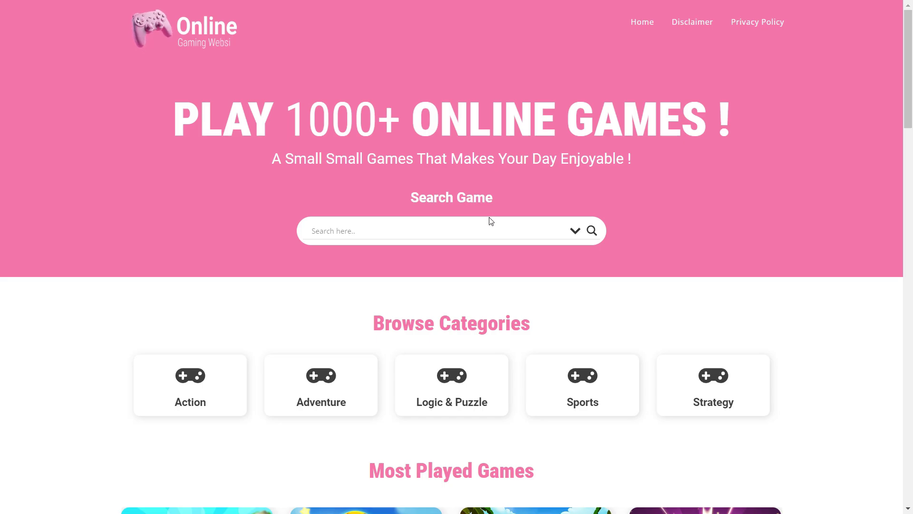
Step: Search the games for "play" and dismiss the list of suggested games
click(485, 231)
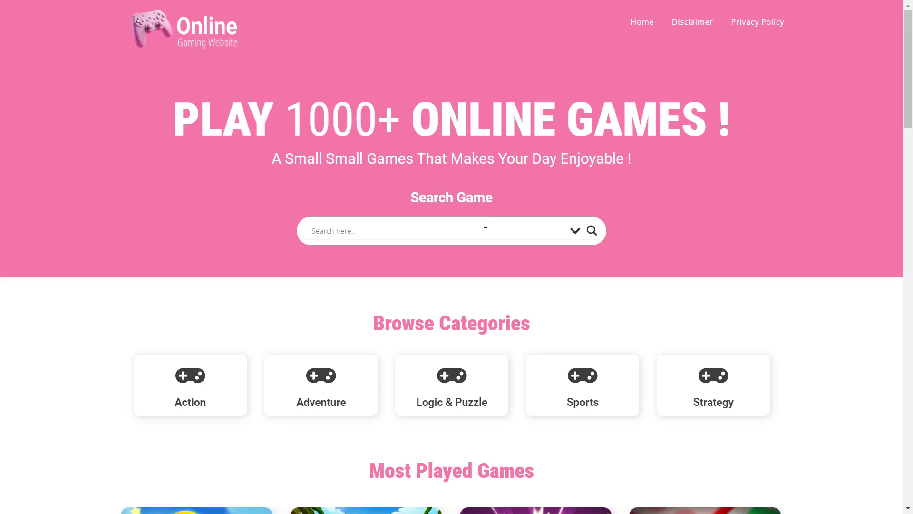
text(play)
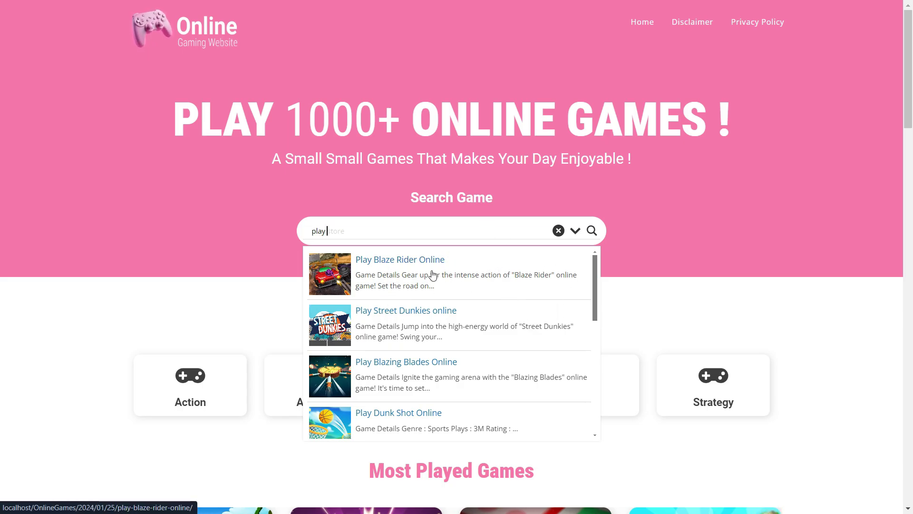
click(327, 284)
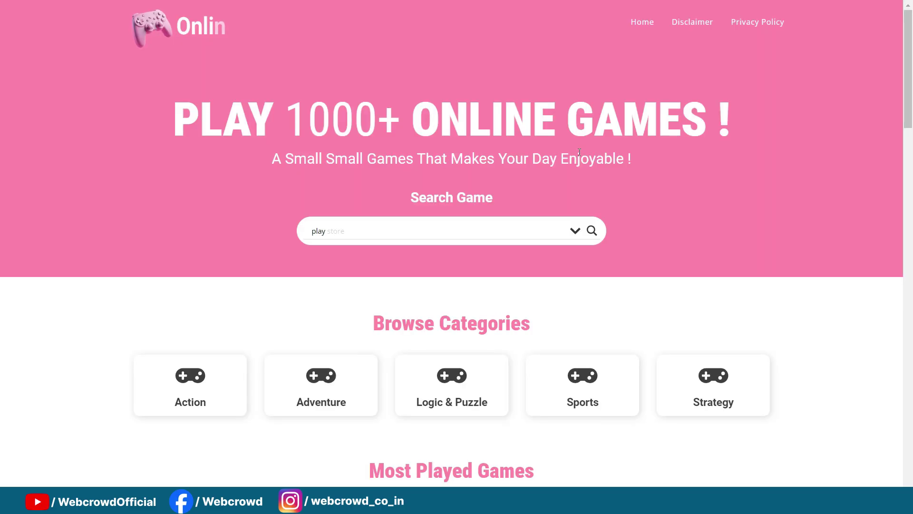
Step: Examine the Browse Categories section and move the Most Played Games carousel forward and back
scroll(581, 163, down, 3)
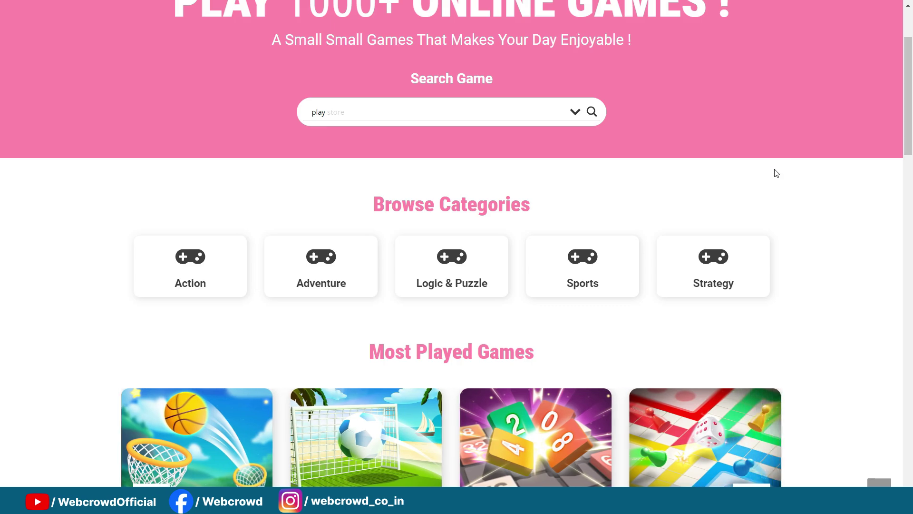
scroll(788, 153, down, 1)
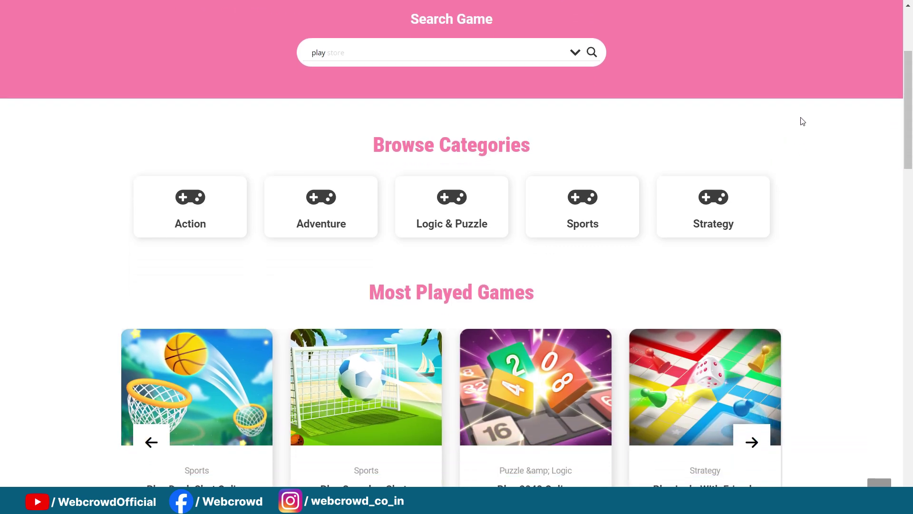
scroll(783, 114, down, 1)
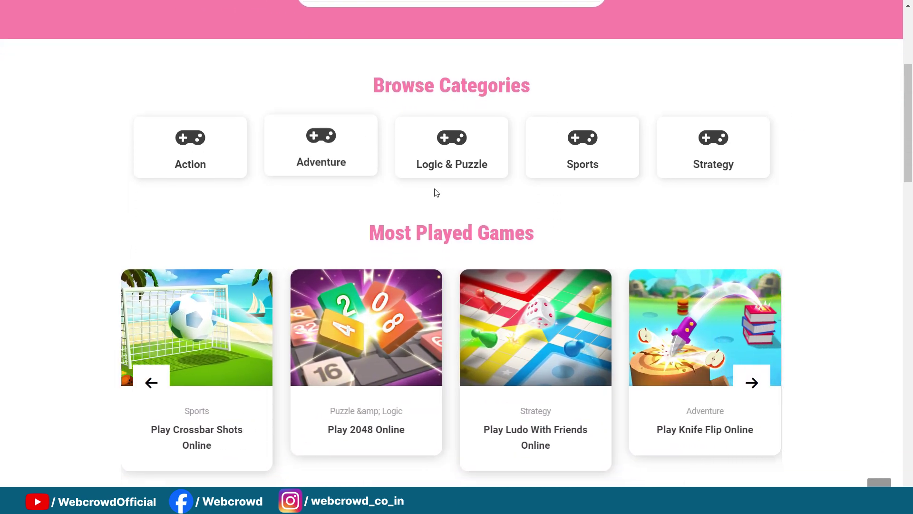
scroll(409, 205, down, 1)
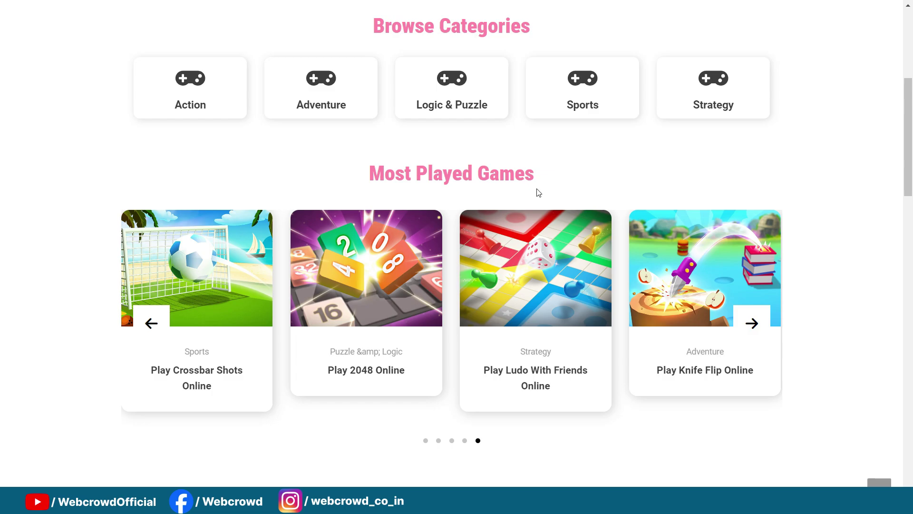
scroll(772, 255, down, 1)
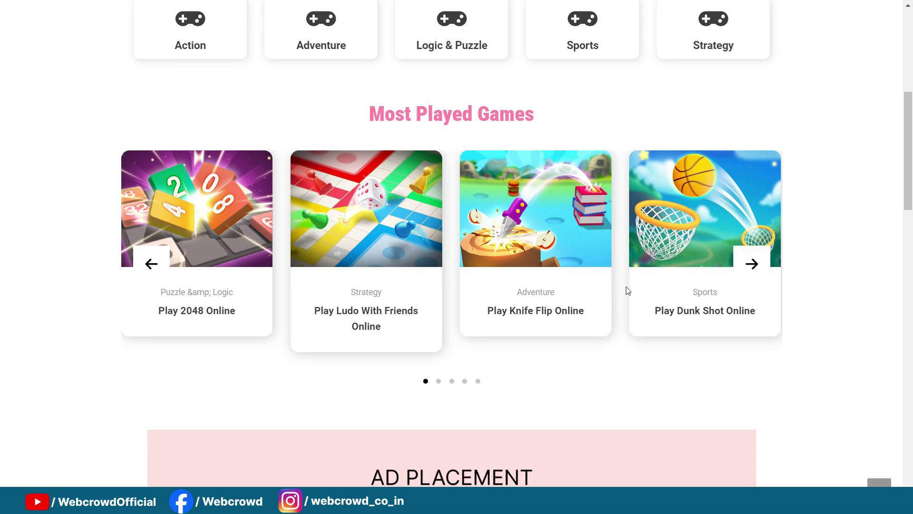
click(751, 263)
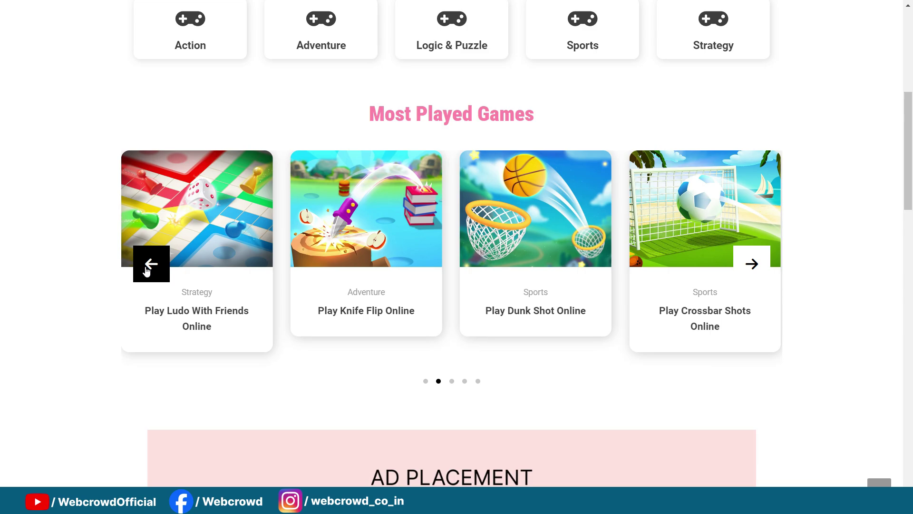
click(147, 270)
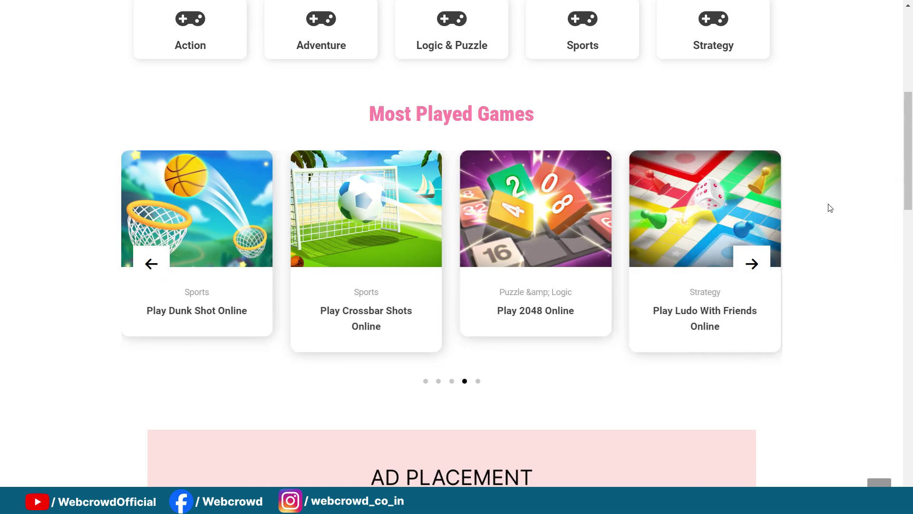
Step: Look over the ad placement and the Newly Added Games grid on the home page
scroll(829, 113, down, 3)
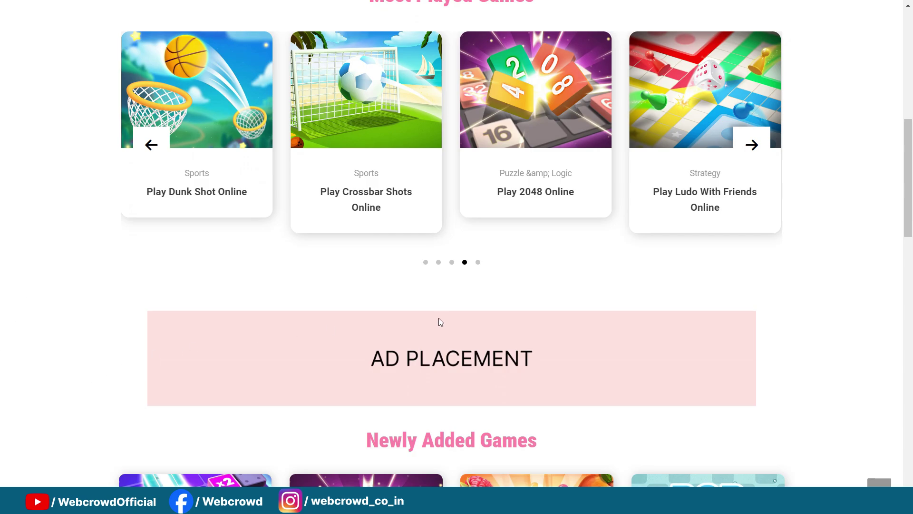
scroll(840, 285, down, 3)
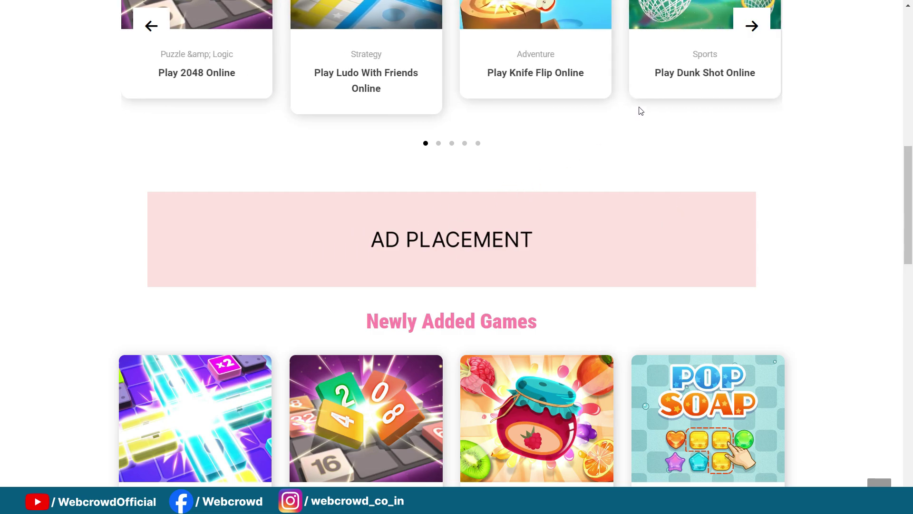
scroll(626, 166, down, 1)
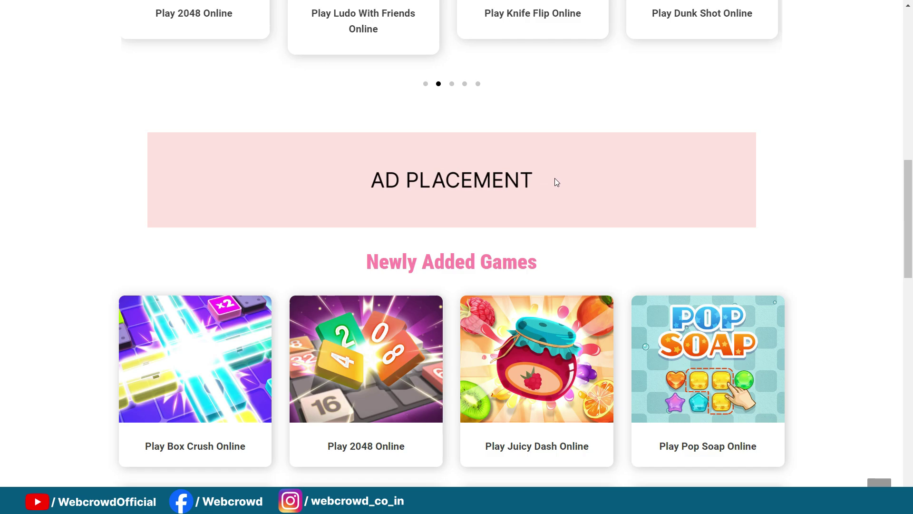
scroll(602, 143, down, 1)
scroll(545, 141, down, 1)
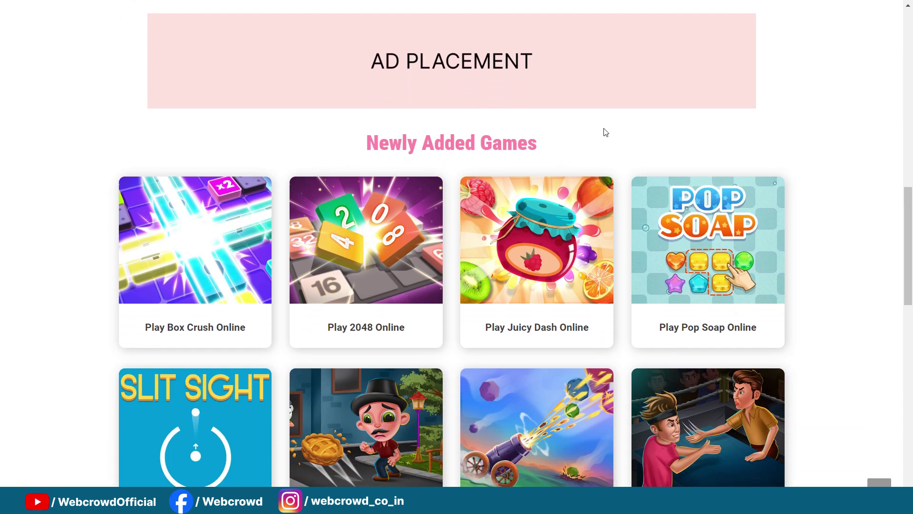
scroll(705, 127, down, 1)
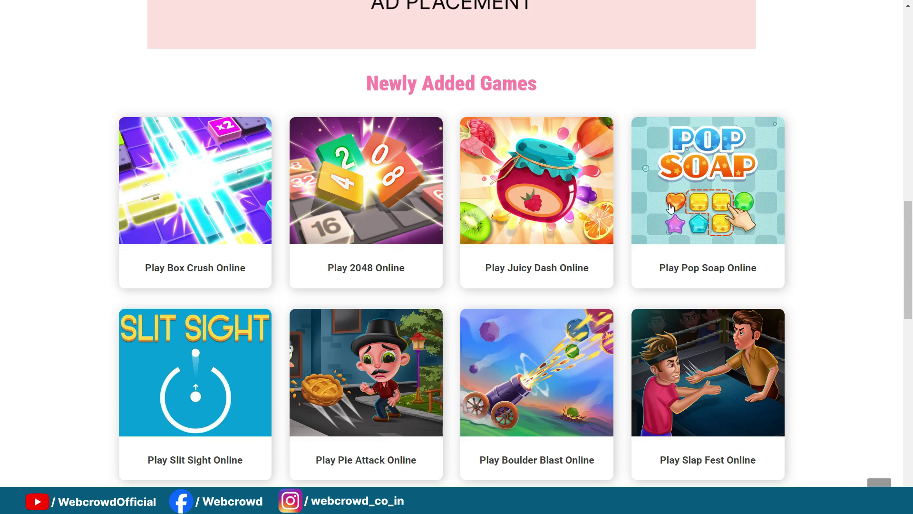
scroll(664, 190, down, 1)
scroll(658, 164, down, 1)
scroll(607, 137, down, 2)
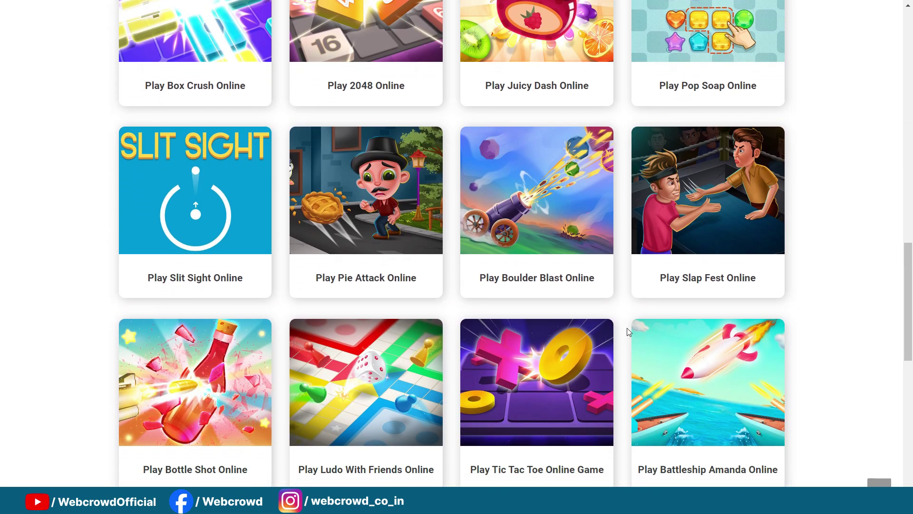
scroll(642, 122, up, 2)
scroll(495, 249, up, 2)
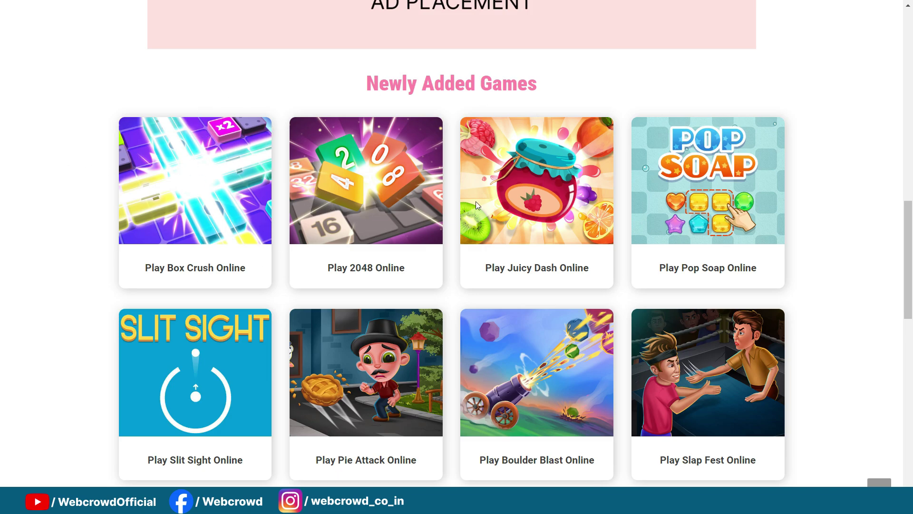
Step: Examine the Adventure, Action and Sports game lists and the footer's categories, links and social icons
scroll(477, 205, down, 8)
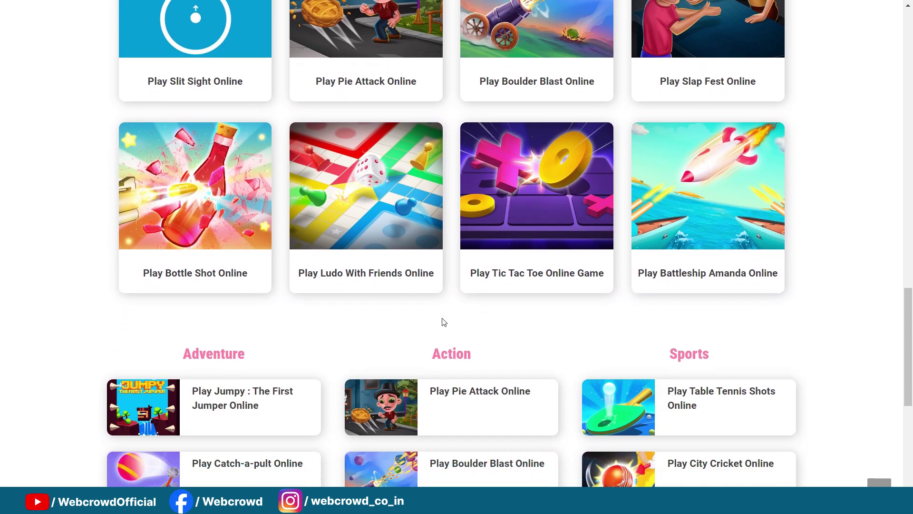
scroll(399, 295, down, 2)
scroll(278, 224, down, 1)
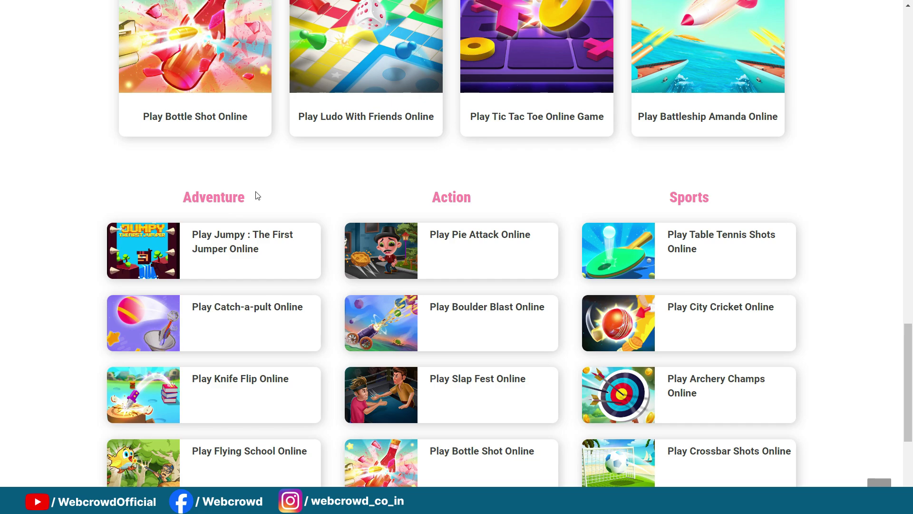
scroll(257, 196, down, 1)
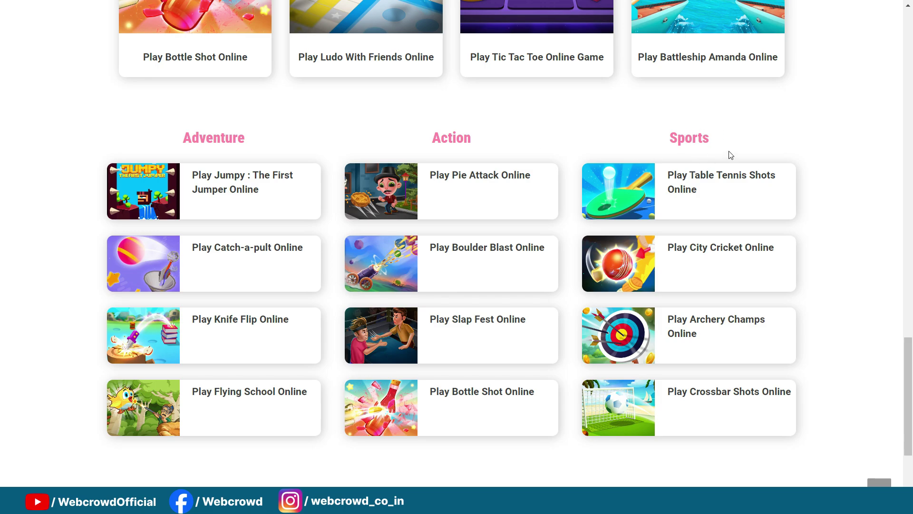
scroll(732, 152, down, 3)
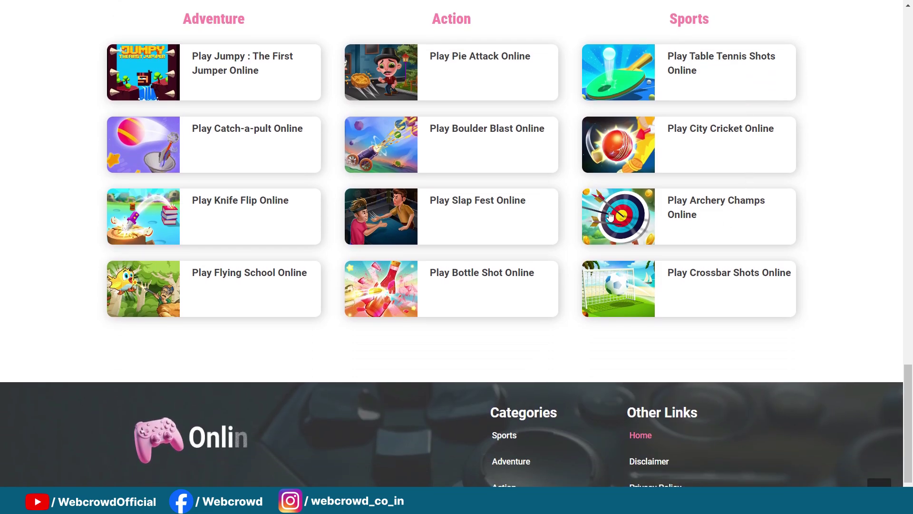
scroll(605, 208, down, 1)
scroll(605, 208, down, 1)
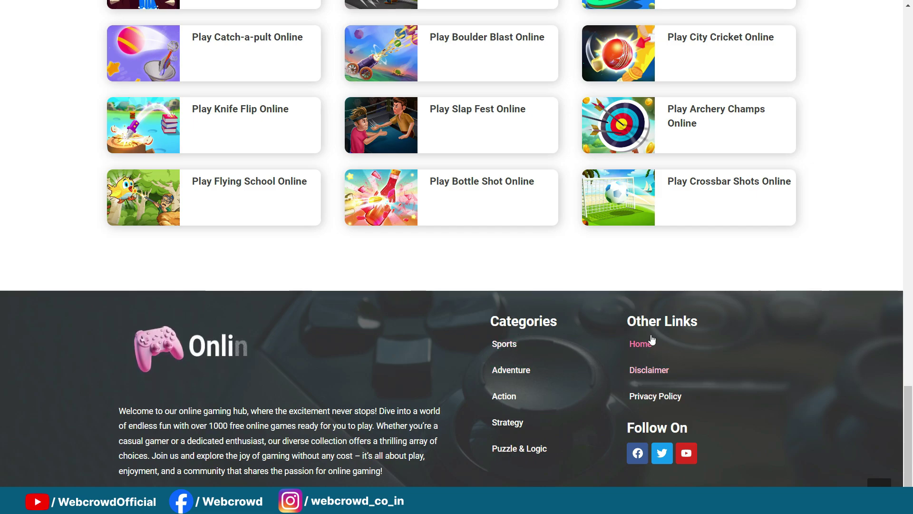
drag(908, 435, 761, 374)
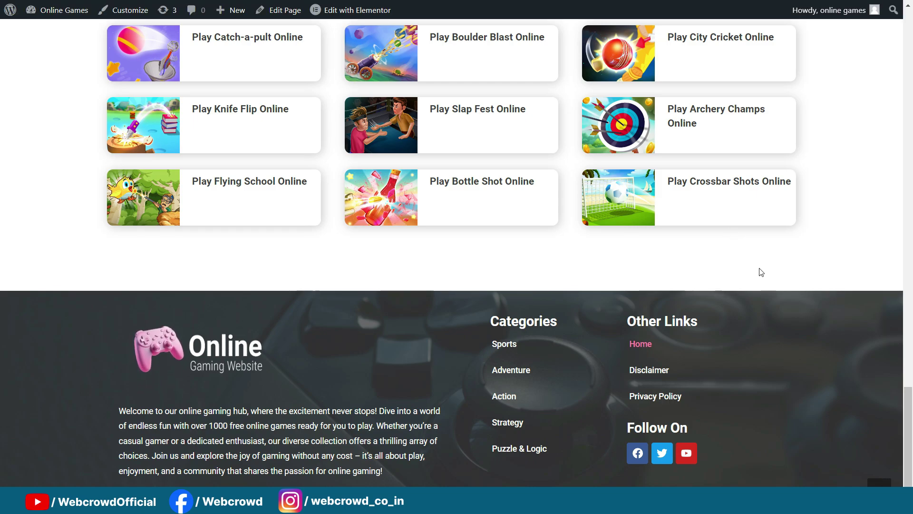
Step: Open the Play Knife Flip Online page from the Most Played Games carousel
scroll(761, 272, up, 15)
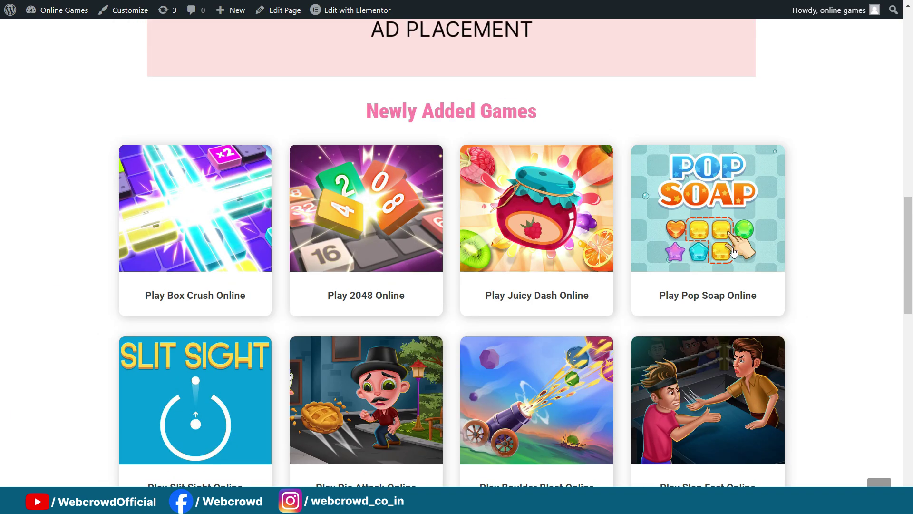
scroll(701, 234, up, 5)
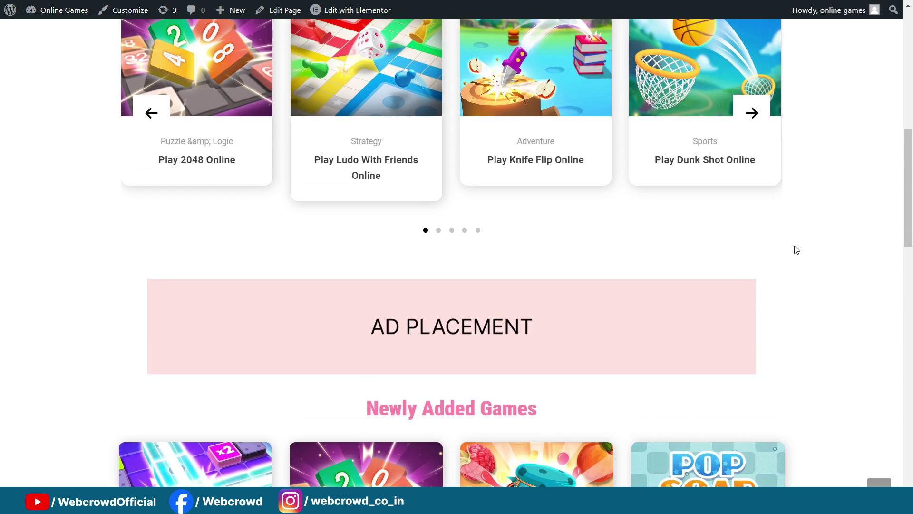
scroll(796, 250, up, 5)
scroll(792, 240, down, 1)
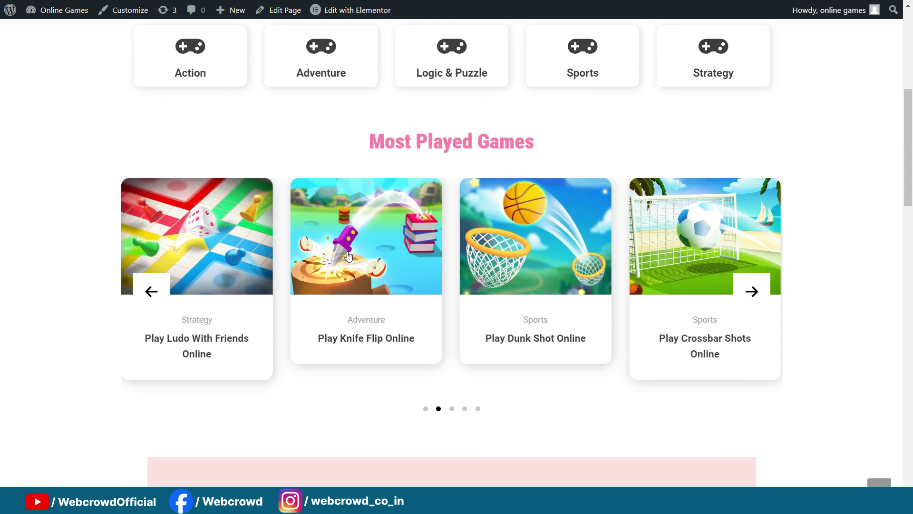
click(381, 246)
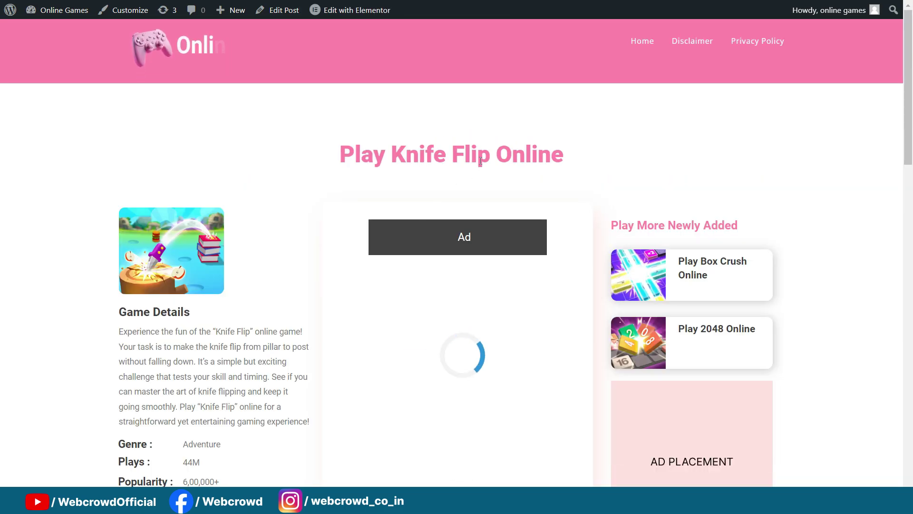
Step: Examine the Knife Flip page's game details, game frame, newly added games, ad placement and Play More Games section
scroll(644, 122, down, 1)
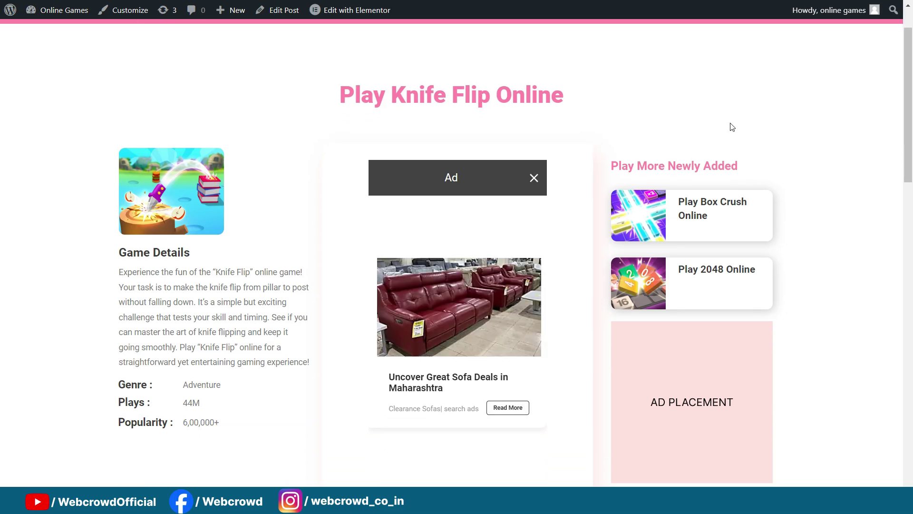
scroll(768, 127, up, 1)
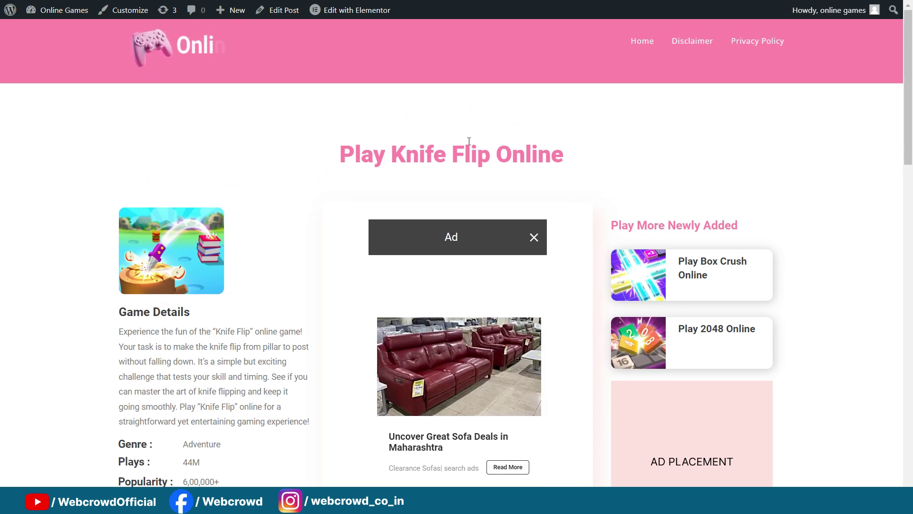
scroll(744, 119, down, 1)
scroll(749, 130, up, 1)
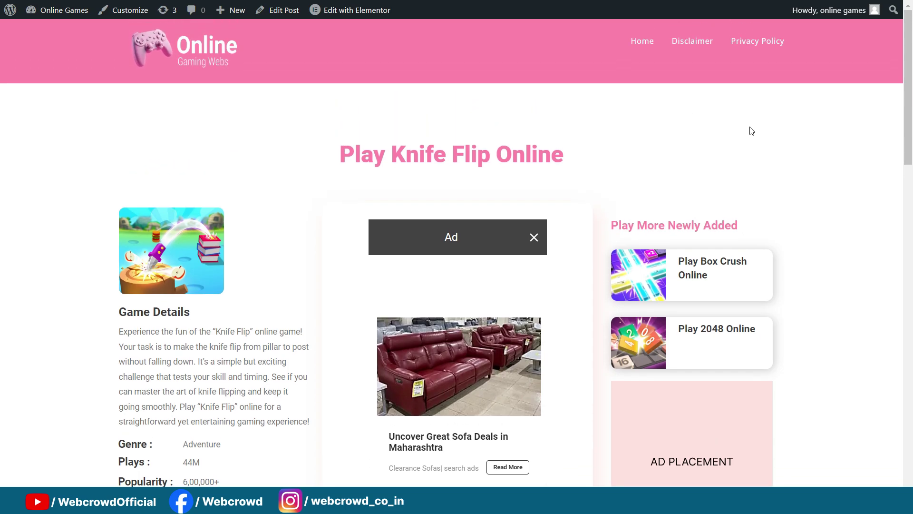
scroll(732, 141, down, 1)
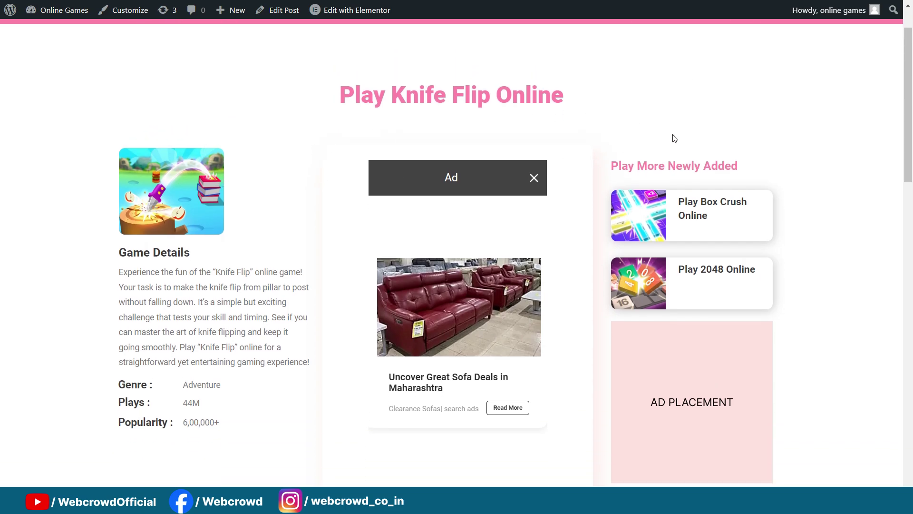
scroll(673, 140, up, 1)
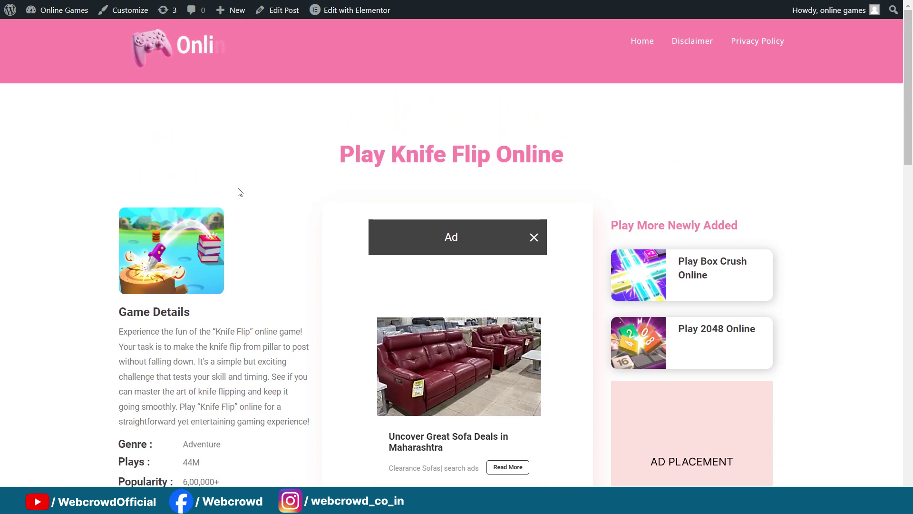
scroll(237, 192, down, 1)
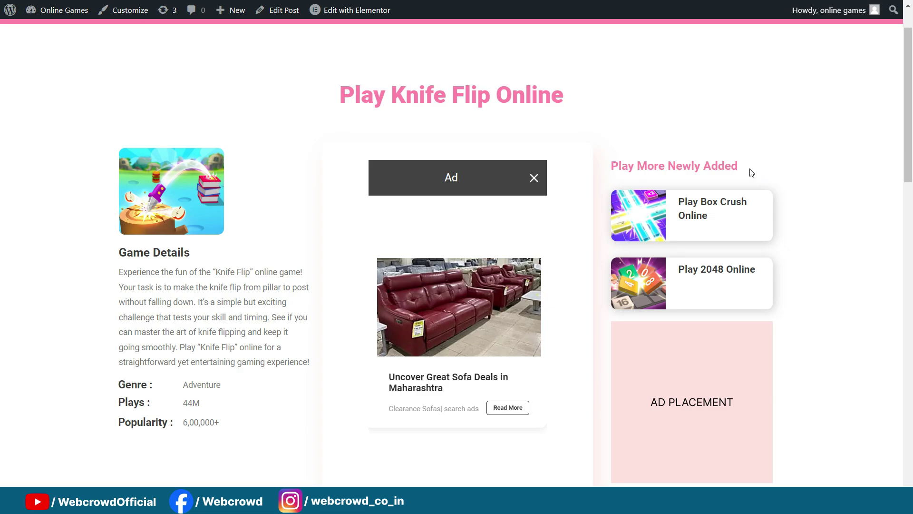
scroll(761, 190, down, 1)
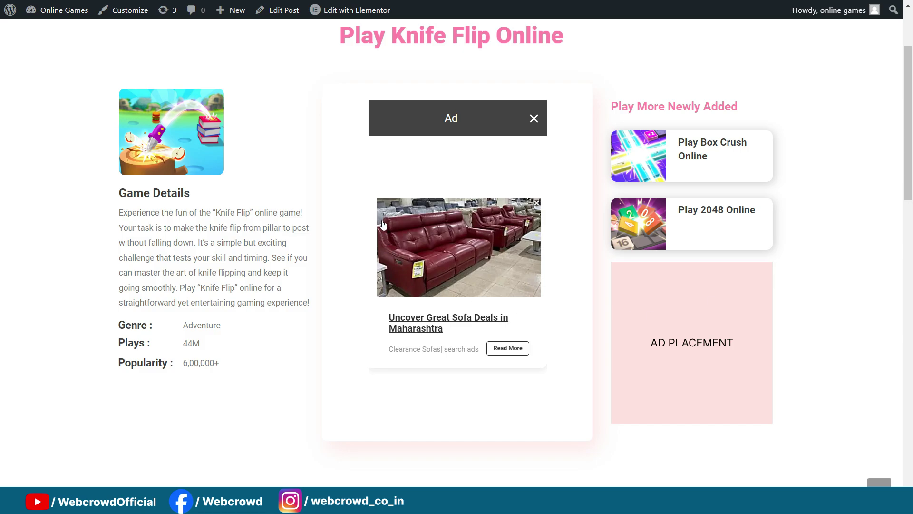
scroll(387, 226, down, 5)
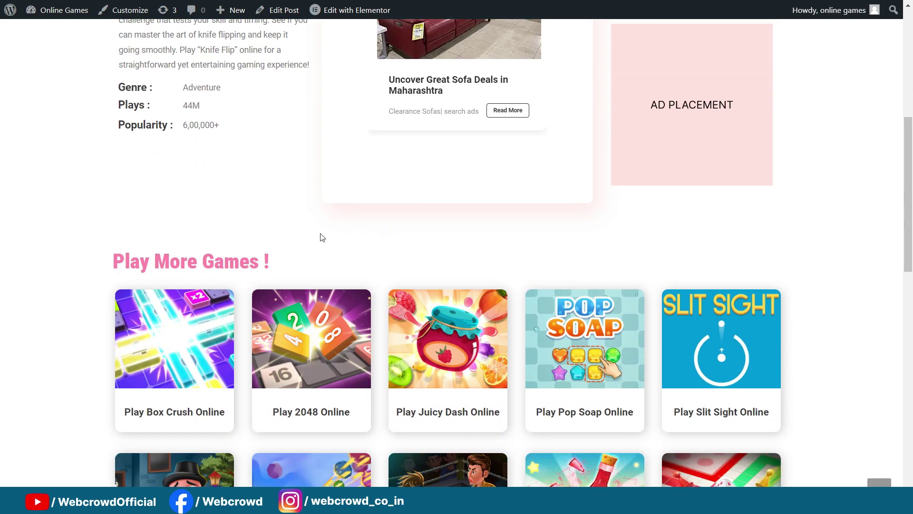
Step: Look through all rows of game cards in the Knife Flip page's Play More Games section
scroll(411, 177, down, 2)
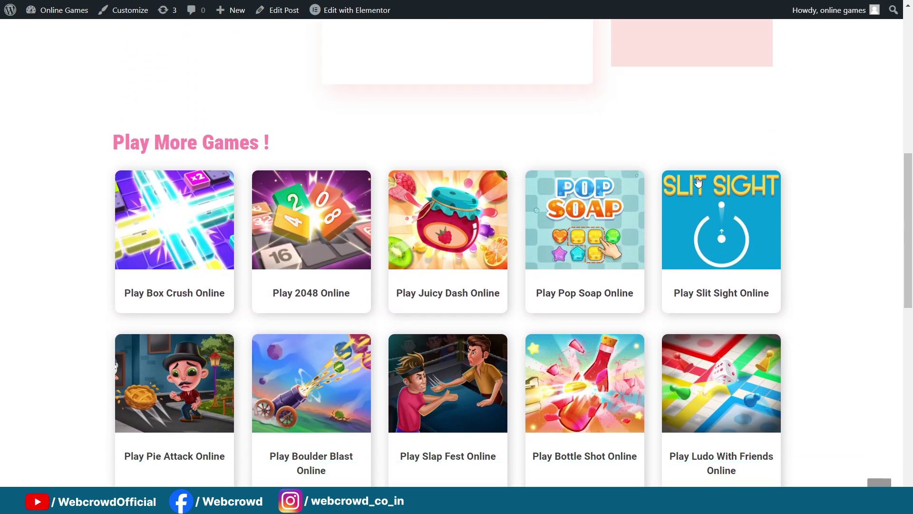
scroll(698, 181, down, 2)
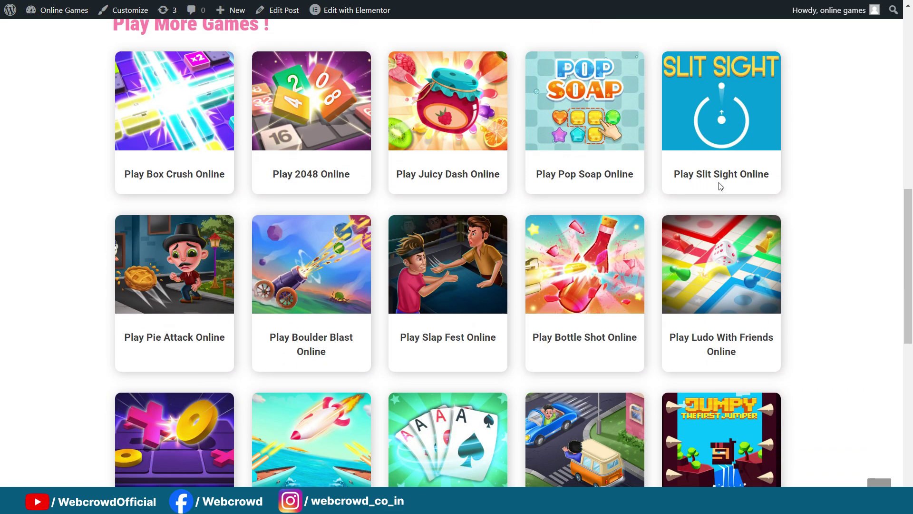
scroll(697, 185, up, 2)
scroll(654, 144, down, 2)
scroll(685, 185, down, 1)
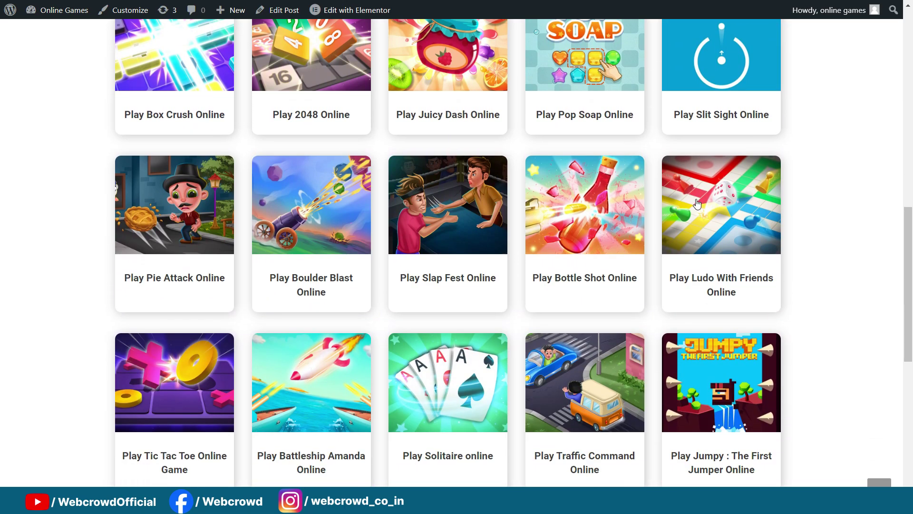
scroll(342, 143, up, 1)
scroll(582, 232, down, 3)
scroll(583, 232, down, 2)
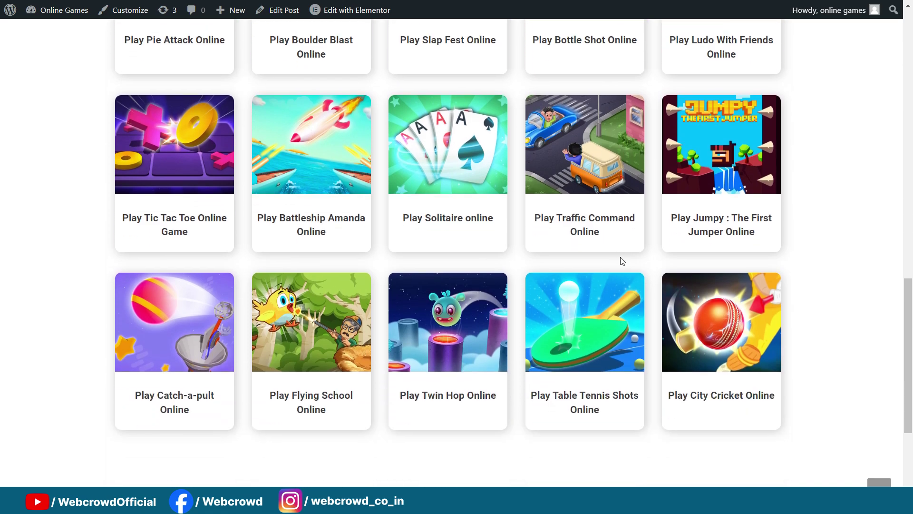
scroll(601, 424, down, 1)
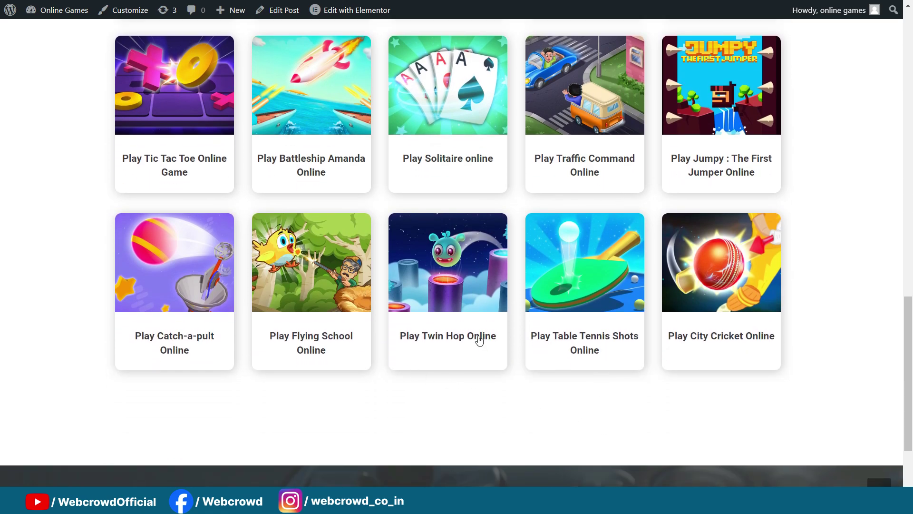
Step: Open the Play Slit Sight Online page from Play More Games and look over its details, game frame and further games
scroll(477, 338, up, 9)
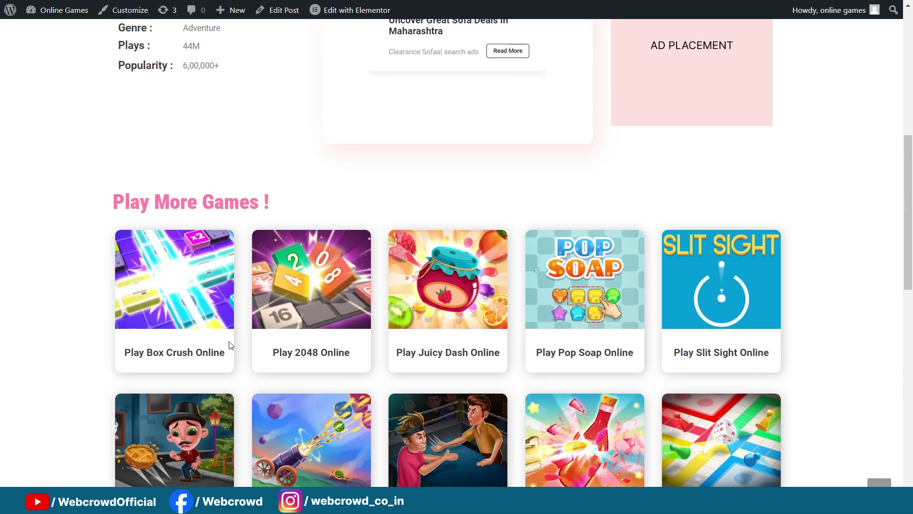
click(737, 279)
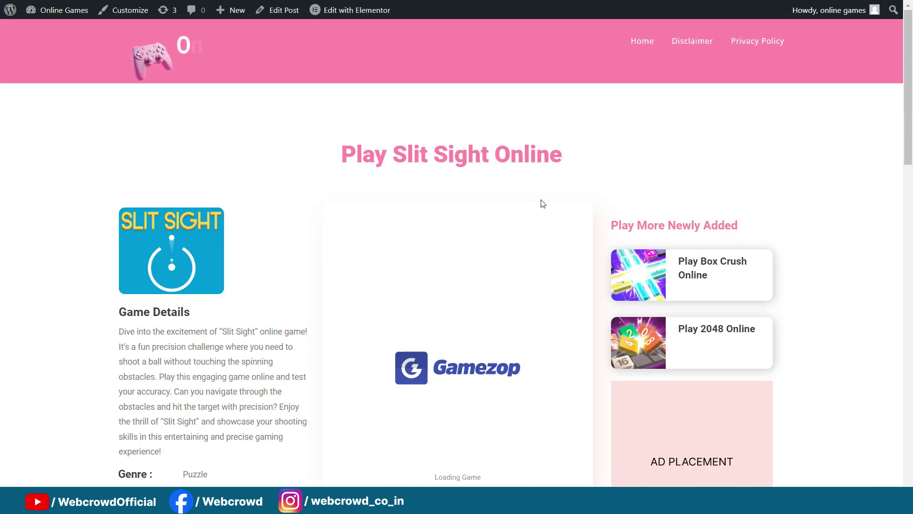
scroll(466, 180, down, 3)
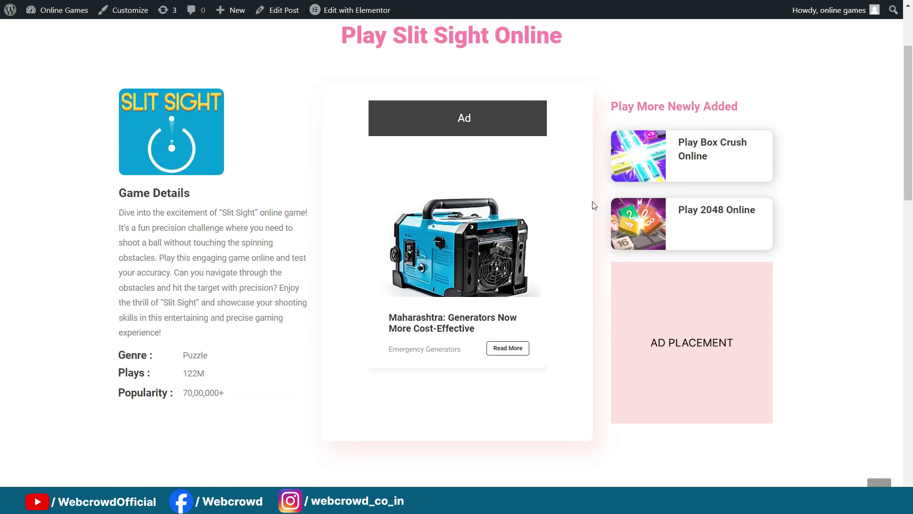
scroll(231, 102, up, 3)
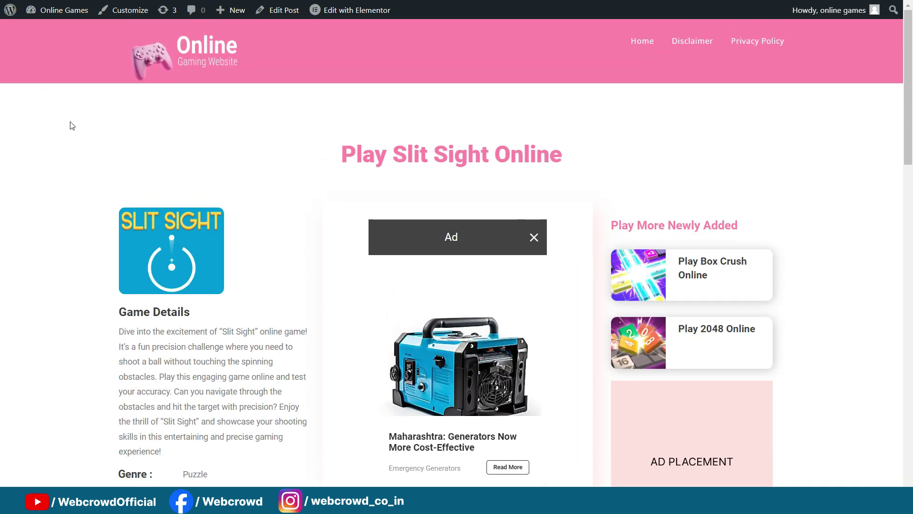
scroll(638, 149, down, 8)
scroll(600, 148, down, 5)
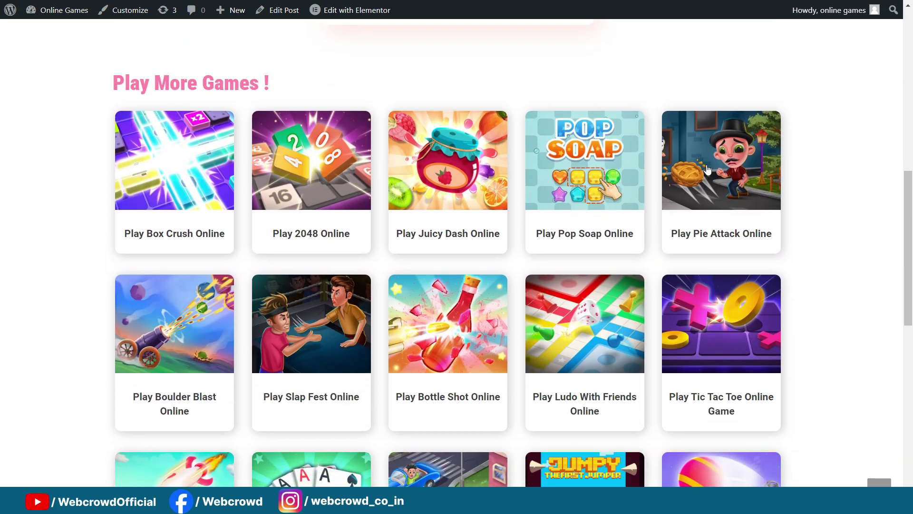
scroll(751, 222, down, 6)
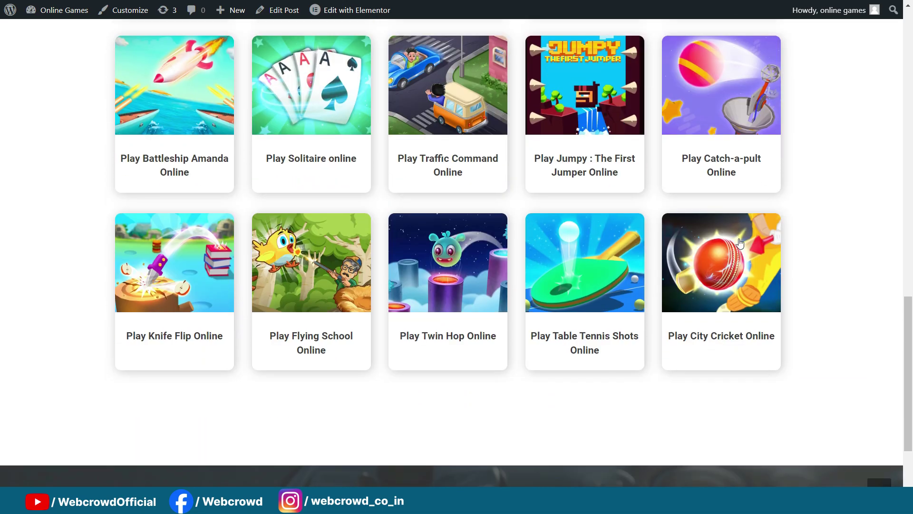
Step: Open the Play Knife Flip Online page from the Play More Games section and close the ad covering the game
click(201, 268)
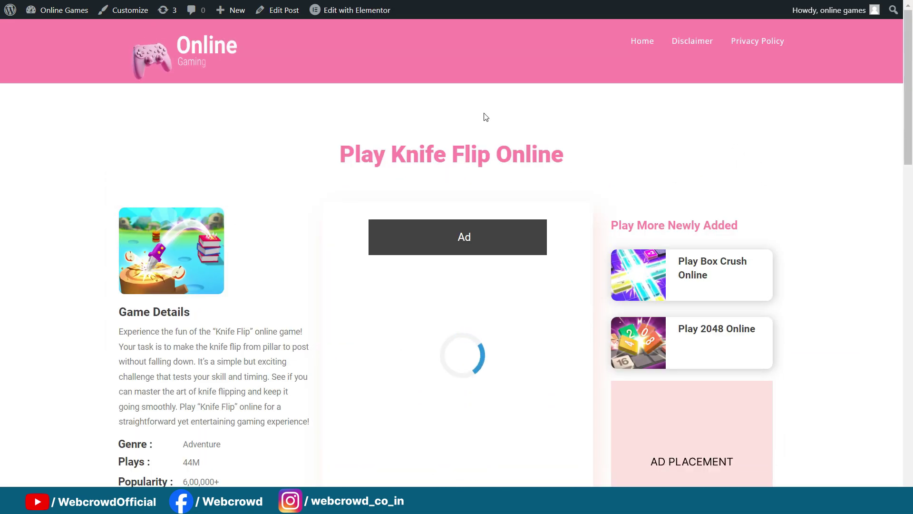
scroll(407, 166, down, 1)
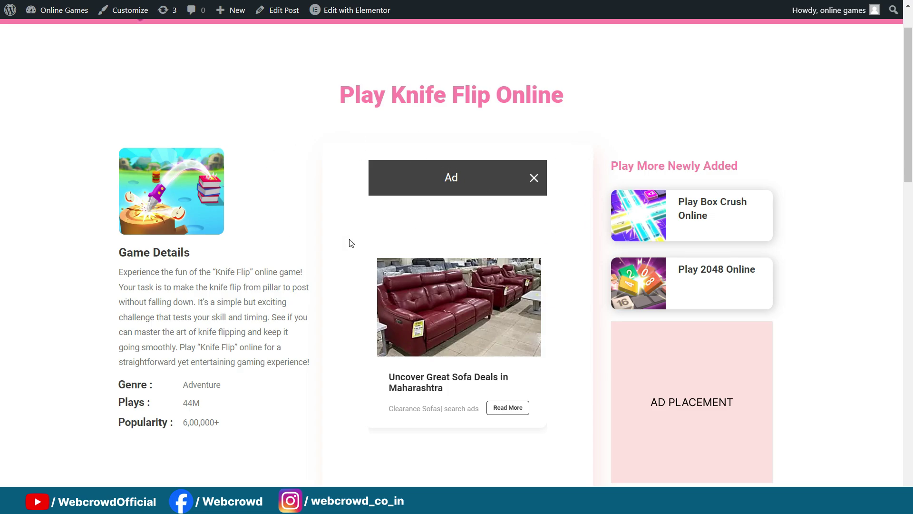
click(533, 179)
scroll(598, 145, down, 1)
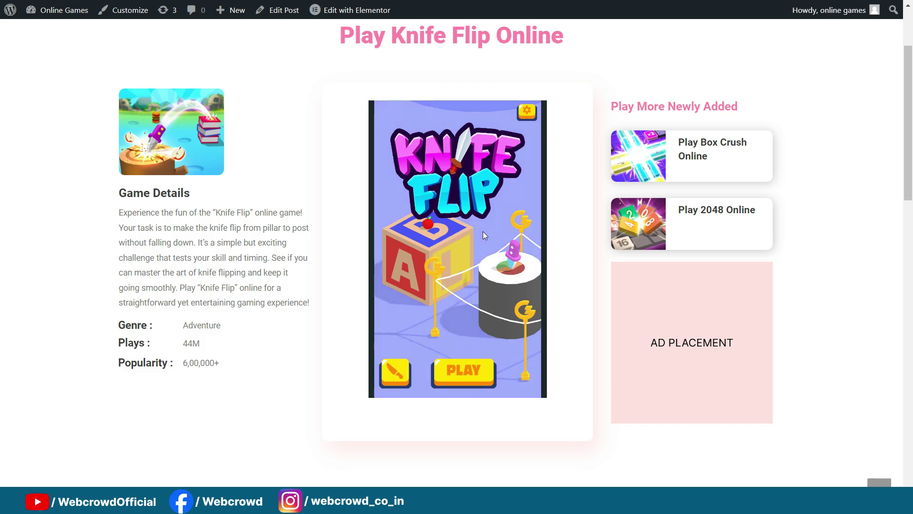
Step: Start the Knife Flip game and play a round by flipping the knife from object to object
click(459, 376)
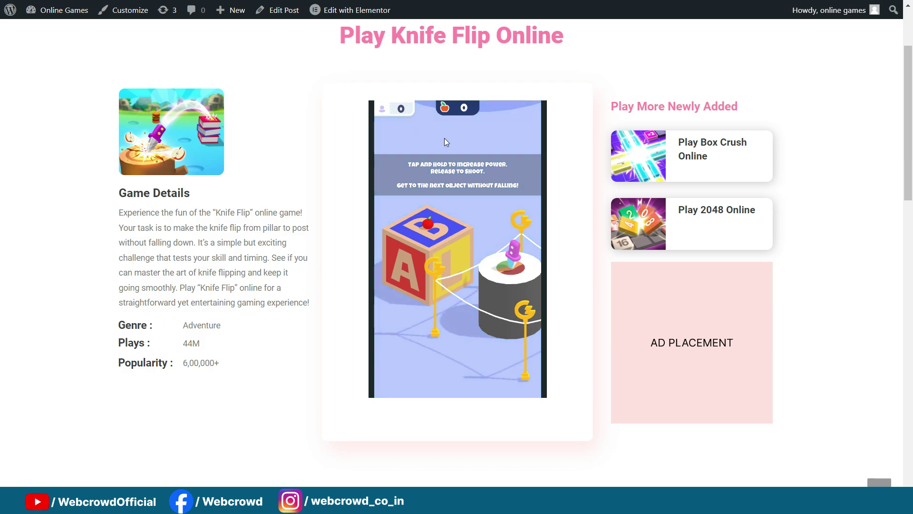
click(506, 280)
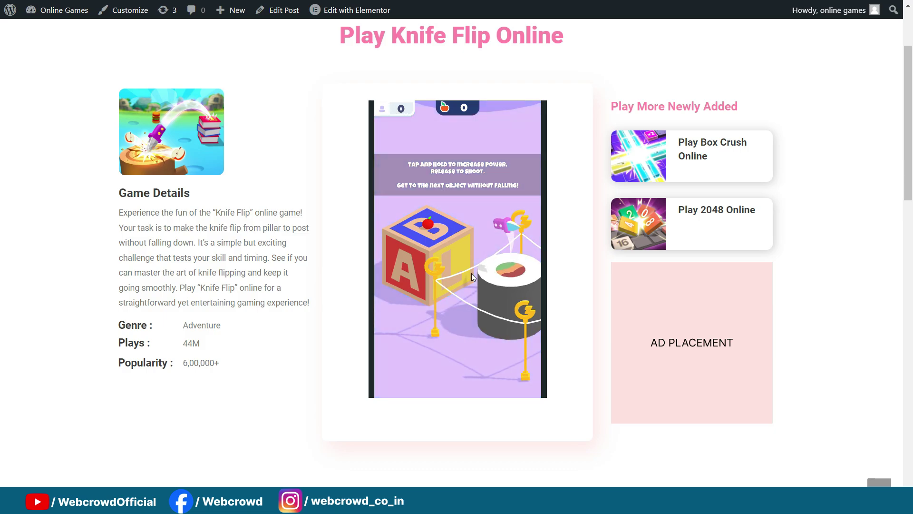
click(513, 274)
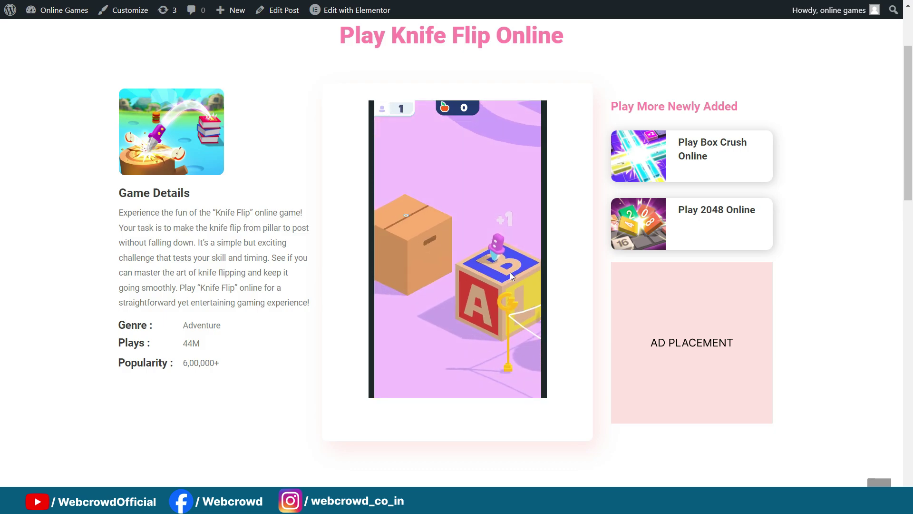
drag(507, 267, 507, 267)
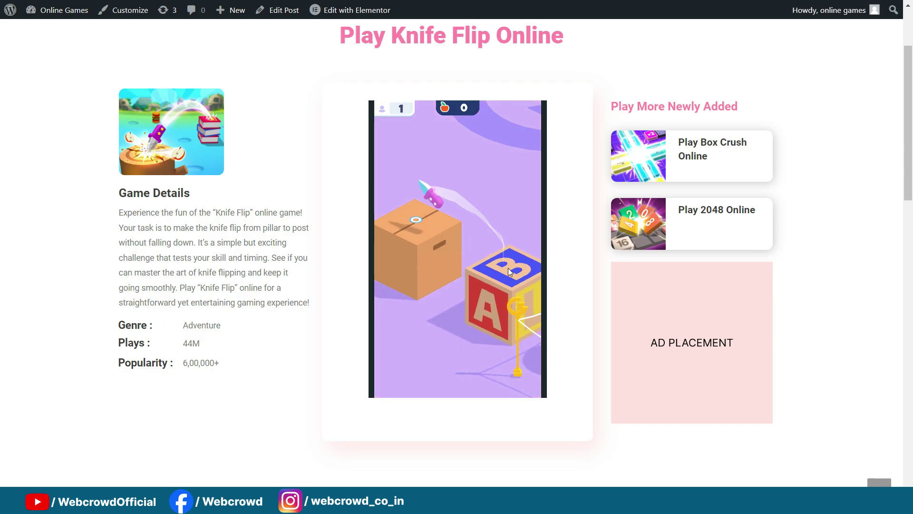
click(441, 232)
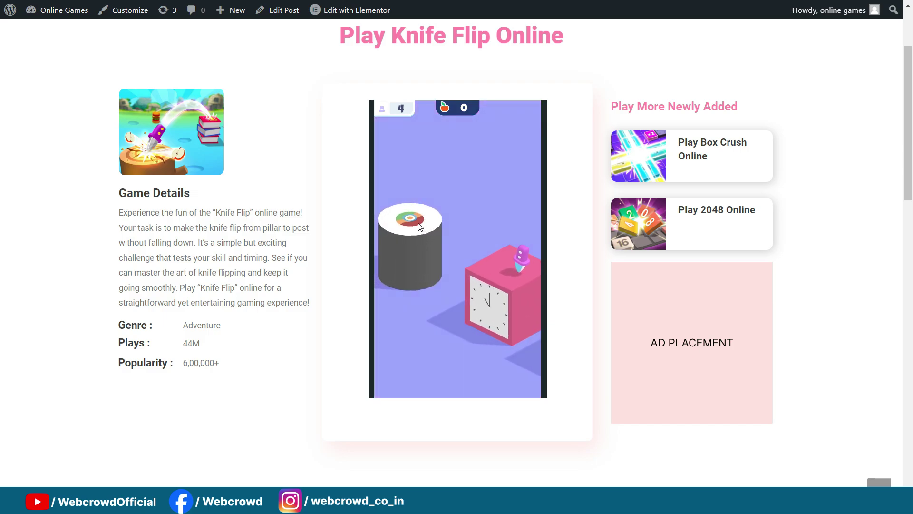
click(412, 220)
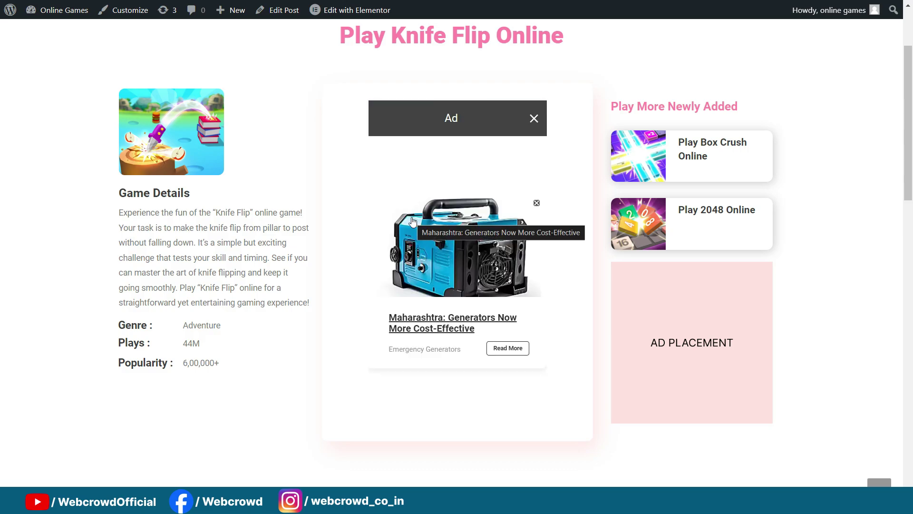
Step: Close the ad shown after the round and play Knife Flip again, flipping the knife onto the following objects
click(533, 119)
click(473, 370)
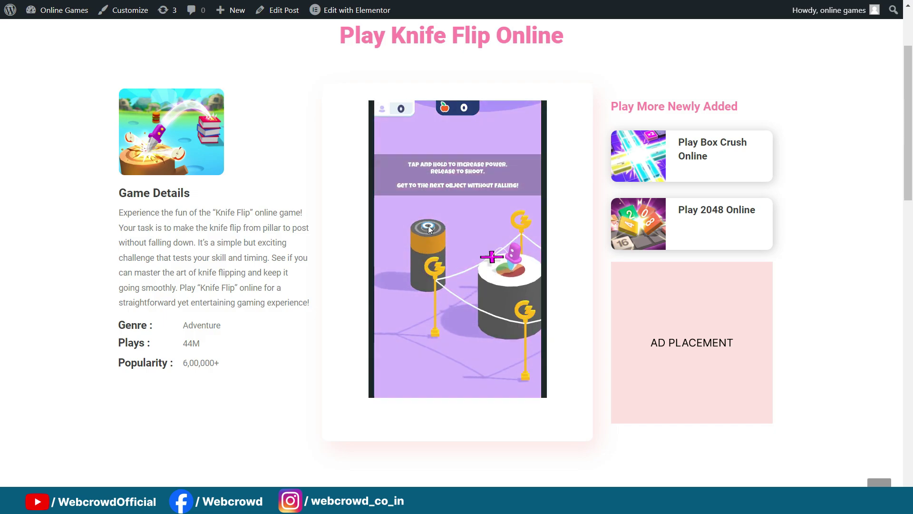
click(429, 229)
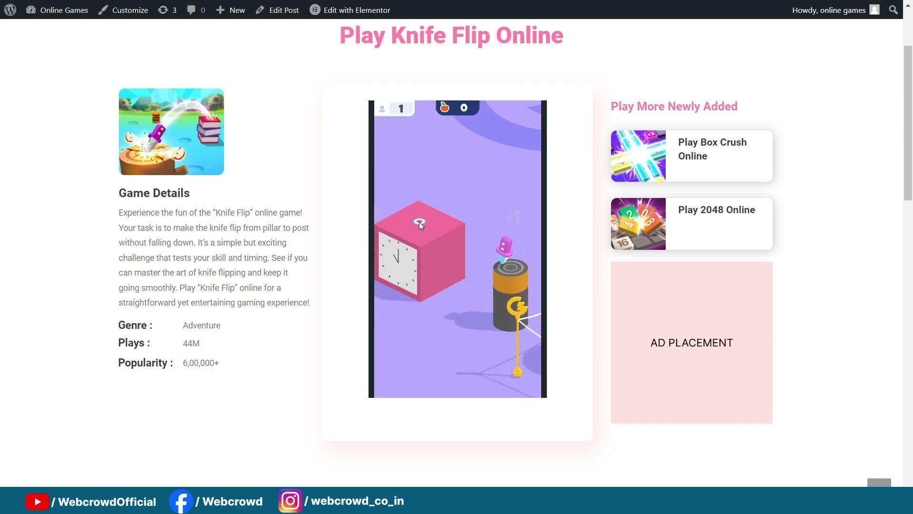
click(422, 224)
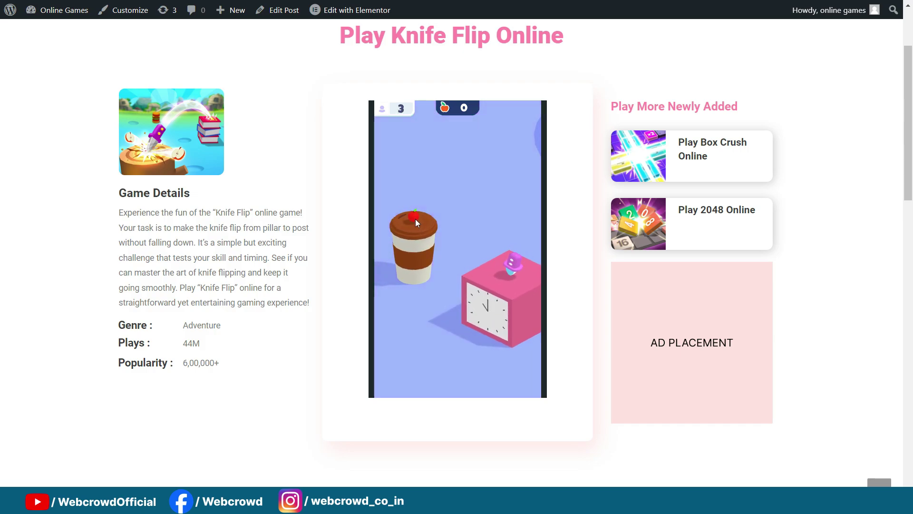
click(416, 220)
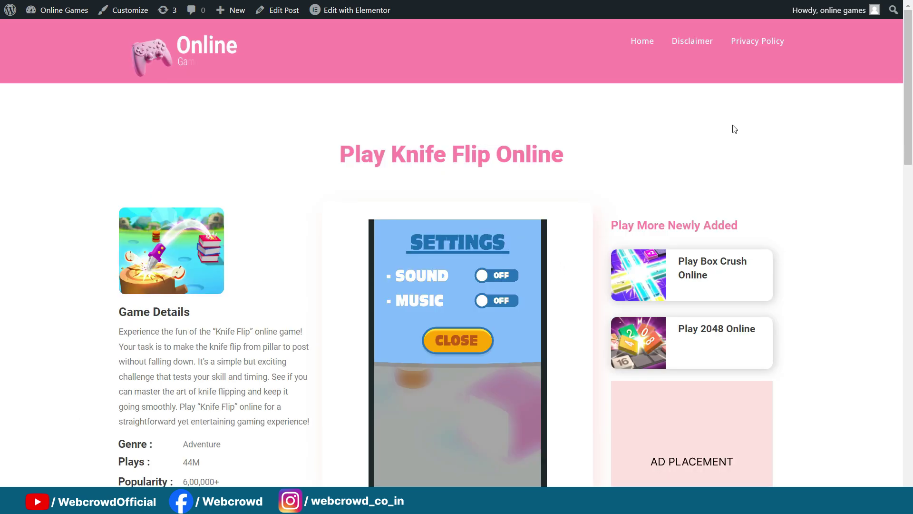
scroll(735, 128, down, 1)
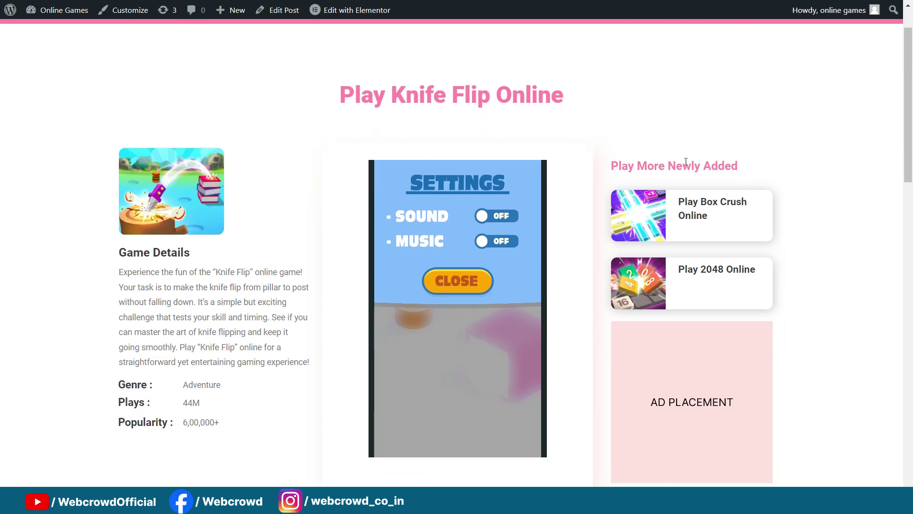
scroll(752, 161, up, 1)
scroll(638, 138, down, 3)
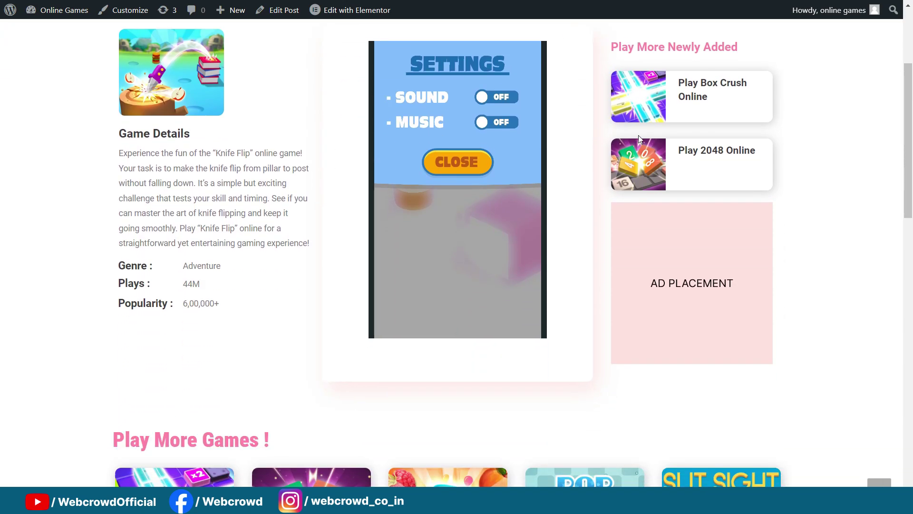
scroll(861, 237, up, 4)
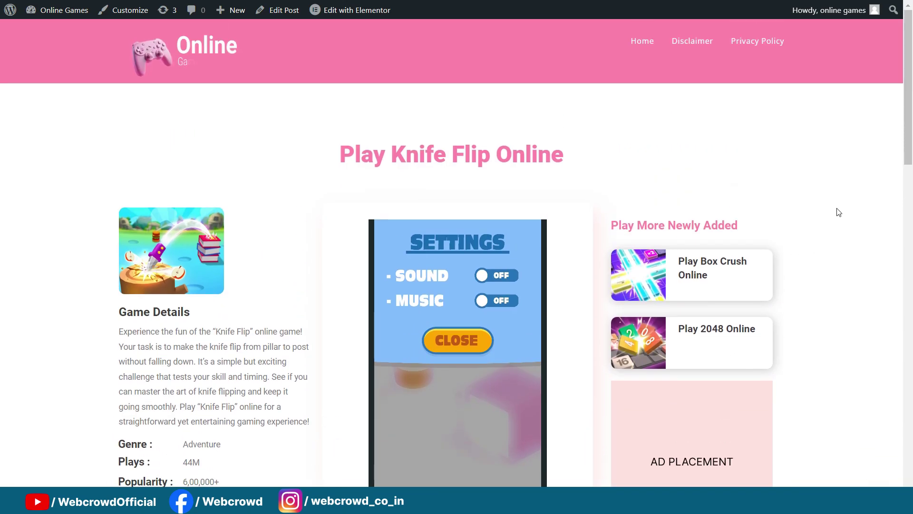
scroll(816, 251, down, 3)
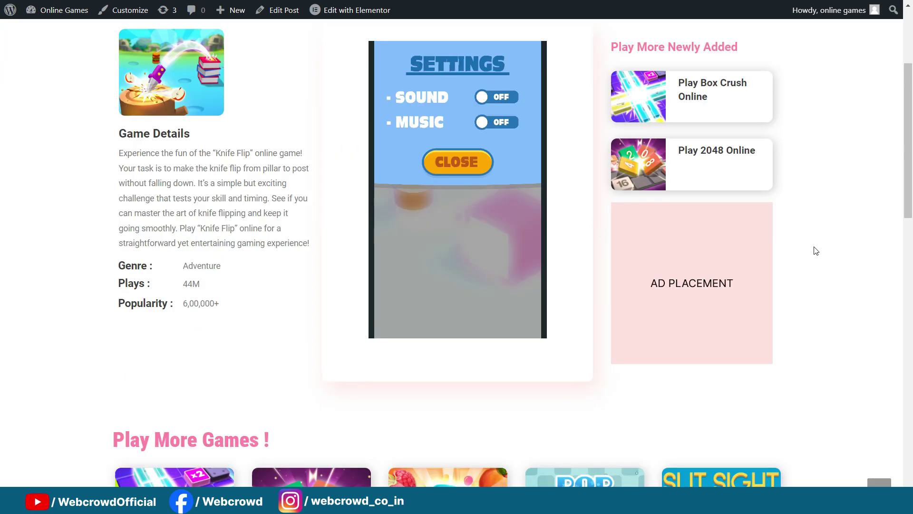
scroll(816, 251, up, 1)
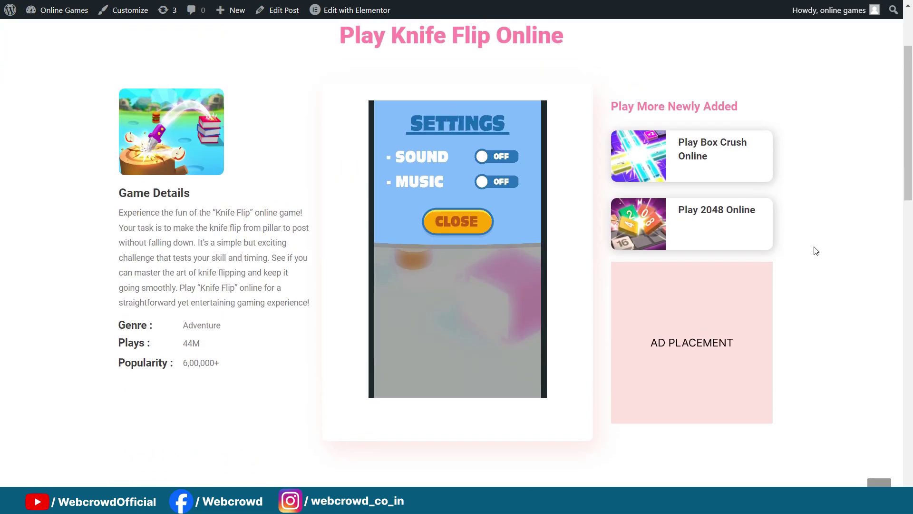
scroll(816, 251, up, 2)
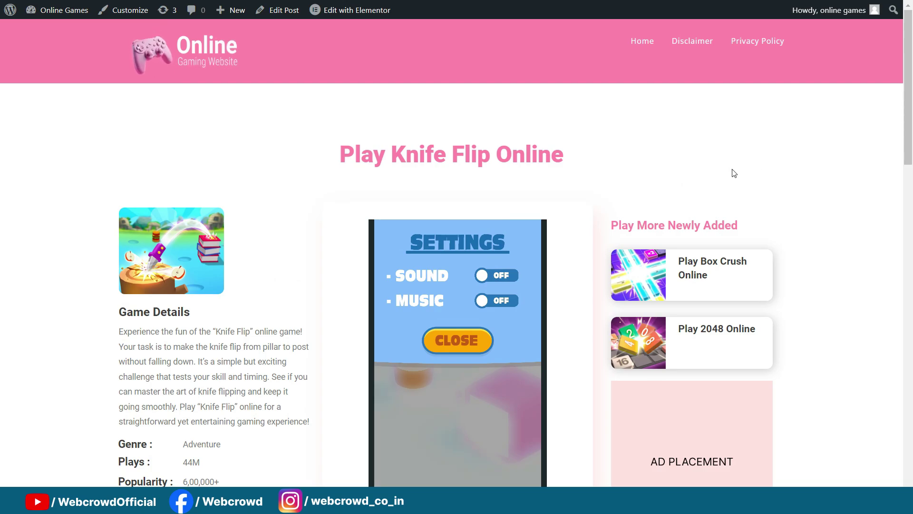
scroll(816, 204, down, 2)
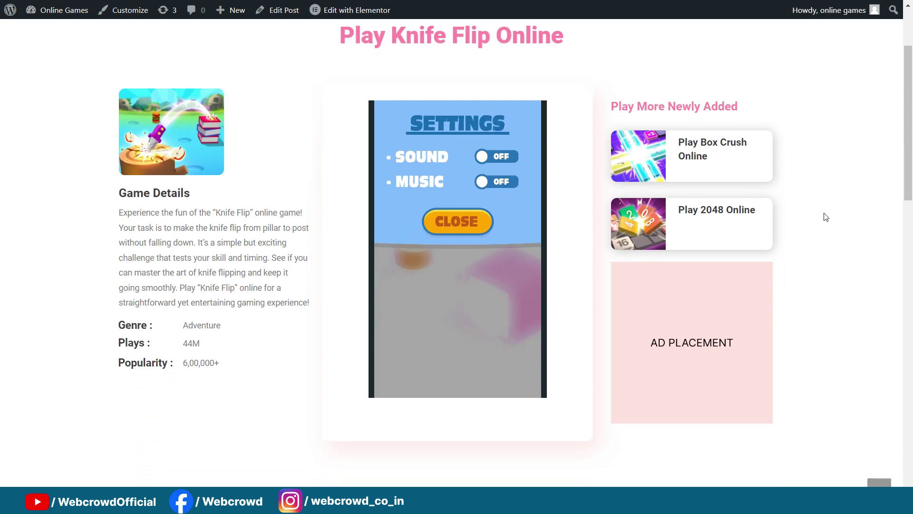
scroll(827, 220, up, 2)
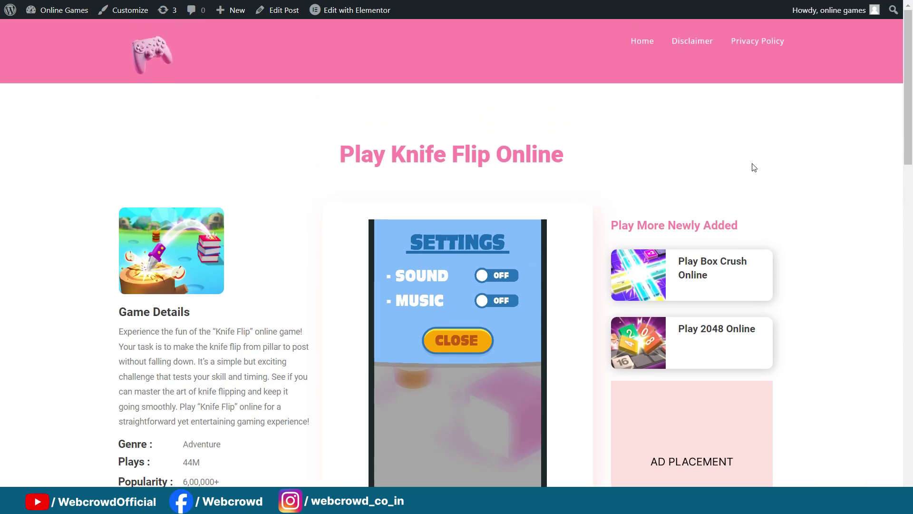
scroll(754, 169, down, 2)
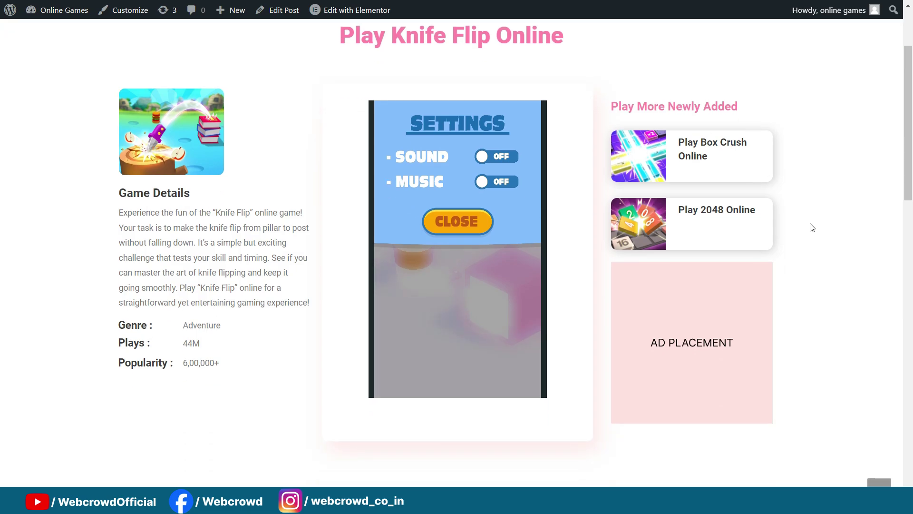
scroll(813, 229, up, 2)
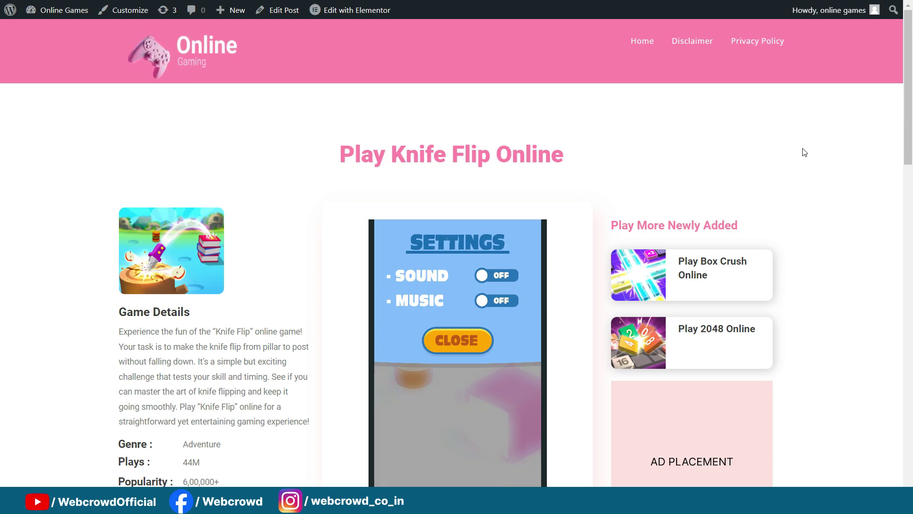
scroll(804, 153, down, 1)
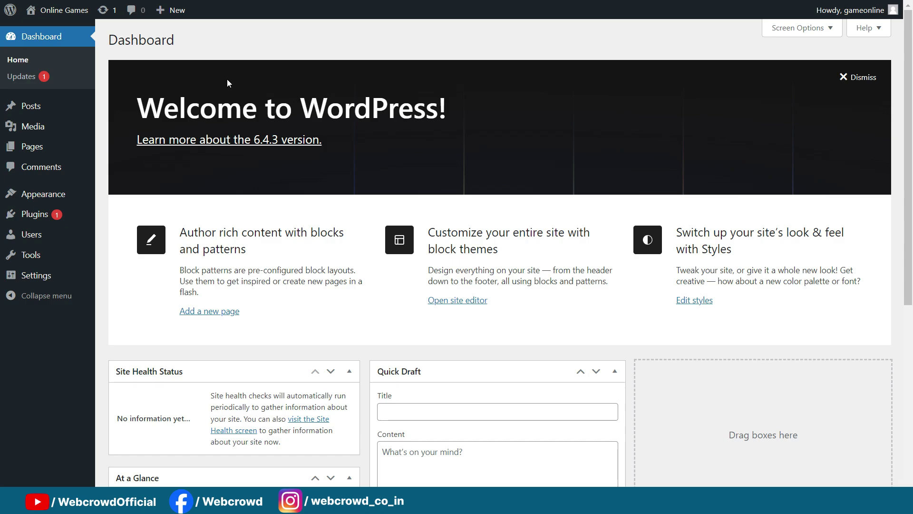
Step: Open the page for adding new themes from the dashboard and search the theme directory for "oceanw"
mouse_move(44, 199)
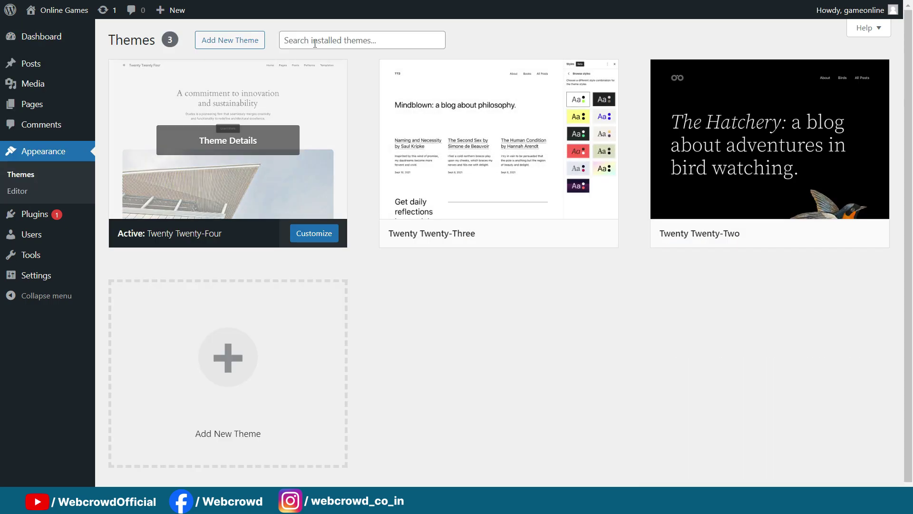
click(244, 40)
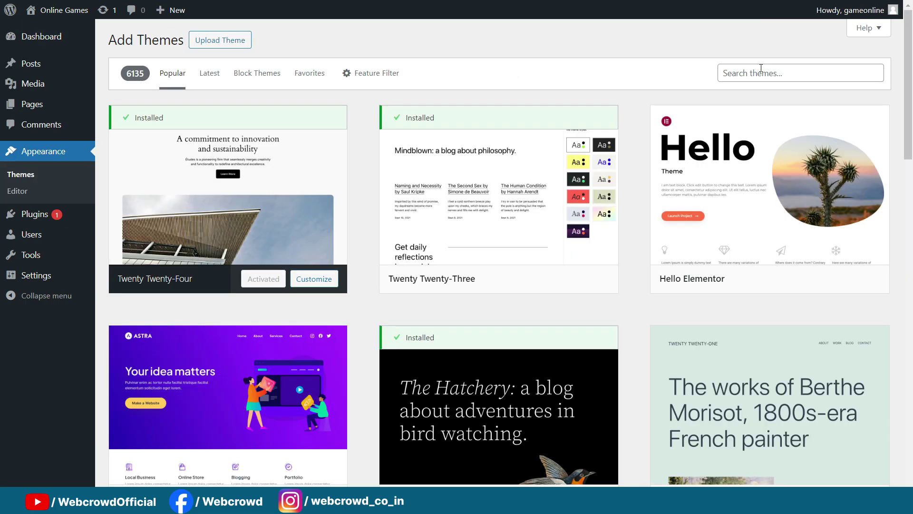
click(761, 67)
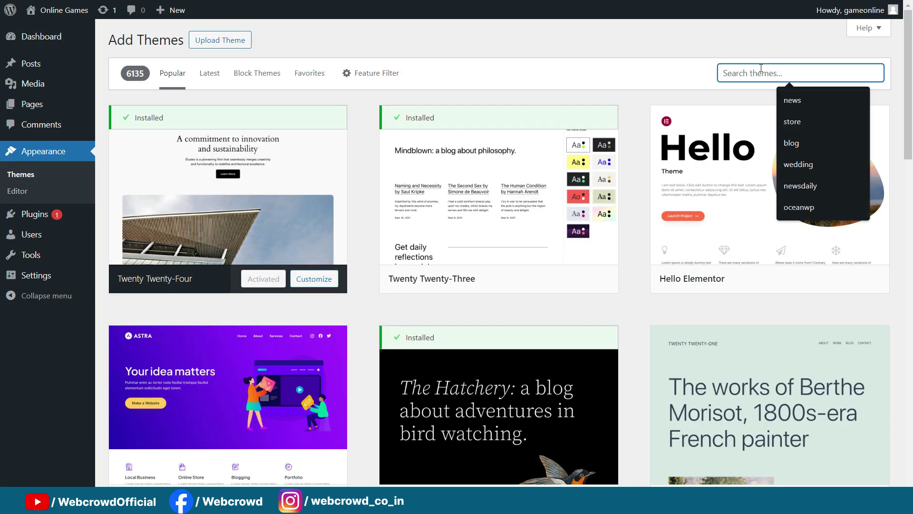
text(oceanw)
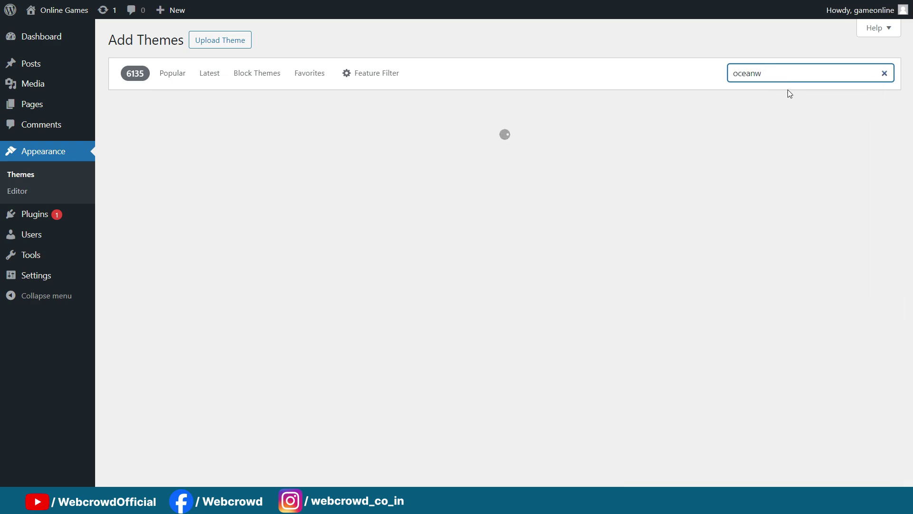
mouse_move(229, 208)
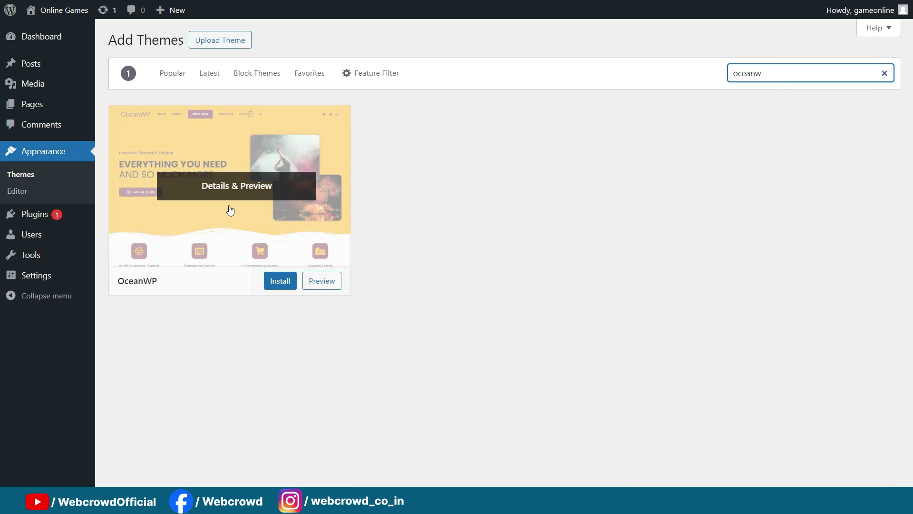
Step: Install the OceanWP theme and activate it on the site
click(281, 285)
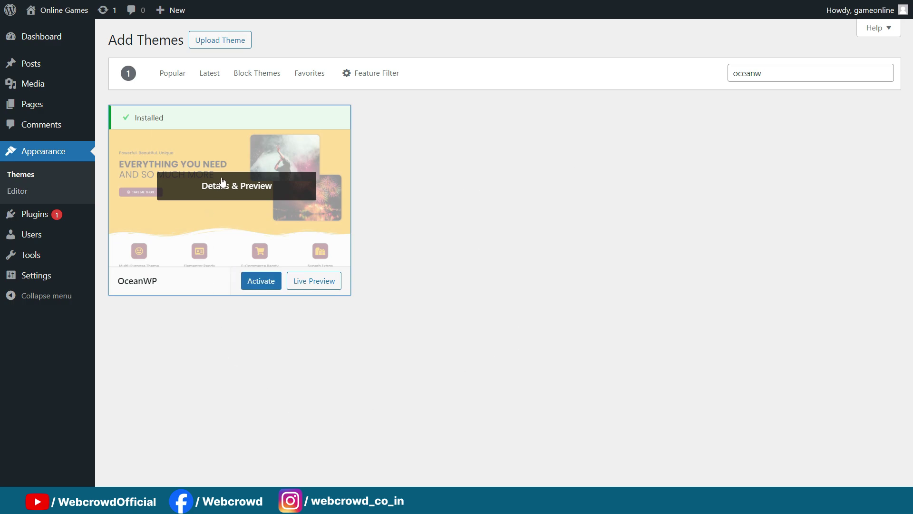
click(255, 284)
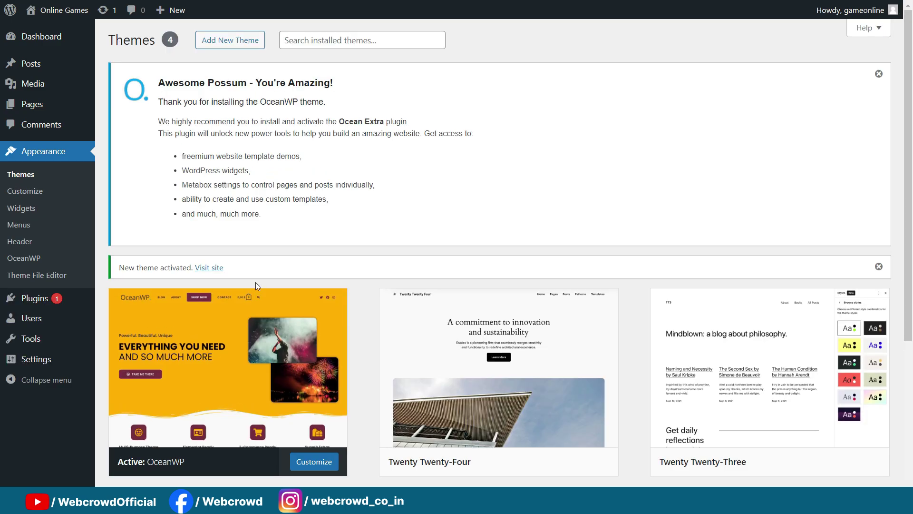
scroll(357, 285, down, 2)
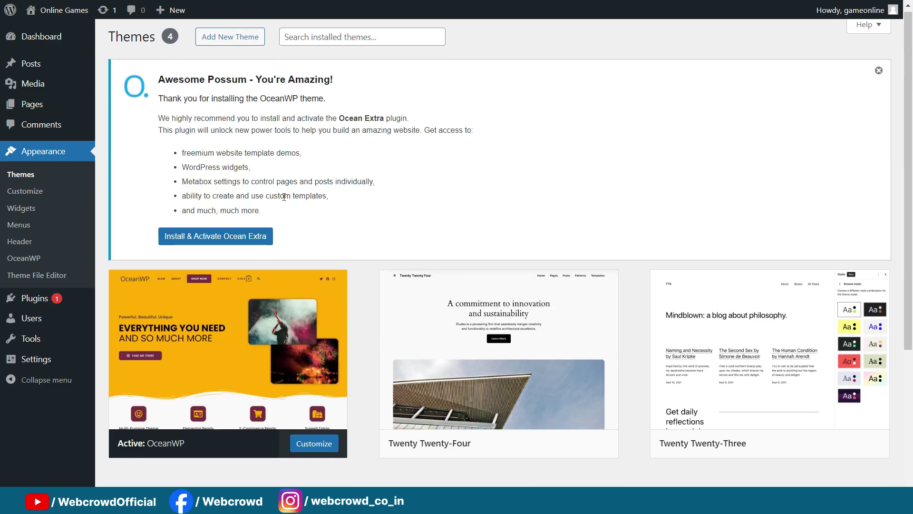
scroll(342, 285, down, 2)
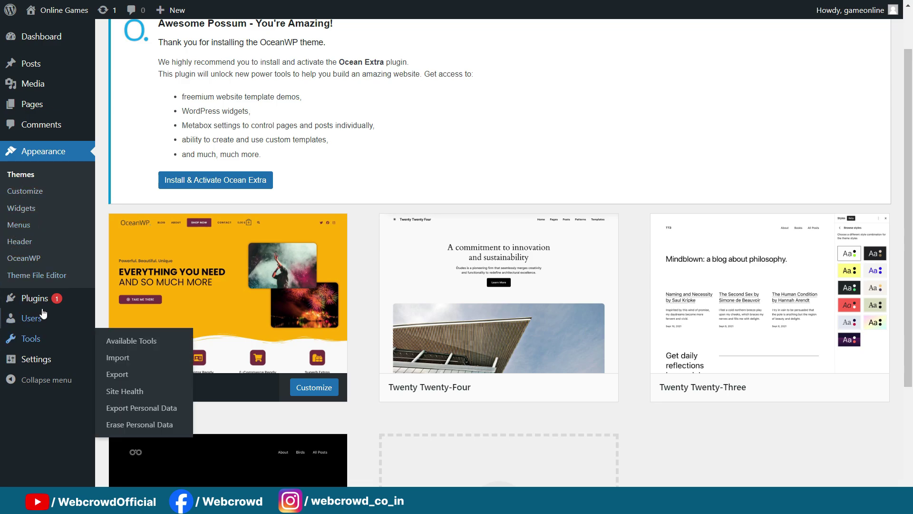
Step: Open the page for adding new plugins and search the plugin directory for "elementor"
mouse_move(34, 302)
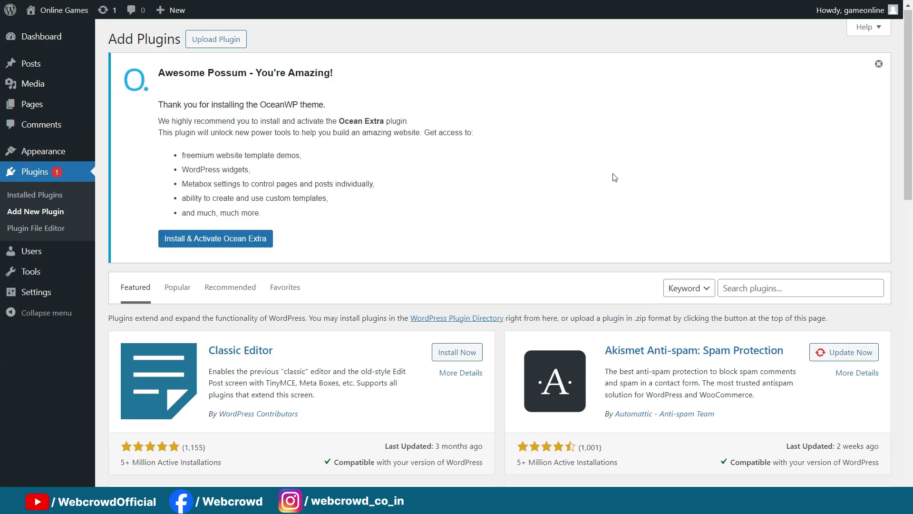
scroll(614, 177, down, 1)
click(779, 230)
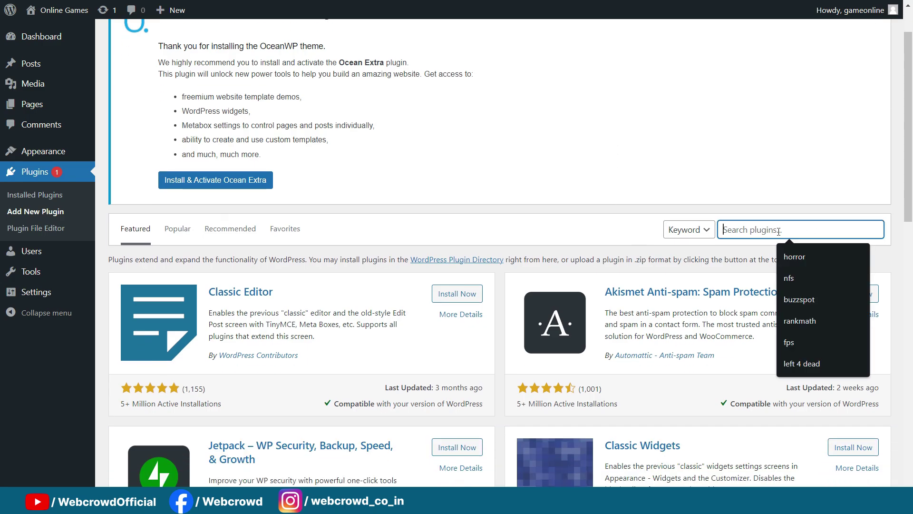
text(elementor)
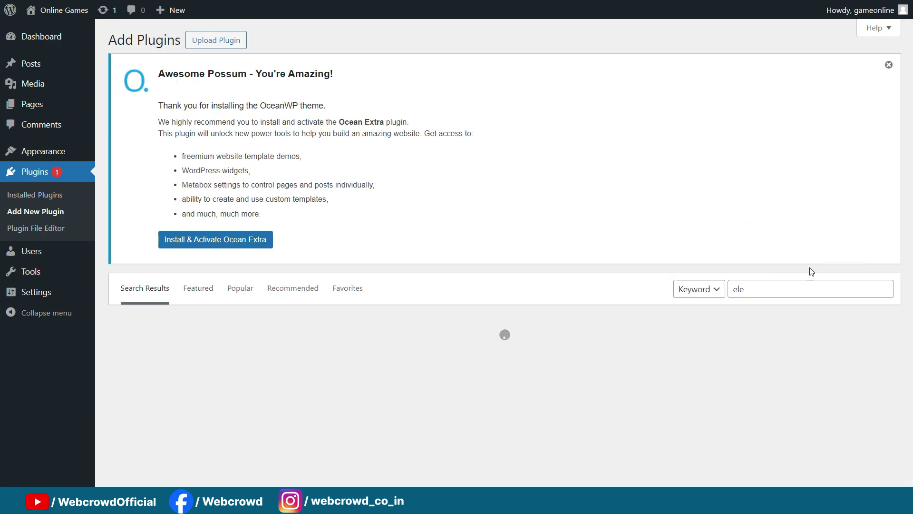
click(827, 320)
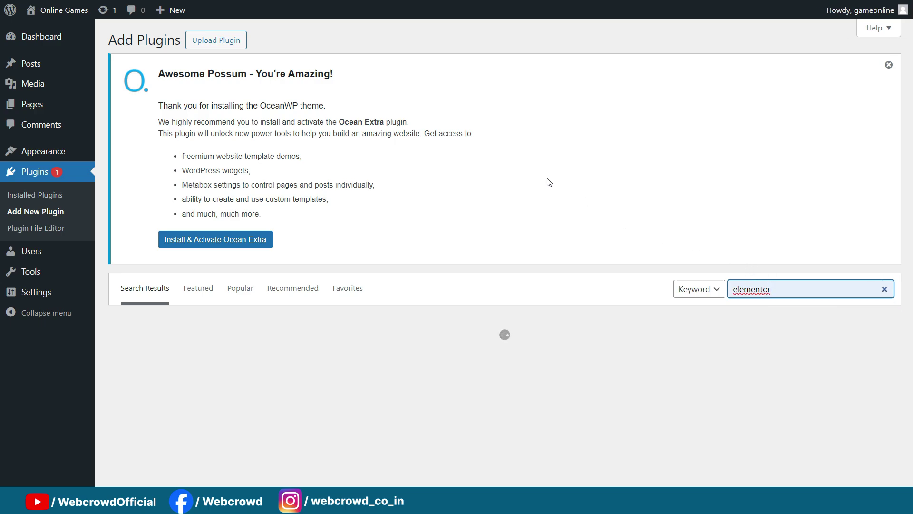
scroll(543, 205, down, 1)
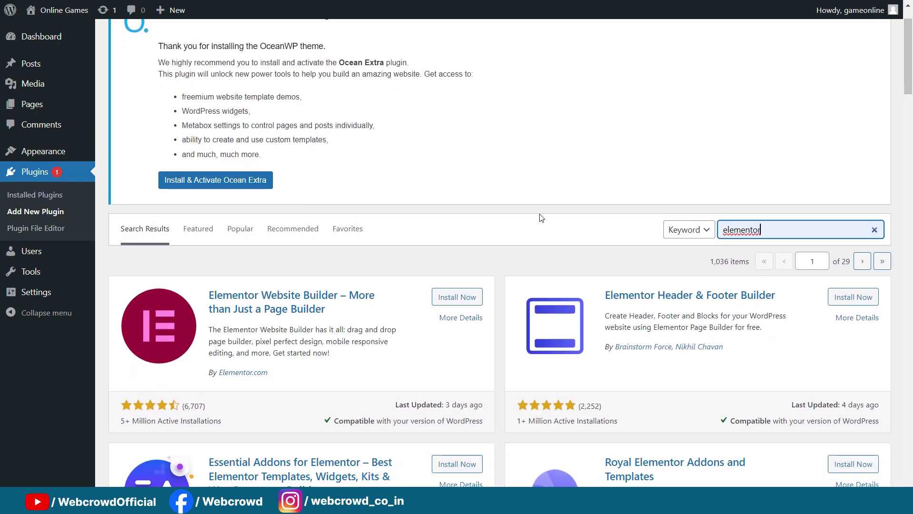
Step: Install the Elementor Website Builder and Elementor Header & Footer Builder plugins from the search results
click(455, 300)
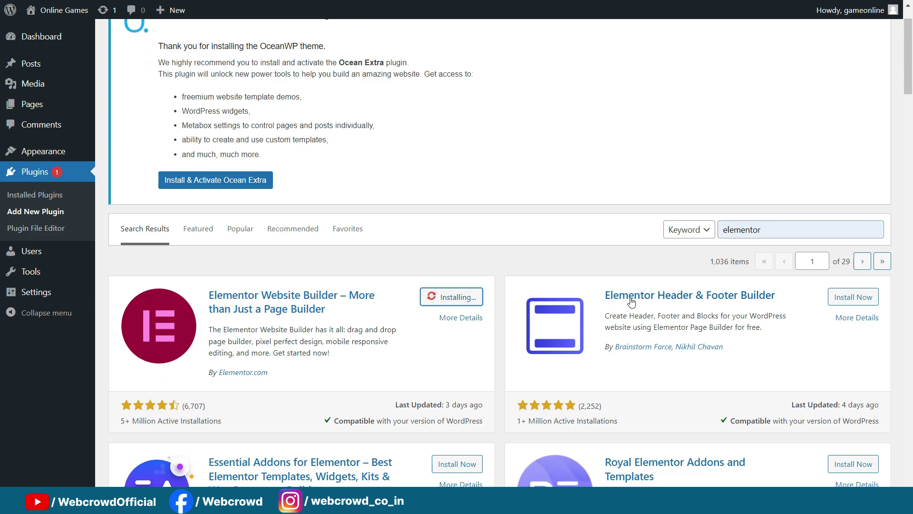
click(857, 298)
scroll(555, 228, down, 4)
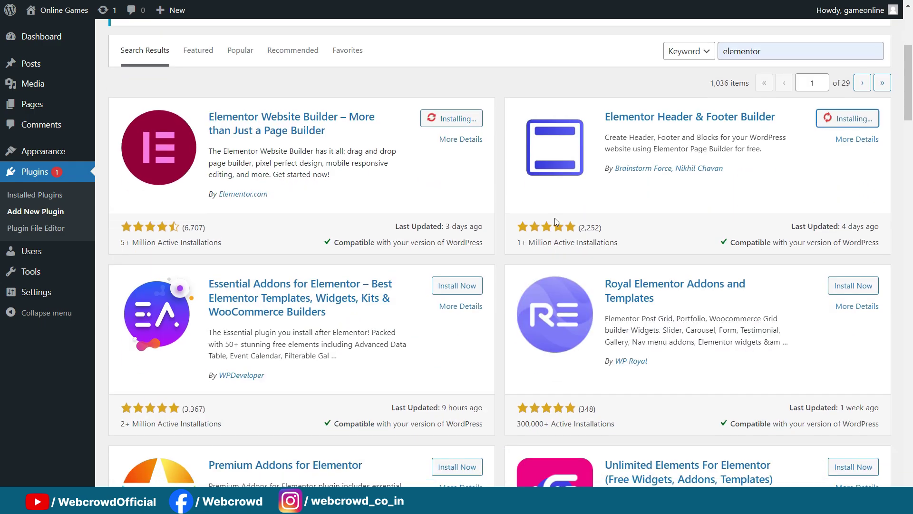
scroll(554, 233, up, 4)
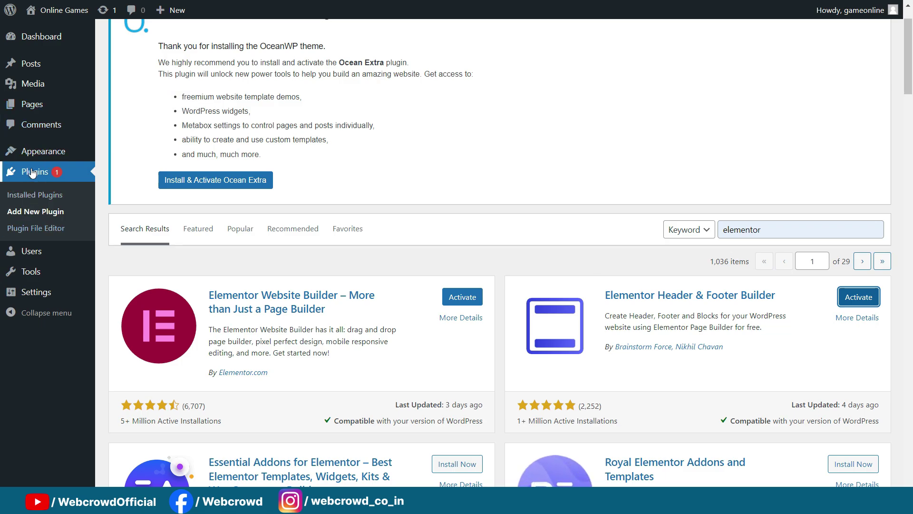
scroll(413, 229, up, 2)
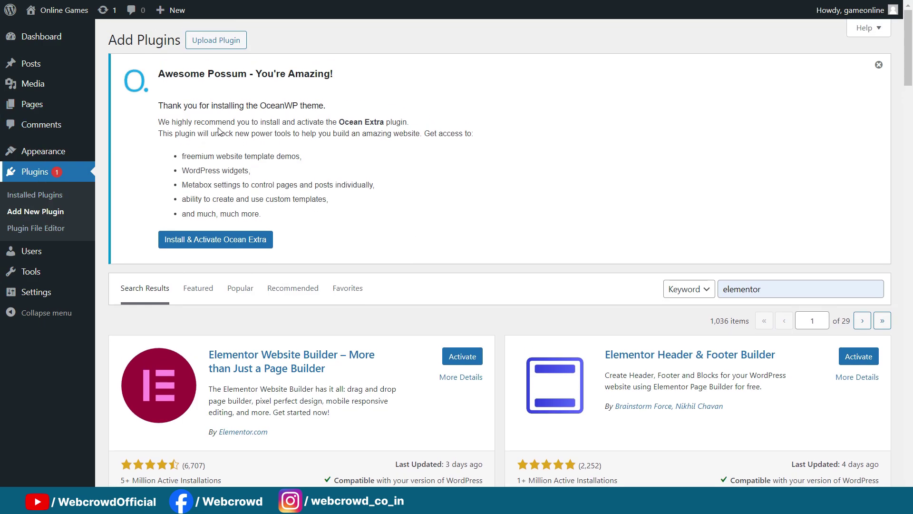
Step: Go through the installed plugins to the plugin upload form and start choosing a zip file
click(35, 195)
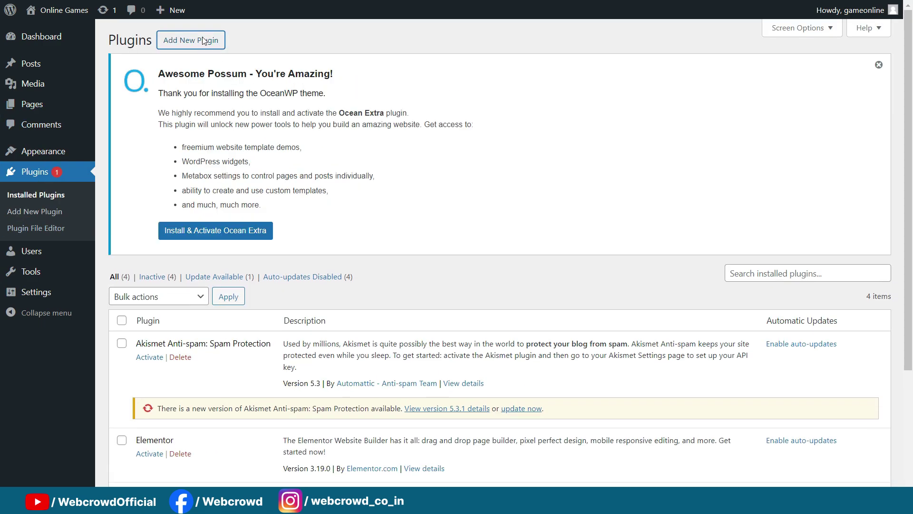
click(202, 40)
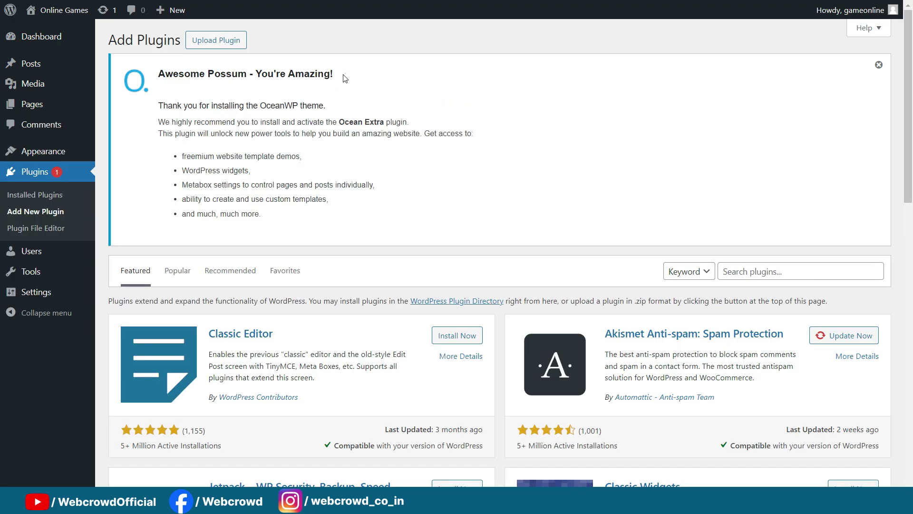
click(226, 42)
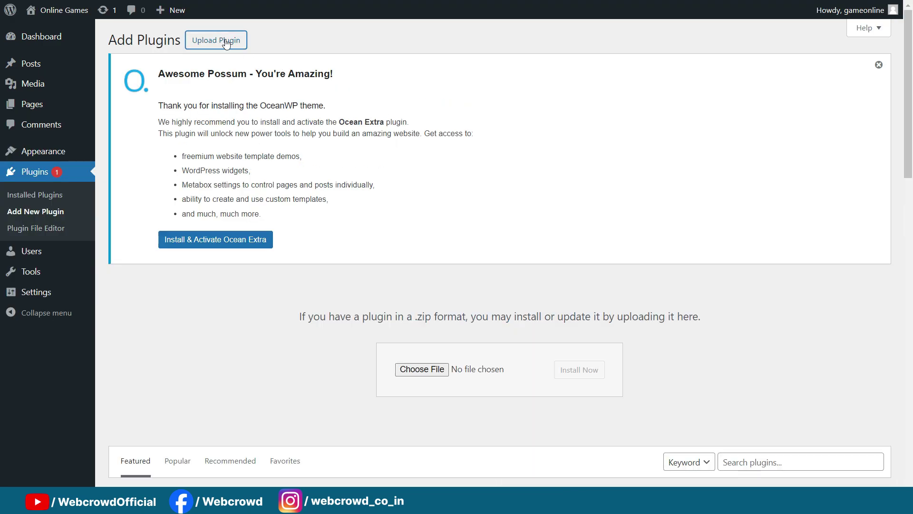
click(421, 369)
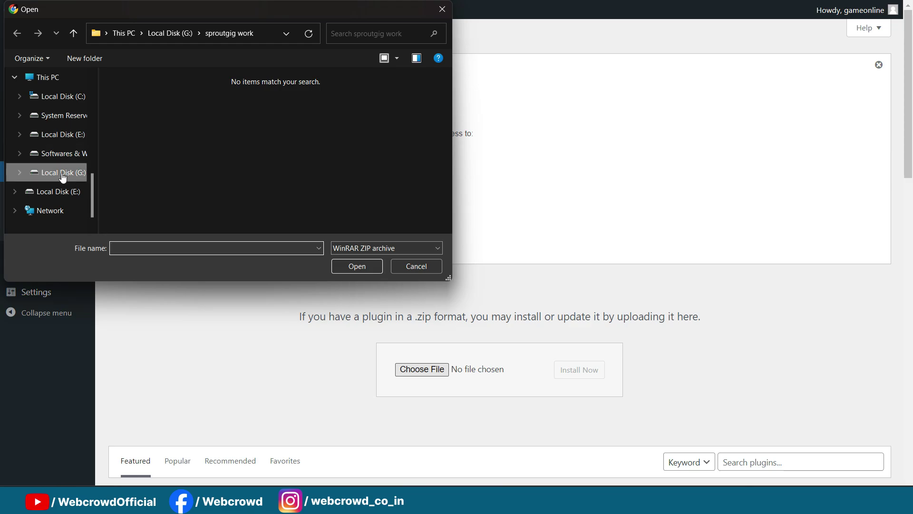
Step: Choose the pro-elements zip archive from the Webcrowd folder on Local Disk (G:) for the plugin upload
click(63, 175)
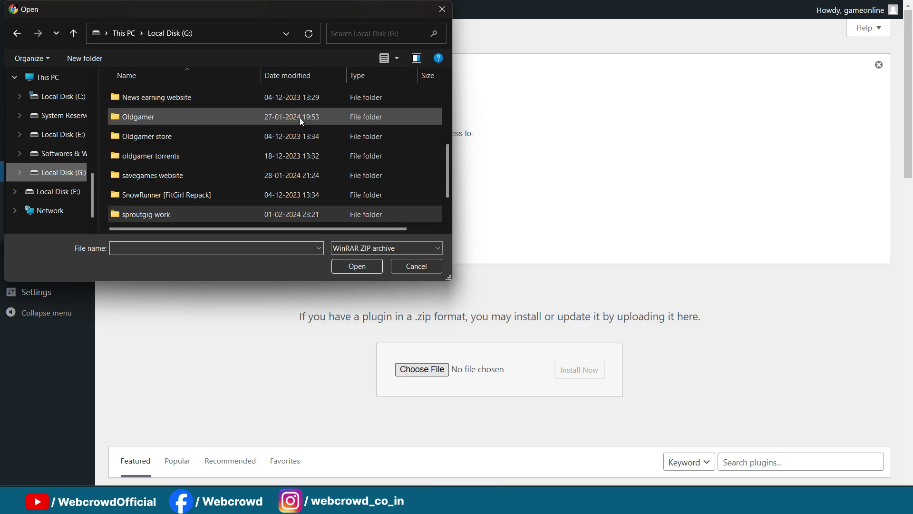
scroll(187, 144, down, 1)
double_click(163, 197)
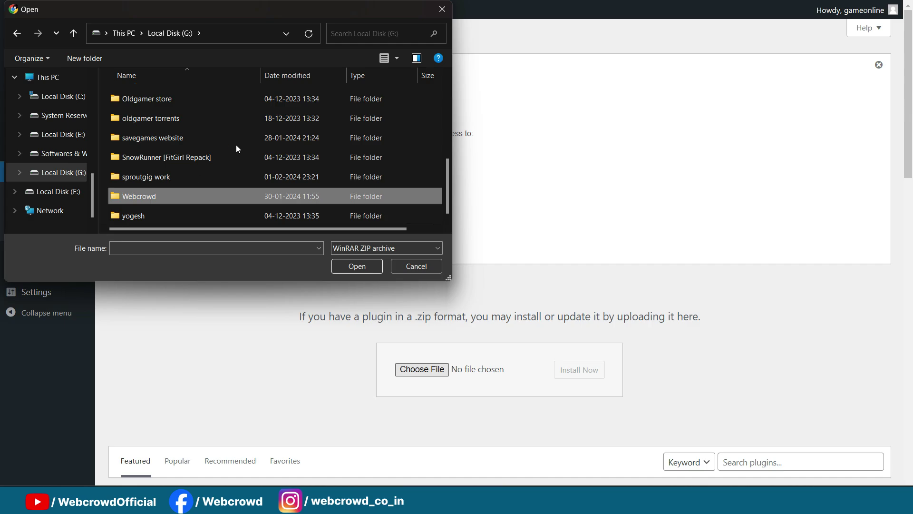
scroll(323, 152, down, 3)
scroll(335, 164, down, 1)
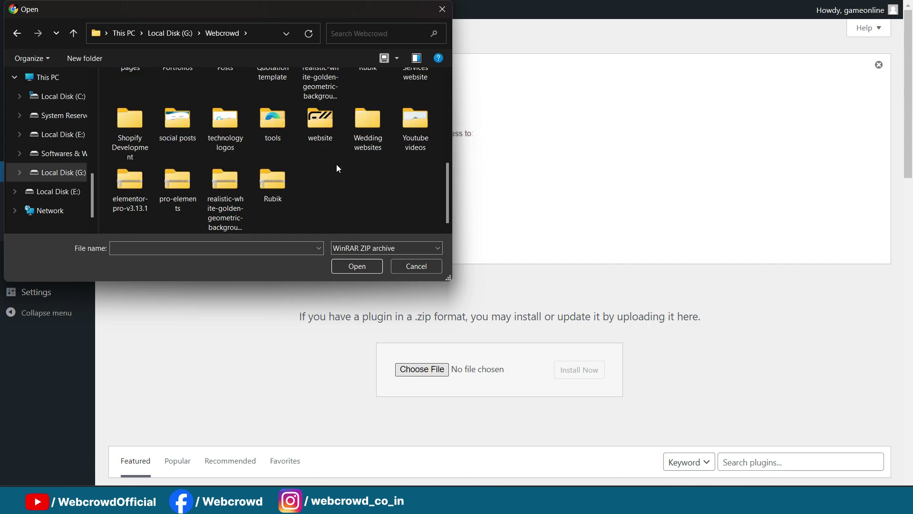
click(178, 182)
click(347, 263)
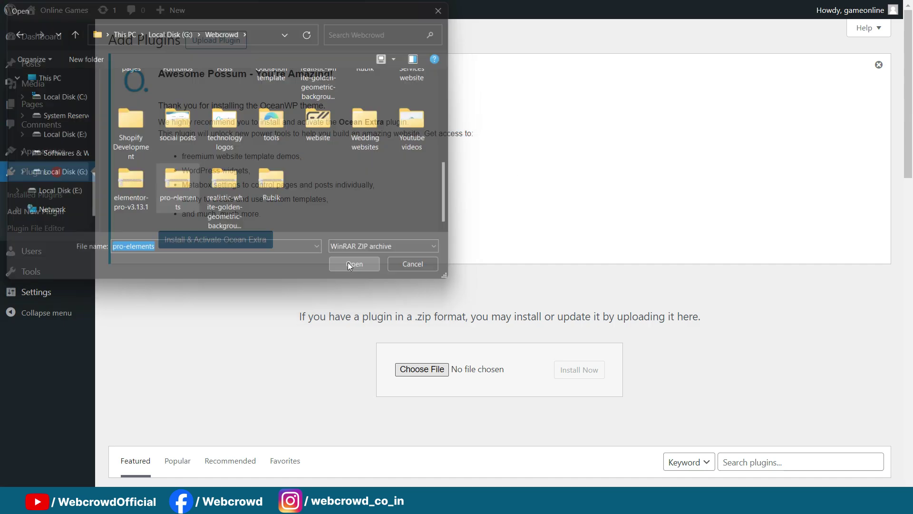
Step: Install the plugin from pro-elements.zip, activate it, and check the PRO Elements entry among the installed plugins
scroll(593, 257, down, 3)
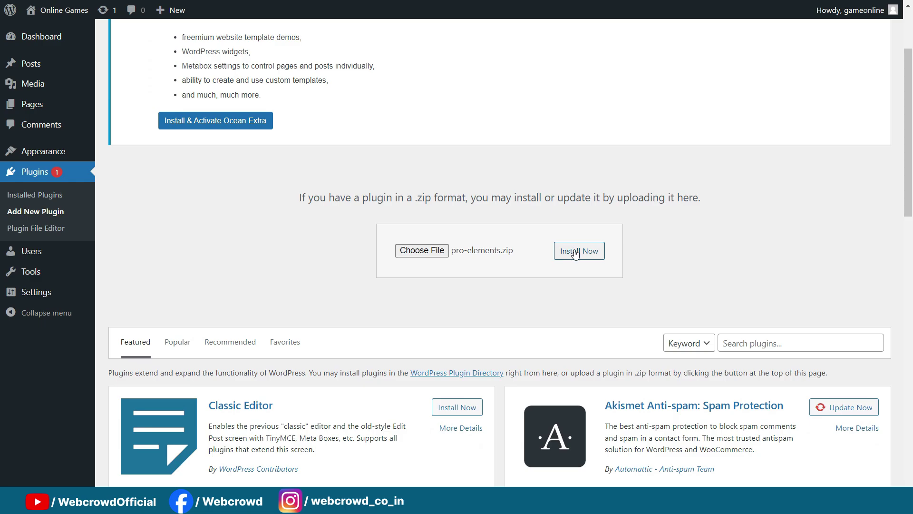
click(575, 250)
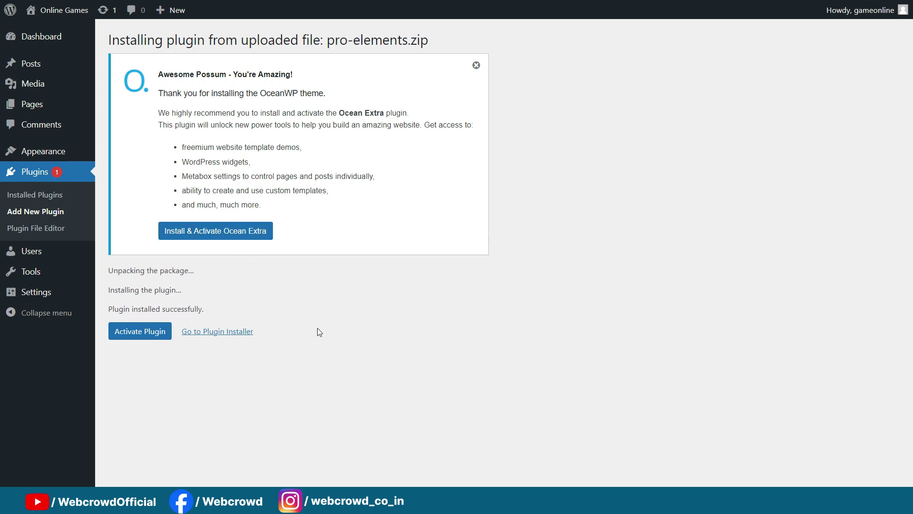
click(139, 330)
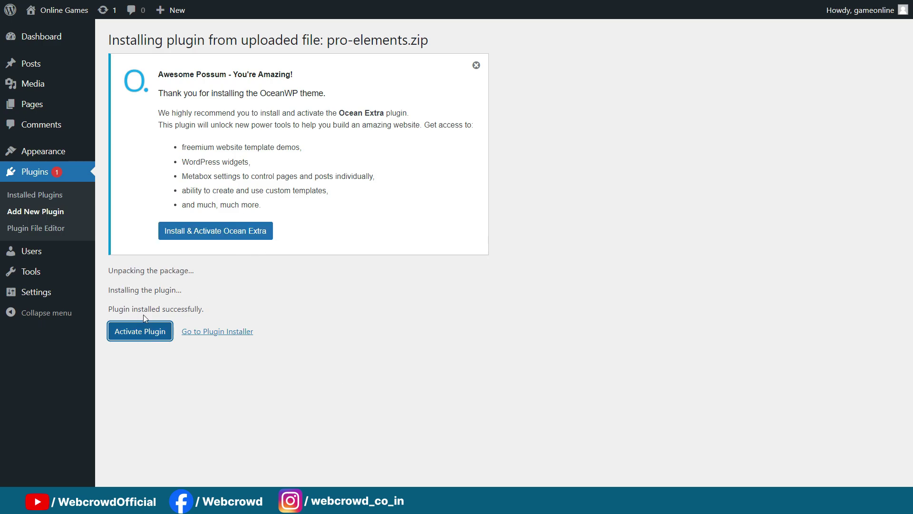
click(162, 332)
scroll(411, 144, down, 3)
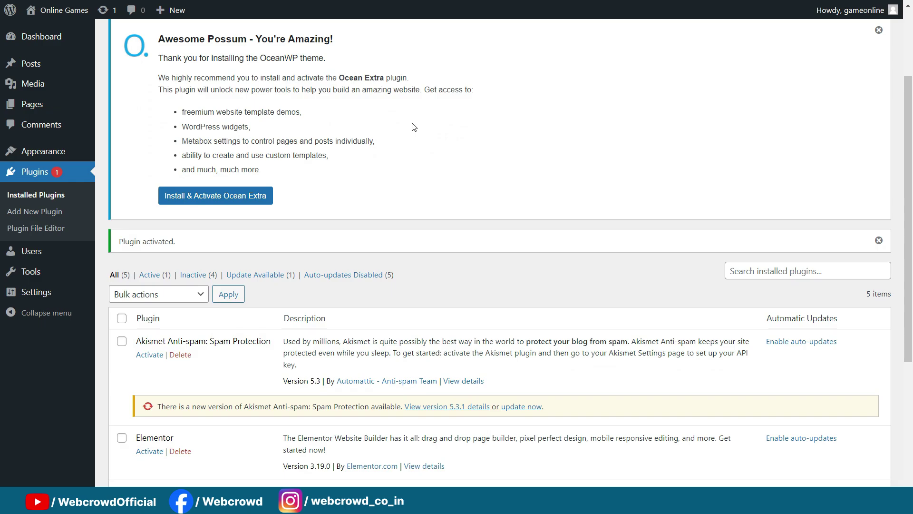
scroll(413, 126, down, 1)
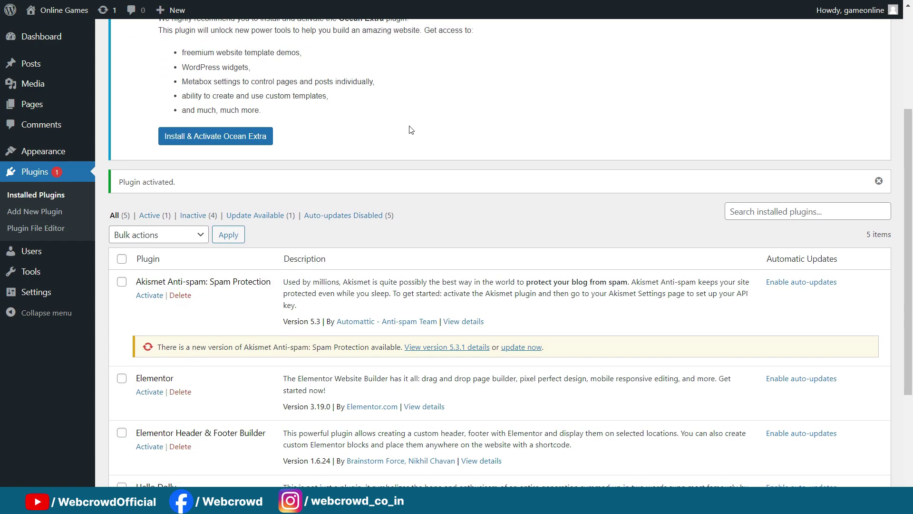
scroll(399, 113, down, 1)
scroll(158, 280, down, 2)
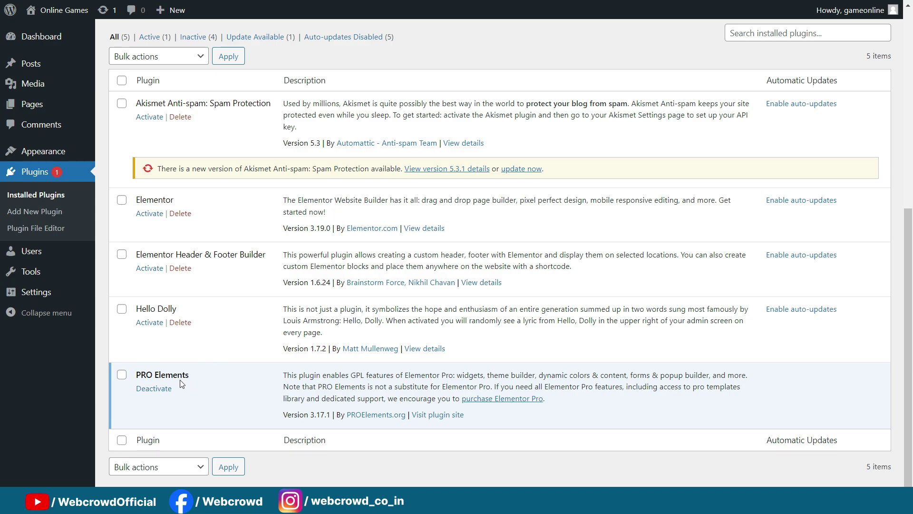
Step: Search the plugin directory for "raw html" and install the Raw HTML Snippets plugin
scroll(322, 320, up, 1)
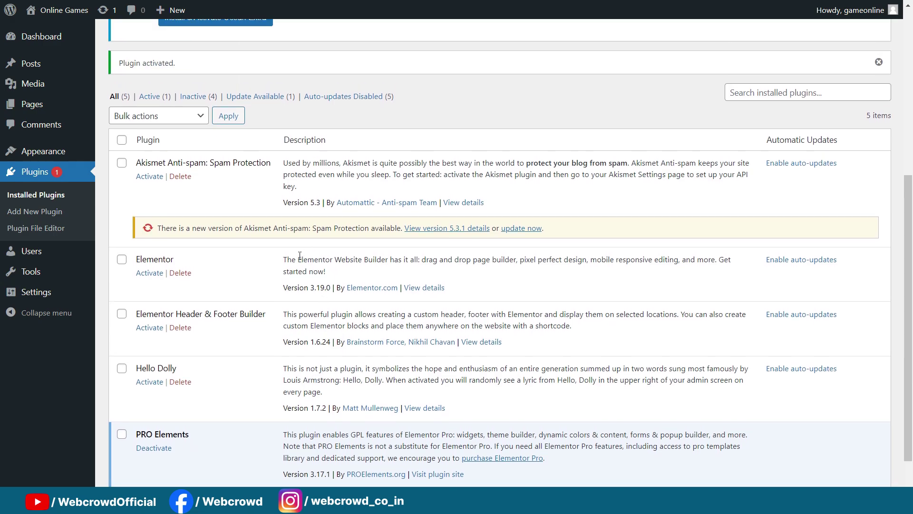
scroll(788, 216, up, 2)
click(788, 216)
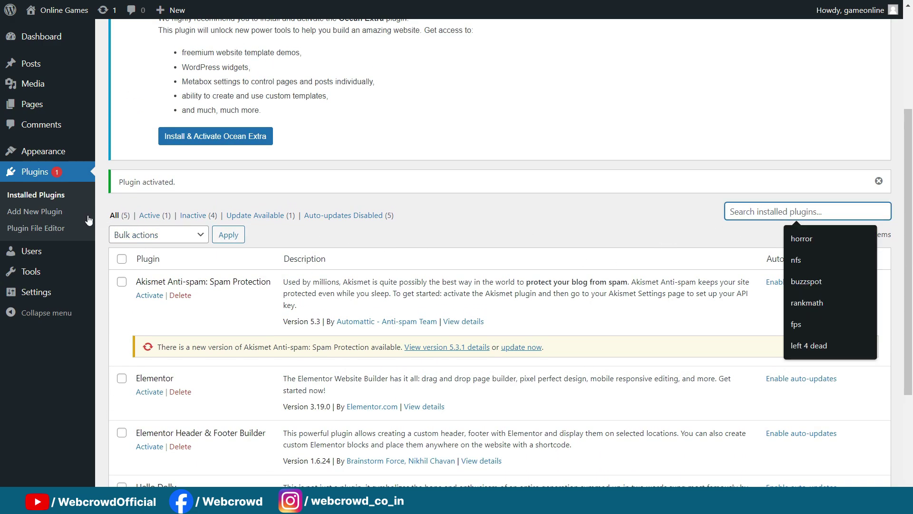
click(34, 211)
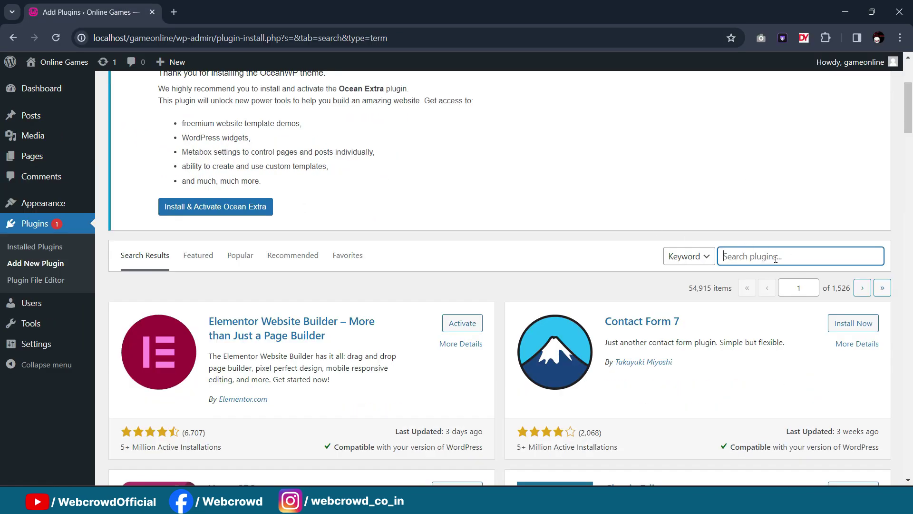
click(776, 259)
text(raw)
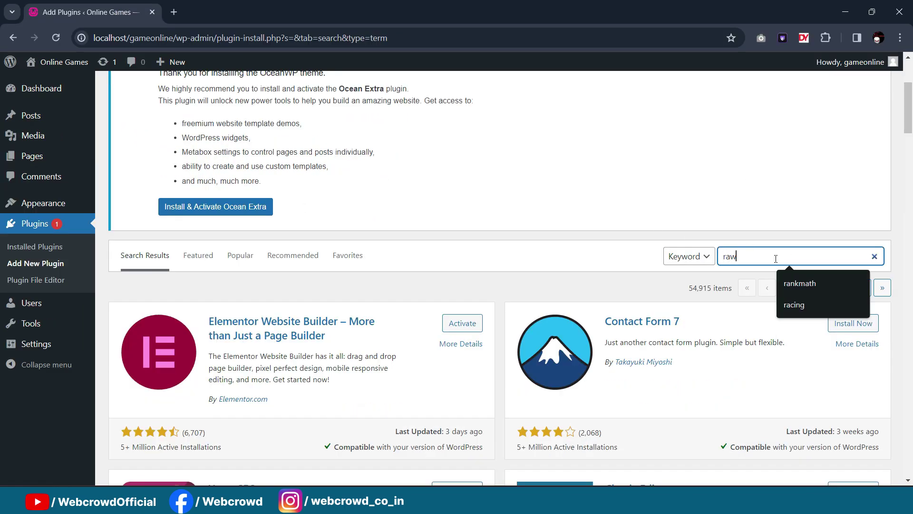
text( html)
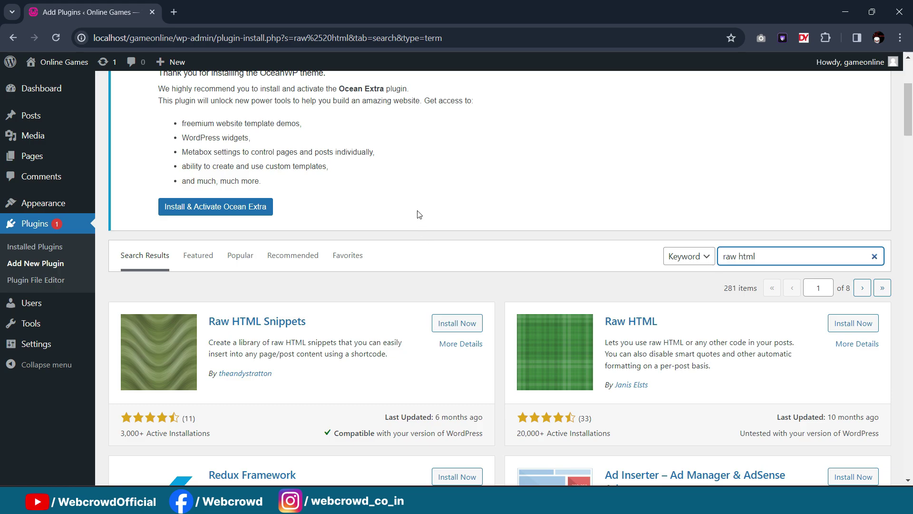
scroll(417, 221, down, 1)
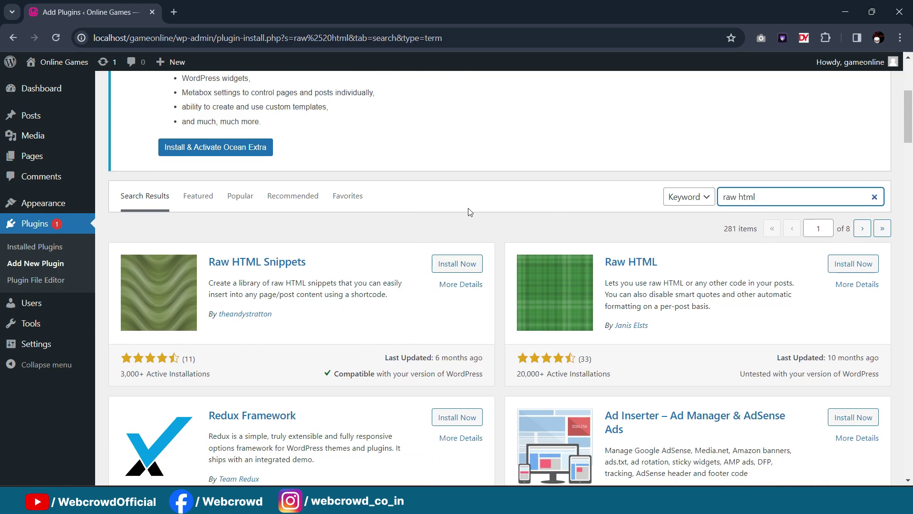
click(458, 264)
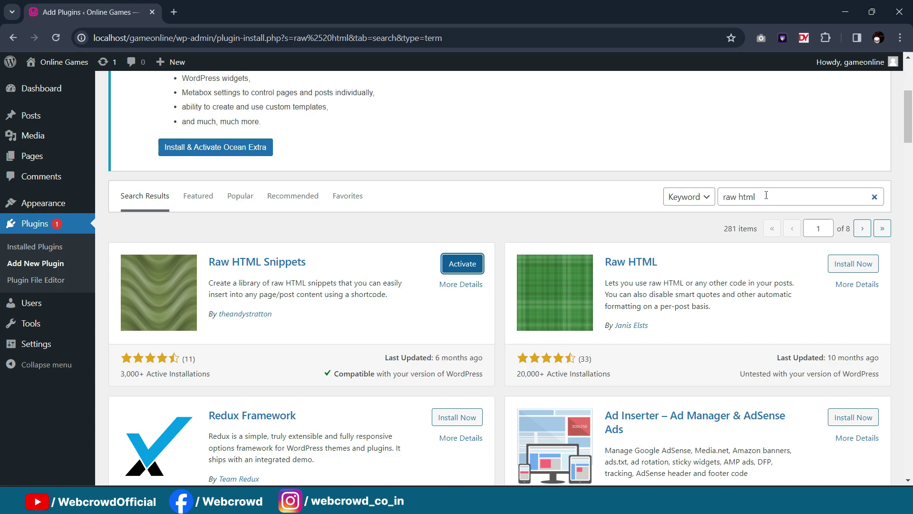
Step: Search the plugin directory for "fibo search" and install FiboSearch – Ajax Search for WooCommerce
drag(764, 196, 695, 198)
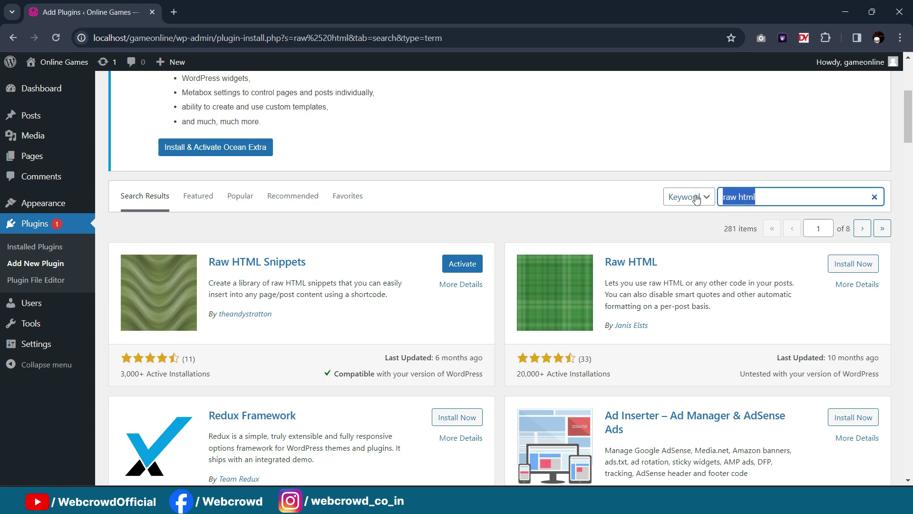
text(fibo searc)
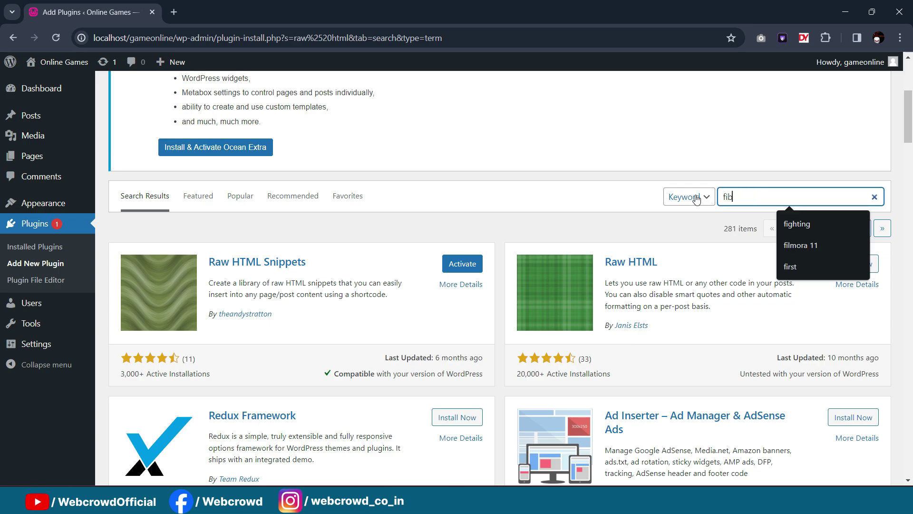
text(h)
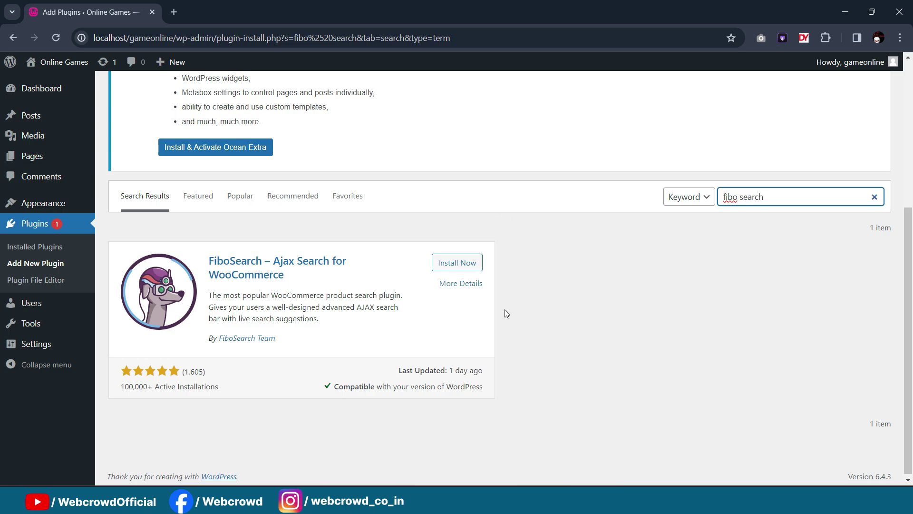
click(458, 263)
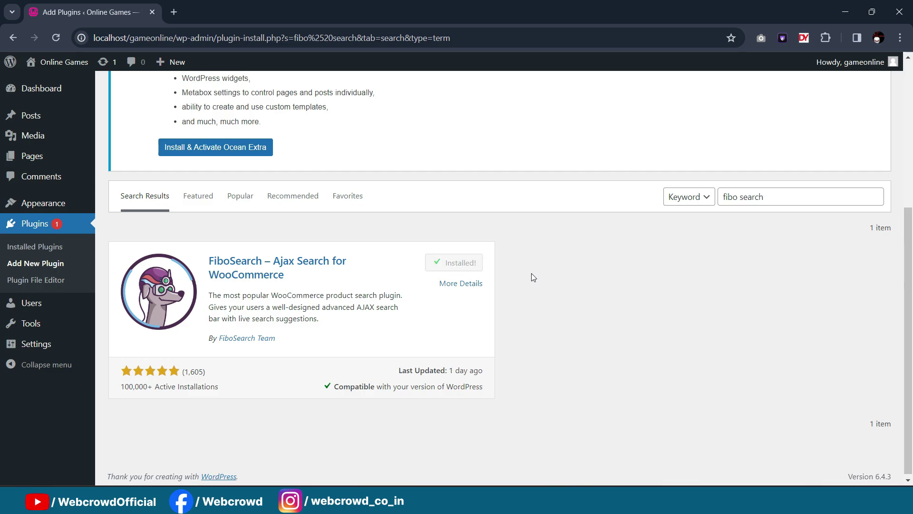
Step: Search the plugin directory for "unlimited elements" and install Unlimited Elements For Elementor
triple_click(780, 196)
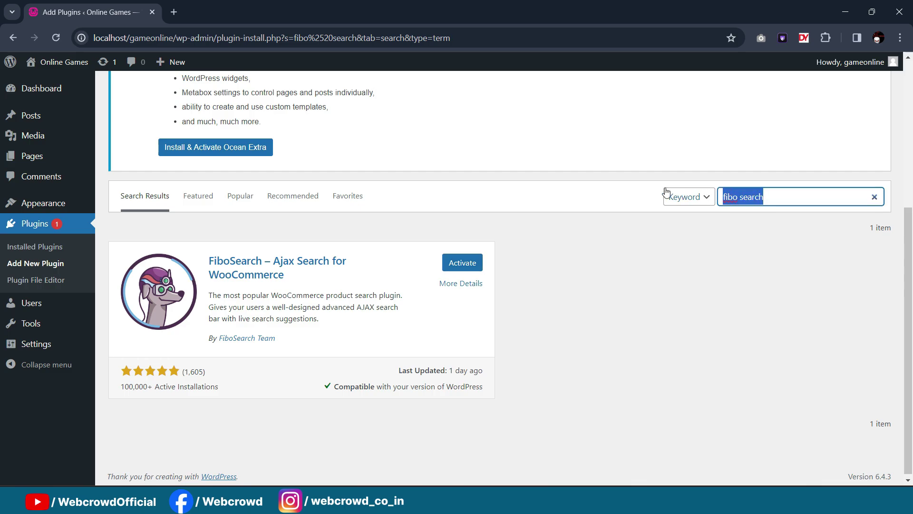
key(BackSpace)
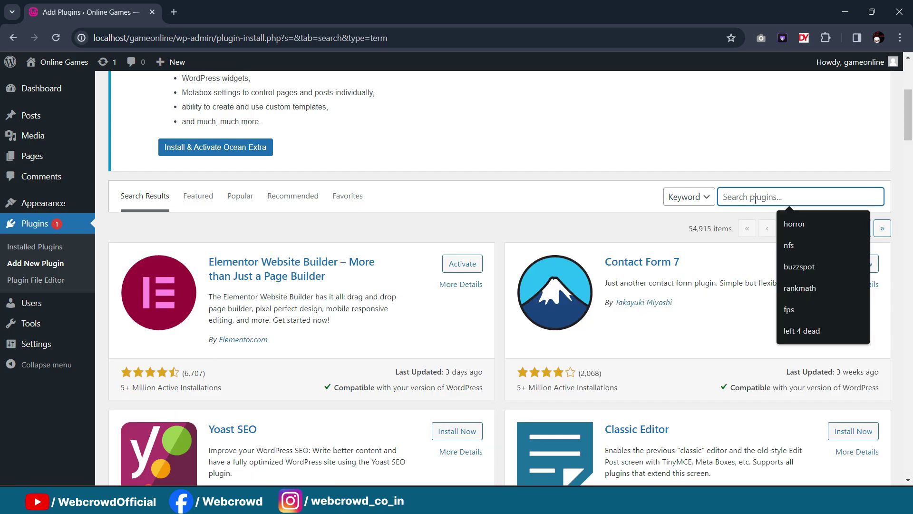
text(unlim)
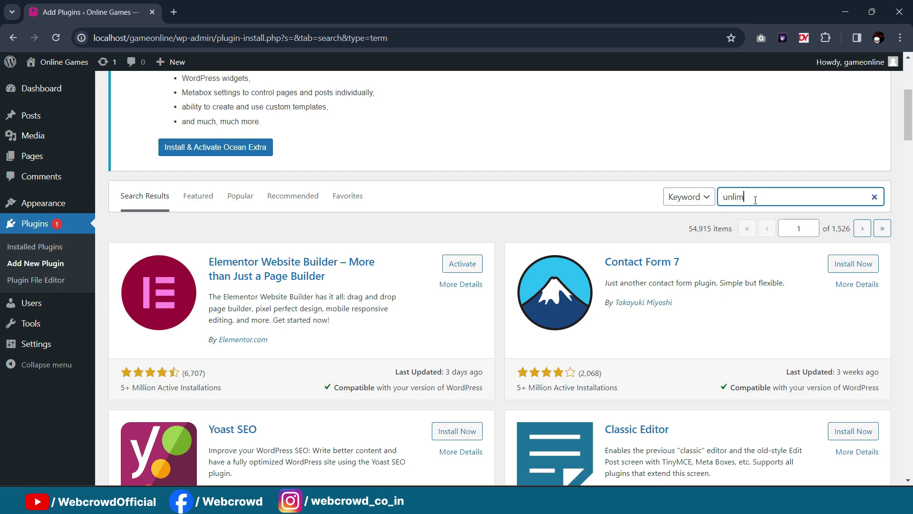
text(ited elemt)
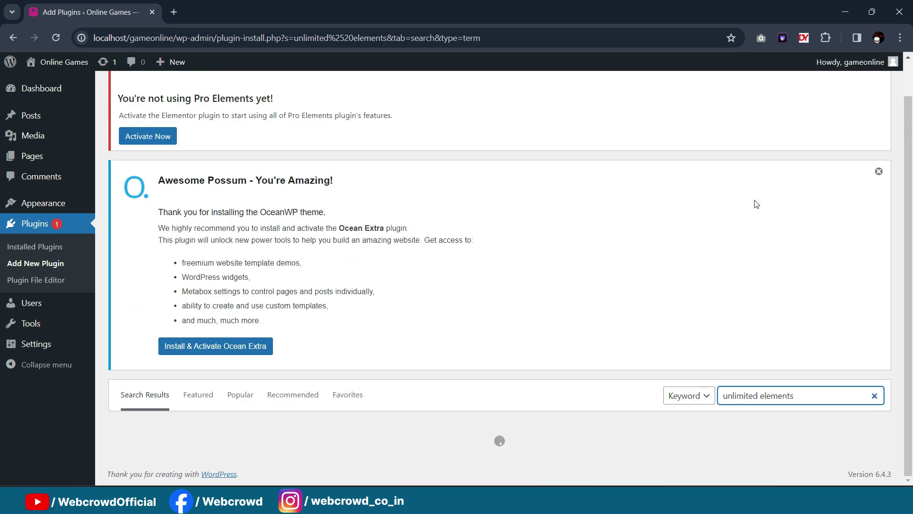
scroll(490, 203, down, 5)
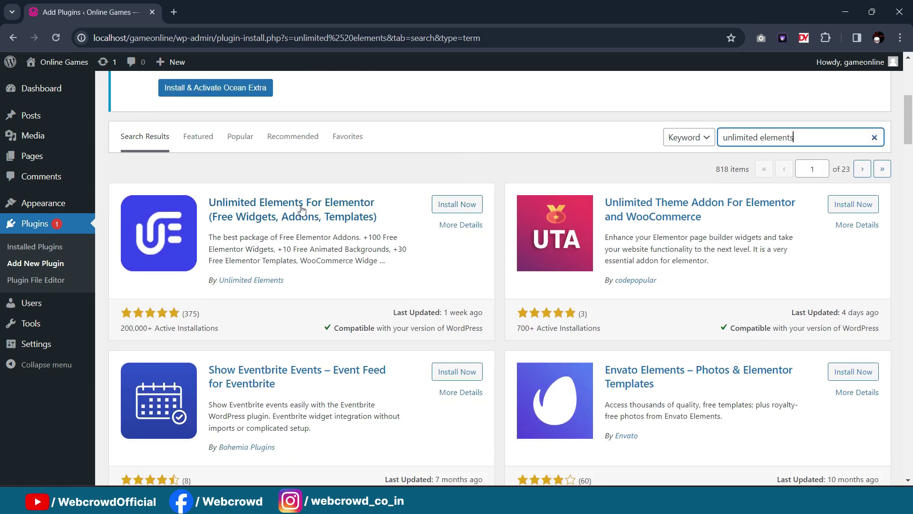
click(466, 208)
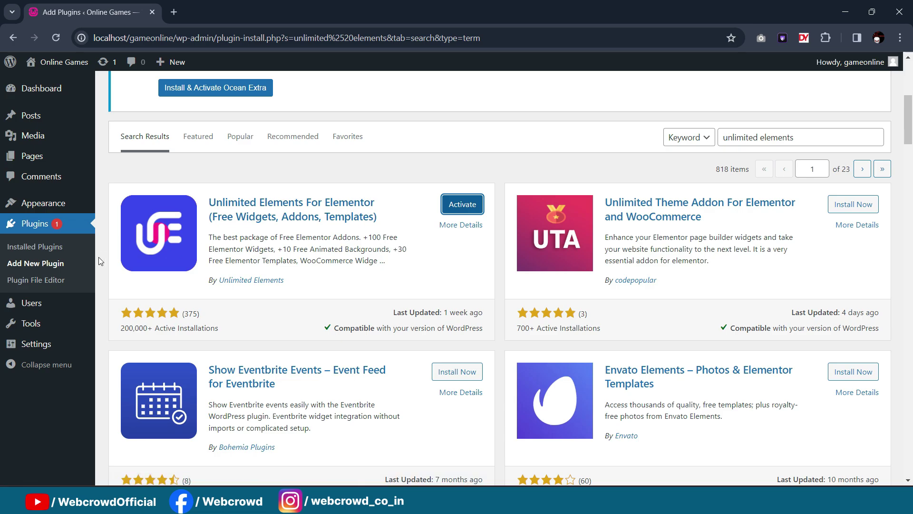
Step: Bulk-activate Elementor, Elementor Header & Footer Builder, FiboSearch, Raw HTML Snippets and Unlimited Elements for Elementor among the installed plugins, and check the list
click(35, 251)
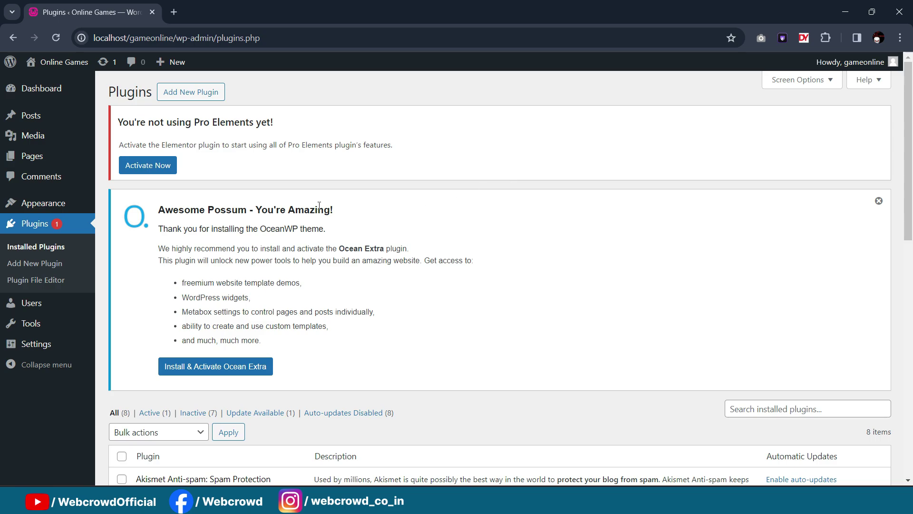
scroll(319, 205, down, 6)
scroll(134, 198, down, 2)
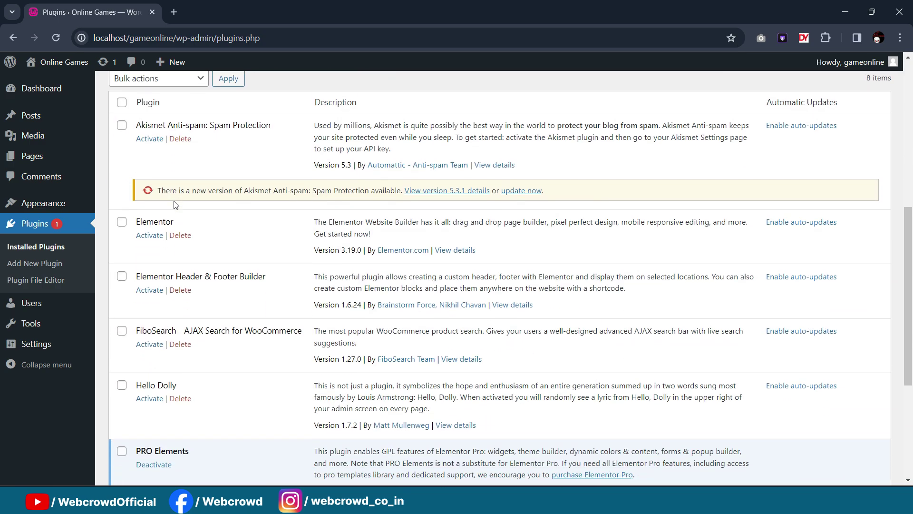
click(121, 160)
click(122, 213)
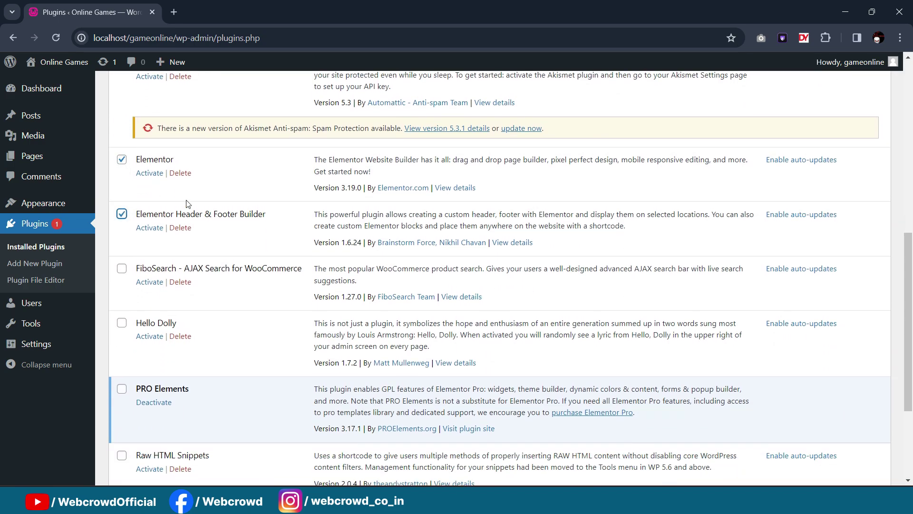
scroll(186, 205, down, 1)
click(122, 213)
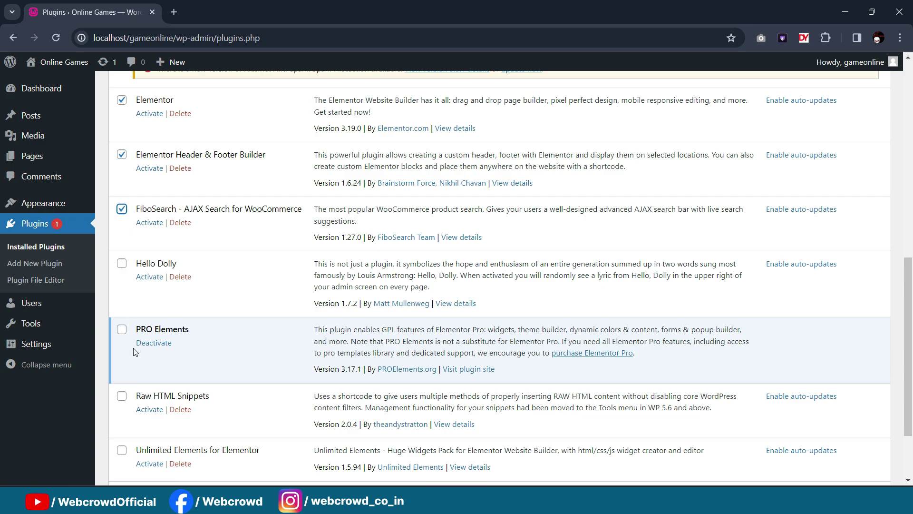
scroll(126, 333, down, 1)
click(122, 337)
click(122, 390)
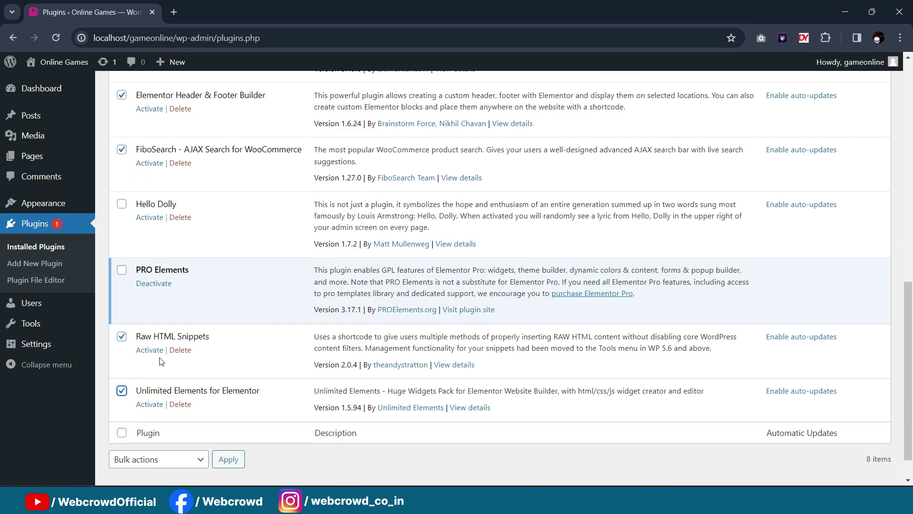
scroll(179, 409, down, 1)
click(169, 432)
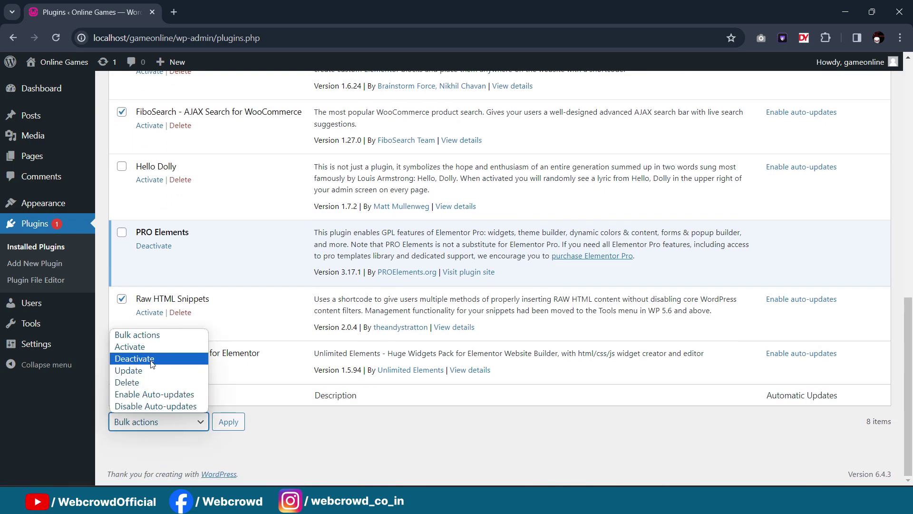
click(145, 348)
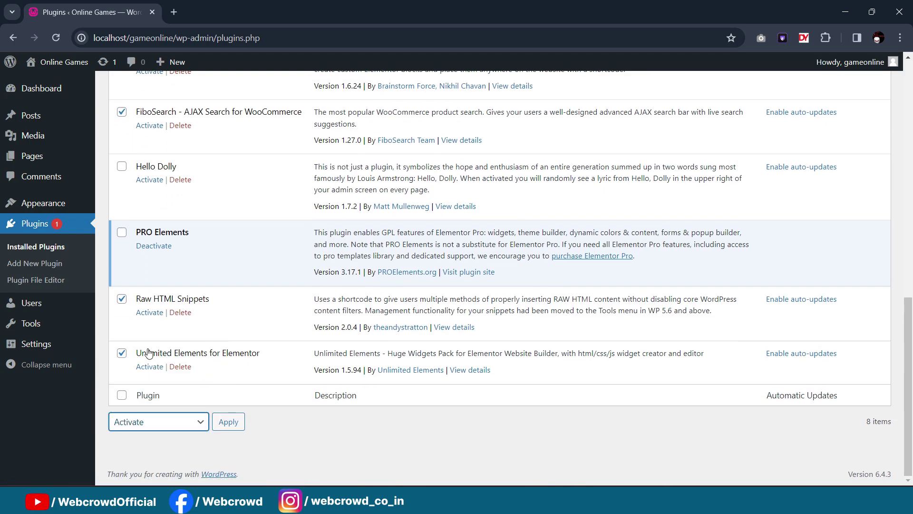
click(225, 423)
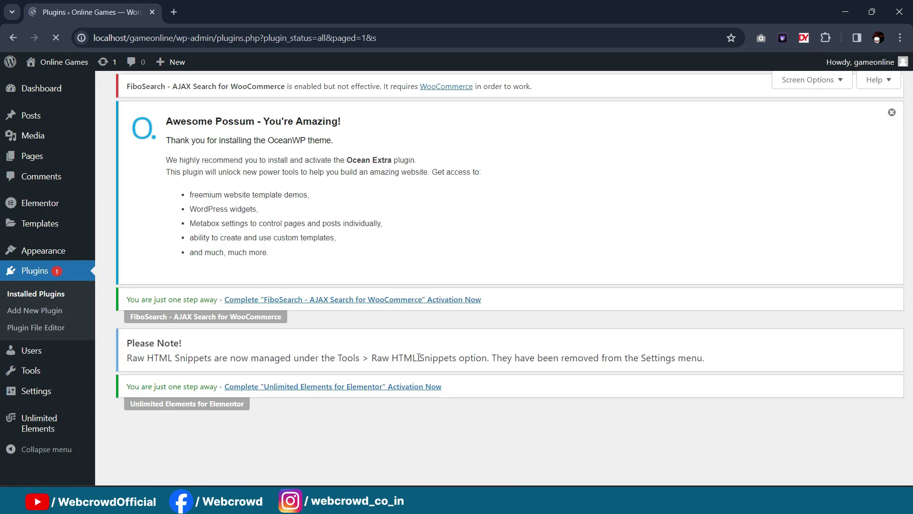
scroll(404, 296, down, 15)
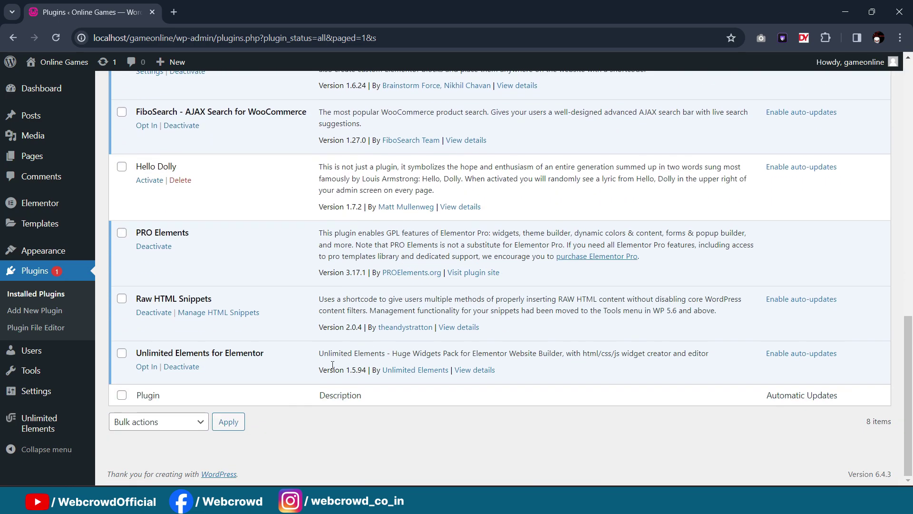
scroll(332, 364, up, 4)
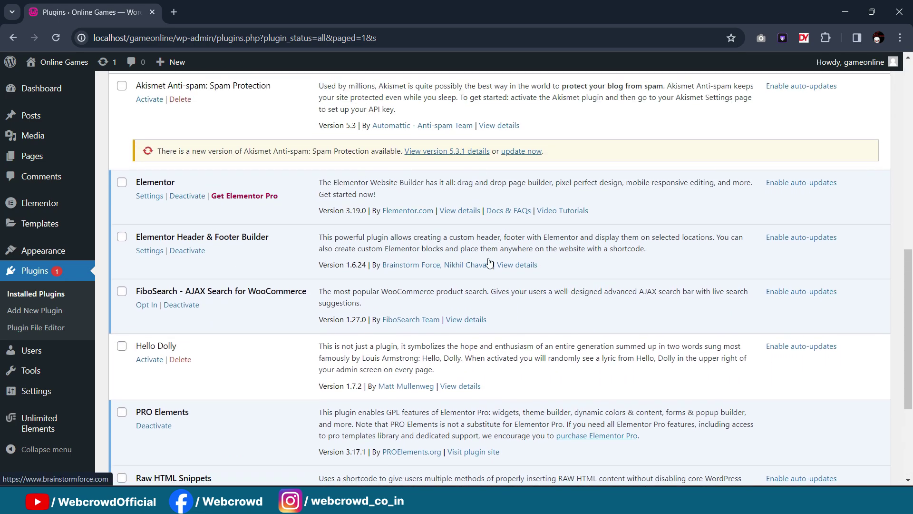
scroll(489, 261, up, 6)
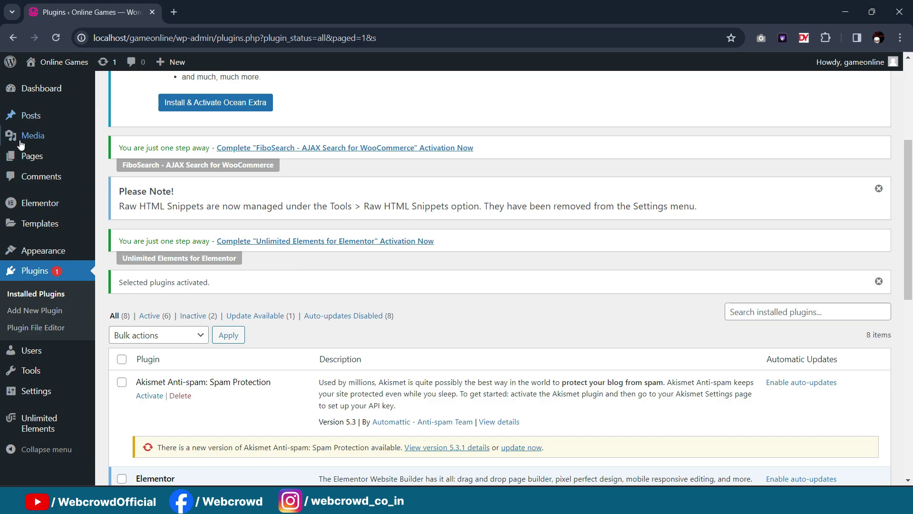
Step: Start a new page from the site's page list and title it "Home"
mouse_move(31, 159)
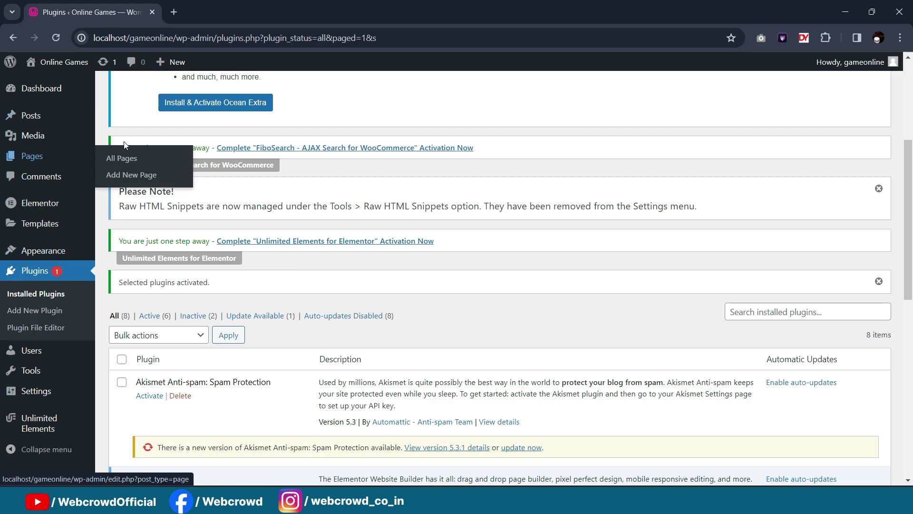
click(130, 162)
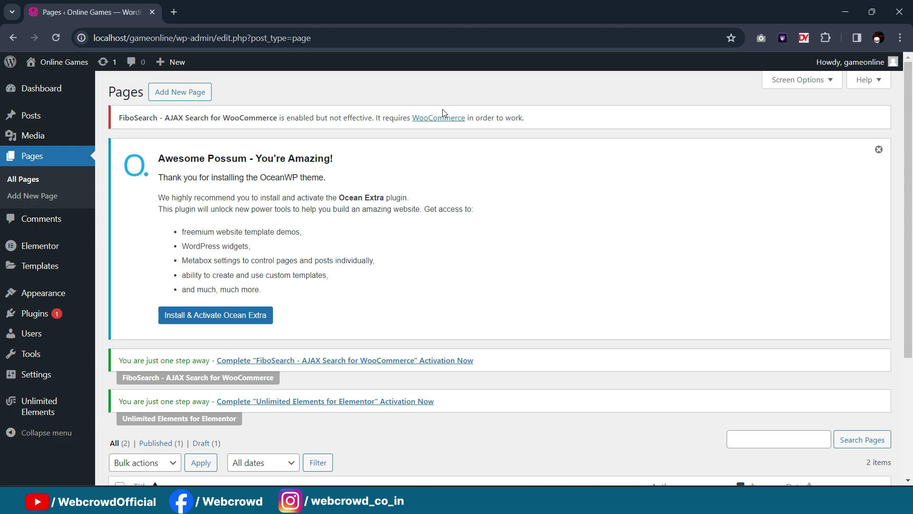
scroll(544, 153, down, 3)
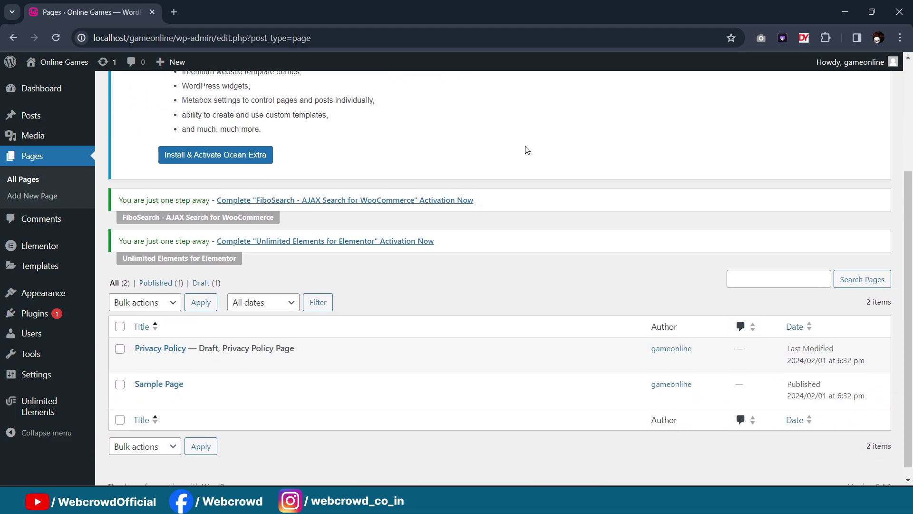
scroll(200, 339, up, 4)
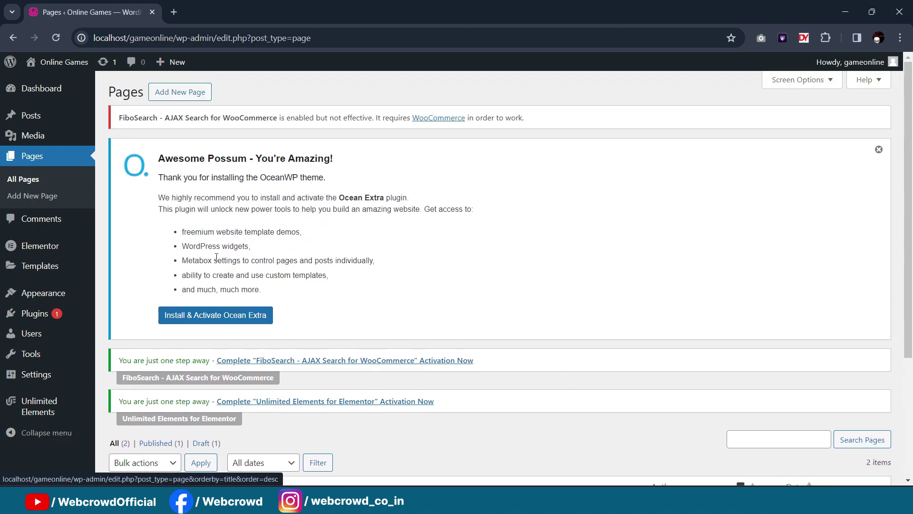
click(174, 94)
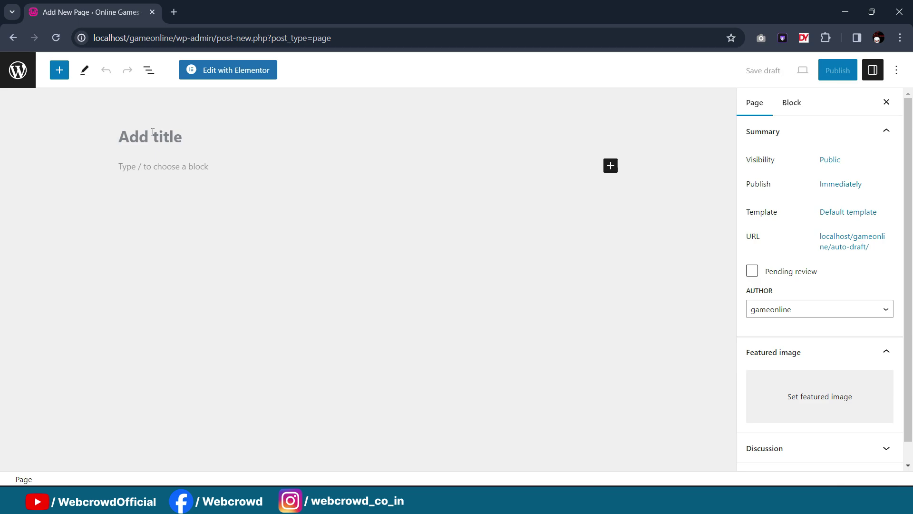
text(Home)
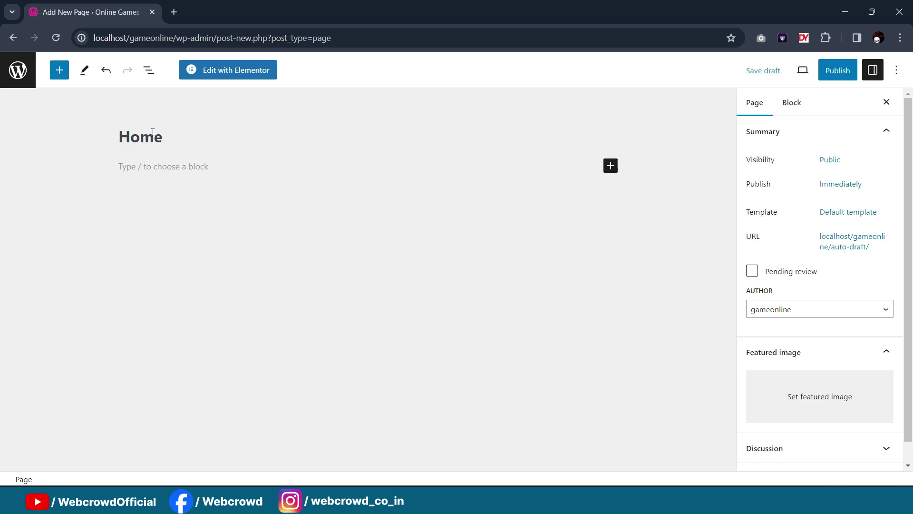
Step: Assign the Elementor Full Width template to the Home page and publish the page
click(849, 212)
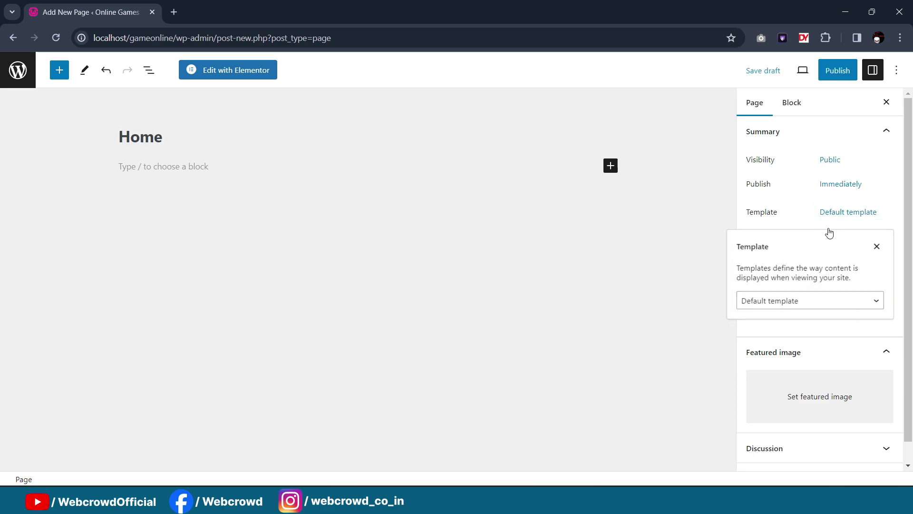
click(812, 304)
click(793, 335)
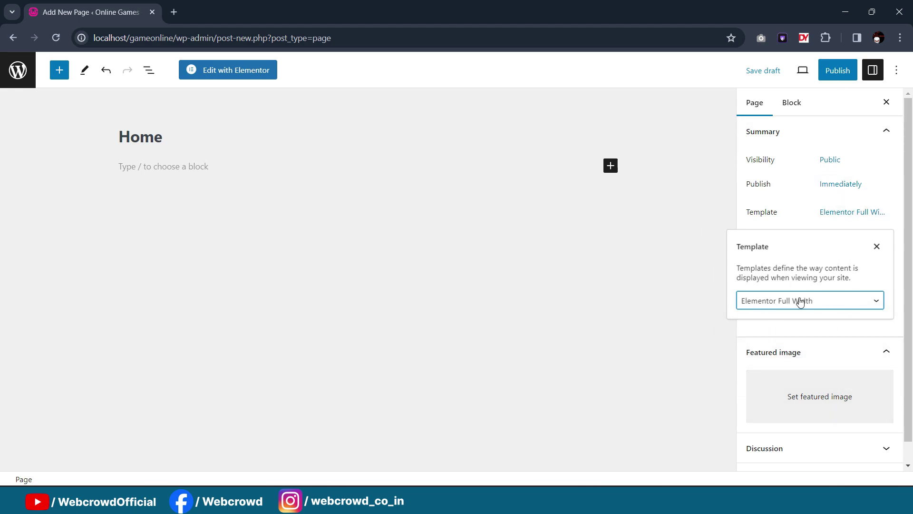
click(836, 79)
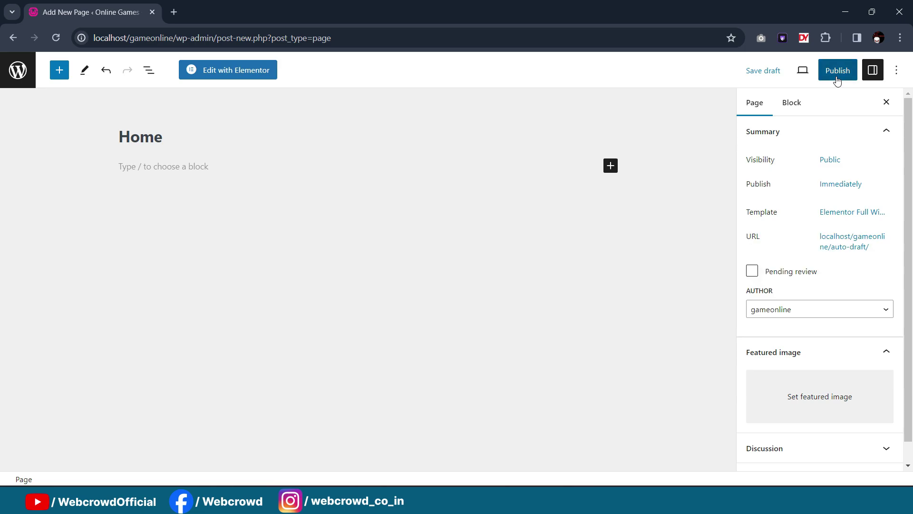
click(835, 76)
click(791, 71)
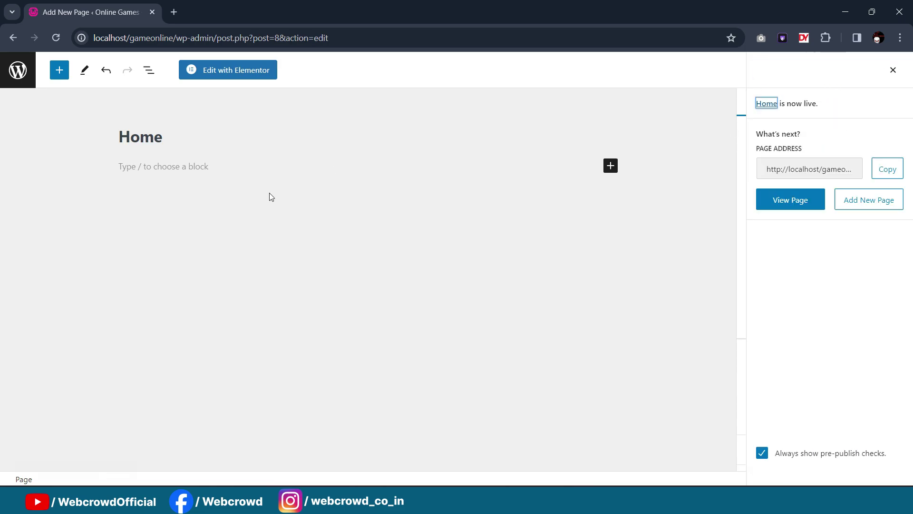
Step: Go back to the page list and change the Privacy Policy page's status to Published with Quick Edit
click(13, 38)
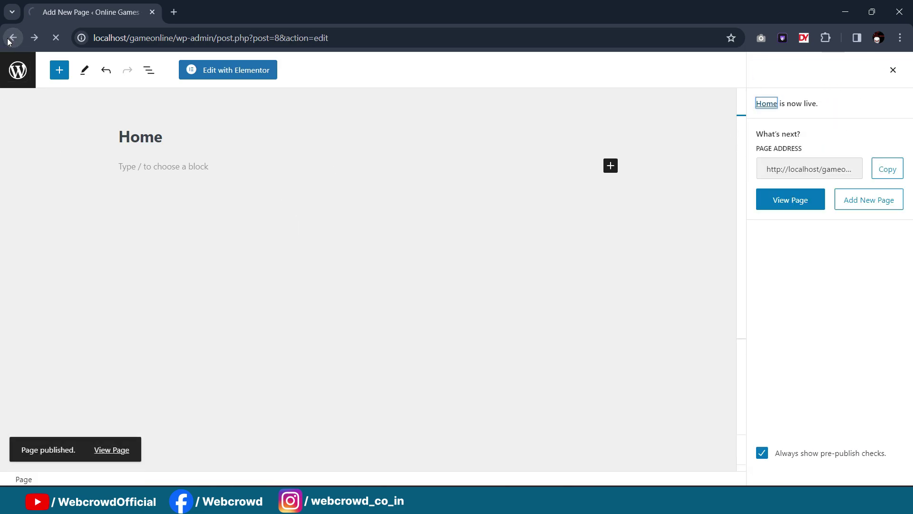
scroll(341, 186, down, 3)
scroll(341, 186, down, 1)
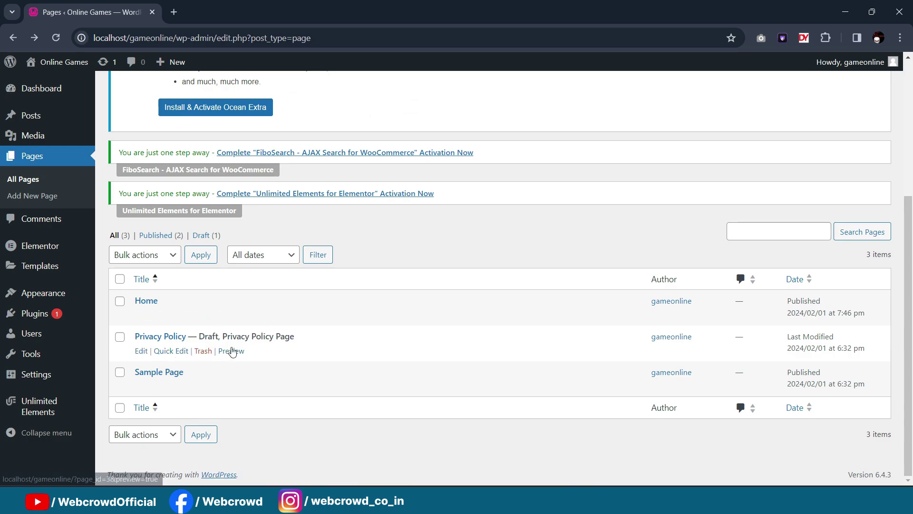
click(175, 351)
scroll(300, 373, down, 3)
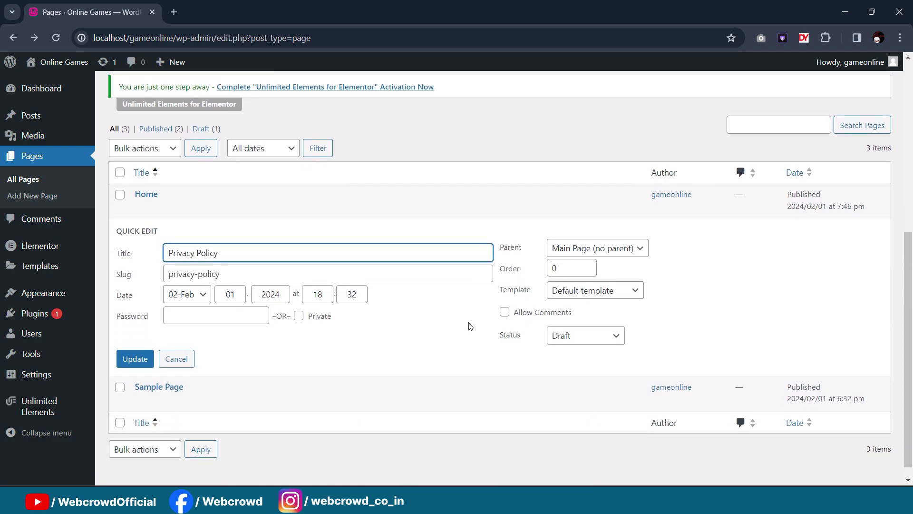
click(598, 327)
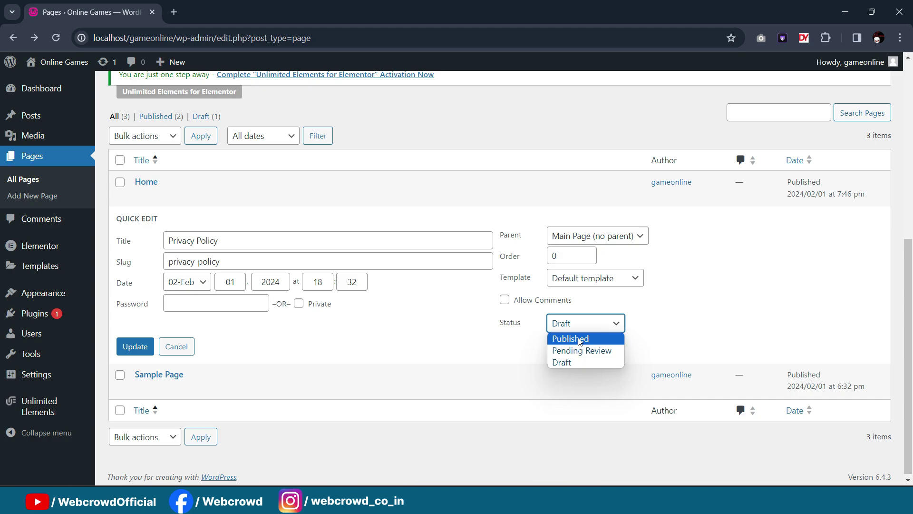
click(580, 338)
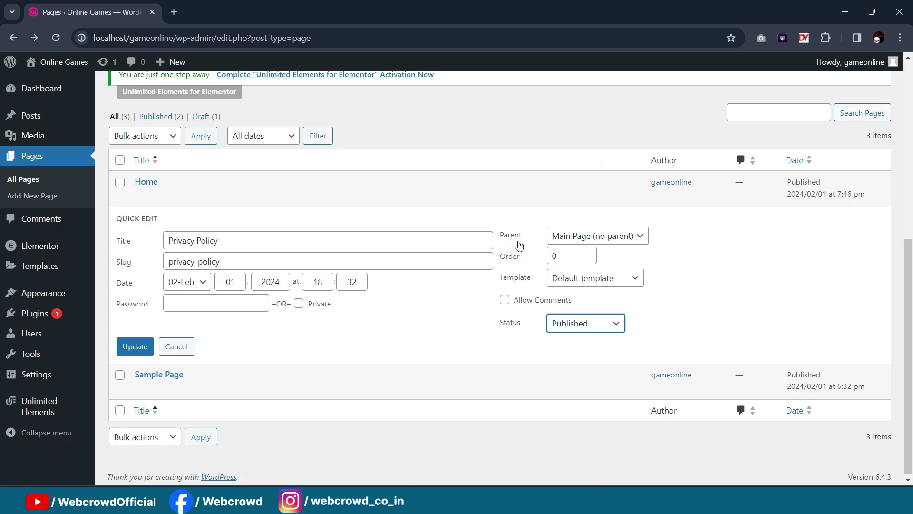
click(132, 346)
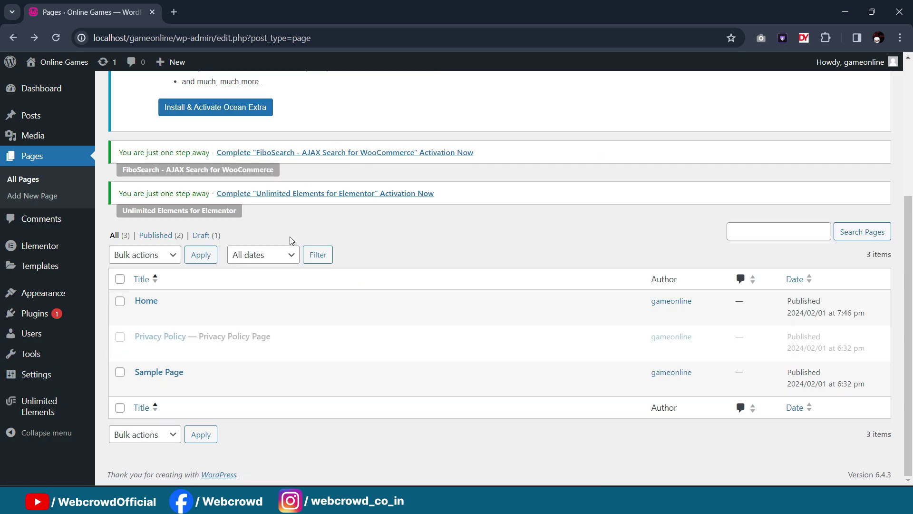
Step: Create a new page titled "Blog", keep its default template, and publish it
scroll(471, 278, up, 2)
scroll(469, 285, up, 3)
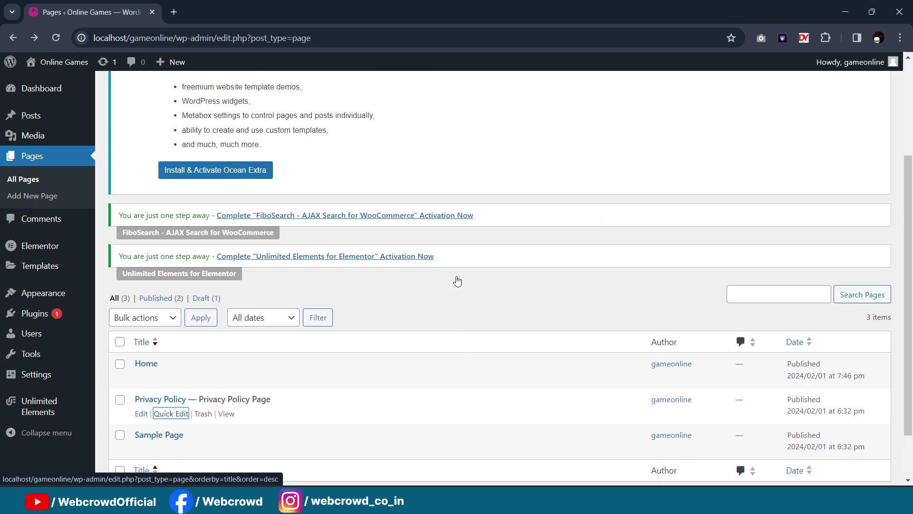
click(180, 92)
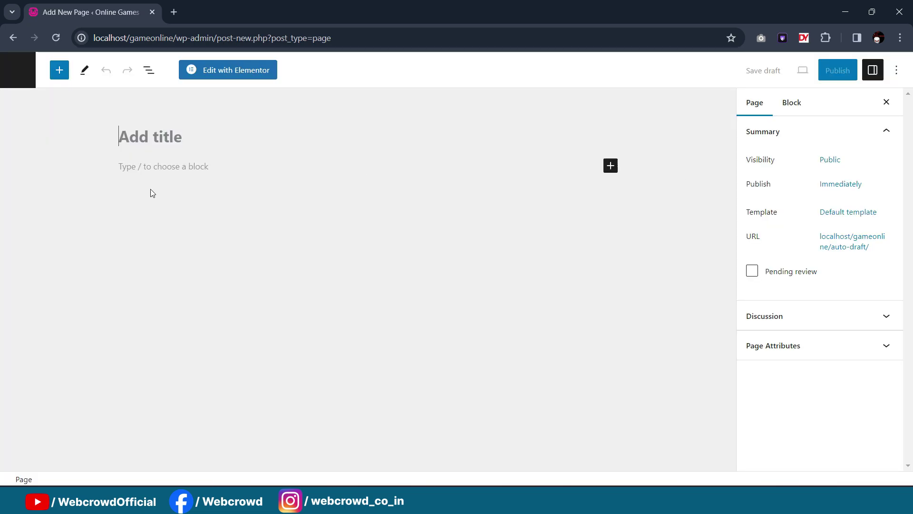
text(B)
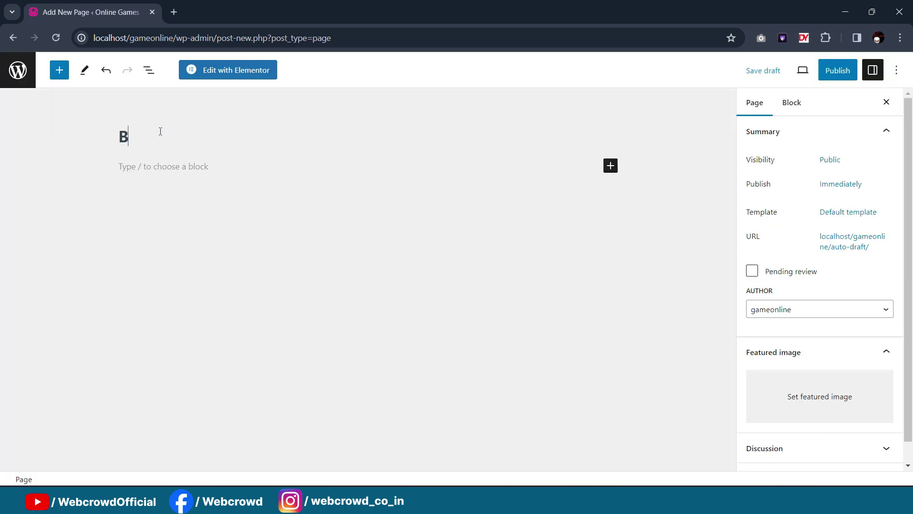
text(log)
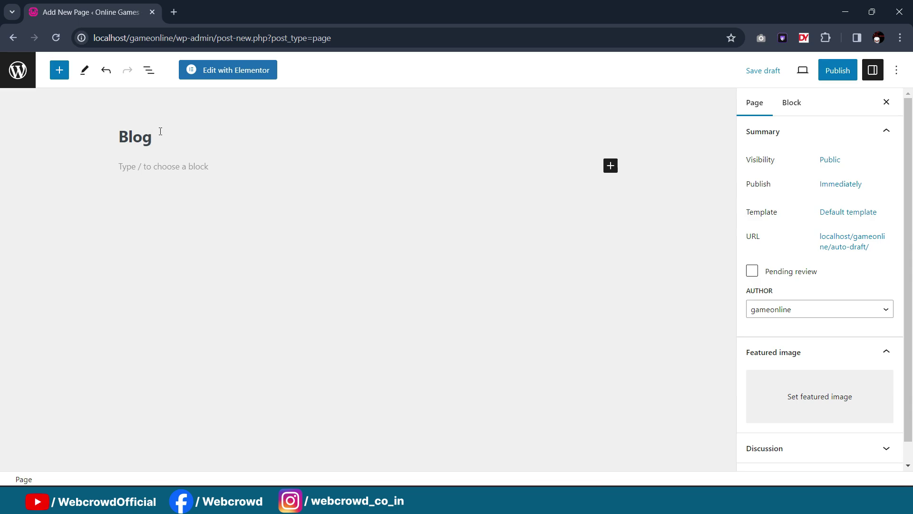
click(834, 218)
click(834, 218)
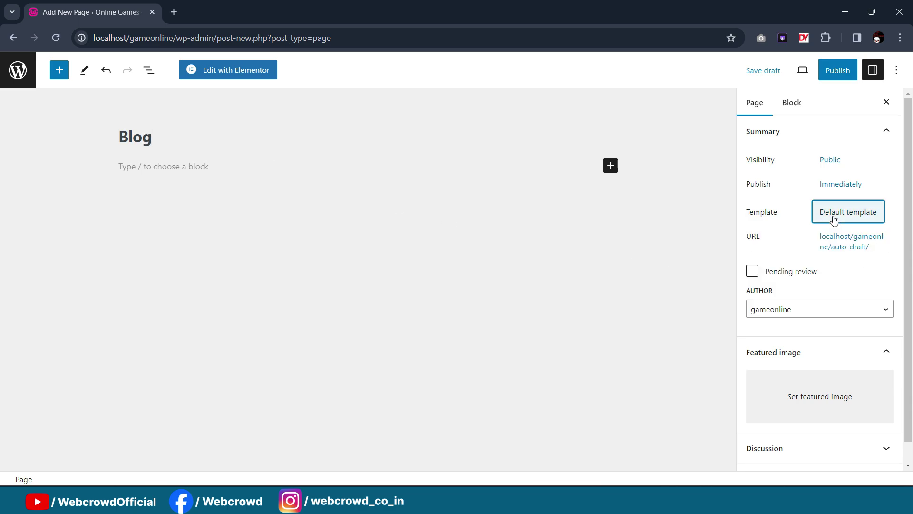
click(834, 219)
click(807, 304)
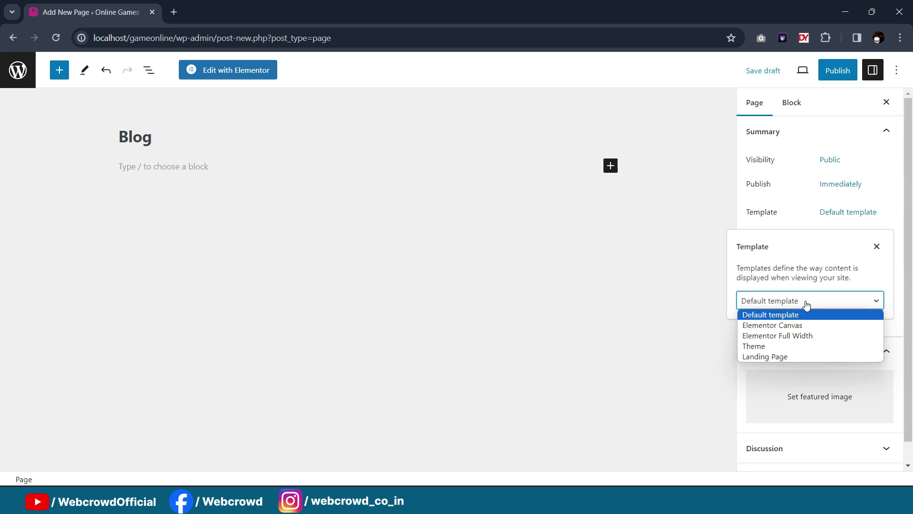
click(807, 305)
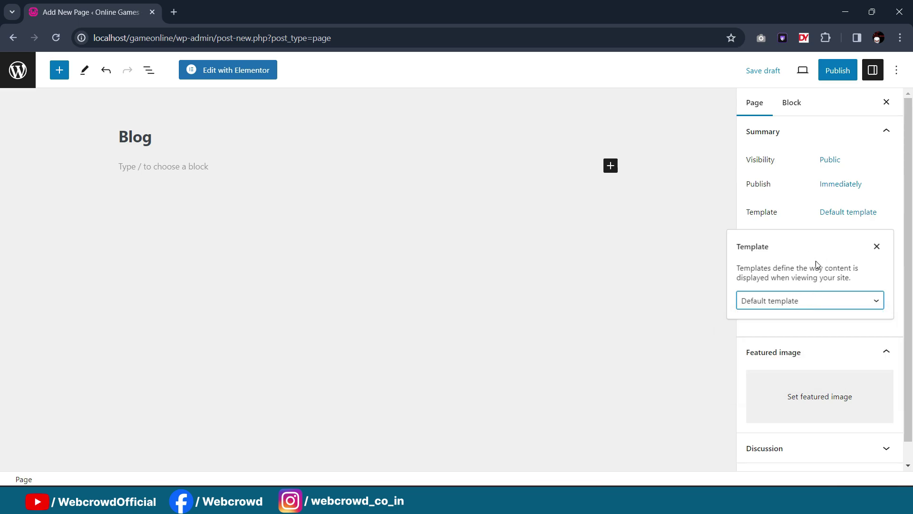
click(840, 70)
click(786, 71)
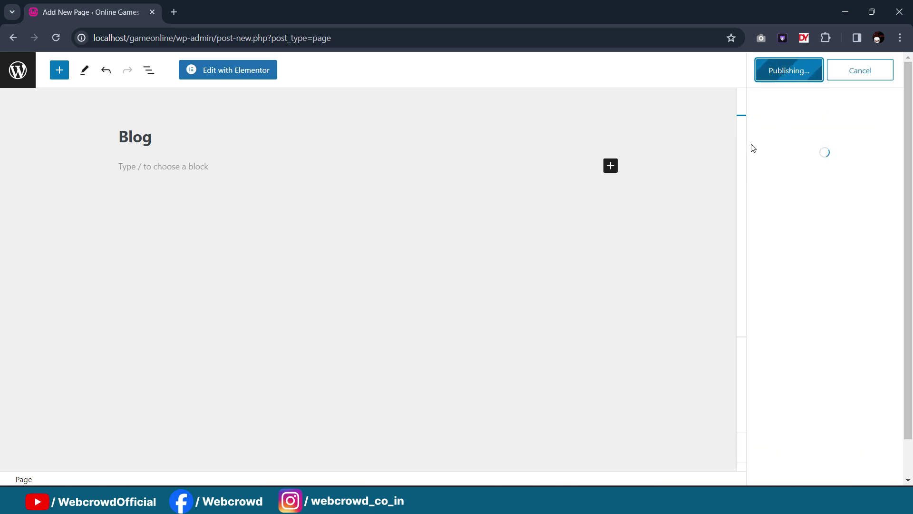
Step: Create a navigation menu named "Main_menu" and assign it to the Main display location
click(15, 39)
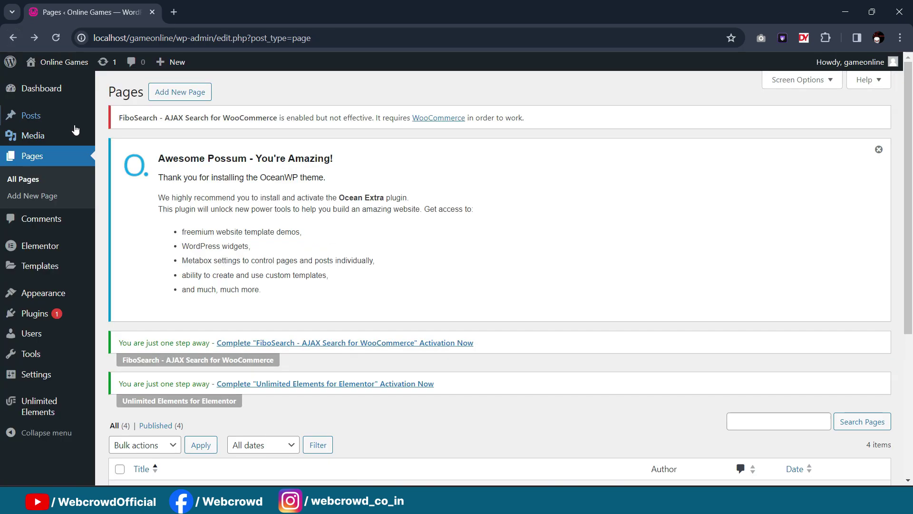
mouse_move(75, 129)
mouse_move(32, 301)
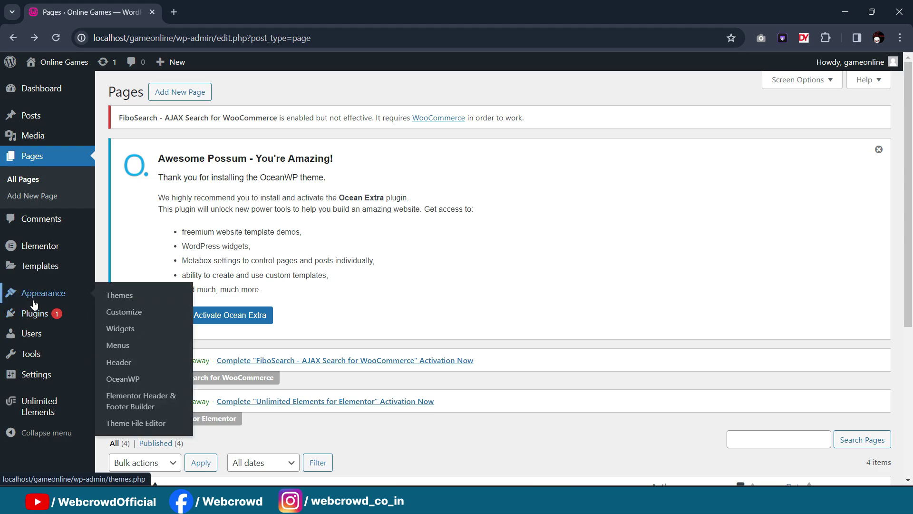
click(122, 347)
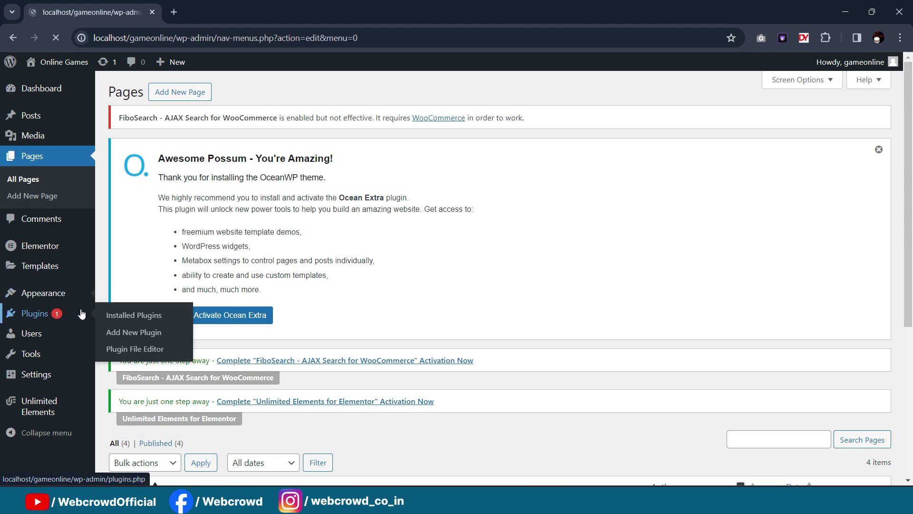
scroll(413, 192, down, 6)
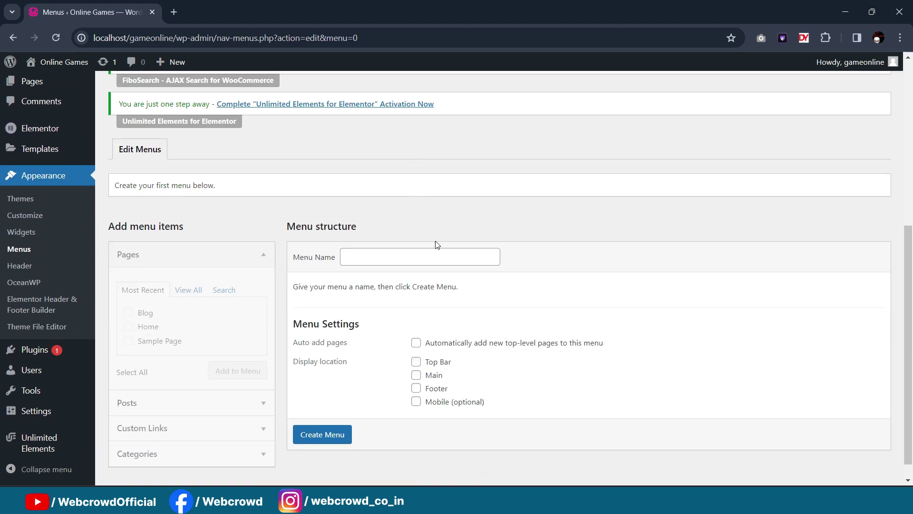
click(400, 259)
click(435, 289)
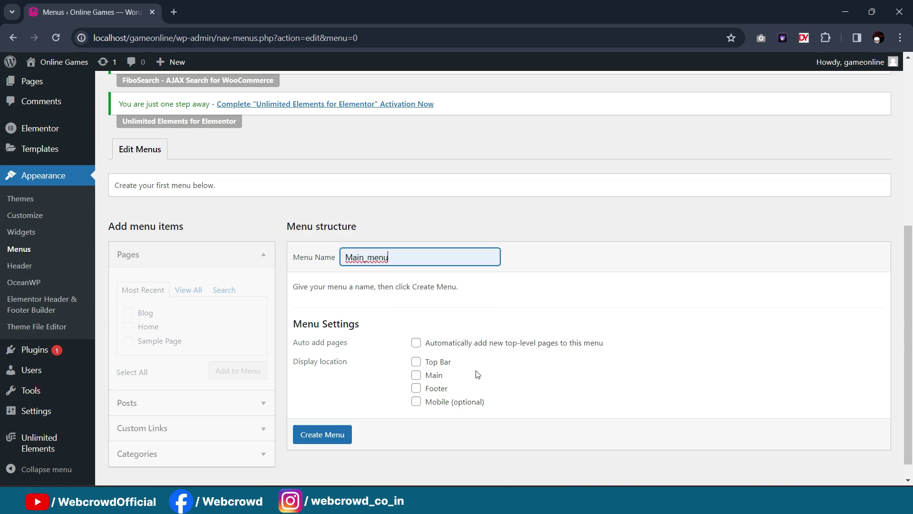
click(416, 376)
click(329, 435)
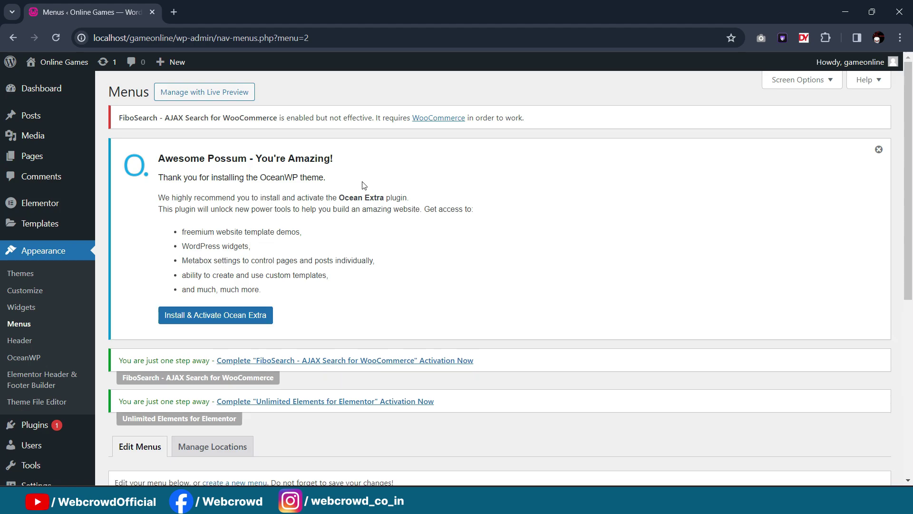
Step: Add the Home custom link and the Privacy Policy and Blog pages to Main_menu
scroll(361, 184, down, 6)
scroll(361, 184, down, 1)
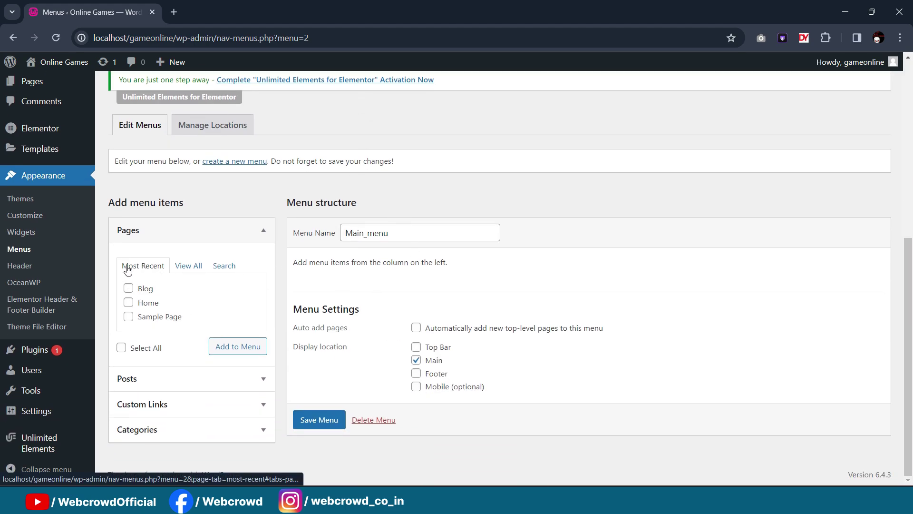
click(129, 303)
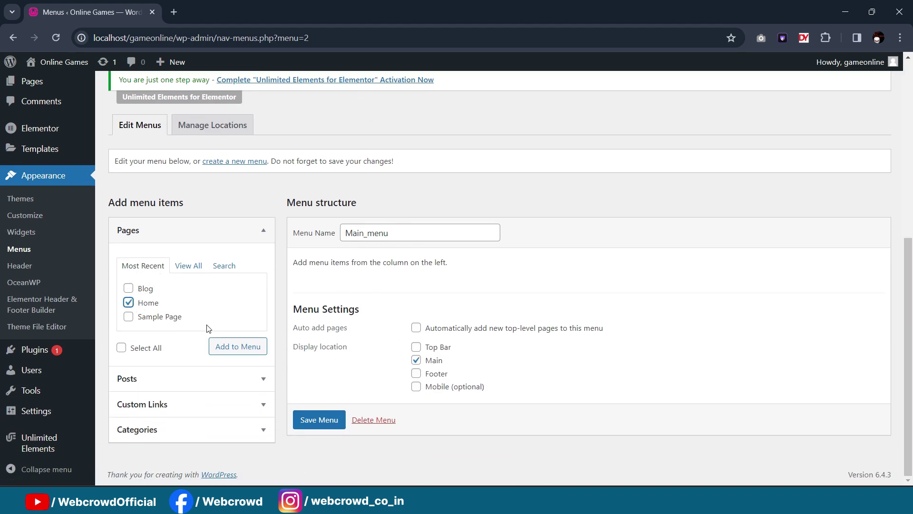
click(128, 288)
click(181, 267)
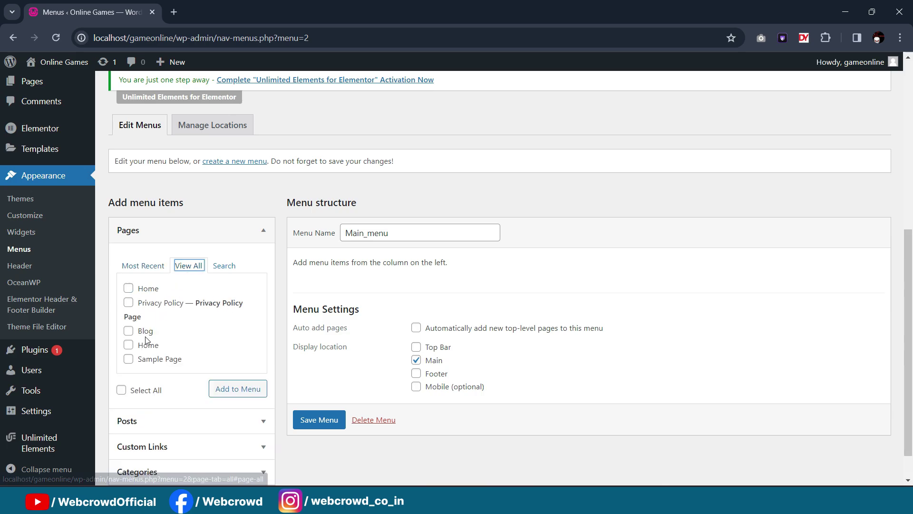
click(129, 331)
click(128, 345)
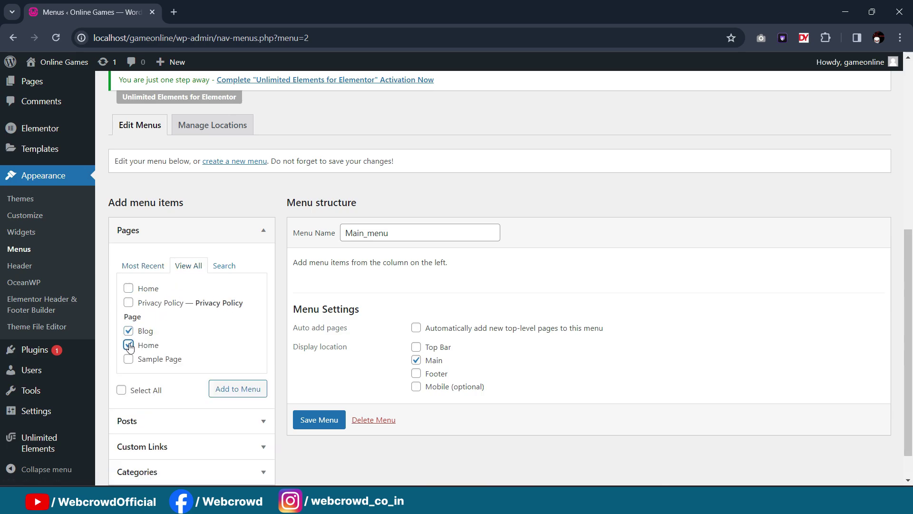
click(128, 302)
click(128, 288)
click(129, 344)
click(241, 390)
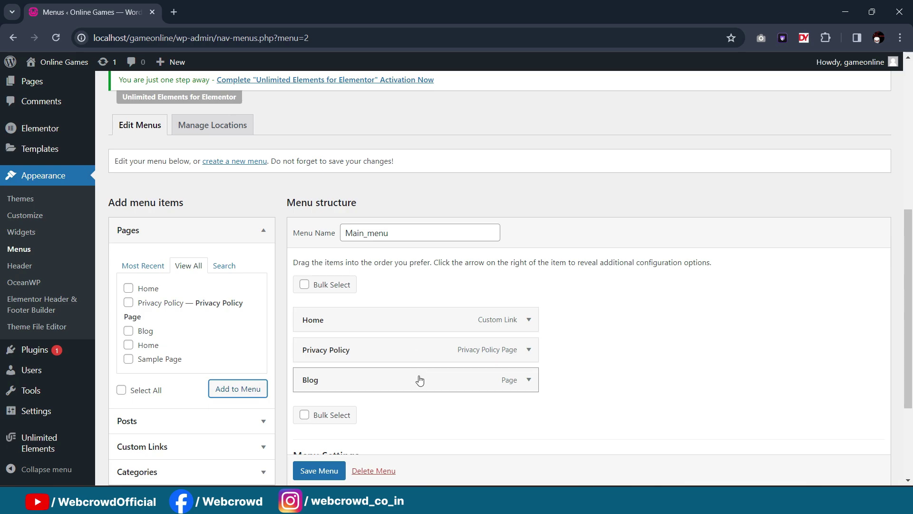
Step: Move the Blog item above Privacy Policy in Main_menu and save the menu
drag(421, 379, 439, 345)
scroll(439, 345, down, 3)
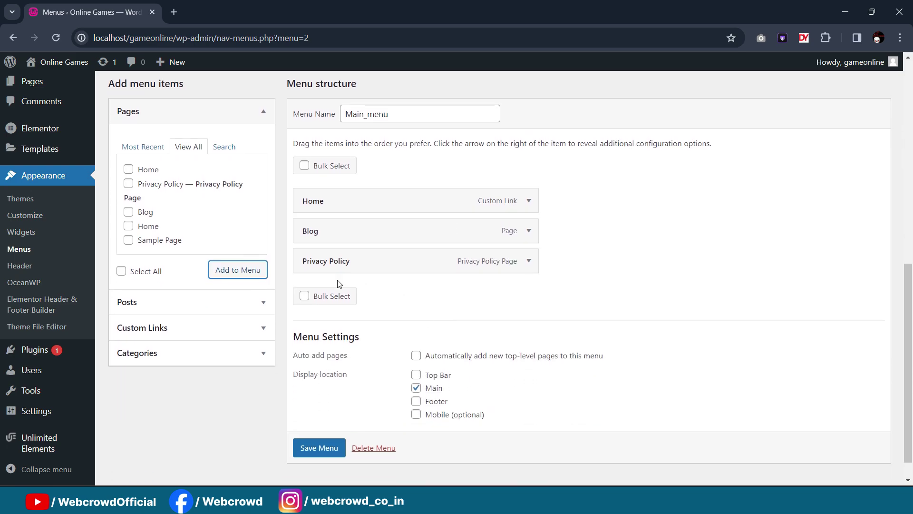
click(317, 450)
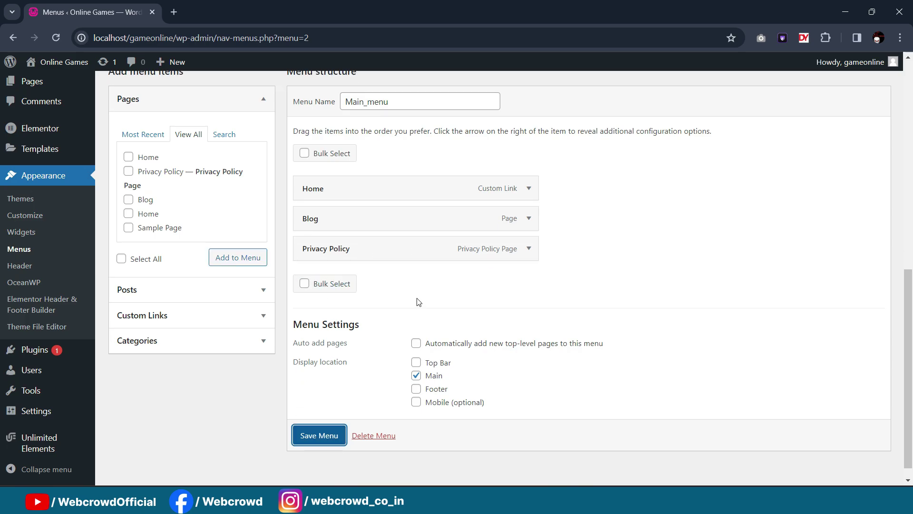
scroll(636, 247, up, 3)
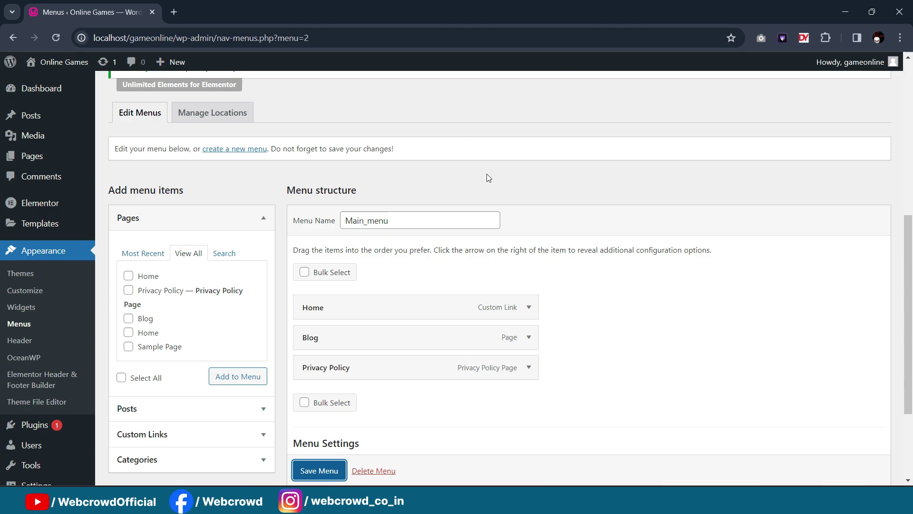
scroll(489, 178, down, 3)
click(335, 419)
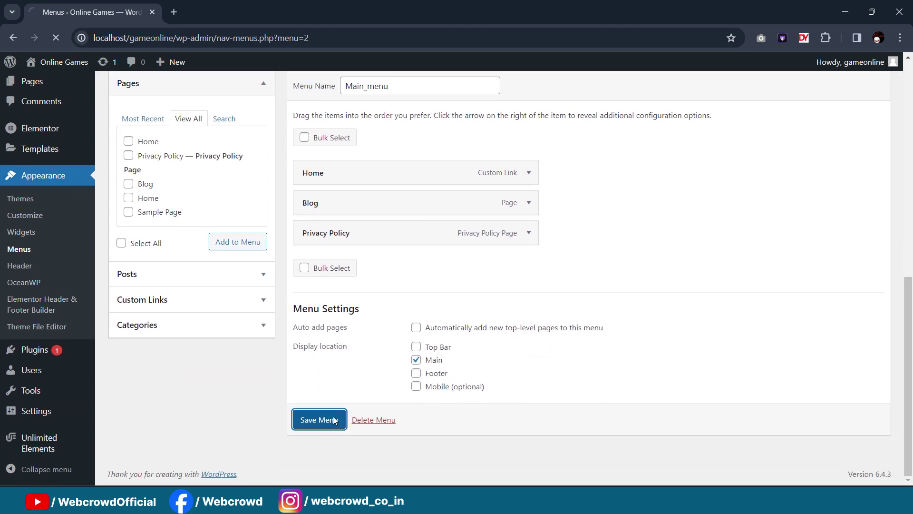
Step: Check the Categories section among the items that can be added to Main_menu
scroll(630, 168, down, 3)
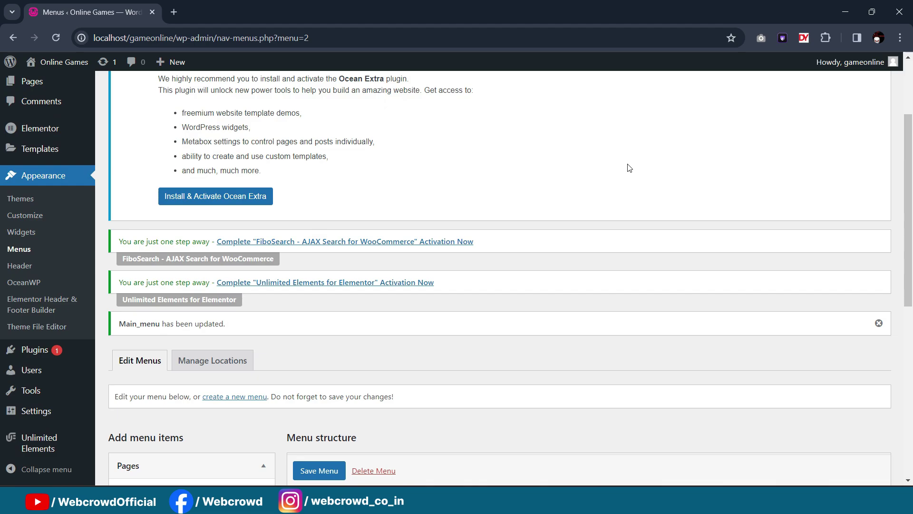
scroll(592, 138, down, 6)
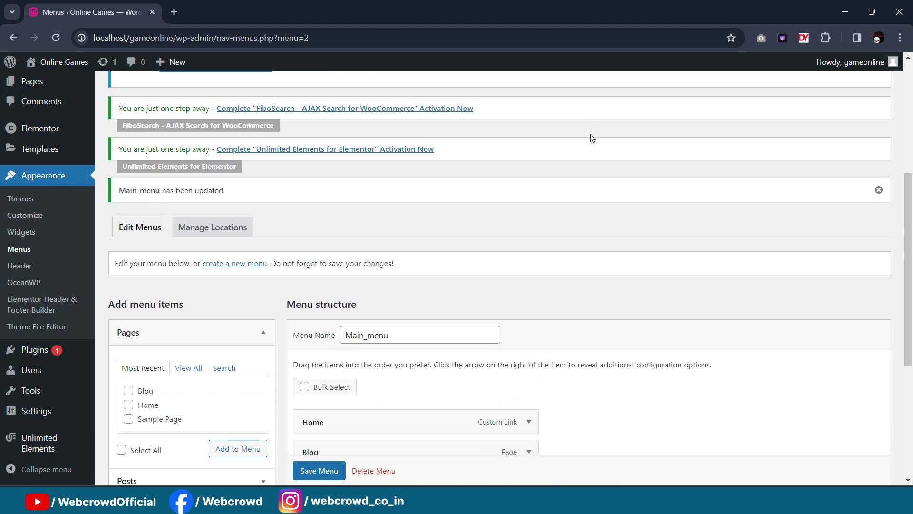
scroll(592, 138, down, 2)
click(255, 367)
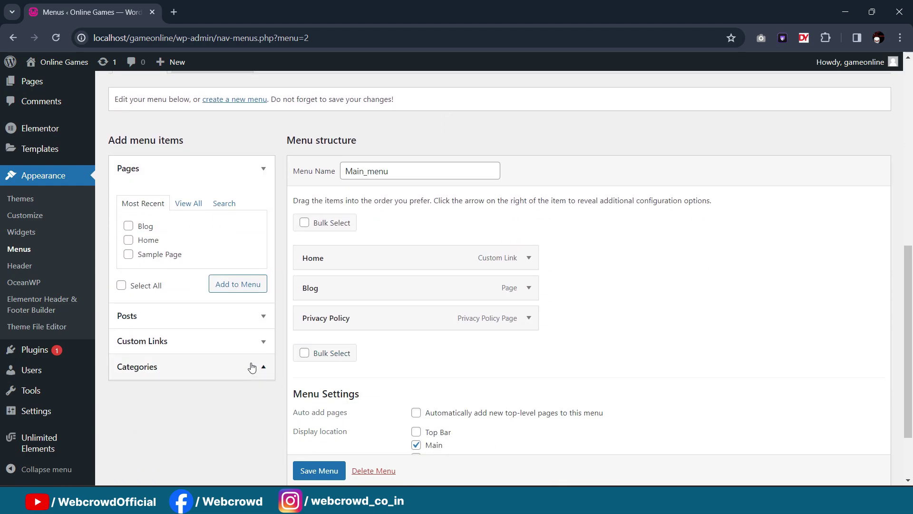
click(220, 241)
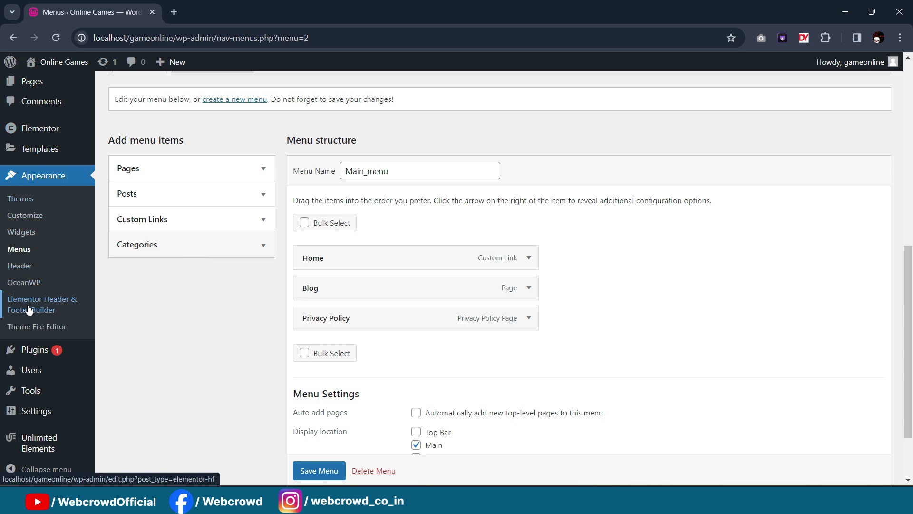
Step: Open the management page for post categories
scroll(28, 304, up, 3)
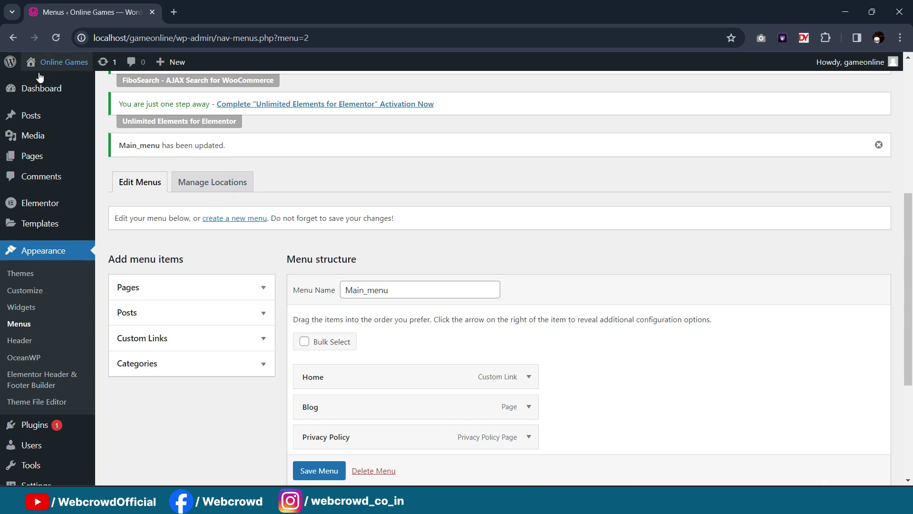
mouse_move(35, 123)
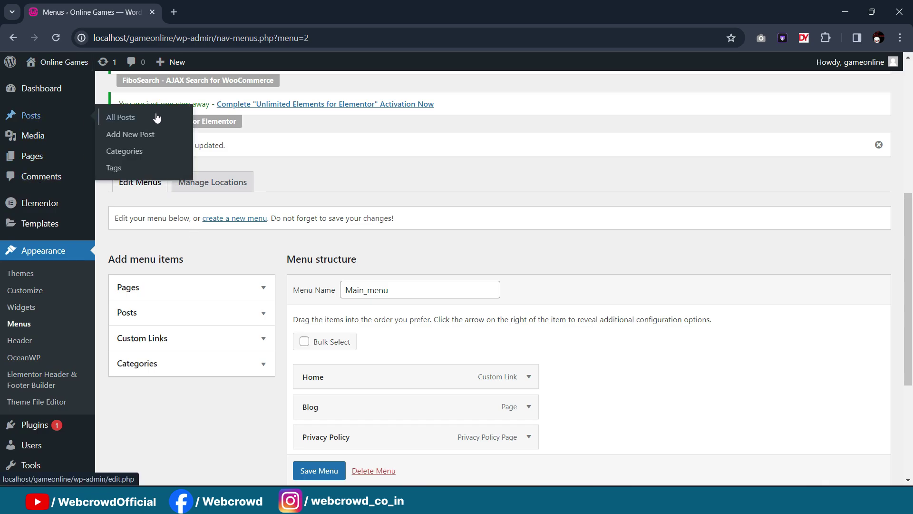
click(124, 152)
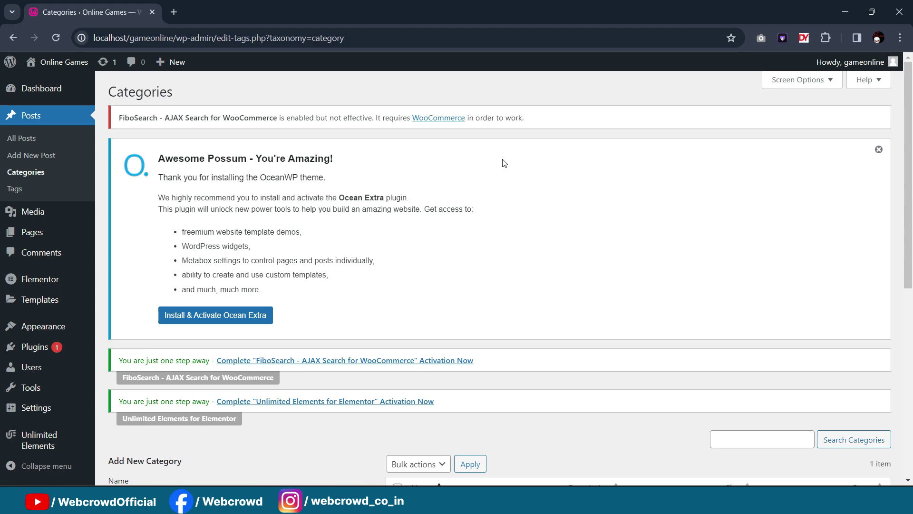
Step: Review the post category list of the reference OnlineGames site in the other browser window and return to the gameonline site
mouse_move(579, 477)
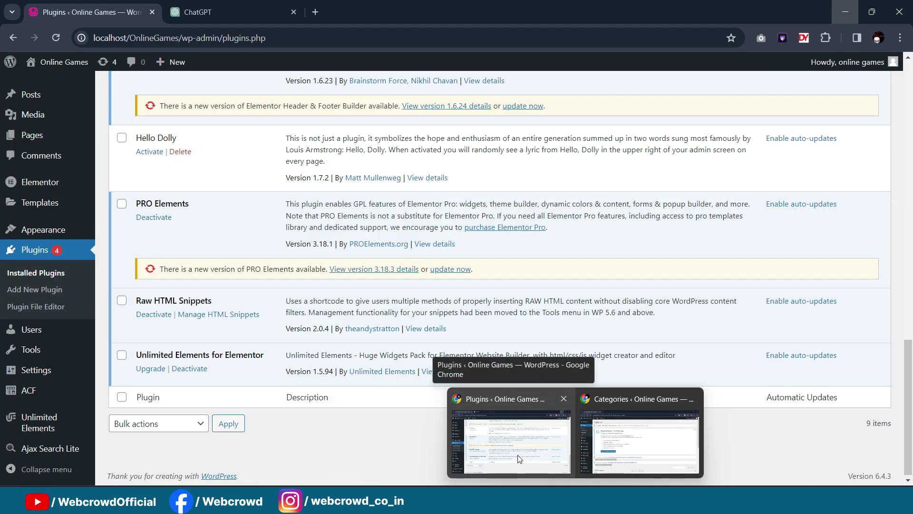
click(519, 459)
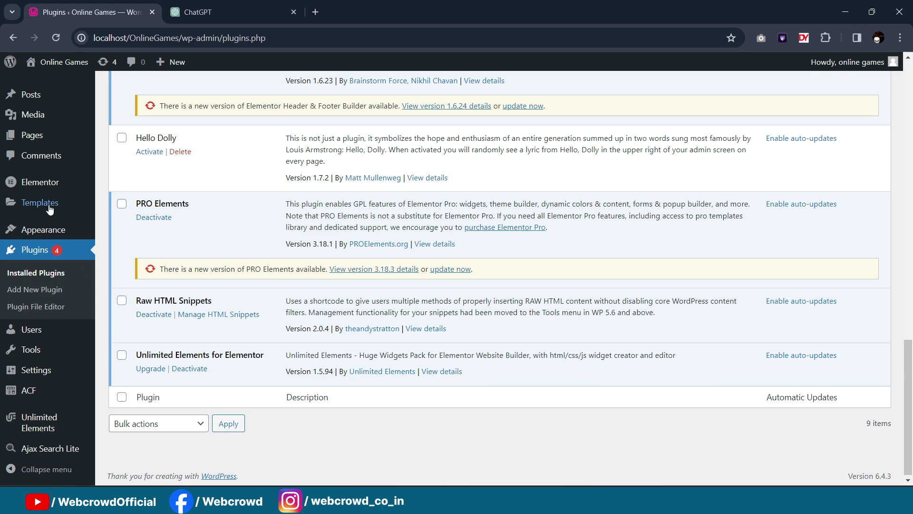
mouse_move(40, 189)
scroll(40, 189, up, 3)
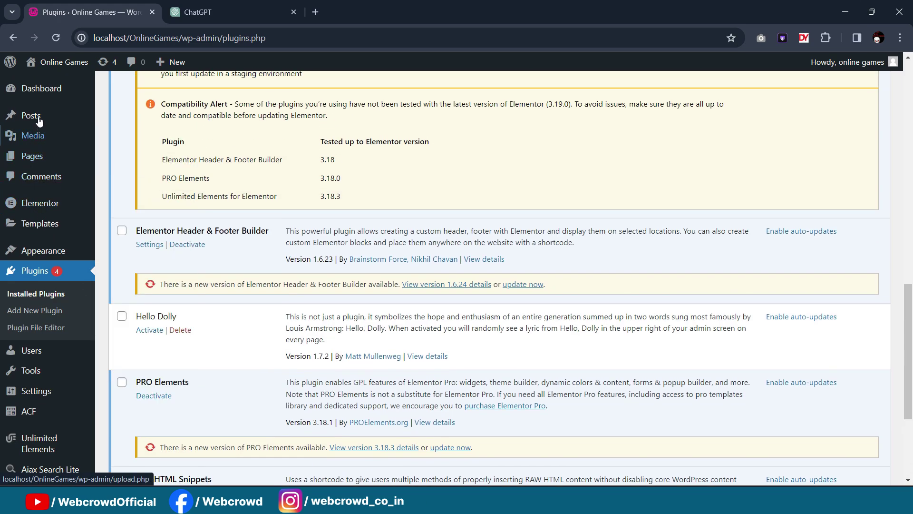
mouse_move(32, 118)
click(110, 152)
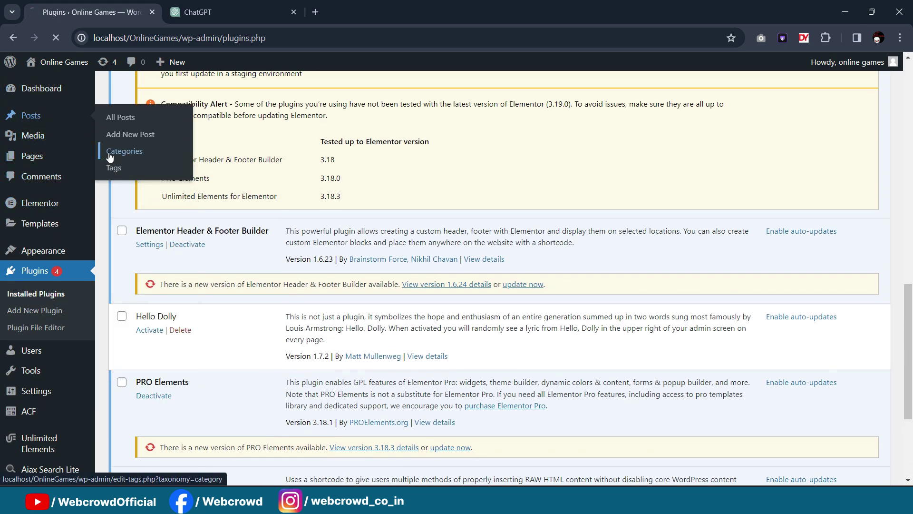
scroll(494, 161, down, 4)
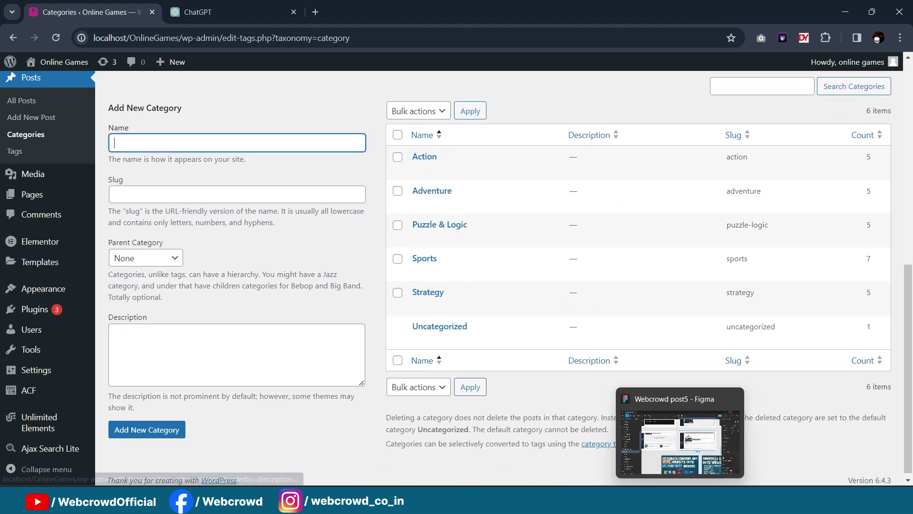
mouse_move(602, 504)
click(636, 435)
Step: Add a post category named "Action" with no parent category
scroll(335, 279, down, 5)
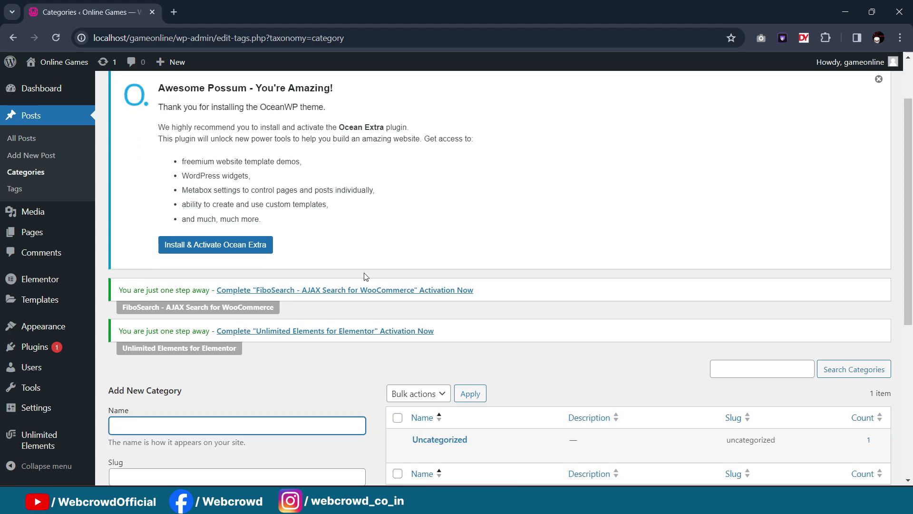
click(266, 255)
text(Act)
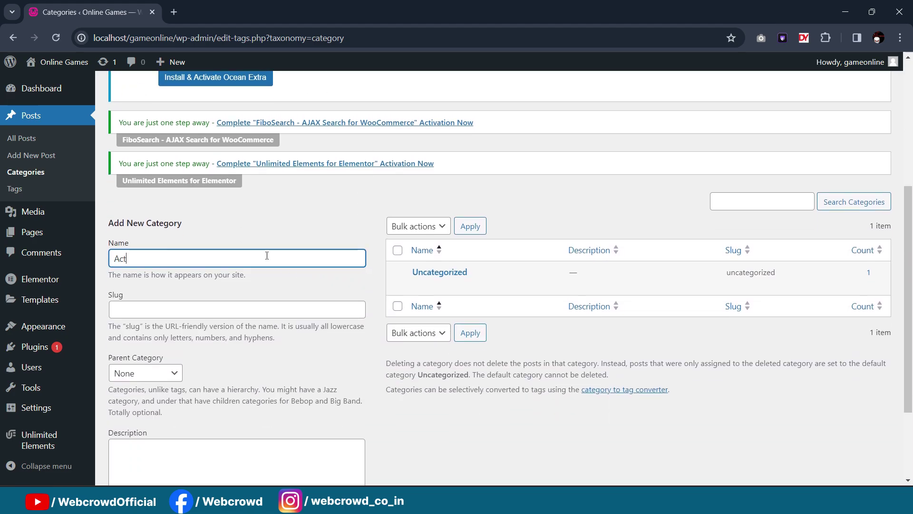
text(ion)
scroll(247, 285, down, 3)
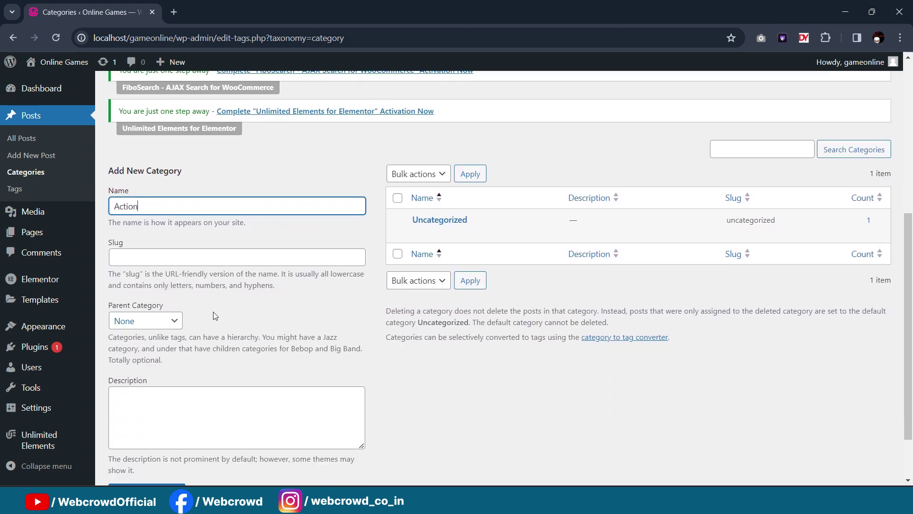
click(154, 427)
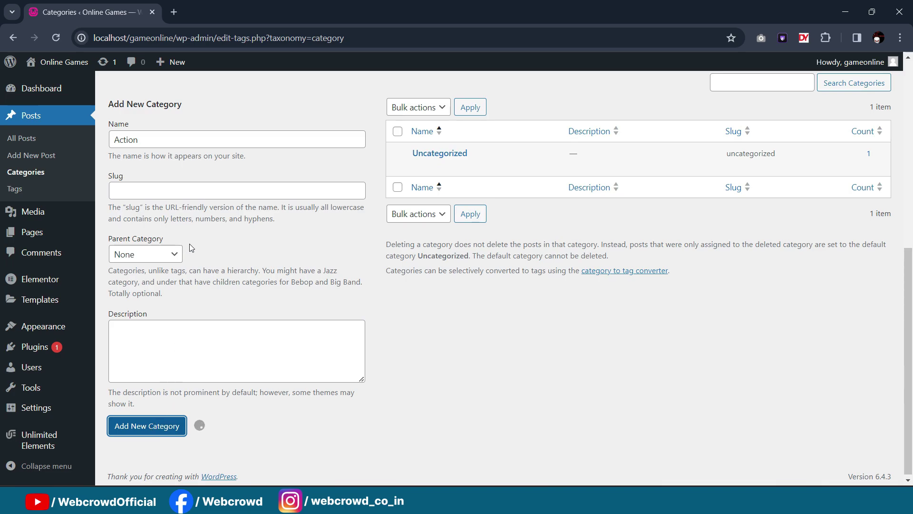
Step: Add a post category named "Adventure" with no parent category
click(184, 199)
text(Adventure)
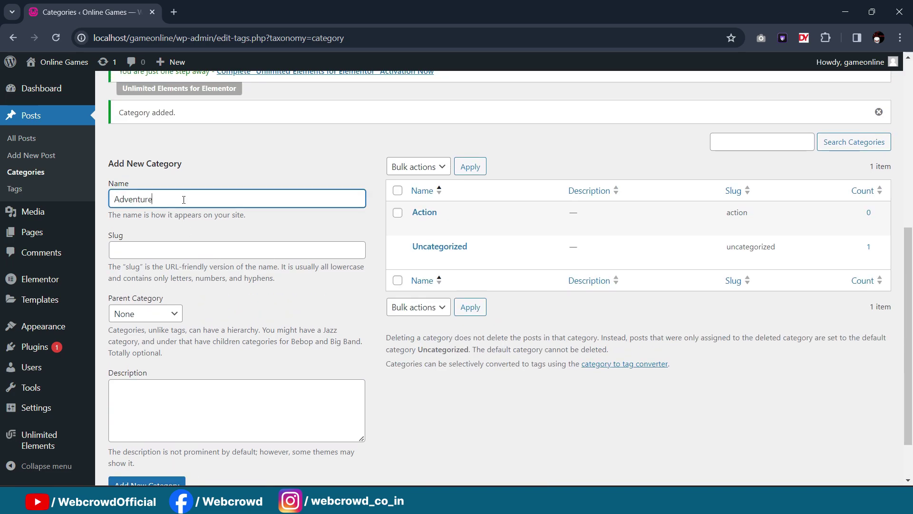
scroll(184, 199, down, 2)
click(148, 425)
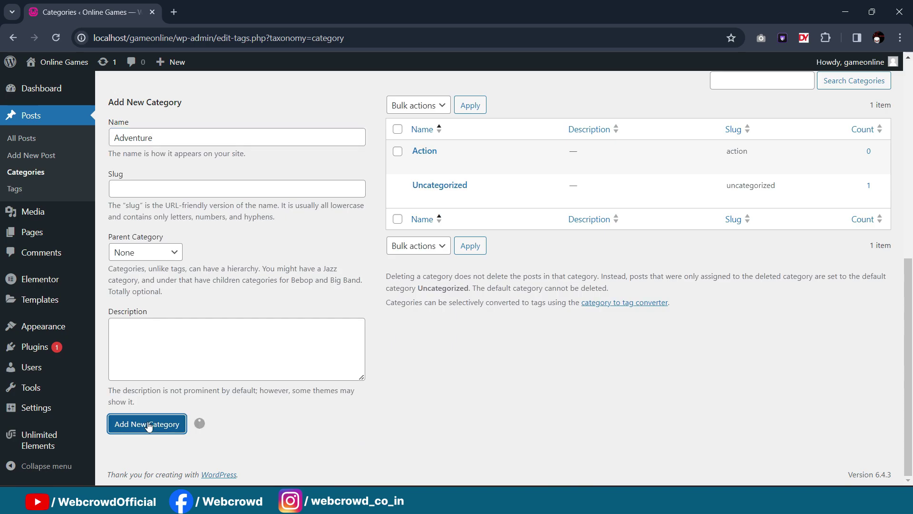
Step: Add a post category named "Puzzle & Logic" with no parent category
scroll(202, 284, up, 2)
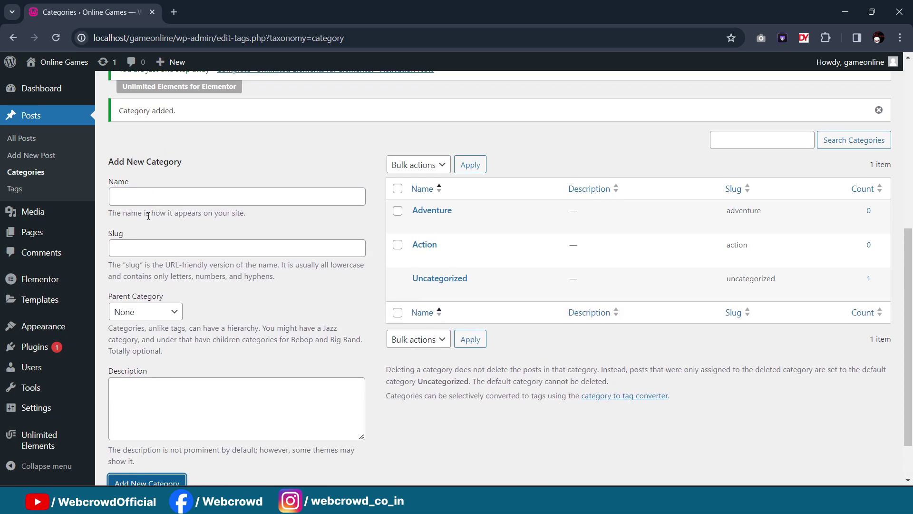
click(140, 198)
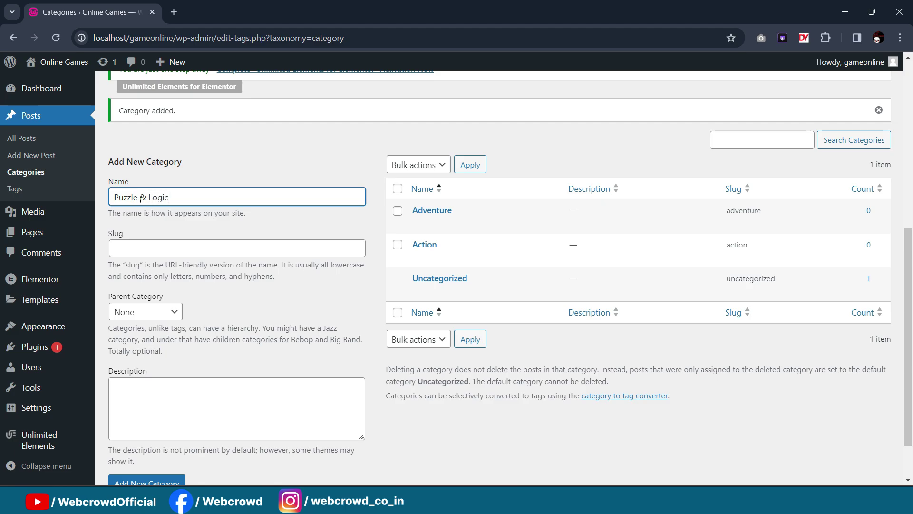
scroll(173, 321, down, 2)
click(153, 428)
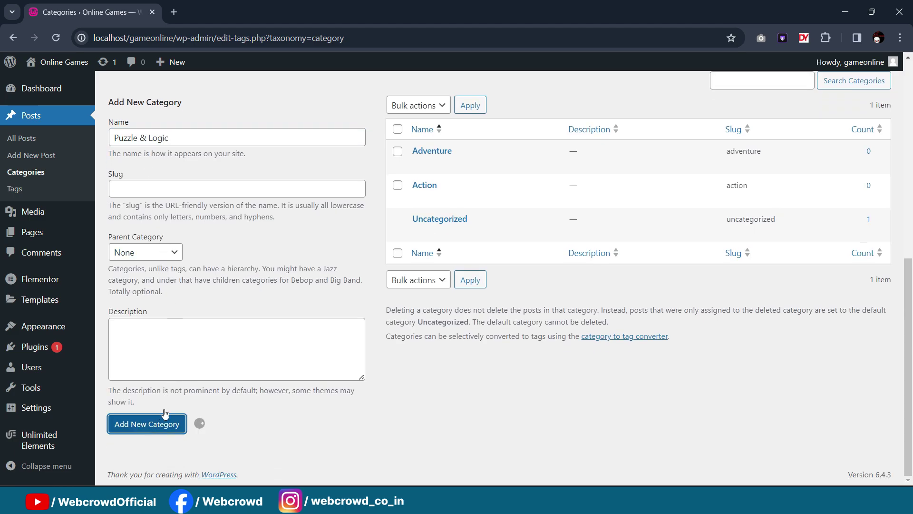
Step: Add the post categories "Sports" and "Strategy", checking the remaining category name against the reference OnlineGames site
click(163, 139)
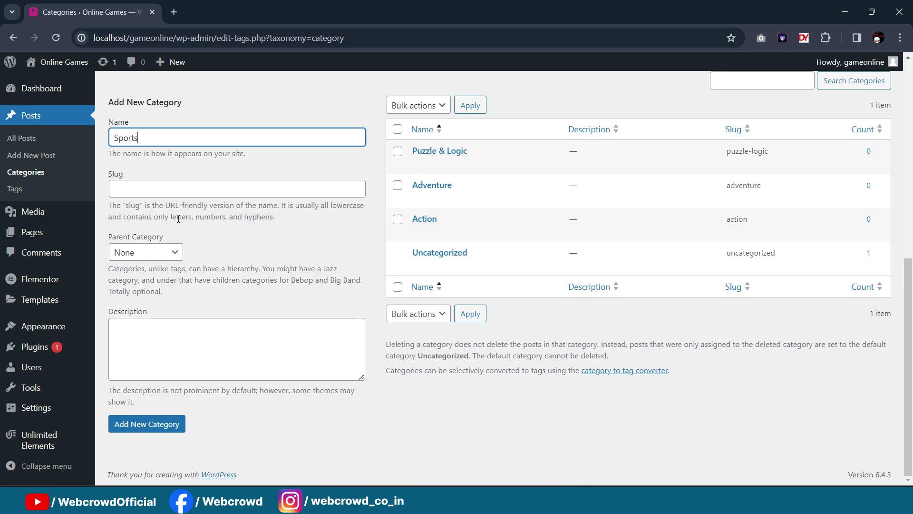
click(156, 424)
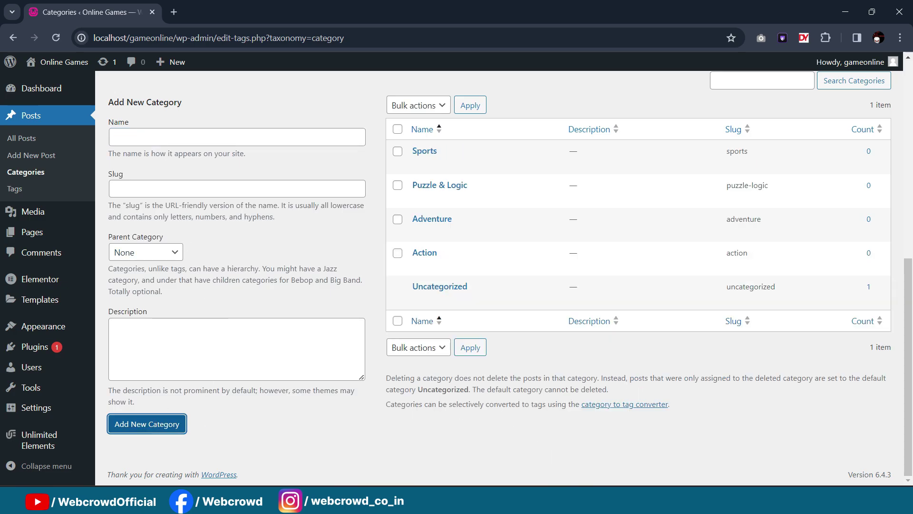
click(537, 464)
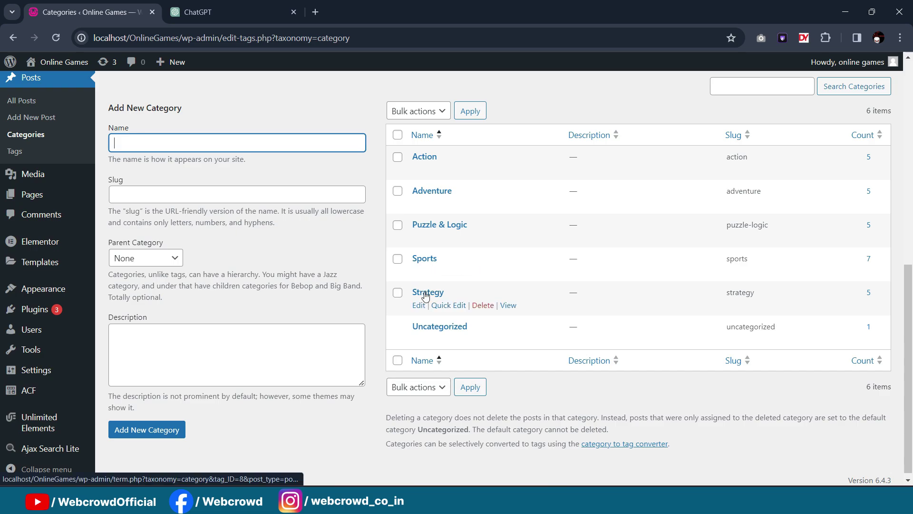
click(845, 12)
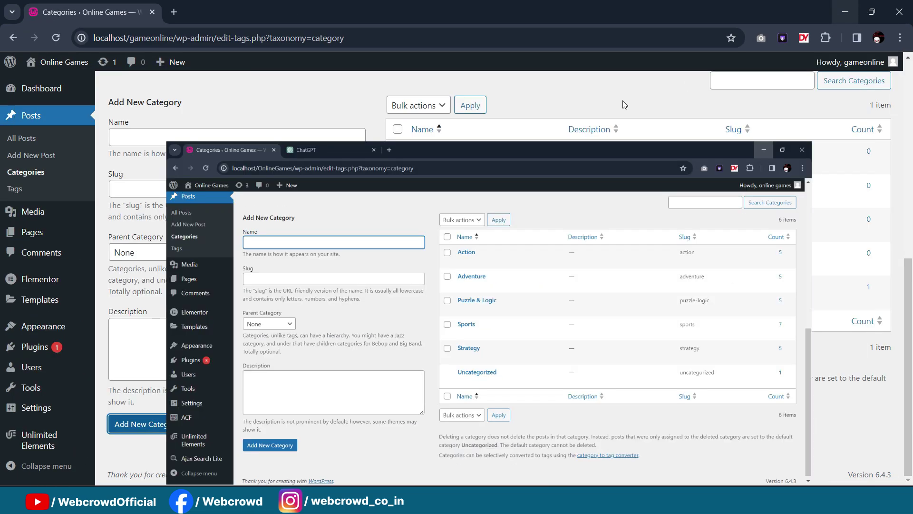
click(239, 134)
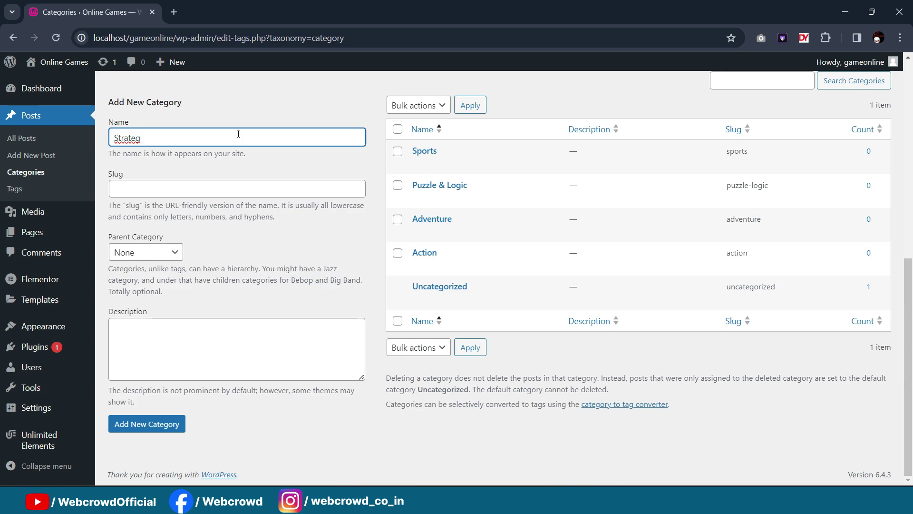
click(176, 424)
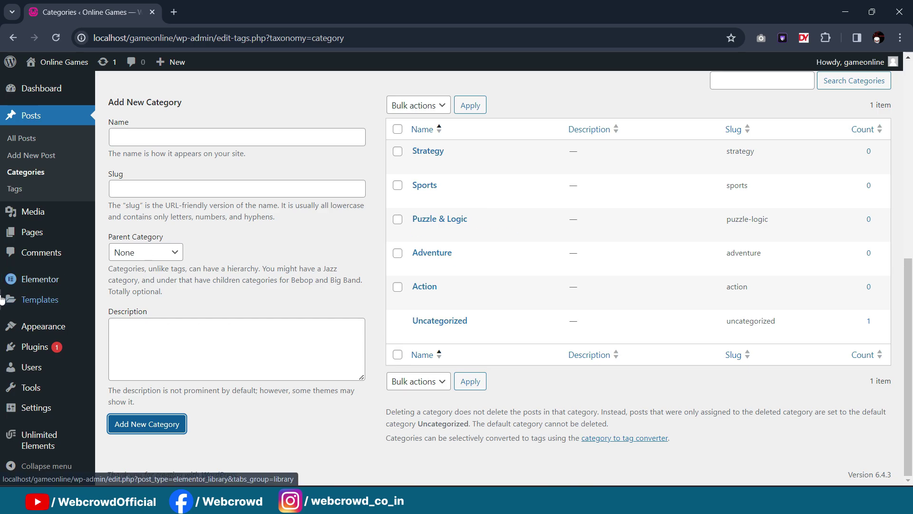
Step: Create a new navigation menu named "category_menu" without assigning it a display location
mouse_move(42, 328)
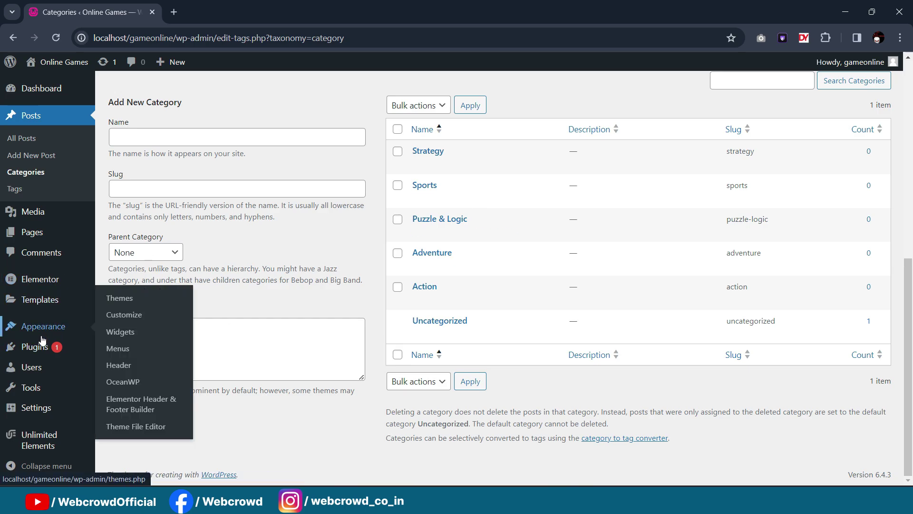
click(124, 349)
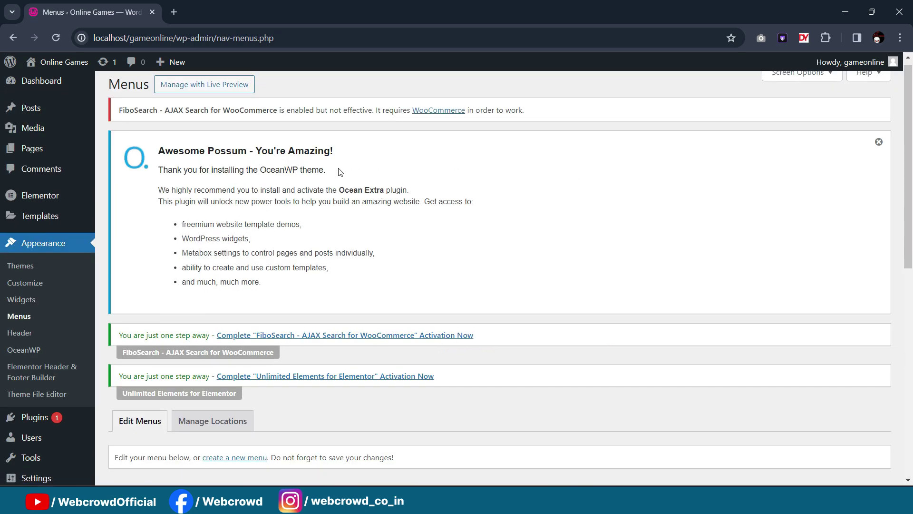
scroll(397, 261, down, 5)
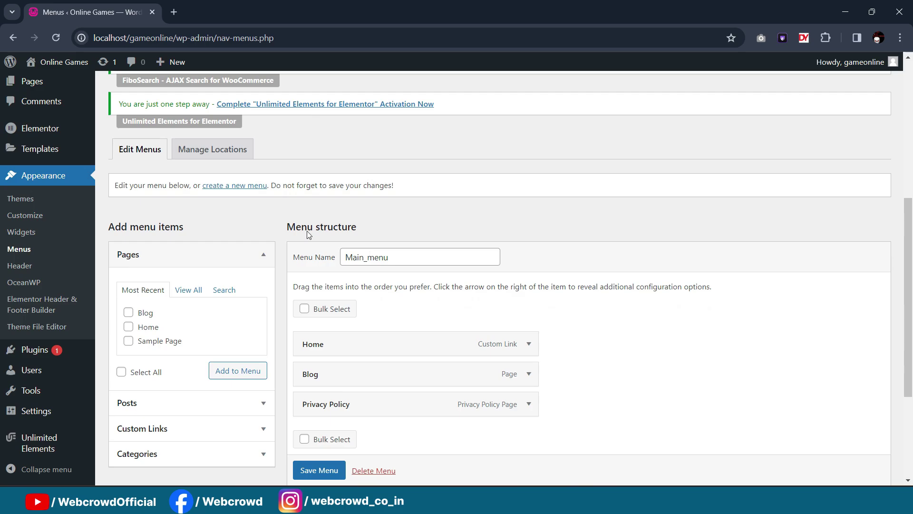
click(241, 186)
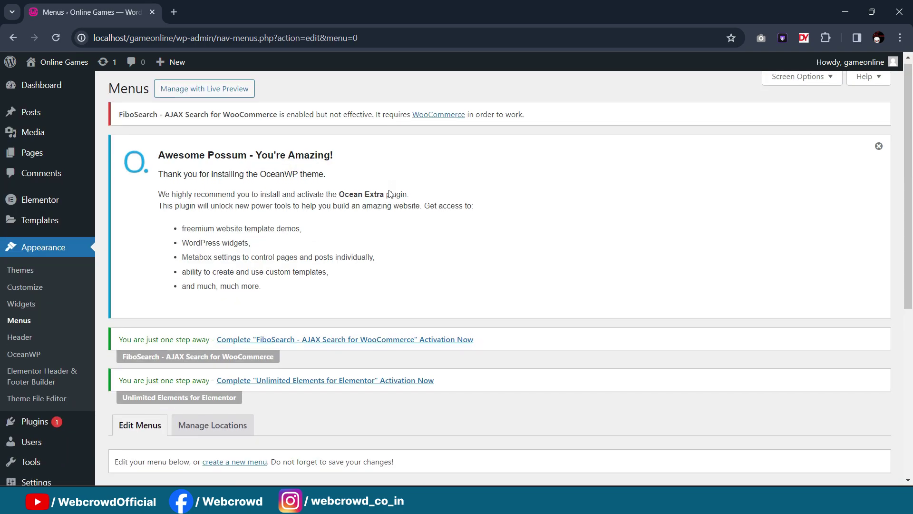
scroll(408, 200, down, 6)
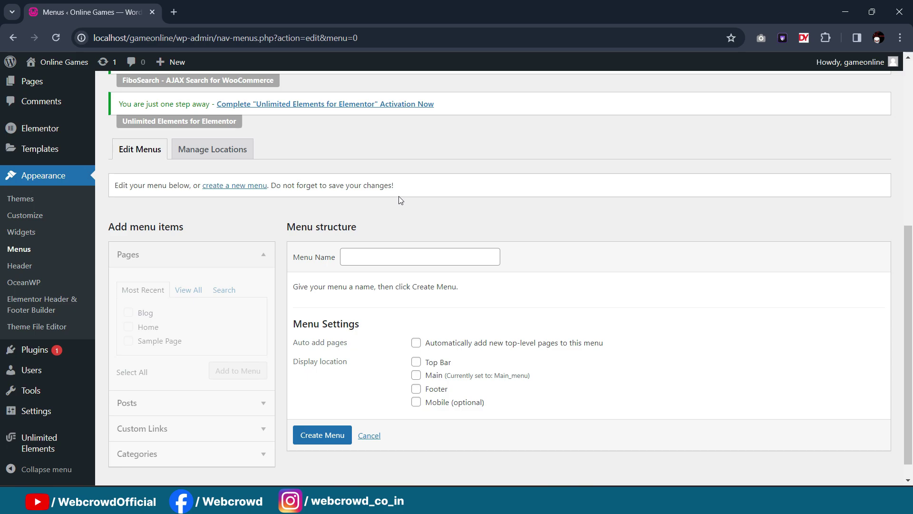
scroll(399, 200, down, 1)
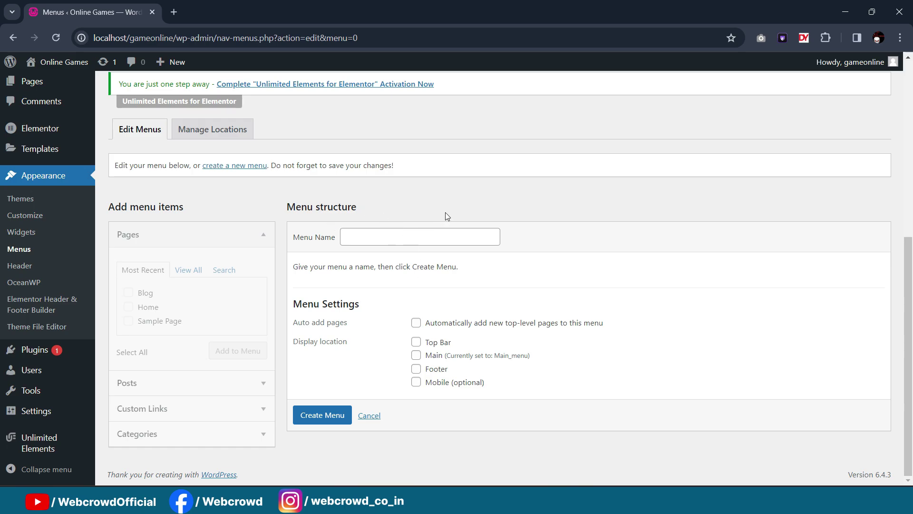
click(365, 240)
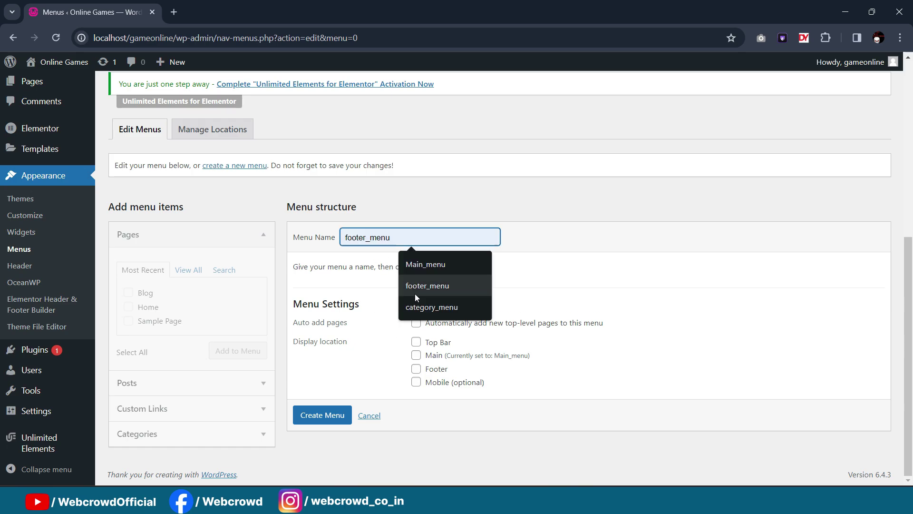
click(427, 308)
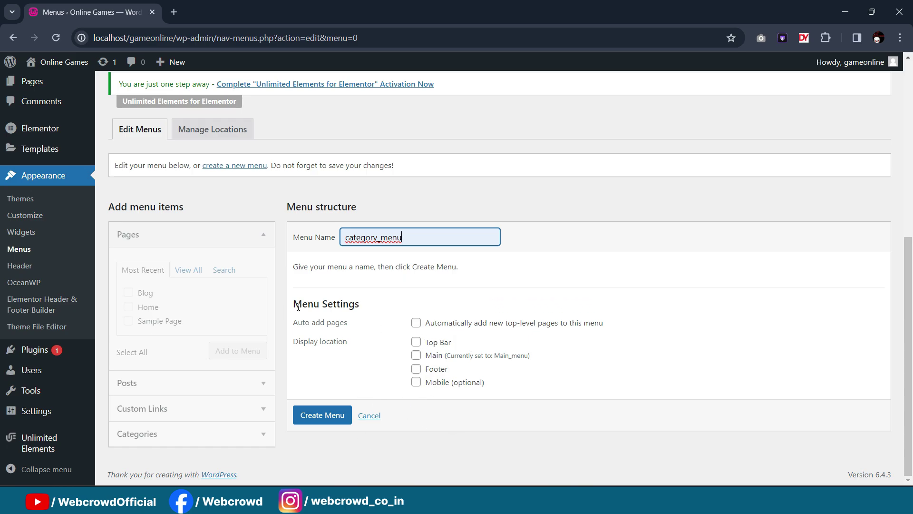
click(314, 423)
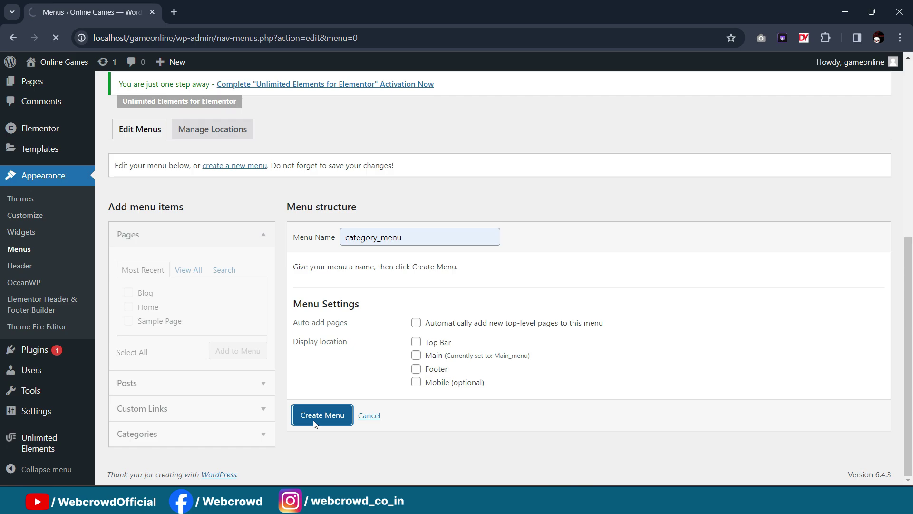
Step: Add the categories Action, Adventure, Puzzle & Logic, Sports and Strategy as items of category_menu
scroll(237, 273, down, 7)
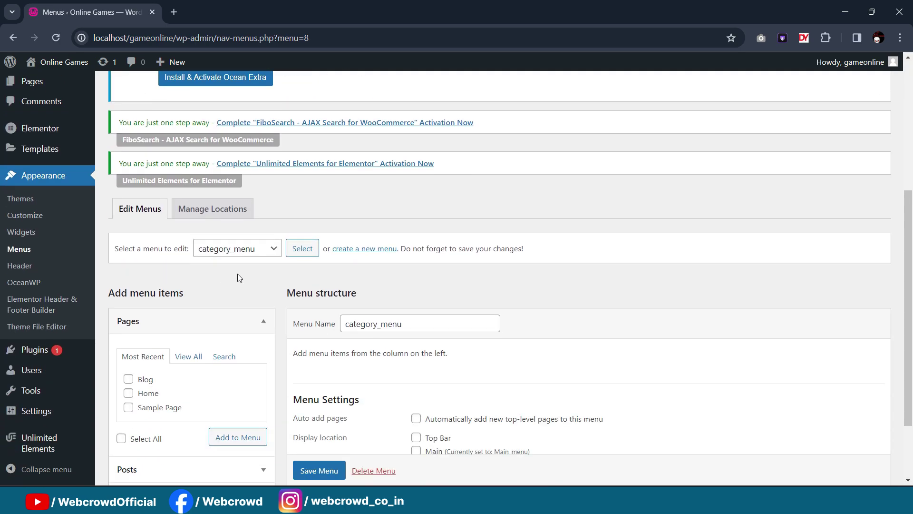
click(224, 430)
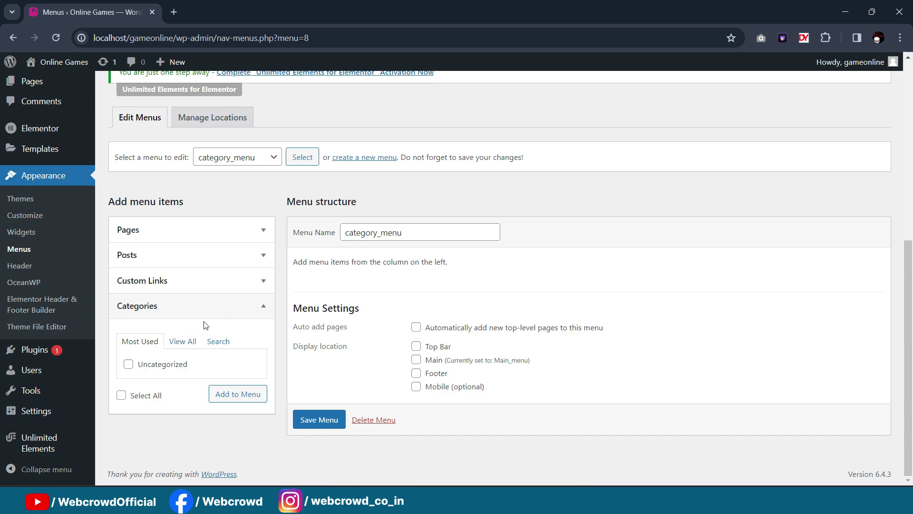
click(184, 346)
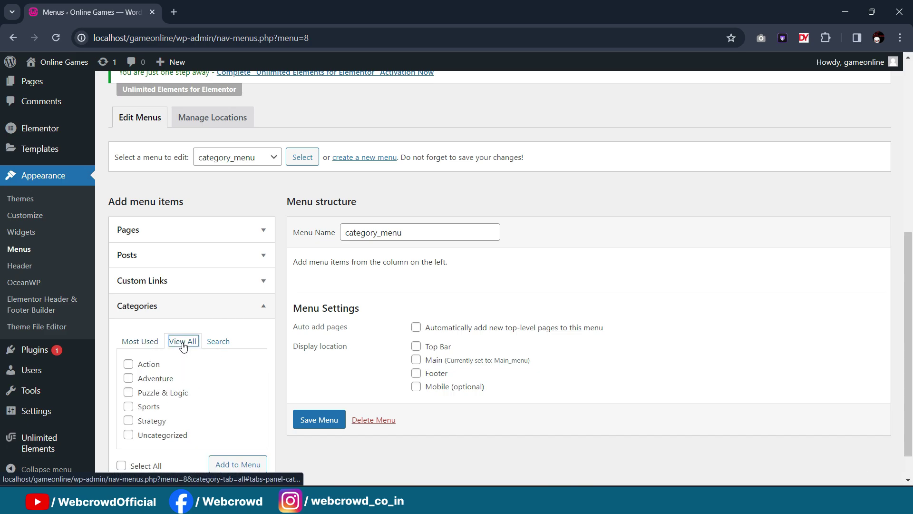
scroll(245, 312, down, 1)
click(129, 327)
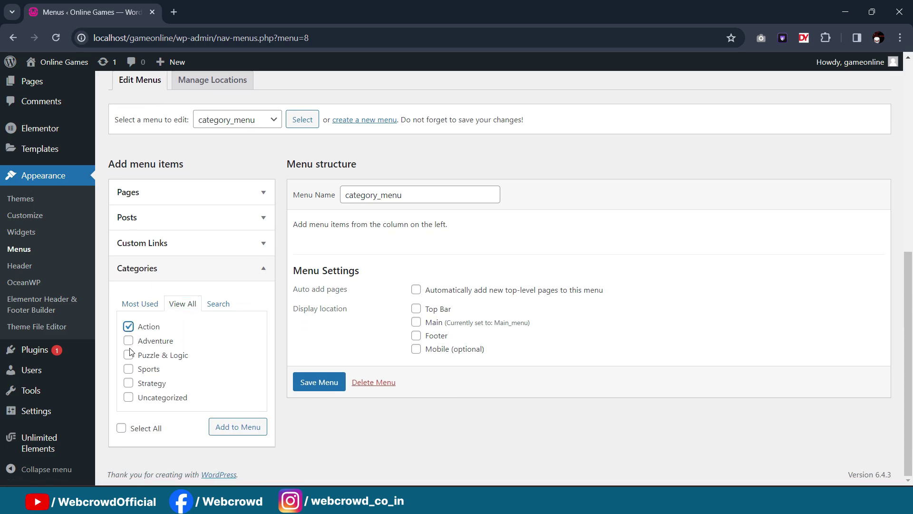
click(128, 340)
click(128, 355)
click(129, 369)
click(128, 383)
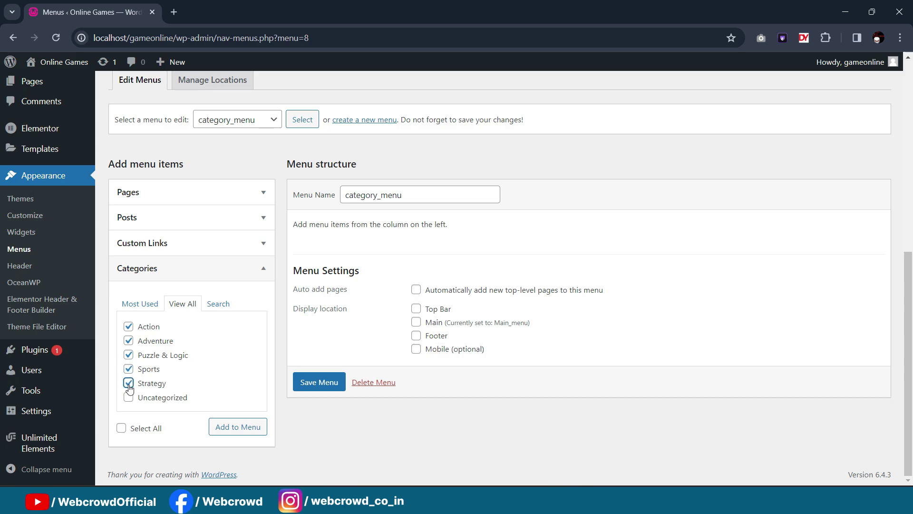
click(237, 427)
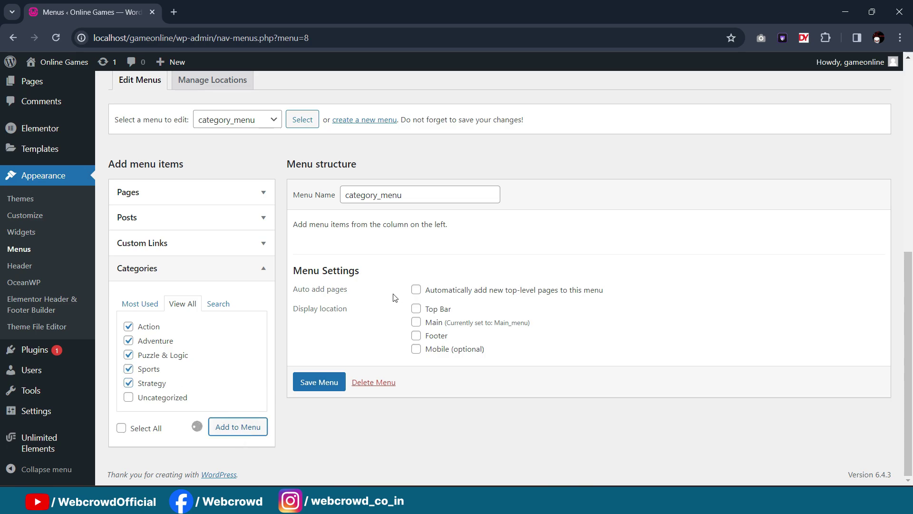
Step: Save category_menu and review its saved structure
scroll(476, 243, down, 1)
scroll(477, 242, down, 3)
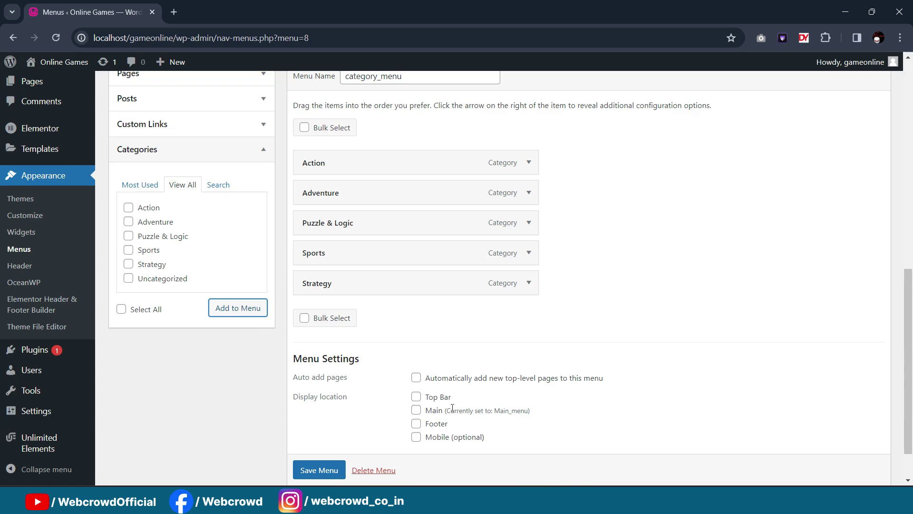
click(317, 469)
scroll(319, 470, down, 1)
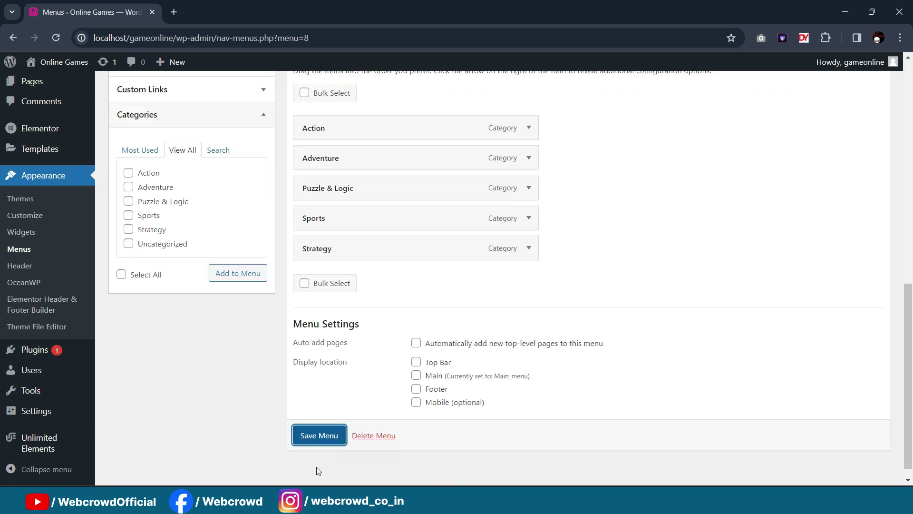
click(318, 437)
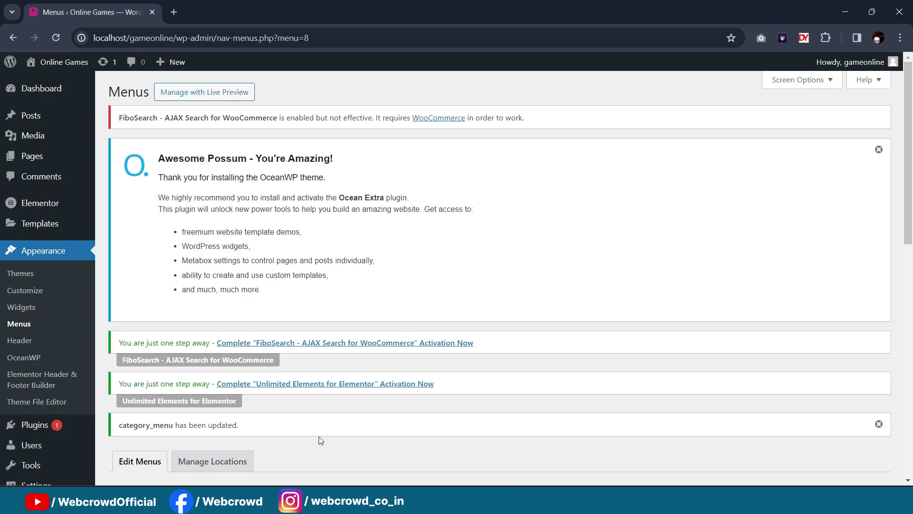
scroll(391, 291, down, 5)
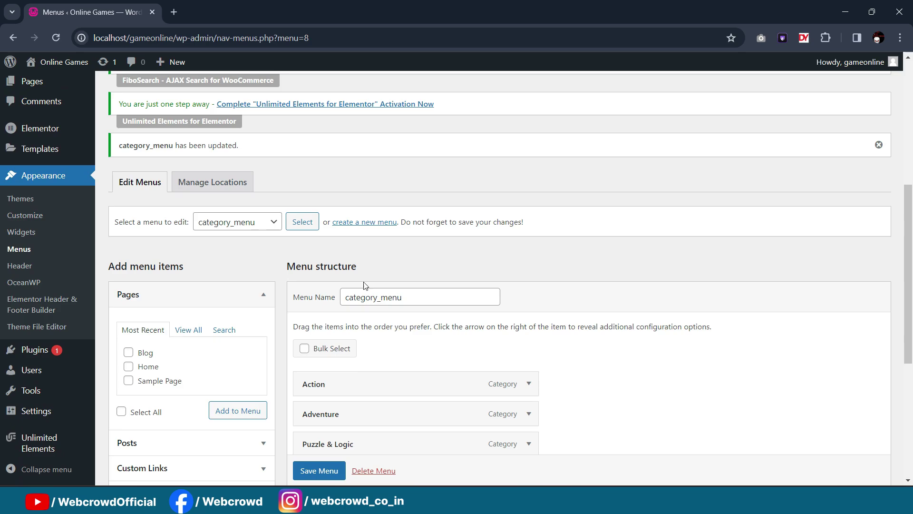
scroll(365, 285, down, 3)
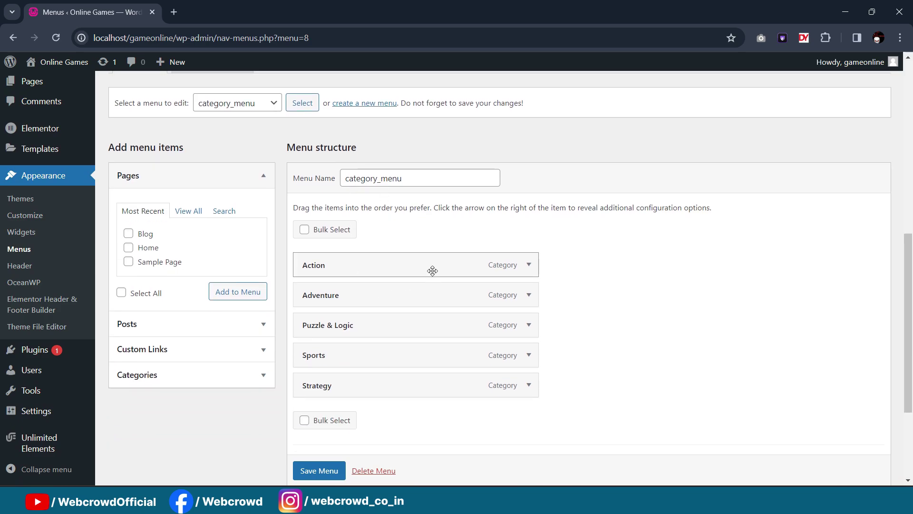
scroll(377, 275, up, 3)
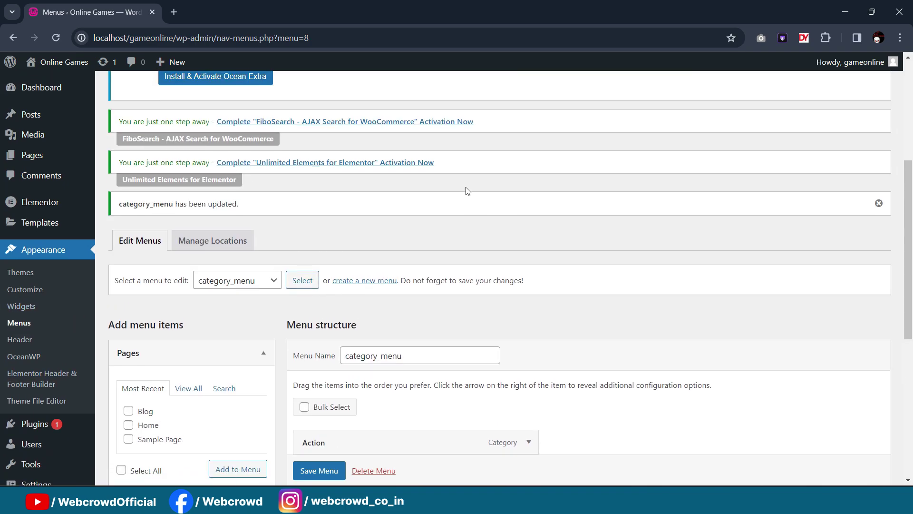
scroll(466, 190, down, 3)
scroll(440, 246, up, 4)
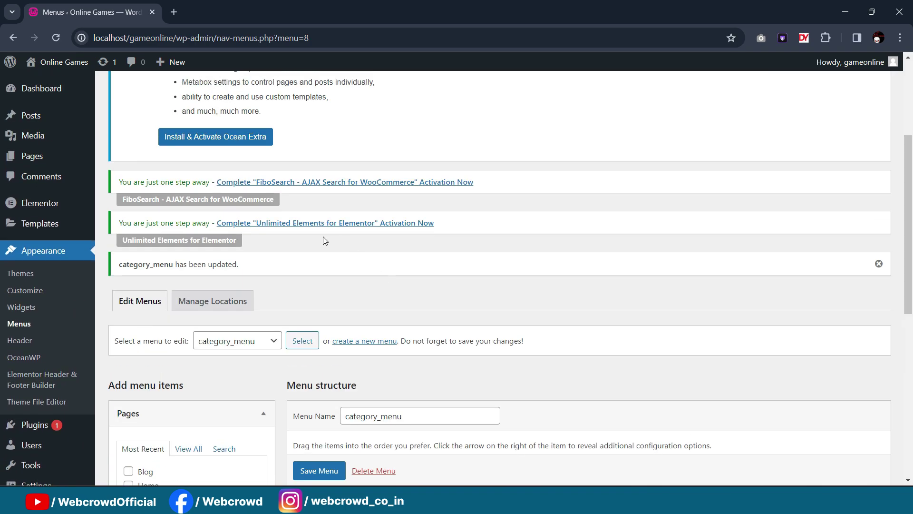
scroll(325, 241, up, 4)
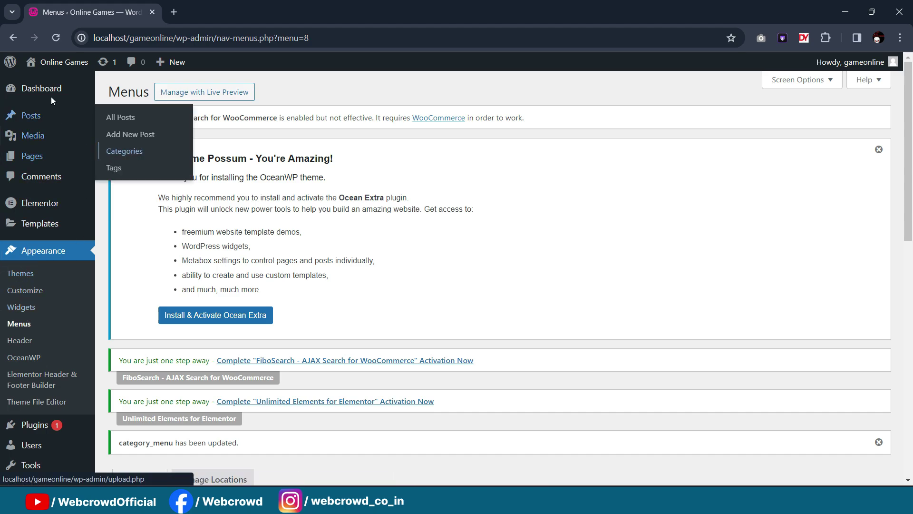
Step: Open the Online Games front end in a separate browser tab and reload it to view the current homepage
mouse_move(57, 65)
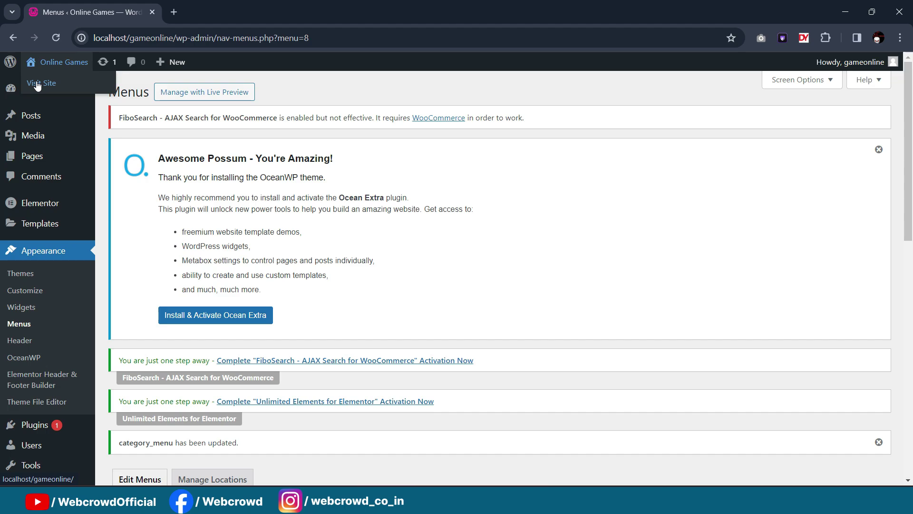
middle_click(37, 85)
click(235, 12)
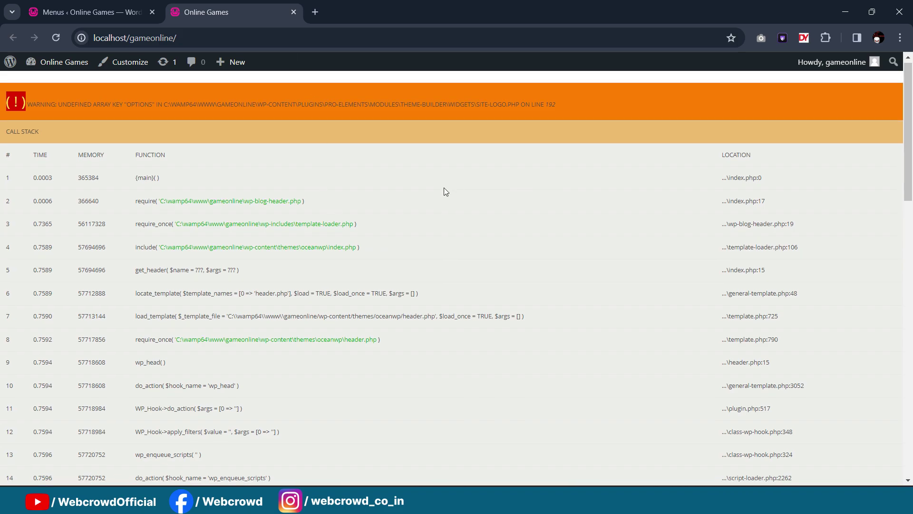
click(56, 40)
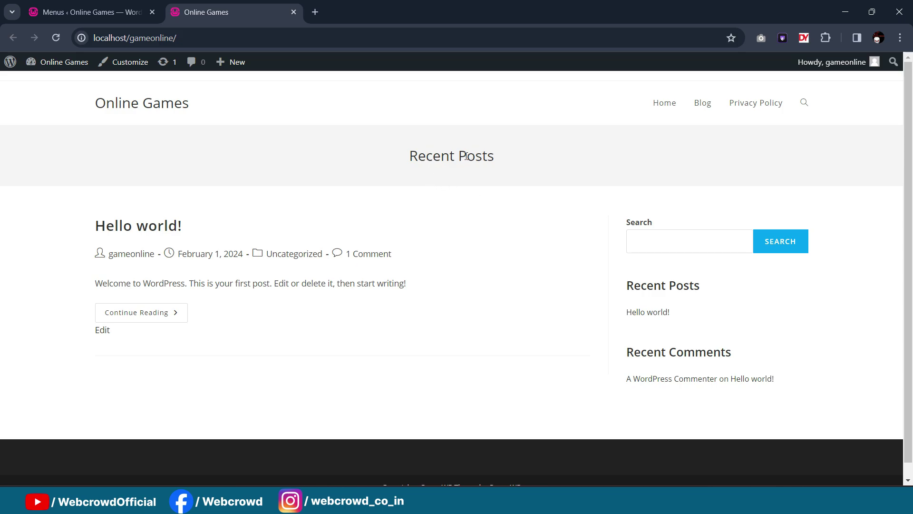
Step: Check the list of existing site pages in the dashboard and return to the front end of the site
click(134, 6)
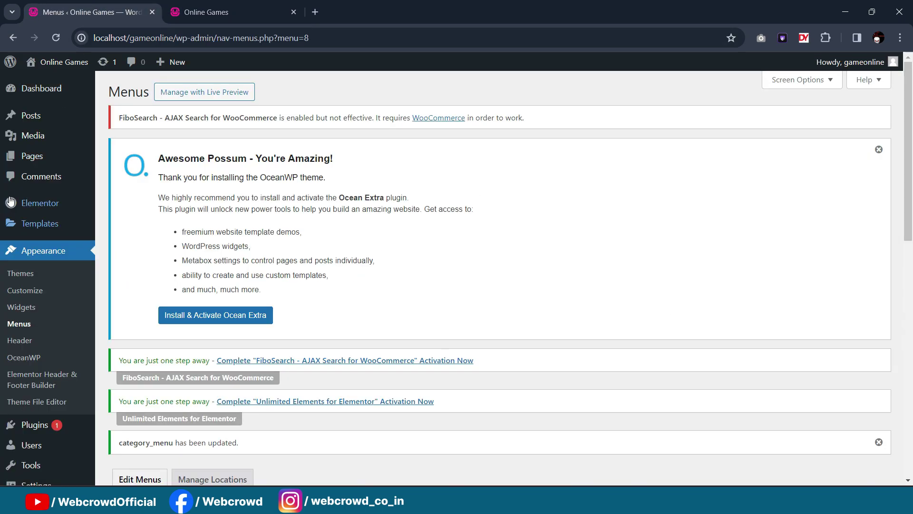
click(32, 159)
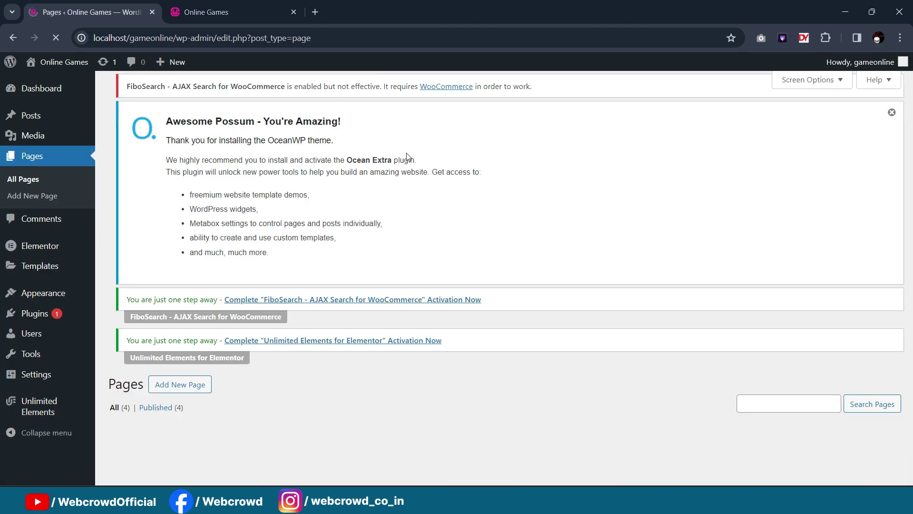
scroll(129, 367, down, 4)
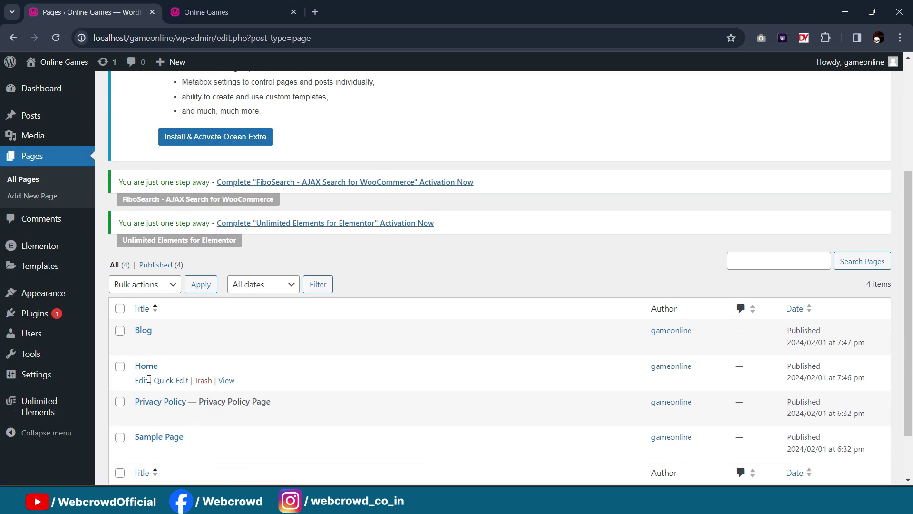
click(239, 15)
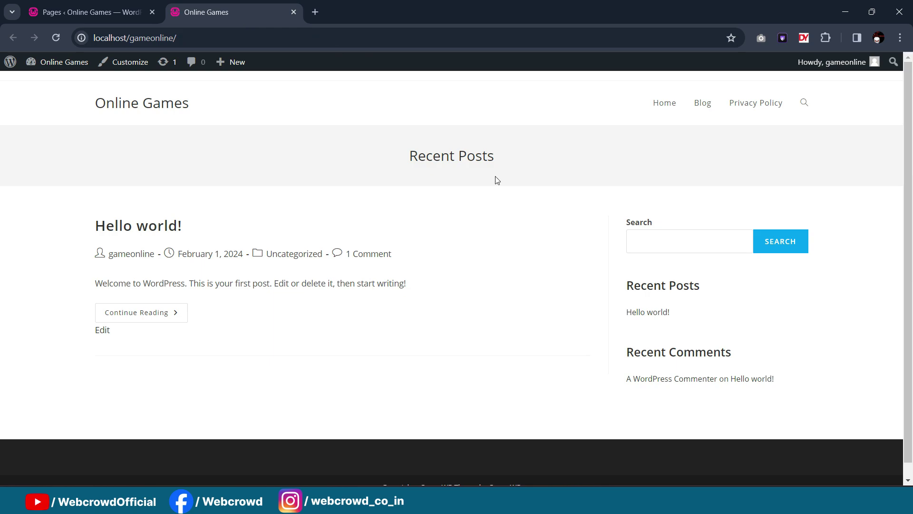
Step: Open the site customizer and set the homepage to display a static page, choosing Home as the homepage
click(136, 63)
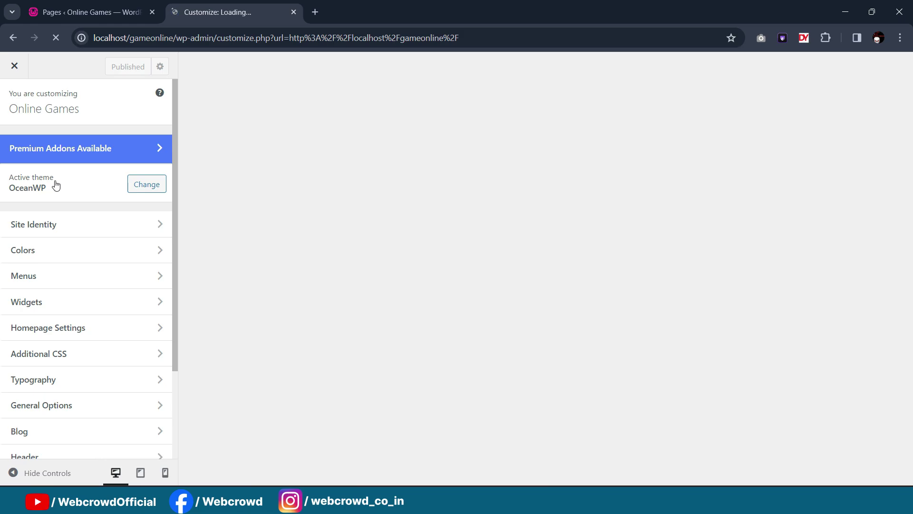
scroll(67, 198, down, 3)
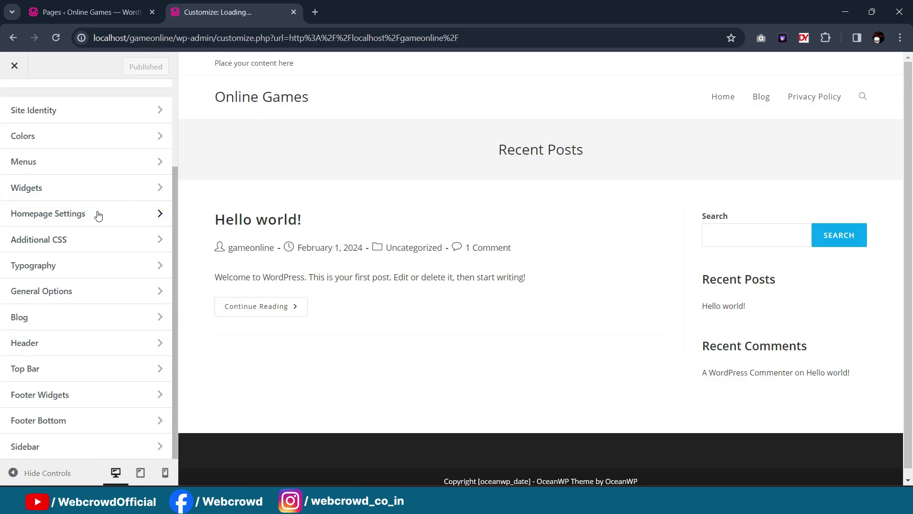
click(98, 214)
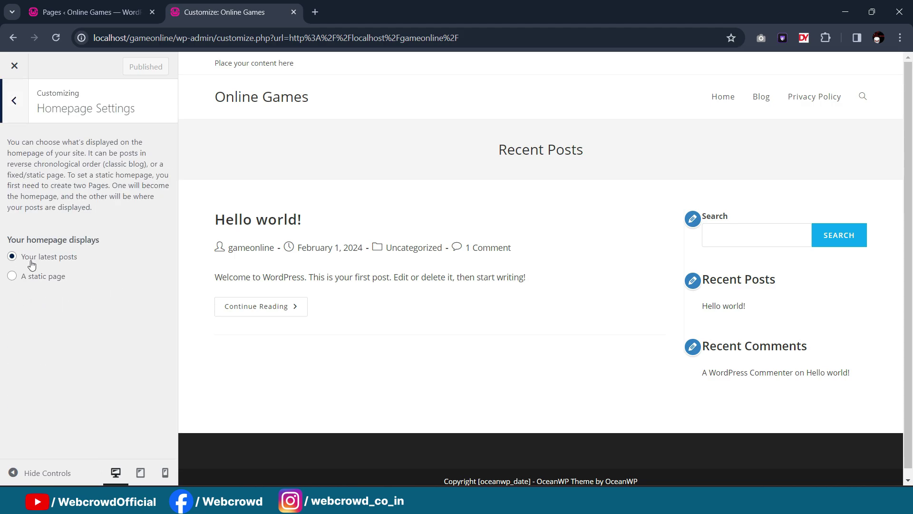
click(11, 279)
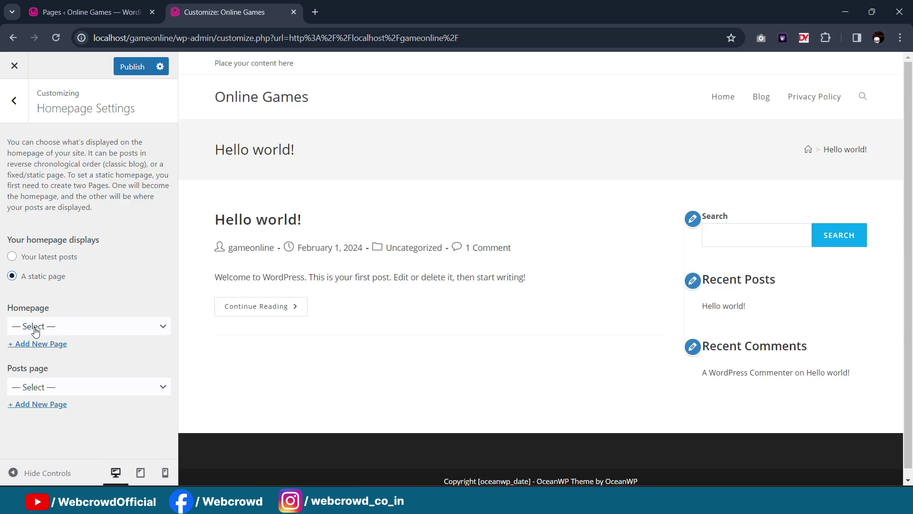
click(36, 328)
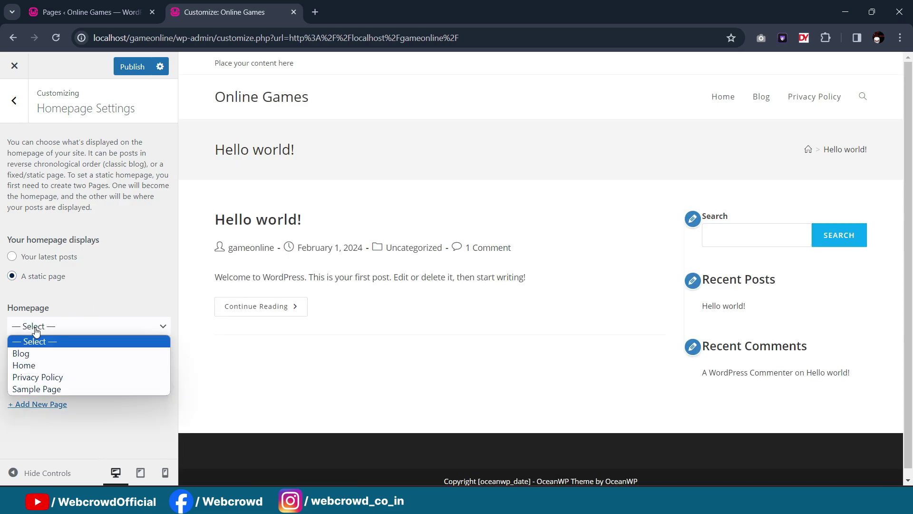
click(25, 365)
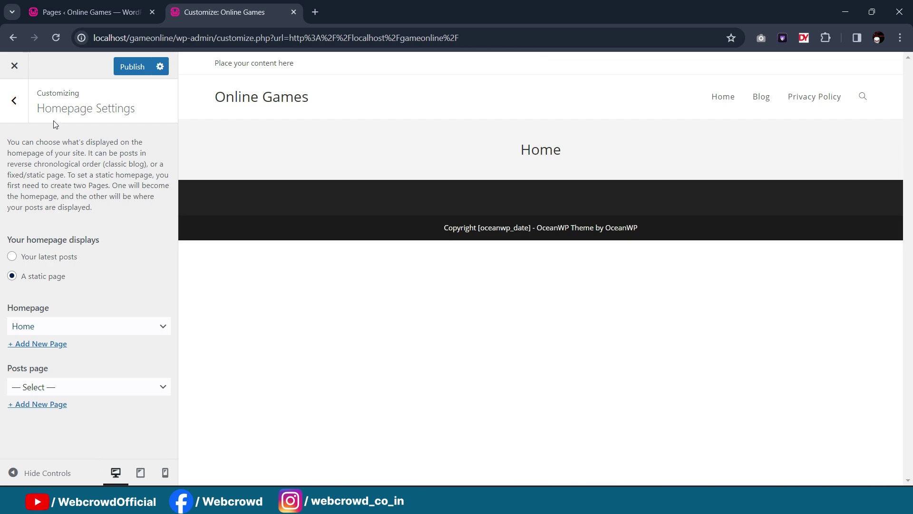
Step: Set the page title visibility in the theme's general options to Hide On All Devices
click(14, 100)
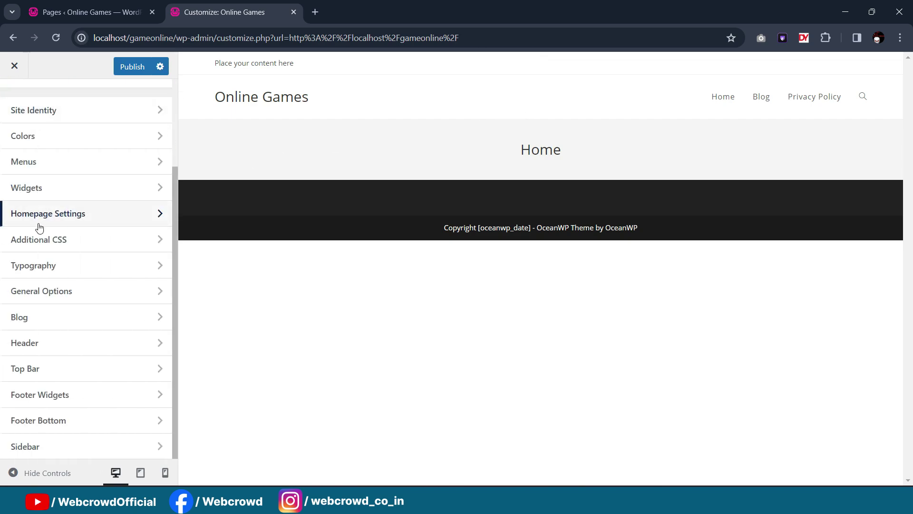
click(69, 354)
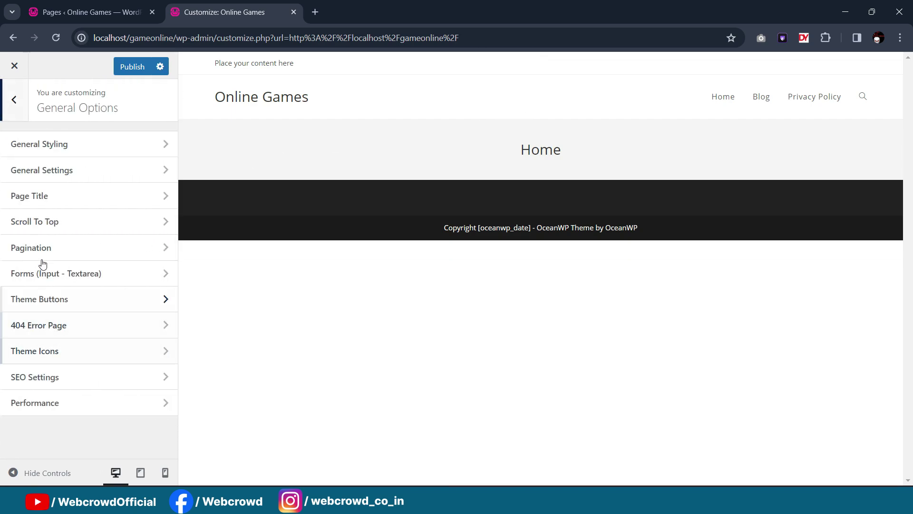
click(50, 201)
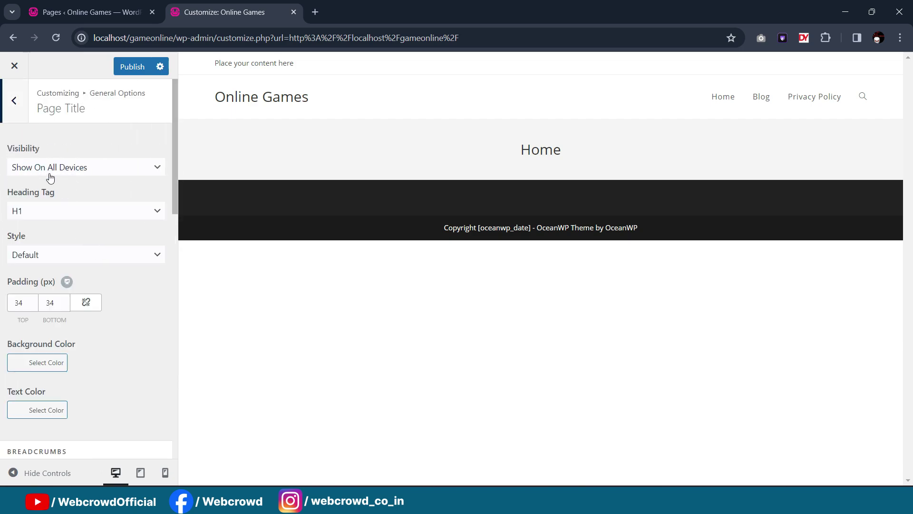
click(53, 174)
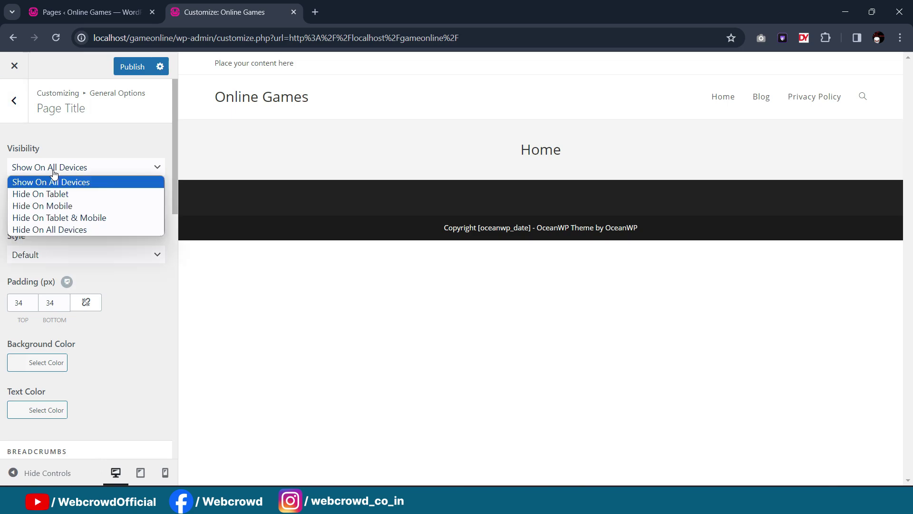
click(62, 230)
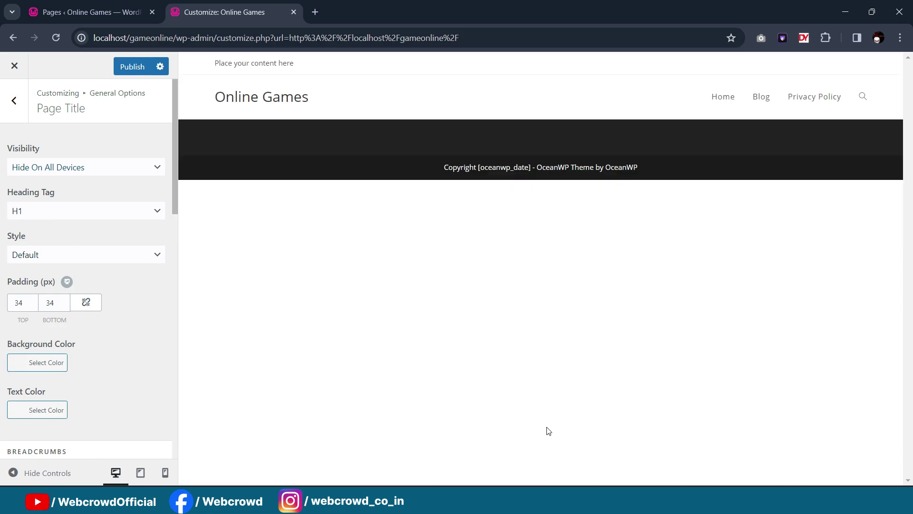
key(alt+Tab)
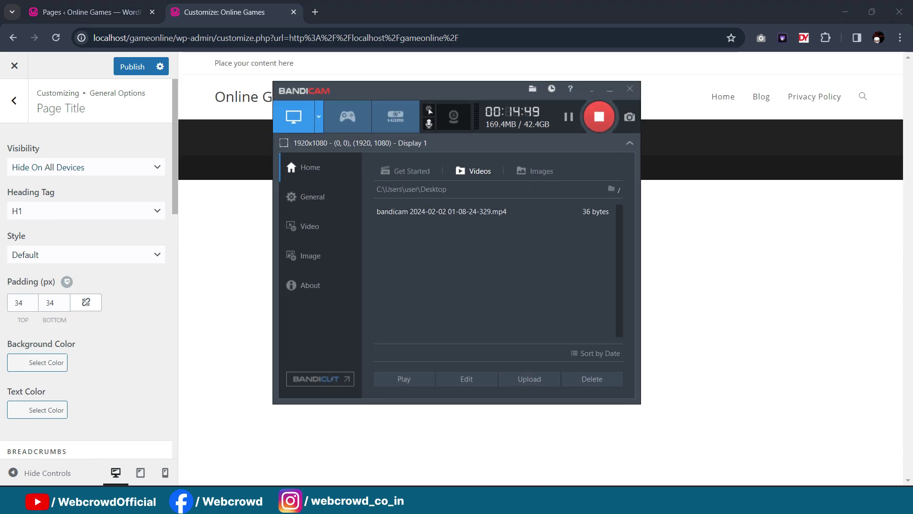
key(alt+Tab)
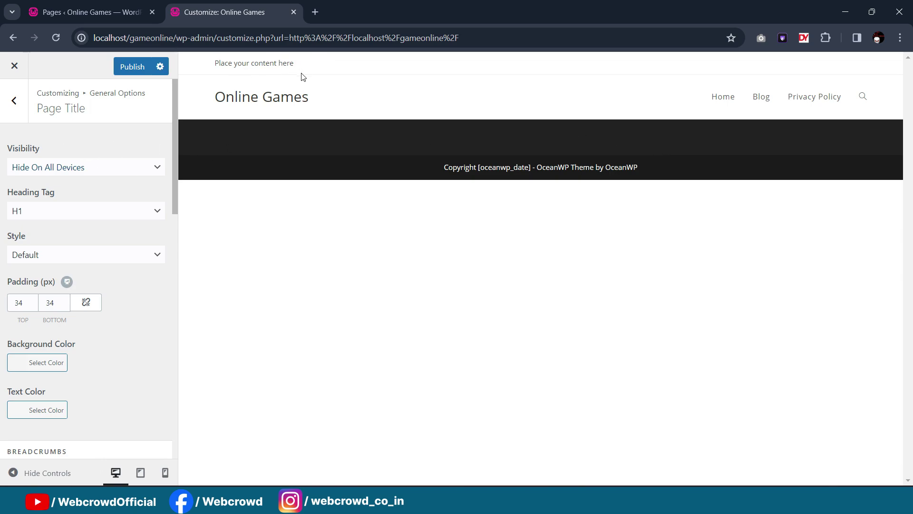
Step: Turn off the top bar above the site header in its general settings
click(14, 104)
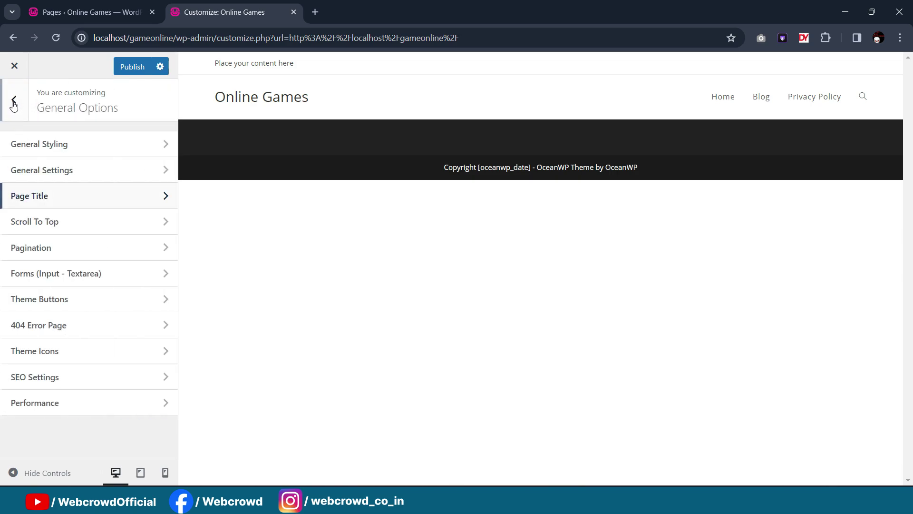
click(14, 104)
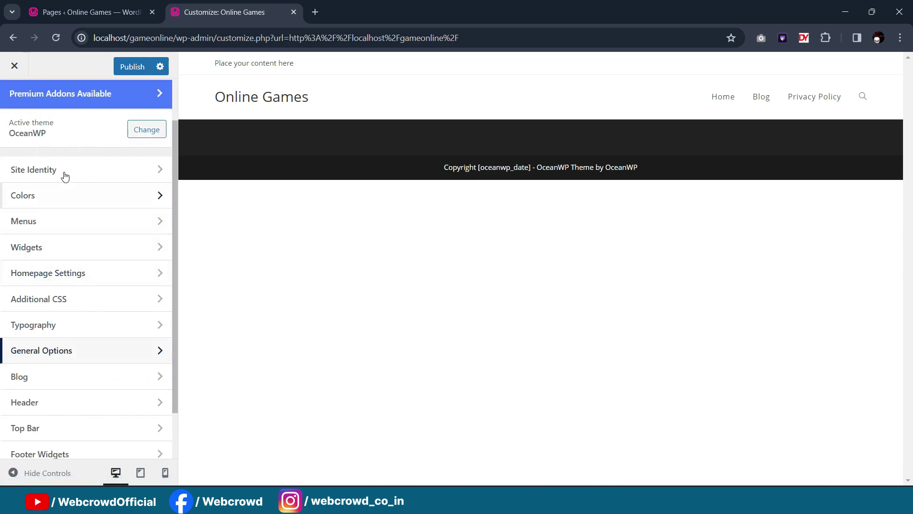
scroll(67, 208, down, 1)
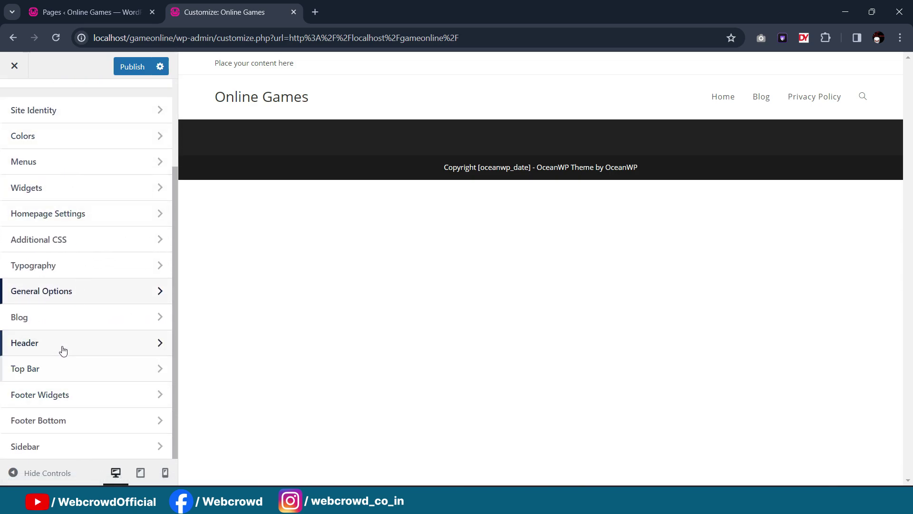
click(65, 372)
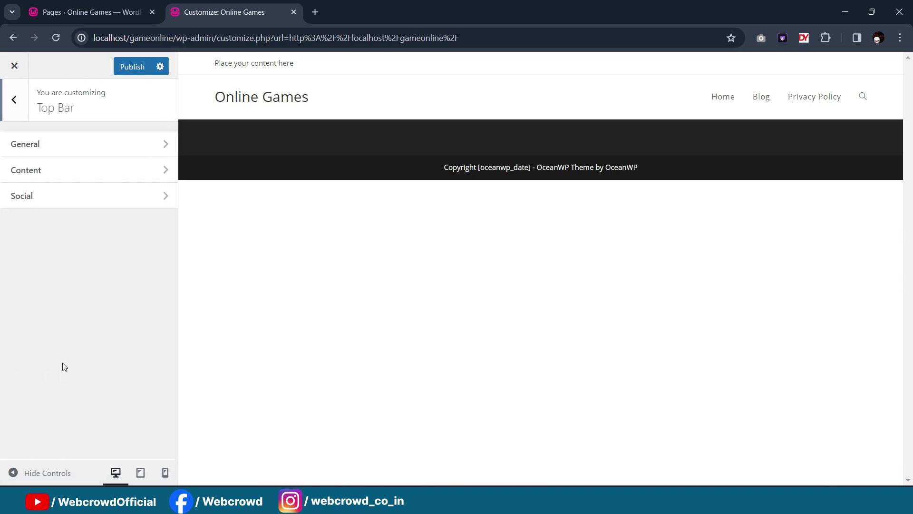
click(38, 145)
click(20, 146)
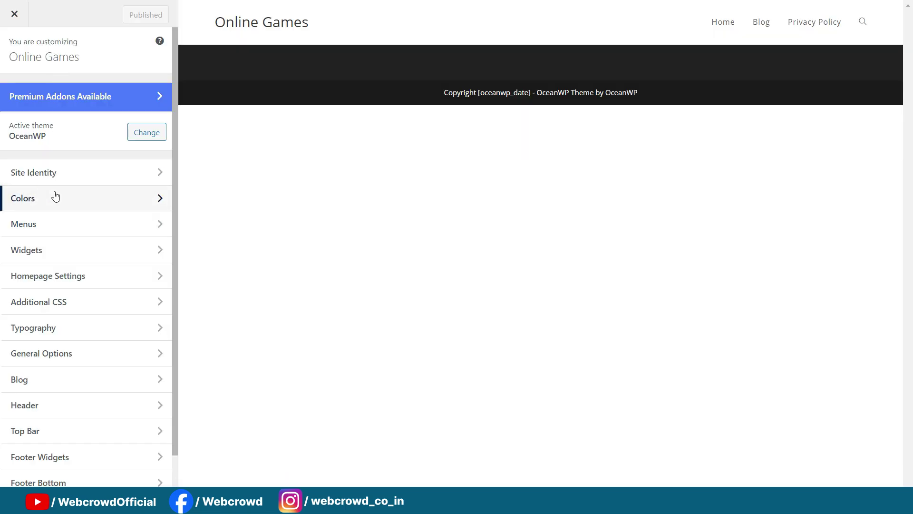
Step: Set the search icon style of the header menu to Disabled
scroll(59, 199, down, 1)
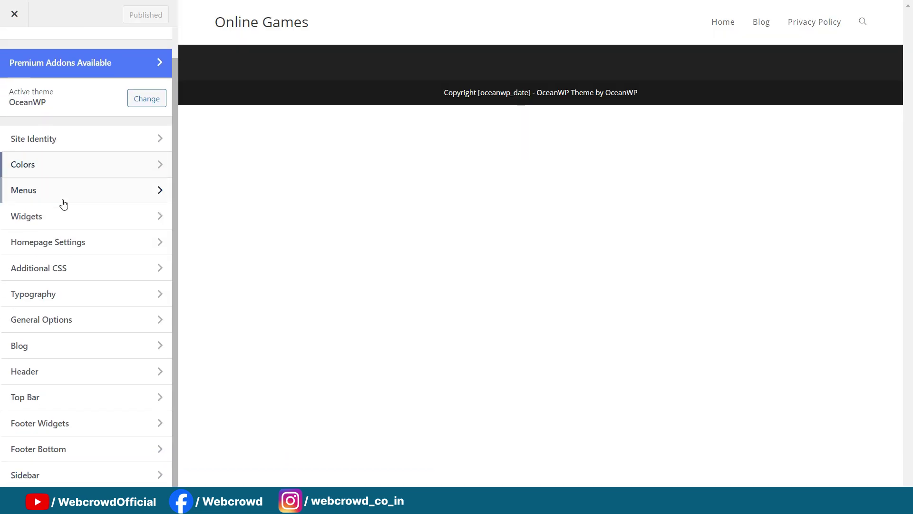
click(53, 375)
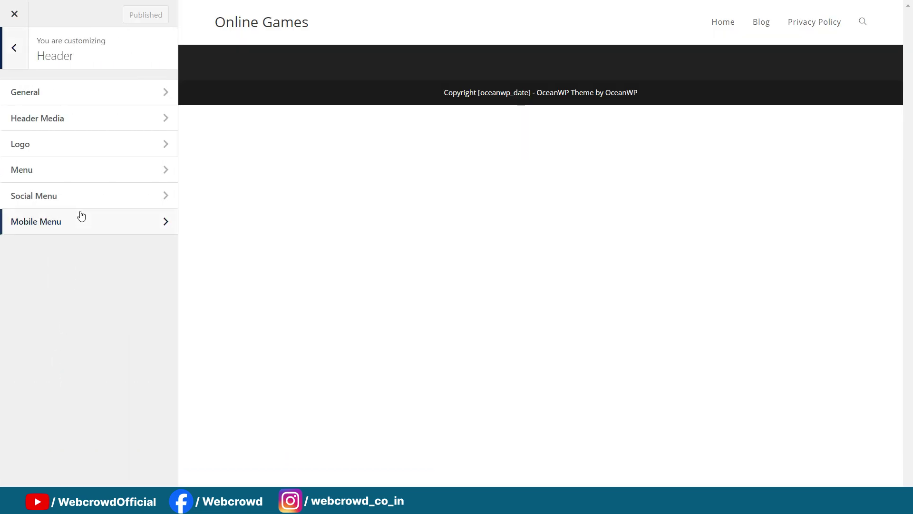
click(47, 174)
scroll(98, 132, down, 4)
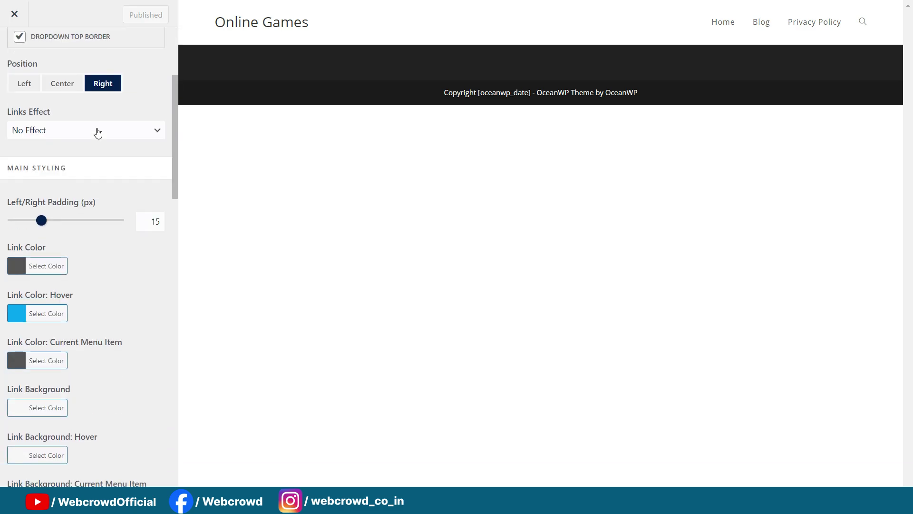
scroll(91, 201, down, 10)
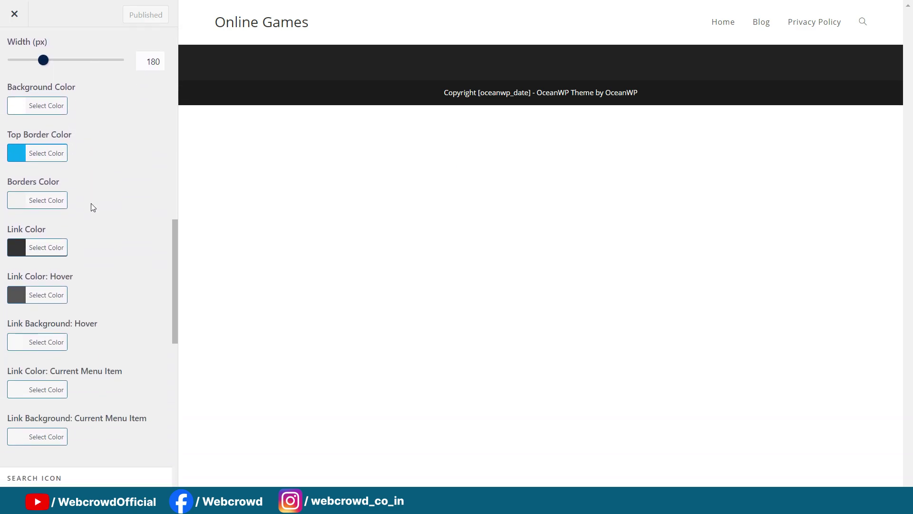
scroll(92, 206, down, 4)
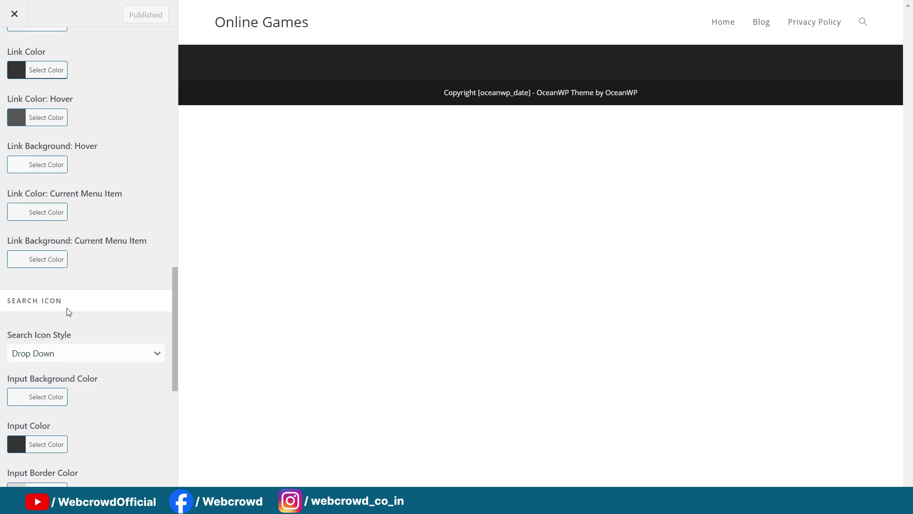
scroll(69, 311, down, 1)
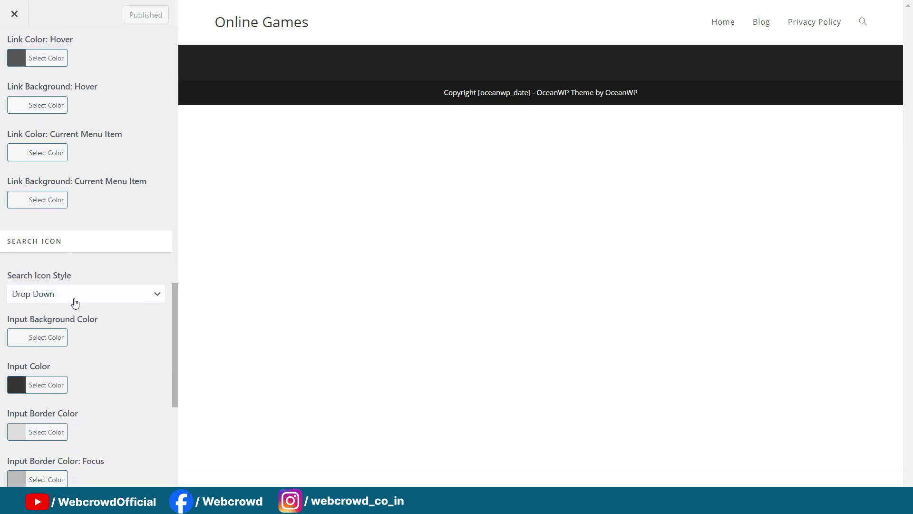
click(69, 299)
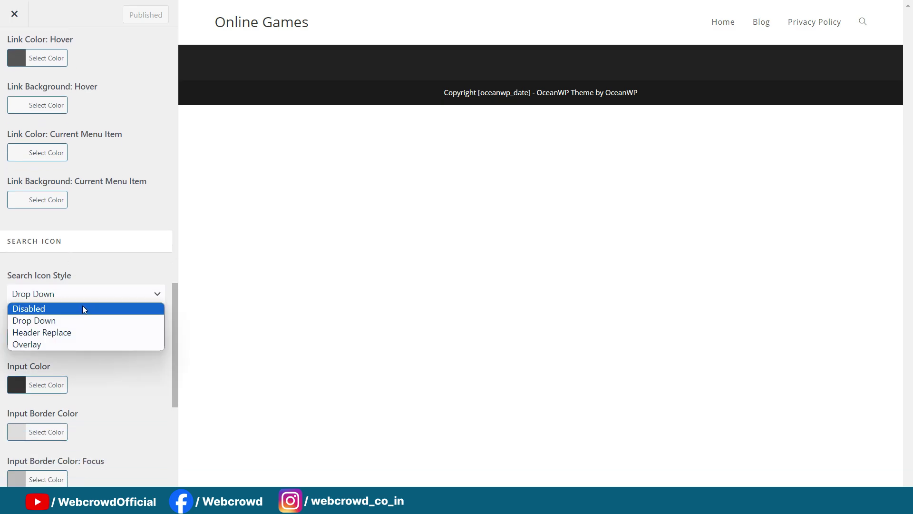
click(41, 310)
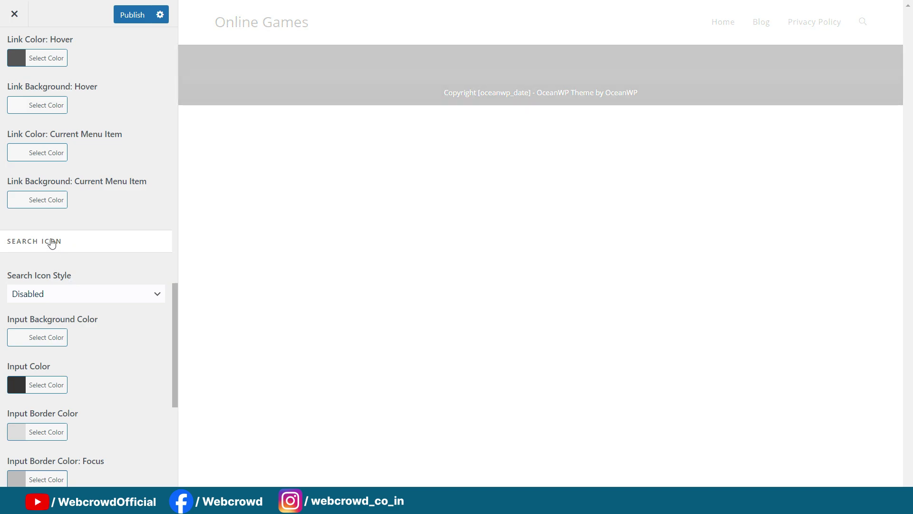
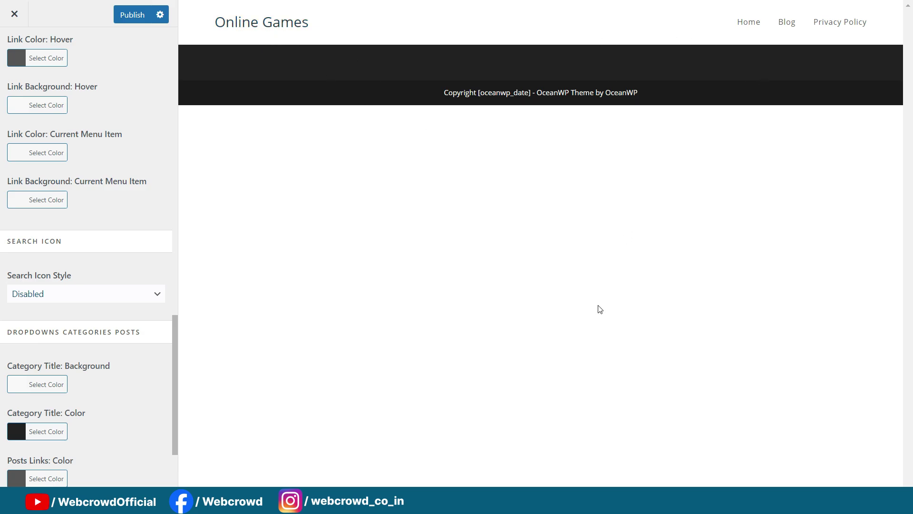
Step: View the finished reference site, switch to Figma and copy the pink swatch's fill colour code F875AA
key(F11)
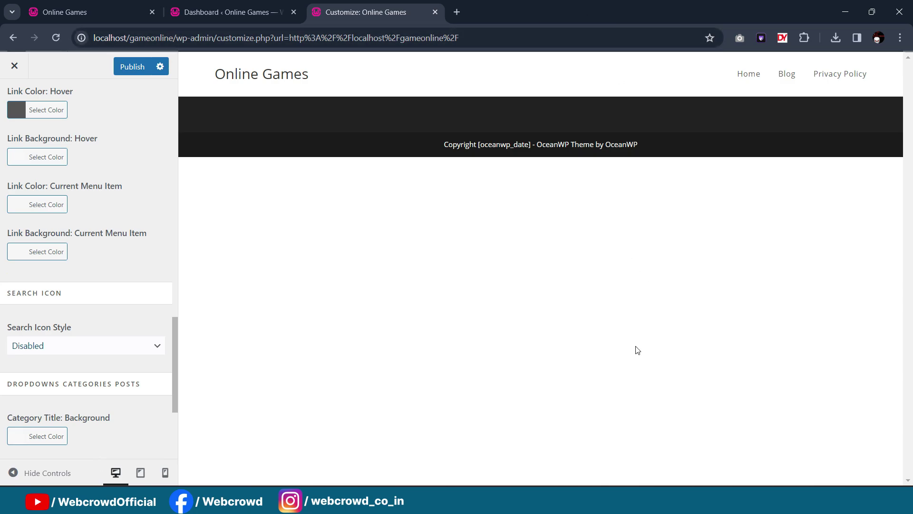
click(76, 12)
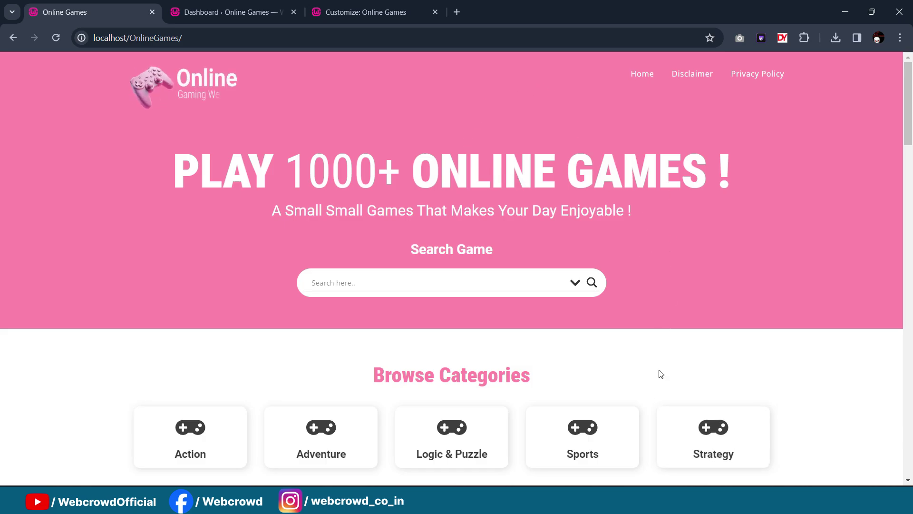
key(alt+Tab)
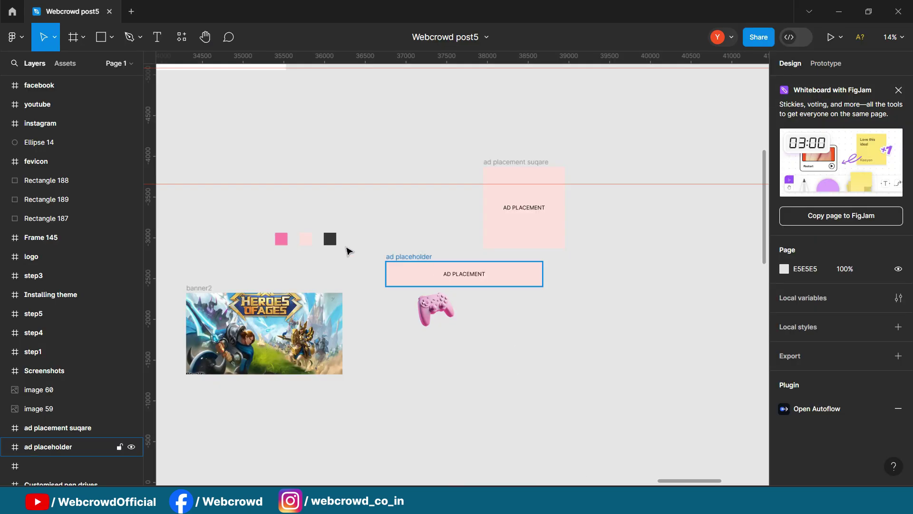
click(281, 239)
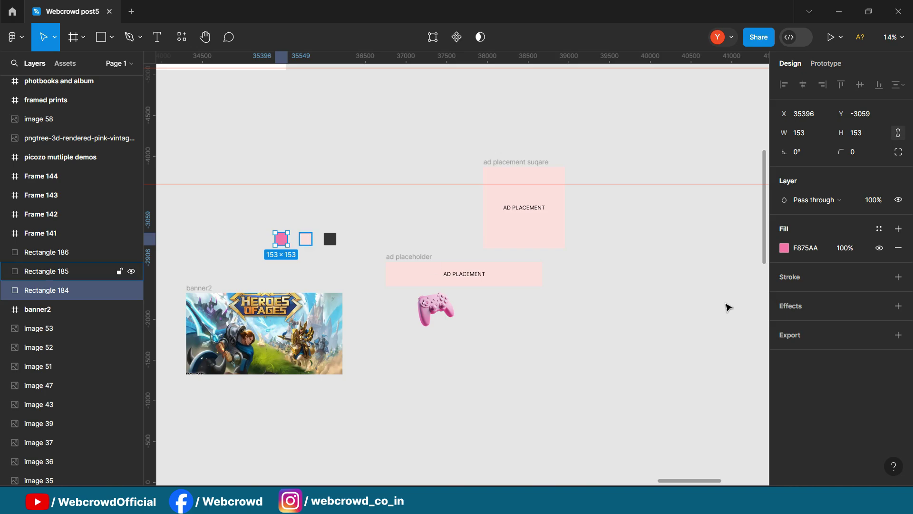
click(825, 252)
click(839, 11)
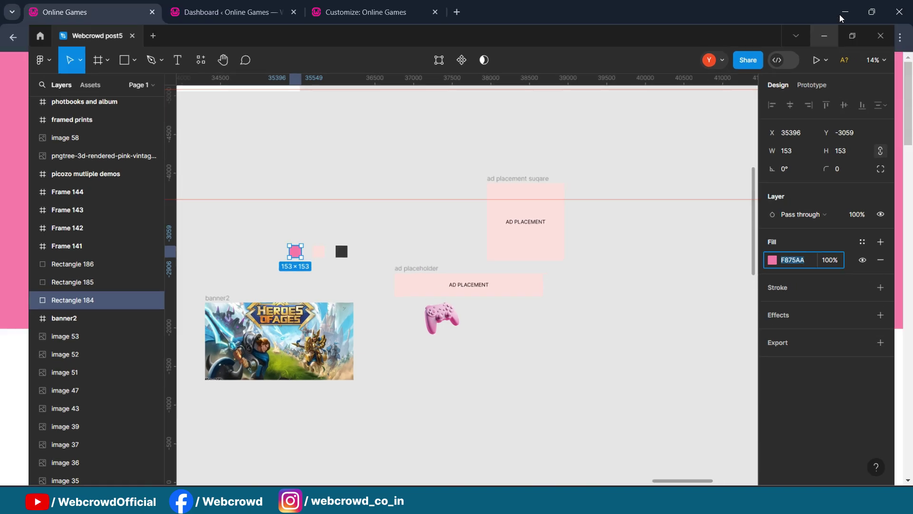
Step: Switch back to the WordPress Customizer and review the main styling options of the header menu
click(407, 9)
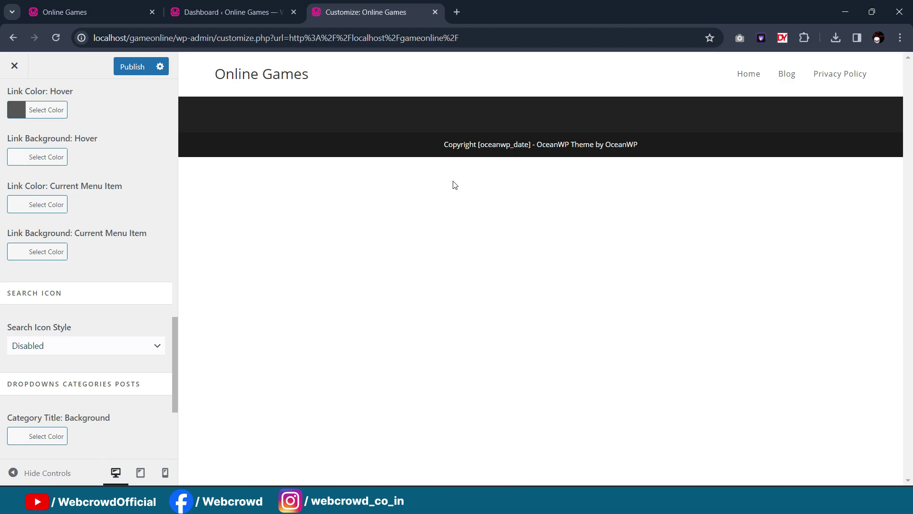
key(F11)
scroll(95, 195, up, 10)
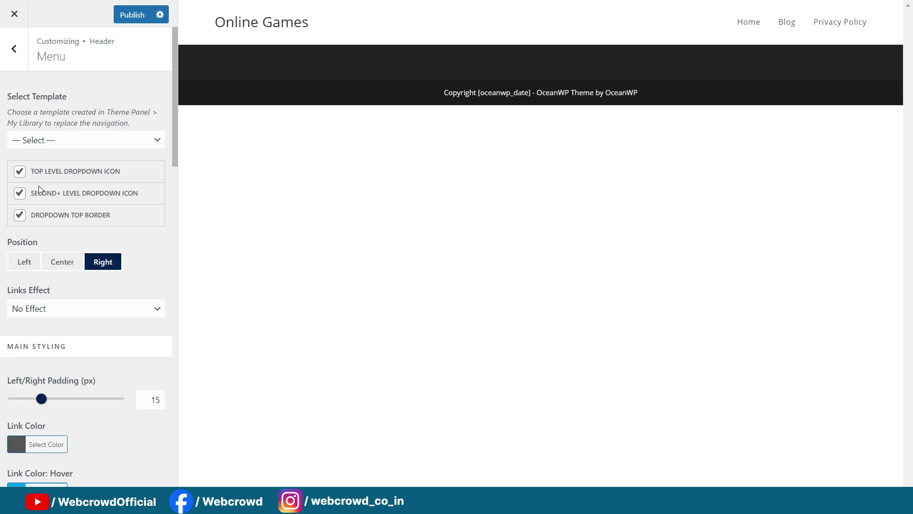
scroll(81, 200, down, 3)
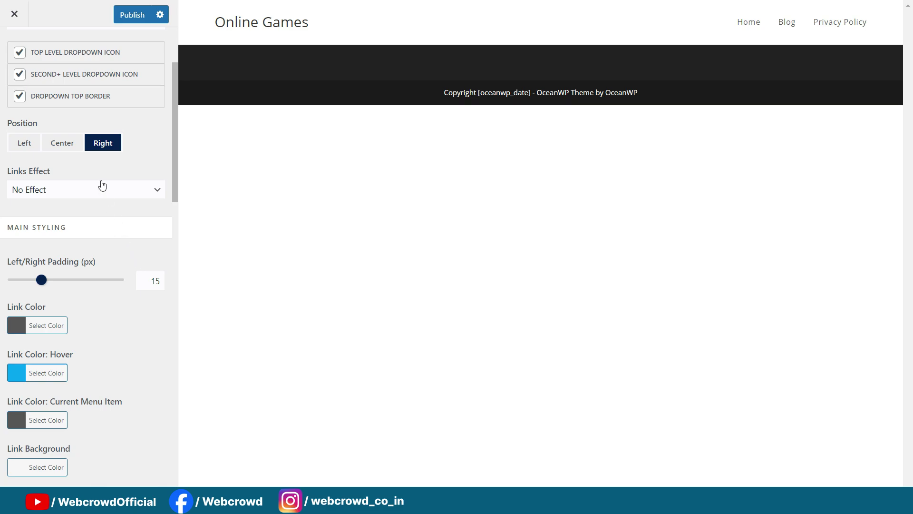
scroll(100, 182, down, 3)
scroll(101, 181, down, 1)
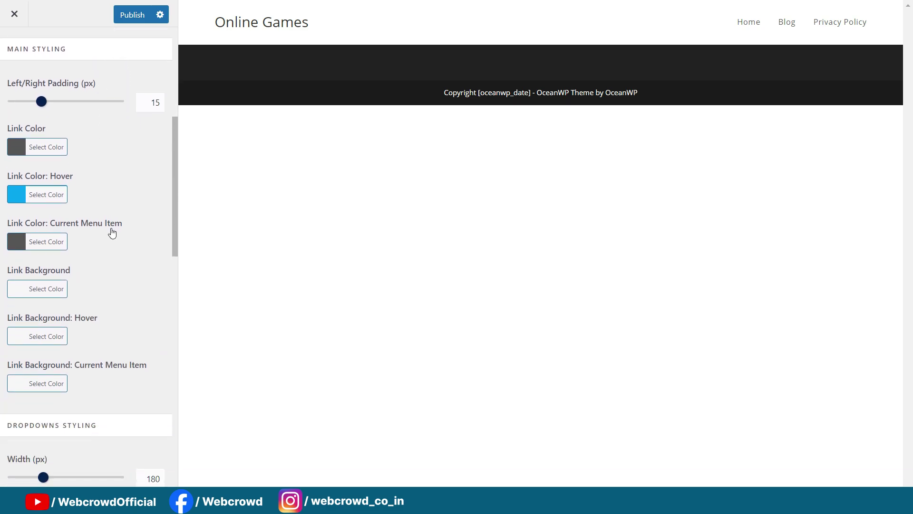
key(Escape)
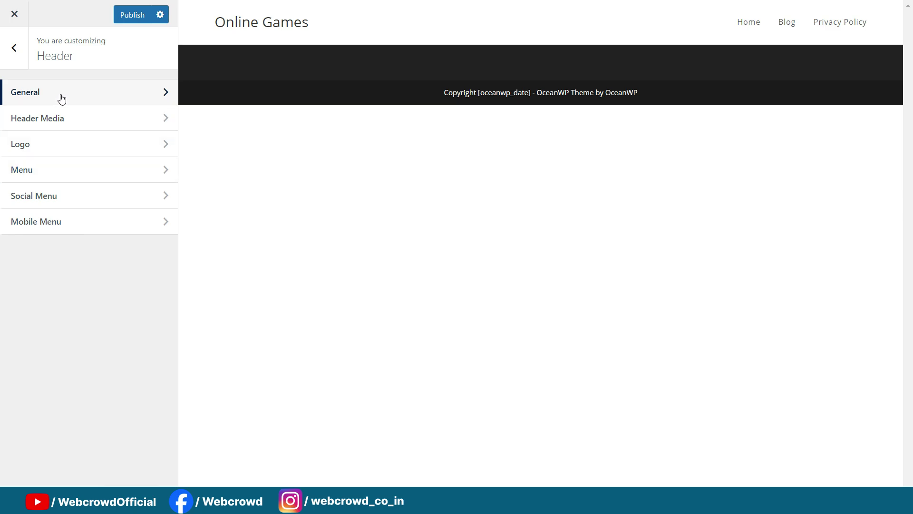
Step: Set the header's background color to #f875aa in the header's general settings
click(60, 101)
scroll(104, 217, down, 1)
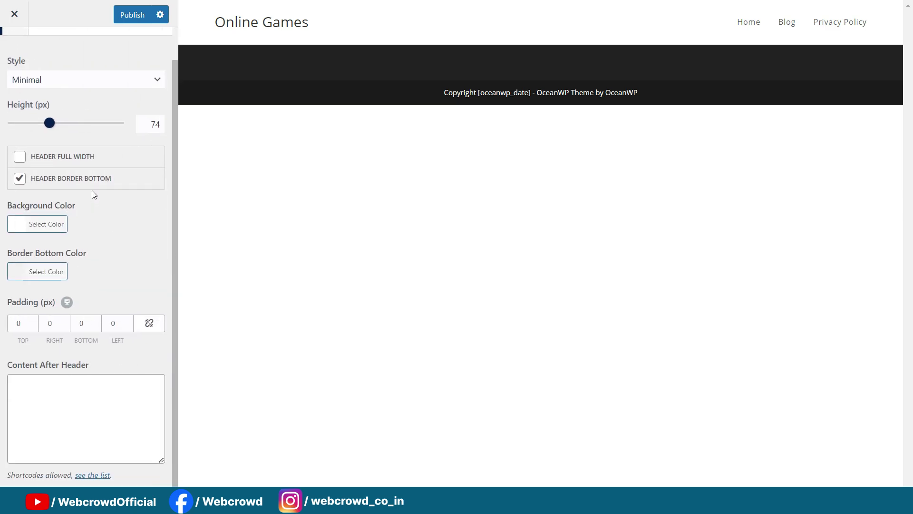
click(14, 226)
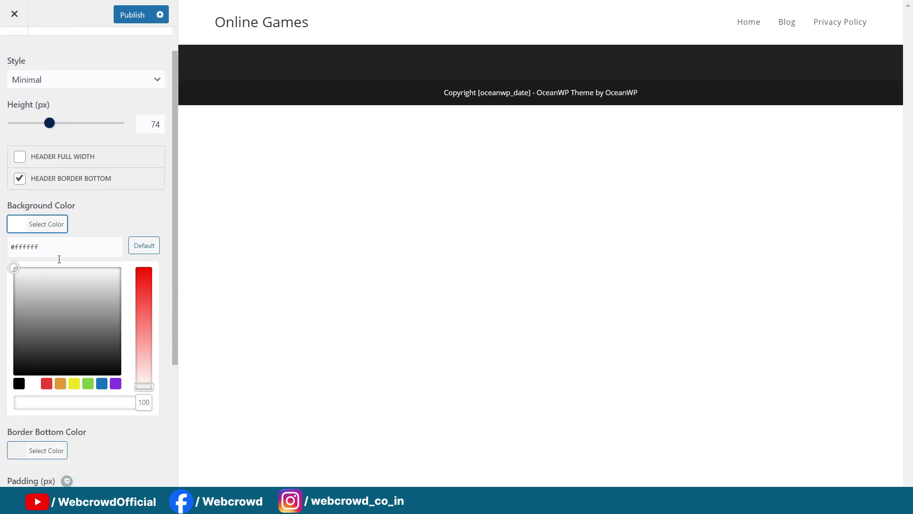
double_click(58, 243)
text(f875aa)
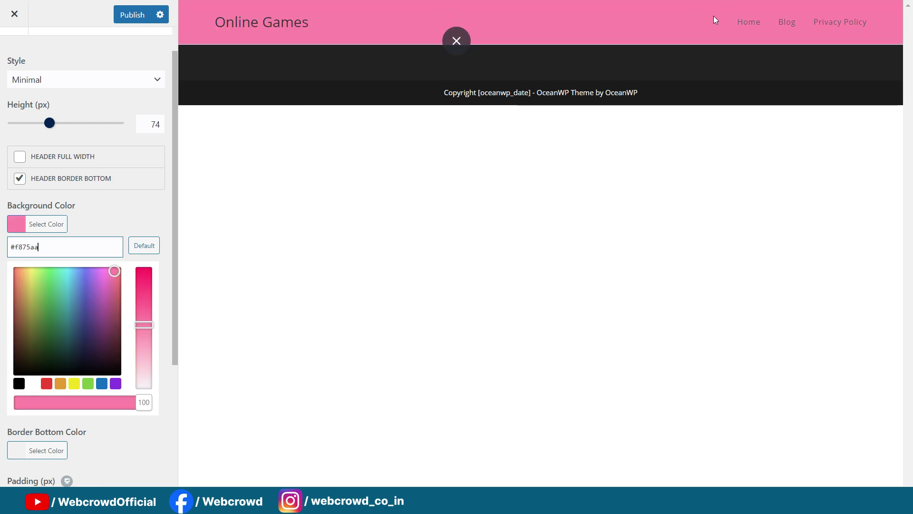
click(122, 214)
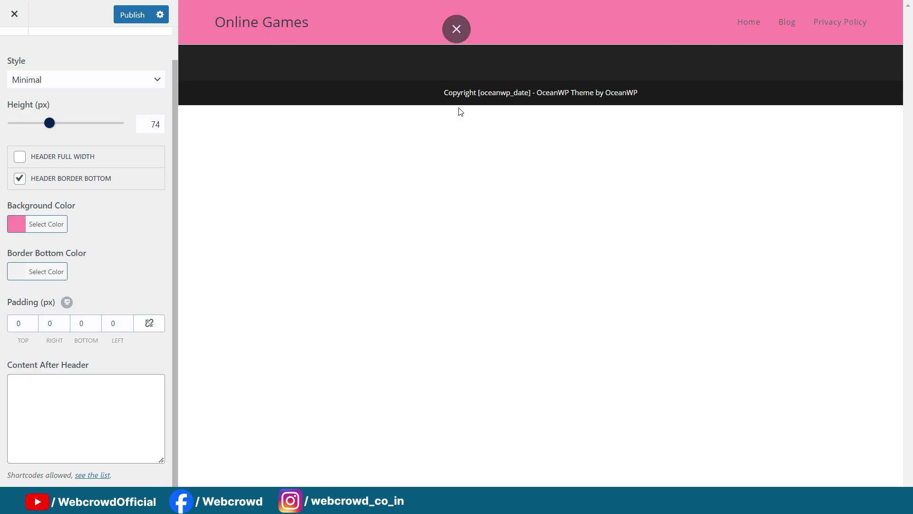
scroll(105, 181, up, 1)
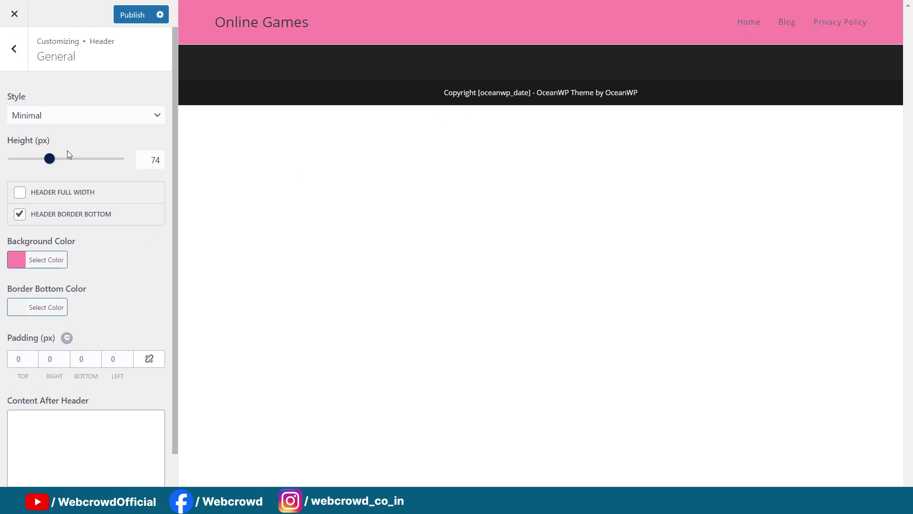
Step: Set the header menu's main link color to white (#ffffff)
click(13, 51)
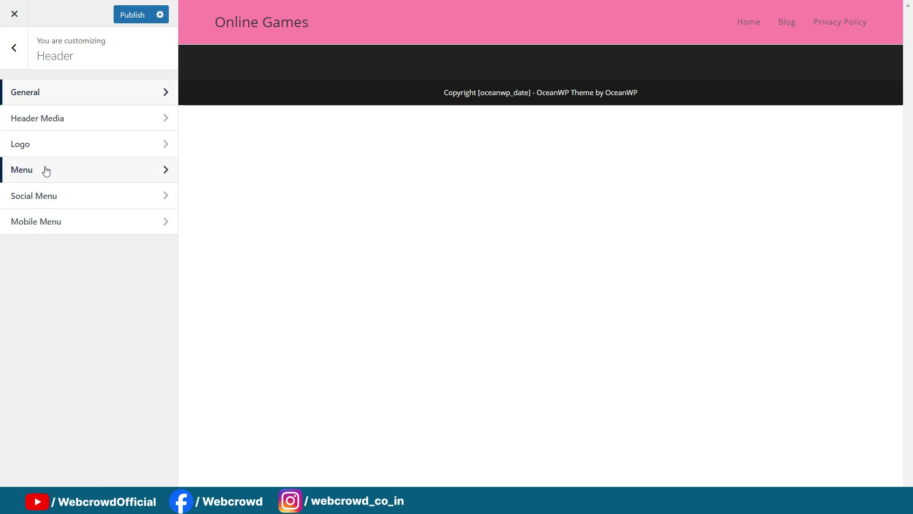
click(19, 170)
scroll(104, 196, down, 4)
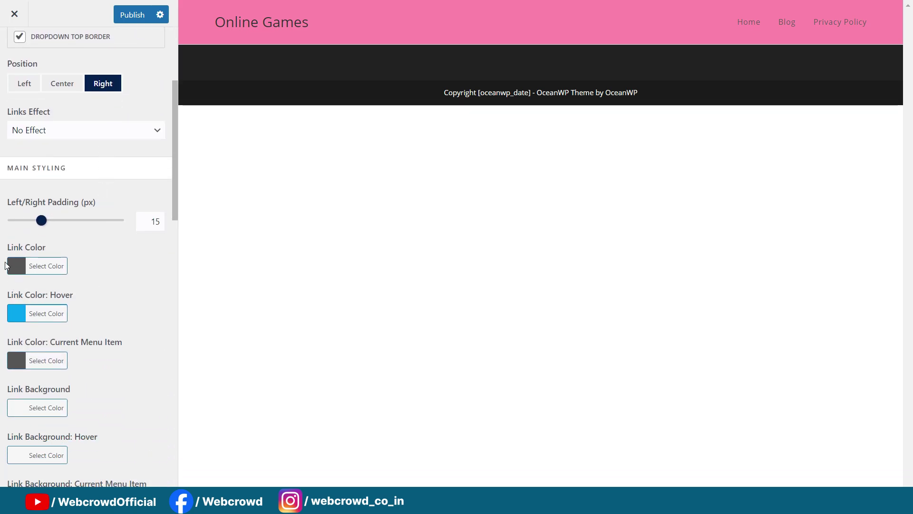
click(19, 267)
drag(53, 330, 13, 309)
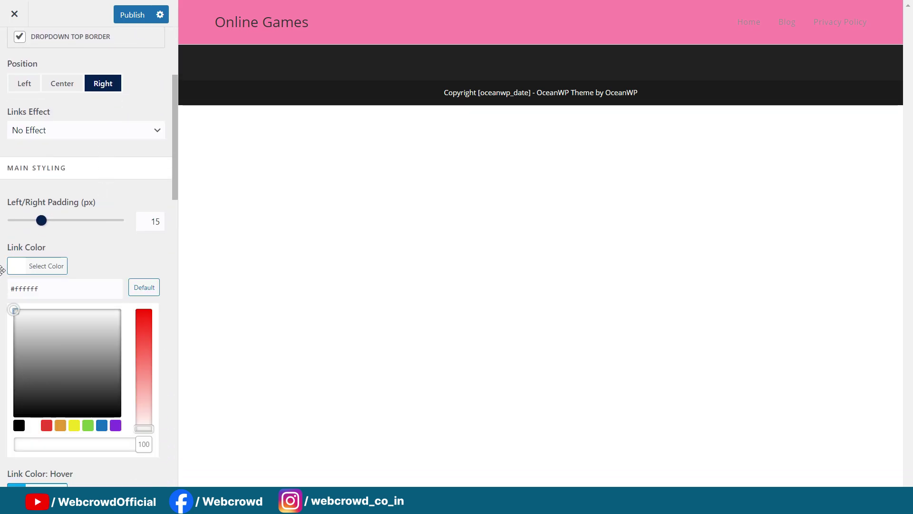
click(128, 240)
Step: Change the hover color of the header menu's main links to white
scroll(71, 252, down, 1)
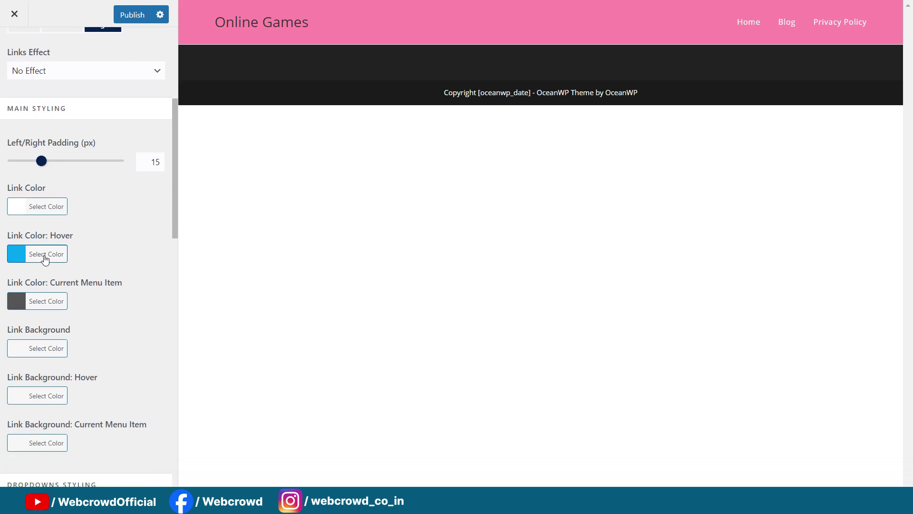
click(19, 257)
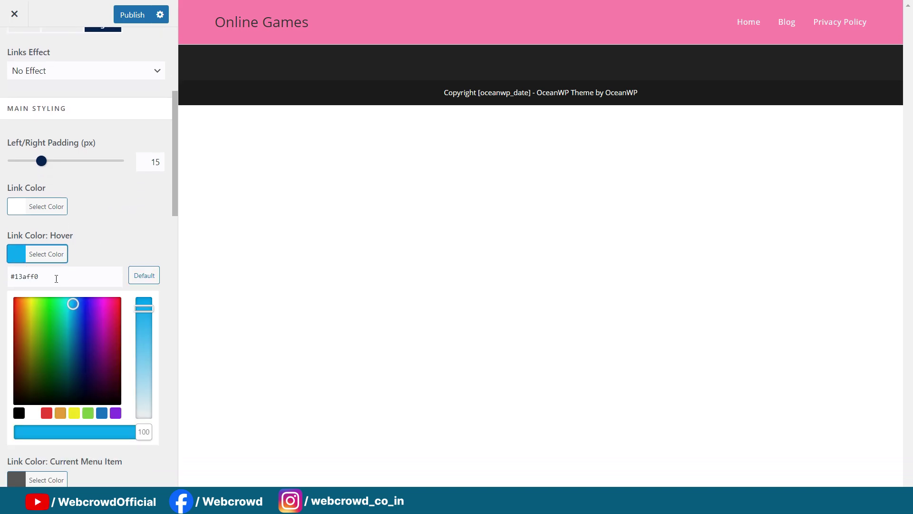
drag(56, 278, 16, 275)
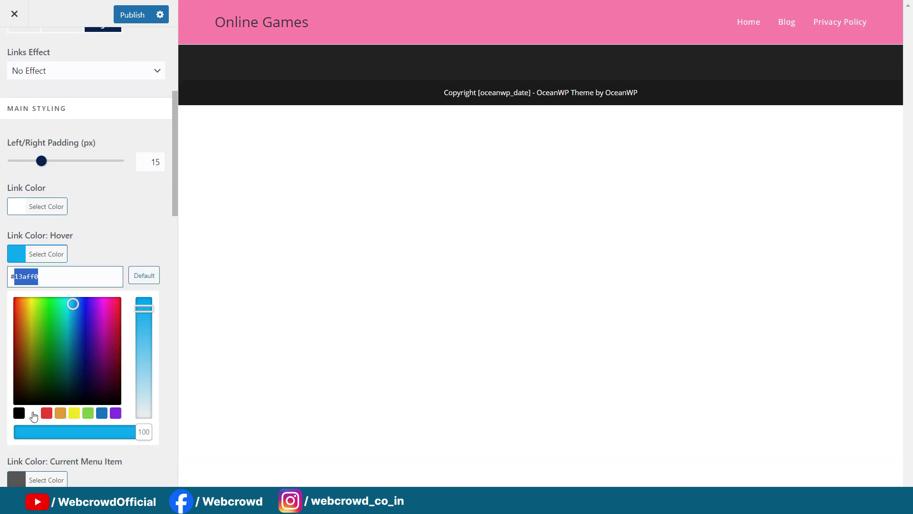
click(33, 413)
click(107, 242)
Step: Examine the remaining header menu options, from link backgrounds and dropdown styling to the dropdown category posts colors
scroll(95, 240, down, 1)
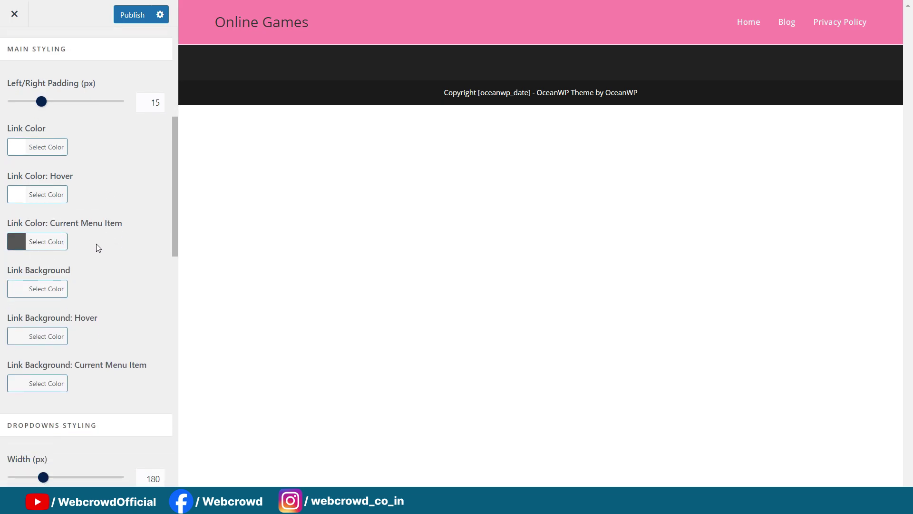
scroll(96, 244, down, 2)
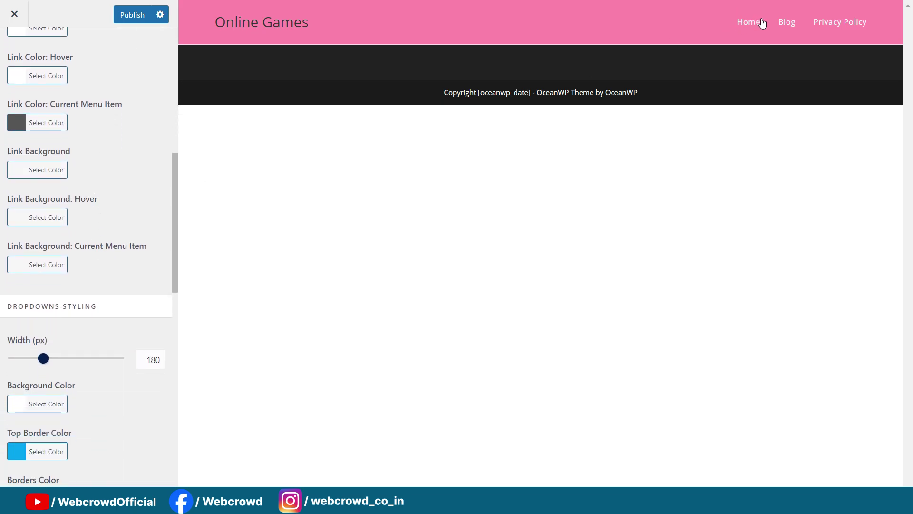
scroll(142, 144, down, 1)
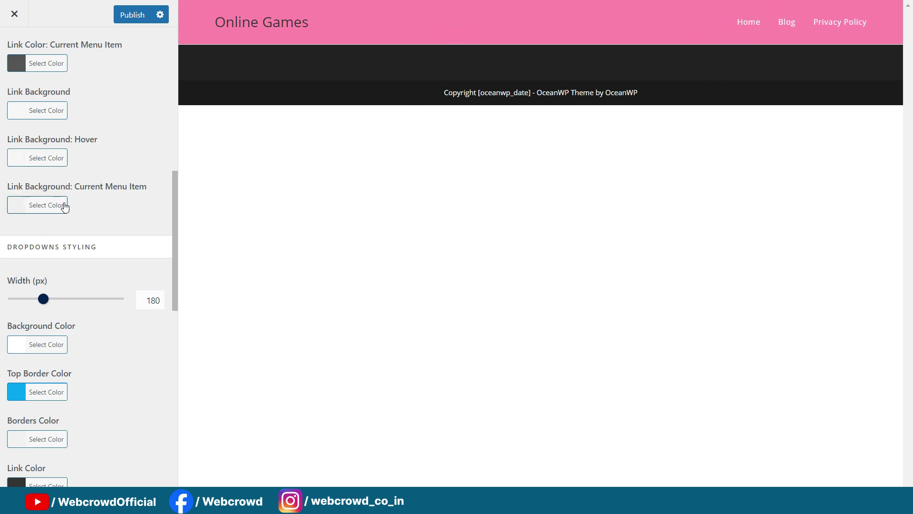
scroll(76, 214, down, 8)
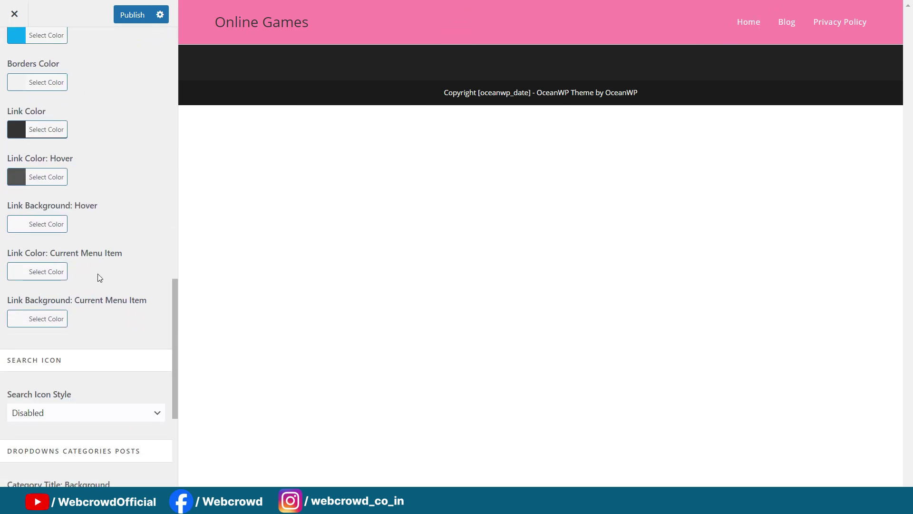
scroll(99, 295, down, 3)
scroll(58, 317, down, 2)
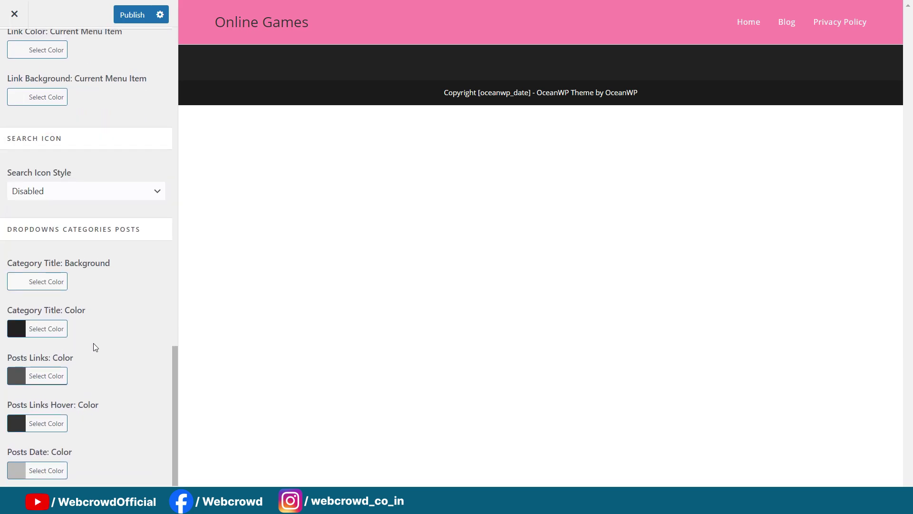
scroll(91, 347, up, 6)
scroll(88, 253, up, 9)
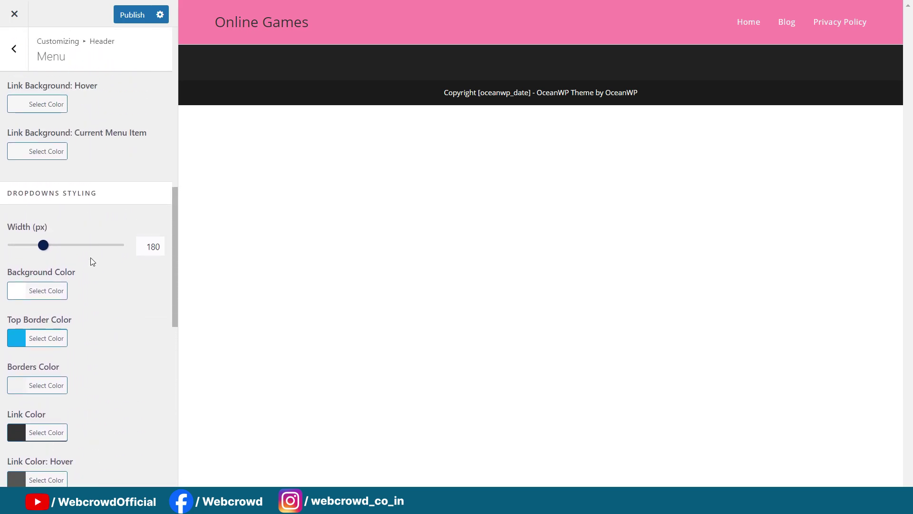
Step: Try the Underline Down links effect on the header menu
scroll(90, 256, up, 5)
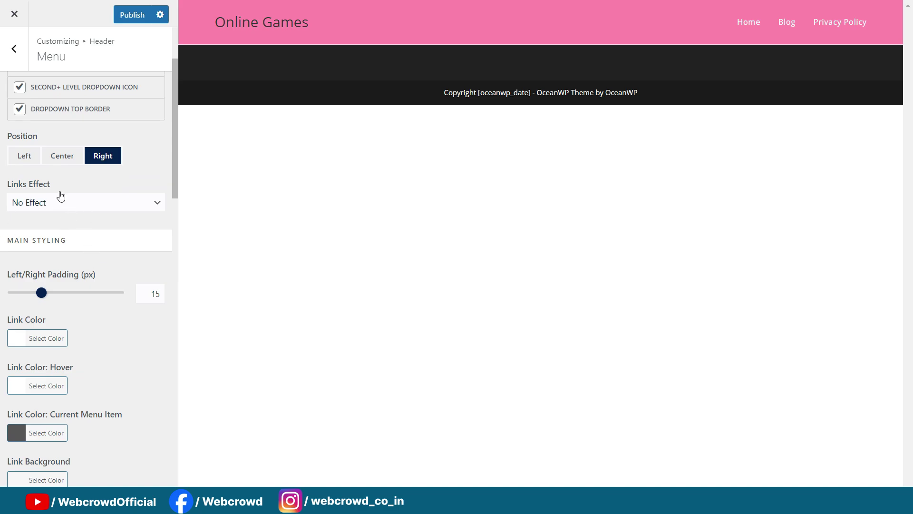
click(84, 209)
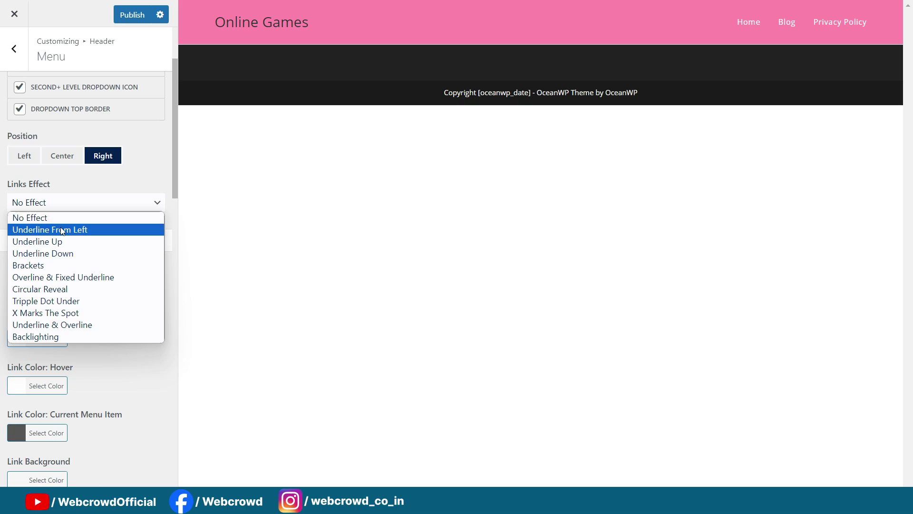
click(65, 254)
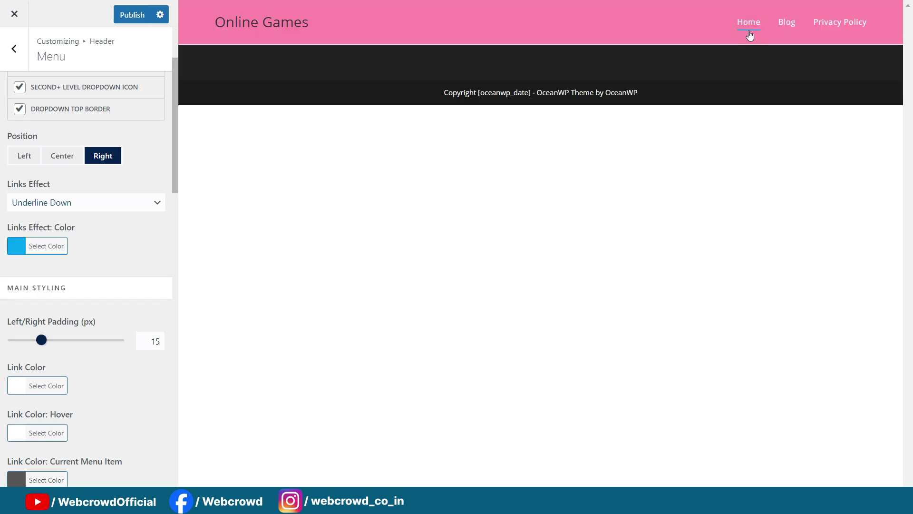
Step: Set the header menu's links effect to Underline From Left and its effect color to white
click(85, 203)
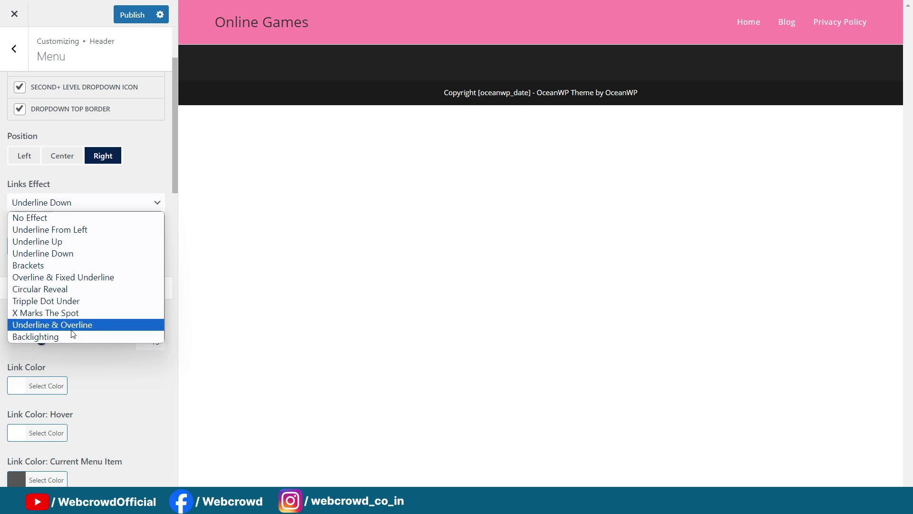
click(67, 232)
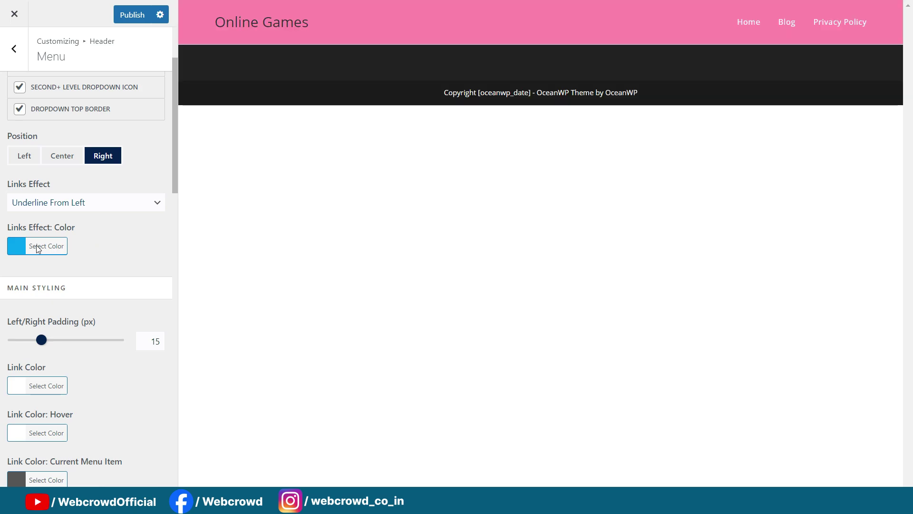
click(16, 250)
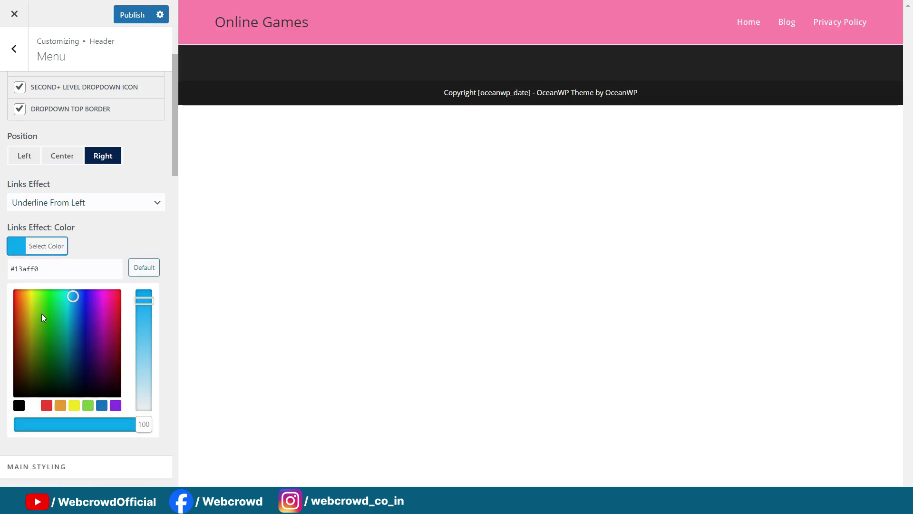
click(33, 405)
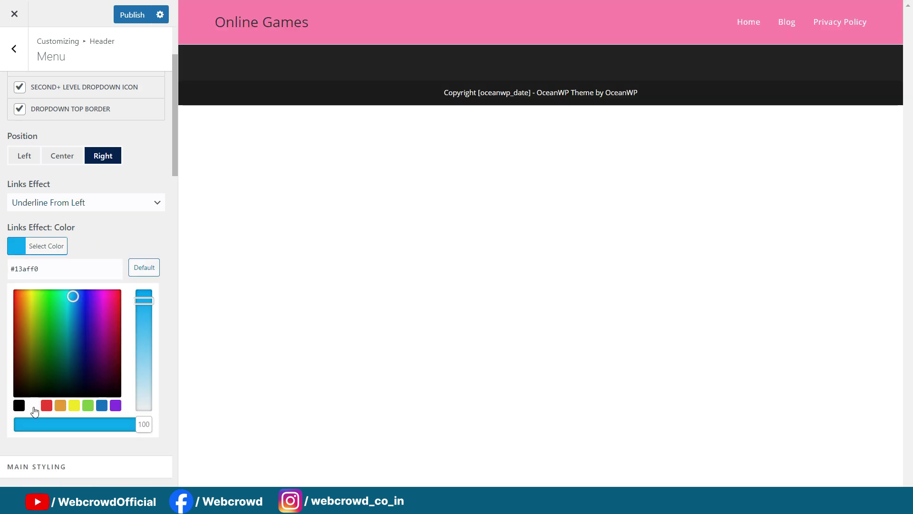
click(100, 236)
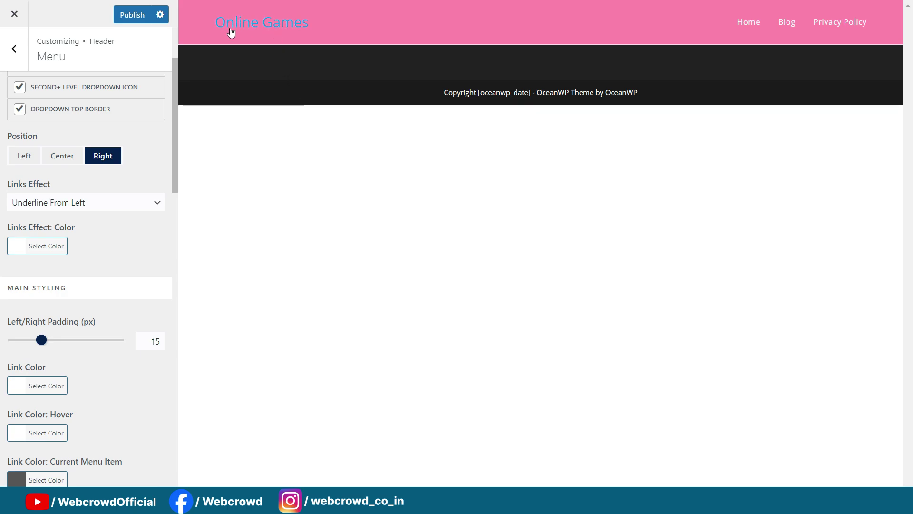
Step: Upload the Logo_1 image and use it as the header logo without cropping
click(16, 55)
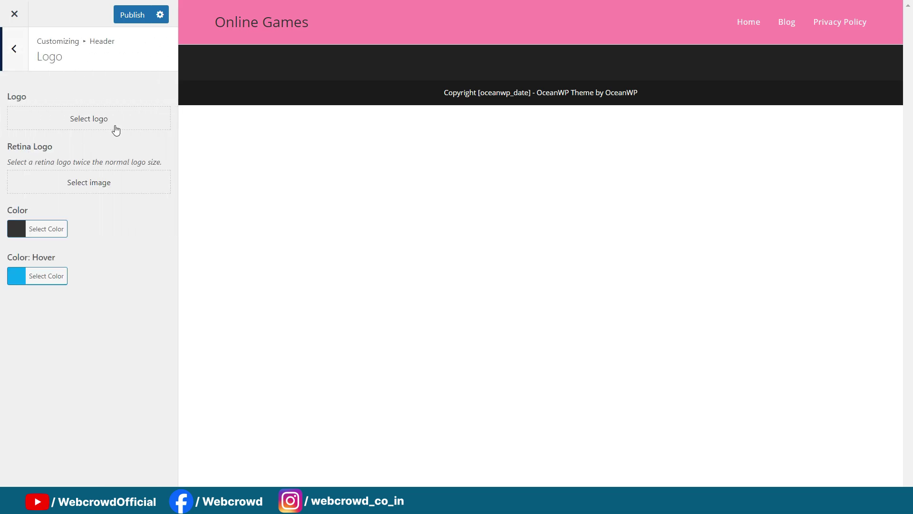
click(89, 125)
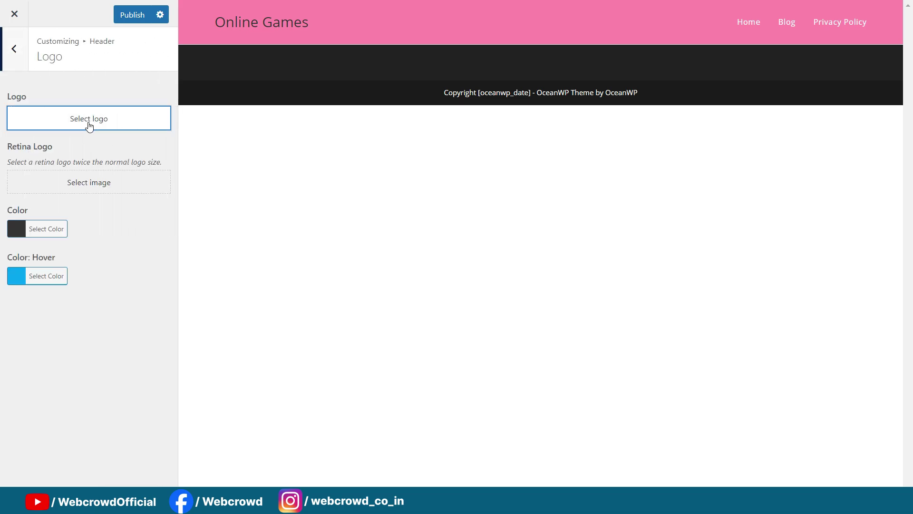
click(455, 250)
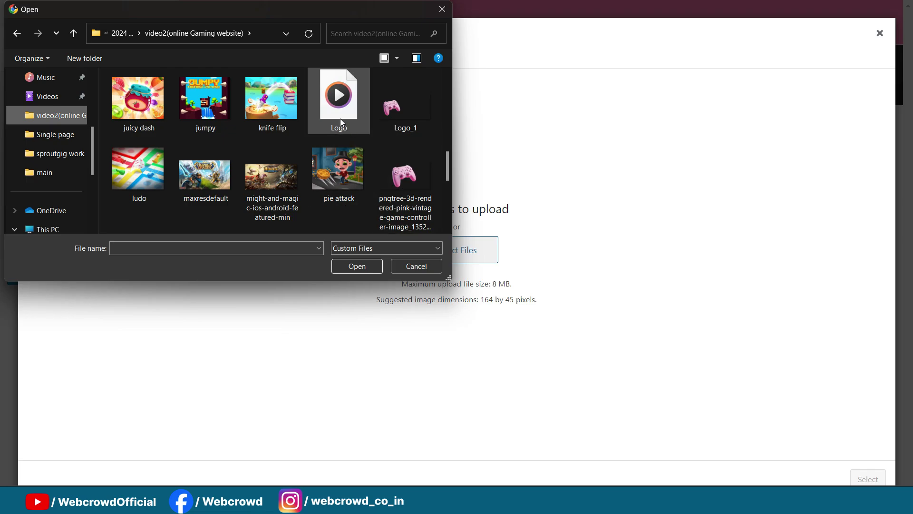
scroll(340, 118, down, 1)
scroll(385, 155, up, 1)
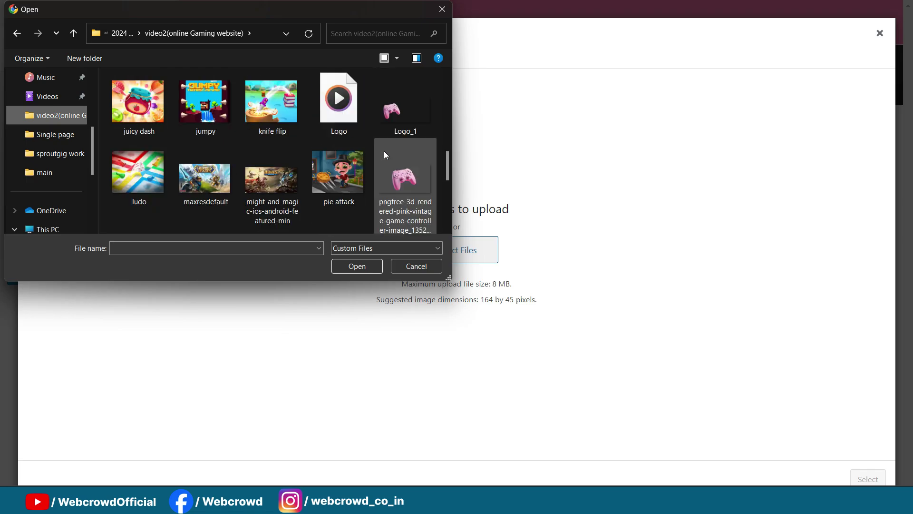
drag(447, 173, 449, 168)
click(389, 160)
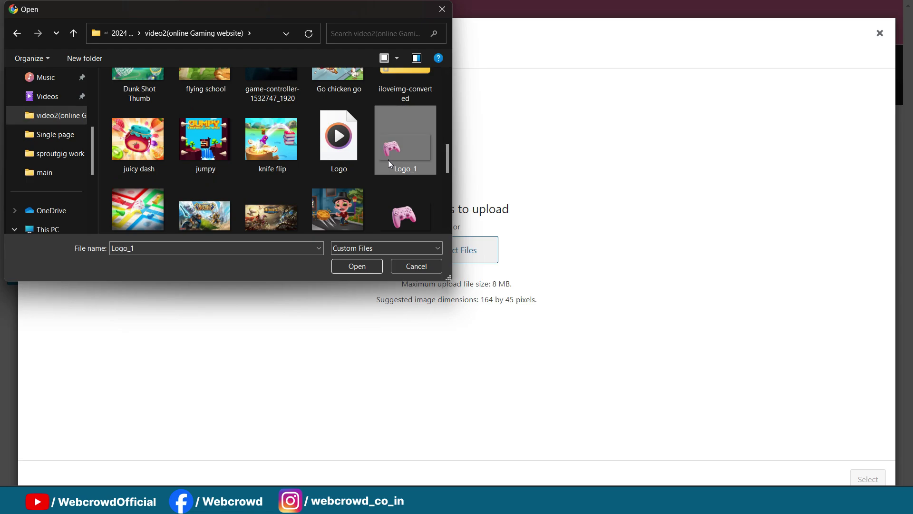
click(347, 267)
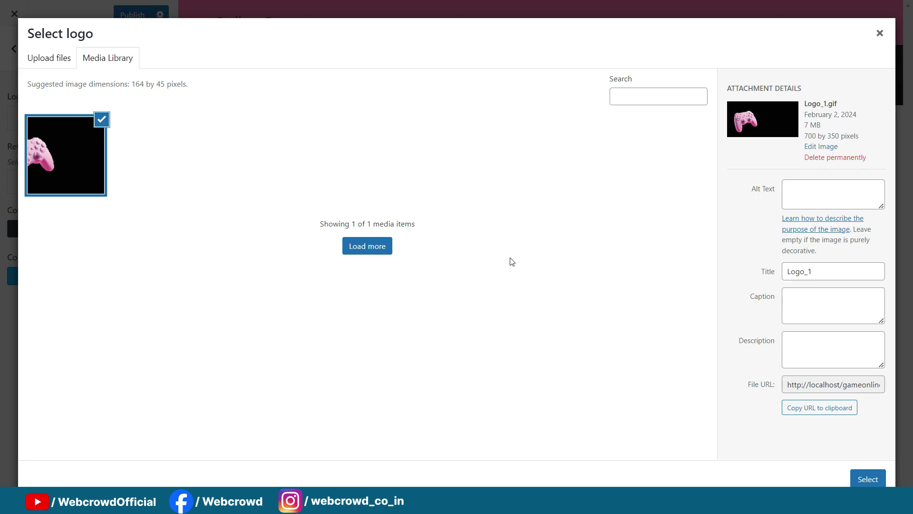
click(867, 480)
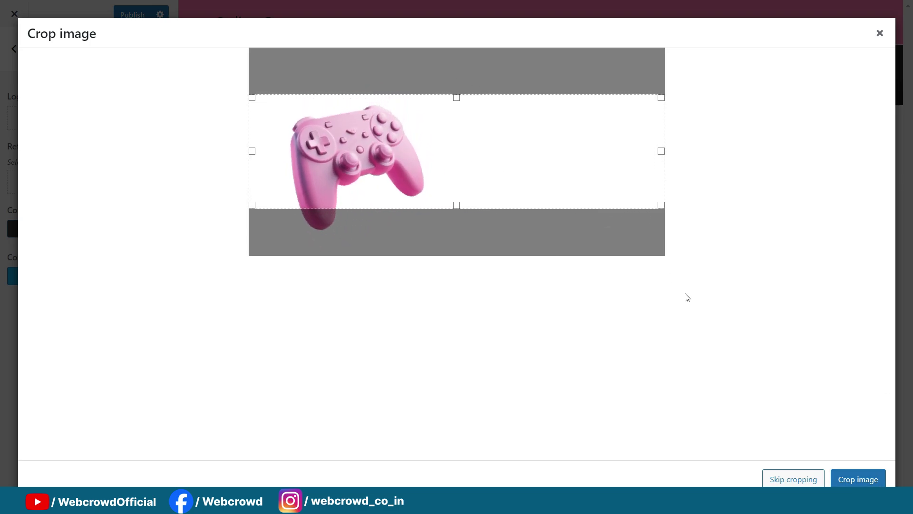
click(784, 480)
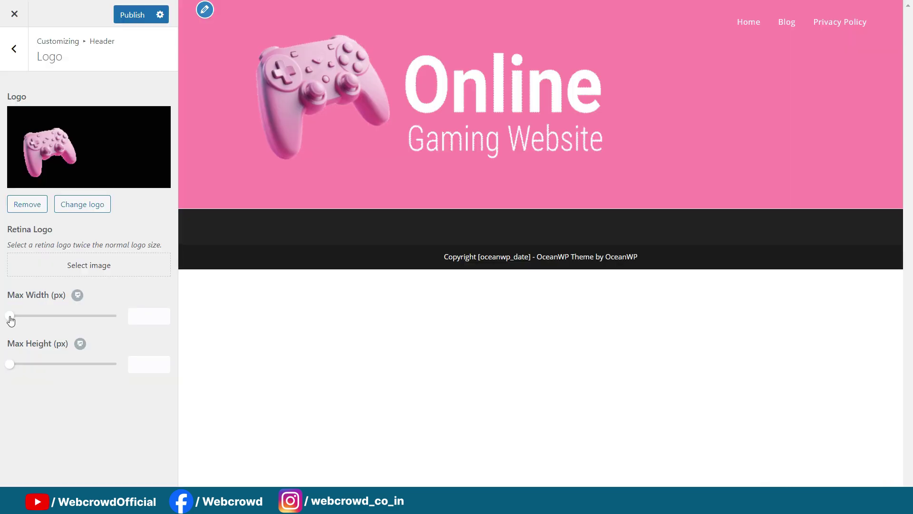
Step: Set the header logo's max width to 190 px, publish the customizer changes and leave the customizer
drag(10, 318, 50, 322)
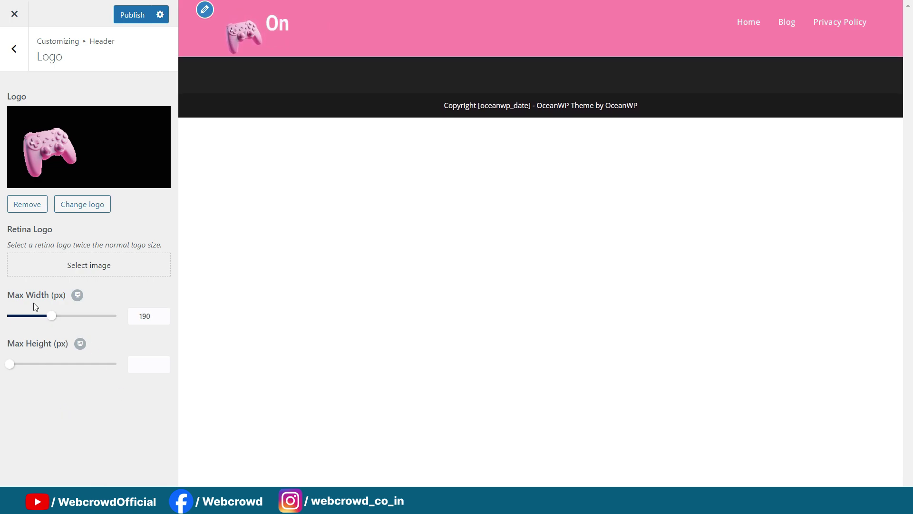
click(14, 48)
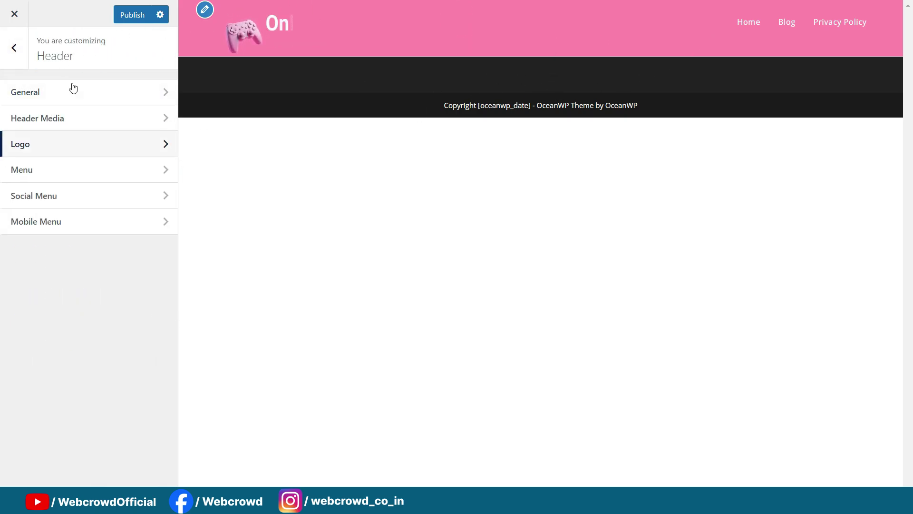
click(14, 48)
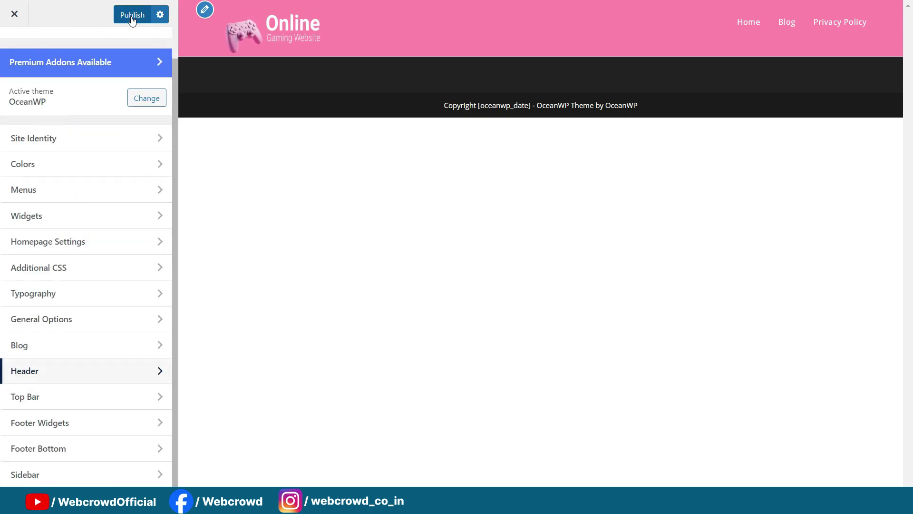
click(132, 15)
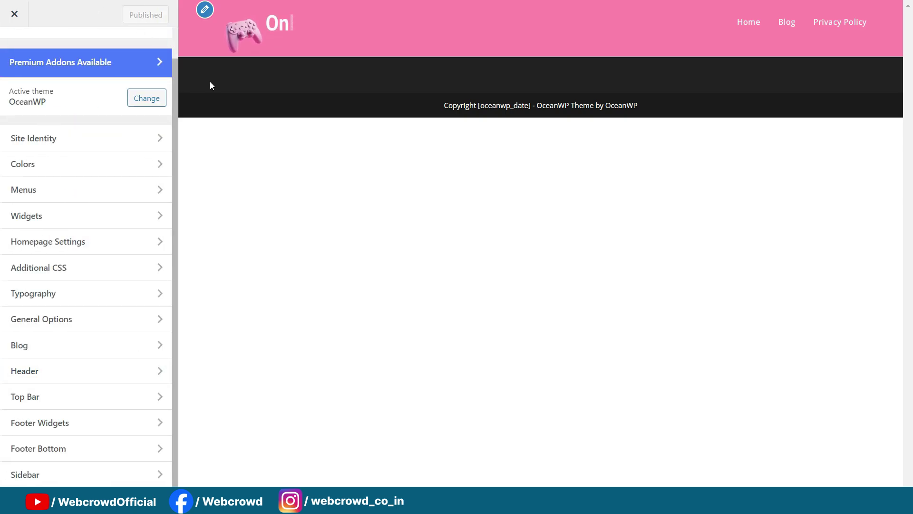
click(15, 15)
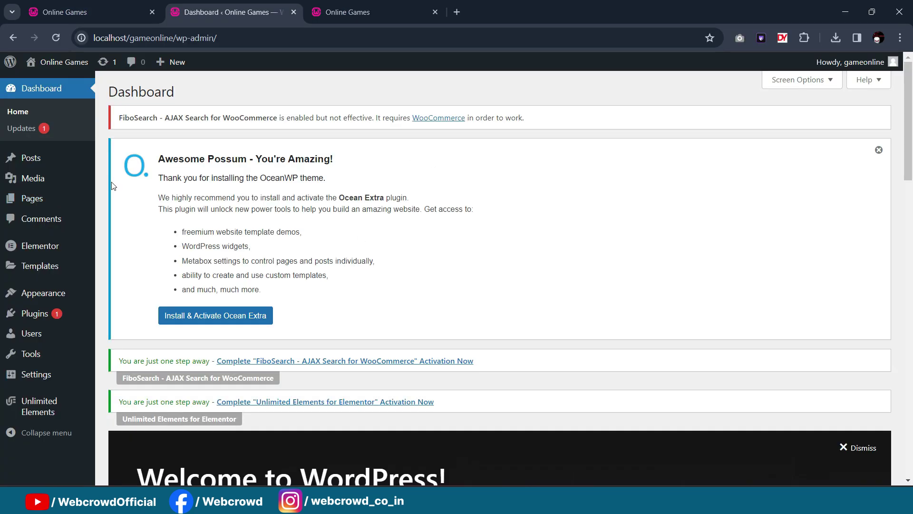
Step: Open the Elementor Header & Footer Builder template list from the WordPress dashboard
key(F11)
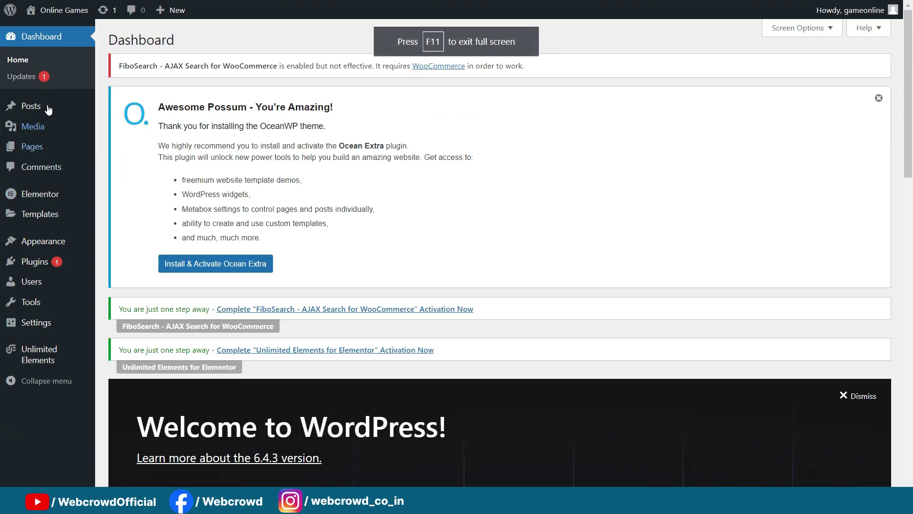
click(37, 244)
mouse_move(46, 217)
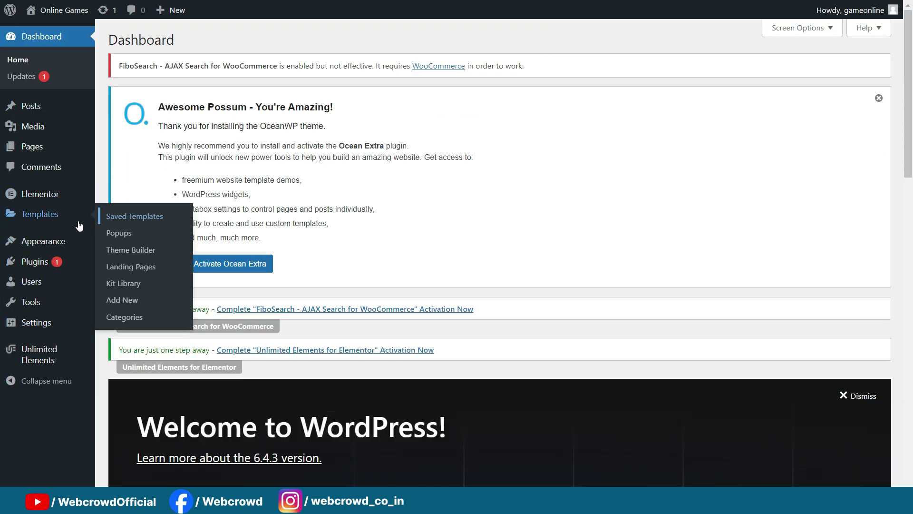
mouse_move(54, 249)
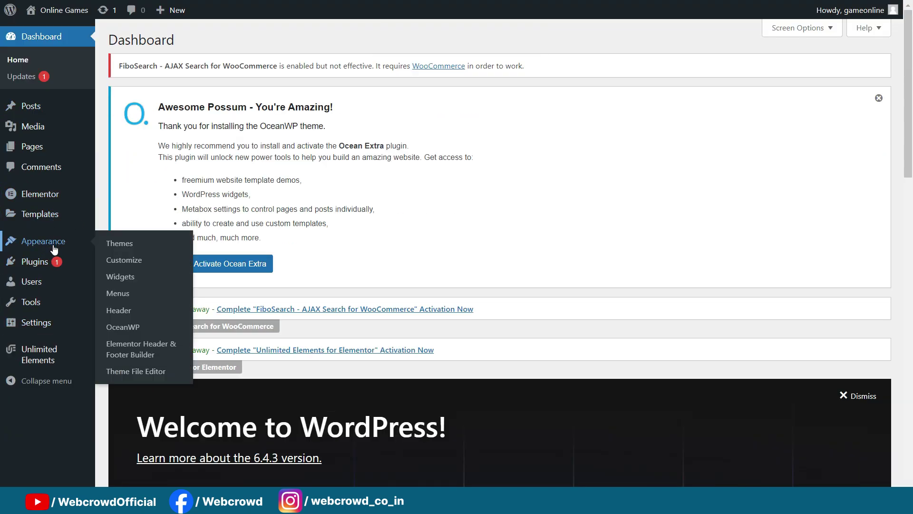
click(147, 353)
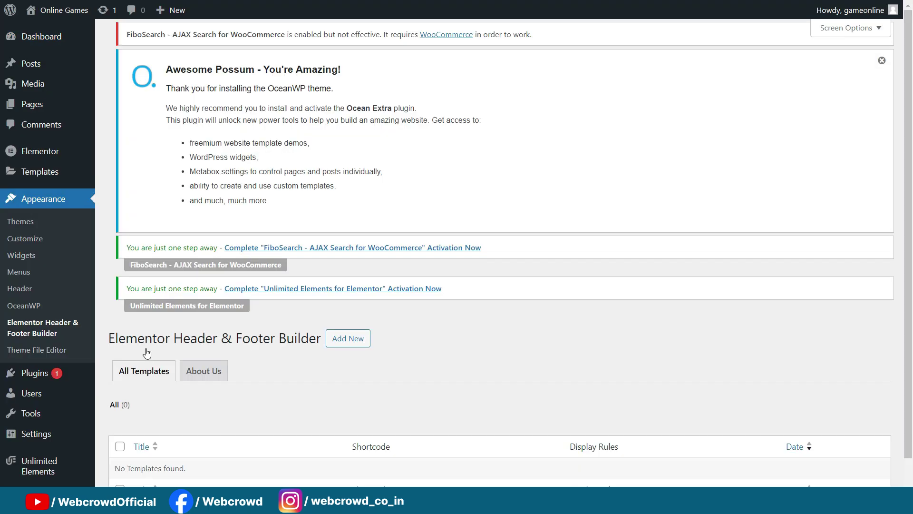
scroll(502, 178, down, 2)
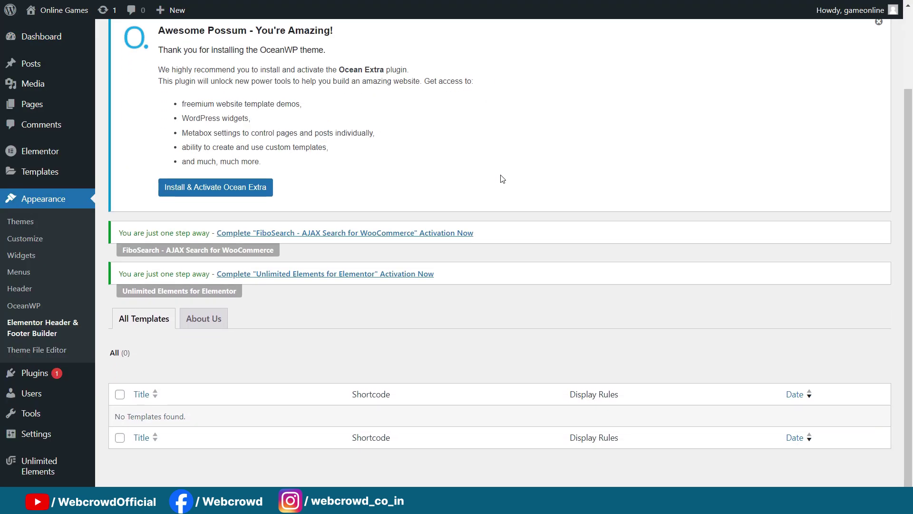
scroll(503, 178, up, 2)
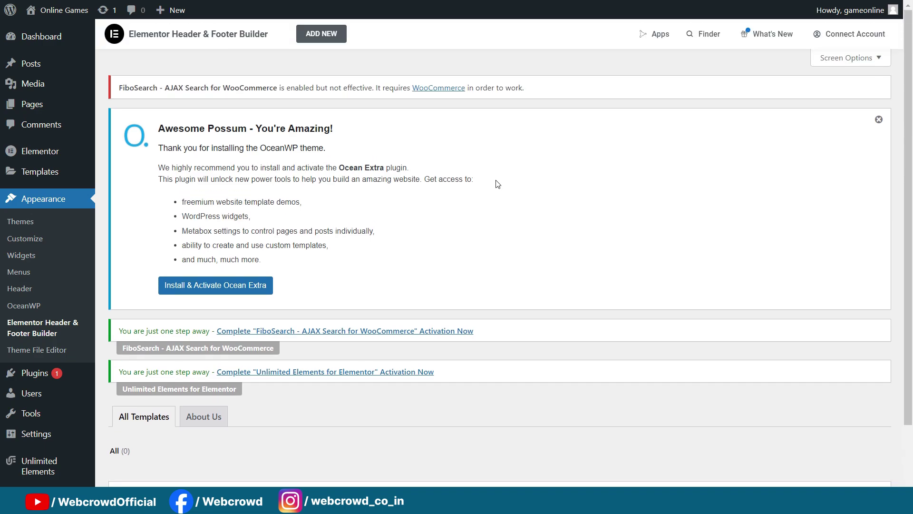
scroll(494, 184, down, 2)
scroll(494, 184, up, 2)
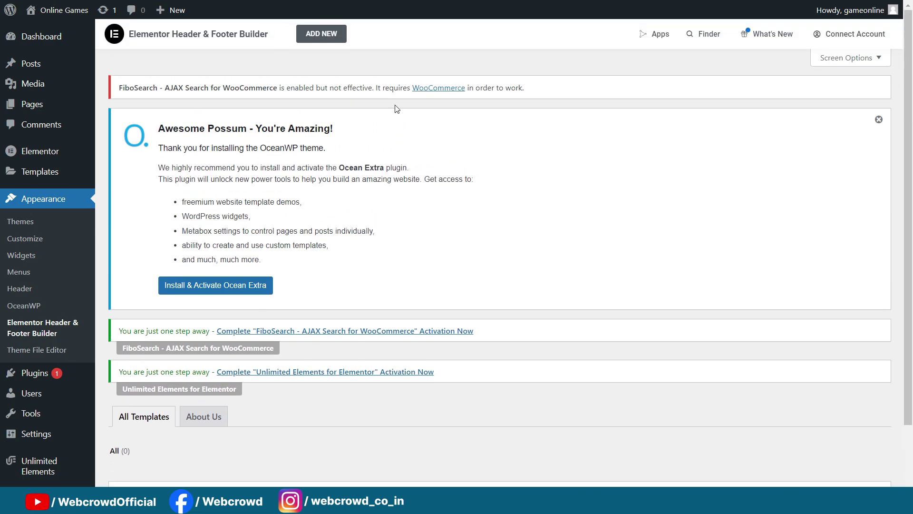
Step: Start a new Elementor Header & Footer Builder template, skipping the introductory questionnaire
click(310, 38)
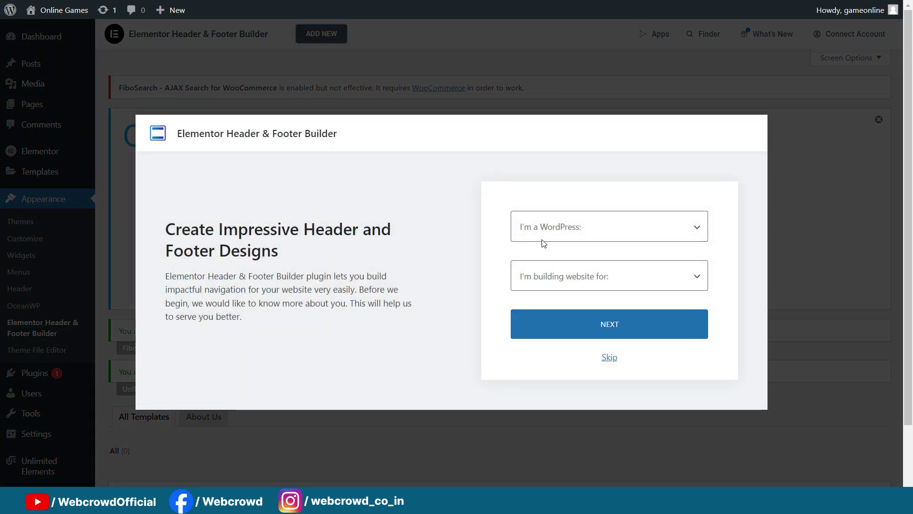
click(573, 289)
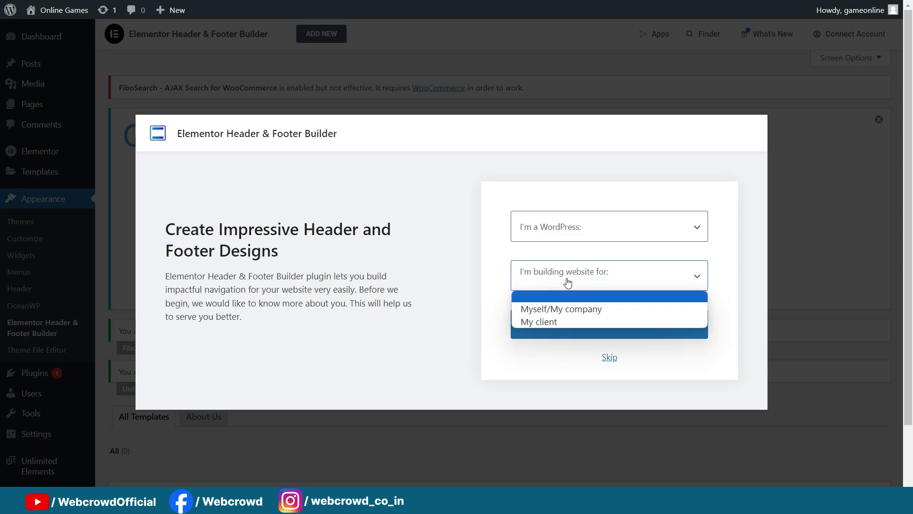
click(557, 307)
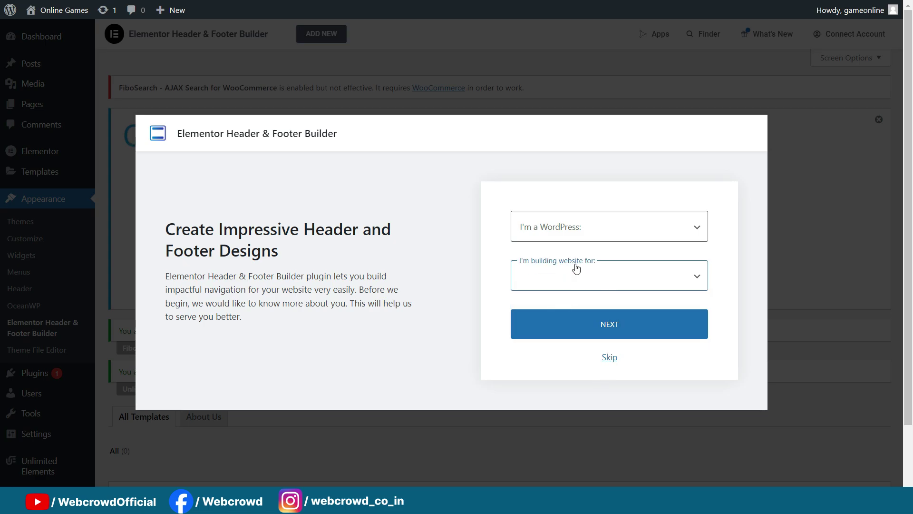
click(604, 363)
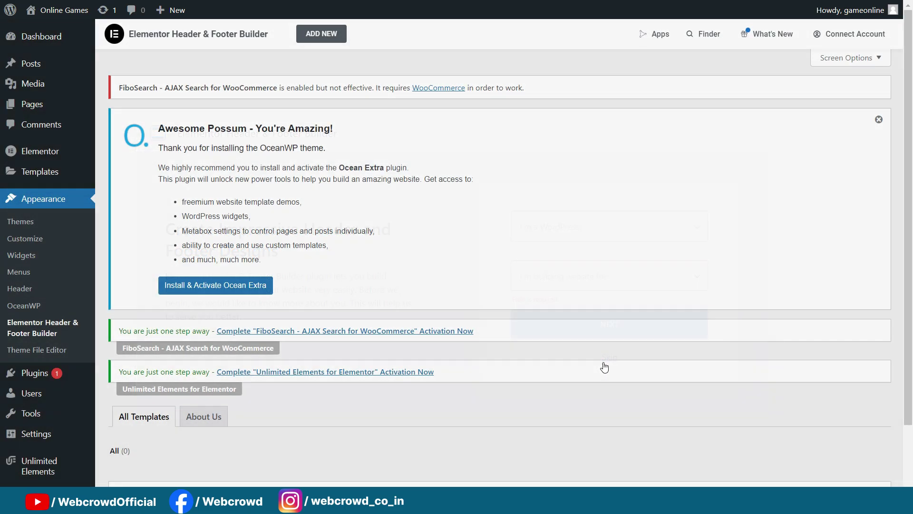
scroll(316, 224, down, 2)
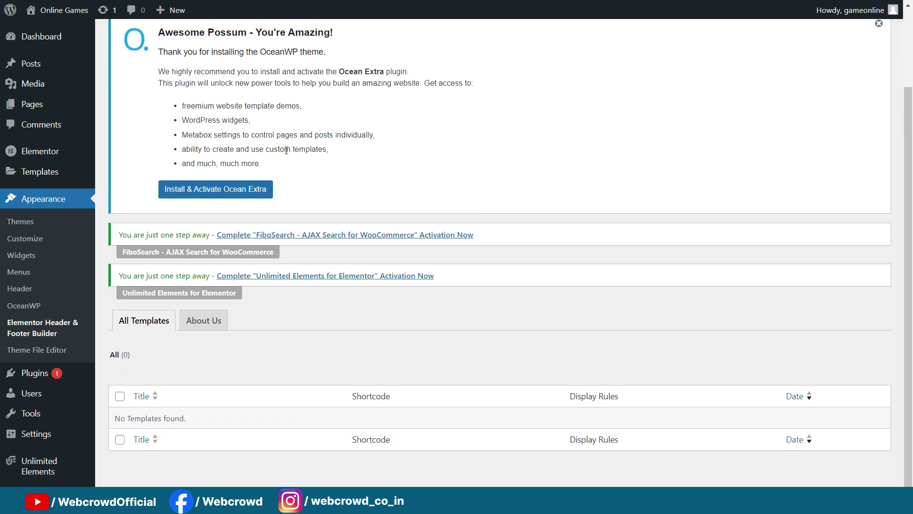
scroll(316, 224, up, 2)
scroll(313, 224, down, 3)
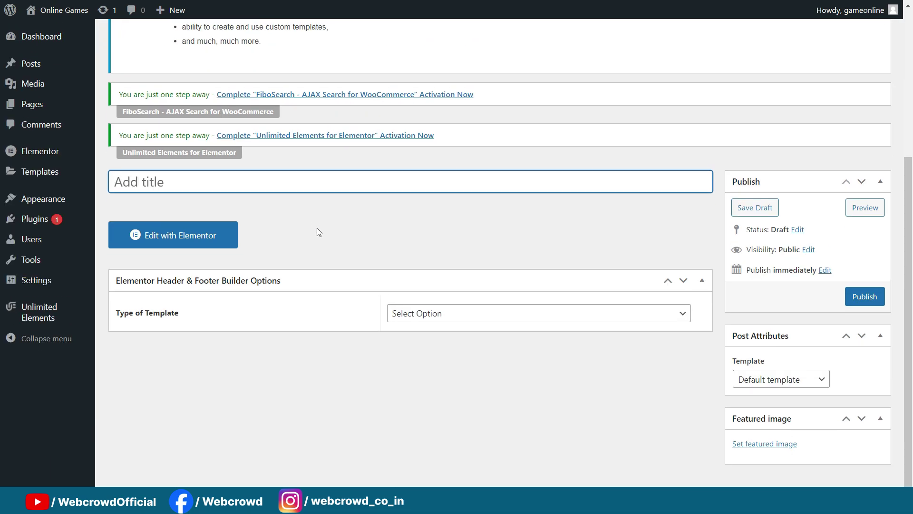
scroll(180, 239, up, 1)
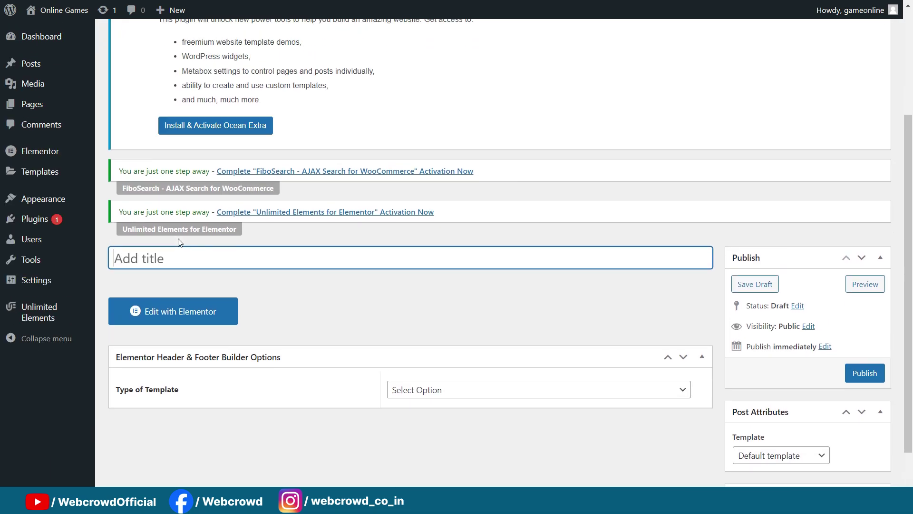
Step: Title the new template Footer, with Footer as its type and Elementor Full Width as its page template
text(r)
scroll(466, 247, down, 2)
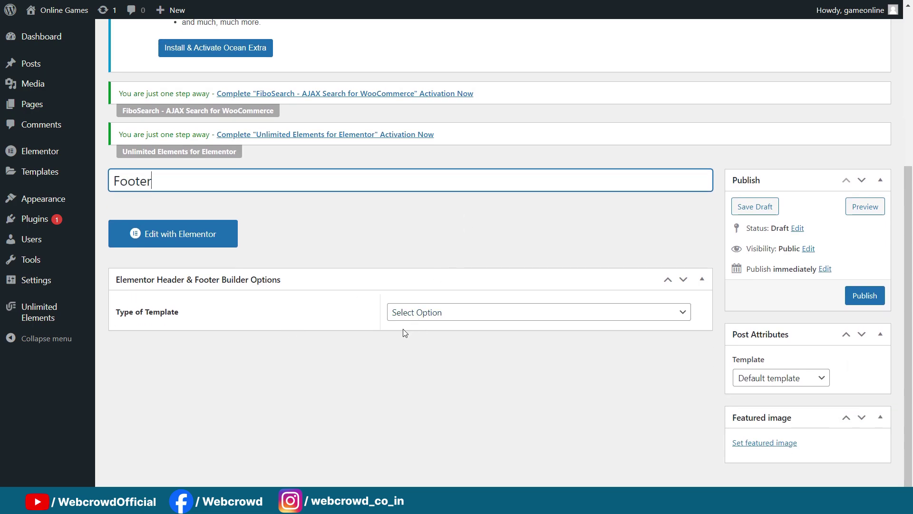
click(449, 321)
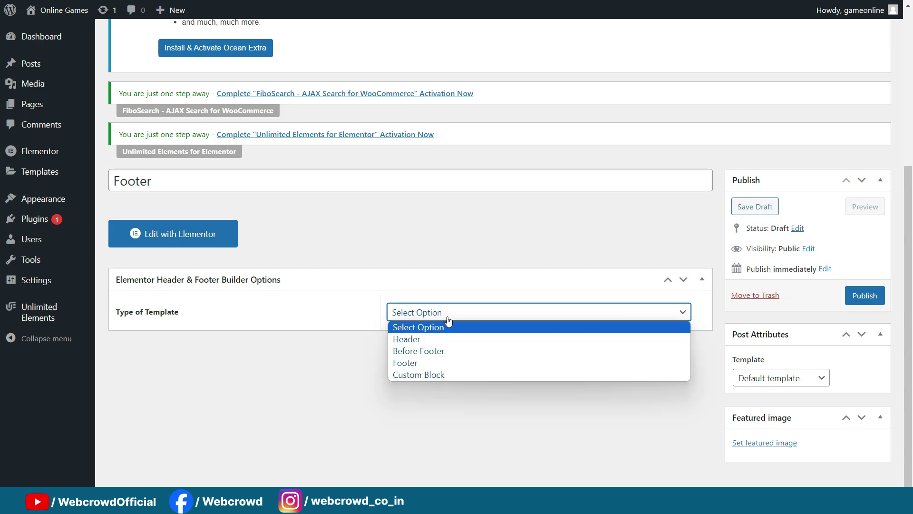
click(433, 363)
scroll(532, 259, down, 1)
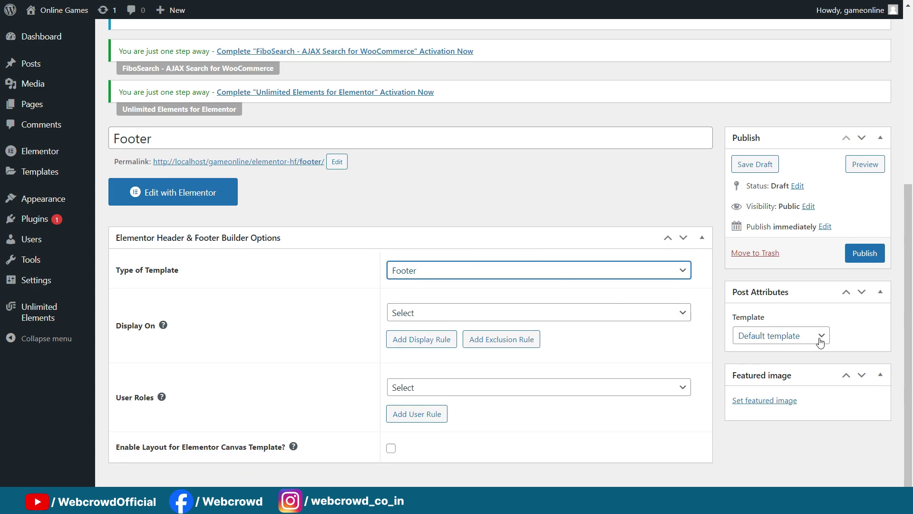
click(774, 340)
click(775, 375)
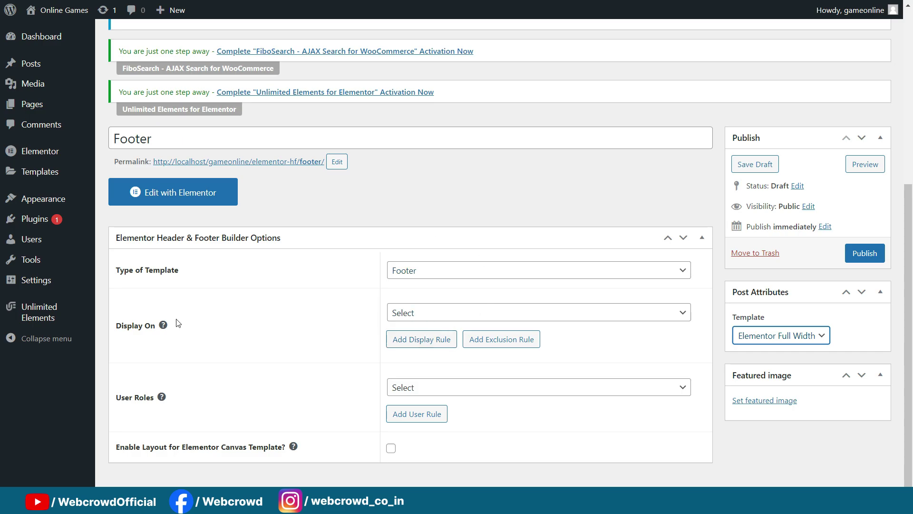
Step: Set the footer template to display on the Entire Website and publish it
click(427, 314)
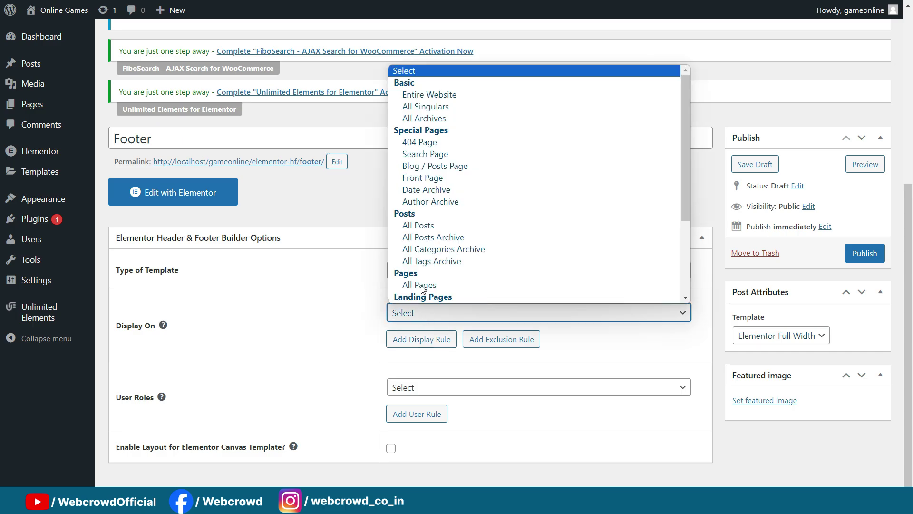
click(430, 95)
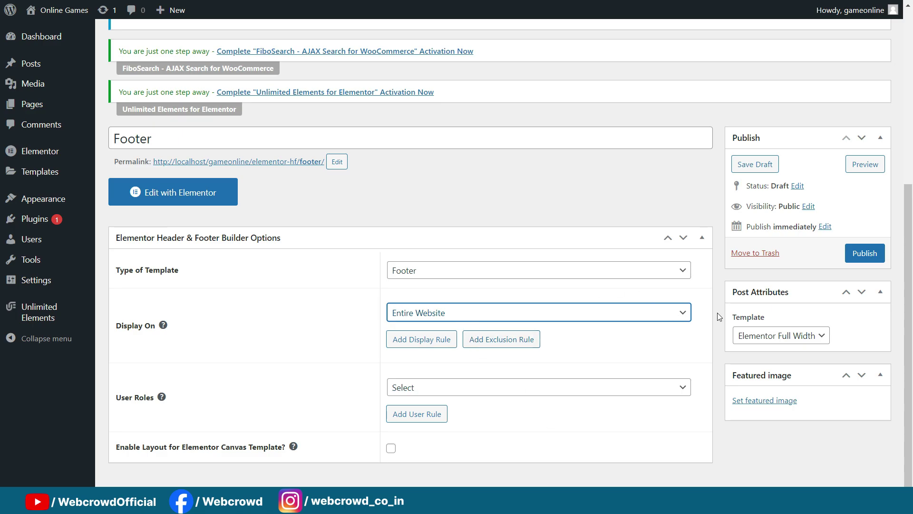
click(864, 253)
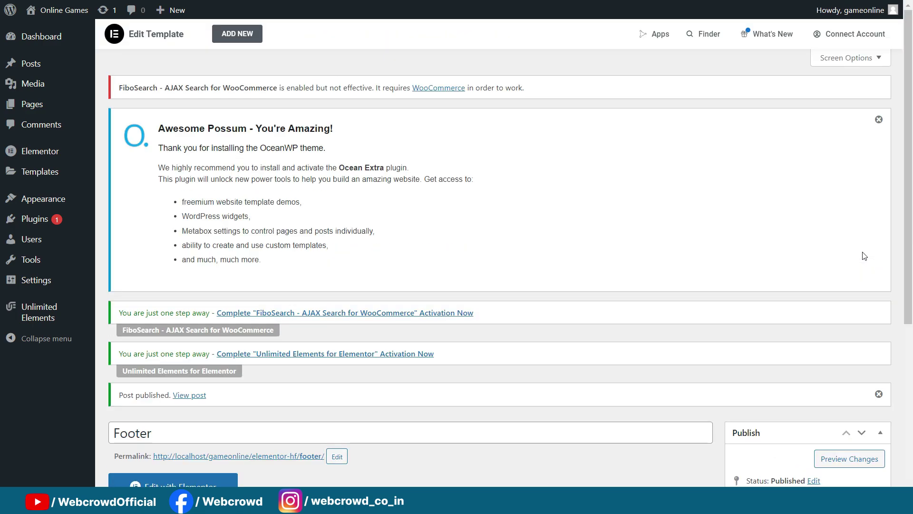
scroll(447, 182, down, 4)
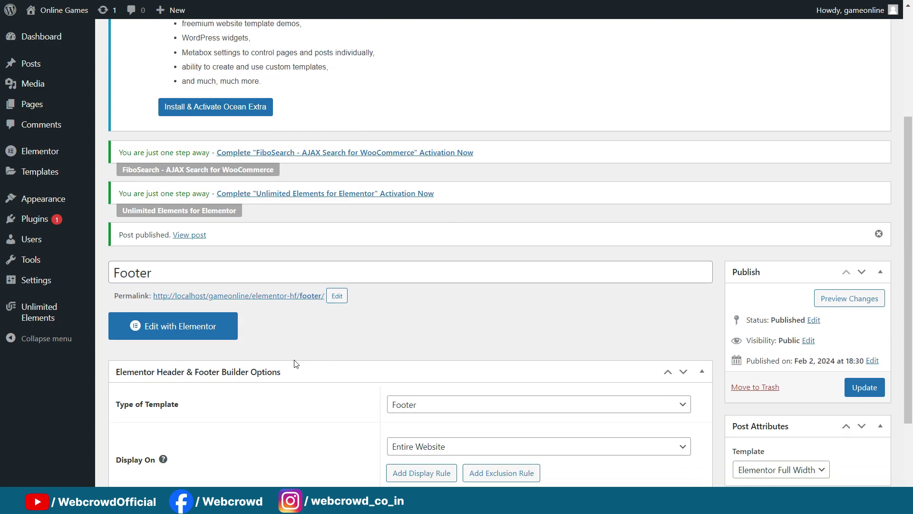
Step: Open the Footer template in the Elementor editor and dismiss the Elementor AI notification
scroll(188, 331, up, 4)
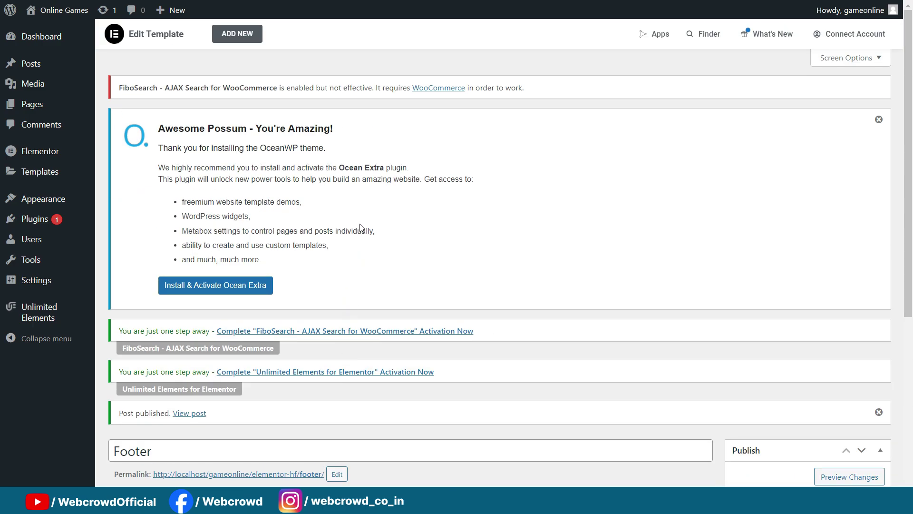
scroll(190, 330, down, 4)
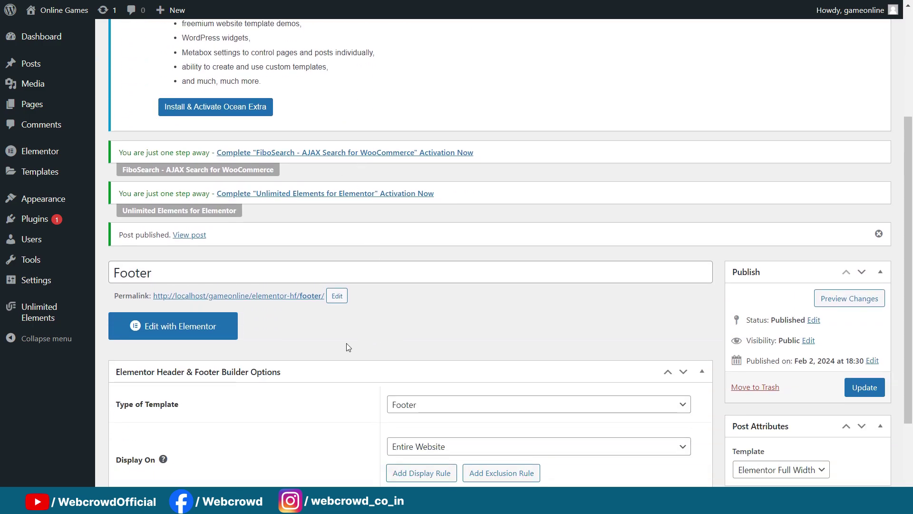
click(185, 329)
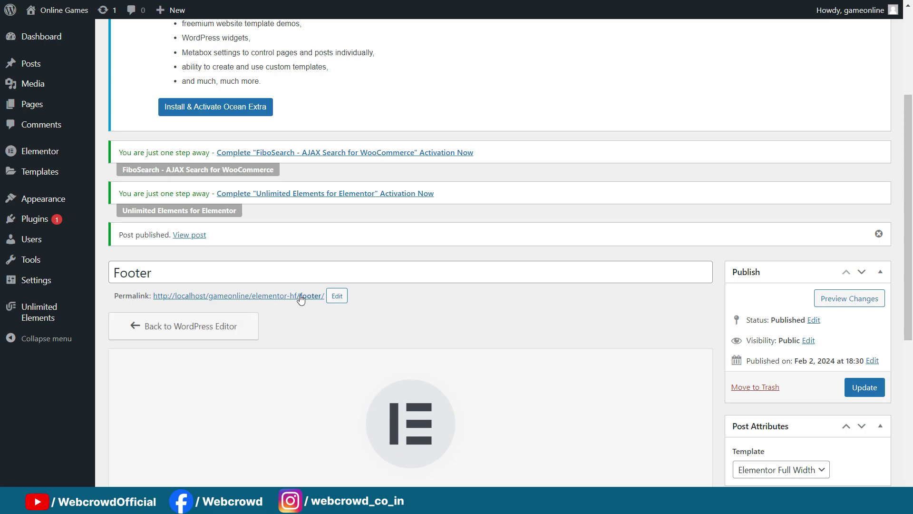
scroll(300, 299, down, 3)
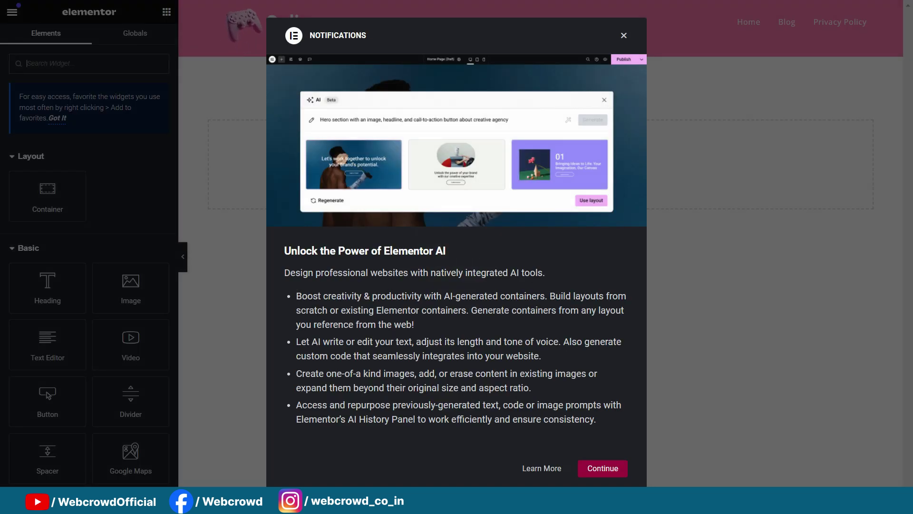
click(624, 37)
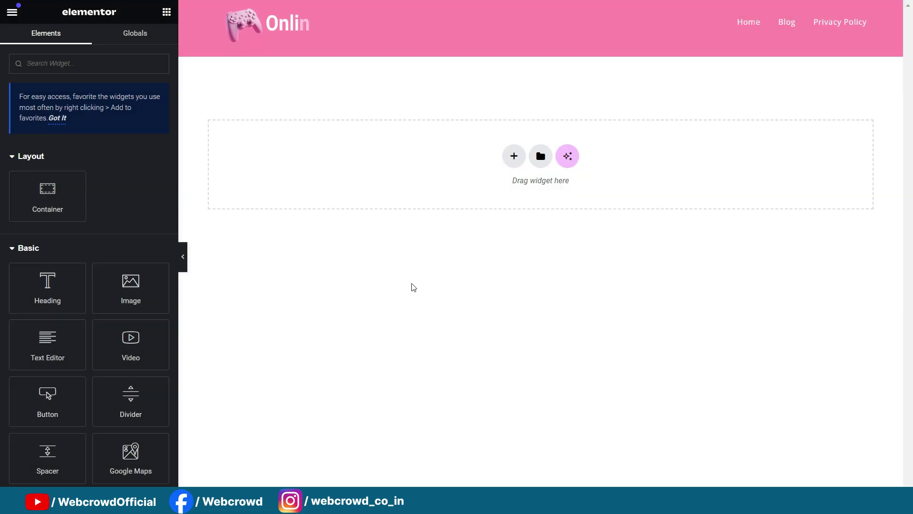
Step: Examine the footer of the reference OnlineGames site, and compare it with the gameonline home page
click(76, 13)
scroll(419, 193, down, 10)
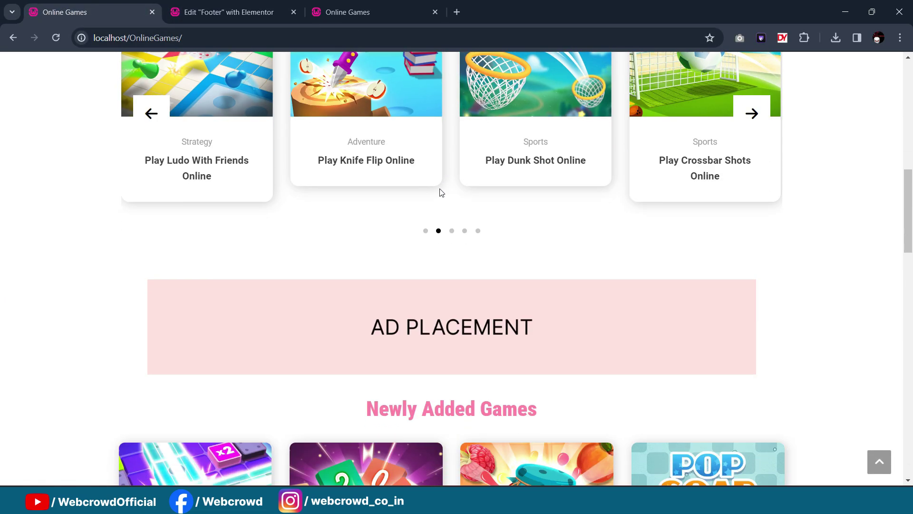
scroll(441, 192, down, 20)
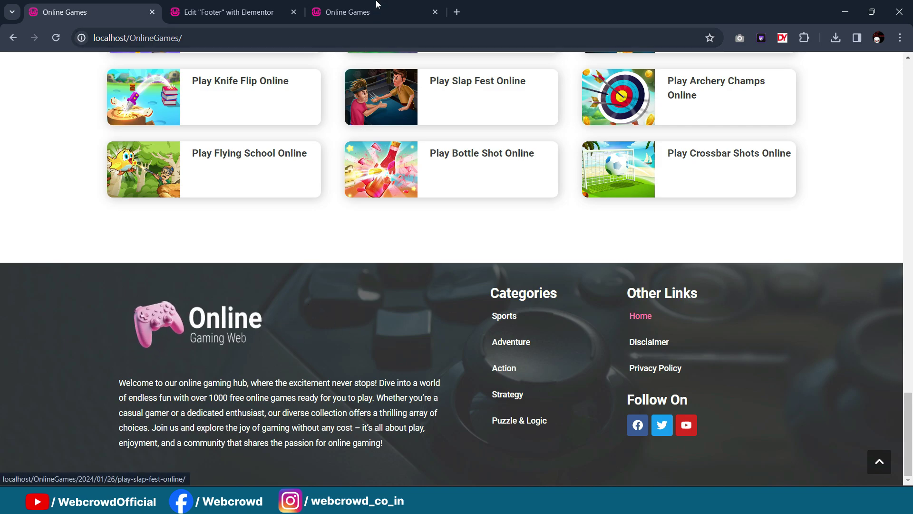
click(379, 17)
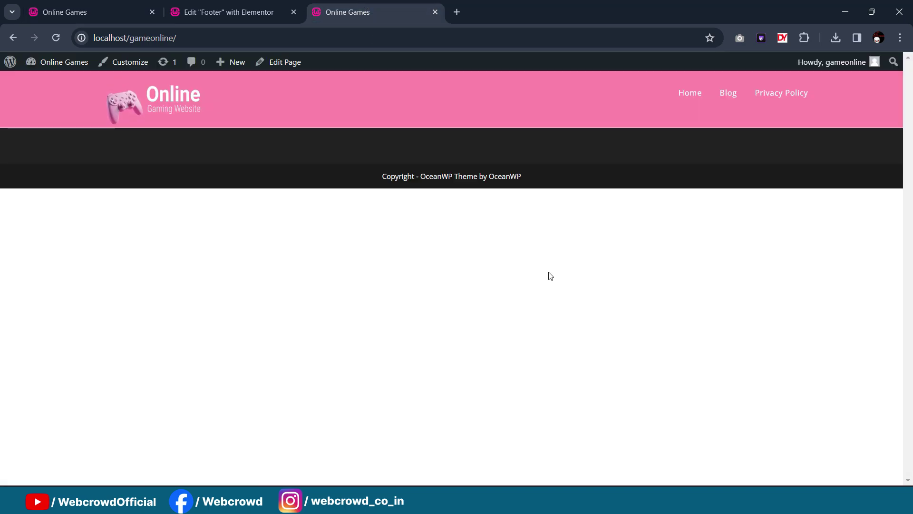
key(F11)
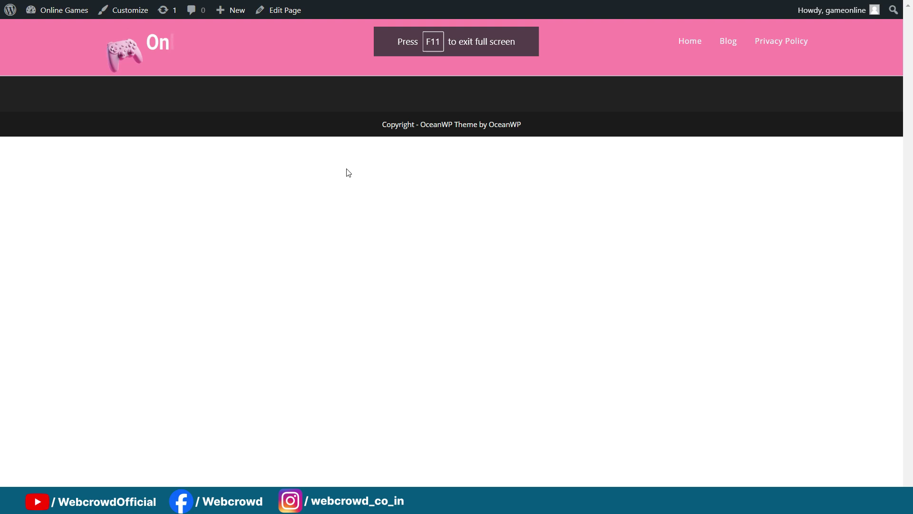
Step: Return to the Footer template editor in full screen and begin adding a new container, showing its structure choices
key(F11)
click(265, 10)
key(F11)
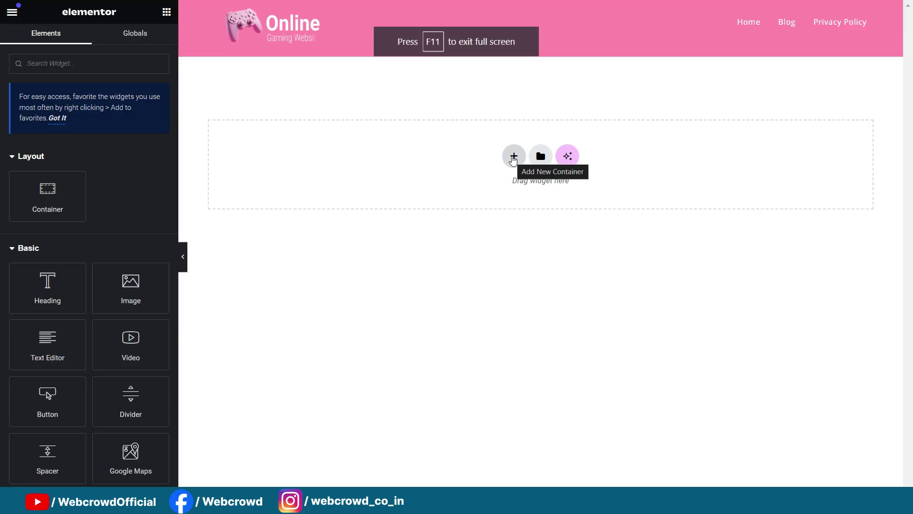
click(513, 157)
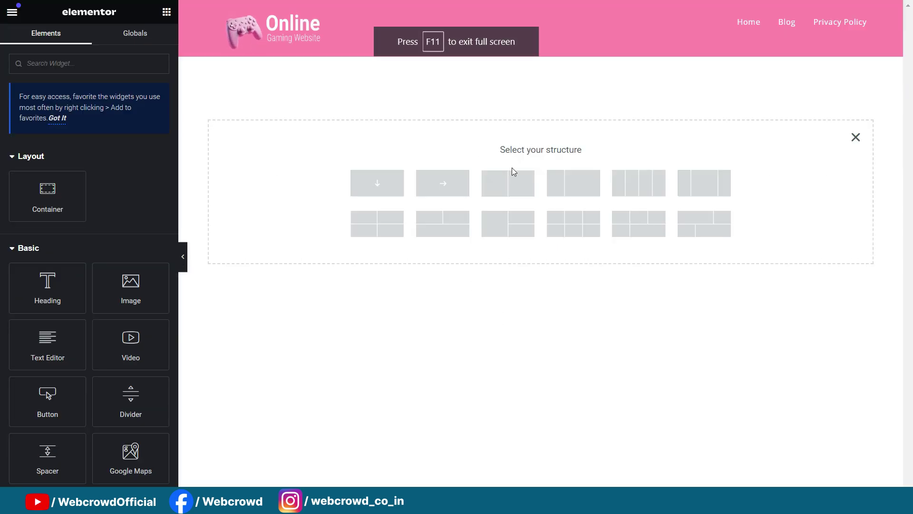
Step: Add a single-column container with another container nested inside it, and set the outer container's direction to Row - horizontal
click(376, 187)
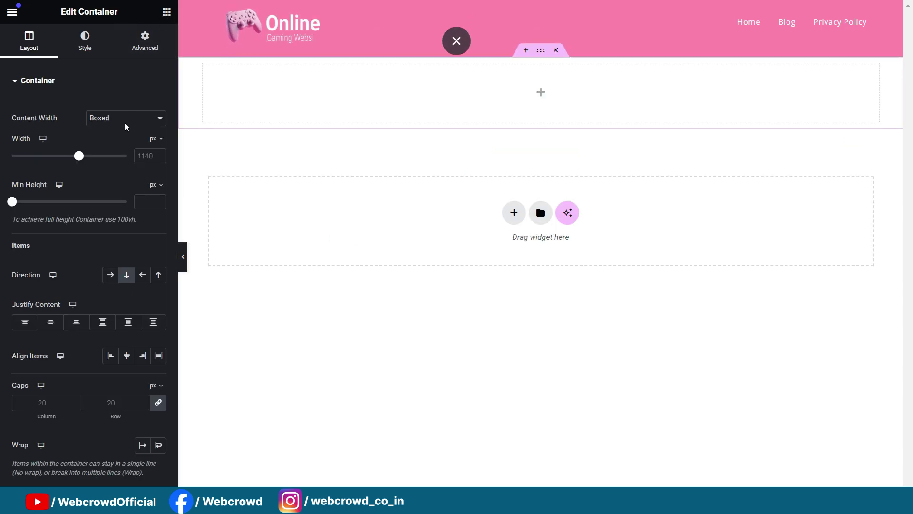
click(166, 12)
drag(28, 198, 396, 104)
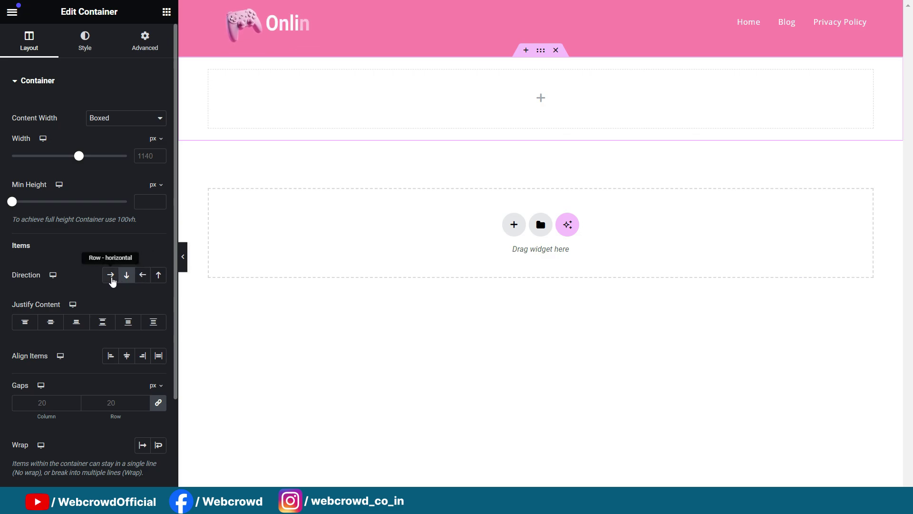
click(112, 280)
click(167, 13)
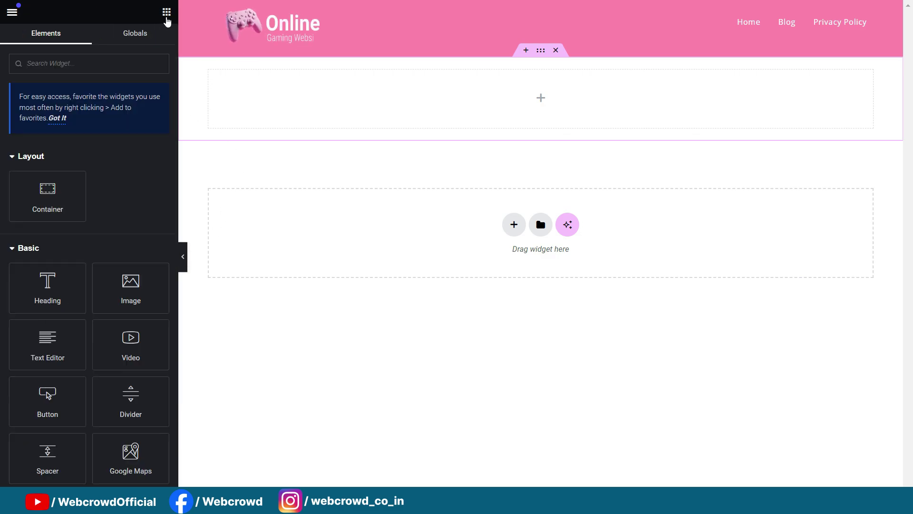
drag(46, 196, 373, 109)
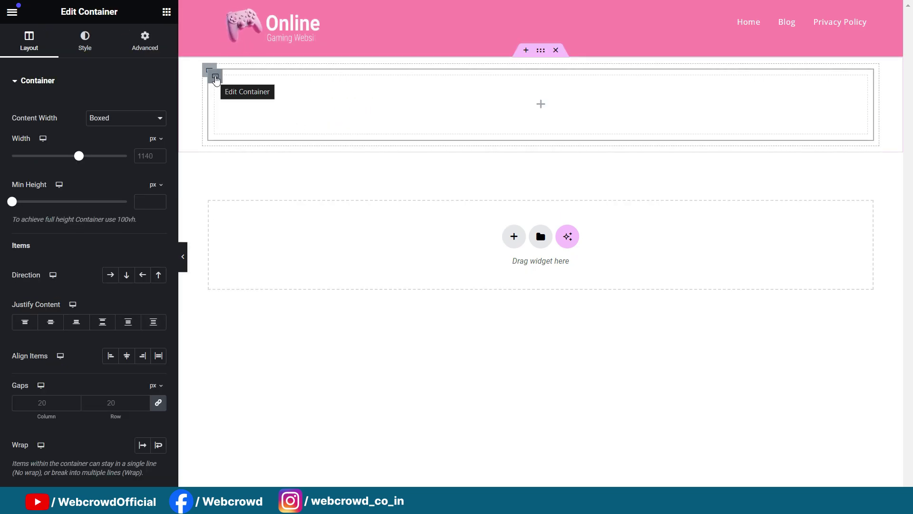
right_click(215, 79)
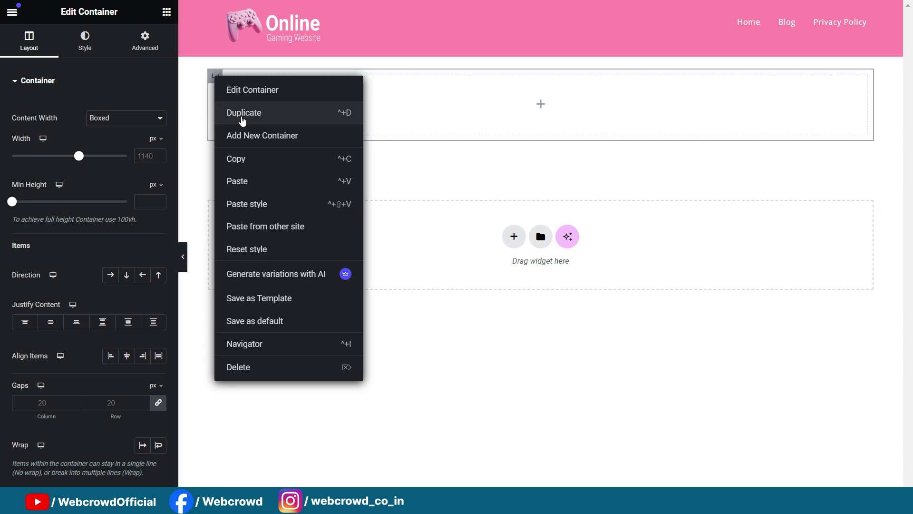
click(240, 116)
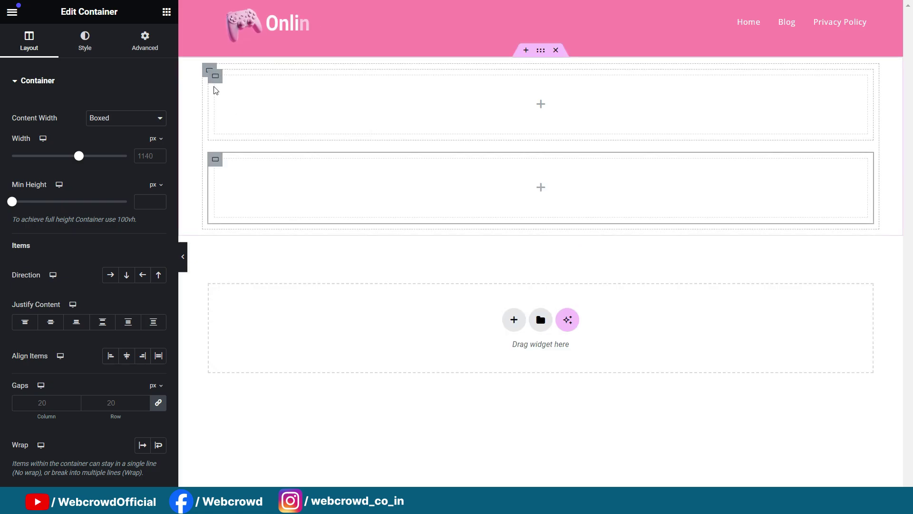
key(Delete)
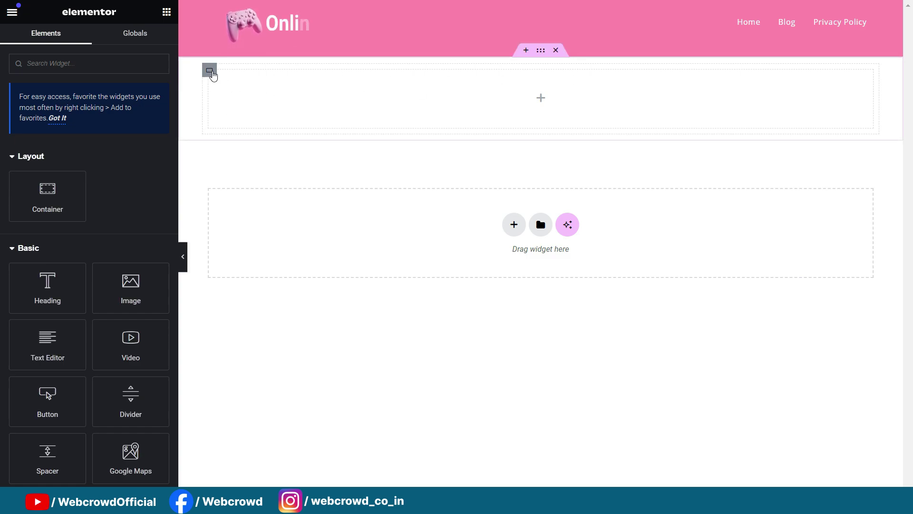
click(329, 123)
Step: Duplicate the nested container twice to make three columns side by side in the outer container
right_click(209, 70)
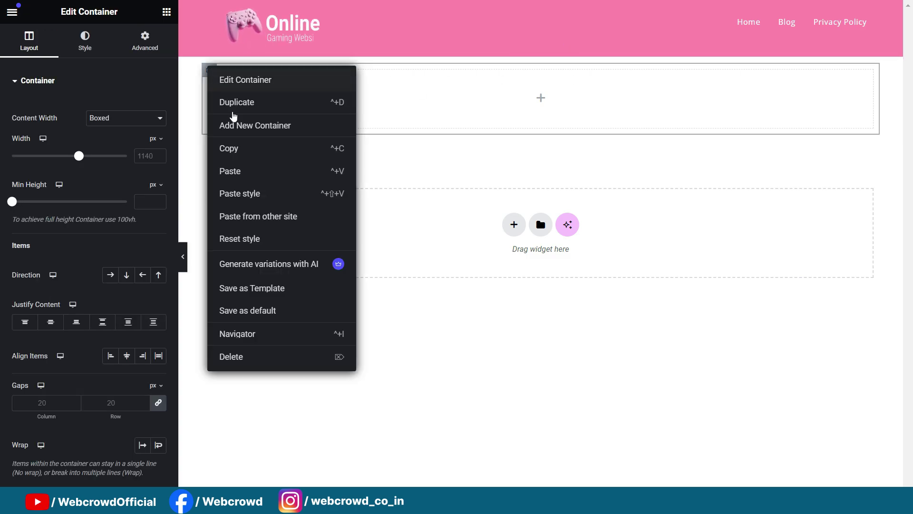
click(536, 61)
click(541, 52)
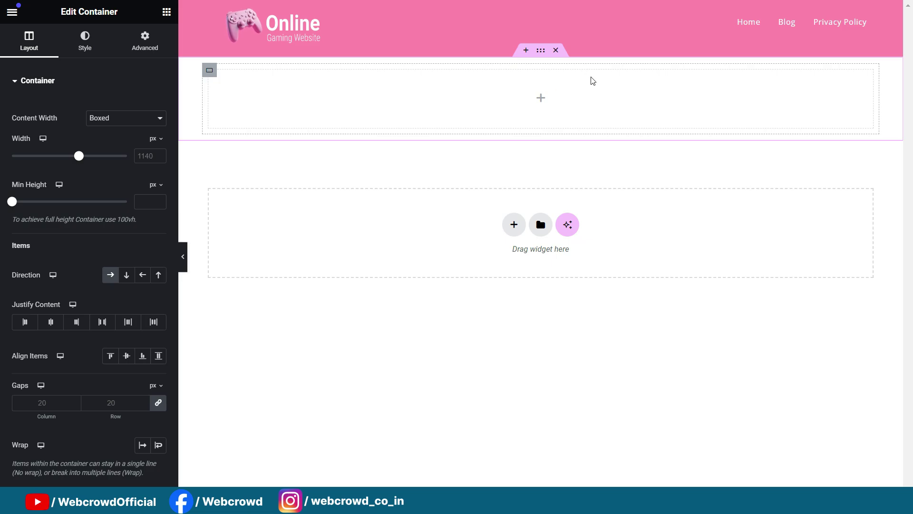
right_click(208, 75)
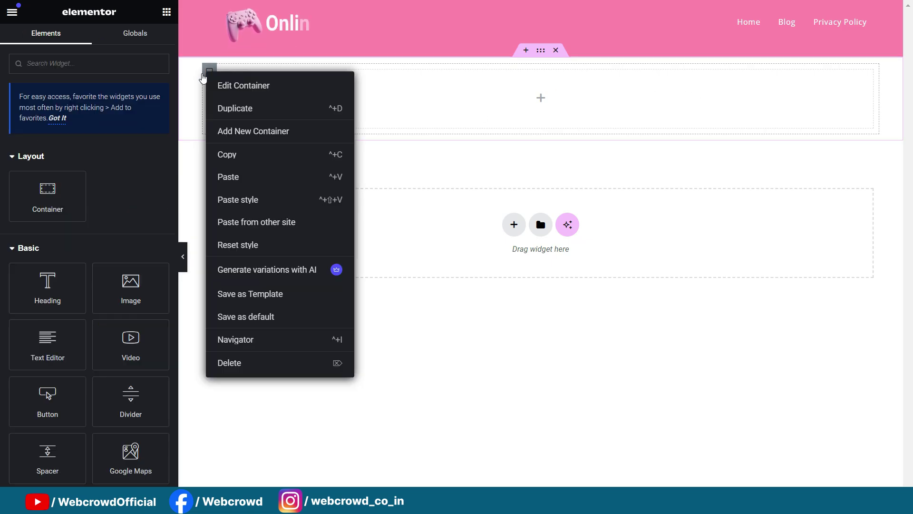
click(215, 112)
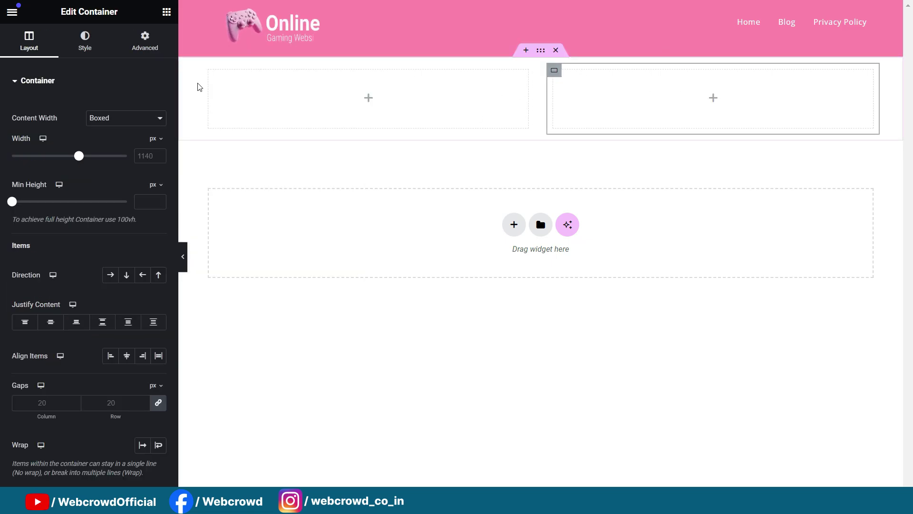
right_click(209, 72)
click(238, 112)
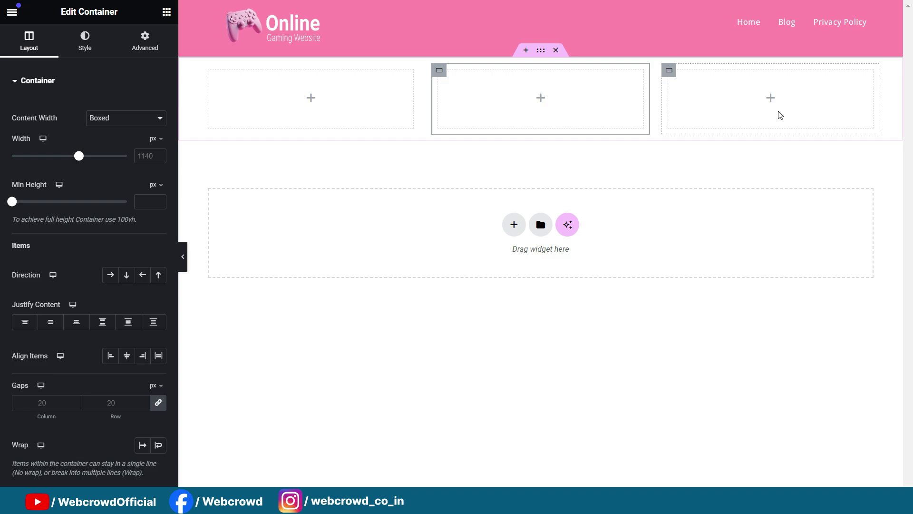
Step: Widen the first of the three columns to 41.75% of the outer container
click(209, 71)
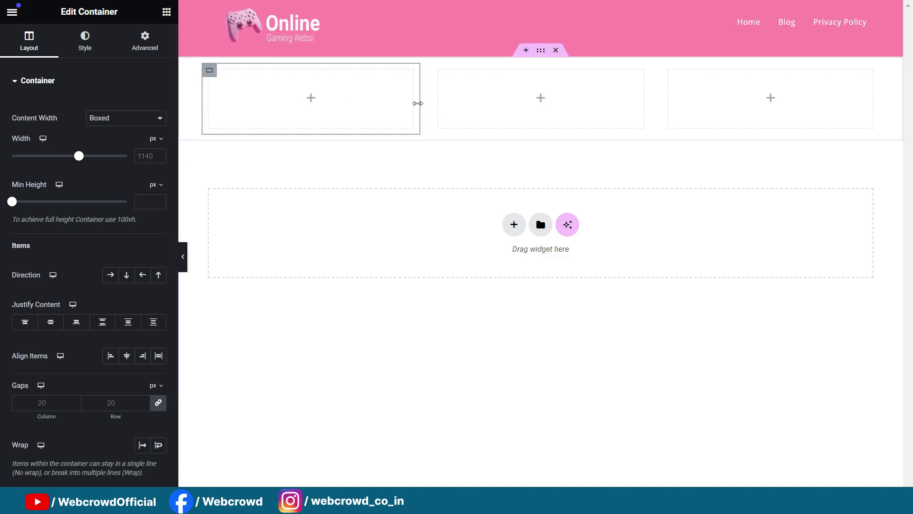
drag(418, 103, 528, 106)
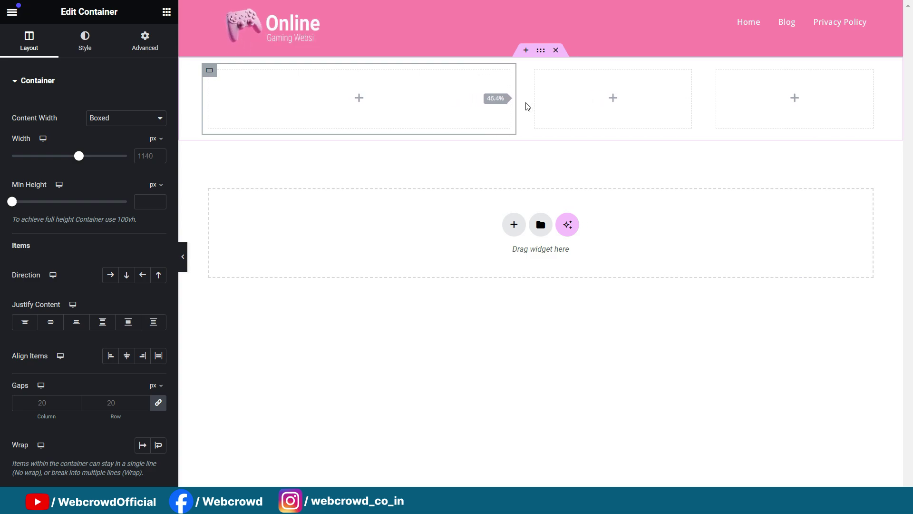
drag(528, 107, 509, 110)
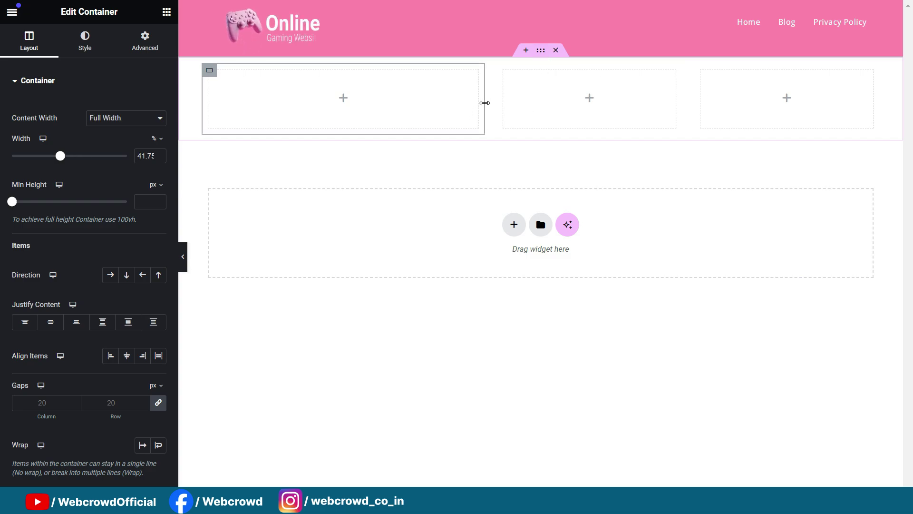
Step: Unlink the outer container's padding values and set its top and bottom padding to 40 px
click(540, 51)
click(138, 42)
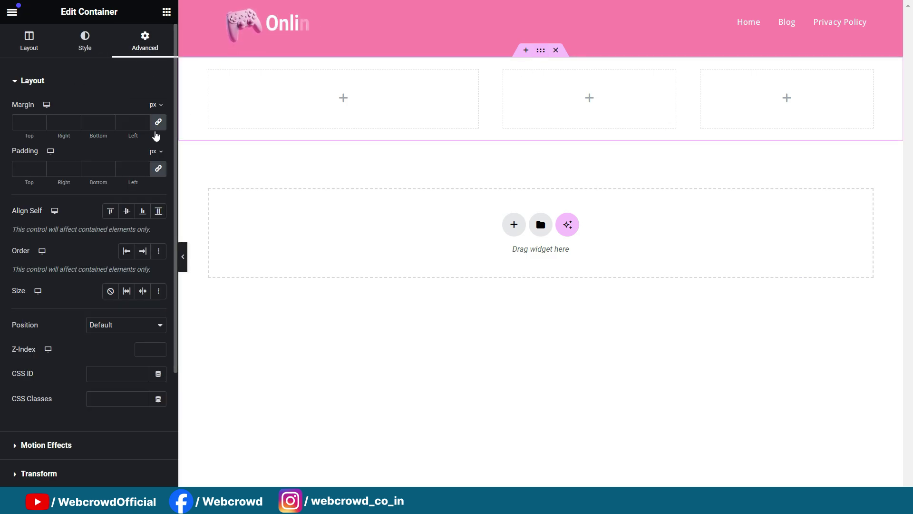
click(158, 170)
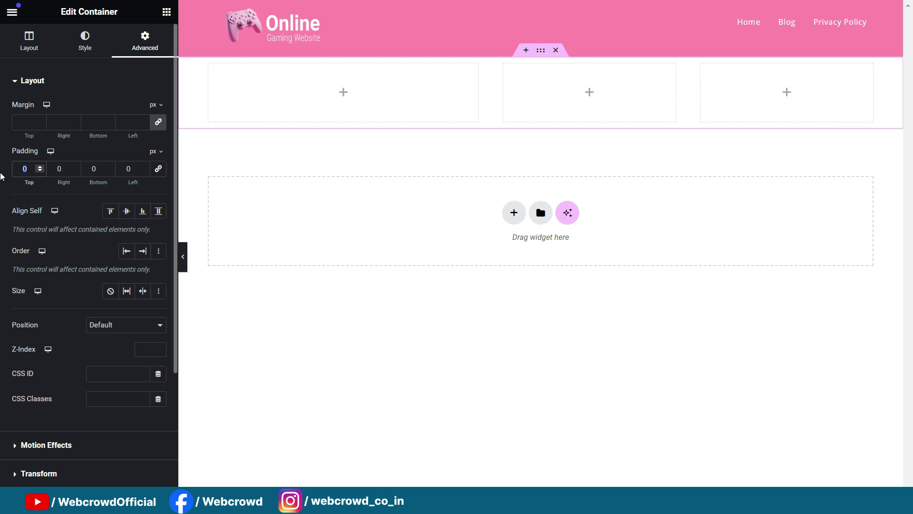
text(40)
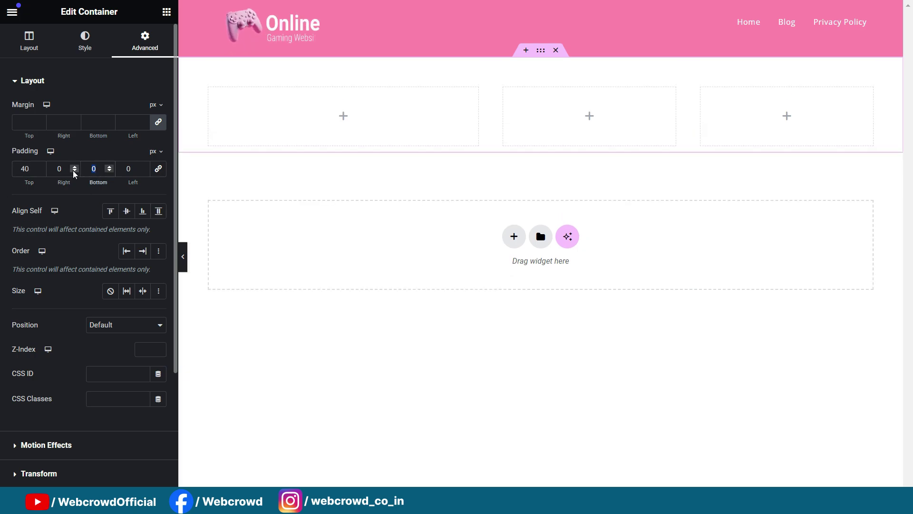
text(40)
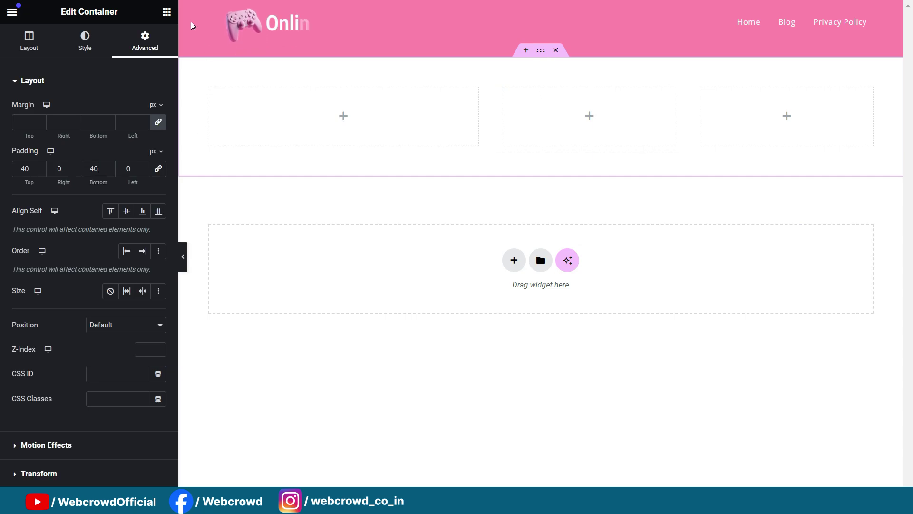
Step: Find the HFB Site Logo widget by searching for "site" and place it in the wide first column
click(166, 13)
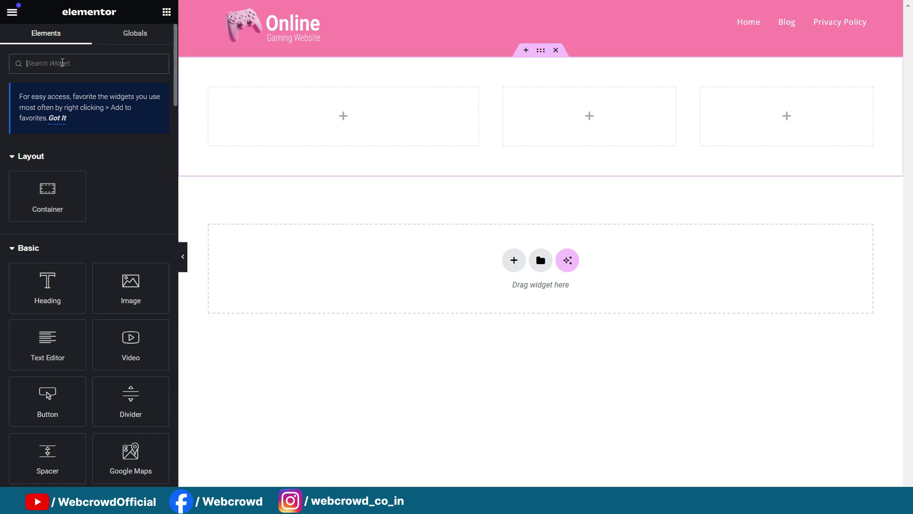
click(62, 63)
text(site)
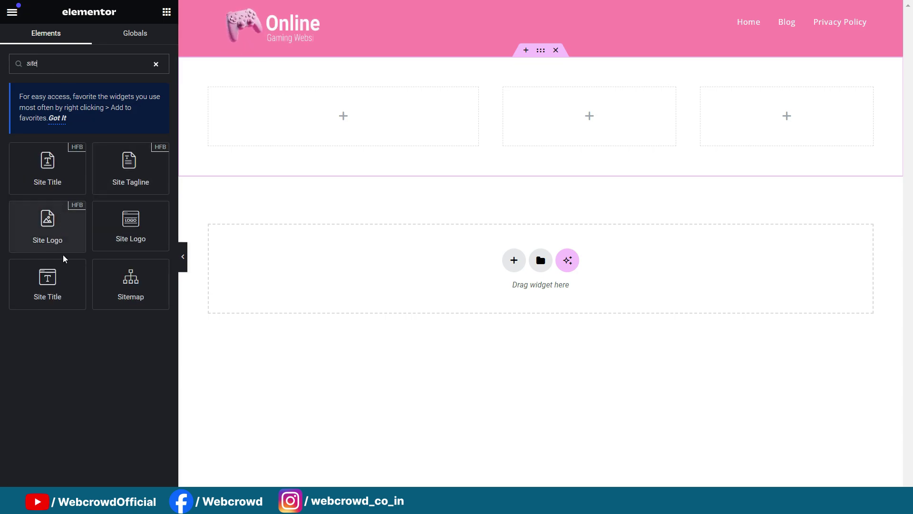
drag(43, 242, 341, 127)
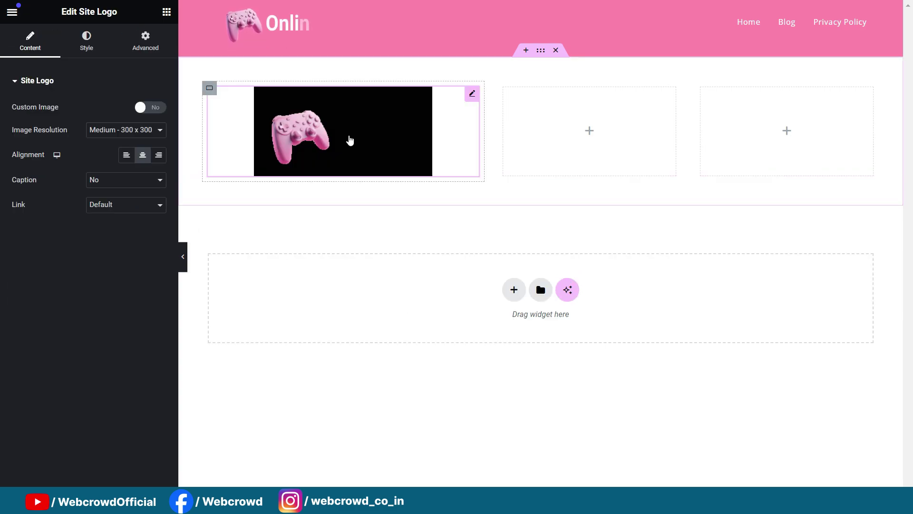
Step: Set the site logo's image resolution to Full and make the logo widget narrower within the first column
click(112, 136)
click(108, 224)
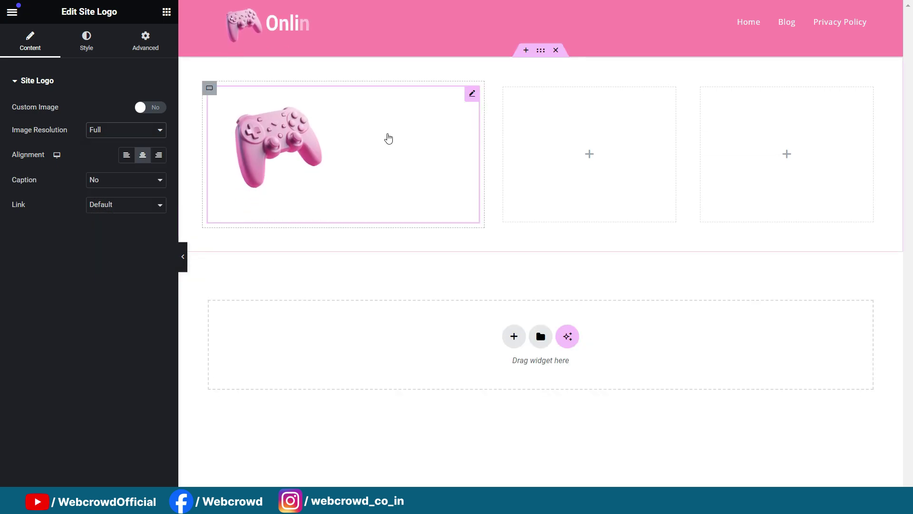
click(108, 135)
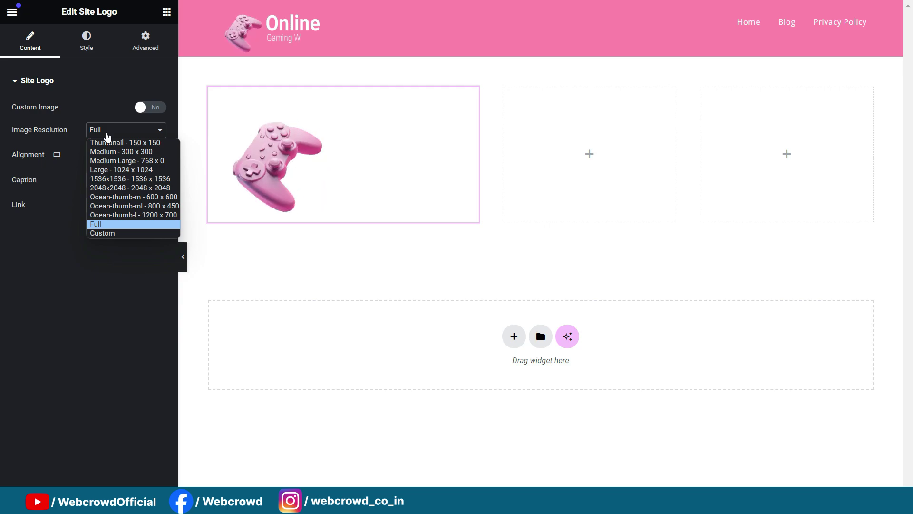
click(108, 136)
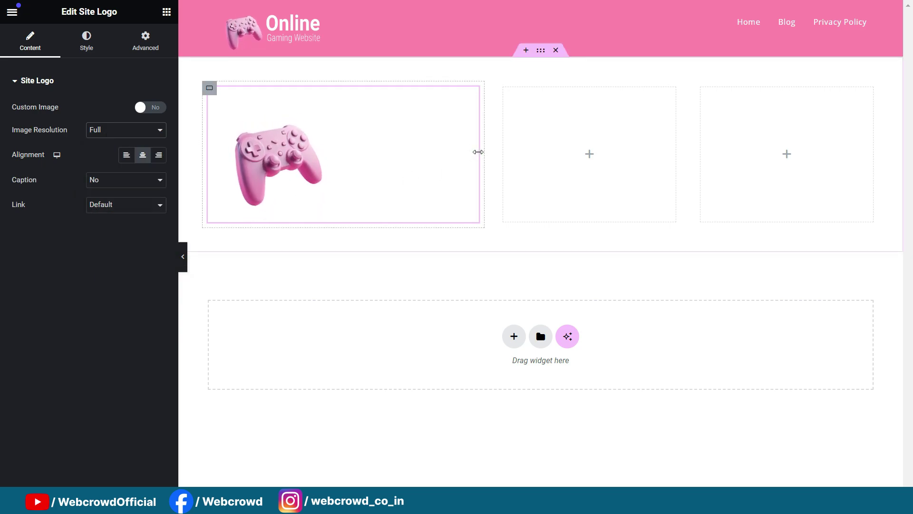
drag(478, 152, 375, 144)
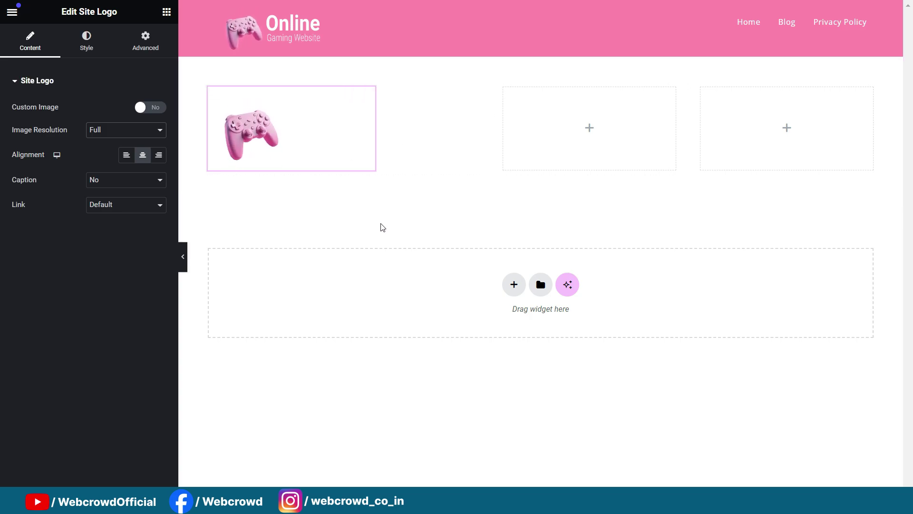
Step: Examine the footer of the reference site at localhost/OnlineGames in its browser tab, and return to the footer editor in full screen
click(540, 55)
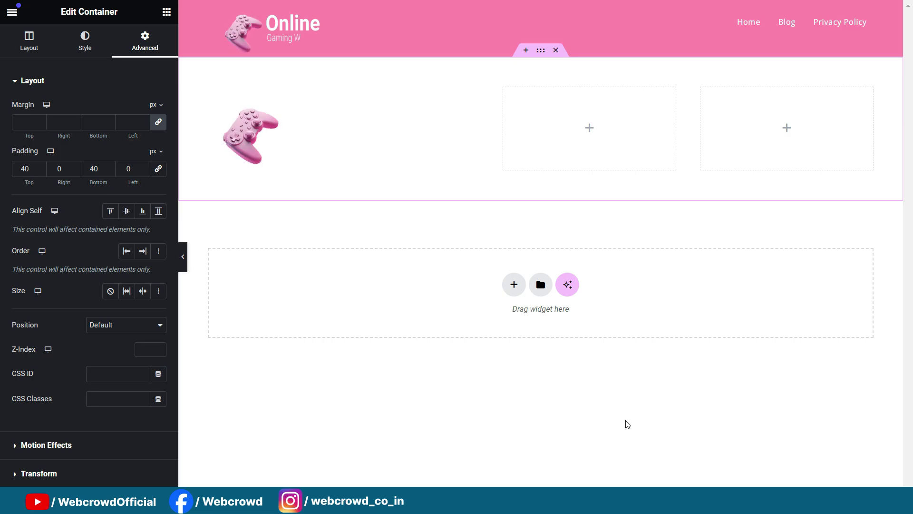
key(F11)
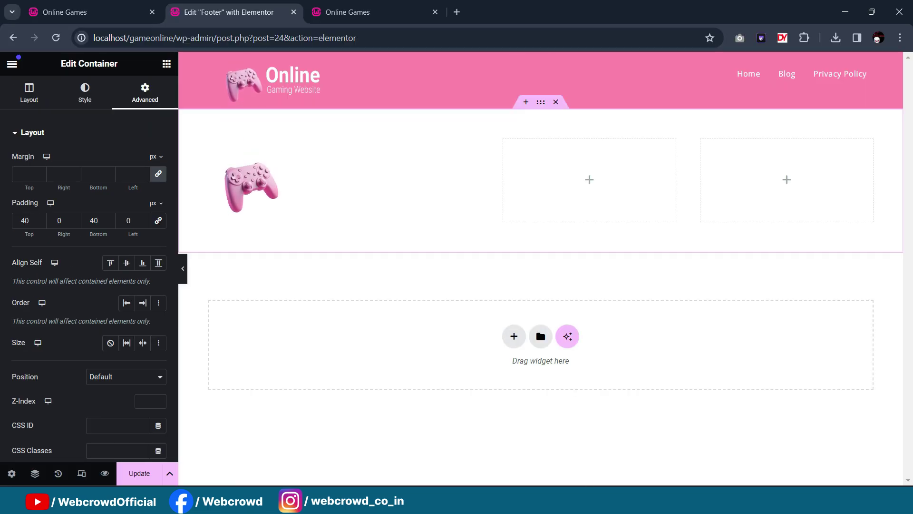
mouse_move(587, 503)
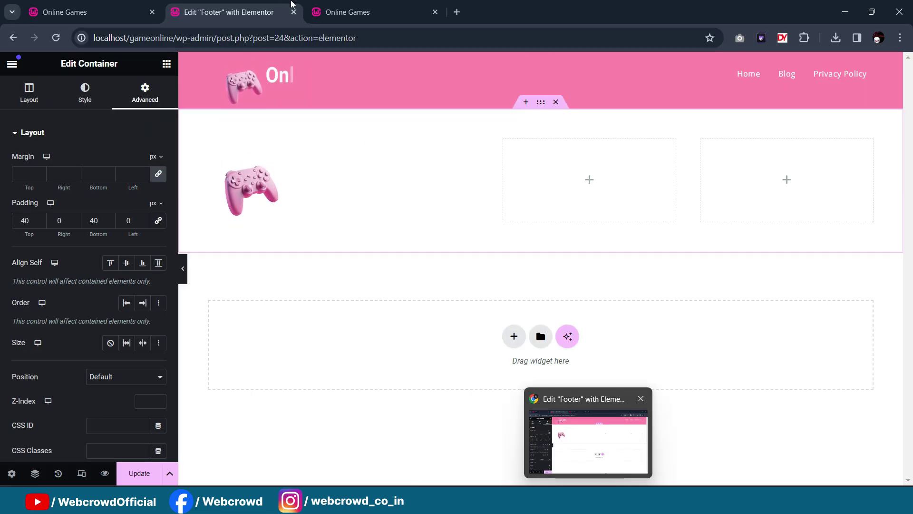
click(92, 7)
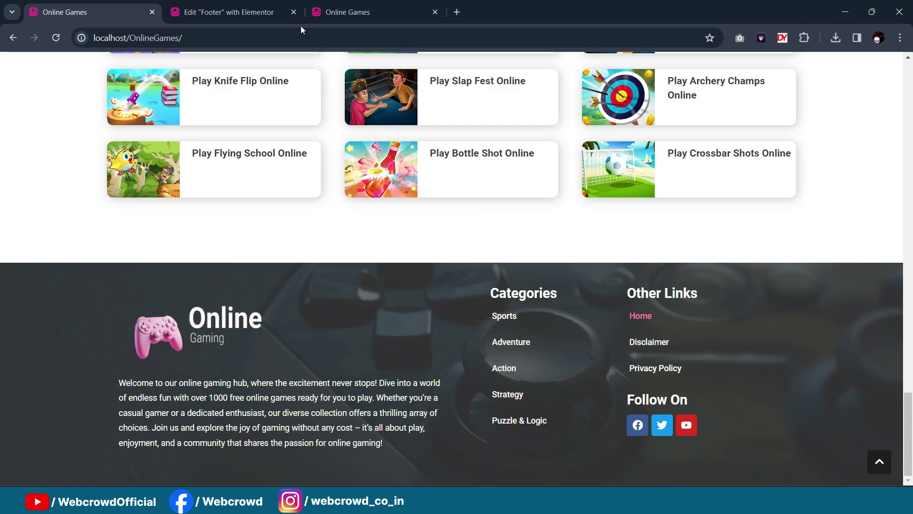
click(260, 4)
key(F11)
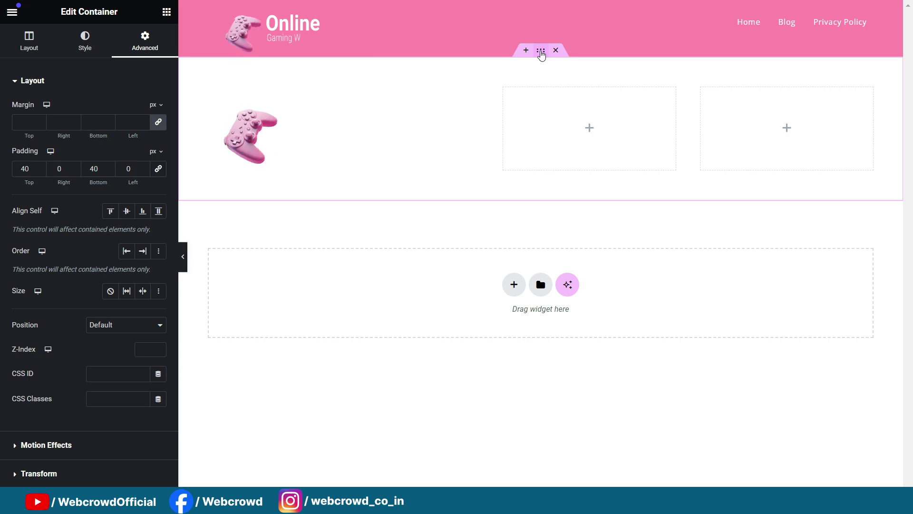
Step: Give the outer container a Classic background and upload the image game-controller-1532747_1920 as its background image
click(90, 49)
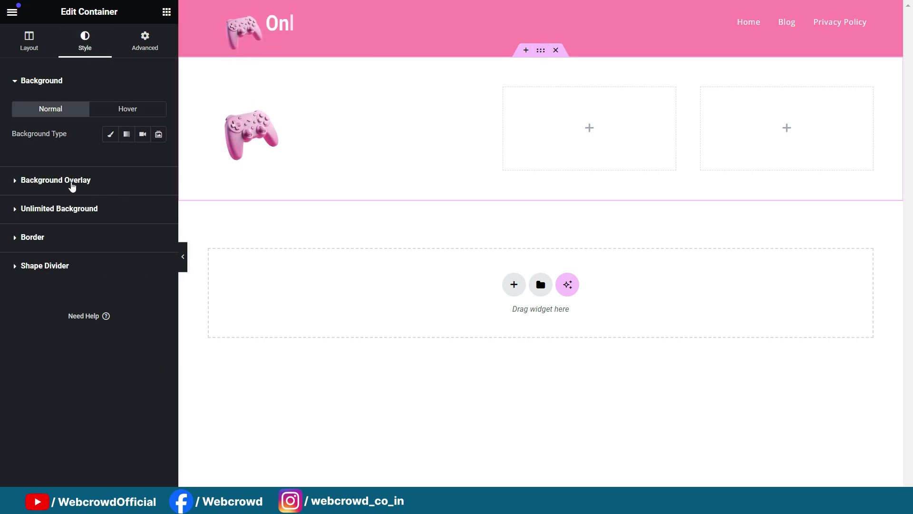
click(110, 134)
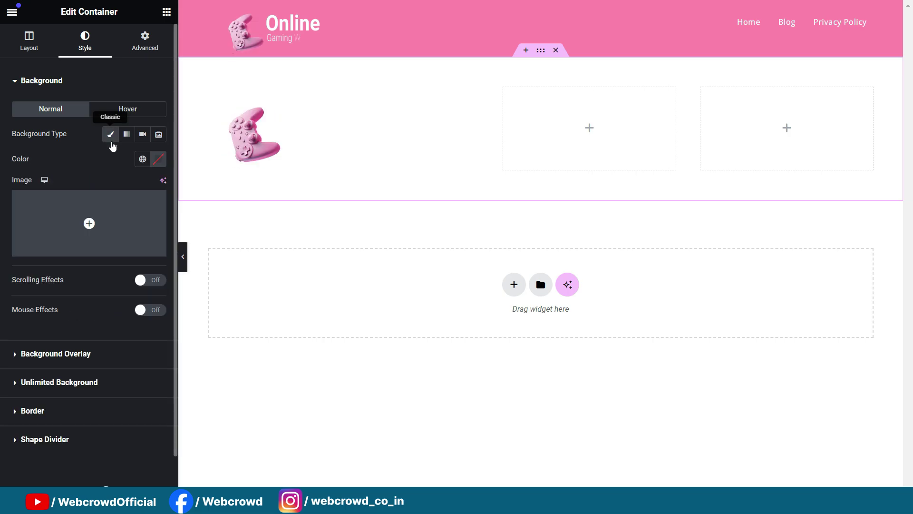
click(89, 234)
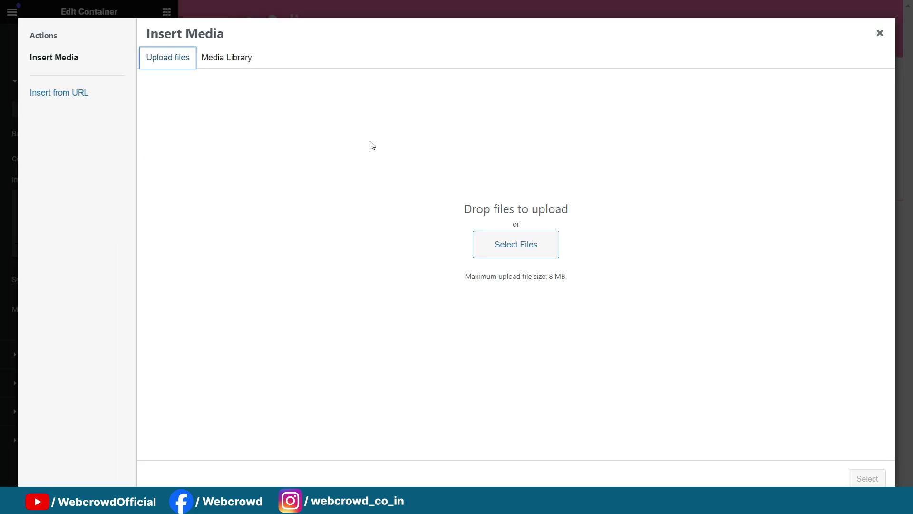
click(516, 243)
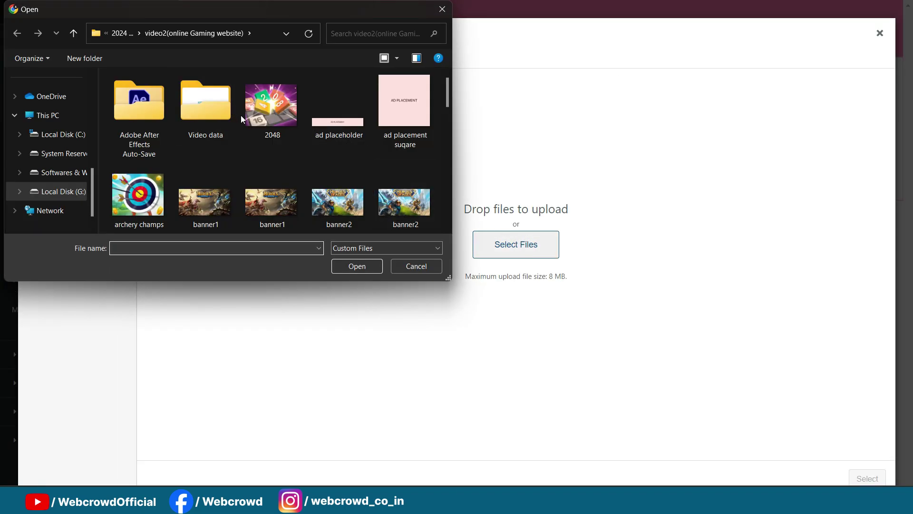
scroll(241, 115, down, 10)
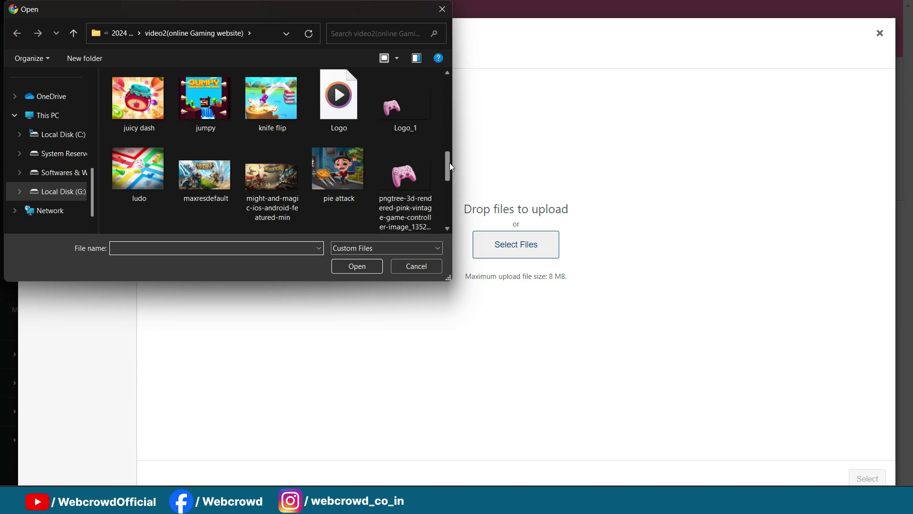
drag(447, 163, 454, 137)
click(270, 161)
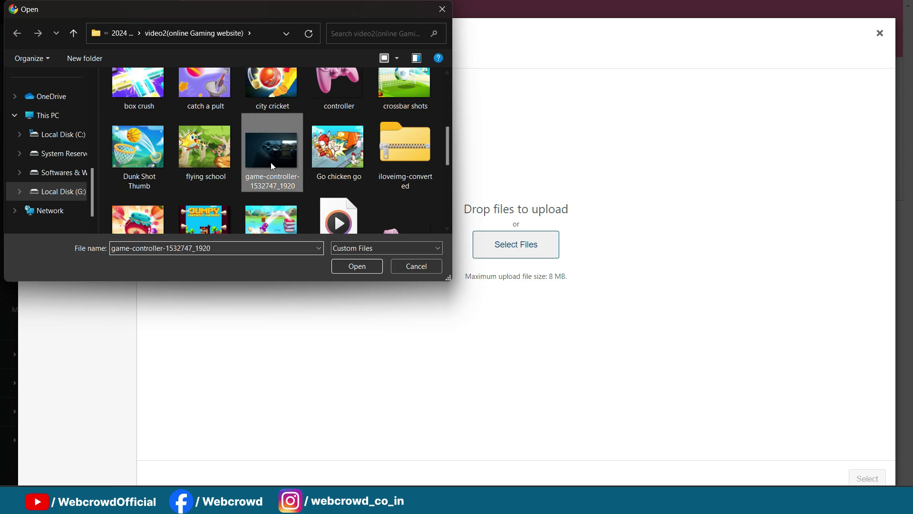
click(358, 266)
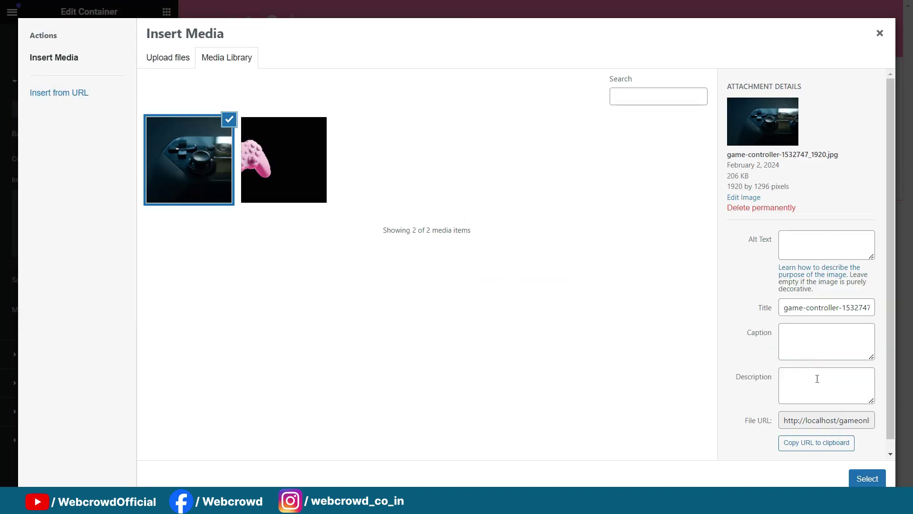
click(866, 479)
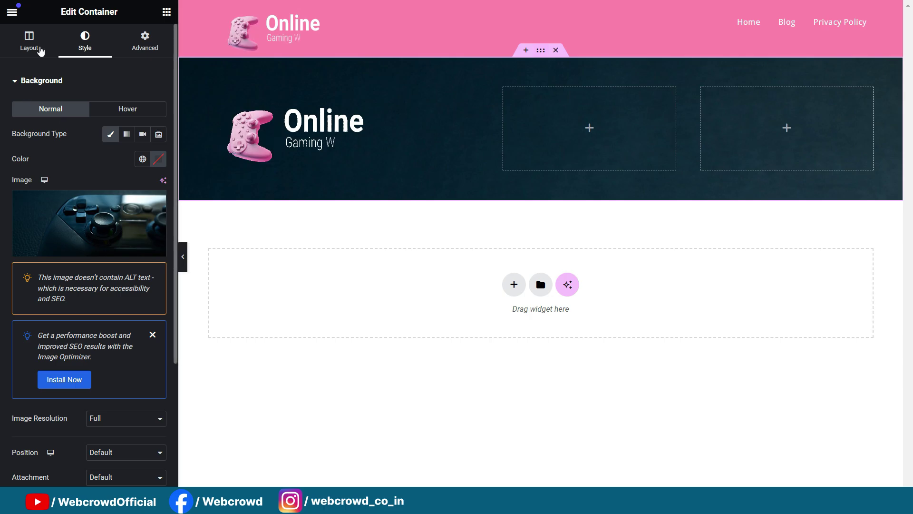
Step: Set the outer container's minimum height to 350 px and its background image position to Center Center
click(29, 42)
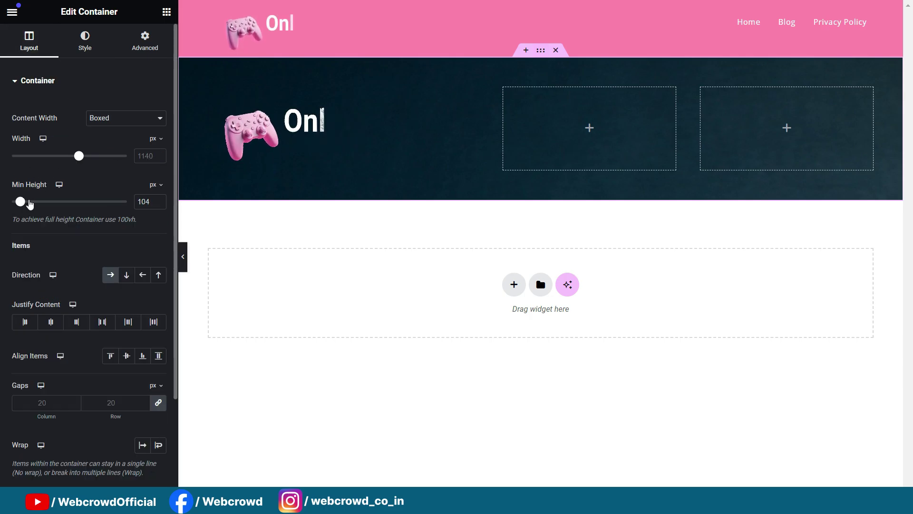
mouse_move(30, 204)
mouse_down()
mouse_move(59, 204)
mouse_move(42, 209)
mouse_up()
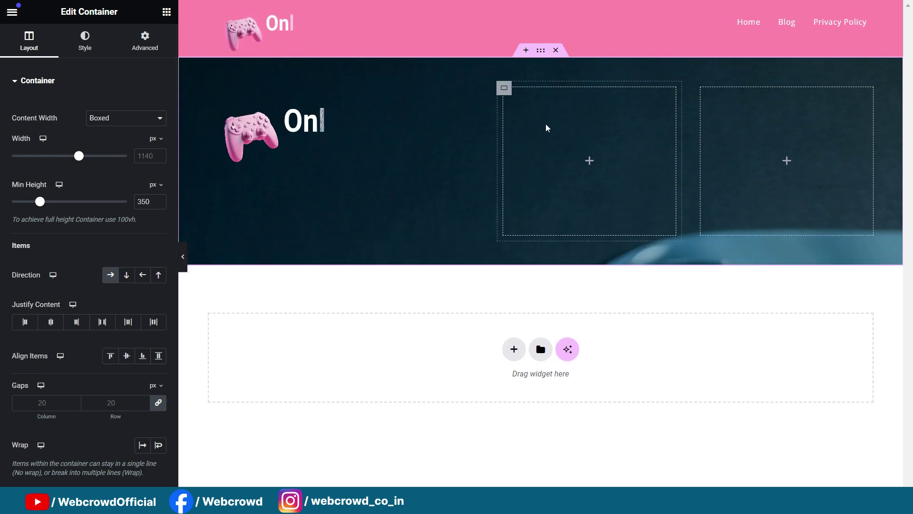
click(93, 53)
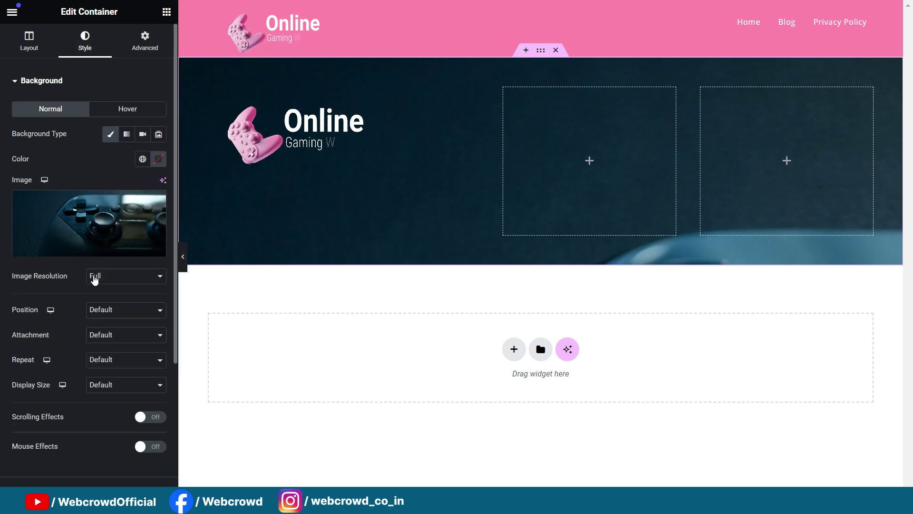
scroll(125, 285, down, 3)
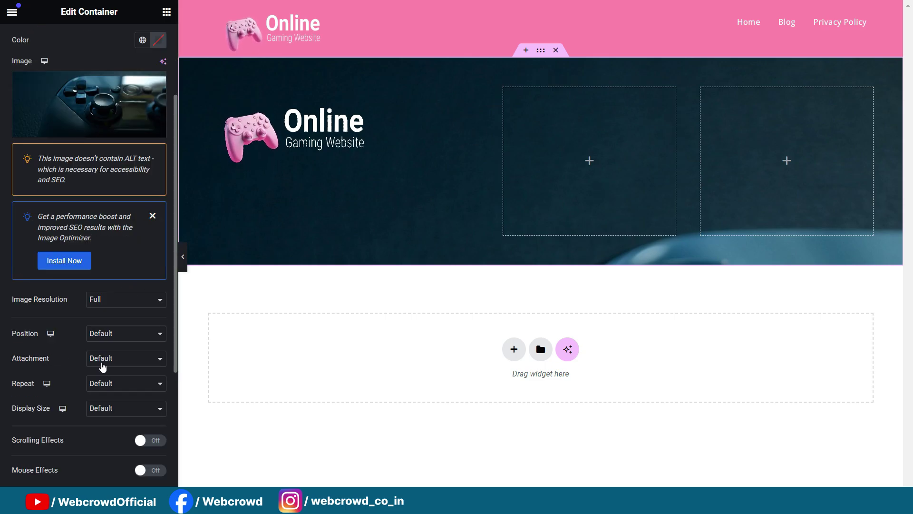
click(111, 337)
click(122, 360)
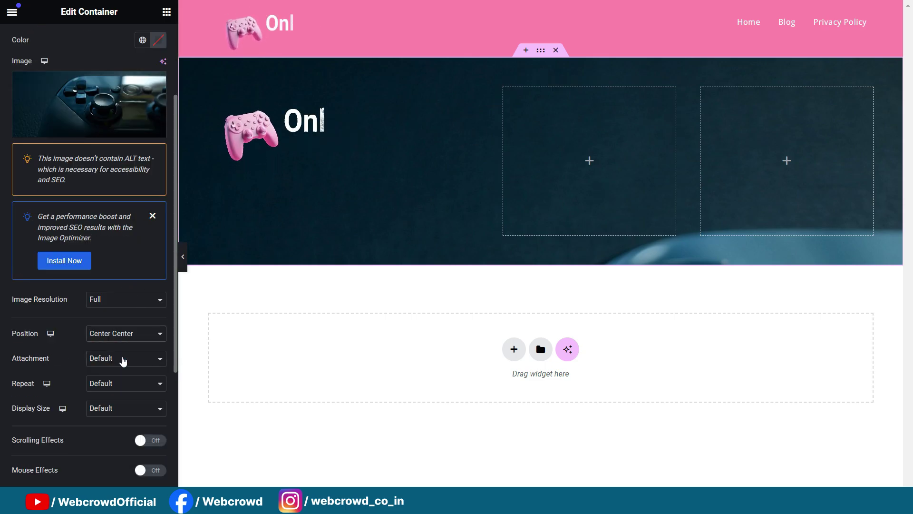
Step: Set the background image's repeat to No-repeat and its display size to Cover, leaving the attachment at Default
click(120, 360)
click(119, 369)
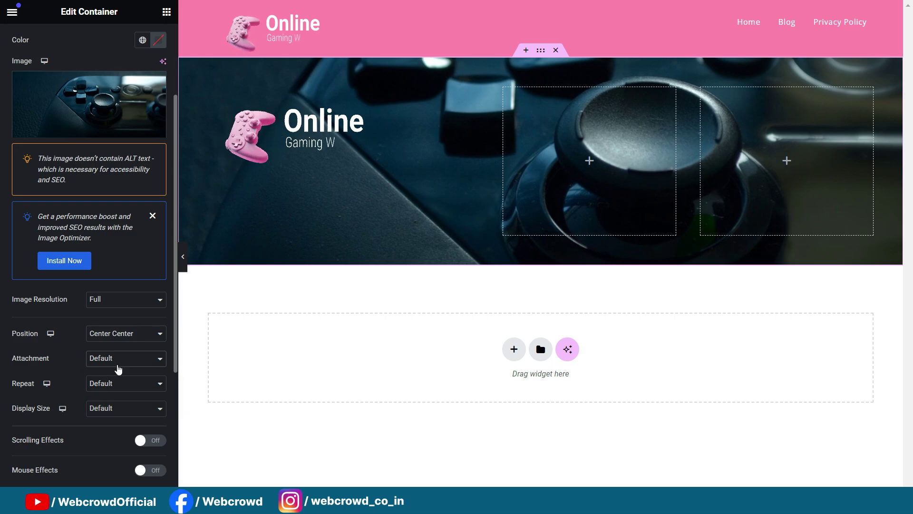
click(115, 385)
click(123, 406)
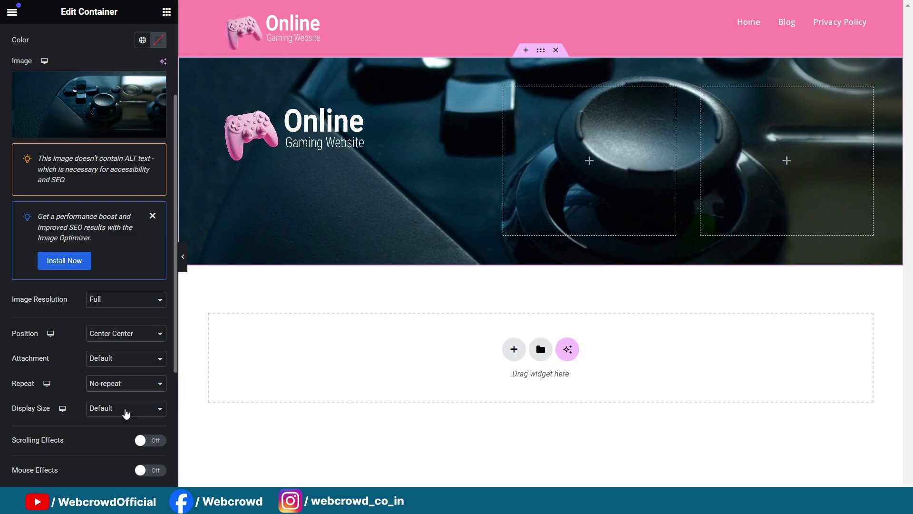
click(114, 415)
click(114, 437)
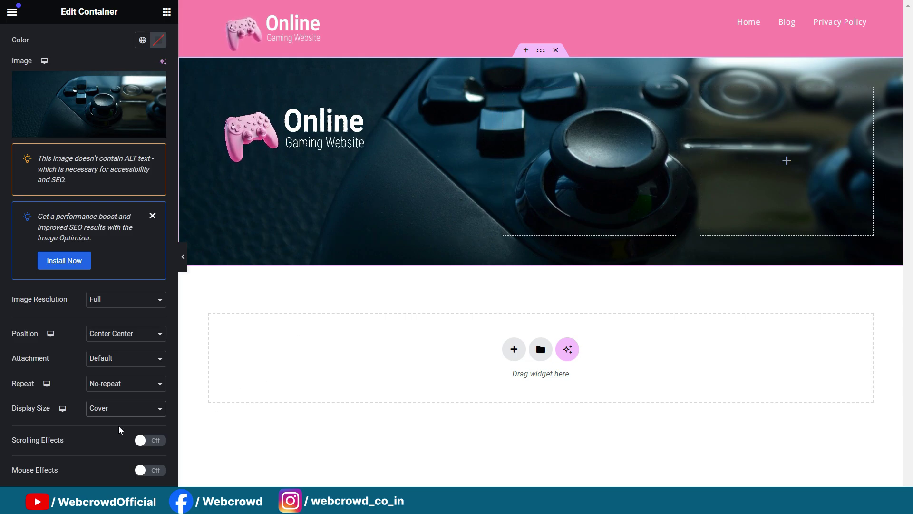
Step: Add a Classic background overlay to the outer container and set its colour to grey #929292
scroll(81, 373, down, 2)
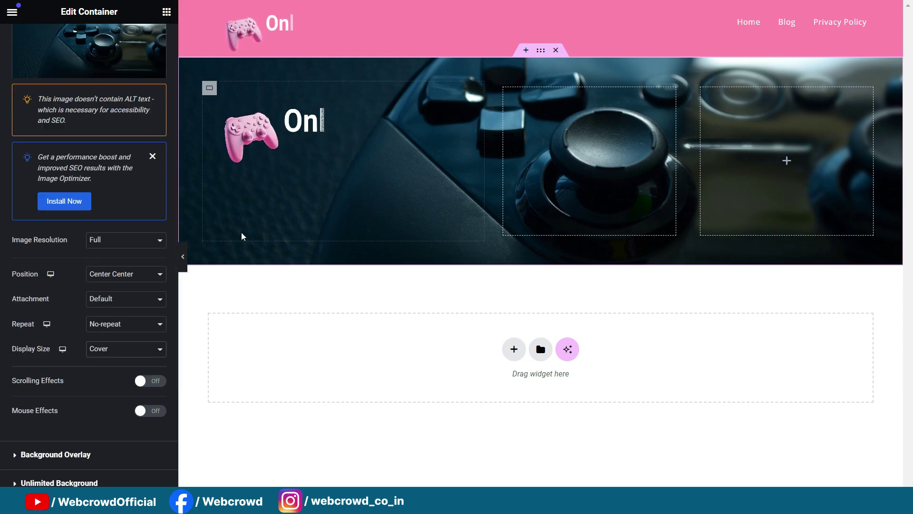
scroll(173, 100, up, 5)
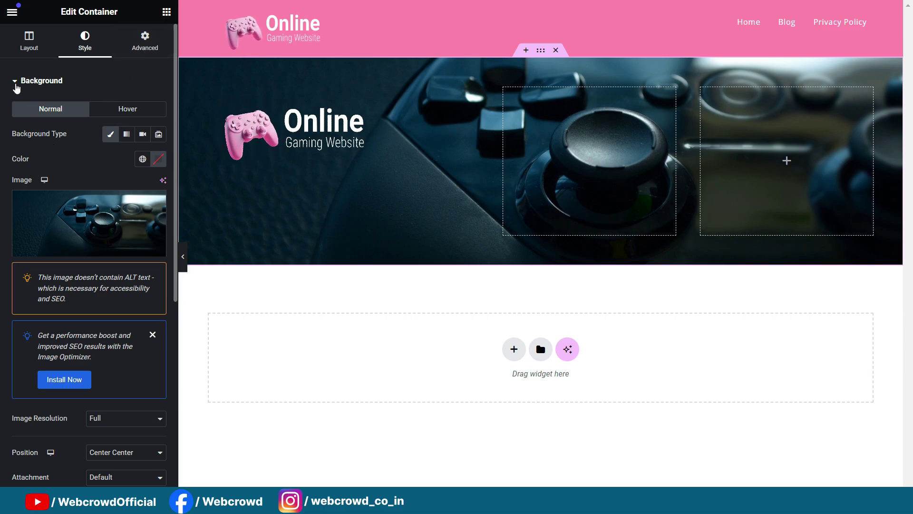
click(17, 82)
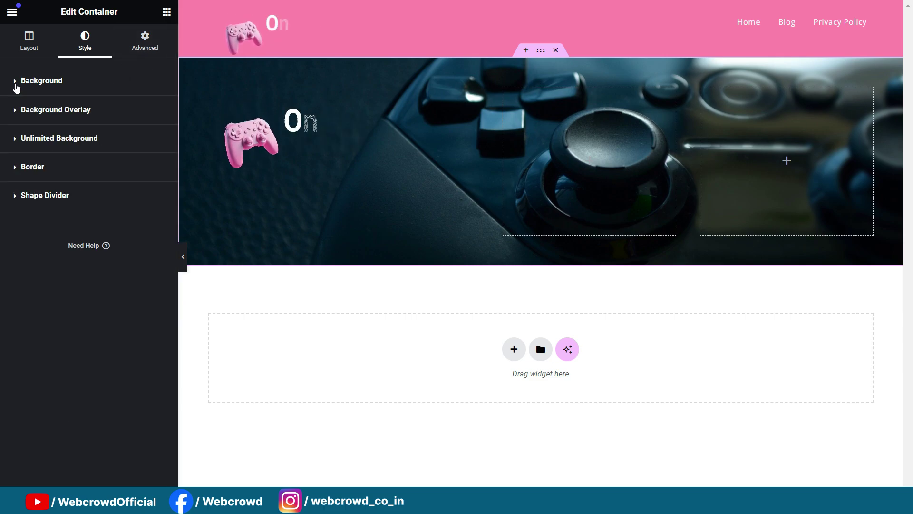
click(17, 111)
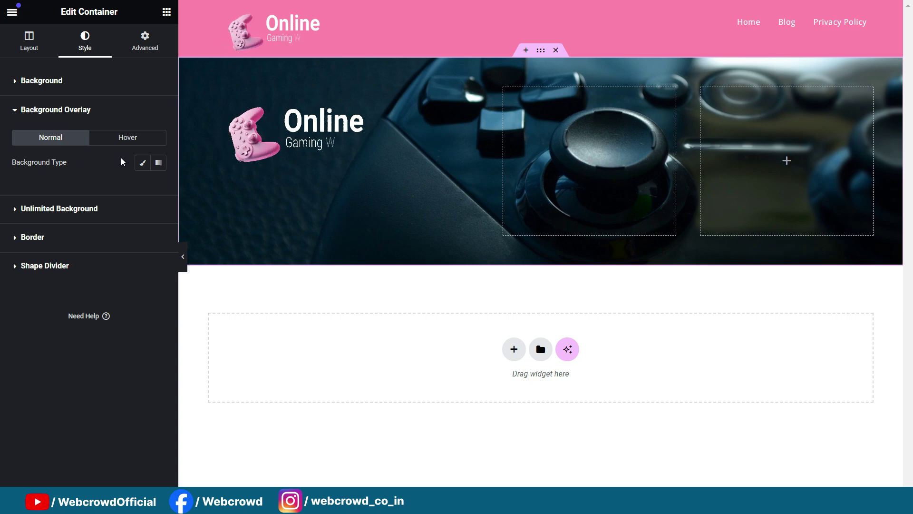
click(144, 164)
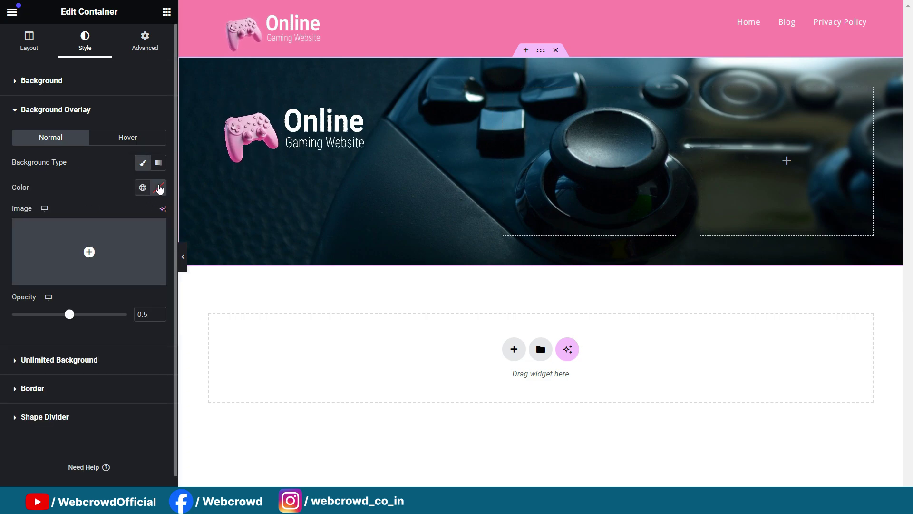
click(159, 189)
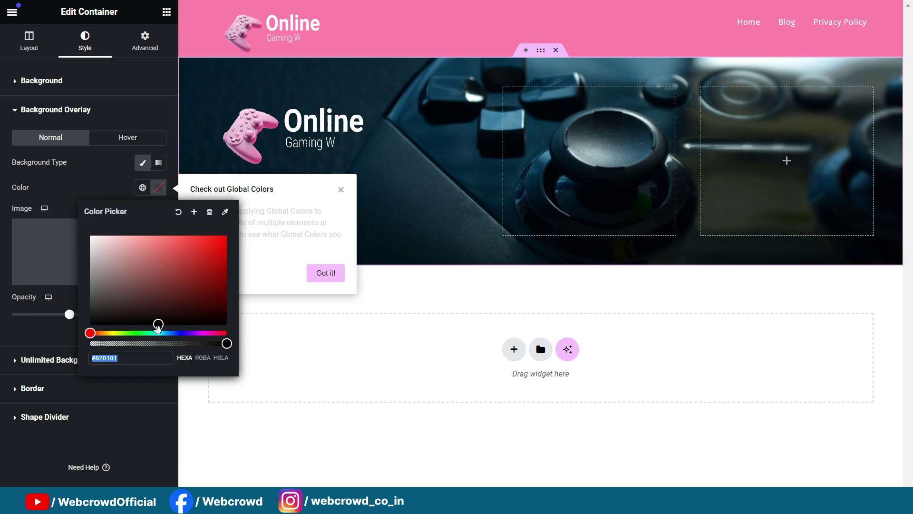
click(158, 328)
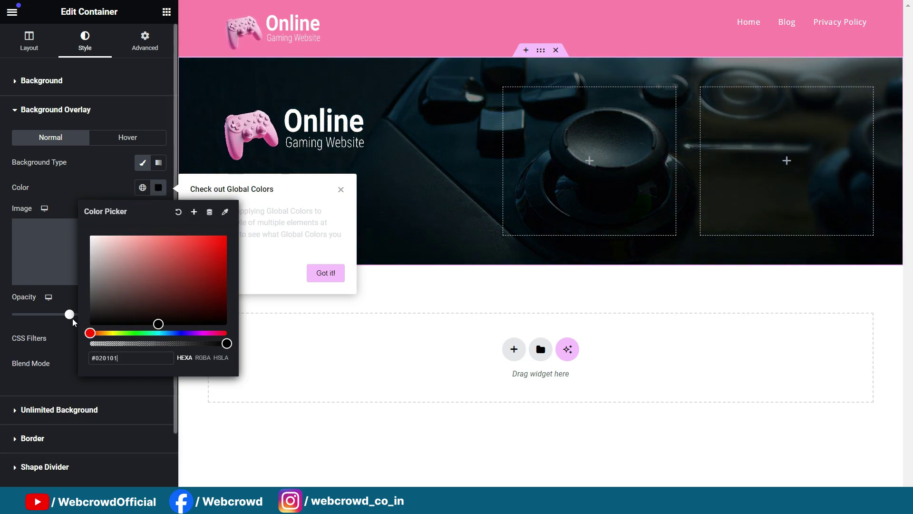
click(106, 312)
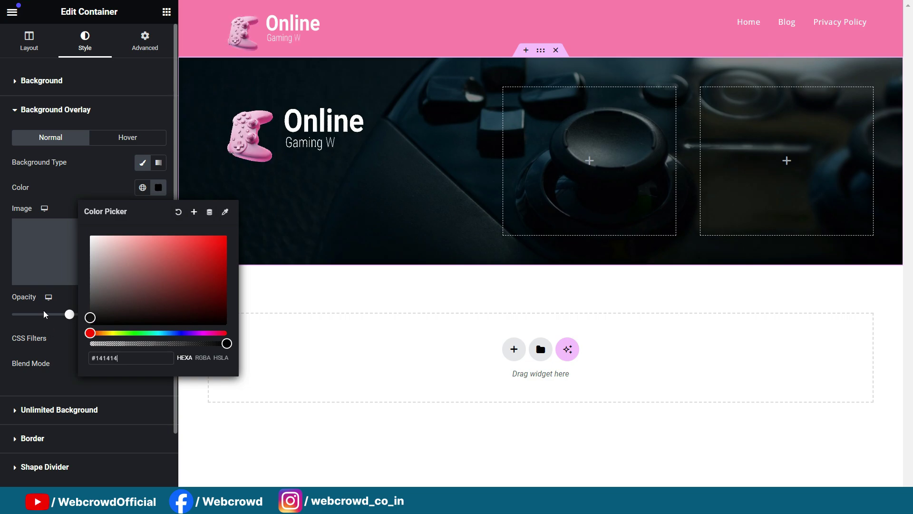
drag(44, 314, 33, 297)
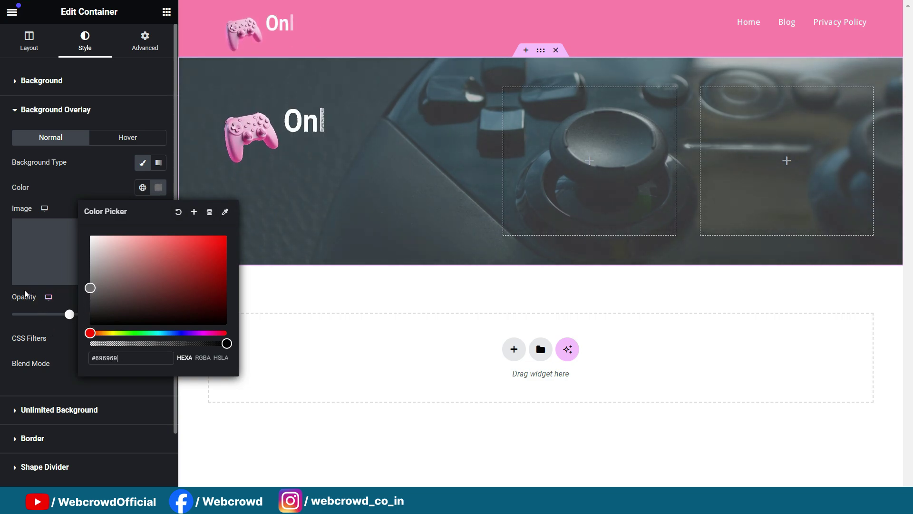
drag(25, 296, 10, 276)
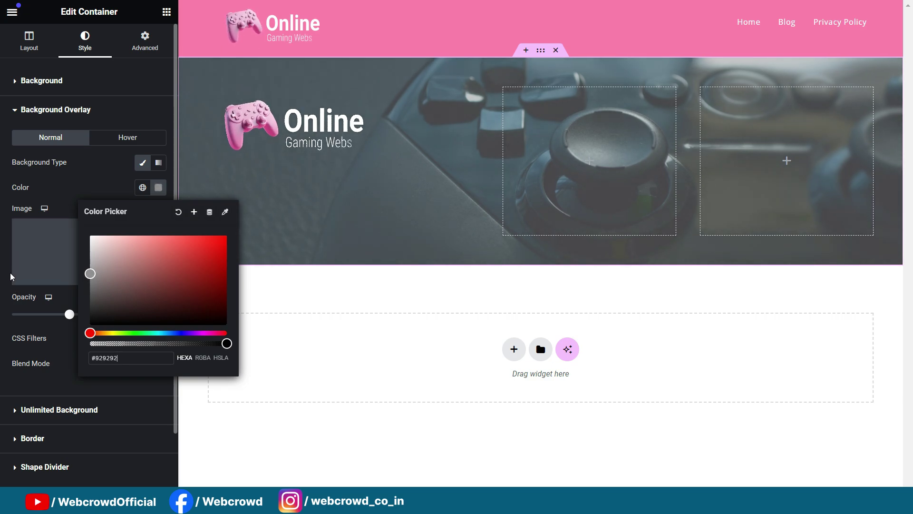
click(53, 342)
Step: Compare the overlay with the reference site's footer and set the overlay opacity to 0.42
drag(70, 319, 76, 320)
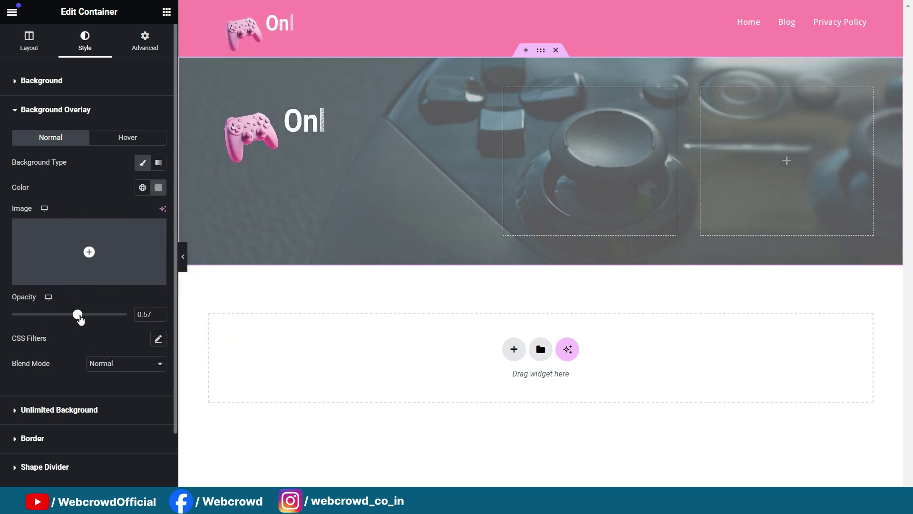
key(F11)
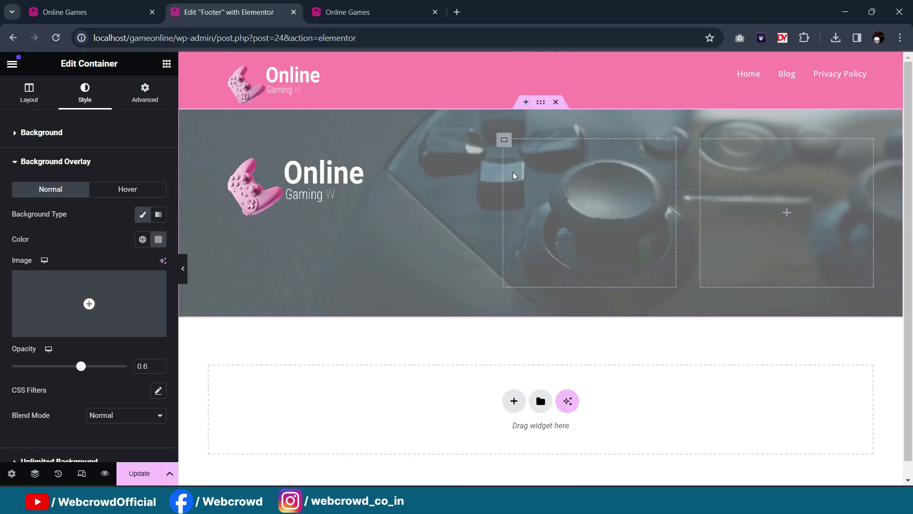
click(86, 4)
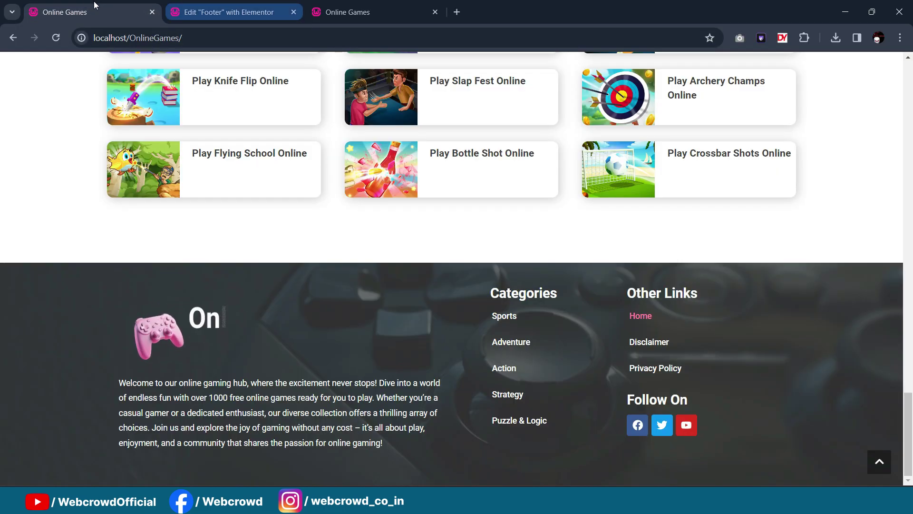
click(190, 5)
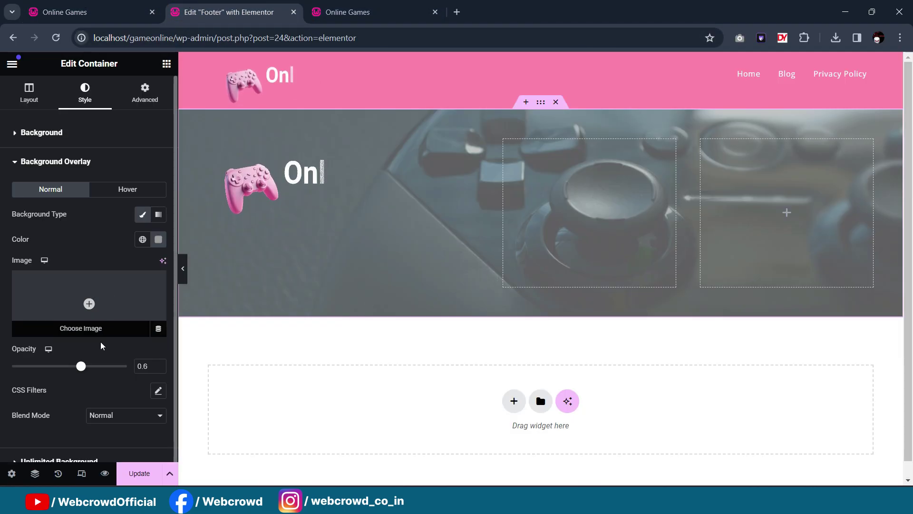
drag(80, 370, 73, 370)
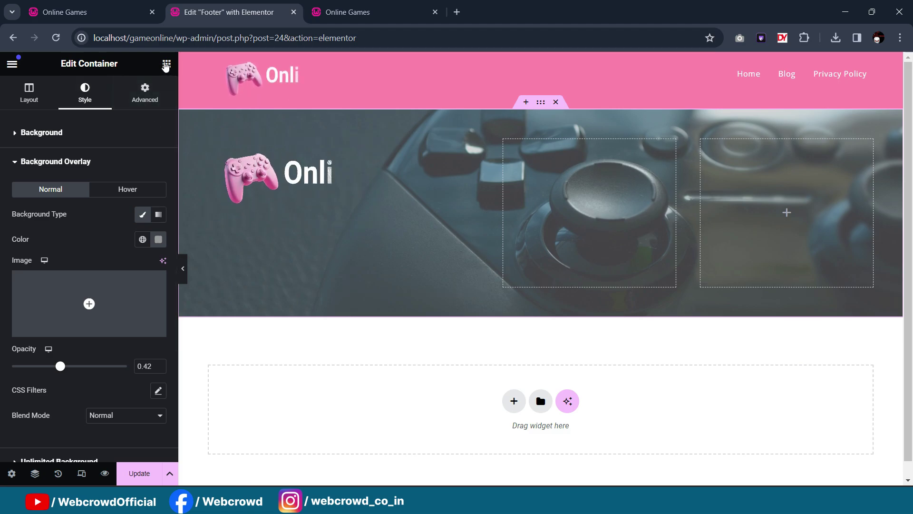
Step: Add a Text Editor widget below the footer logo and replace its placeholder with the reference footer's description, beginning "Welcome to our online gaming hub"
click(166, 63)
drag(64, 380, 300, 222)
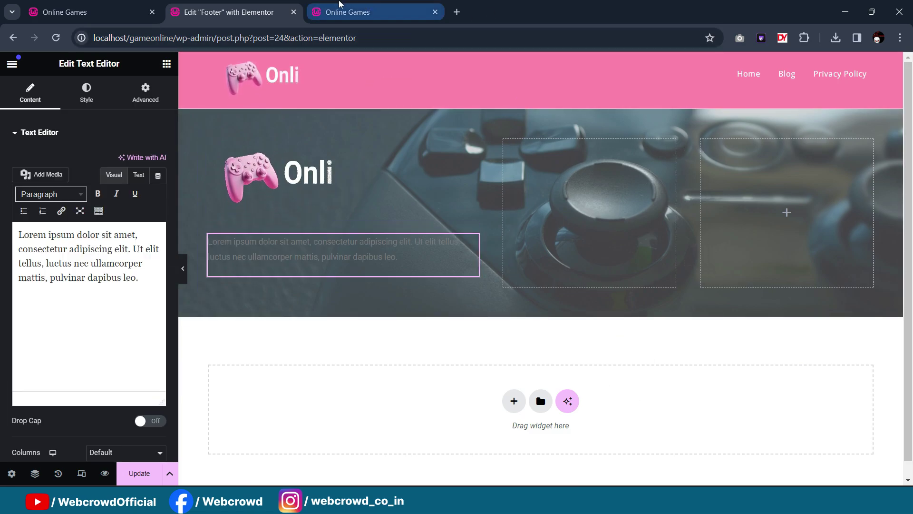
click(116, 5)
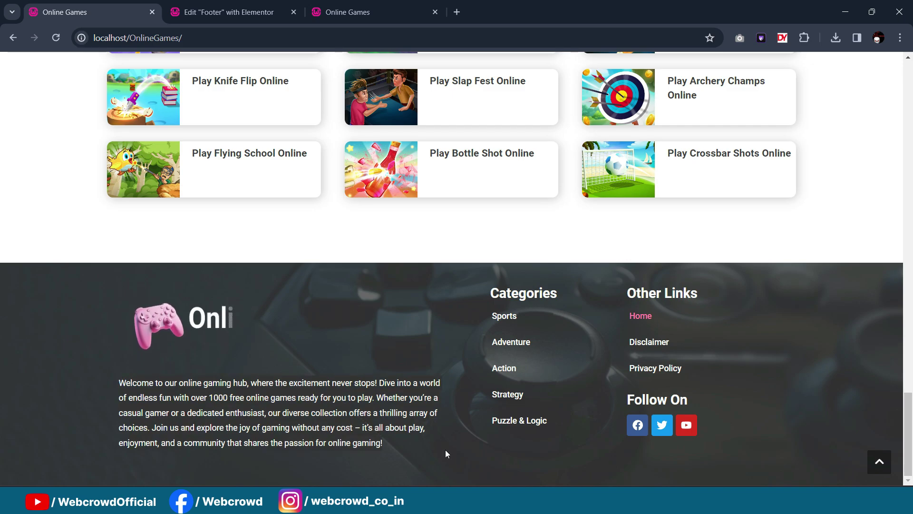
click(299, 6)
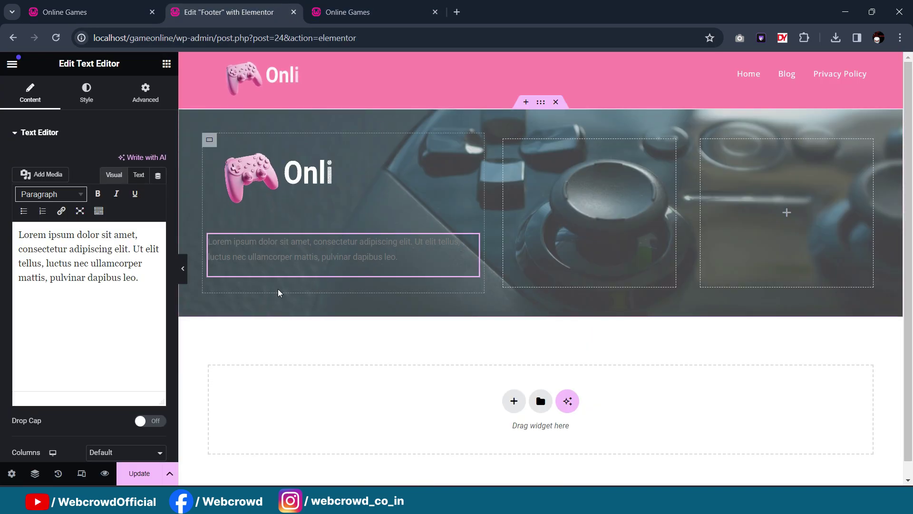
key(ctrl+a)
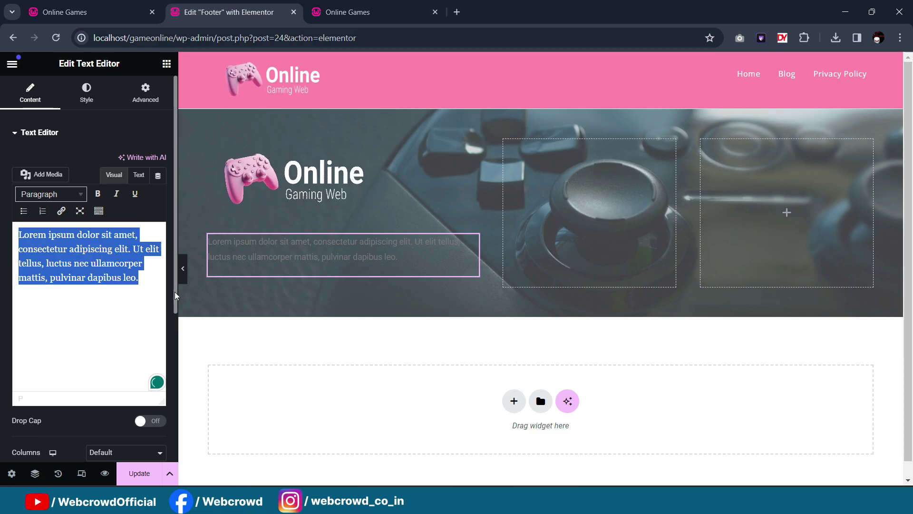
text(Welcome to our online gaming hub, where the excitement never stops. Dive into a world of endless fun with over 1000 free online games ready for you to play. Whether you’re a casual gamer or a dedicated enthusiast, our diverse collection offers a thrilling array of choices. Join us and explore the joy of gaming without any cost – it’s all about play, enjoyment, and a community that shares the passion for online gaming!)
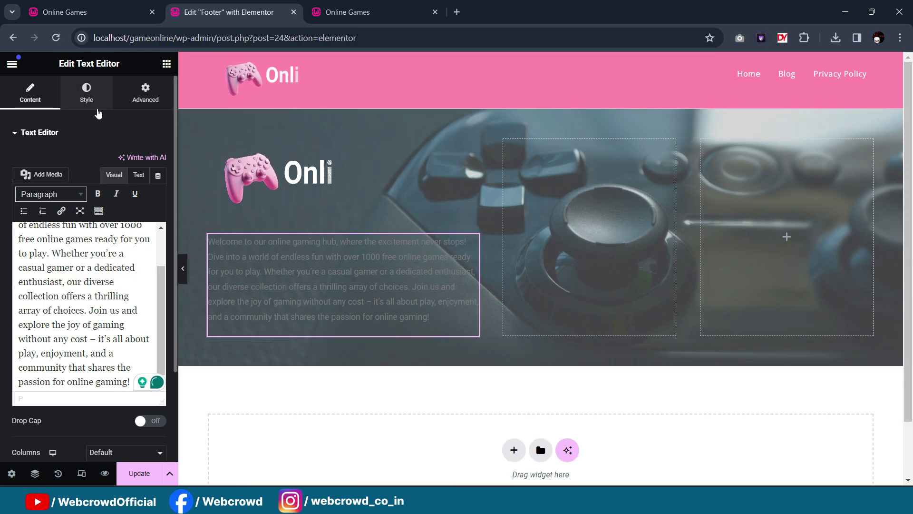
Step: Set the description's text colour to white #FFFFFF and preview the footer at full width
click(88, 94)
click(158, 186)
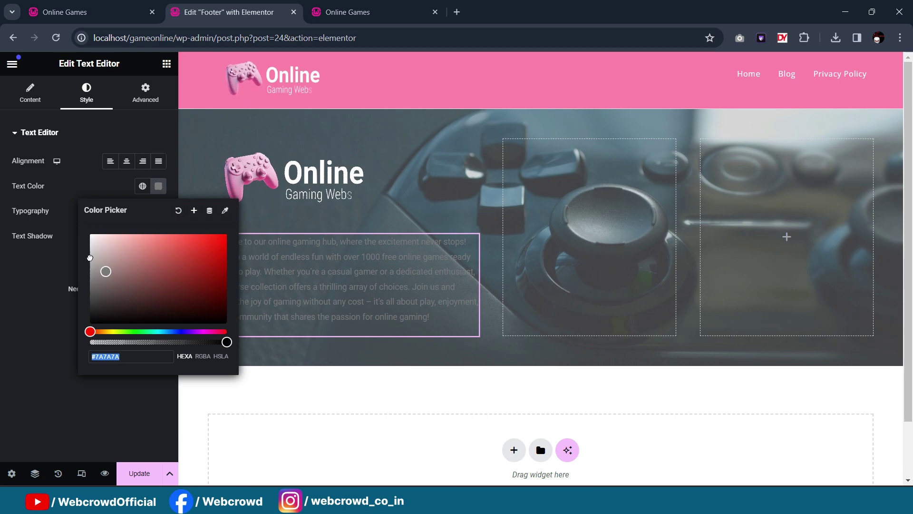
text(#FFFFFF)
click(14, 309)
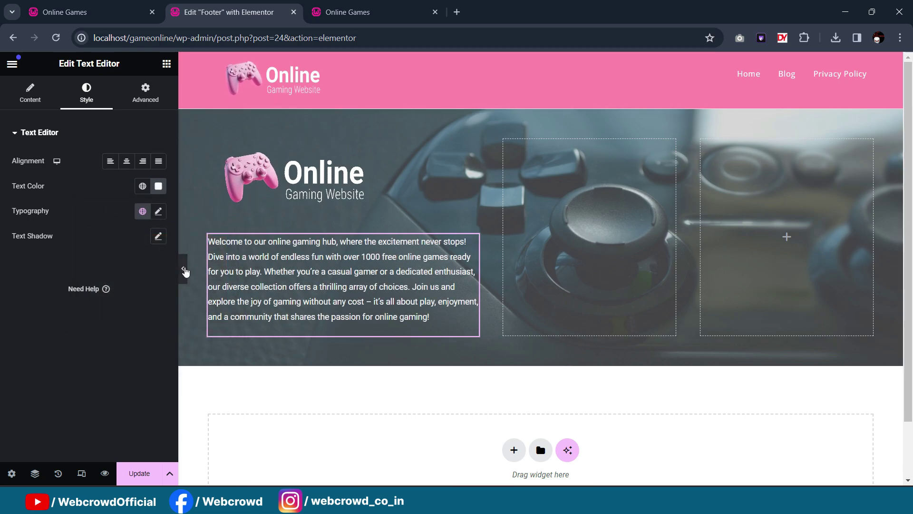
click(185, 271)
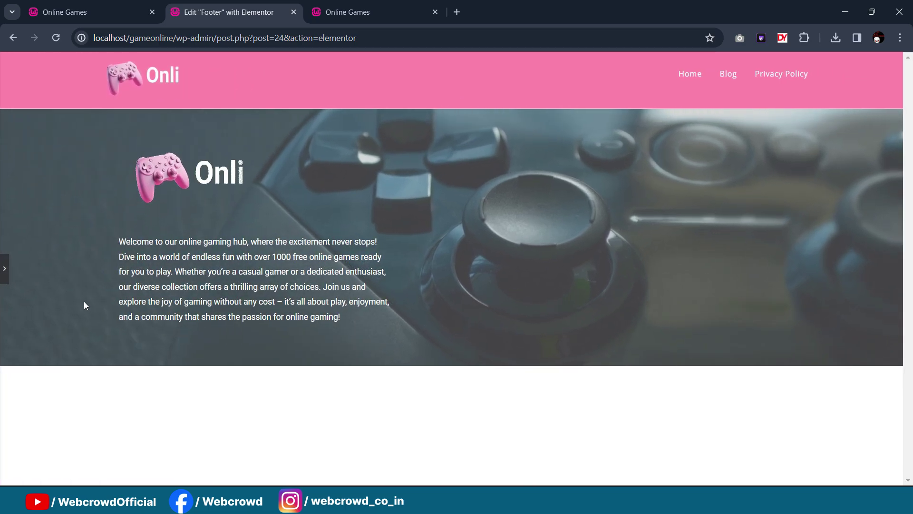
click(4, 268)
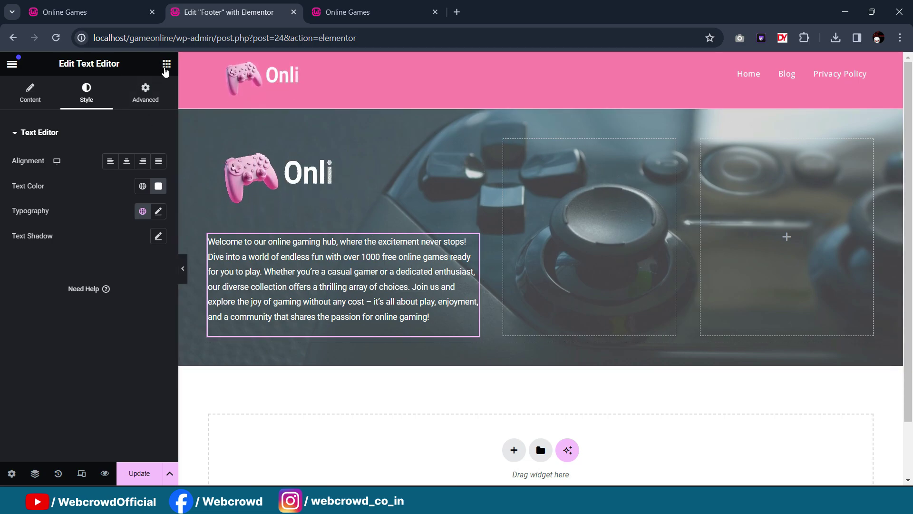
Step: Add a Heading widget titled "Categories" to the middle footer column and set its HTML tag to H1
click(166, 65)
drag(57, 352, 571, 181)
drag(156, 175, 2, 166)
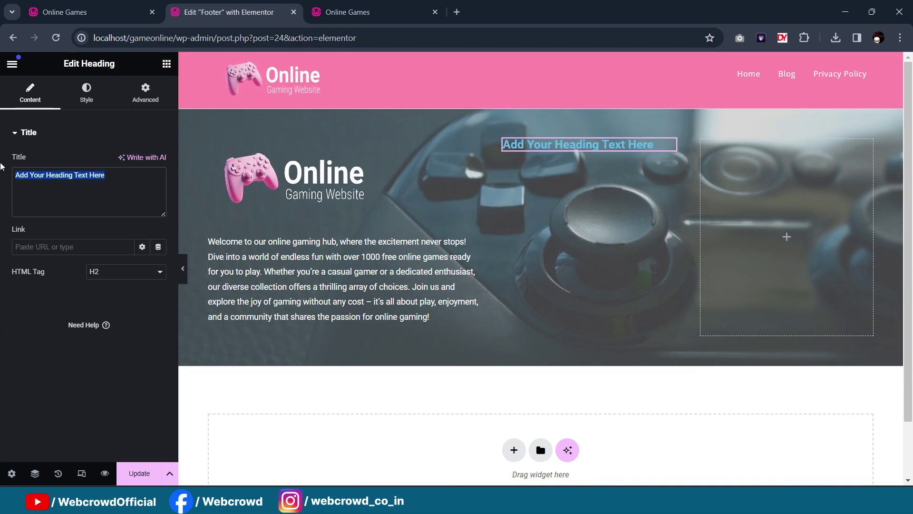
text(Categories)
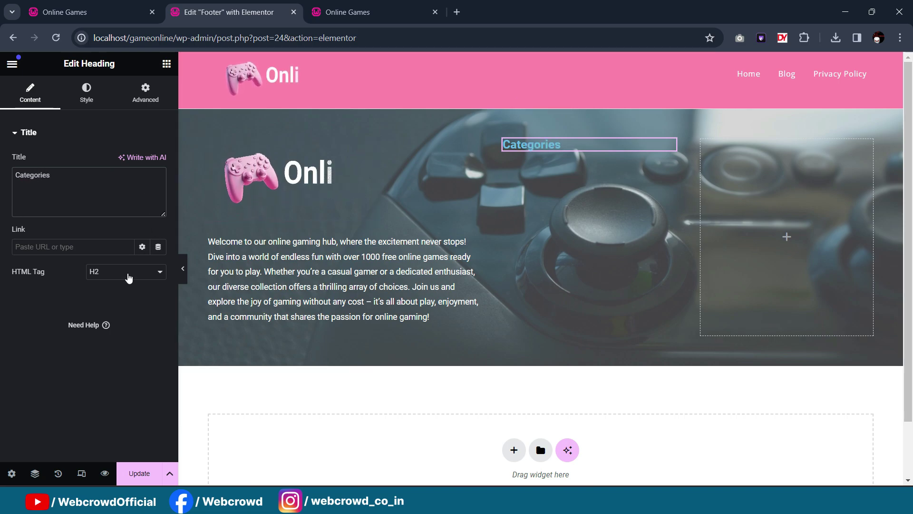
click(125, 275)
click(115, 285)
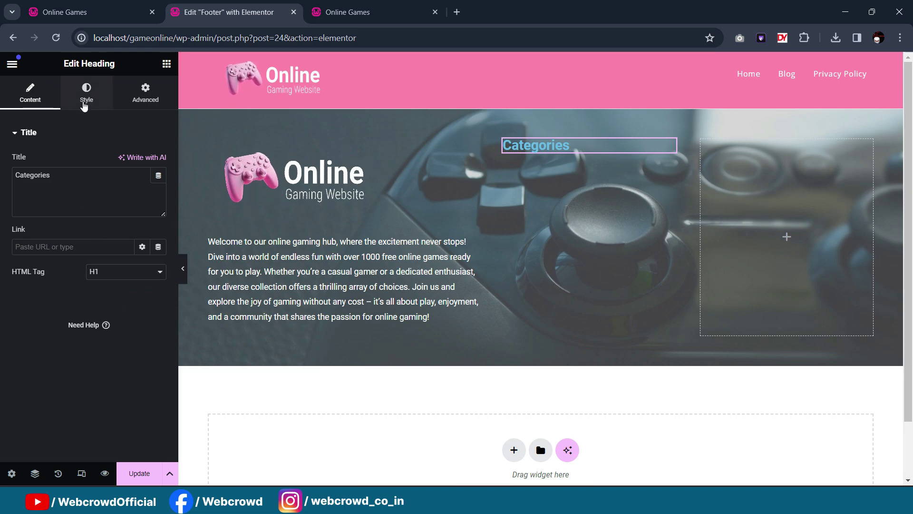
Step: Set the Categories heading's text colour to white #FFFFFF and check it against the reference site's footer
click(85, 98)
click(158, 186)
drag(112, 267, 41, 210)
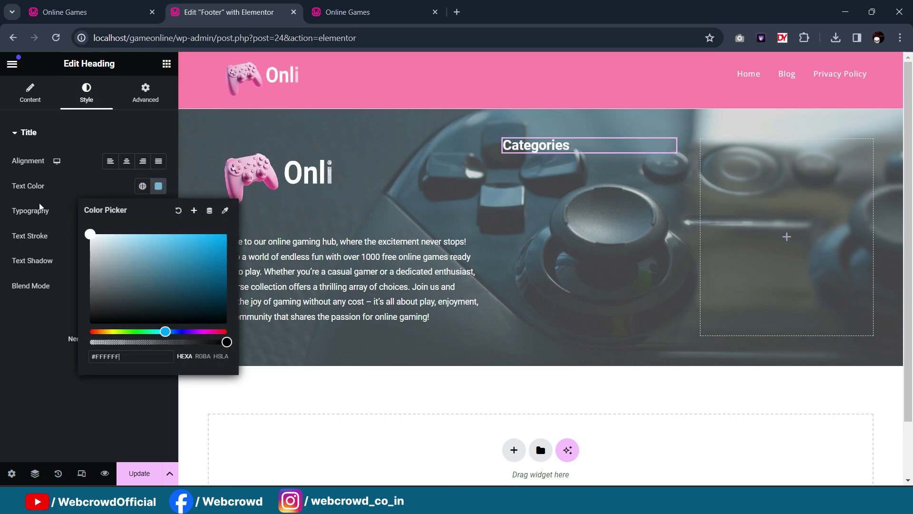
click(18, 298)
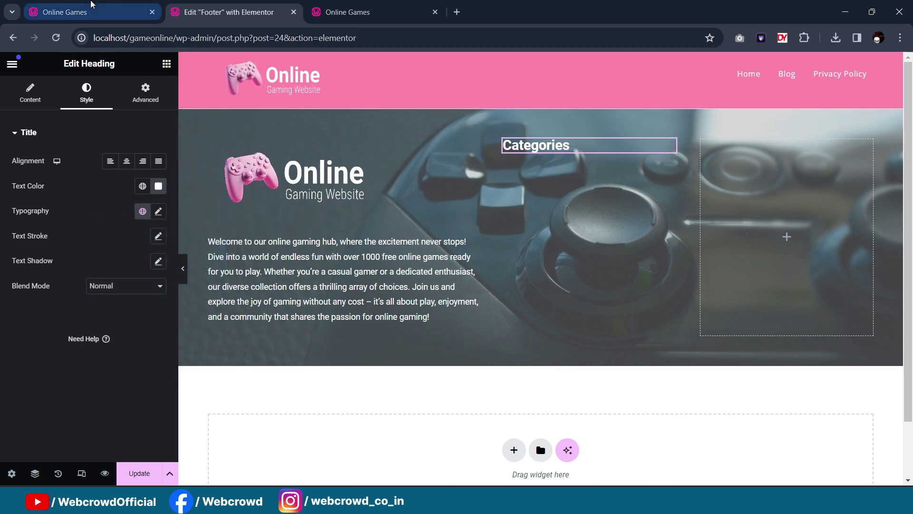
click(138, 12)
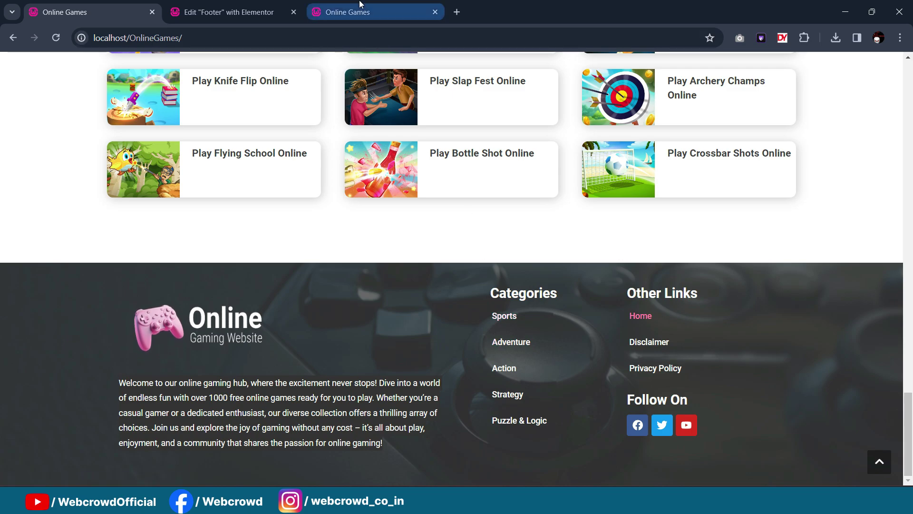
click(345, 11)
click(233, 12)
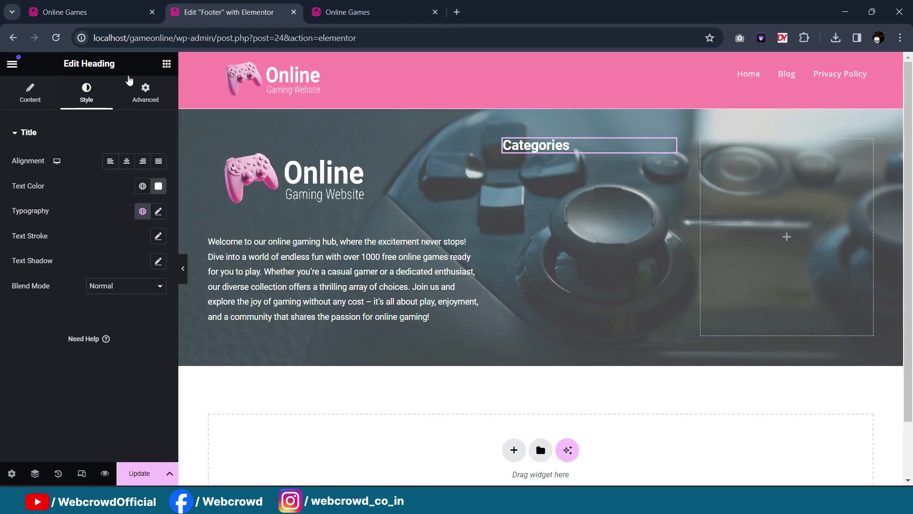
Step: Add a WordPress Menu widget below the Categories heading, using category_menu in a Vertical layout
click(166, 64)
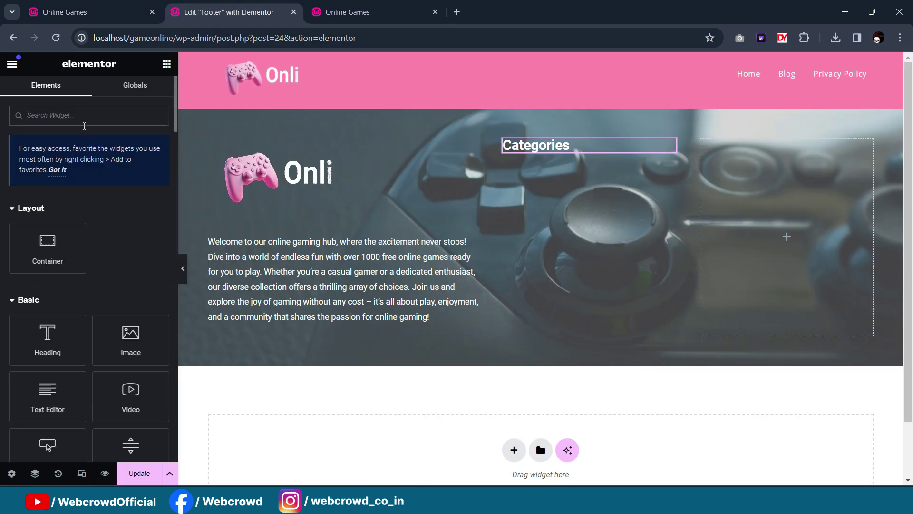
text(menu)
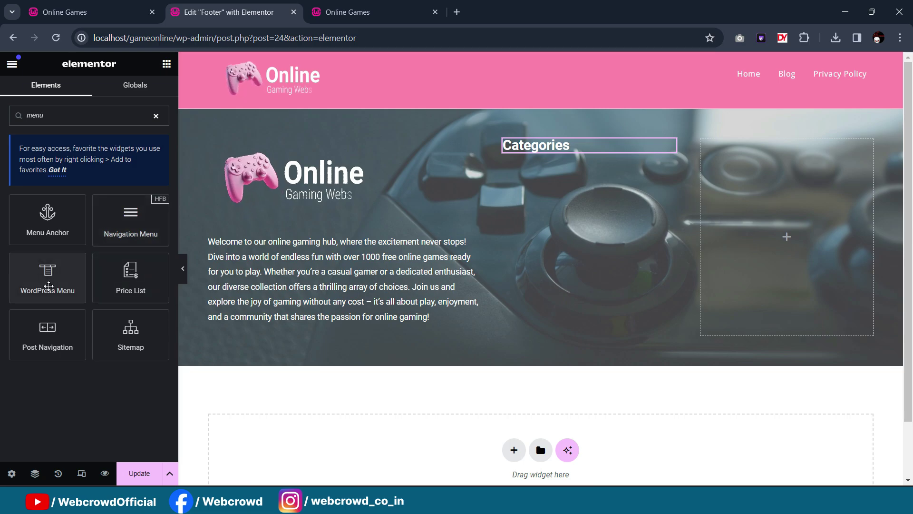
drag(45, 283, 579, 172)
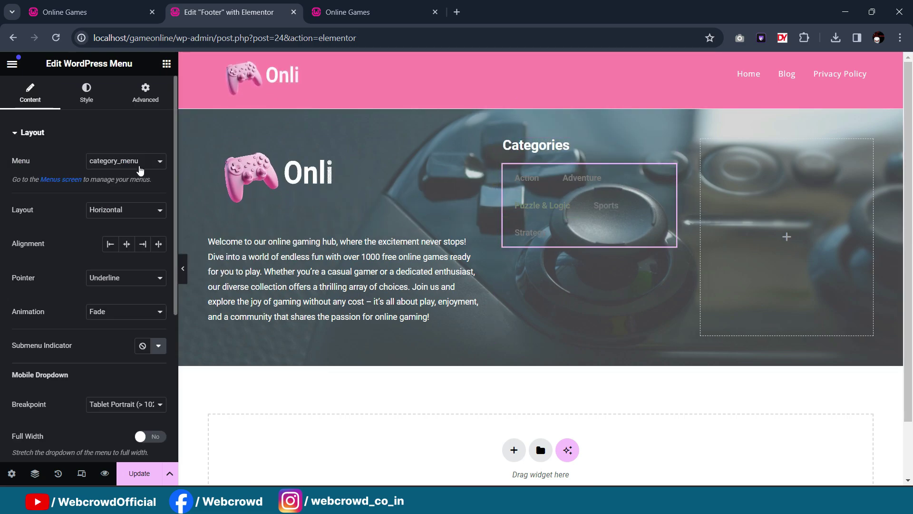
click(123, 164)
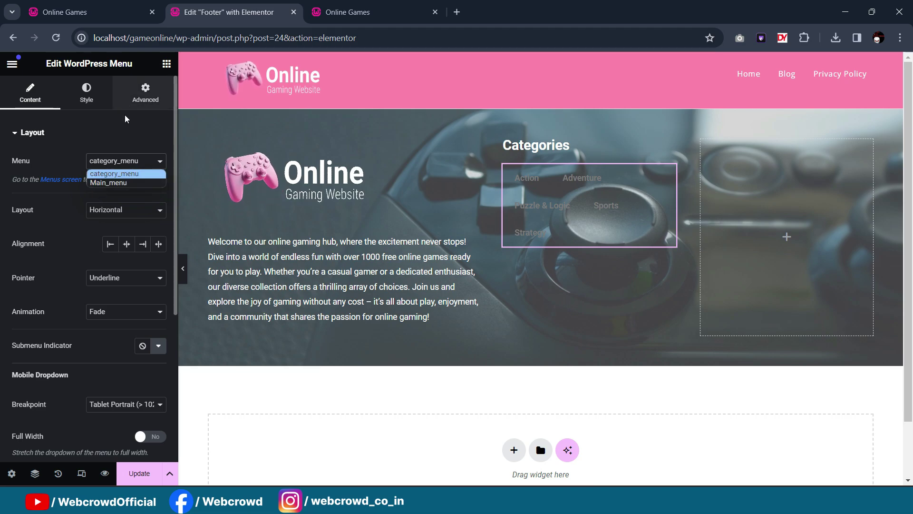
click(105, 175)
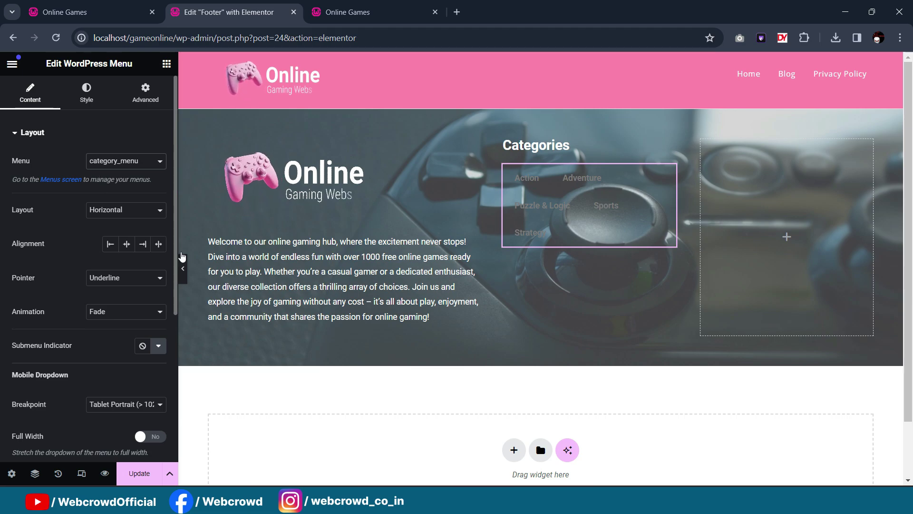
click(114, 210)
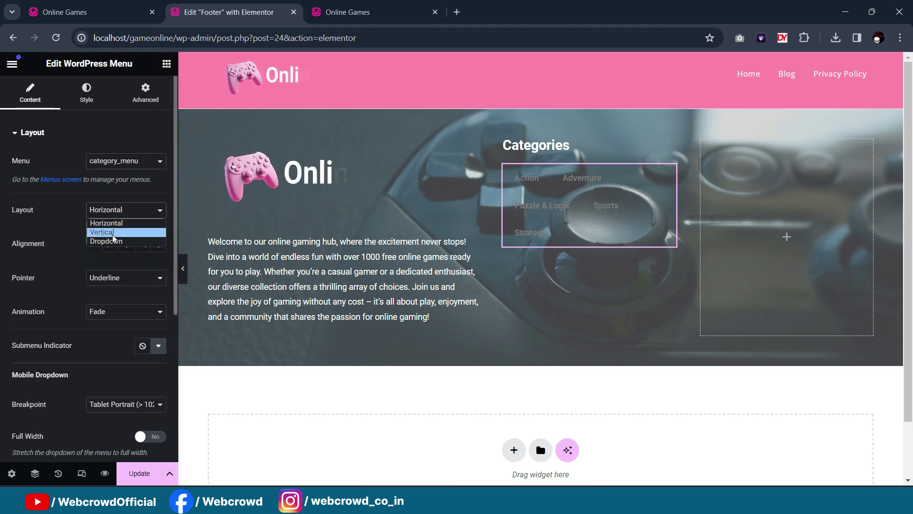
click(114, 232)
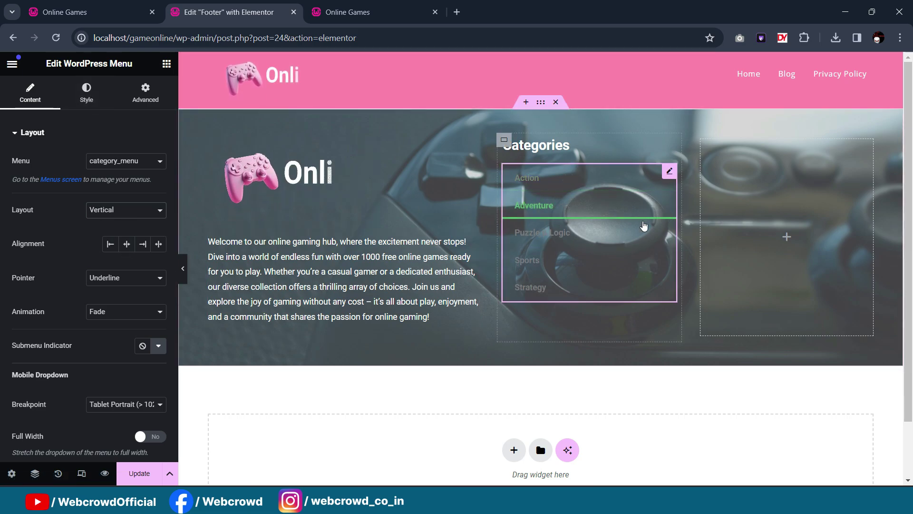
Step: Set the category menu's mobile dropdown breakpoint to None and its pointer to None
scroll(113, 332, down, 1)
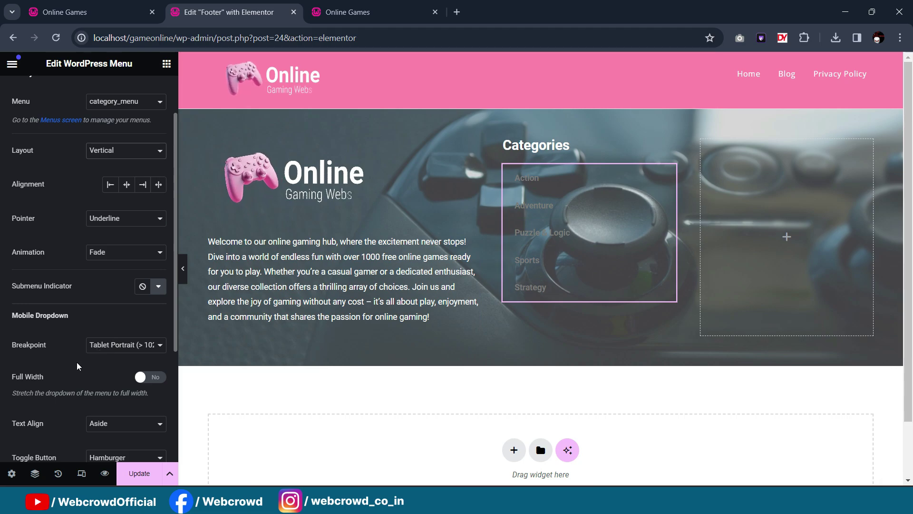
click(98, 346)
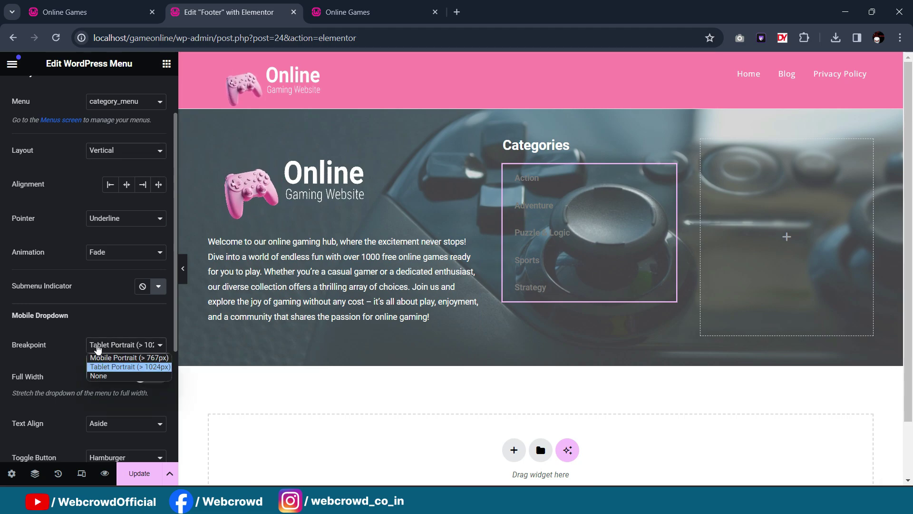
click(107, 376)
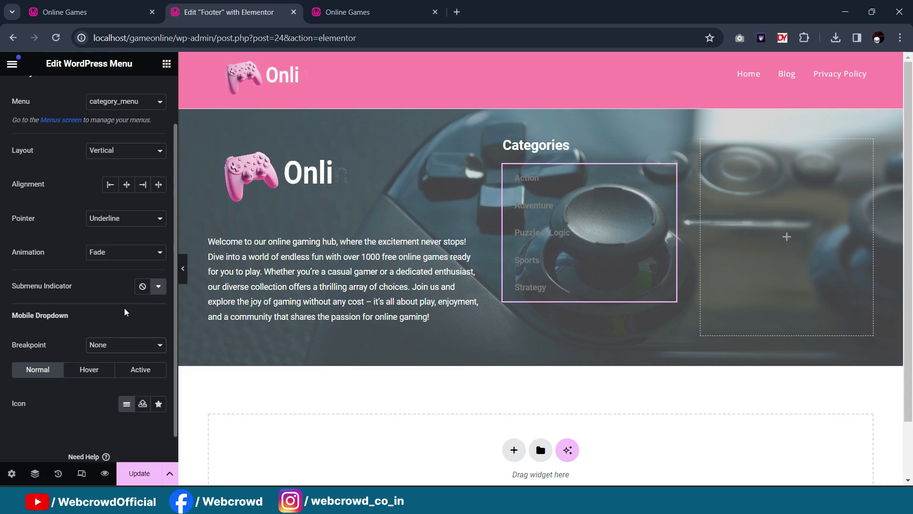
scroll(127, 271, up, 1)
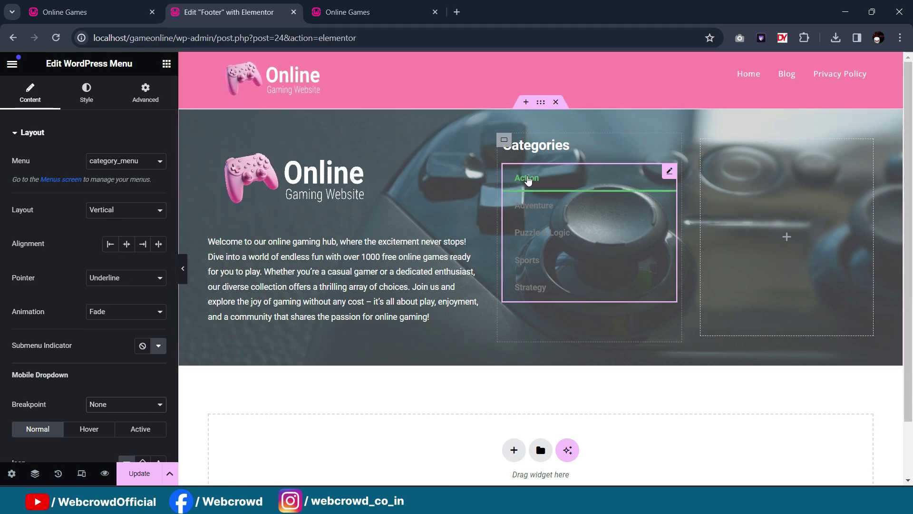
click(100, 278)
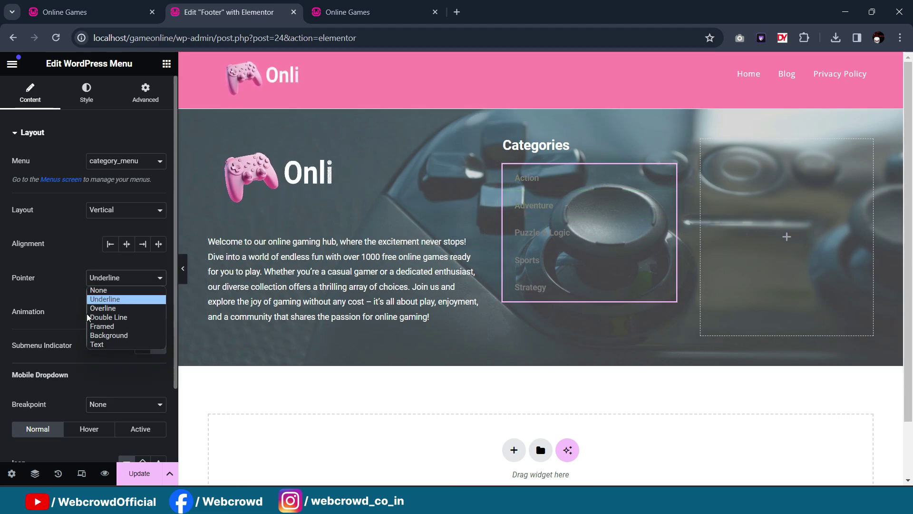
click(101, 298)
click(126, 278)
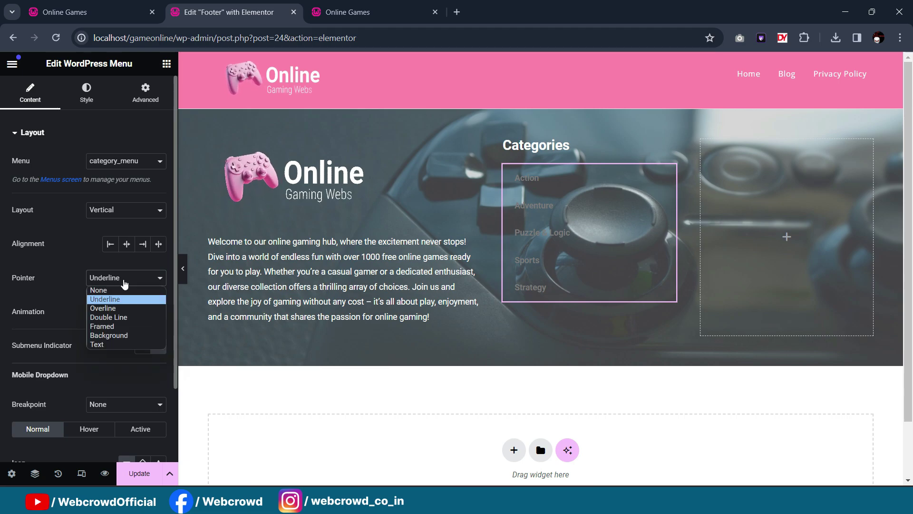
click(102, 289)
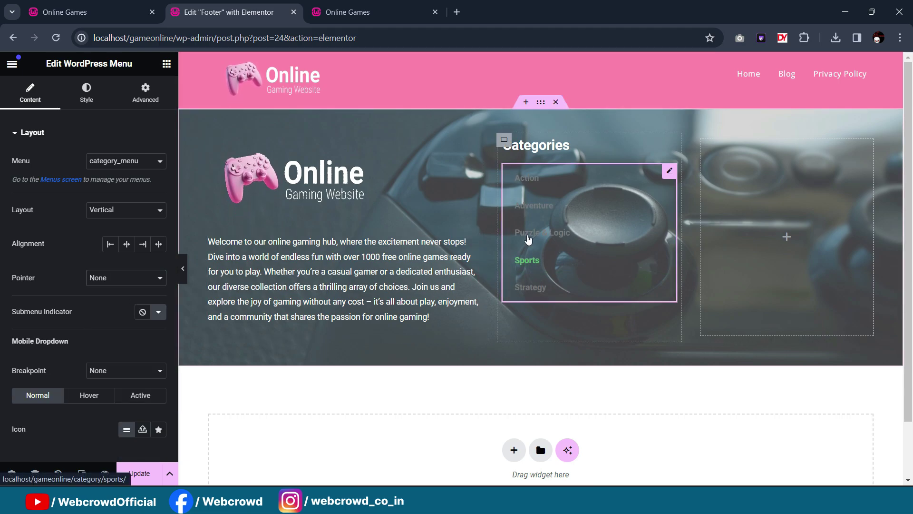
Step: Set the category menu's normal text colour to light grey #E6E6E6
click(92, 102)
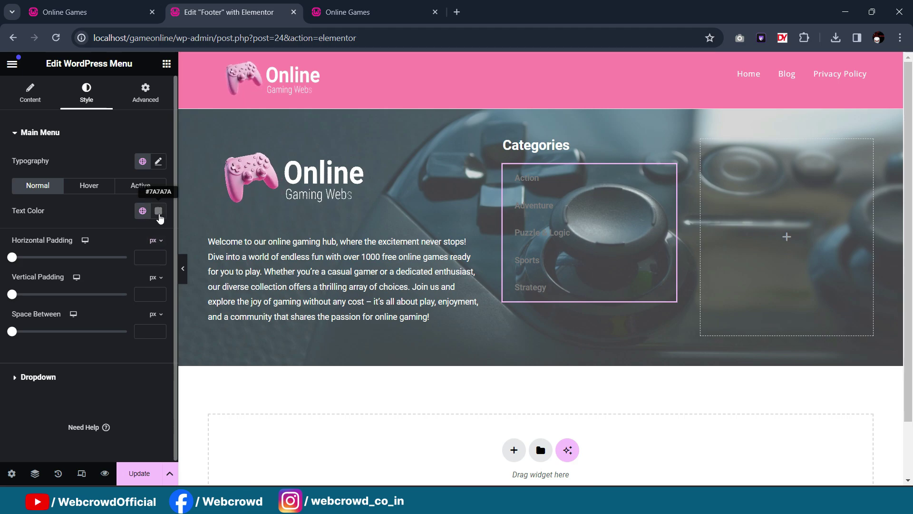
click(159, 211)
drag(110, 306, 57, 240)
drag(53, 272, 51, 278)
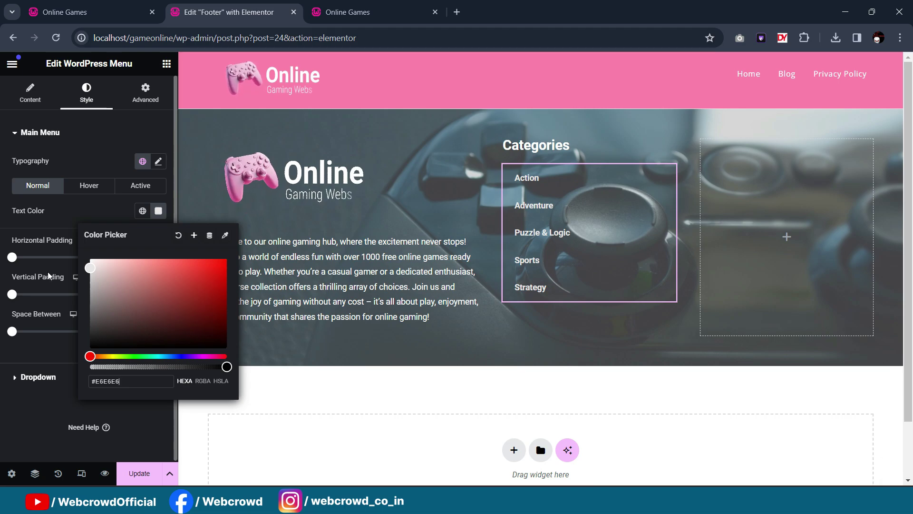
click(41, 410)
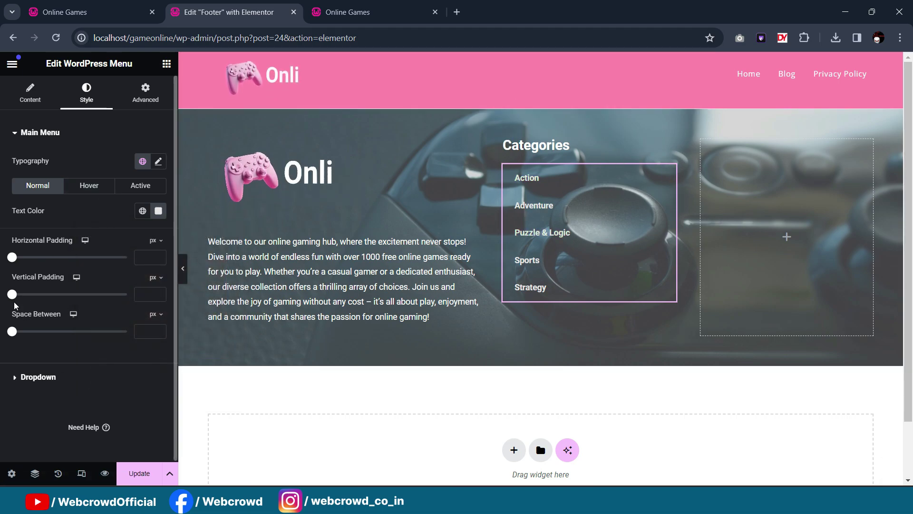
Step: Try 12 px vertical padding on the category menu, undo it, and set the space between items to 3 px
drag(12, 294, 39, 294)
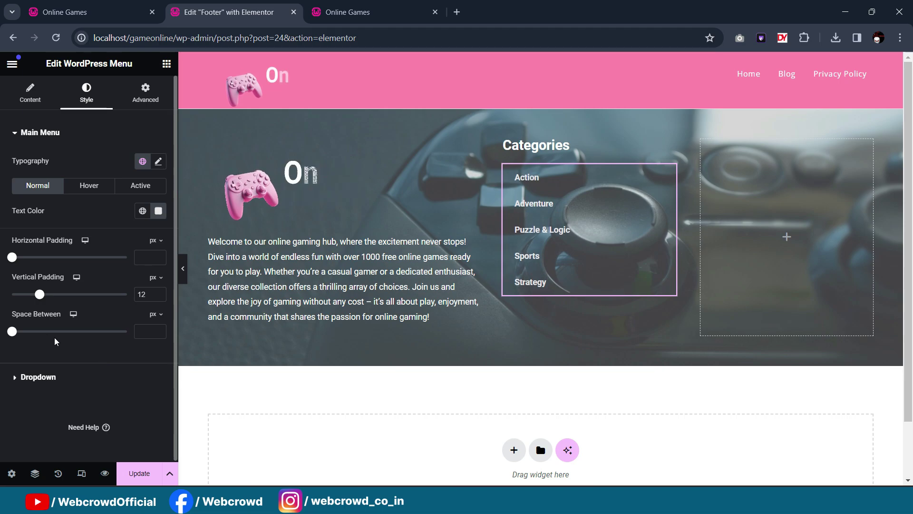
key(ctrl+z)
click(12, 331)
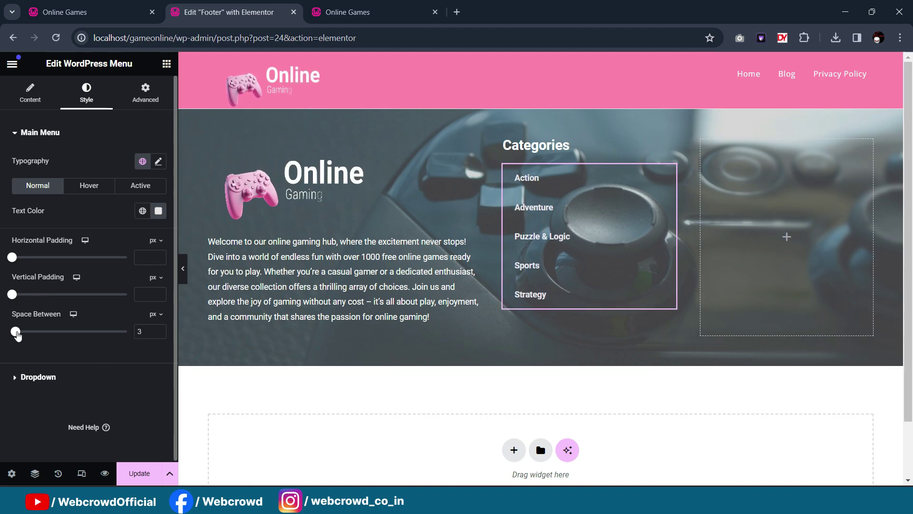
Step: Set the space between the category menu's items to 0 px and preview the footer at full width
click(89, 372)
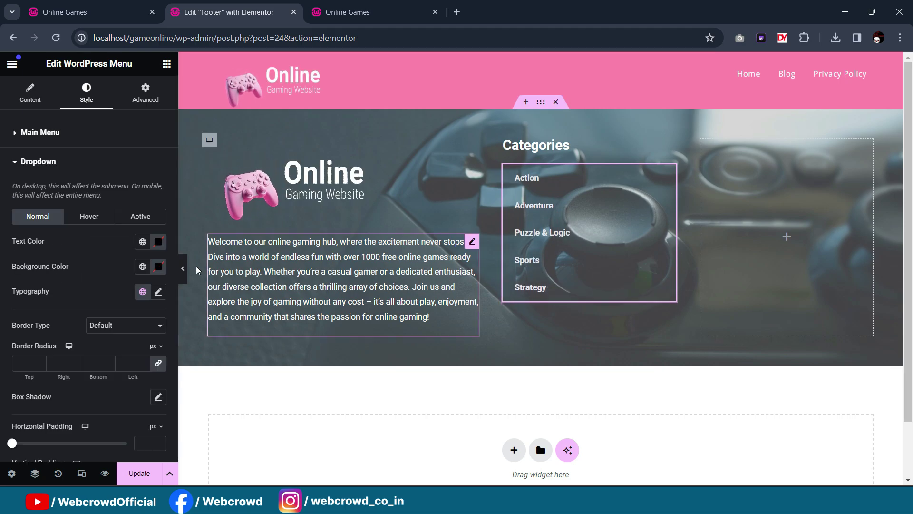
click(182, 268)
click(4, 269)
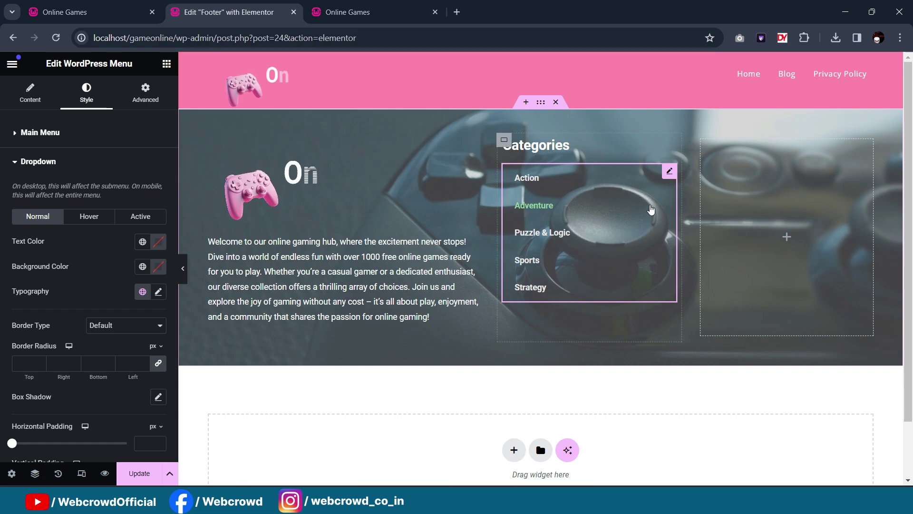
Step: Unlink the category menu's margin values and set its left margin to -14 px
click(145, 93)
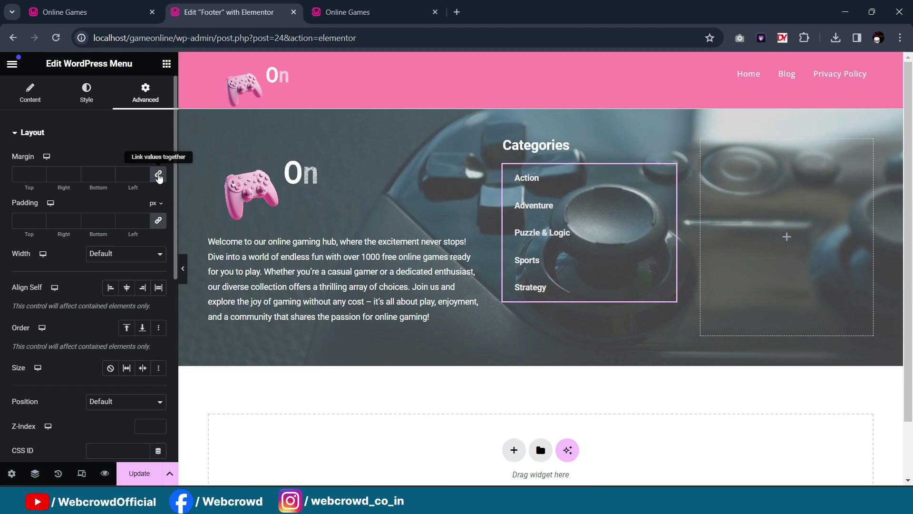
click(159, 174)
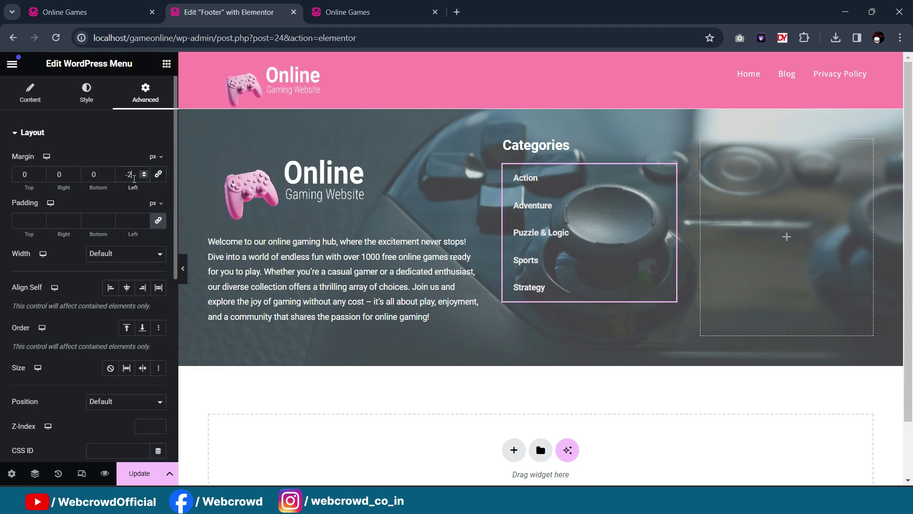
key(Down)
key(Down)
key(Down)
key(Down)
key(Down)
key(Down)
key(Down)
key(Down)
key(Down)
key(Down)
key(Down)
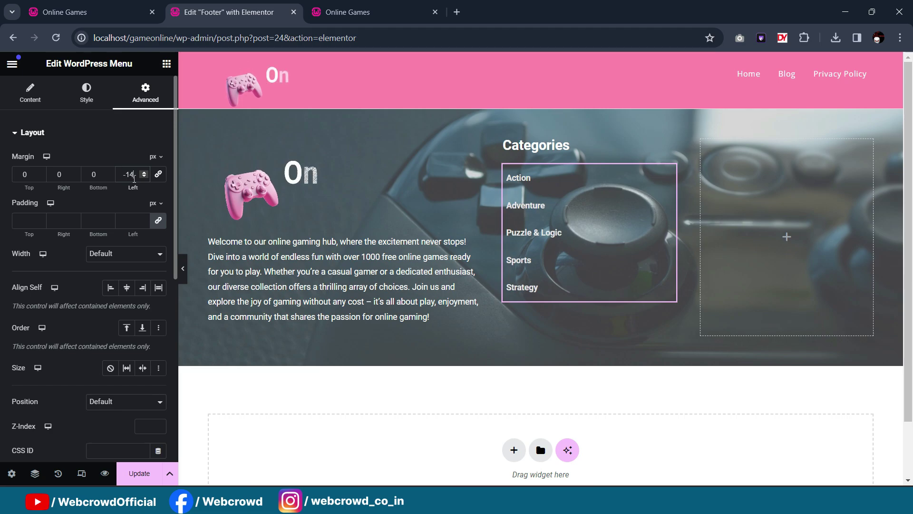
key(Up)
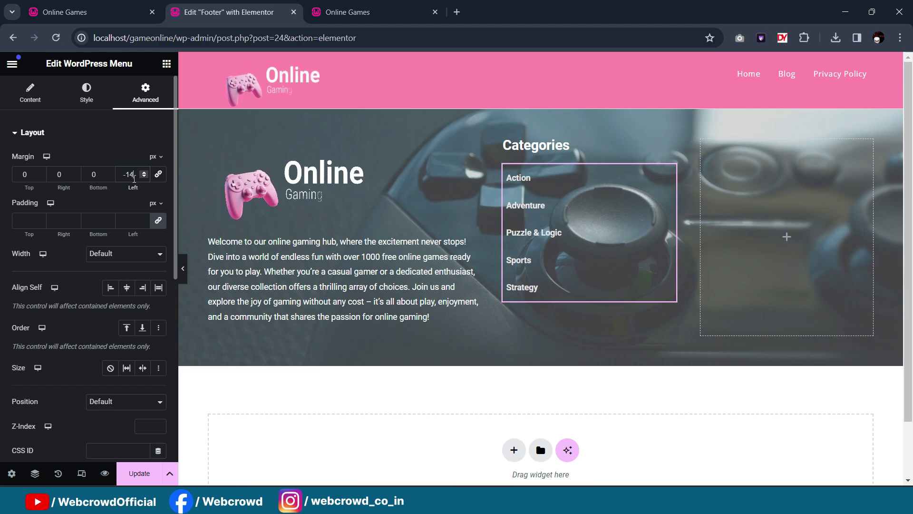
key(Up)
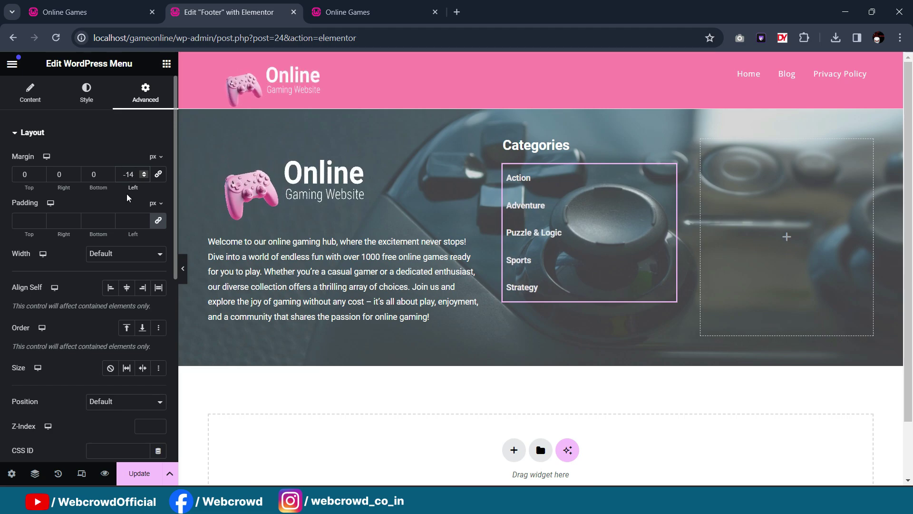
Step: Preview the footer at full width and set the category menu's top margin to -17 px
click(183, 269)
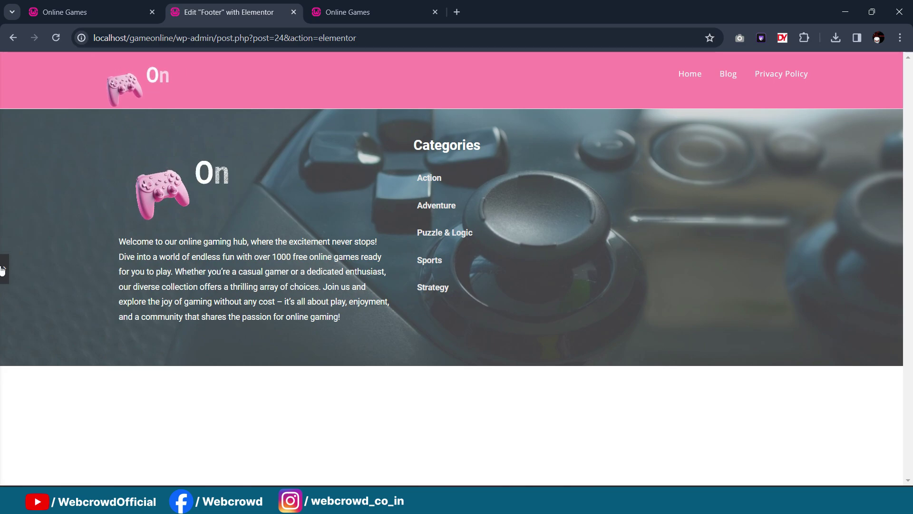
click(3, 269)
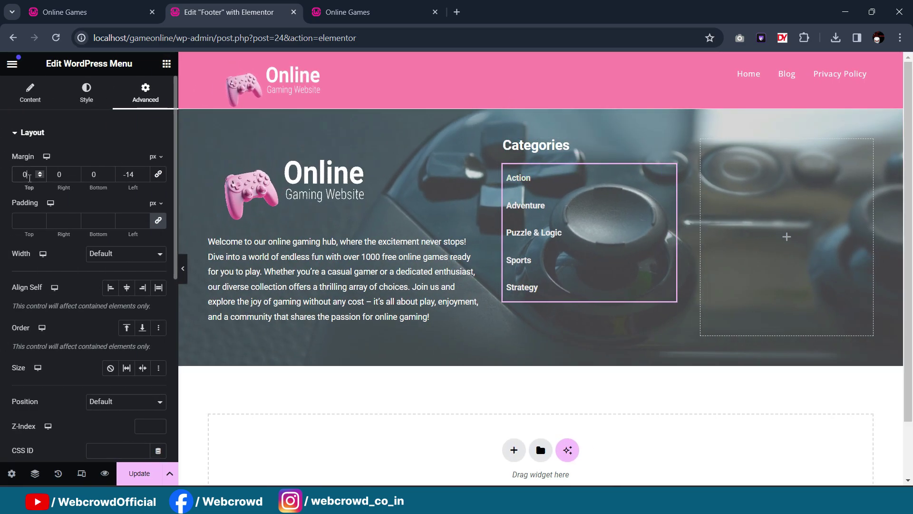
scroll(29, 177, down, 9)
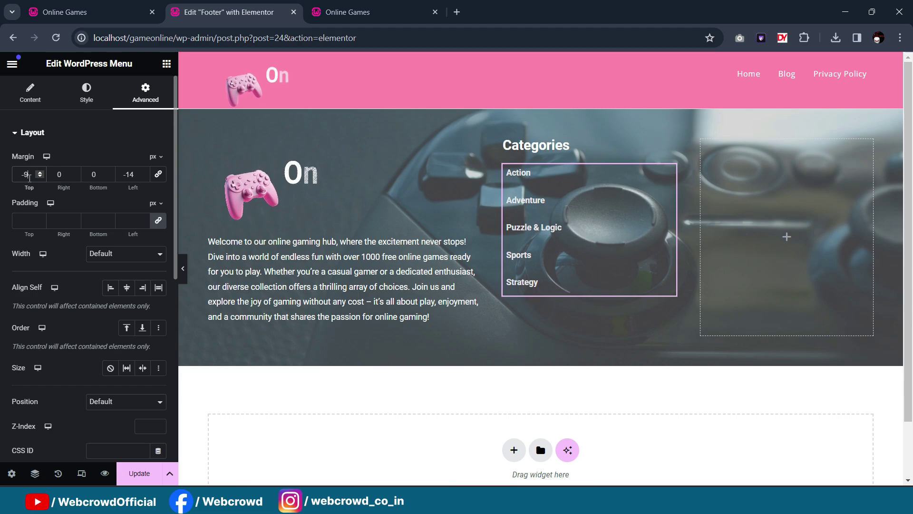
scroll(29, 178, down, 8)
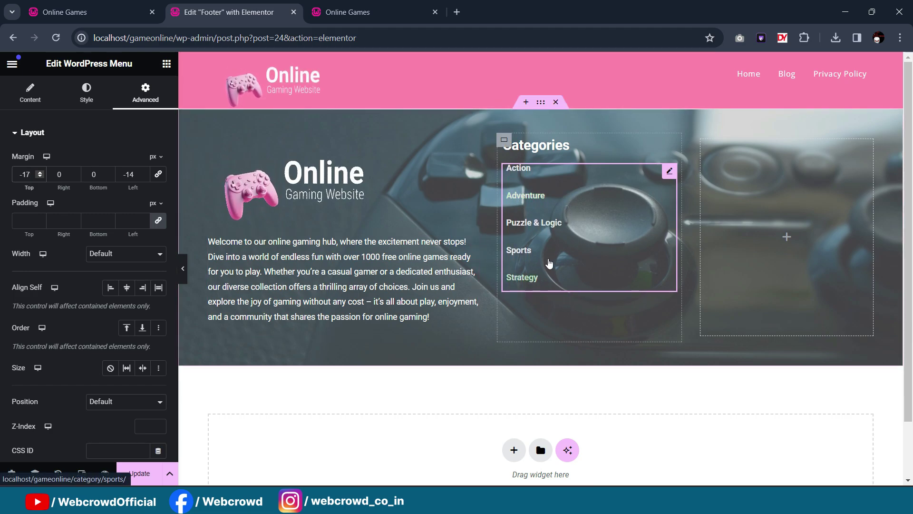
Step: Copy the pink swatch's hex code from the Figma design and set the category menu's hover text colour to #F875AA
click(86, 93)
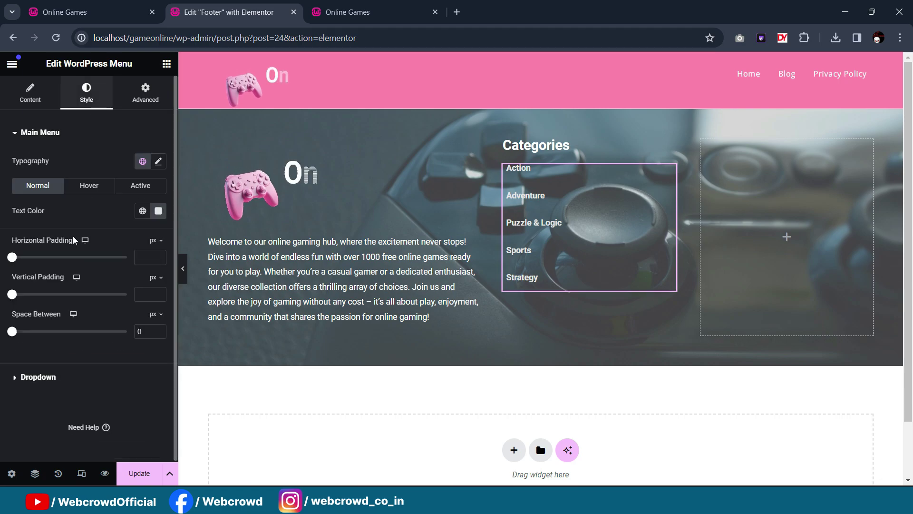
click(89, 188)
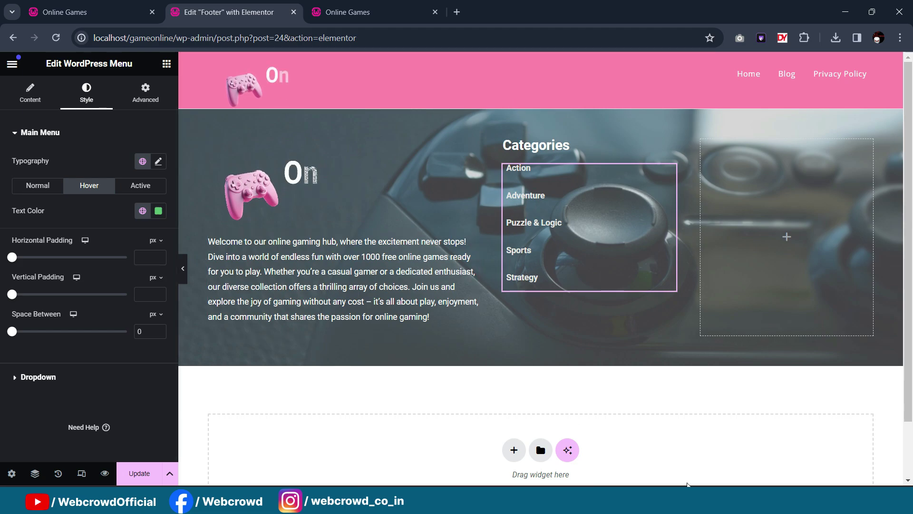
mouse_move(692, 503)
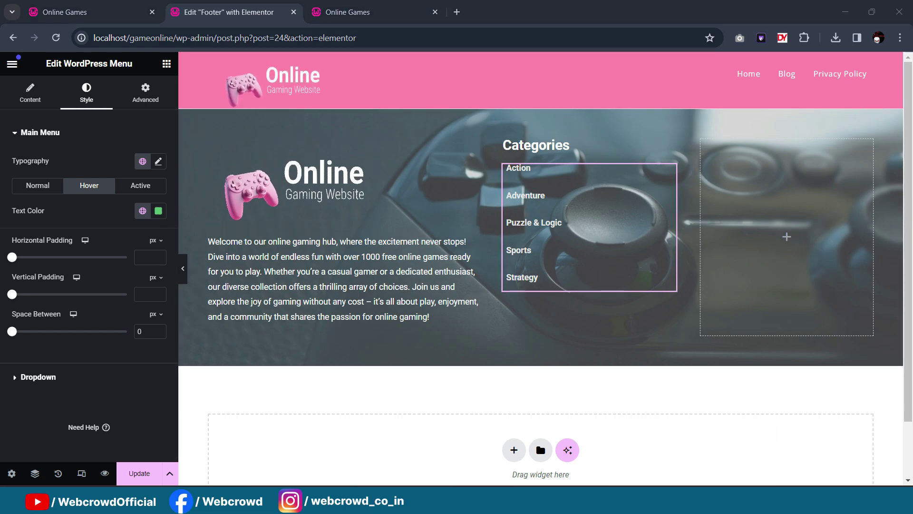
key(alt+Tab)
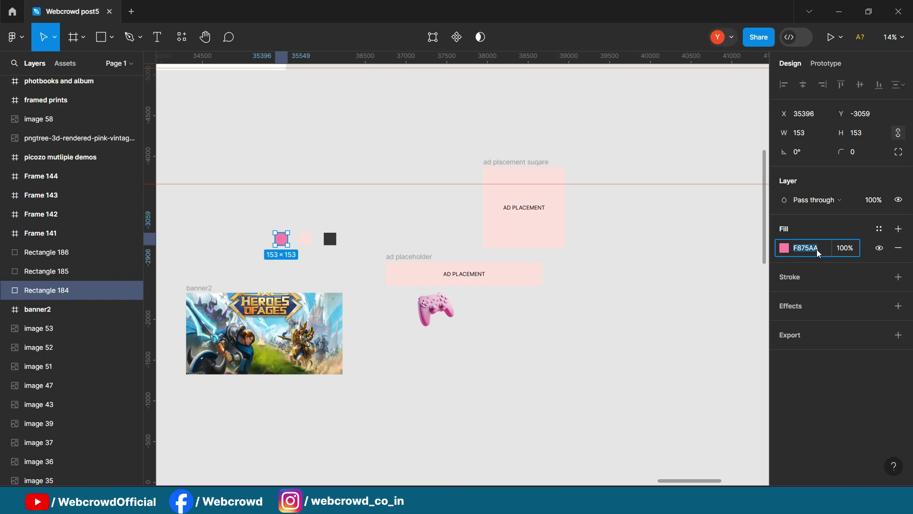
click(838, 12)
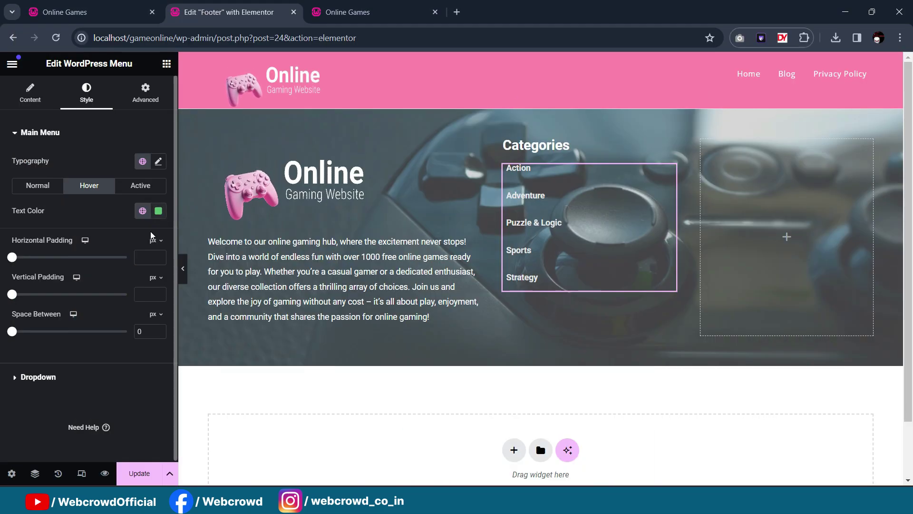
click(158, 211)
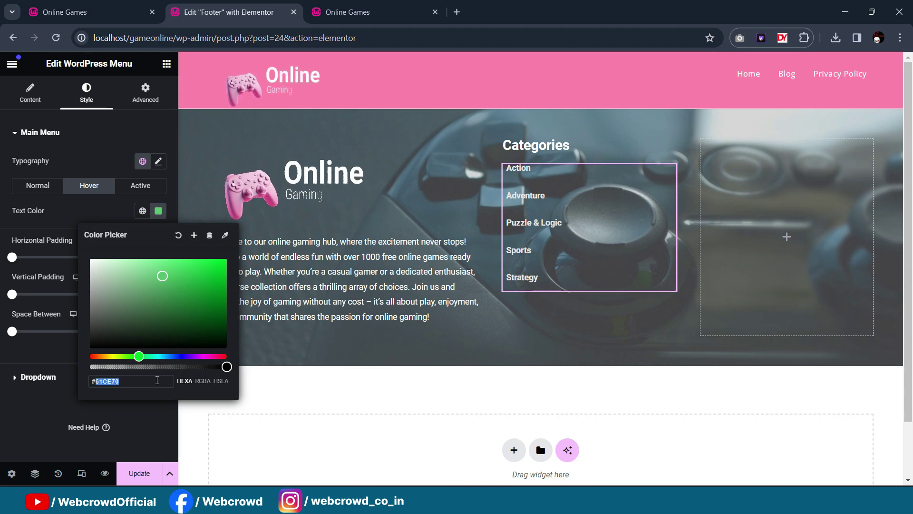
text(F875AA)
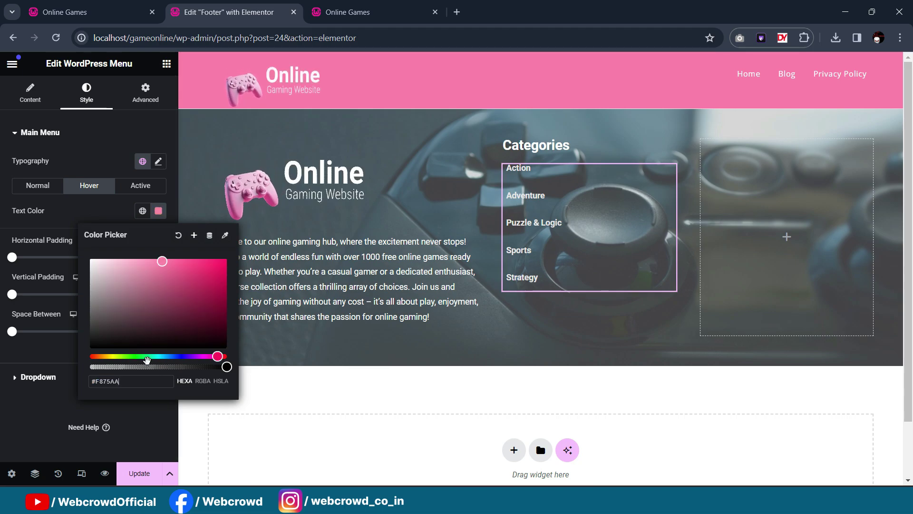
Step: Save the pink hover colour as a global colour named Main color and apply it to the category menu's hover text
click(192, 236)
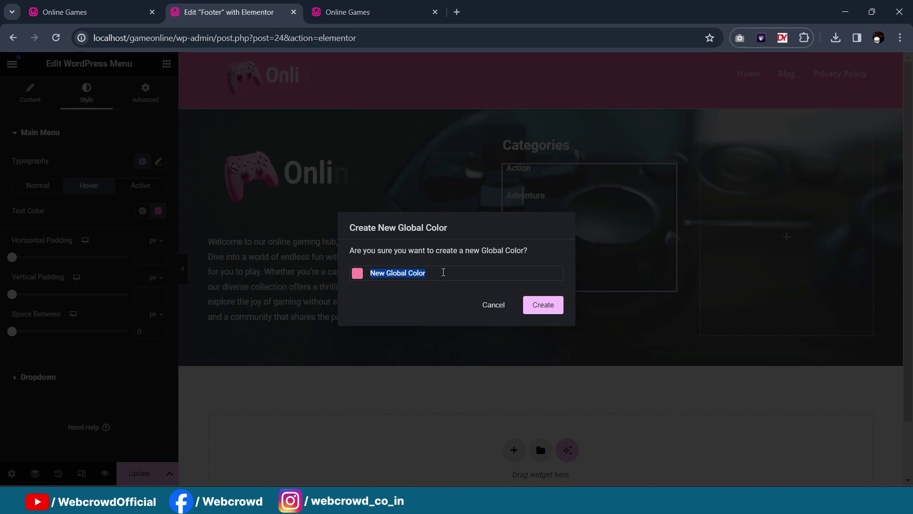
text(Main color)
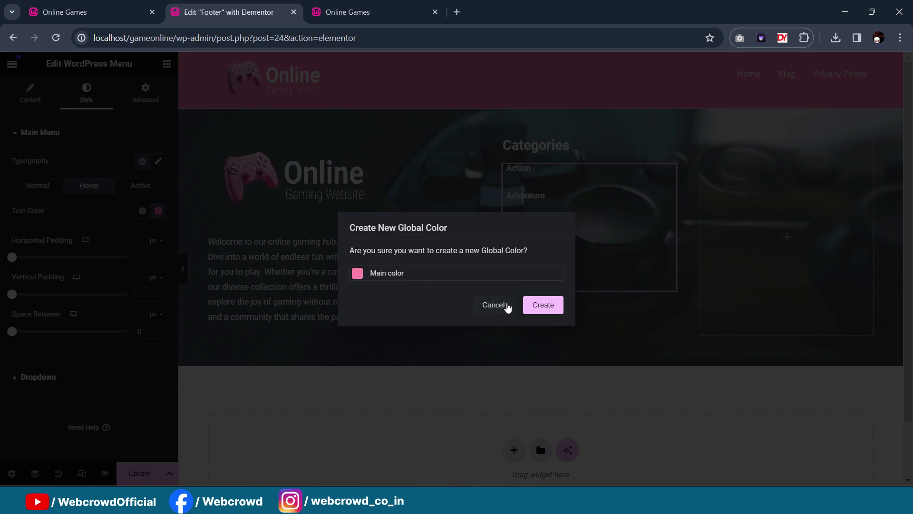
click(544, 306)
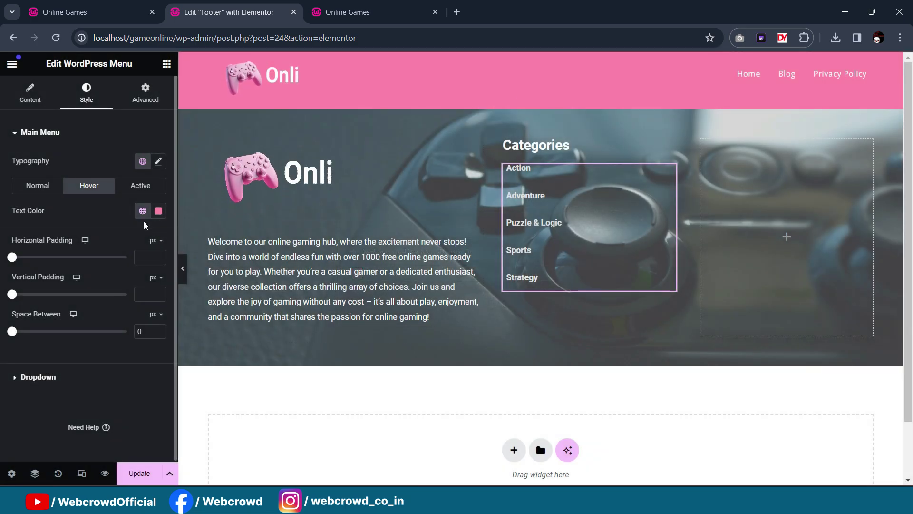
click(158, 211)
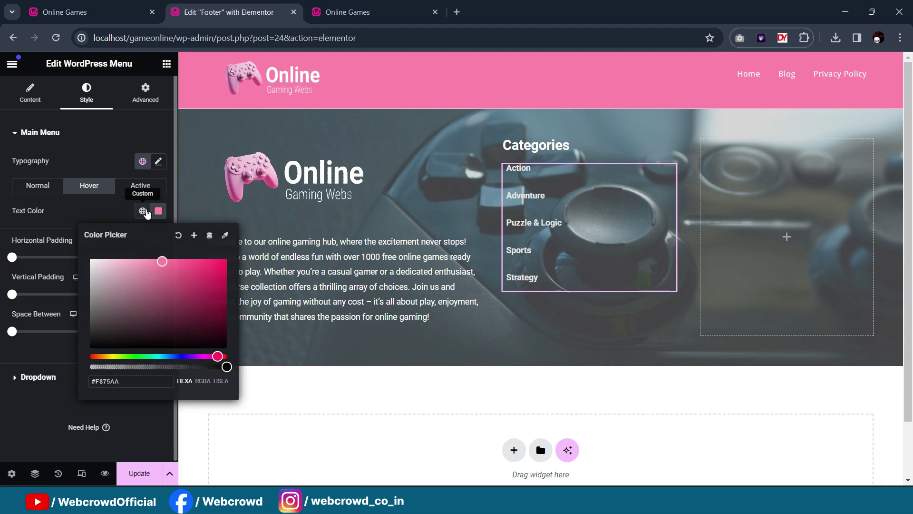
click(142, 211)
click(72, 361)
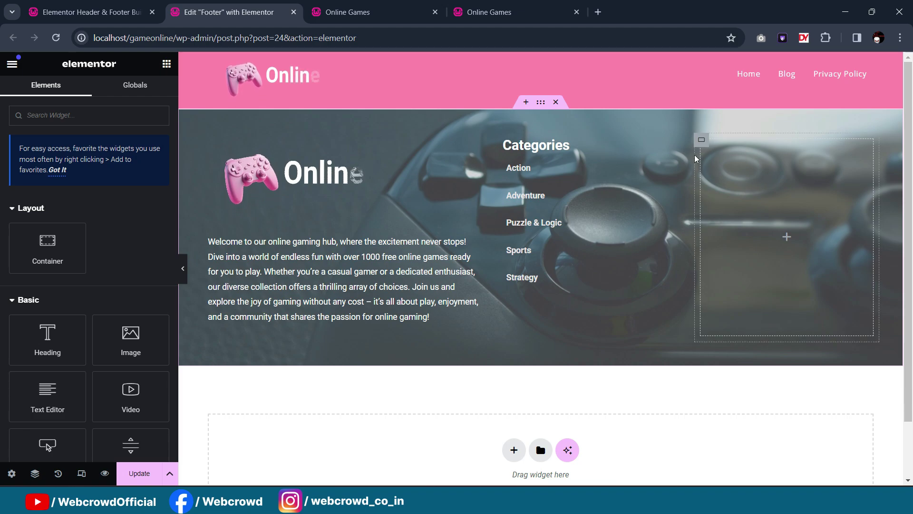
Step: Copy the Categories heading into the empty third column and retitle the copy Other Links
click(670, 147)
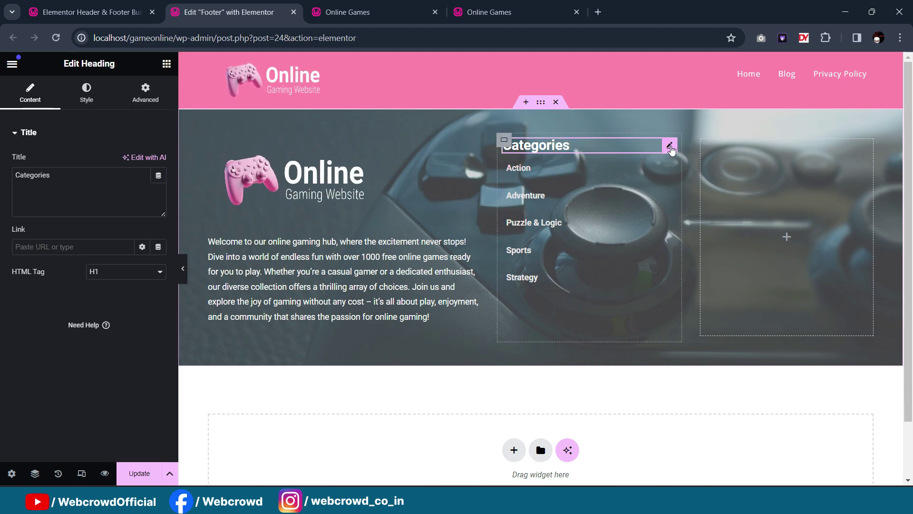
click(702, 142)
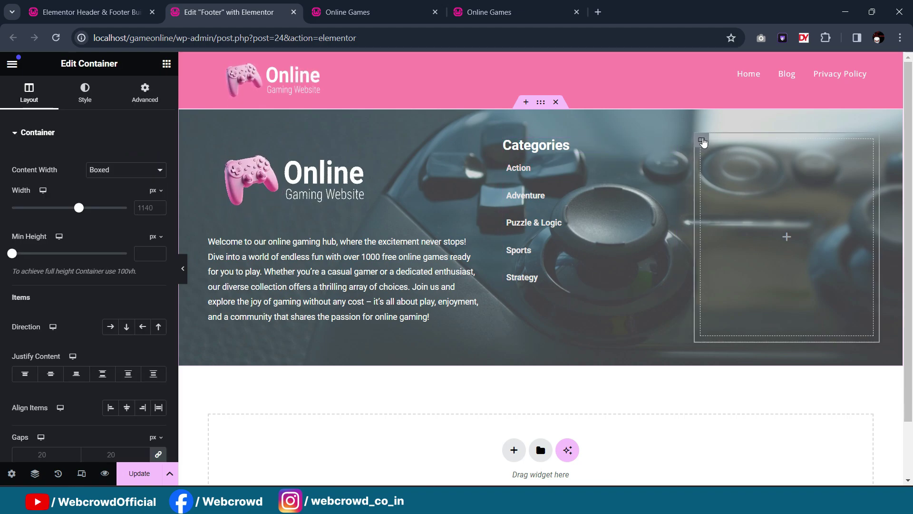
key(ctrl+v)
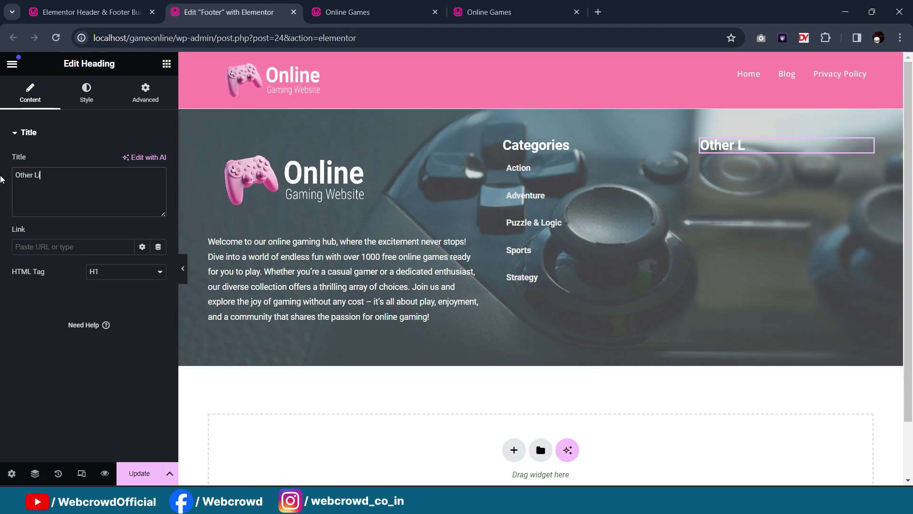
text(nks)
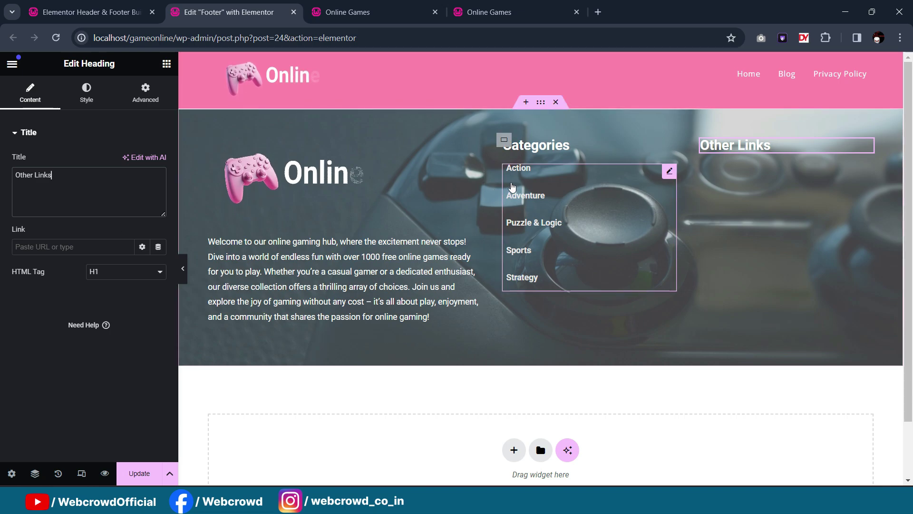
Step: Copy the category menu into the third column below the Other Links heading and switch the copy to Main_menu
click(669, 171)
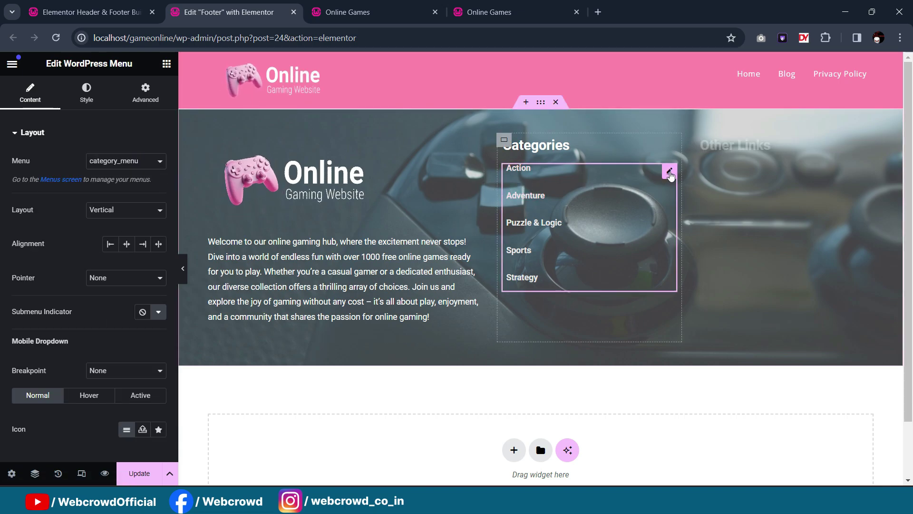
right_click(669, 174)
click(690, 232)
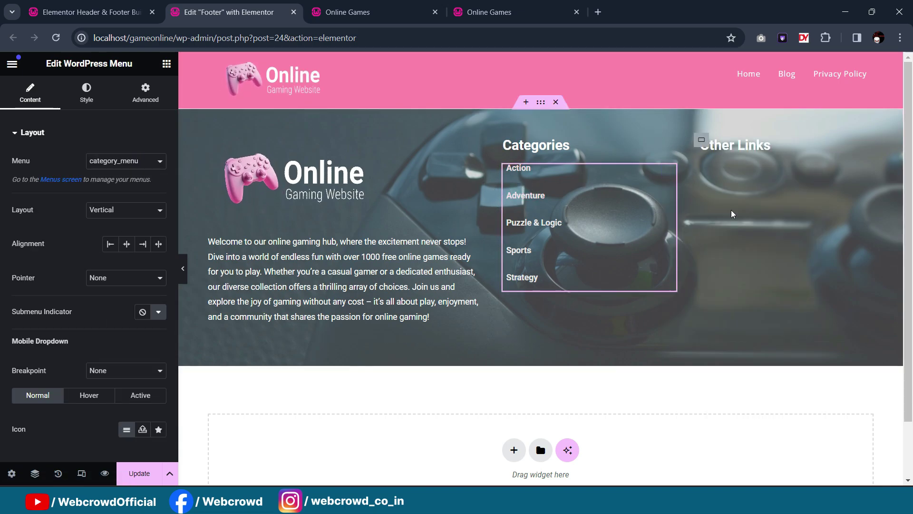
right_click(701, 148)
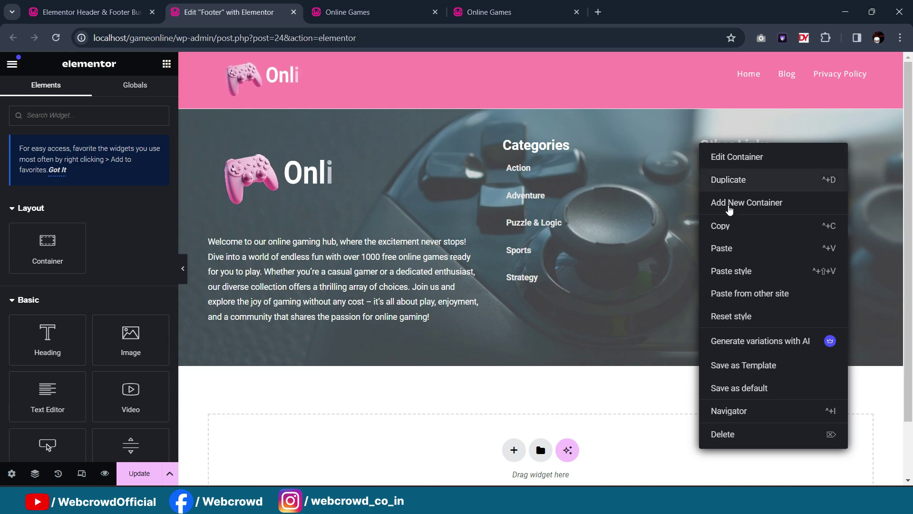
click(745, 246)
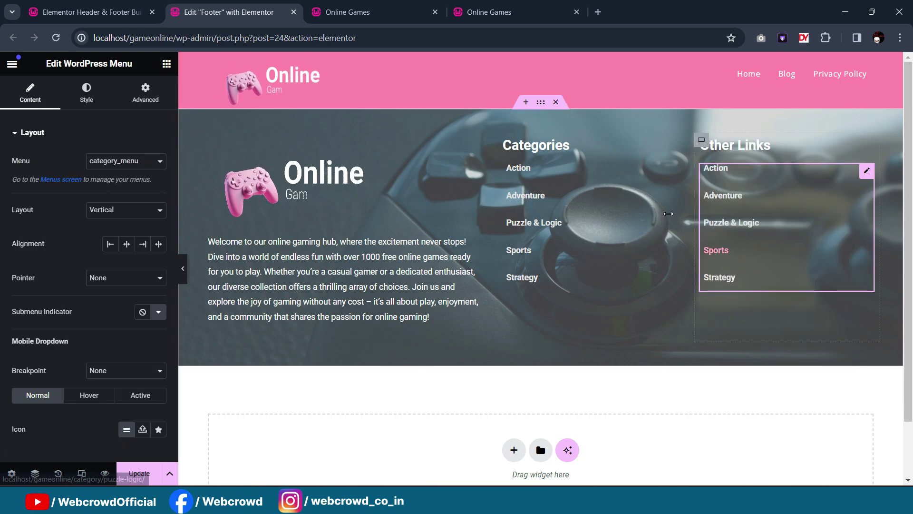
click(123, 162)
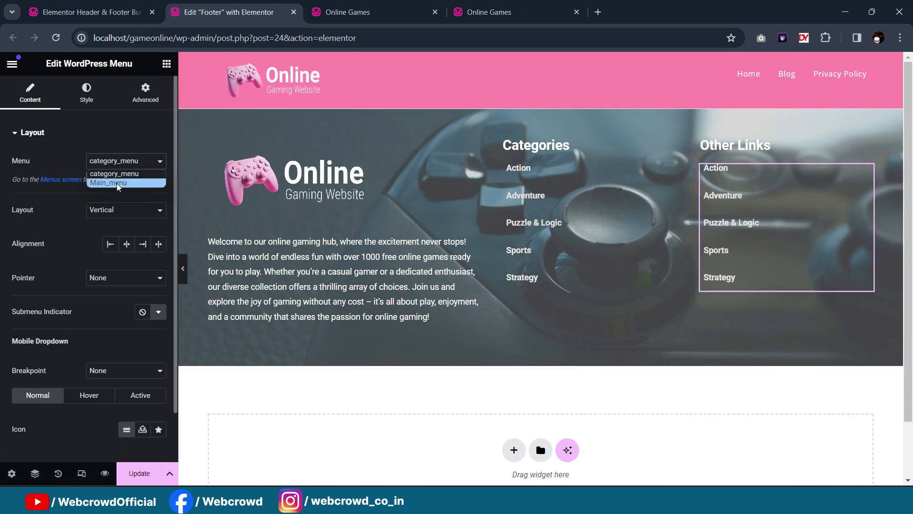
click(116, 183)
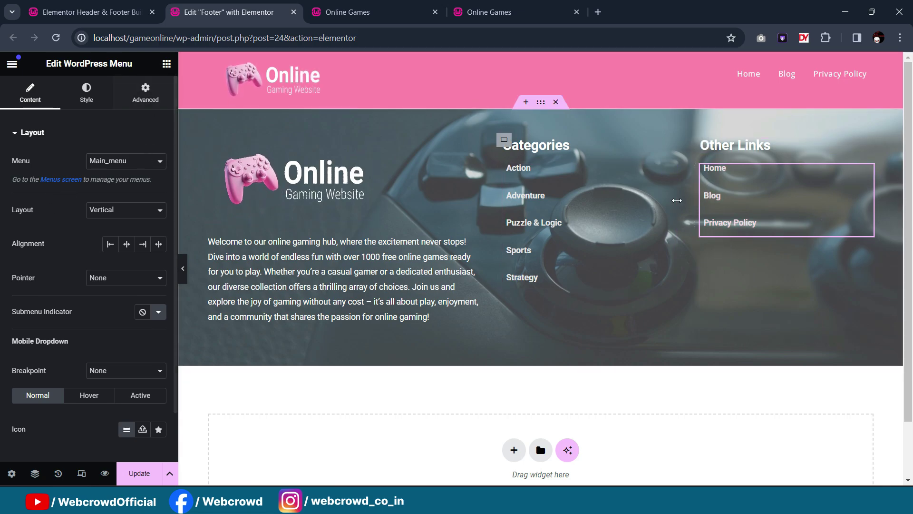
Step: Find the Social Icons widget and add it to the third column below the Home, Blog and Privacy Policy menu
click(167, 64)
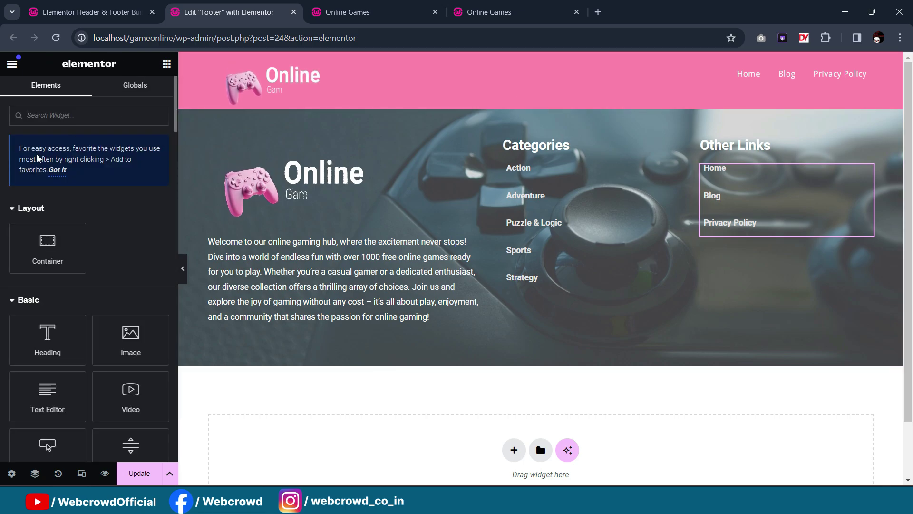
click(55, 116)
text(social)
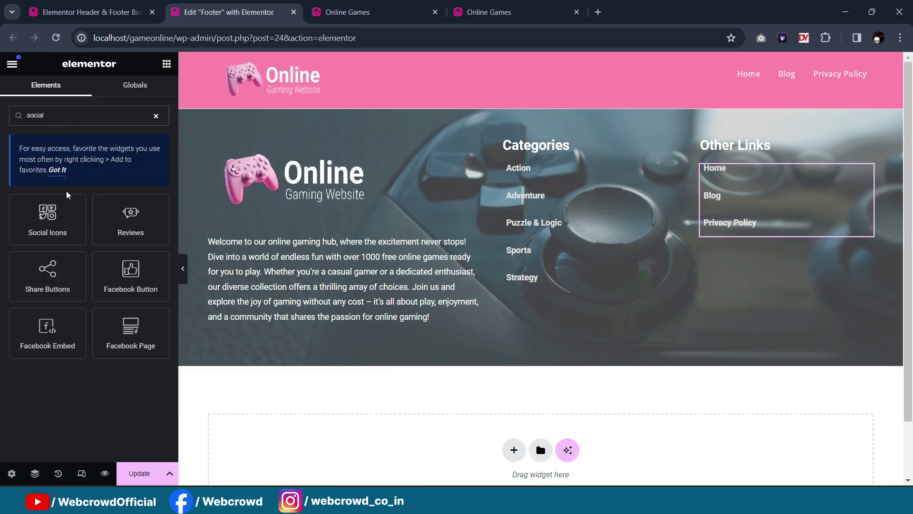
drag(57, 217, 706, 255)
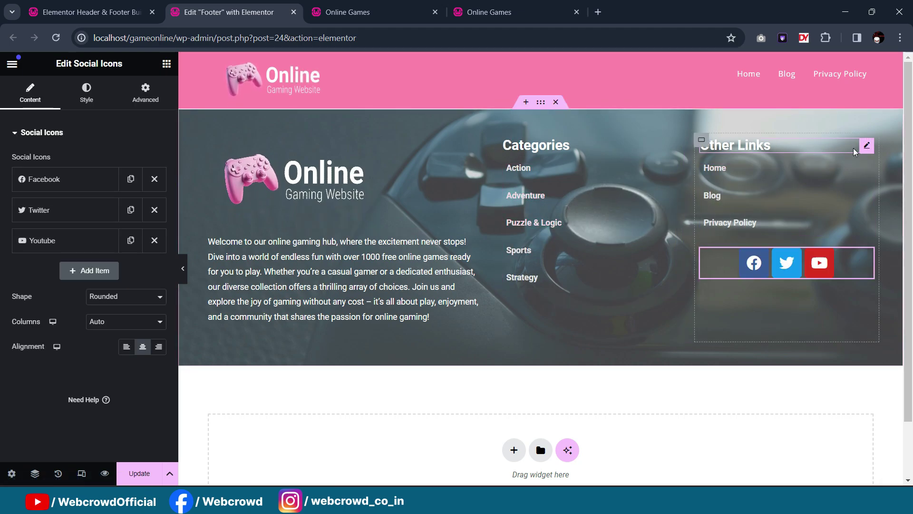
Step: Duplicate the Other Links heading and place the copy directly above the social icons in the third column
right_click(866, 150)
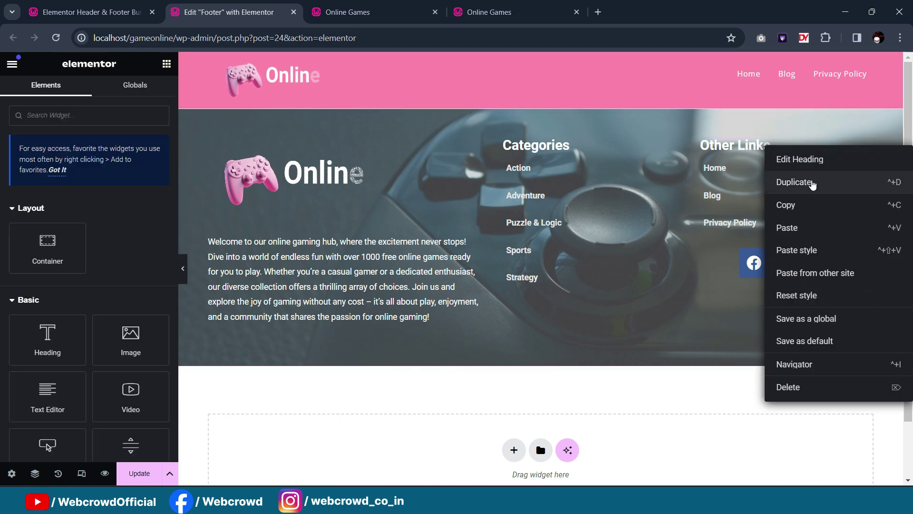
click(812, 183)
drag(862, 179, 834, 288)
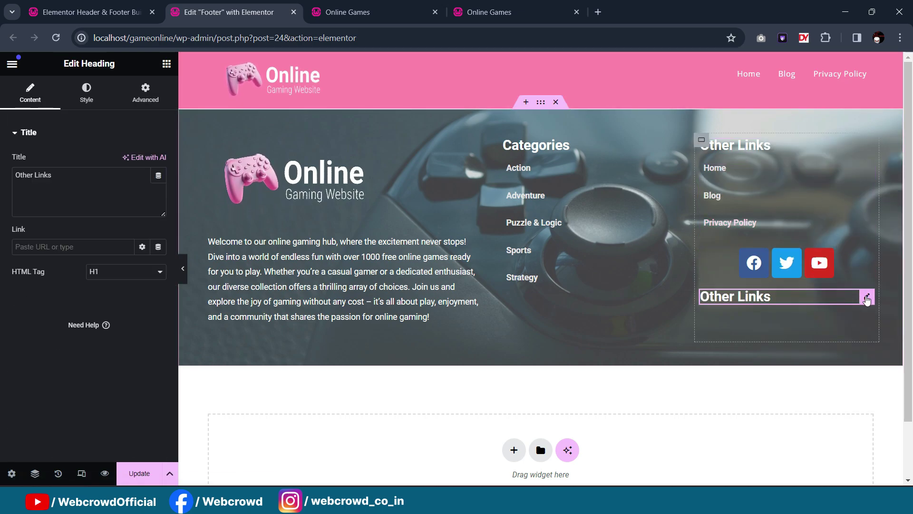
mouse_move(867, 259)
mouse_move(867, 259)
mouse_down()
mouse_move(866, 304)
mouse_move(827, 300)
mouse_move(817, 289)
mouse_up()
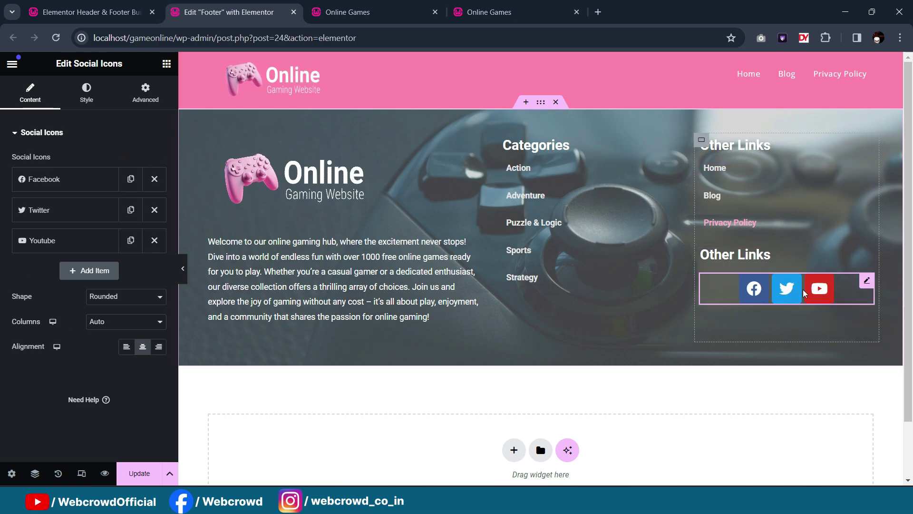
Step: Align the social icons to the left and set their size to 18 px
click(86, 95)
click(30, 94)
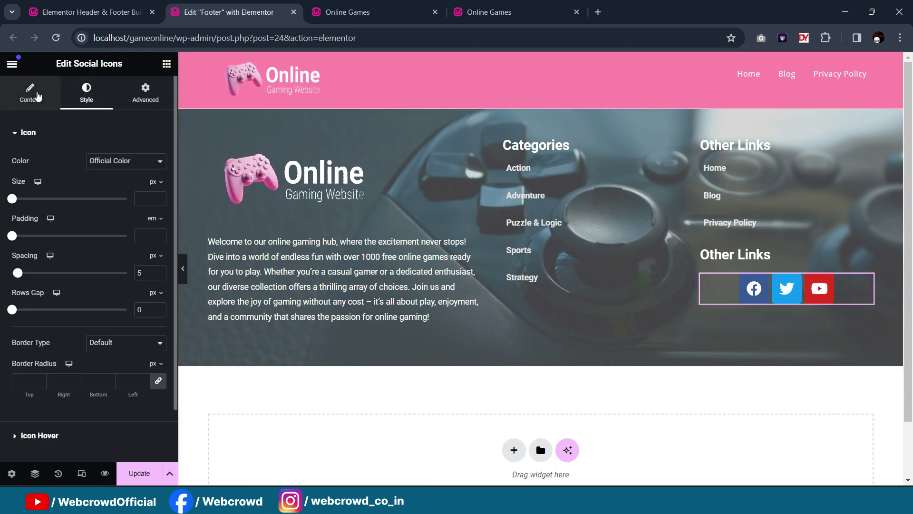
click(132, 346)
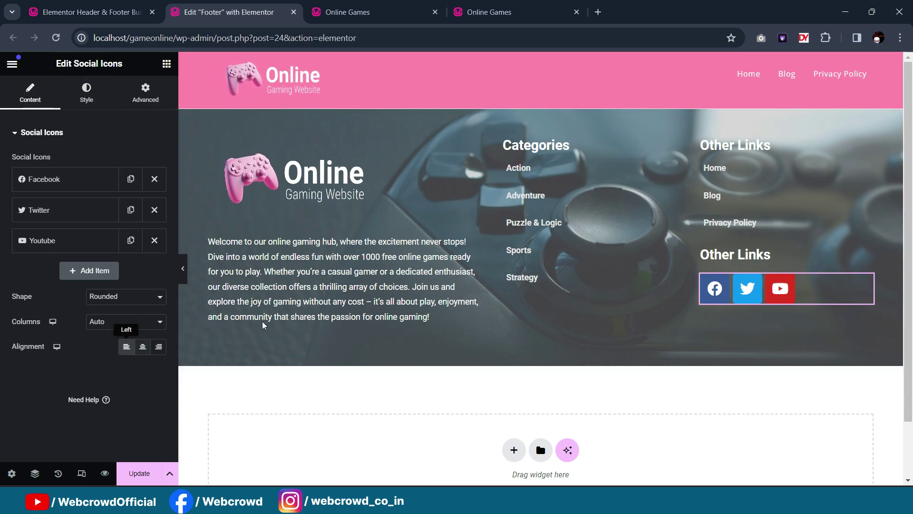
click(86, 95)
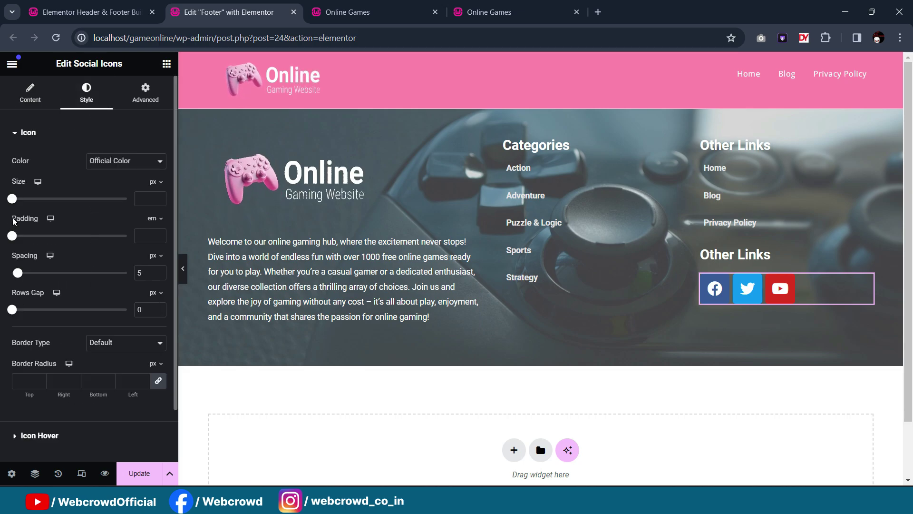
drag(12, 199, 19, 214)
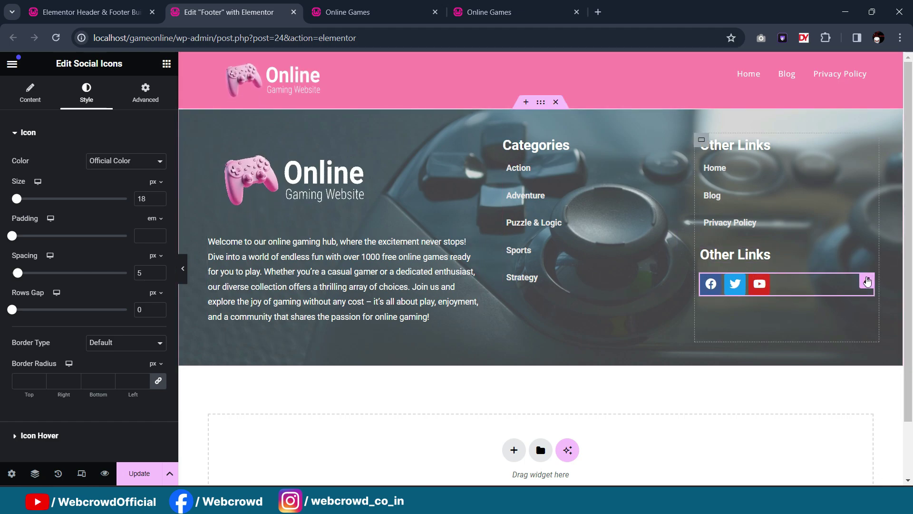
Step: Set the social icons' top margin to -7 px and preview the footer at full width
click(145, 92)
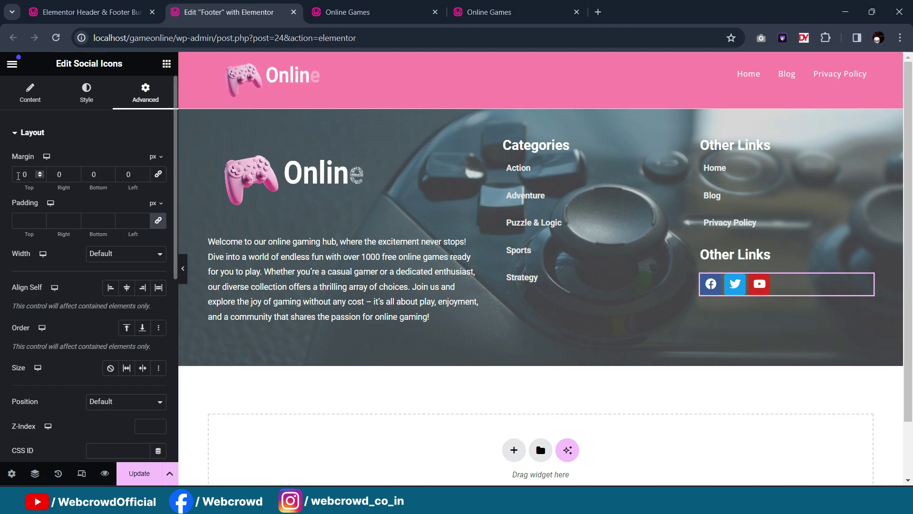
click(32, 174)
key(Down)
key(Down)
key(Down)
key(Down)
key(Down)
key(Down)
key(Down)
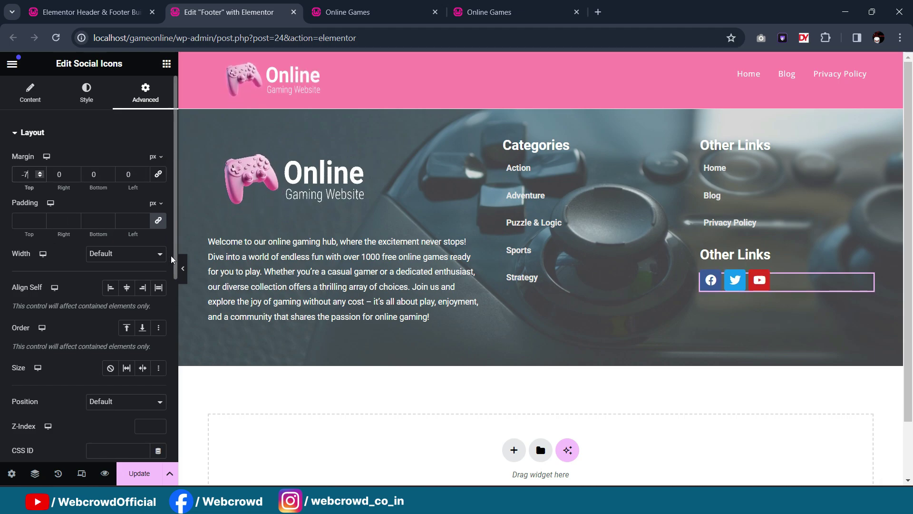
click(183, 269)
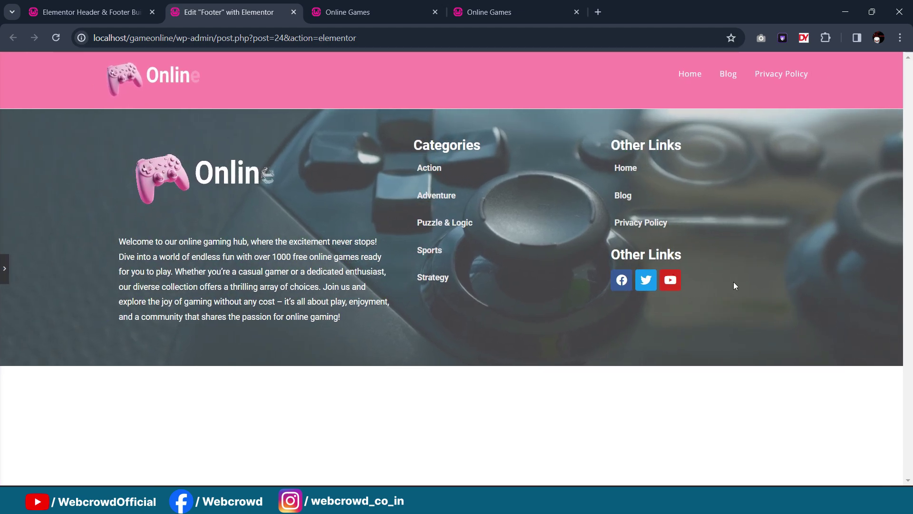
click(2, 270)
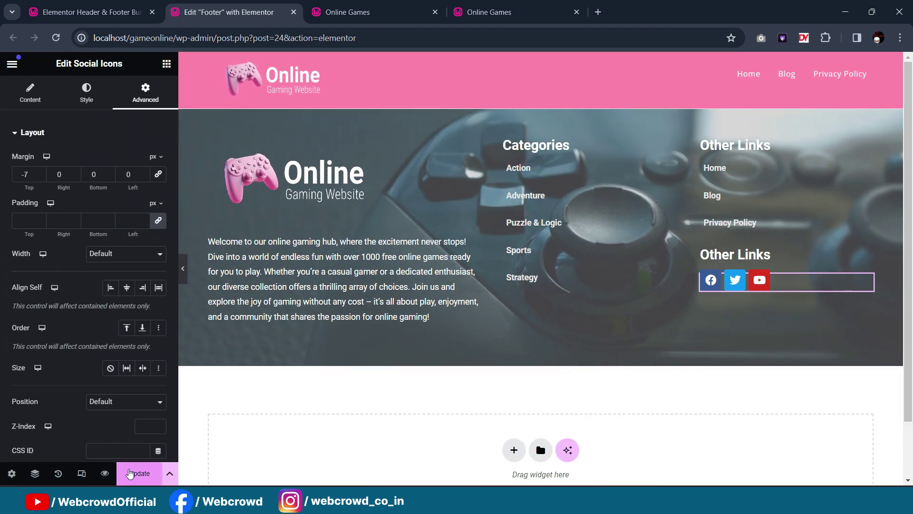
Step: Save the footer and open the live site in a new tab
click(131, 473)
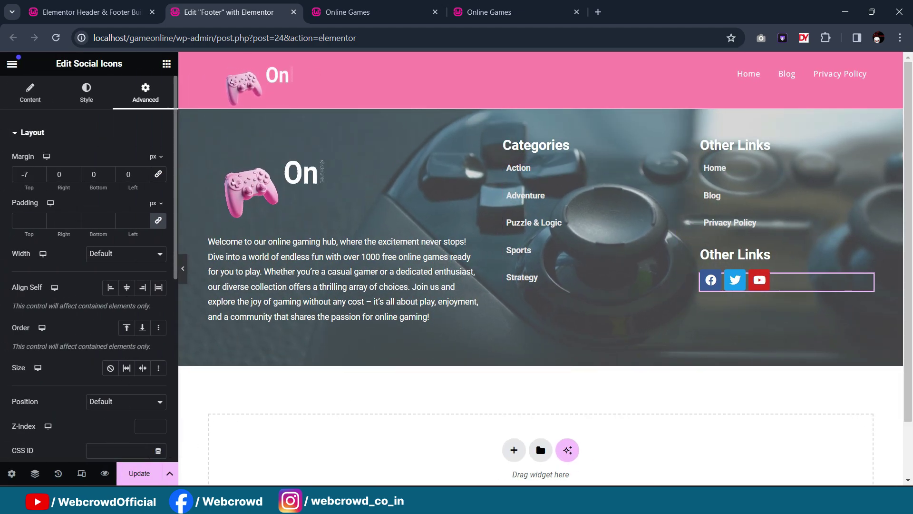
click(139, 475)
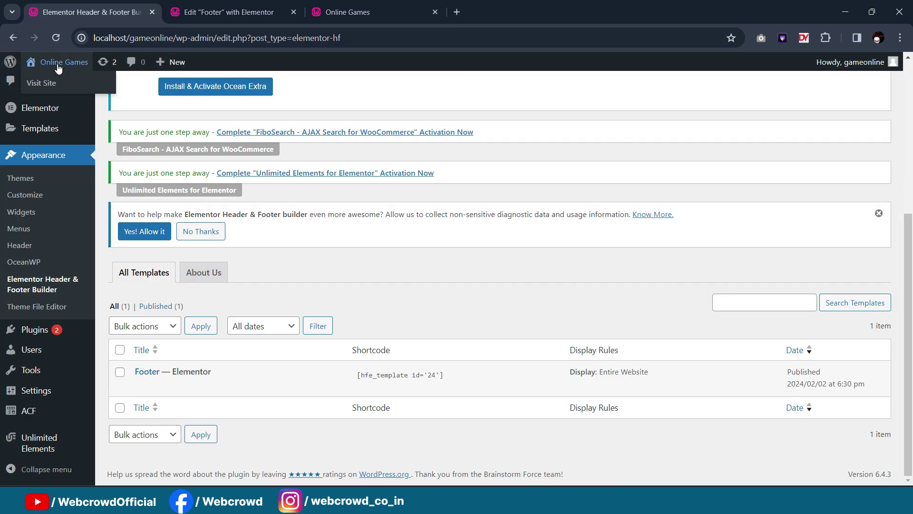
middle_click(39, 83)
click(256, 7)
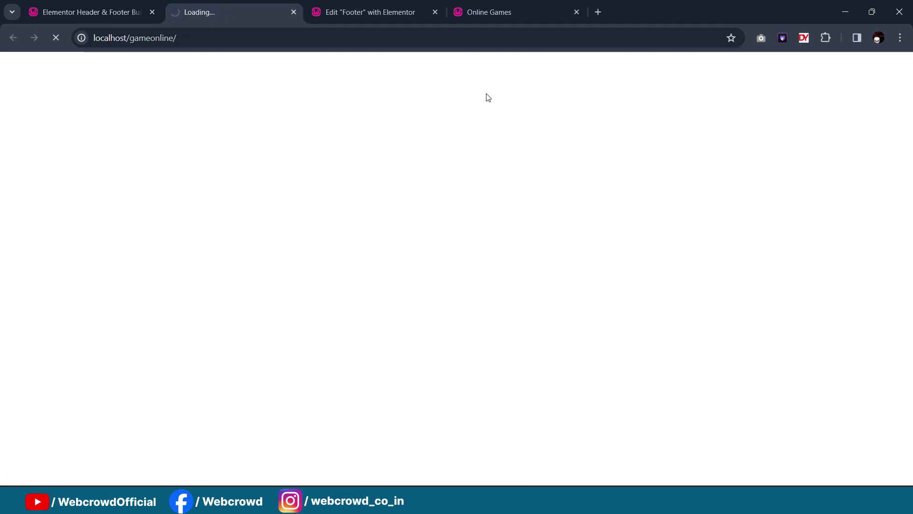
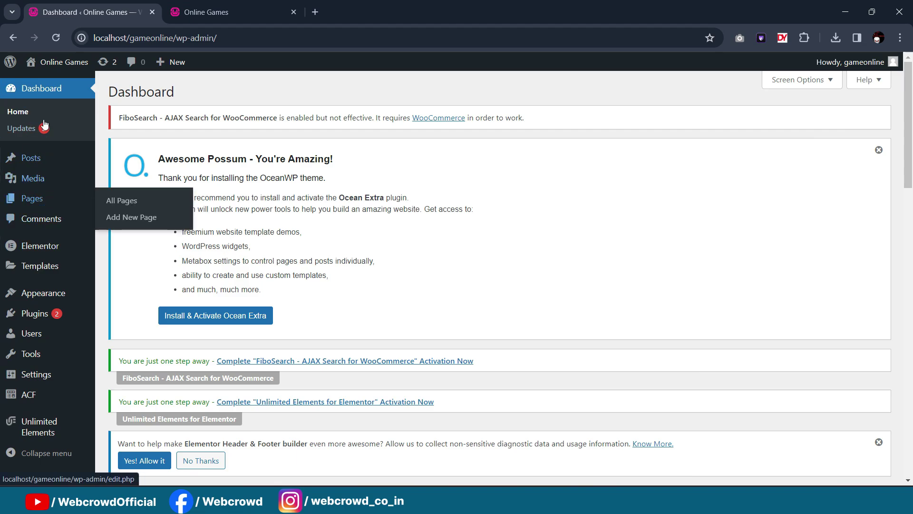
Step: Open Elementor's saved templates and look through the list of all templates
mouse_move(87, 265)
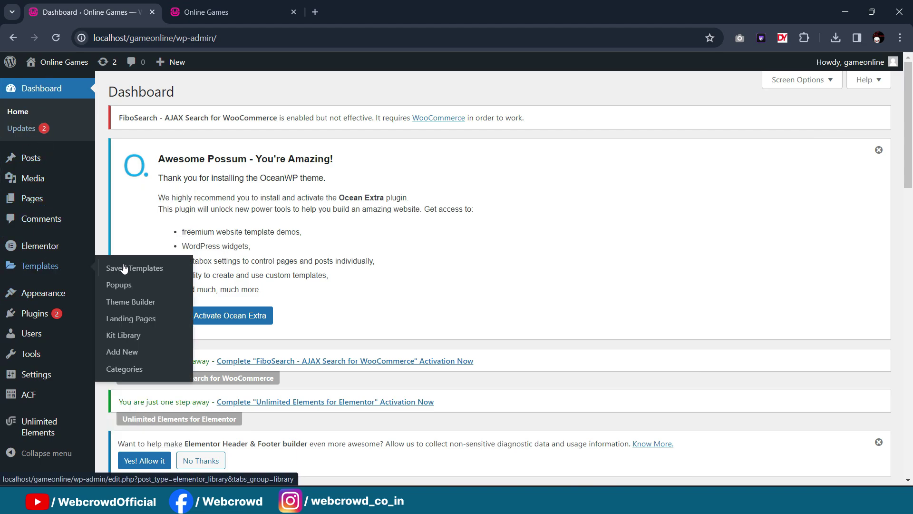
click(123, 268)
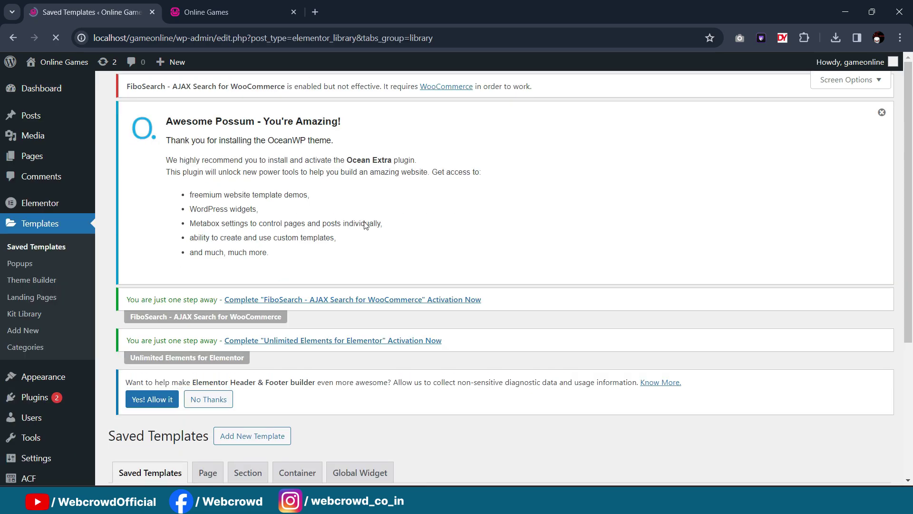
scroll(380, 224, down, 5)
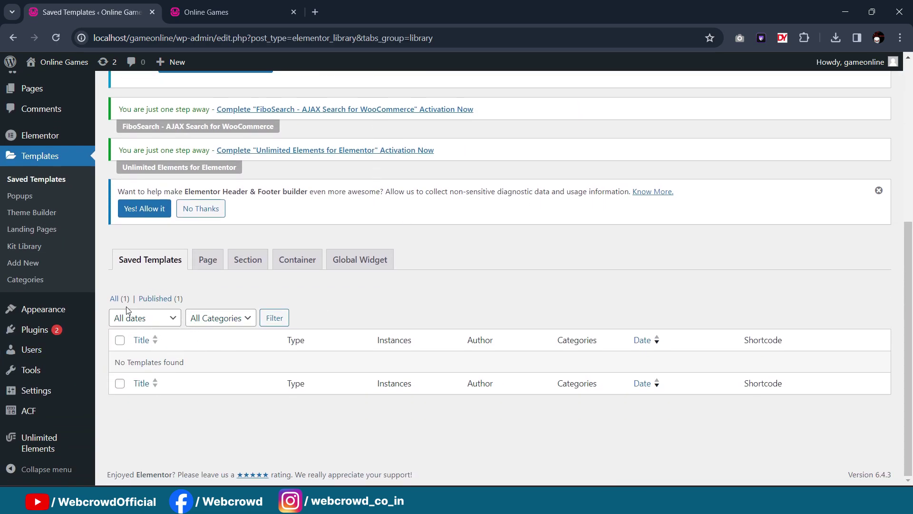
click(317, 258)
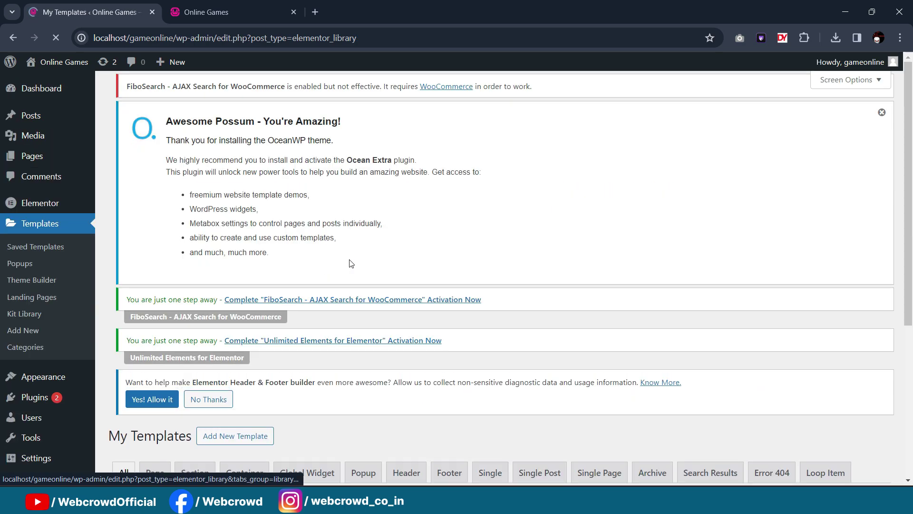
scroll(351, 263, down, 3)
scroll(352, 263, down, 1)
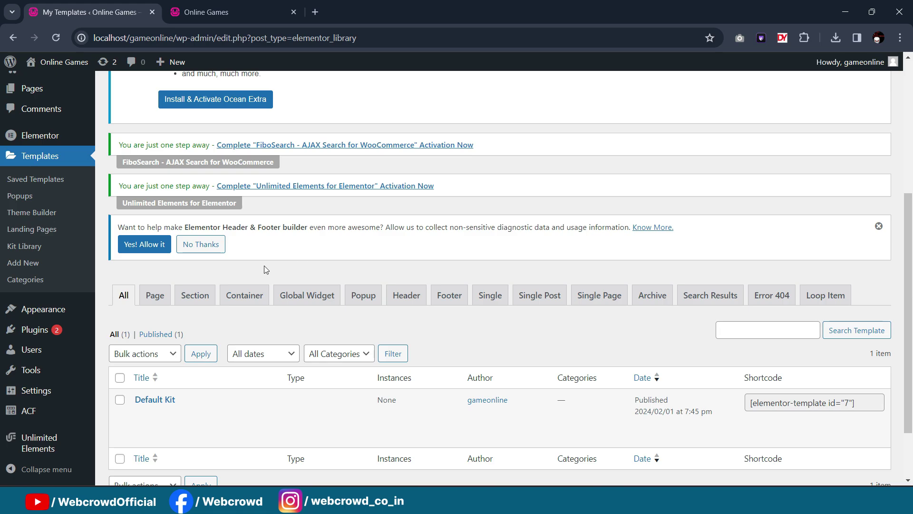
scroll(274, 248, down, 2)
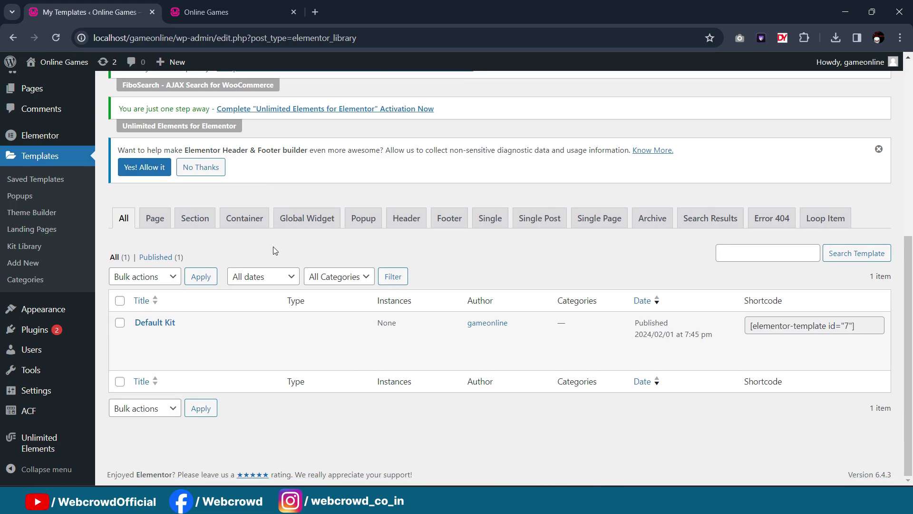
scroll(244, 310, up, 1)
scroll(244, 310, up, 5)
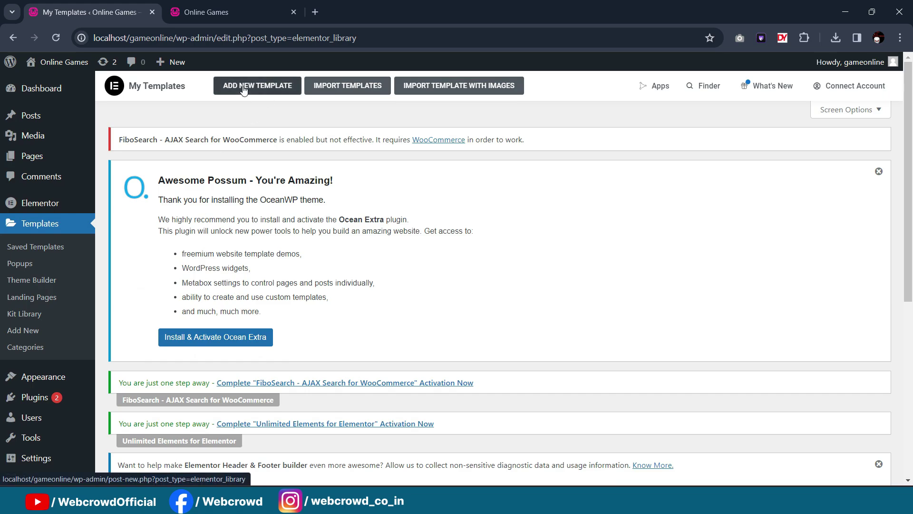
Step: Create a new Single Post template named Game Post
click(243, 88)
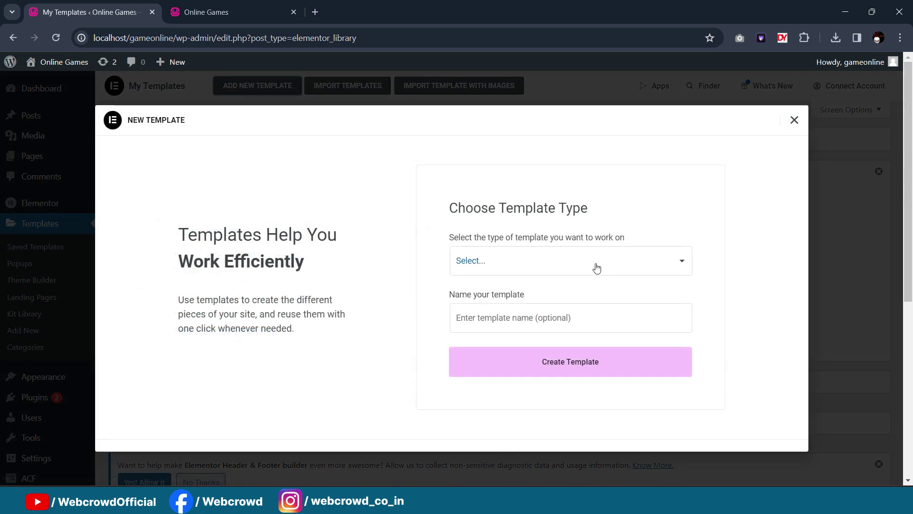
scroll(594, 265, down, 1)
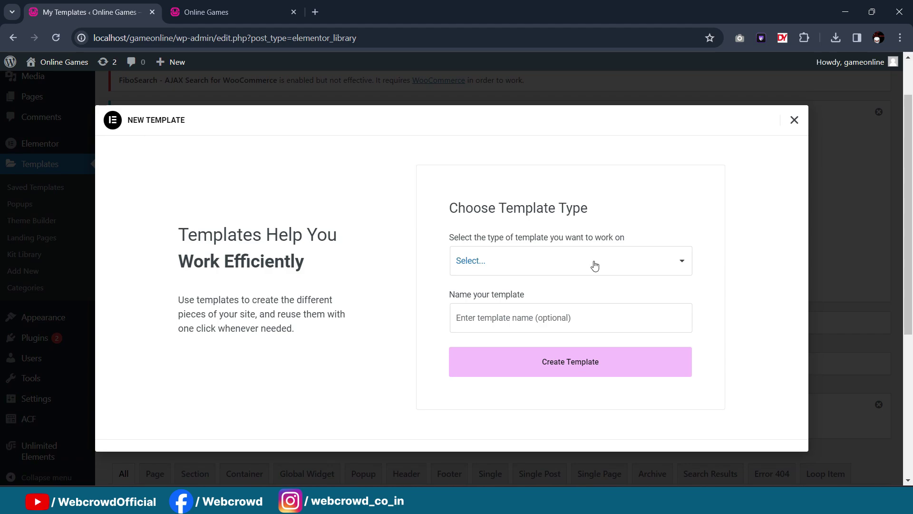
click(588, 270)
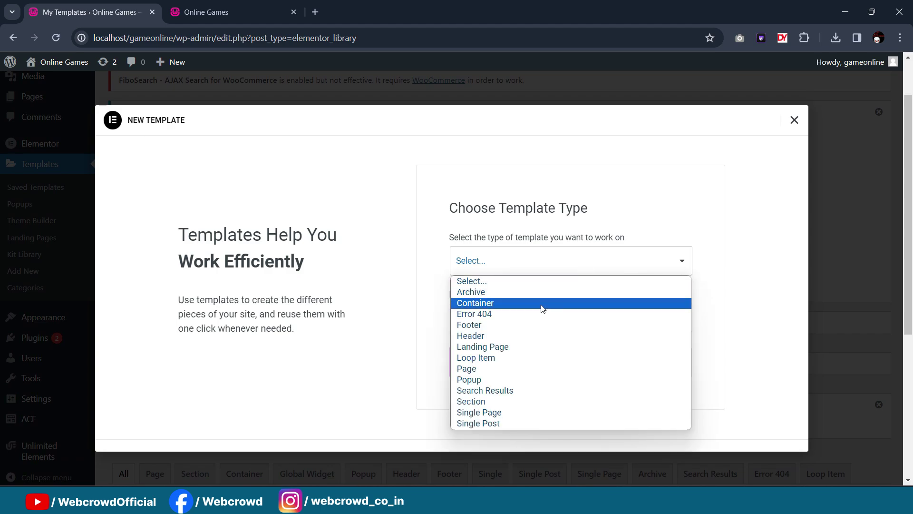
click(518, 422)
click(497, 317)
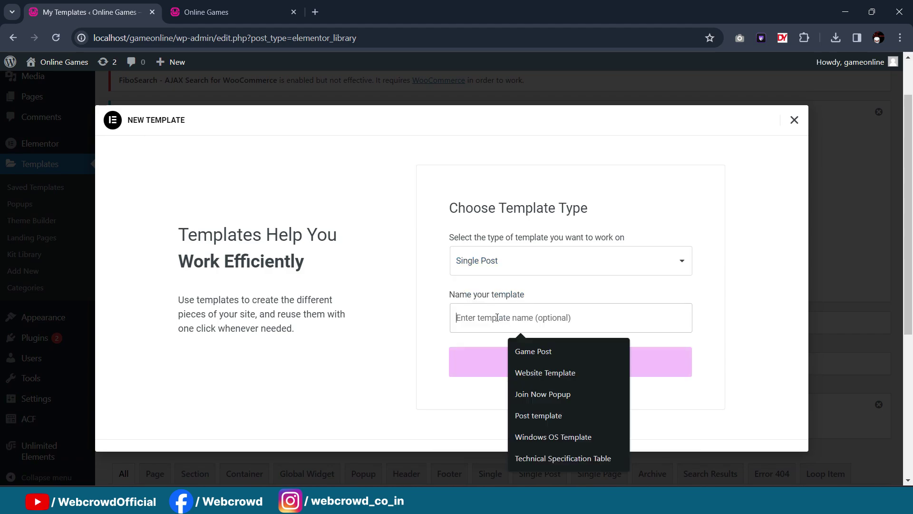
click(533, 351)
click(556, 364)
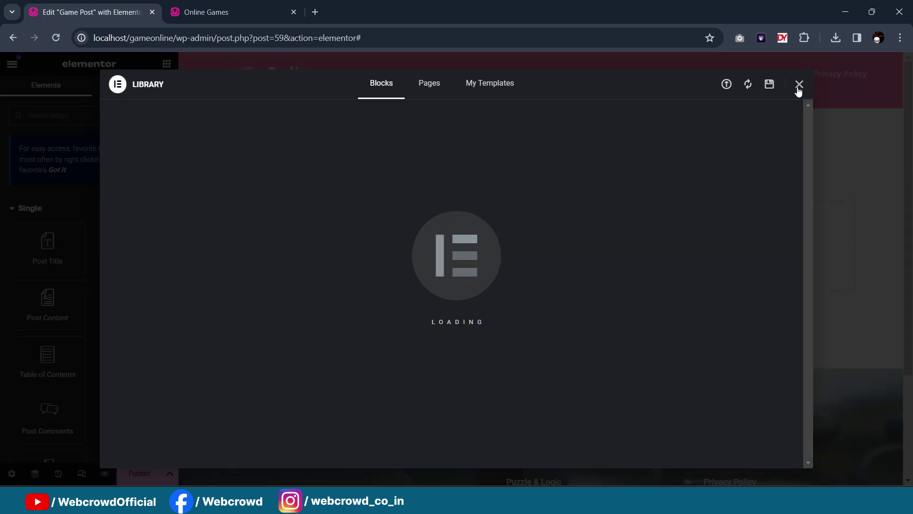
Step: Browse the ready-made Single Post blocks in the library and close it without inserting one
scroll(476, 219, down, 10)
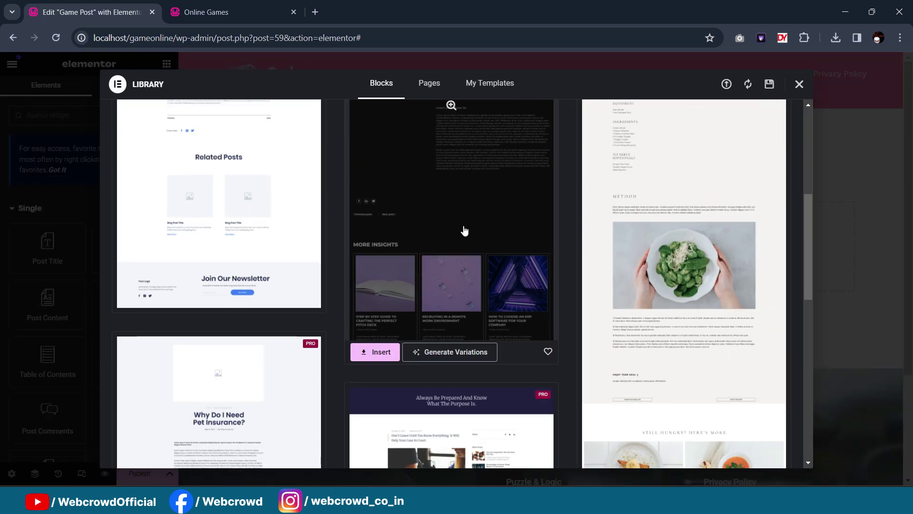
scroll(461, 243, up, 10)
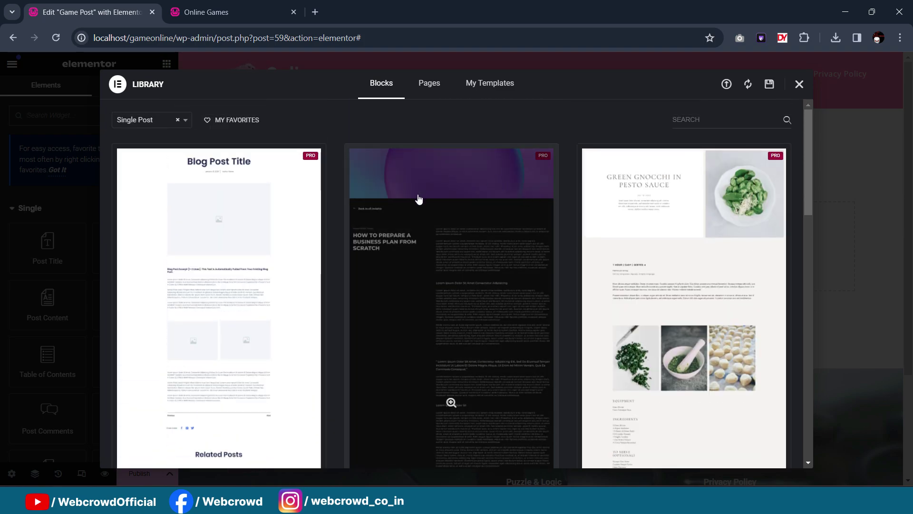
click(799, 86)
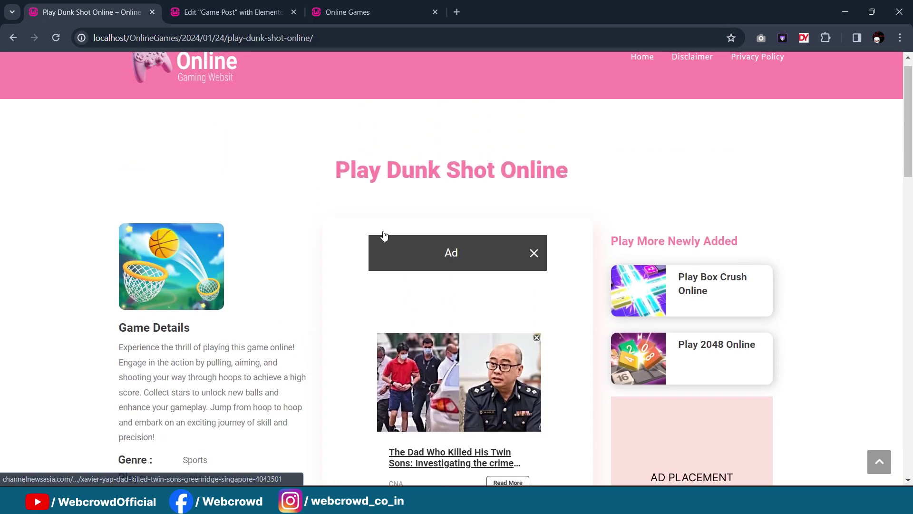
Step: Examine the Play Dunk Shot Online reference page's title, game details and column layout
scroll(446, 211, down, 1)
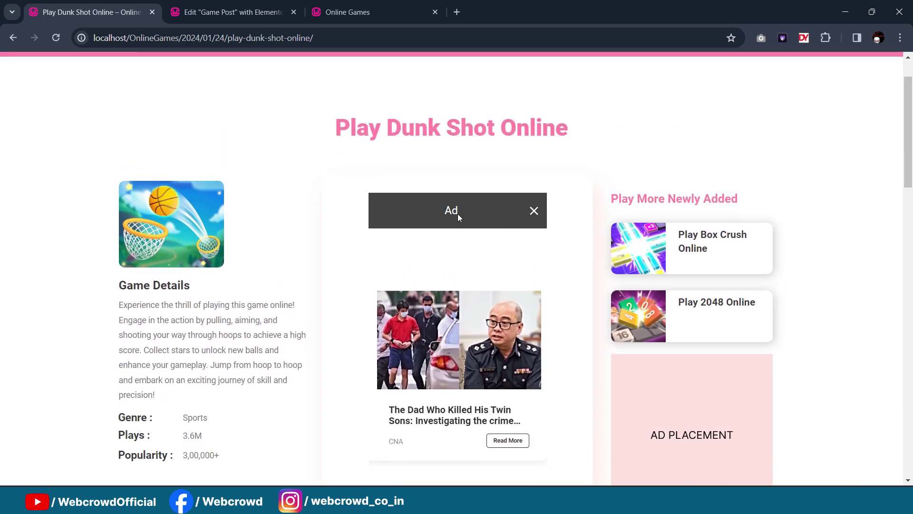
drag(333, 117, 581, 128)
scroll(581, 122, down, 1)
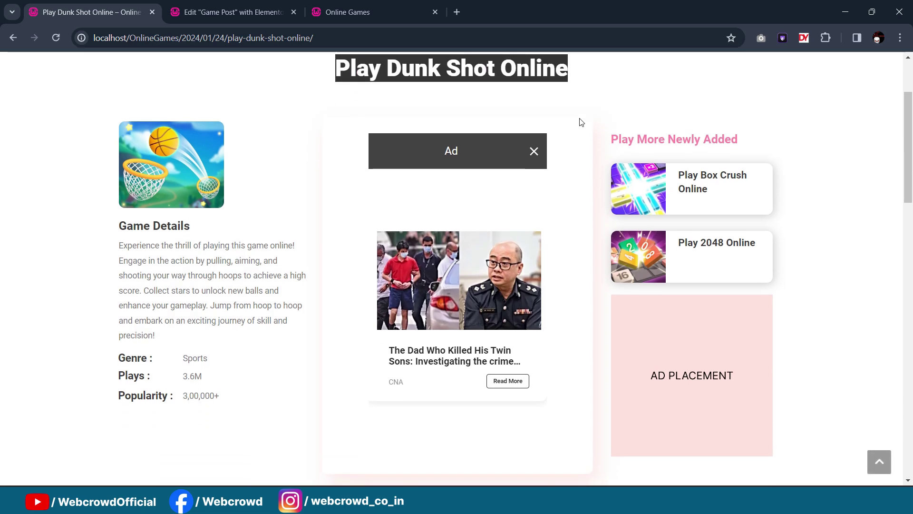
Step: Examine the reference game page's ad placement and the Play More Games grid of game cards below the columns
click(118, 132)
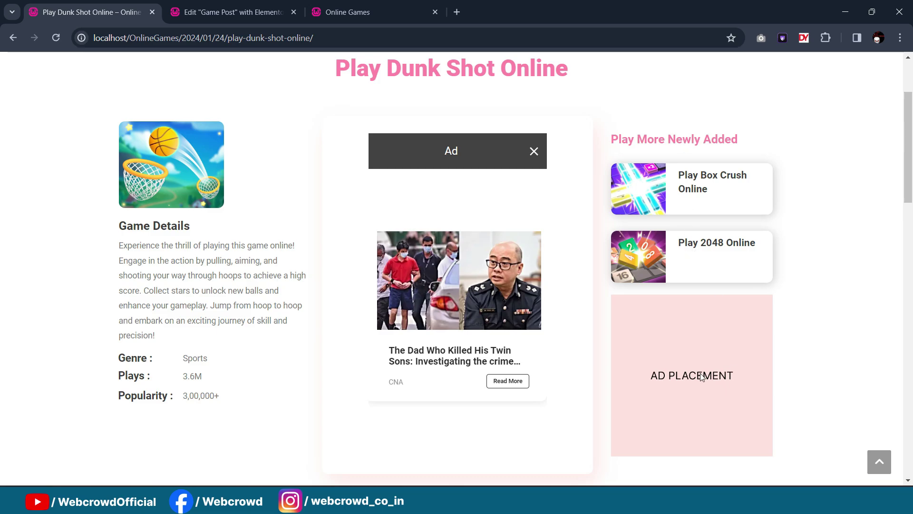
scroll(615, 228, down, 4)
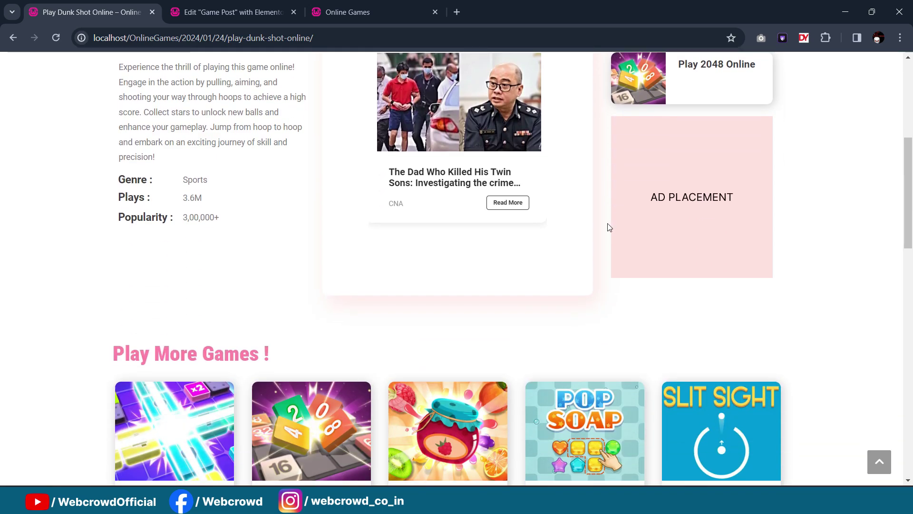
scroll(208, 240, down, 3)
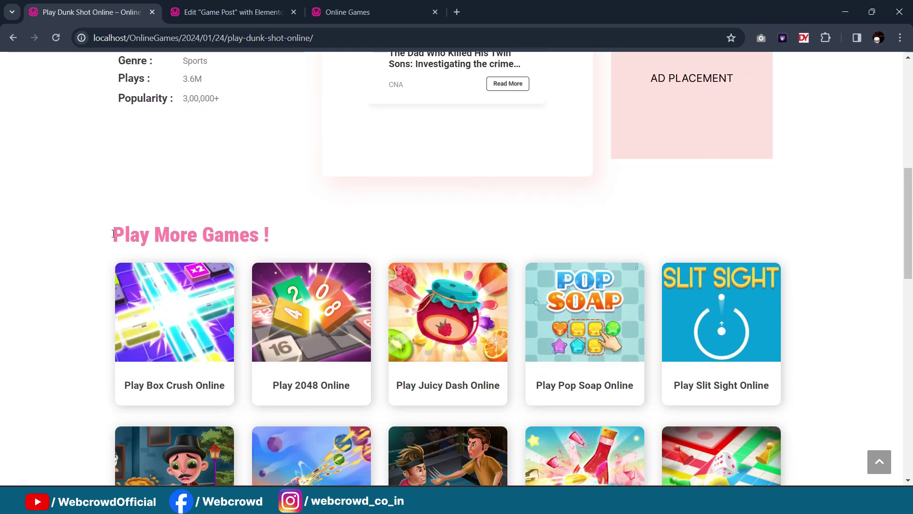
scroll(524, 206, down, 3)
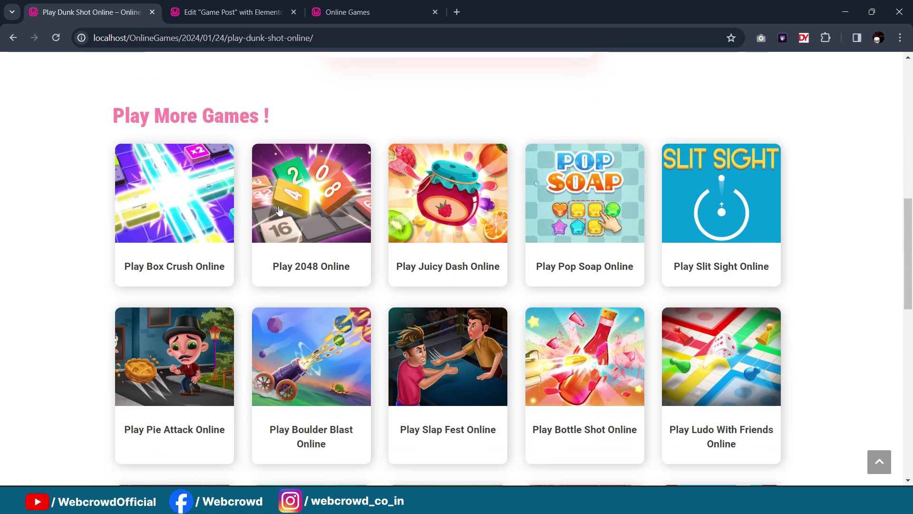
scroll(517, 236, down, 4)
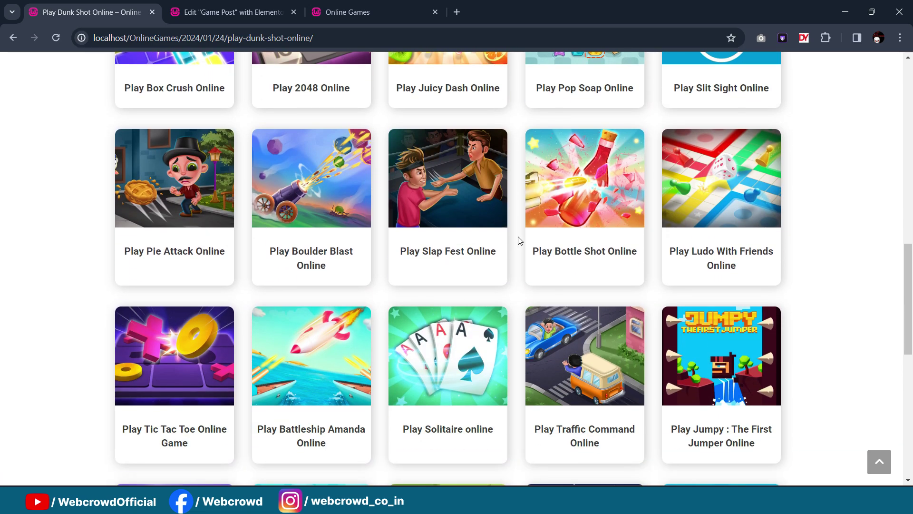
scroll(518, 240, up, 3)
scroll(518, 240, down, 7)
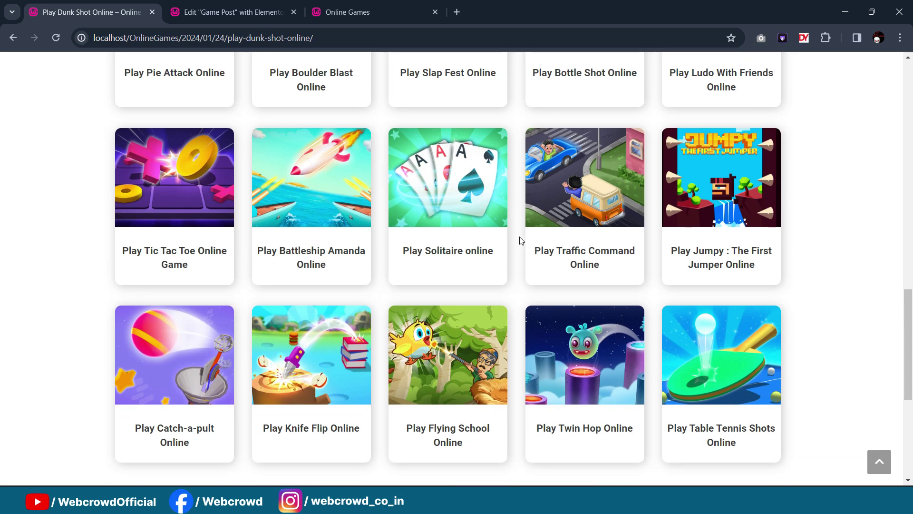
scroll(520, 240, up, 6)
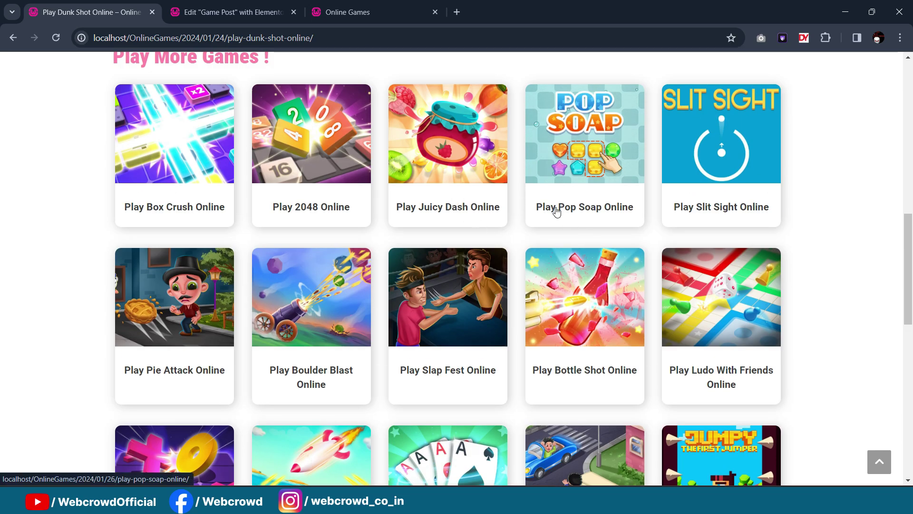
scroll(555, 234, up, 4)
scroll(555, 238, up, 6)
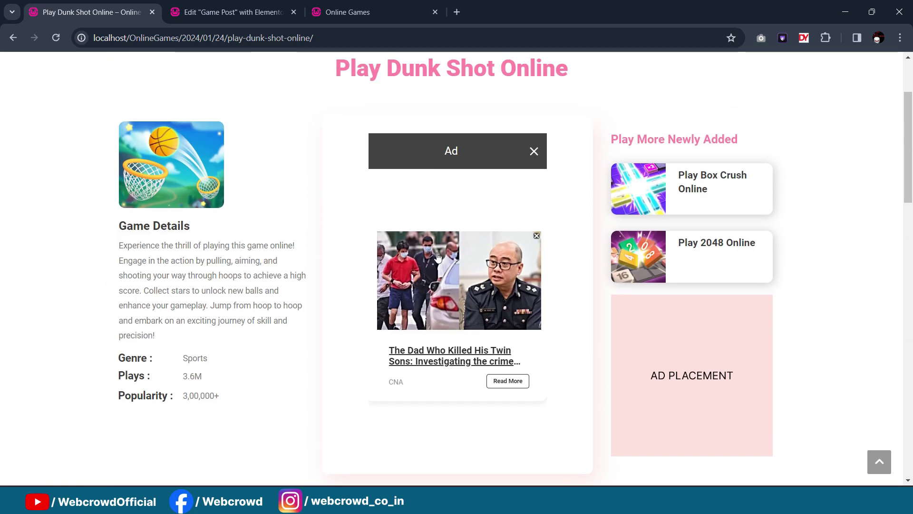
scroll(517, 233, up, 3)
scroll(517, 233, down, 3)
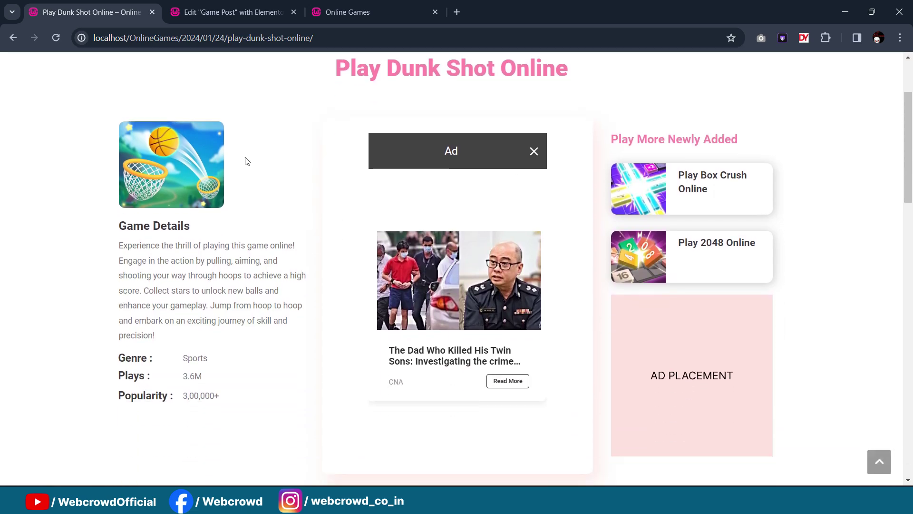
Step: Add a Post Title widget to the Game Post template, centre it and give it the global Main color
click(228, 12)
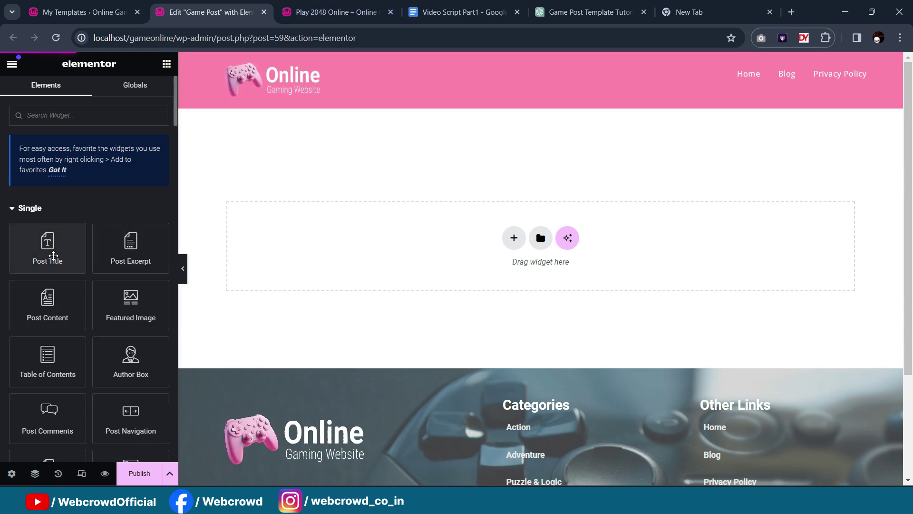
drag(47, 238, 481, 242)
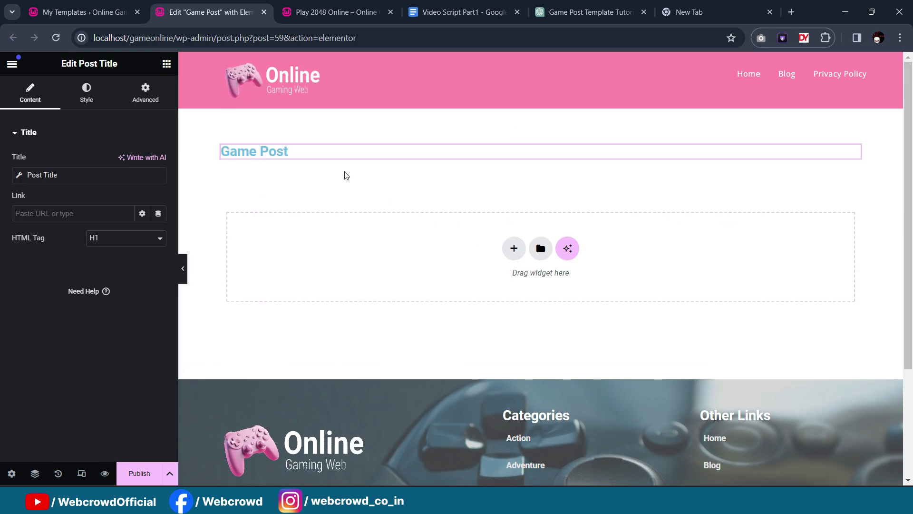
click(86, 95)
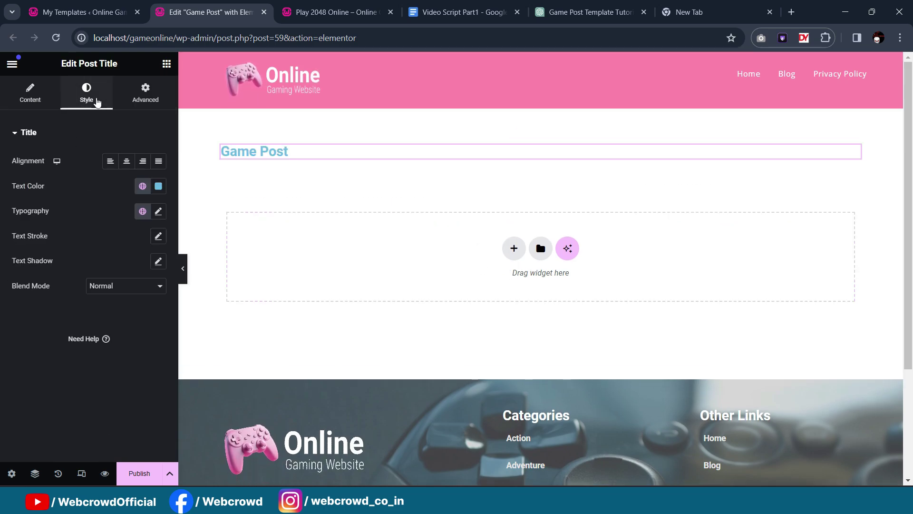
click(127, 161)
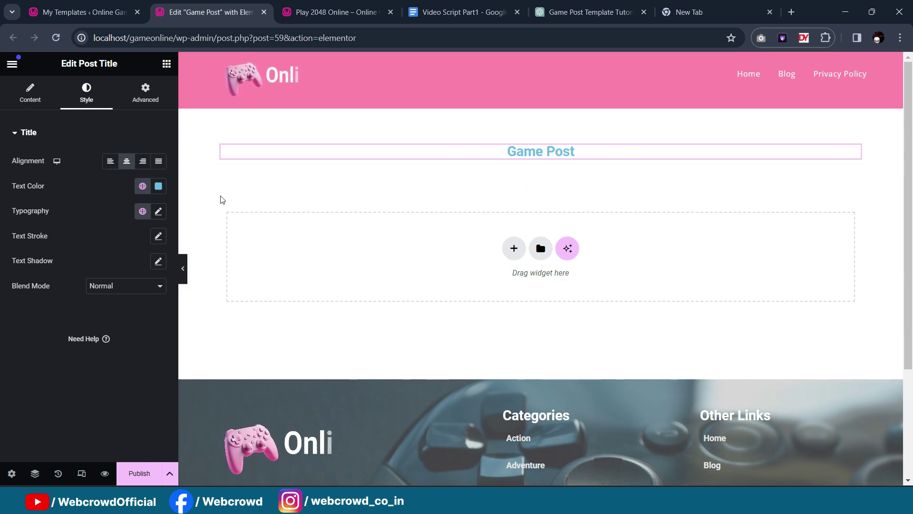
click(143, 185)
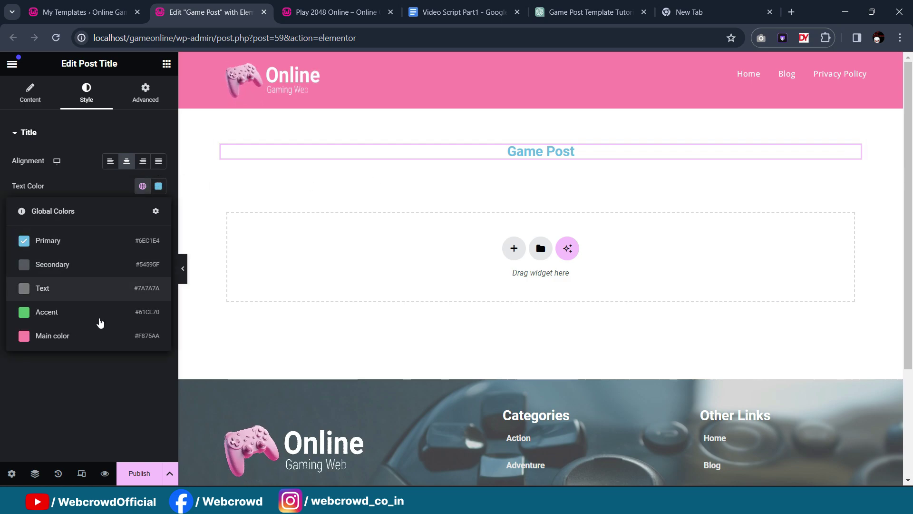
click(92, 340)
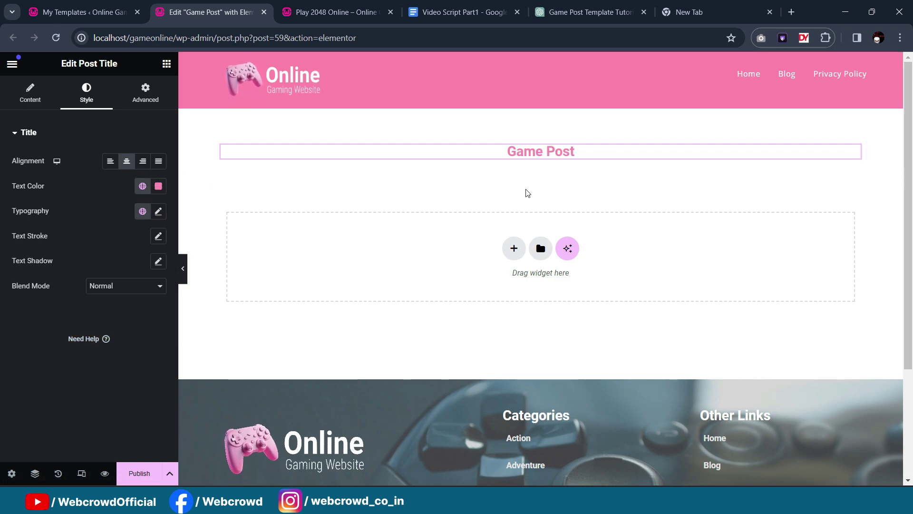
Step: Set the post title's typography to a size of 32 px and a weight of 800 (Extra Bold)
click(159, 213)
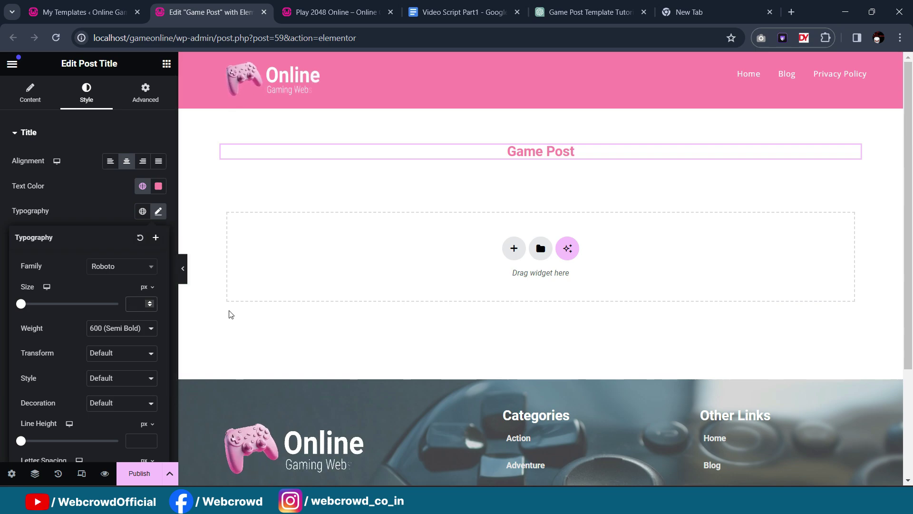
text(35)
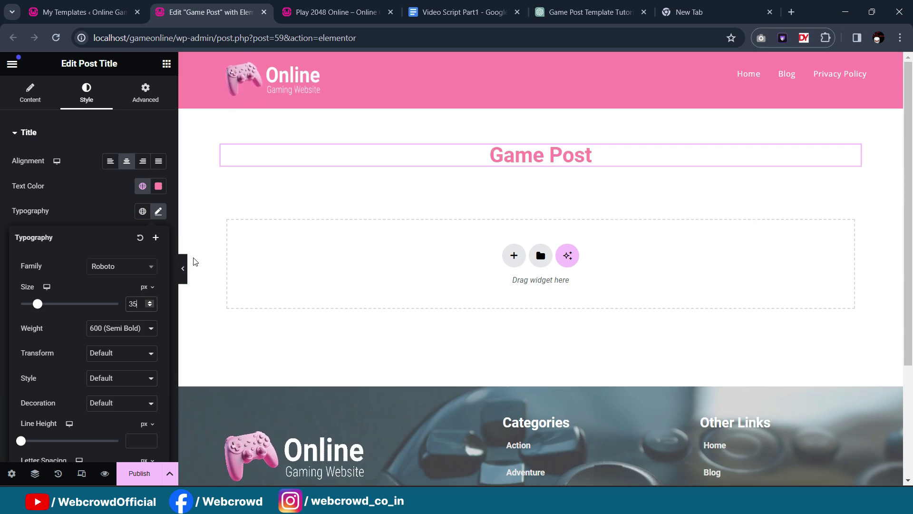
key(BackSpace)
text(2)
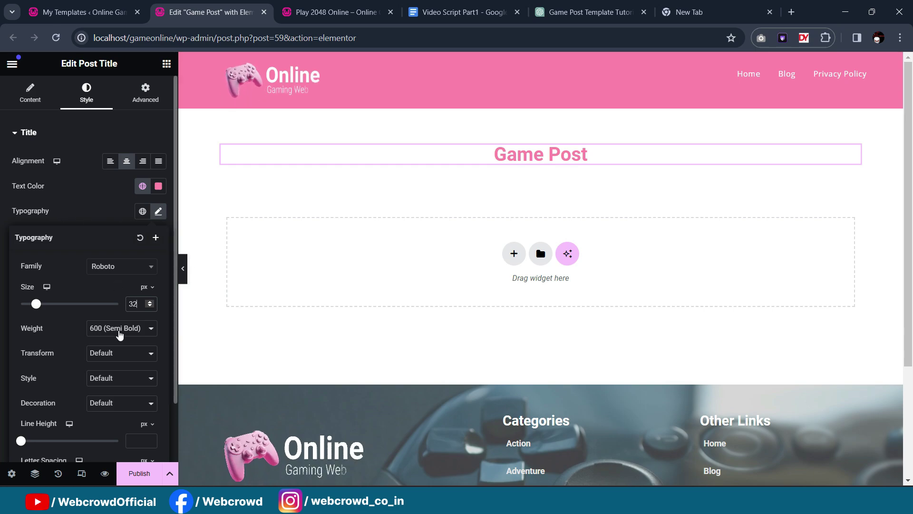
click(130, 335)
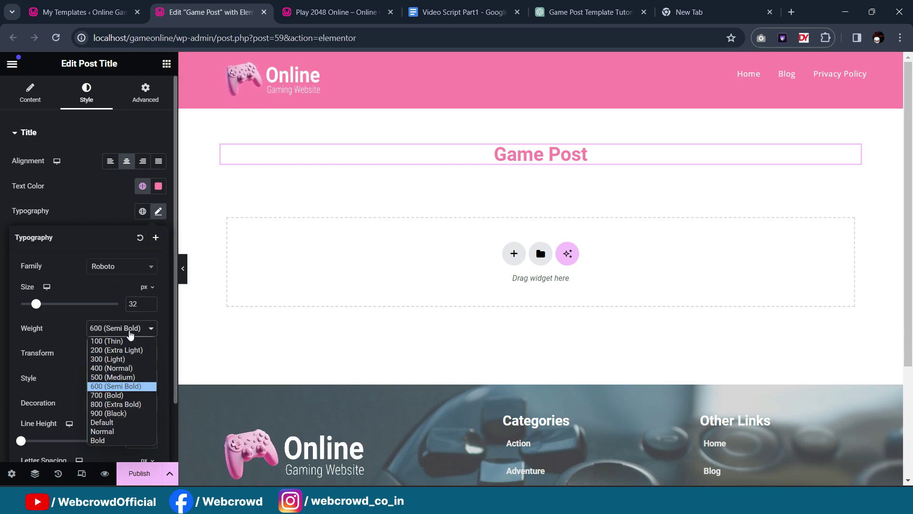
click(119, 410)
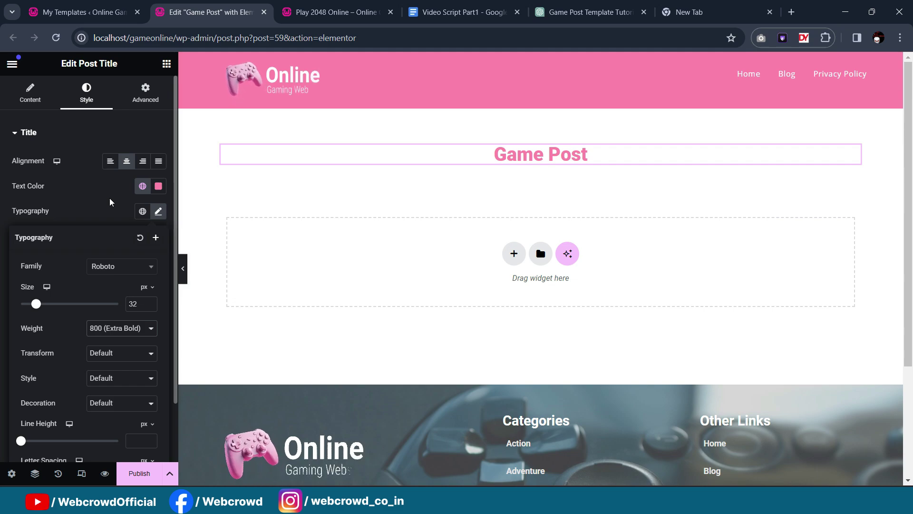
click(109, 202)
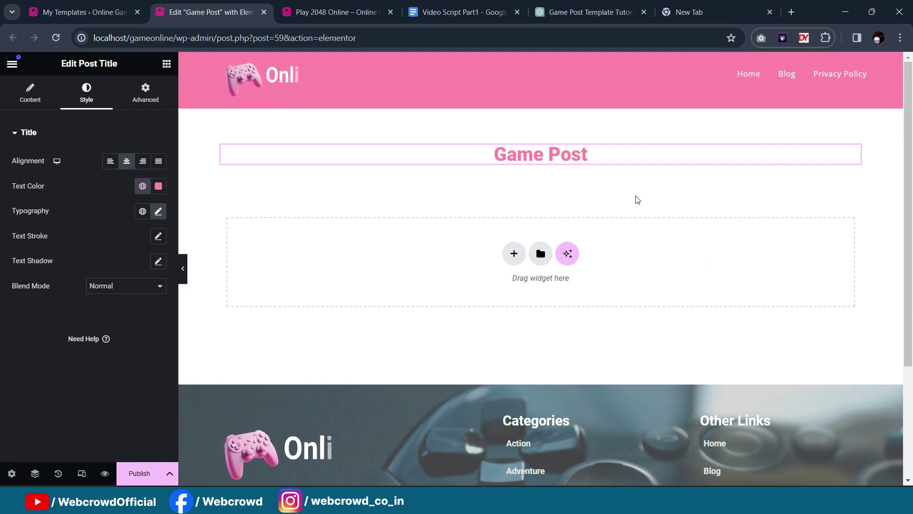
Step: Add a container directly below the post title and set its item direction to horizontal row
click(166, 66)
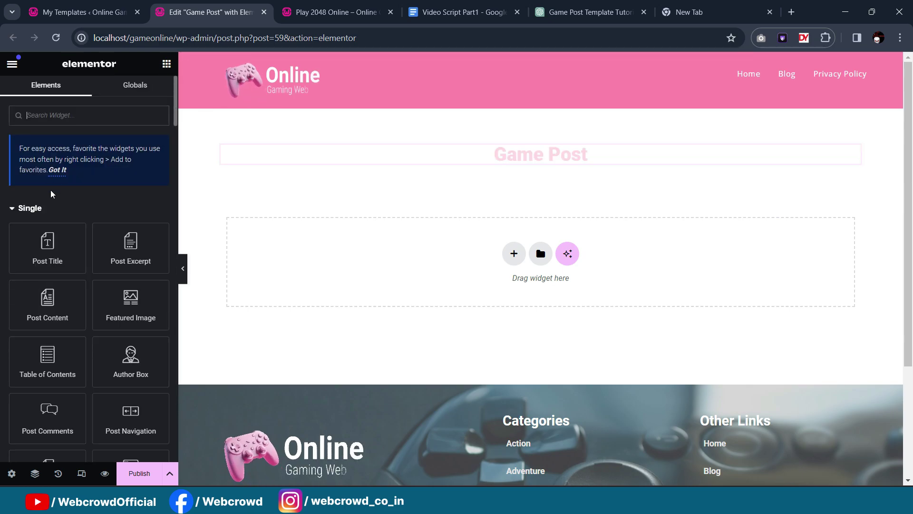
scroll(112, 302, down, 5)
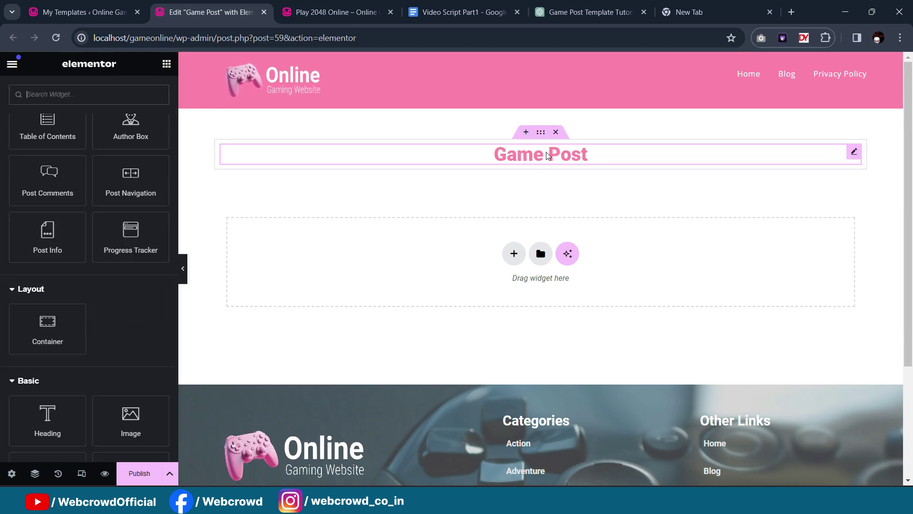
drag(48, 328, 579, 170)
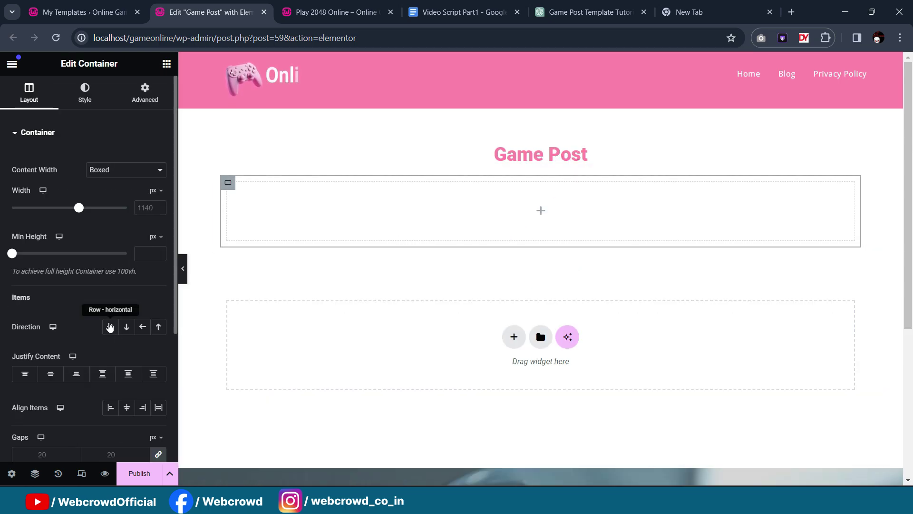
click(110, 328)
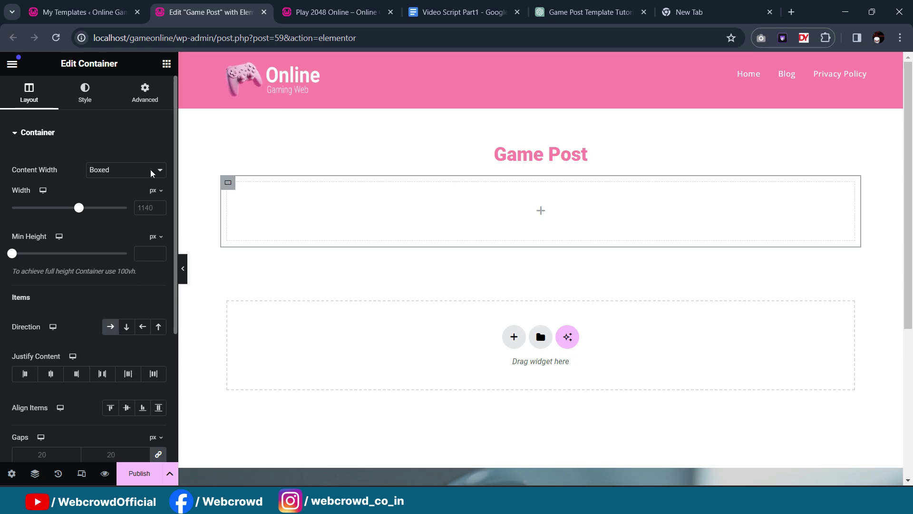
Step: Place a container inside the row container and duplicate it twice to form three equal columns
click(167, 64)
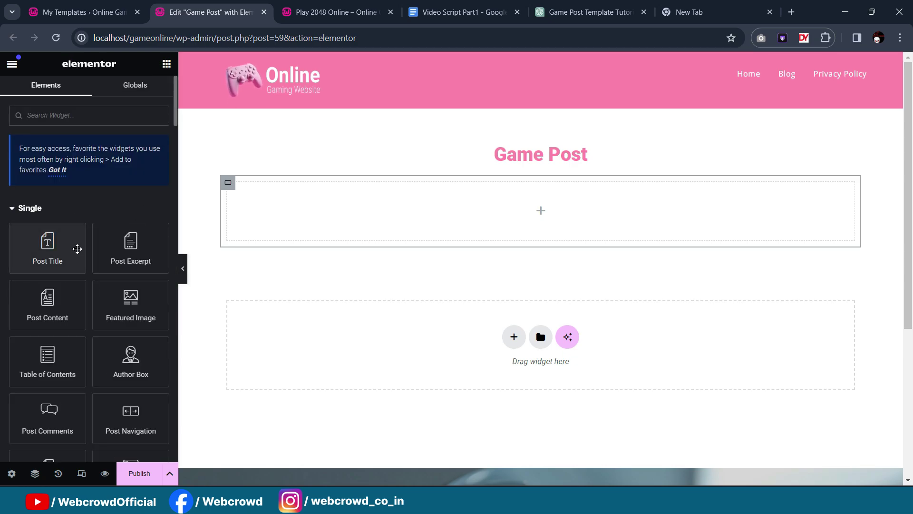
scroll(75, 249, down, 3)
drag(53, 390, 412, 220)
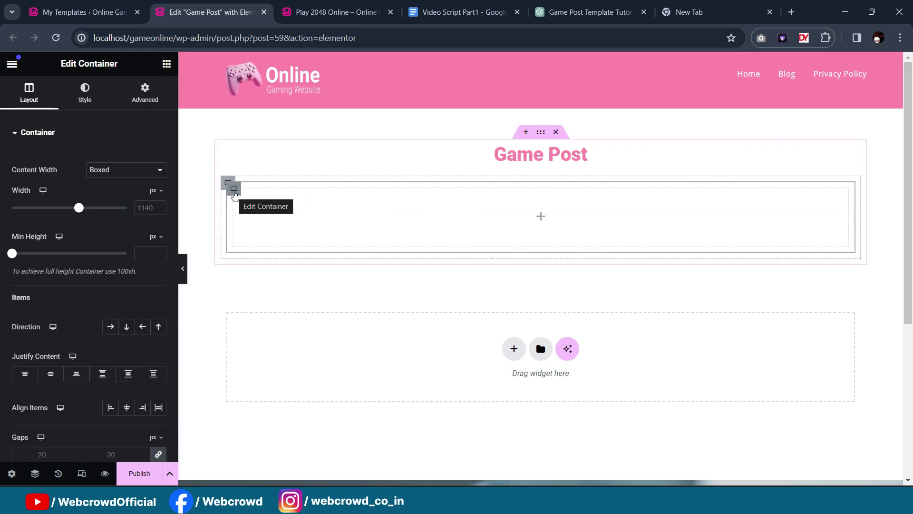
right_click(234, 195)
click(254, 219)
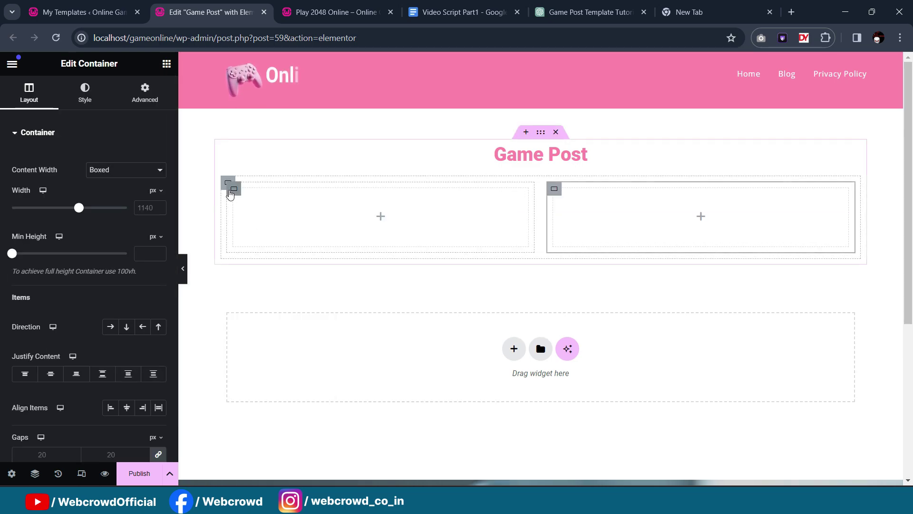
right_click(230, 195)
click(258, 218)
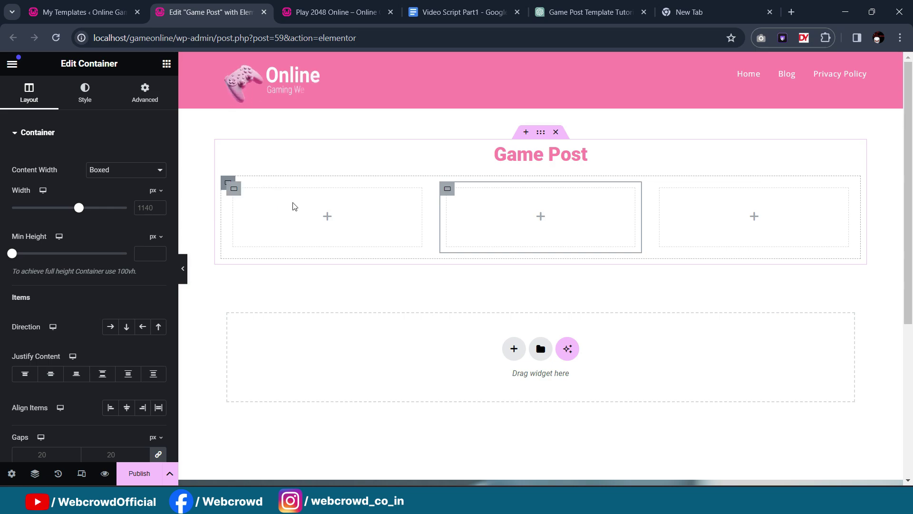
Step: Set the boxed width of the parent row container to 100%
click(228, 184)
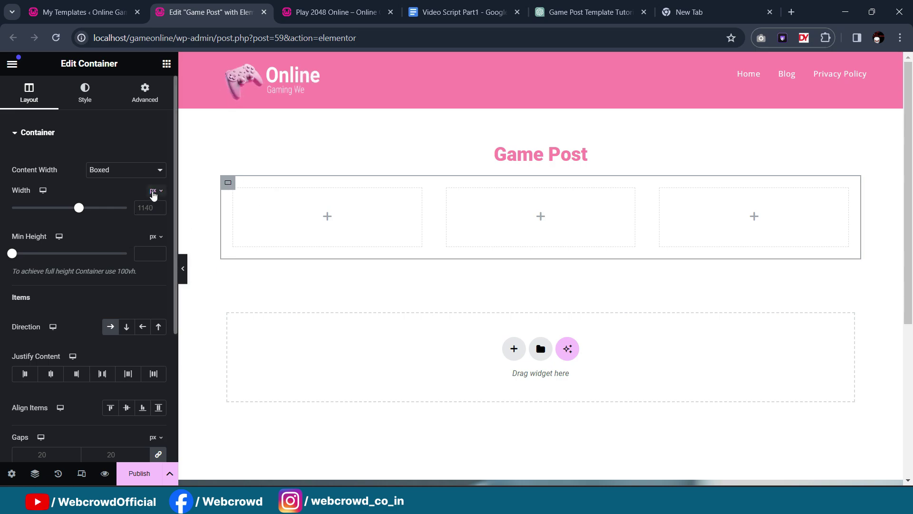
click(153, 193)
click(153, 208)
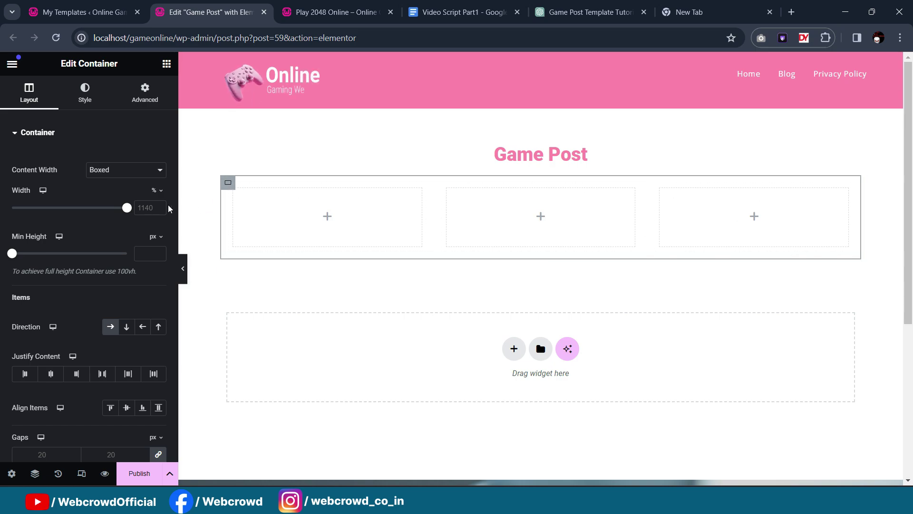
text(1)
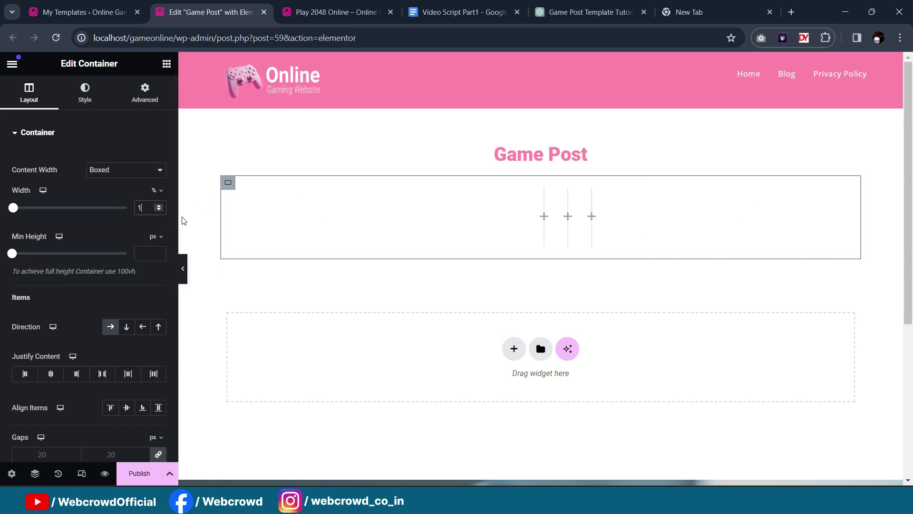
text(00)
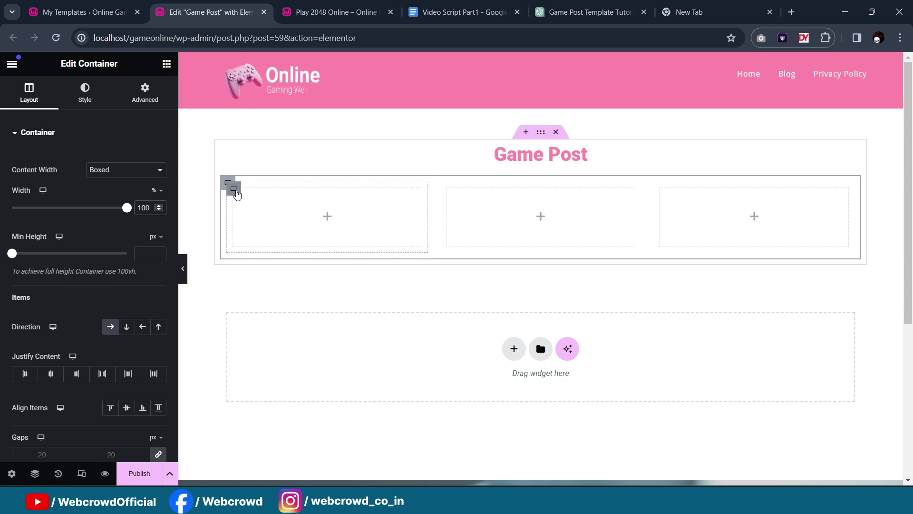
Step: Set the boxed width of the first column container to 30%
click(236, 193)
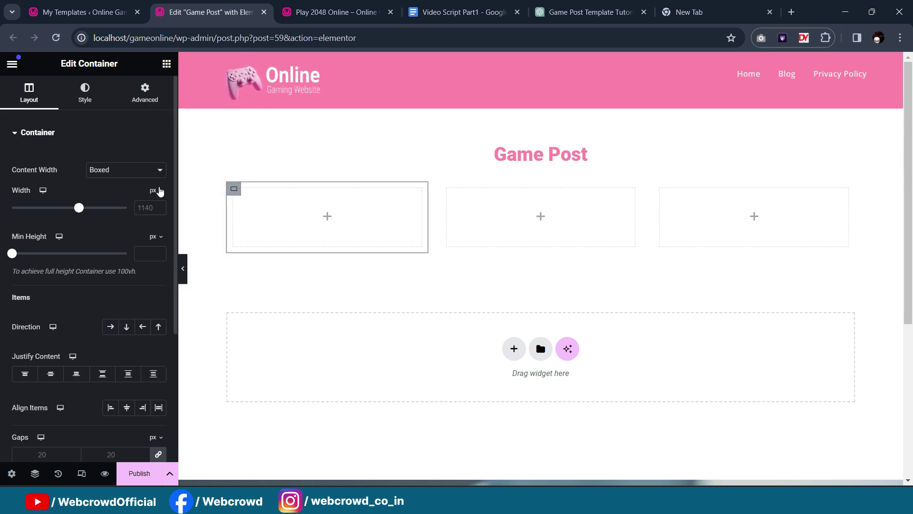
click(153, 190)
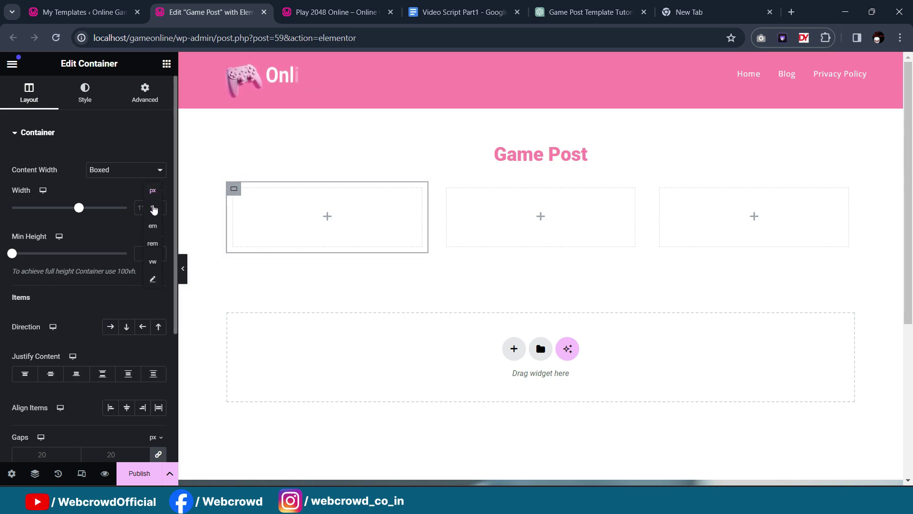
click(153, 207)
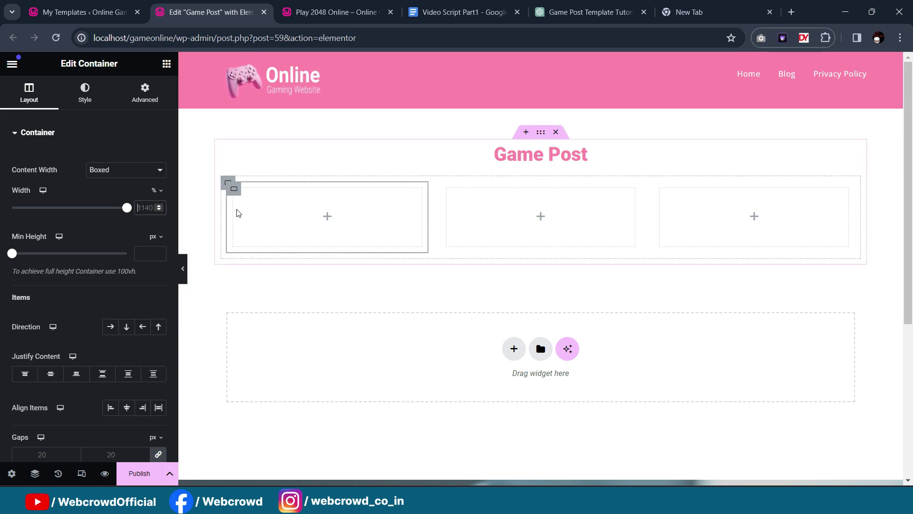
text(30)
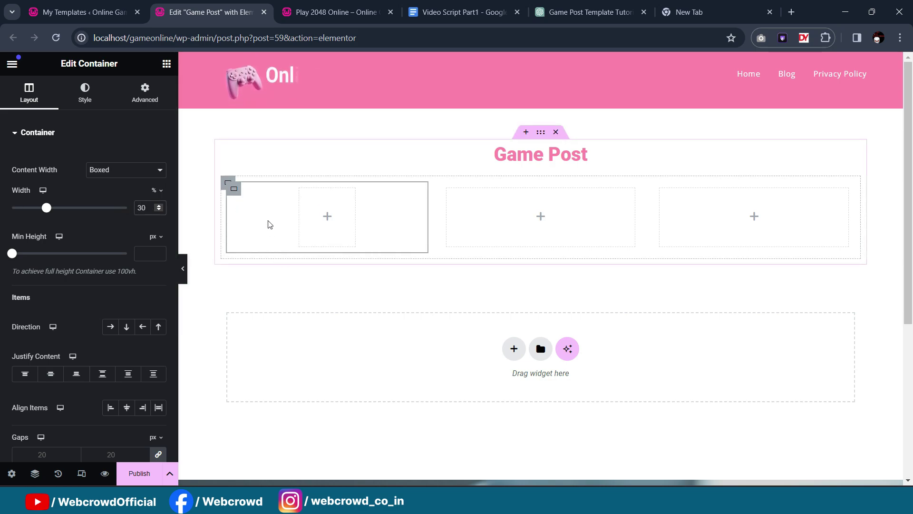
Step: Set the boxed width of the third column container to 30%
click(660, 189)
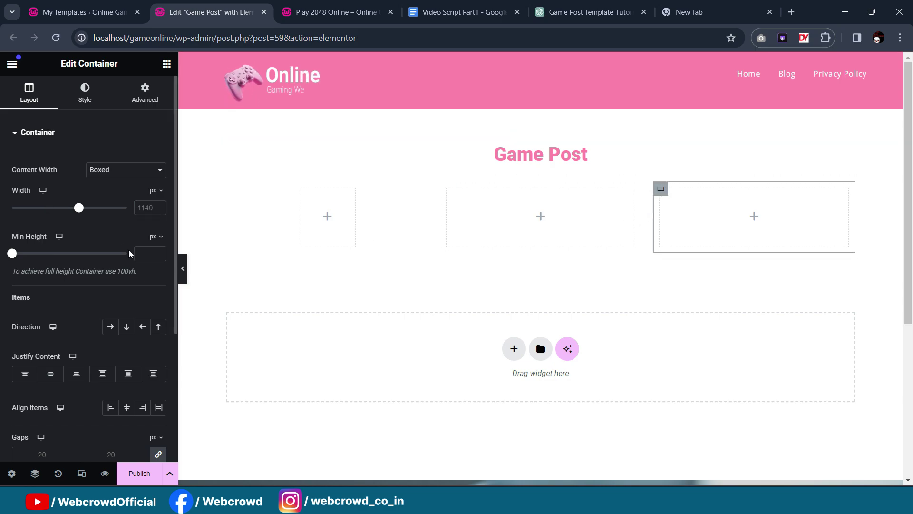
click(156, 191)
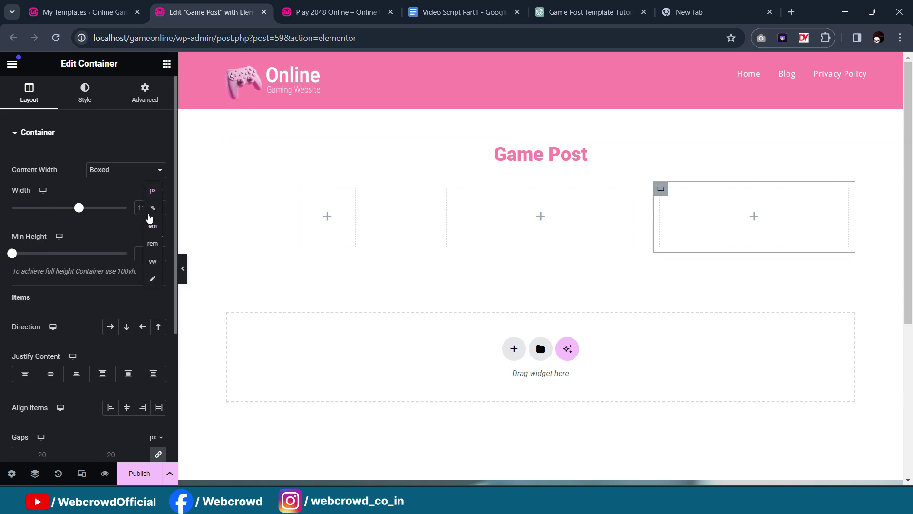
click(152, 208)
double_click(144, 207)
text(3)
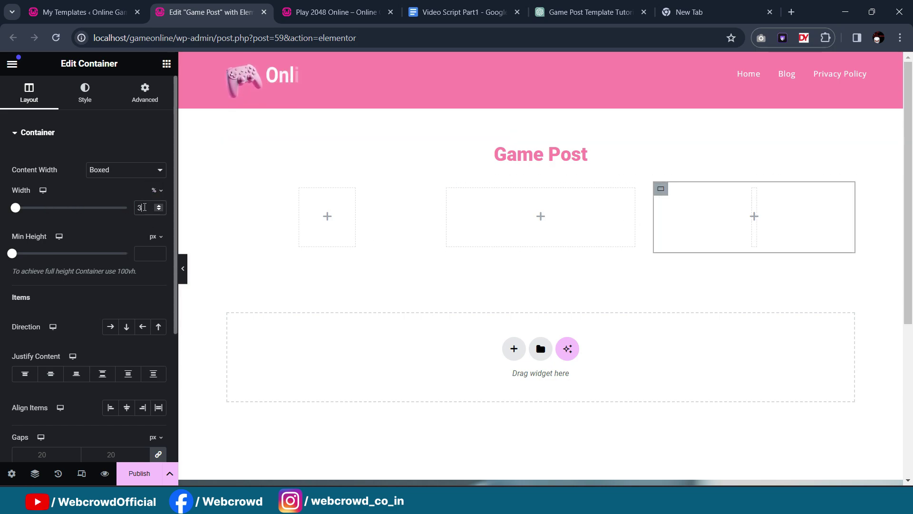
text(0)
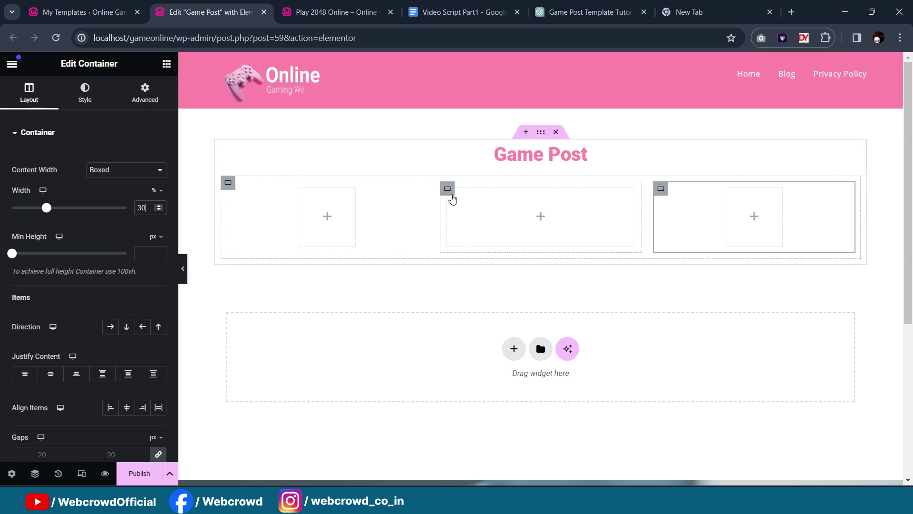
Step: Set the boxed width of the middle column container to 40%
click(450, 194)
click(157, 191)
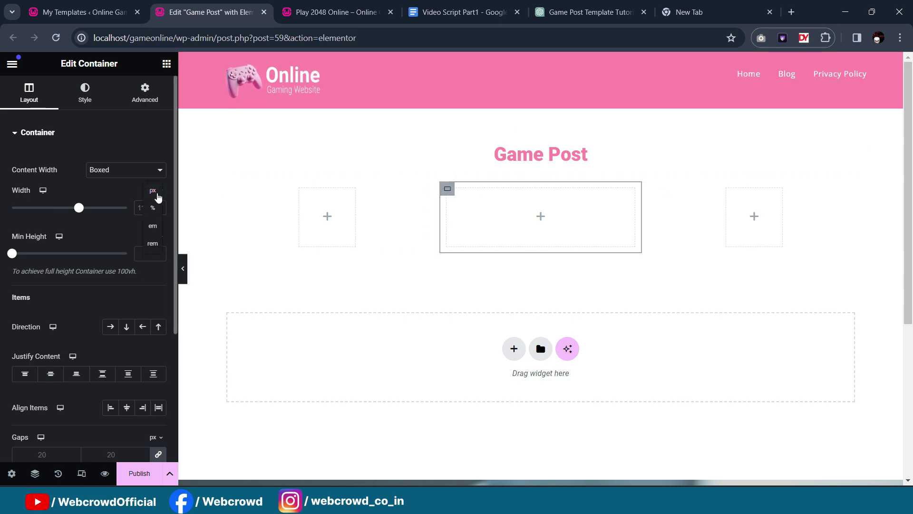
click(153, 208)
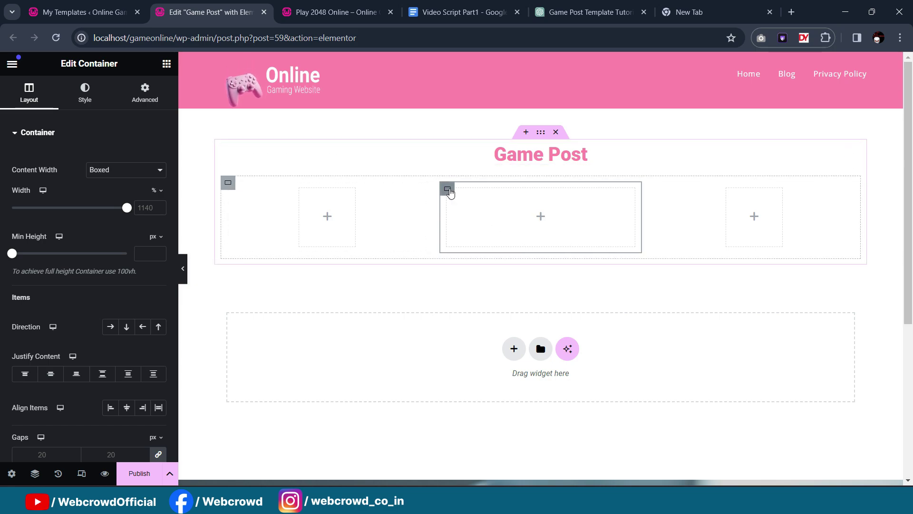
click(155, 190)
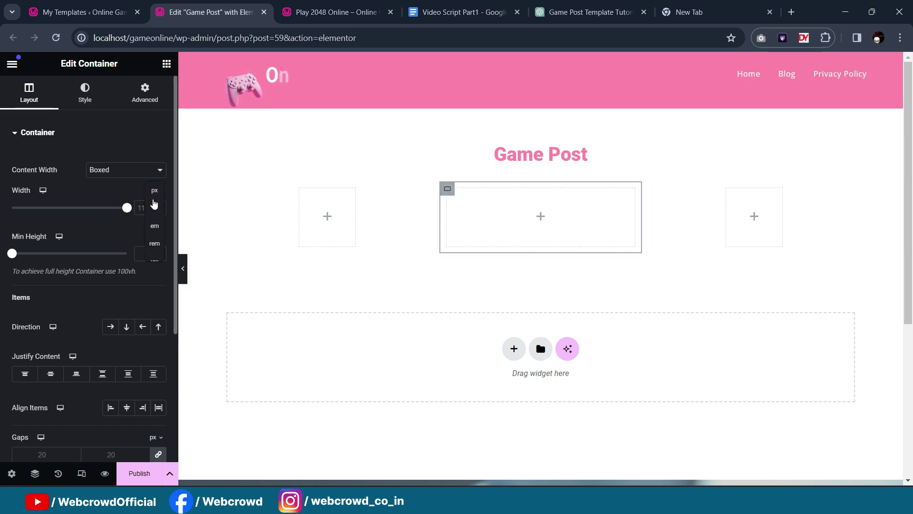
click(151, 208)
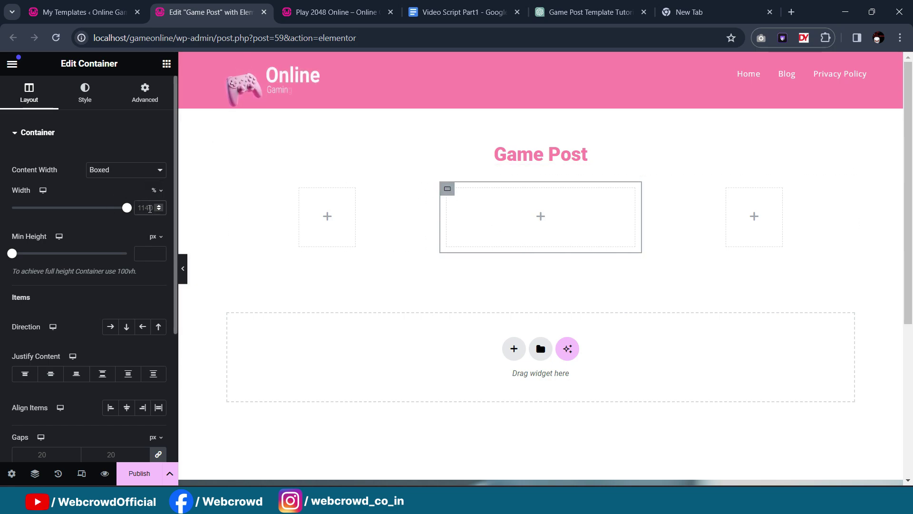
text(40)
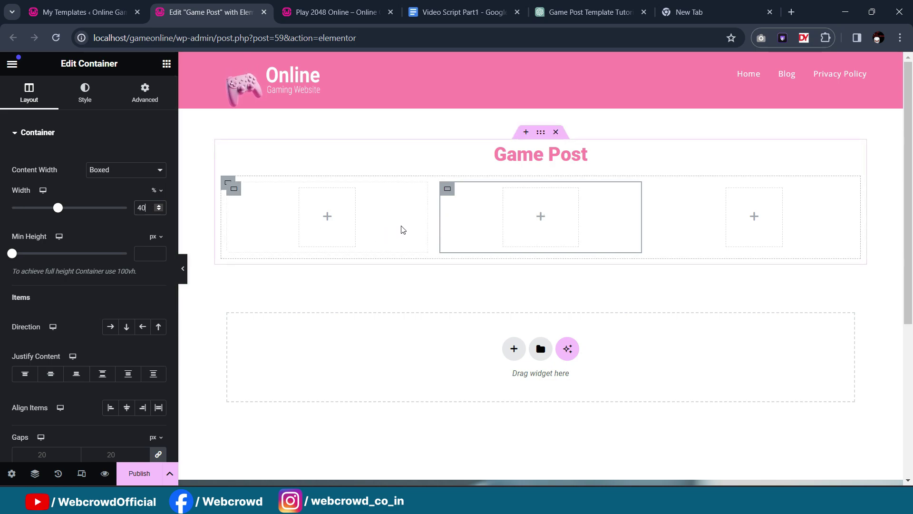
Step: Change the content width of all three column containers from Boxed to Full Width
click(234, 189)
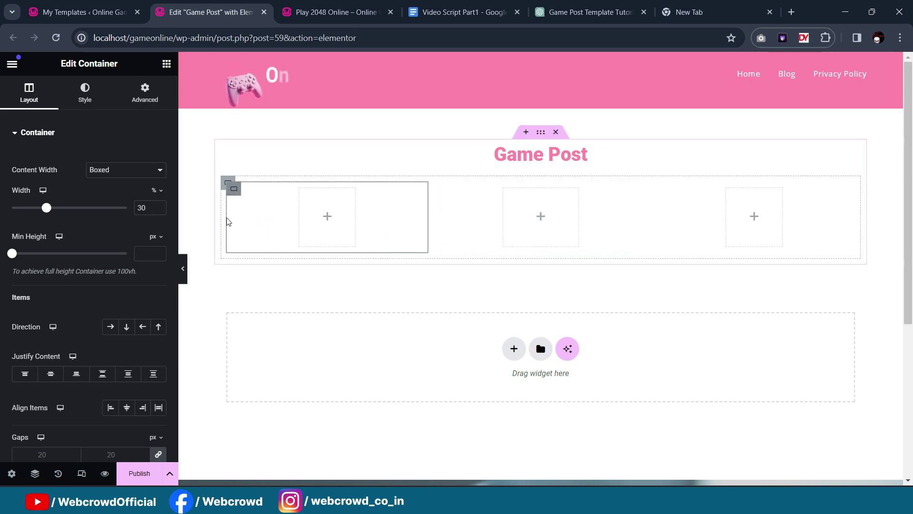
click(107, 170)
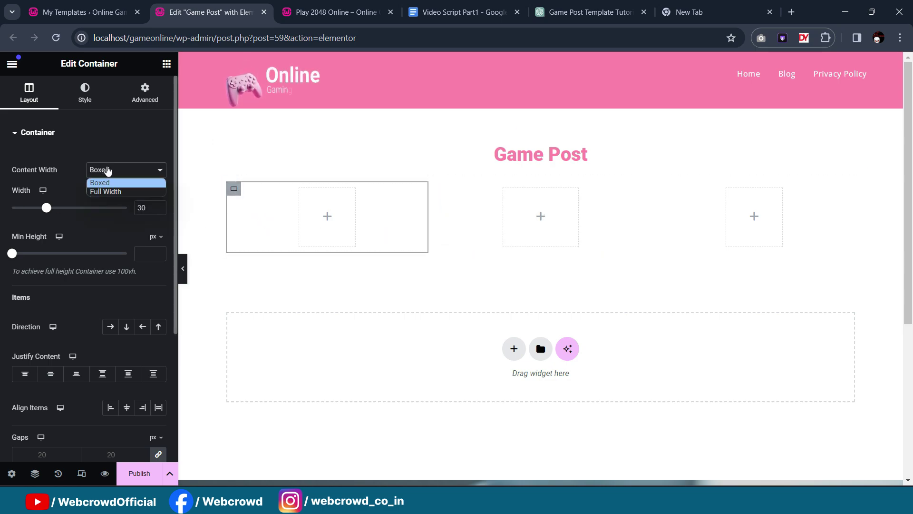
click(107, 191)
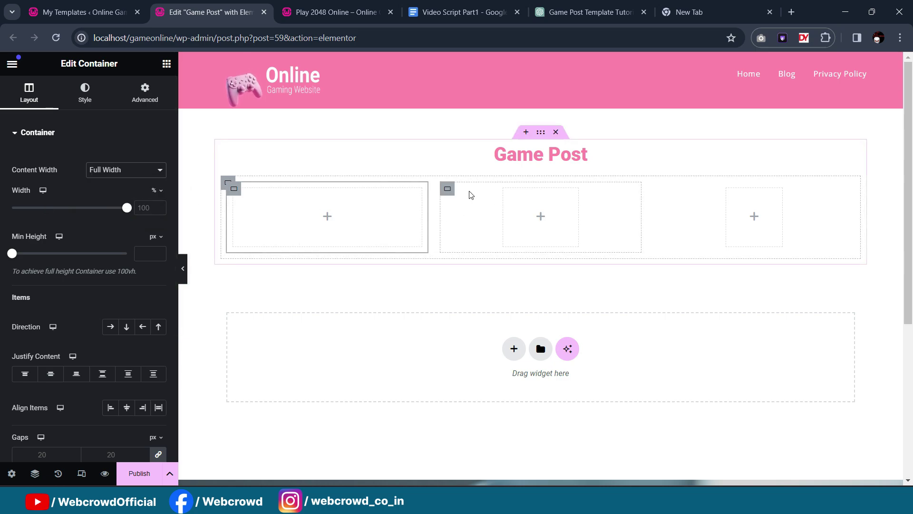
click(449, 190)
click(125, 170)
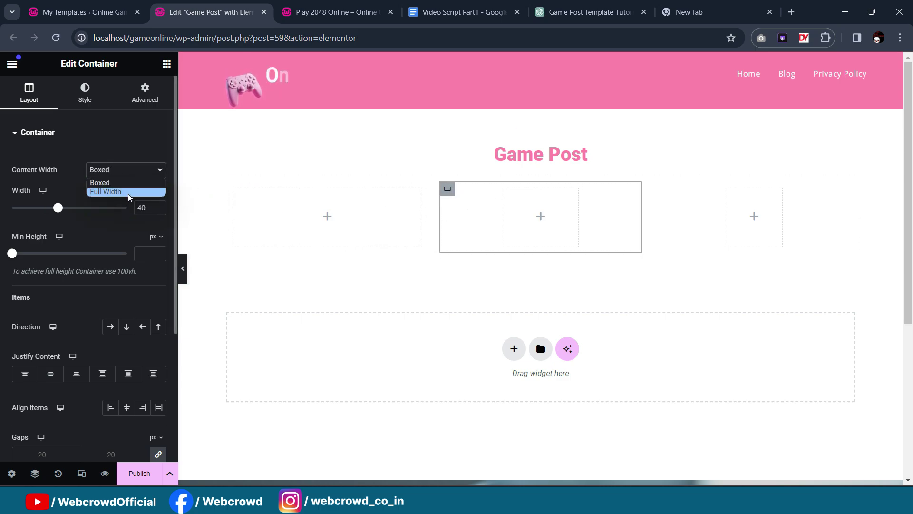
click(127, 192)
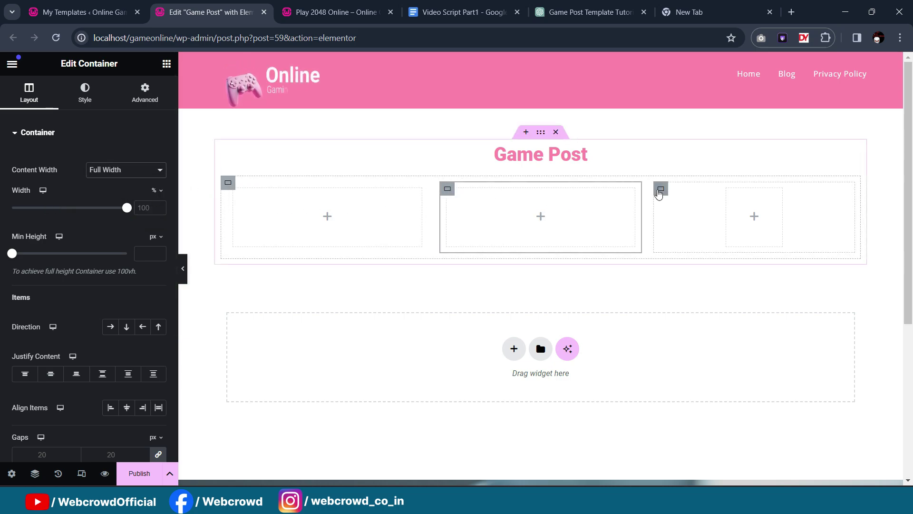
click(667, 207)
click(138, 173)
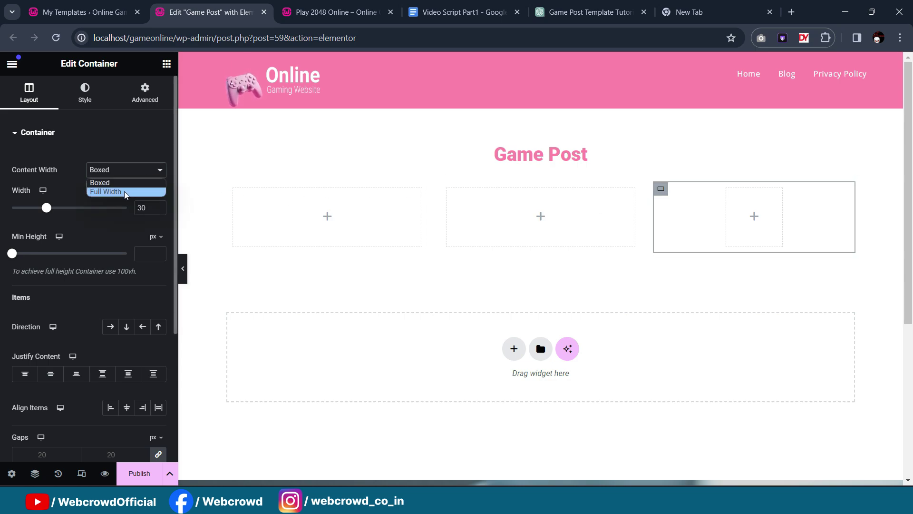
click(125, 192)
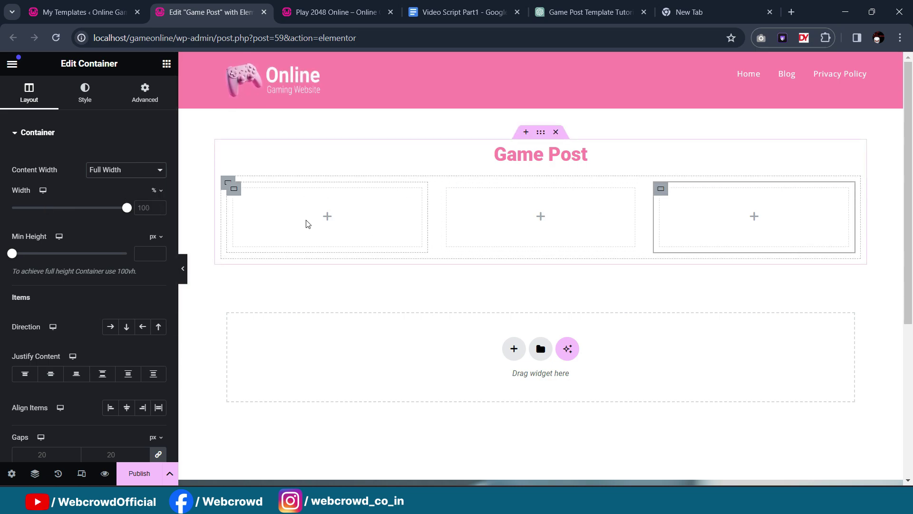
Step: Add a Featured Image widget to the first column and set its image resolution to Full
click(233, 190)
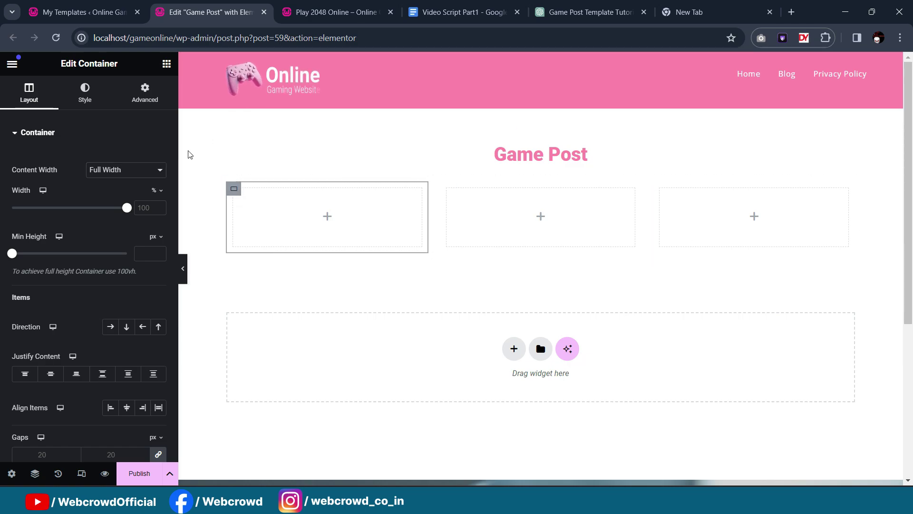
click(166, 64)
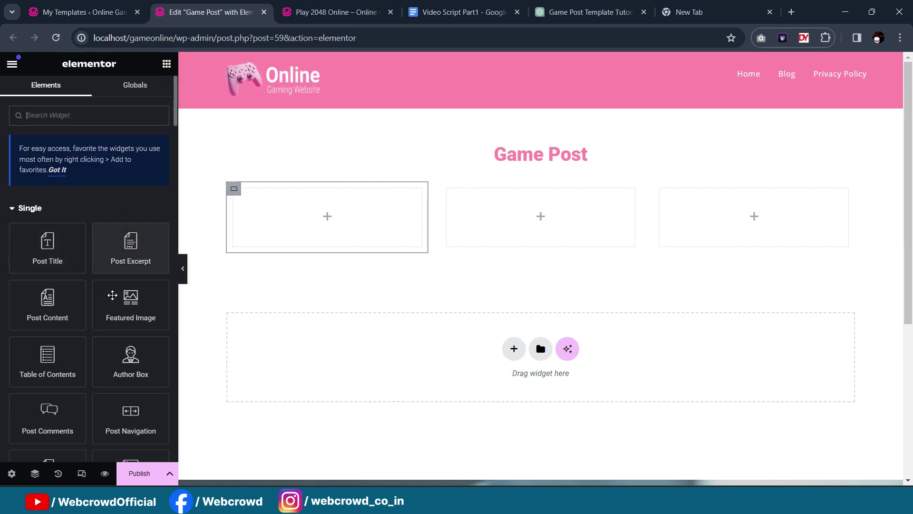
drag(123, 316, 314, 209)
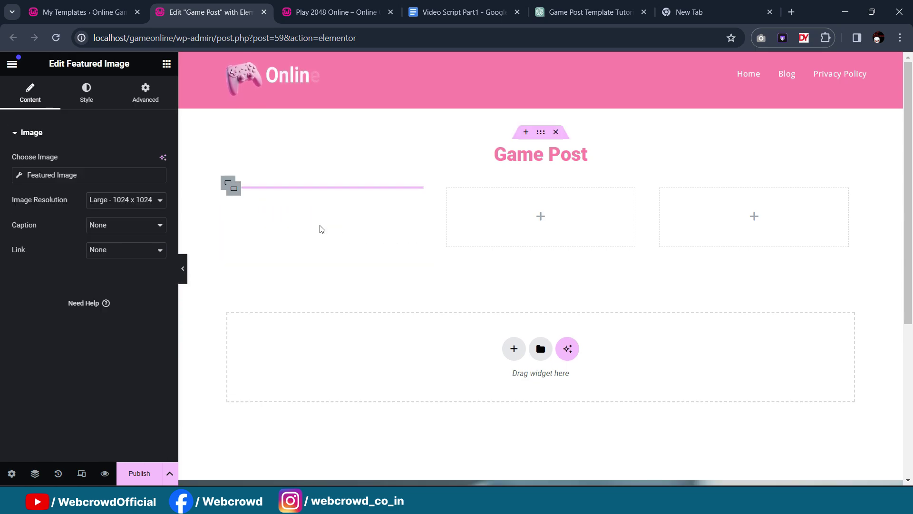
click(106, 202)
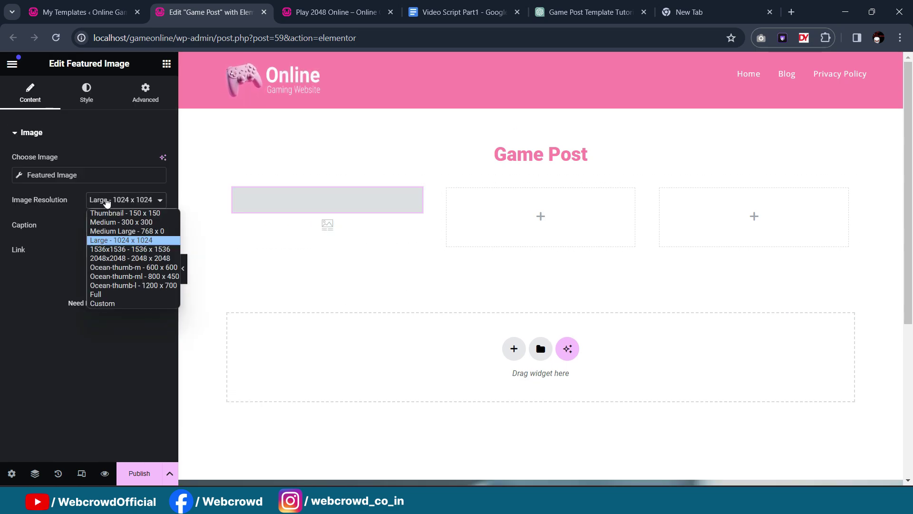
click(121, 295)
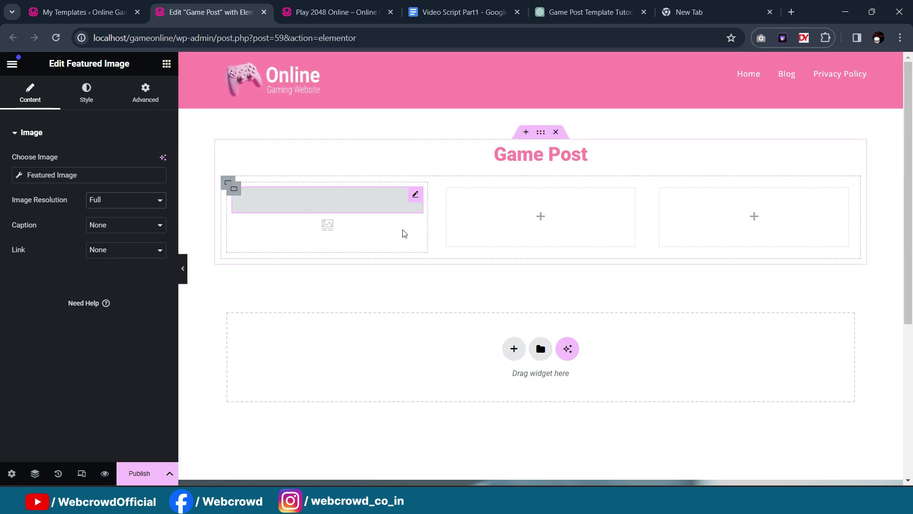
scroll(403, 234, down, 1)
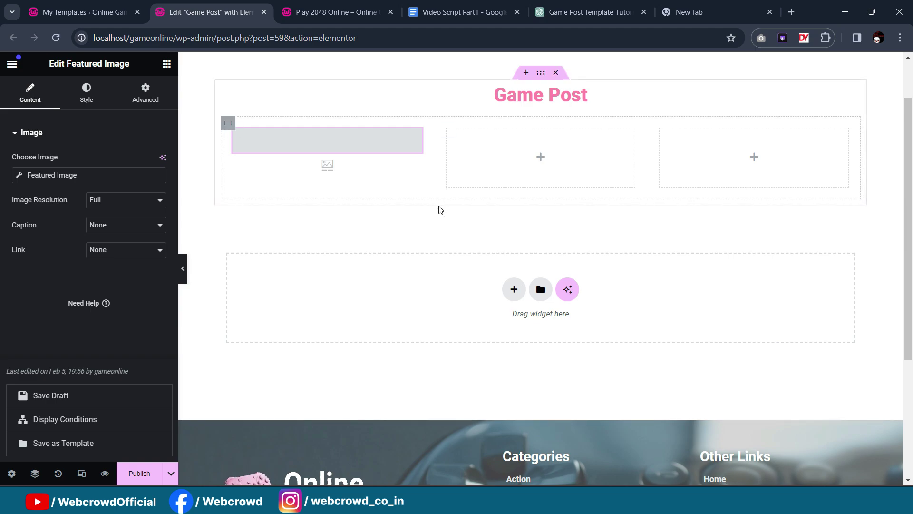
scroll(422, 224, up, 1)
scroll(421, 223, down, 1)
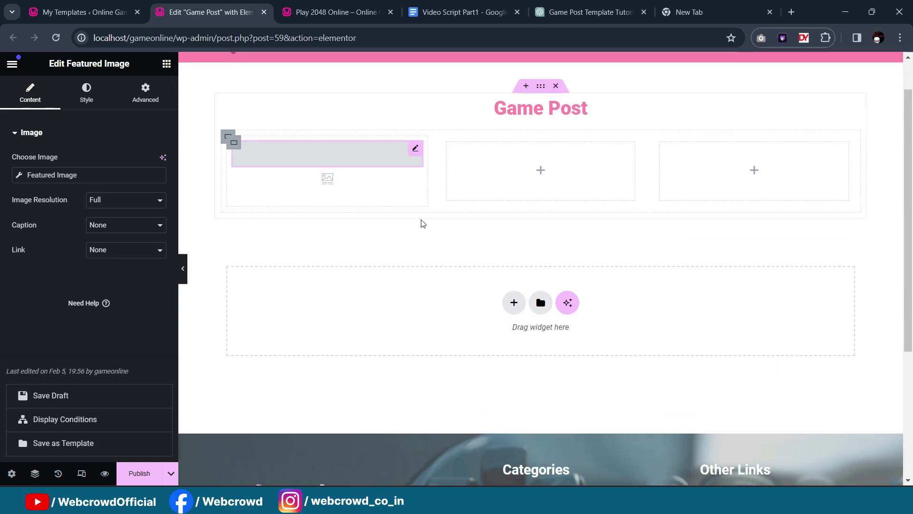
scroll(459, 228, up, 1)
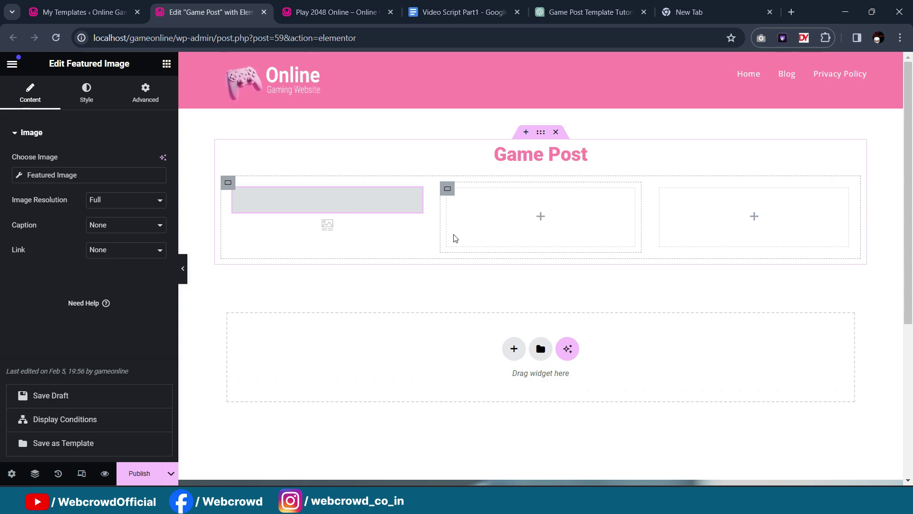
scroll(452, 236, down, 1)
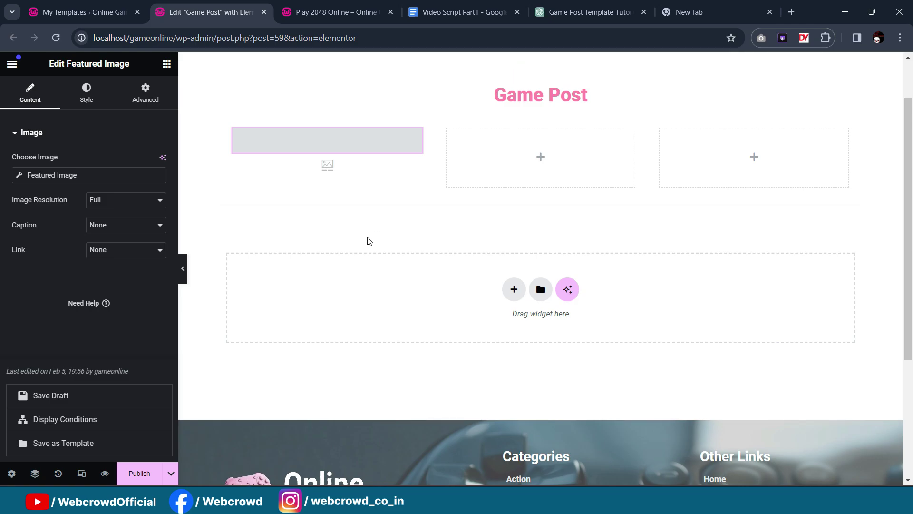
Step: In the WordPress admin, create a new post titled "Play 2048 Online"
click(62, 10)
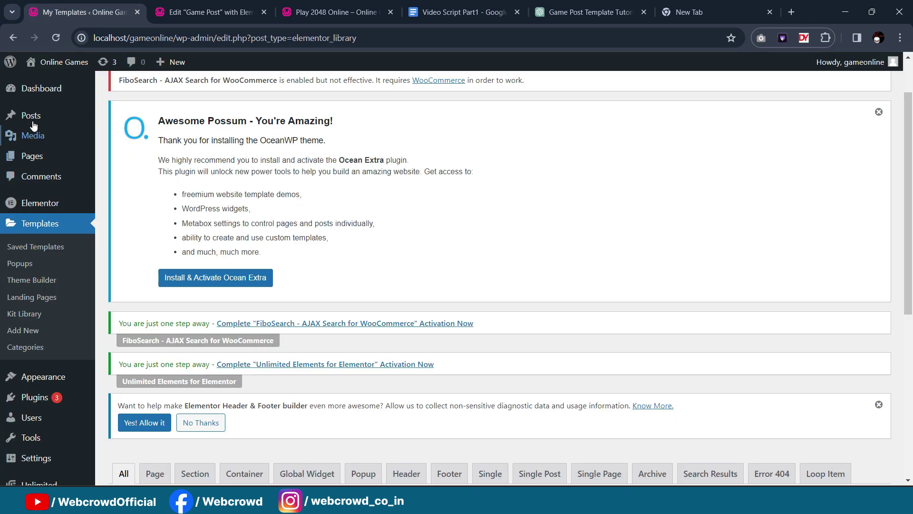
mouse_move(33, 118)
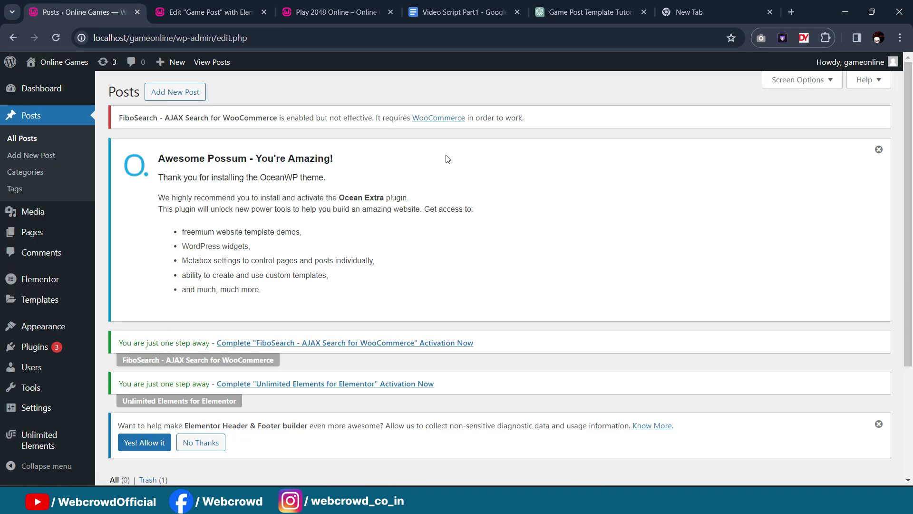
scroll(420, 184, down, 4)
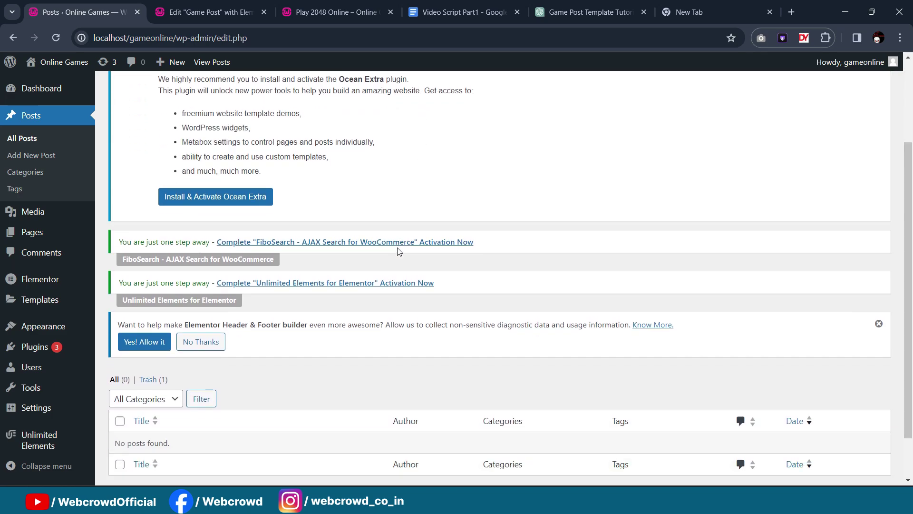
scroll(318, 331, up, 4)
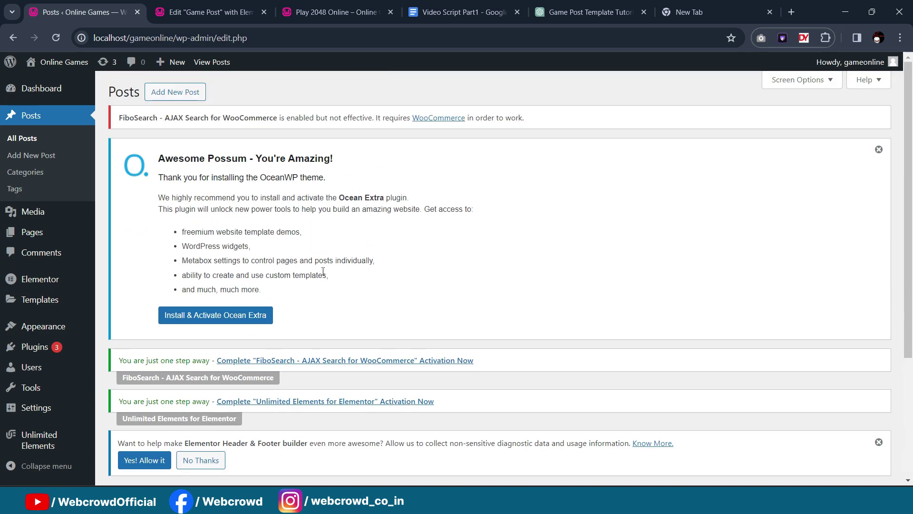
click(184, 92)
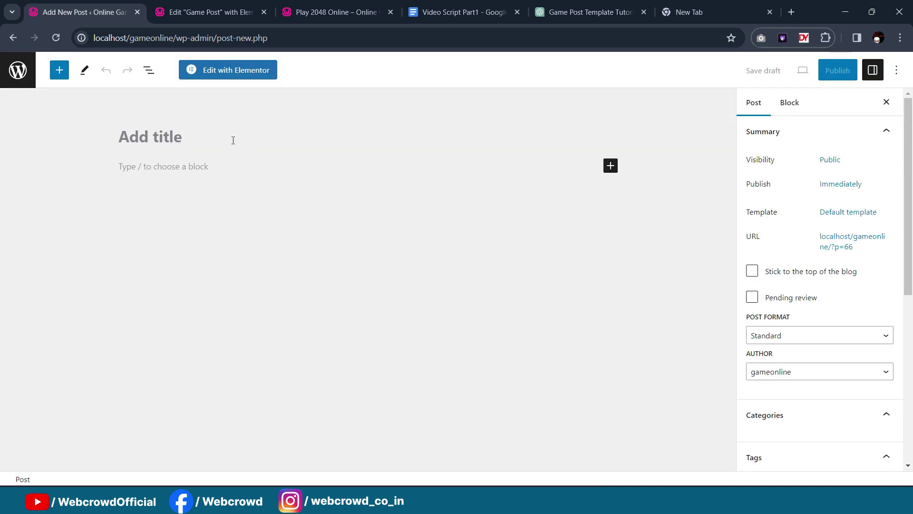
text(Play 20)
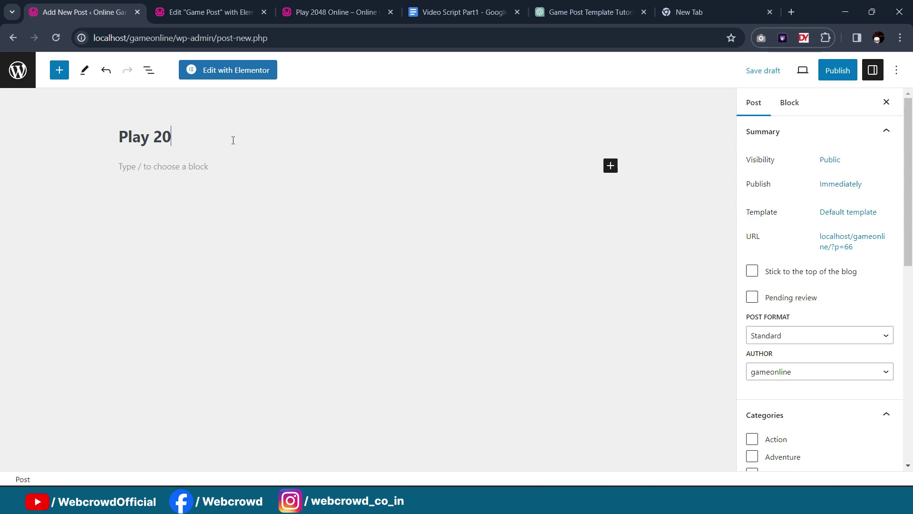
text(48 Online)
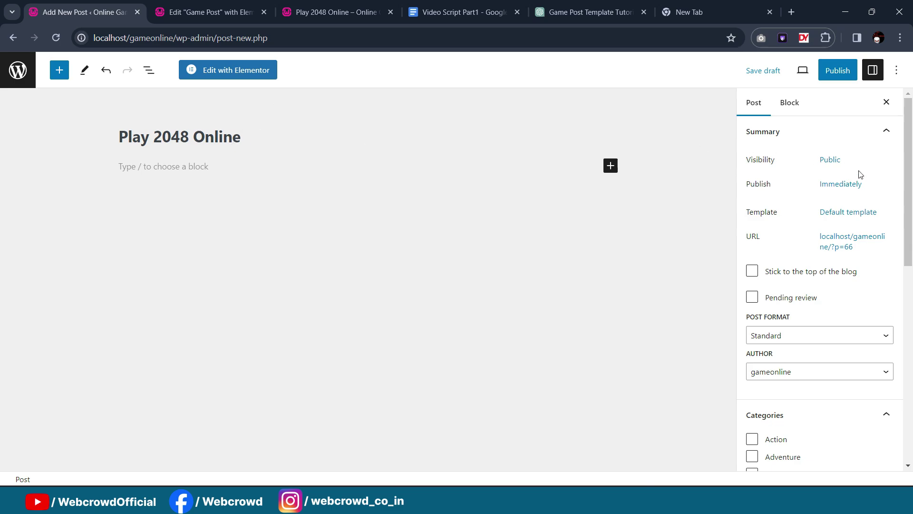
Step: Assign the post to the Puzzle & Logic category
scroll(855, 212, down, 1)
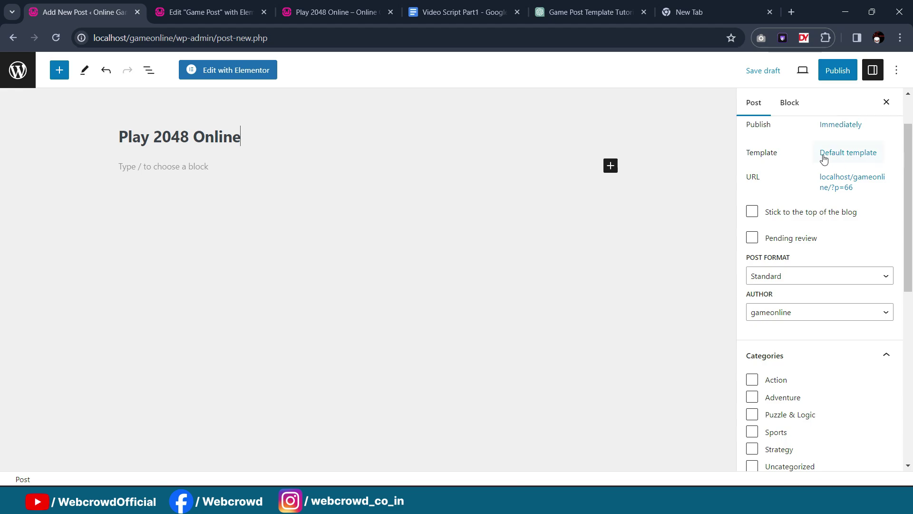
scroll(853, 158, down, 1)
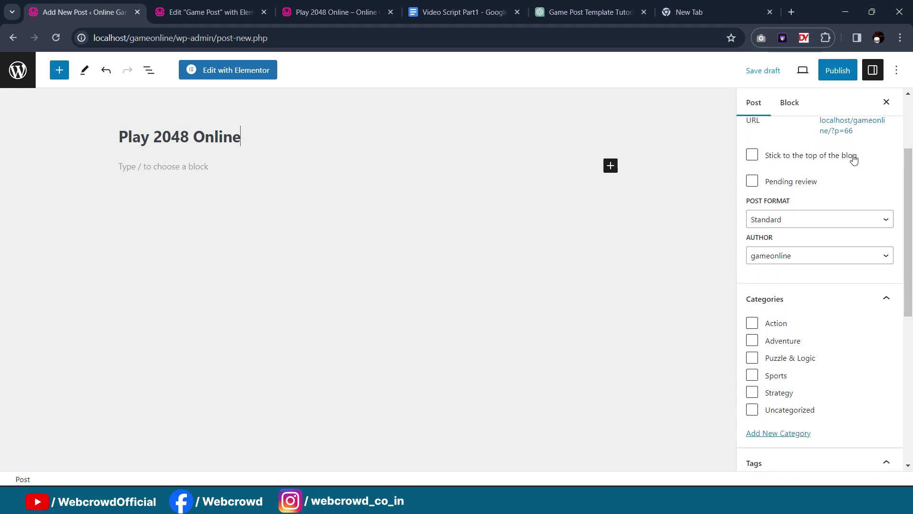
scroll(793, 206, down, 2)
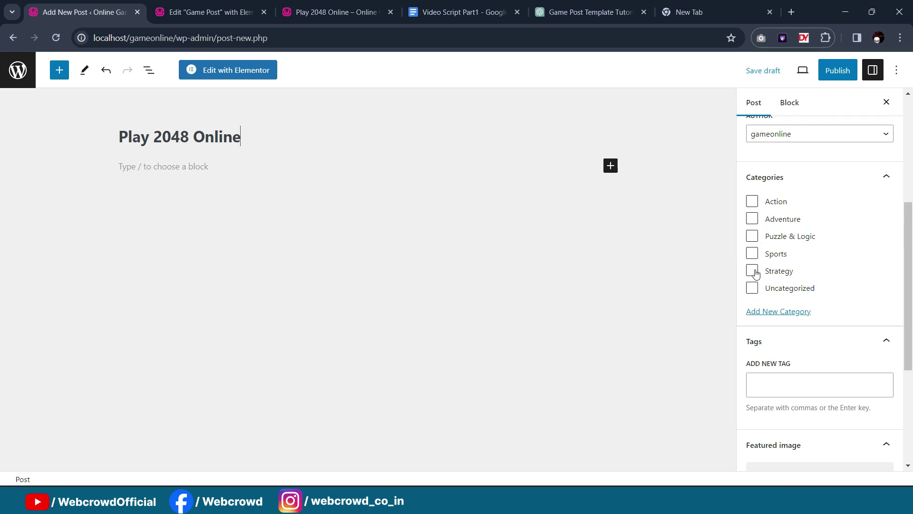
click(752, 235)
Step: Add the tags "logic", "2048 online game" and "online game" to the post
scroll(809, 245, down, 2)
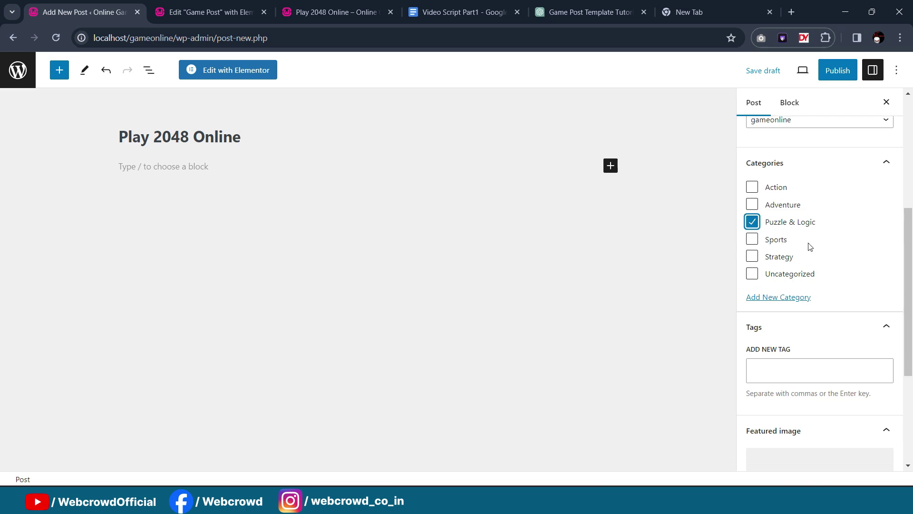
click(775, 270)
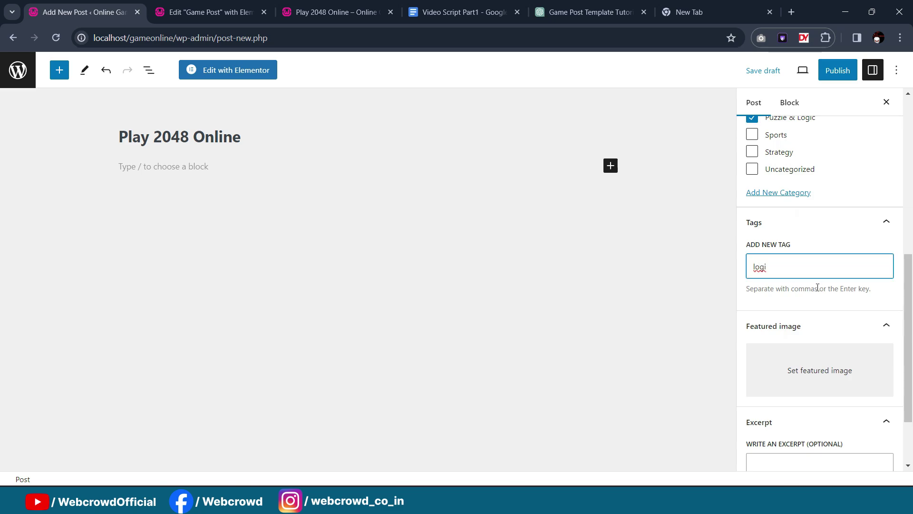
text(logic)
key(Return)
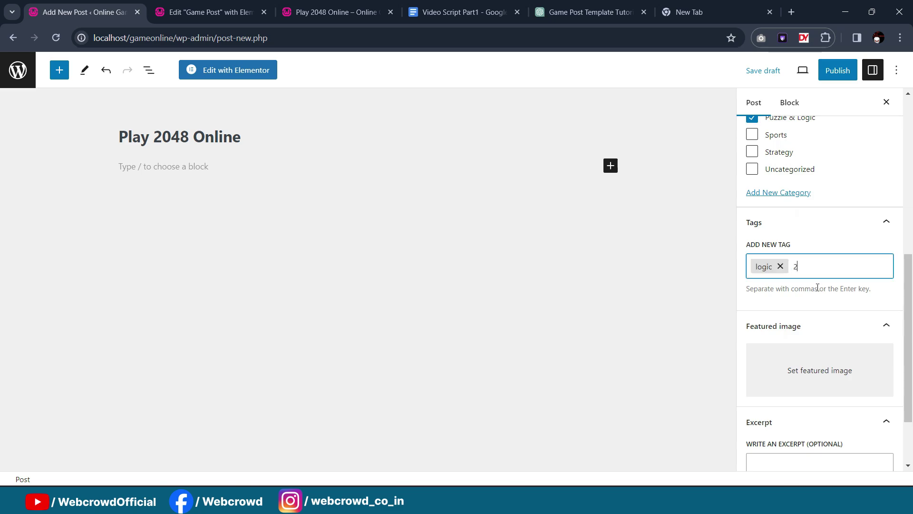
text(2048)
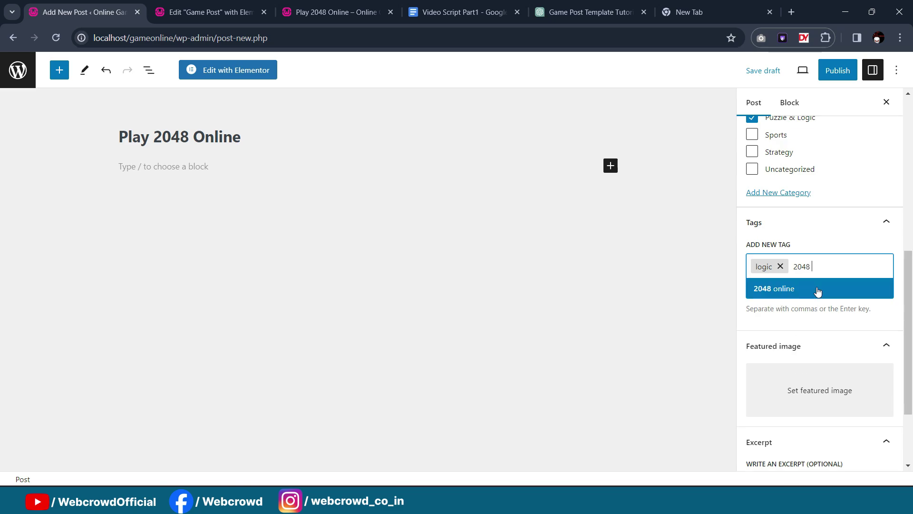
text( online )
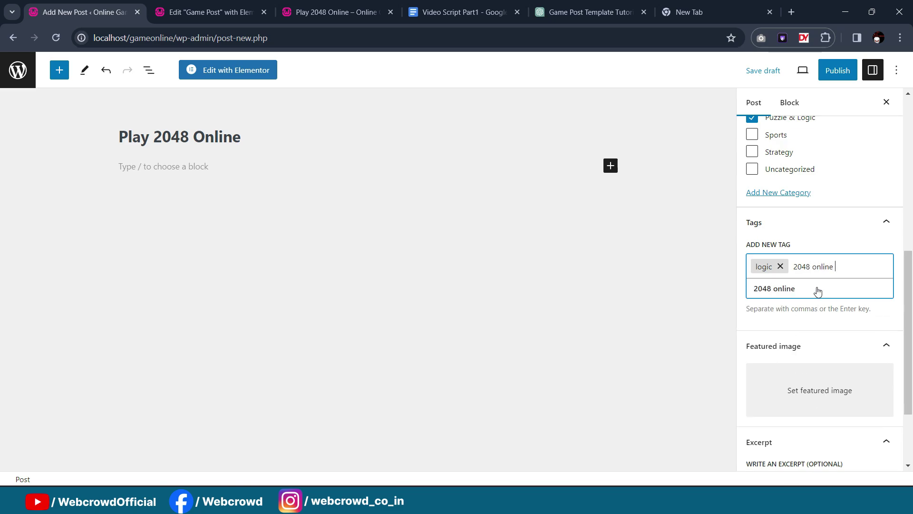
text(game)
key(Return)
text(on)
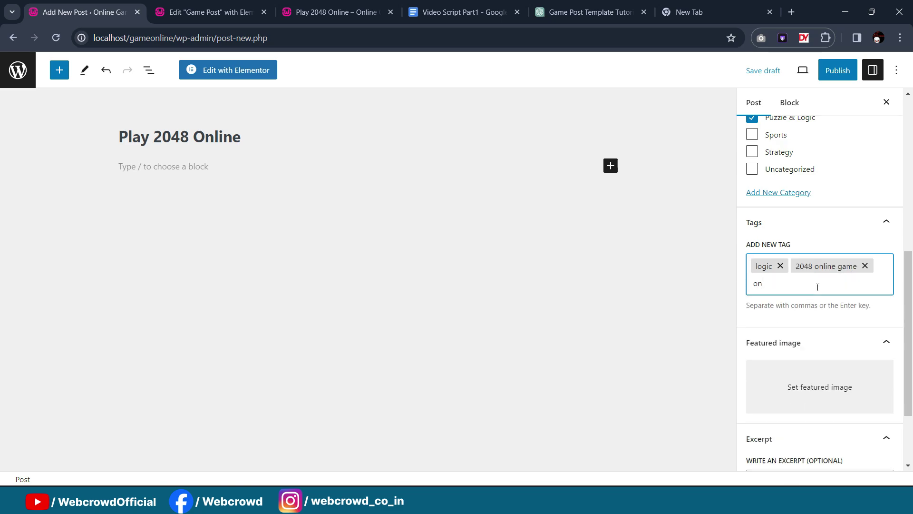
text(line game)
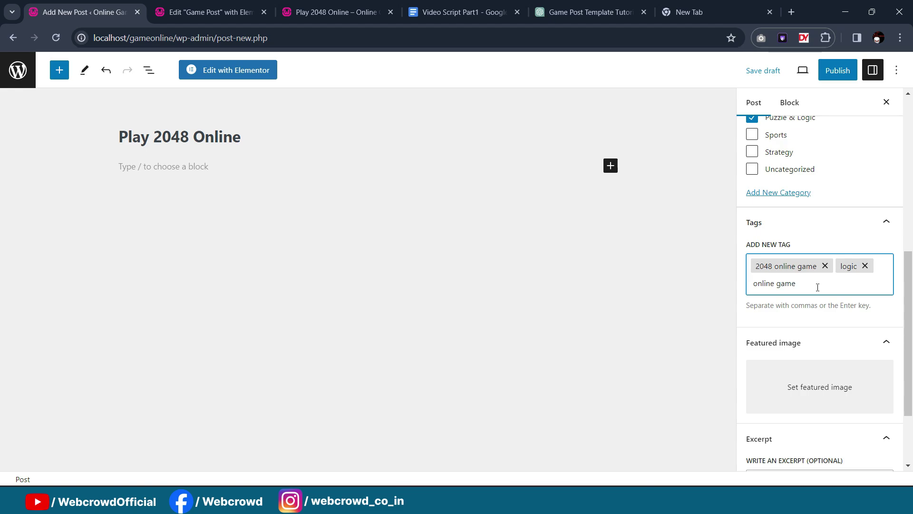
key(Return)
Step: Set the 2048.jpg image from the media library as the post's featured image
scroll(818, 287, down, 1)
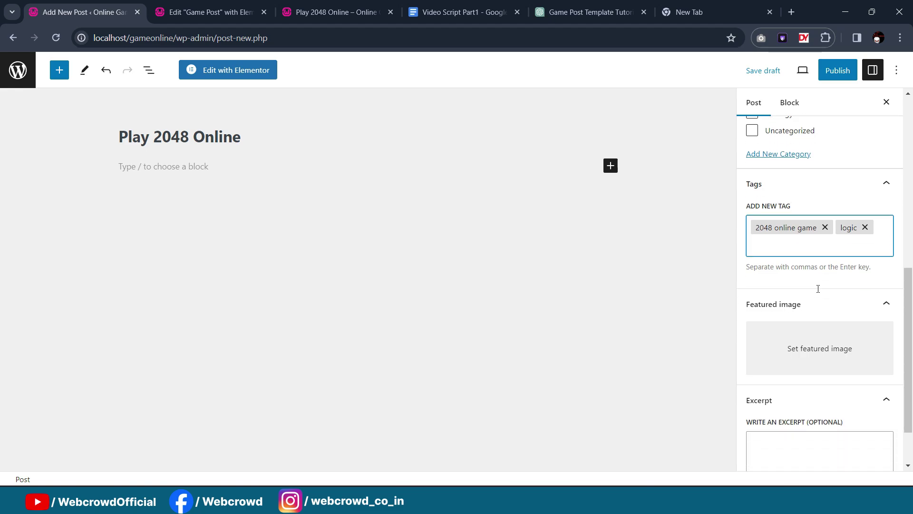
click(788, 340)
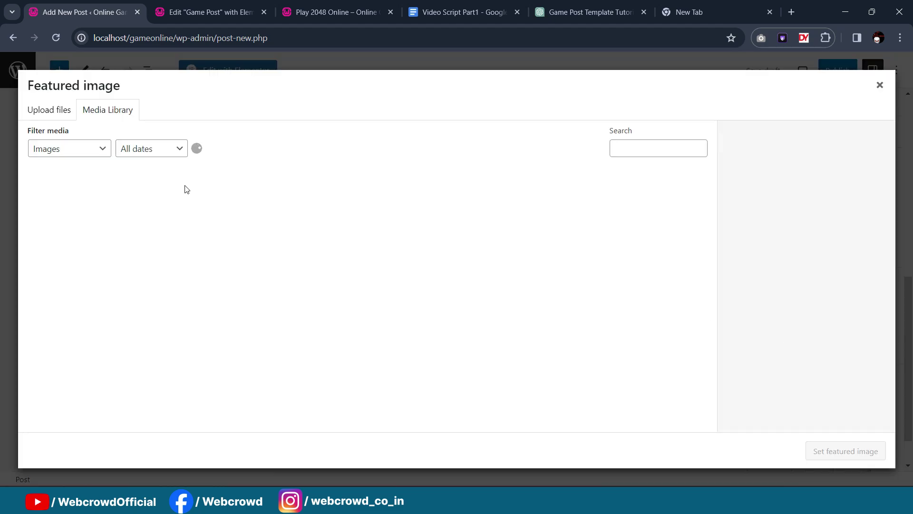
click(149, 217)
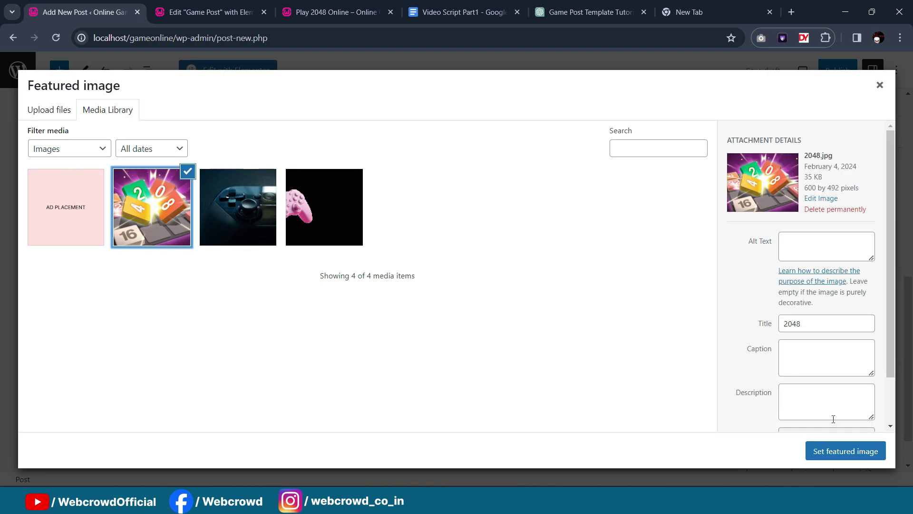
click(848, 452)
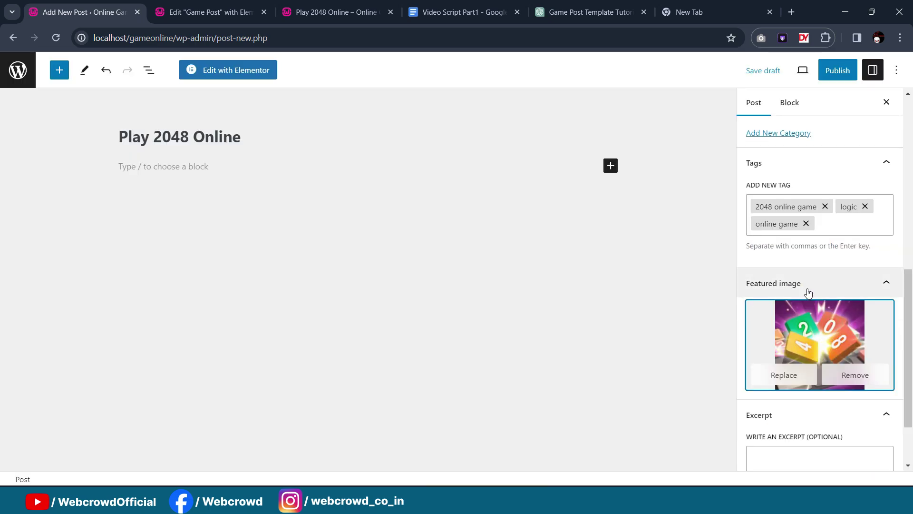
Step: Publish the Play 2048 Online post with public visibility
scroll(808, 292, down, 2)
scroll(801, 238, up, 3)
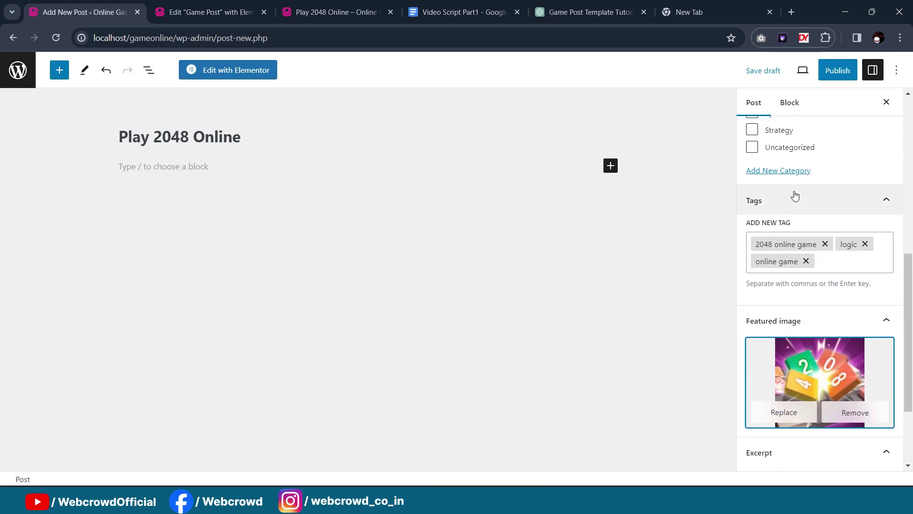
scroll(794, 195, down, 2)
scroll(824, 400, up, 3)
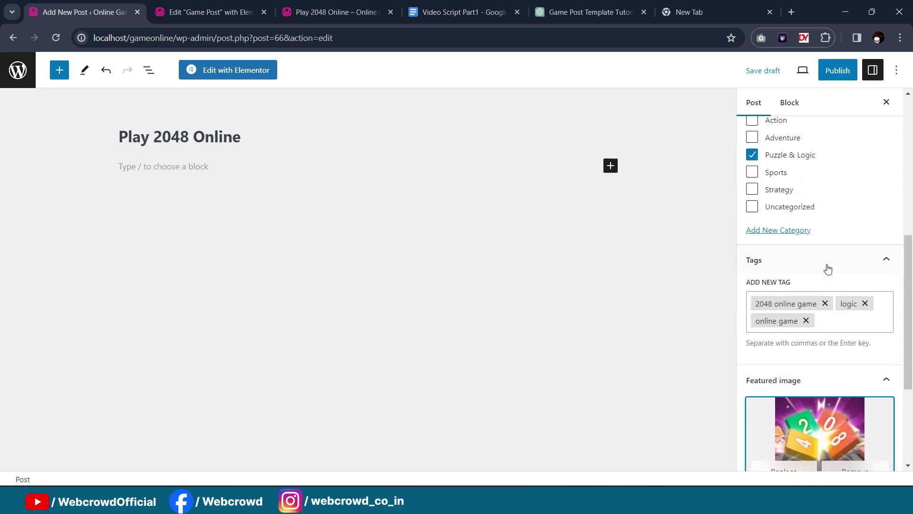
scroll(827, 269, down, 1)
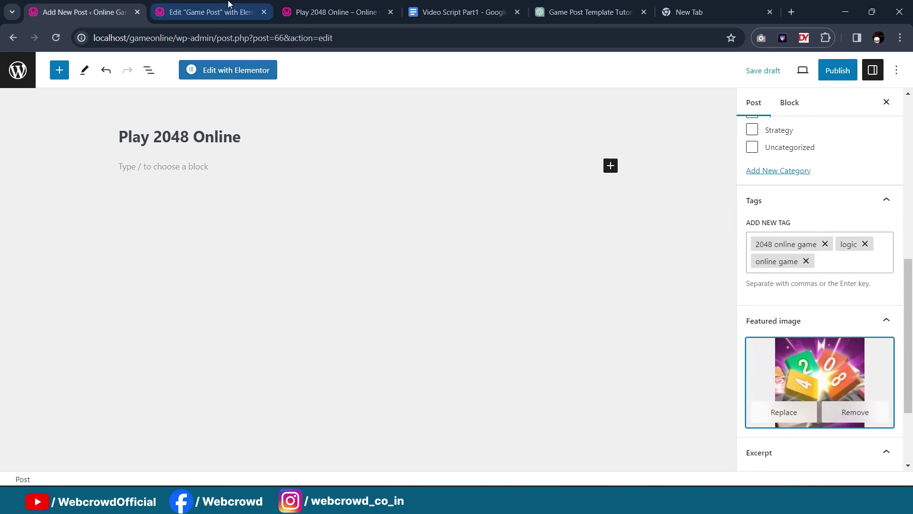
click(216, 9)
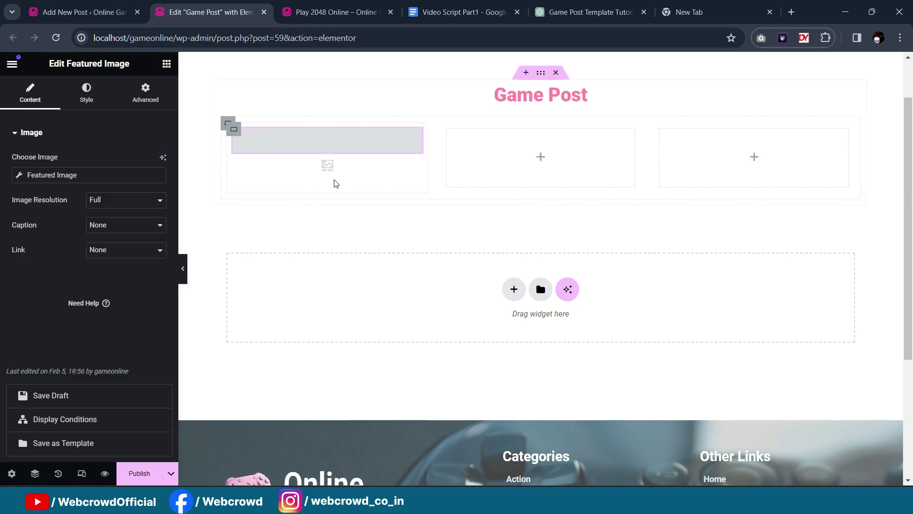
click(85, 12)
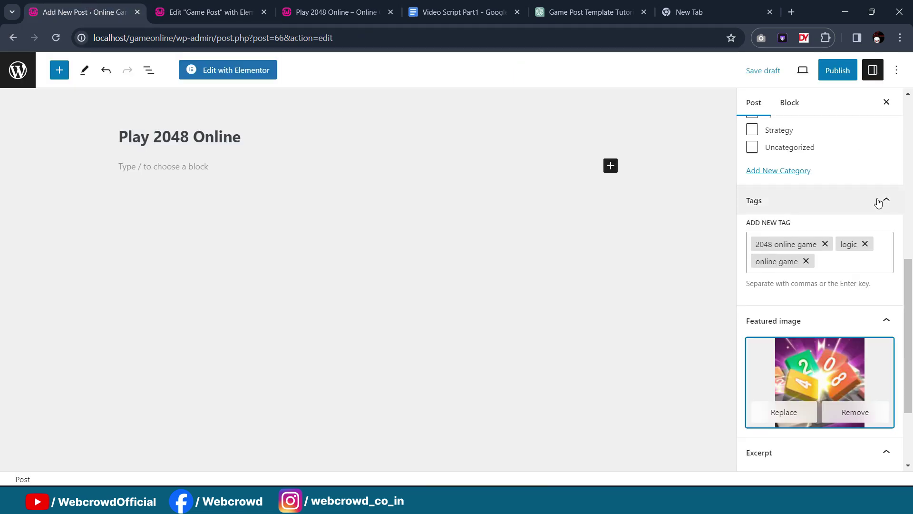
scroll(881, 202, down, 3)
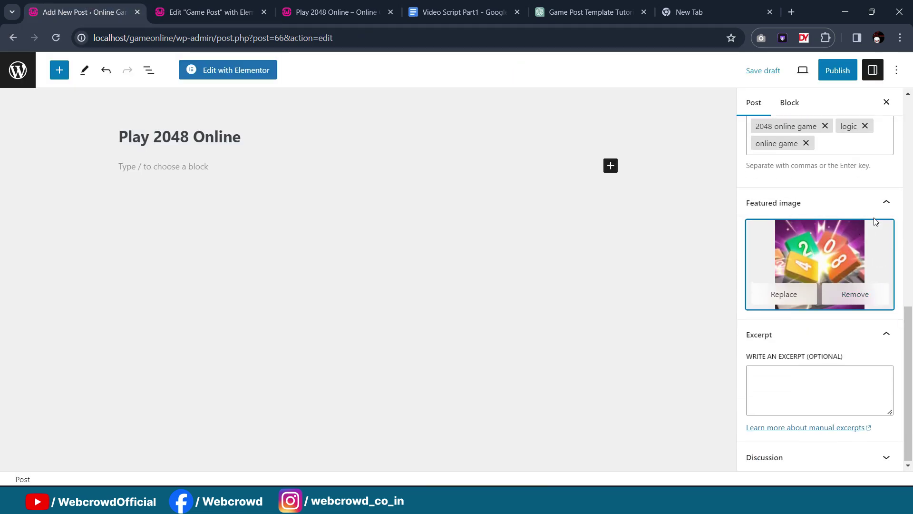
scroll(858, 285, up, 3)
click(837, 70)
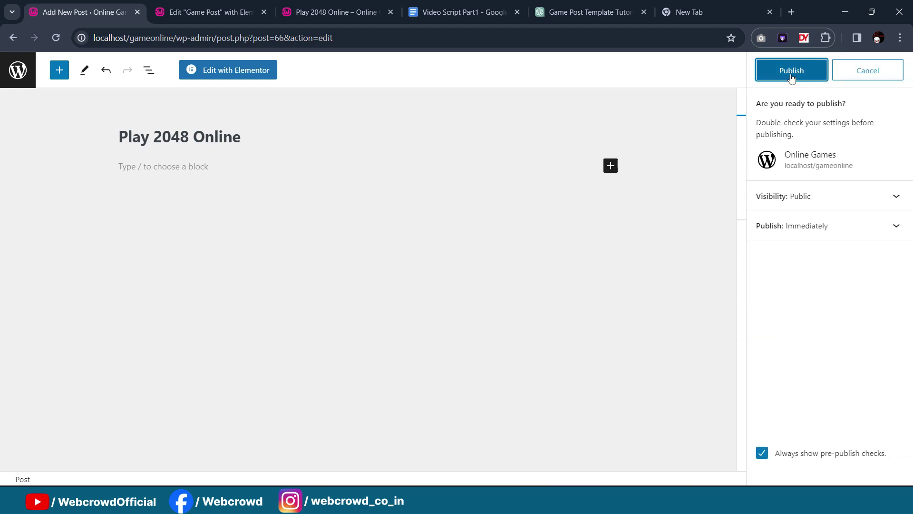
click(820, 72)
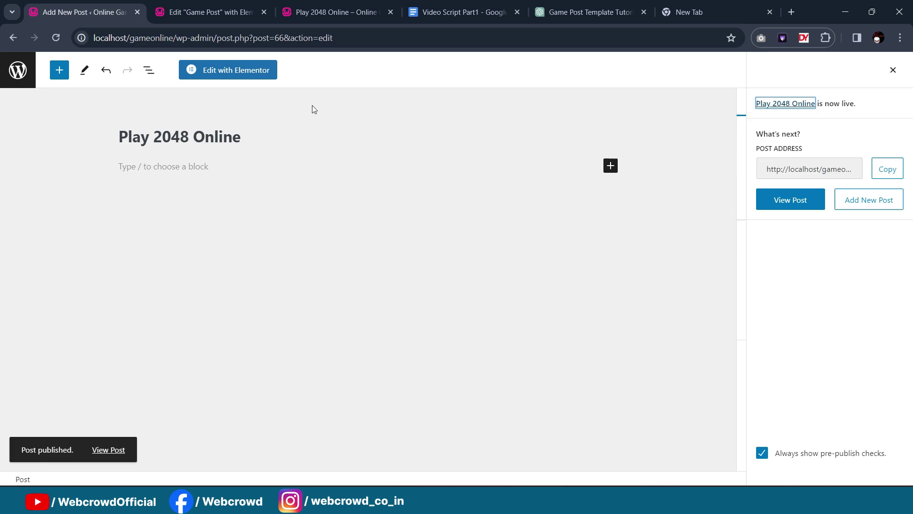
Step: Return to the Game Post template in Elementor, save it as a draft and reload the editor to refresh the preview
click(216, 10)
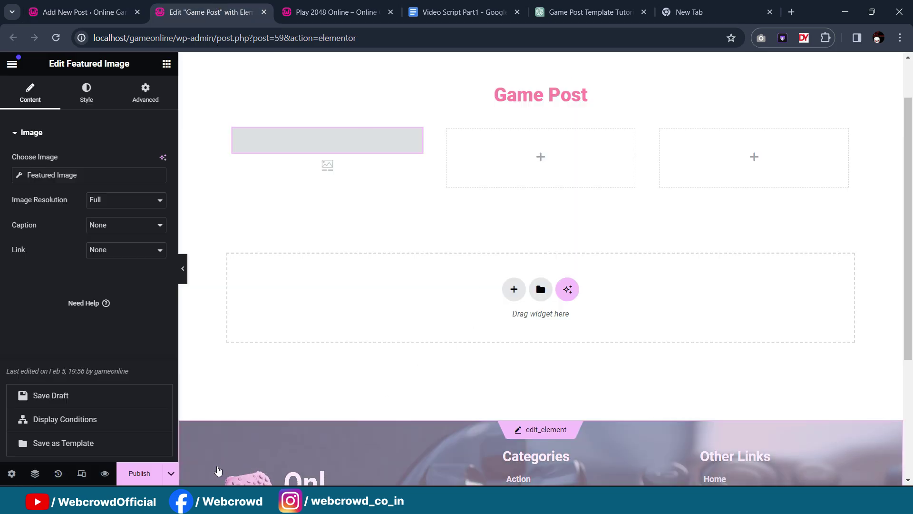
click(172, 473)
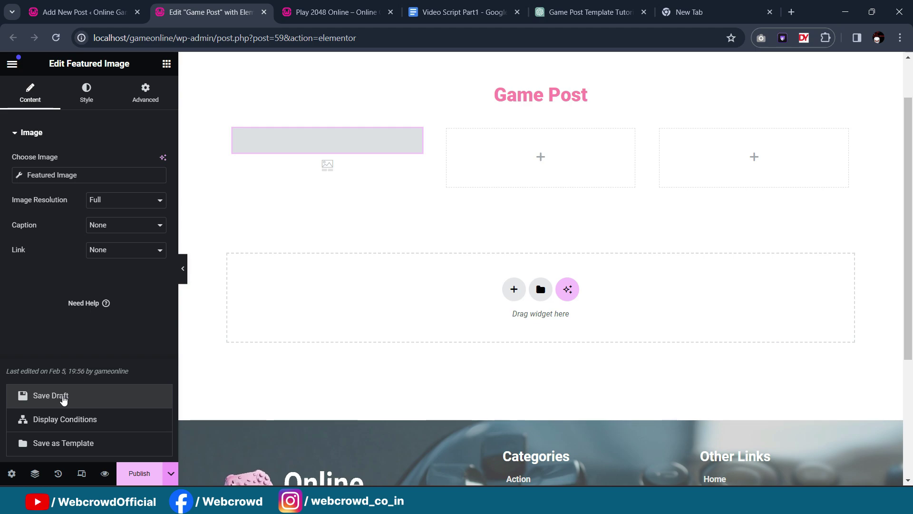
click(64, 399)
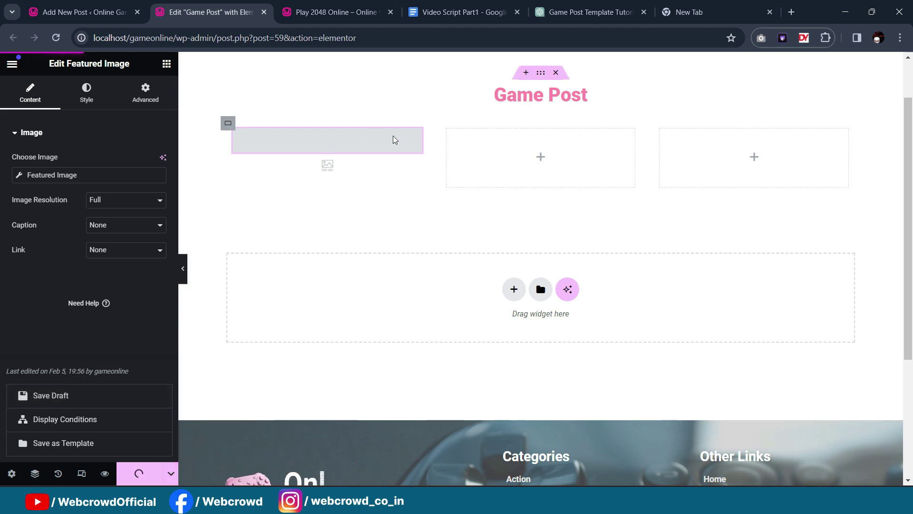
click(55, 39)
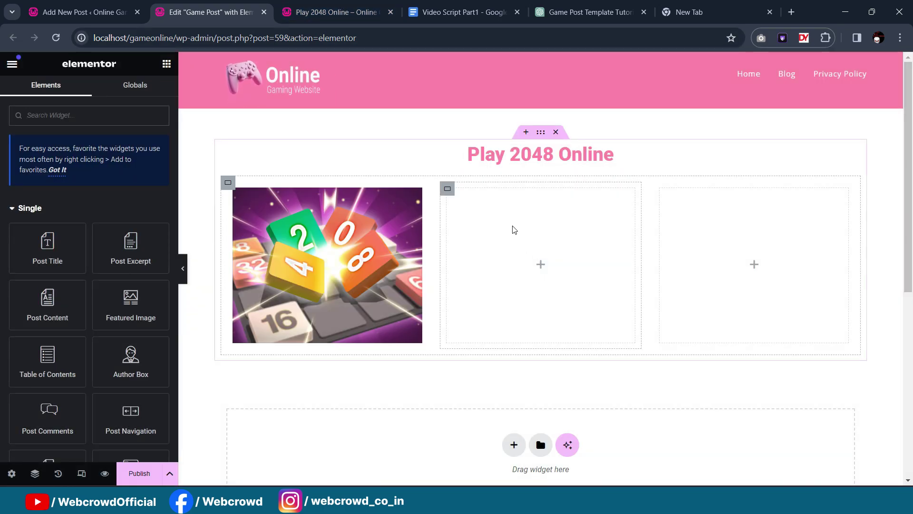
scroll(512, 216, down, 1)
scroll(509, 255, up, 1)
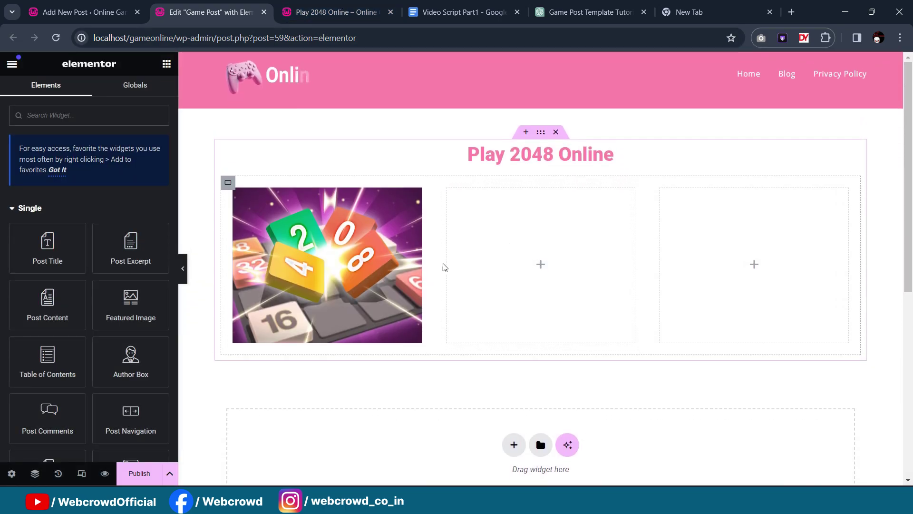
scroll(485, 275, down, 1)
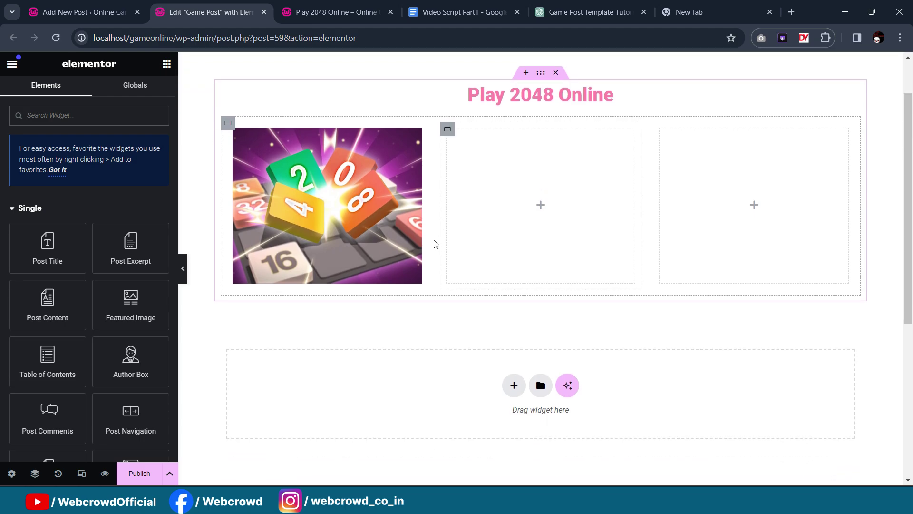
Step: Set the width of the featured image in the first column to 59%
click(413, 143)
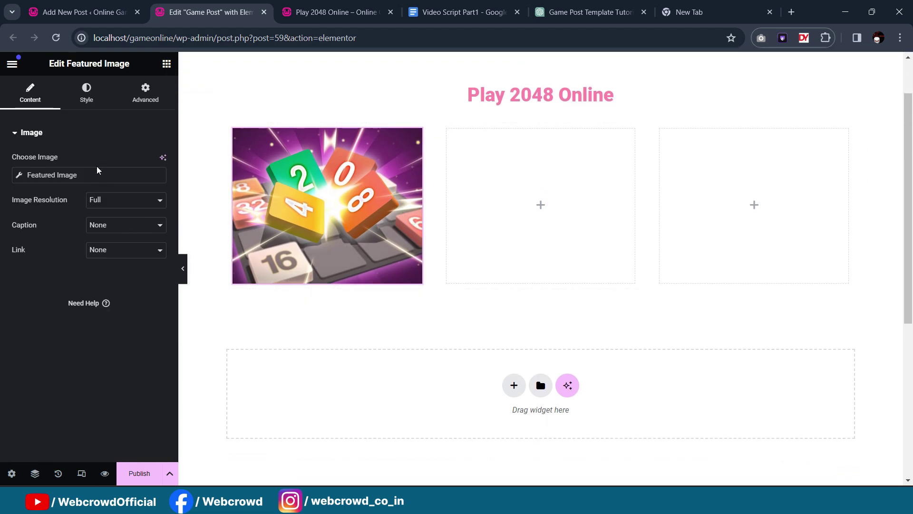
click(86, 95)
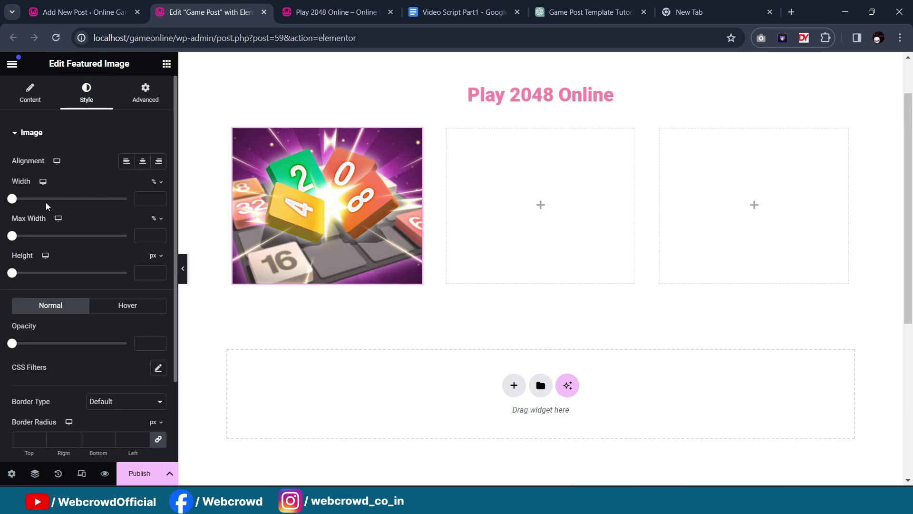
drag(14, 205, 83, 238)
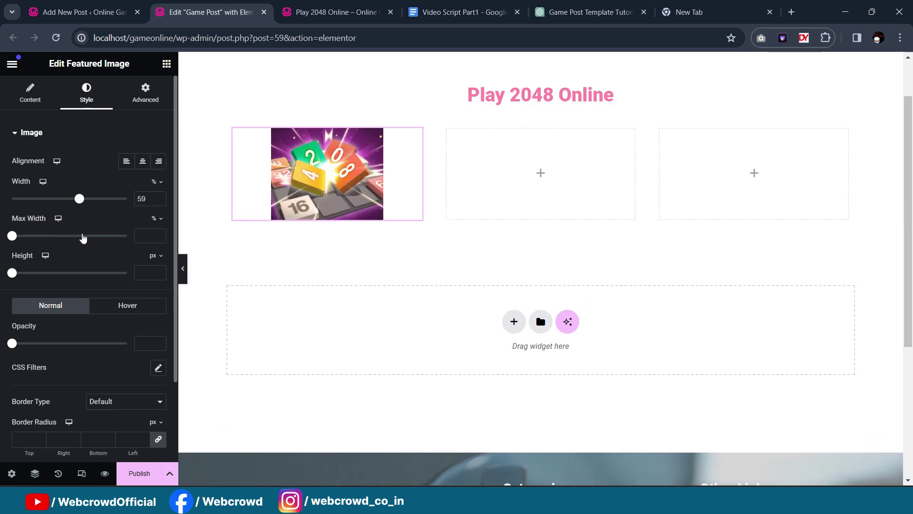
Step: Give the featured image a 10 px border radius on all corners and align it left
scroll(91, 213, down, 1)
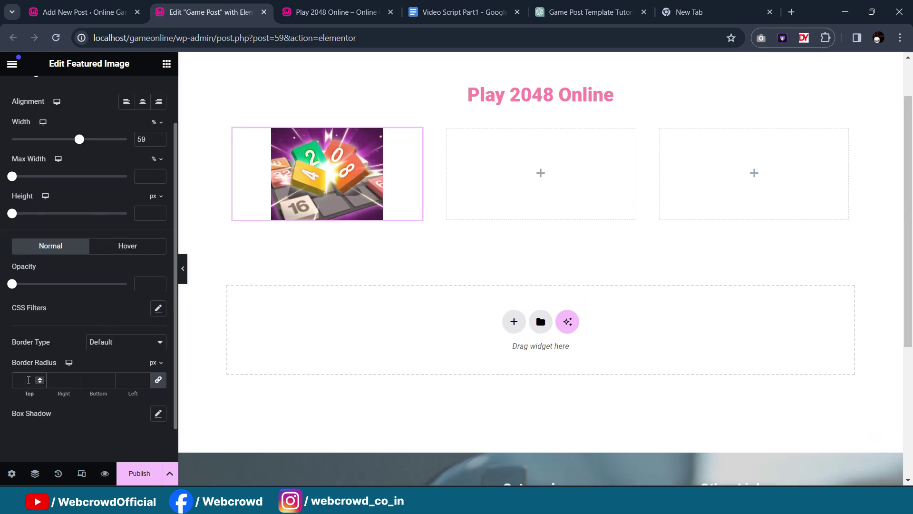
text(10)
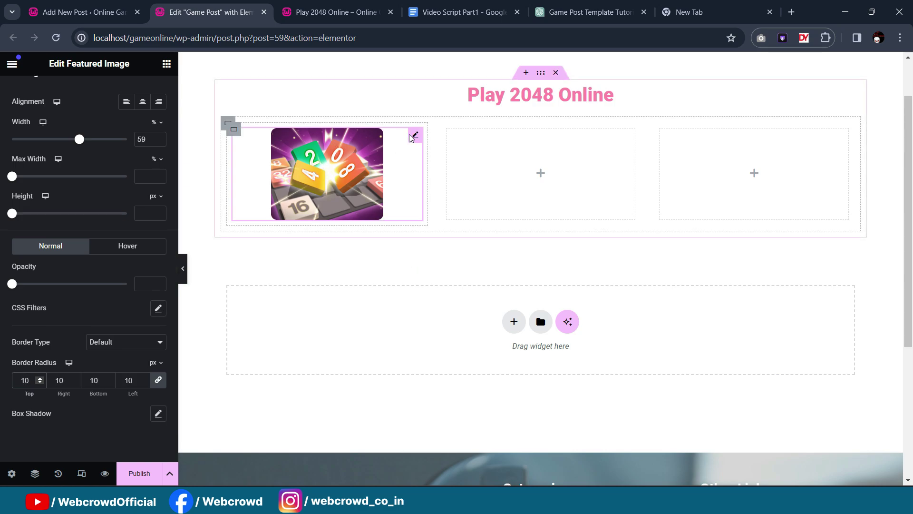
click(126, 101)
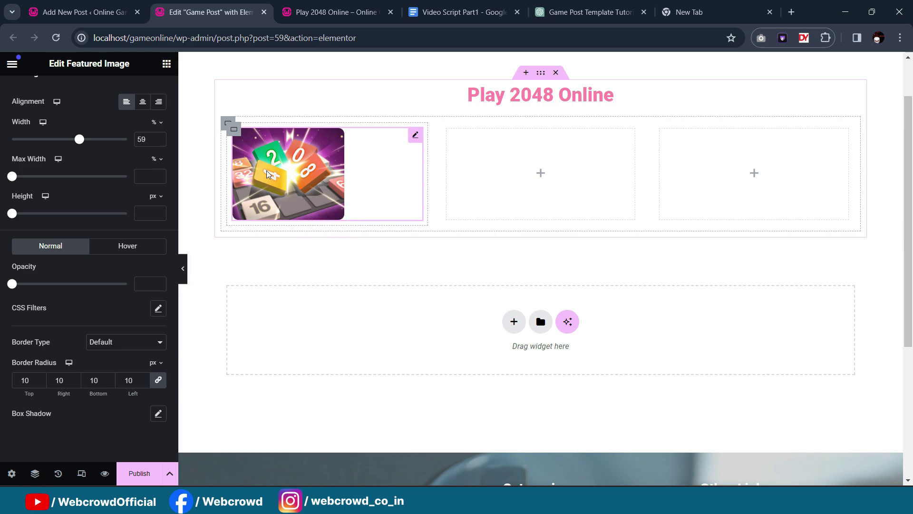
scroll(139, 200, up, 2)
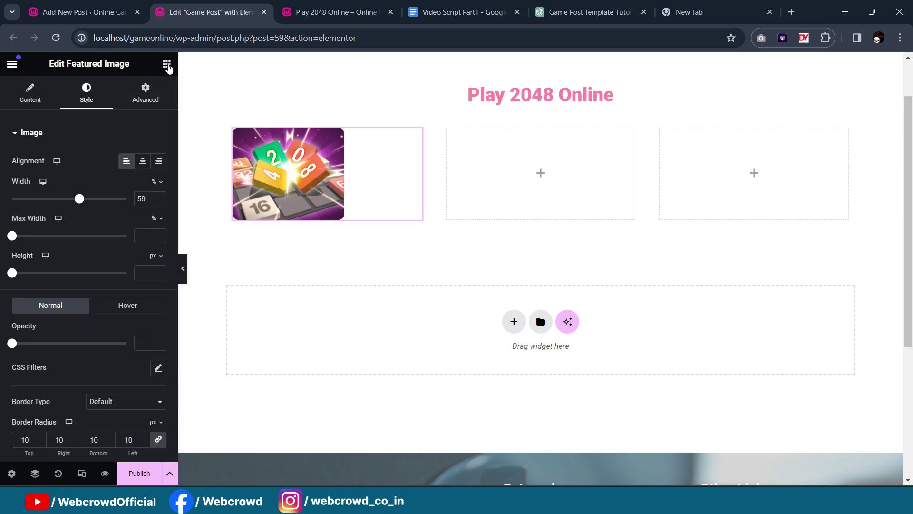
Step: Add a heading widget below the featured image with the title "Game Details"
click(167, 63)
text(head)
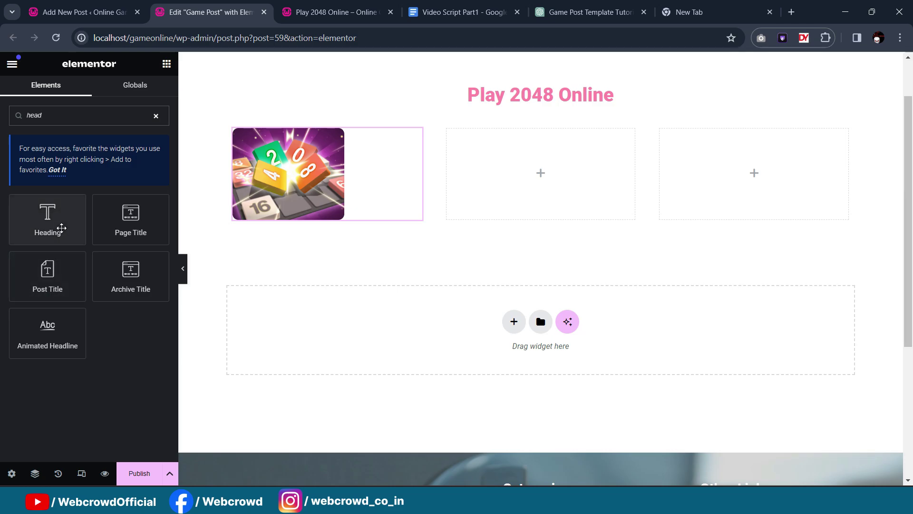
drag(57, 228, 323, 217)
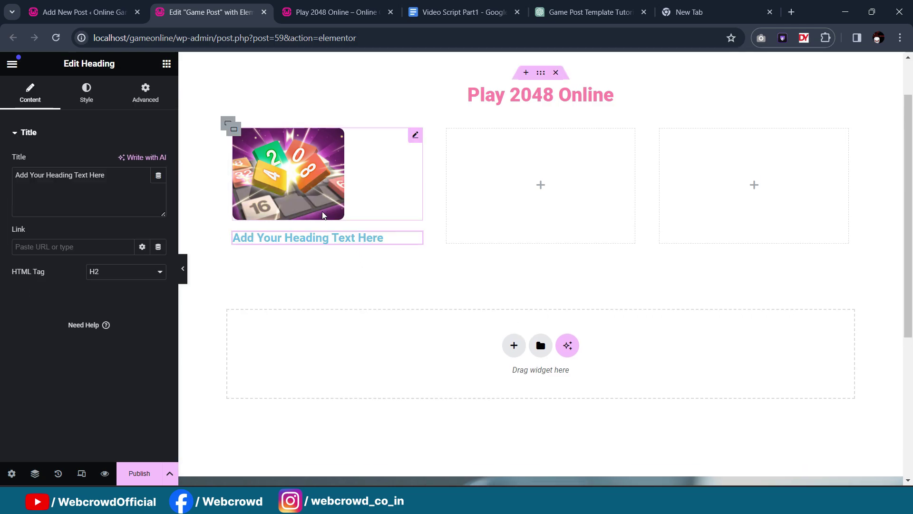
drag(107, 175, 1, 177)
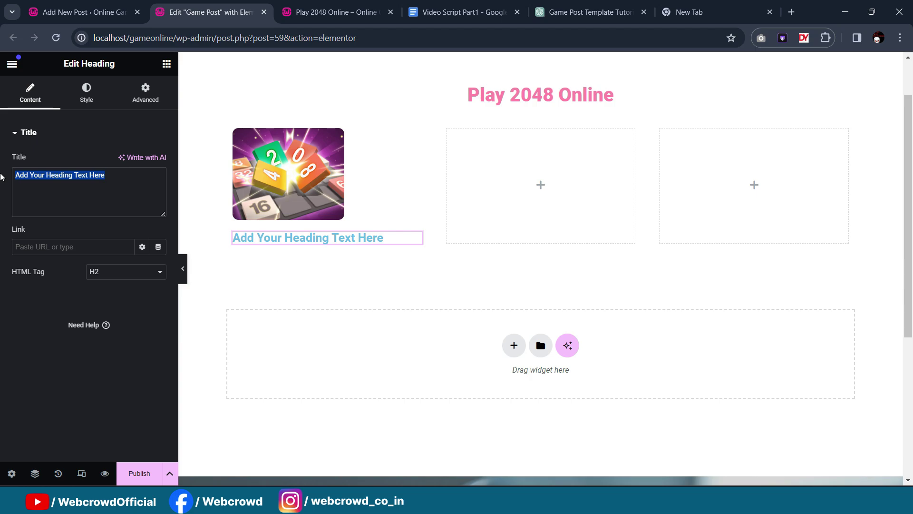
text(Game Details)
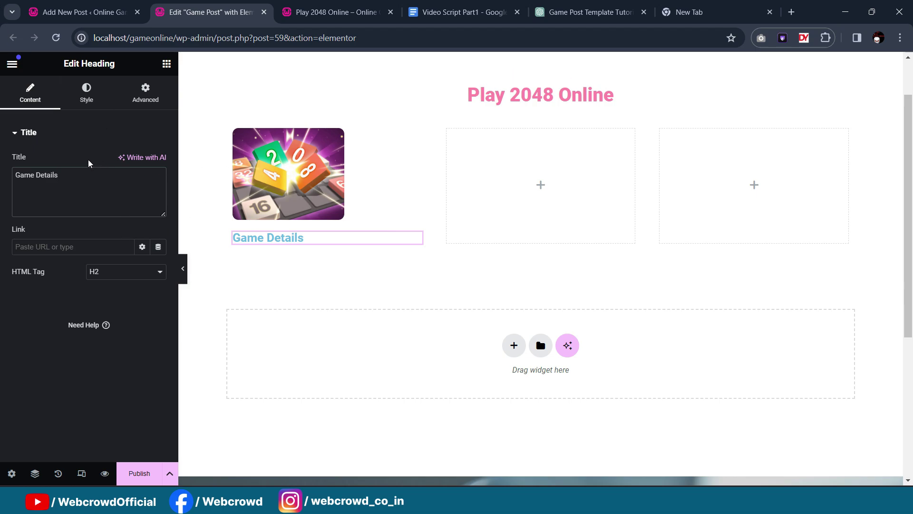
Step: Change the Game Details heading's text color to dark grey #323232
click(87, 95)
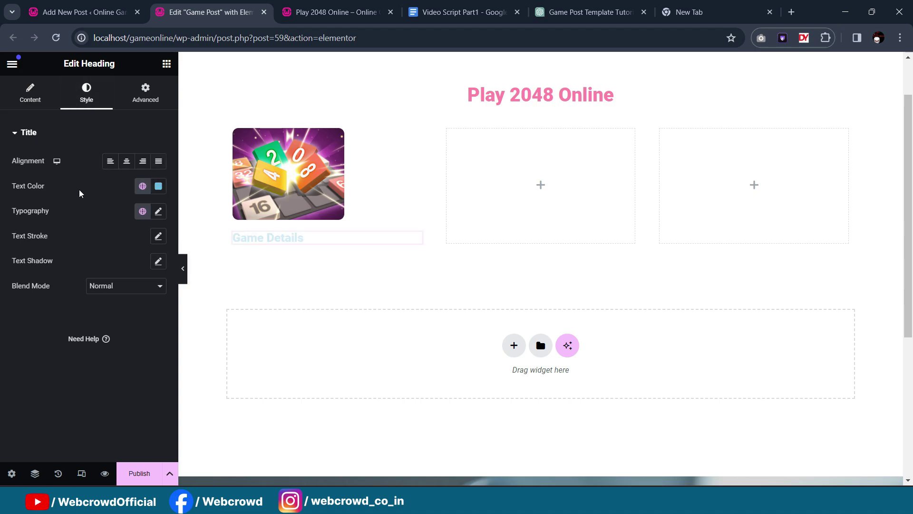
click(158, 187)
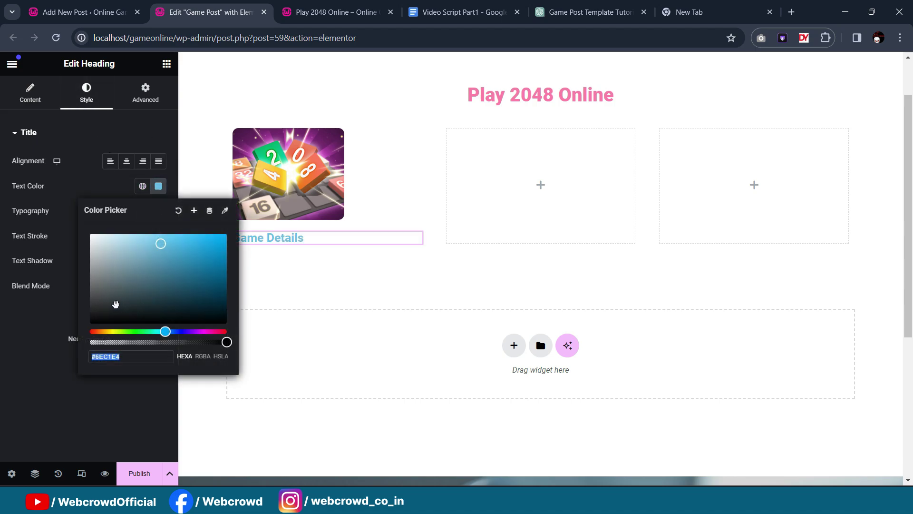
drag(105, 301, 86, 305)
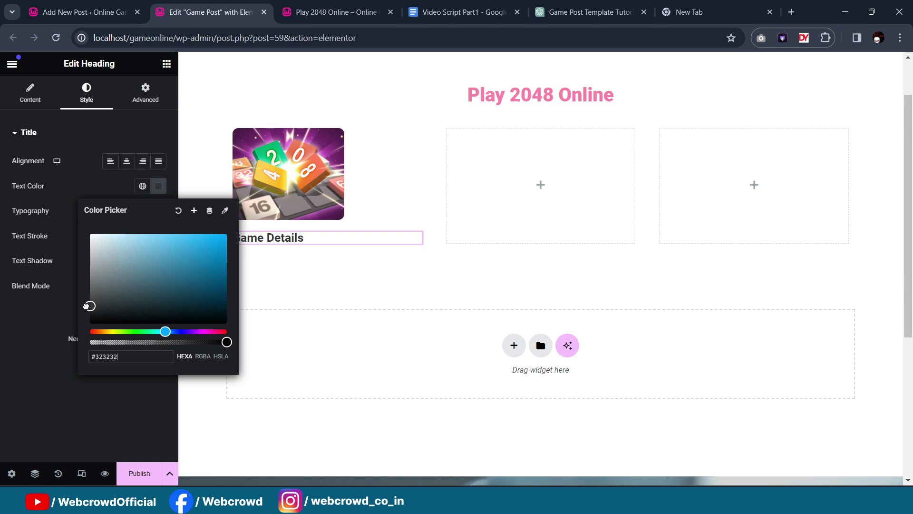
click(1, 324)
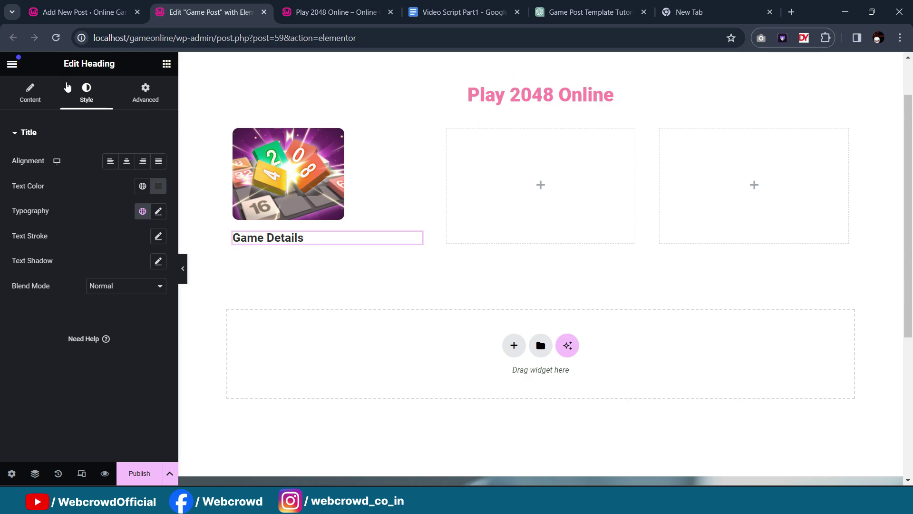
Step: Add a Text Editor widget with placeholder text directly below the Game Details heading
click(166, 67)
text(text)
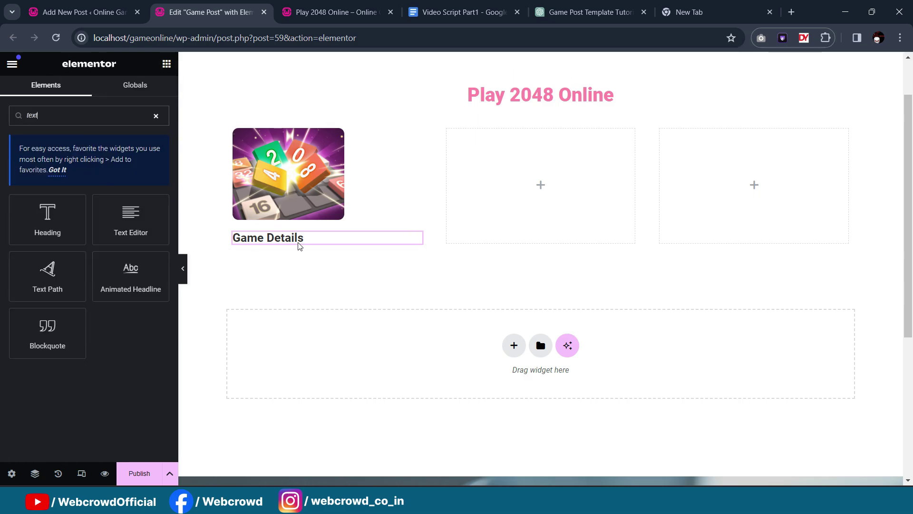
drag(139, 227, 271, 249)
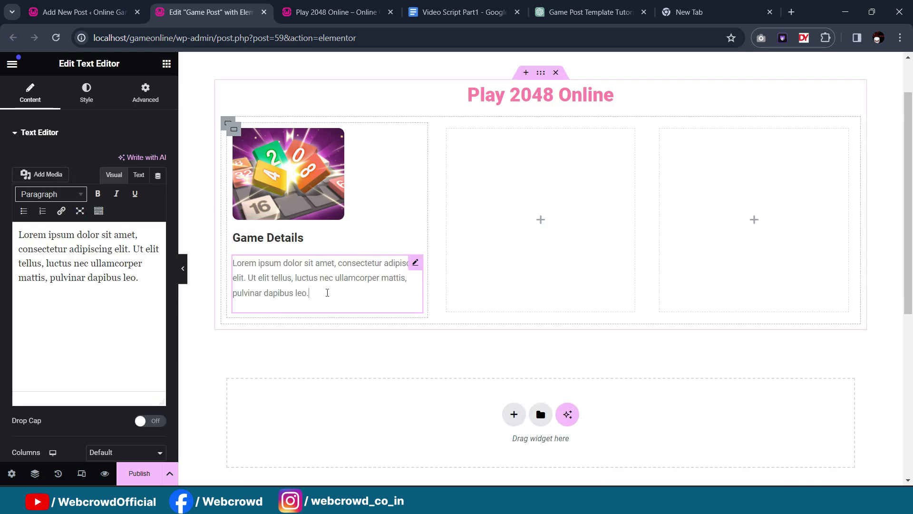
scroll(334, 269, down, 1)
scroll(335, 270, up, 1)
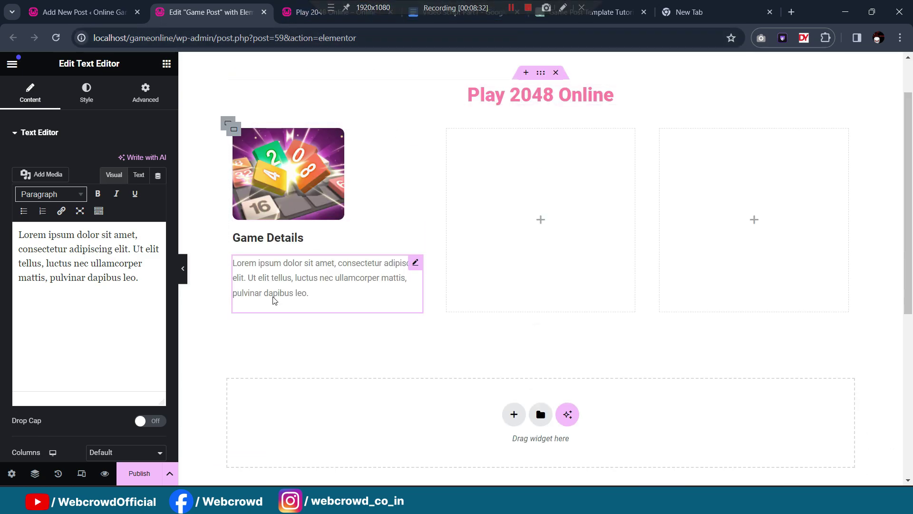
Step: Check the reference 2048 game page, and add a container with vertical column direction below the placeholder text in the first column
key(ctrl+Tab)
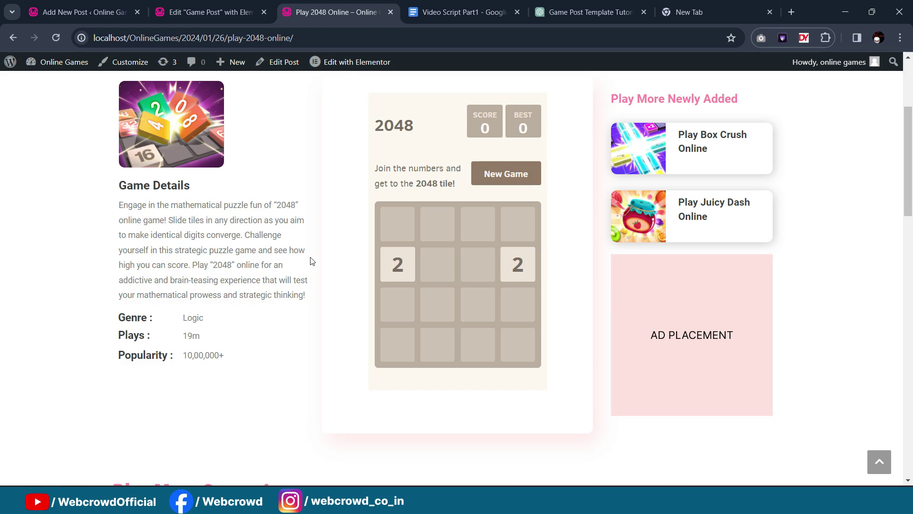
click(260, 16)
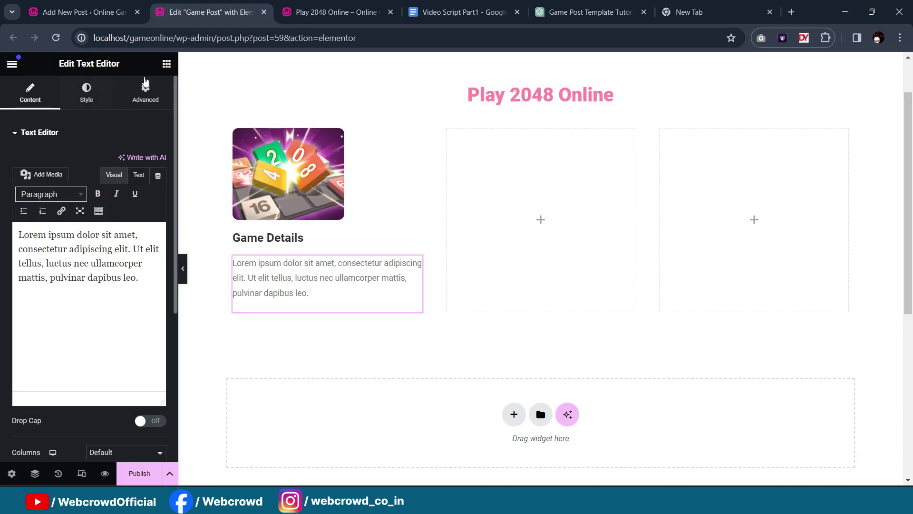
click(167, 64)
scroll(119, 287, down, 2)
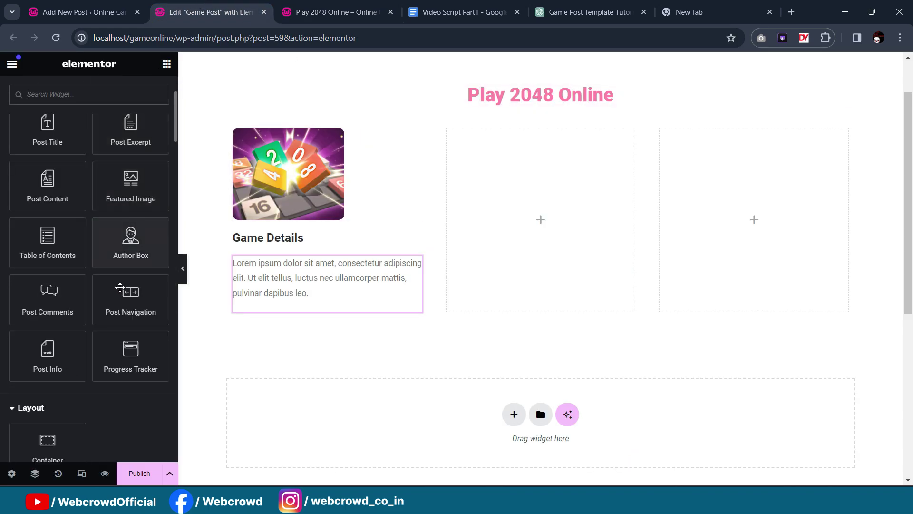
scroll(120, 287, down, 2)
drag(71, 320, 310, 312)
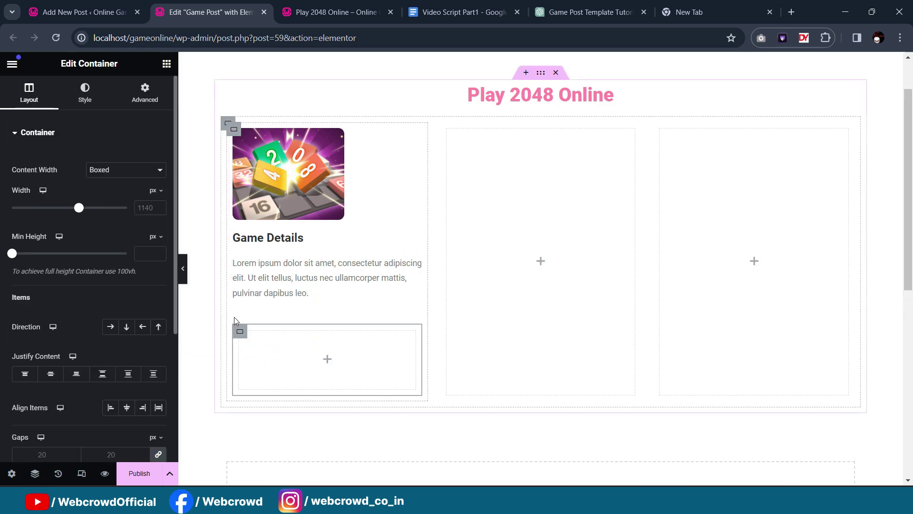
click(127, 333)
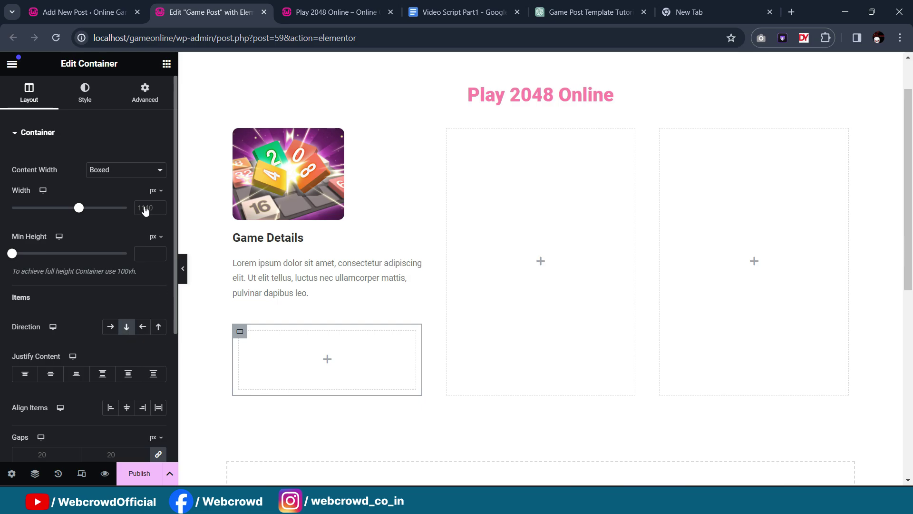
Step: Nest a second container inside the new one and set its direction to horizontal row
click(166, 65)
scroll(72, 285, down, 5)
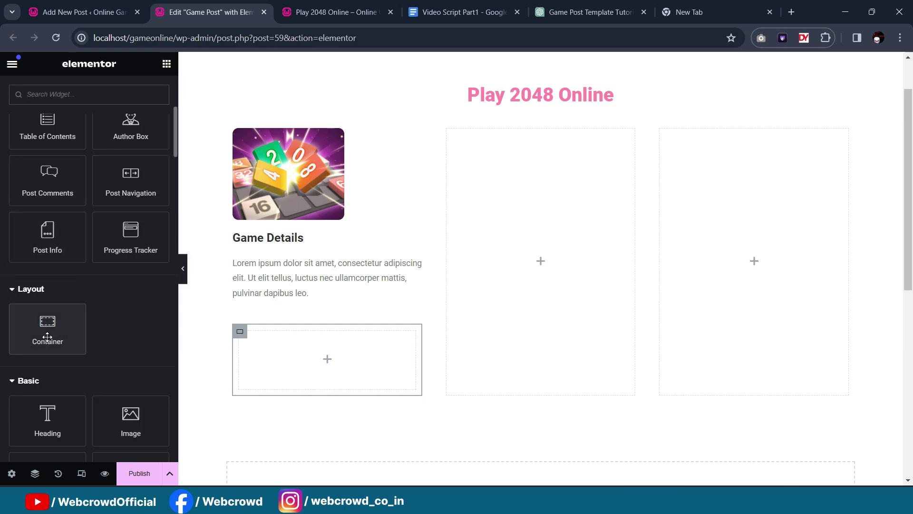
drag(48, 337, 294, 353)
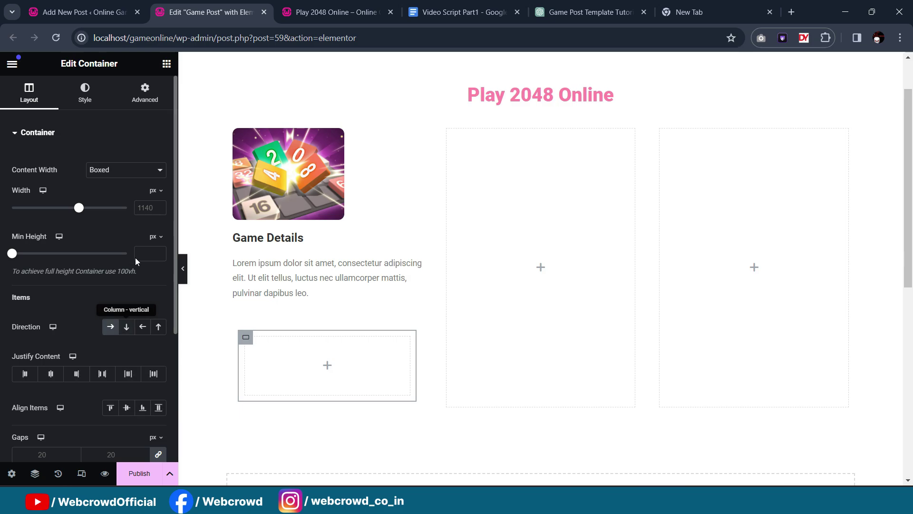
Step: Place another container inside the row container and duplicate it to form two side-by-side cells
click(166, 63)
scroll(97, 321, down, 4)
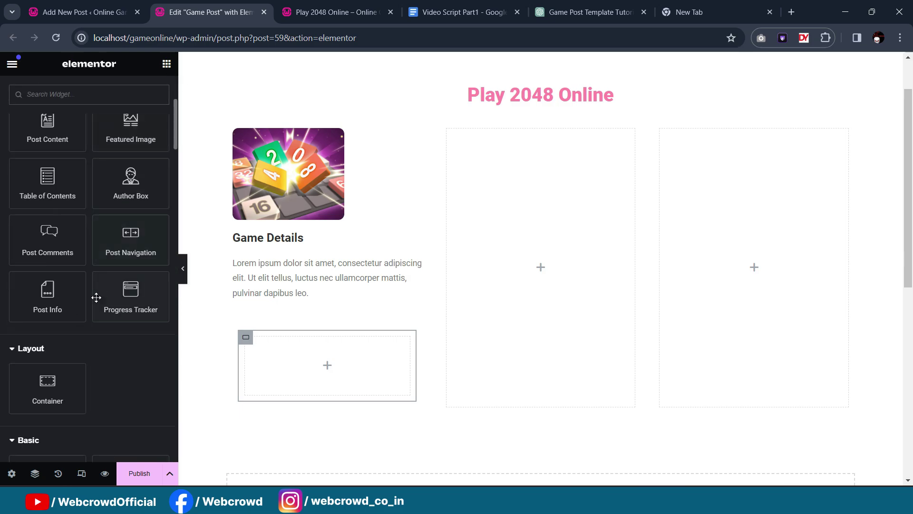
drag(47, 386, 301, 356)
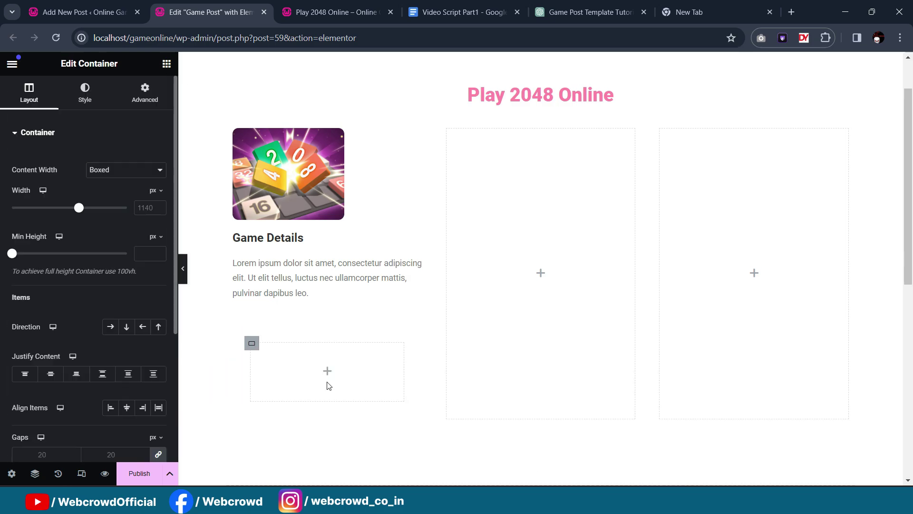
right_click(252, 350)
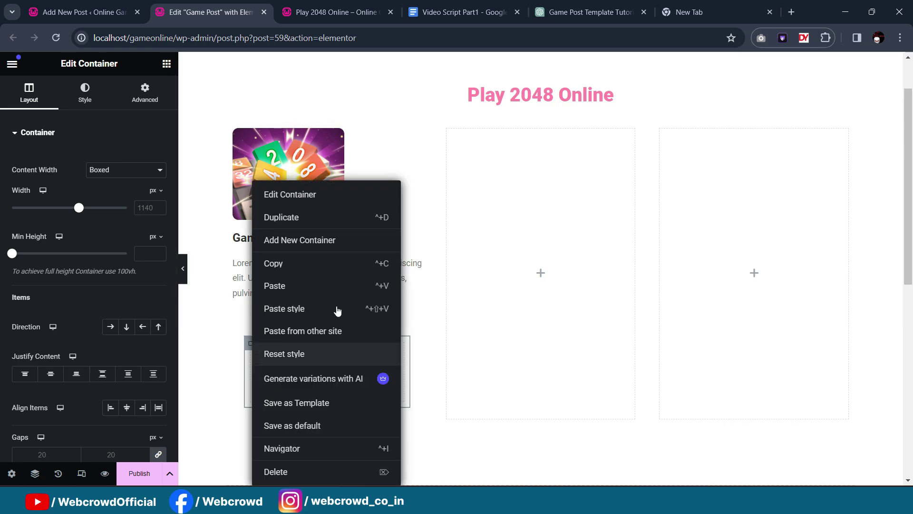
click(311, 218)
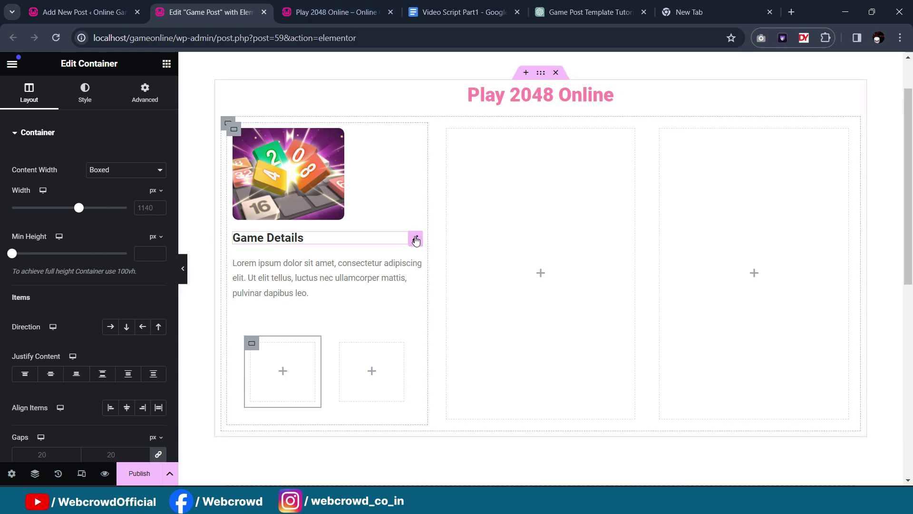
Step: Copy the Game Details heading and paste it into the left cell of the row container
right_click(415, 240)
click(436, 287)
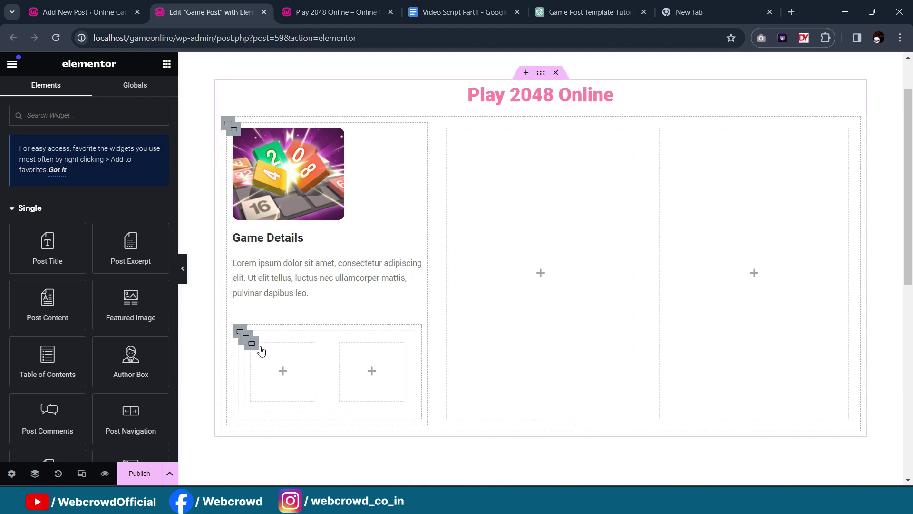
right_click(261, 351)
click(272, 285)
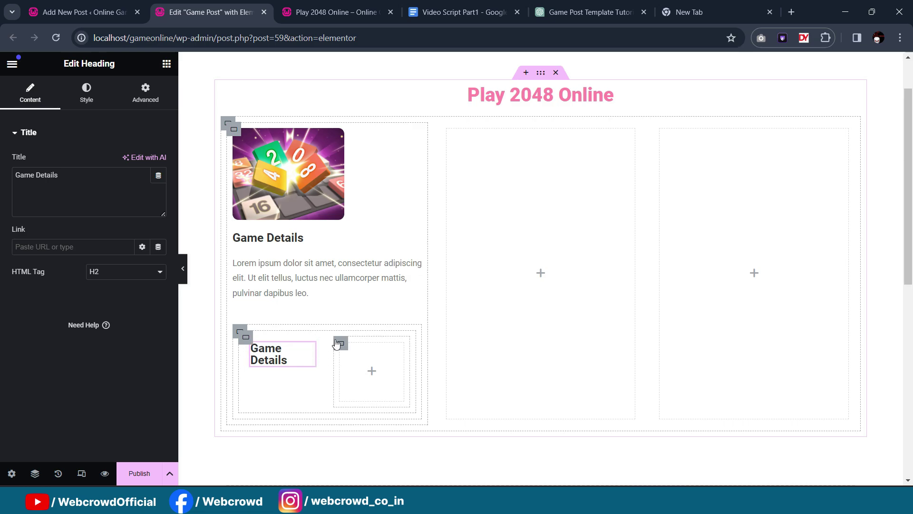
Step: Set the padding of the outer container around the two cells to 0 px on all sides
click(239, 332)
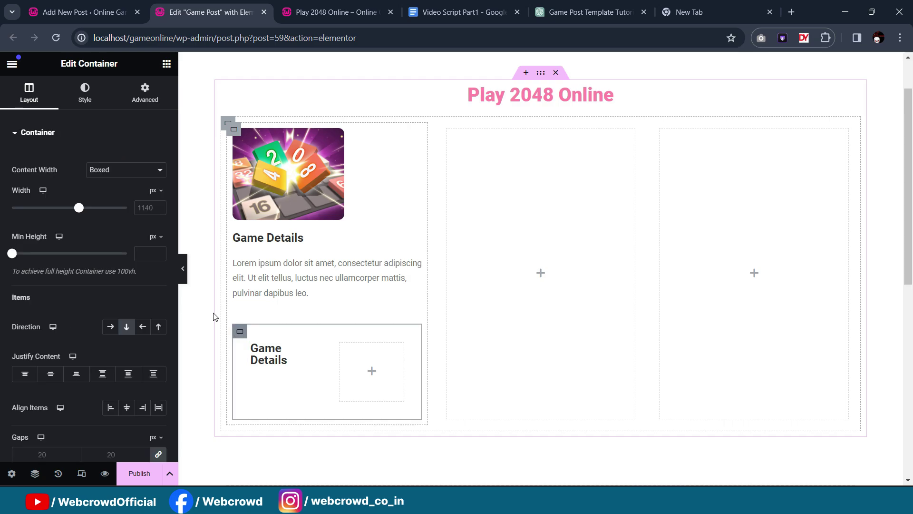
click(145, 93)
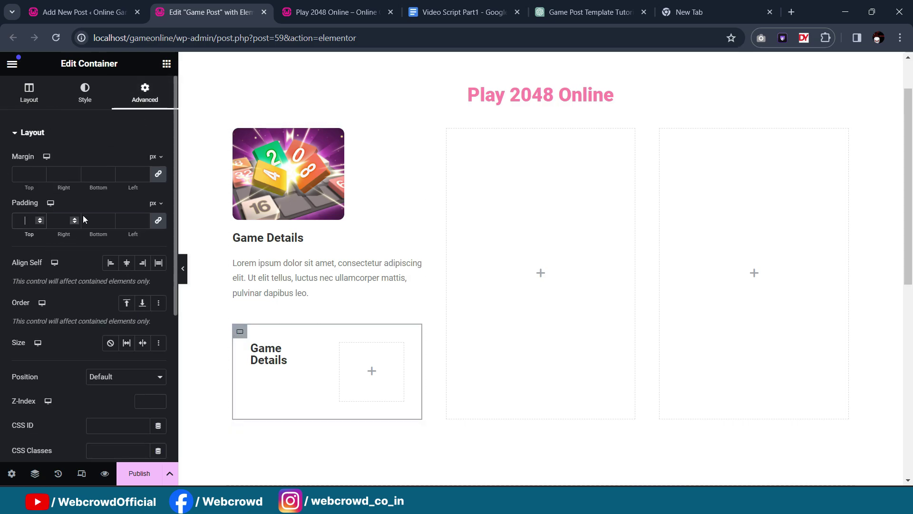
click(26, 220)
scroll(285, 354, down, 1)
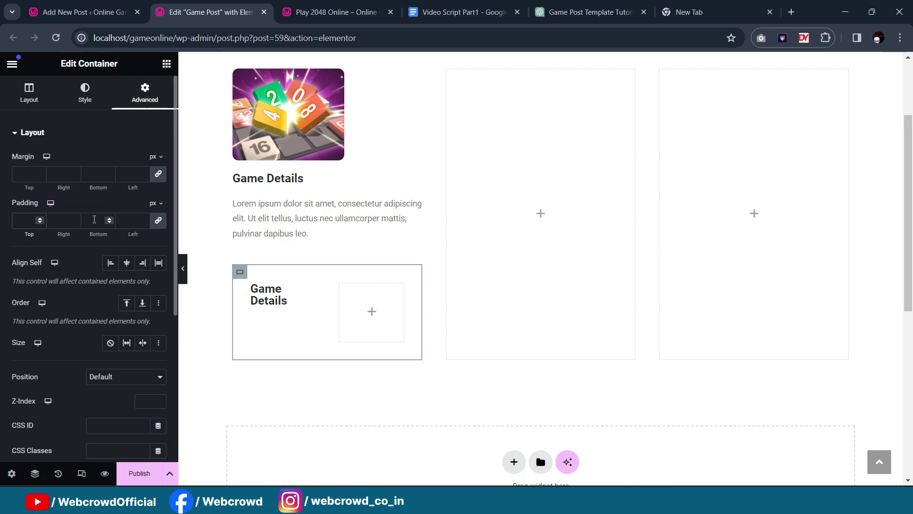
text(0)
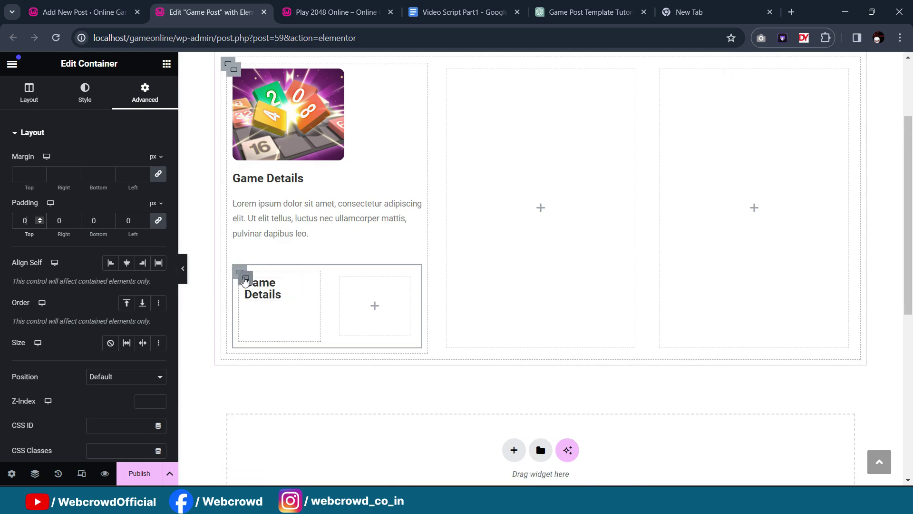
Step: Set the padding of both cells in the row container to 0 px on all sides
click(245, 279)
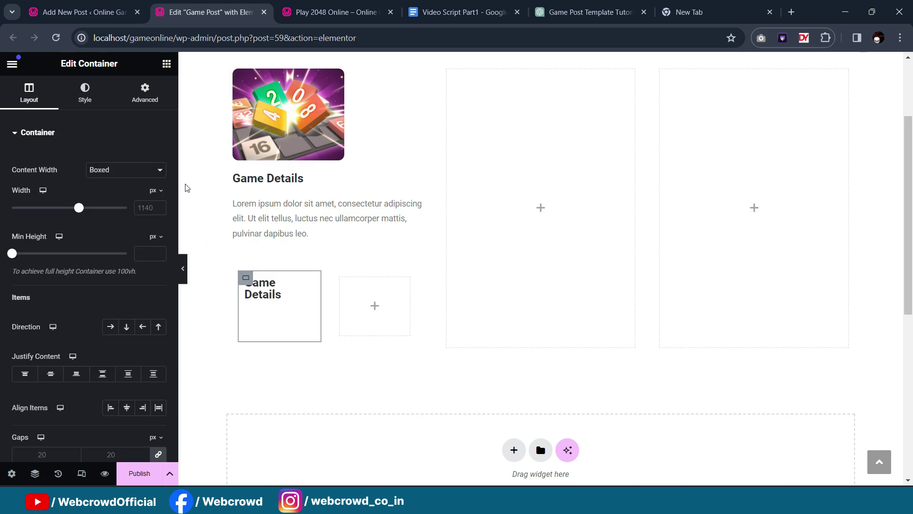
click(145, 99)
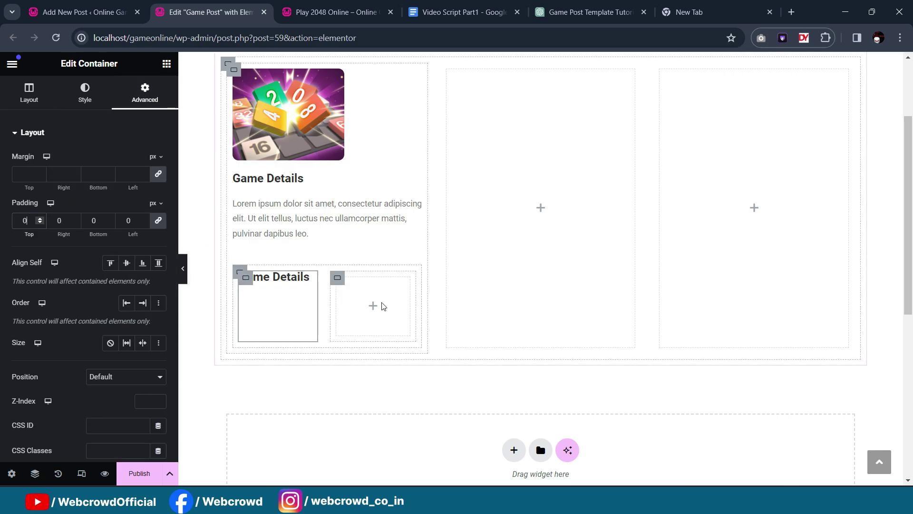
click(337, 281)
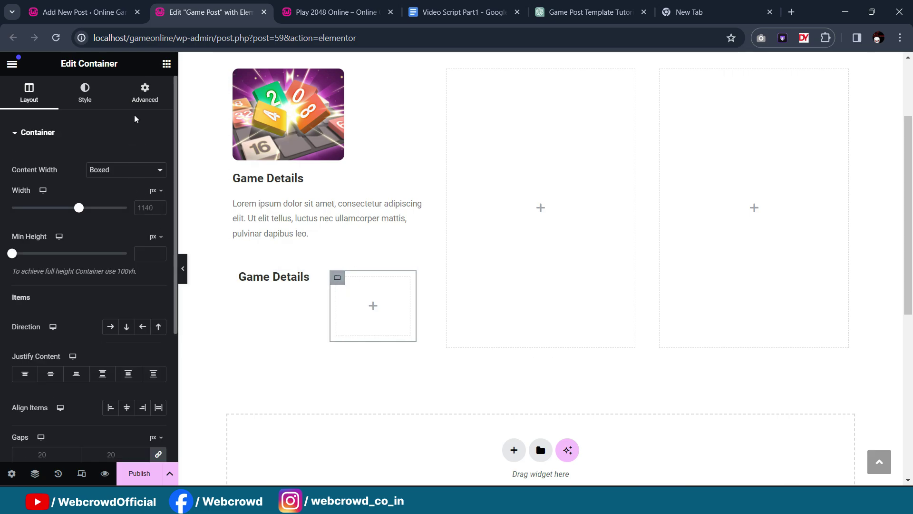
click(144, 97)
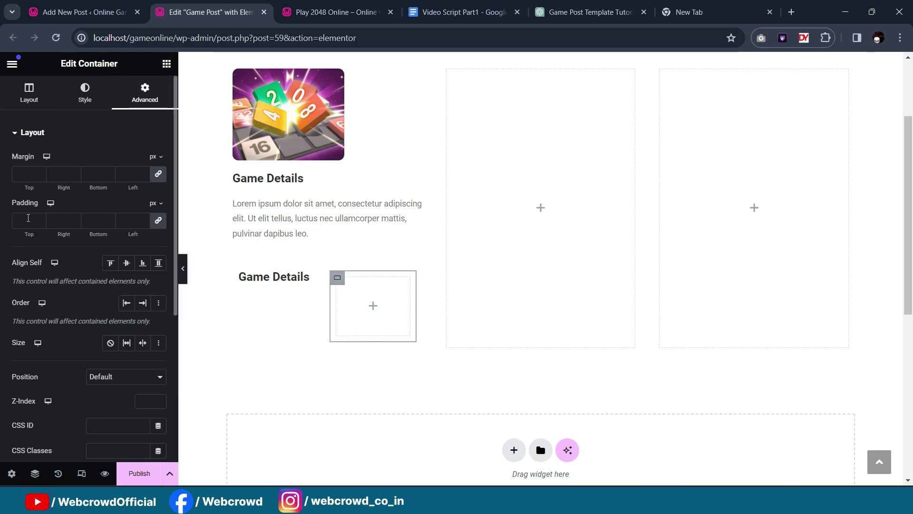
text(0)
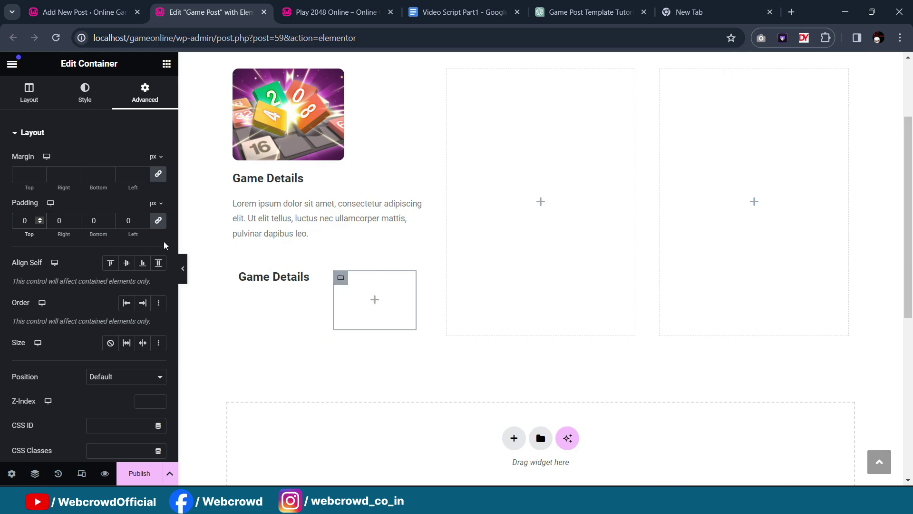
Step: Add a Text Editor widget to the empty cell beside the copied heading and clear its placeholder text
click(167, 64)
scroll(105, 285, down, 4)
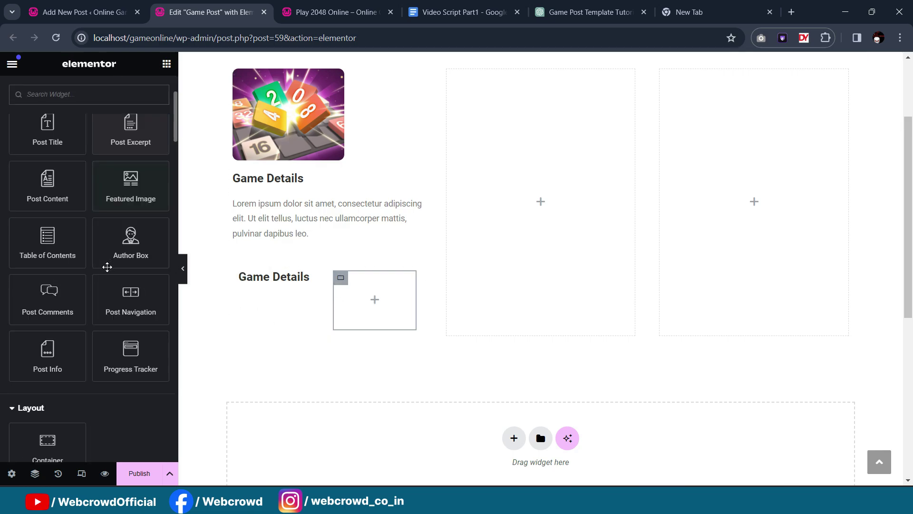
scroll(101, 340, up, 3)
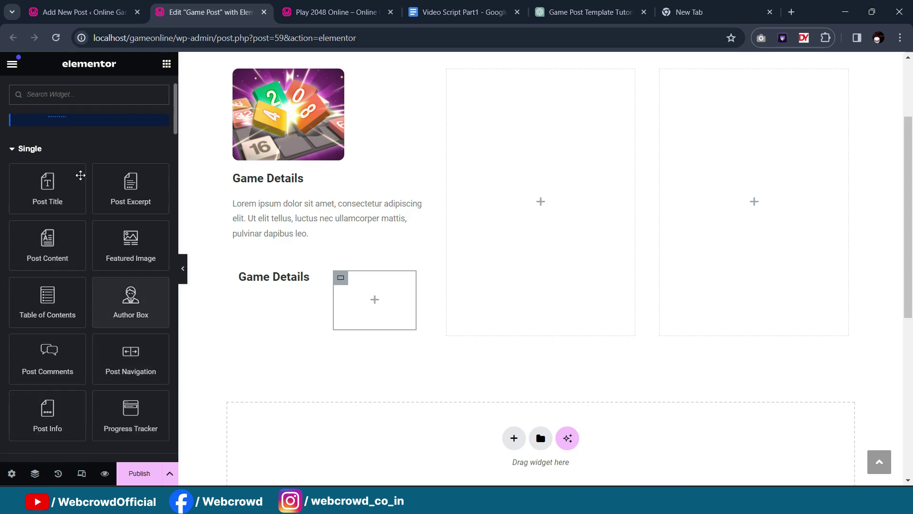
click(77, 95)
text(text)
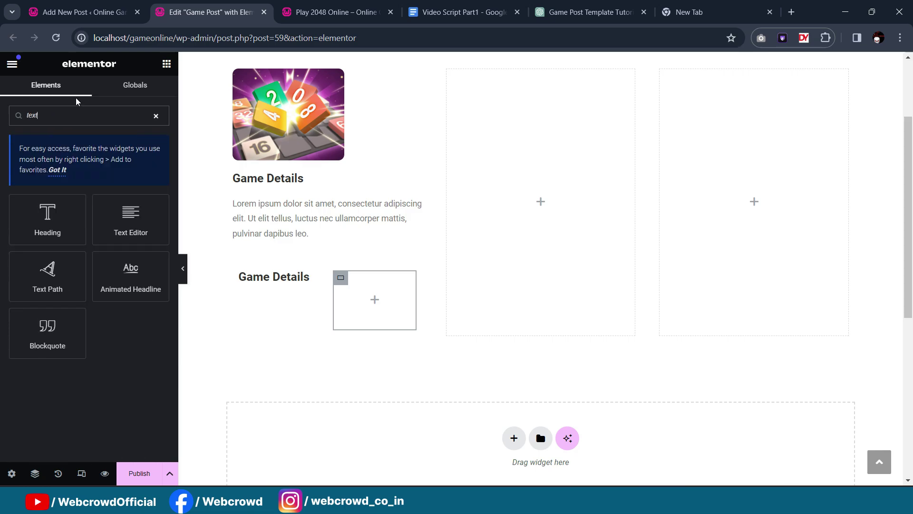
drag(135, 233, 374, 297)
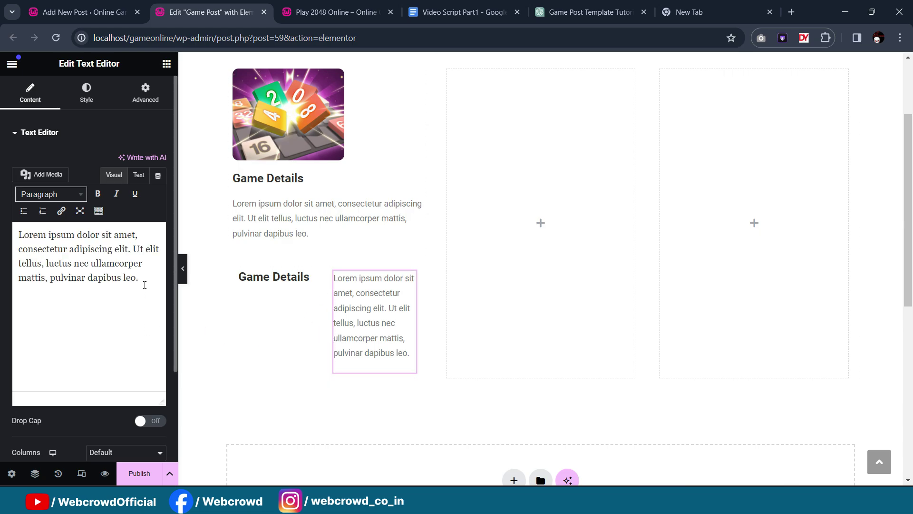
drag(139, 278, 19, 231)
key(BackSpace)
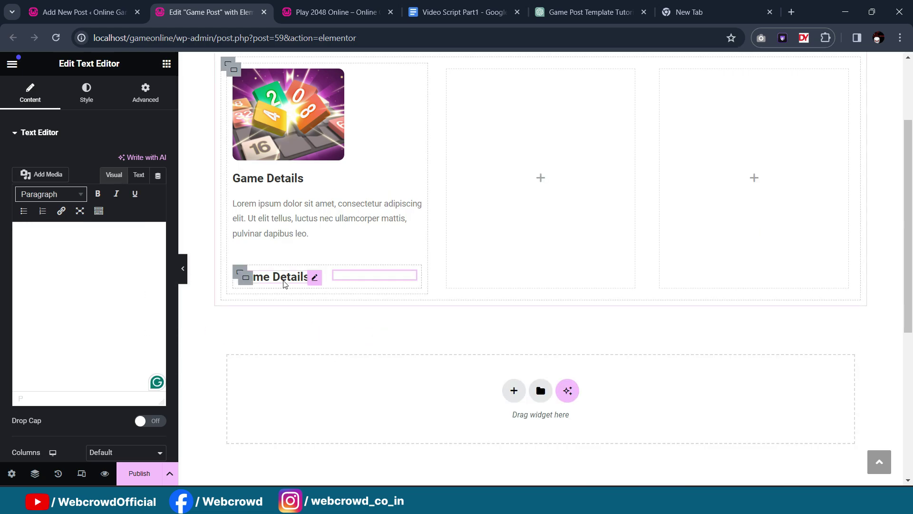
Step: Change the copied Game Details heading in the row container to "Genre :", following the reference game page
click(313, 282)
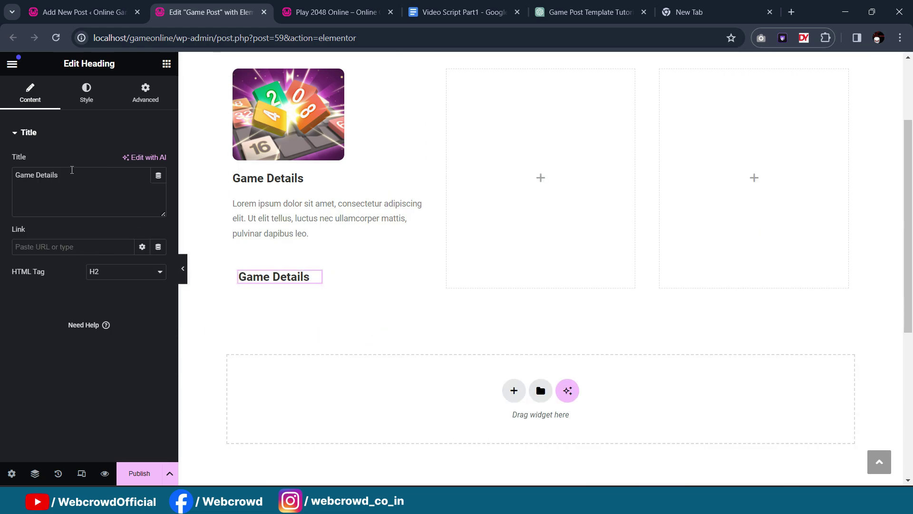
triple_click(44, 175)
click(333, 12)
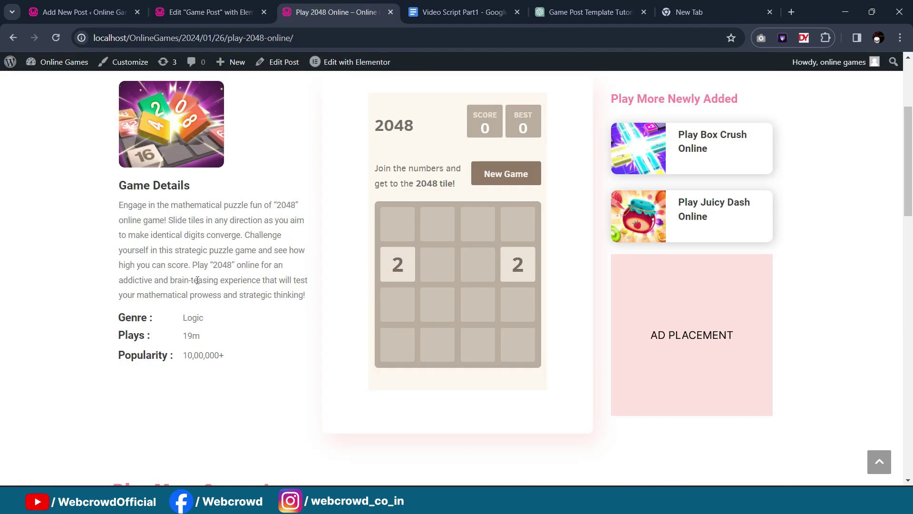
click(181, 5)
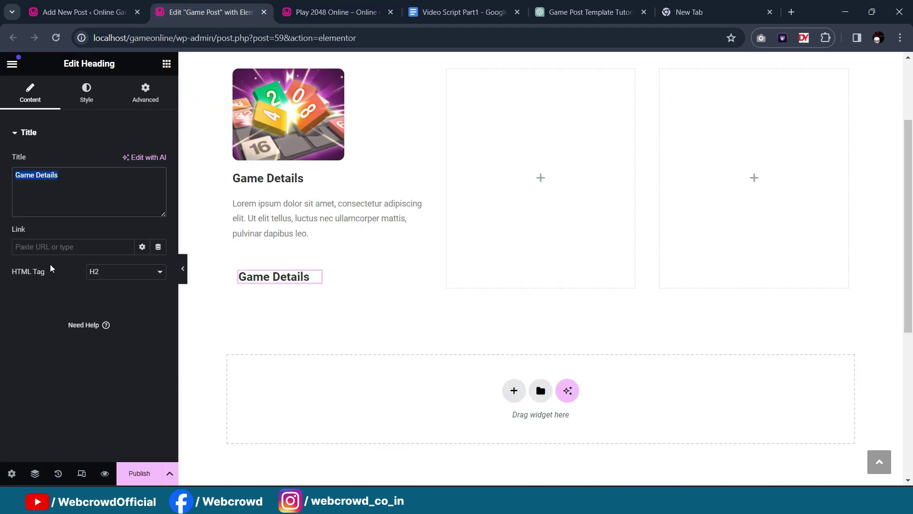
text(Genre :)
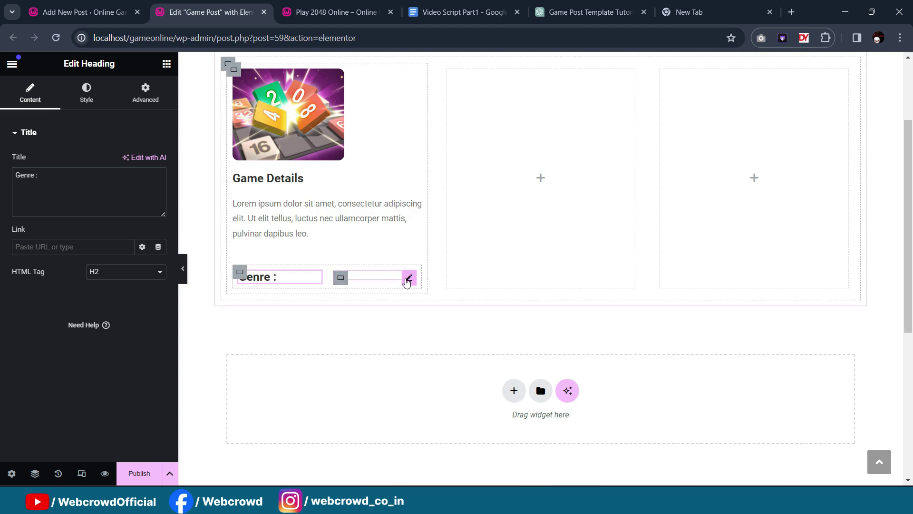
Step: Enter "Logic & Puzzle" as the text beside the Genre heading
click(408, 279)
click(78, 230)
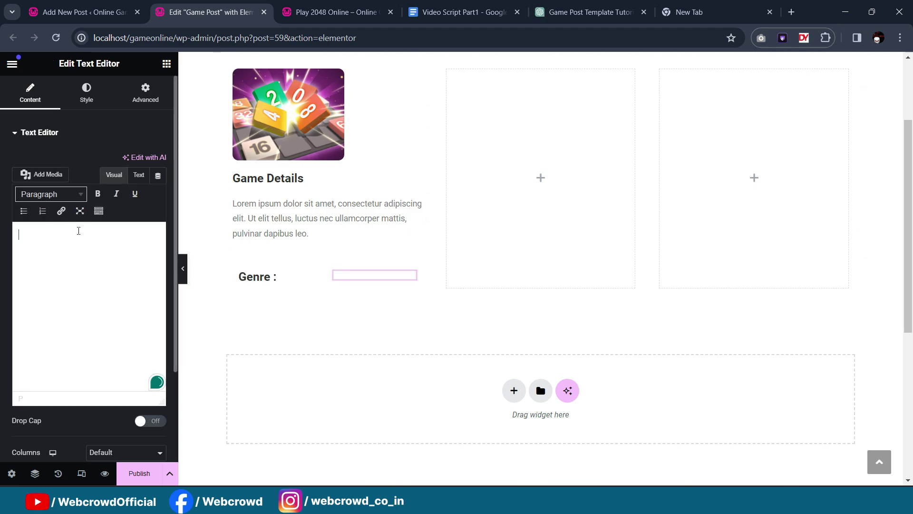
text(logi)
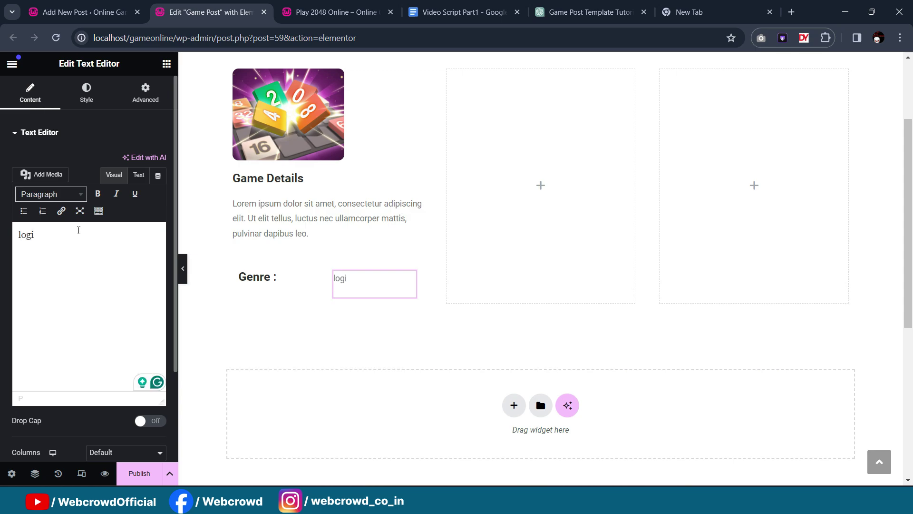
key(BackSpace)
text(L)
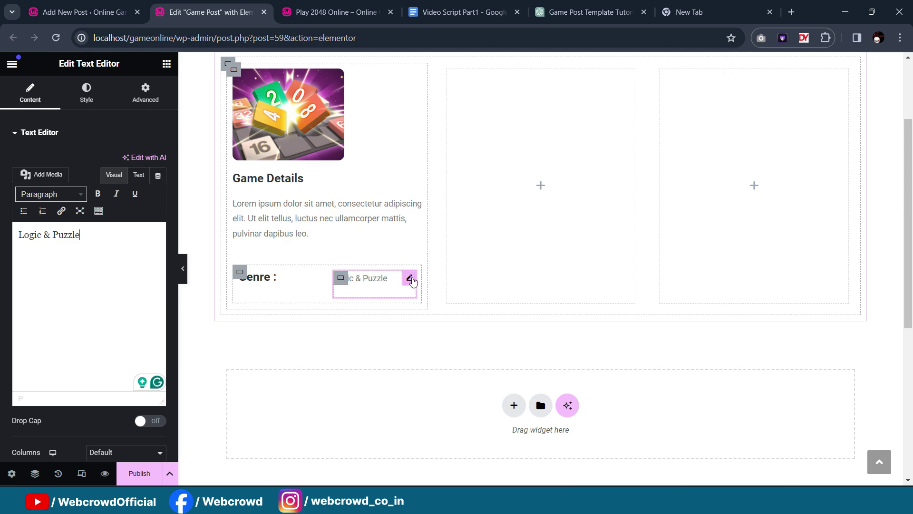
Step: Unlink the margin values of the "Logic & Puzzle" text and set its bottom margin to -18 px
click(140, 96)
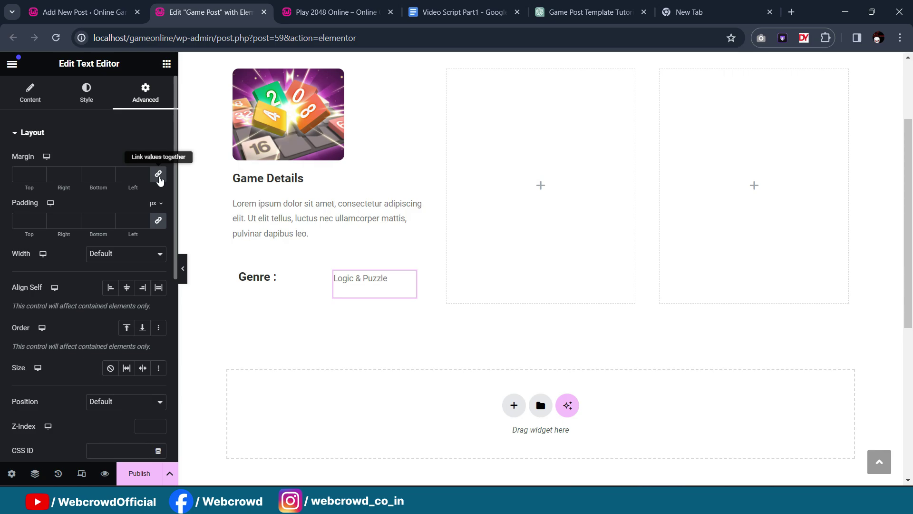
click(158, 175)
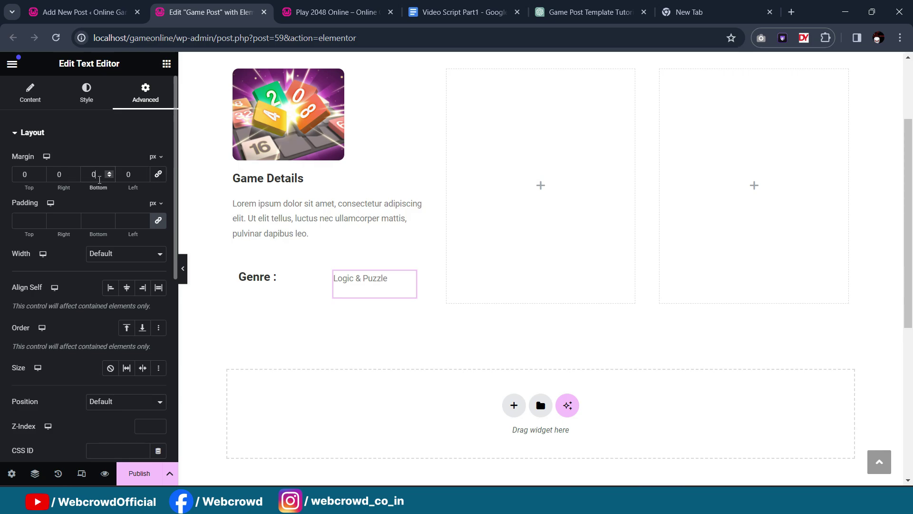
key(Down)
key(Down)
key(Down)
key(Down)
key(Down)
key(Down)
key(Down)
key(Down)
key(Down)
key(Down)
key(Down)
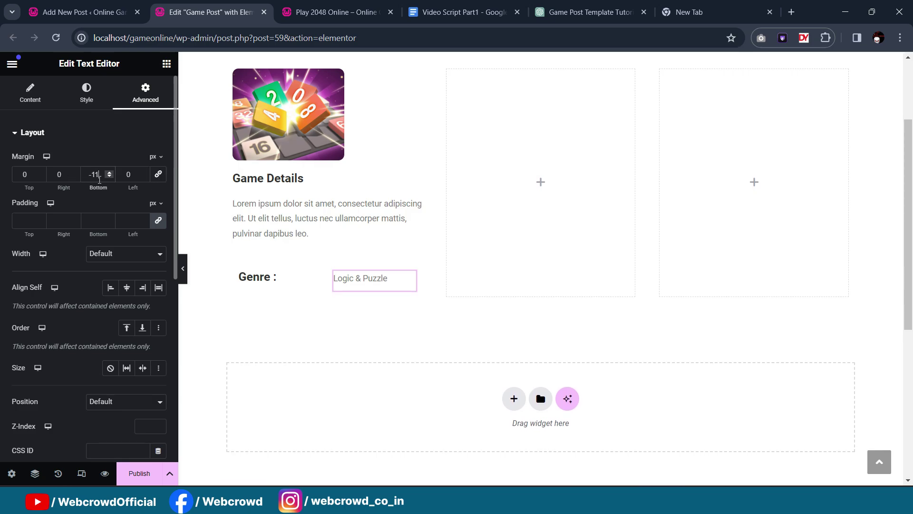
key(Down)
key(Down)
key(Down)
key(Down)
key(Down)
key(Down)
key(Down)
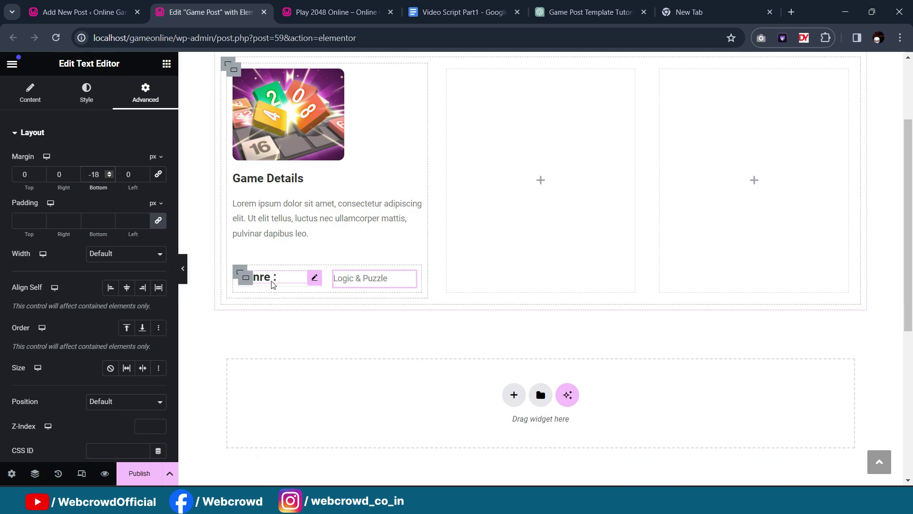
Step: Duplicate the Genre row container and change the copy's heading to "Plays :"
click(239, 274)
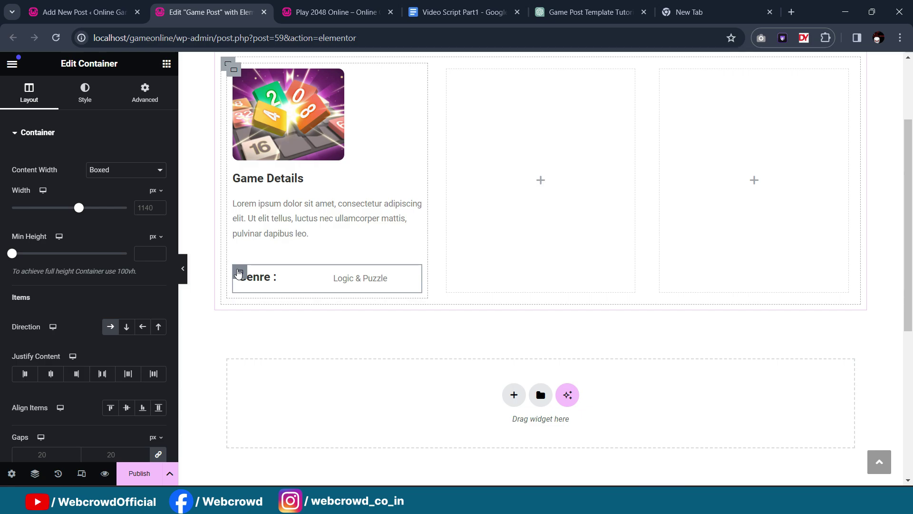
right_click(239, 273)
click(316, 218)
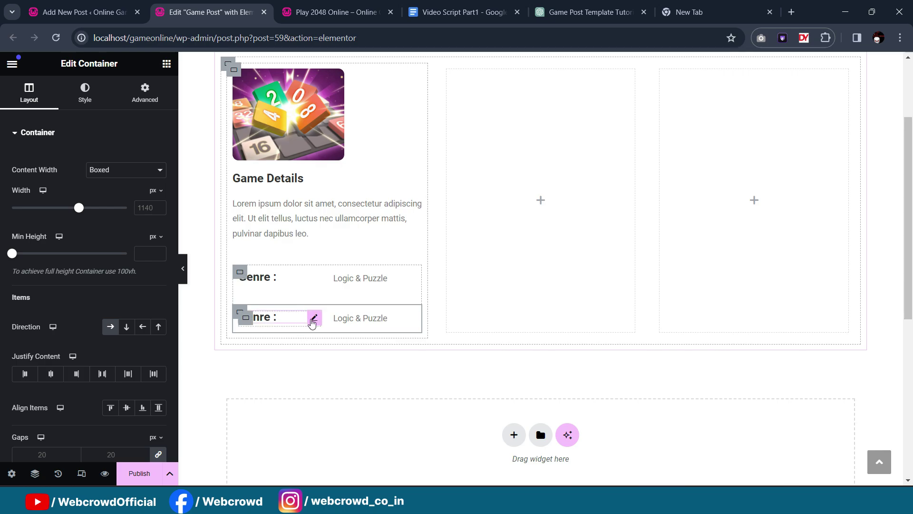
click(314, 319)
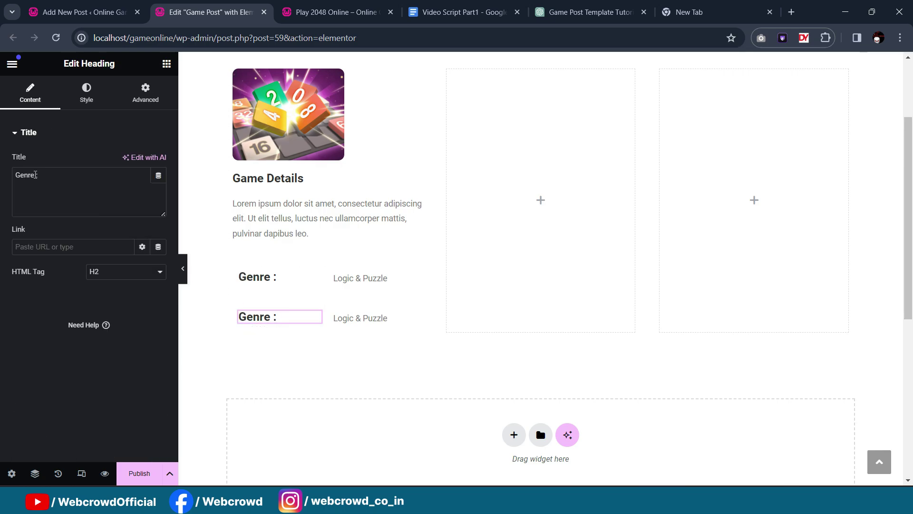
triple_click(35, 174)
click(338, 11)
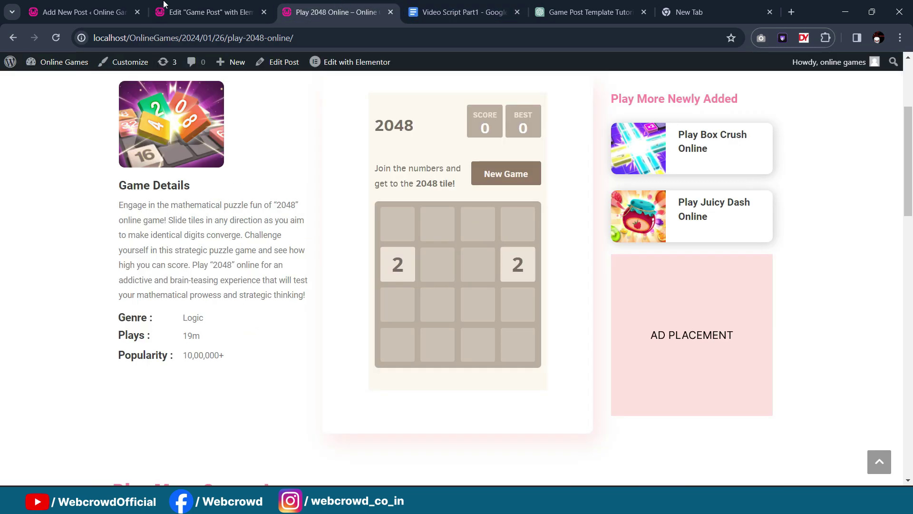
click(164, 4)
text(Plays :)
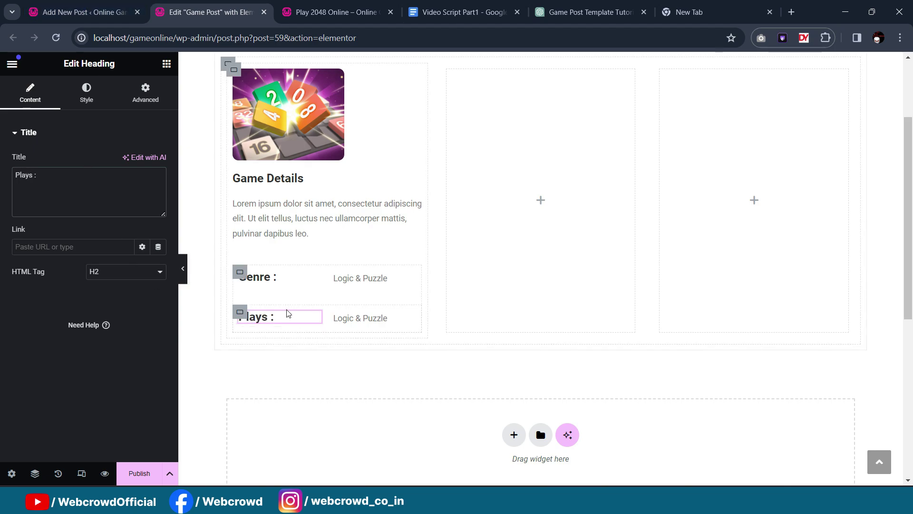
Step: Replace the text beside the Plays heading with "19M+"
click(363, 324)
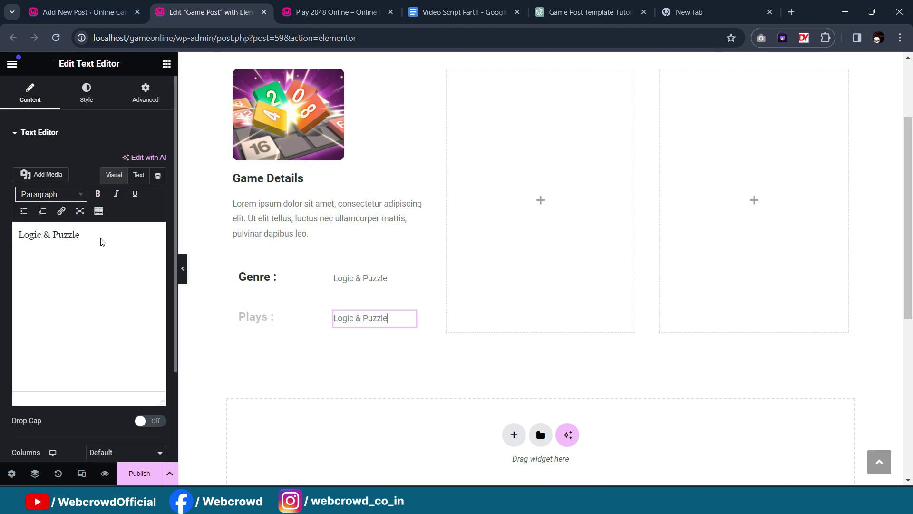
triple_click(32, 235)
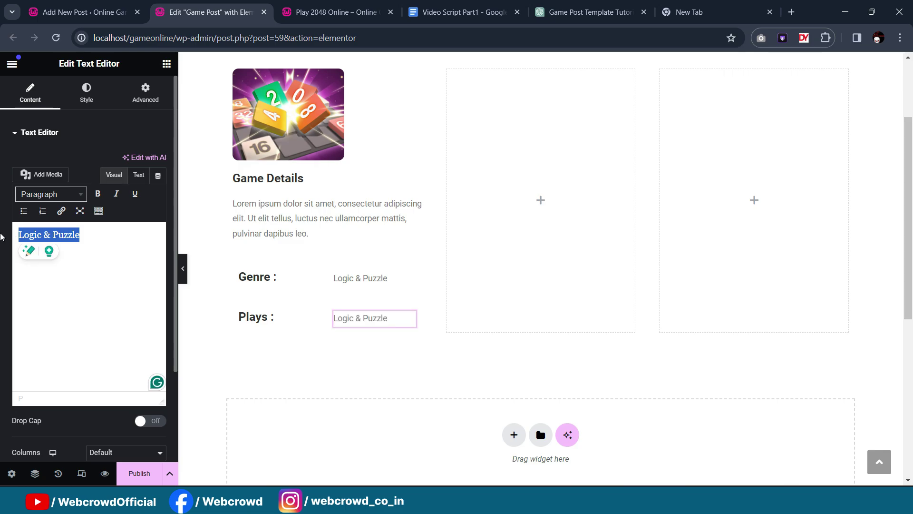
key(ctrl+Tab)
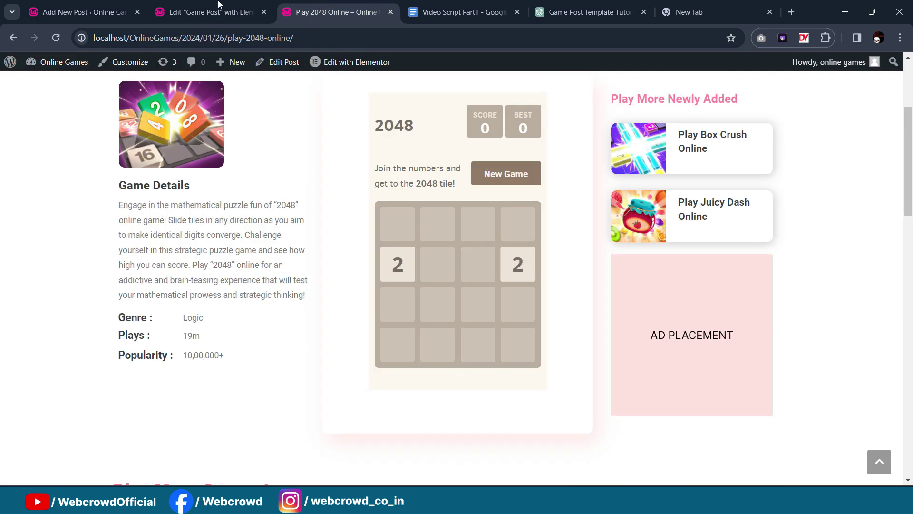
click(218, 4)
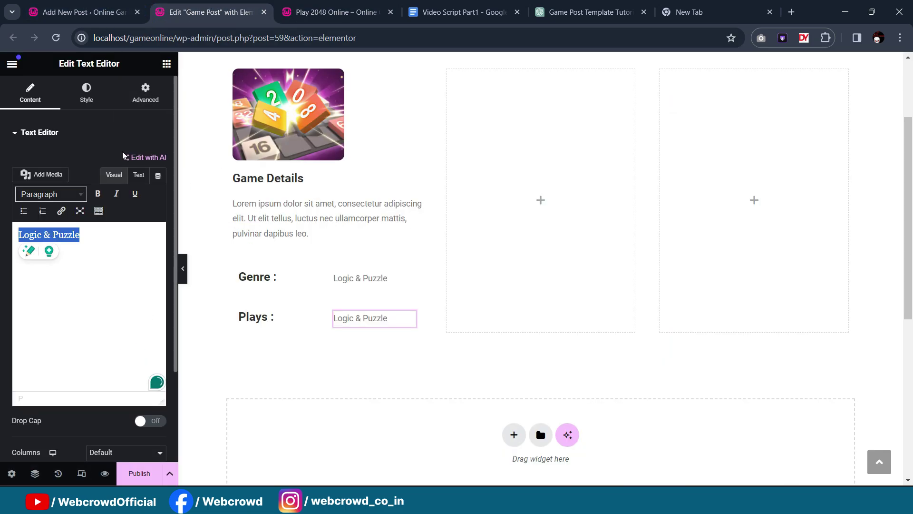
text(19M+)
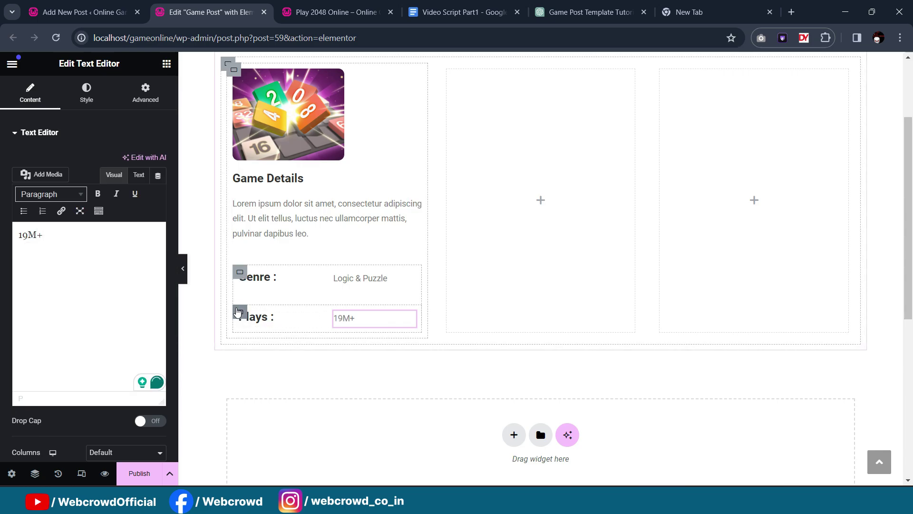
click(238, 311)
right_click(238, 311)
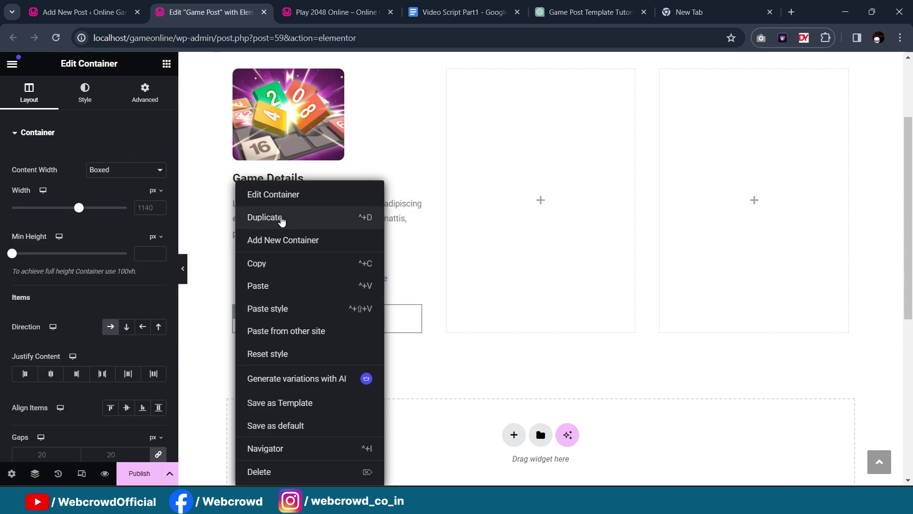
click(281, 221)
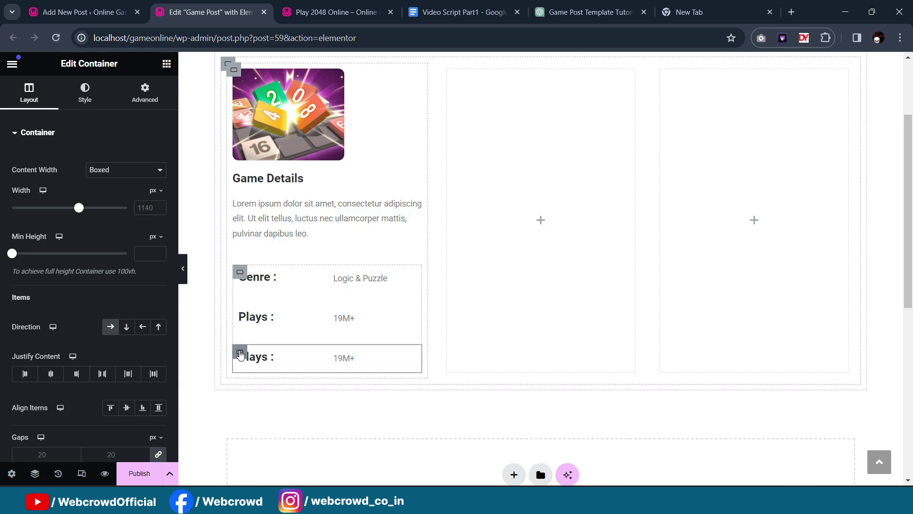
key(Delete)
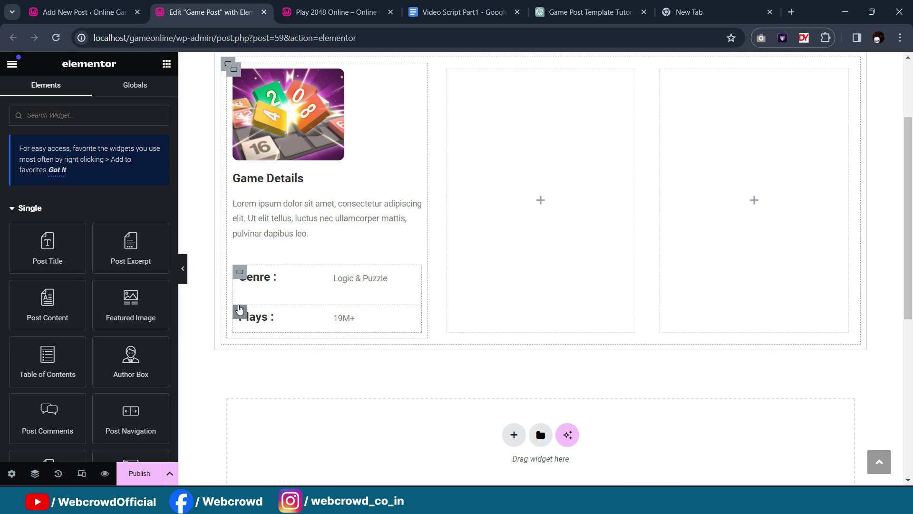
Step: Unlink the margin values of the Plays row container and give it a negative top margin
click(240, 310)
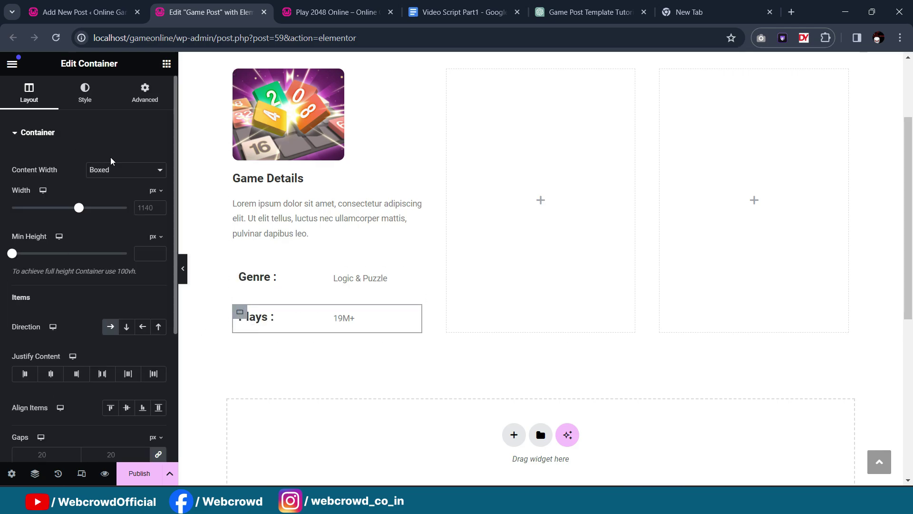
click(144, 95)
click(158, 174)
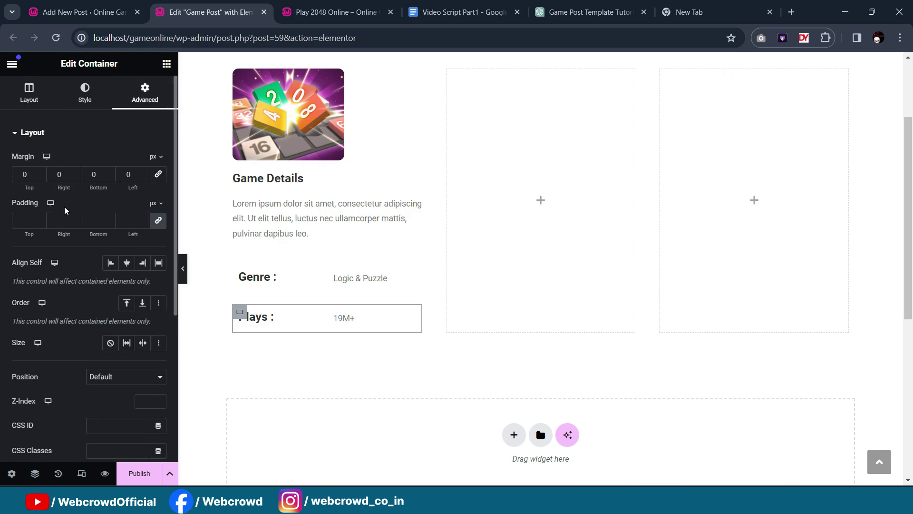
scroll(32, 180, down, 13)
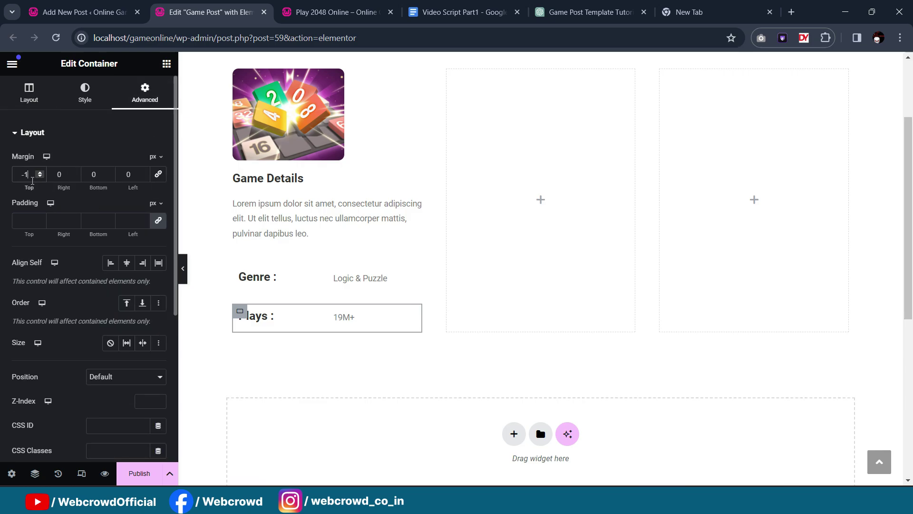
Step: Set the Plays row container's top margin to -34 px and duplicate the row
scroll(32, 180, down, 20)
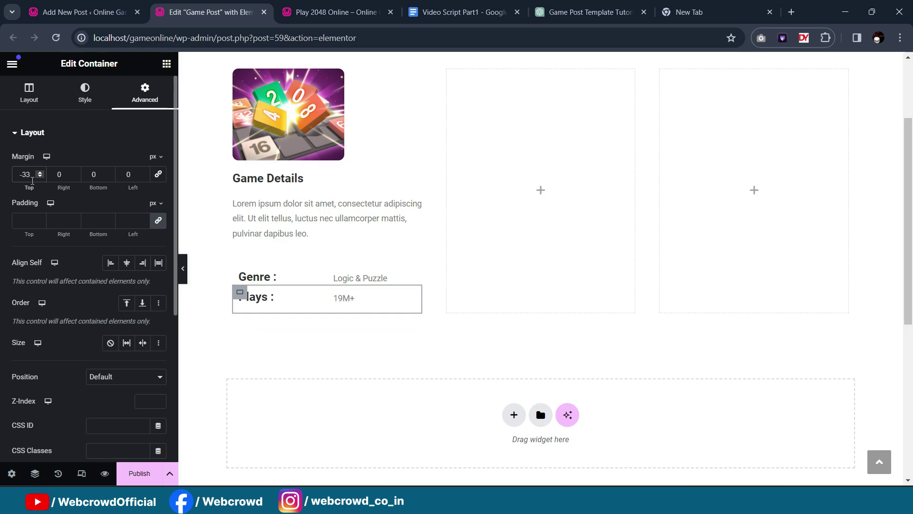
scroll(32, 180, down, 1)
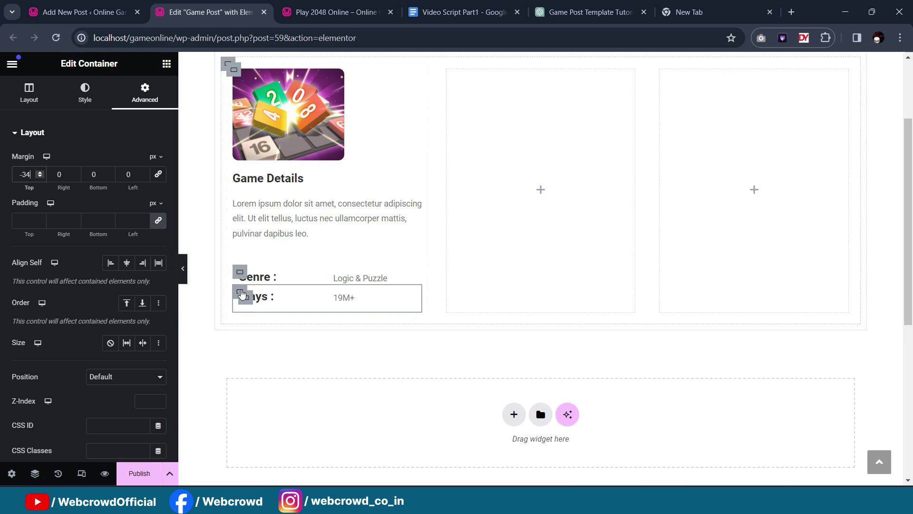
right_click(240, 292)
click(278, 219)
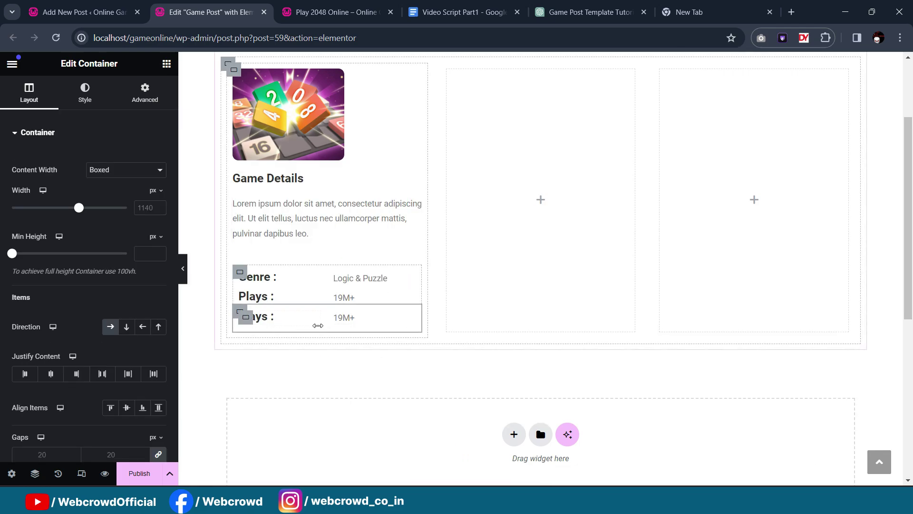
Step: Change the duplicated row's heading to "Popularity :", following the label on the reference 2048 game page
click(314, 317)
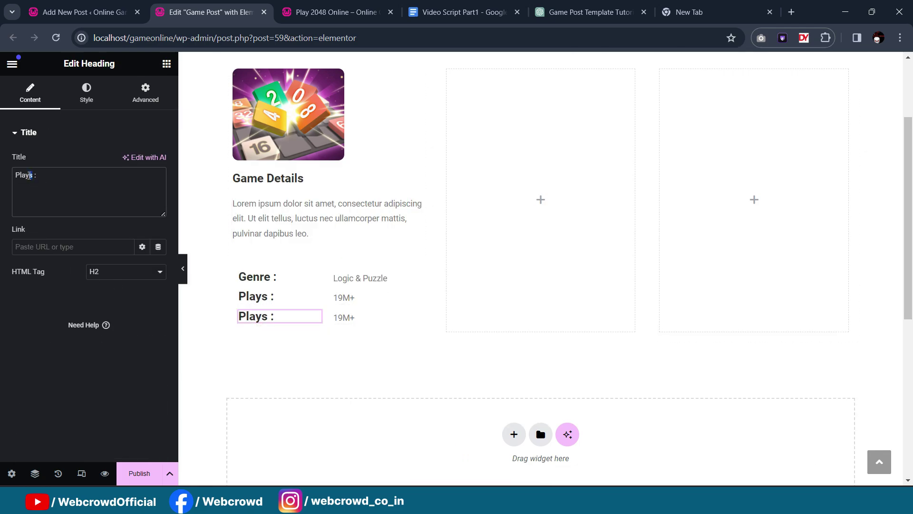
double_click(29, 176)
key(BackSpace)
click(314, 6)
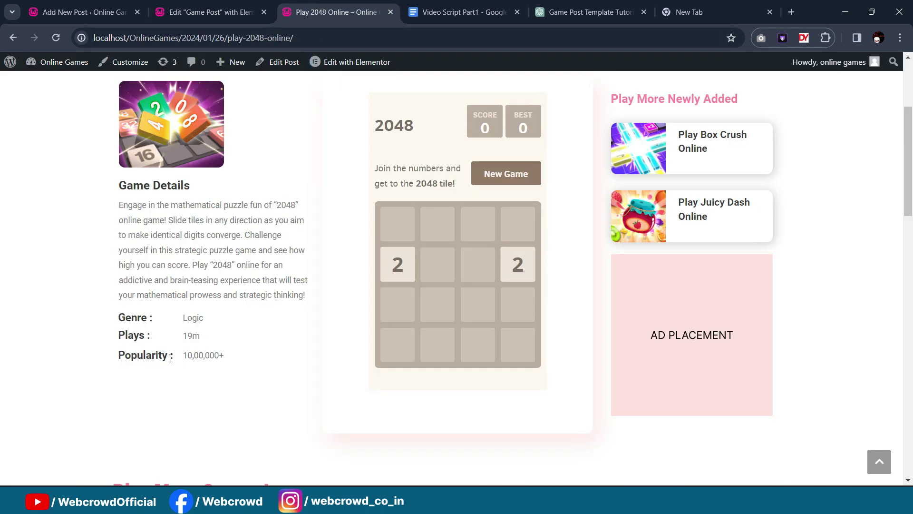
click(81, 12)
click(210, 12)
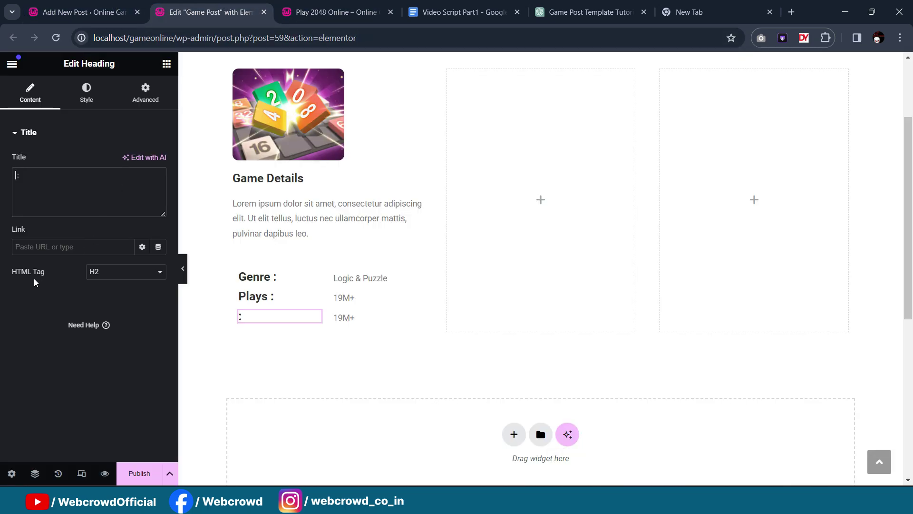
text(Popularity)
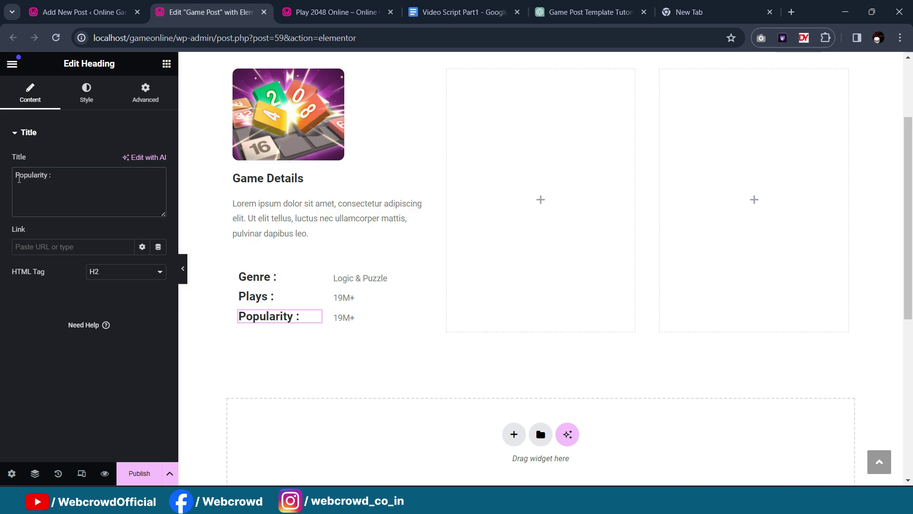
Step: Replace the Popularity row's value text with "10,00,000+", as on the reference game page
click(347, 11)
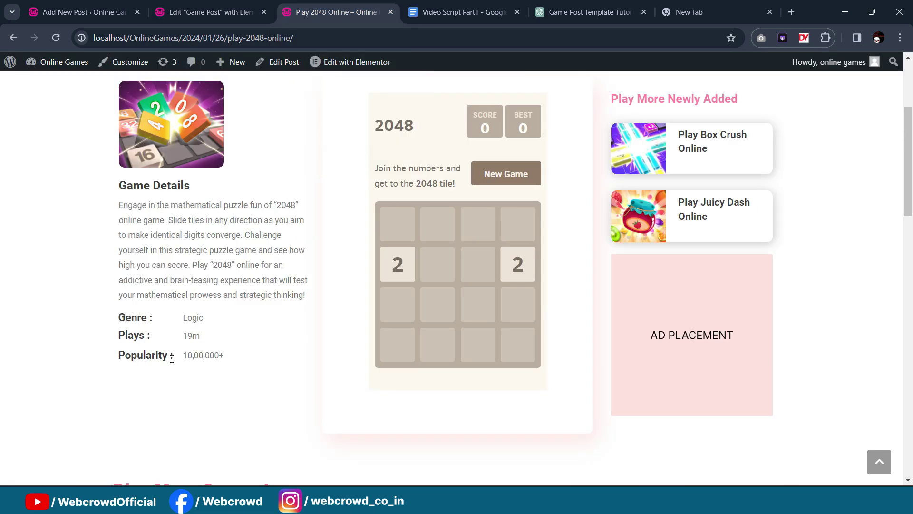
click(193, 4)
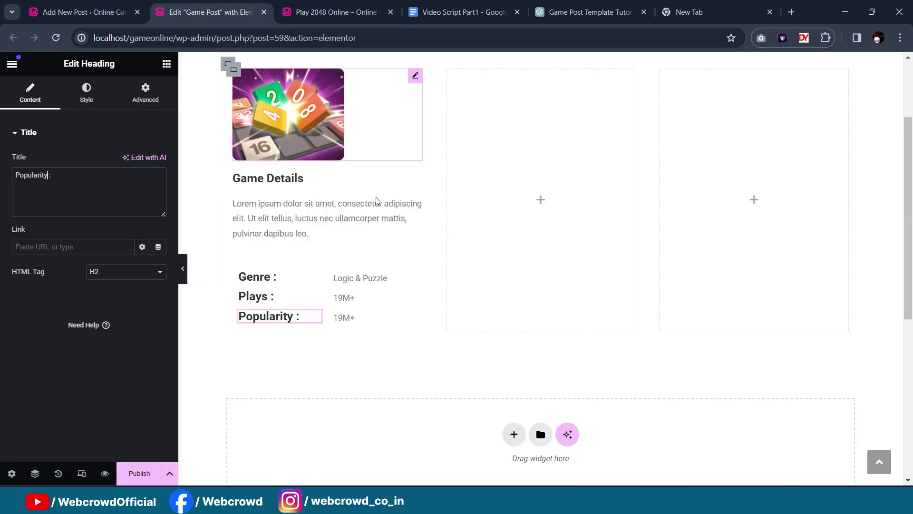
click(376, 317)
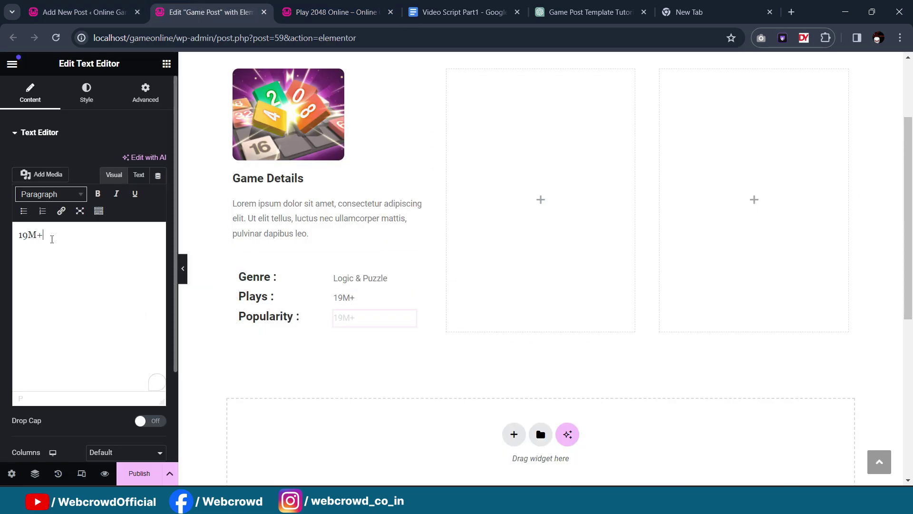
drag(51, 237, 2, 233)
text(10,)
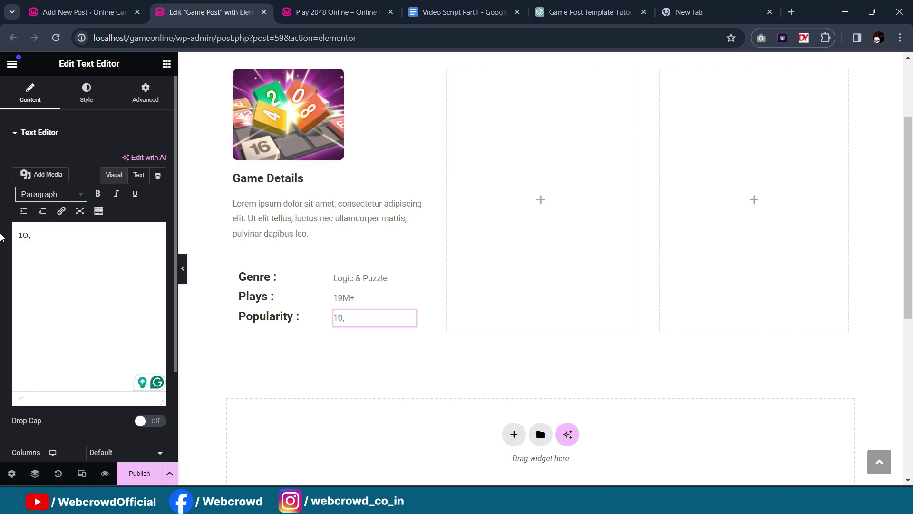
text(00,000+)
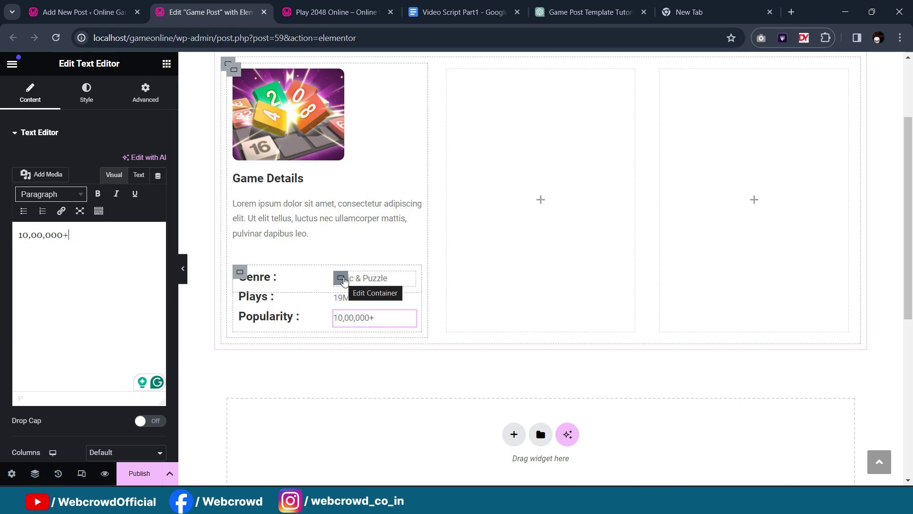
Step: Try a left margin of -73 px on the container holding the Logic & Puzzle text and reset it to 0
click(343, 280)
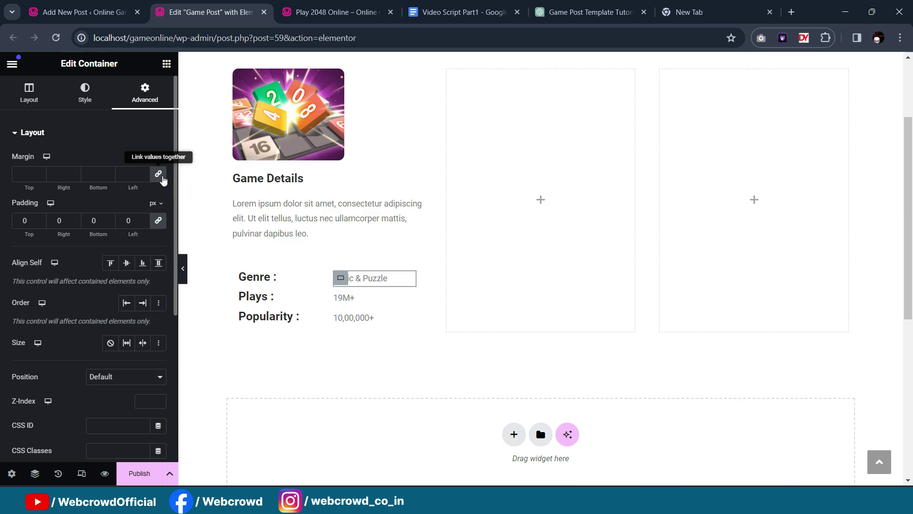
click(163, 179)
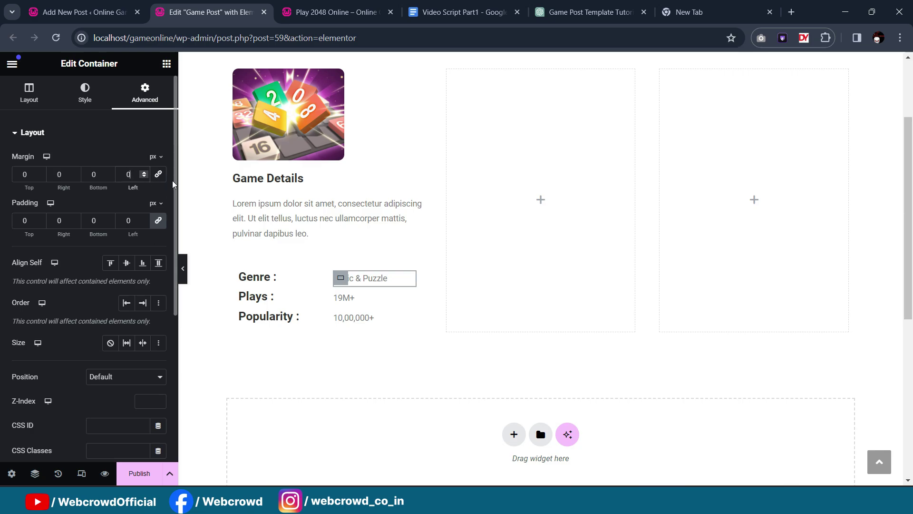
key(Down)
key(Down)
key(Down)
key(Down)
key(Down)
key(Down)
key(Down)
key(Down)
key(Down)
key(Down)
key(Down)
key(Down)
key(Down)
key(Down)
key(Down)
key(Down)
key(Down)
key(Down)
key(Down)
key(Down)
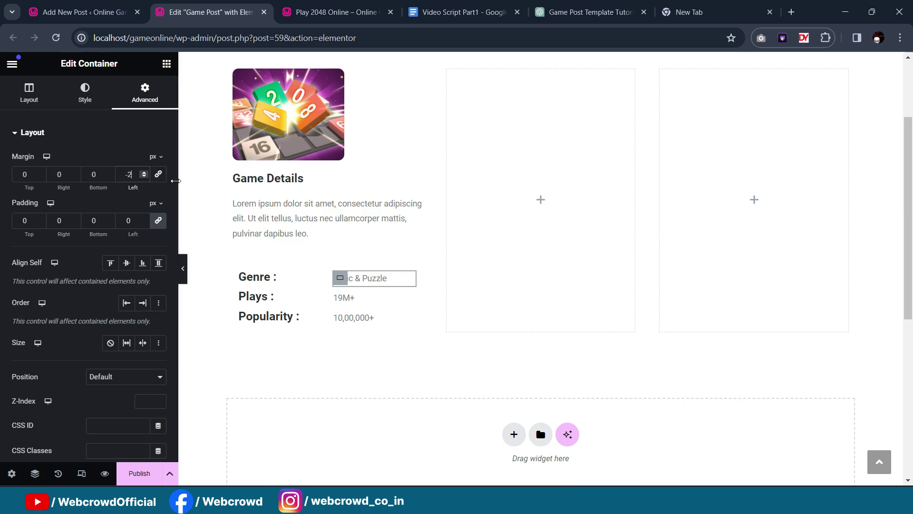
key(Down)
key(Down)
key(Down)
key(Down)
key(Down)
key(Down)
key(Down)
key(Down)
key(Down)
key(Down)
key(Down)
key(Down)
key(Down)
key(Down)
key(Down)
key(Down)
key(Down)
key(Down)
key(Down)
key(Down)
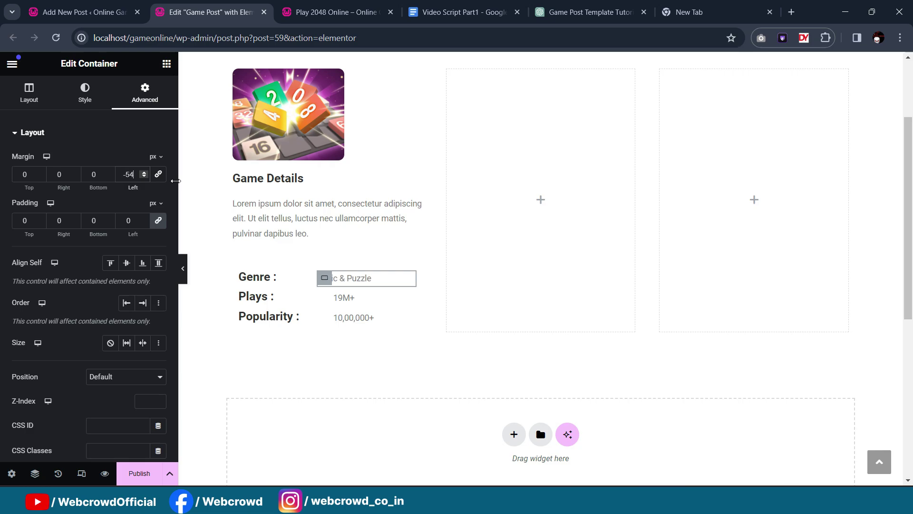
key(Up)
key(Up)
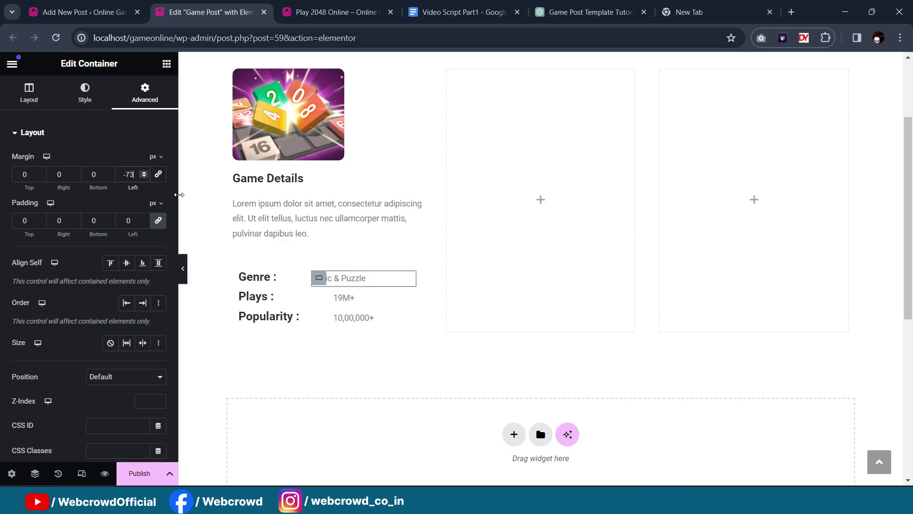
drag(132, 174, 122, 172)
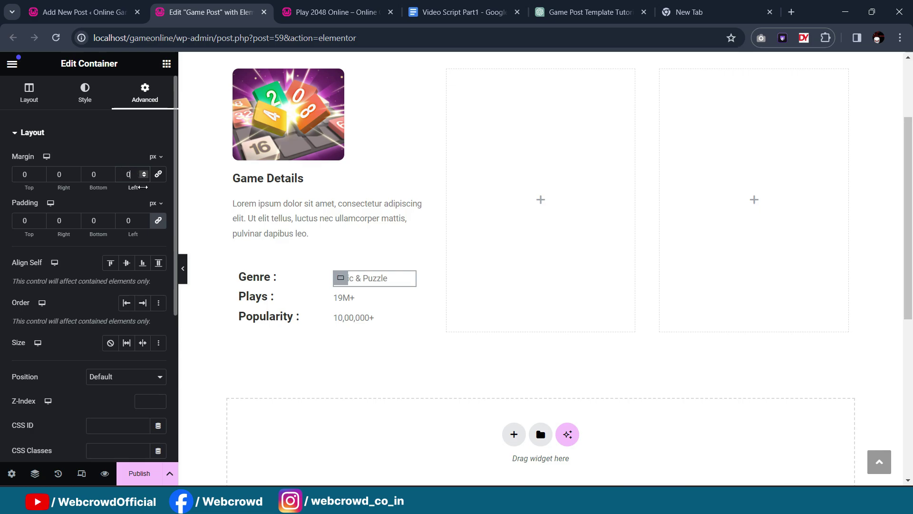
Step: Set the left margin of the Logic & Puzzle text itself to -36 px and copy that value
click(410, 279)
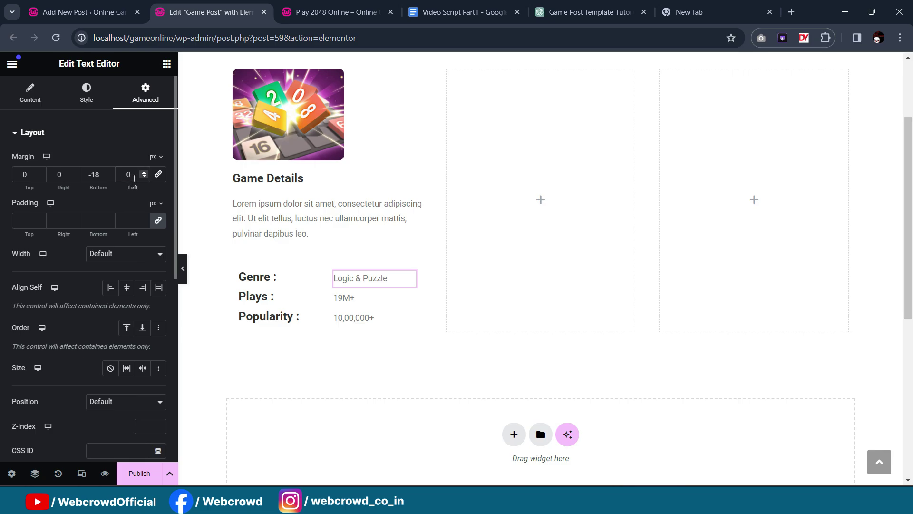
key(Down)
key(Down)
key(Down)
key(Down)
key(Down)
key(Down)
key(Down)
key(Down)
key(Down)
key(Down)
key(Down)
key(Down)
key(Down)
key(Down)
key(Down)
key(Down)
key(Down)
key(Down)
key(Down)
key(Down)
key(Down)
key(Down)
key(Down)
key(Down)
key(Down)
key(Down)
key(Down)
key(Down)
key(Down)
key(Down)
key(Down)
key(Up)
key(Up)
double_click(128, 174)
key(ctrl+c)
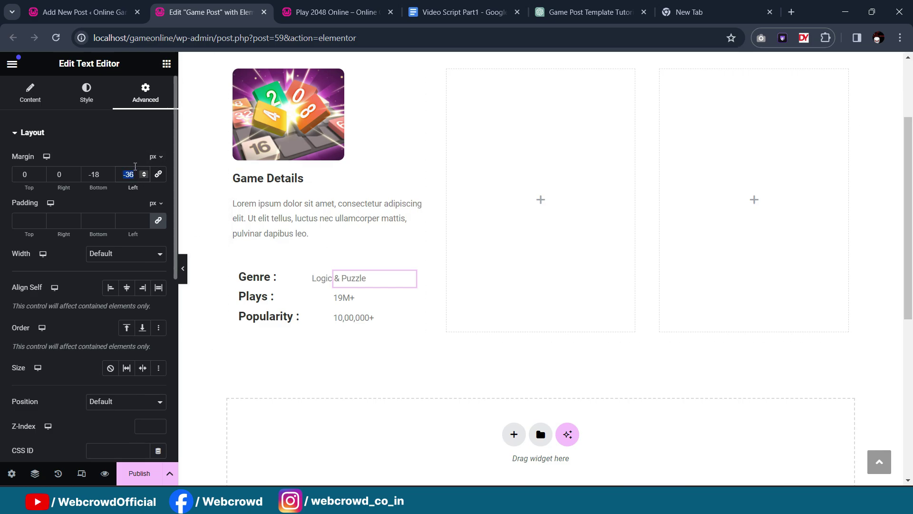
Step: Apply the copied -36 px left margin to the Plays and Popularity value texts and preview the layout without the editing controls
click(408, 299)
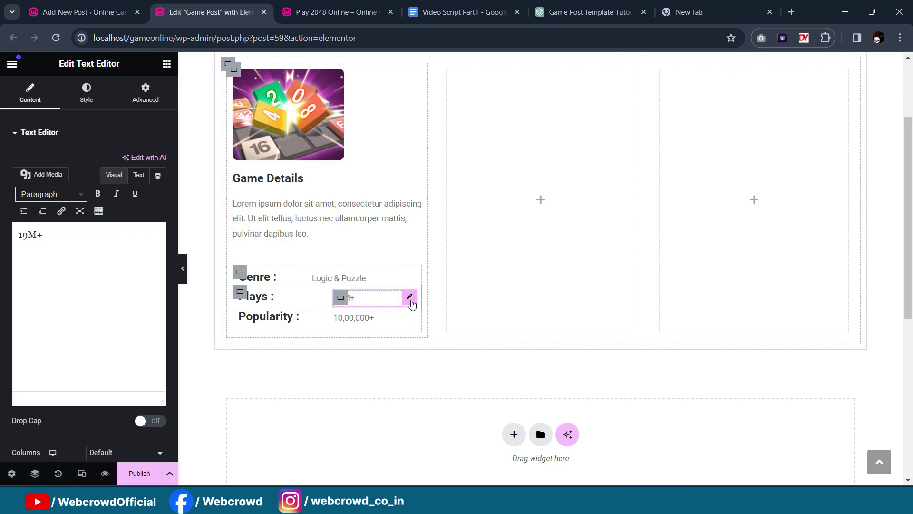
click(145, 95)
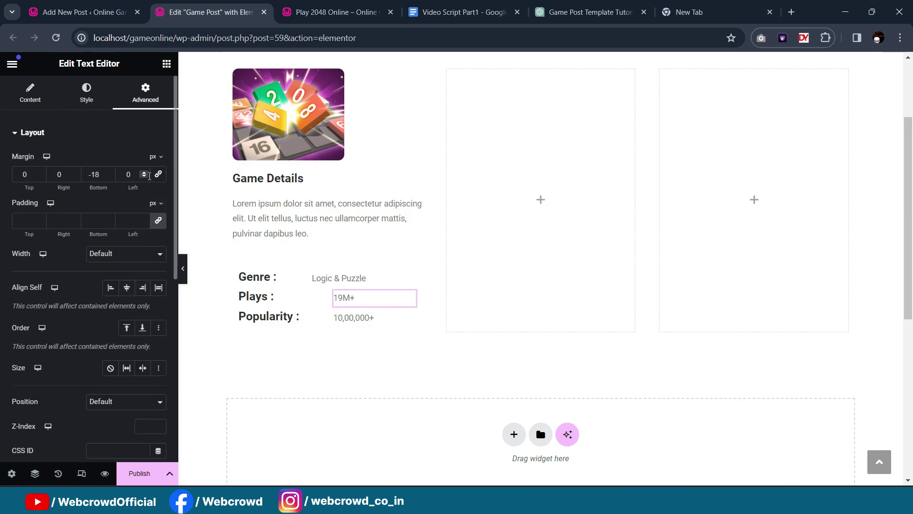
key(ctrl+v)
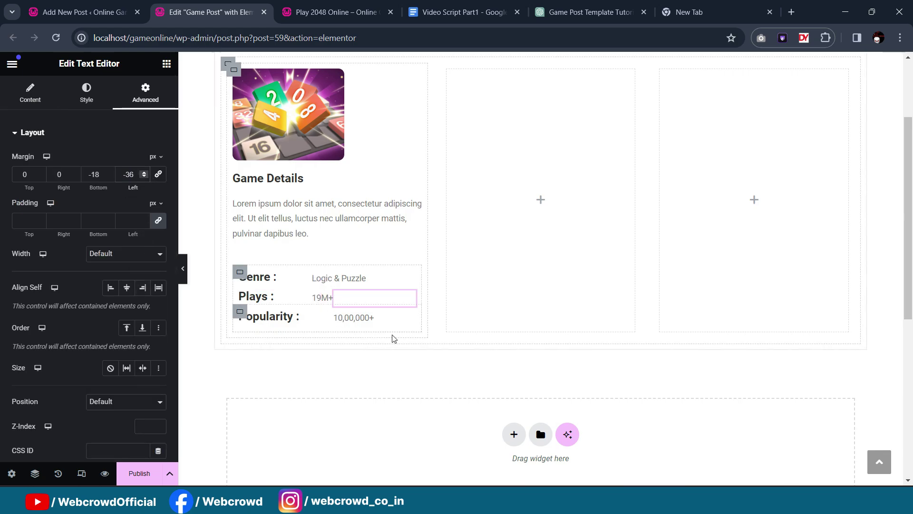
click(409, 317)
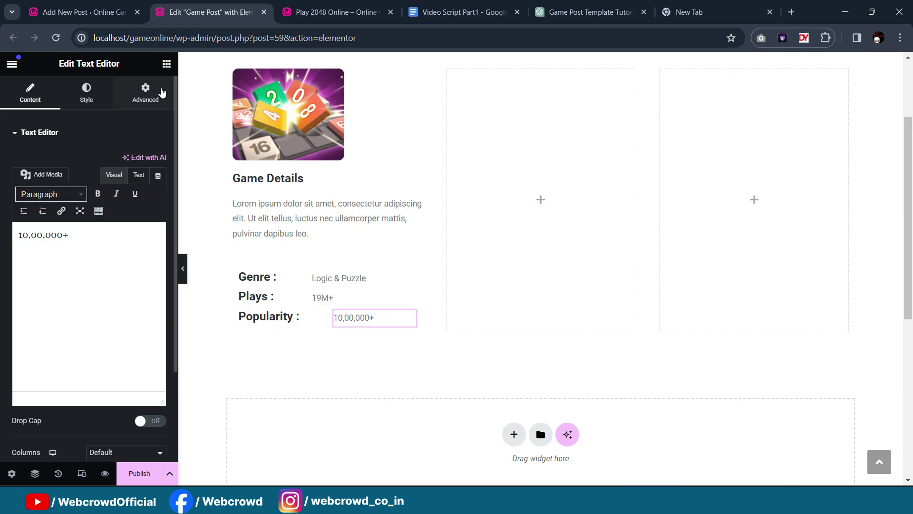
click(145, 95)
click(129, 174)
key(ctrl+v)
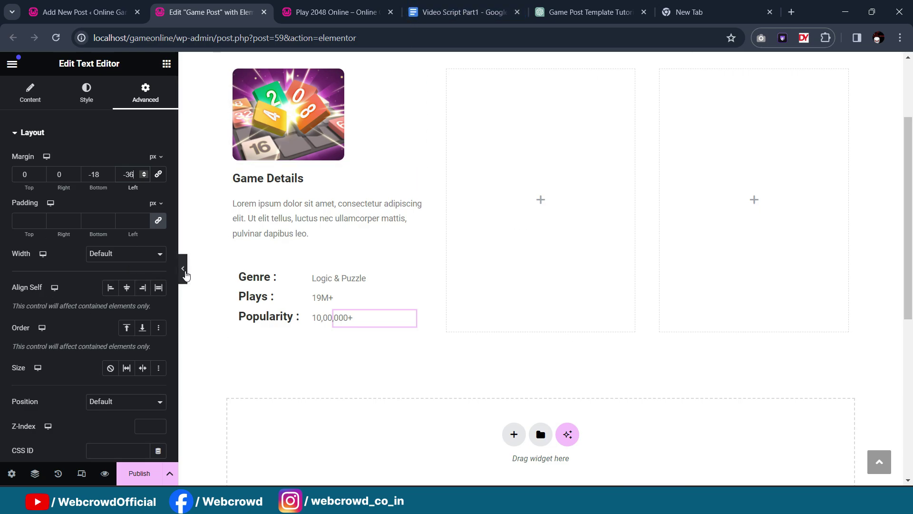
click(183, 268)
scroll(502, 187, down, 1)
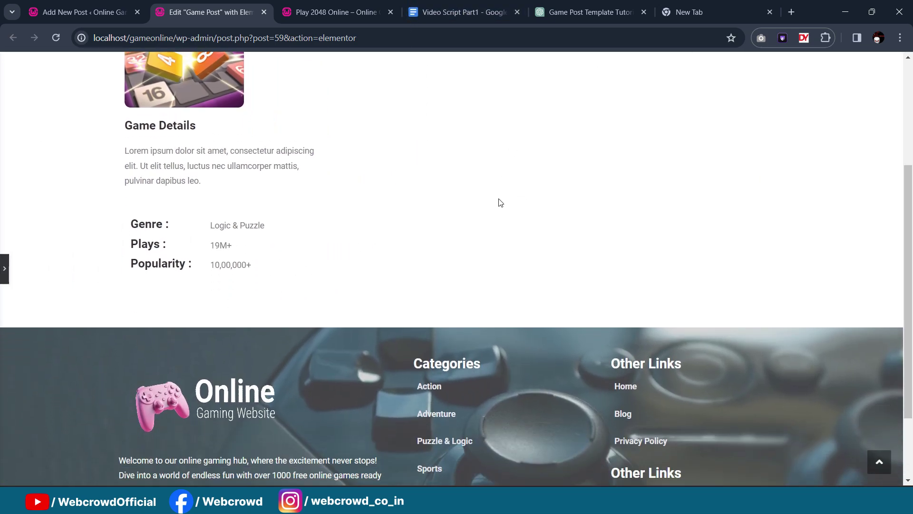
scroll(497, 202, up, 2)
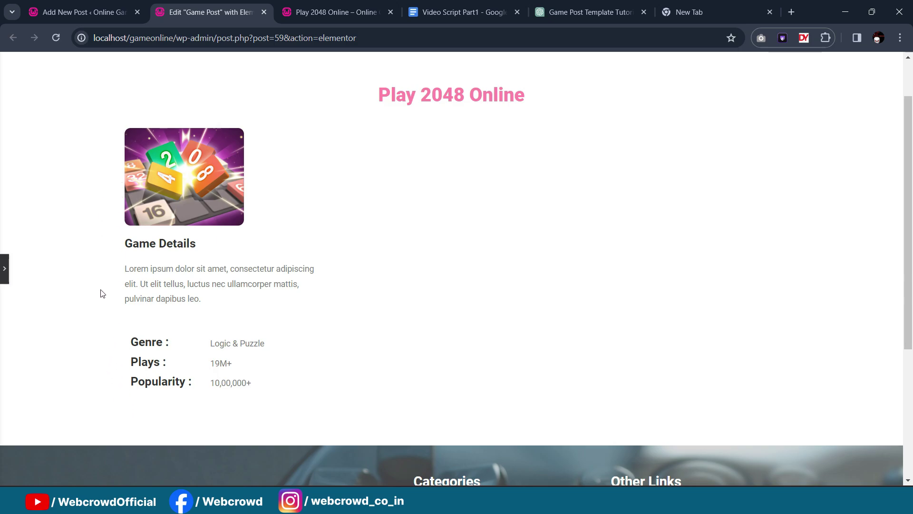
click(2, 271)
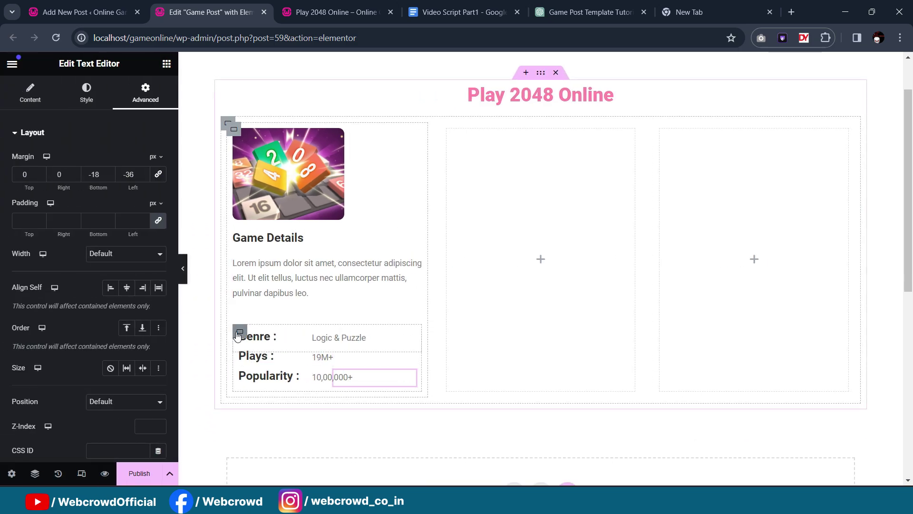
Step: Unlink the margins of the Genre row container and set its left margin to -13 px
click(239, 333)
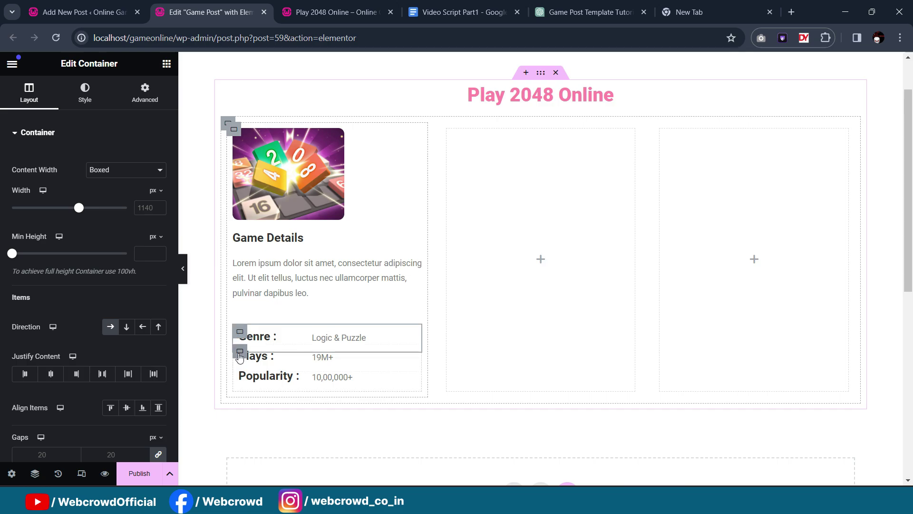
scroll(237, 349, up, 2)
scroll(255, 390, down, 1)
click(145, 93)
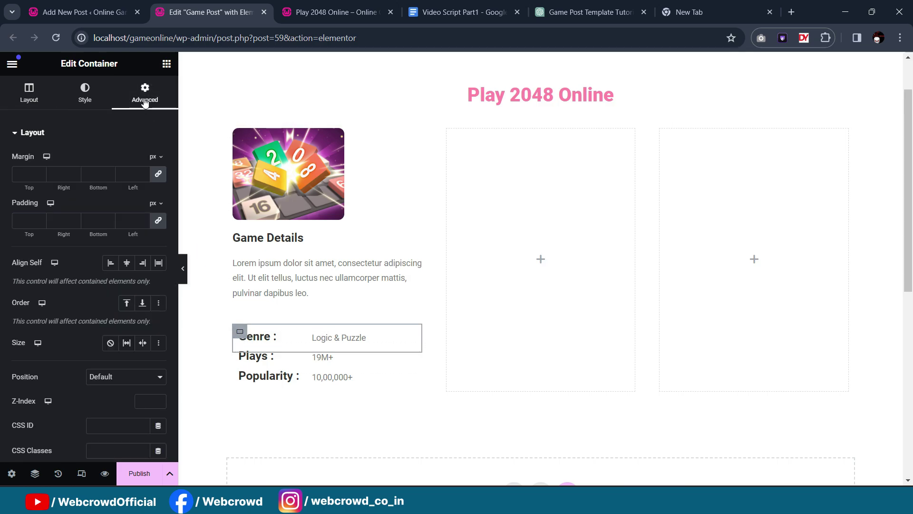
click(158, 174)
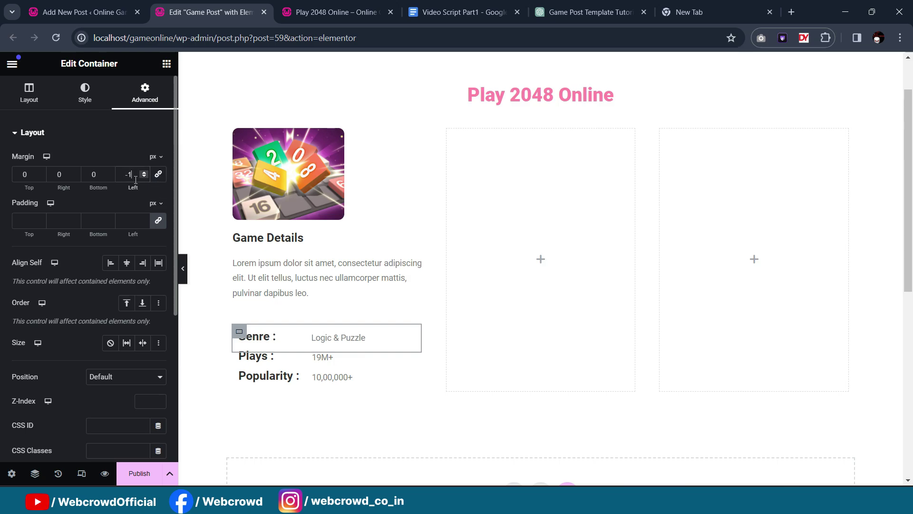
double_click(135, 180)
text(-14)
key(Up)
key(Up)
key(Up)
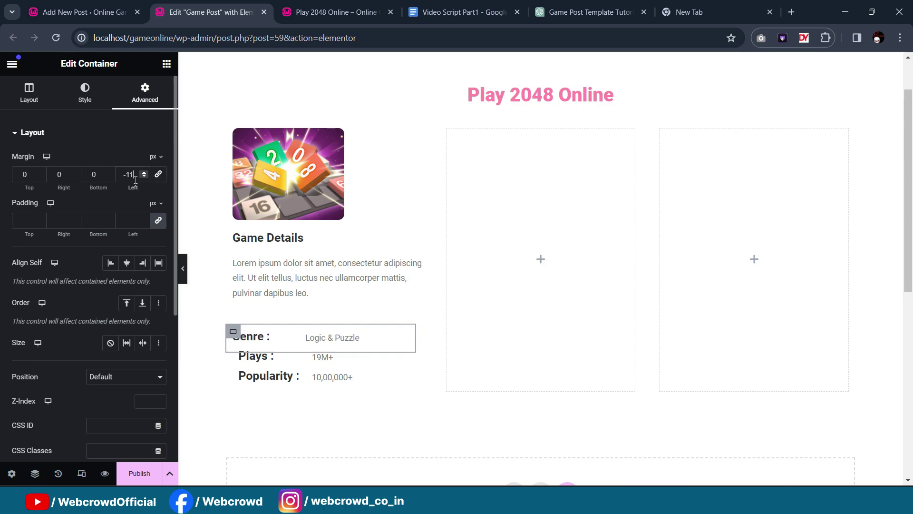
key(Down)
key(Down)
key(Down)
key(Down)
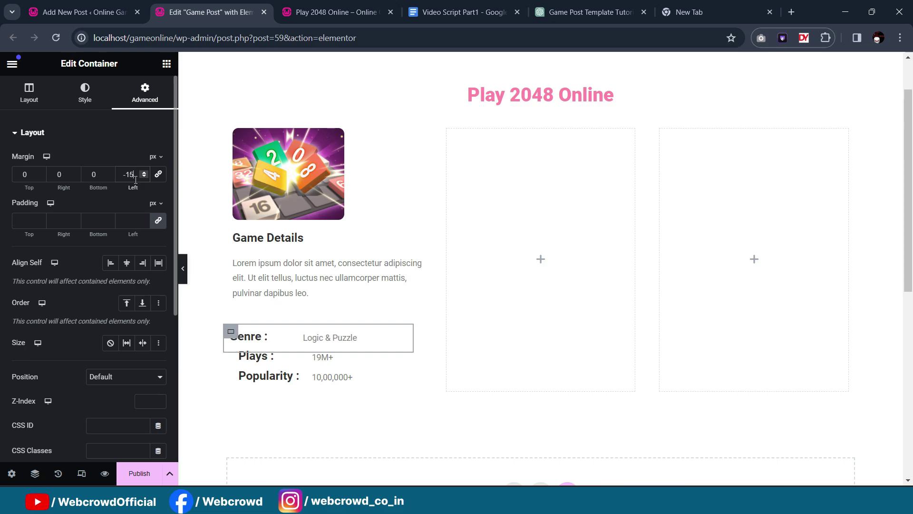
key(Up)
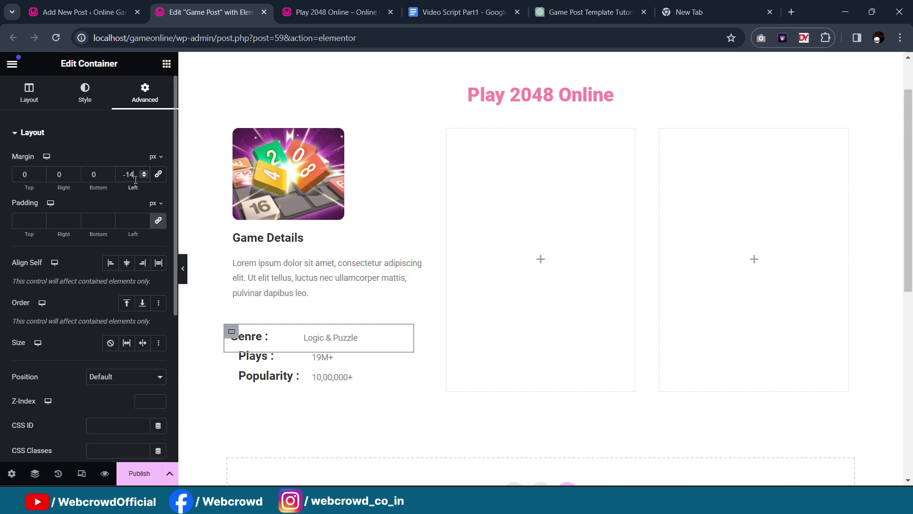
key(Up)
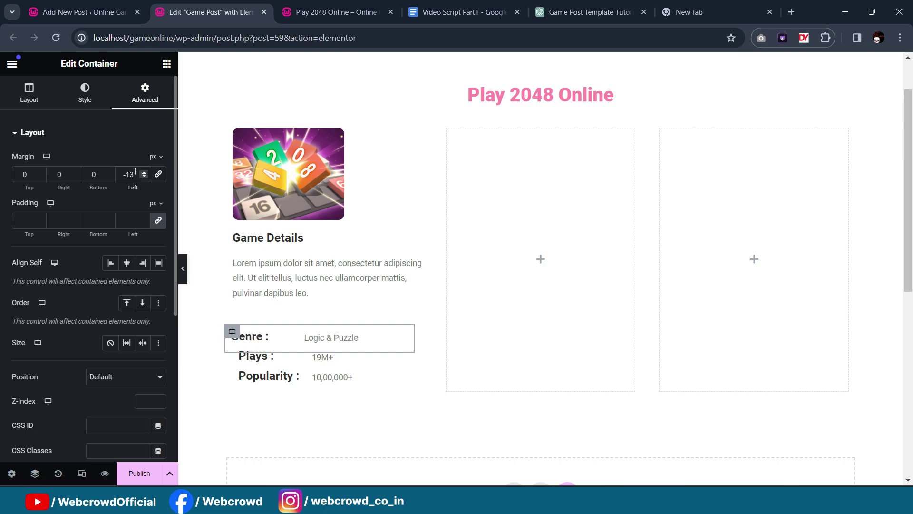
Step: Set the left margin of the Plays and Popularity row containers to -13 px and preview the layout without the editing controls
key(ctrl+a)
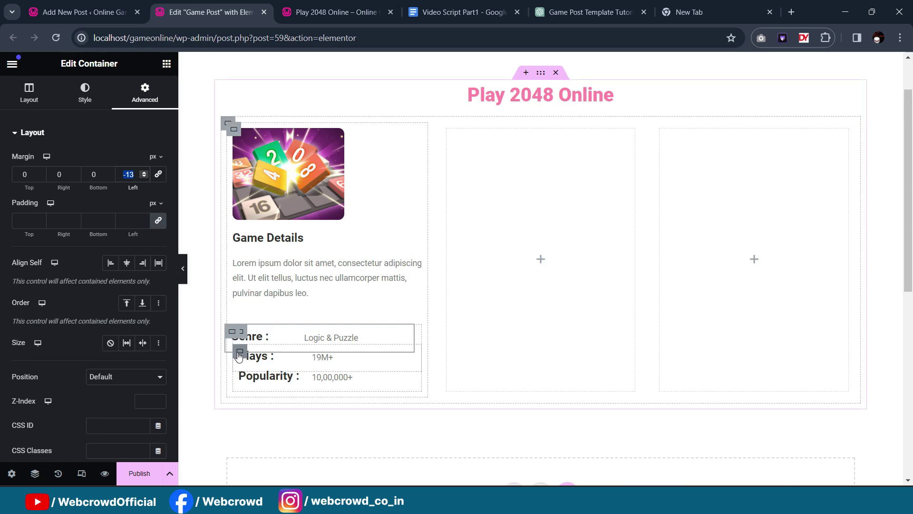
click(239, 357)
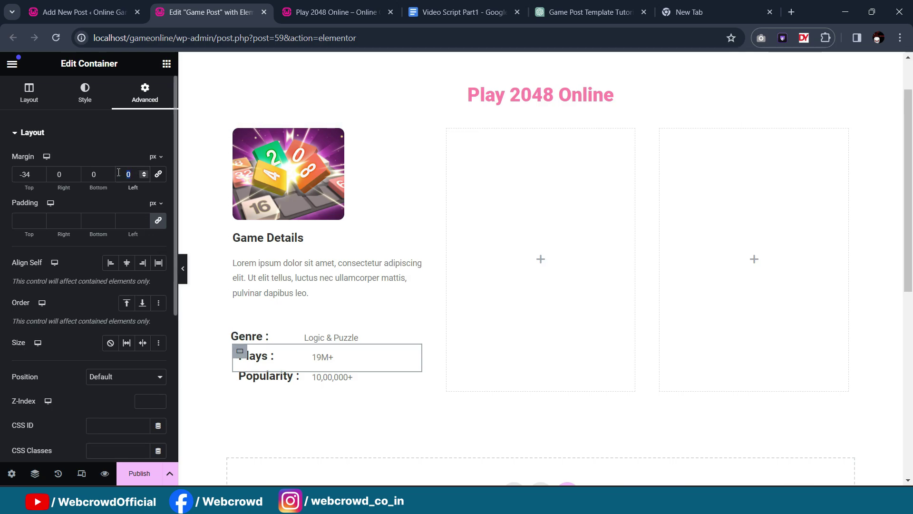
text(-13)
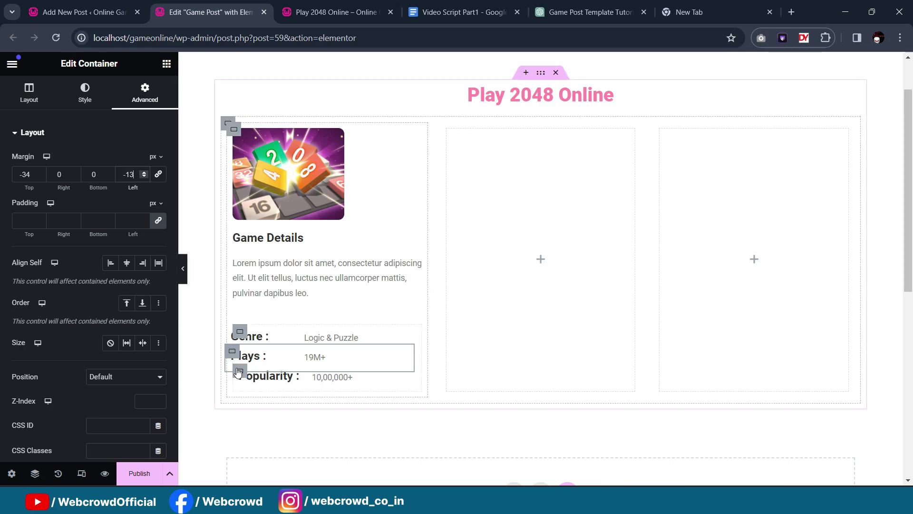
click(239, 371)
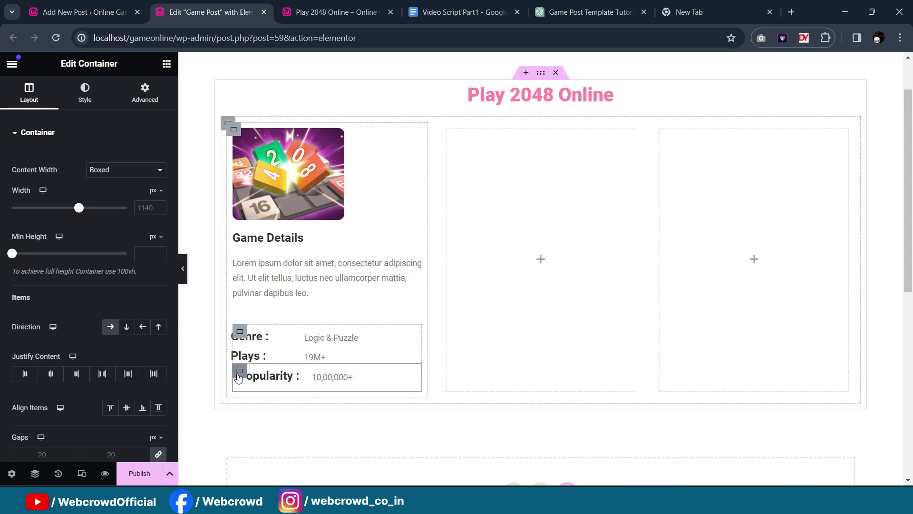
click(136, 99)
click(118, 171)
text(-13)
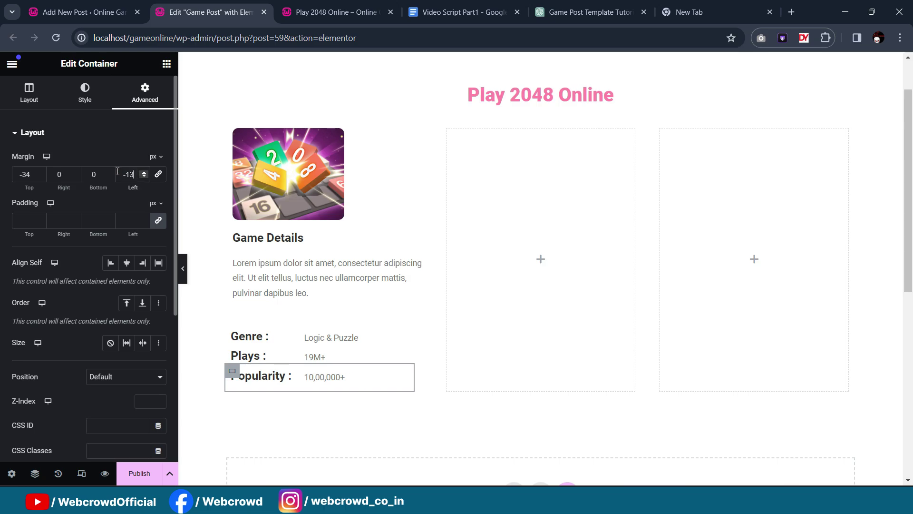
click(183, 268)
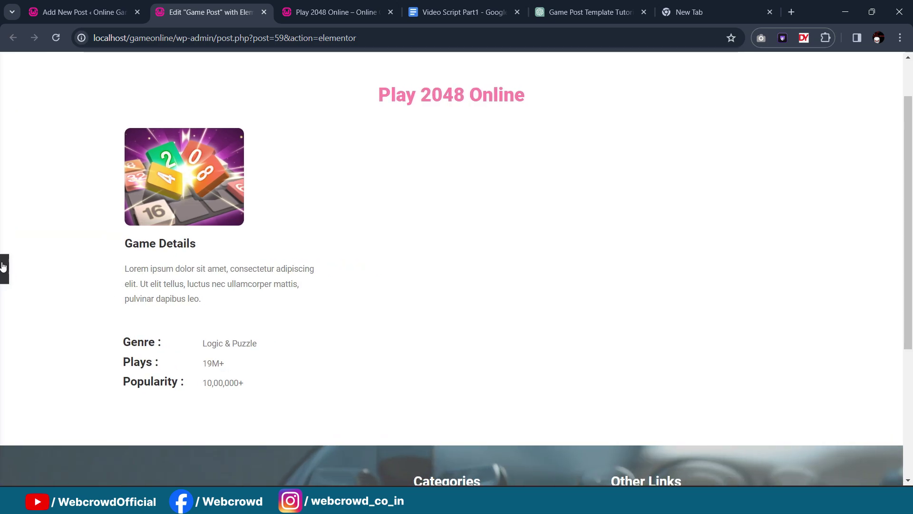
click(3, 267)
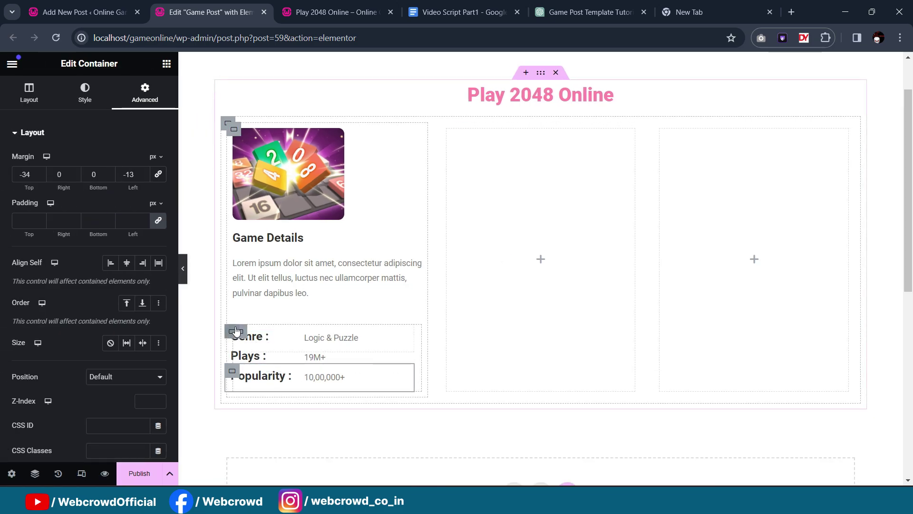
Step: Set the top margin of the Genre row container to -29 px, check the layout in preview, and save the template as a draft
click(236, 331)
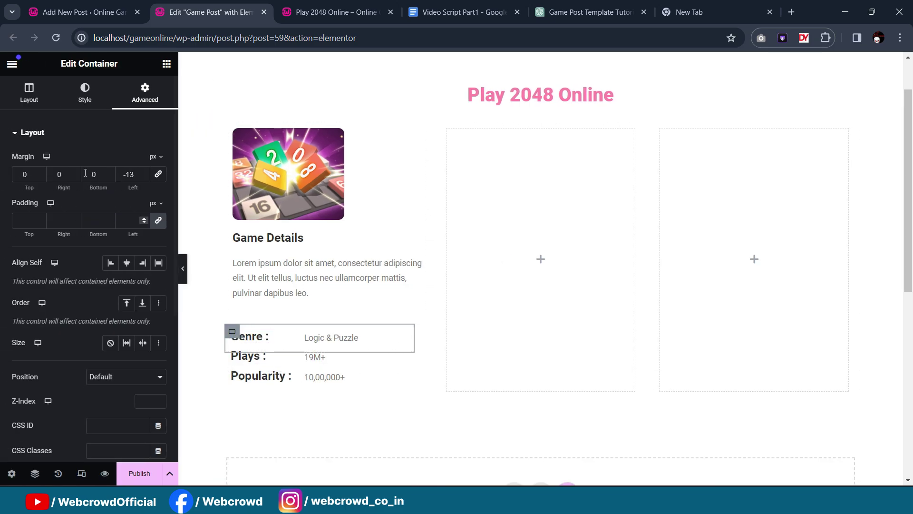
double_click(38, 174)
text(-1)
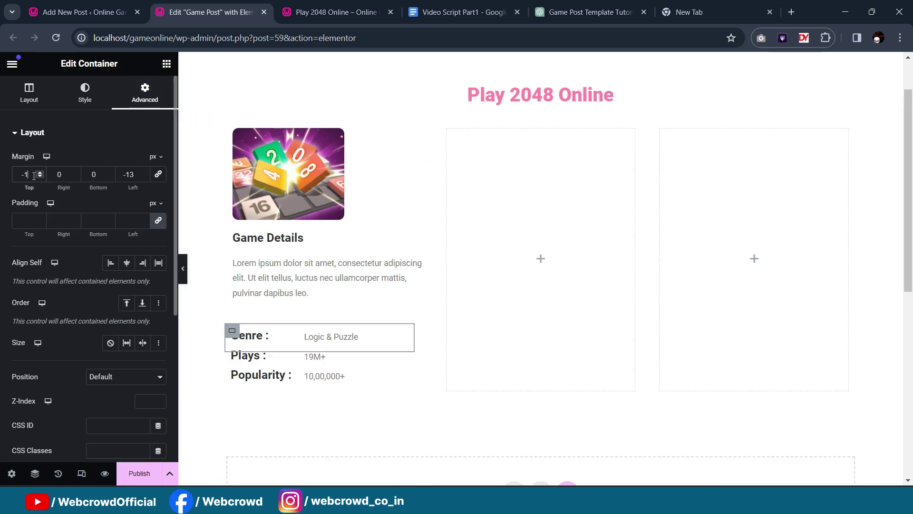
text(0)
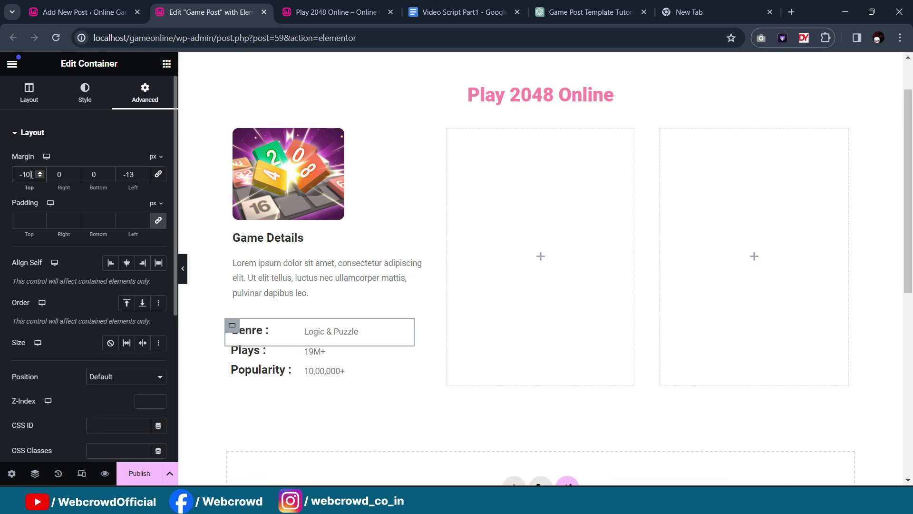
key(Down)
key(Down)
key(Down)
key(Down)
key(Down)
key(Down)
key(Down)
key(Down)
key(Down)
key(Down)
key(Down)
key(Down)
key(Down)
key(Down)
key(Down)
key(Down)
key(Down)
key(Down)
key(Down)
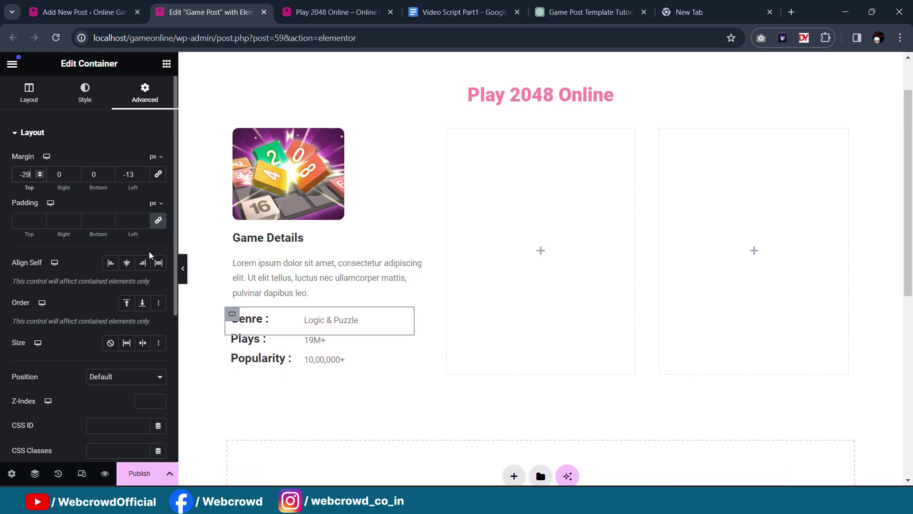
key(ctrl+p)
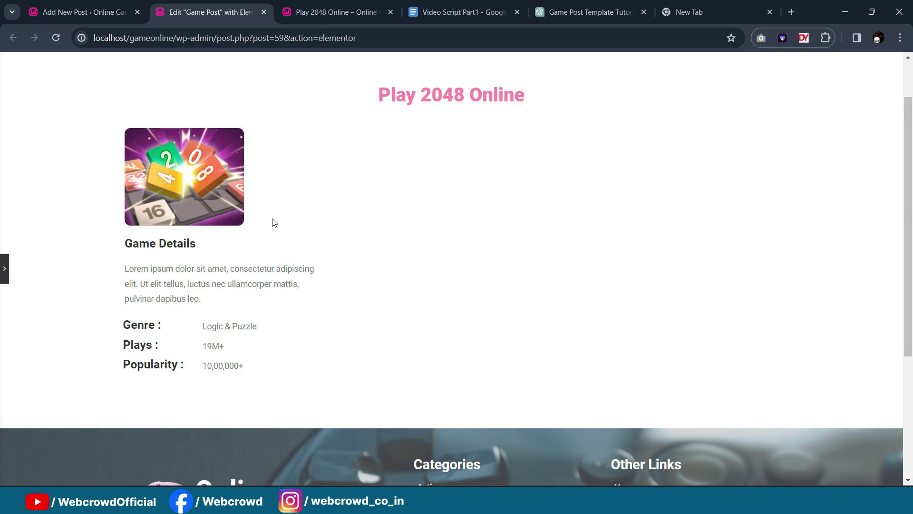
click(3, 274)
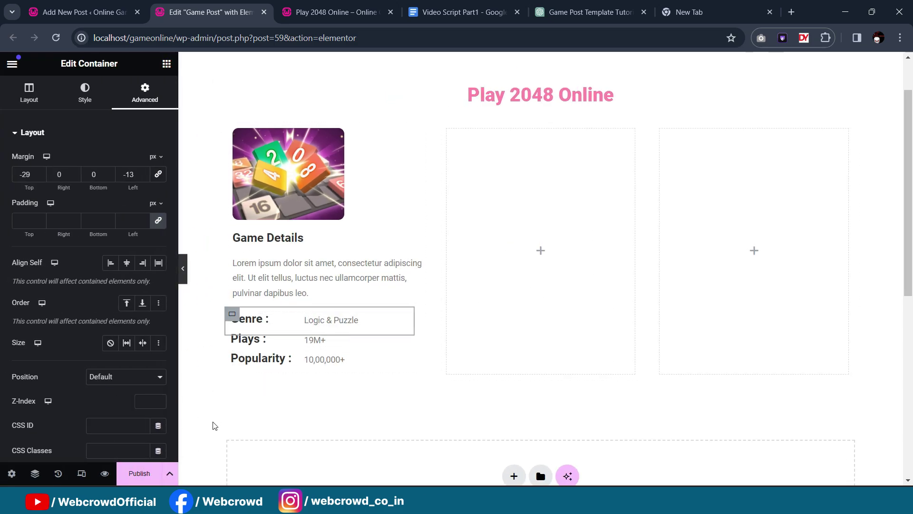
click(171, 475)
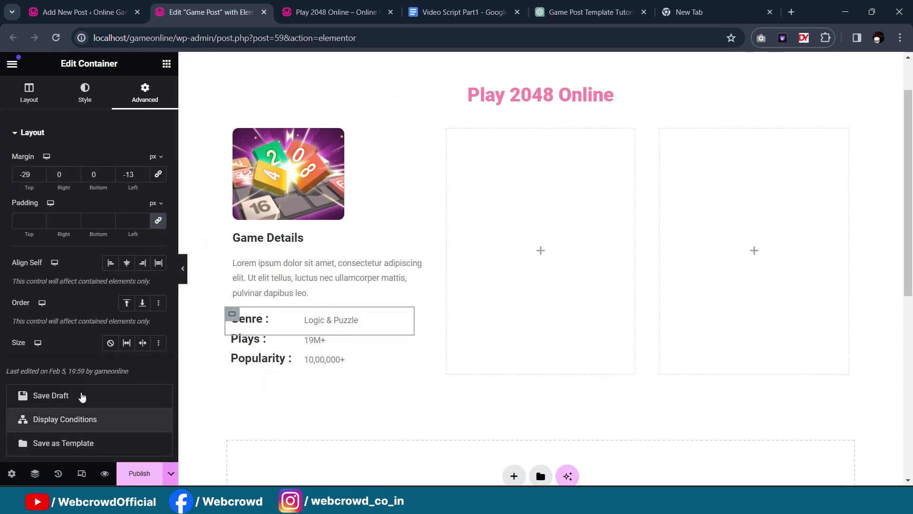
click(115, 396)
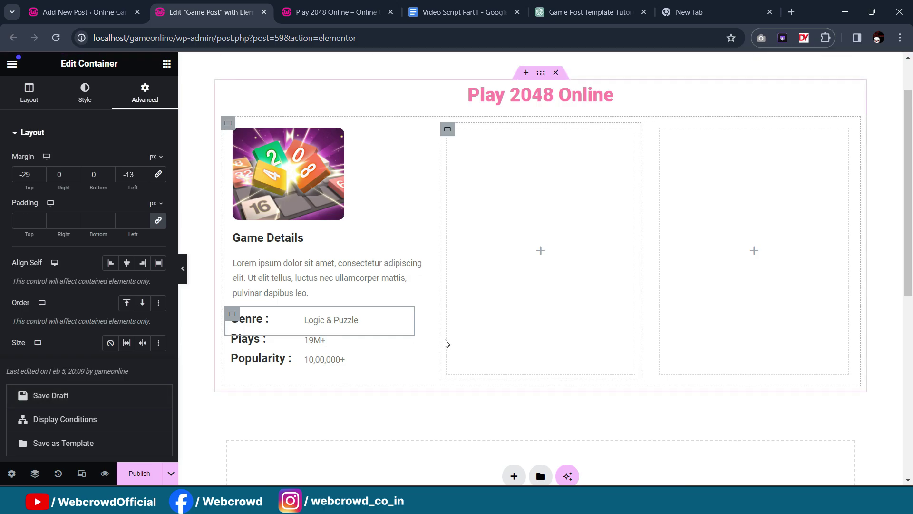
Step: Compare with the game column on the reference 2048 page and enable a box shadow on the empty middle column container
click(333, 12)
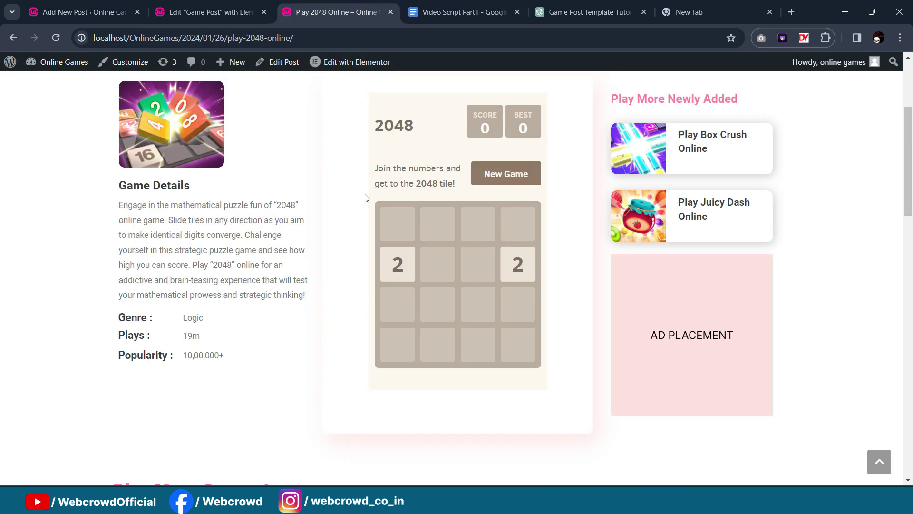
scroll(587, 173, up, 1)
scroll(597, 219, down, 1)
scroll(594, 388, down, 1)
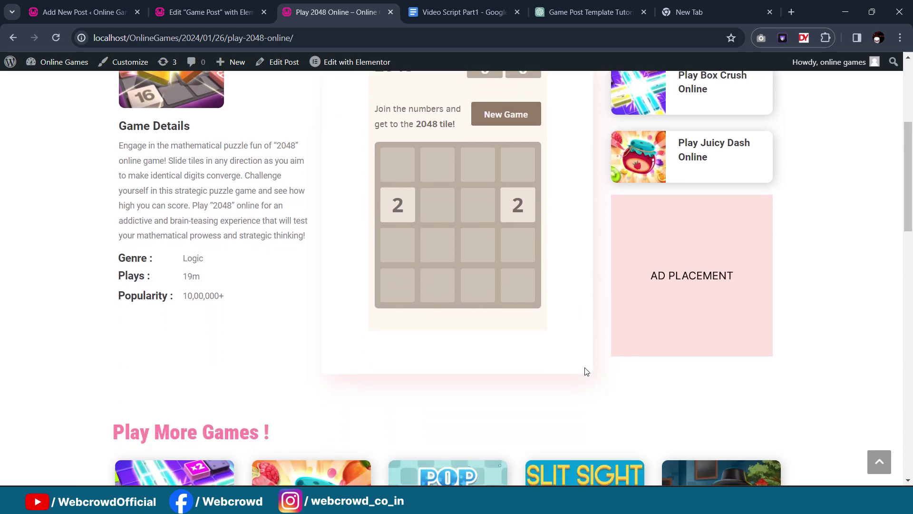
click(209, 12)
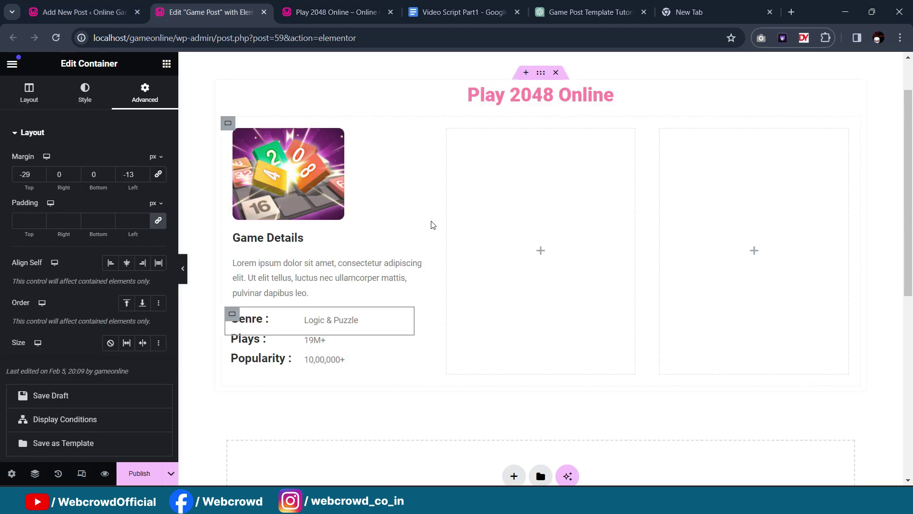
click(447, 129)
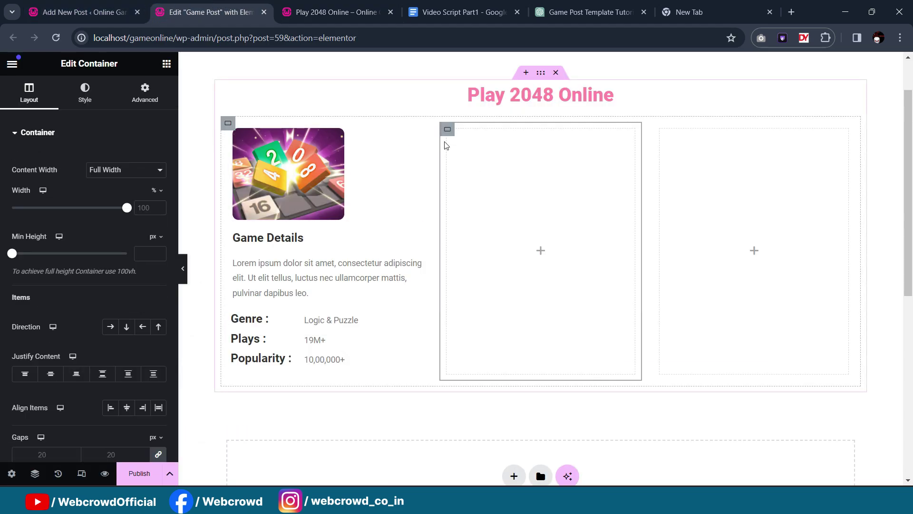
click(86, 92)
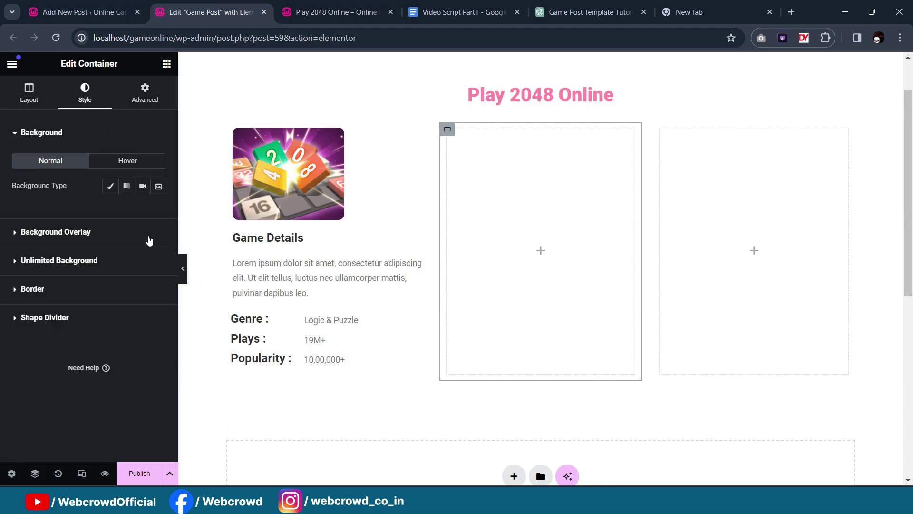
click(67, 290)
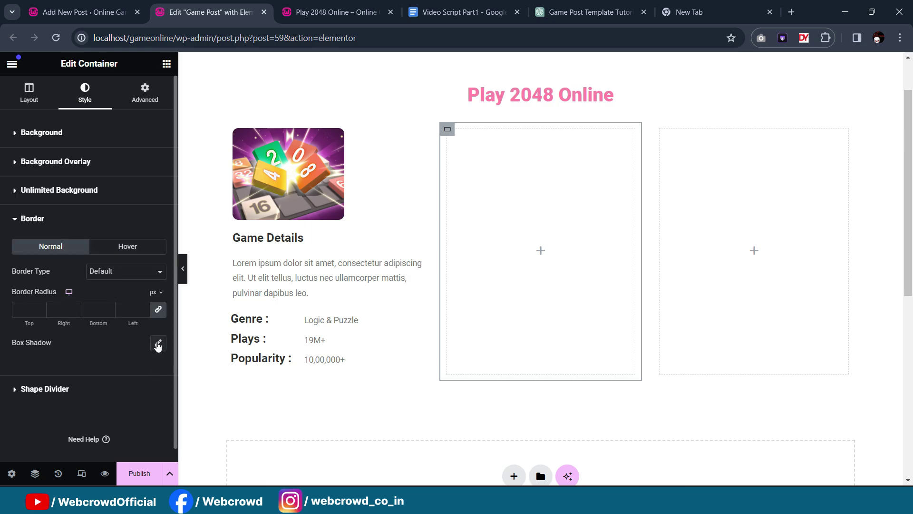
click(158, 344)
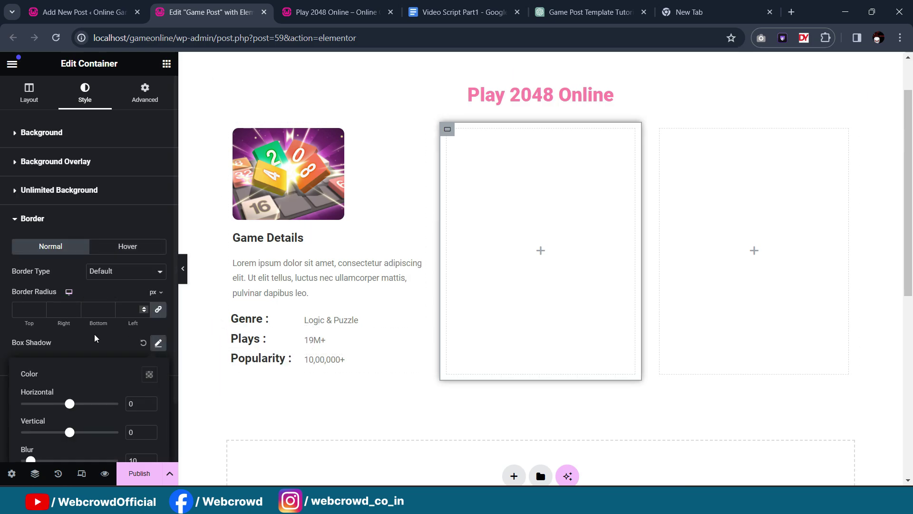
Step: Set the middle container's box shadow to horizontal 2, vertical 2 and blur 21
scroll(64, 371, down, 1)
click(139, 343)
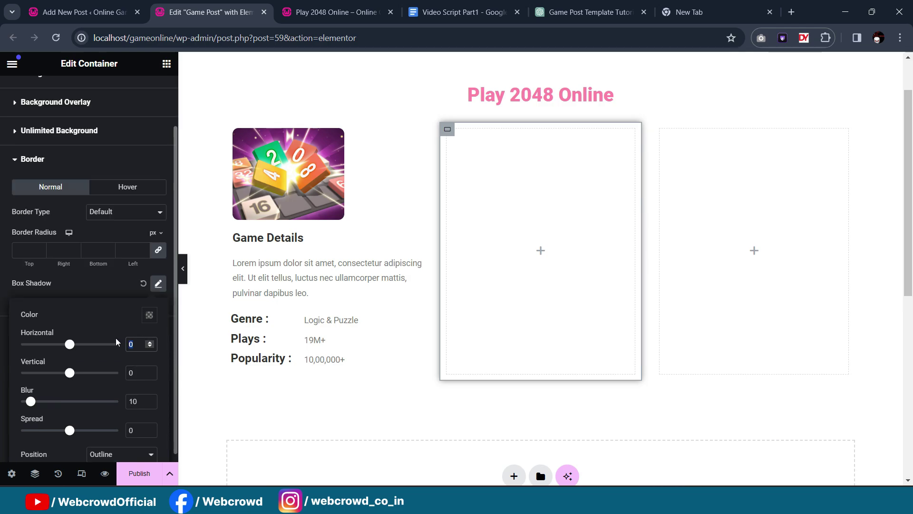
text(2)
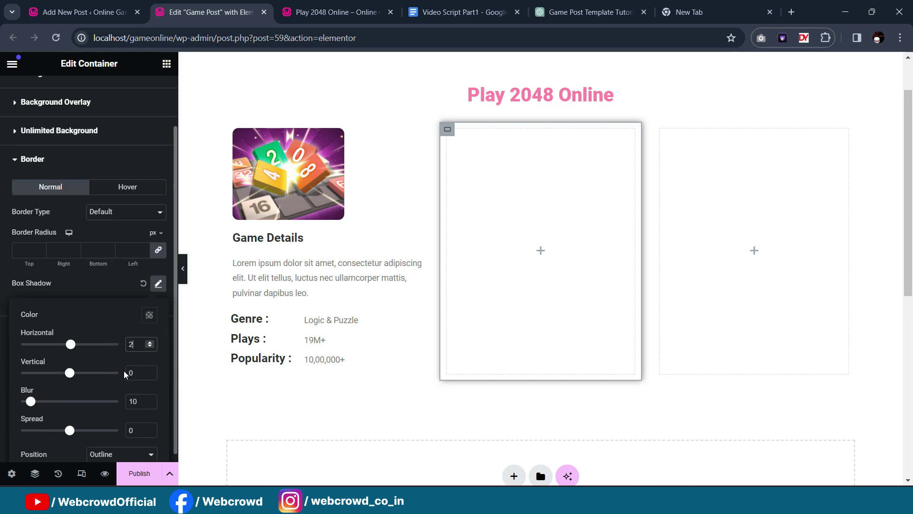
key(Tab)
text(2)
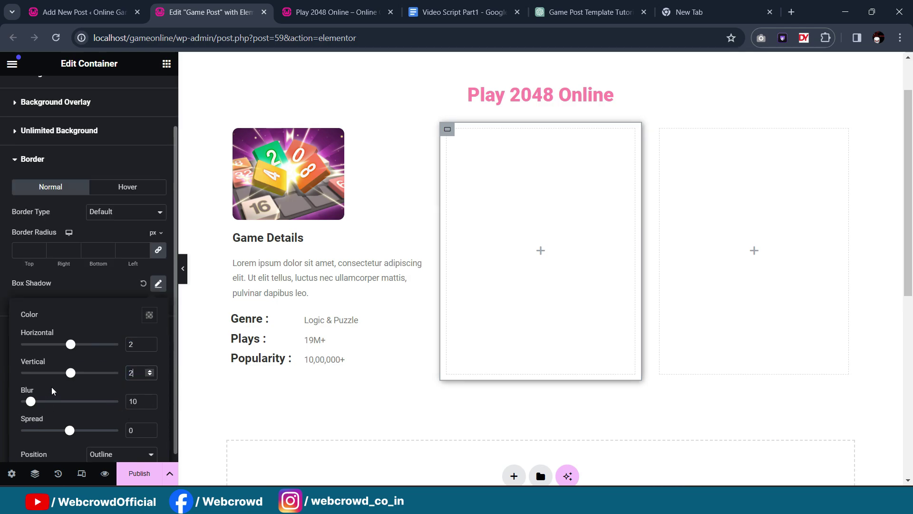
drag(35, 402, 43, 403)
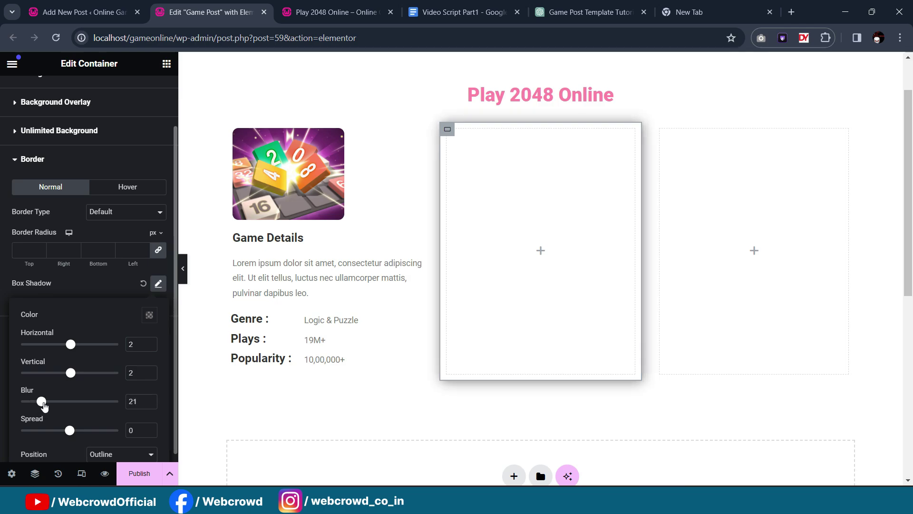
Step: Open the shadow colour for editing, switch to Figma and copy the fill code FFDFDF of the light pink swatch
click(149, 317)
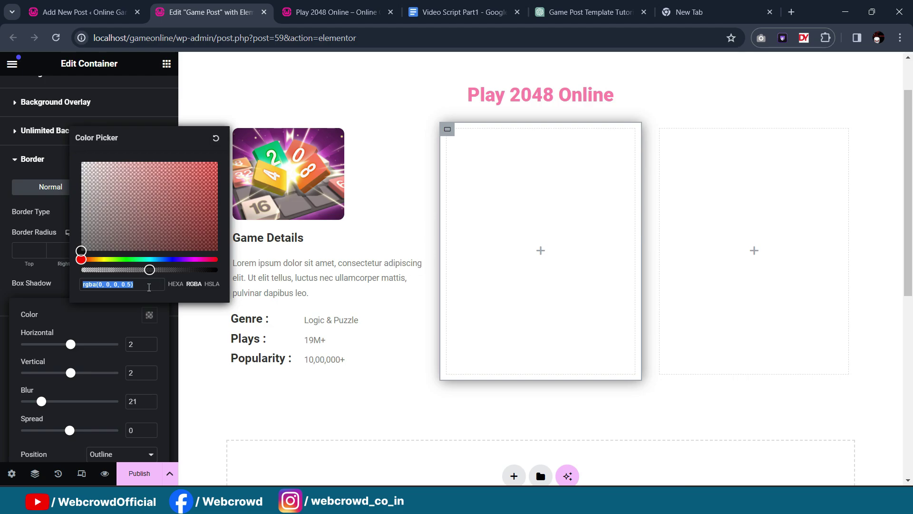
click(600, 439)
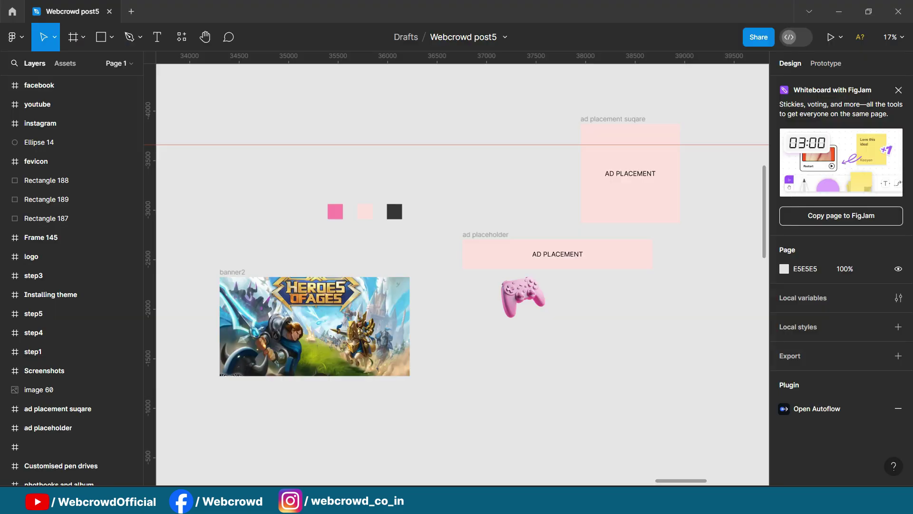
click(365, 211)
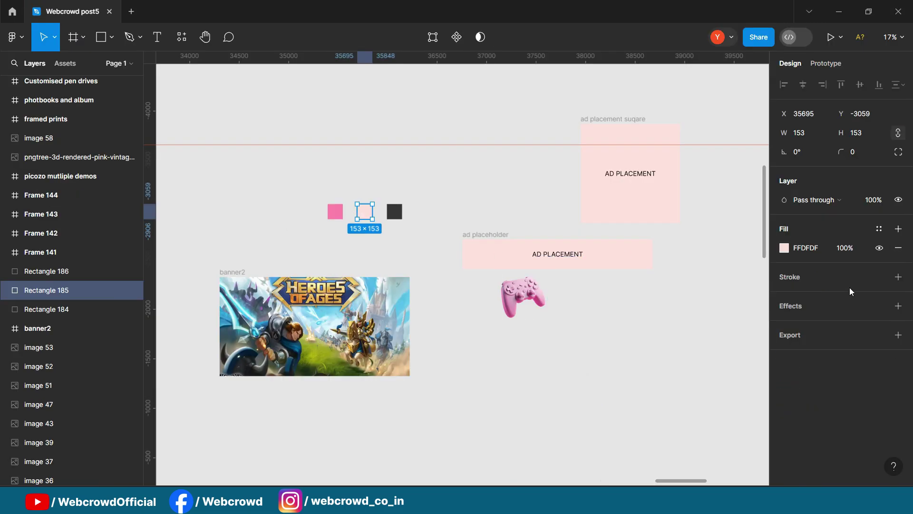
click(814, 251)
key(ctrl+c)
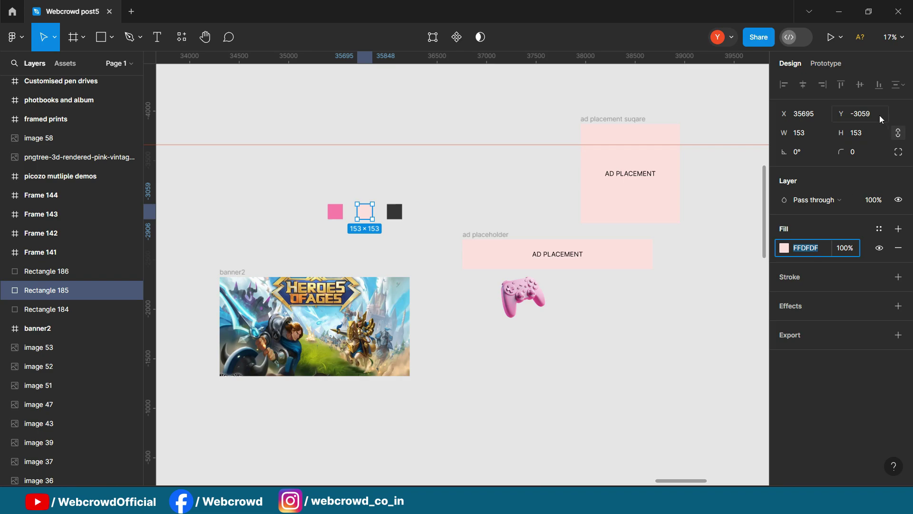
Step: Return to the template, set the box shadow colour to #FFDFDF and preview the middle column without the editing controls
click(839, 11)
key(ctrl+v)
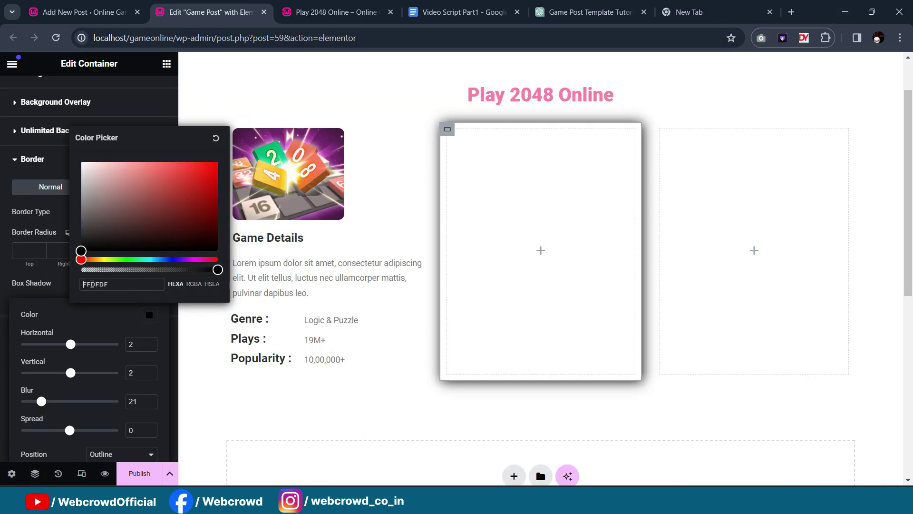
text(#)
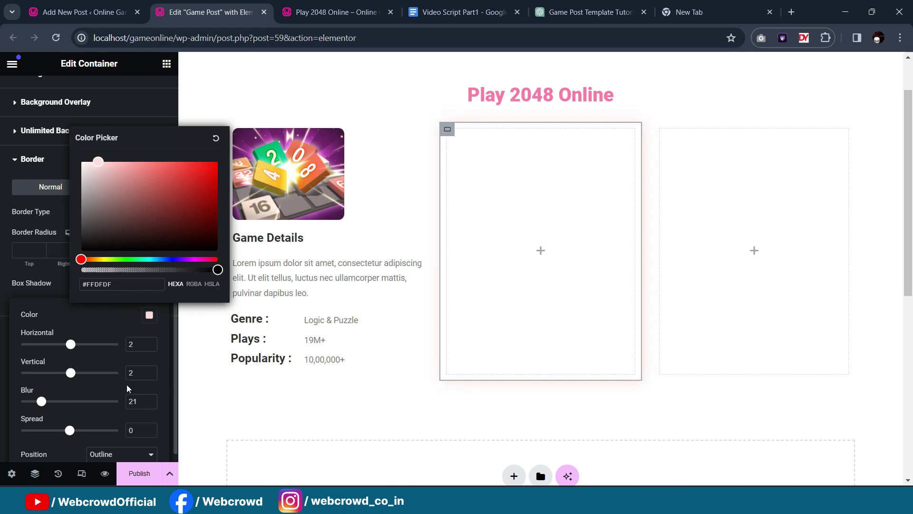
click(121, 332)
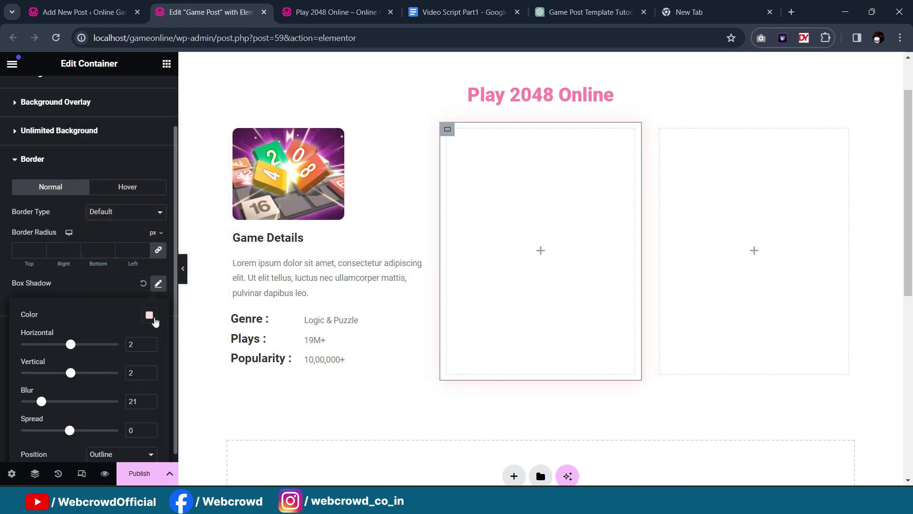
click(184, 273)
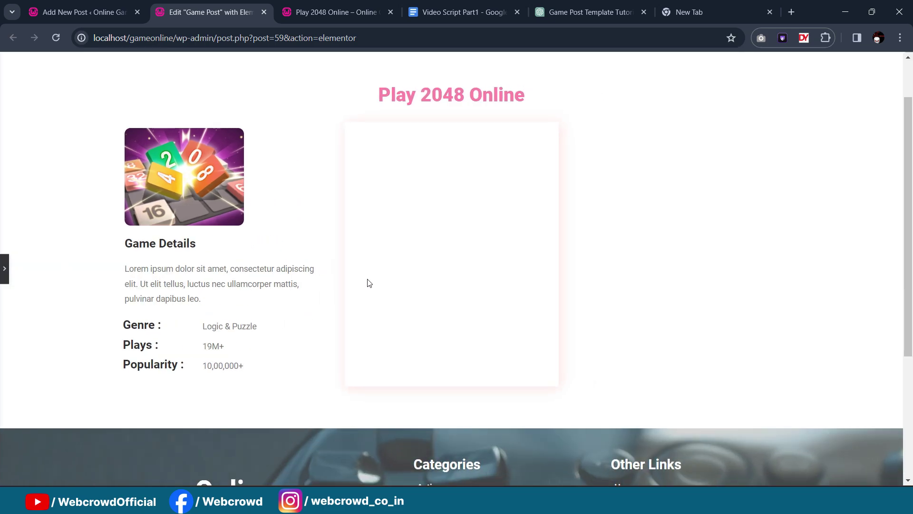
click(3, 278)
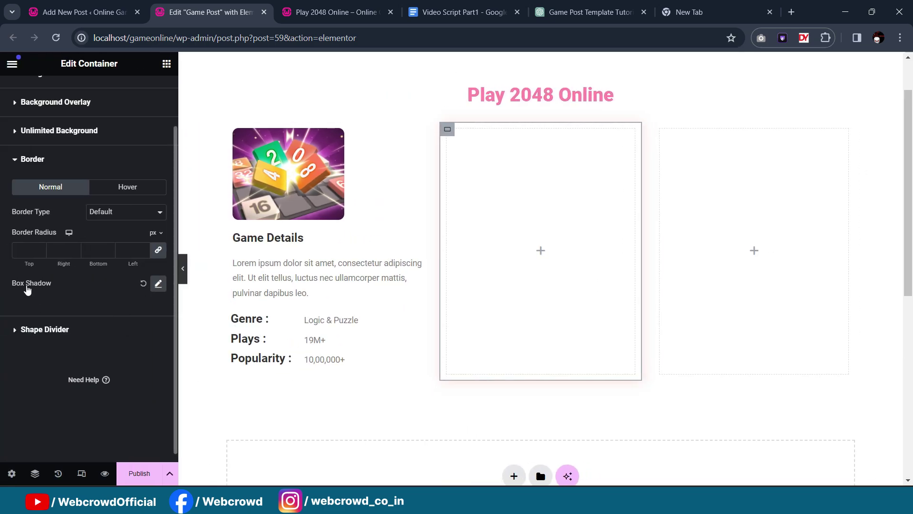
Step: Adjust the middle container's box shadow to horizontal 14, vertical 20 and blur 23
click(158, 284)
scroll(78, 359, down, 1)
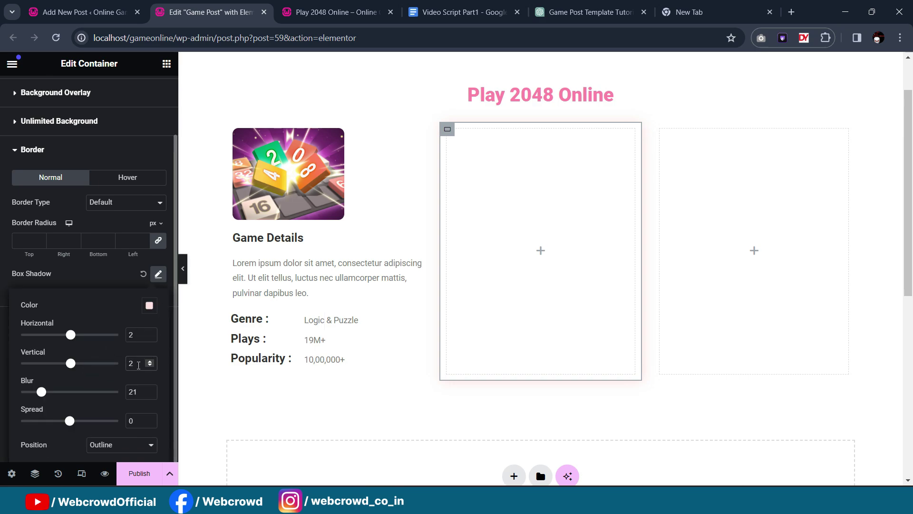
scroll(138, 365, down, 20)
scroll(138, 364, up, 20)
scroll(138, 365, up, 12)
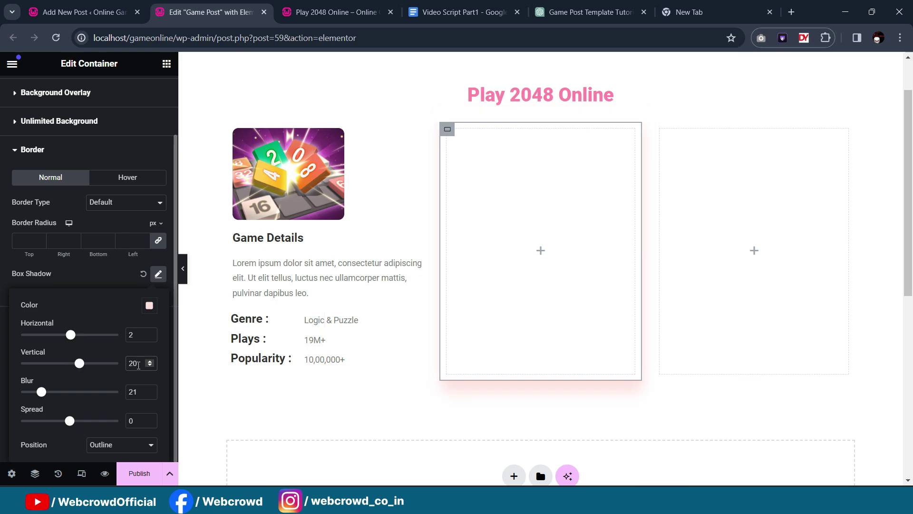
scroll(141, 339, up, 1)
scroll(141, 339, up, 11)
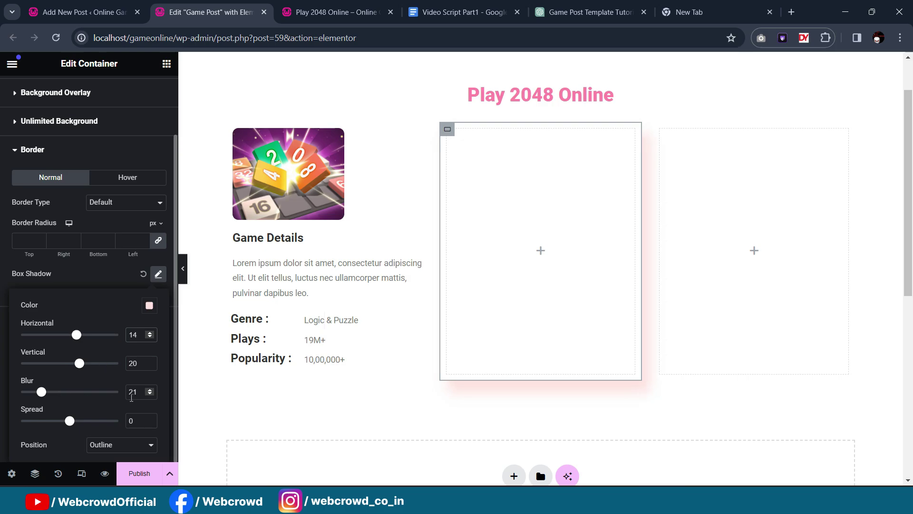
click(136, 393)
scroll(136, 393, down, 2)
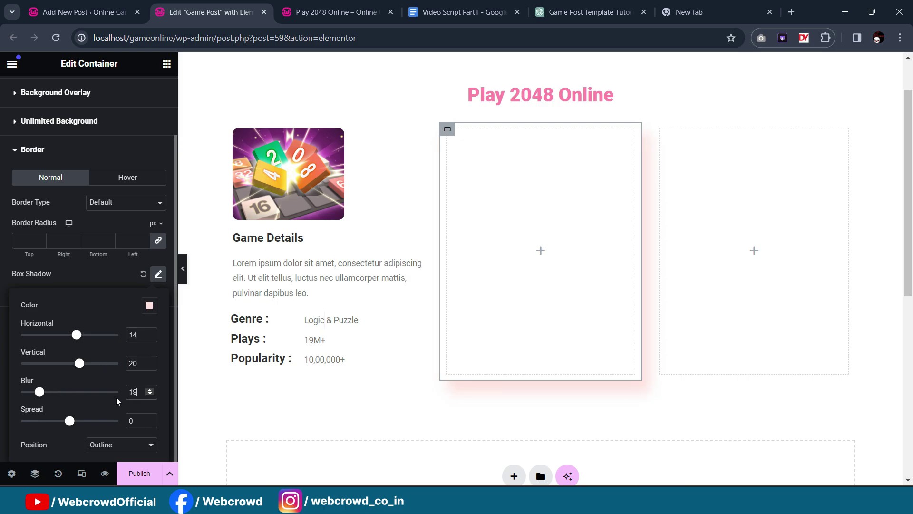
click(46, 392)
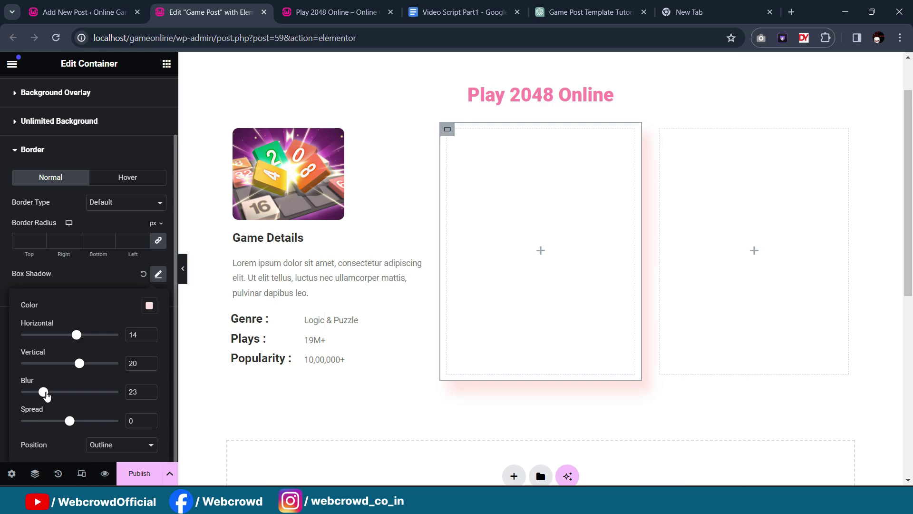
Step: Lower the box shadow colour's opacity to #FFDFDF91 and preview the middle column without the editing controls
click(149, 305)
drag(218, 260, 160, 270)
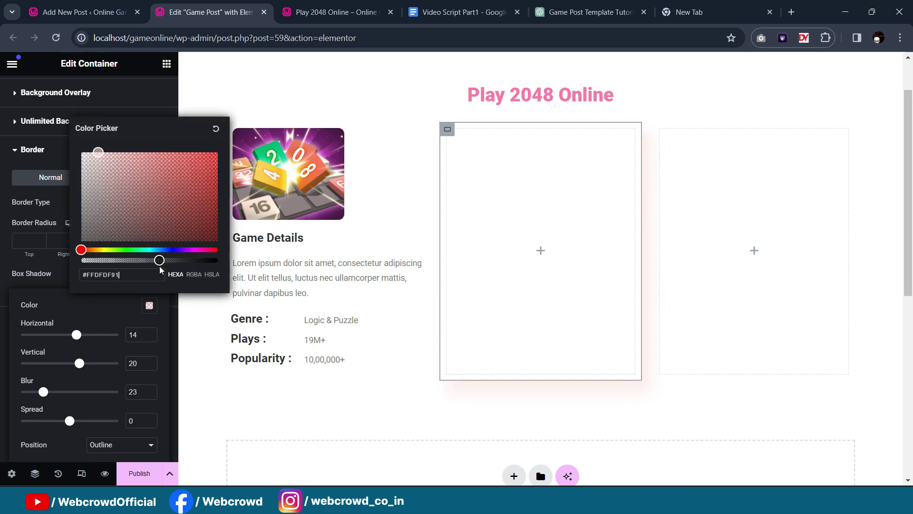
click(112, 313)
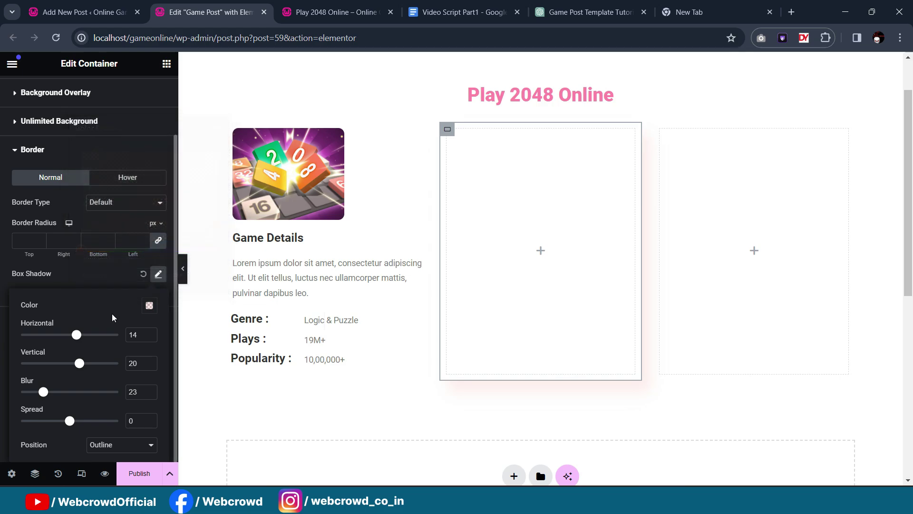
click(183, 269)
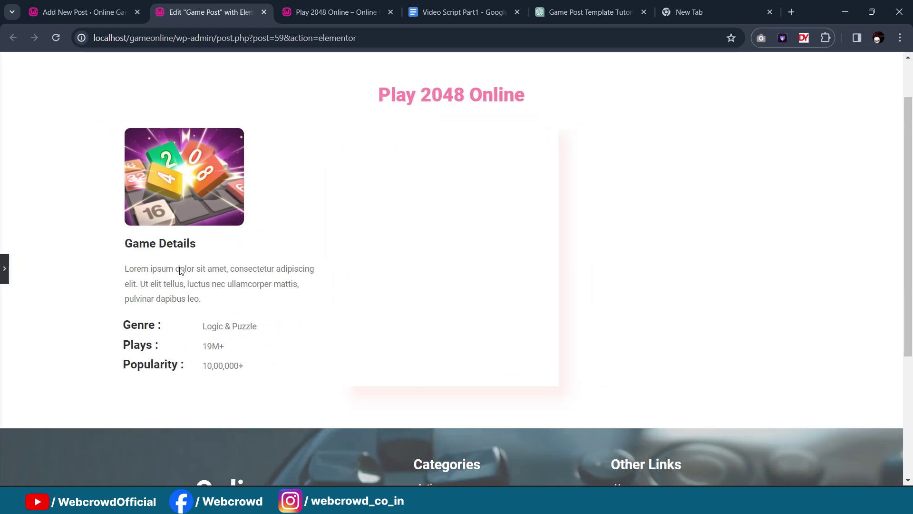
click(4, 269)
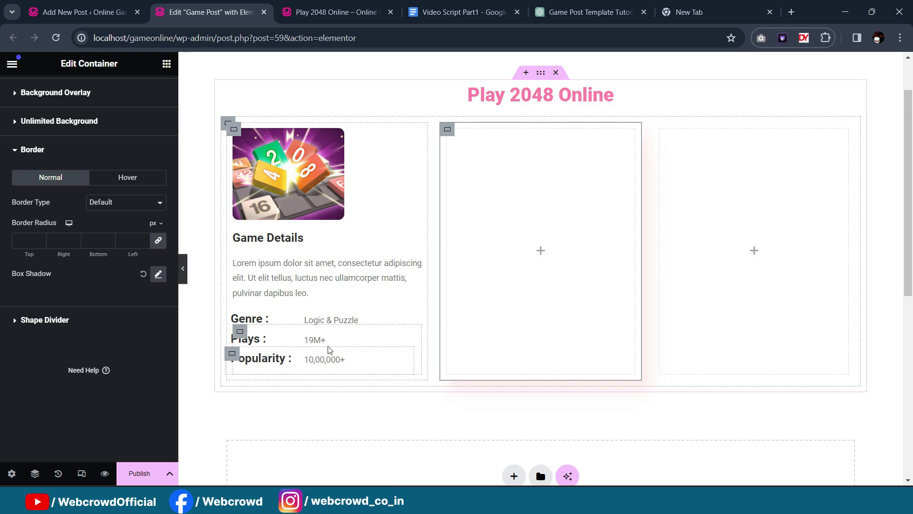
Step: Set the middle container's border radius to 15 px on all corners and preview the rounded column
click(28, 241)
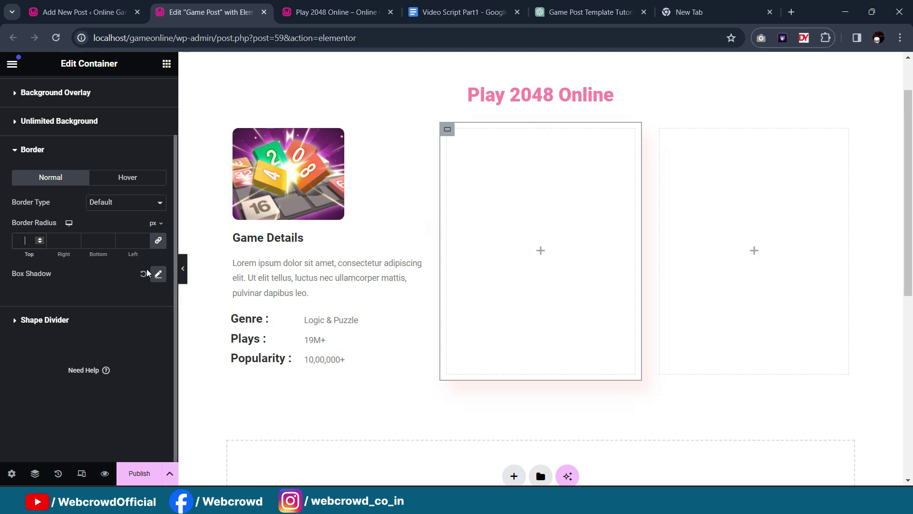
text(15)
scroll(133, 278, up, 1)
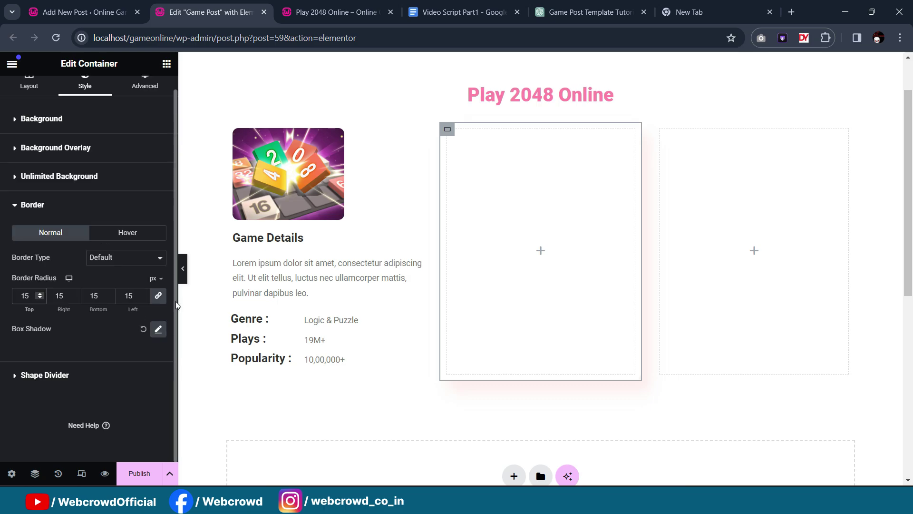
click(182, 273)
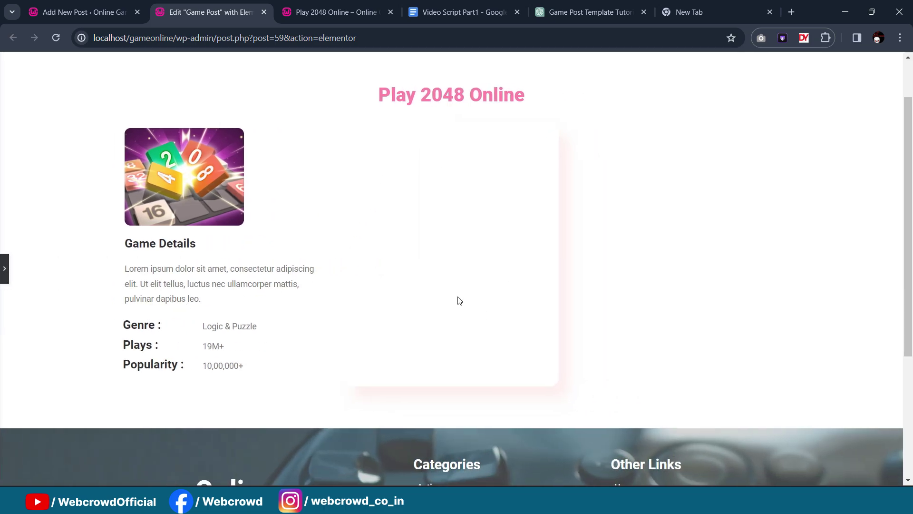
click(4, 270)
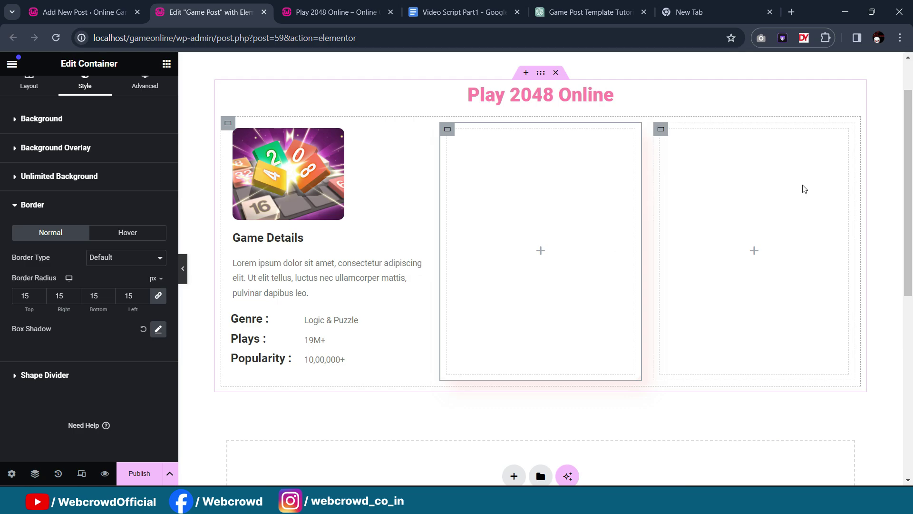
Step: Examine the third column of the reference 2048 page, including its heading, game cards and ad area, and return to the template
scroll(799, 193, down, 1)
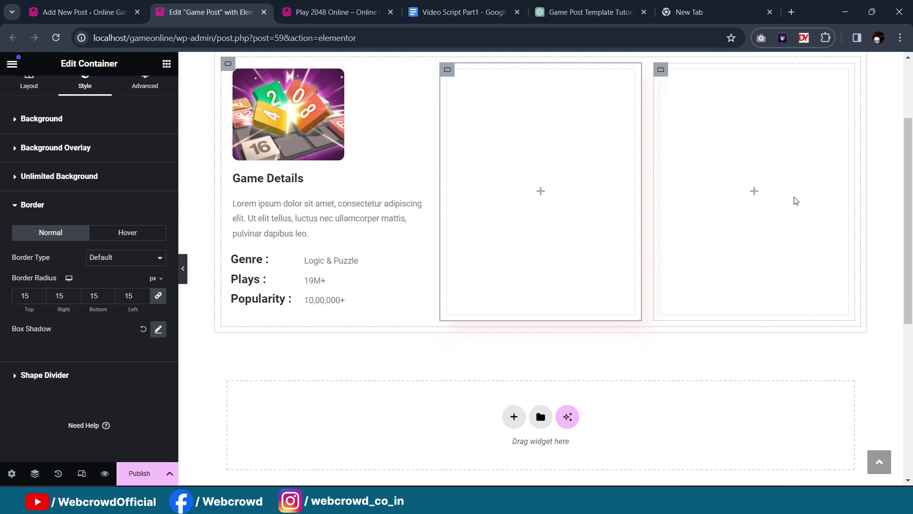
scroll(780, 205, up, 1)
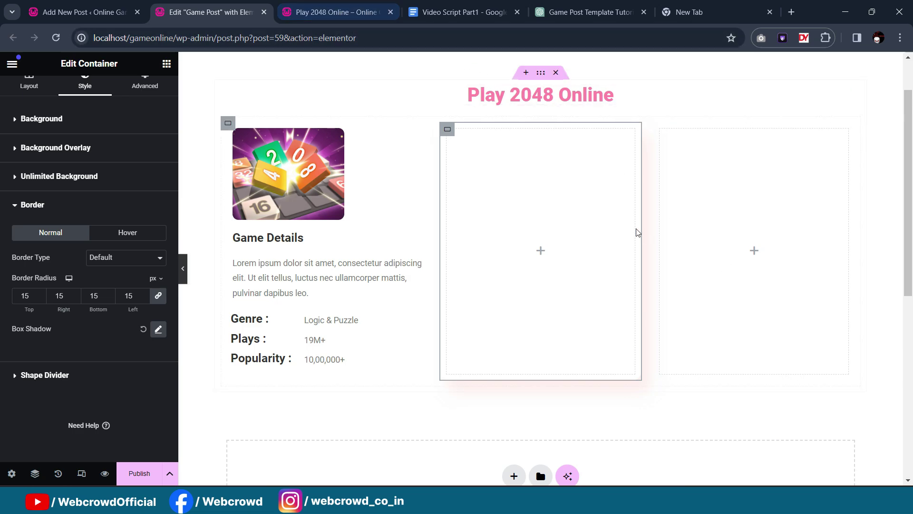
click(336, 13)
scroll(715, 243, up, 3)
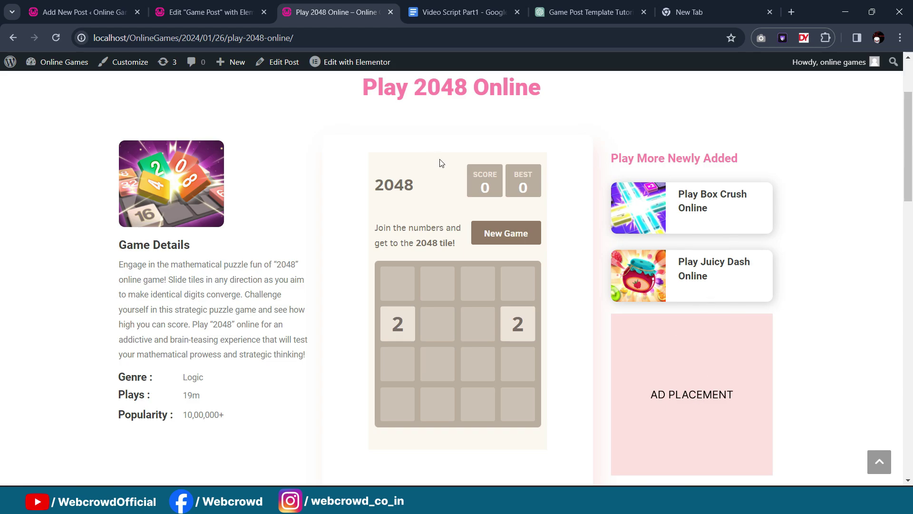
click(201, 6)
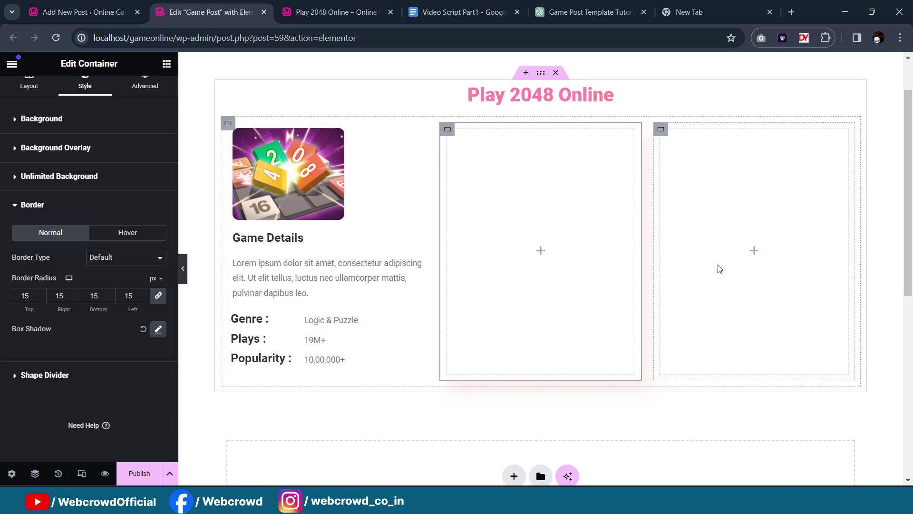
key(ctrl+Tab)
scroll(721, 234, down, 1)
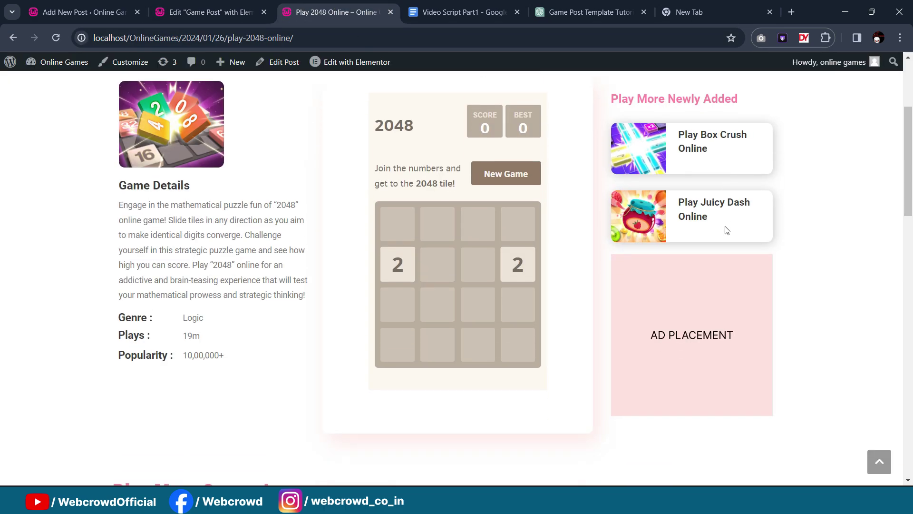
scroll(726, 230, up, 1)
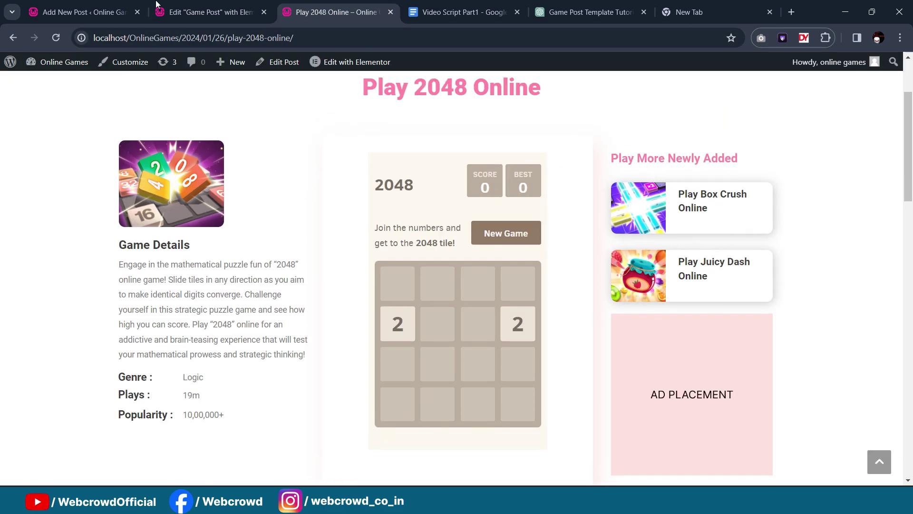
click(212, 12)
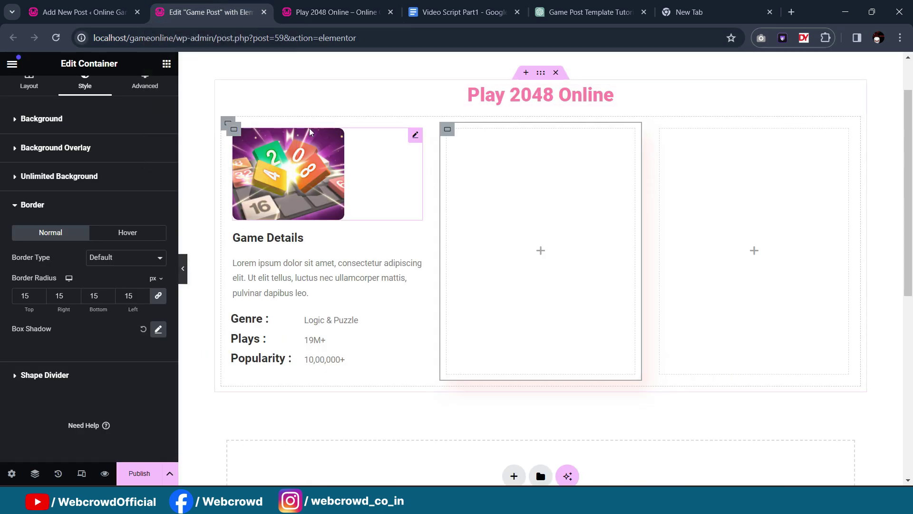
click(81, 12)
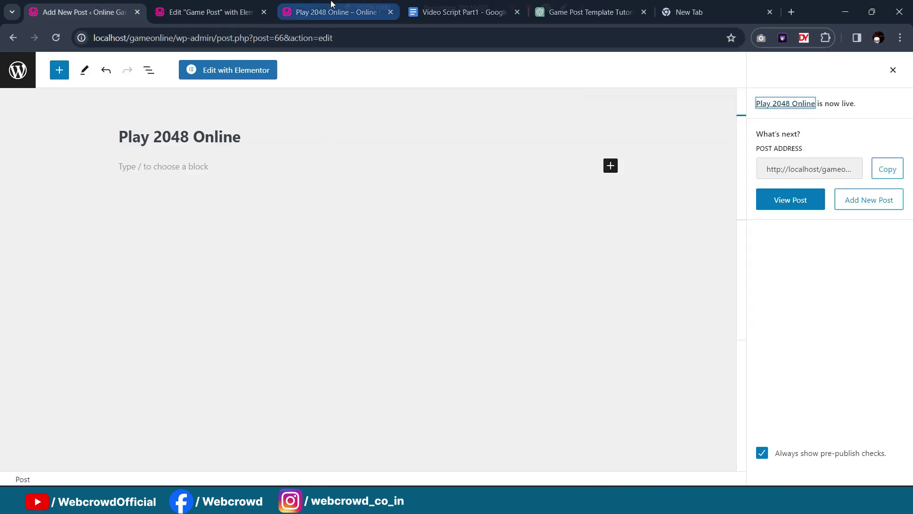
click(200, 5)
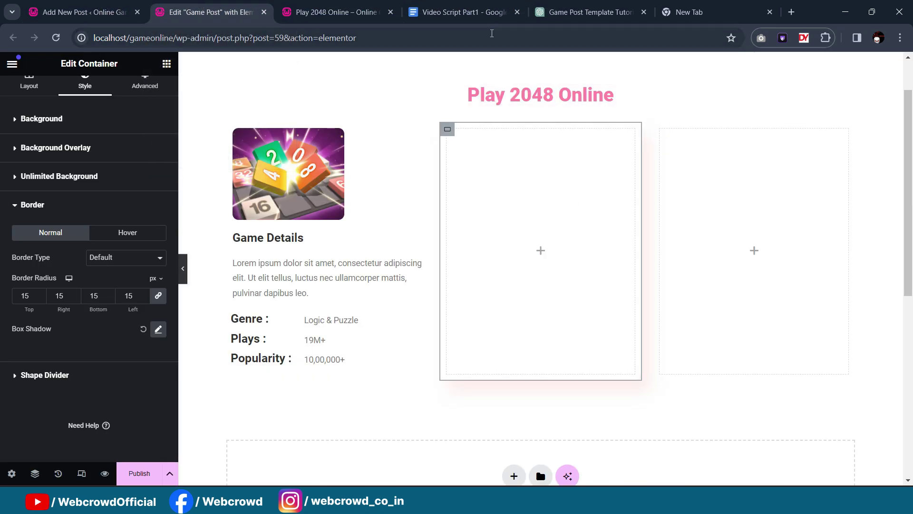
click(300, 5)
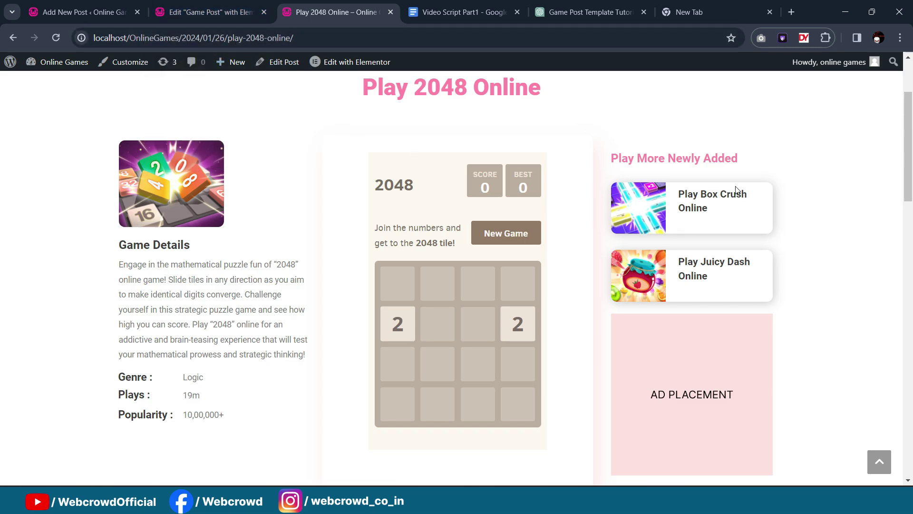
scroll(679, 250, down, 1)
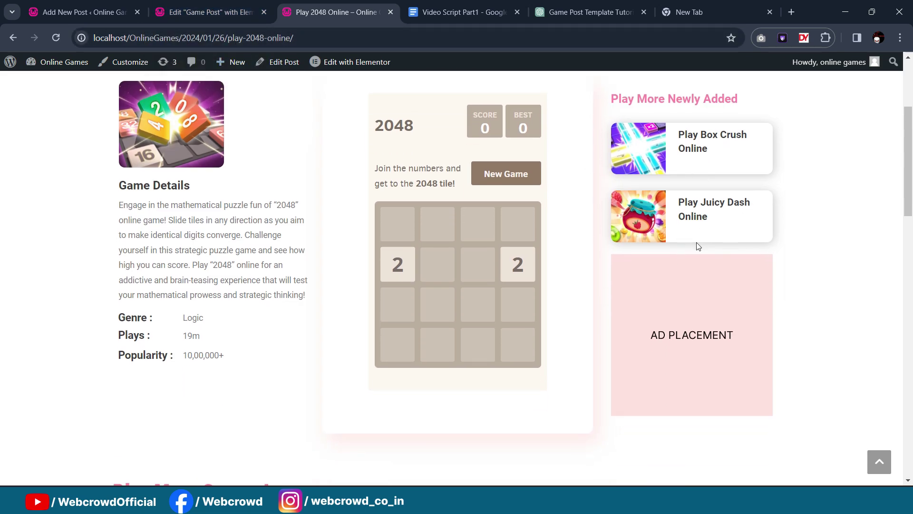
scroll(705, 228, up, 1)
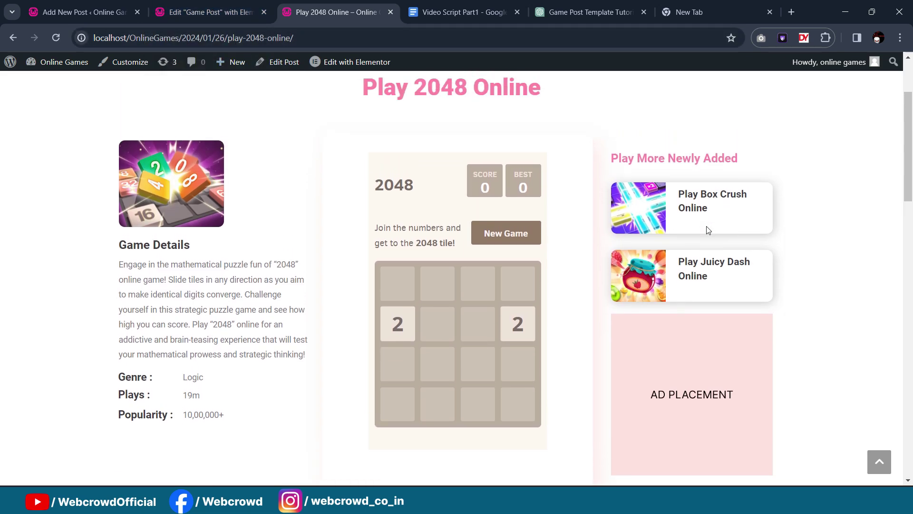
scroll(706, 207, down, 1)
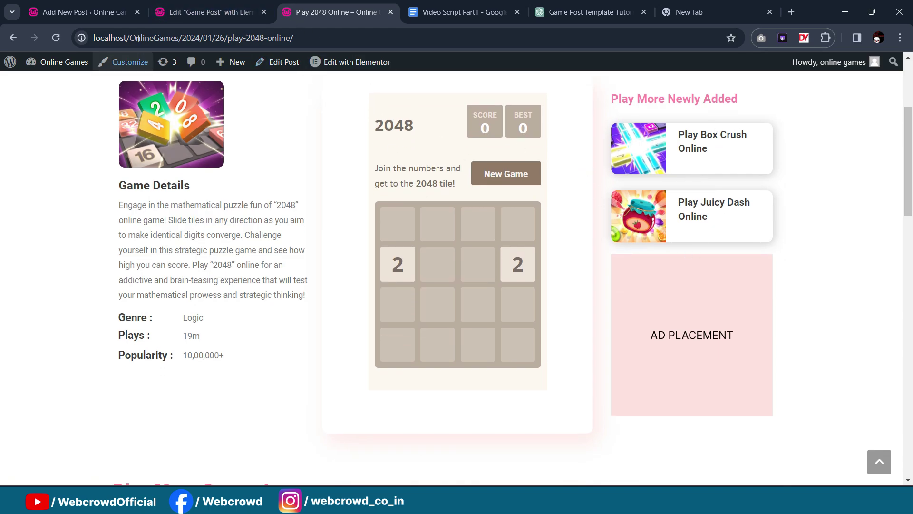
click(204, 12)
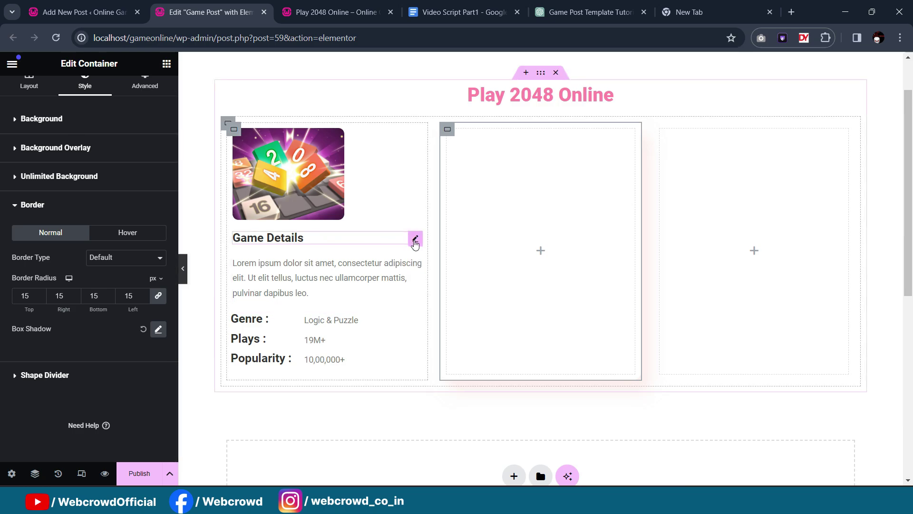
Step: Copy the Game Details heading into the empty third column container and change its title to "Play More Newly Added"
right_click(415, 242)
click(429, 292)
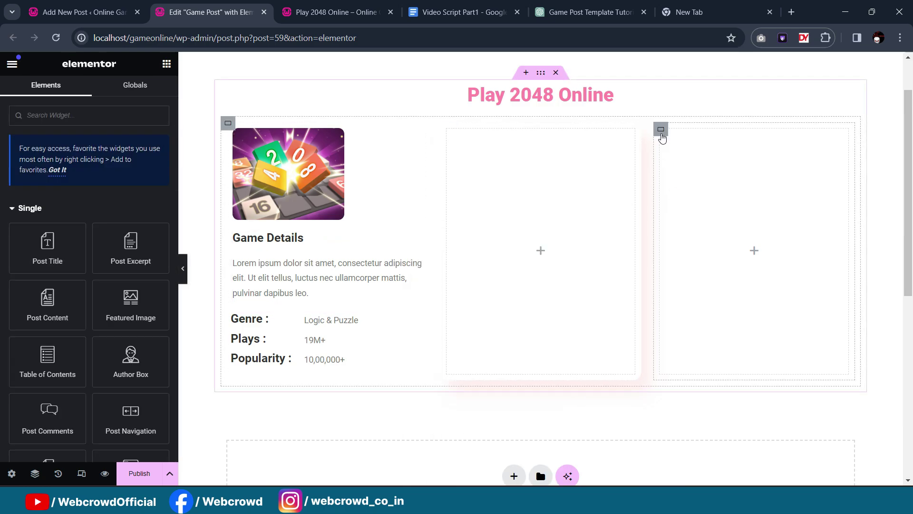
right_click(662, 138)
click(697, 239)
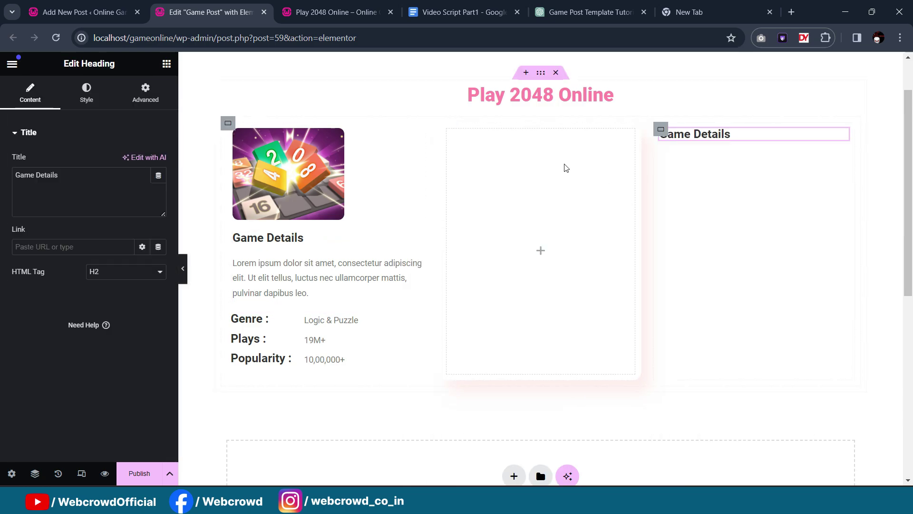
drag(59, 175, 1, 180)
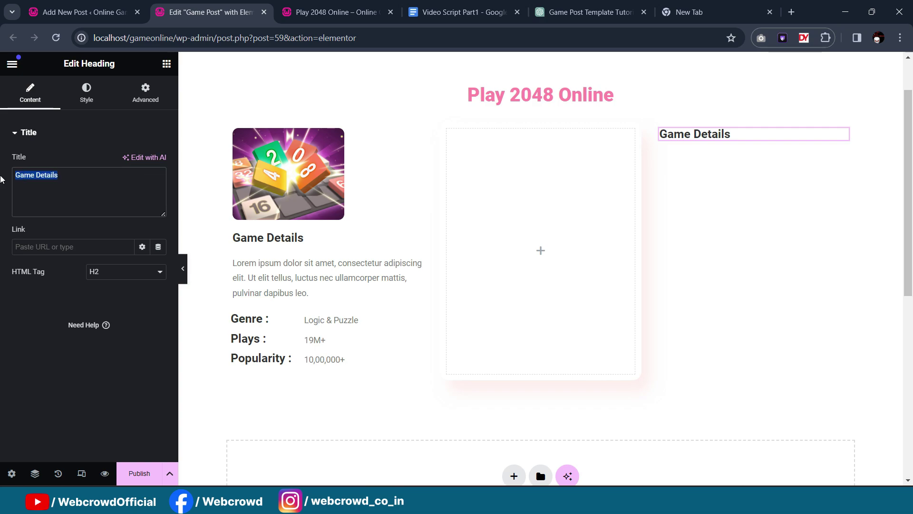
text(Play)
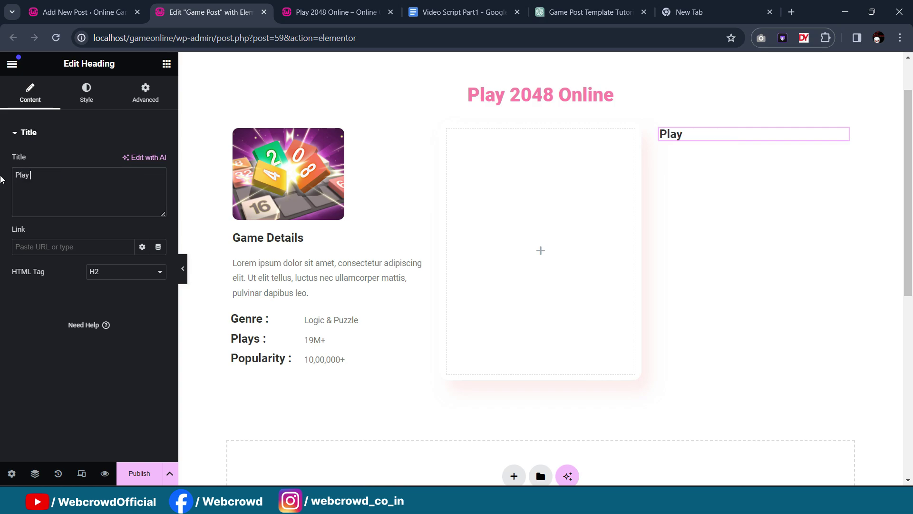
text( More New)
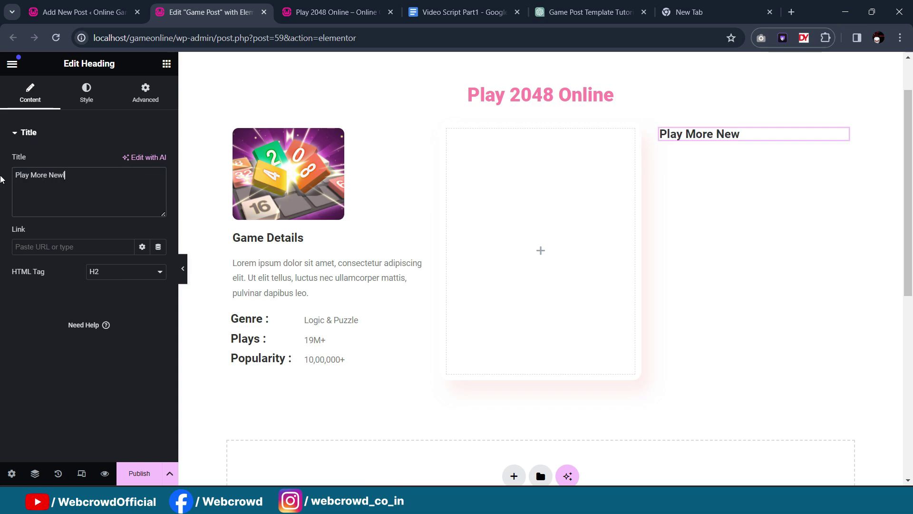
text(ly Added)
Step: Apply the global Main color to the "Play More Newly Added" heading text and bring up the widget library
click(86, 93)
click(143, 187)
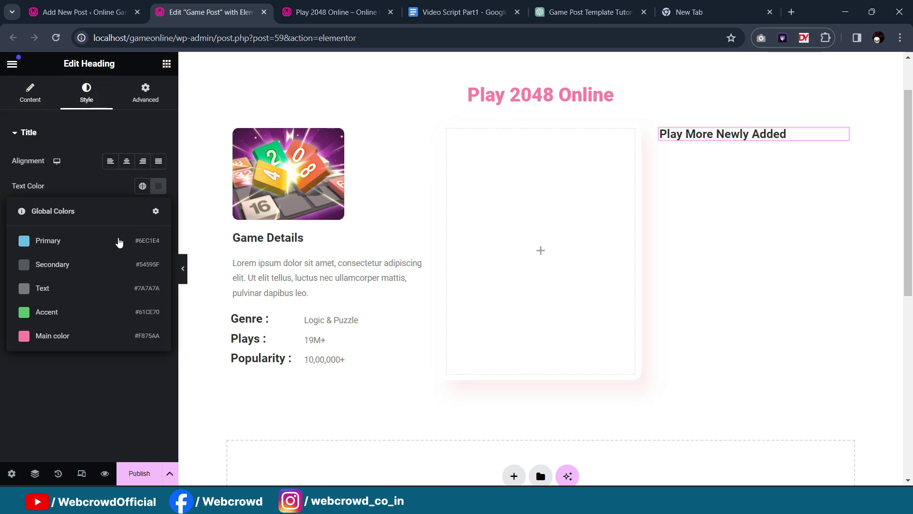
click(97, 334)
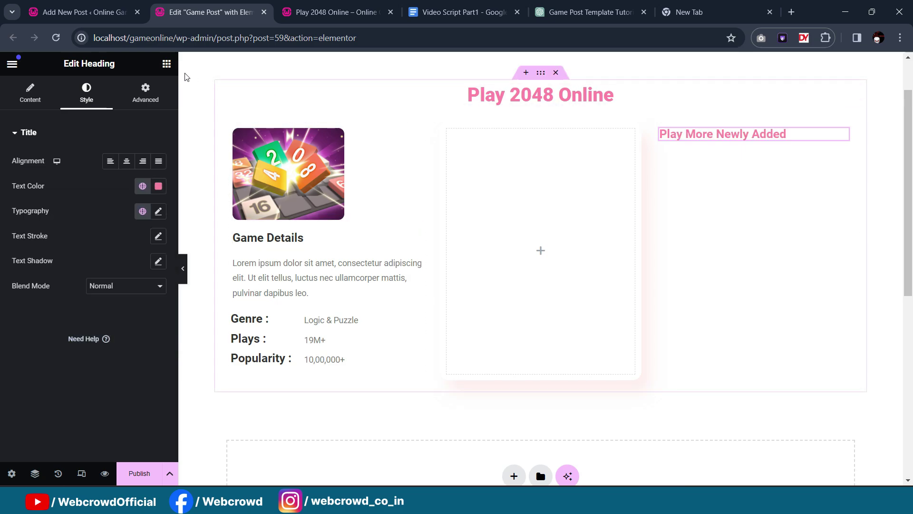
click(166, 64)
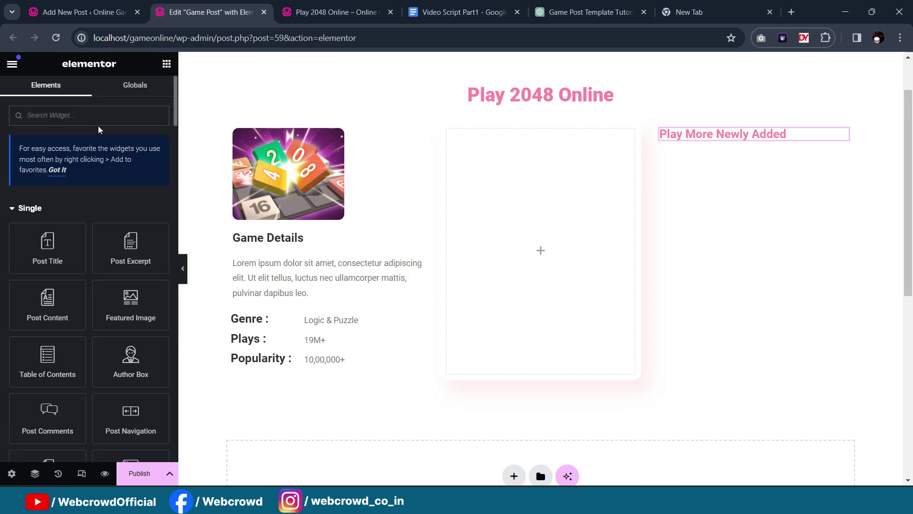
Step: Add a Posts widget below the "Play More Newly Added" heading and set it to 1 column
text(post)
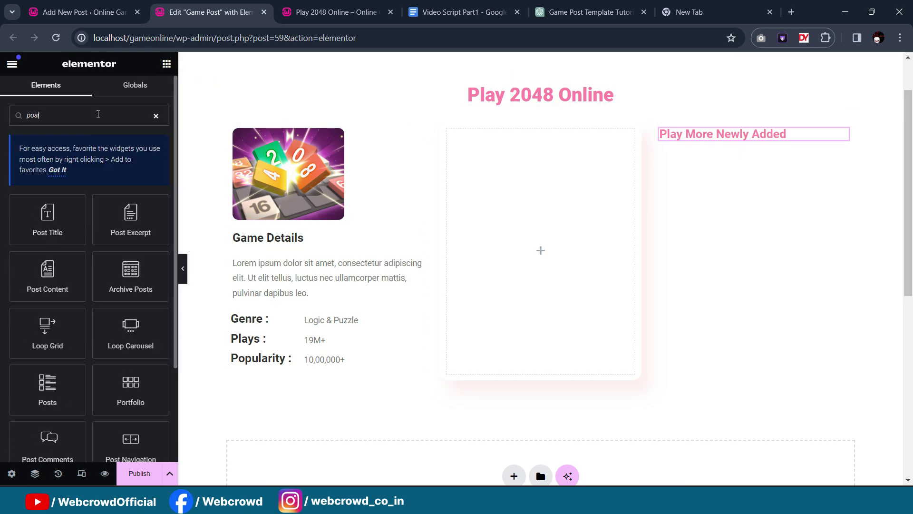
text(s)
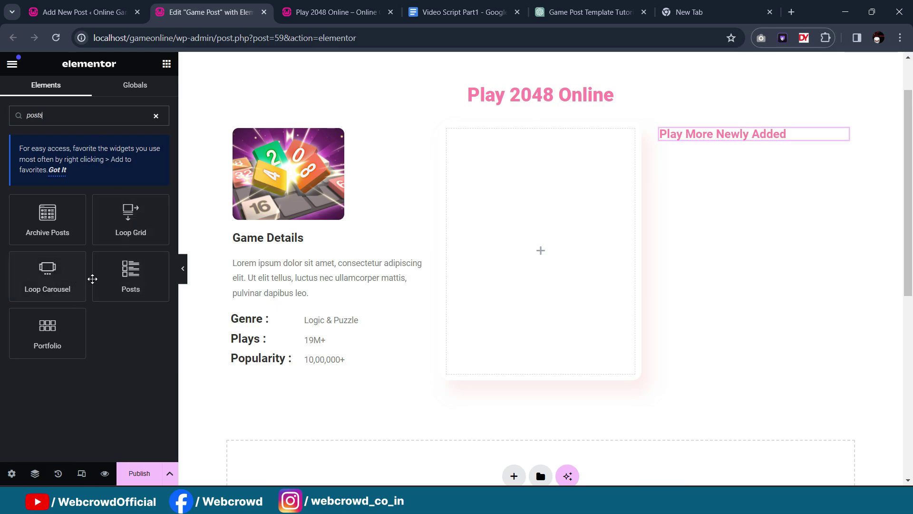
drag(128, 279, 709, 138)
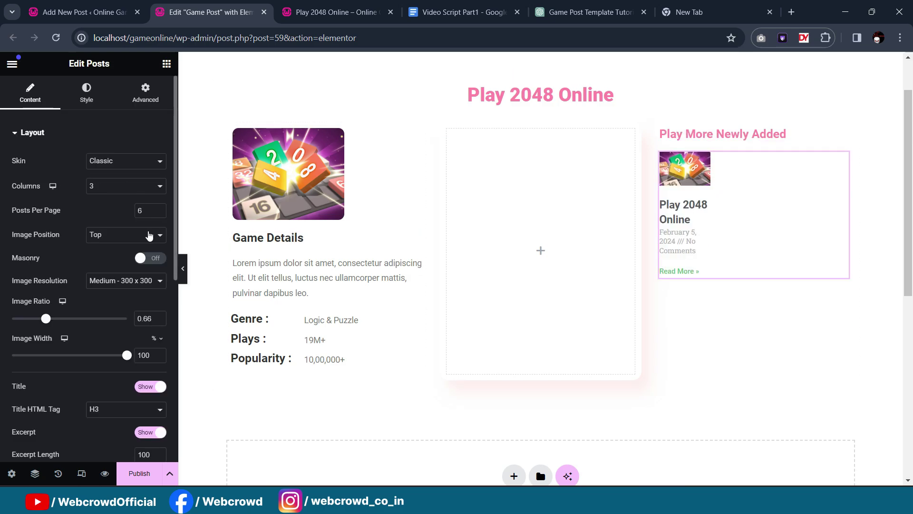
click(106, 186)
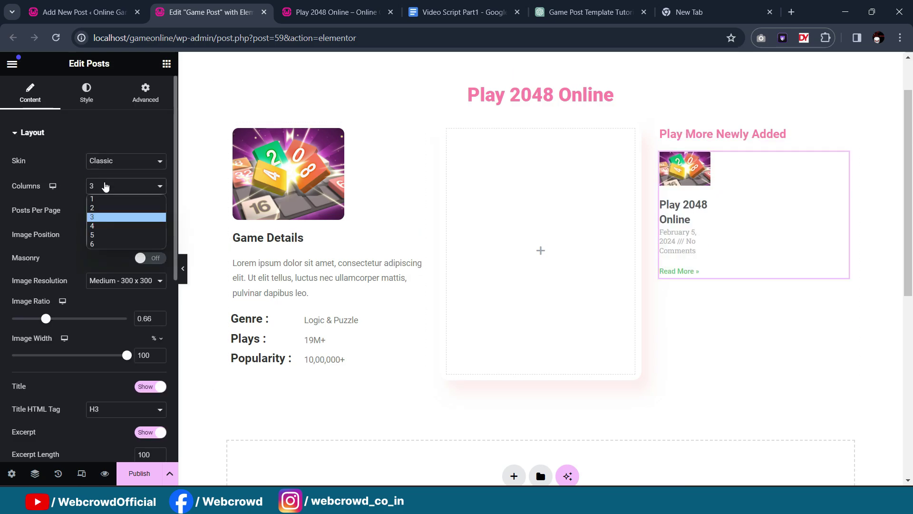
click(104, 195)
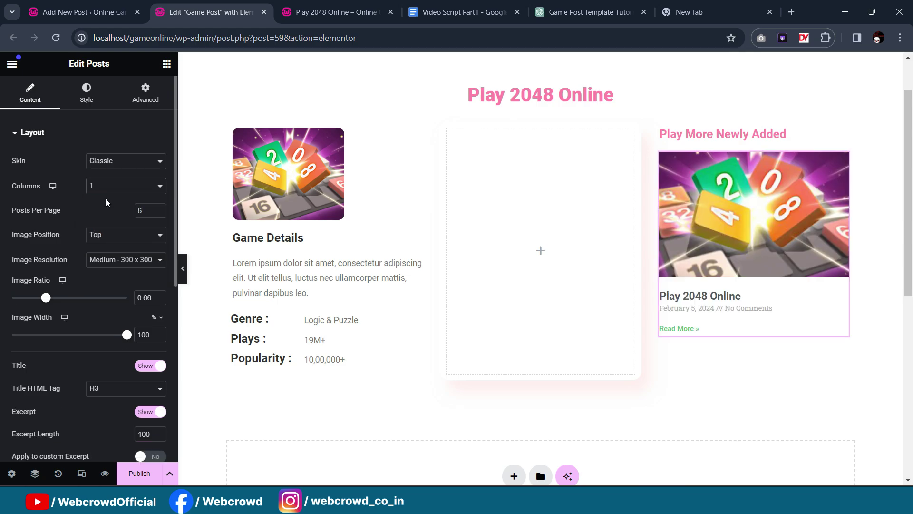
Step: Set the Posts widget's image resolution to Full and its posts per page to 2
click(126, 266)
click(110, 352)
text(1)
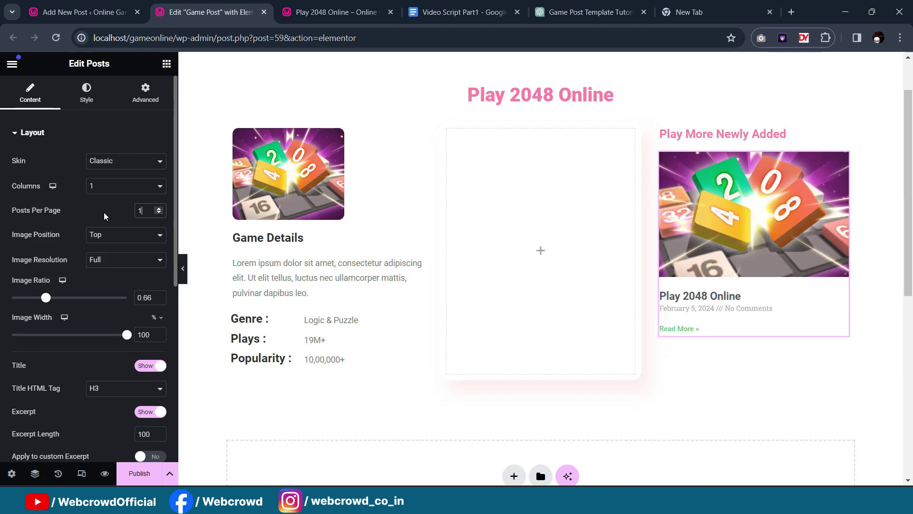
drag(150, 210, 134, 208)
text(2)
Step: Place the post image on the Left, with an image width of 39% and an image ratio of 0.77
scroll(90, 221, down, 1)
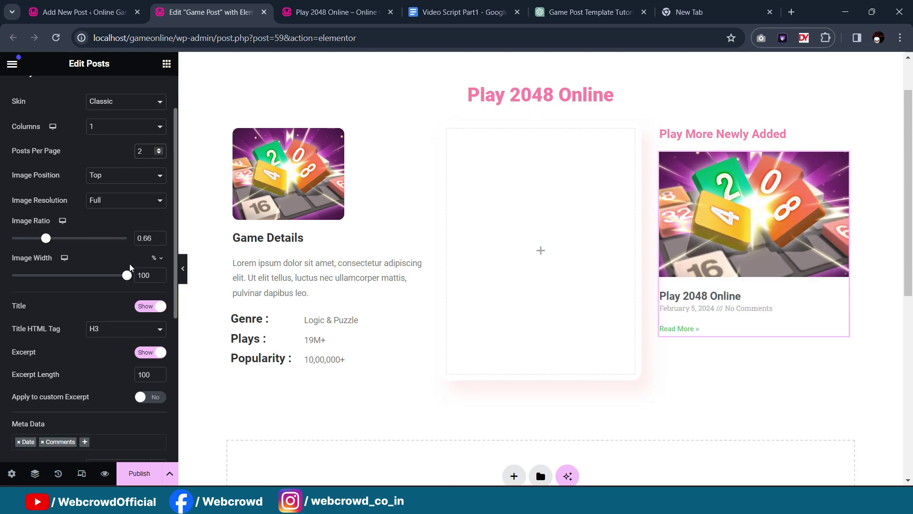
drag(127, 274, 64, 275)
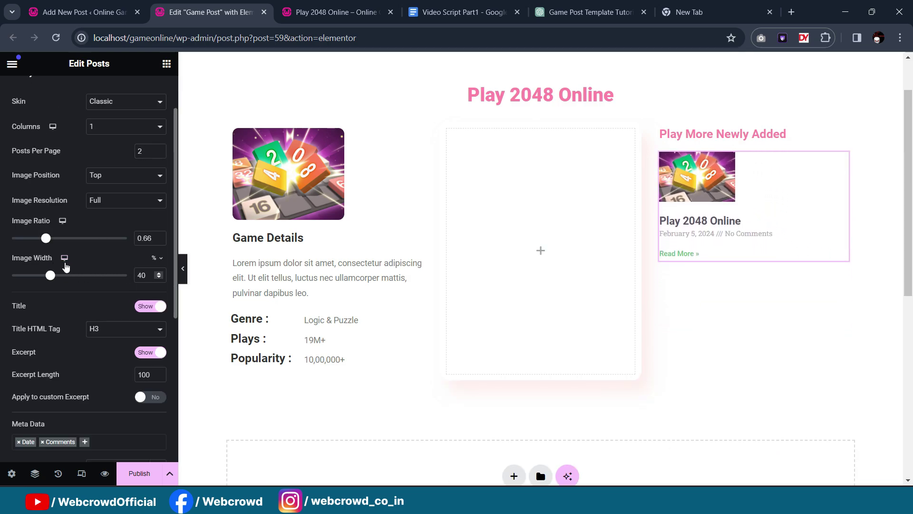
click(123, 176)
click(109, 199)
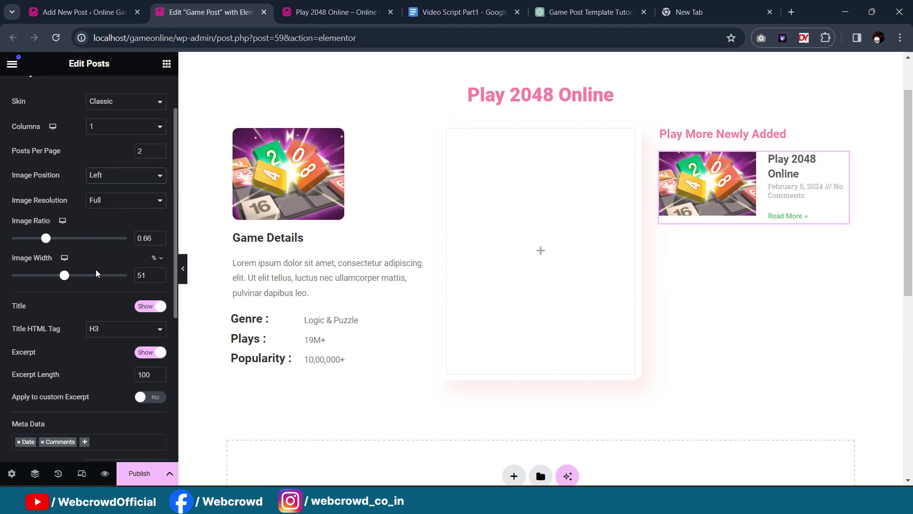
drag(65, 276, 51, 280)
drag(46, 240, 52, 243)
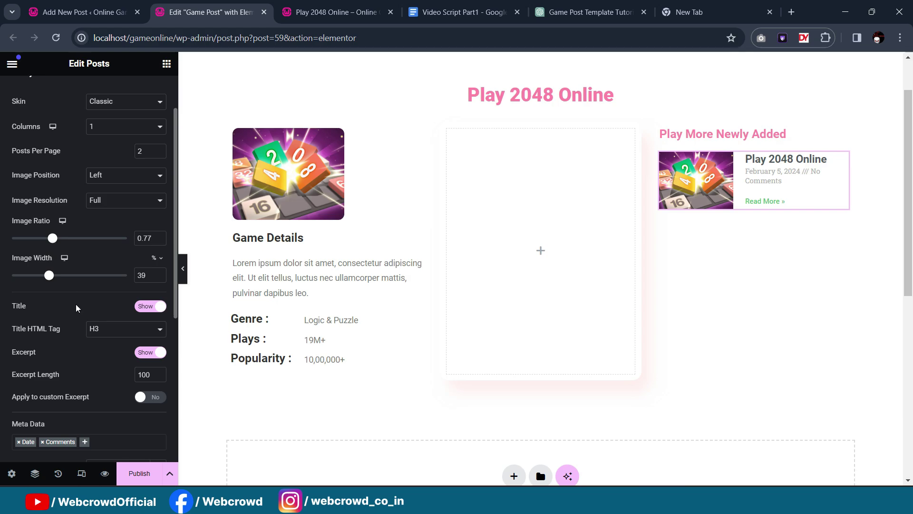
Step: Hide the excerpt and Read More link of the posts and remove the Date and Comments meta data
scroll(85, 314, down, 2)
click(146, 294)
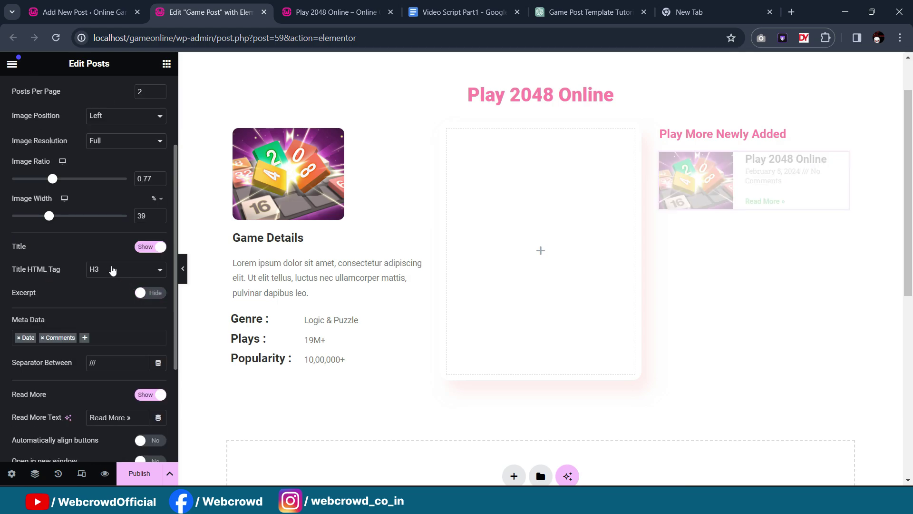
scroll(106, 271, down, 2)
click(43, 277)
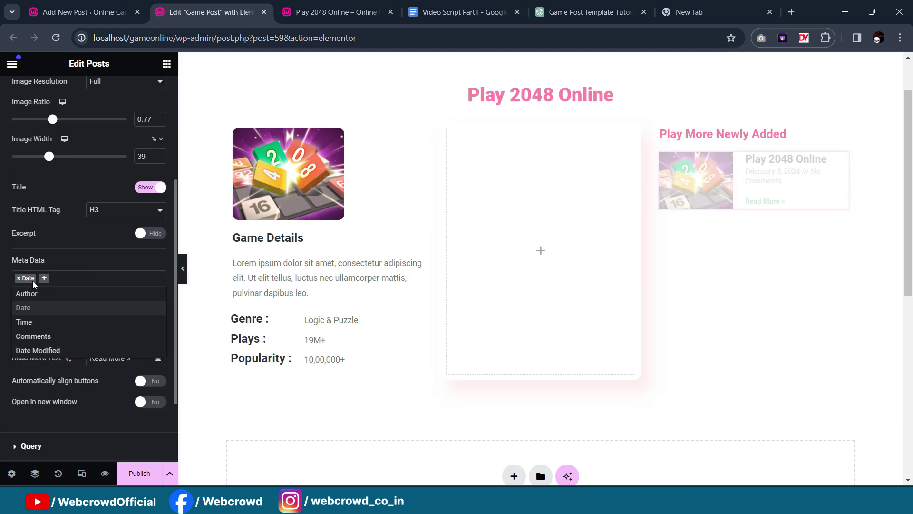
click(19, 278)
scroll(79, 274, down, 2)
click(99, 370)
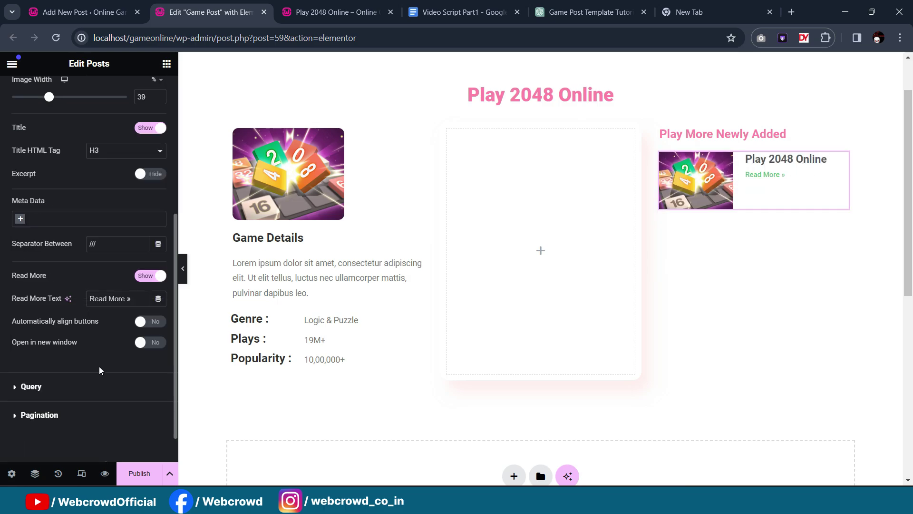
click(141, 276)
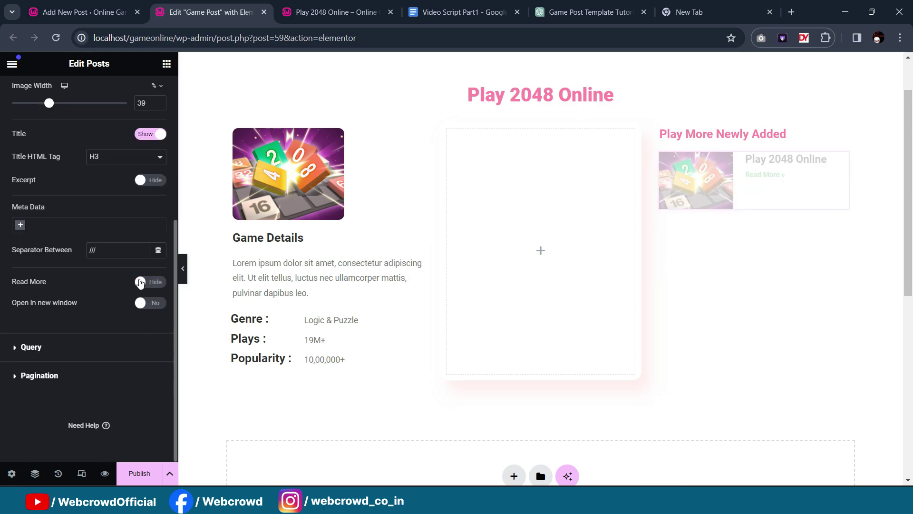
Step: Reduce the post image width to 34% and set the image ratio to 0.81
scroll(132, 167, up, 2)
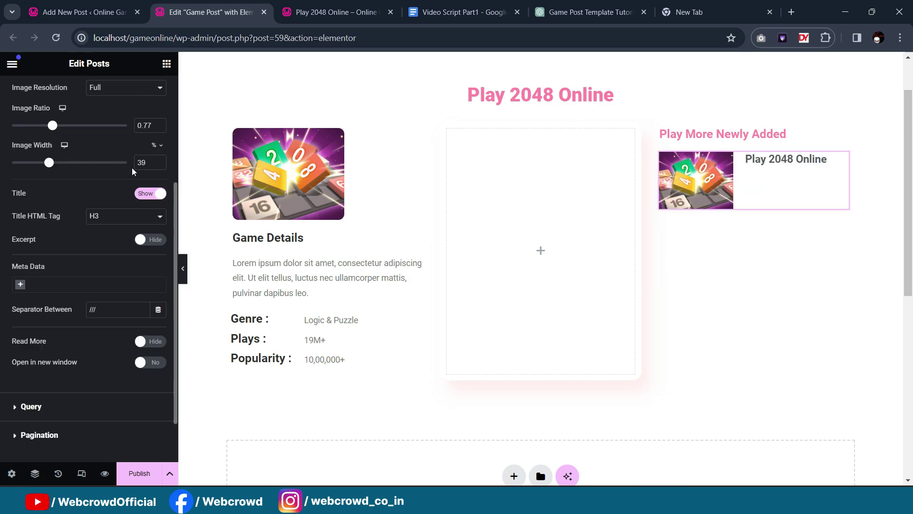
drag(48, 164, 56, 185)
scroll(112, 202, up, 2)
drag(56, 187, 55, 187)
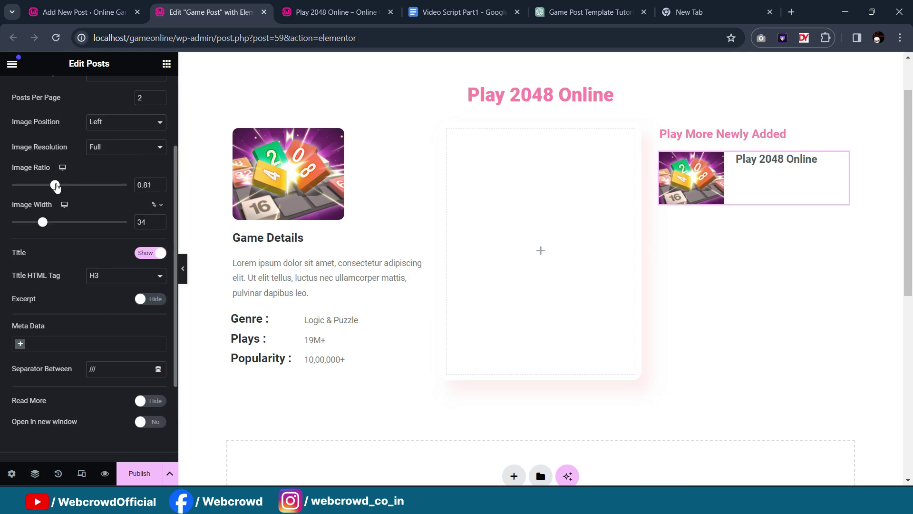
Step: Try a 10 px border radius on all corners of the post image and clear it again
scroll(100, 172, up, 3)
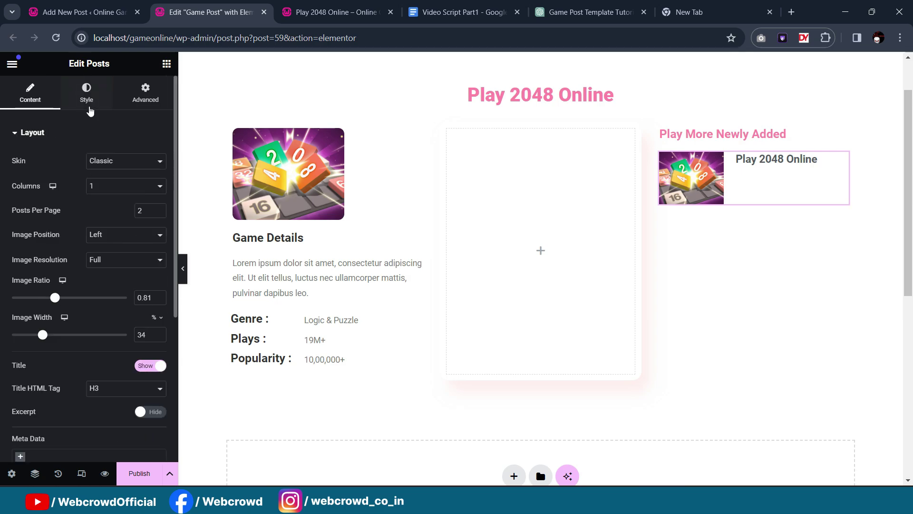
click(88, 105)
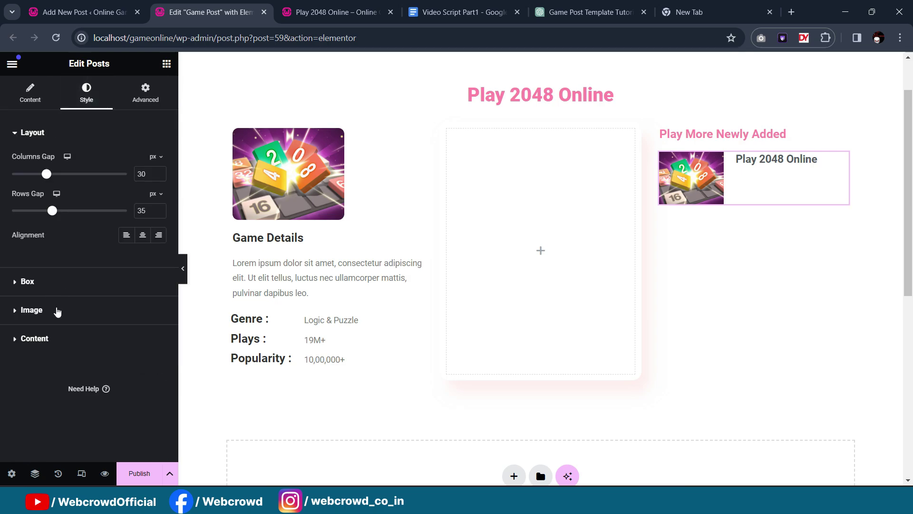
click(47, 318)
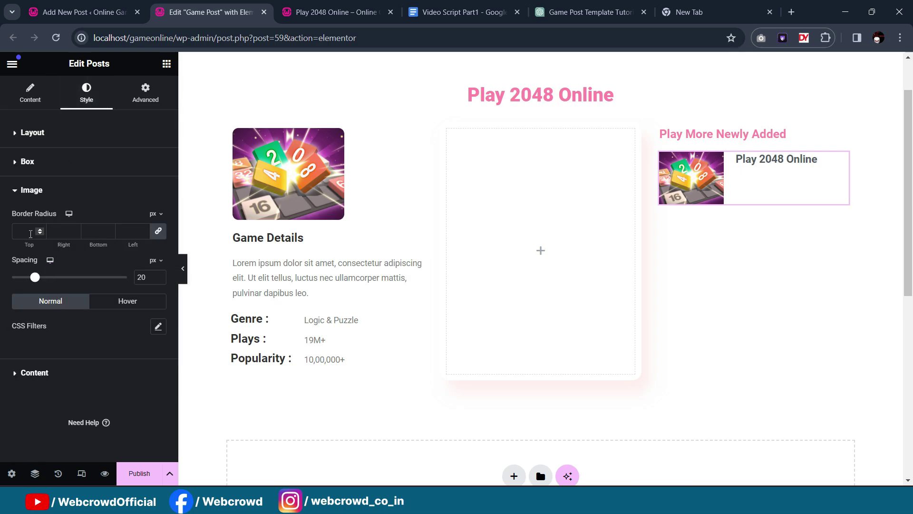
click(46, 238)
text(10)
click(41, 162)
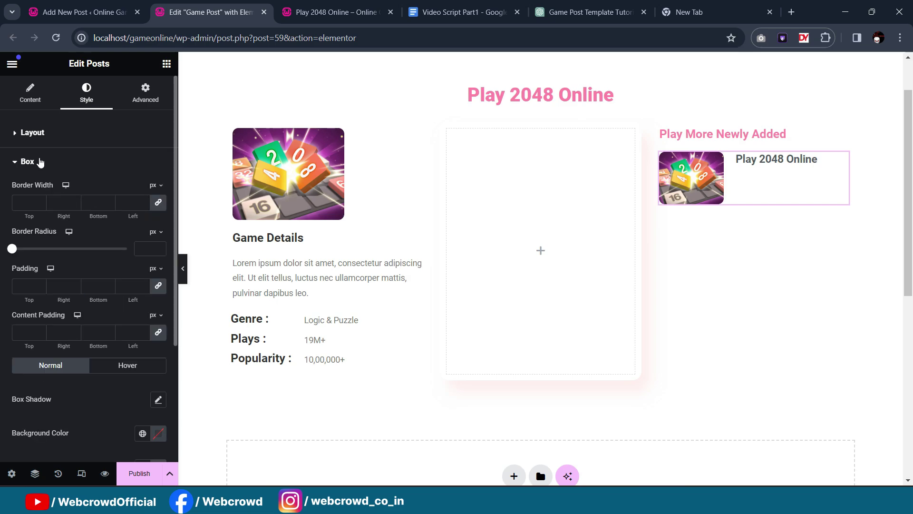
click(44, 164)
click(44, 191)
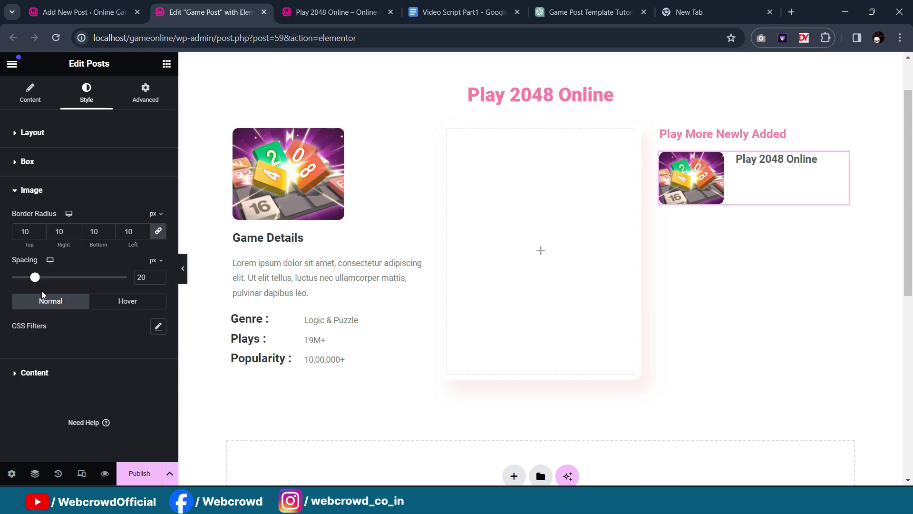
drag(31, 232, 2, 238)
Step: Set the post box's border radius to 10 px
click(44, 167)
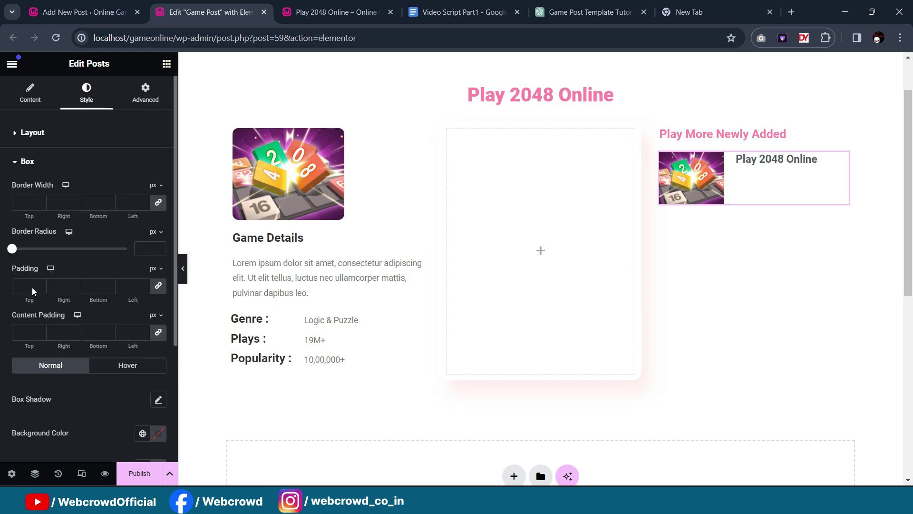
click(147, 248)
text(10)
Step: Give the post box a shadow with horizontal 2, vertical 2, blur 28 and color rgba(0, 0, 0, 0.21), and preview the card
scroll(82, 389, down, 1)
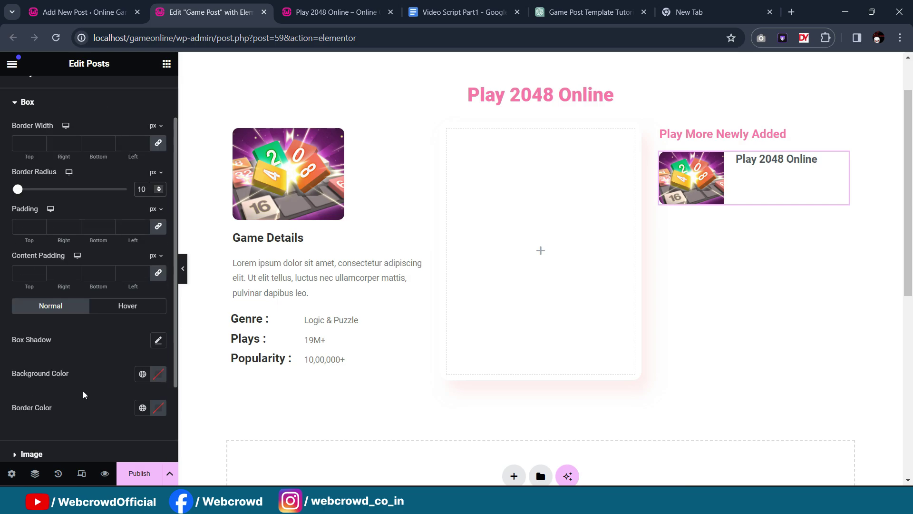
click(158, 338)
scroll(87, 376, down, 1)
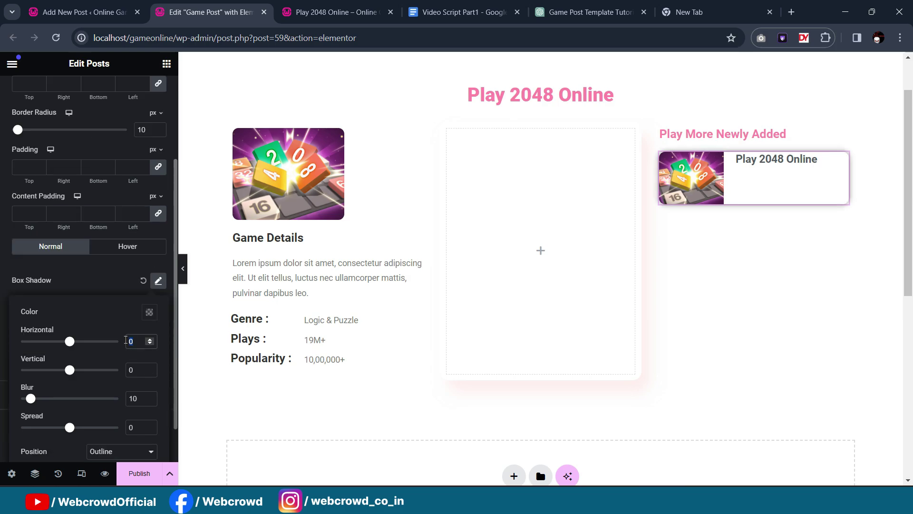
double_click(132, 369)
text(2)
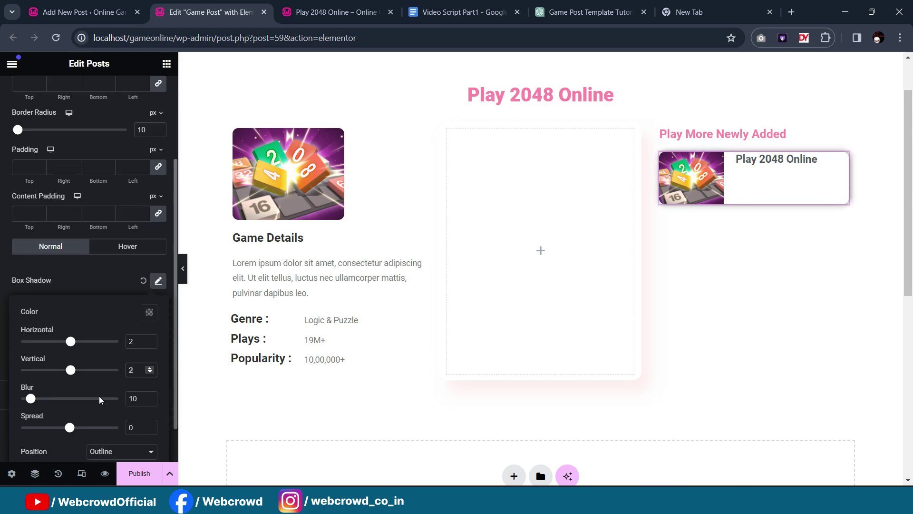
click(149, 312)
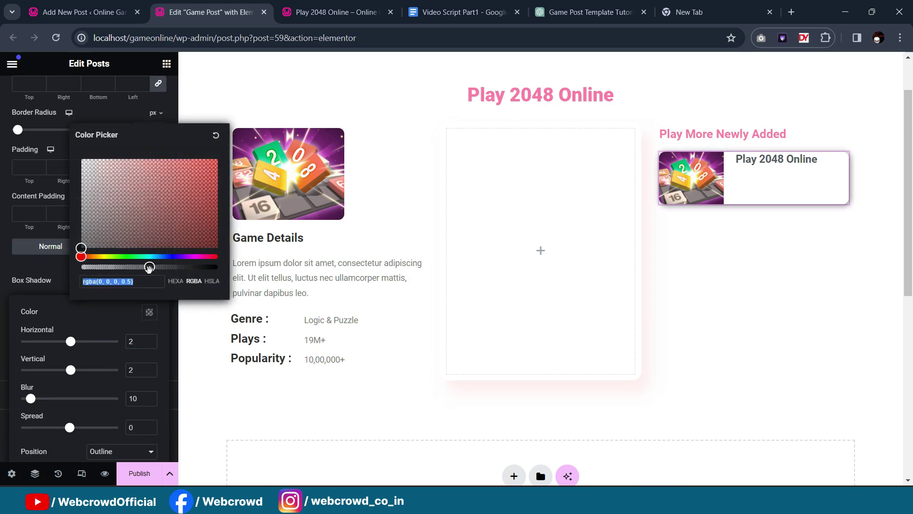
drag(148, 267, 109, 270)
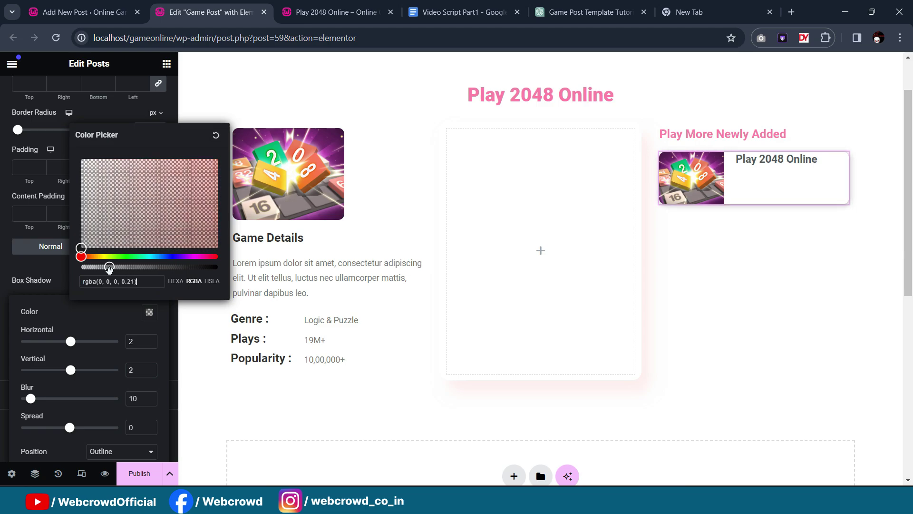
click(52, 323)
drag(32, 400, 46, 399)
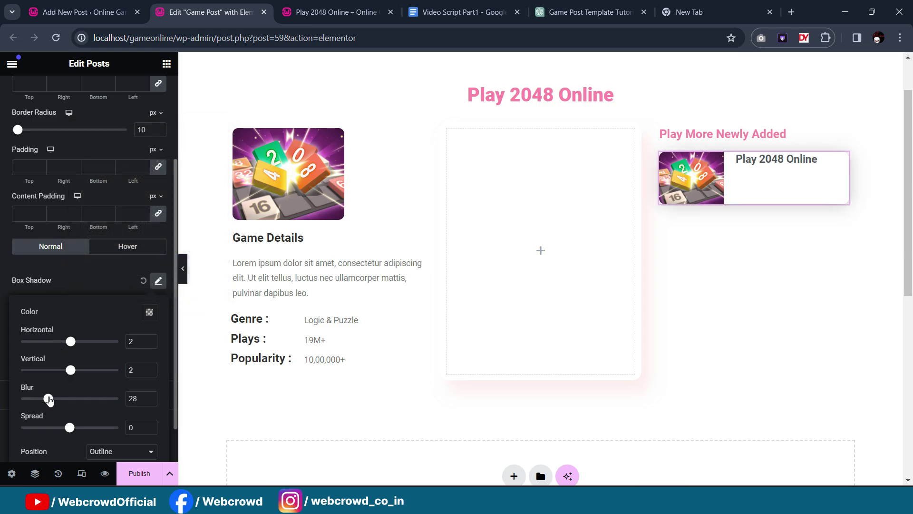
click(182, 268)
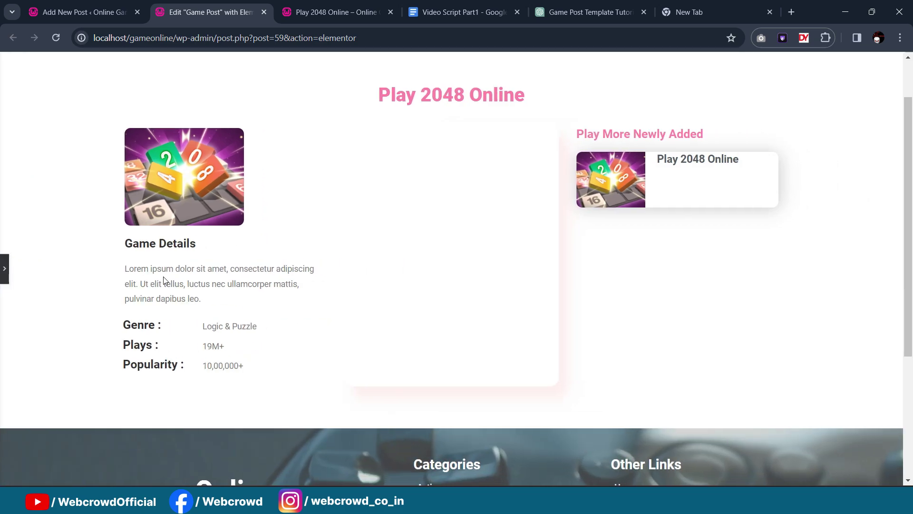
Step: Soften the post box shadow to color rgba(0, 0, 0, 0.14) with blur 22, preview the page and return to editing
click(4, 269)
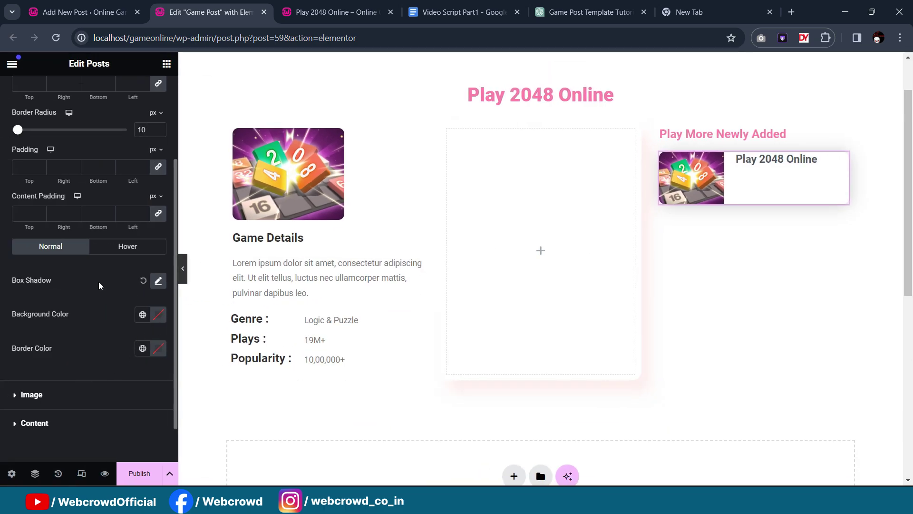
click(159, 281)
click(150, 312)
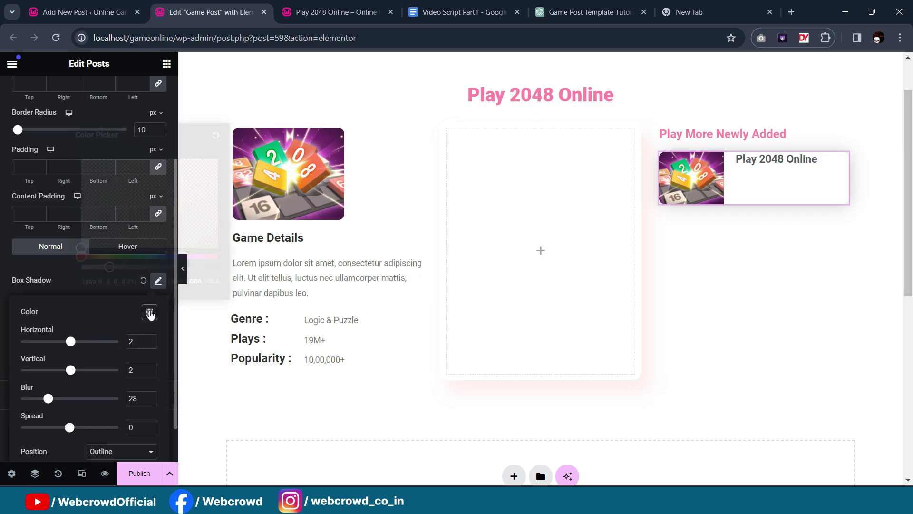
drag(109, 267, 99, 268)
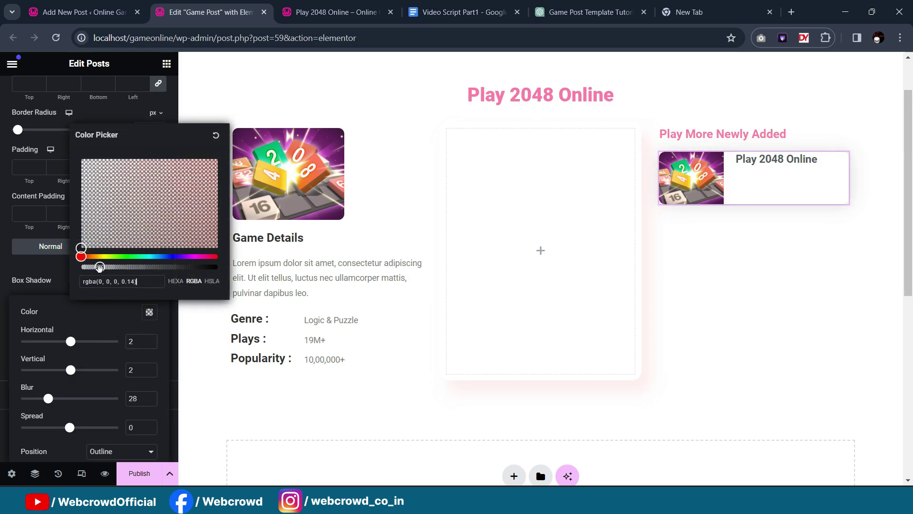
drag(48, 398, 43, 400)
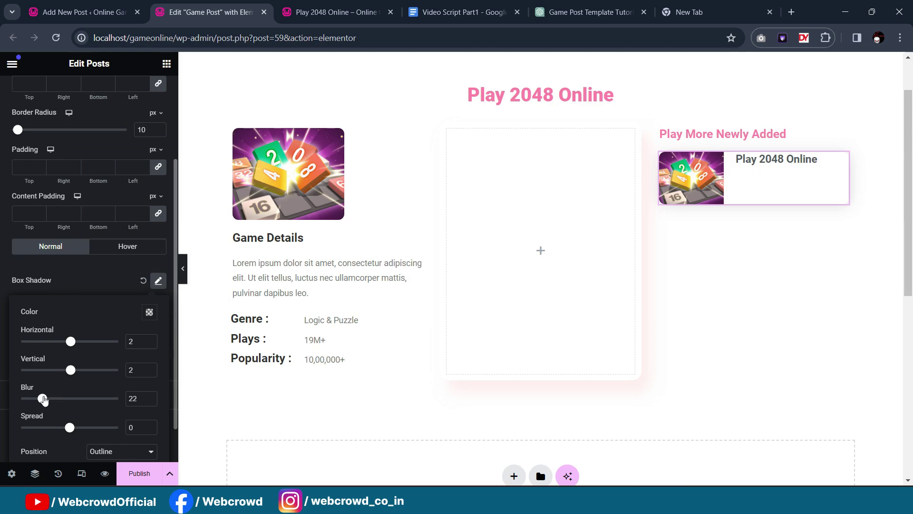
click(73, 269)
click(183, 271)
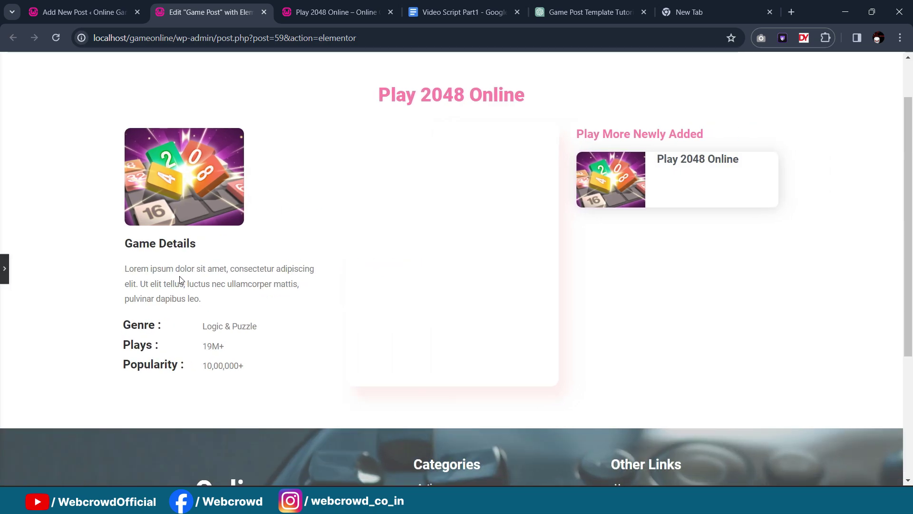
click(4, 269)
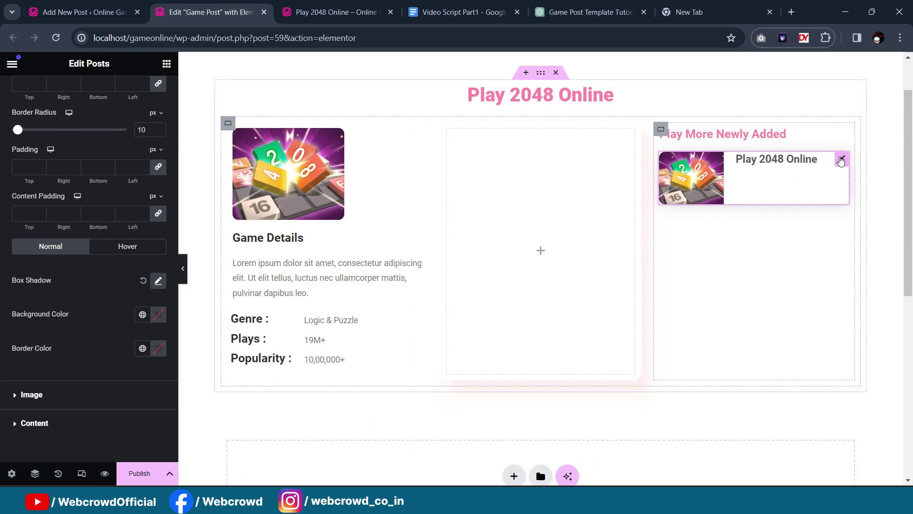
Step: Try a 10 px padding on all sides of the post box and clear it again
click(841, 160)
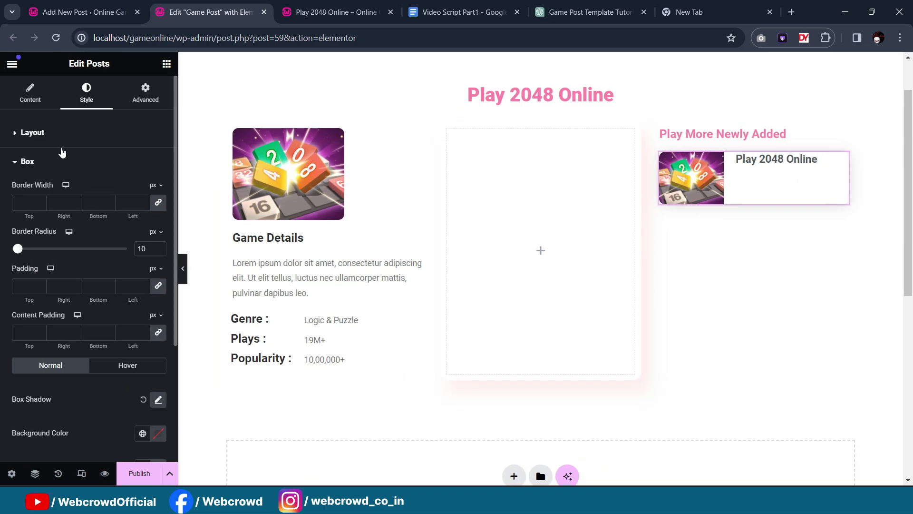
click(61, 162)
click(84, 218)
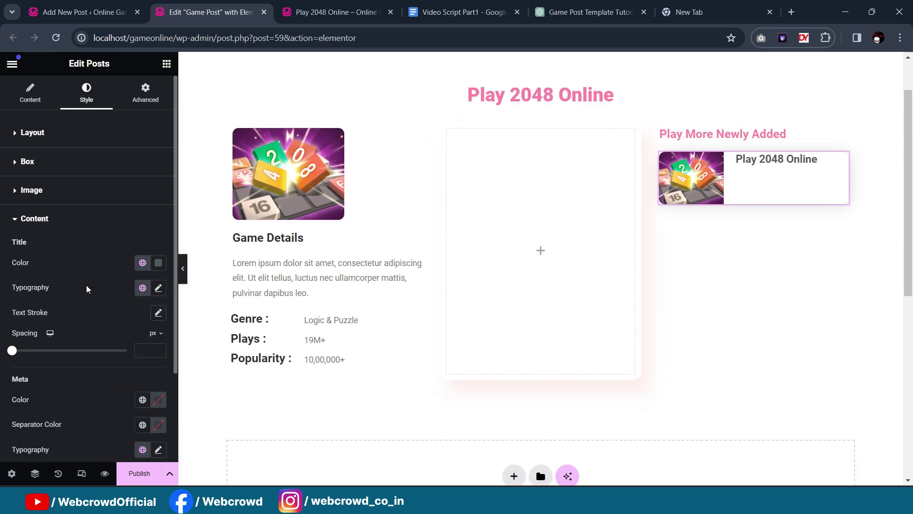
scroll(93, 274, up, 5)
click(51, 135)
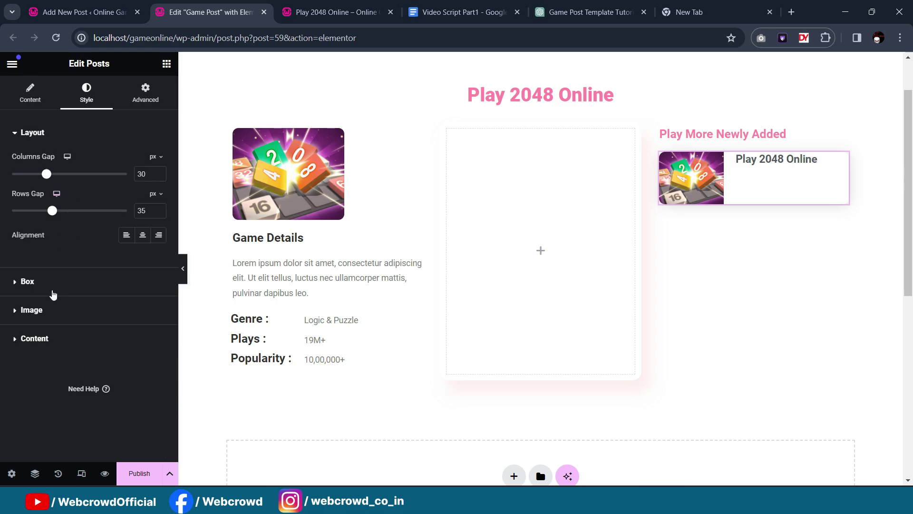
click(52, 287)
click(26, 290)
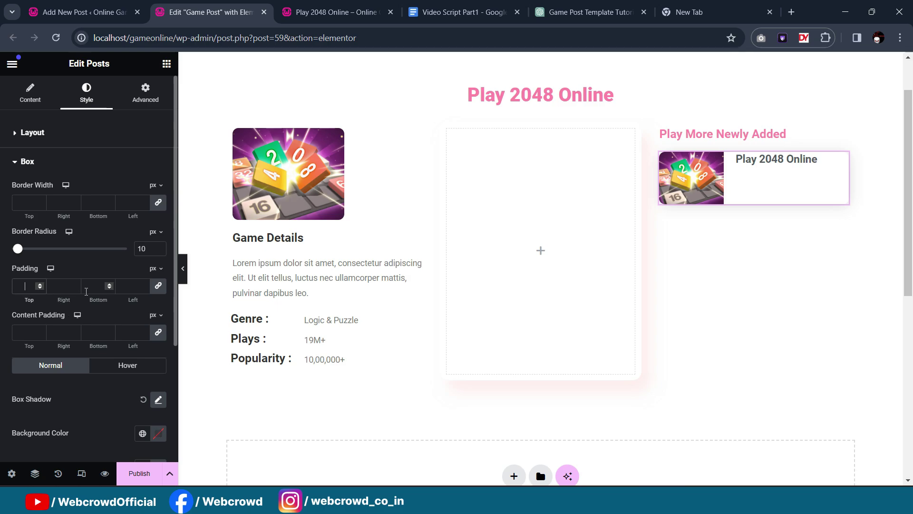
text(10)
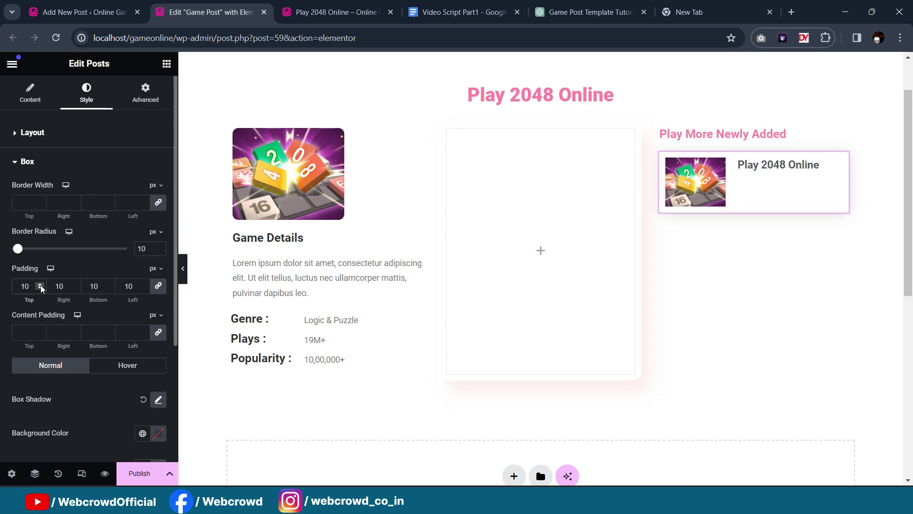
drag(34, 285, 5, 288)
key(BackSpace)
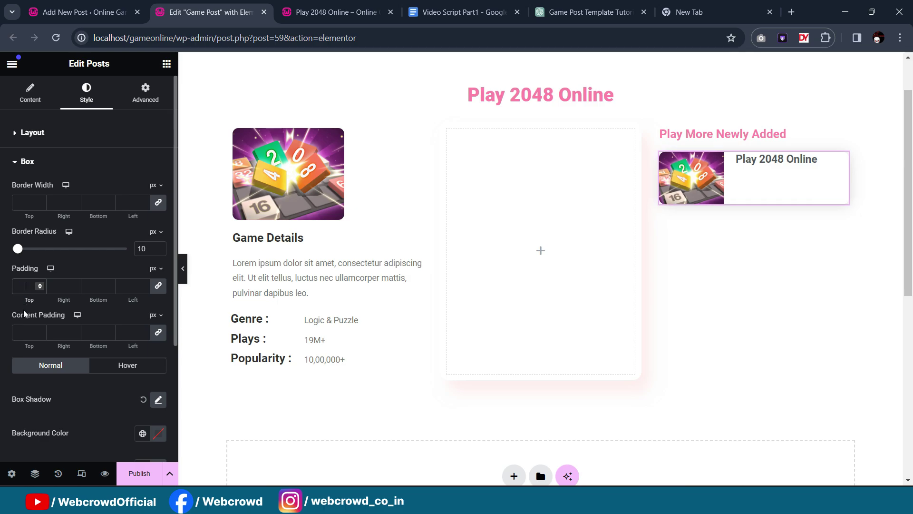
Step: Set the post box's content padding to 5 px on all sides and compare the card with the reference 2048 page
click(26, 332)
text(1)
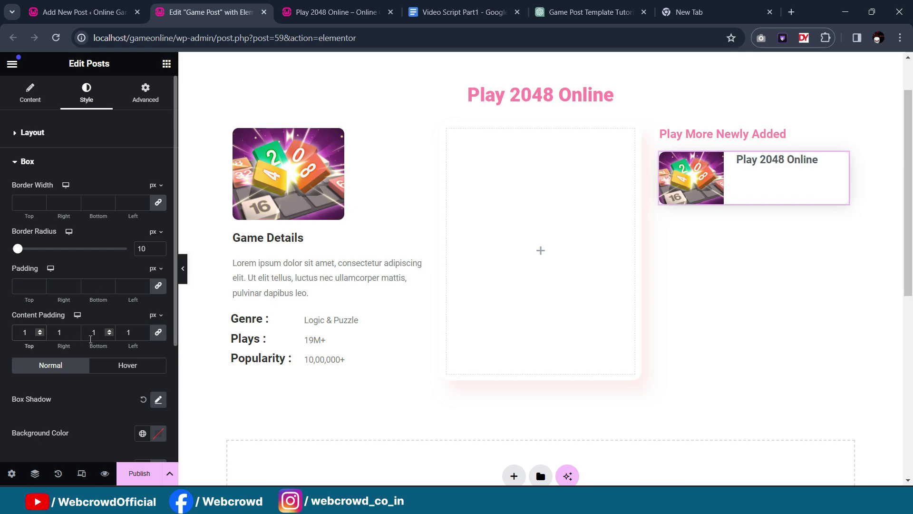
text(0)
key(BackSpace)
key(BackSpace)
text(5)
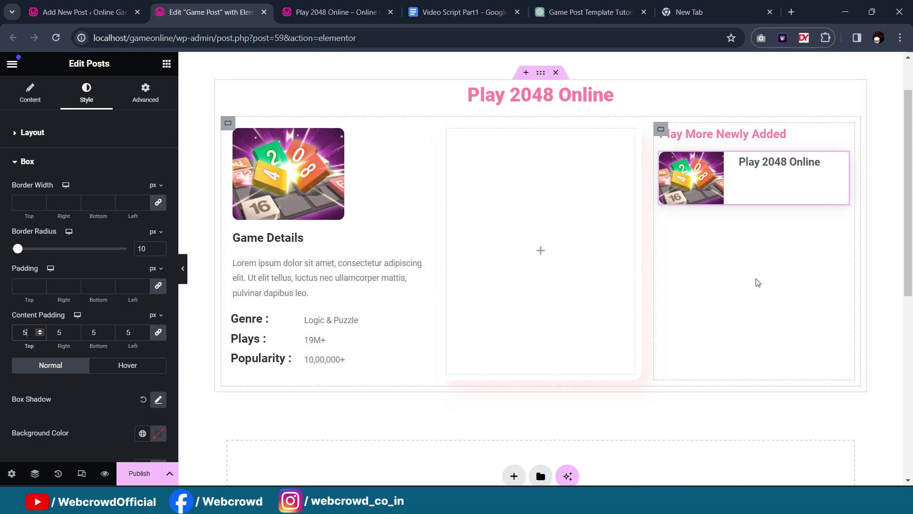
click(328, 12)
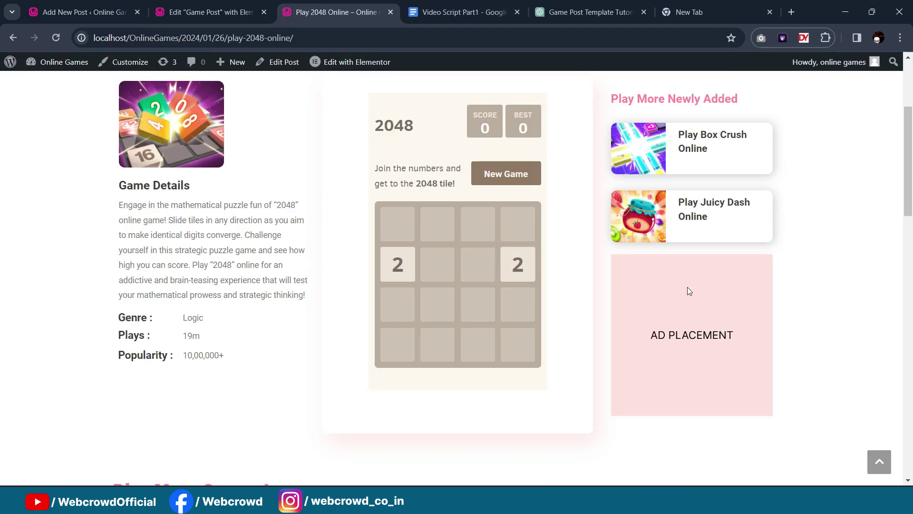
click(209, 12)
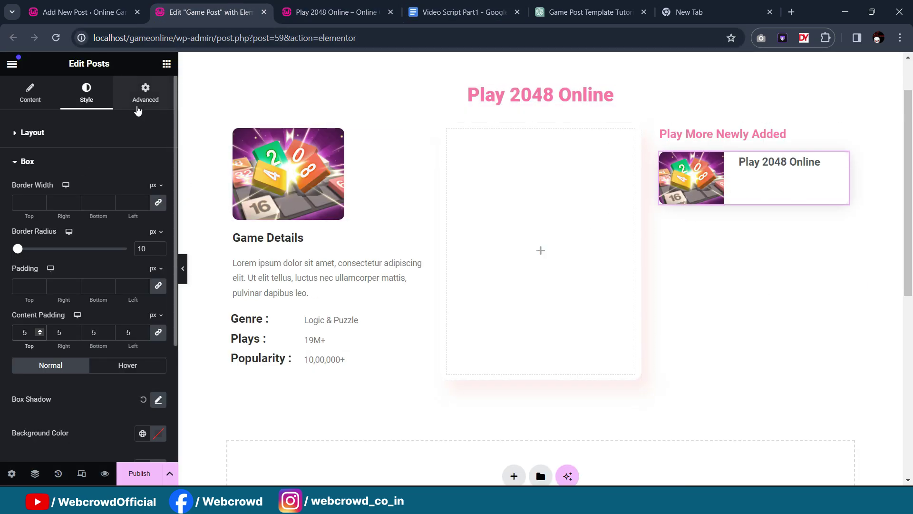
Step: Add an Image widget below the post card in the Play More Newly Added column
click(167, 63)
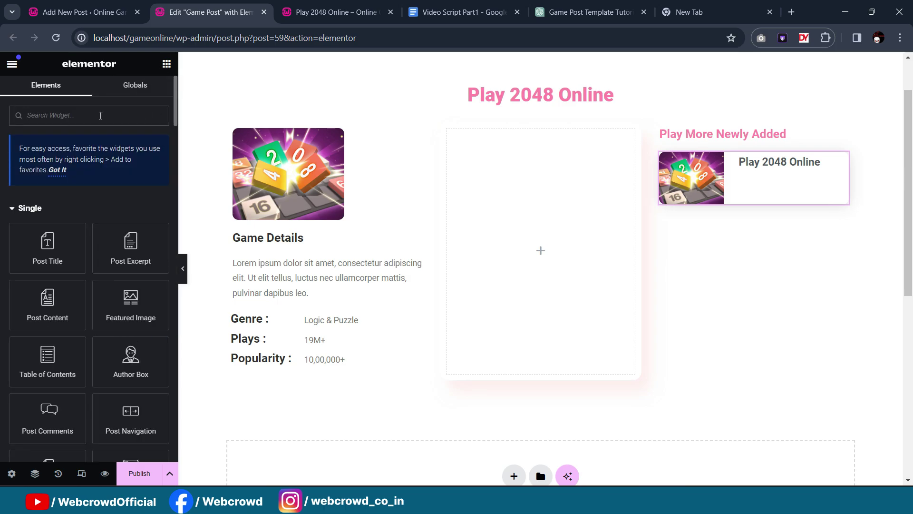
click(100, 115)
text(image)
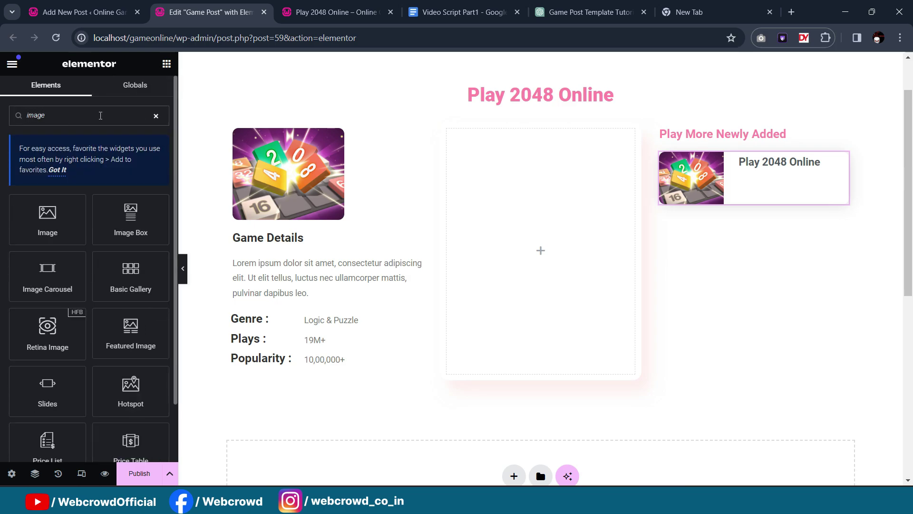
drag(47, 218, 786, 212)
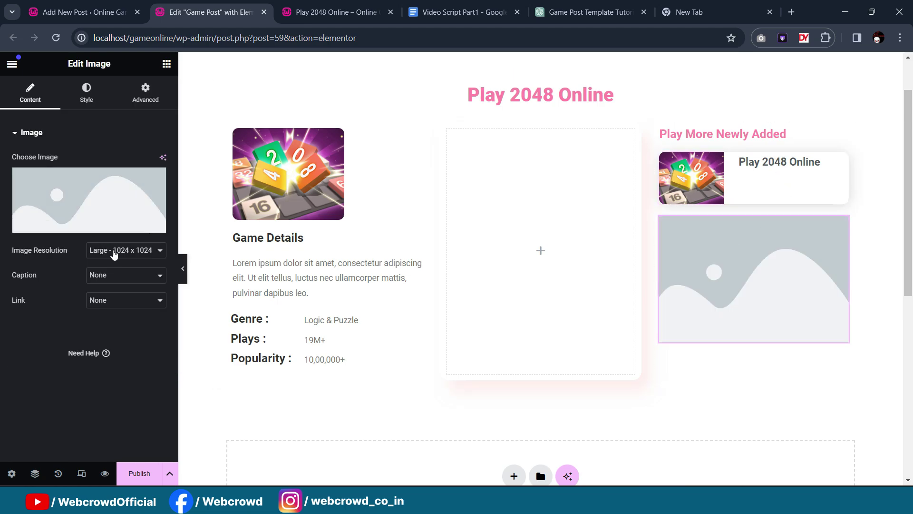
Step: Set the new image's resolution to Full and insert ad-placement-suqare.jpg from the media library
click(113, 254)
click(112, 335)
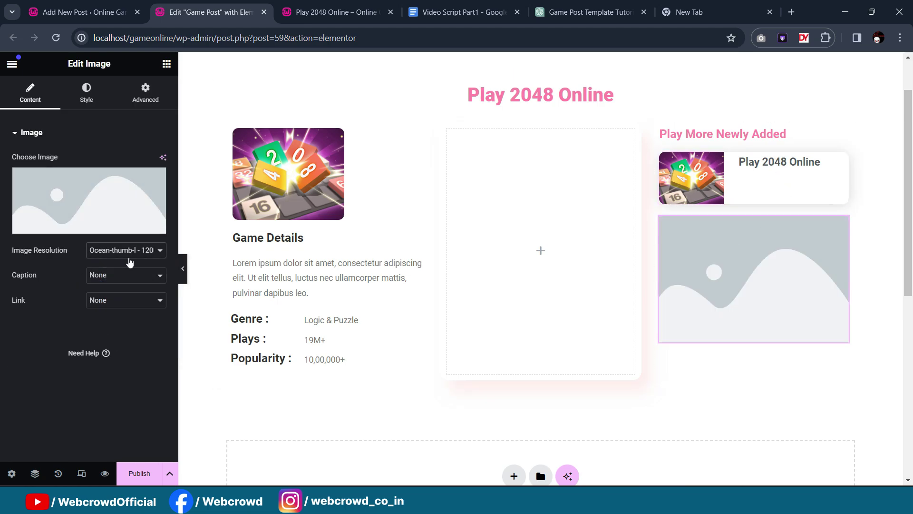
click(126, 250)
click(98, 344)
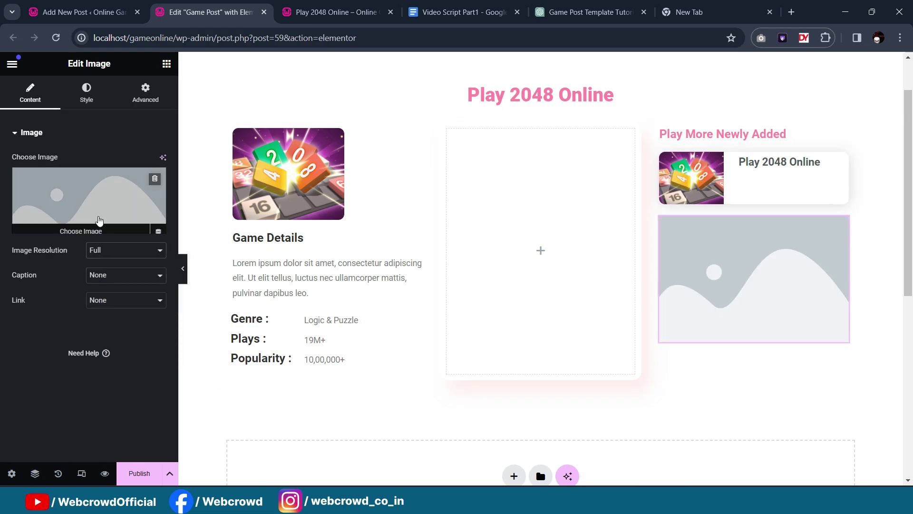
click(91, 214)
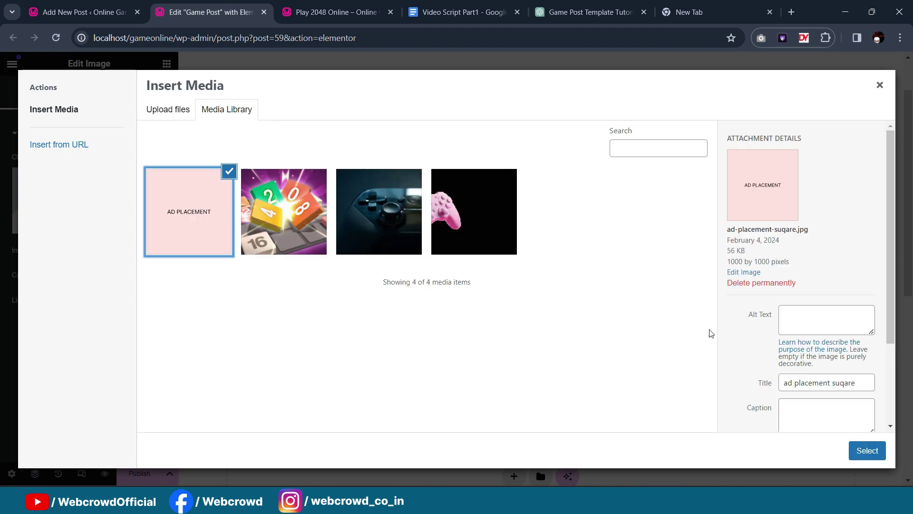
click(867, 450)
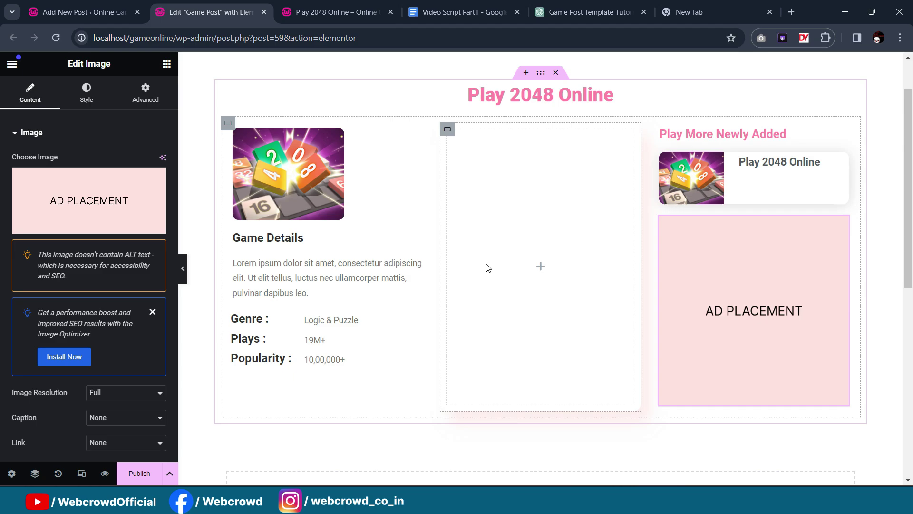
Step: Examine the Play More Games section on the reference 2048 page and the empty area below the template's columns
scroll(475, 275, down, 3)
scroll(452, 285, up, 3)
scroll(515, 240, down, 2)
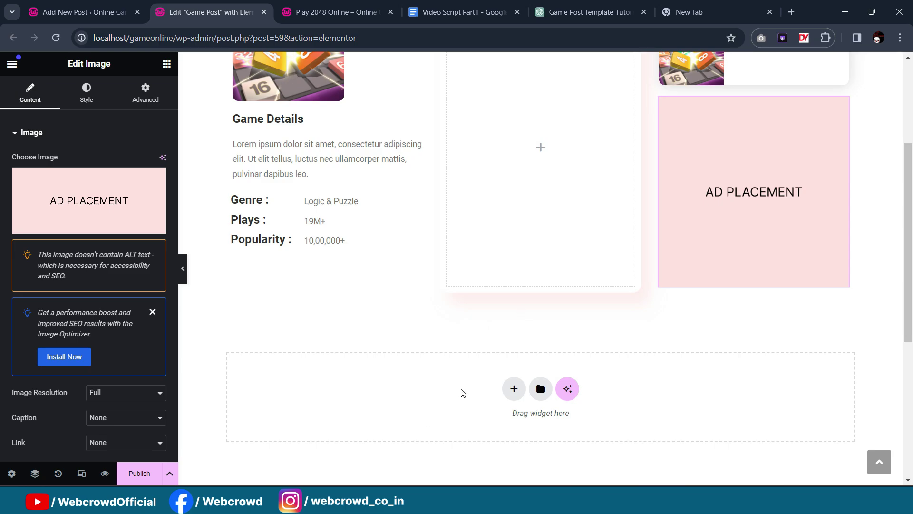
click(306, 6)
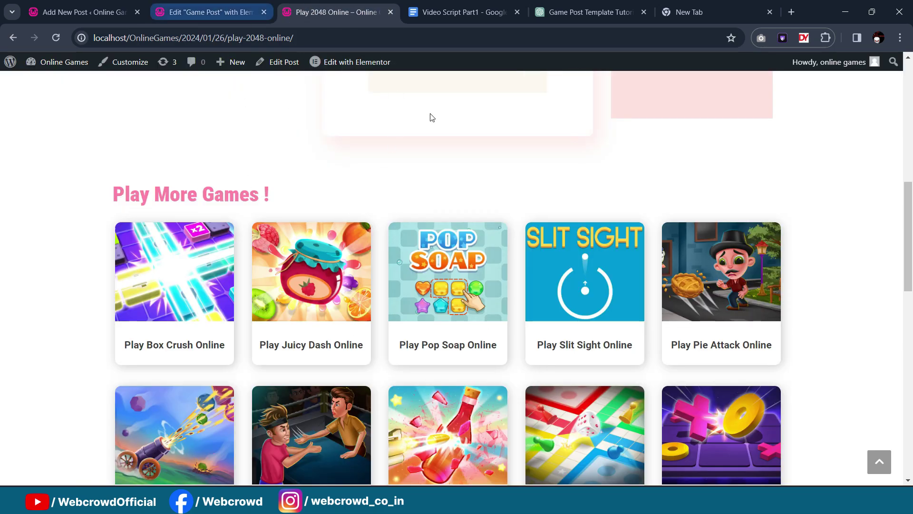
scroll(471, 266, down, 2)
scroll(485, 250, down, 1)
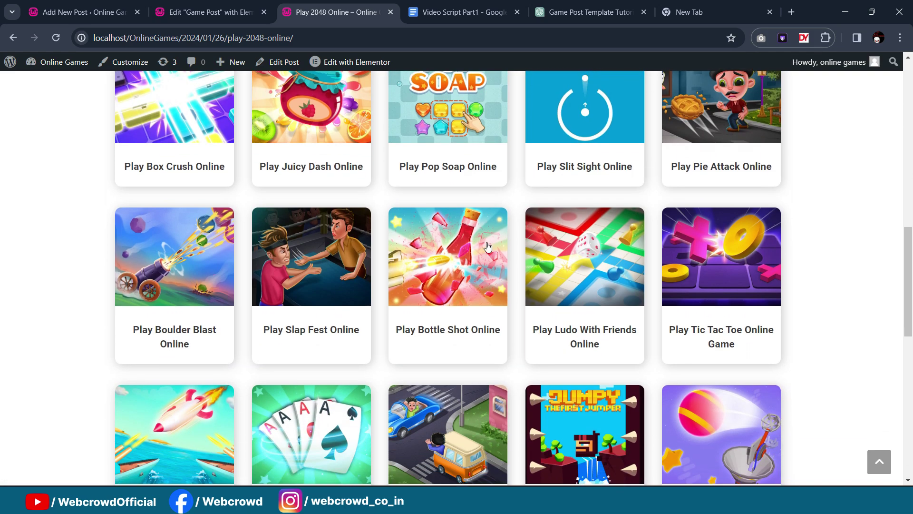
scroll(439, 309, up, 2)
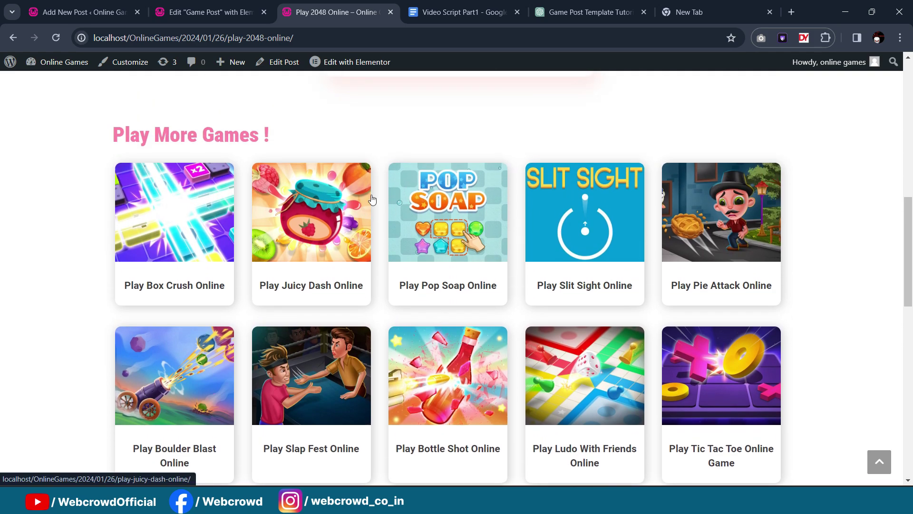
key(ctrl+shift+Tab)
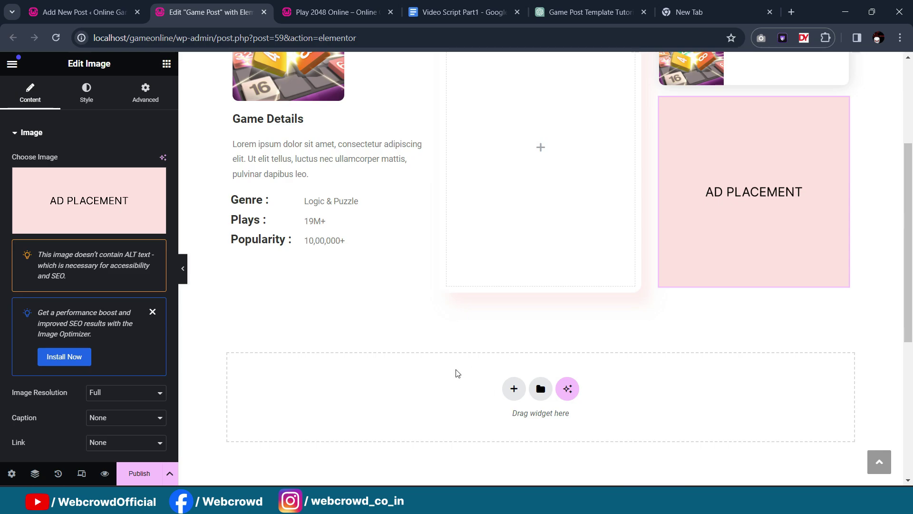
scroll(495, 359, down, 1)
scroll(536, 343, up, 1)
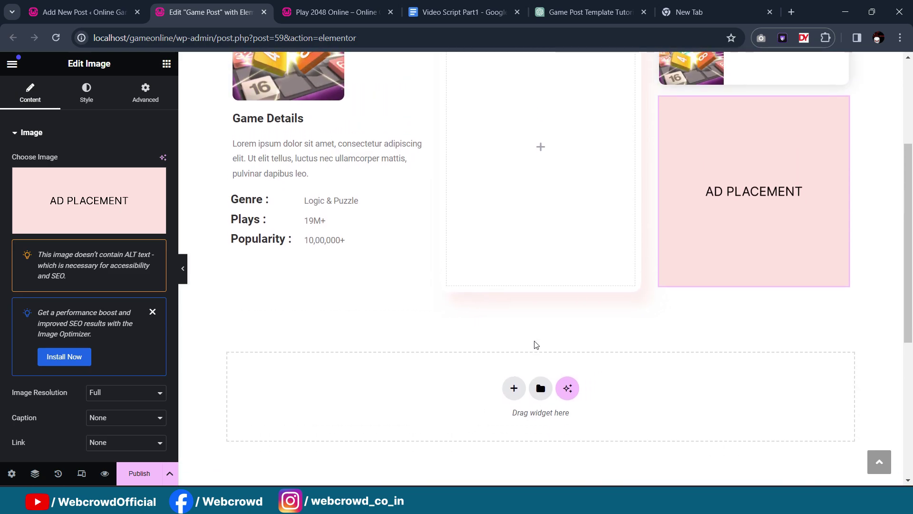
scroll(393, 303, down, 1)
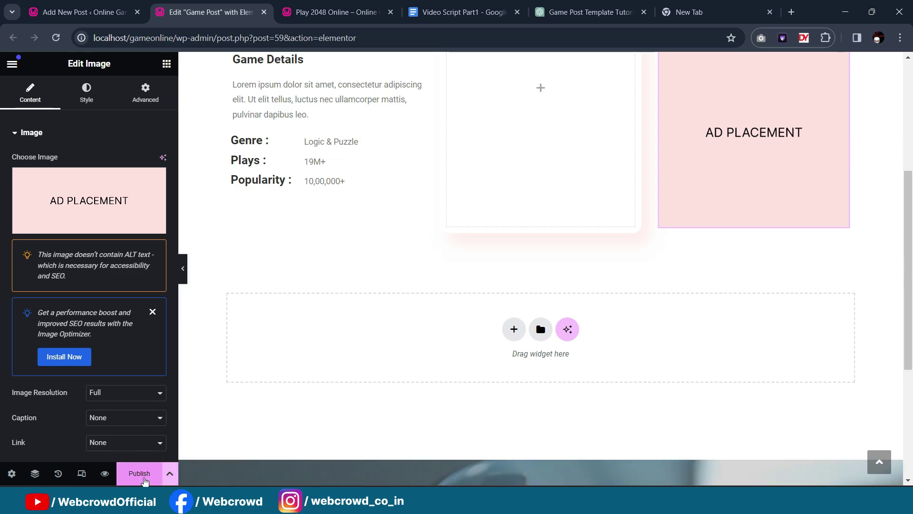
Step: Start publishing the template and add an Include display condition for Posts
click(141, 474)
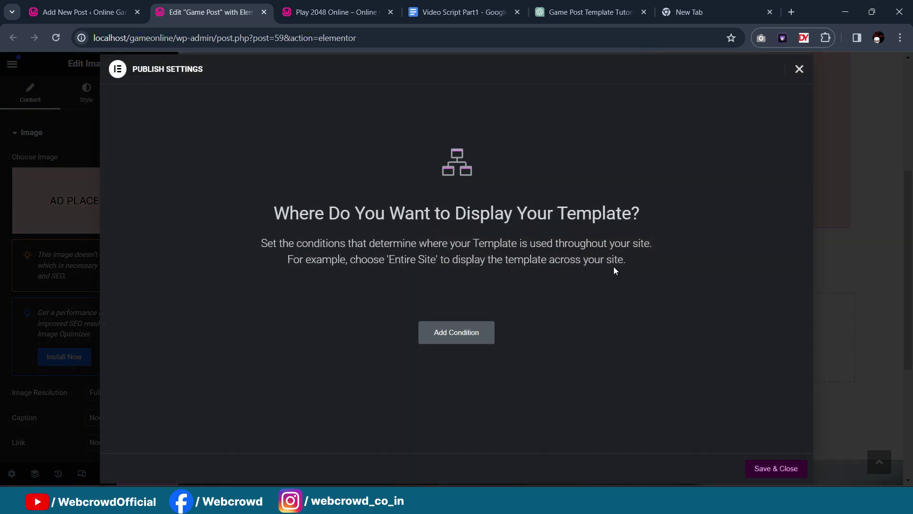
click(471, 332)
click(473, 315)
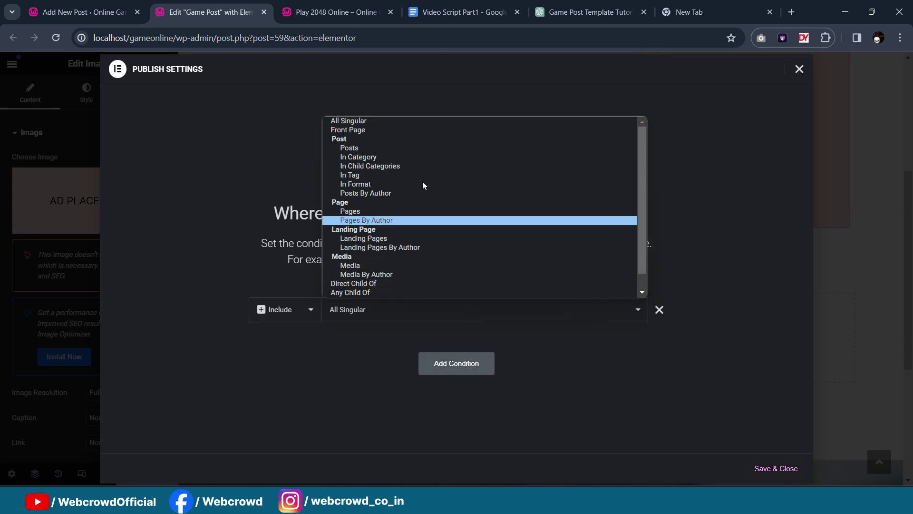
click(375, 148)
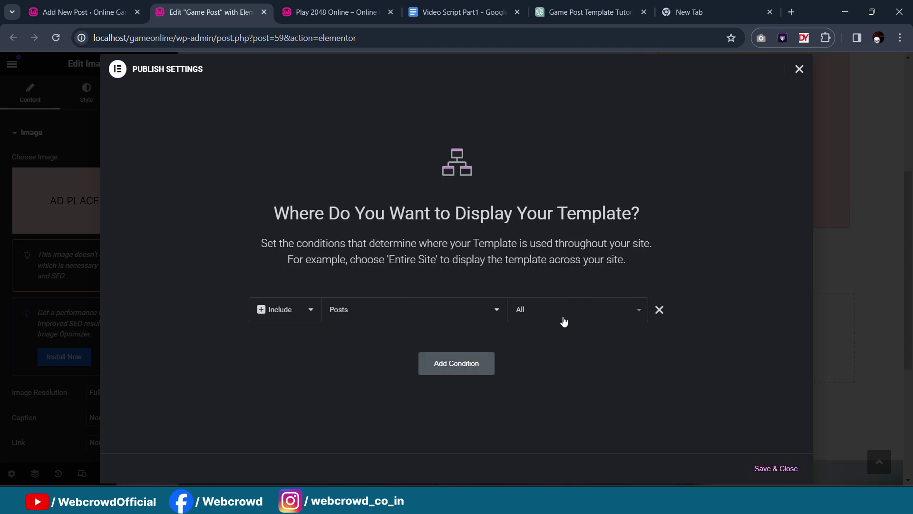
Step: Try the In Category display condition, look at its category choices and switch the condition back to Posts
click(475, 323)
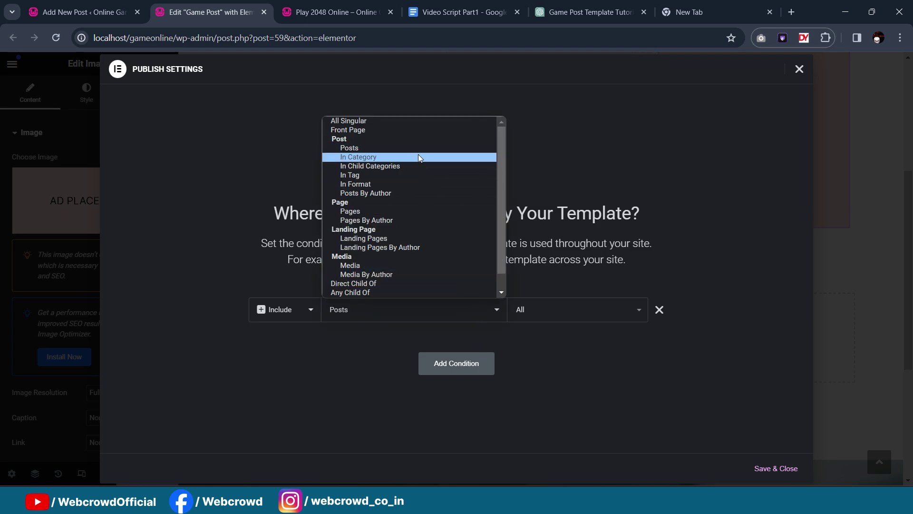
click(403, 158)
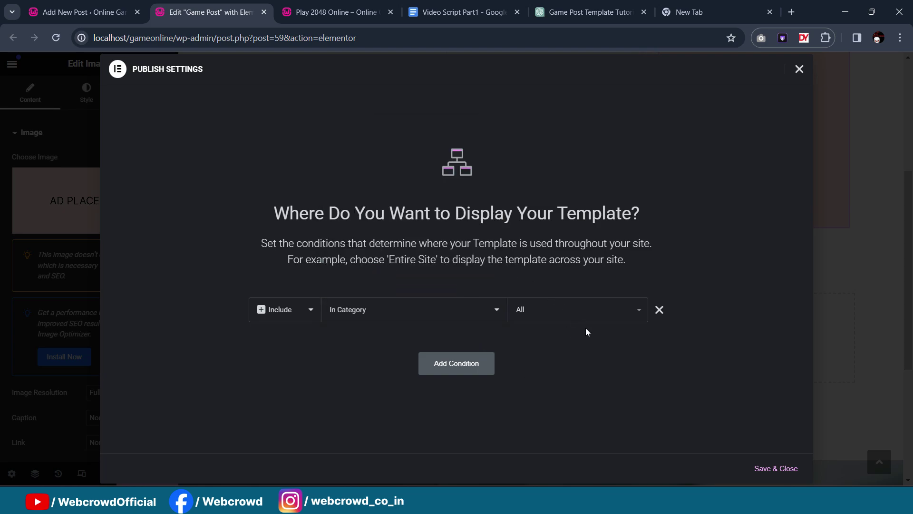
click(585, 314)
click(563, 381)
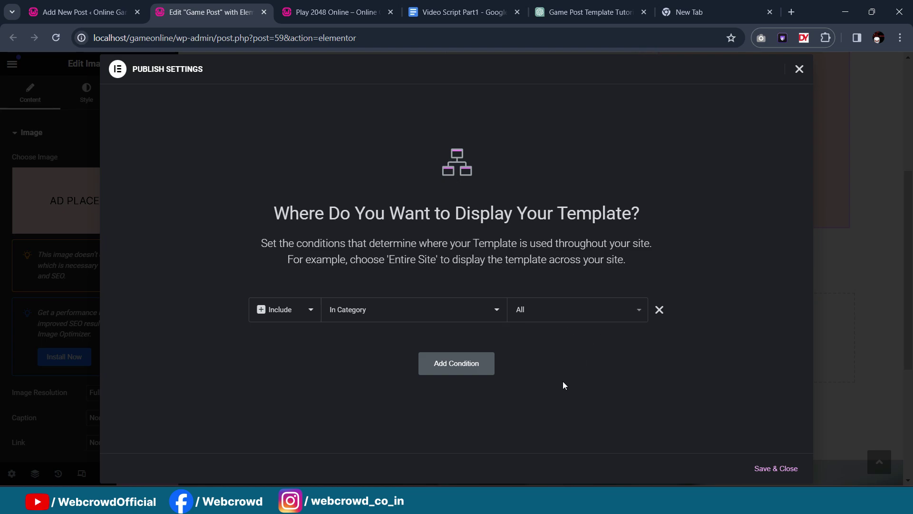
click(437, 315)
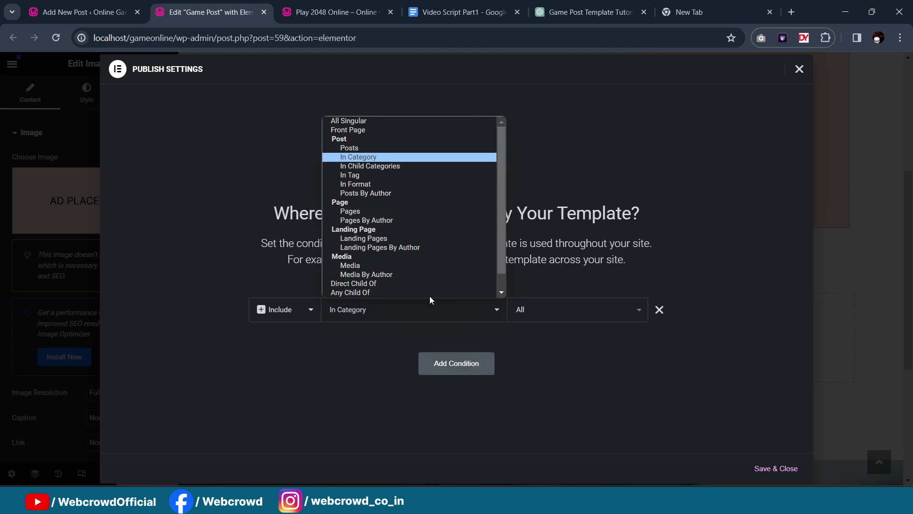
click(392, 147)
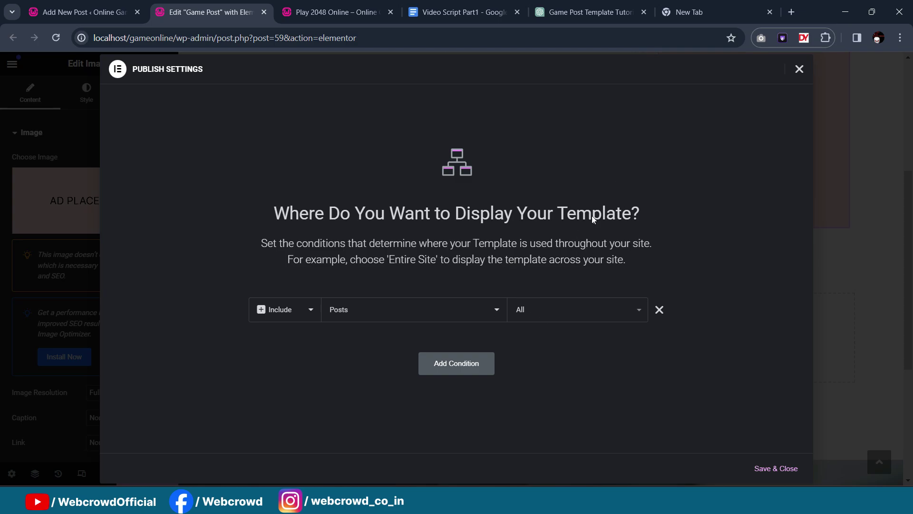
Step: Save the display condition to publish the template and look over the finished columns
click(768, 470)
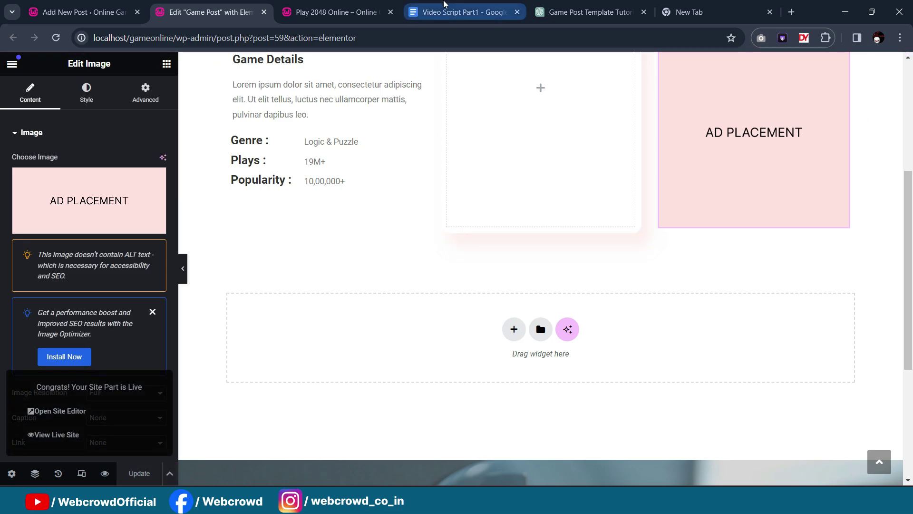
scroll(507, 262, up, 4)
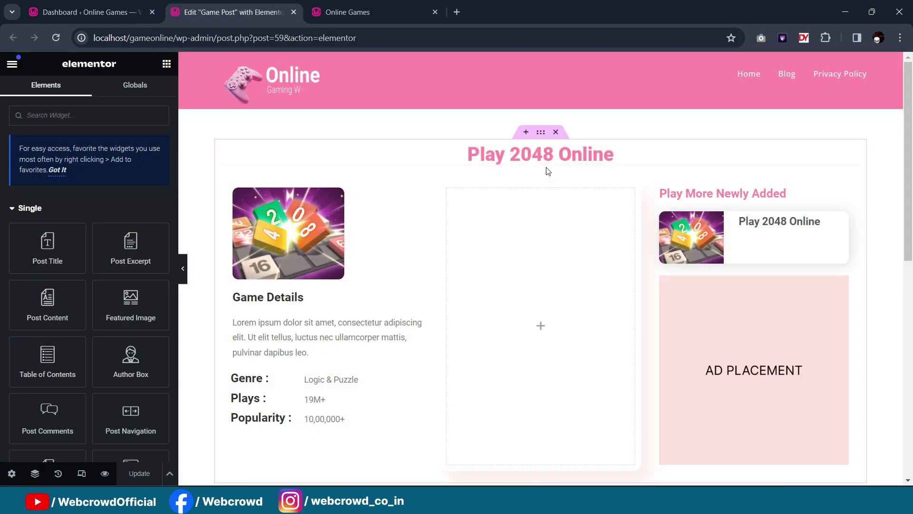
scroll(583, 236, down, 1)
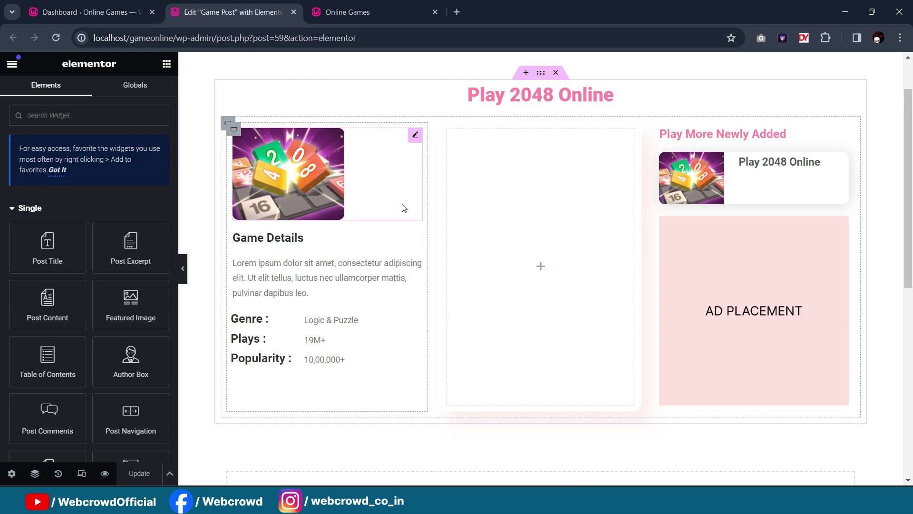
scroll(409, 190, down, 1)
scroll(314, 199, up, 1)
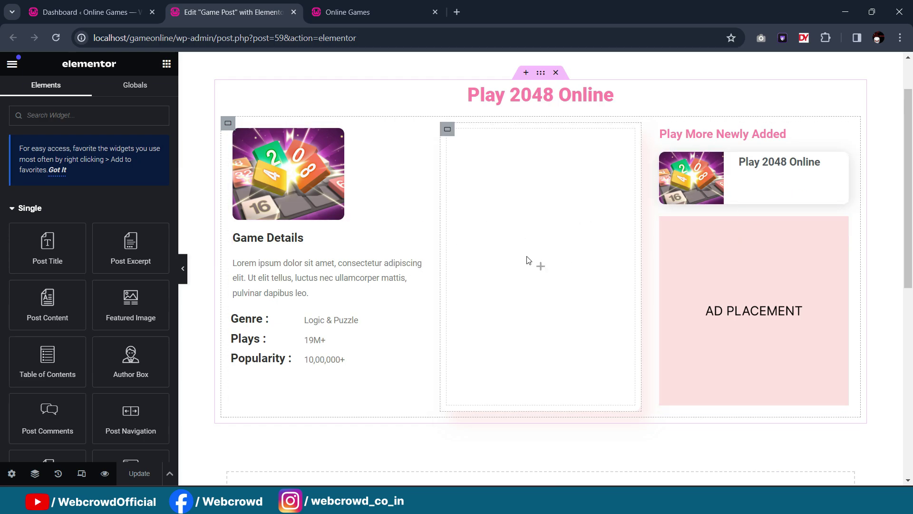
scroll(526, 256, down, 1)
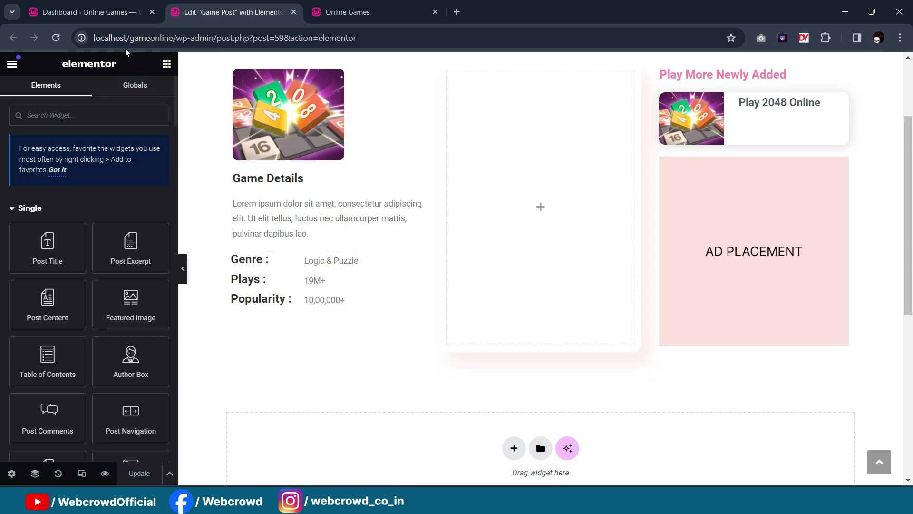
Step: Switch to the WordPress dashboard and look through the list of installed plugins
click(90, 12)
scroll(194, 295, down, 1)
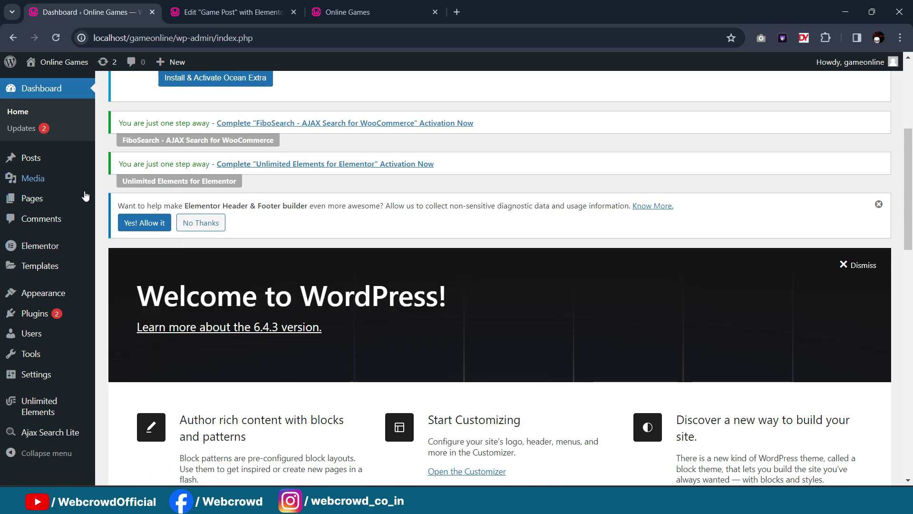
click(34, 316)
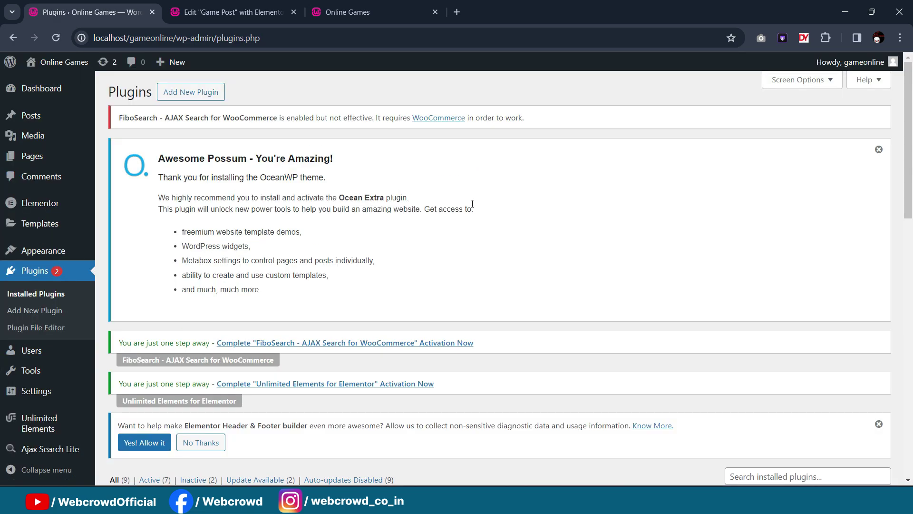
scroll(215, 269, down, 5)
scroll(215, 269, down, 8)
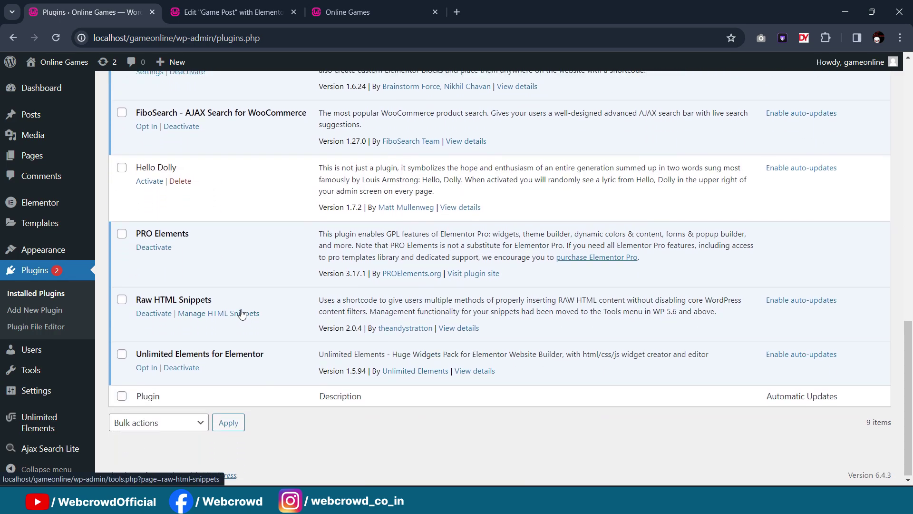
scroll(237, 304, up, 3)
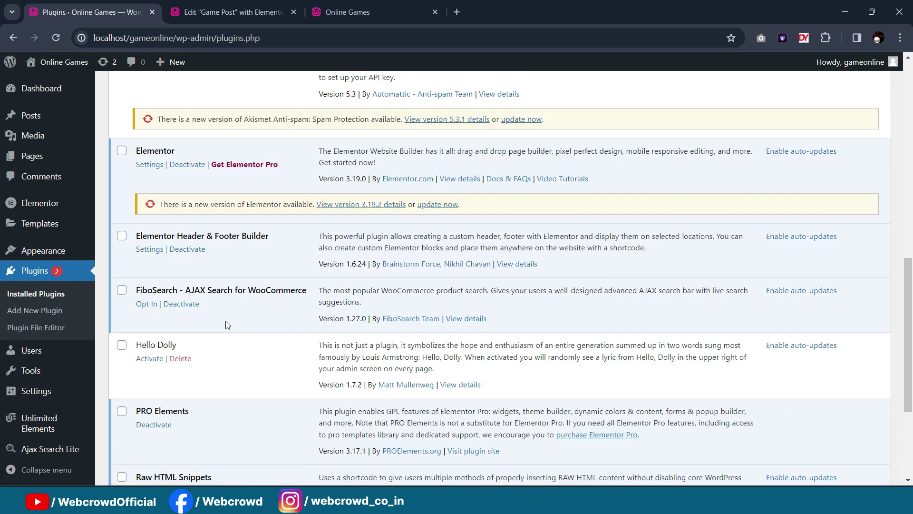
Step: Search the new plugins for "acf", then install and activate Advanced Custom Fields (ACF)
click(43, 314)
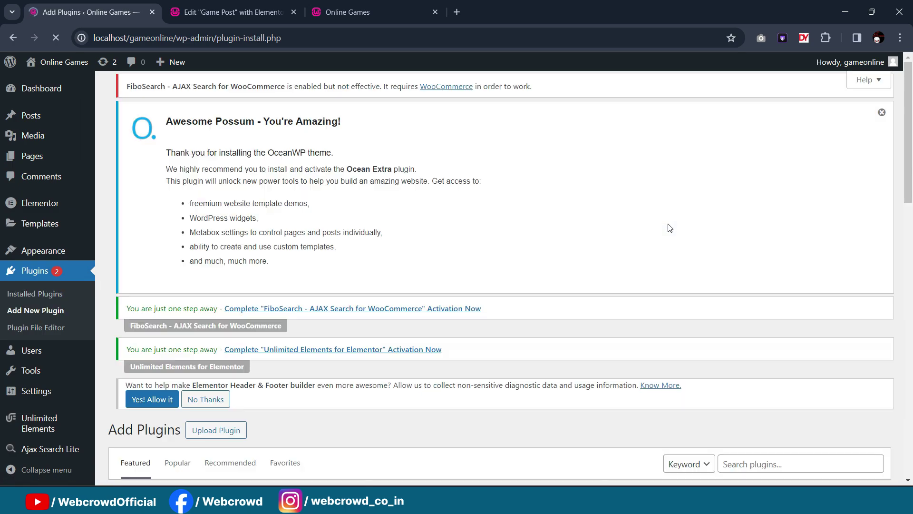
scroll(657, 286, down, 4)
click(740, 332)
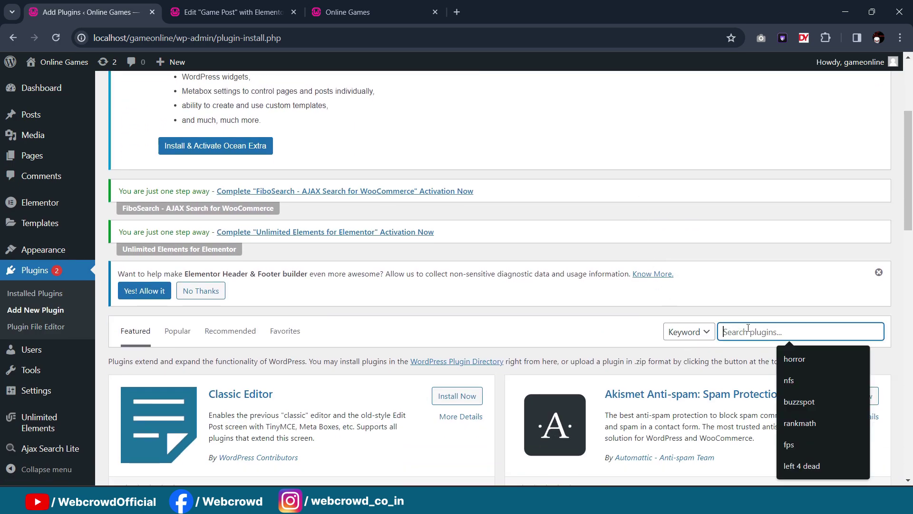
text(acf)
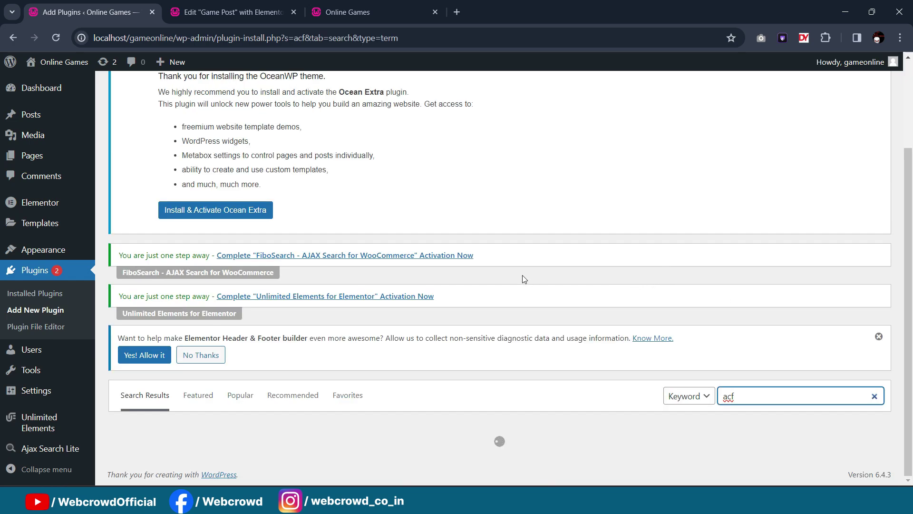
scroll(522, 278, down, 4)
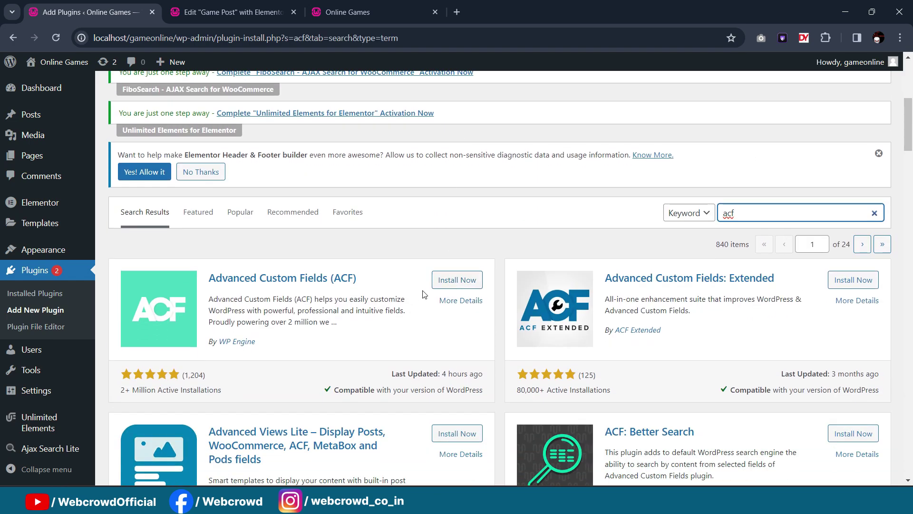
click(455, 281)
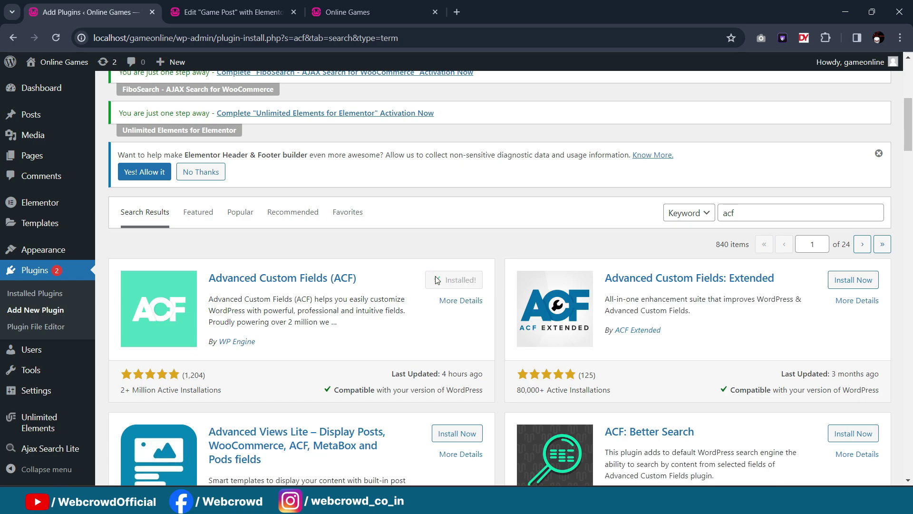
click(460, 276)
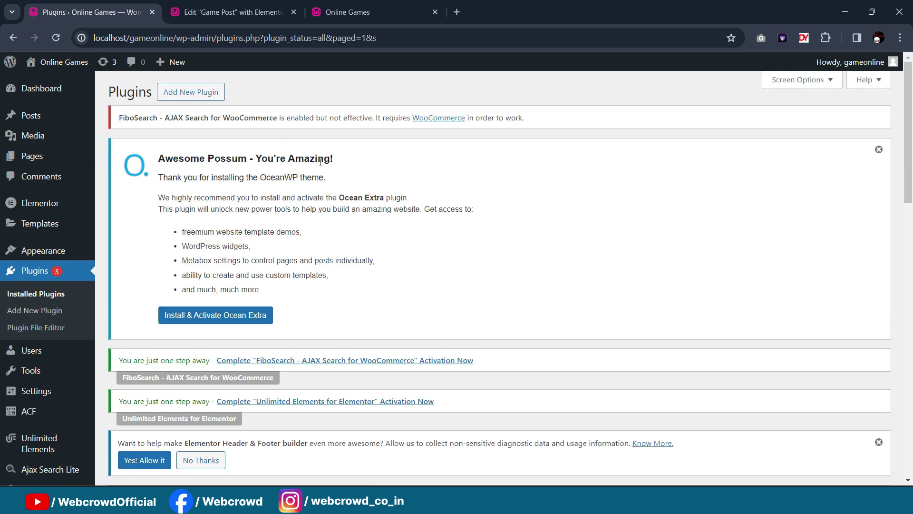
scroll(320, 162, down, 3)
scroll(278, 245, down, 1)
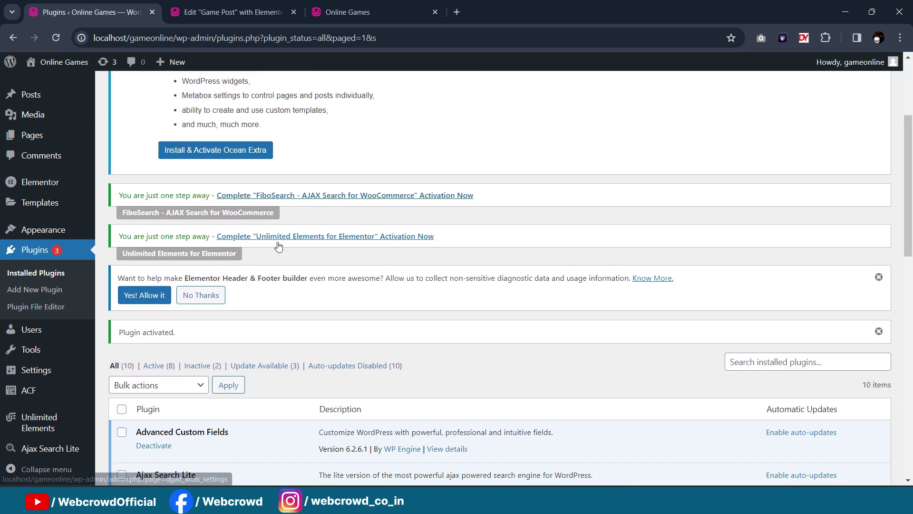
Step: Create a new ACF field group titled "Post Details"
mouse_move(15, 397)
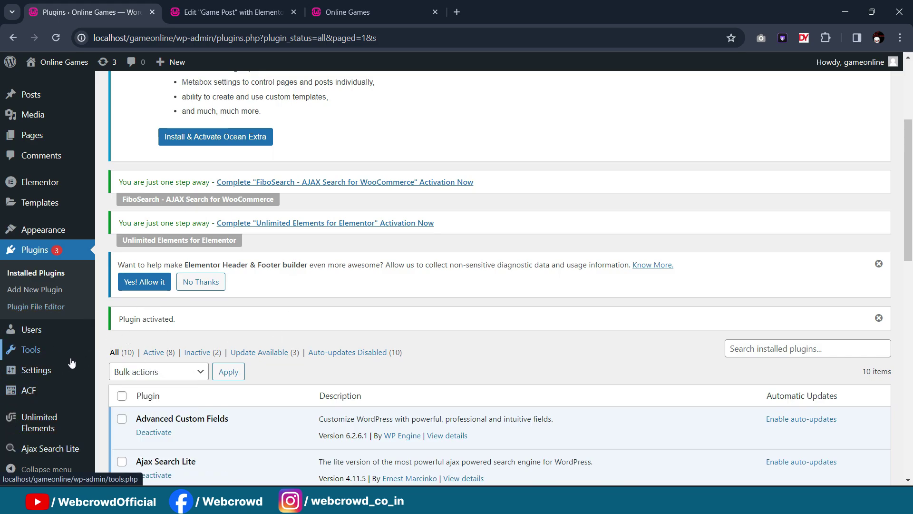
mouse_move(78, 393)
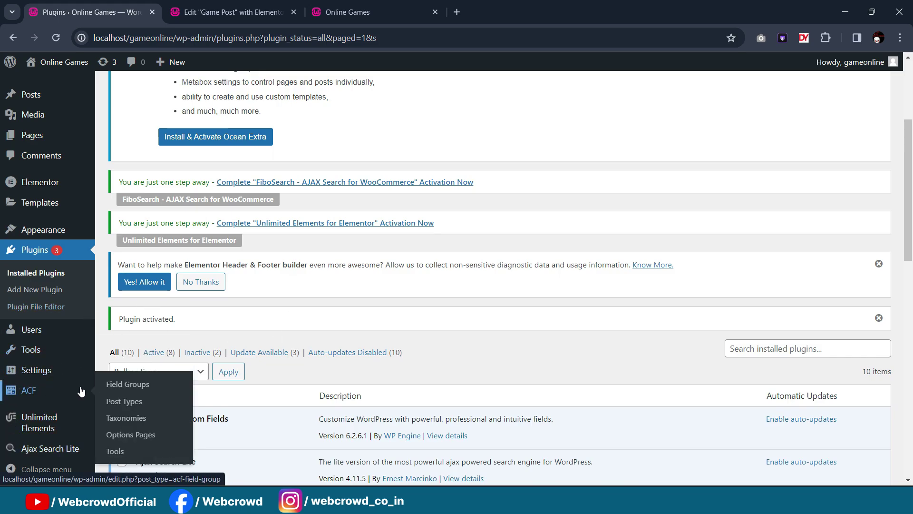
click(114, 383)
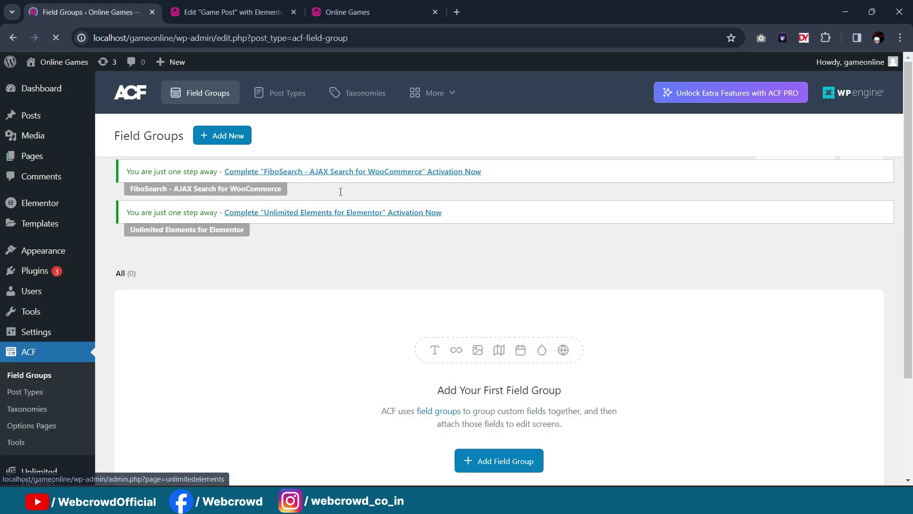
scroll(567, 236, down, 1)
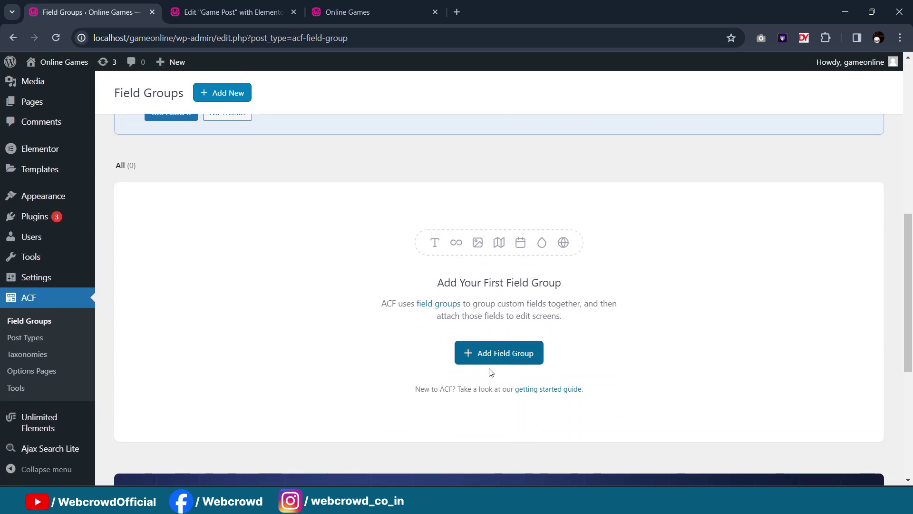
click(496, 357)
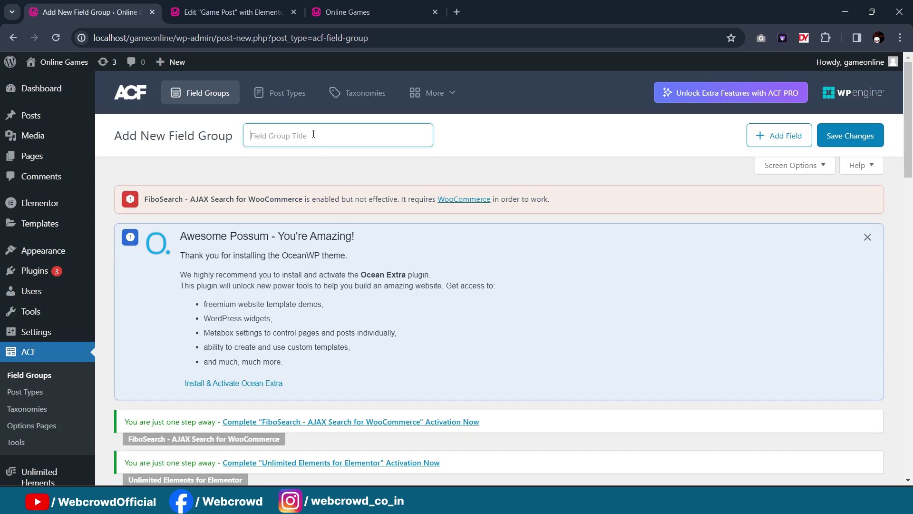
text(Post Details)
Step: Check the details in the Game Post template and label the group's first field "Game details" with the name game_details
scroll(416, 225, down, 6)
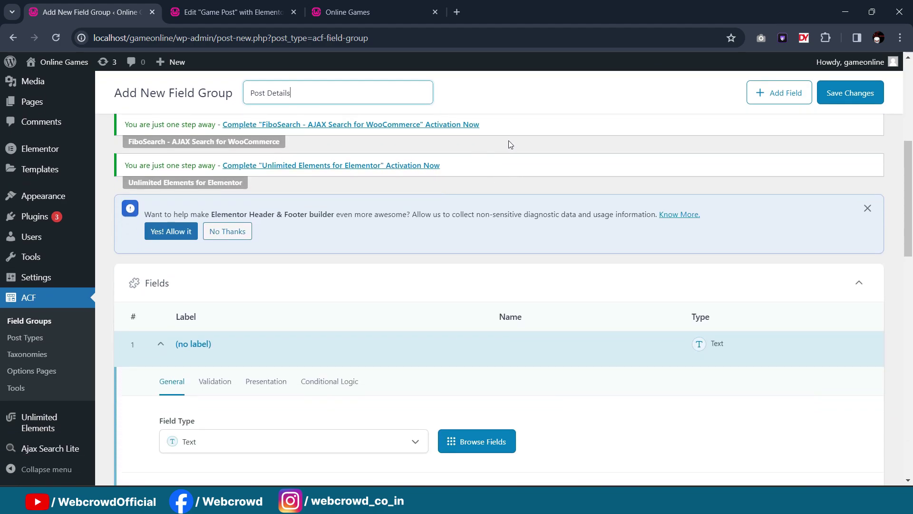
scroll(510, 144, down, 3)
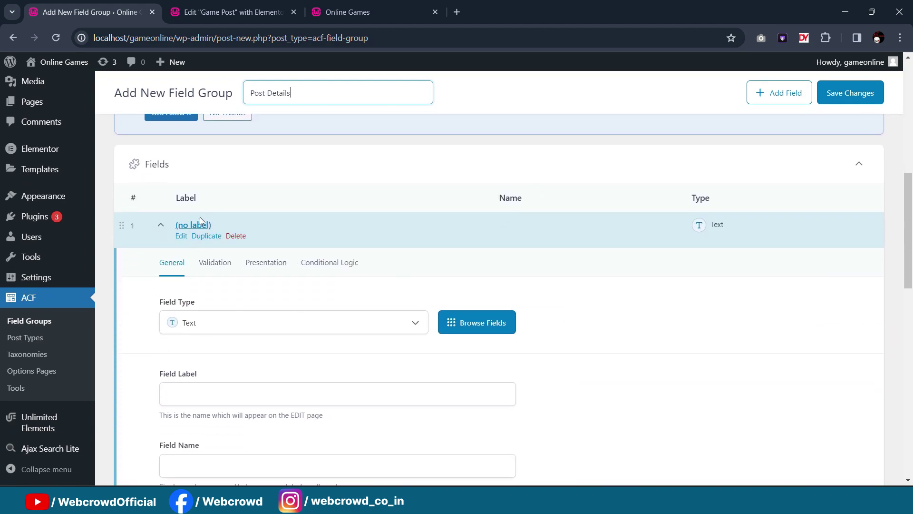
scroll(223, 195, down, 1)
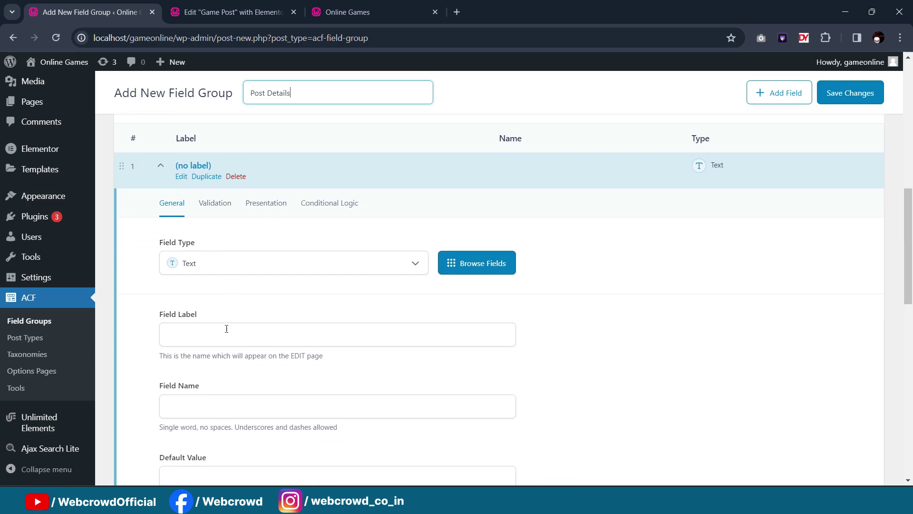
click(188, 337)
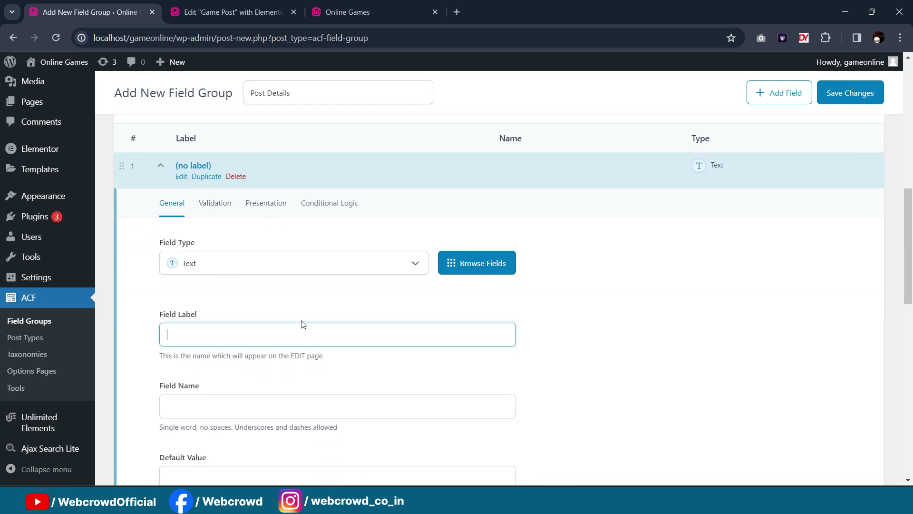
click(233, 12)
scroll(290, 238, up, 2)
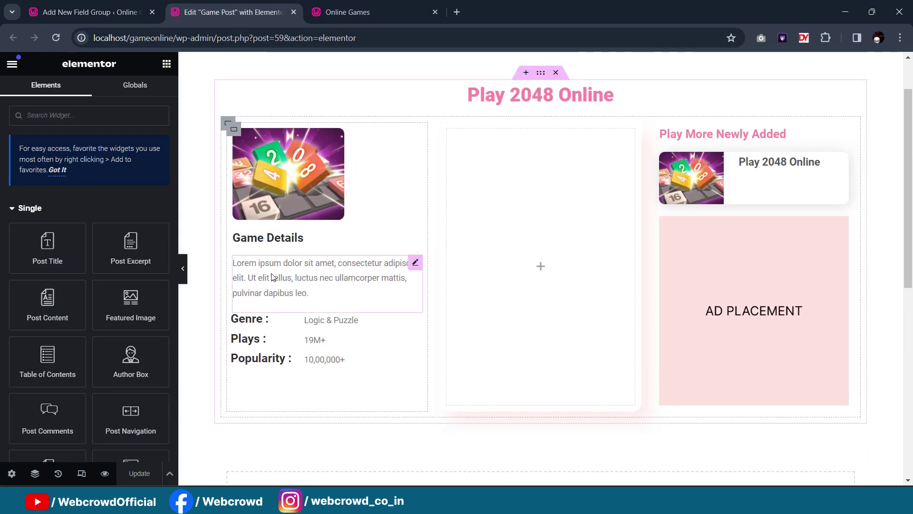
click(95, 11)
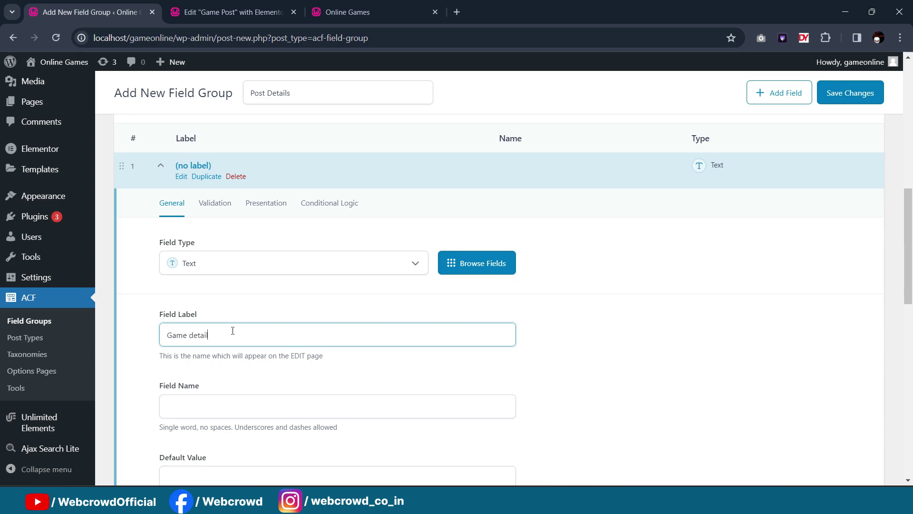
scroll(232, 331, down, 1)
click(237, 339)
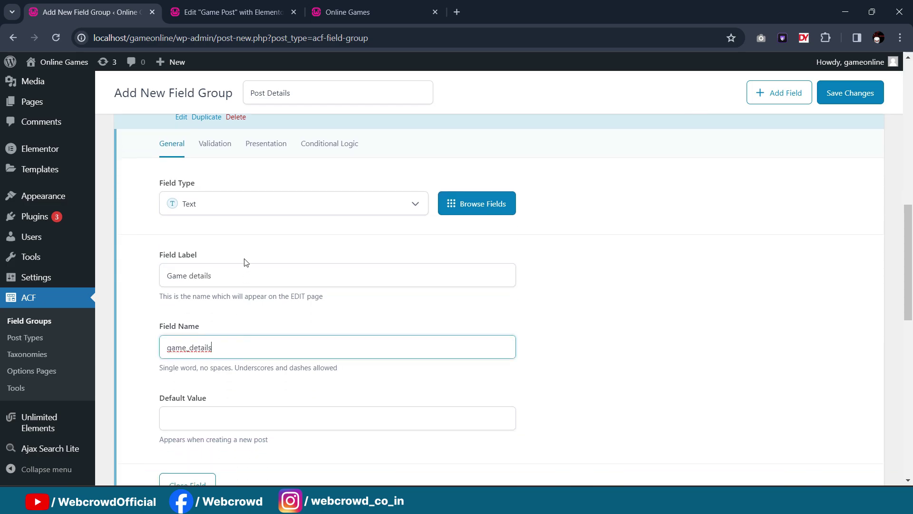
Step: Change the Game details field's type to Text Area and check the template's description text
click(222, 209)
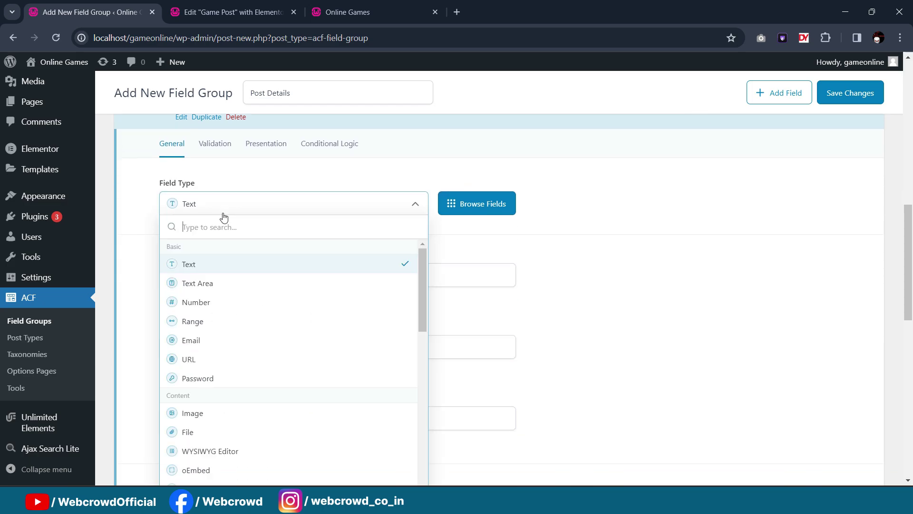
click(218, 283)
click(233, 12)
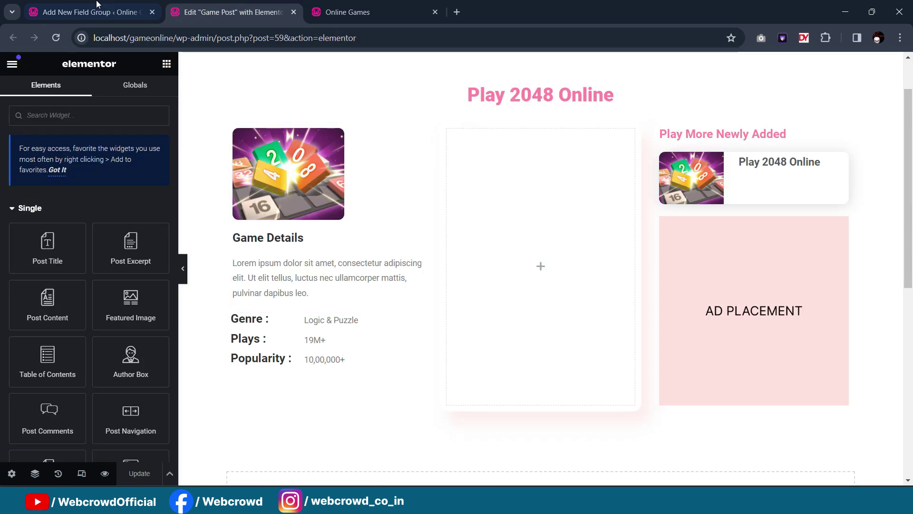
key(ctrl+shift+Tab)
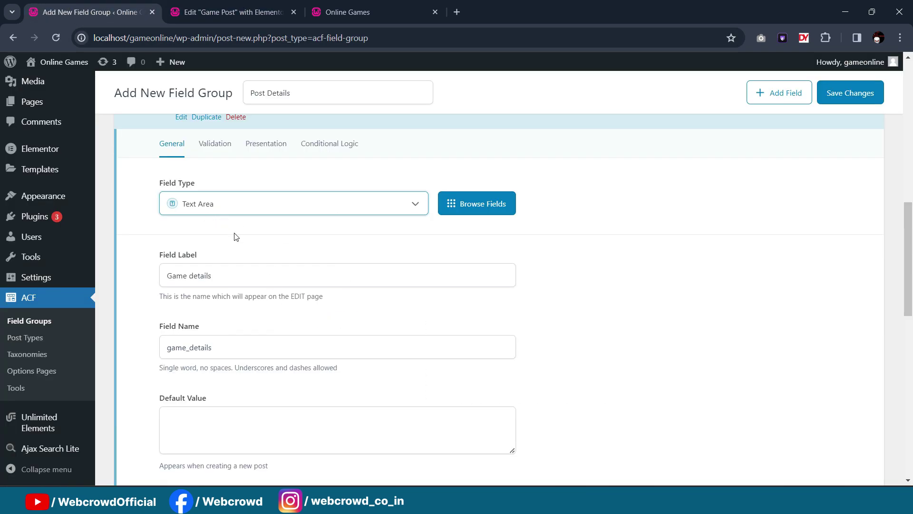
Step: Add a second field of type Text labelled "Genre" with the name genre, checking the template for the label
scroll(235, 236, down, 4)
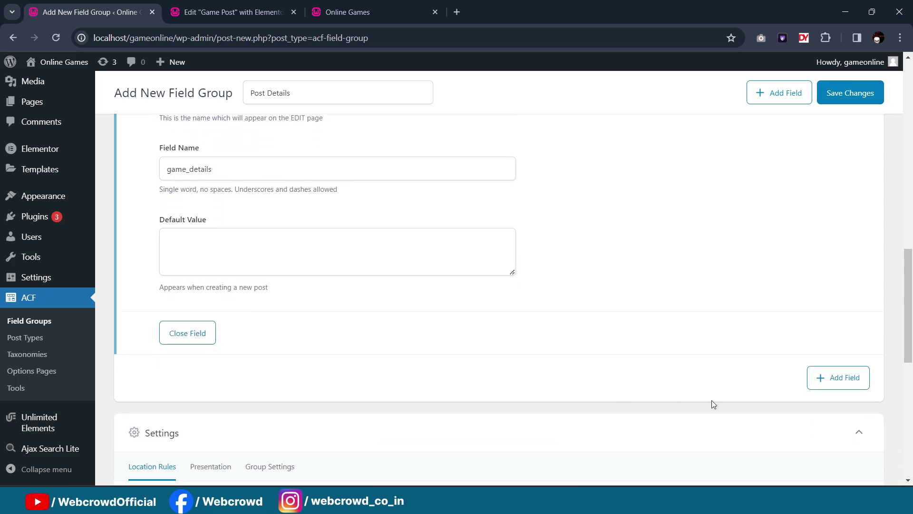
click(842, 382)
scroll(281, 309, down, 3)
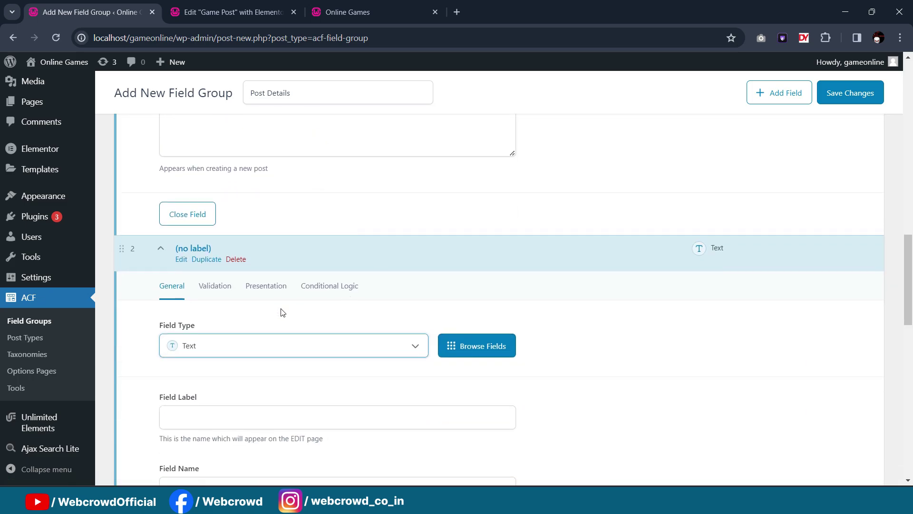
click(244, 12)
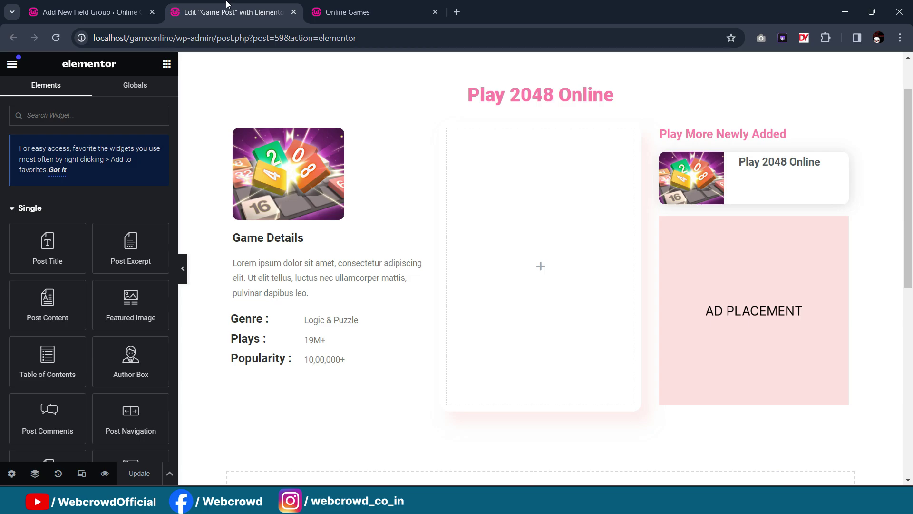
click(88, 5)
click(219, 416)
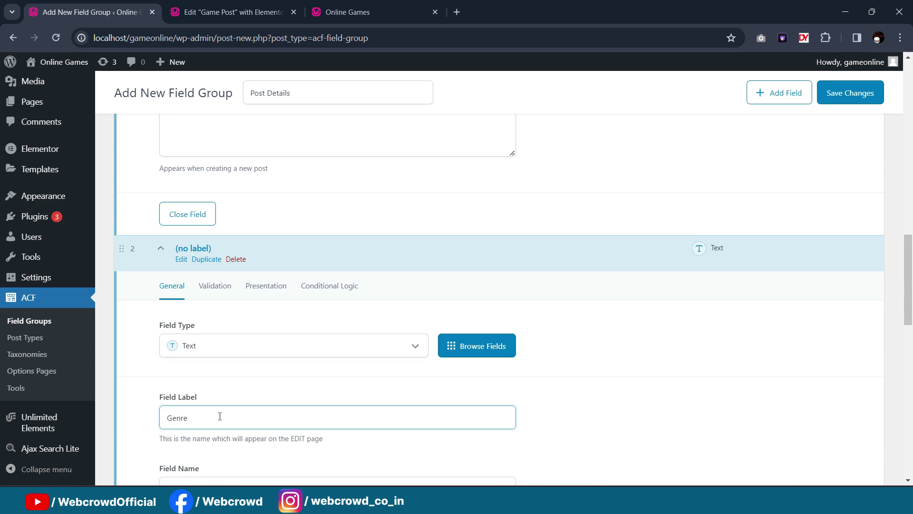
scroll(220, 400, down, 1)
click(229, 291)
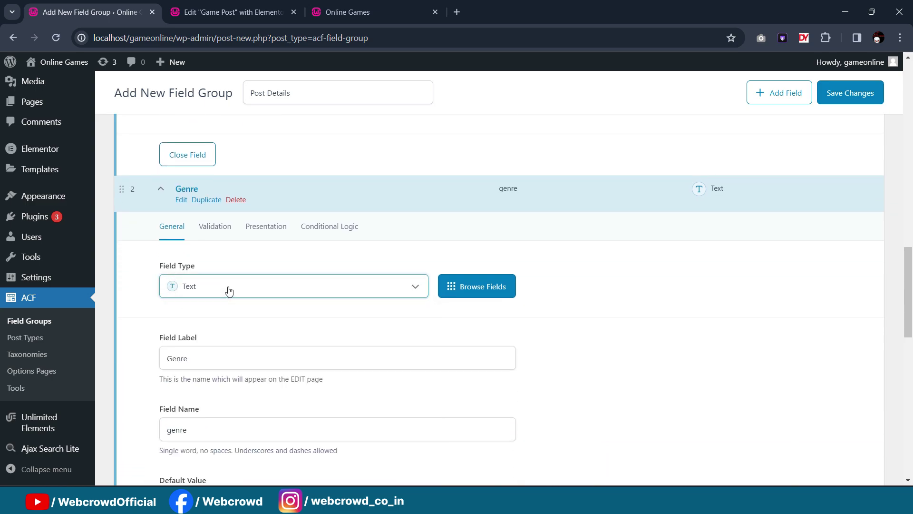
Step: Add a third Text field labelled "Plays" with the name plays, checking the Game Post template for the label
scroll(265, 285, down, 5)
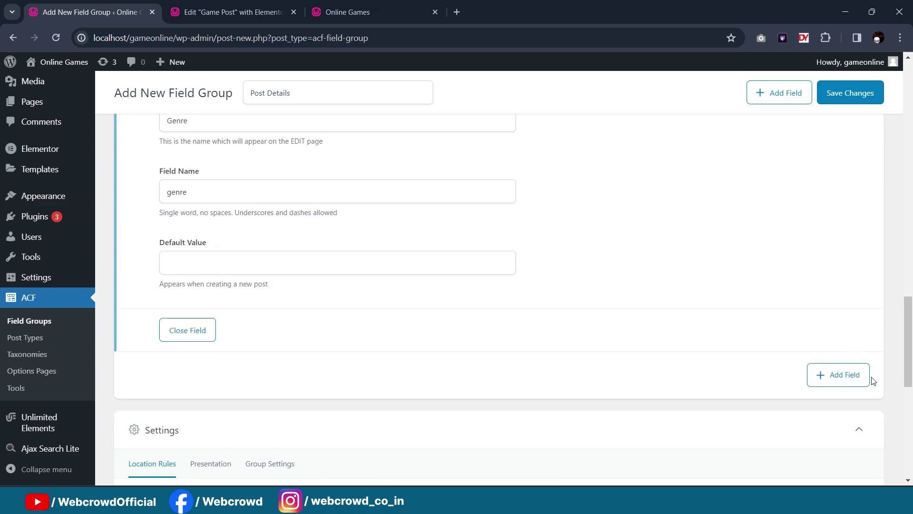
click(815, 375)
scroll(378, 291, down, 3)
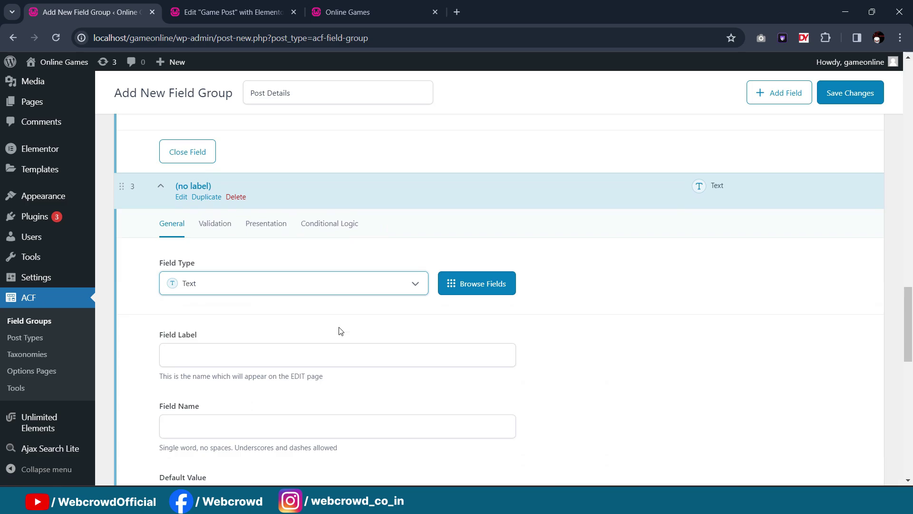
click(279, 352)
click(232, 12)
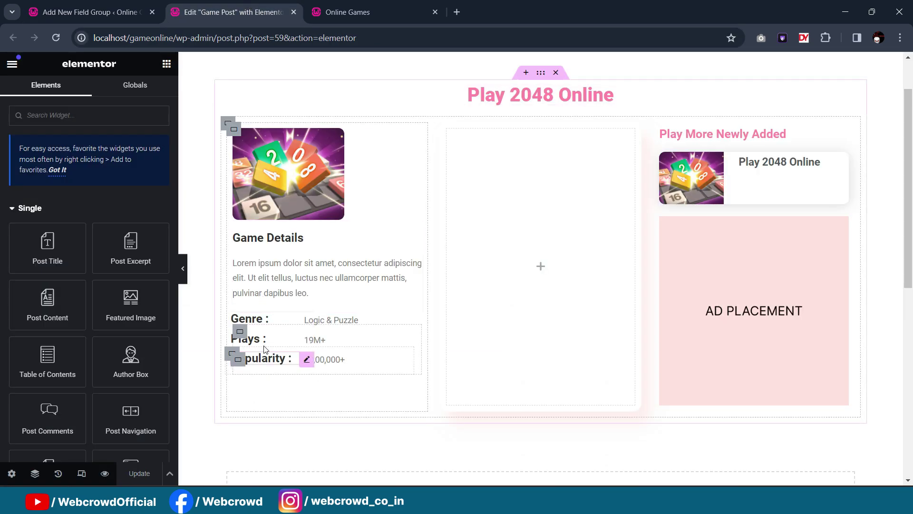
click(93, 12)
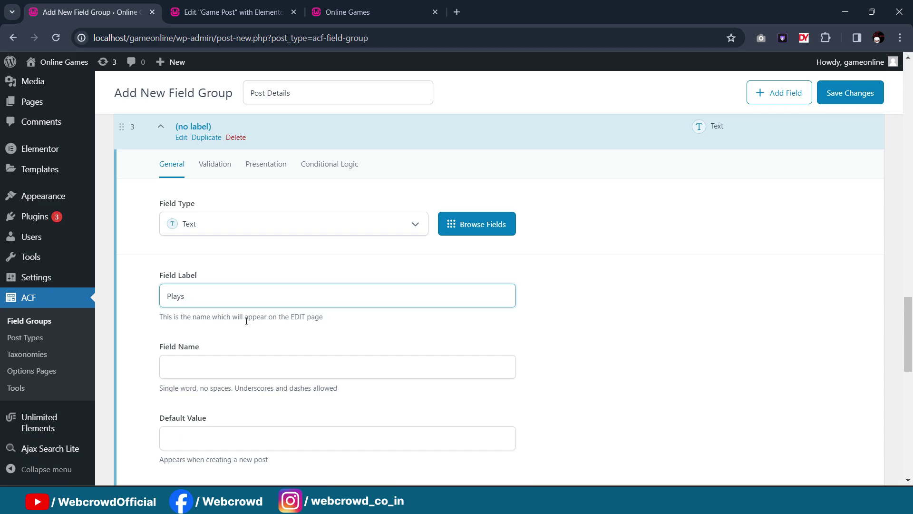
scroll(246, 321, down, 2)
click(237, 253)
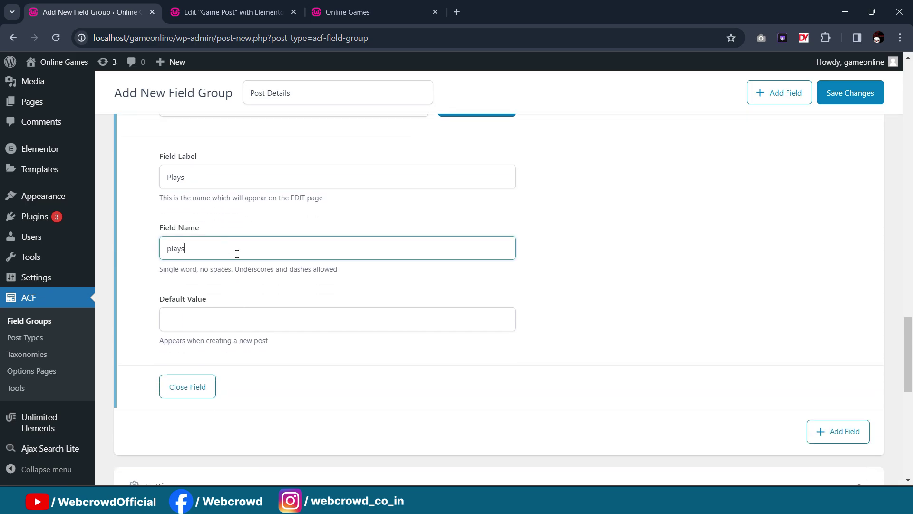
Step: Add a fourth Text field labelled "Popularity" with the name popularity, checking the Game Post template for the label
scroll(353, 371, down, 2)
click(838, 312)
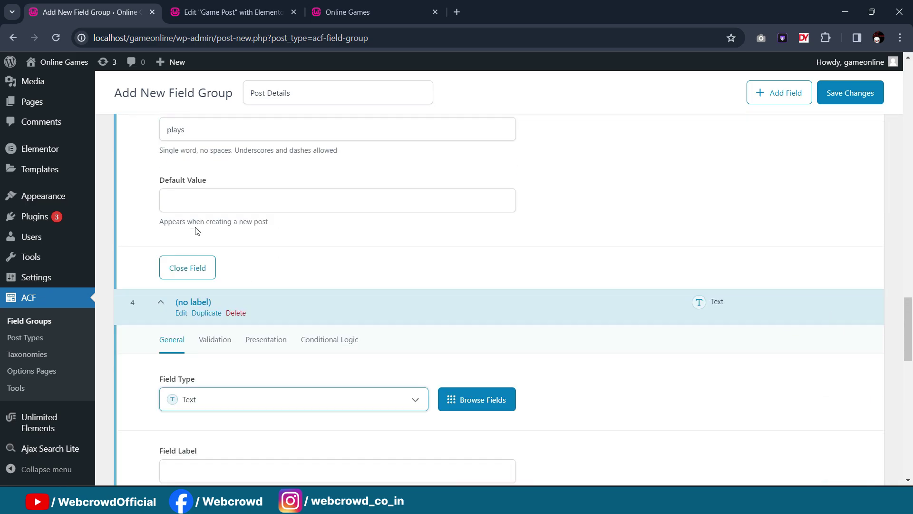
click(228, 12)
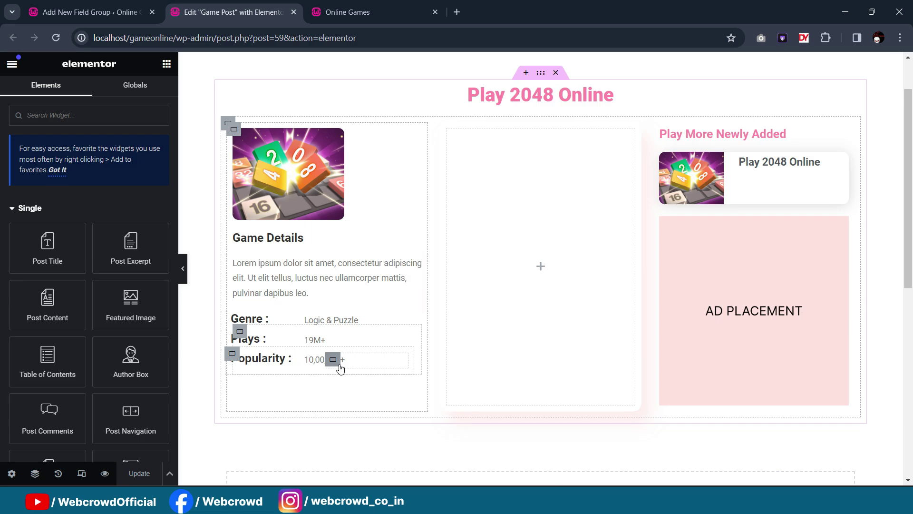
click(114, 4)
scroll(316, 323, down, 3)
click(208, 362)
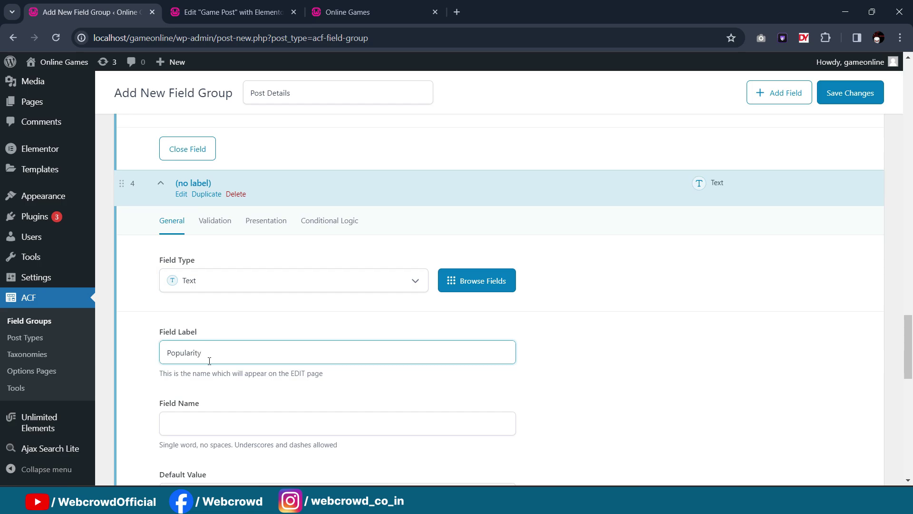
key(Tab)
Step: Check that the location rule shows the field group for the Post post type and save the field group
scroll(428, 317, down, 7)
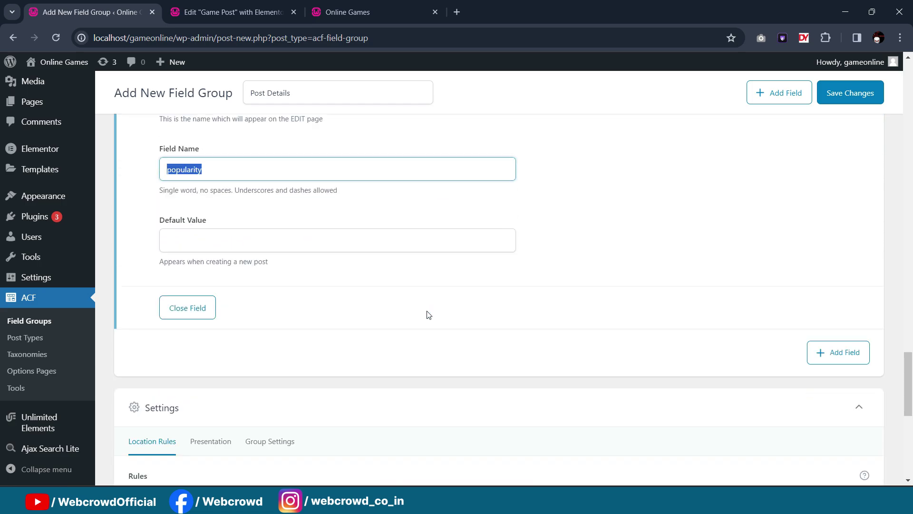
scroll(609, 328, down, 3)
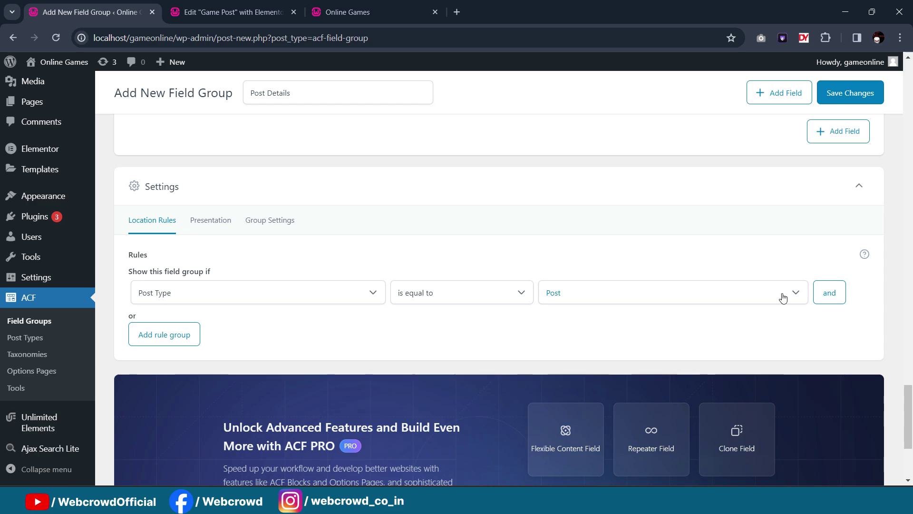
click(847, 94)
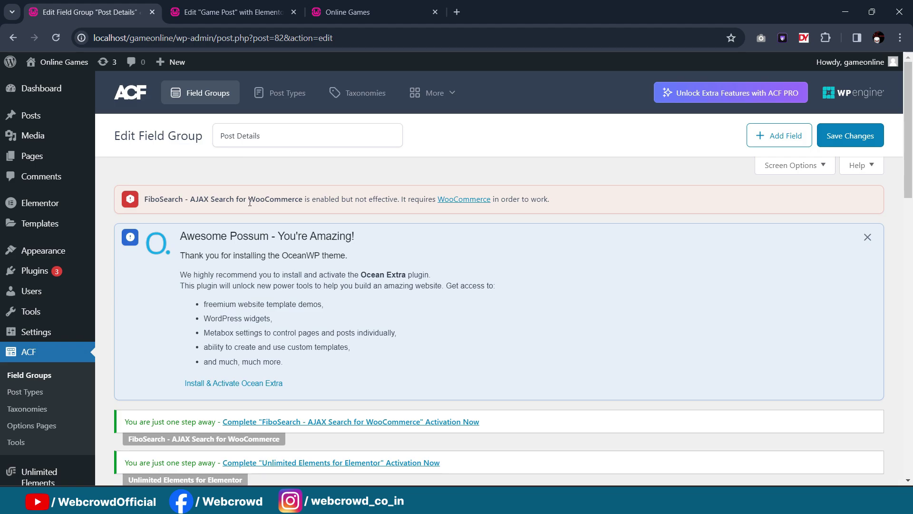
Step: In the Game Post template, replace the description text under Game Details with an ACF Field dynamic tag using the key Game details
click(233, 5)
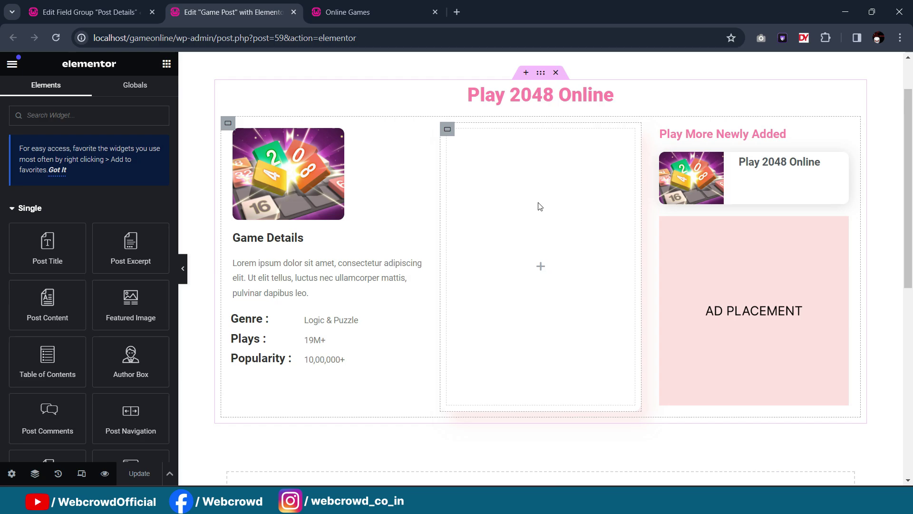
scroll(349, 219, down, 1)
scroll(360, 223, up, 3)
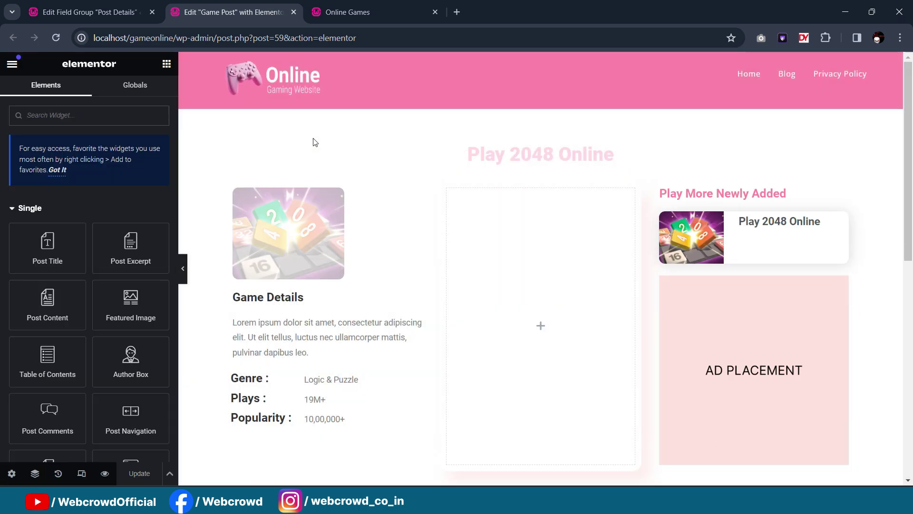
click(358, 234)
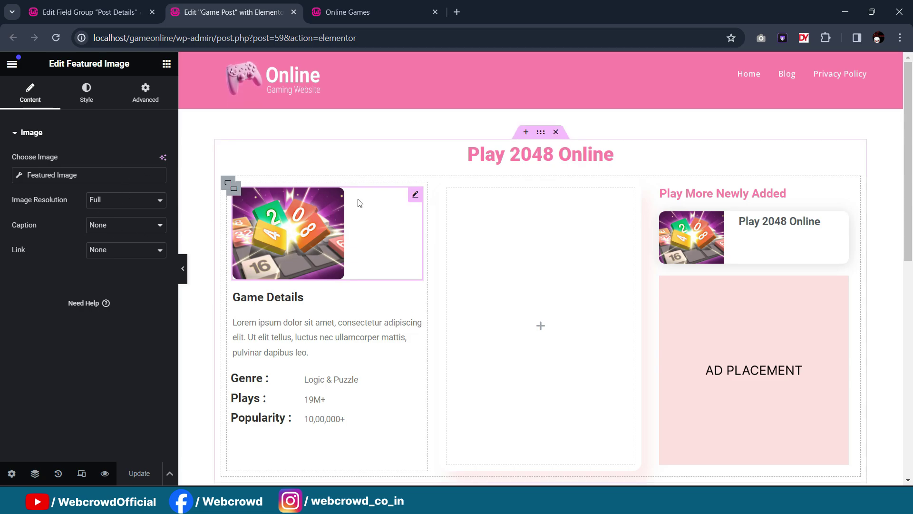
scroll(289, 276, down, 1)
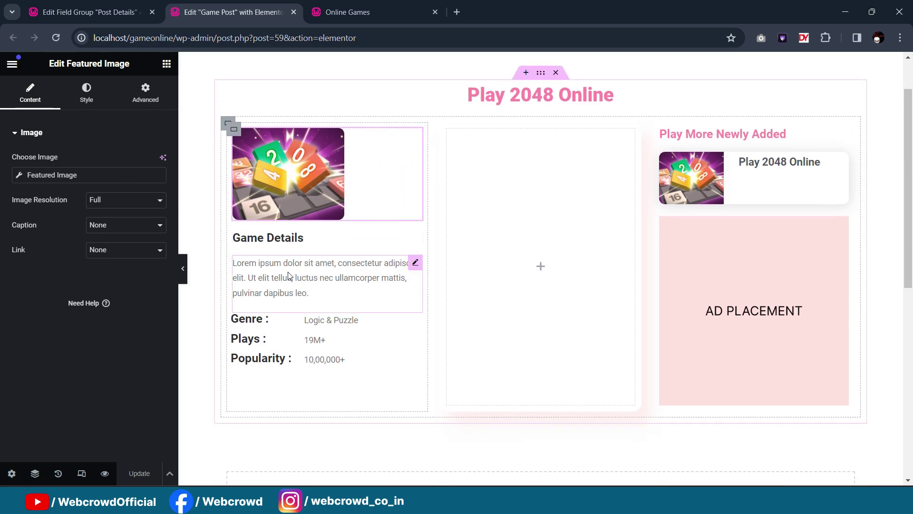
click(415, 262)
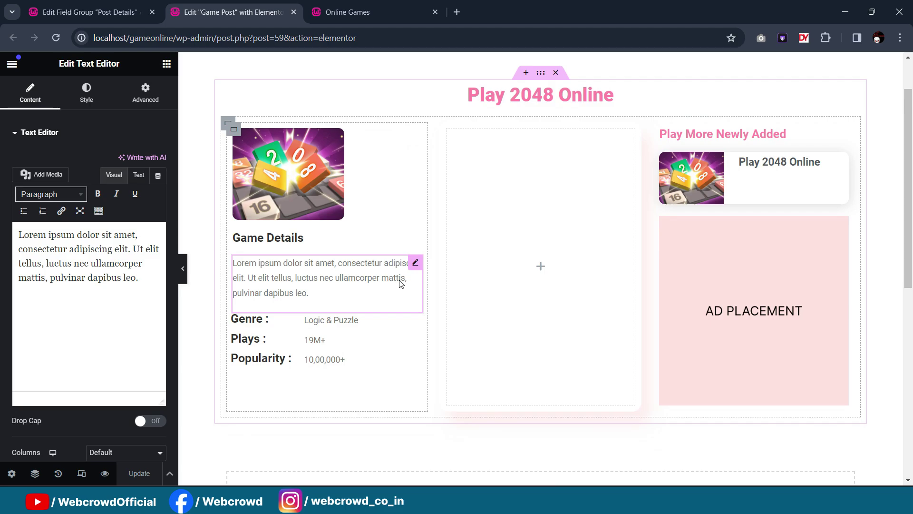
click(156, 177)
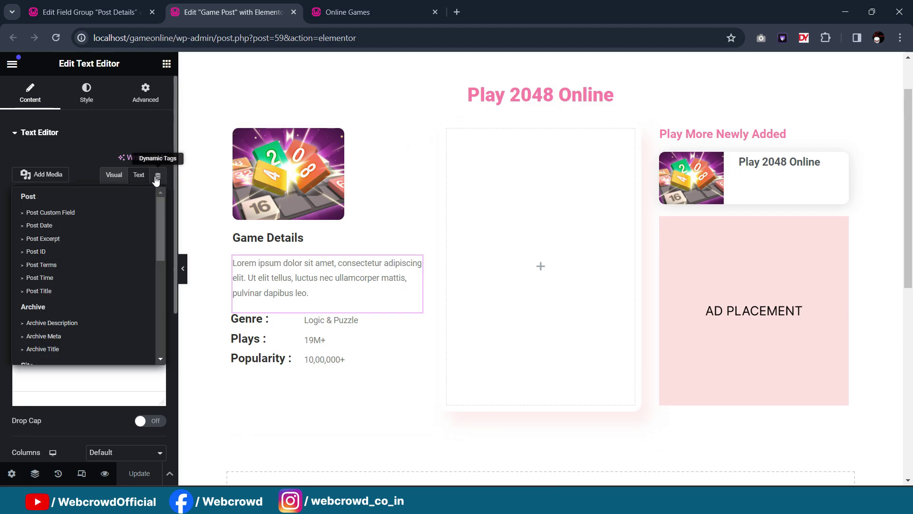
scroll(95, 233, down, 5)
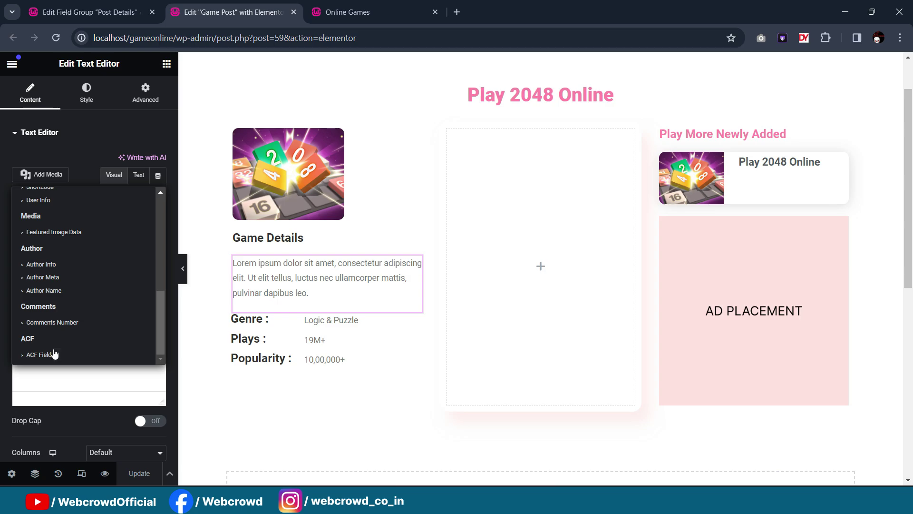
click(40, 354)
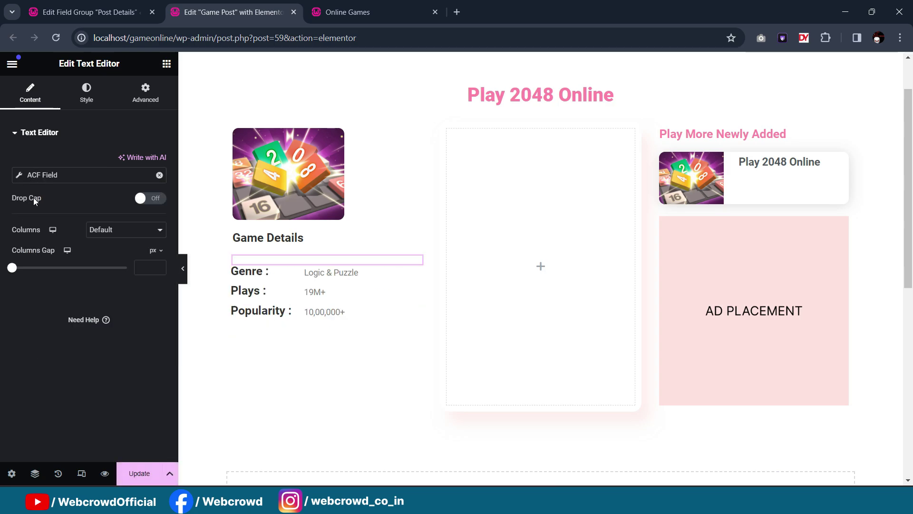
click(20, 176)
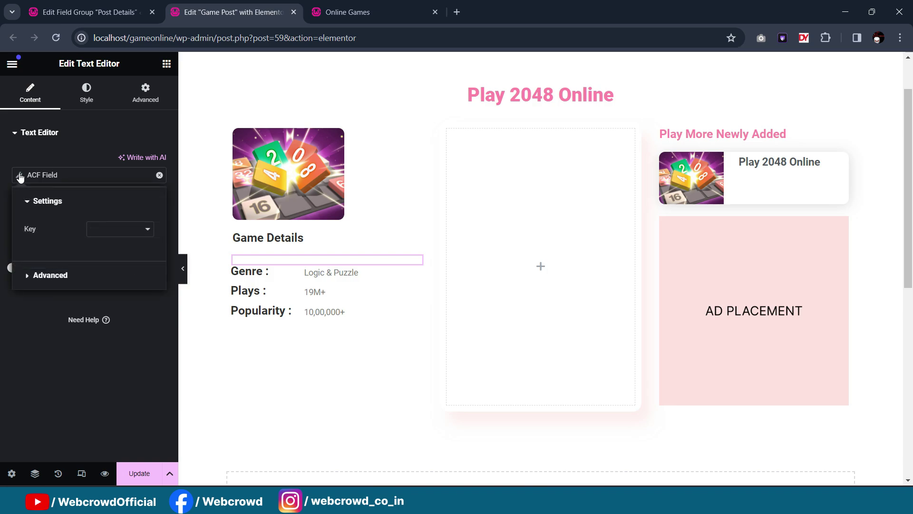
click(133, 230)
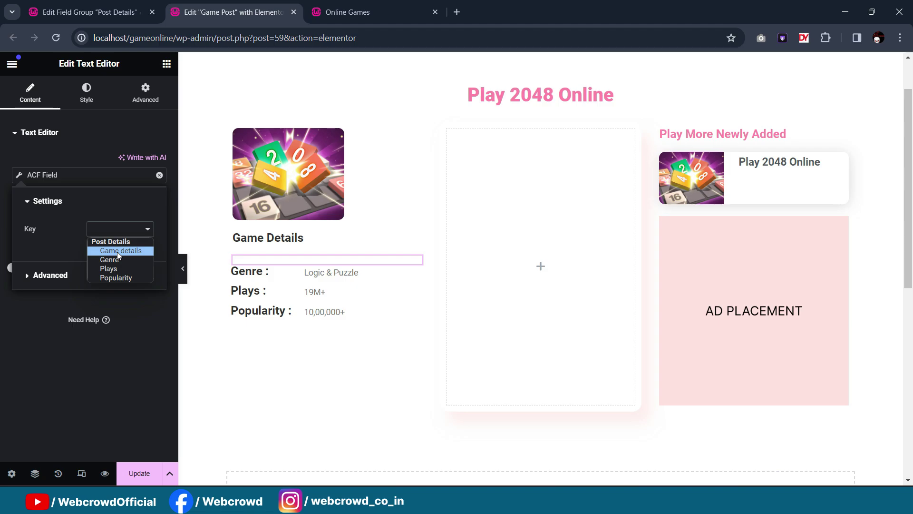
click(117, 251)
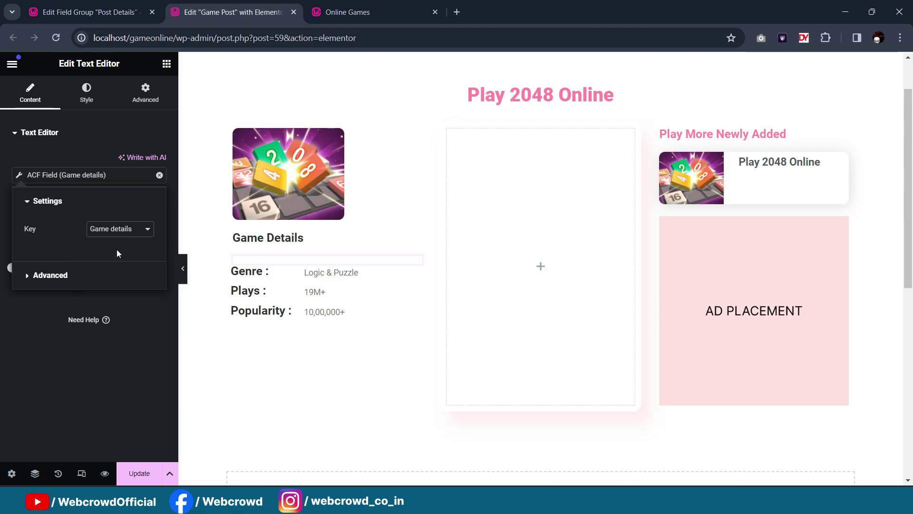
Step: Replace the Genre value text with an ACF Field dynamic tag using the key Genre
scroll(350, 259, down, 1)
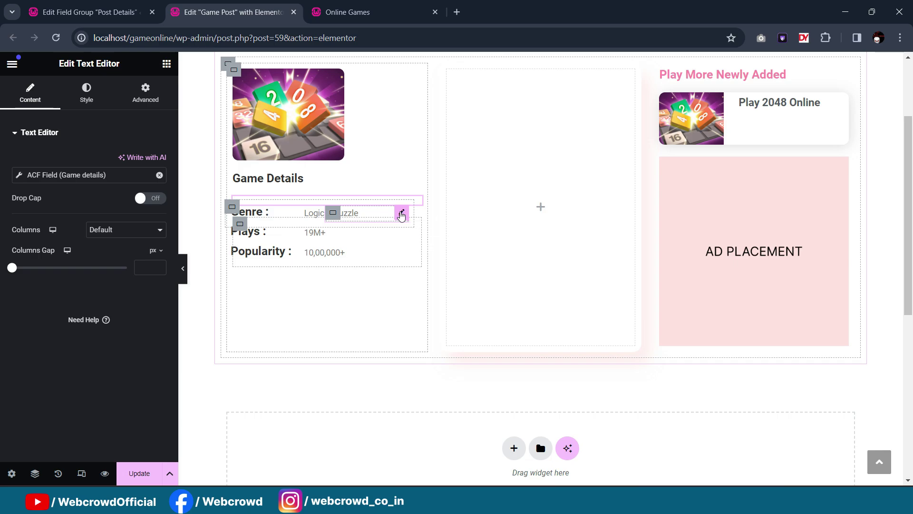
click(402, 214)
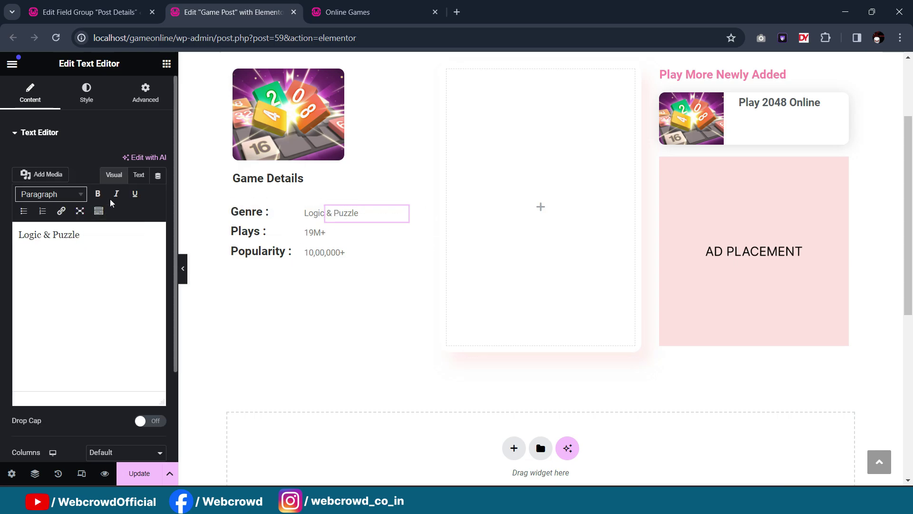
click(158, 175)
scroll(90, 219, down, 5)
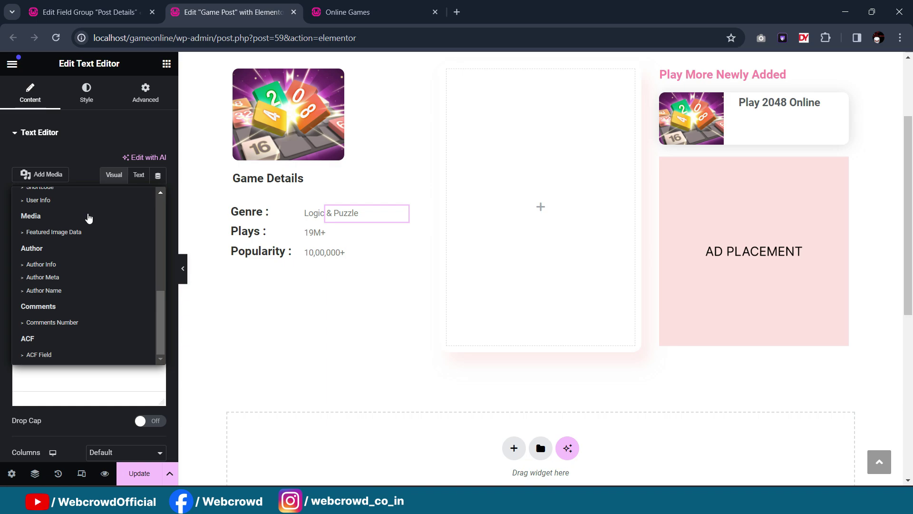
click(38, 355)
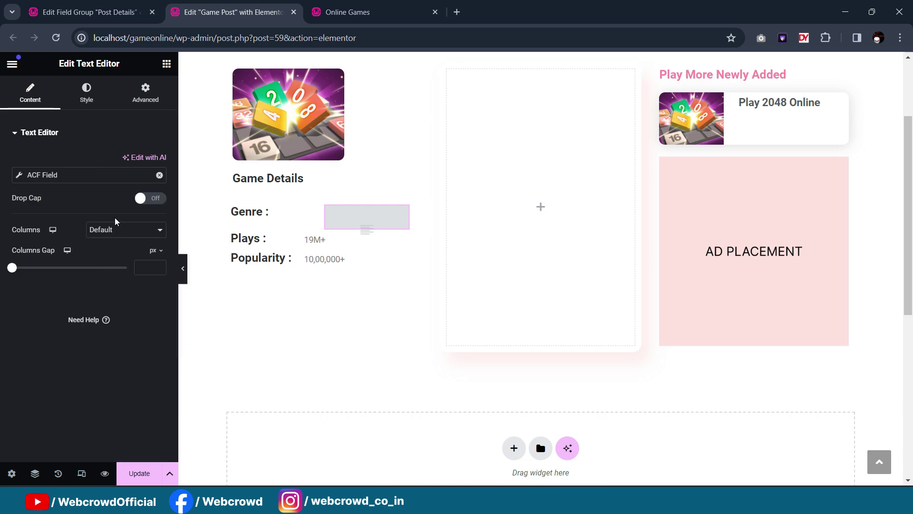
click(21, 176)
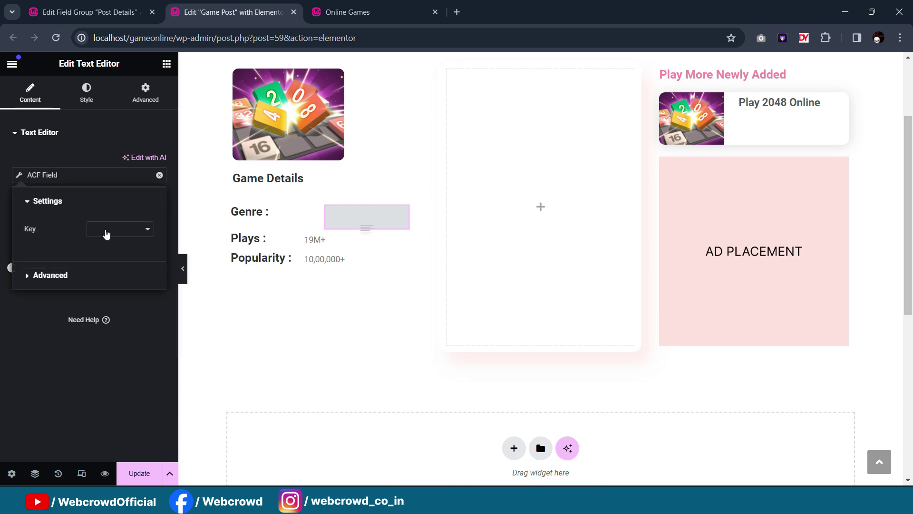
click(107, 233)
click(123, 264)
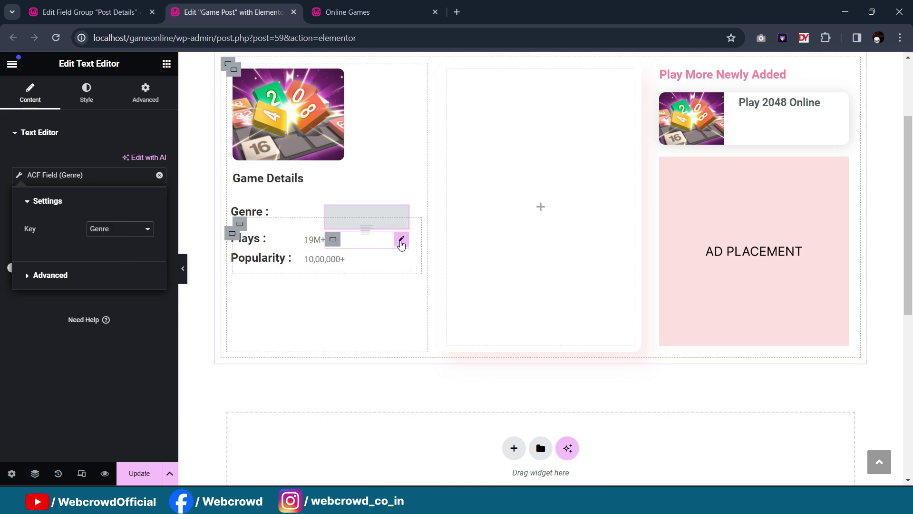
Step: Replace the Plays value text with an ACF Field dynamic tag using the key Plays
click(401, 239)
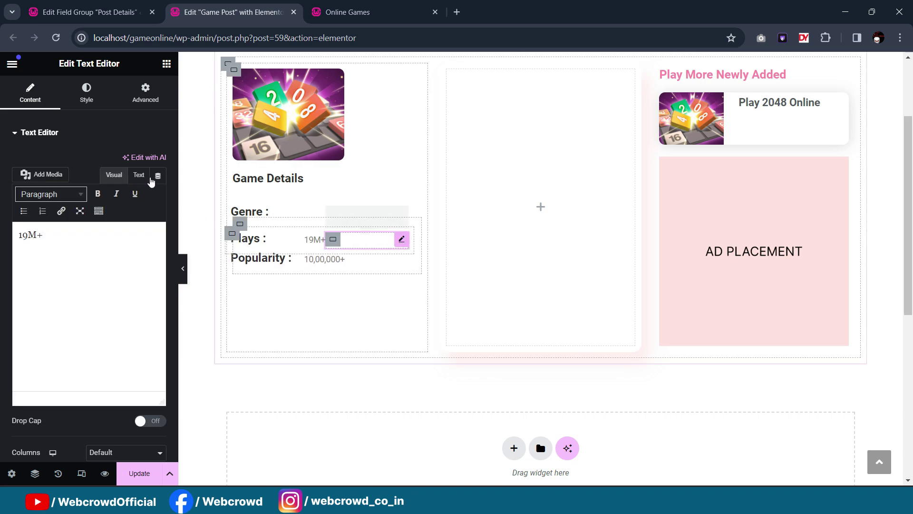
click(158, 175)
scroll(45, 346, down, 10)
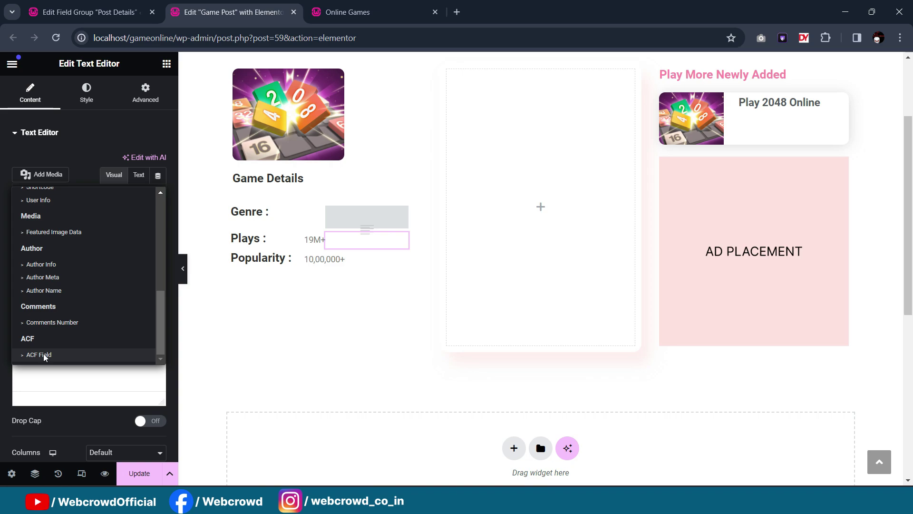
click(39, 355)
click(23, 181)
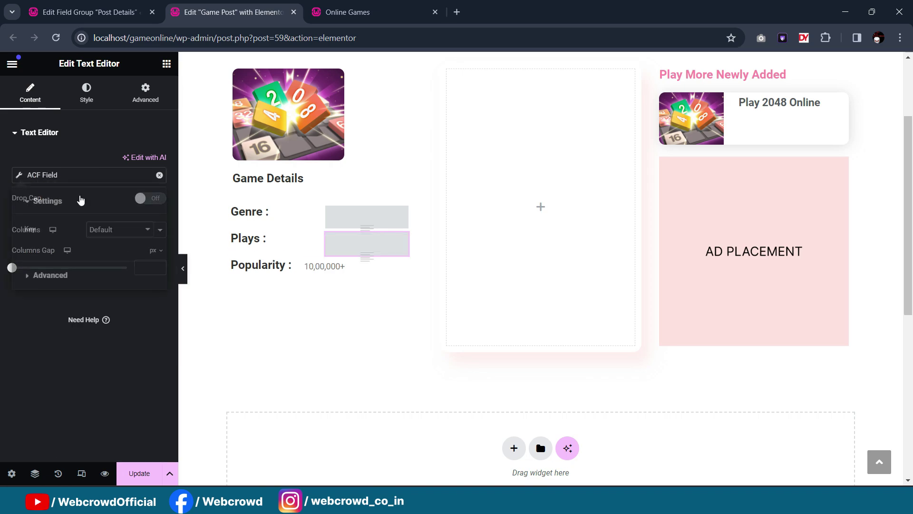
click(127, 229)
click(132, 270)
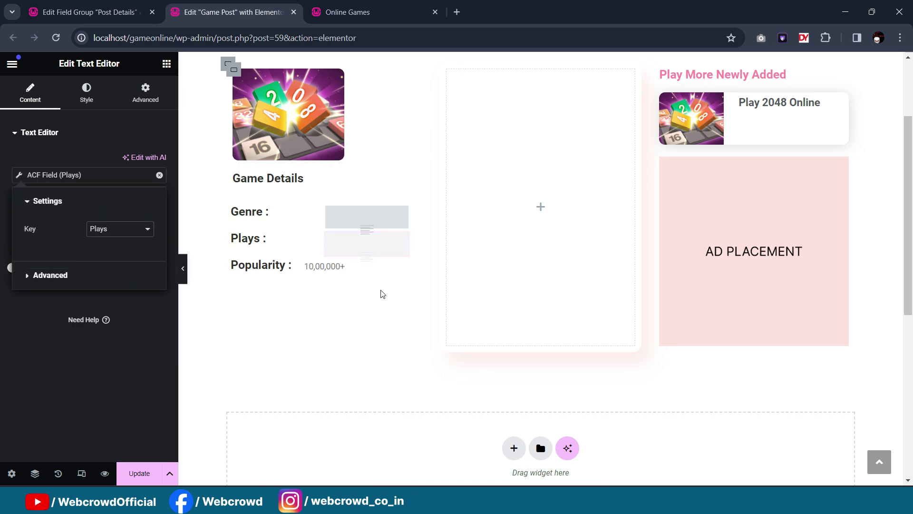
Step: Replace the Popularity value text with an ACF Field dynamic tag using the key Popularity
click(405, 268)
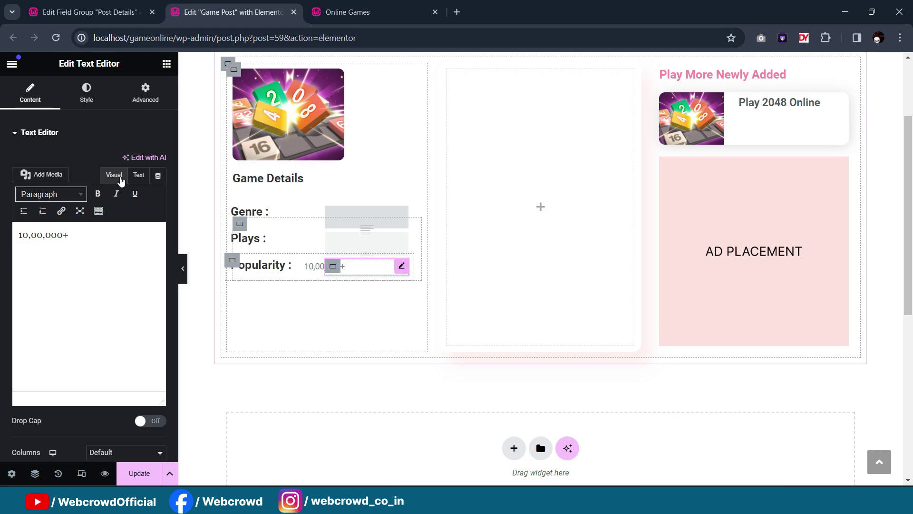
click(158, 176)
scroll(93, 238, down, 5)
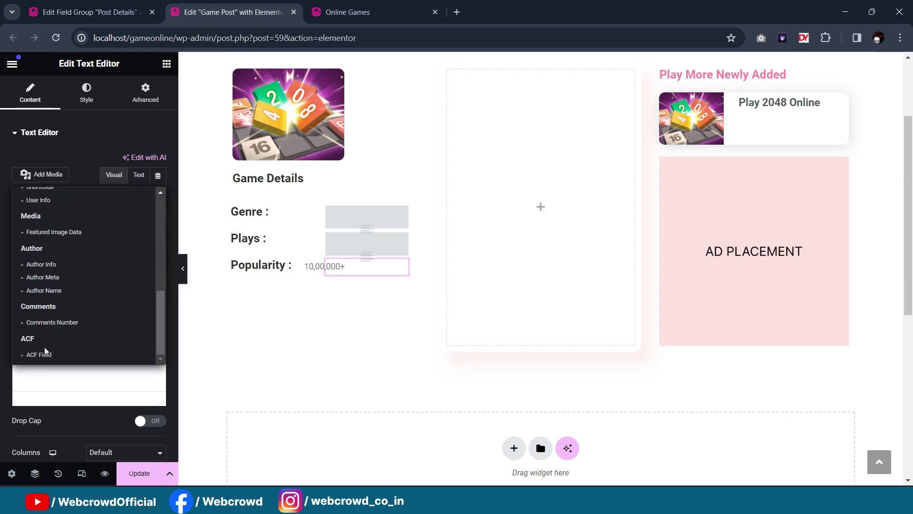
click(44, 354)
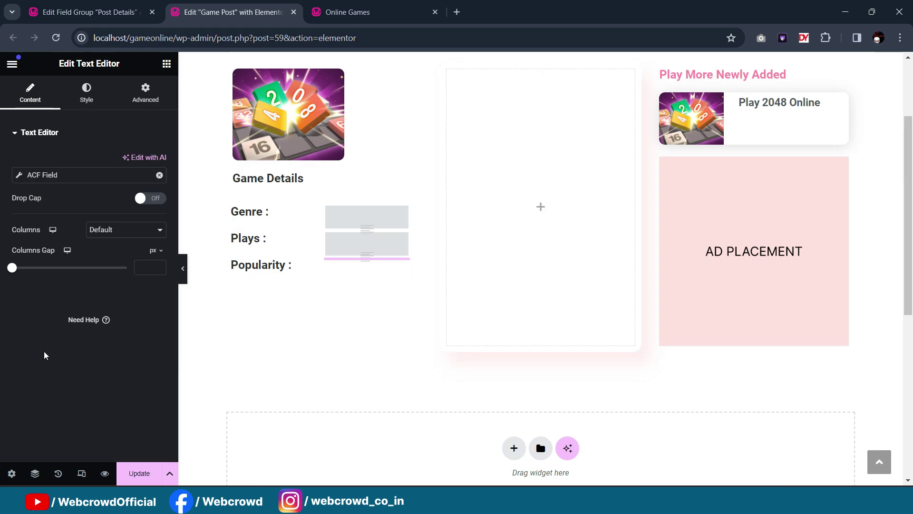
click(17, 177)
click(18, 177)
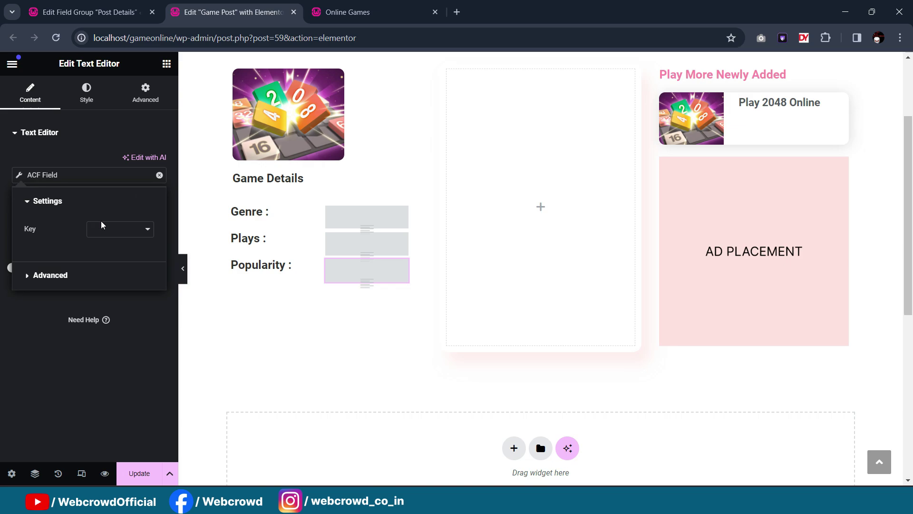
click(117, 230)
click(117, 278)
click(135, 369)
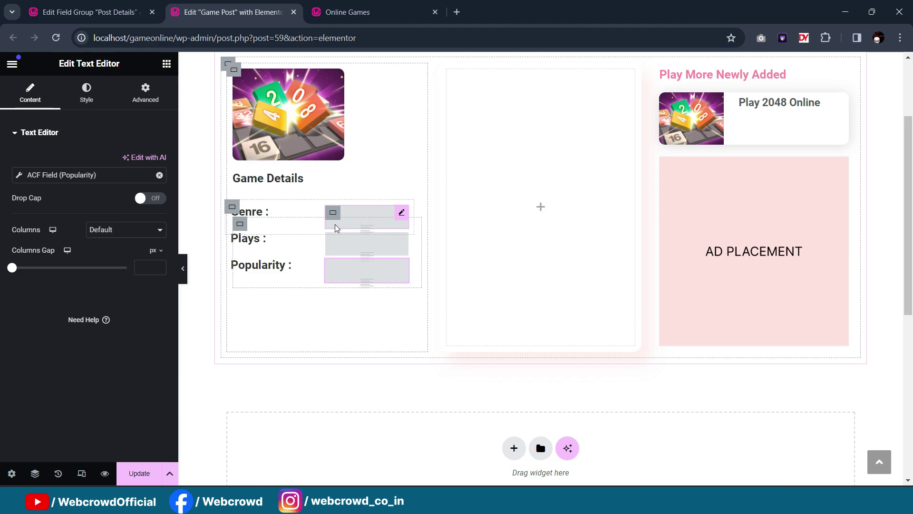
scroll(312, 213, up, 3)
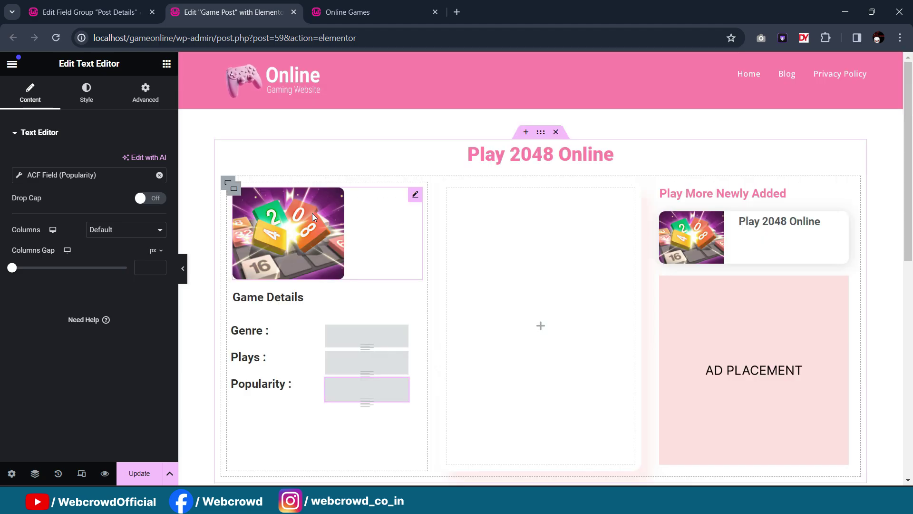
scroll(347, 343, down, 1)
scroll(347, 343, down, 1)
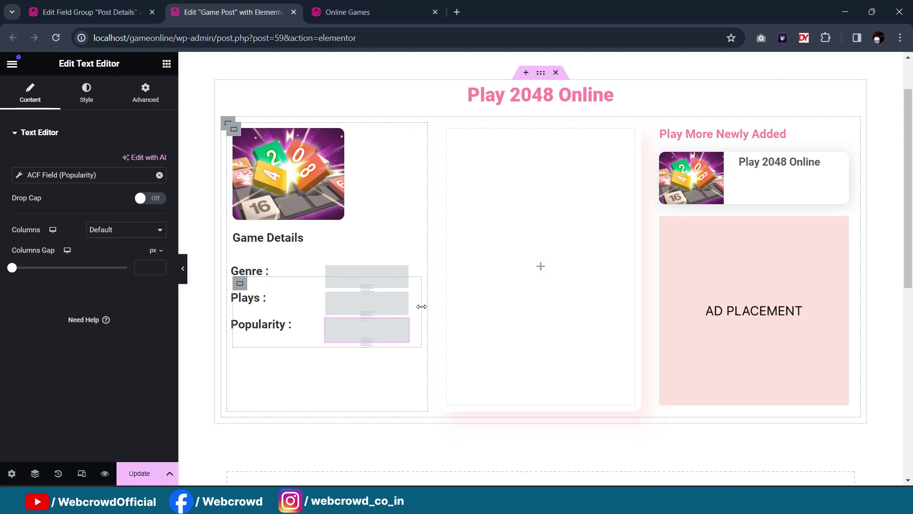
scroll(485, 281, down, 2)
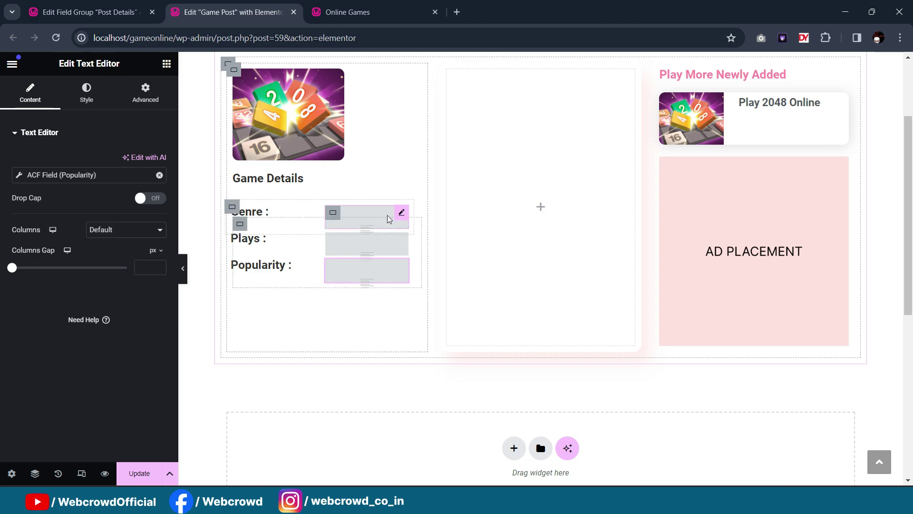
Step: Open the "Play 2048 Online" post for editing in a new browser tab and go to its Game details field
click(91, 11)
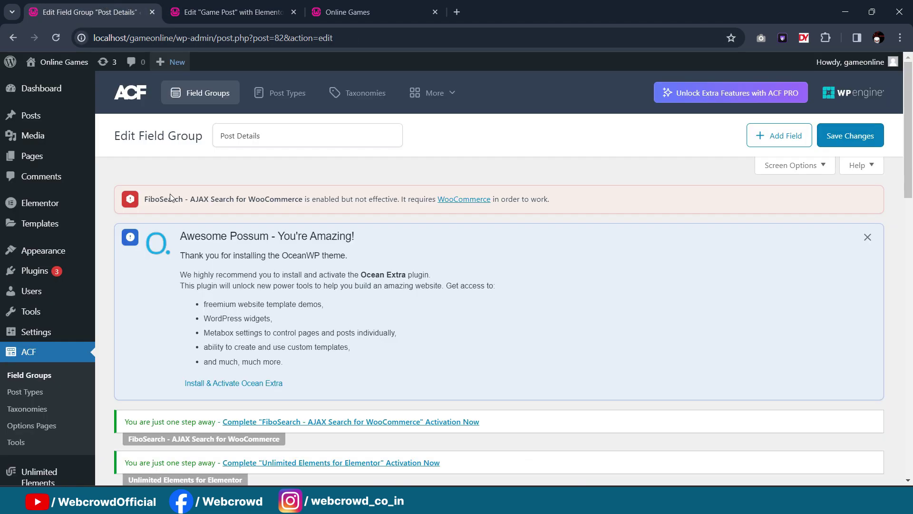
mouse_move(26, 118)
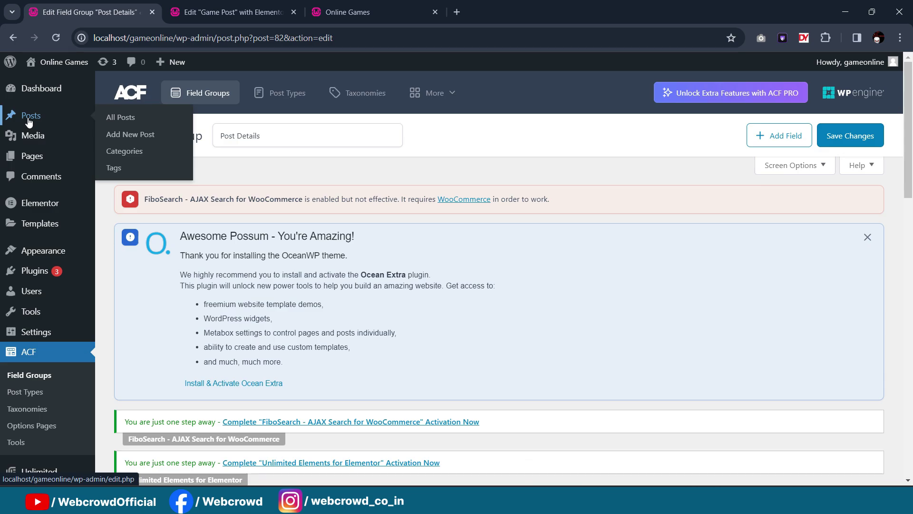
click(28, 119)
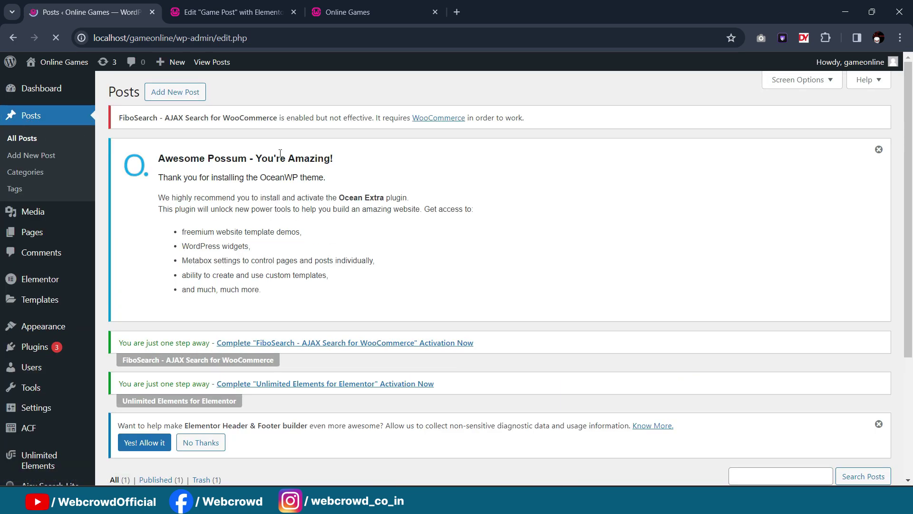
scroll(283, 157, down, 3)
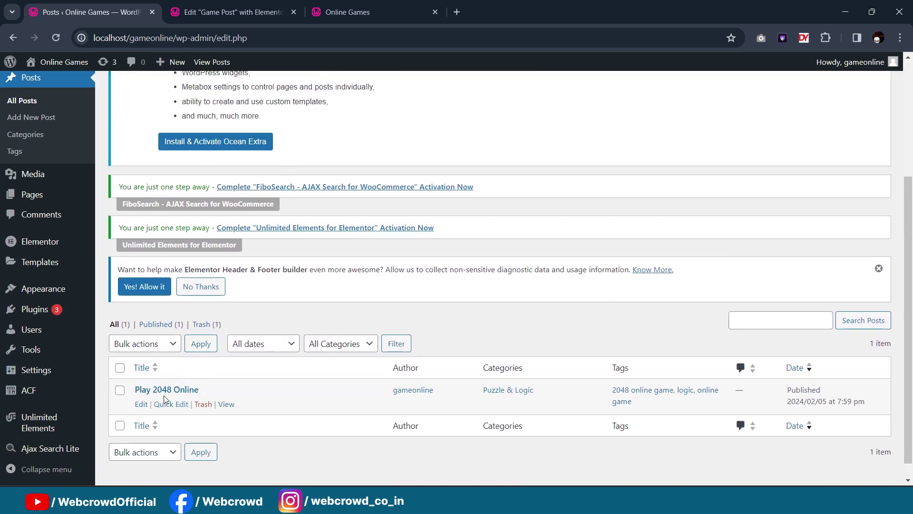
ctrl+click(141, 404)
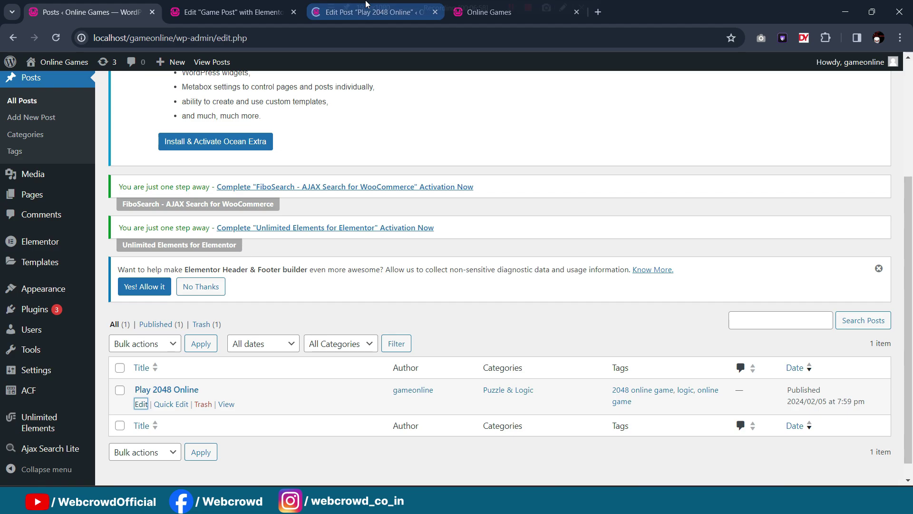
click(363, 13)
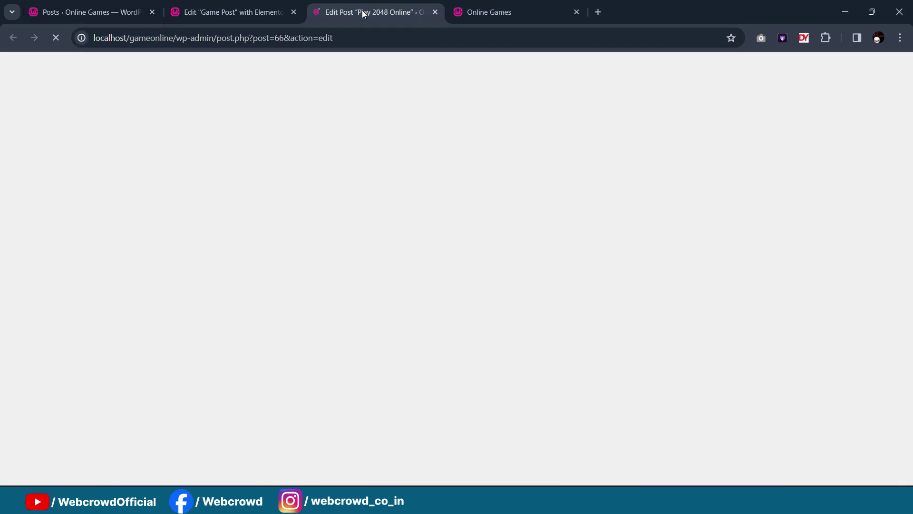
scroll(247, 164, down, 1)
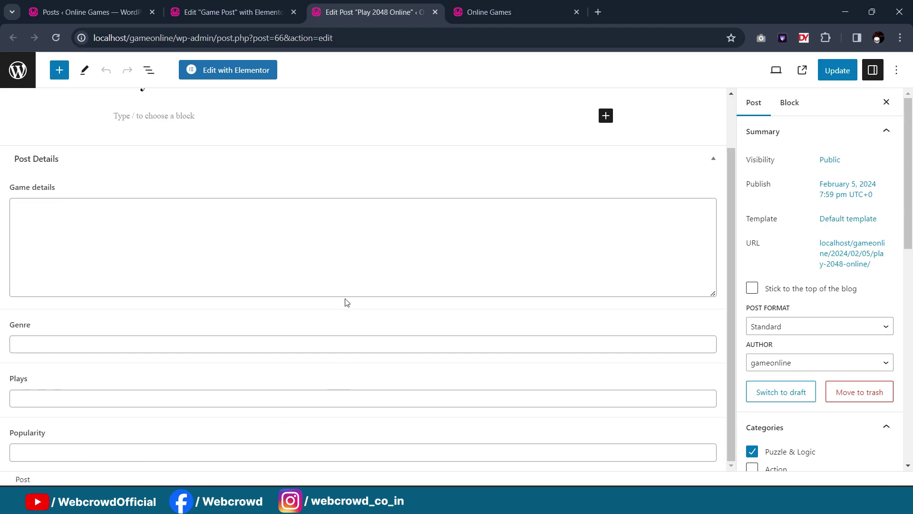
scroll(347, 302, up, 2)
click(322, 297)
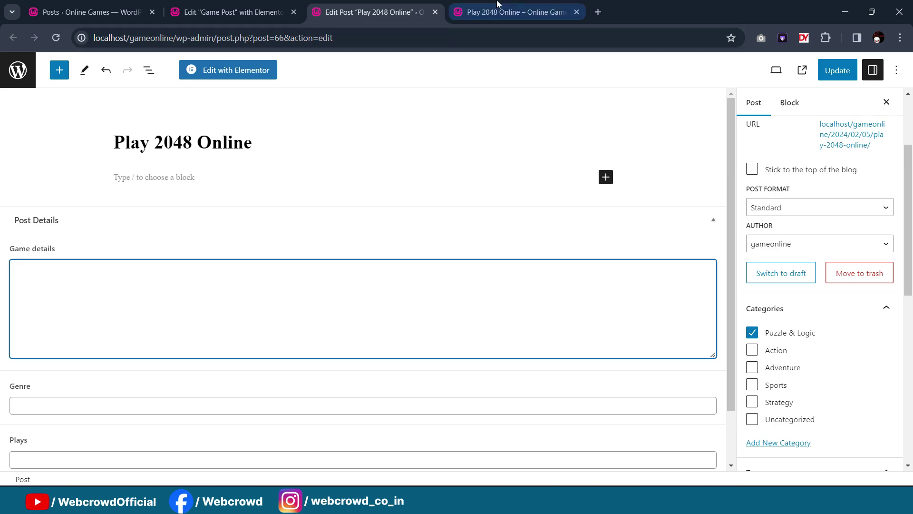
Step: Open business.gamezop.com/html5-games in a new browser tab
click(523, 12)
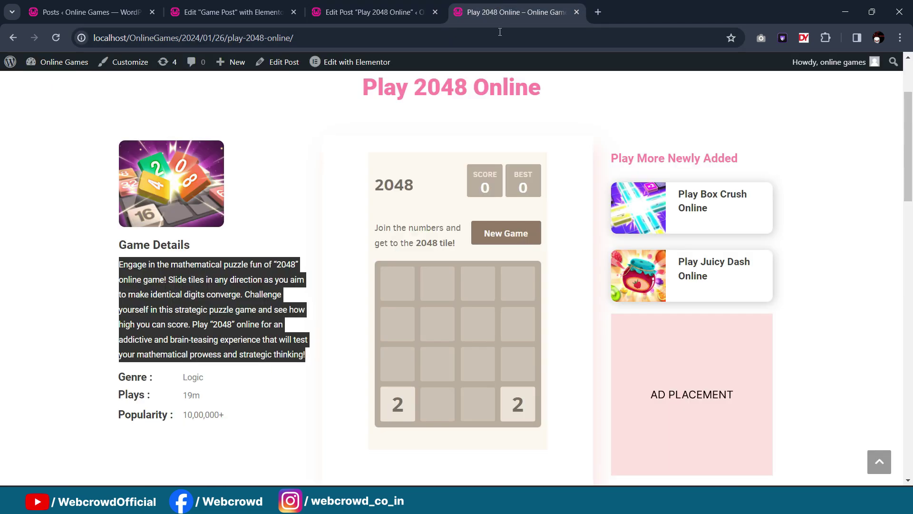
click(596, 13)
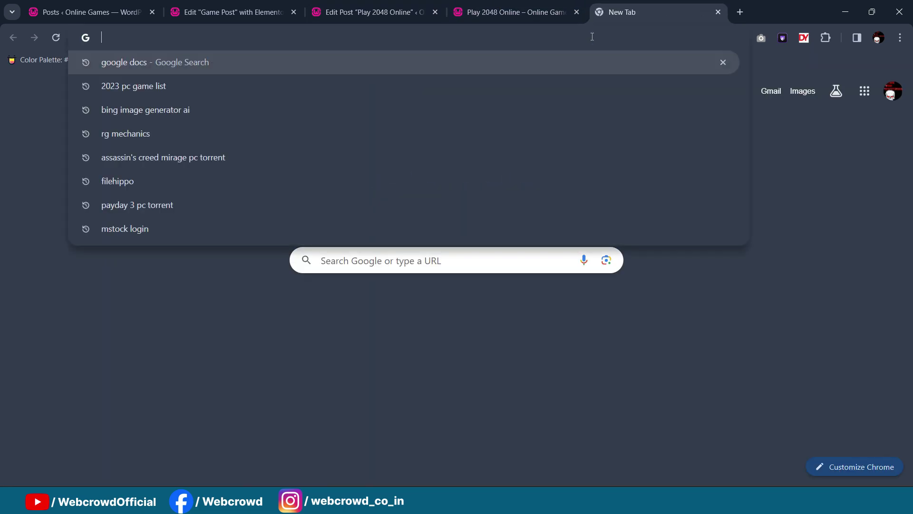
text(business.gamezop.com/html5-games)
key(Return)
Step: Look through the Gamezop HTML5 games page, examining the newly added games, the category list and the top games
scroll(586, 196, down, 2)
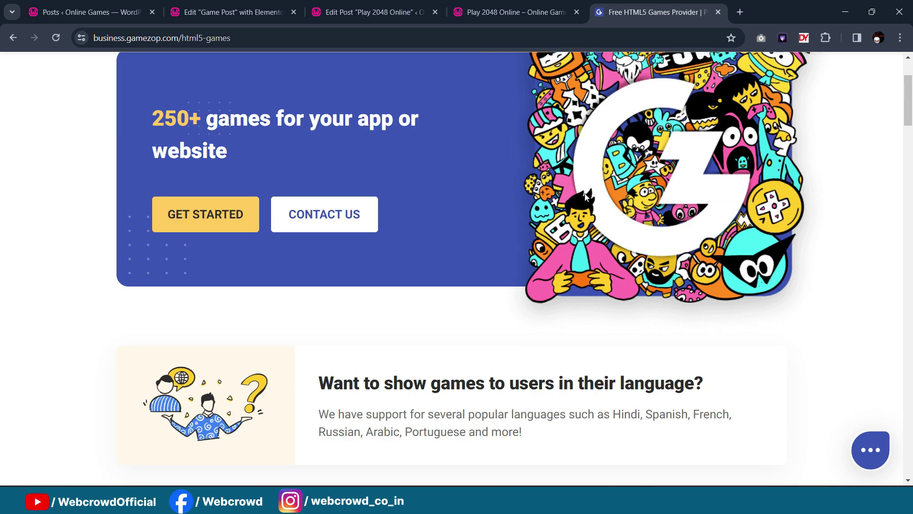
scroll(611, 262, down, 3)
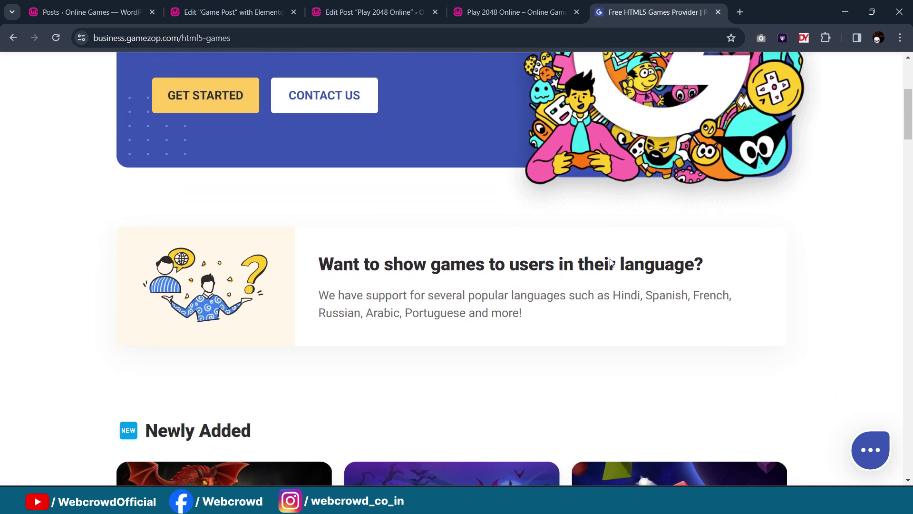
scroll(595, 283, down, 2)
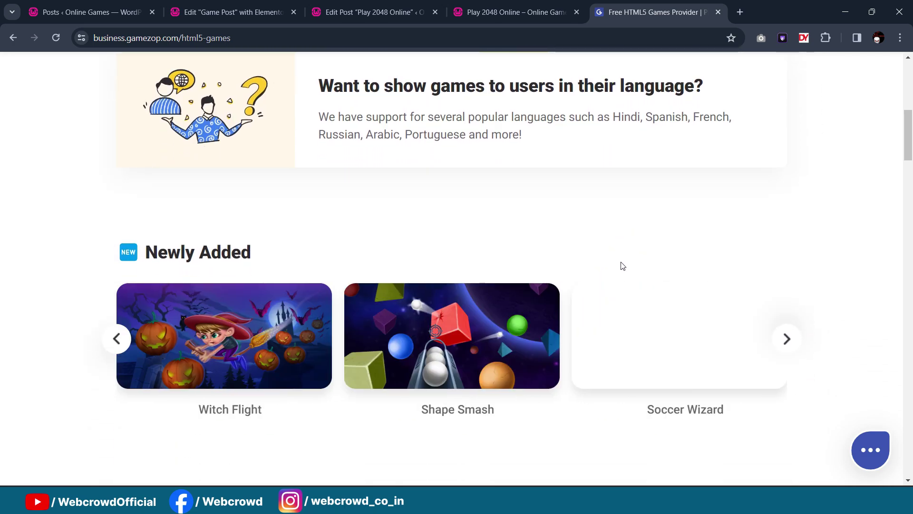
scroll(614, 268, down, 4)
scroll(605, 273, down, 3)
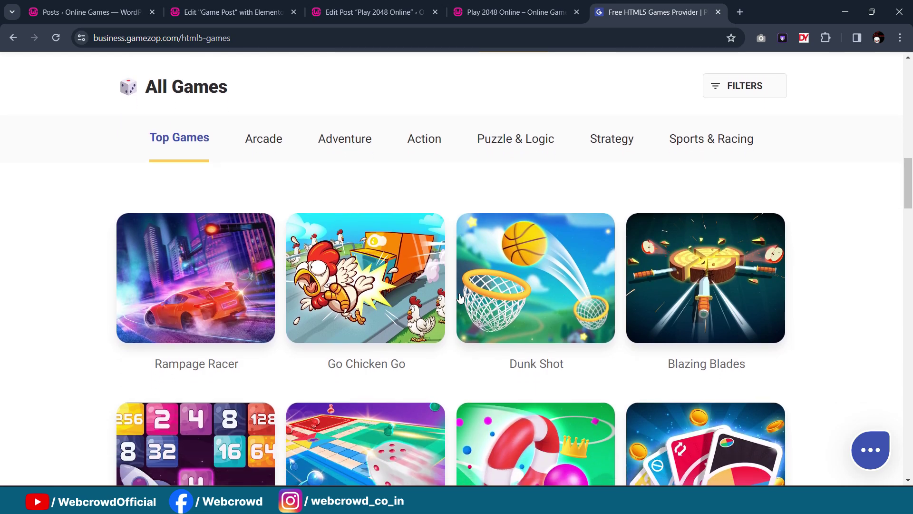
scroll(584, 212, down, 3)
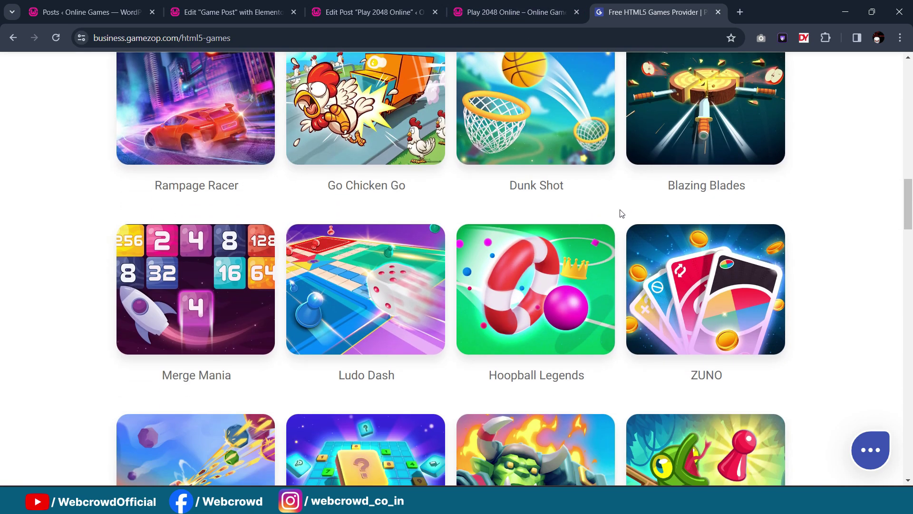
scroll(671, 267, down, 4)
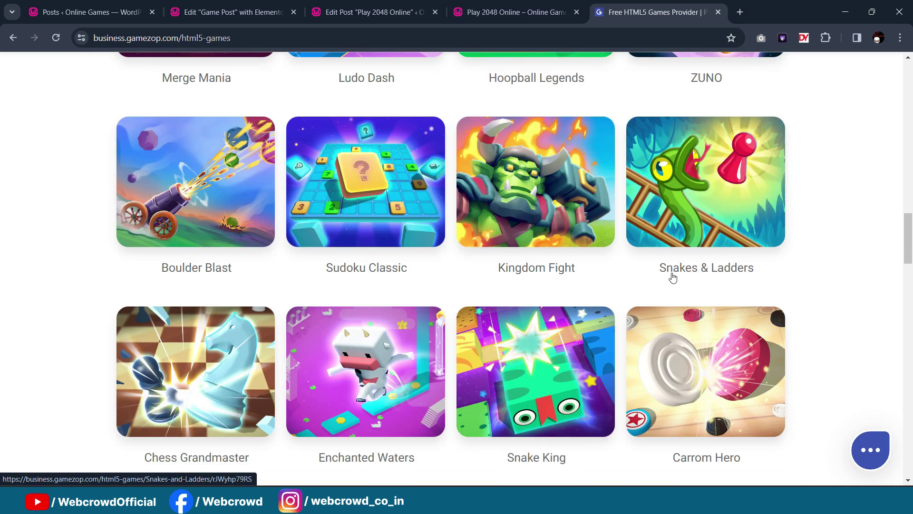
scroll(673, 277, down, 4)
scroll(672, 269, up, 11)
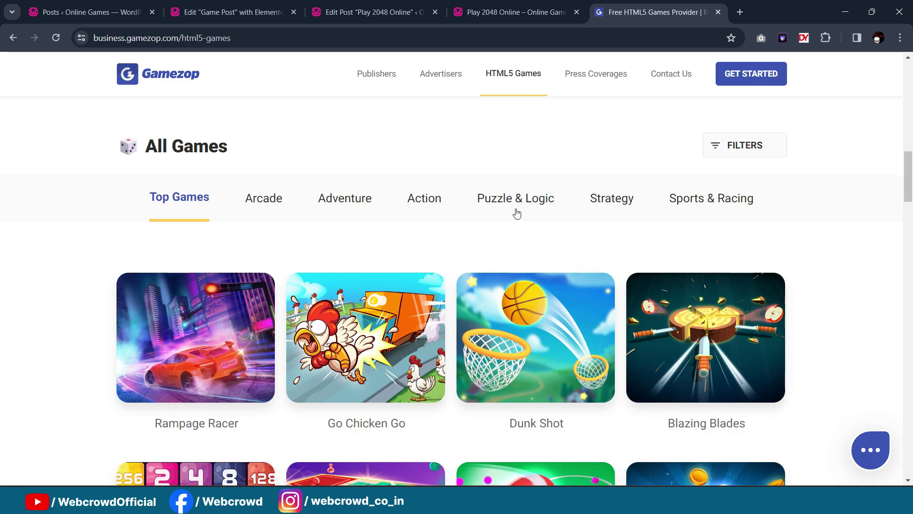
Step: Open the 2048 game's page from the Puzzle & Logic category on Gamezop
click(515, 203)
scroll(595, 257, down, 4)
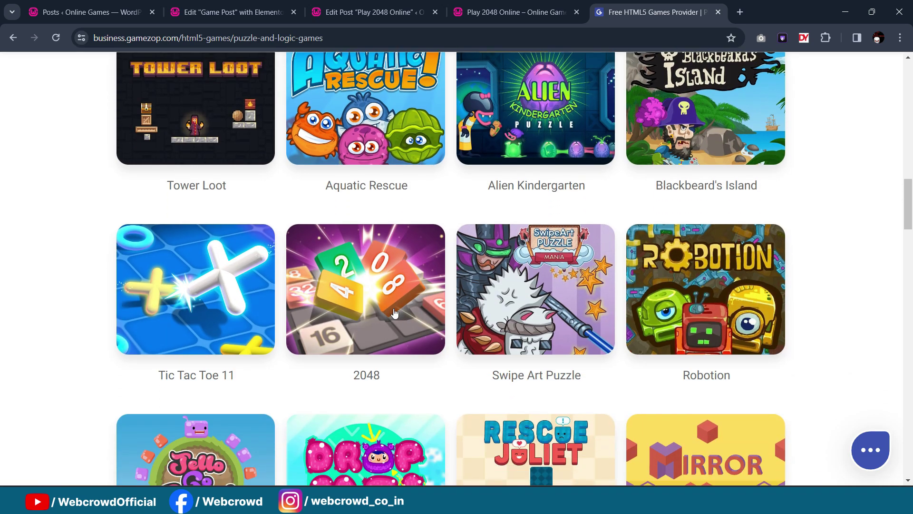
click(394, 312)
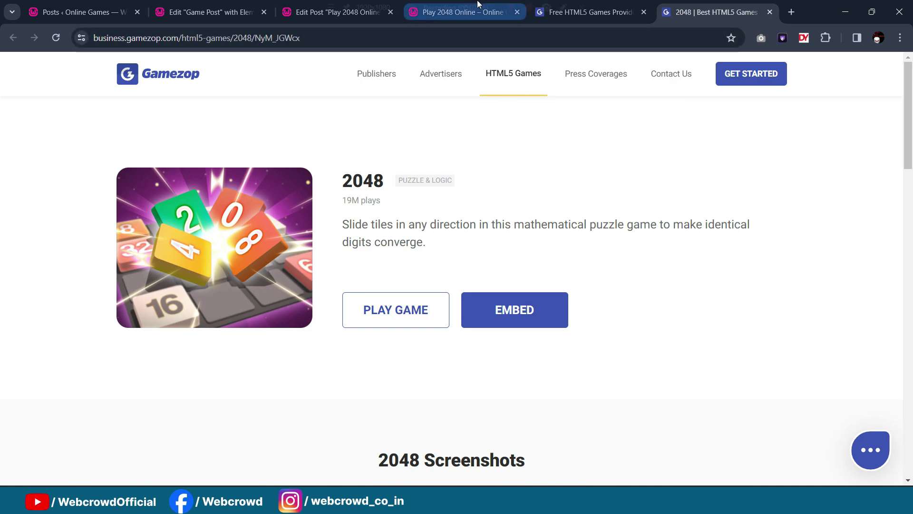
Step: Fill the Game details field of the "Play 2048 Online" post with the description text from the finished example page
click(457, 4)
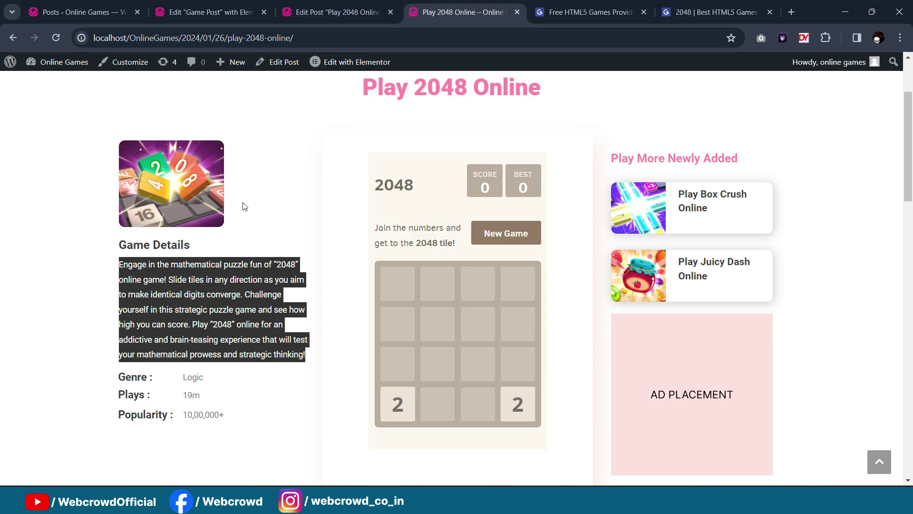
click(317, 5)
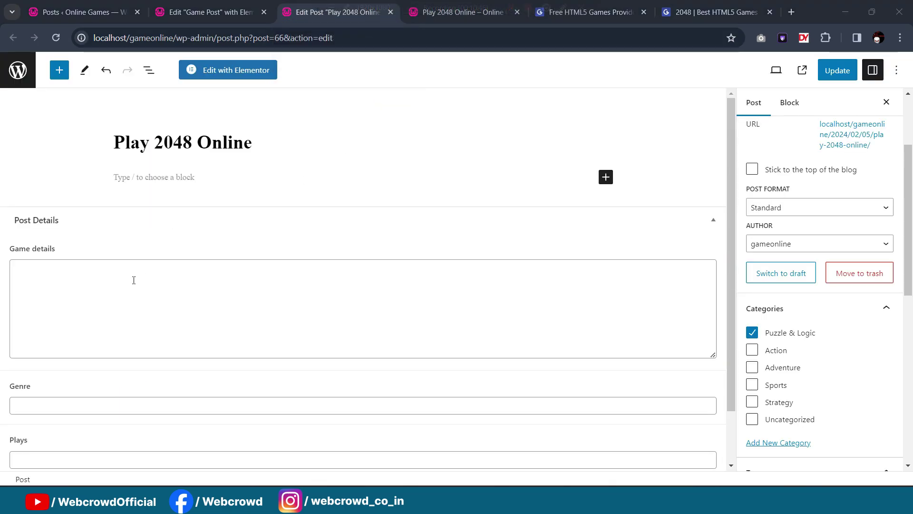
click(110, 295)
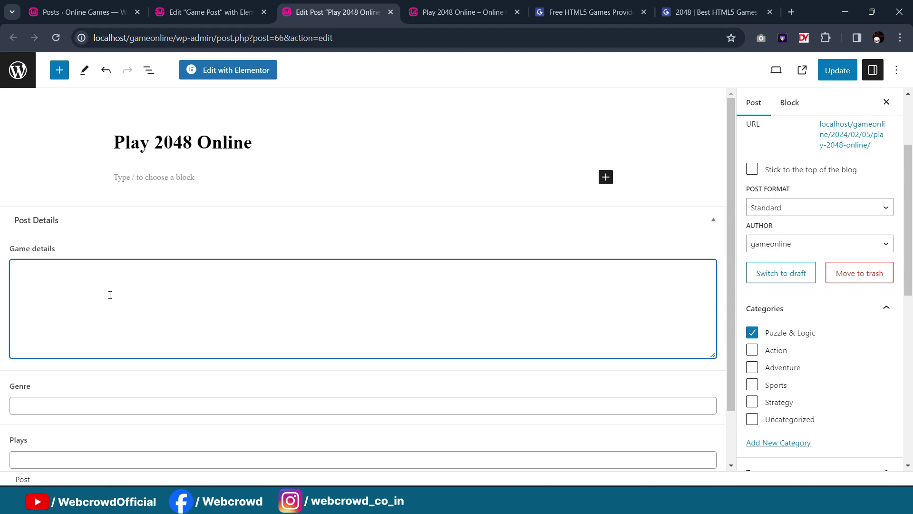
text(Engage in the mathematical puzzle fun of "2048" online game! Slide tiles in any direction as you aim to make identical digits converge. Challenge yourself in this strategic puzzle game and see how high you can score. Play "2048" online for an addictive and brain-teasing experience that will test your mathematical prowess and strategic thinking!)
scroll(340, 274, down, 1)
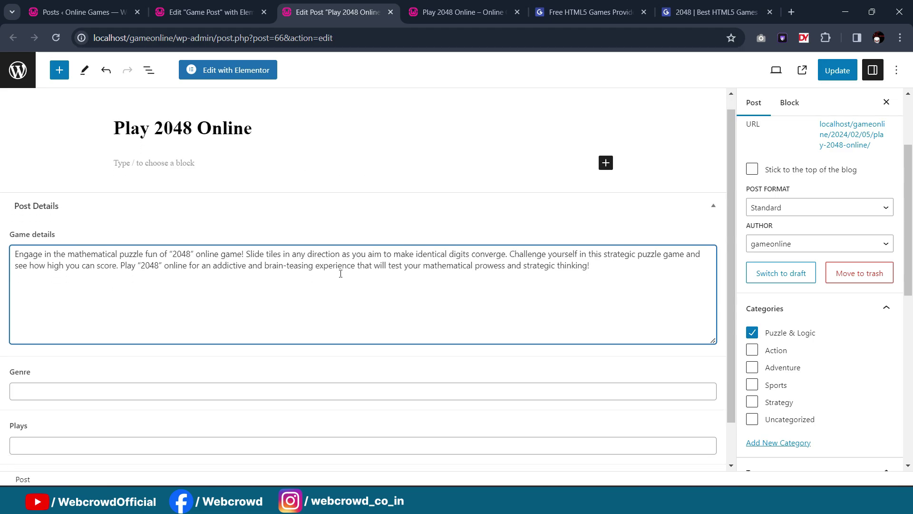
scroll(340, 274, down, 1)
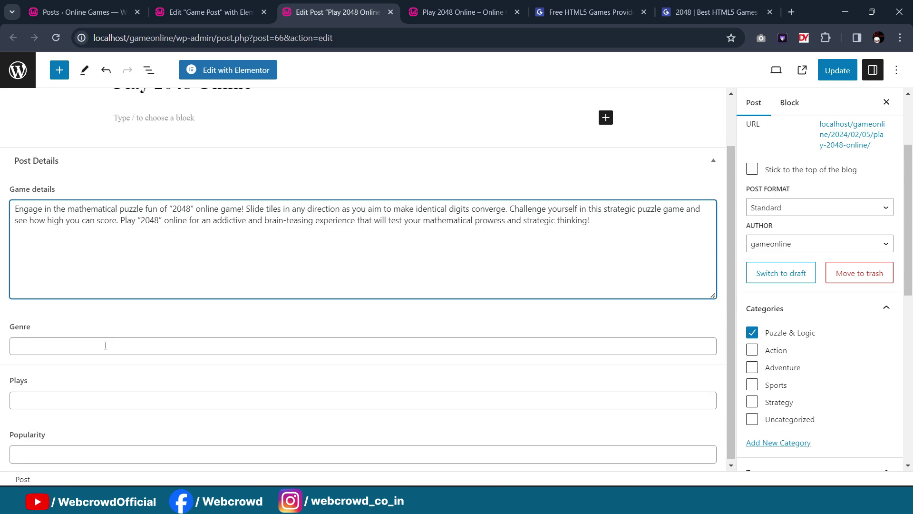
Step: Set the post's Genre to "Puzzle & Logic", Plays to "19M+" as on Gamezop's 2048 page, and Popularity to "30,00,000+"
click(106, 345)
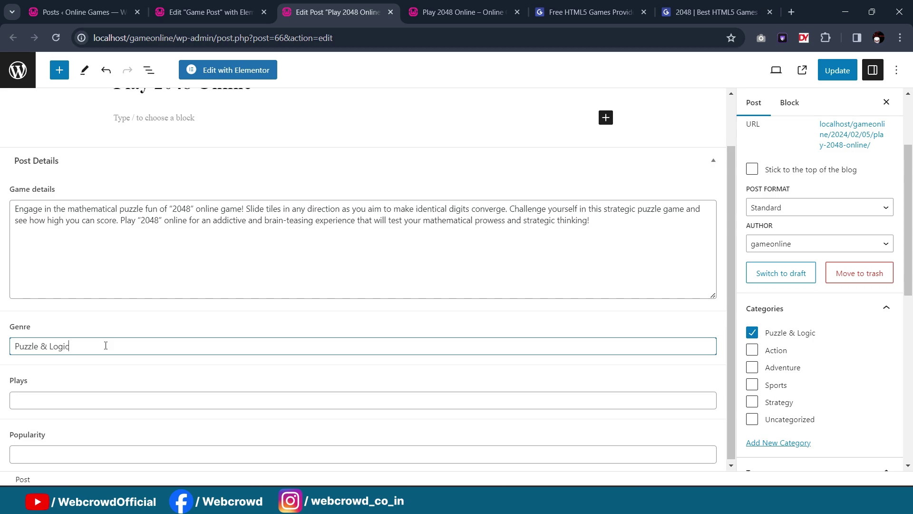
key(Tab)
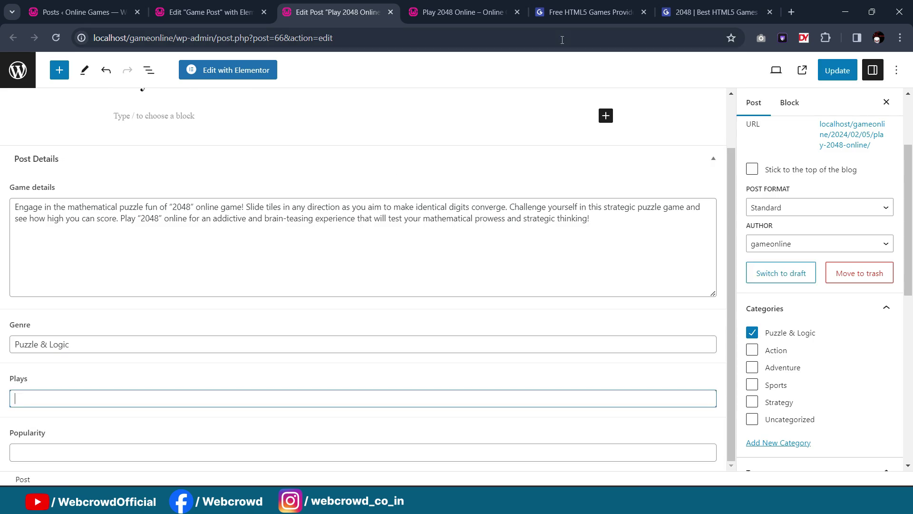
click(668, 5)
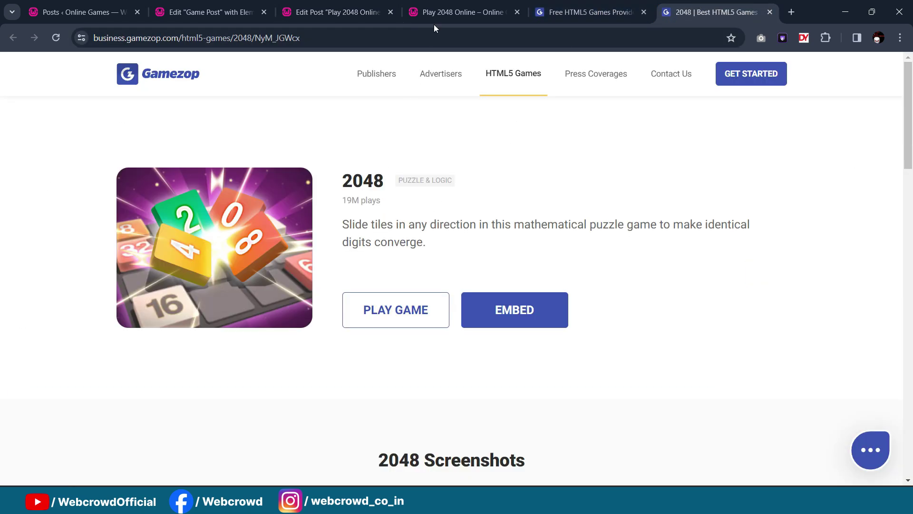
click(320, 8)
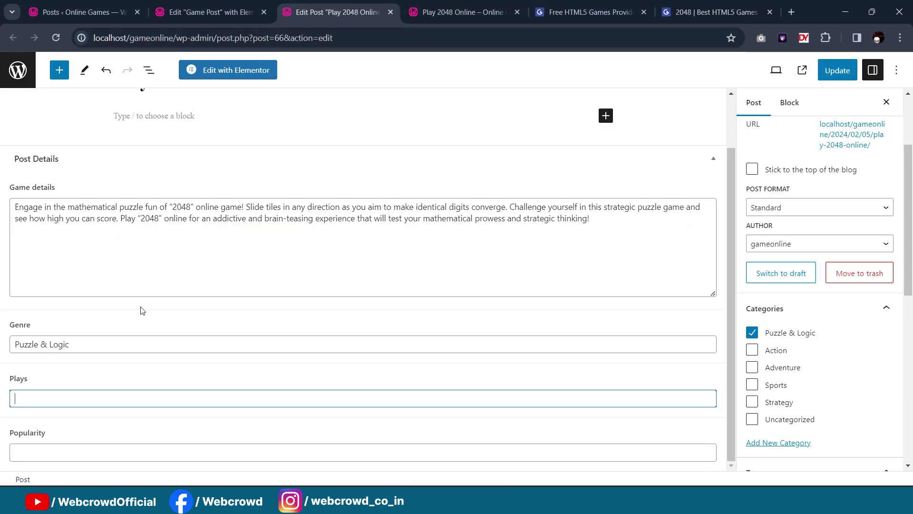
text(19M+)
key(Tab)
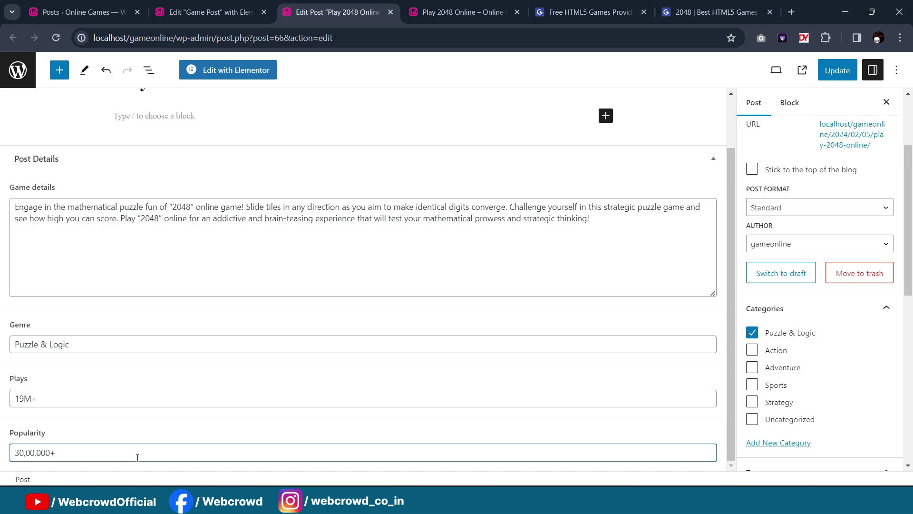
Step: Check the Post Details entries against the finished example page and update the "Play 2048 Online" post
scroll(394, 340, up, 2)
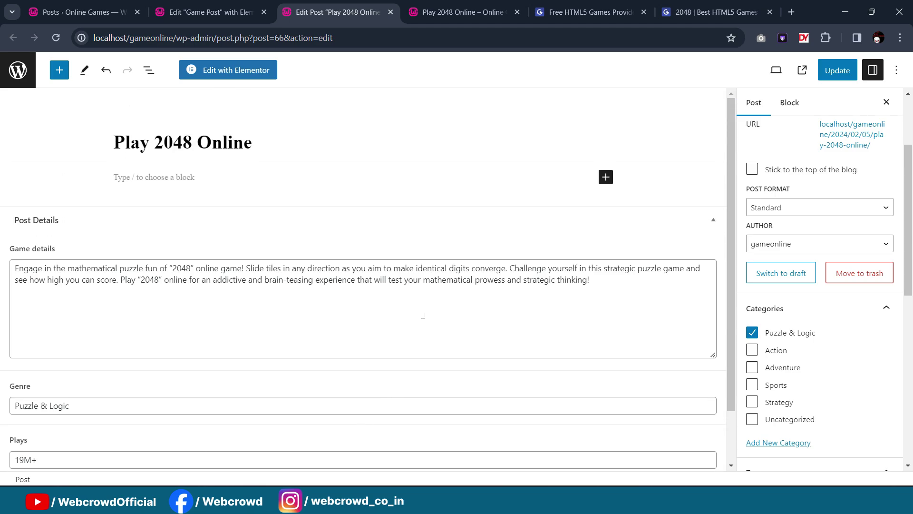
scroll(422, 311, down, 1)
scroll(423, 311, down, 1)
key(ctrl+Tab)
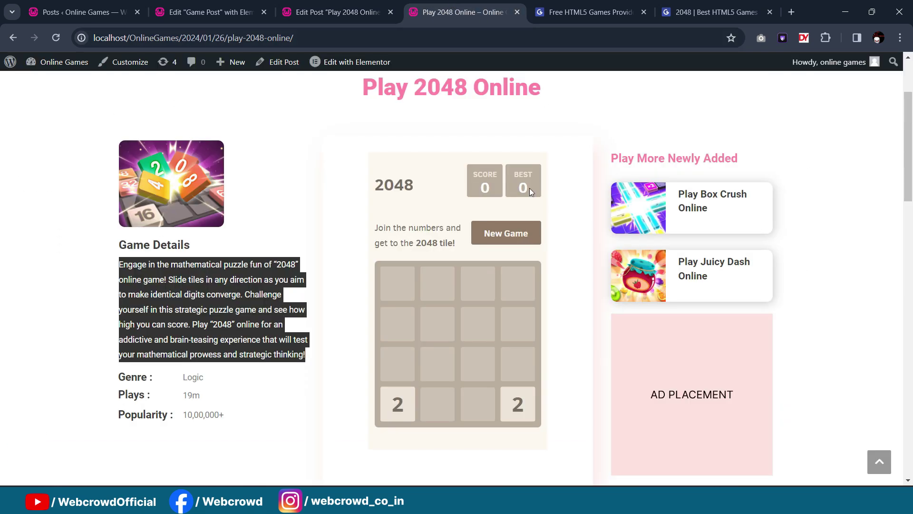
click(554, 119)
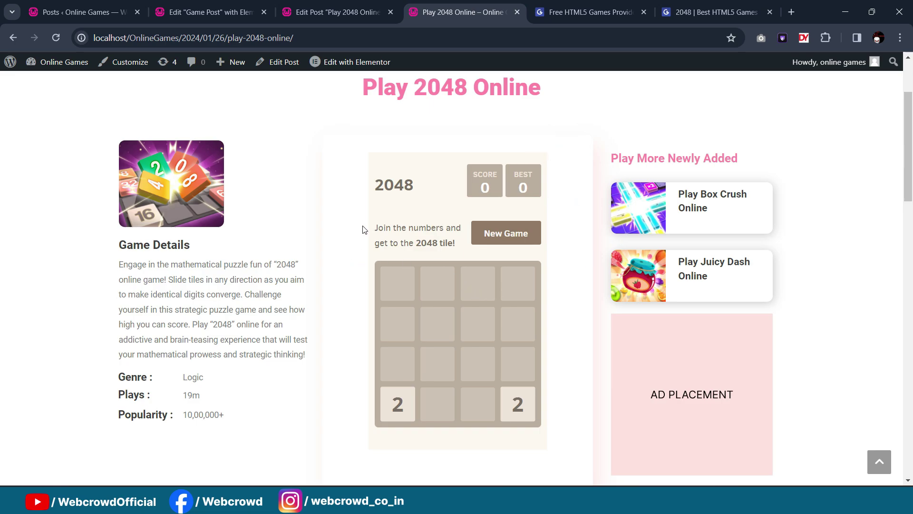
key(ctrl+shift+Tab)
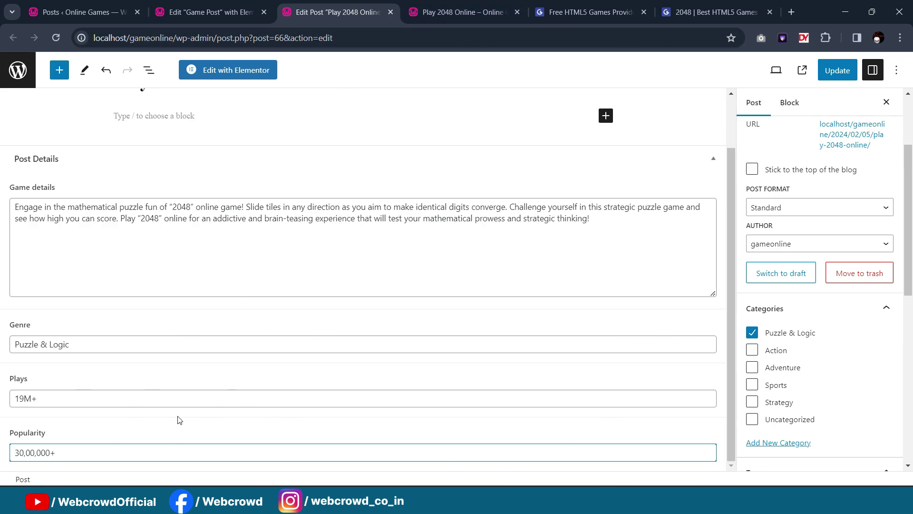
click(835, 72)
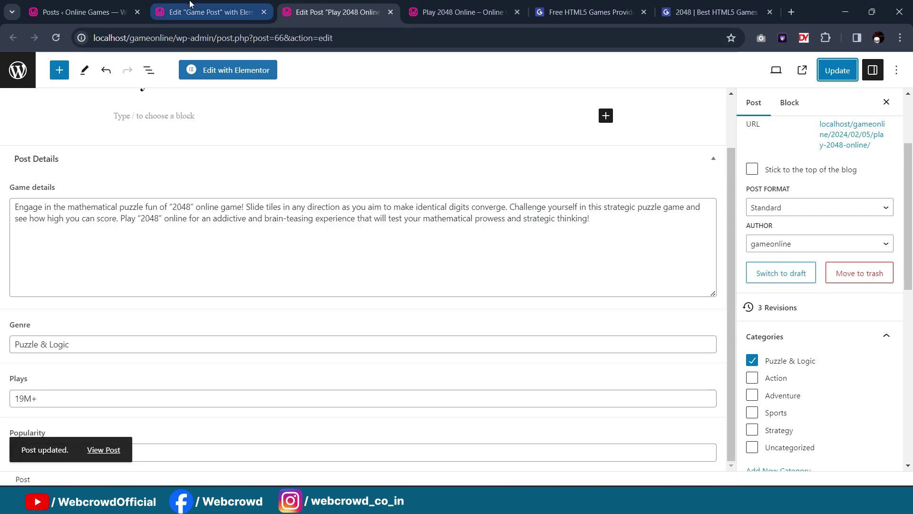
Step: Save the "Game Post" template in Elementor and reload its editor to load the post's field values
click(212, 6)
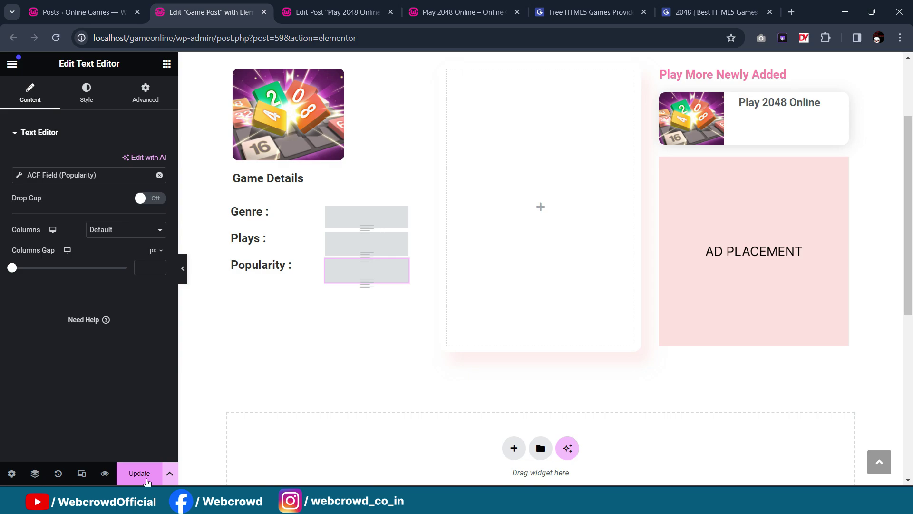
click(141, 473)
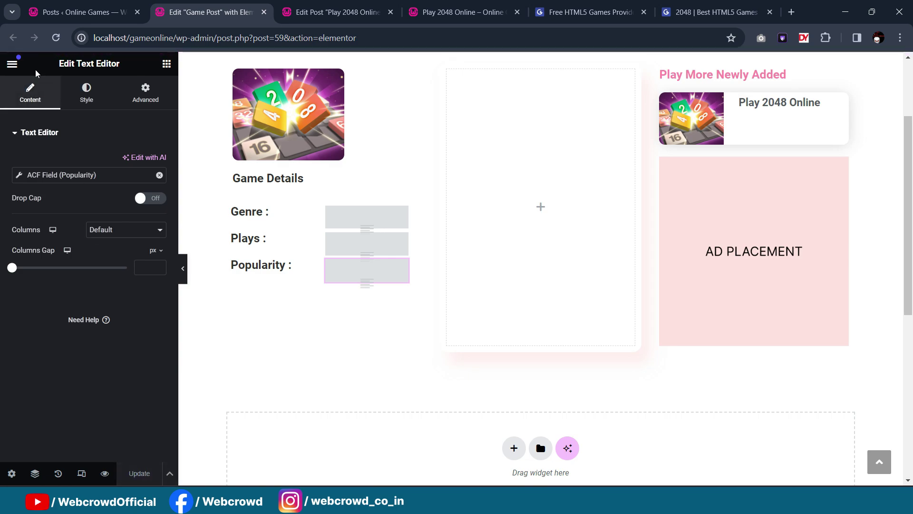
click(56, 37)
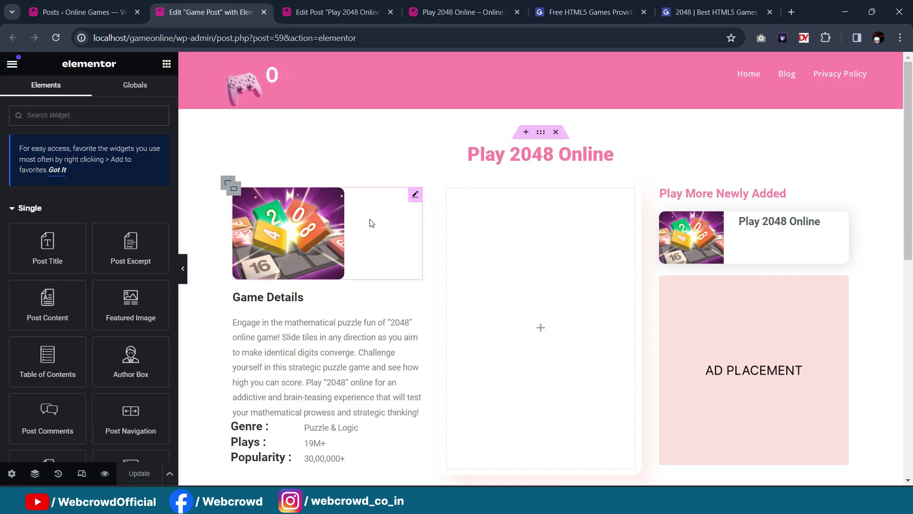
Step: Set the Genre row container's top margin to -16 px and preview the spacing below the game description
scroll(432, 201, down, 1)
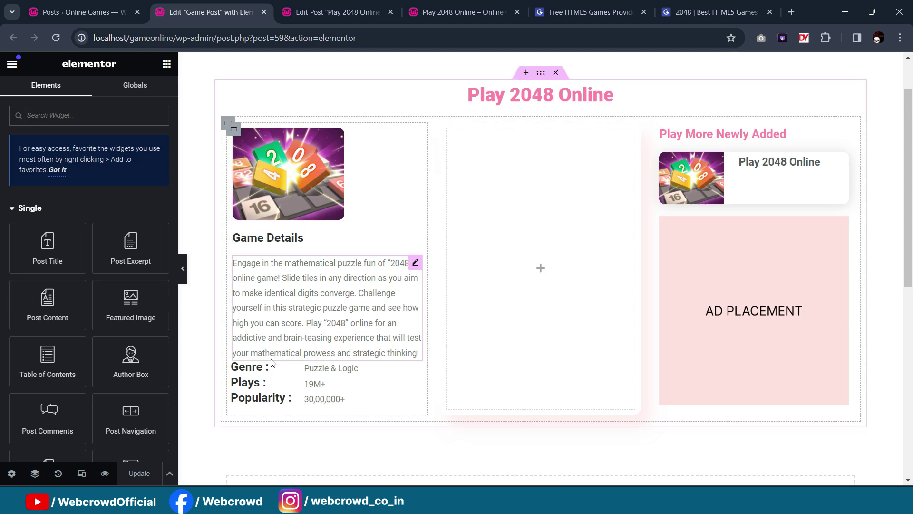
scroll(387, 257, down, 1)
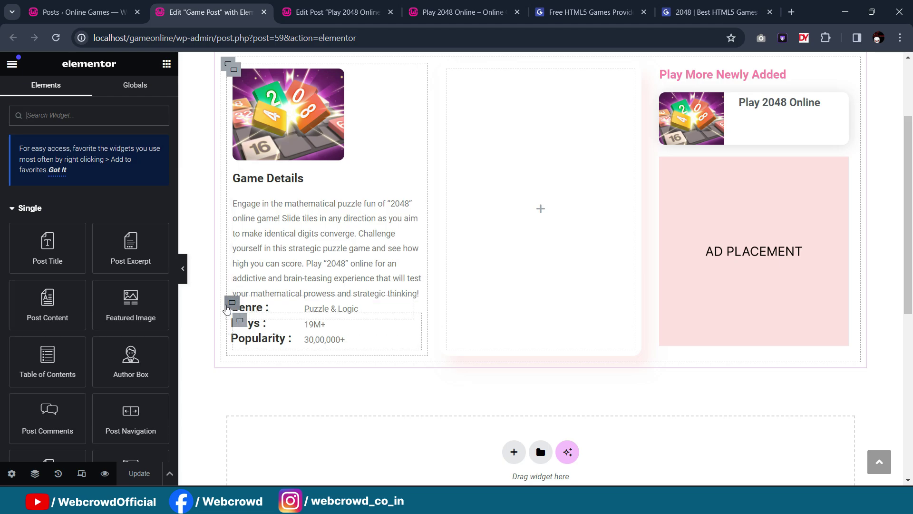
click(232, 304)
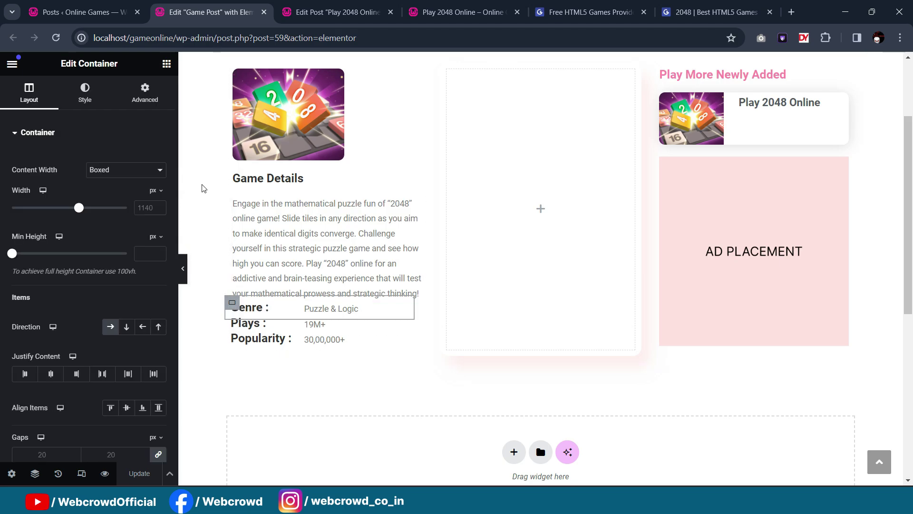
click(151, 97)
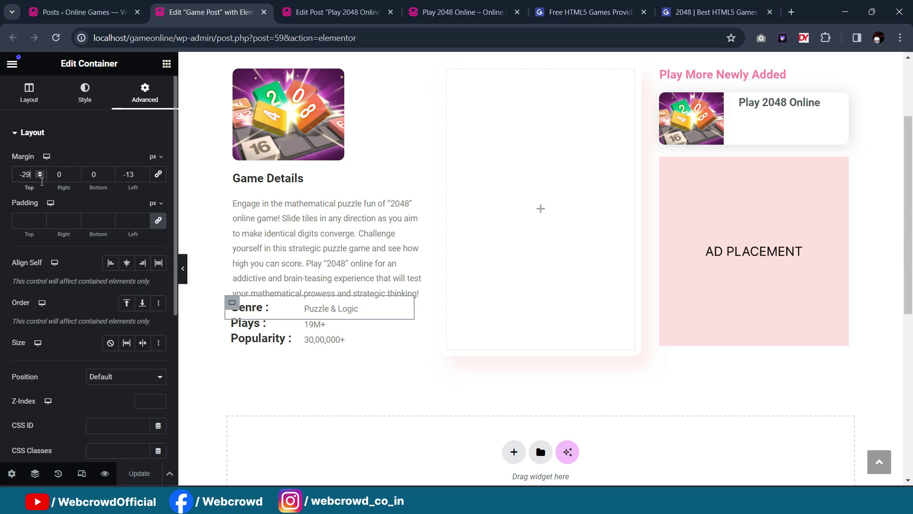
scroll(41, 182, up, 10)
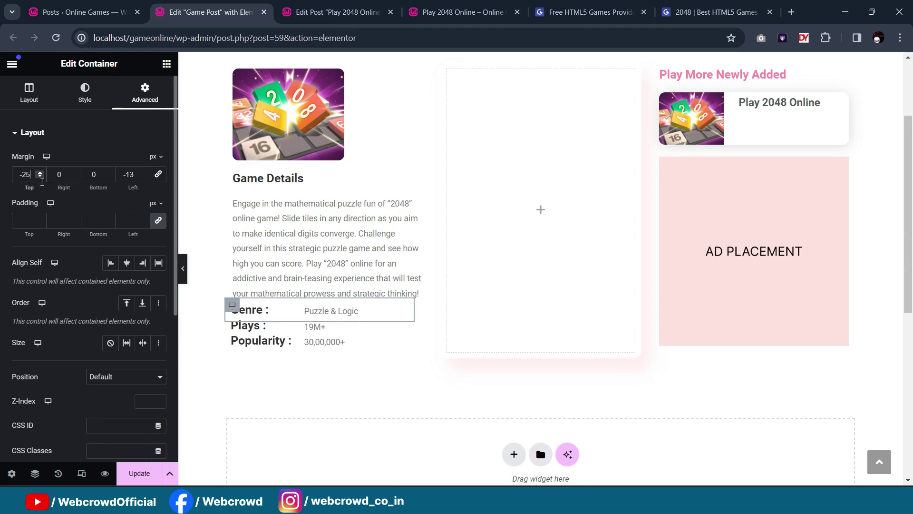
scroll(42, 182, up, 3)
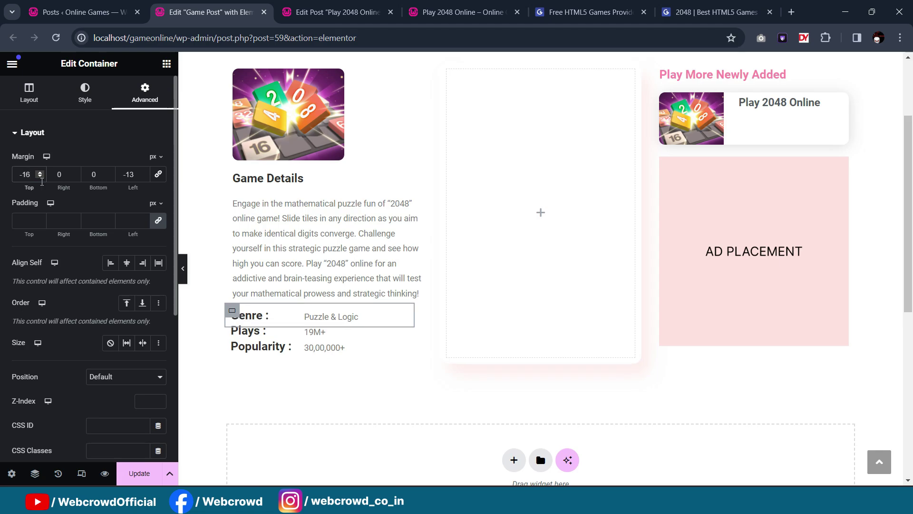
click(183, 269)
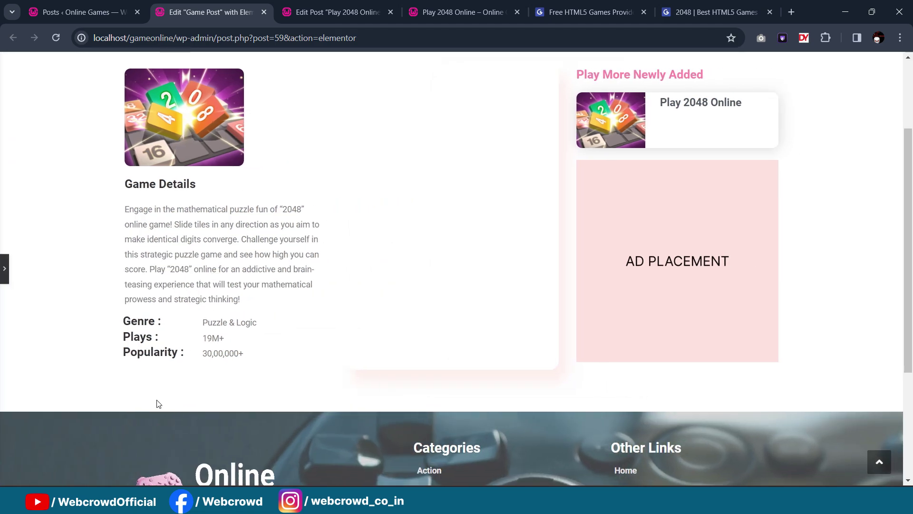
click(5, 269)
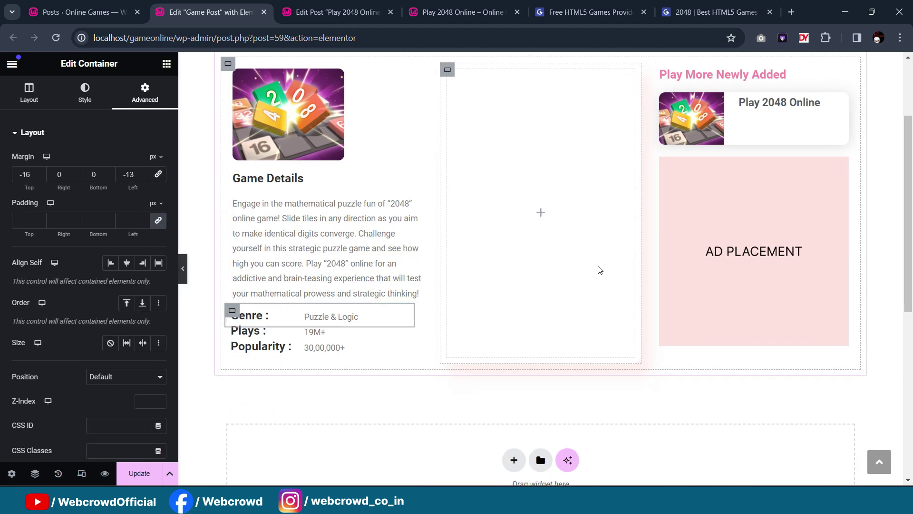
scroll(598, 267, up, 1)
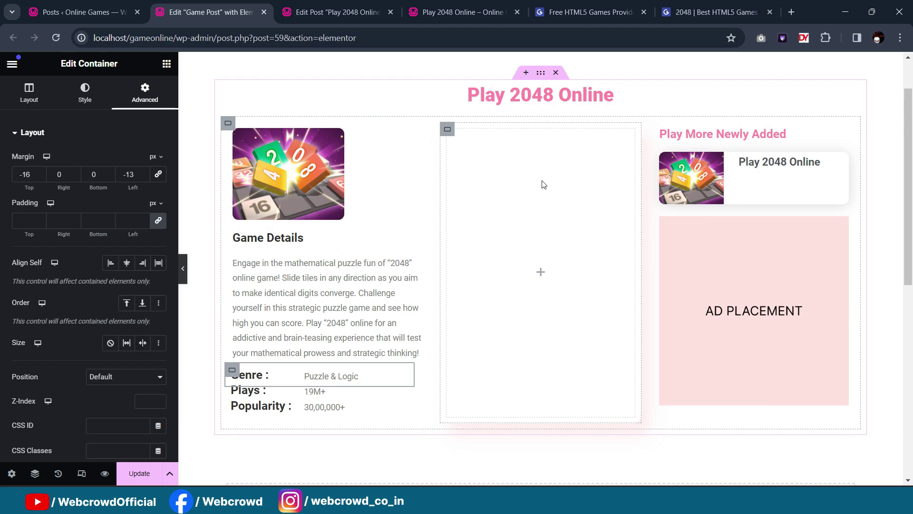
scroll(537, 178, up, 2)
scroll(535, 214, down, 3)
scroll(523, 199, up, 2)
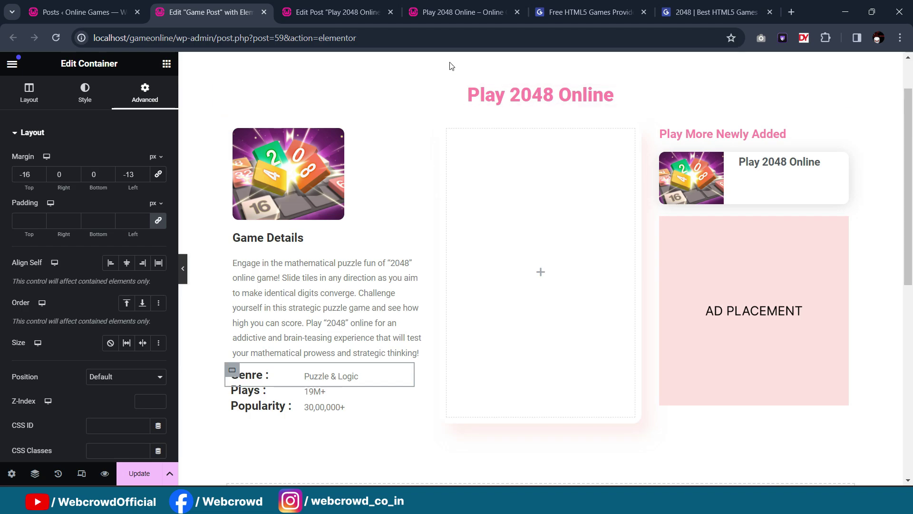
click(119, 4)
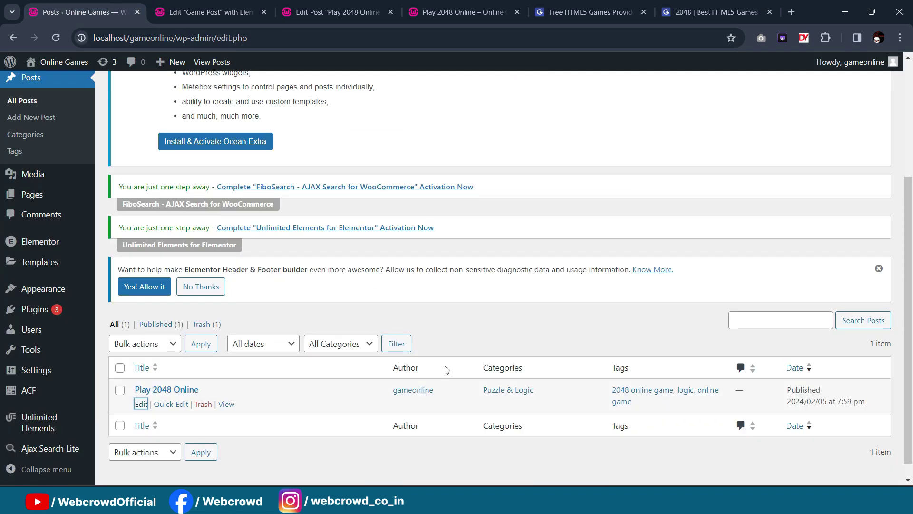
click(232, 9)
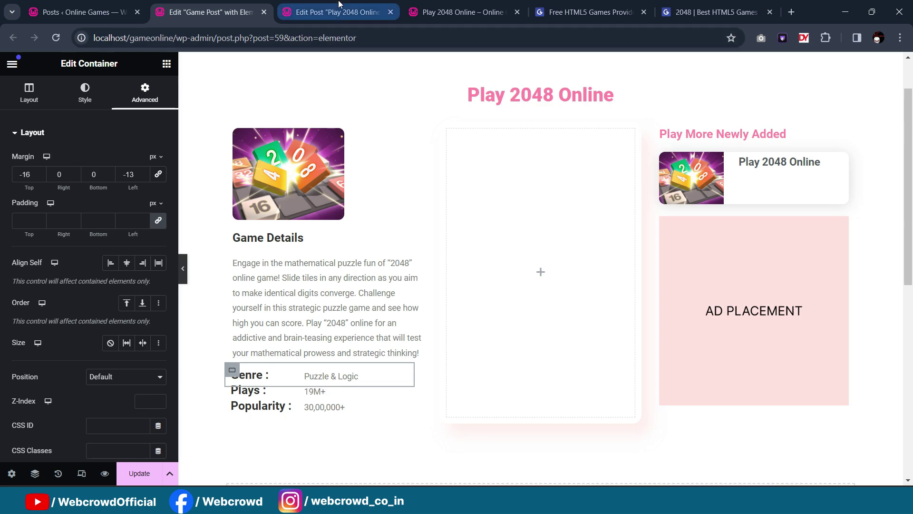
mouse_move(339, 5)
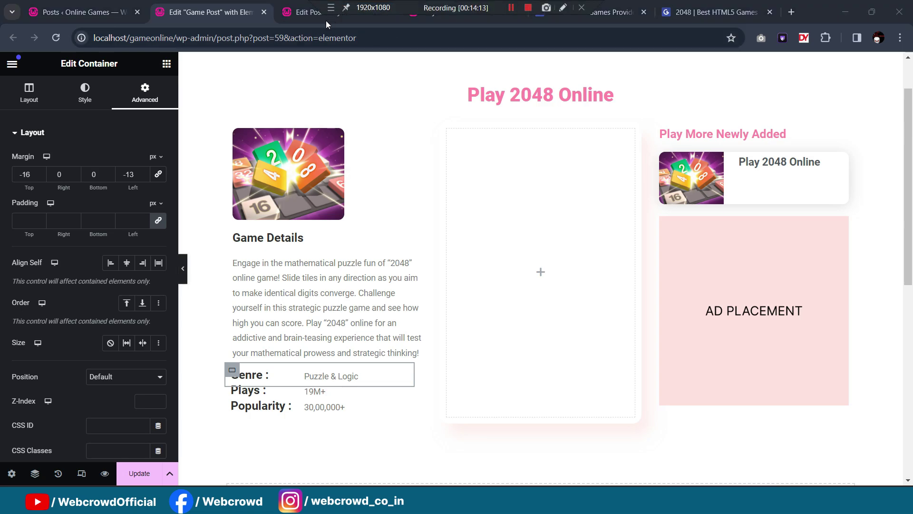
click(306, 11)
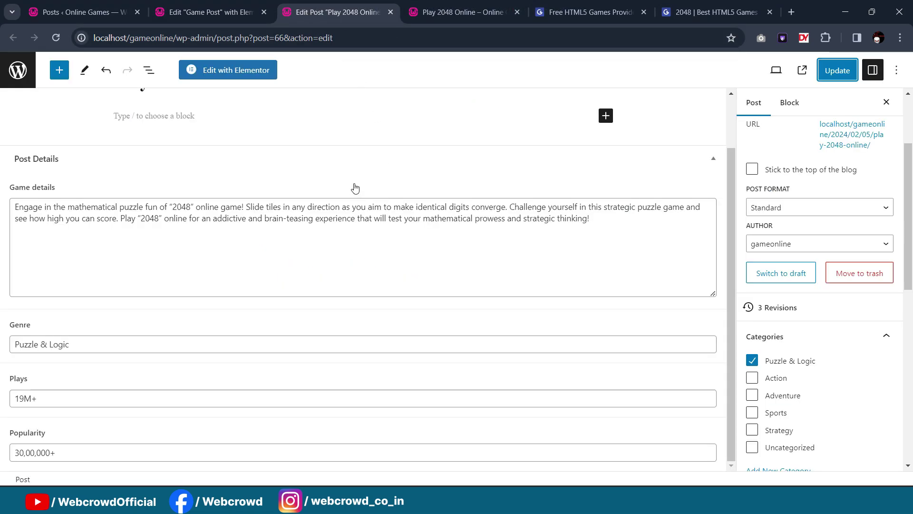
click(211, 12)
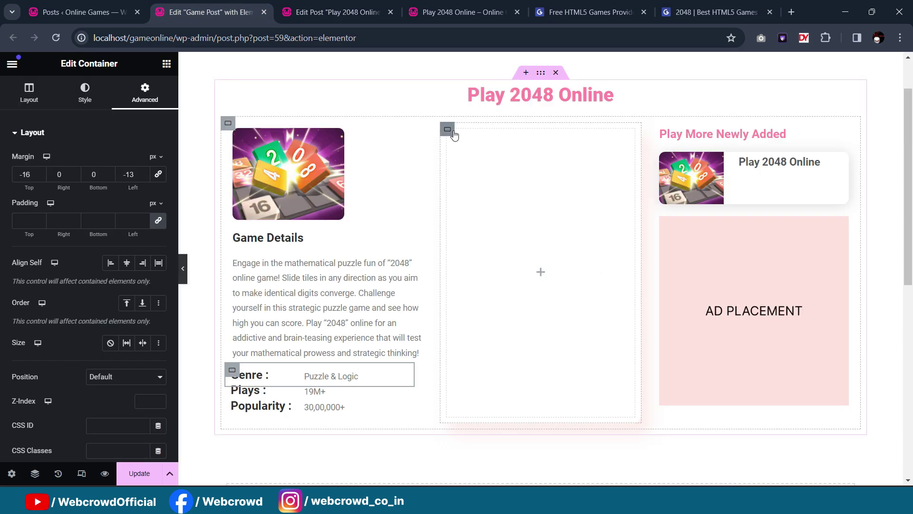
Step: Compare the template's empty middle container with the game area on the finished example page, and review the post's Post Details fields
click(453, 134)
scroll(511, 219, down, 3)
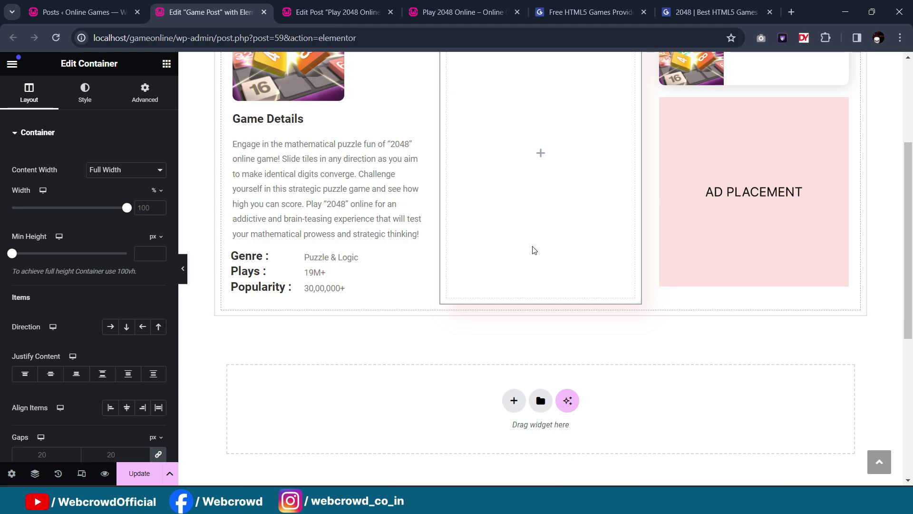
scroll(534, 250, up, 3)
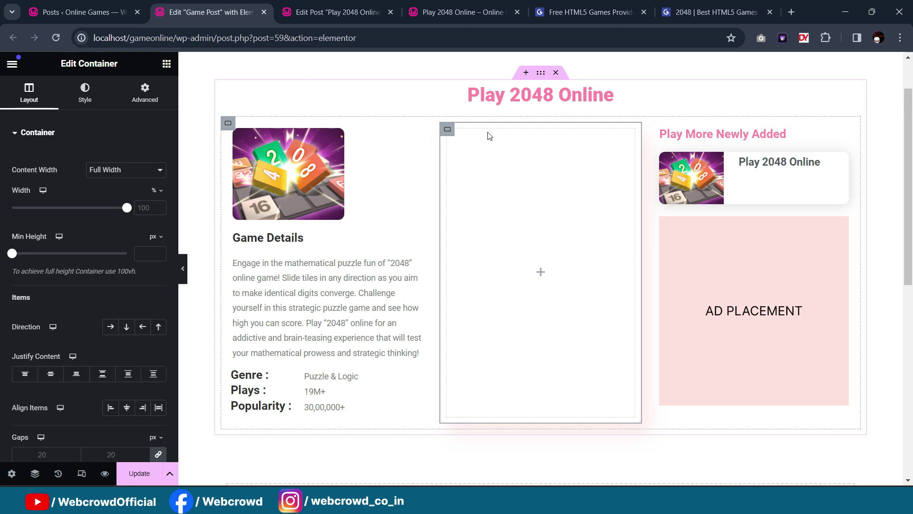
click(462, 12)
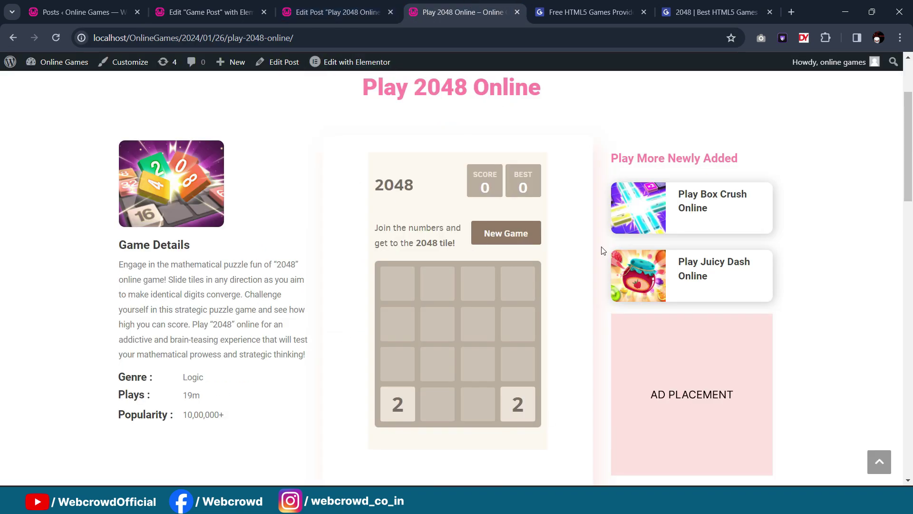
click(333, 12)
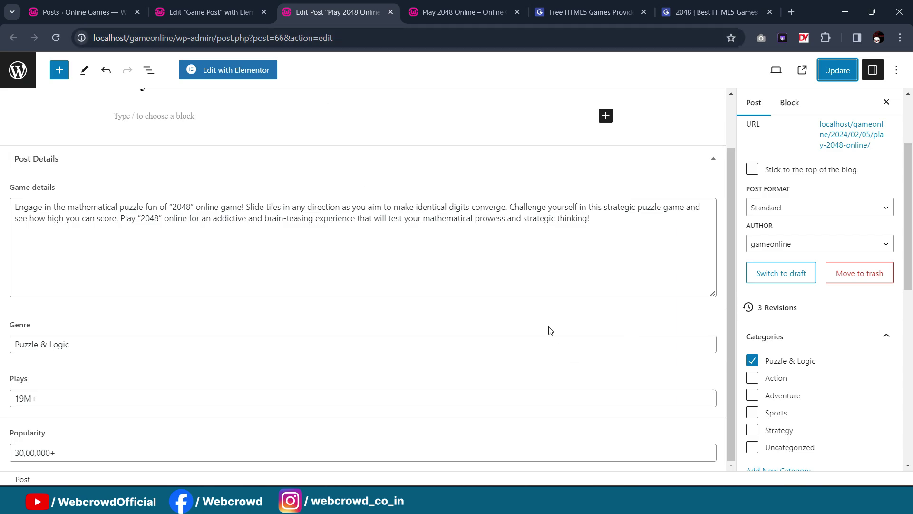
scroll(539, 312, up, 1)
scroll(505, 165, down, 1)
scroll(183, 393, up, 2)
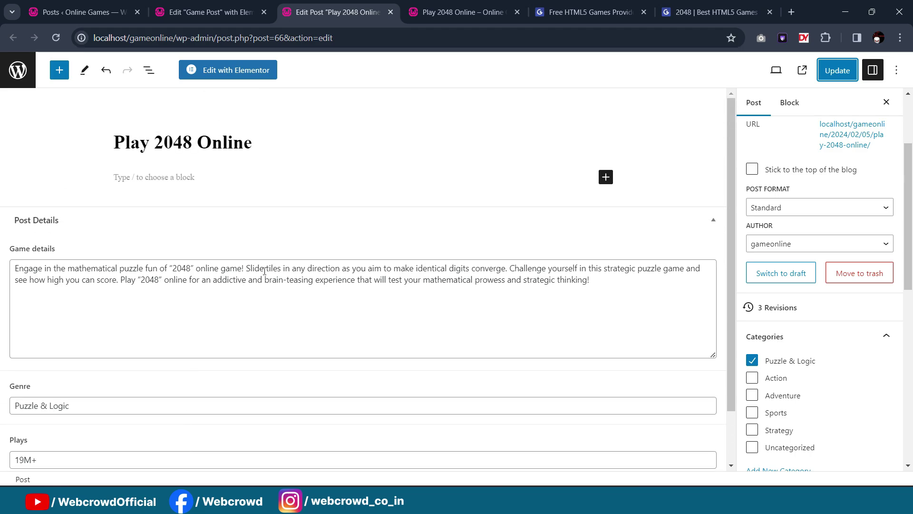
scroll(360, 287, down, 2)
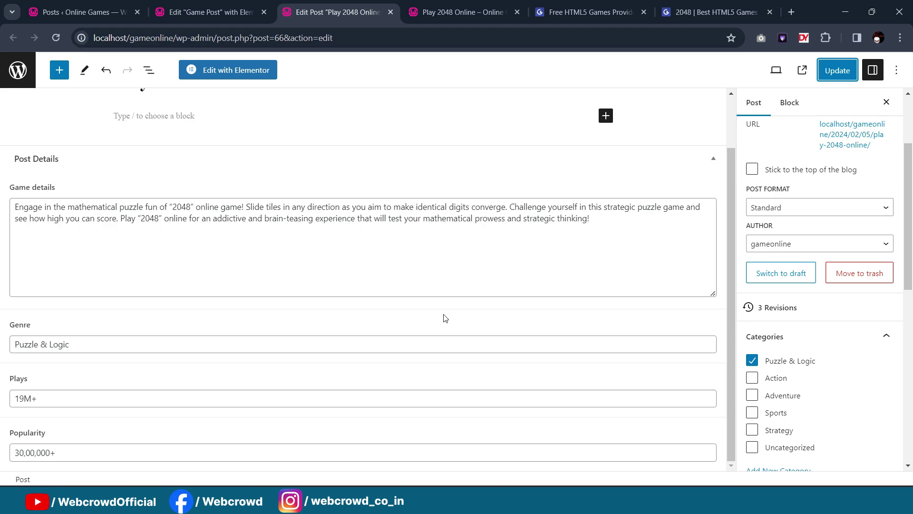
scroll(347, 334, up, 1)
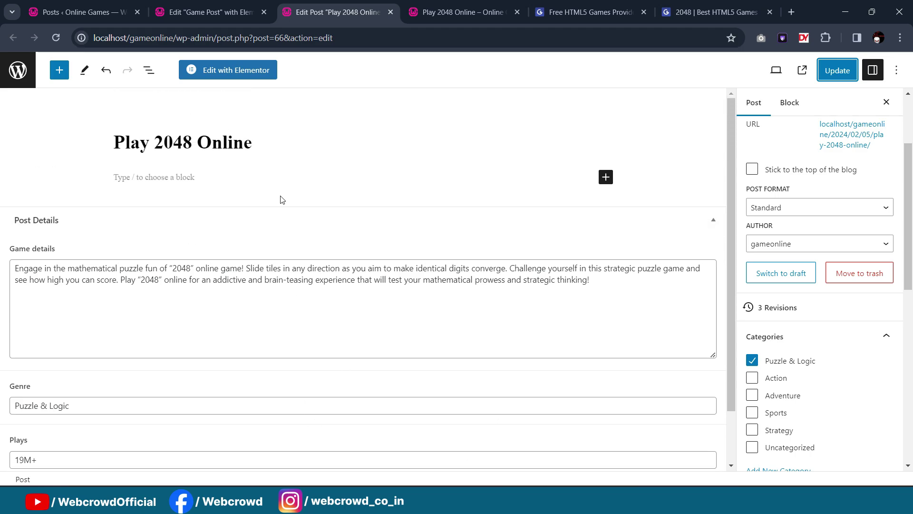
Step: Review the post's Post Details fields and open the ACF "Post Details" field group for editing
scroll(280, 352, down, 1)
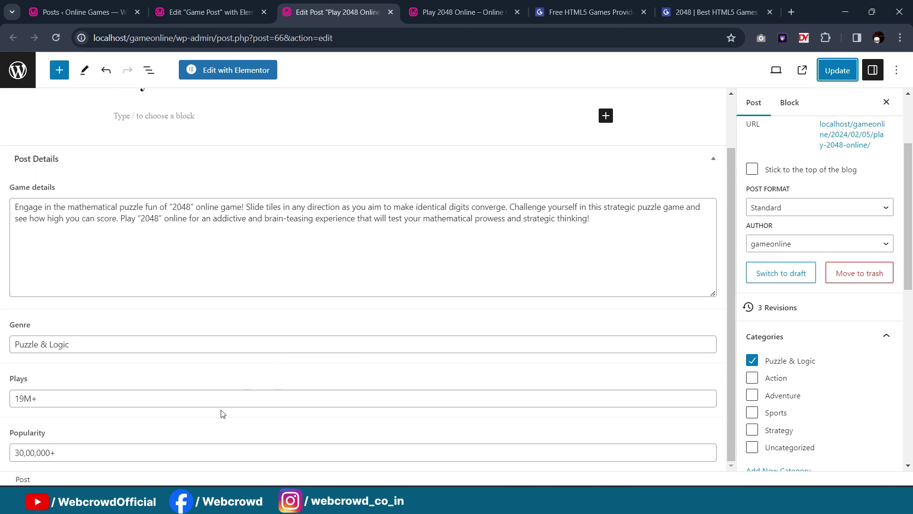
scroll(221, 413, up, 1)
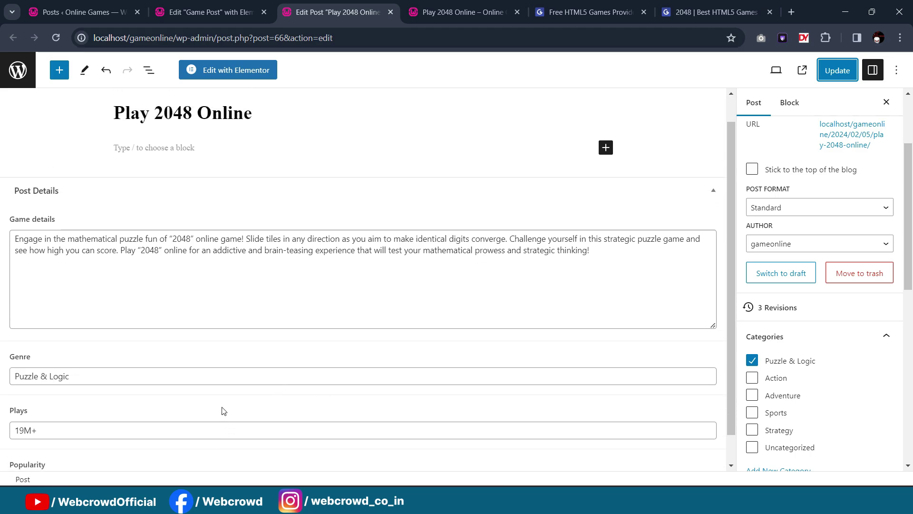
click(90, 4)
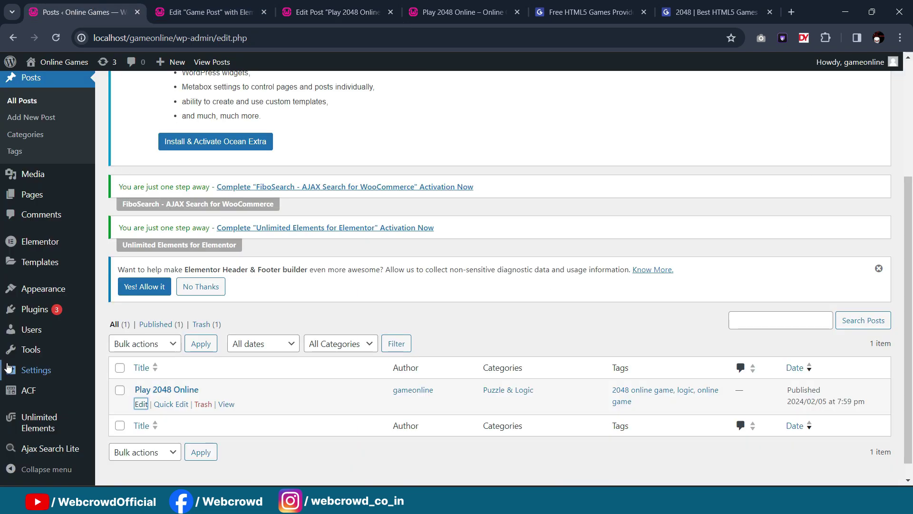
click(31, 392)
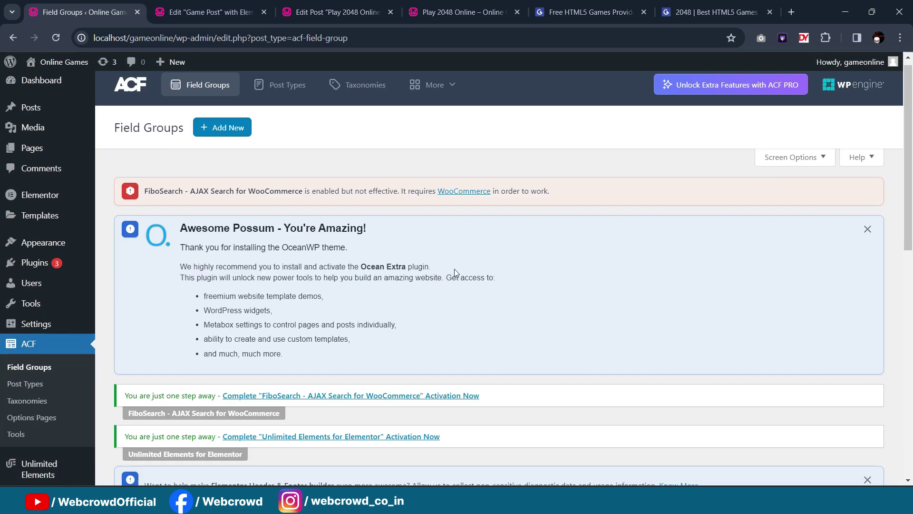
scroll(455, 269, down, 5)
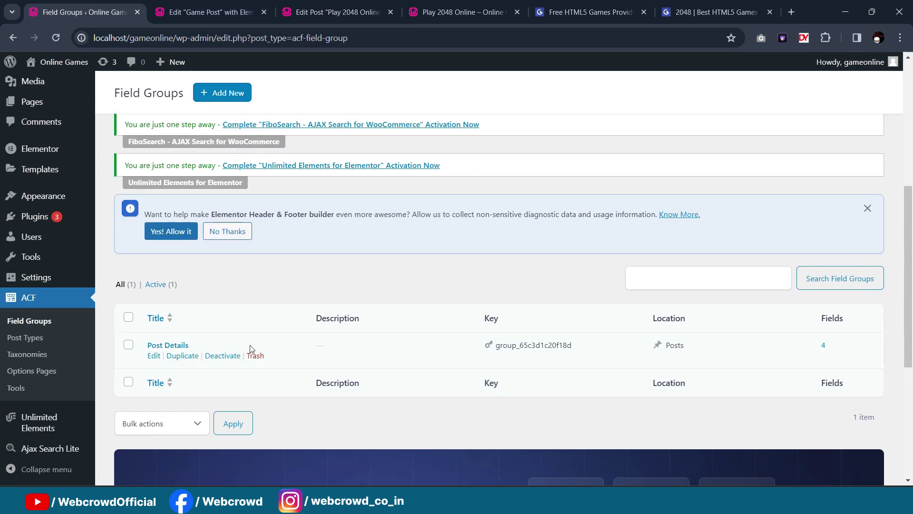
click(167, 346)
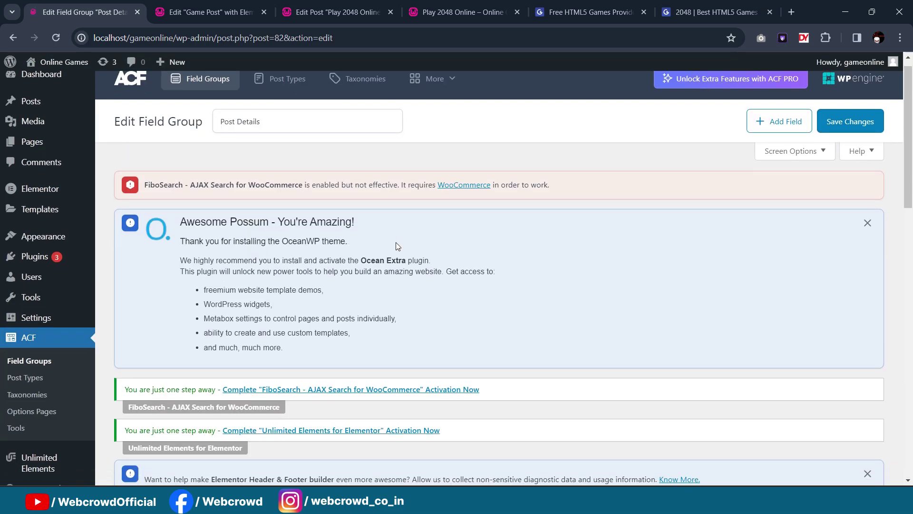
Step: Add a Text field labelled "Embed code" with the name embed_code to the Post Details field group and save the changes
scroll(396, 242, down, 8)
click(843, 321)
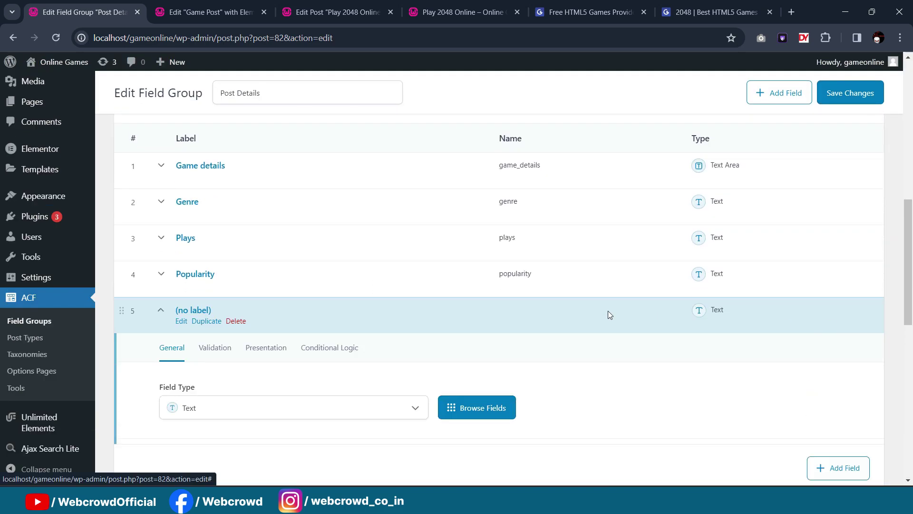
scroll(259, 417, down, 4)
click(238, 294)
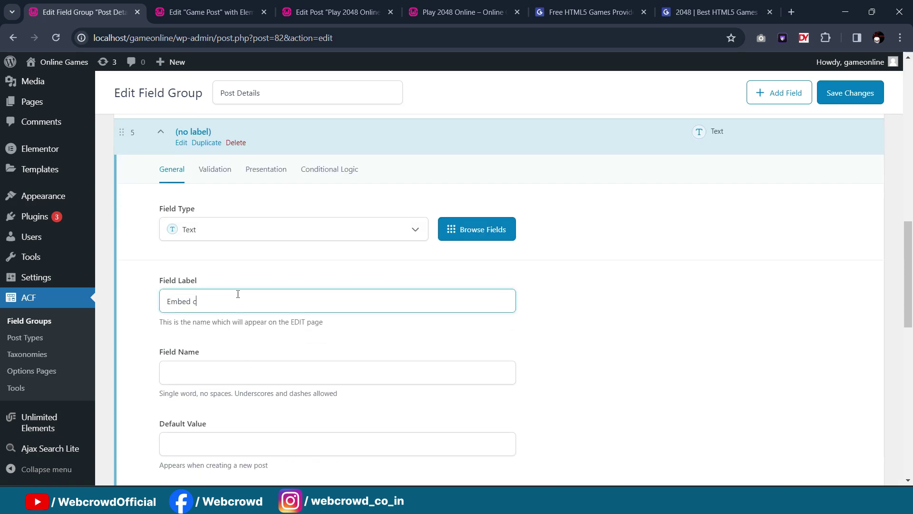
scroll(267, 300, down, 1)
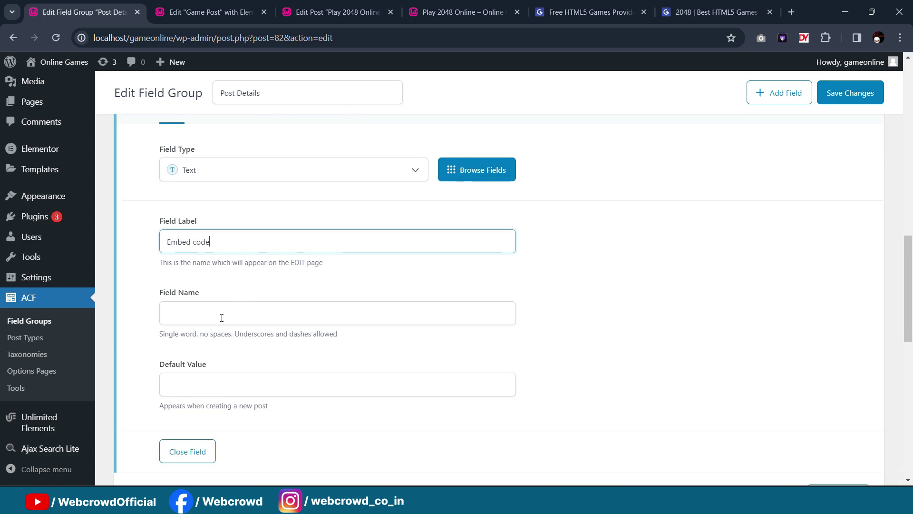
click(296, 309)
scroll(321, 309, down, 3)
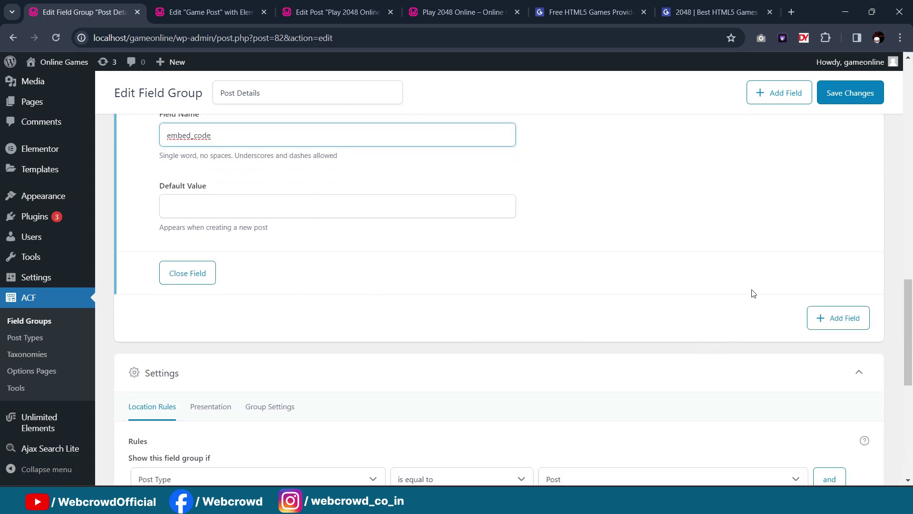
scroll(695, 256, up, 3)
click(838, 94)
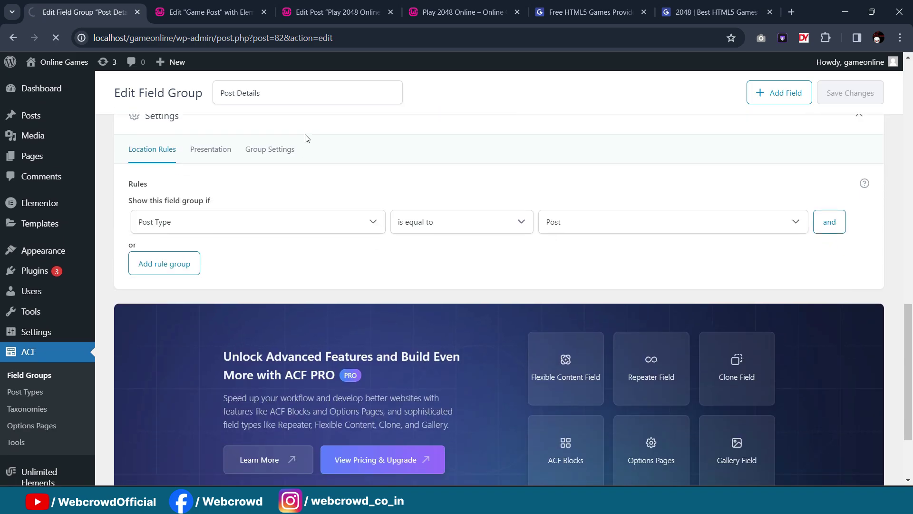
Step: Reload the "Play 2048 Online" post editor and check the Post Details section for the Embed code field
click(290, 12)
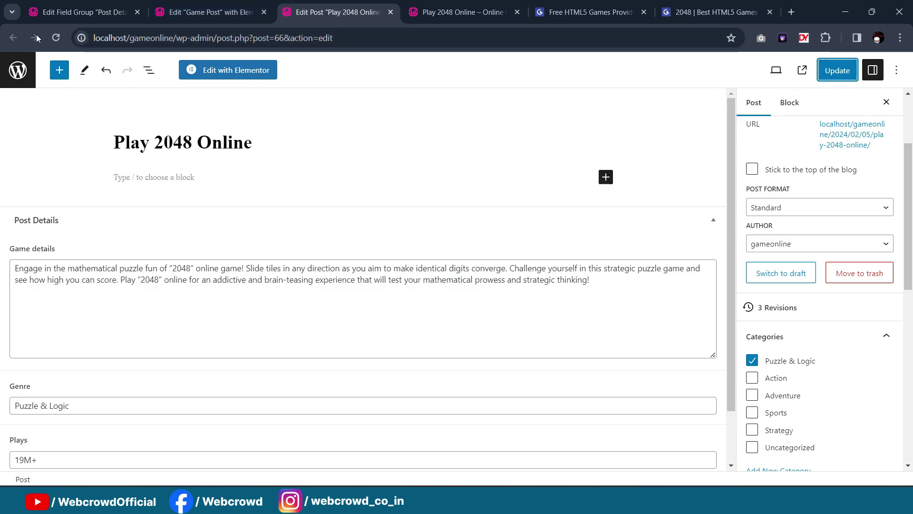
click(56, 38)
scroll(341, 236, down, 2)
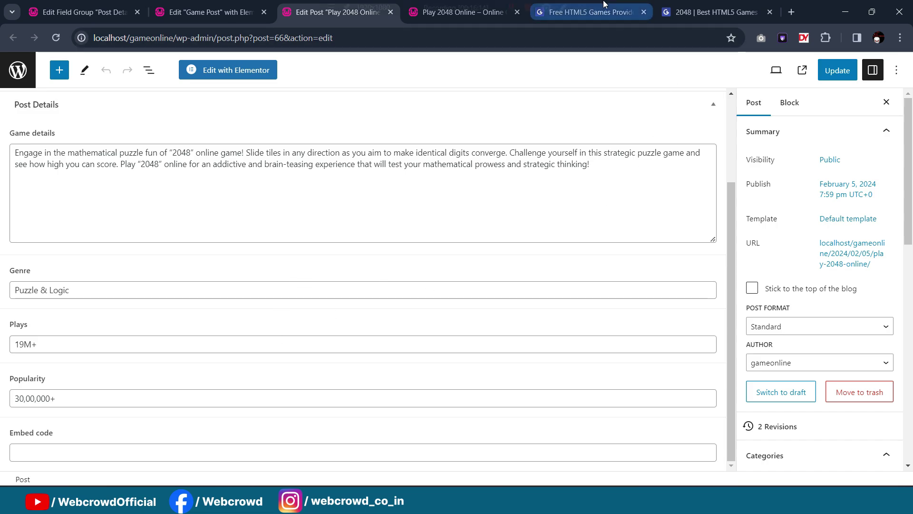
Step: Open the 2048 game from Gamezop's Puzzle & Logic games and display its embed code
click(589, 12)
scroll(464, 262, up, 8)
scroll(463, 262, up, 10)
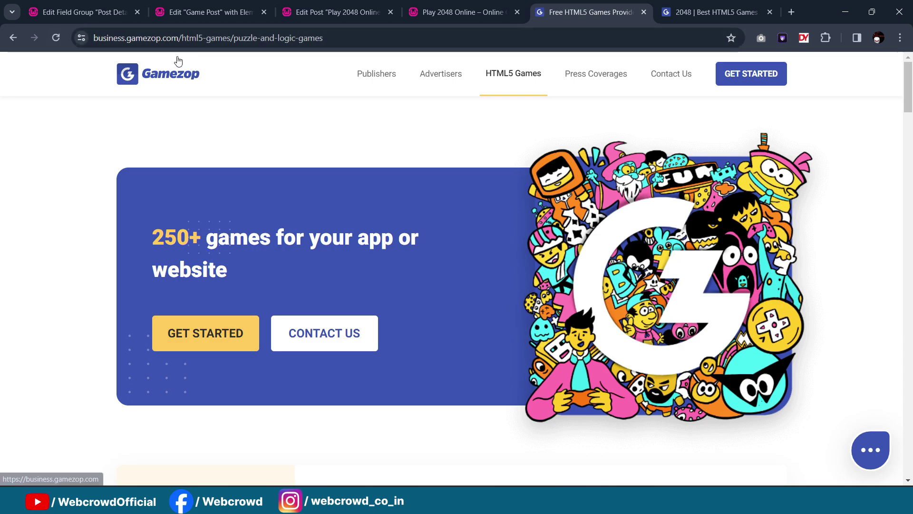
scroll(523, 186, down, 5)
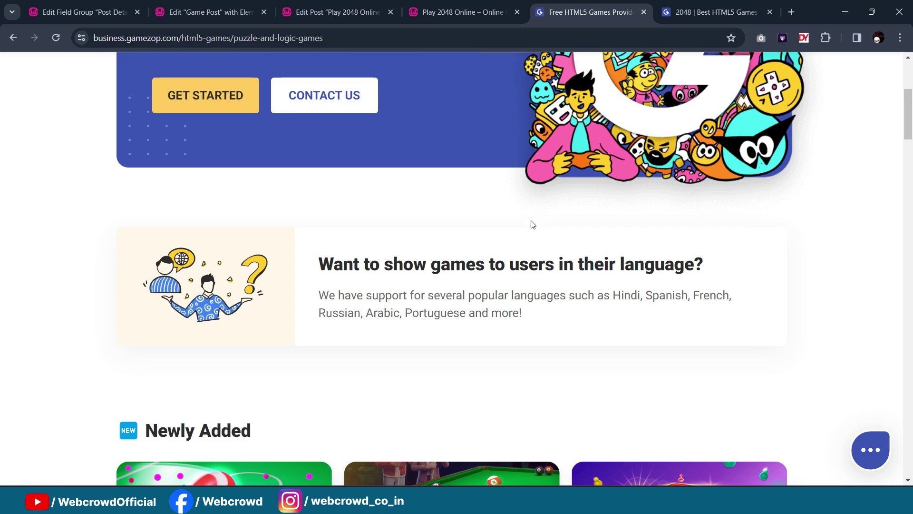
scroll(529, 222, down, 1)
scroll(456, 306, down, 1)
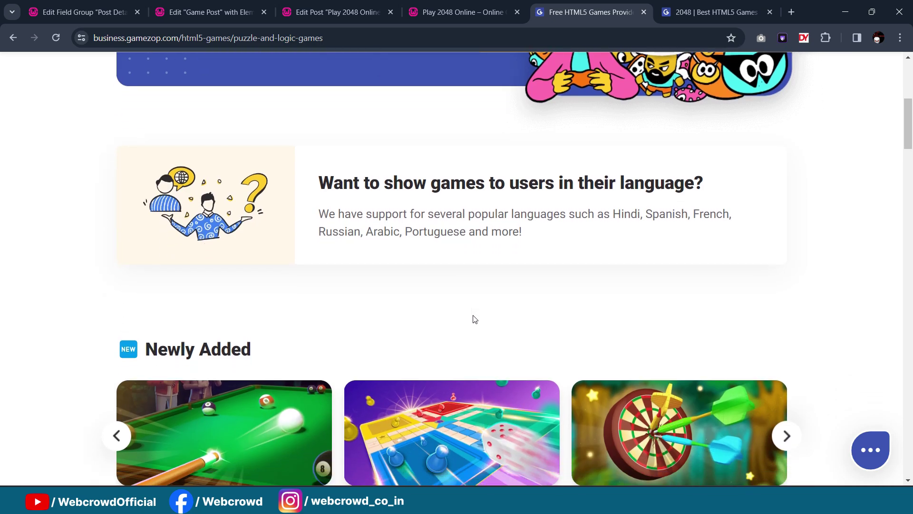
scroll(514, 300, down, 4)
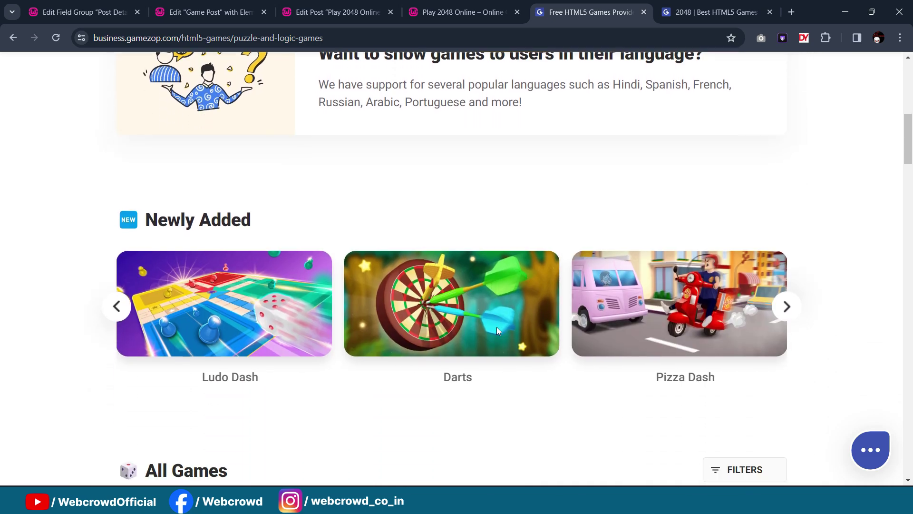
scroll(652, 205, down, 1)
scroll(638, 197, down, 6)
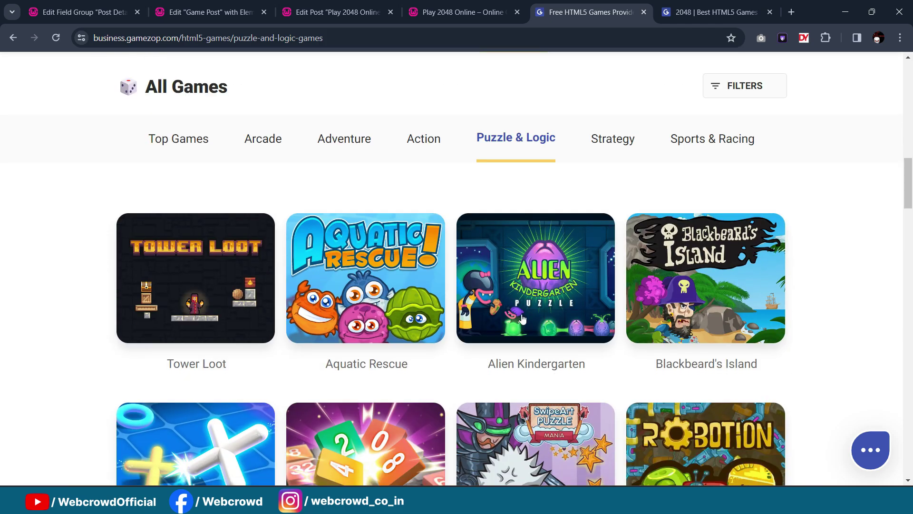
click(402, 352)
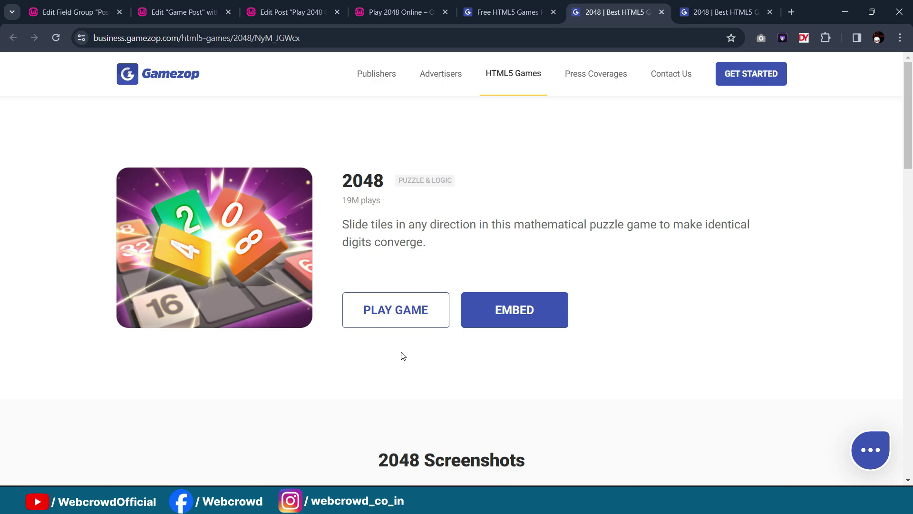
scroll(482, 243, down, 1)
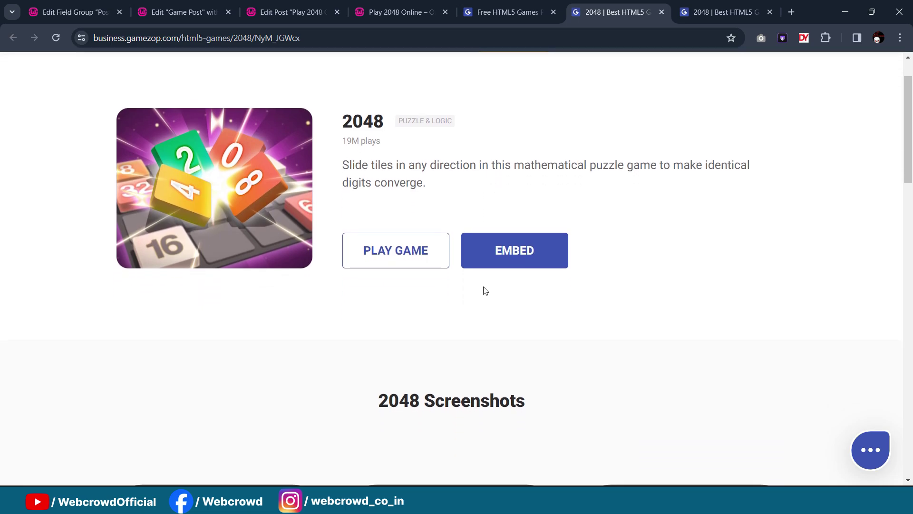
click(524, 250)
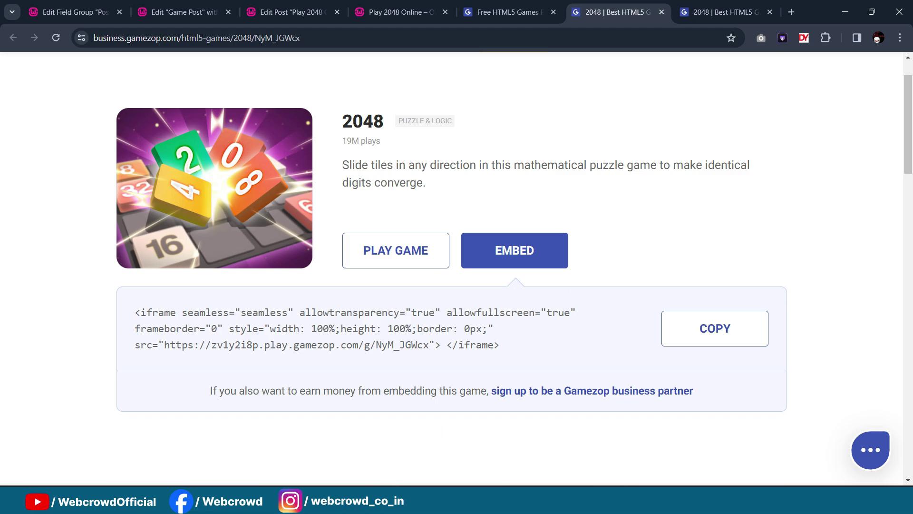
Step: Copy the 2048 game's iframe embed code into a blank Notepad document and minimize Notepad
key(super+s)
text(n)
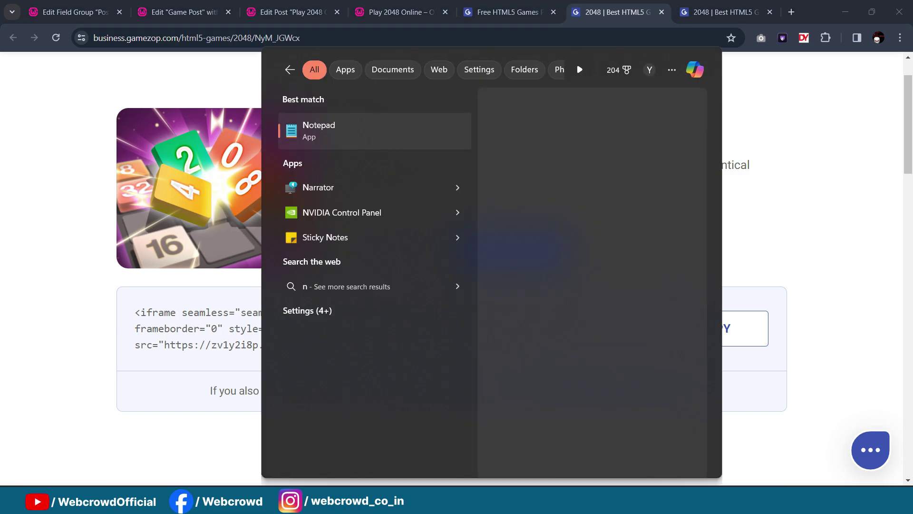
text(otepad)
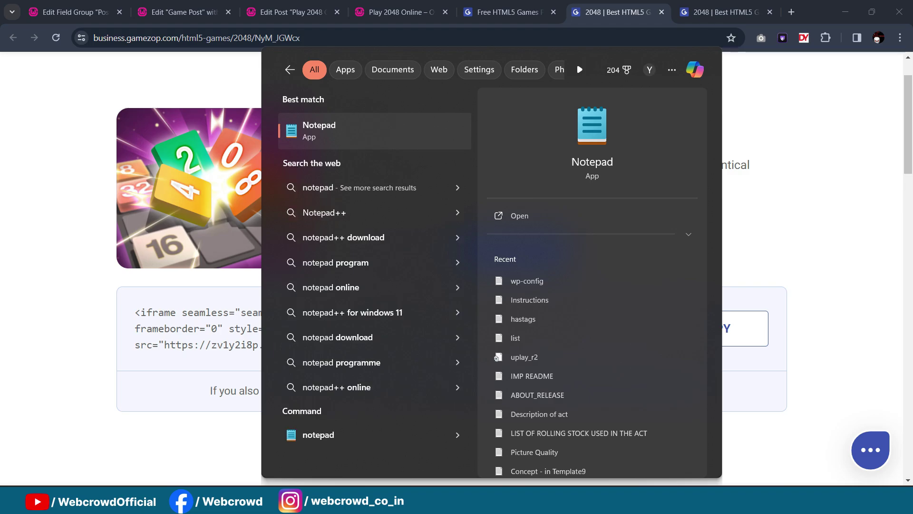
key(Escape)
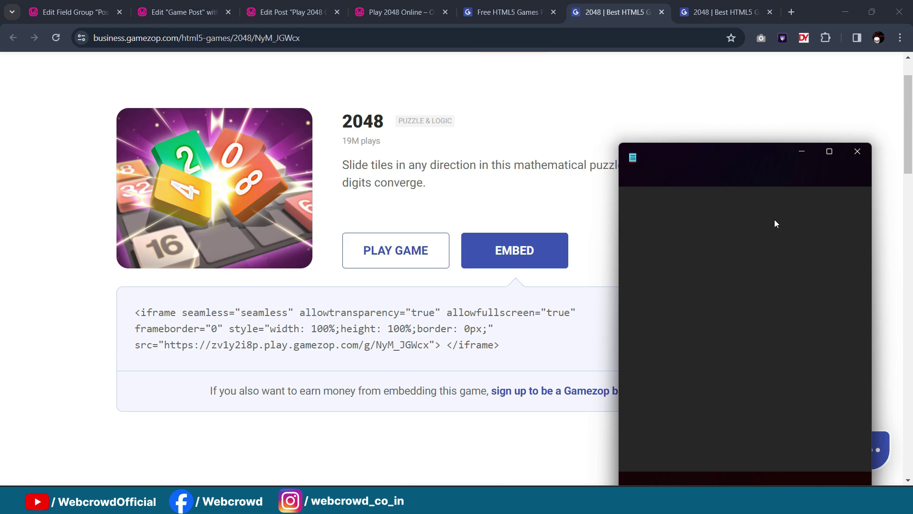
click(757, 158)
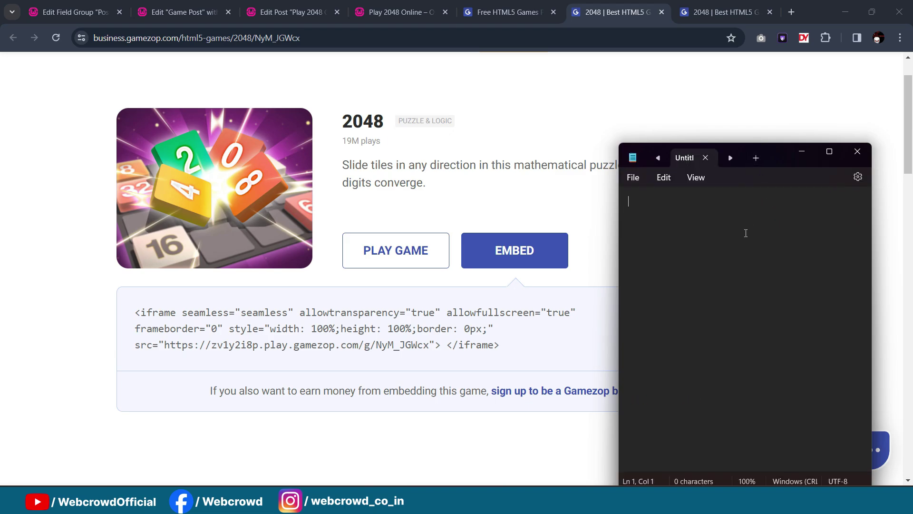
key(ctrl+v)
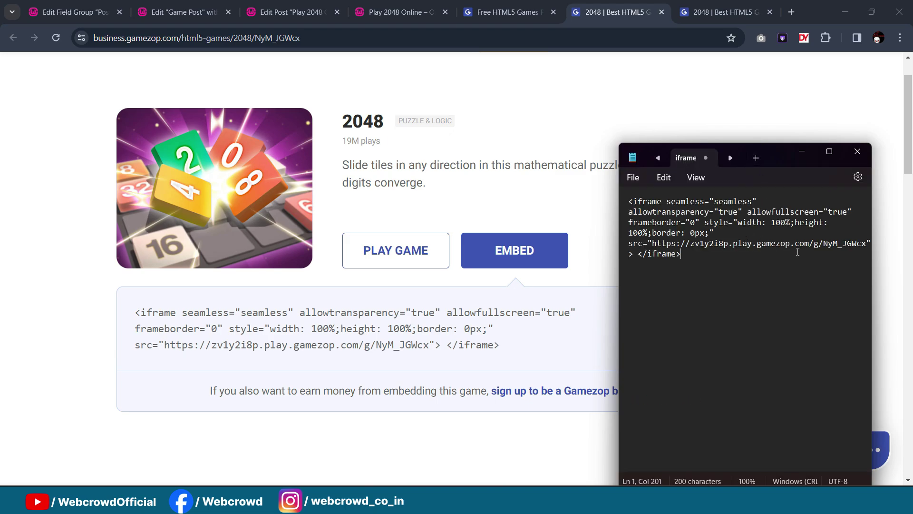
click(802, 151)
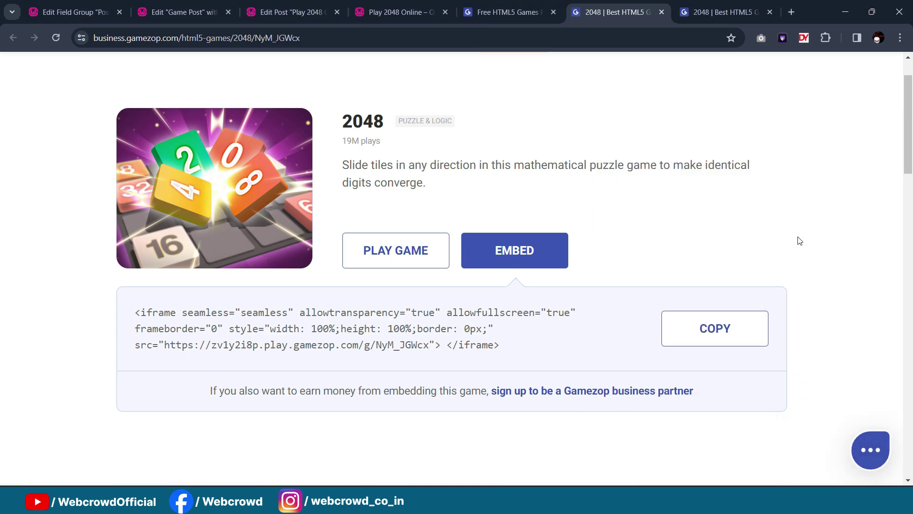
scroll(661, 285, down, 1)
scroll(637, 239, up, 1)
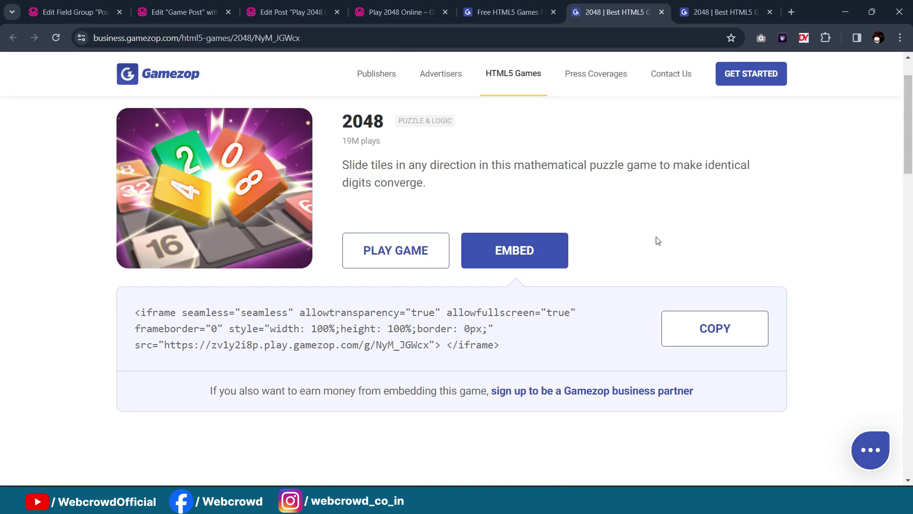
scroll(707, 236, down, 1)
scroll(577, 309, up, 1)
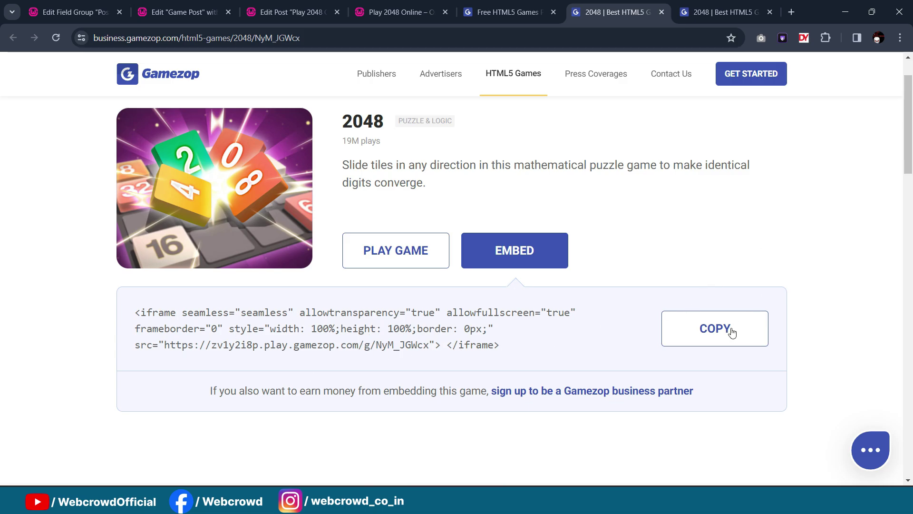
Step: Add an HTML widget to the empty middle container of the Game Post template
click(291, 12)
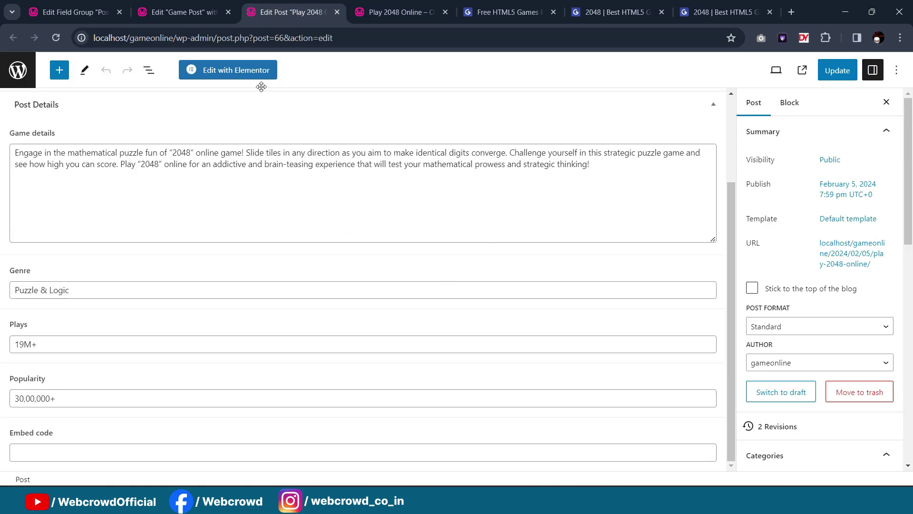
click(146, 4)
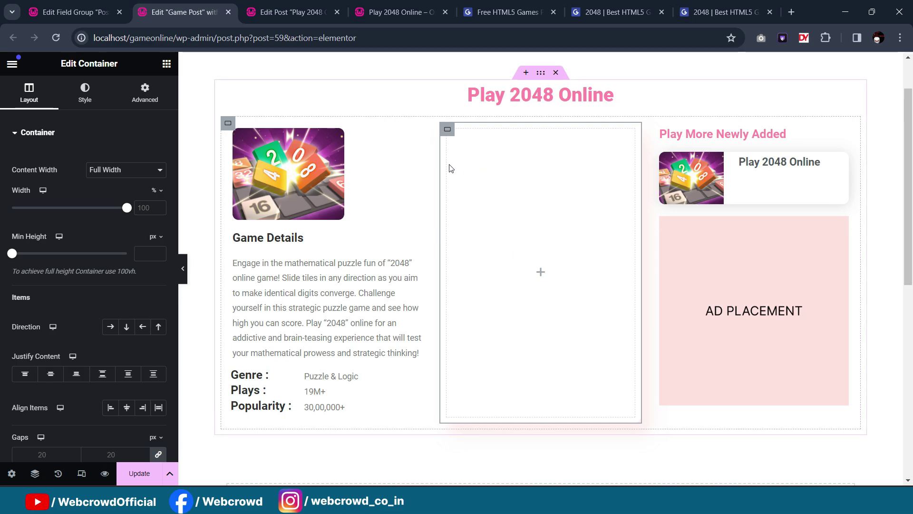
click(168, 65)
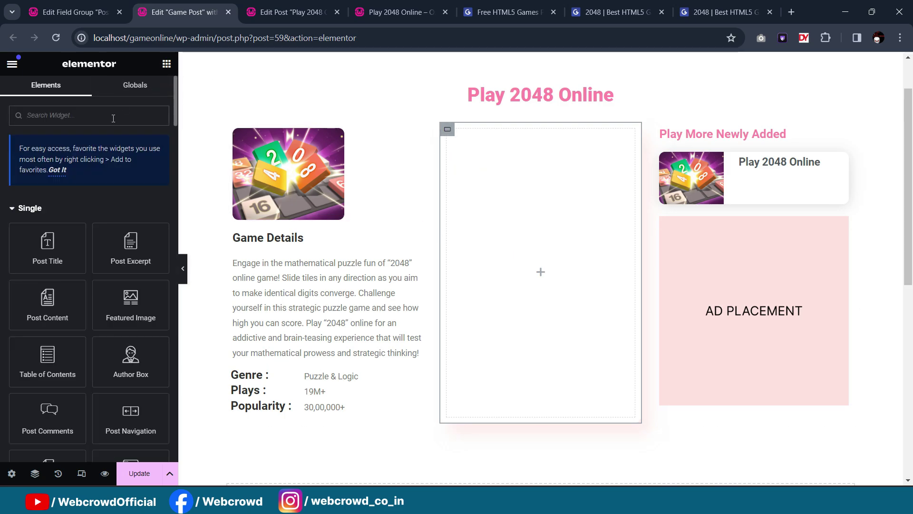
text(html)
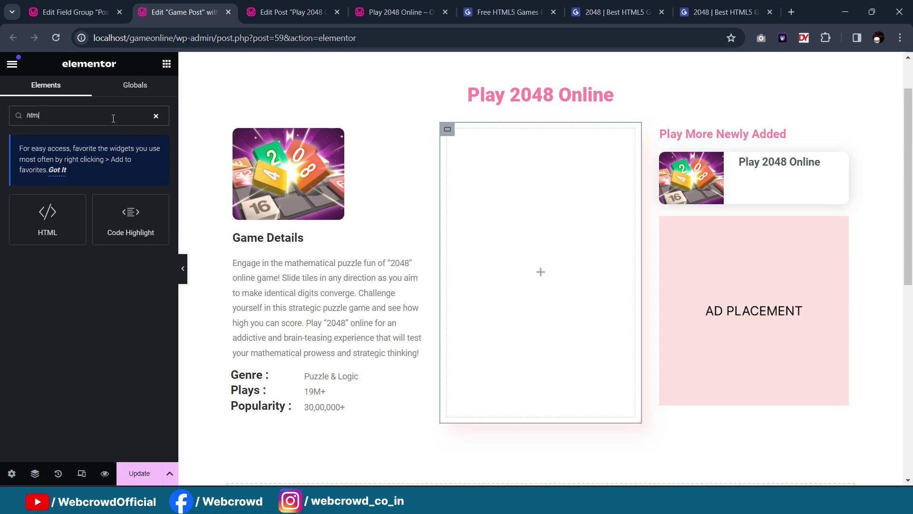
drag(52, 219, 530, 247)
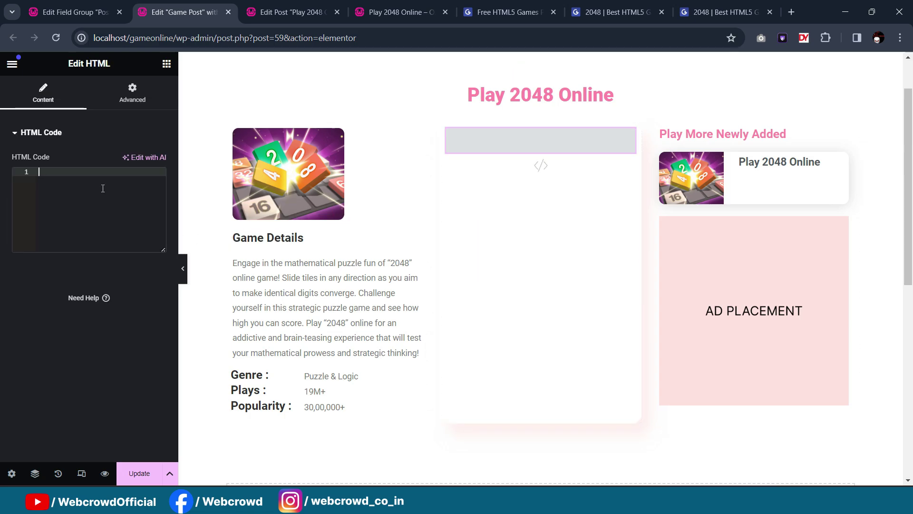
Step: Paste the Gamezop 2048 iframe embed code into the HTML widget and preview the page without the editor sidebar
key(ctrl+v)
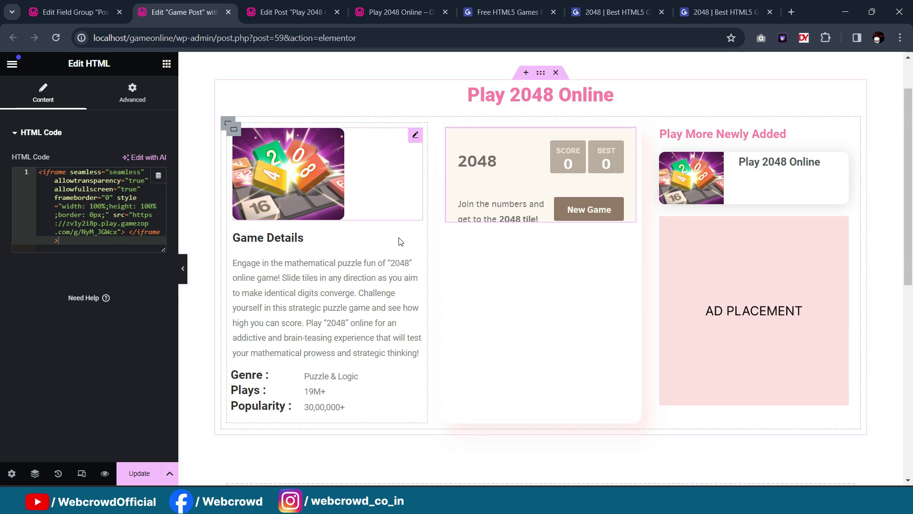
click(184, 268)
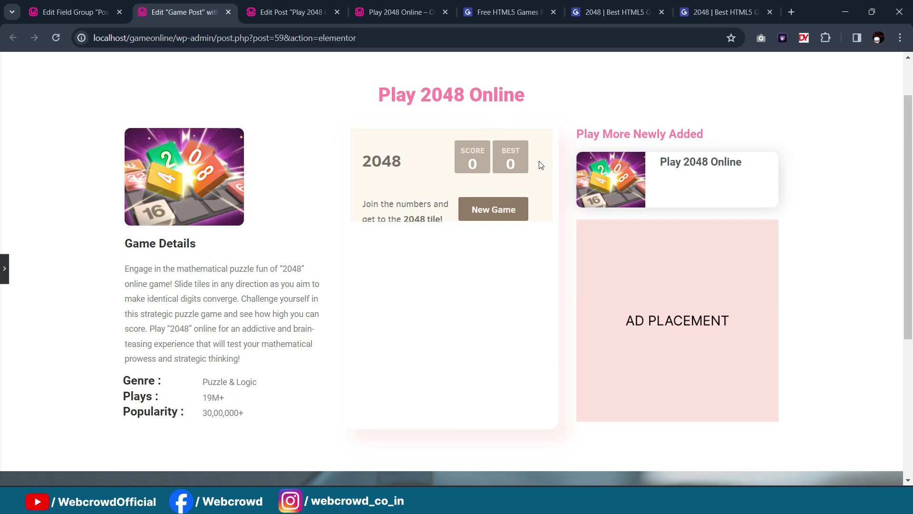
click(5, 268)
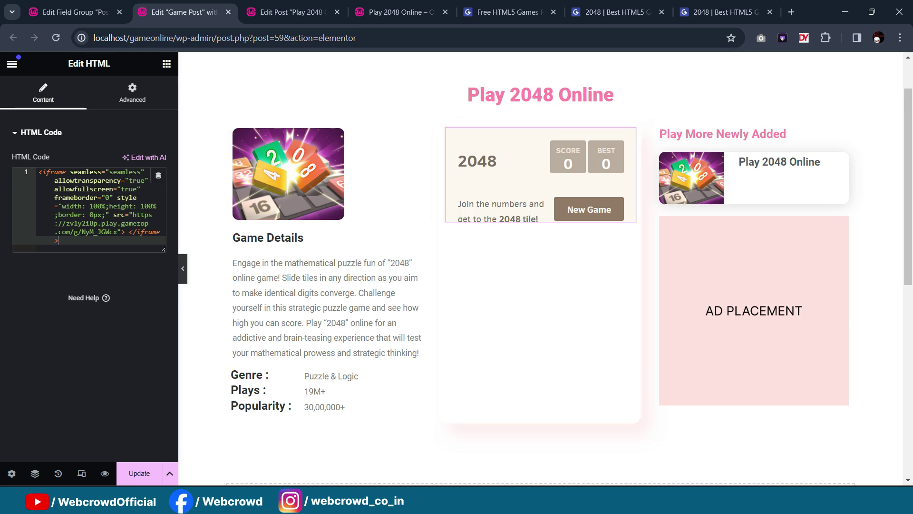
Step: Switch to Notepad, remove the 100% width from the iframe code's style and set its height to 600px
click(680, 503)
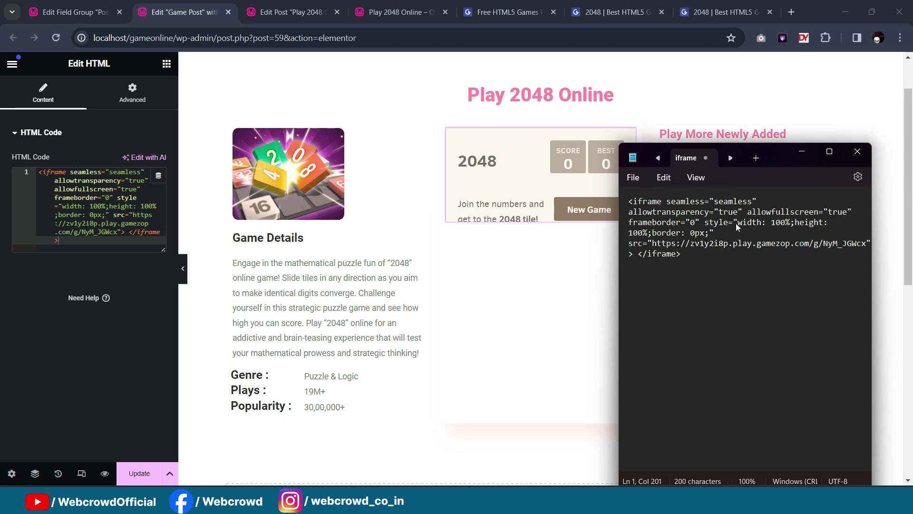
drag(734, 223, 793, 223)
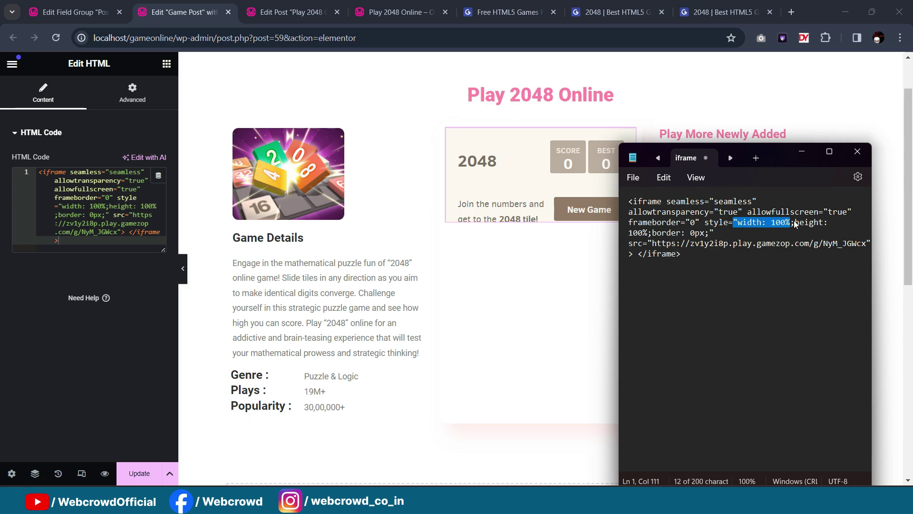
key(BackSpace)
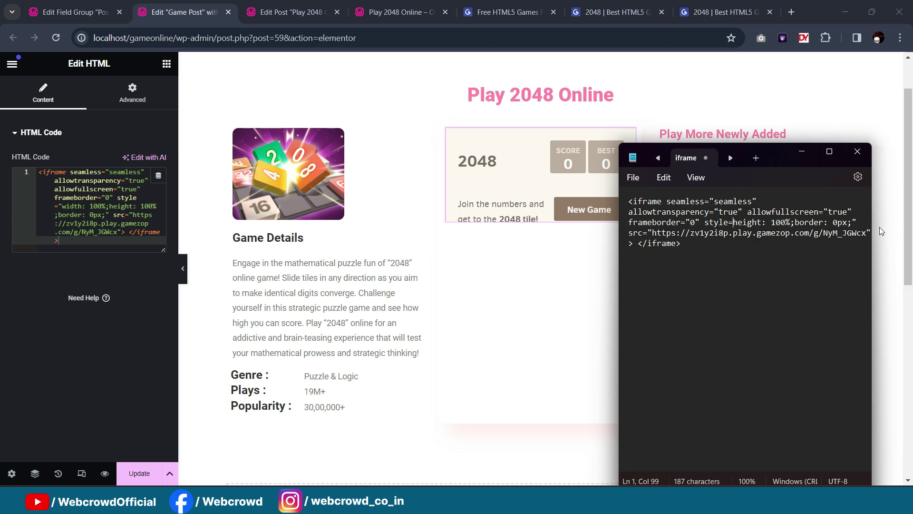
click(794, 222)
key(BackSpace)
key(BackSpace)
key(BackSpace)
key(BackSpace)
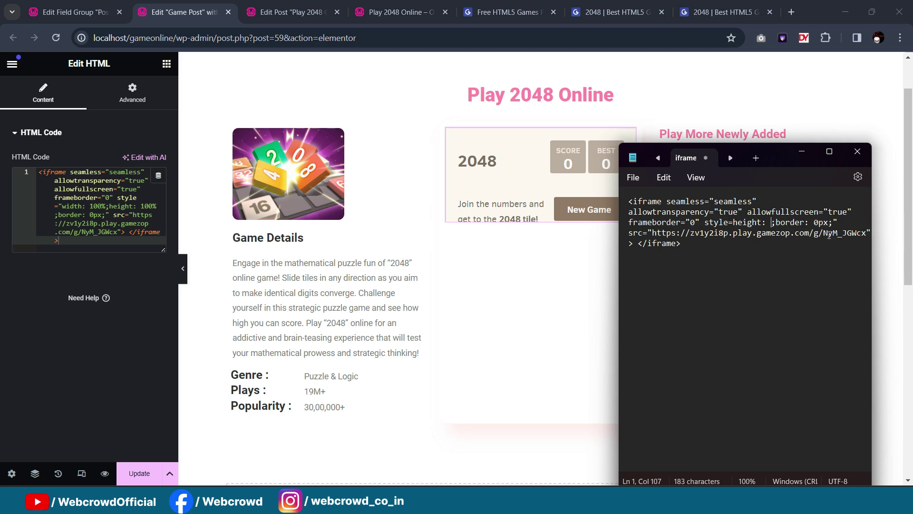
text(600px)
Step: Replace the HTML widget's code with the 600px-high iframe code from Notepad
key(ctrl+a)
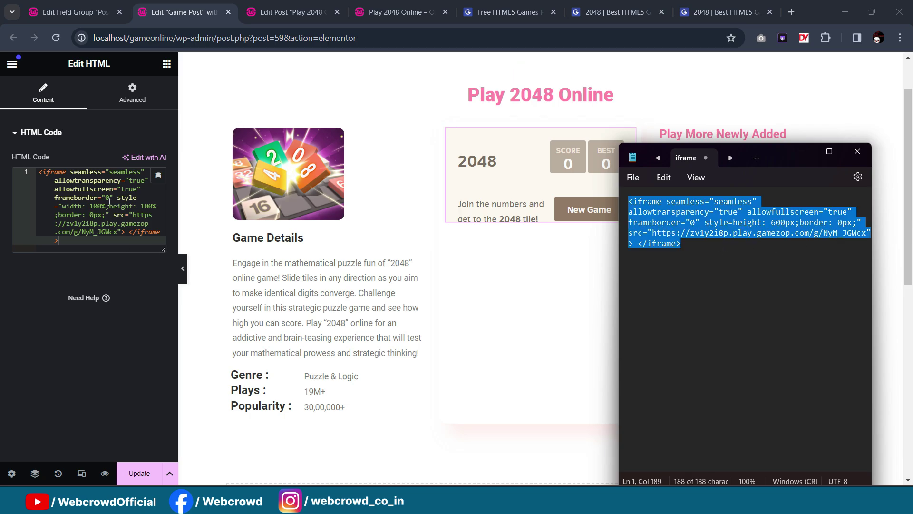
click(109, 200)
key(ctrl+a)
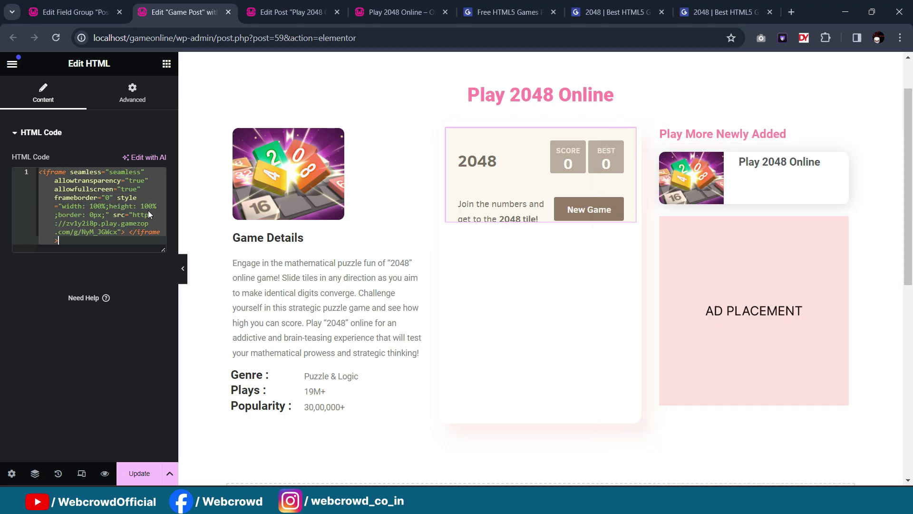
text(<iframe seamless="seamless" allowtransparency="true" allowfullscreen="true" frameborder="0" style="height: 600px;border: 0px;" src="https://zv1y2i8p.play.gamezop.com/g/NyM_JGWcx"> </iframe>)
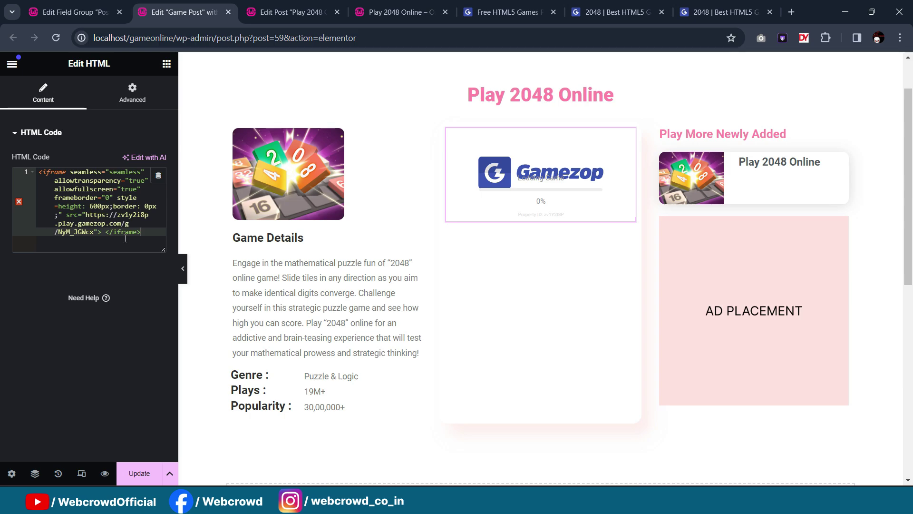
Step: Switch to Notepad and enclose height: 600px in double quotes in the iframe's style attribute
key(alt+Tab)
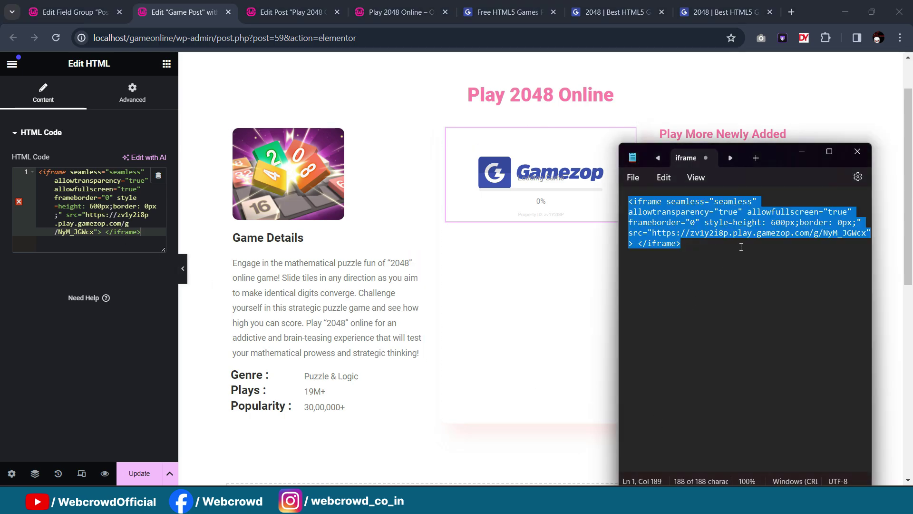
click(745, 241)
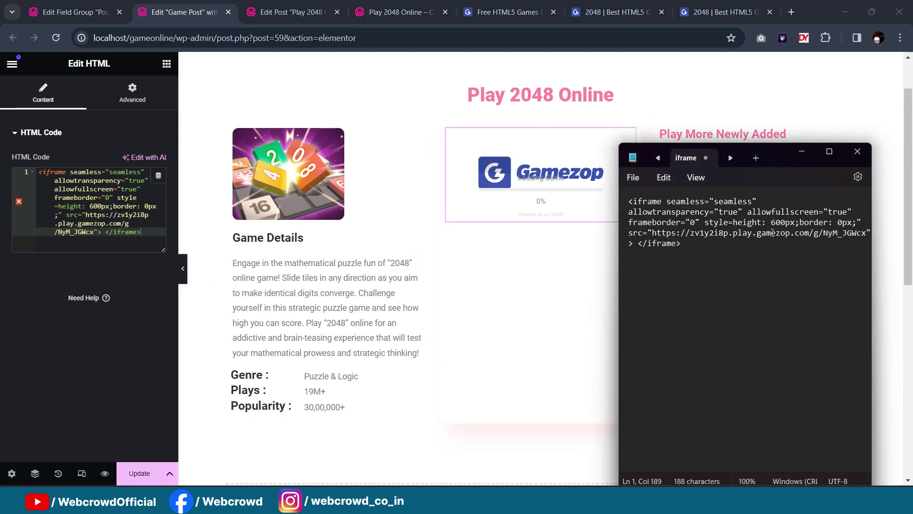
click(733, 222)
text(")
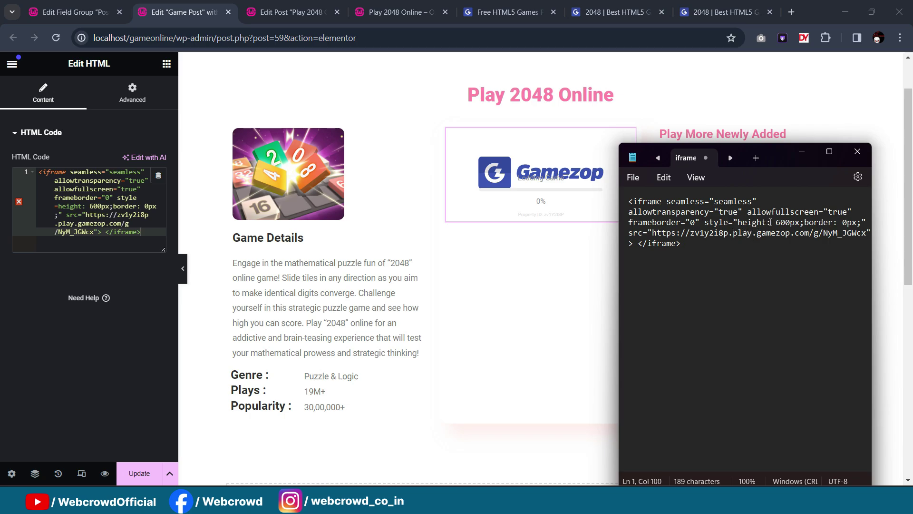
click(800, 222)
text(")
Step: Copy the quoted iframe code, paste it over the HTML widget's code and check the embedded game
key(ctrl+a)
key(ctrl+c)
click(104, 217)
key(ctrl+a)
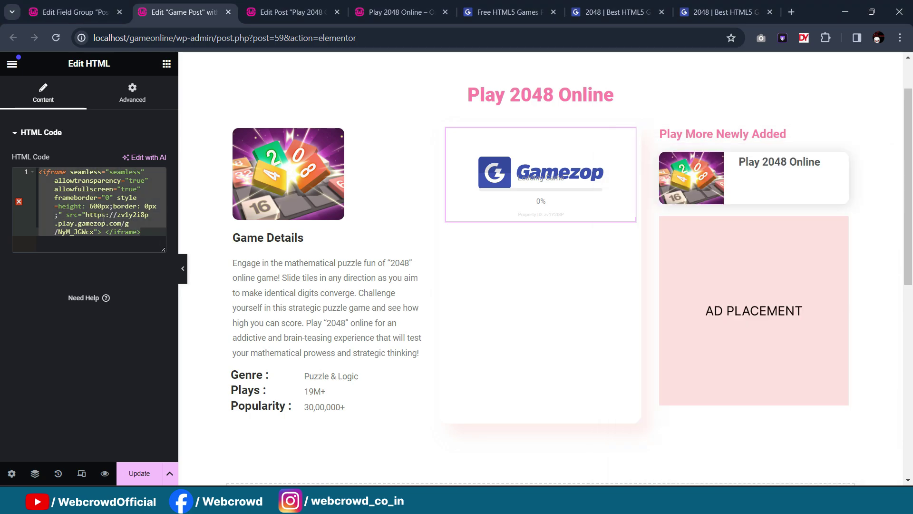
key(ctrl+v)
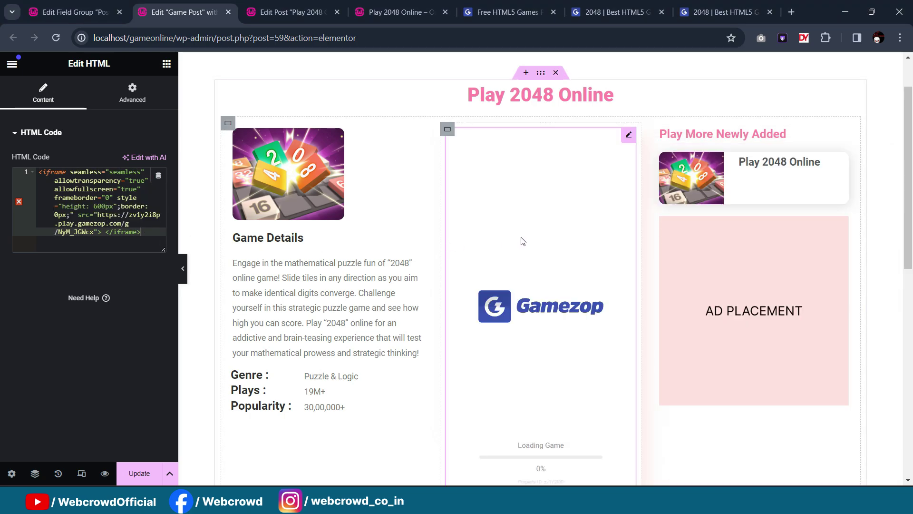
scroll(522, 241, down, 1)
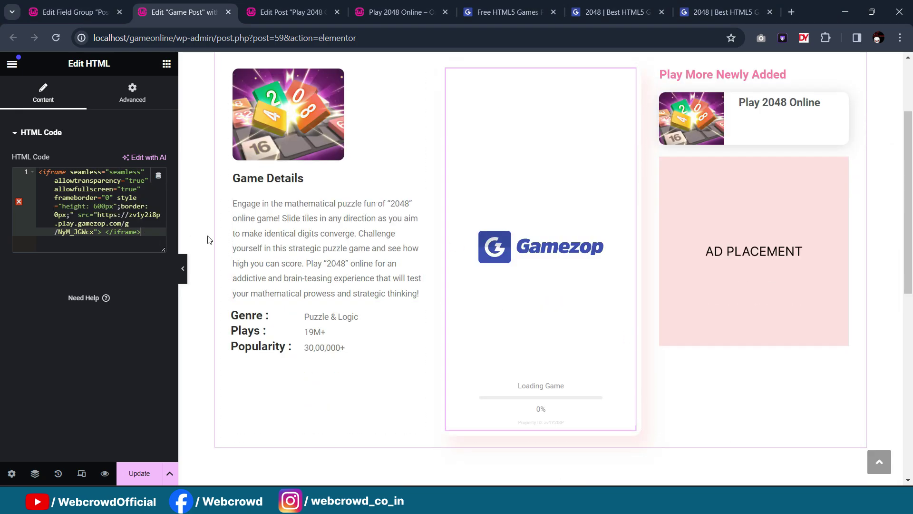
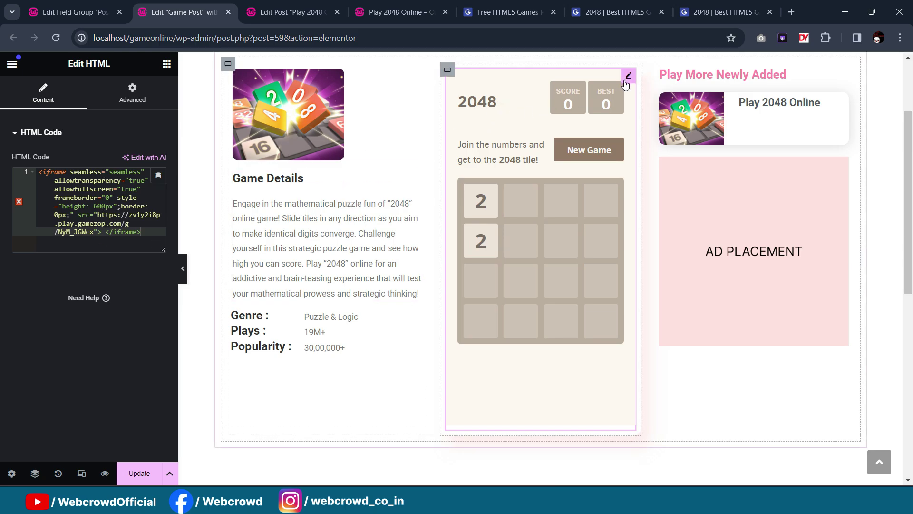
Step: Delete the HTML widget from the middle container and add a Shortcode widget in its place
key(Delete)
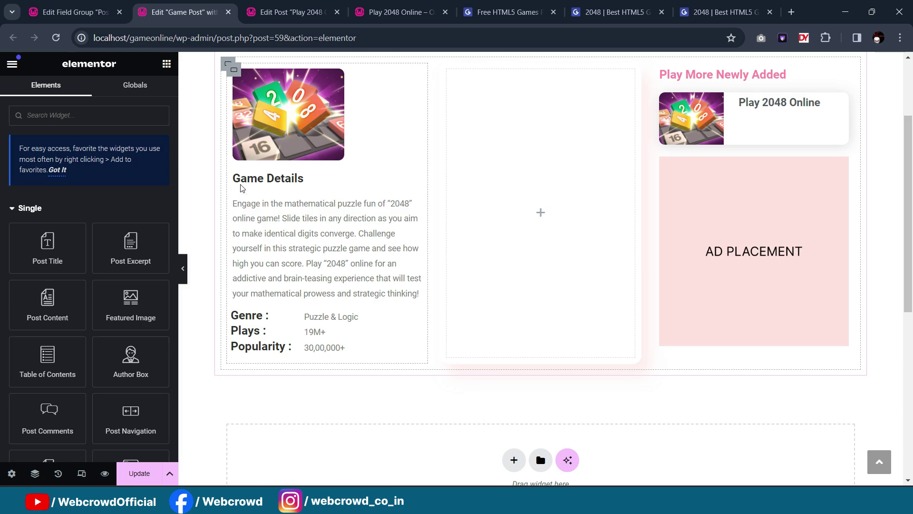
text(shortco)
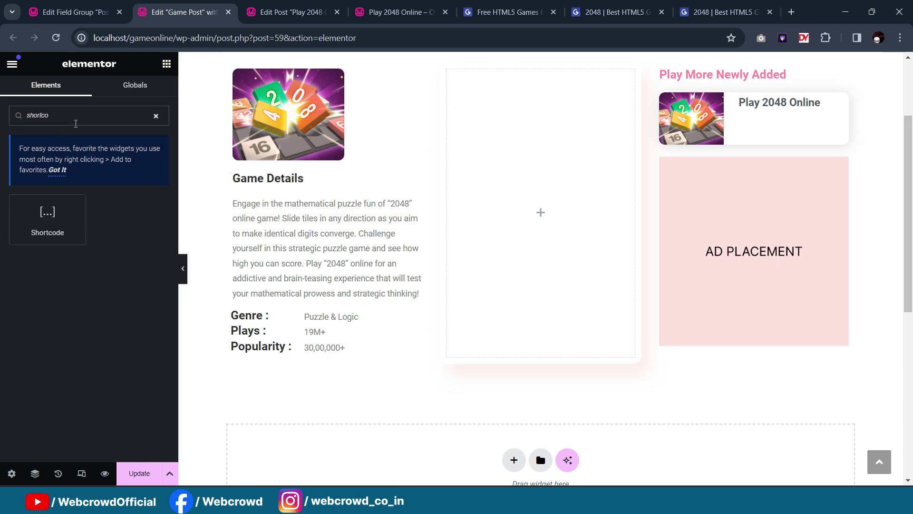
drag(76, 197, 579, 207)
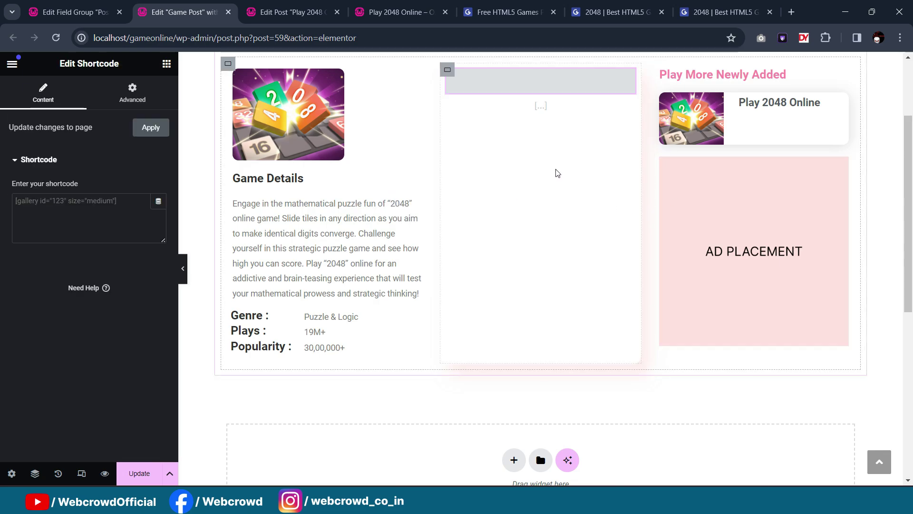
Step: Check the Play 2048 post's Embed code field, return to the Game Post template and save it
click(290, 12)
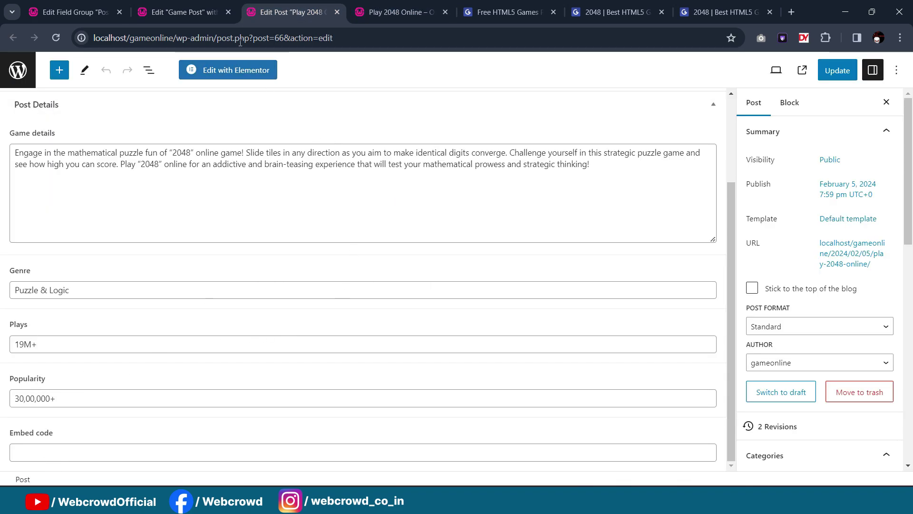
click(183, 12)
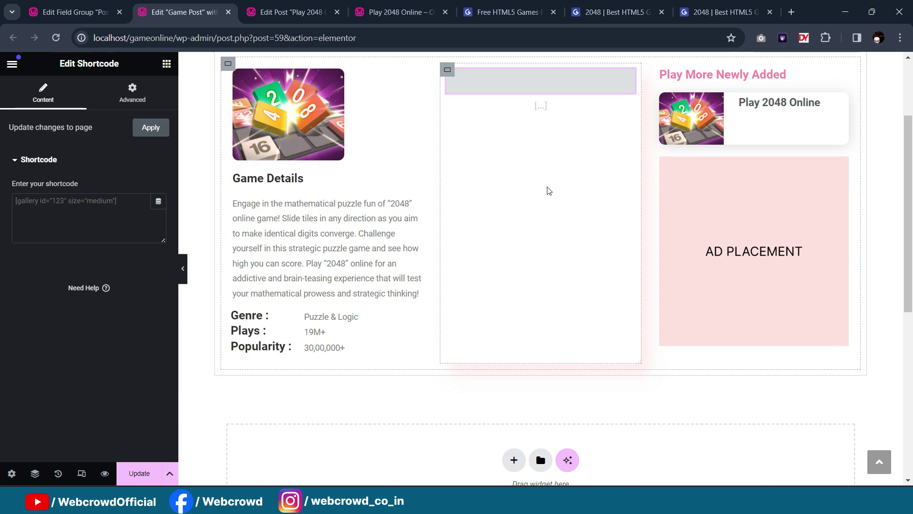
click(136, 472)
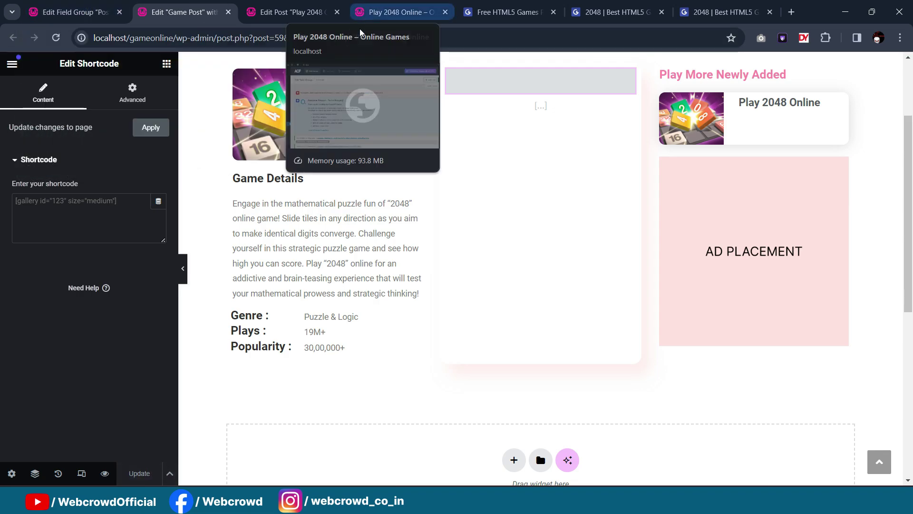
Step: Copy the full iframe code from the Notepad file and return to the Play 2048 post's Embed code field
click(287, 15)
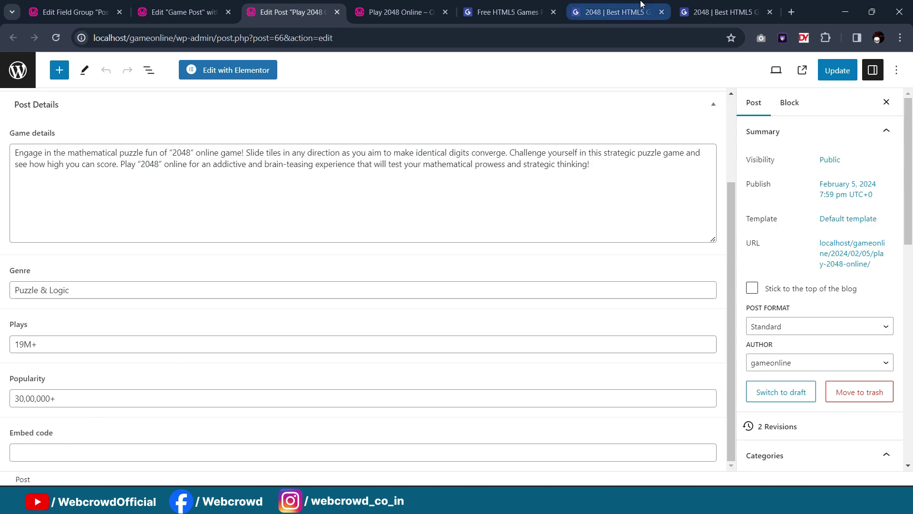
key(alt+Tab)
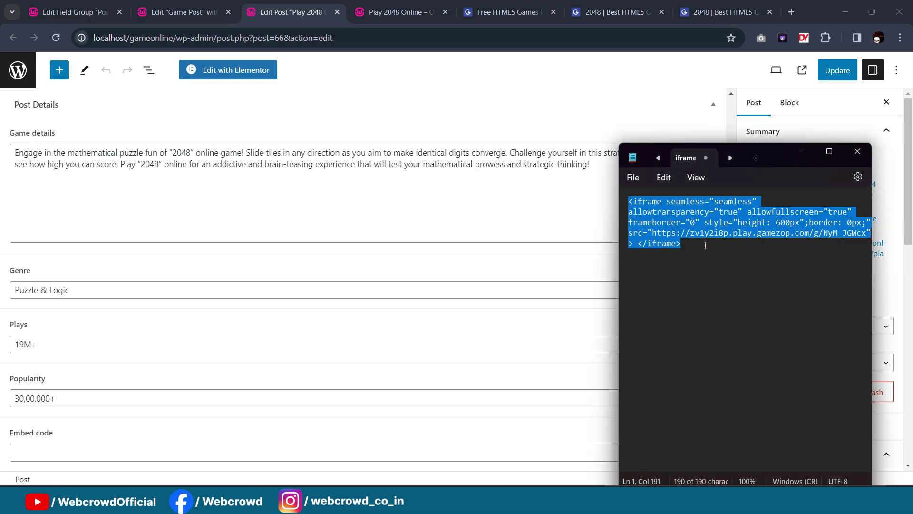
click(705, 246)
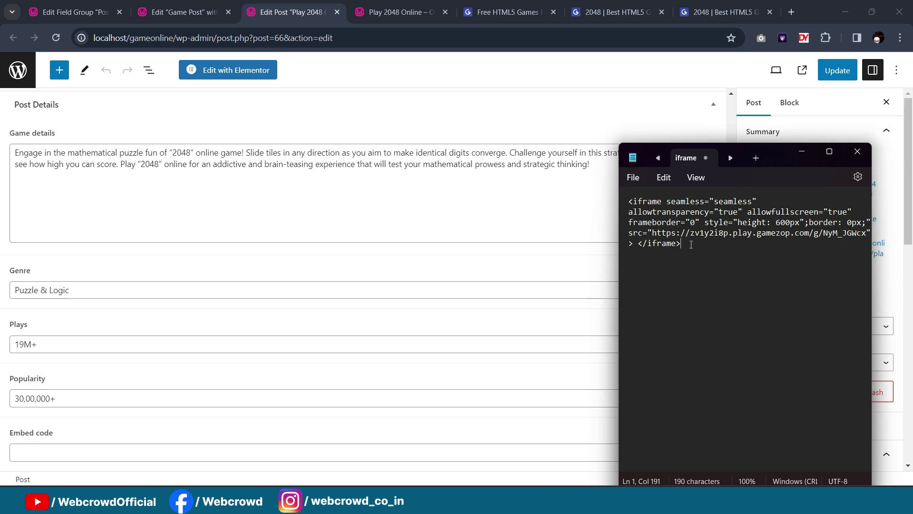
drag(688, 249, 609, 195)
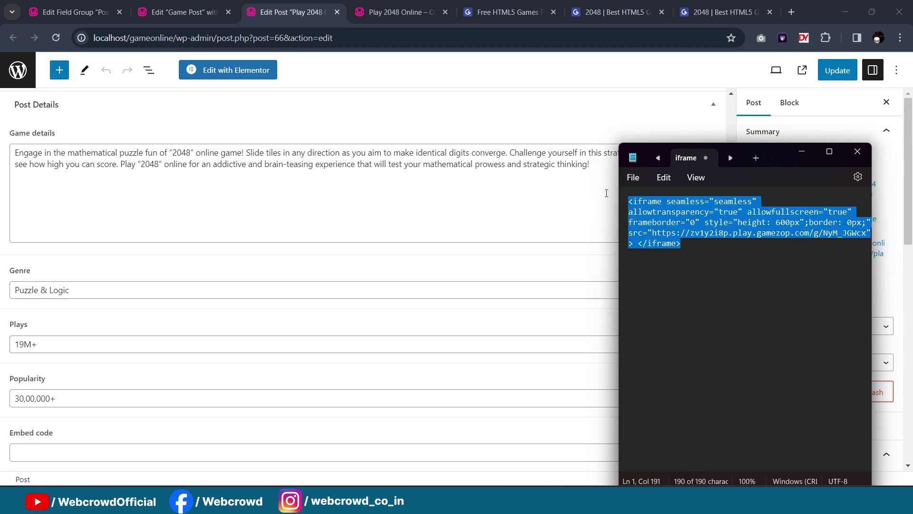
key(alt+Tab)
click(100, 449)
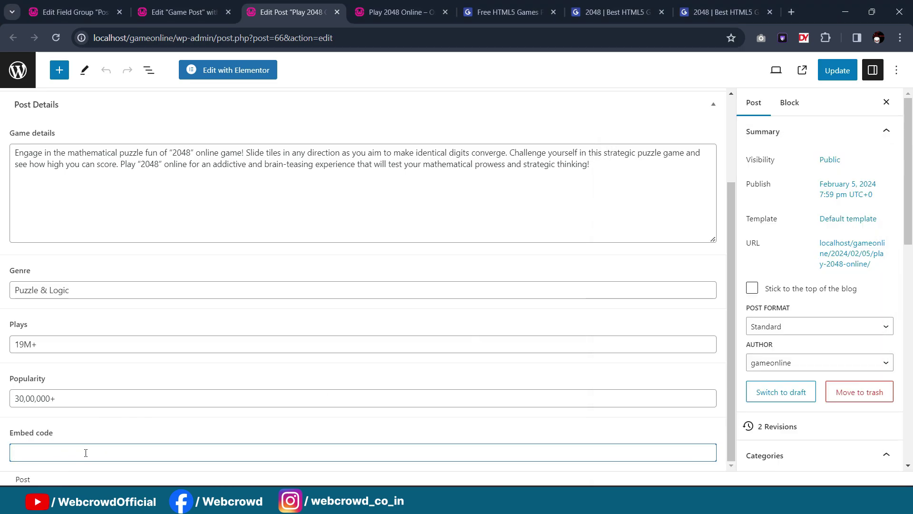
key(alt+Tab)
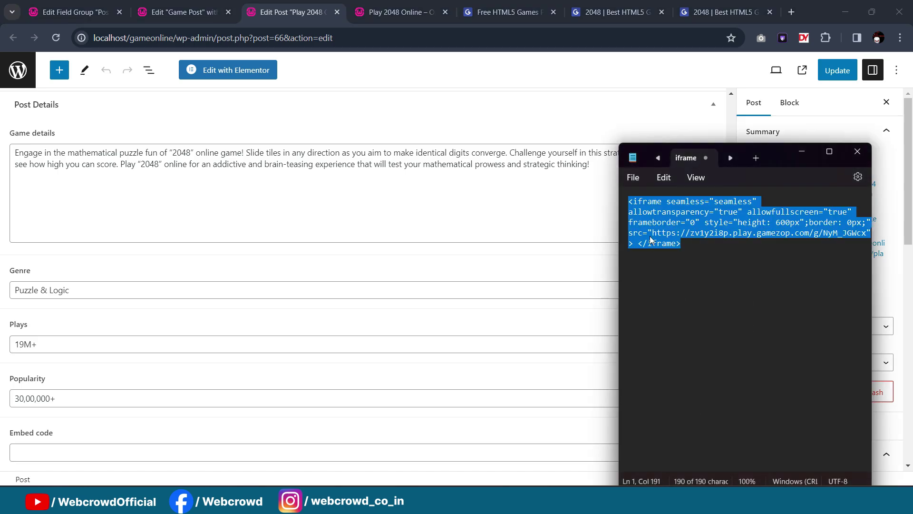
key(alt+Tab)
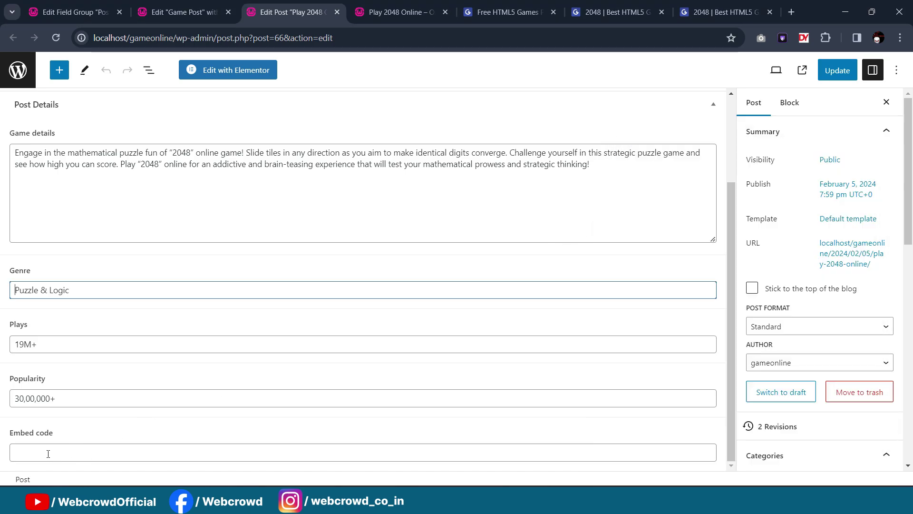
click(157, 451)
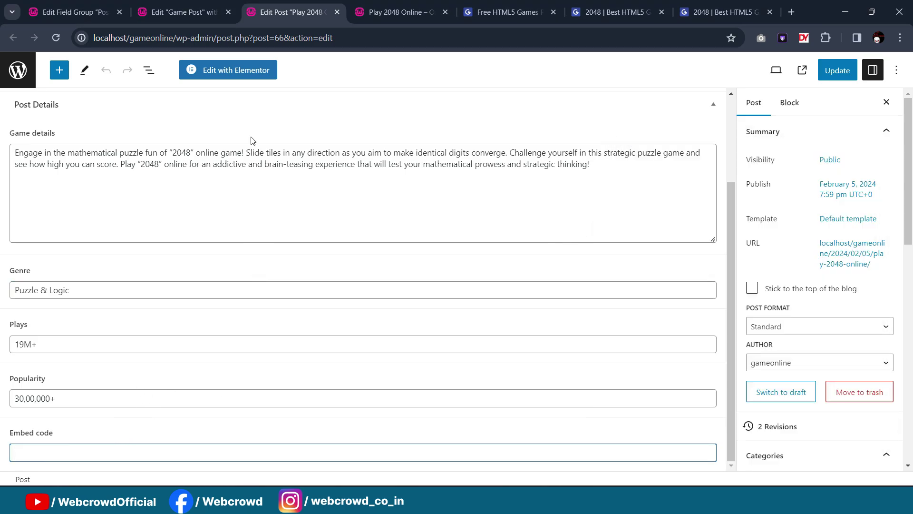
Step: Look through the site's installed plugins for the Raw HTML Snippets plugin
click(71, 12)
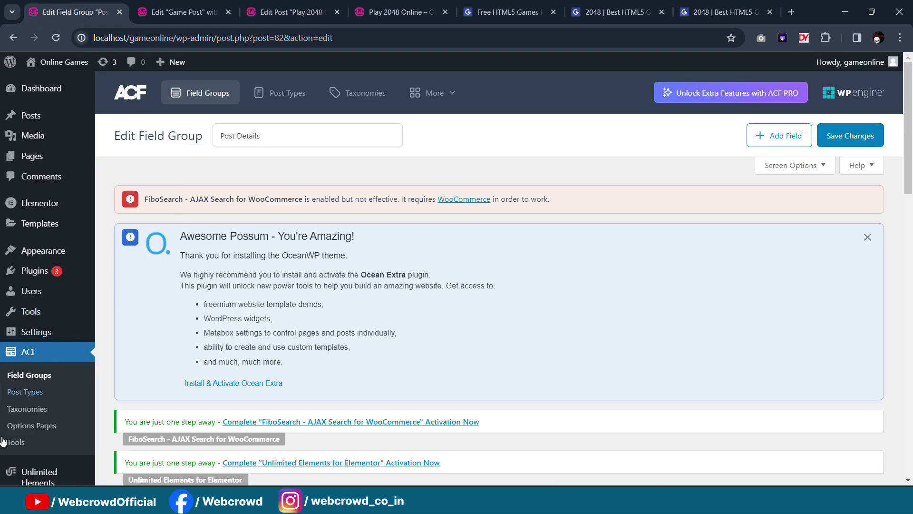
mouse_move(43, 271)
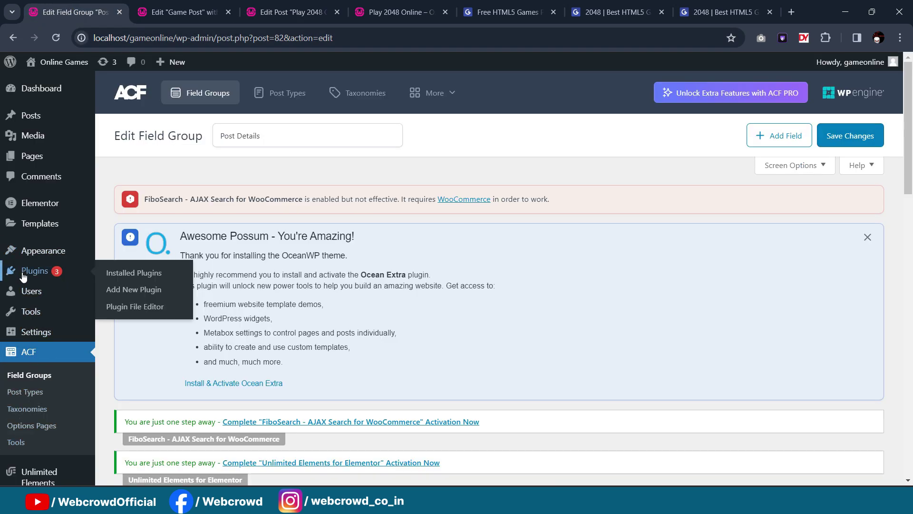
click(133, 281)
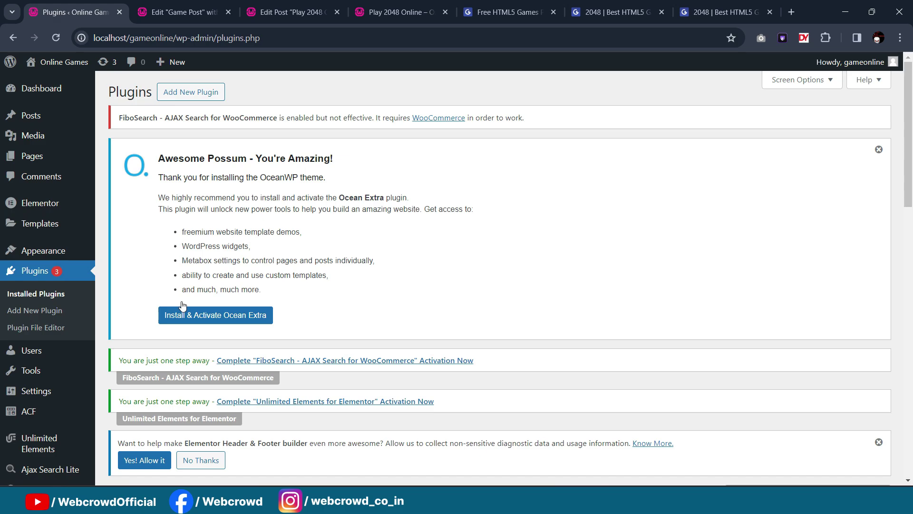
scroll(328, 235, down, 10)
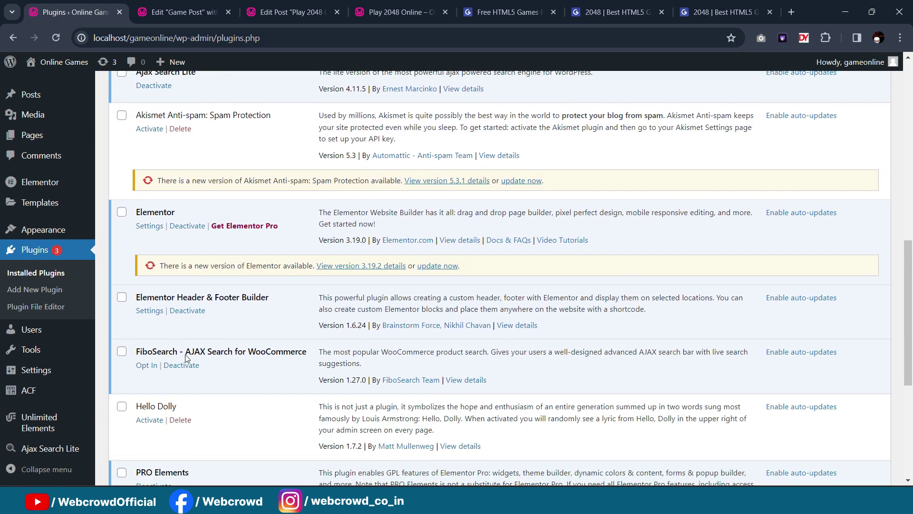
scroll(186, 358, down, 6)
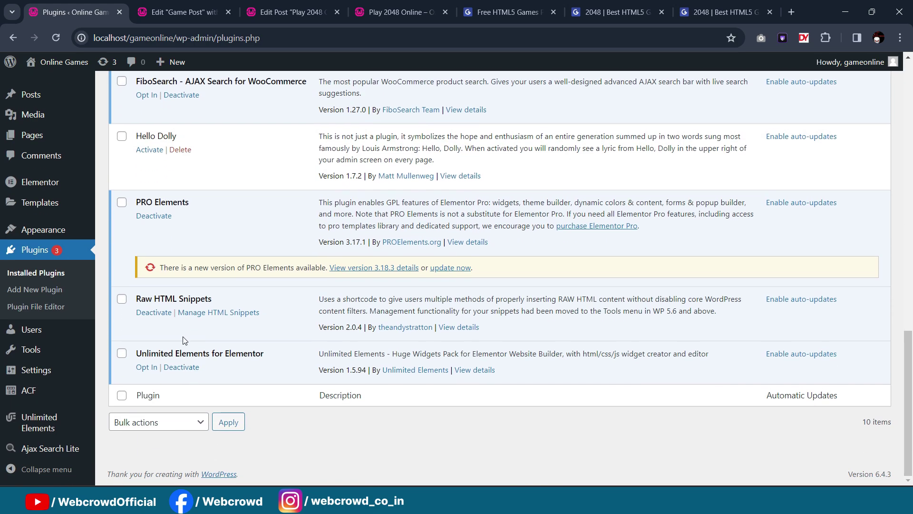
scroll(185, 339, up, 4)
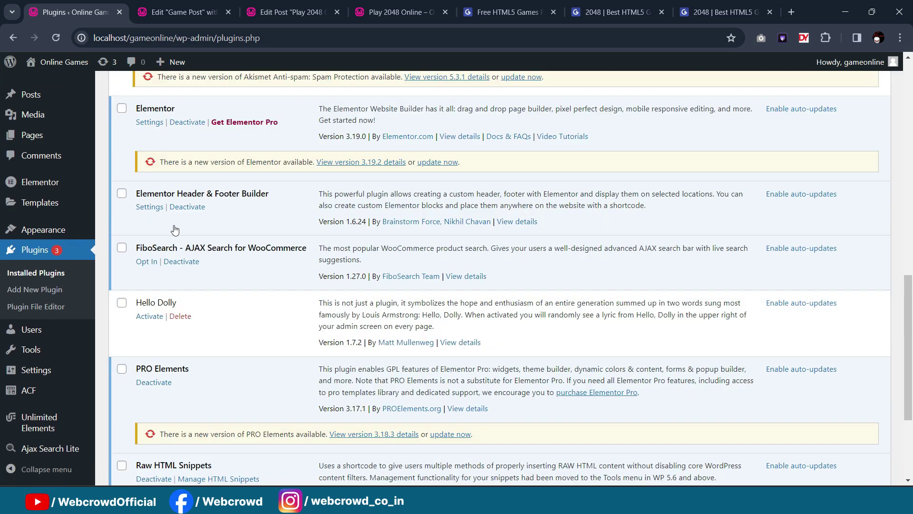
scroll(175, 230, down, 2)
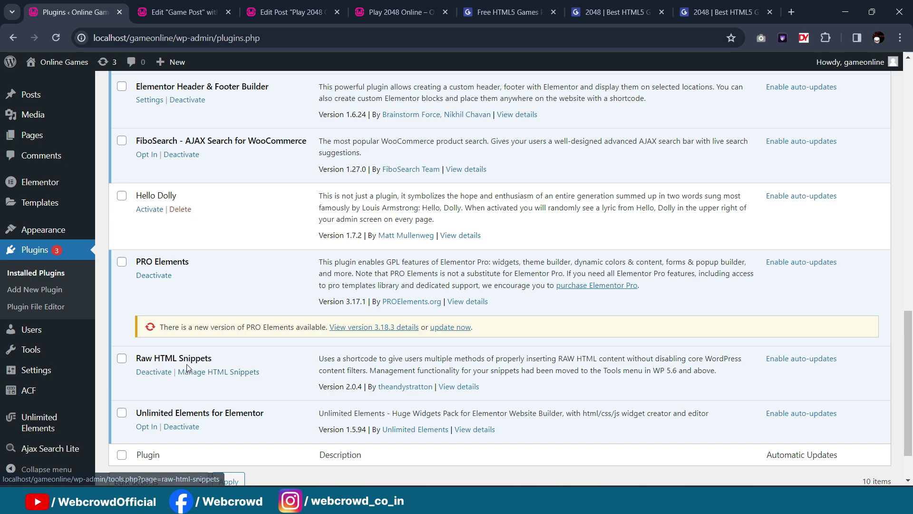
scroll(43, 361, down, 1)
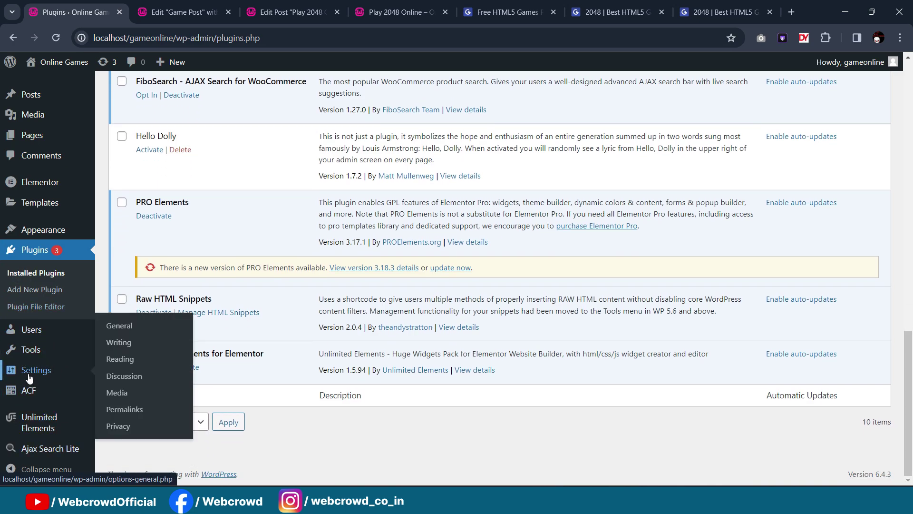
Step: Open the Raw HTML Snippets management page and start a new snippet
mouse_move(19, 397)
mouse_move(33, 351)
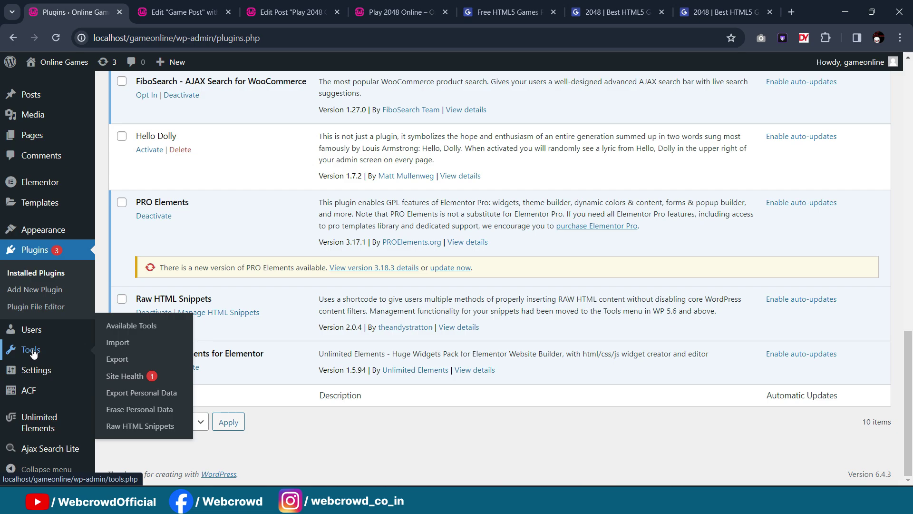
click(131, 426)
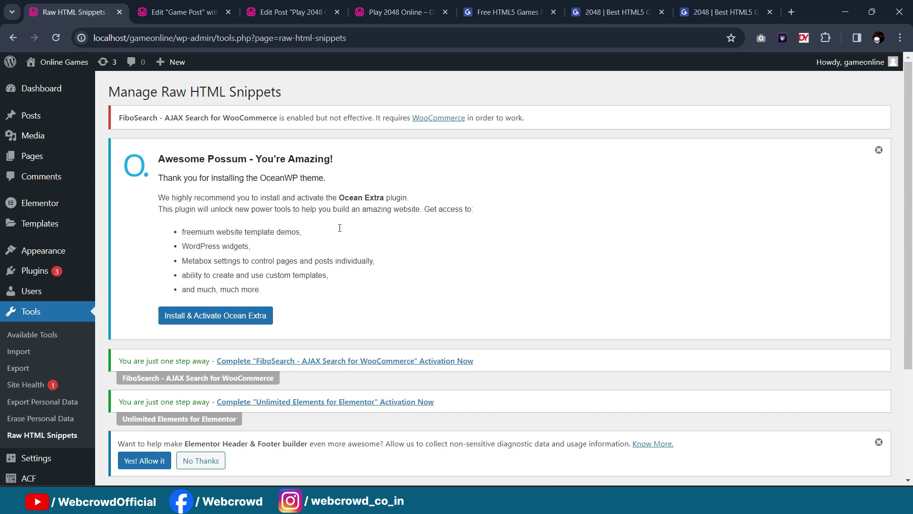
scroll(469, 269, down, 3)
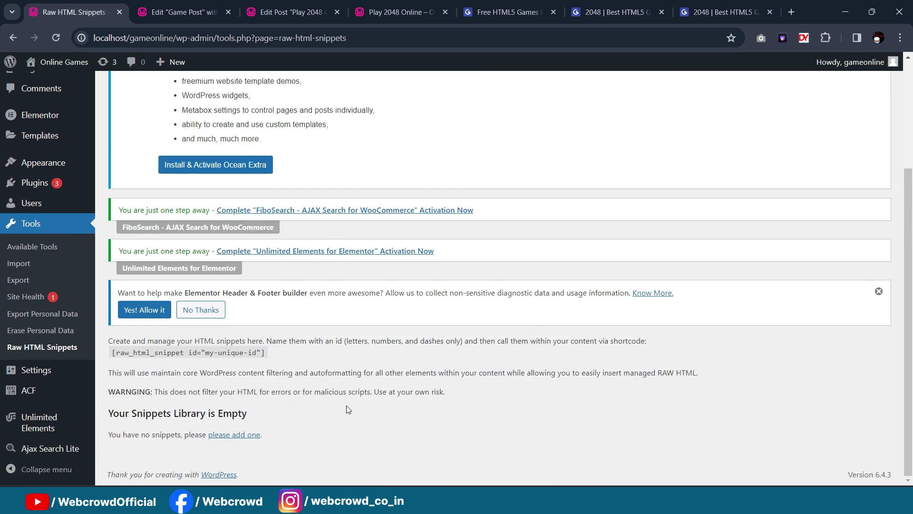
click(224, 435)
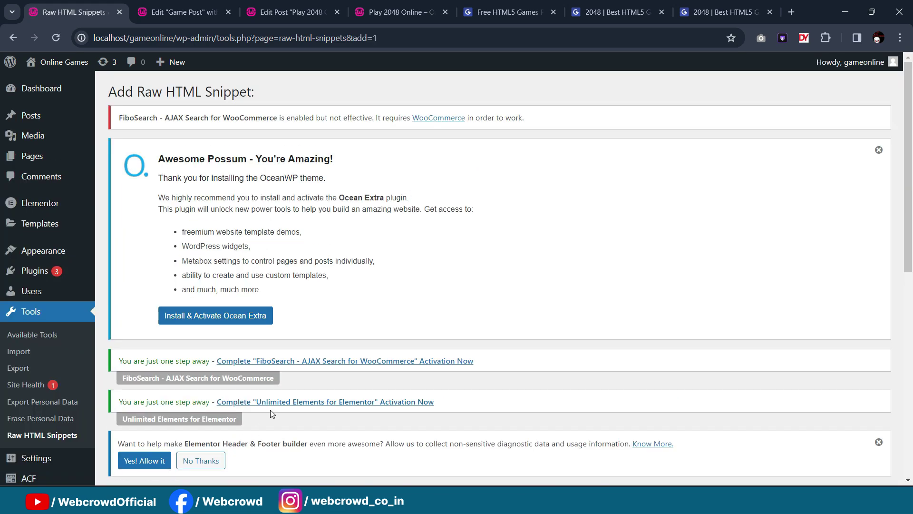
Step: Add a raw HTML snippet with the ID "2048 code" and the copied Gamezop iframe as its code
scroll(270, 409, down, 10)
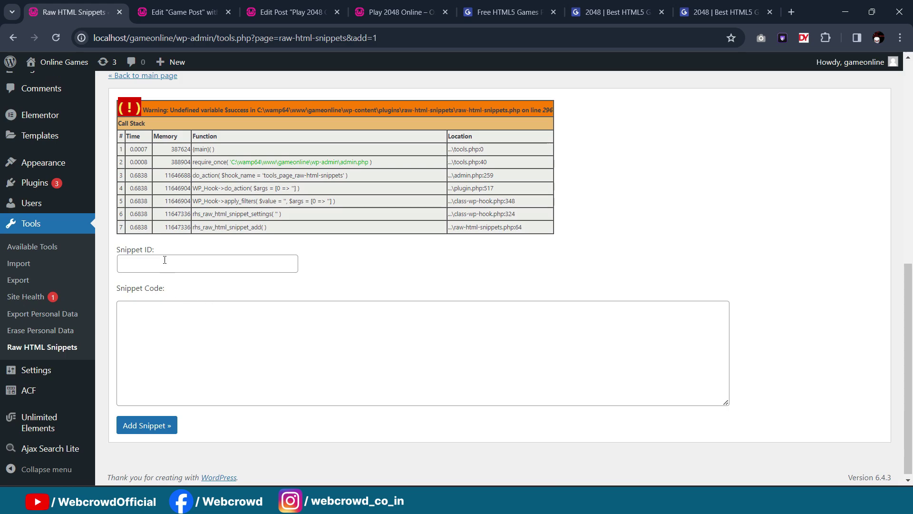
click(164, 268)
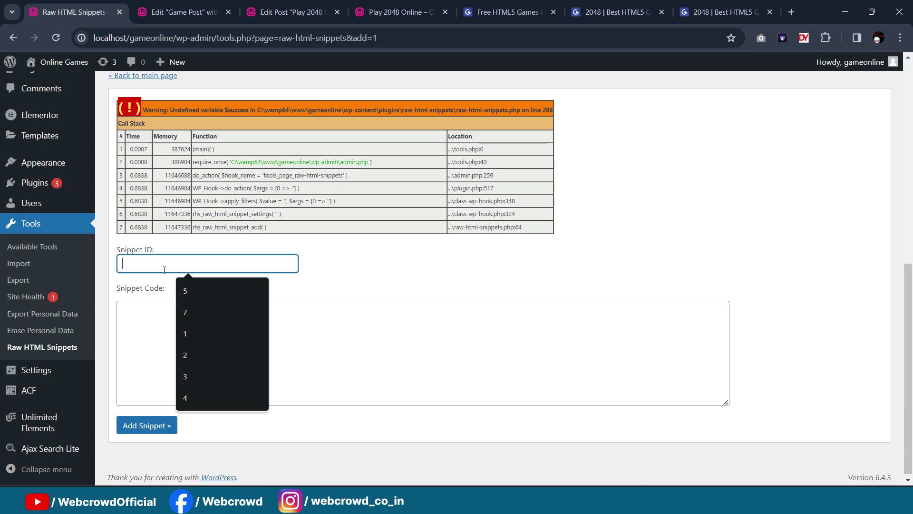
text(2)
click(210, 335)
click(218, 338)
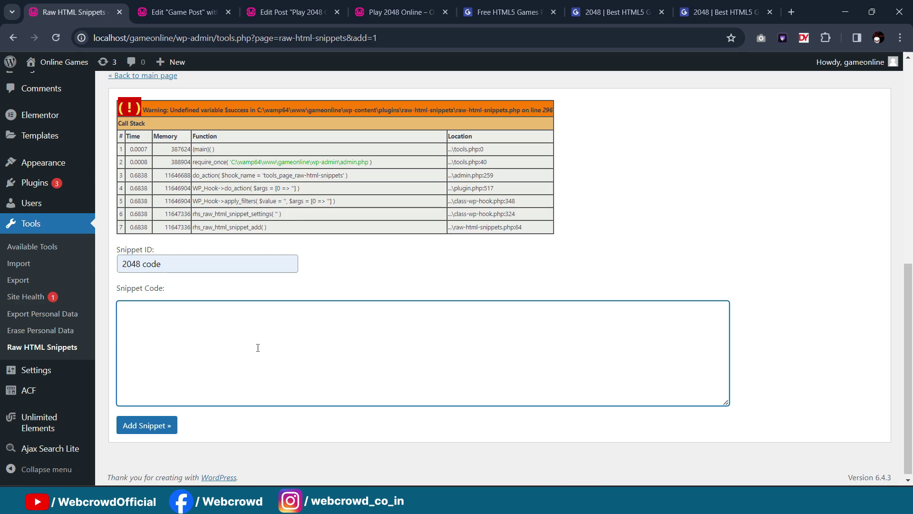
text(<iframe seamless="seamless" allowtransparency="true" allowfullscreen="true" frameborder="0" style="height: 600px";border: 0px;" src="https://zv1y2i8p.play.gamezop.com/g/NyM_JGWcx"> </iframe>)
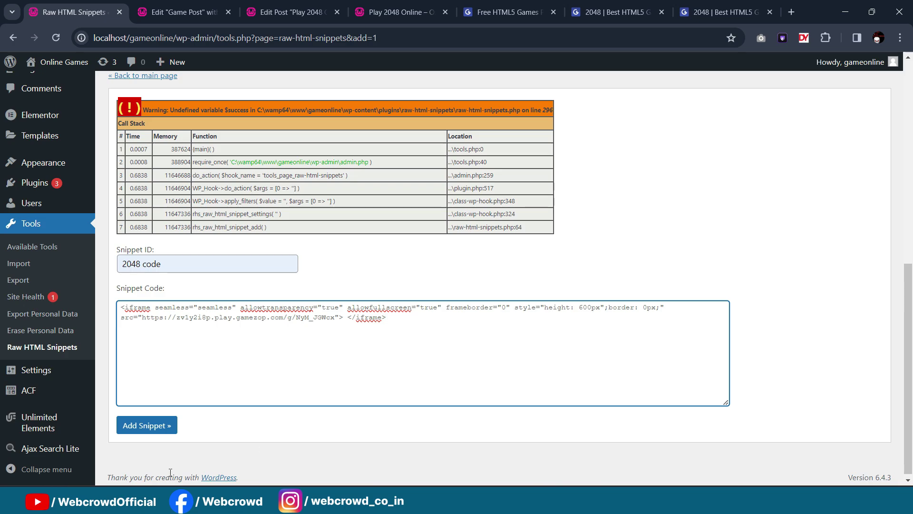
click(148, 426)
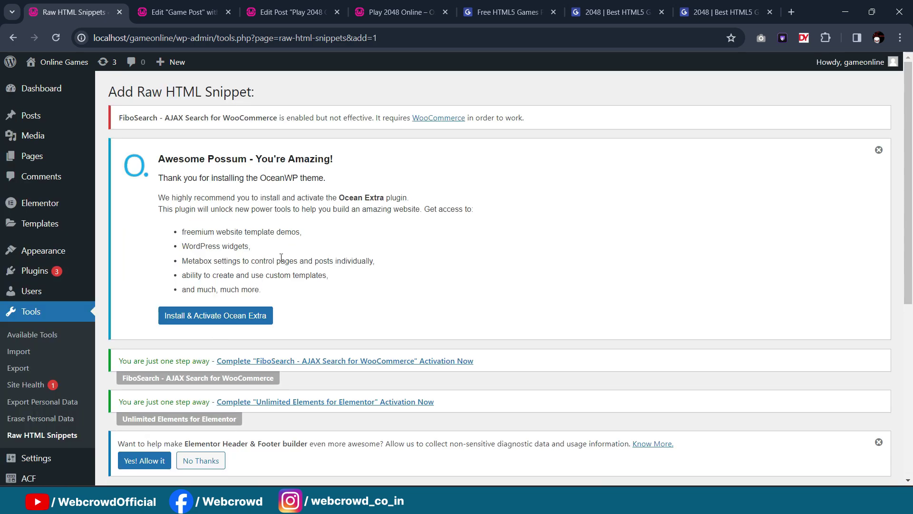
Step: Return to the snippet library and copy the shortcode of the 2048 code snippet
scroll(304, 295, down, 5)
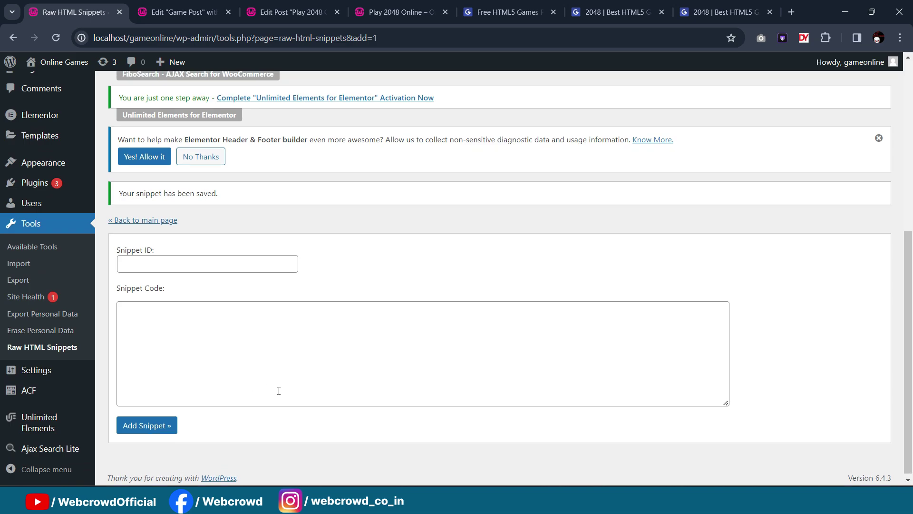
scroll(118, 351, up, 3)
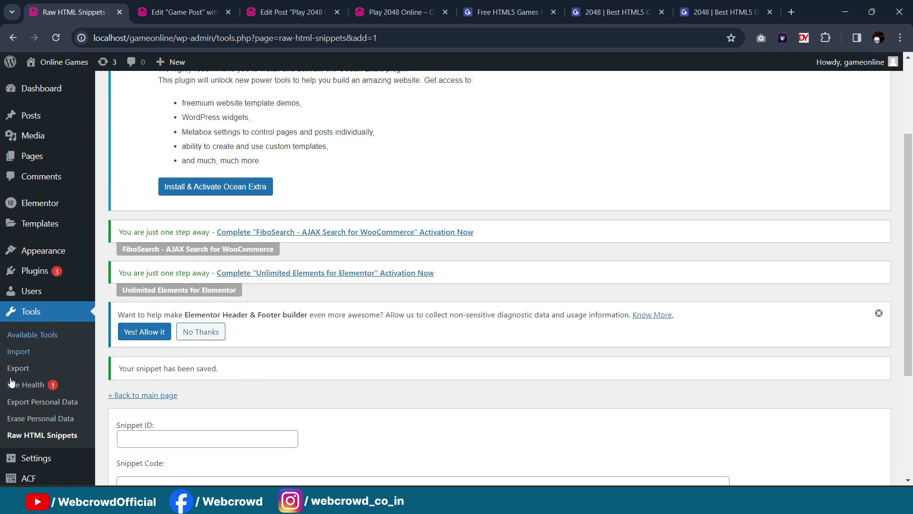
click(28, 435)
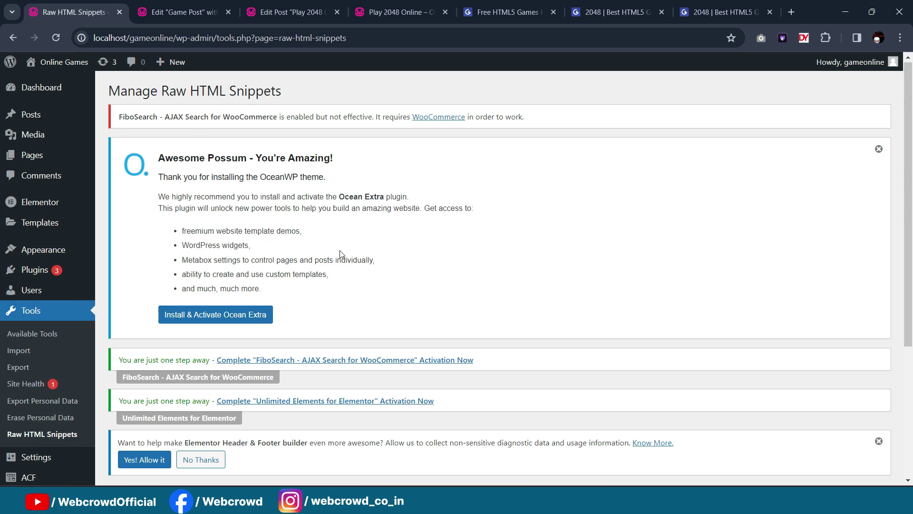
scroll(340, 255, down, 4)
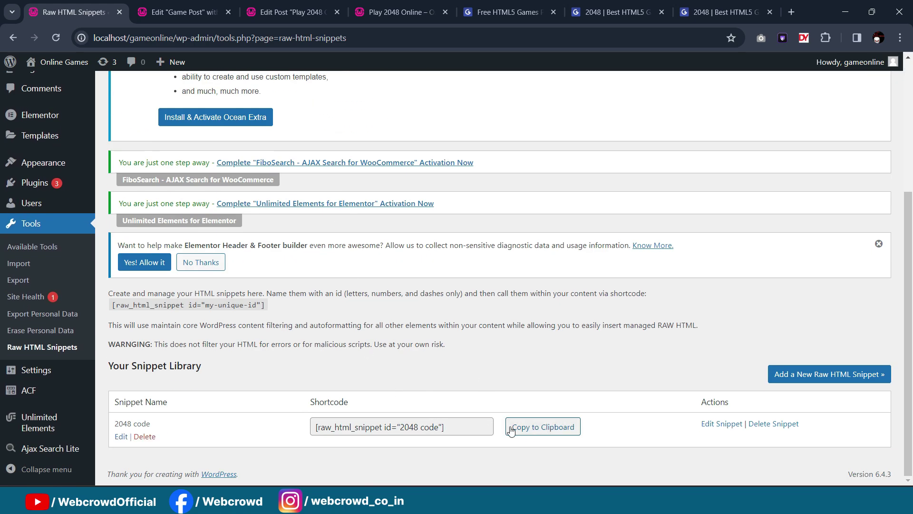
click(559, 430)
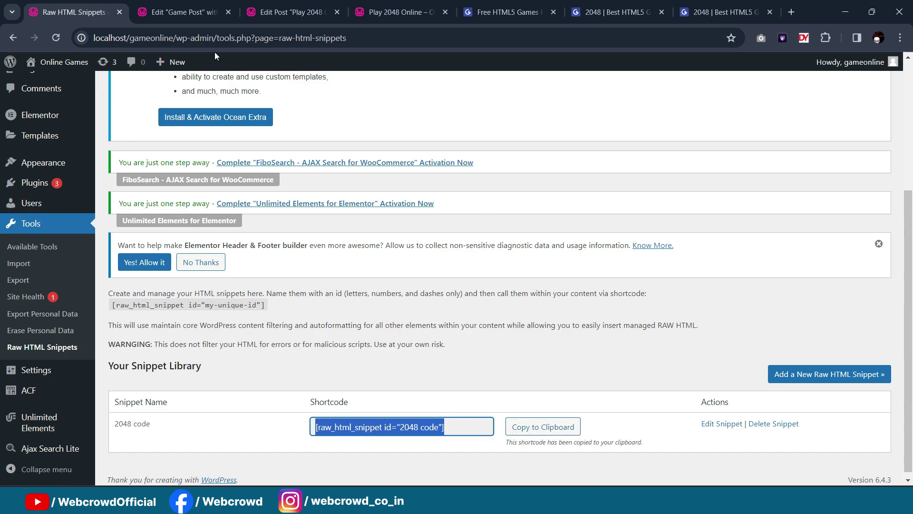
Step: Paste [raw_html_snippet id="2048 code"] into the Play 2048 post's Embed code field, update the post and return to the Game Post template
click(402, 11)
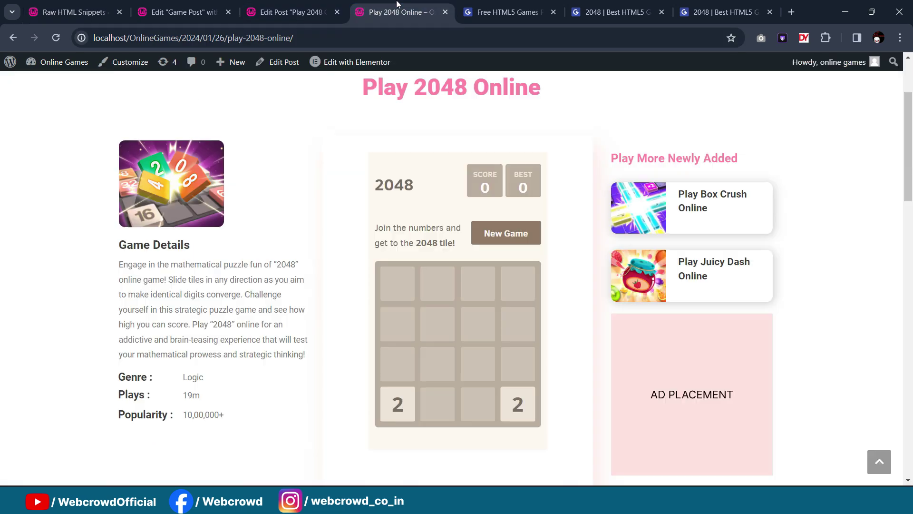
click(283, 12)
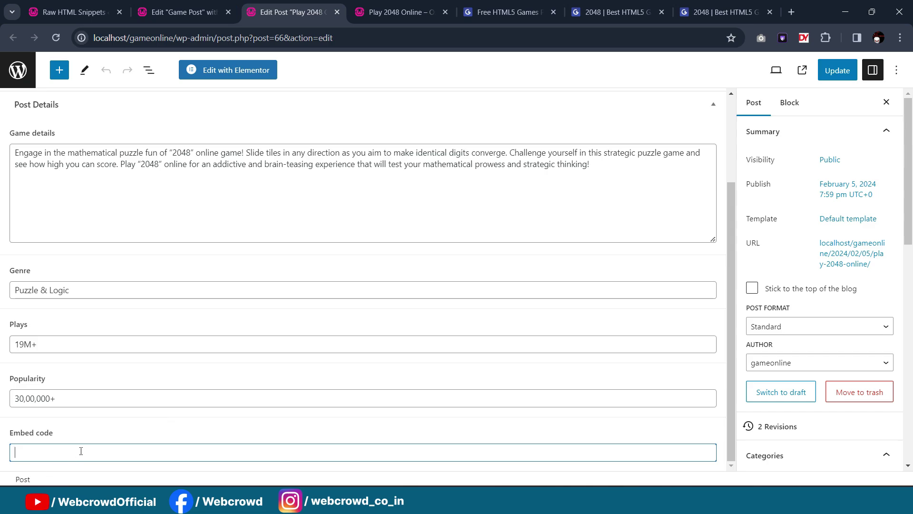
key(ctrl+v)
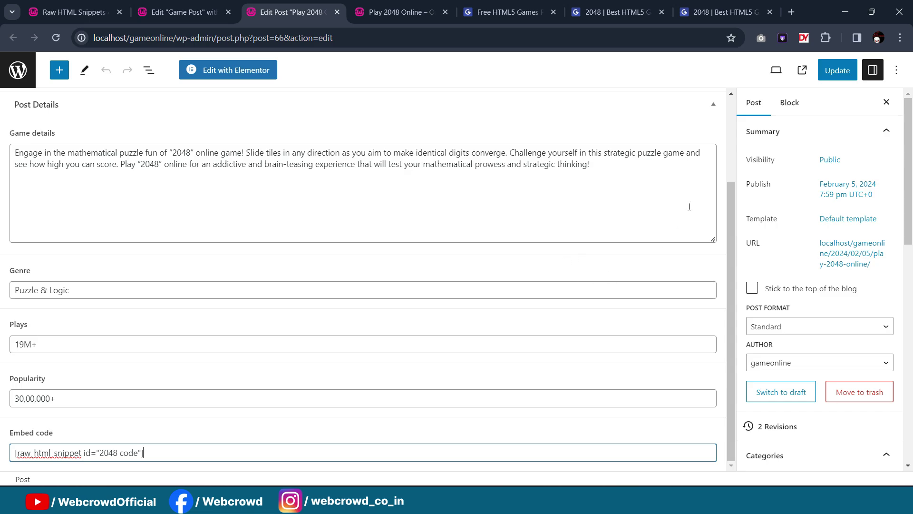
click(833, 72)
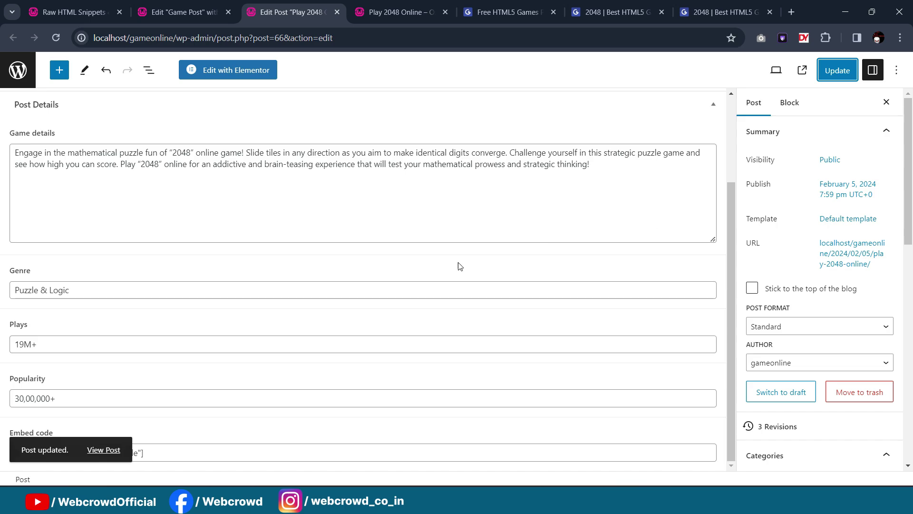
click(194, 4)
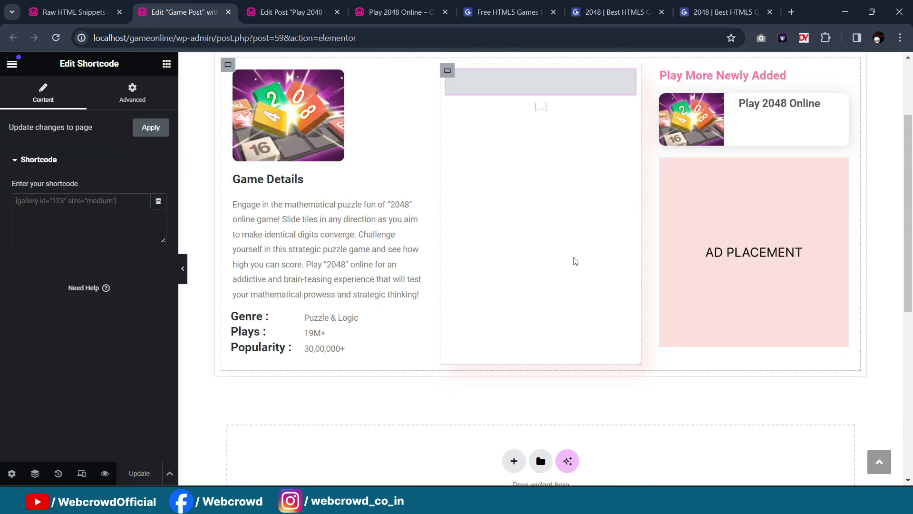
Step: Reload the Game Post template editor and bind the middle column's Shortcode widget to the ACF Field with the key Embed code
scroll(575, 261, up, 3)
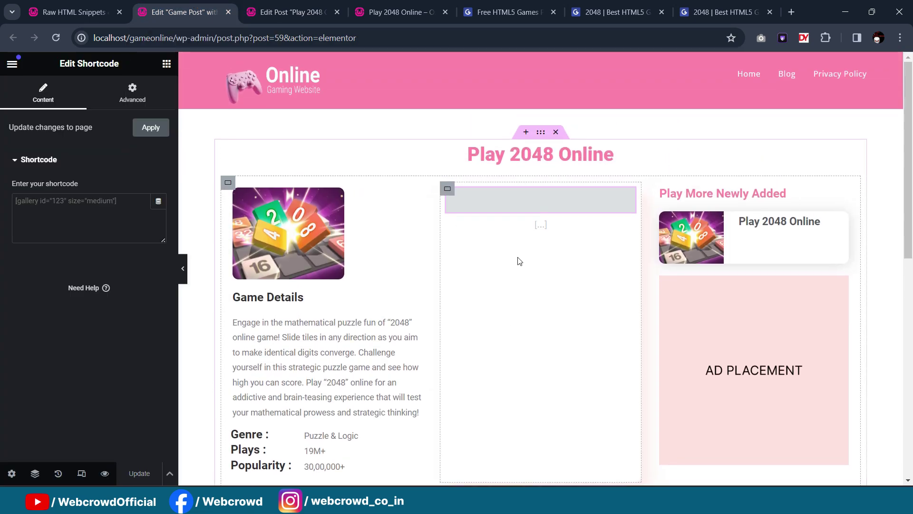
click(60, 37)
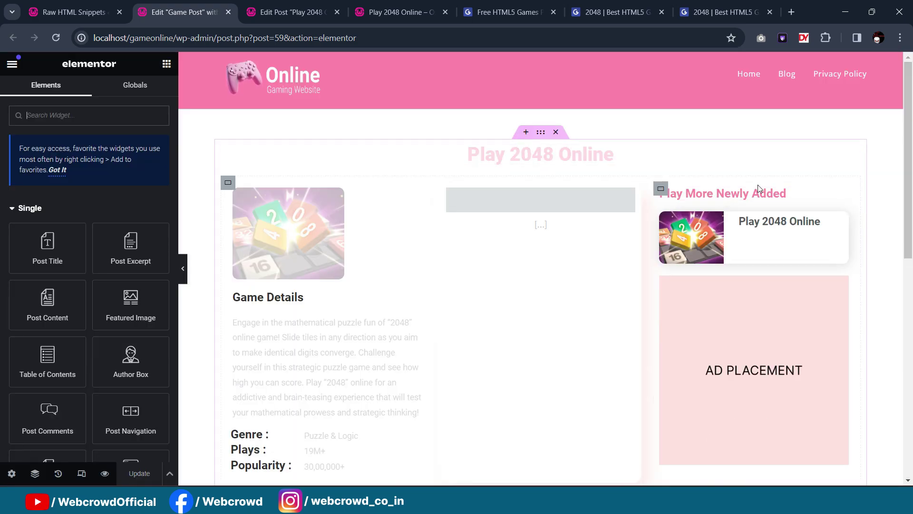
scroll(575, 238, down, 1)
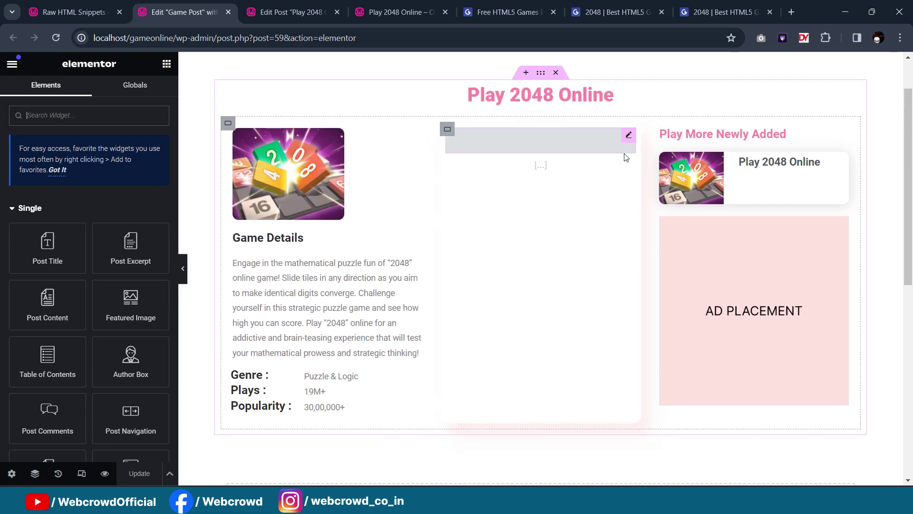
click(630, 136)
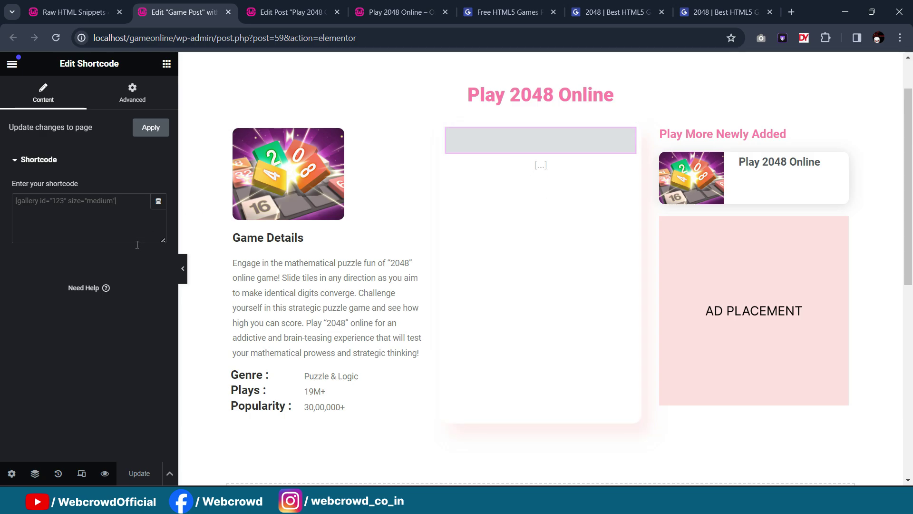
click(158, 205)
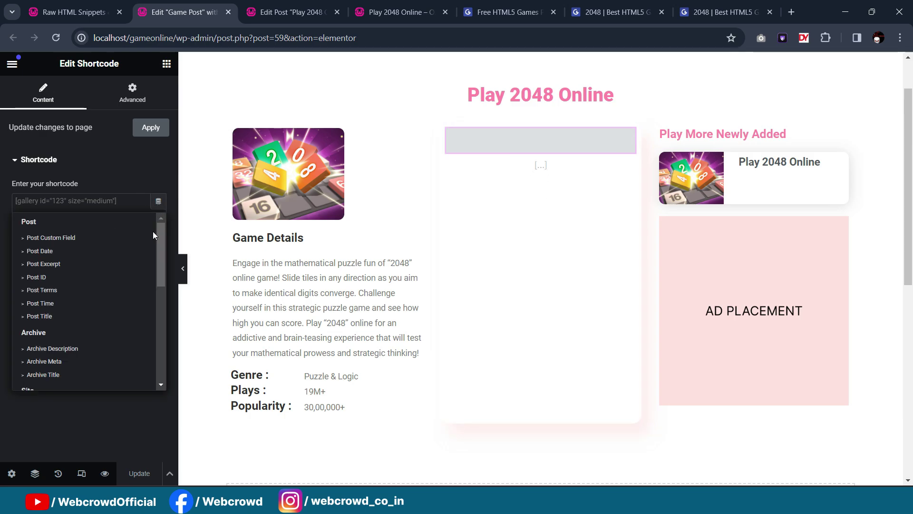
scroll(62, 278, down, 8)
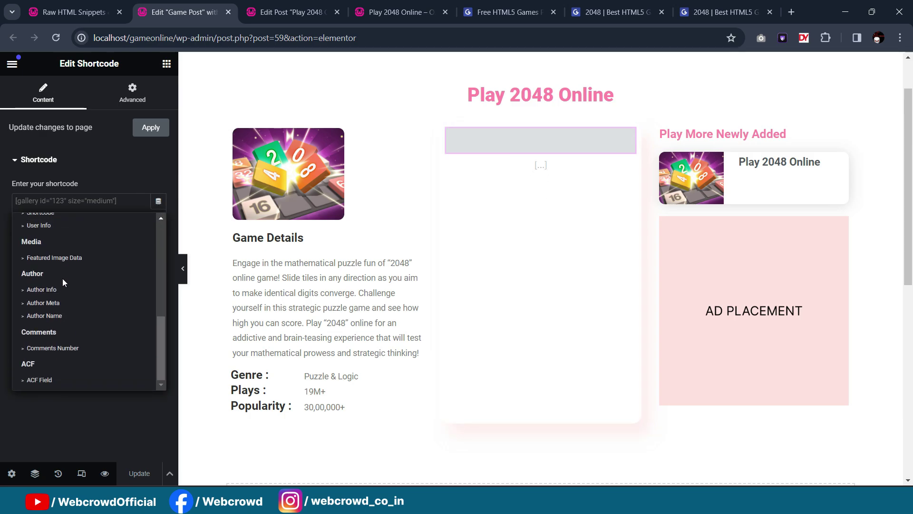
click(41, 383)
click(22, 204)
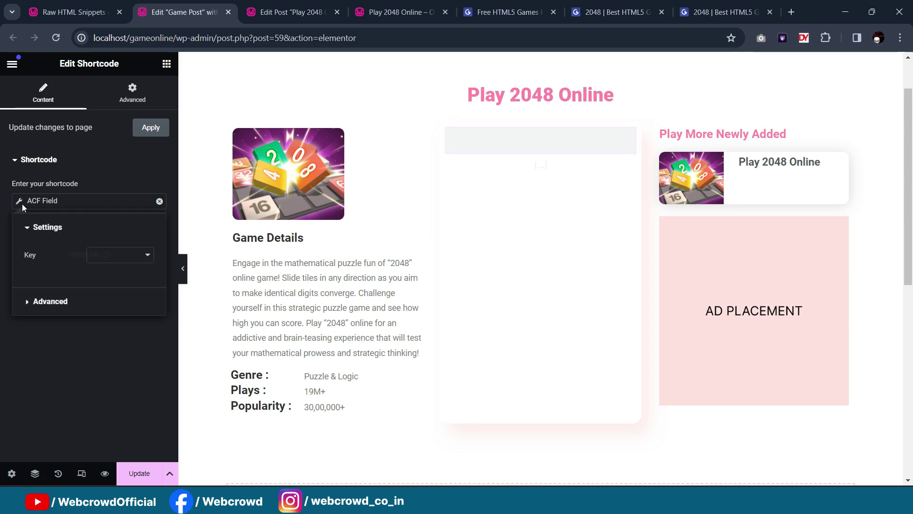
click(120, 259)
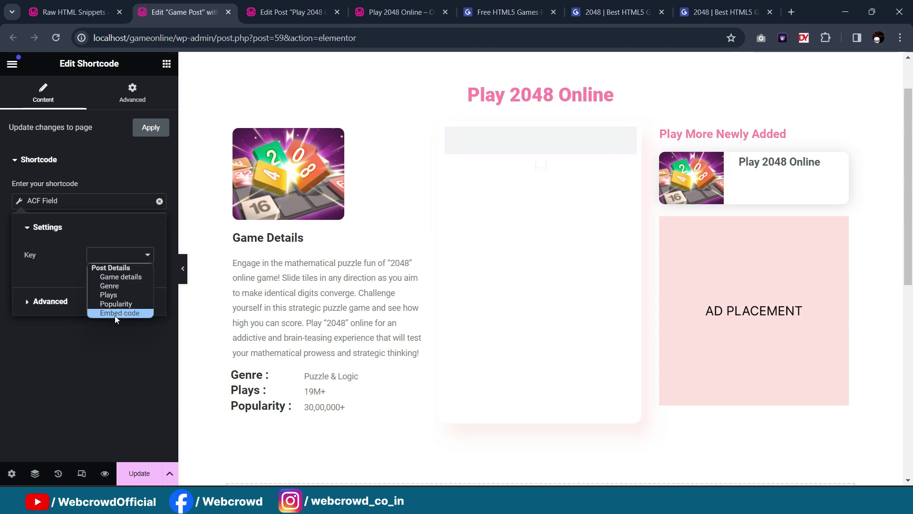
click(115, 314)
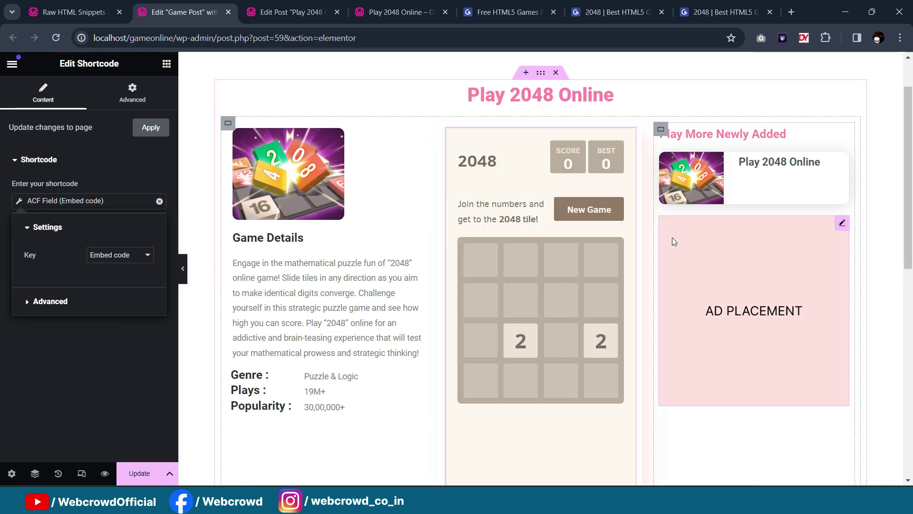
Step: Look over the embedded 2048 game in the template layout and update the Game Post template
scroll(666, 282, down, 1)
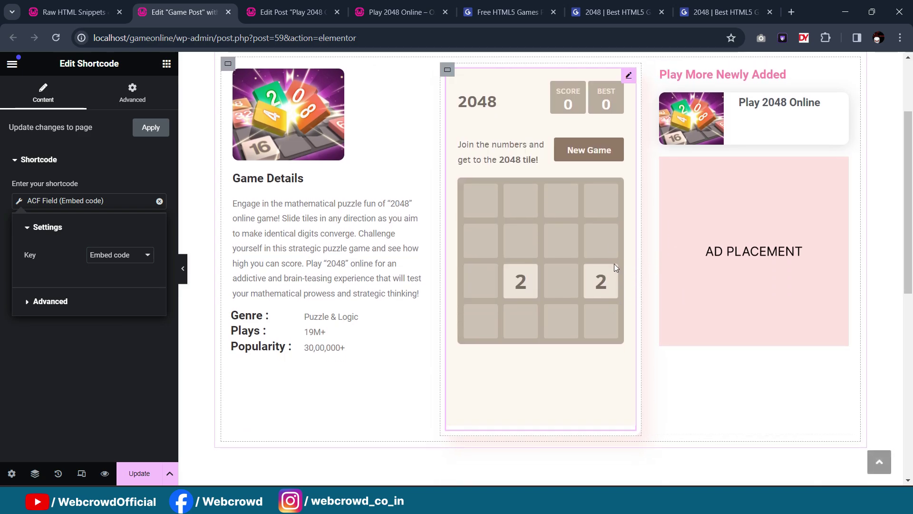
scroll(633, 245, up, 1)
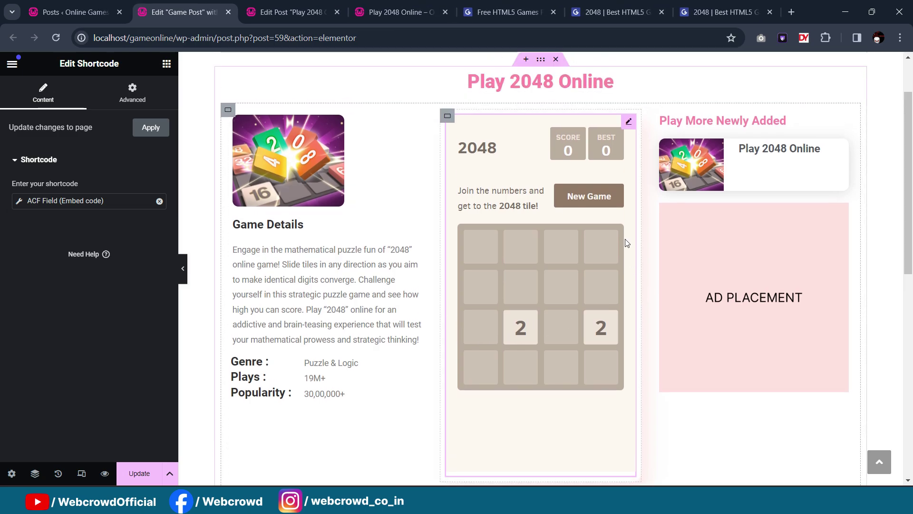
scroll(282, 318, down, 1)
click(140, 473)
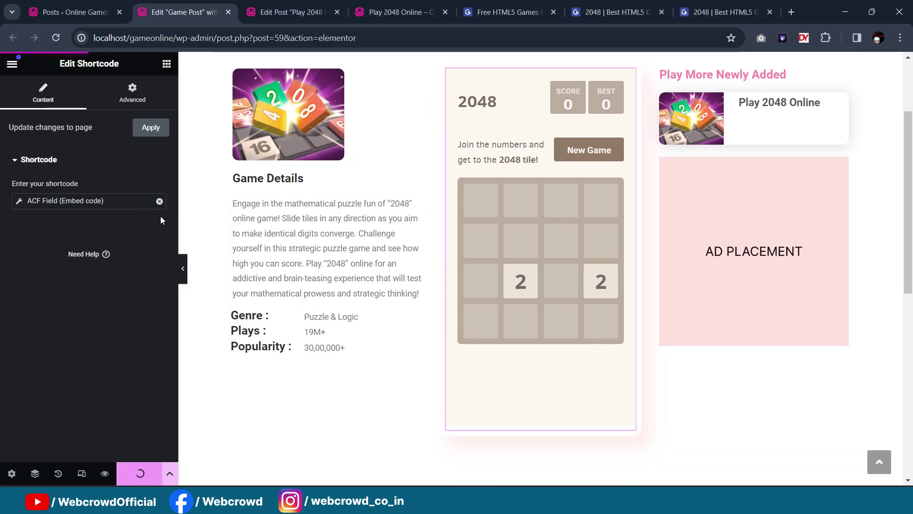
Step: View the published Play 2048 Online post from the posts list and examine the embedded game, details and ad areas
click(53, 5)
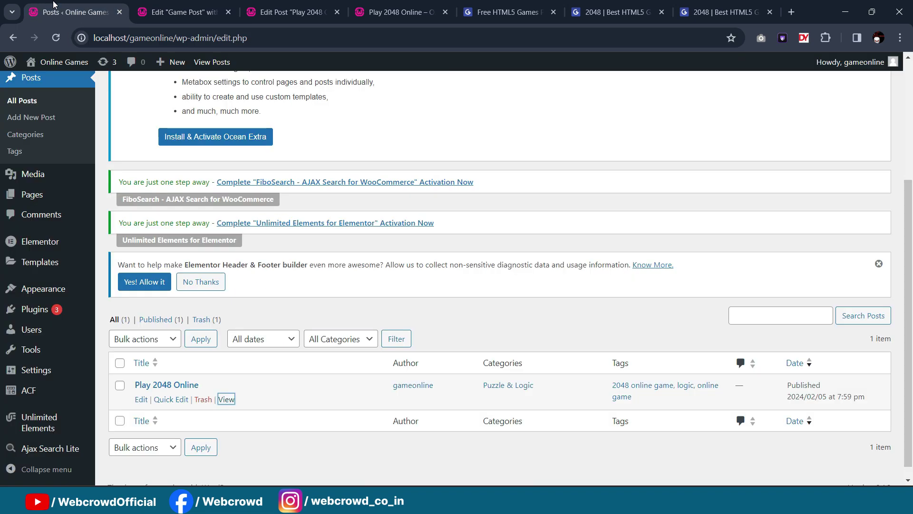
click(226, 400)
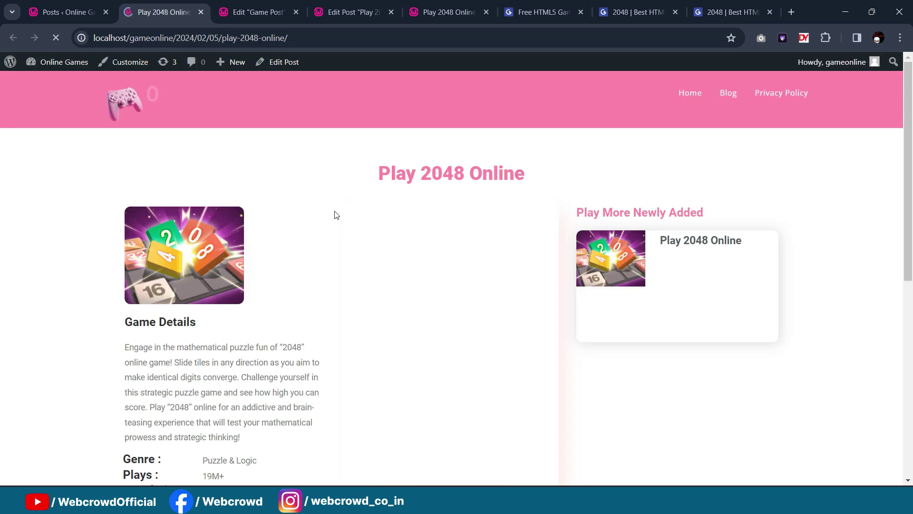
scroll(578, 267, down, 1)
scroll(578, 267, up, 1)
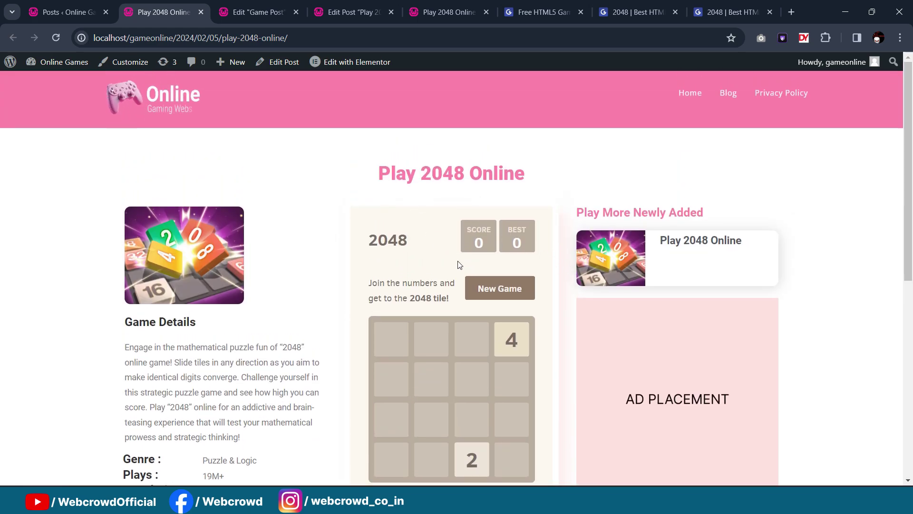
scroll(507, 281, down, 3)
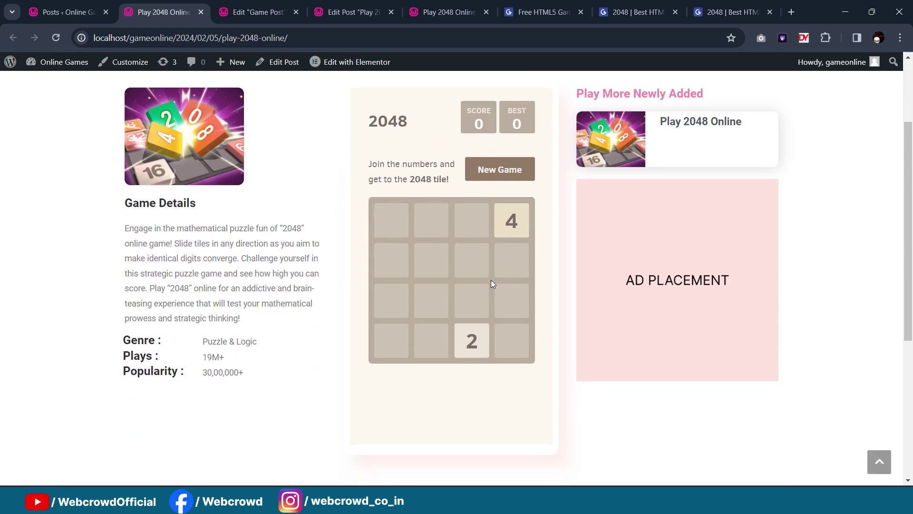
scroll(501, 330, up, 3)
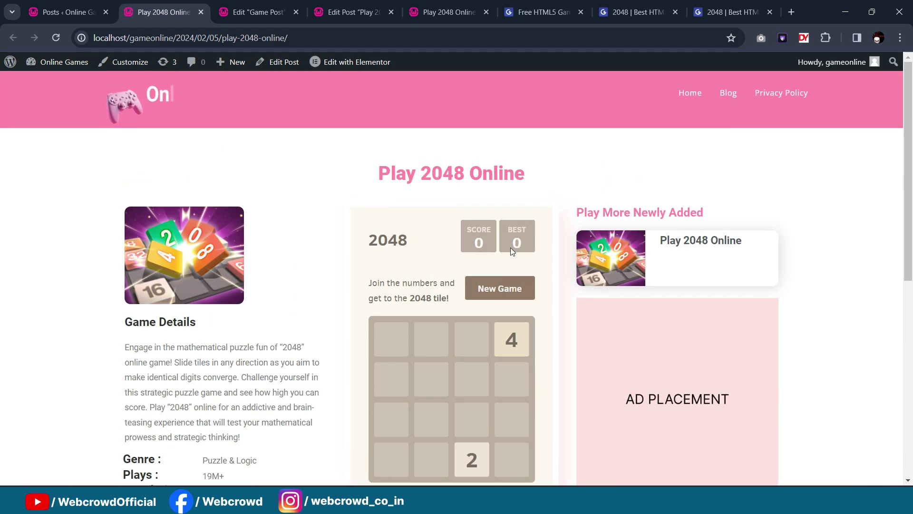
scroll(558, 173, down, 3)
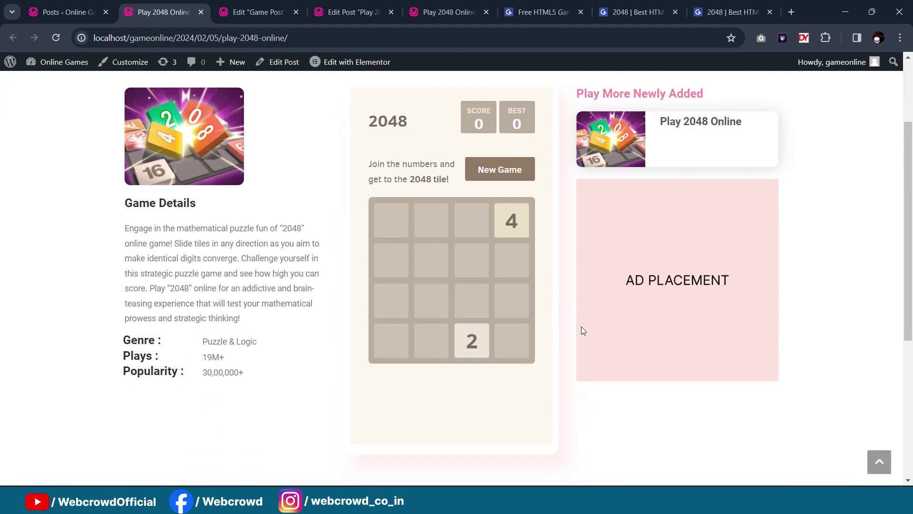
scroll(581, 333, up, 3)
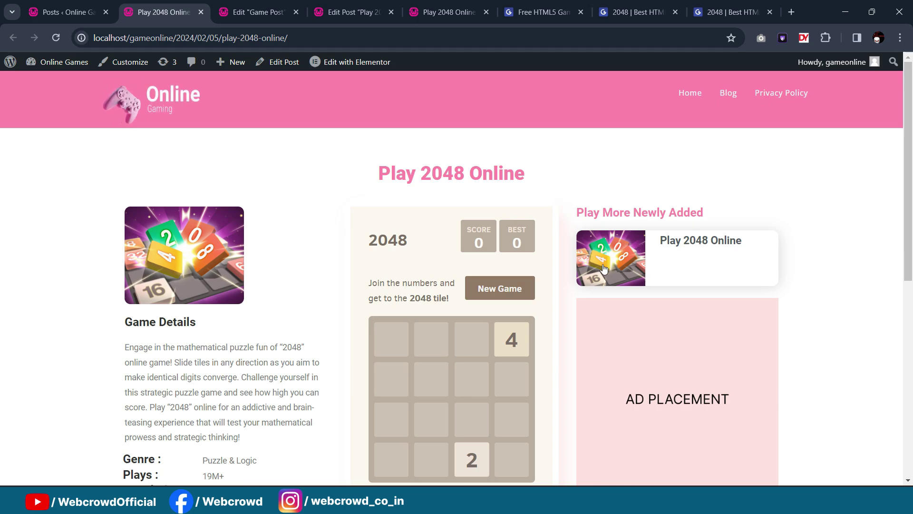
scroll(590, 267, down, 2)
scroll(583, 265, up, 2)
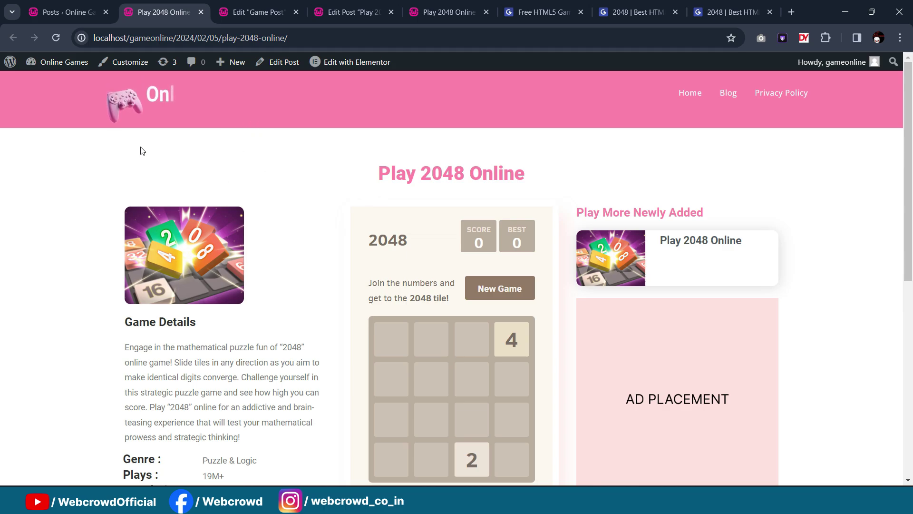
Step: Start a new post and browse the Puzzle & Logic games on the Gamezop site for another game
click(70, 4)
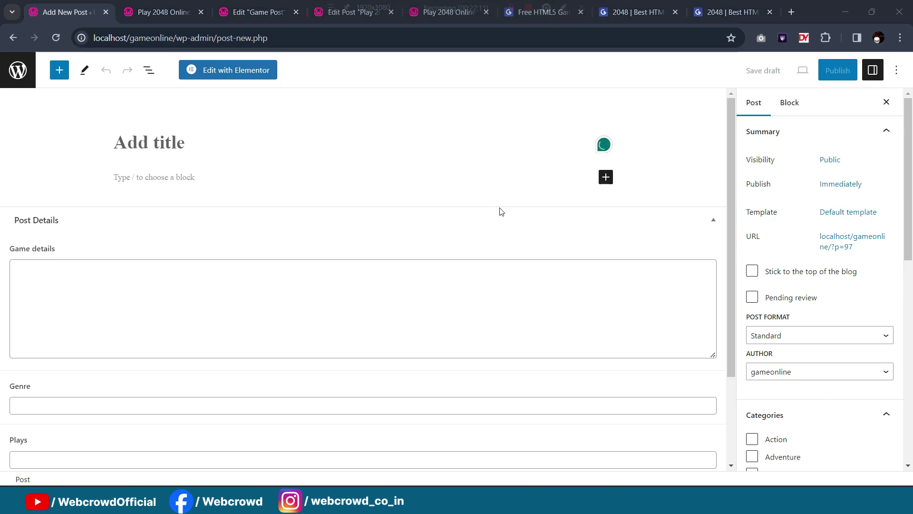
click(547, 11)
scroll(466, 163, up, 4)
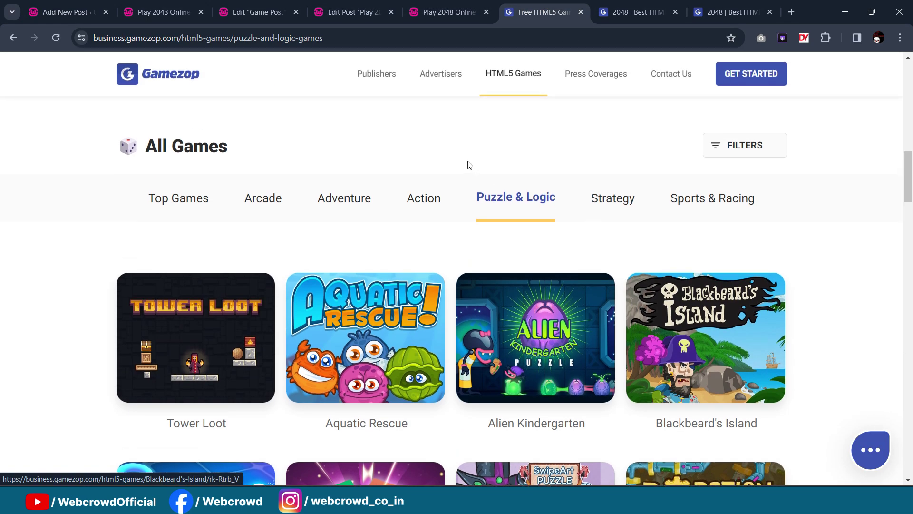
scroll(615, 159, down, 6)
scroll(474, 211, down, 3)
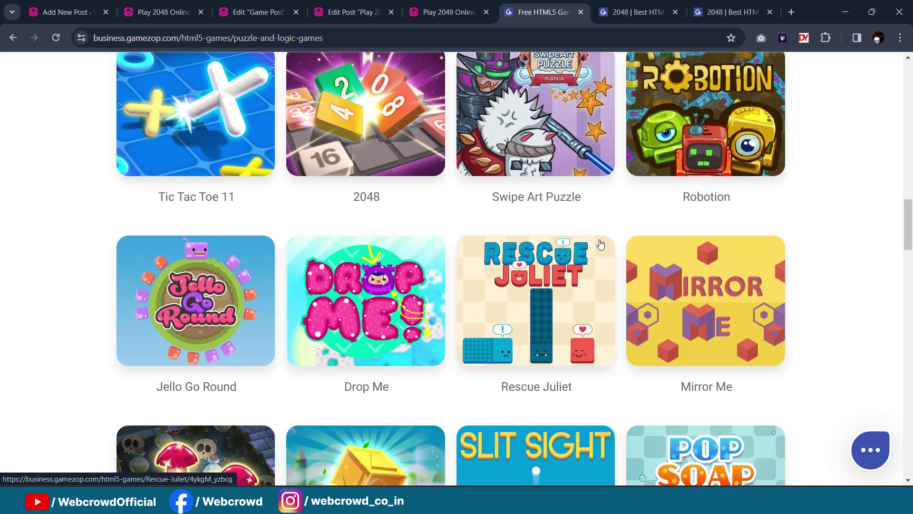
scroll(265, 281, up, 8)
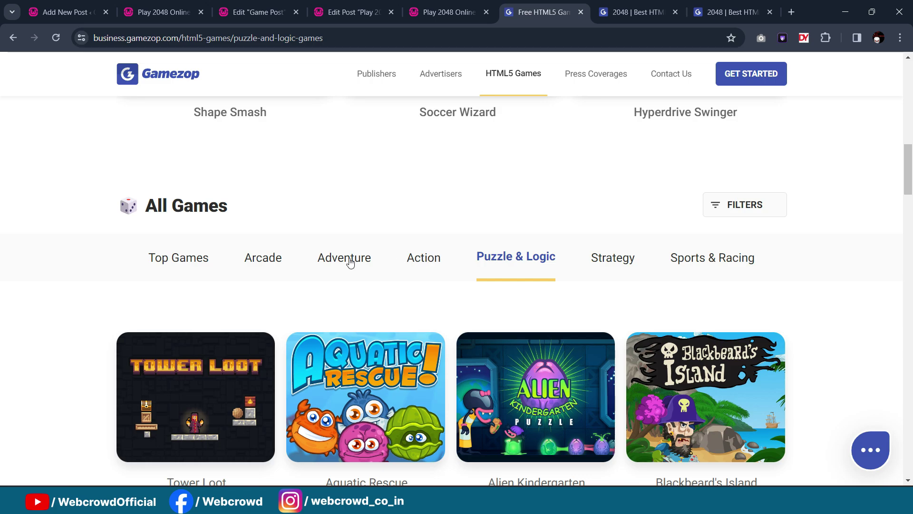
scroll(523, 276, down, 2)
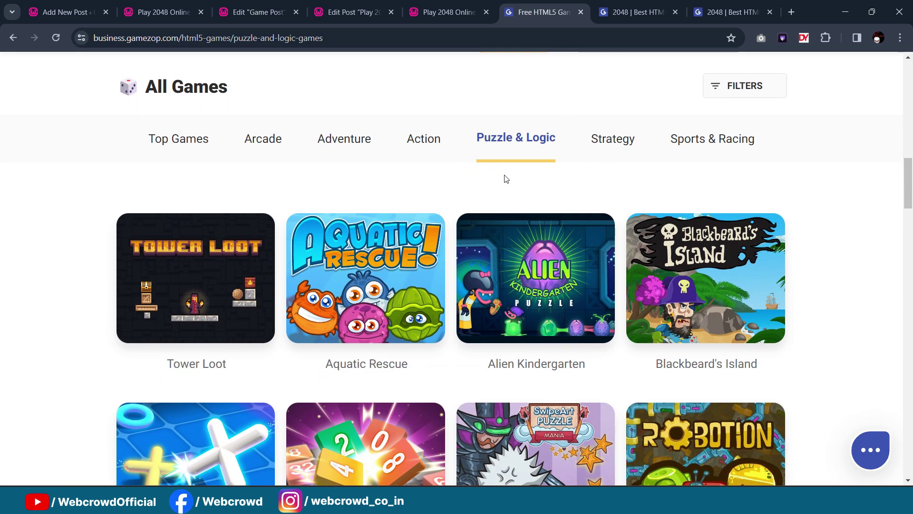
scroll(506, 179, down, 1)
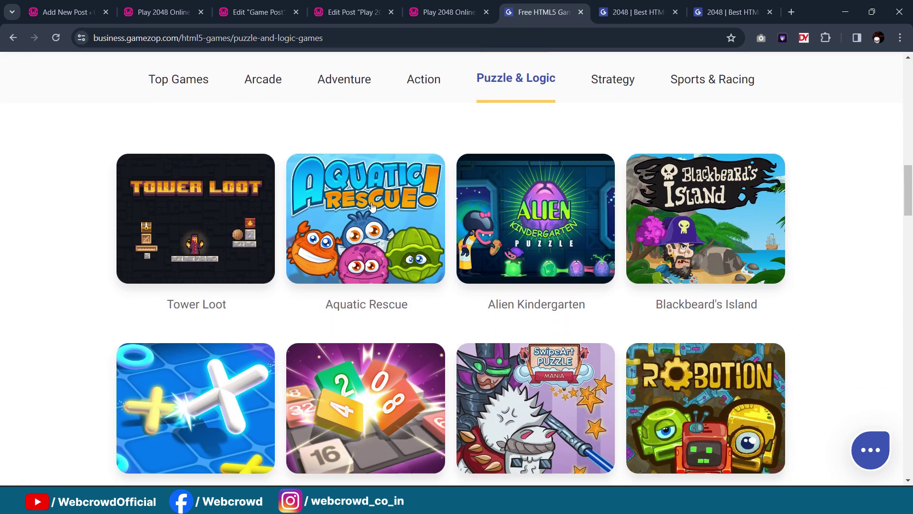
Step: Preview the Aquatic Rescue game from its Gamezop page, dismissing the ad, and return to the Puzzle & Logic games list
click(378, 228)
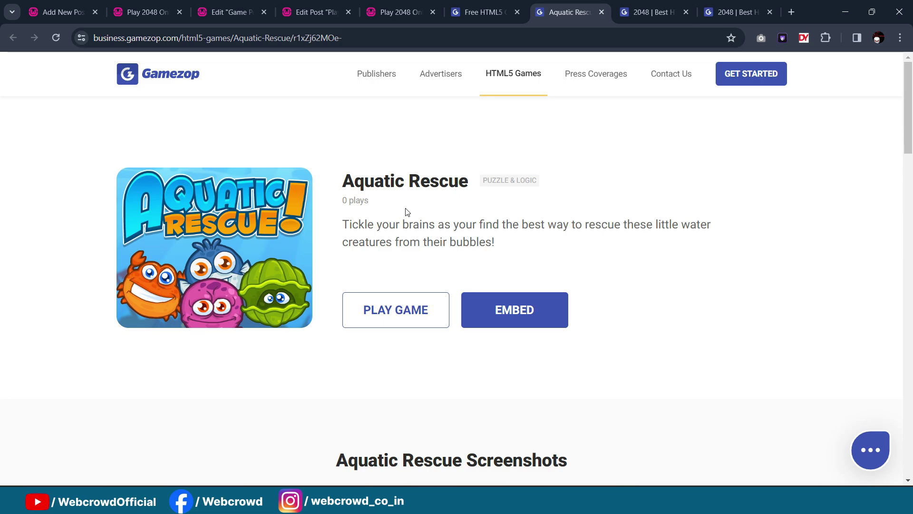
click(404, 314)
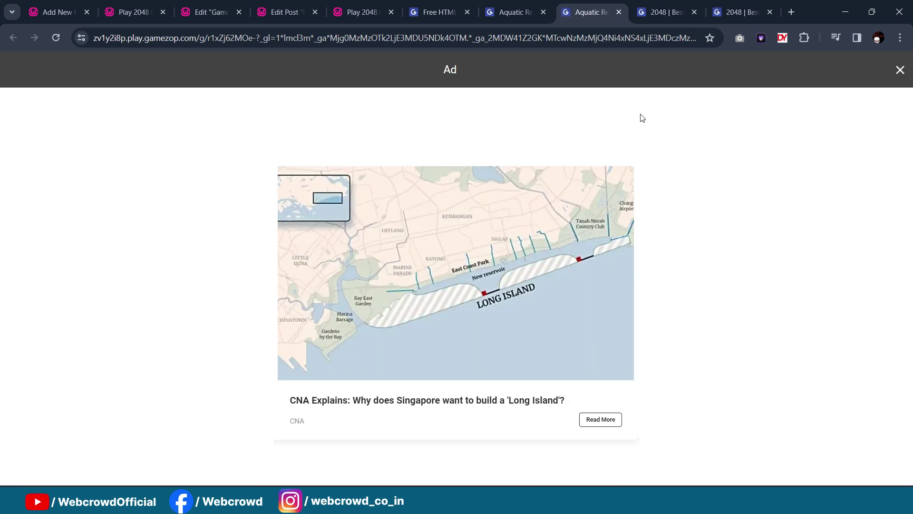
click(900, 70)
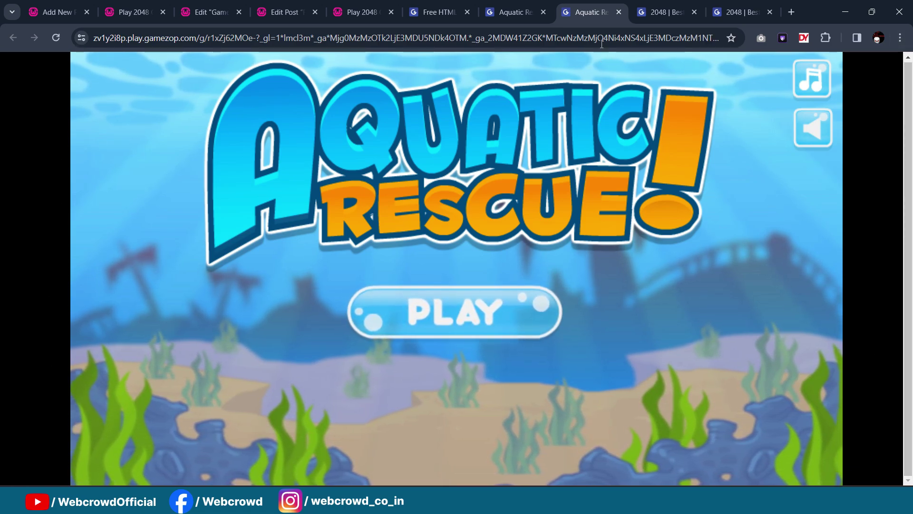
click(619, 12)
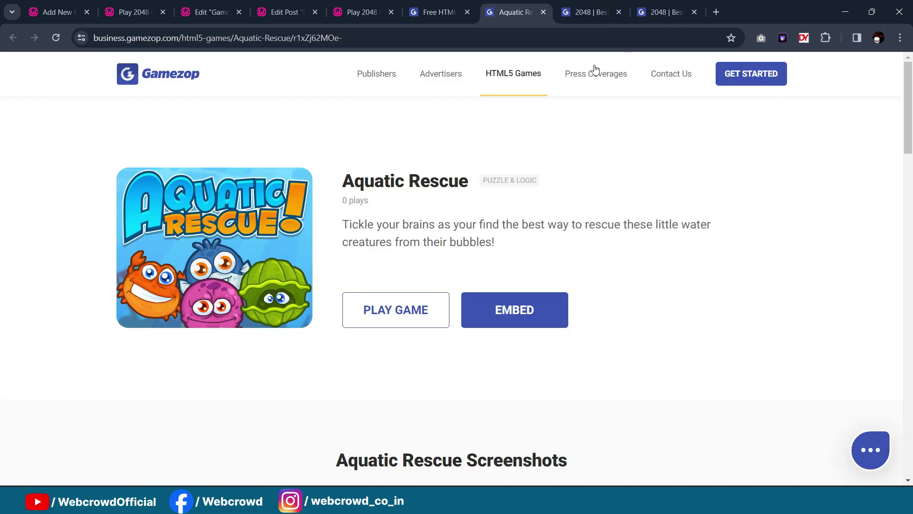
click(543, 12)
click(468, 5)
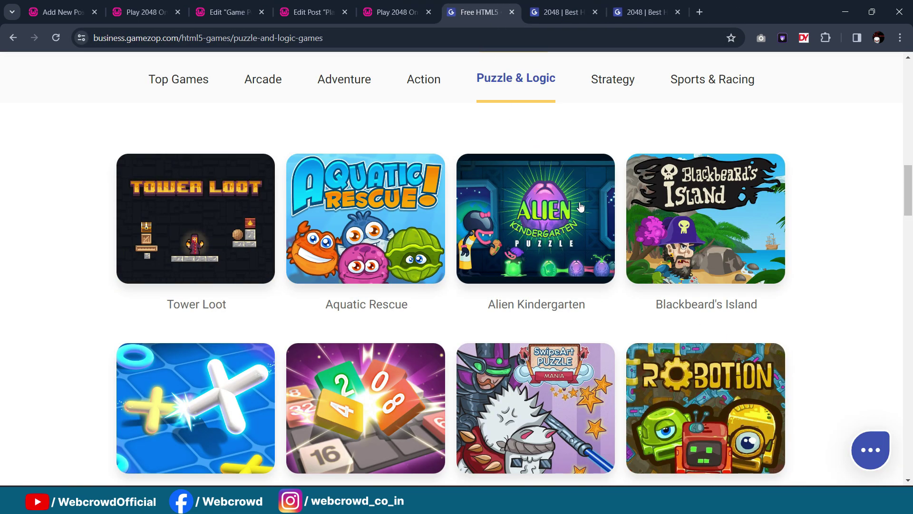
Step: Open the Tic Tac Toe 11 page from the games list and launch the game, dismissing its ad
scroll(588, 216, down, 3)
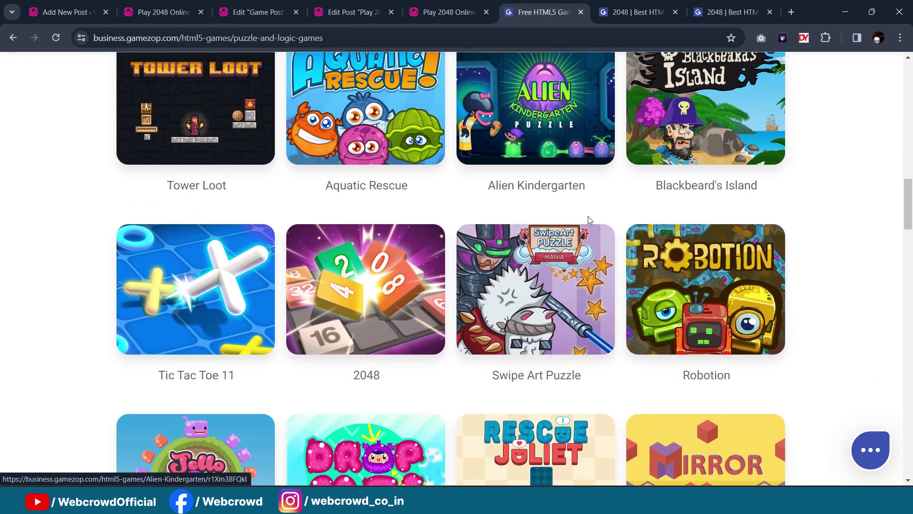
click(201, 292)
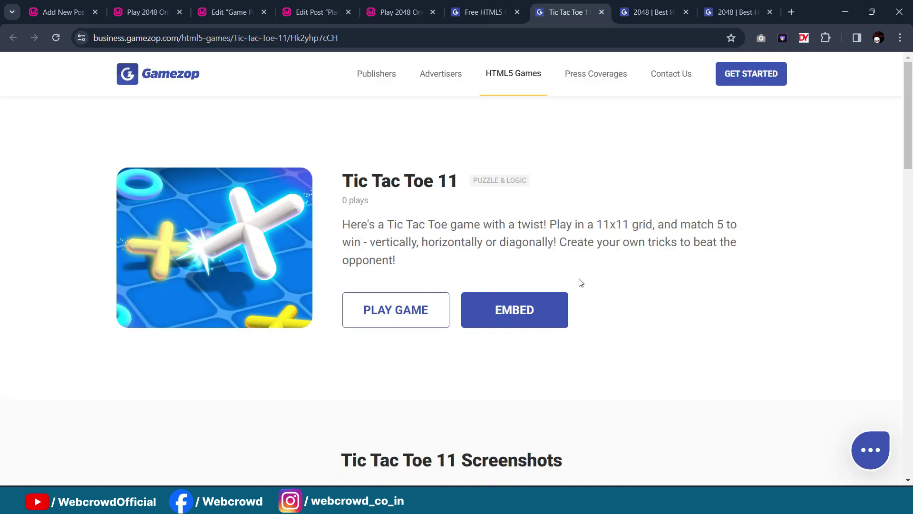
click(423, 309)
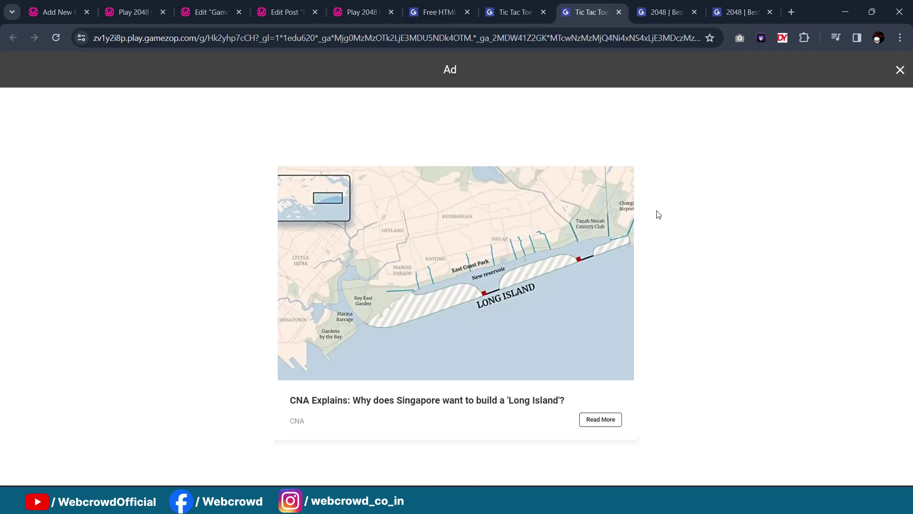
click(899, 71)
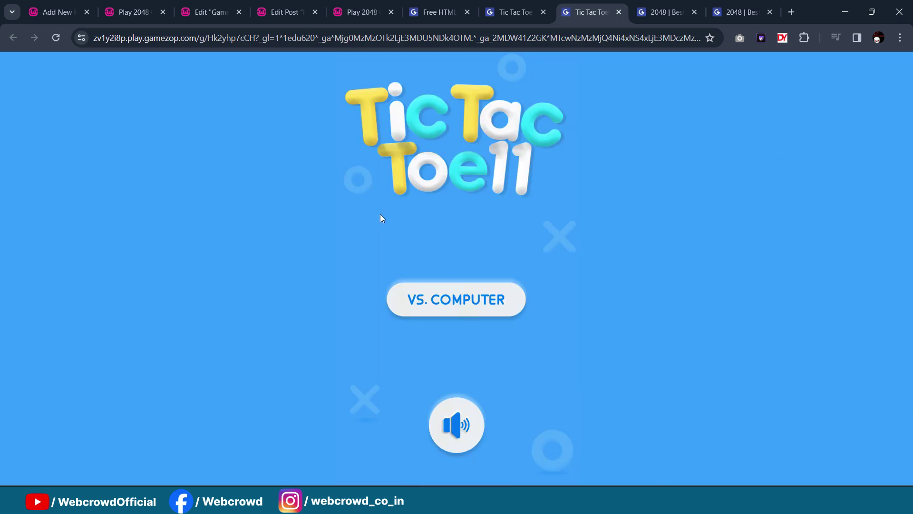
Step: Close the Tic Tac Toe 11 game and its page, and open the Juicy Dash page from the Puzzle & Logic games list
click(618, 12)
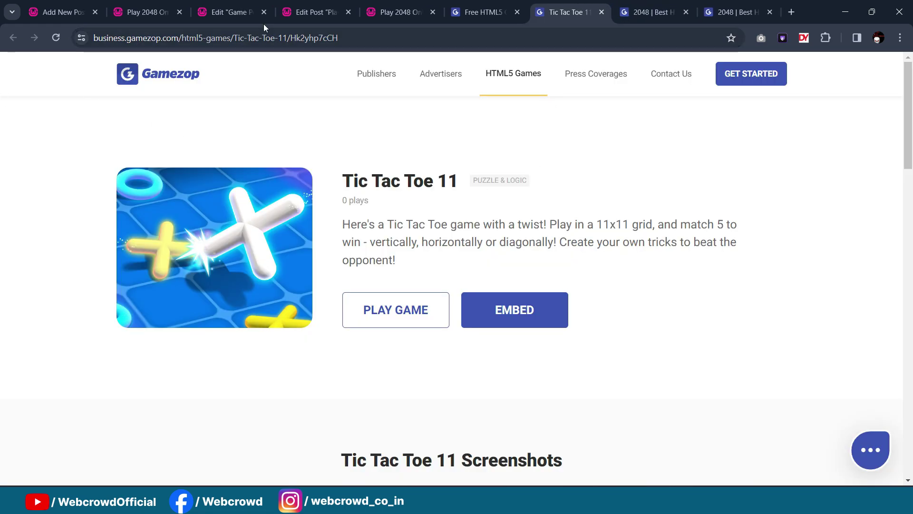
click(494, 7)
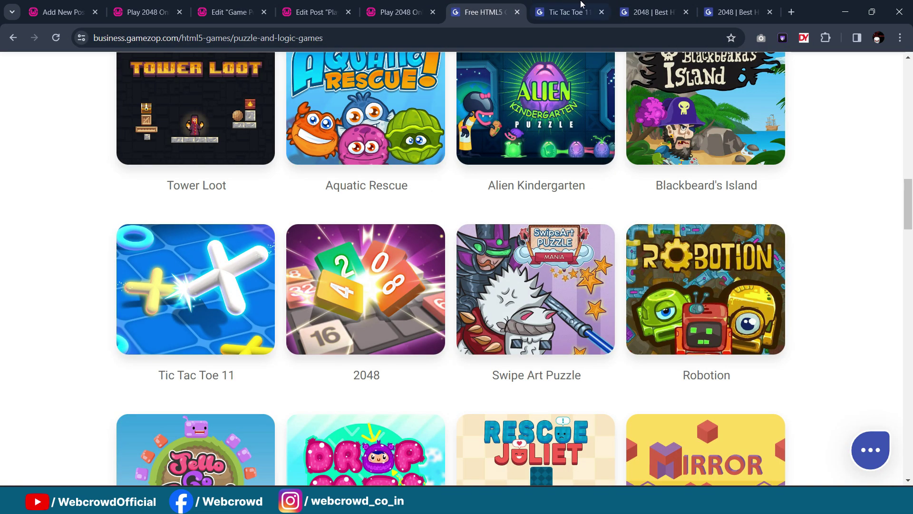
click(602, 12)
scroll(548, 281, up, 4)
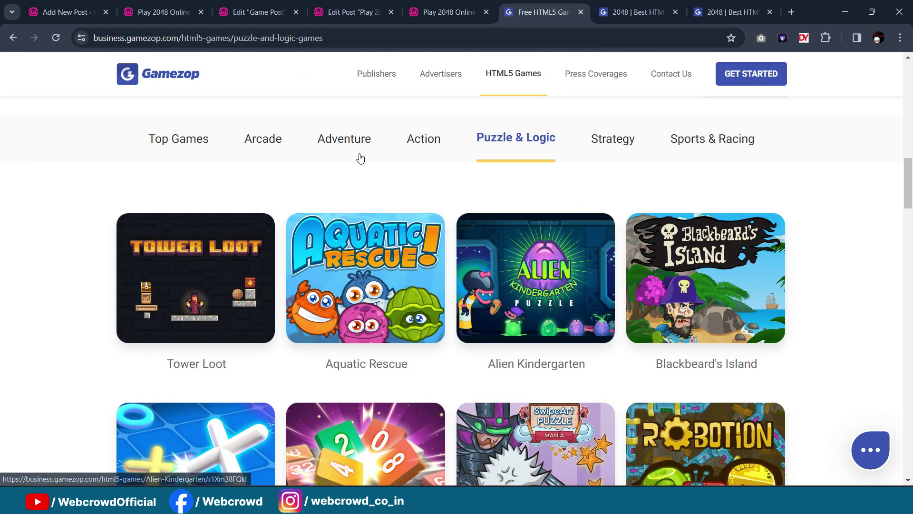
scroll(555, 238, down, 8)
scroll(568, 241, down, 6)
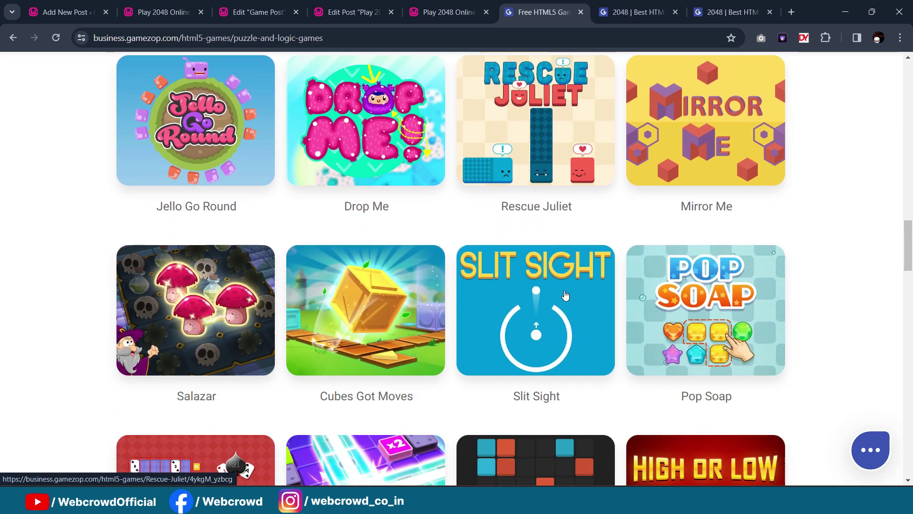
scroll(525, 300, down, 4)
scroll(542, 288, down, 7)
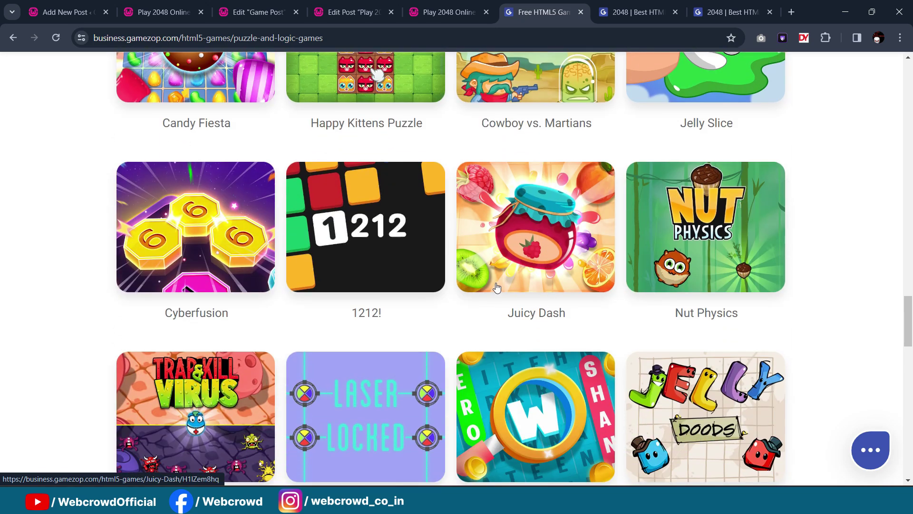
click(539, 230)
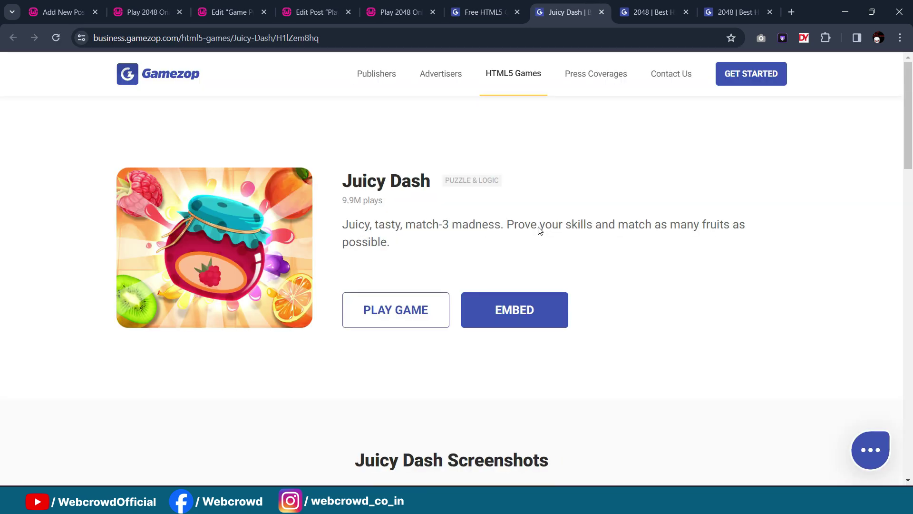
Step: Preview the Juicy Dash game from its Gamezop page, dismissing the ad, and return to the game's page
click(380, 322)
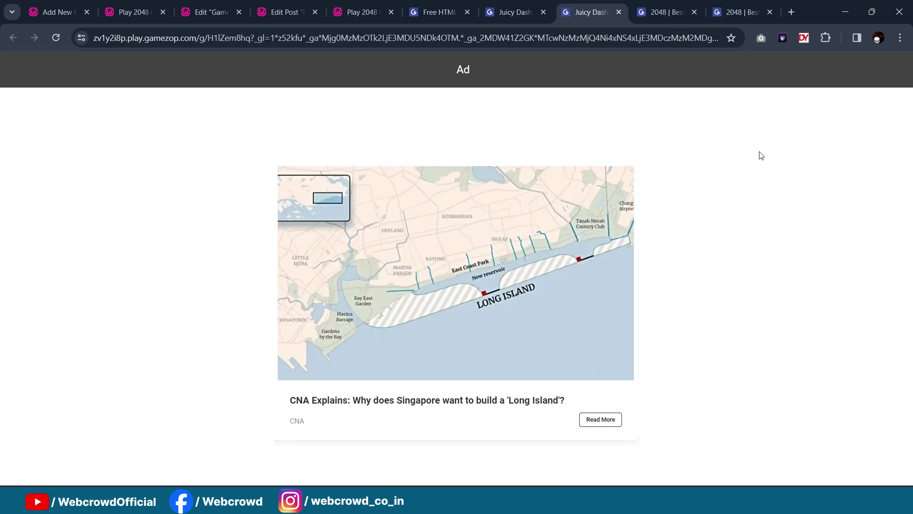
click(899, 71)
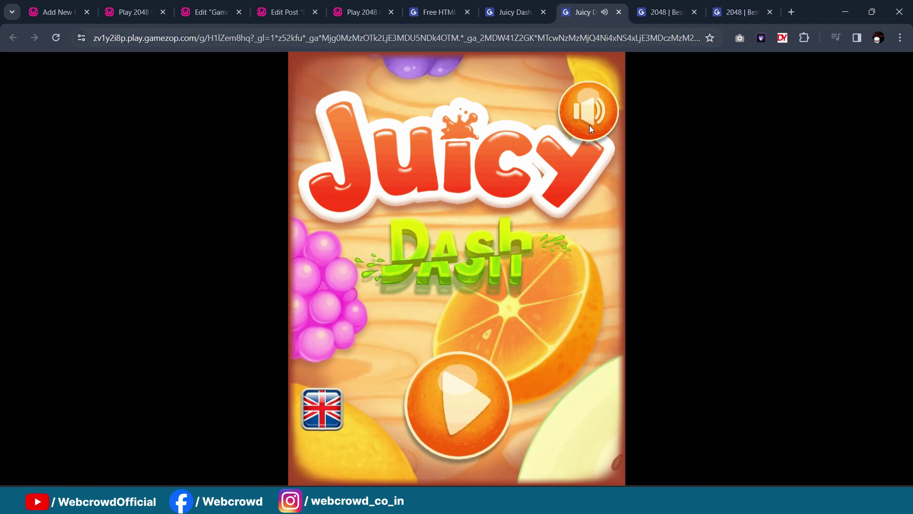
click(619, 12)
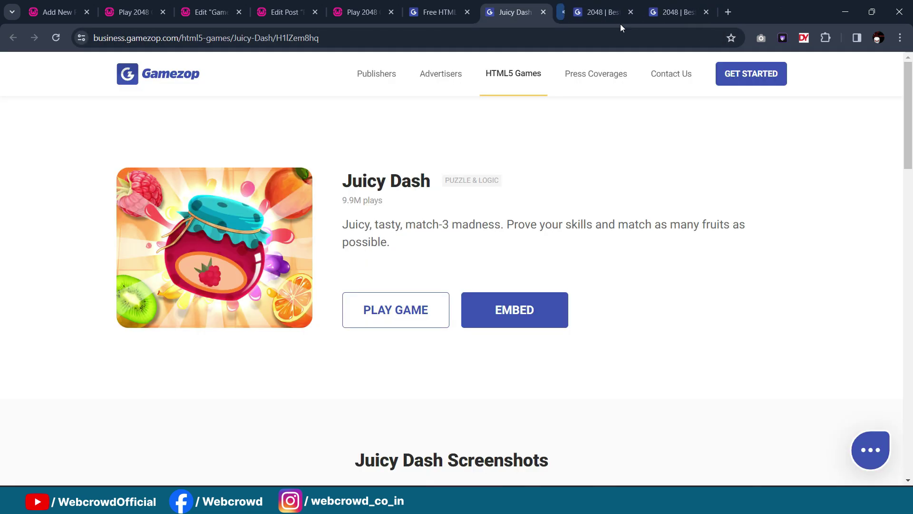
Step: Save the Juicy Dash cover image as a JPEG in the Video data folder
right_click(200, 227)
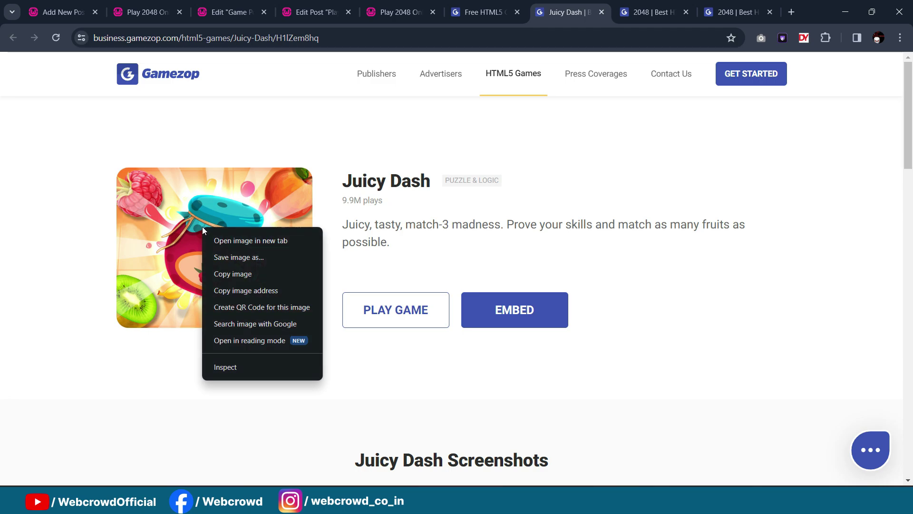
click(164, 260)
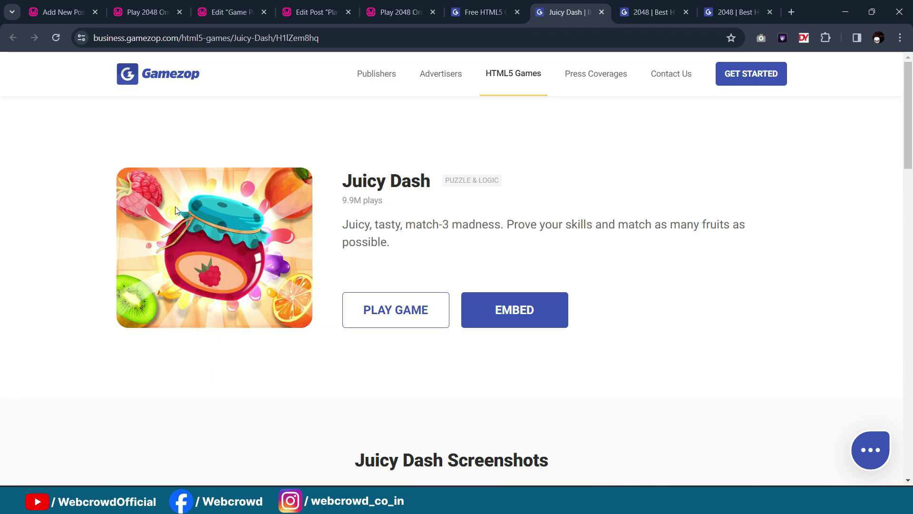
right_click(194, 221)
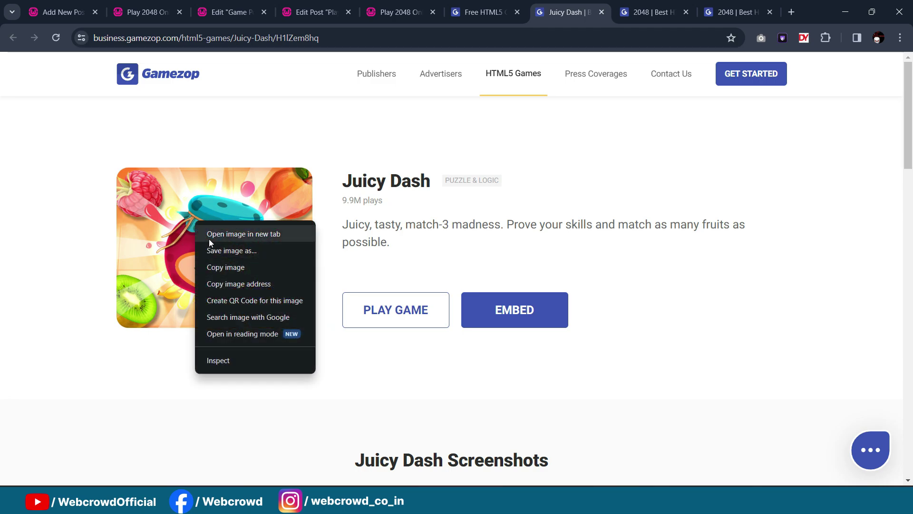
click(236, 253)
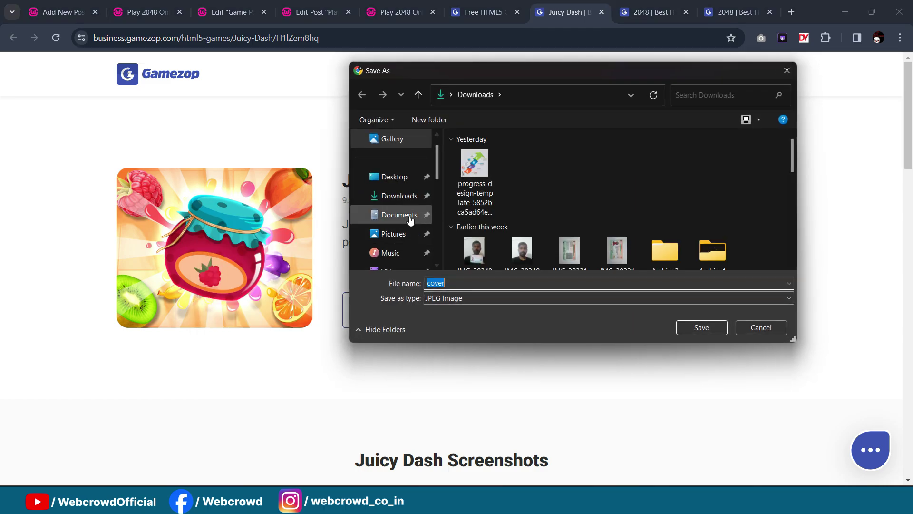
click(396, 215)
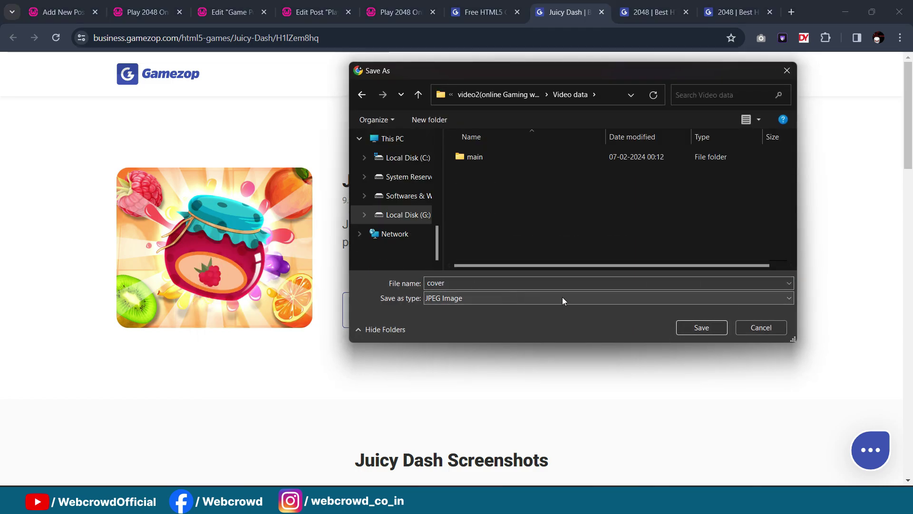
click(715, 330)
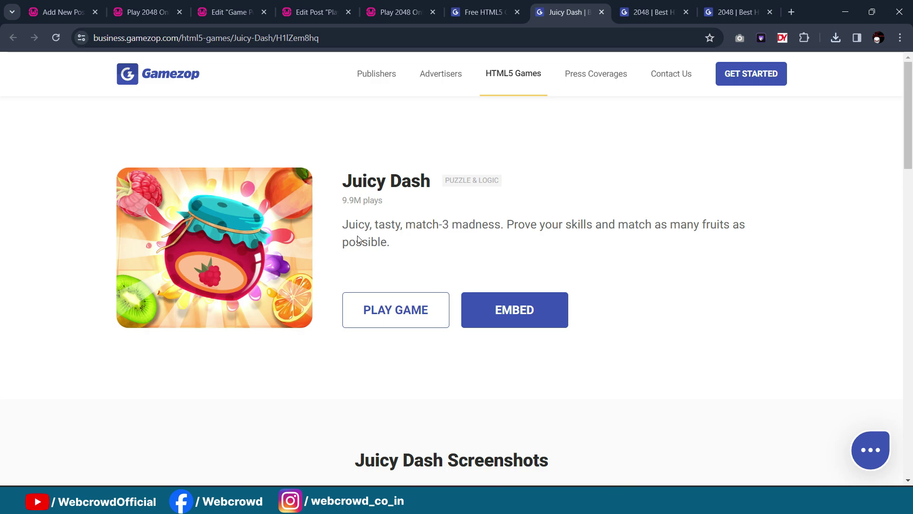
Step: Capture a screen snip of the Juicy Dash description and search Google for "extract words from image" in a new browser tab
key(super+shift+s)
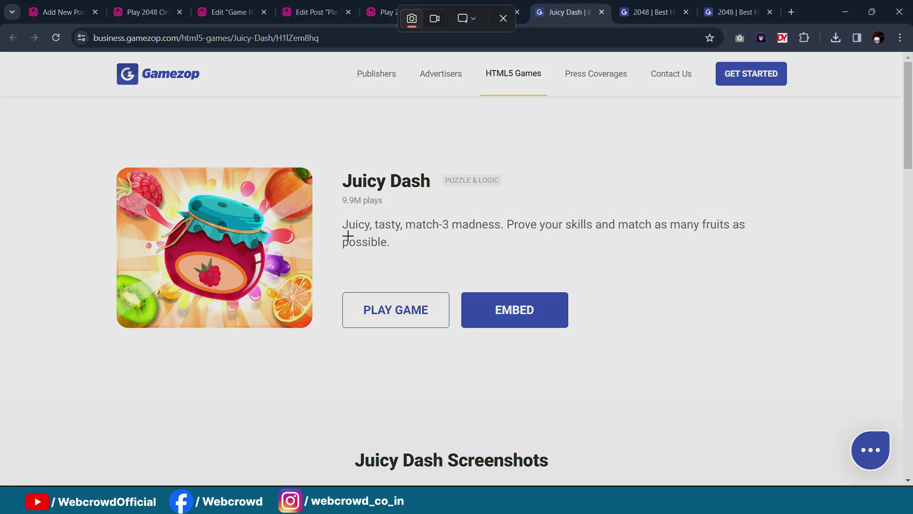
drag(338, 214, 763, 254)
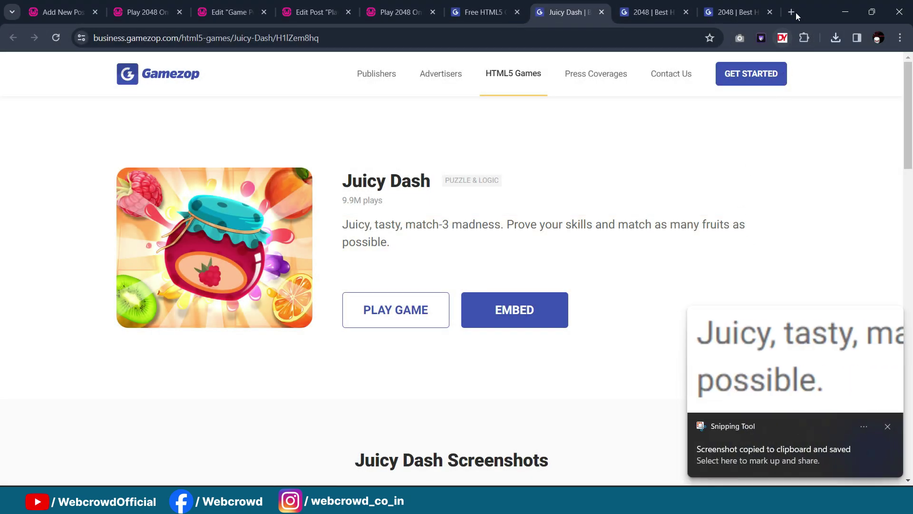
click(791, 12)
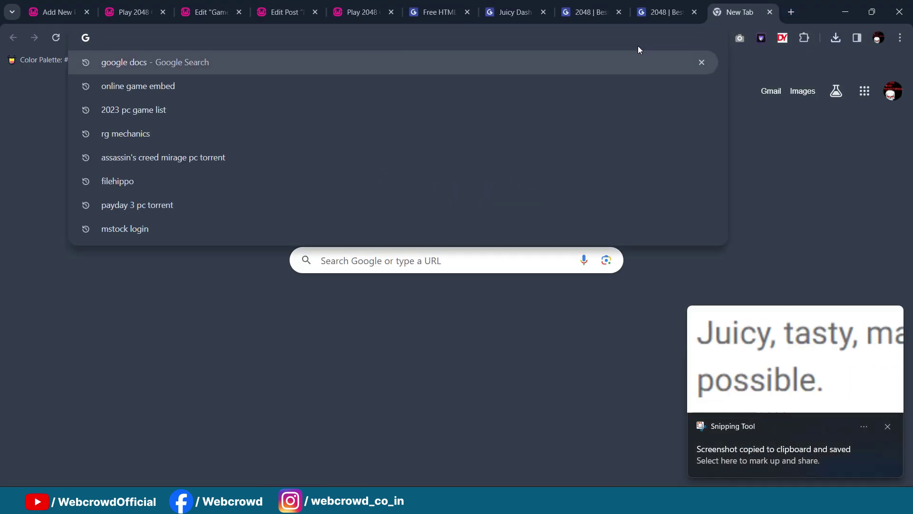
text(extra)
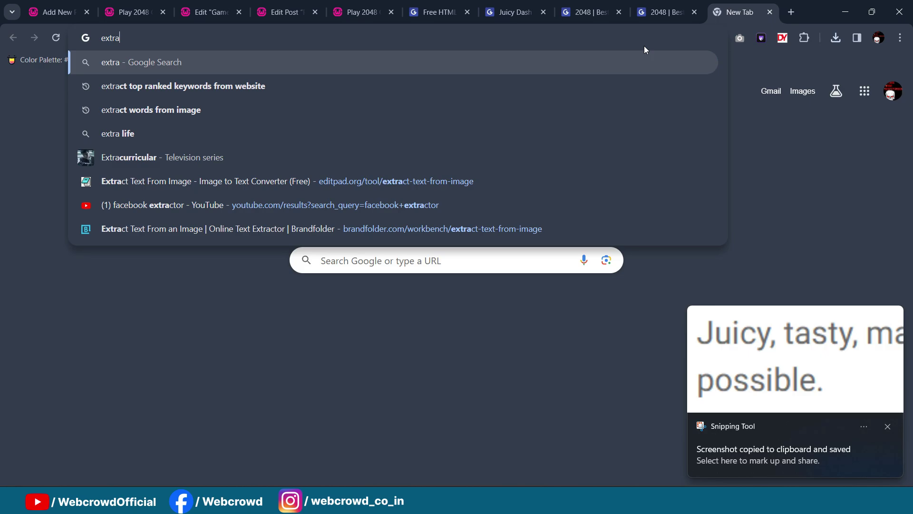
key(Down)
key(Down)
key(Return)
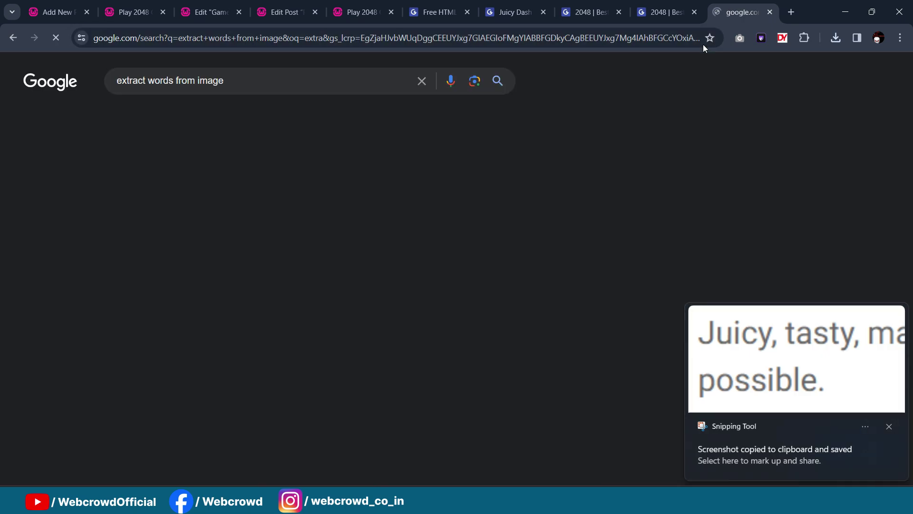
Step: Convert the captured description snip to text with the imagetotext.info converter and copy the extracted text
scroll(235, 230, down, 3)
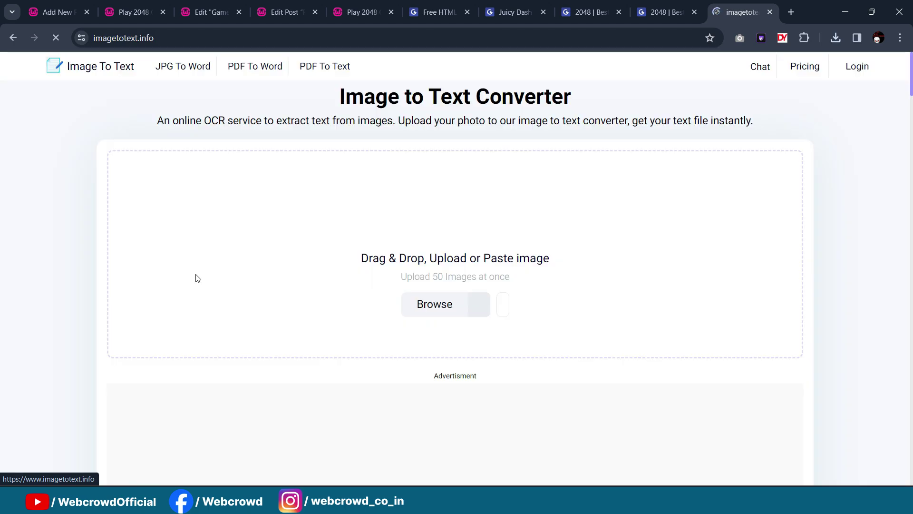
click(503, 299)
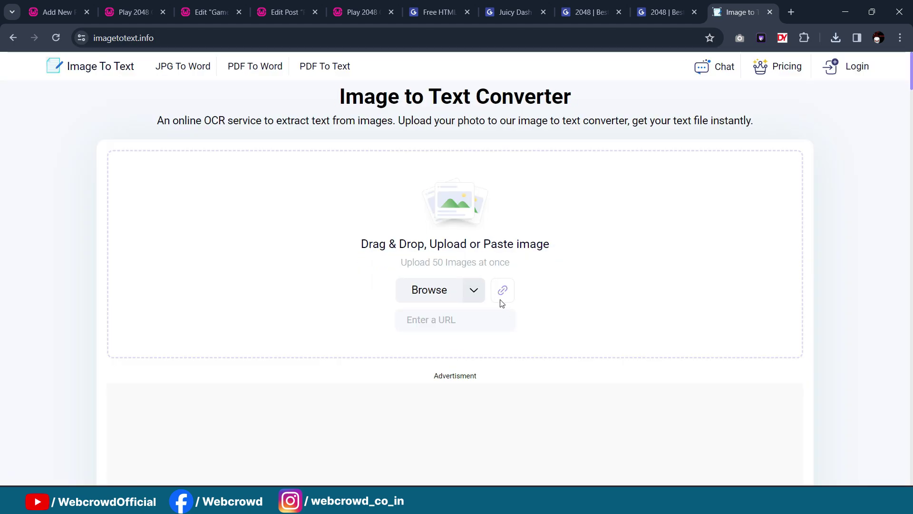
key(ctrl+v)
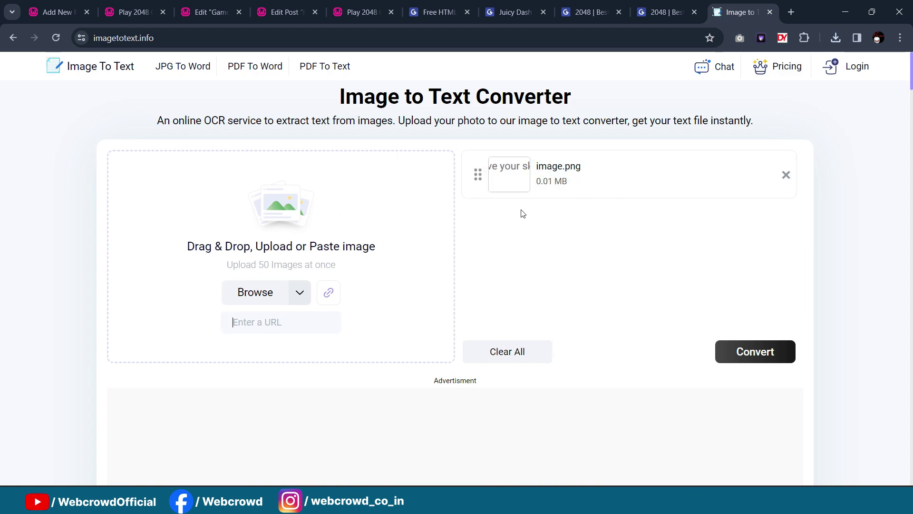
scroll(535, 273, down, 1)
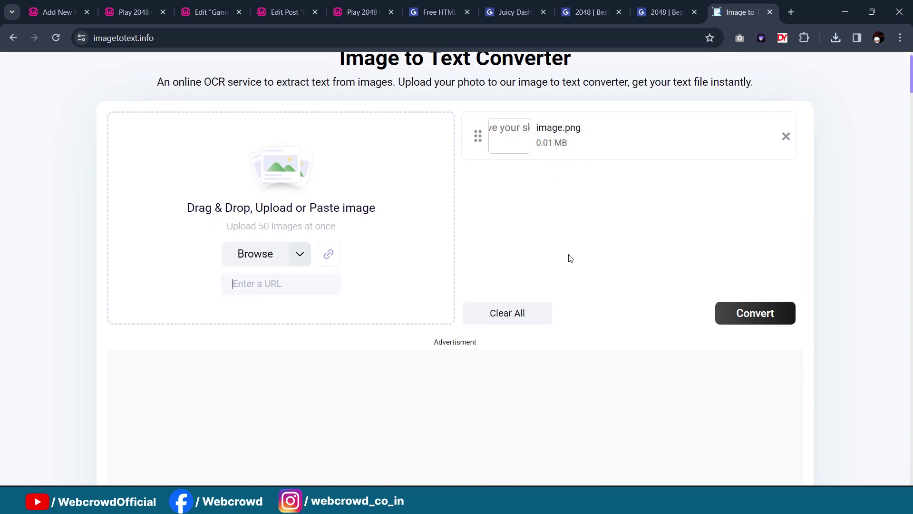
click(744, 295)
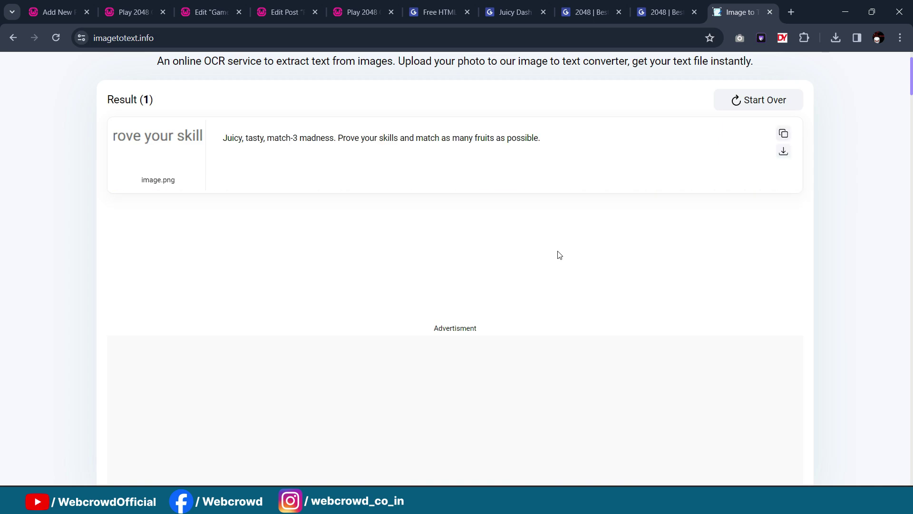
click(783, 135)
Step: Open ChatGPT at chat.openai.com in a new browser tab
click(791, 12)
click(675, 11)
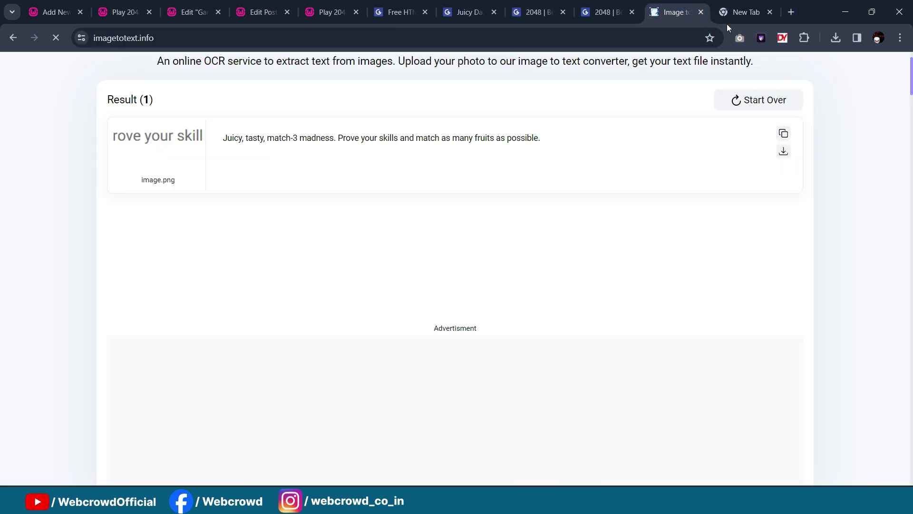
click(744, 12)
click(586, 34)
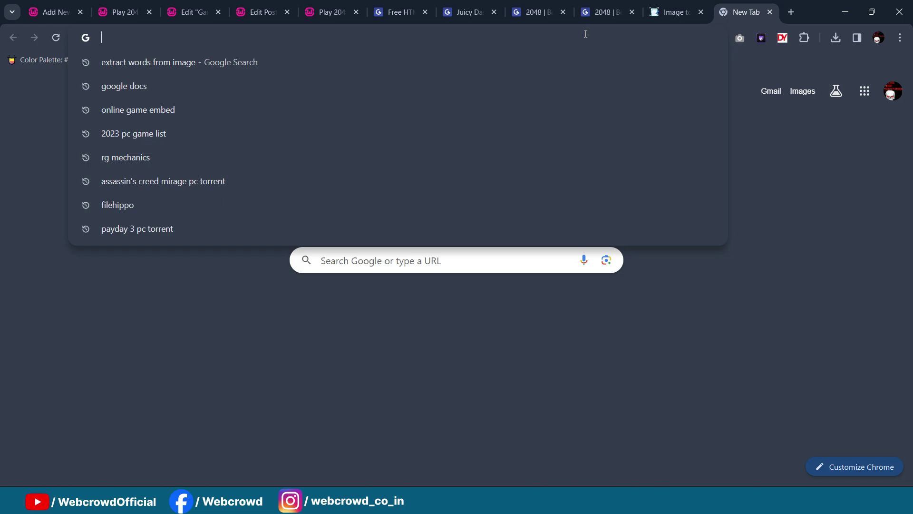
click(673, 12)
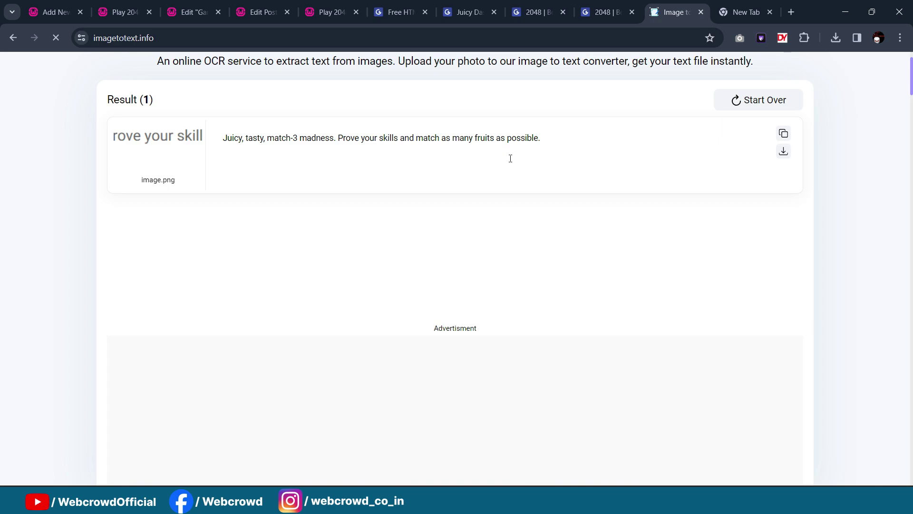
click(745, 12)
click(598, 34)
text(chat.openai.com)
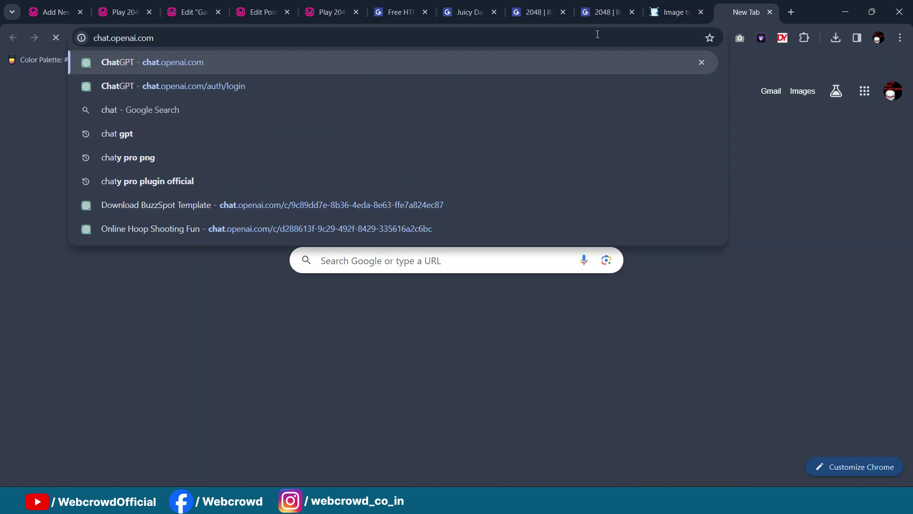
key(Return)
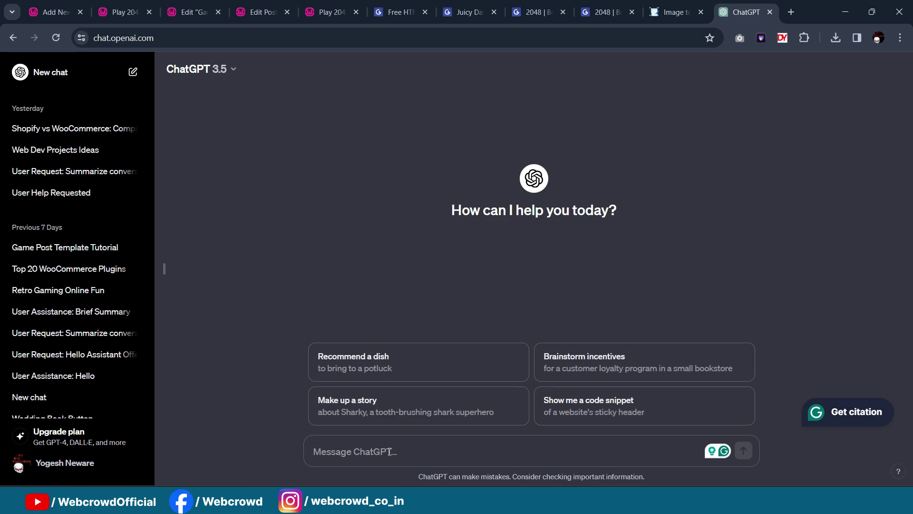
Step: Send ChatGPT the prompt "Rewrite this in single short para" followed by the copied Juicy Dash description in quotes
text(write th)
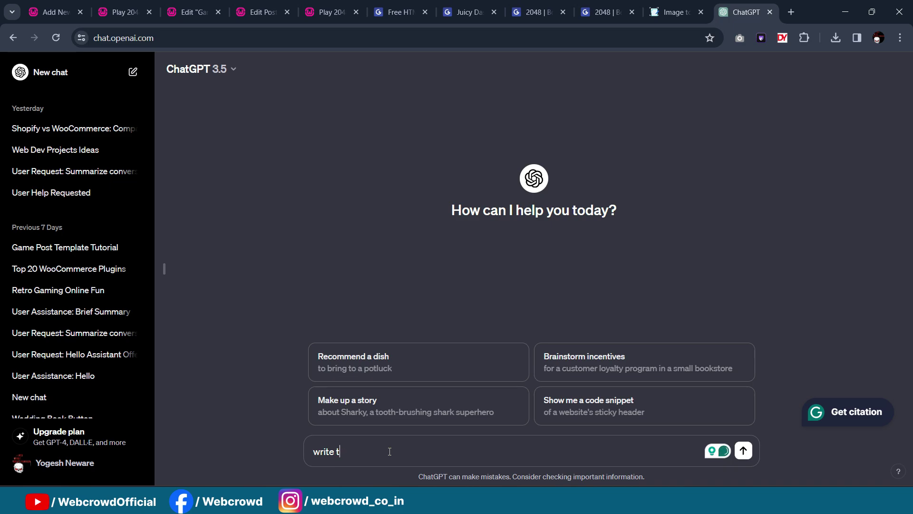
key(BackSpace)
key(BackSpace)
key(BackSpace)
key(BackSpace)
key(BackSpace)
key(BackSpace)
key(BackSpace)
text(Rewrite this in single short para ")
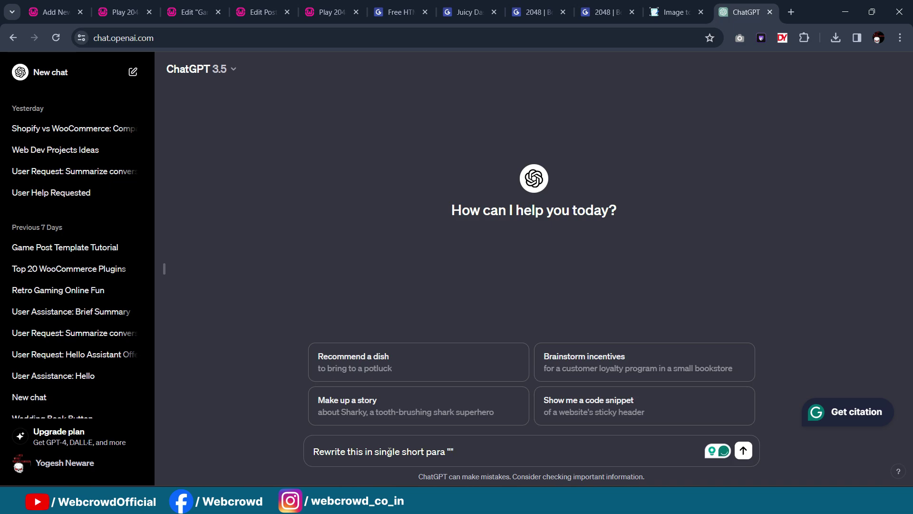
key(ctrl+v)
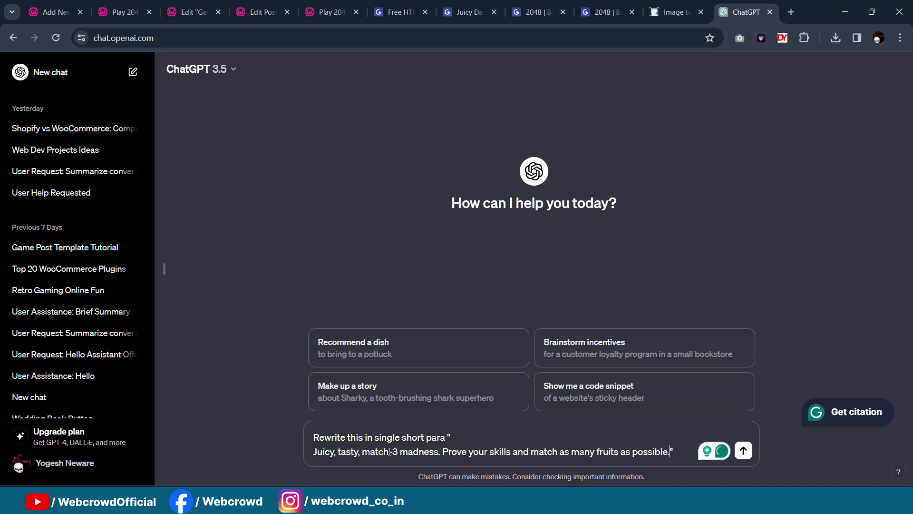
key(Return)
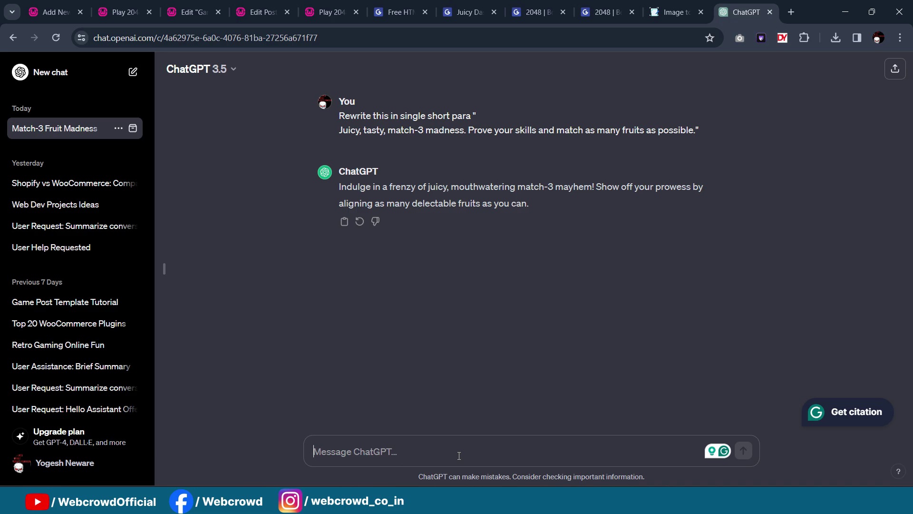
Step: Send ChatGPT the follow-up prompt "extend it" and copy the longer Juicy Dash paragraph it writes
text(extend)
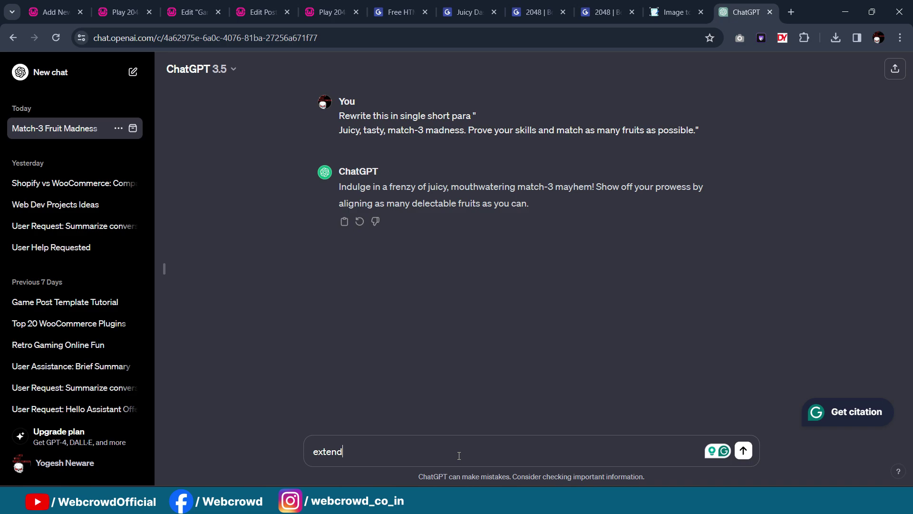
text( it)
key(Return)
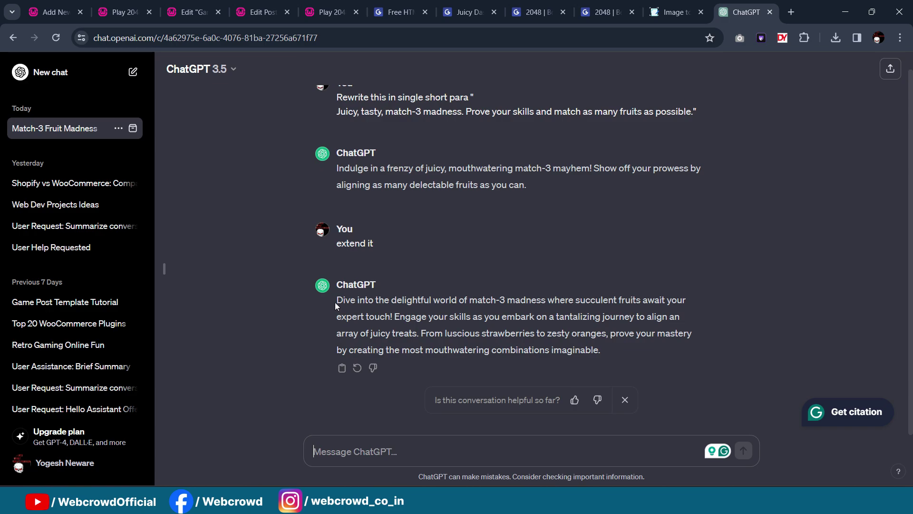
drag(336, 305, 672, 355)
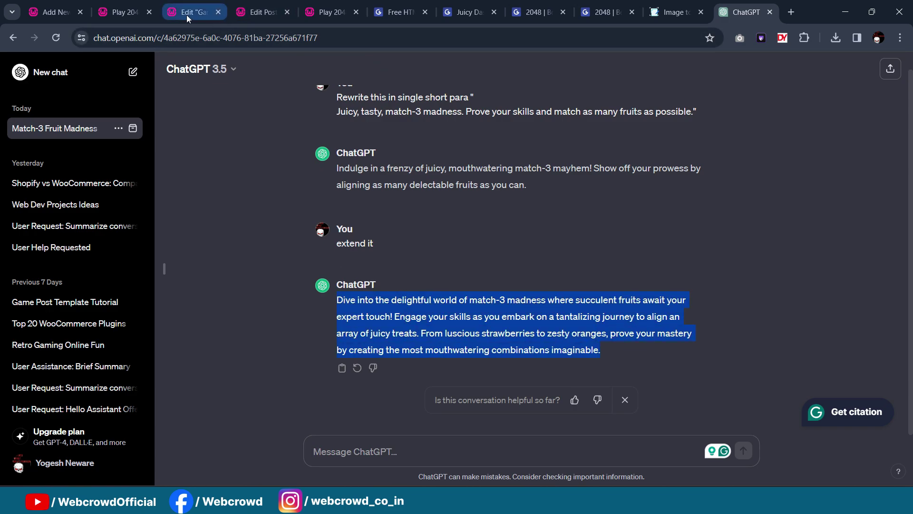
Step: Paste the copied ChatGPT paragraph into the Game details field of the new WordPress post
click(137, 8)
click(190, 12)
click(249, 12)
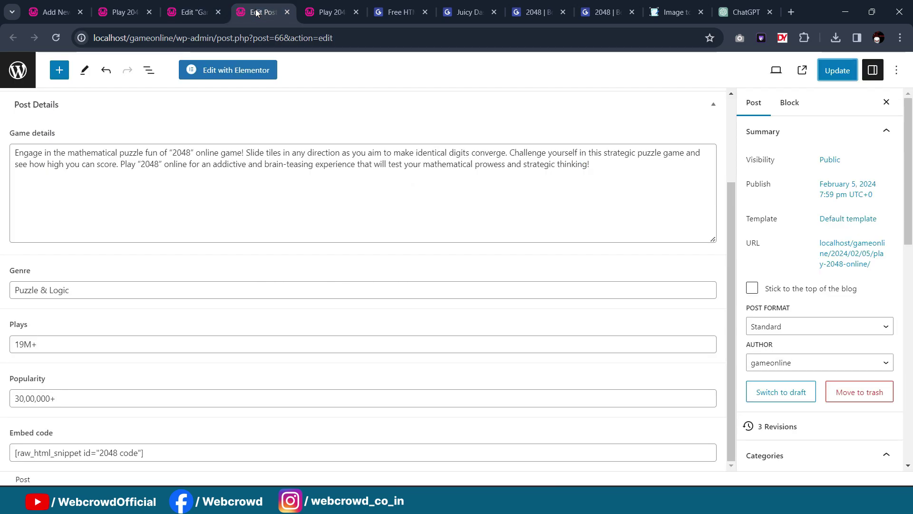
click(48, 5)
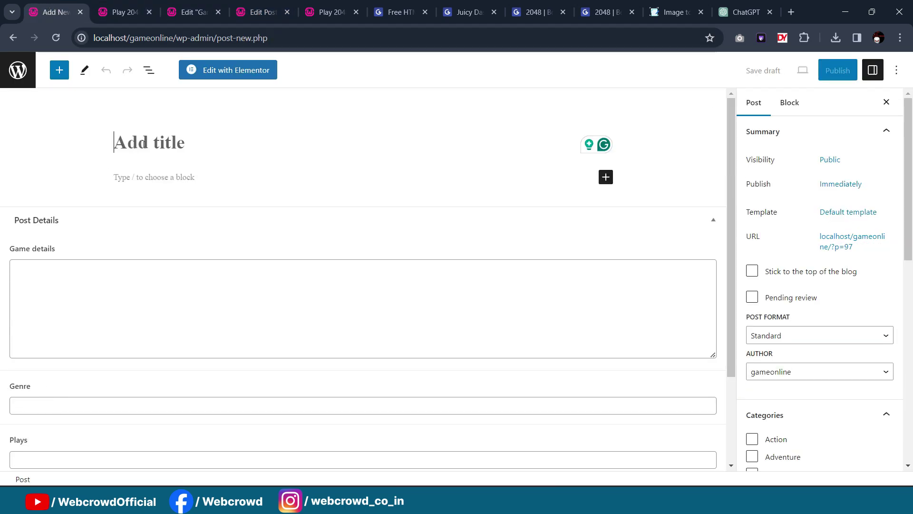
click(95, 278)
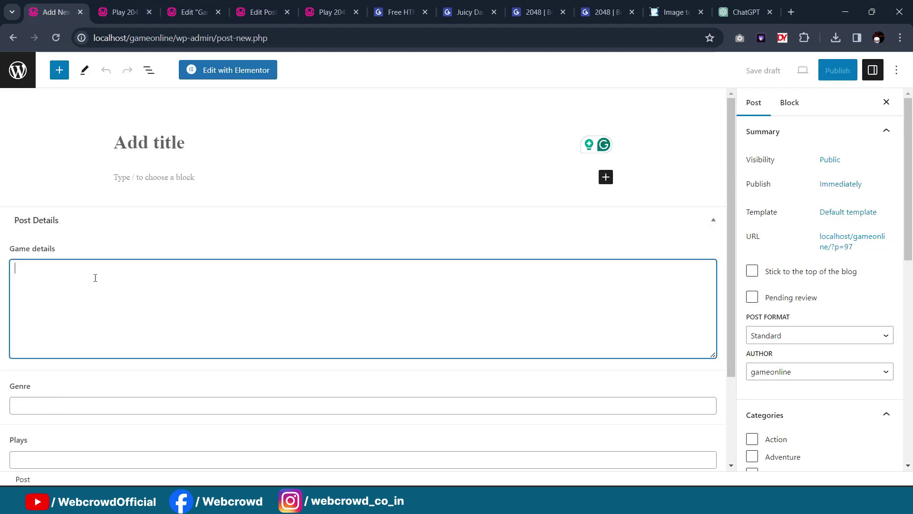
key(ctrl+v)
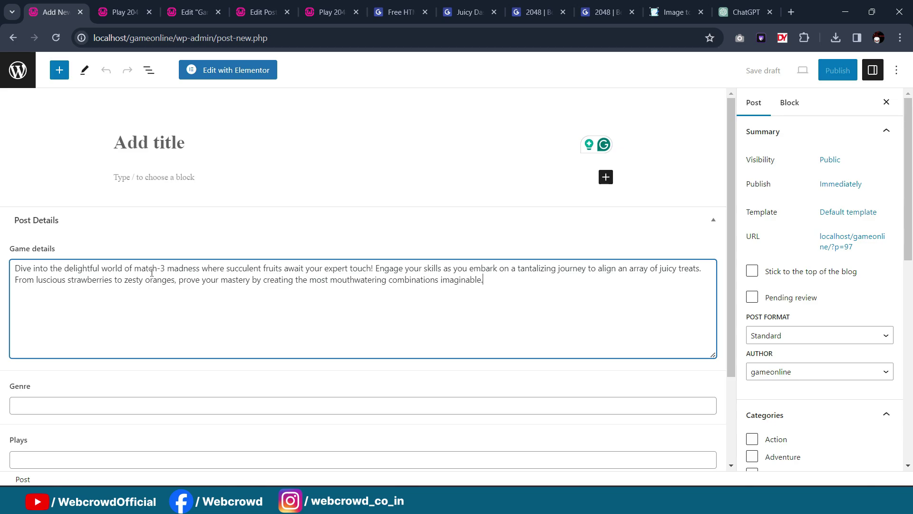
Step: Close the two Gamezop 2048 pages and bring up the Gamezop Juicy Dash page
click(152, 143)
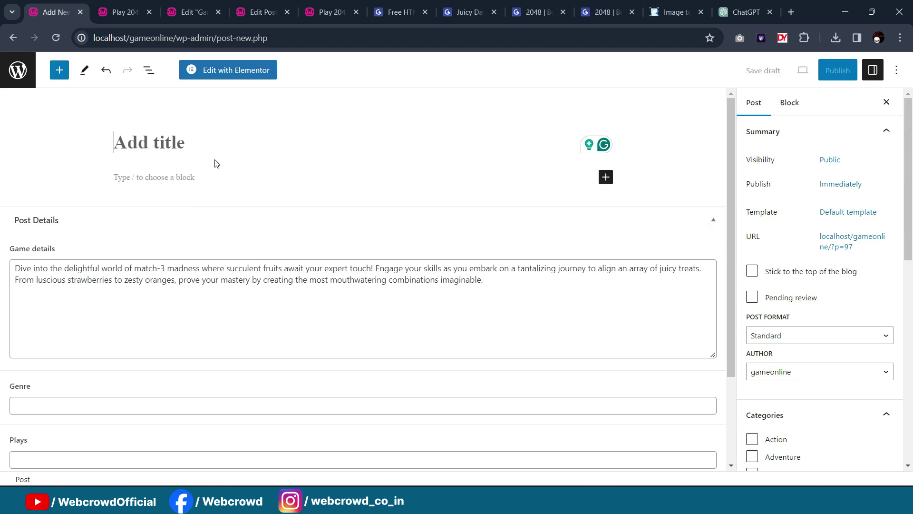
click(604, 12)
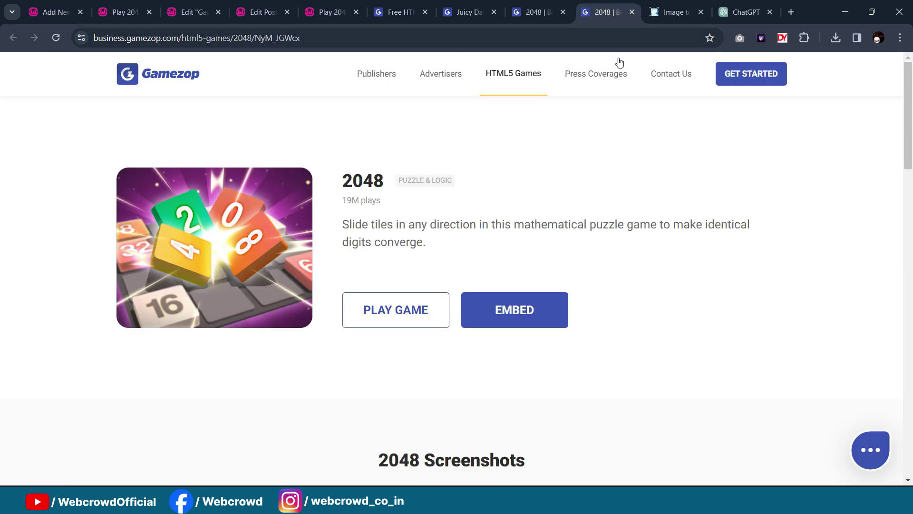
click(543, 13)
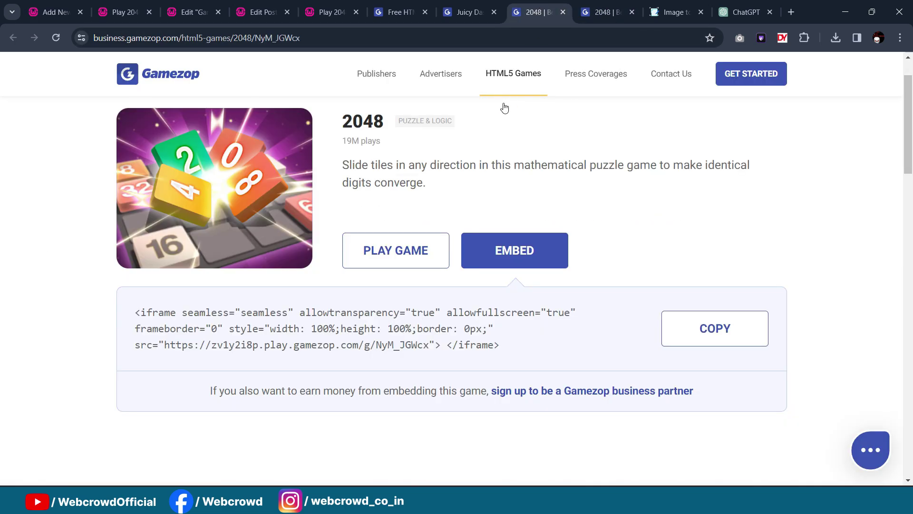
click(563, 12)
click(562, 13)
click(468, 12)
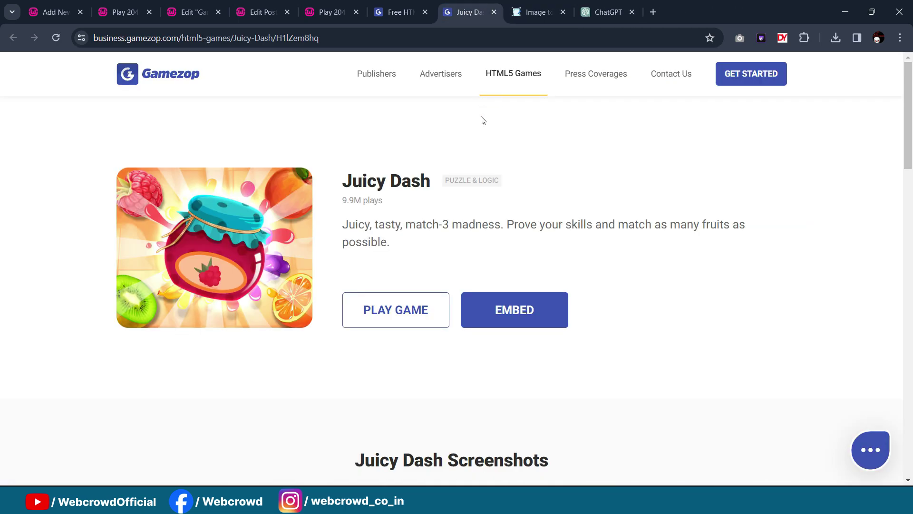
Step: Title the new WordPress post "Play Juicy Dash Online"
click(142, 12)
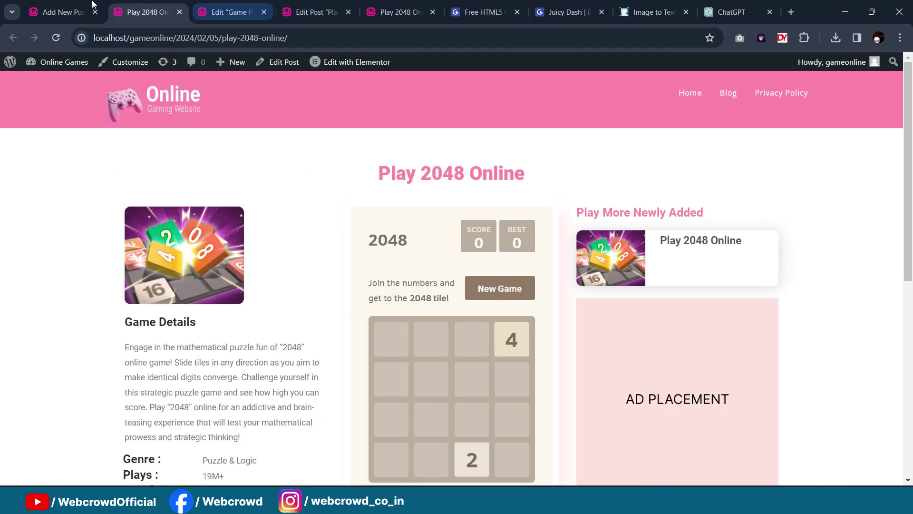
click(62, 12)
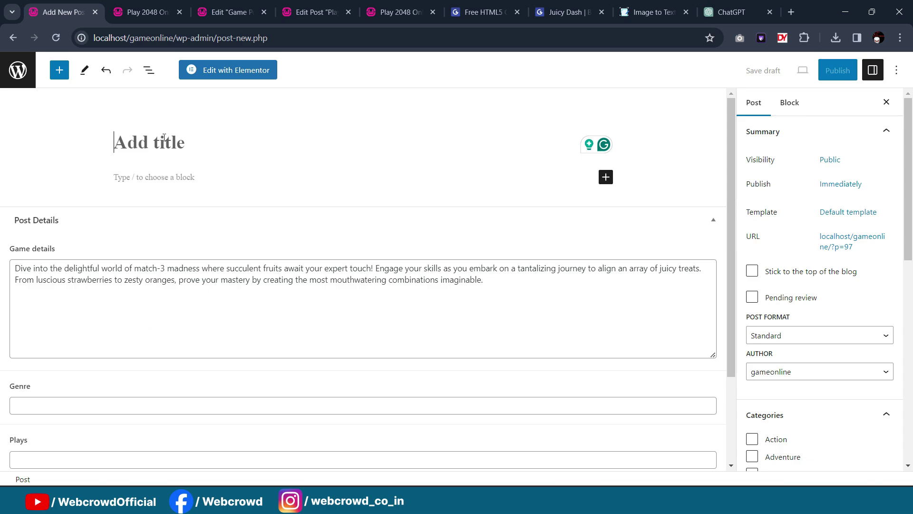
text(Juciy)
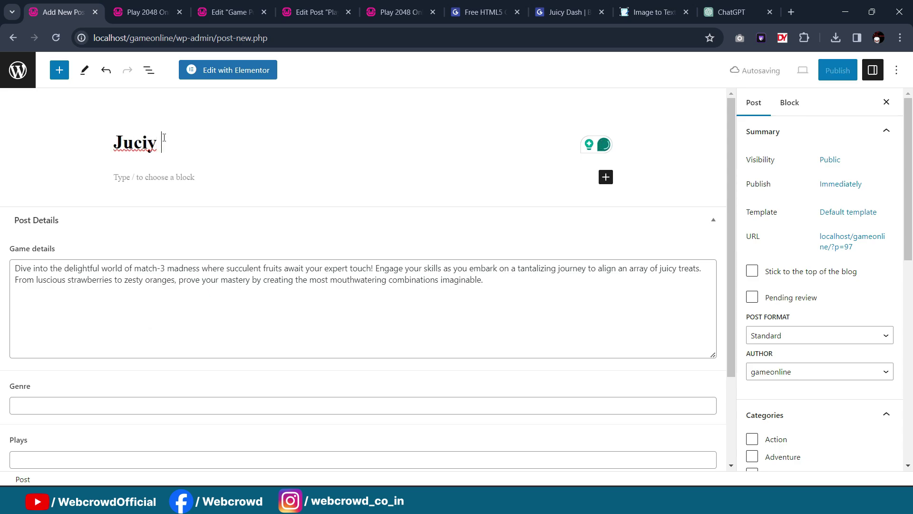
key(ctrl+a)
key(BackSpace)
text(Pl)
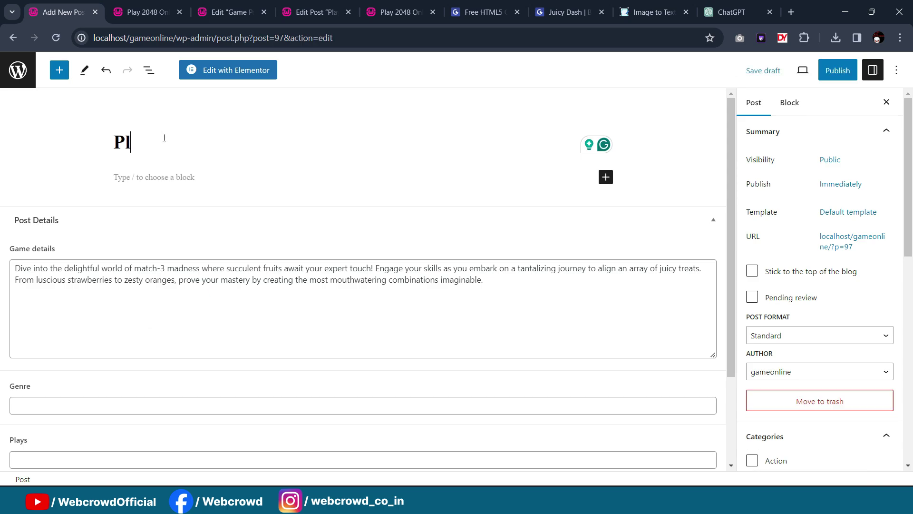
text(ay Juicy)
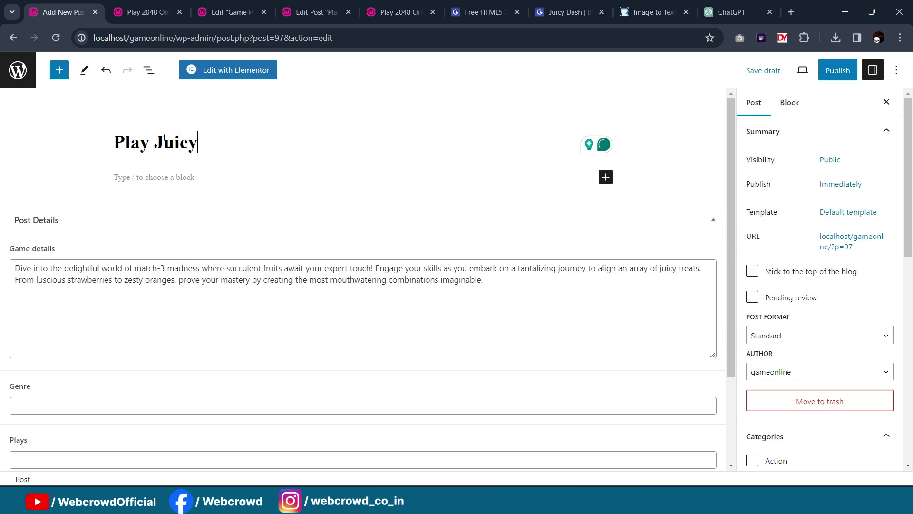
text( Dash Online)
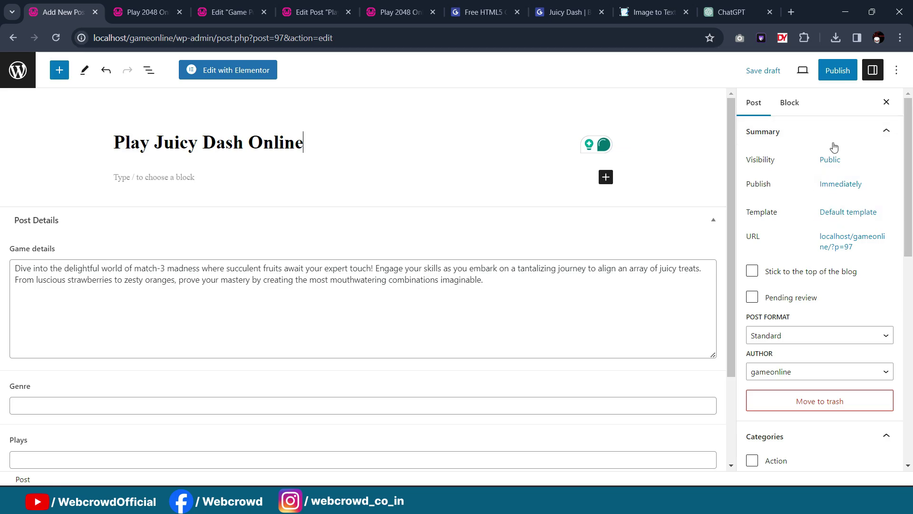
Step: Check the game's genre on the Gamezop Juicy Dash page and assign the post to the Puzzle & Logic category
scroll(841, 257, down, 2)
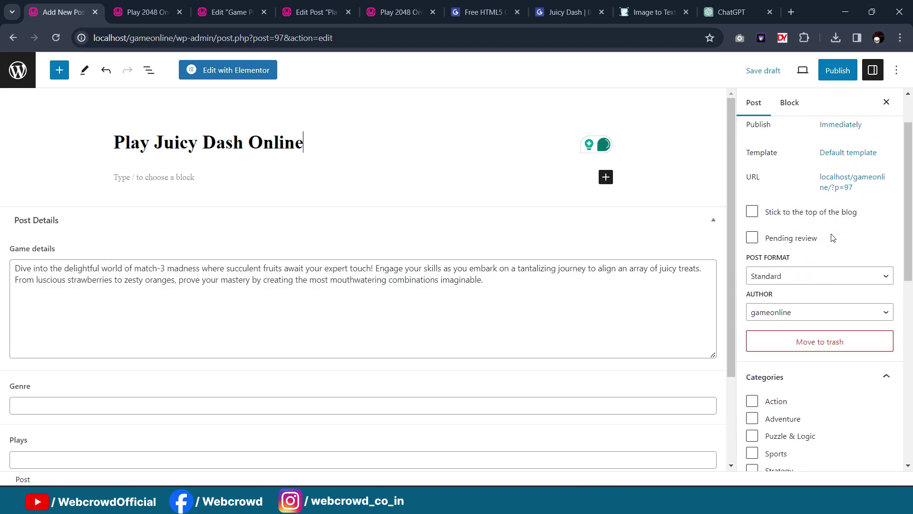
scroll(818, 214, up, 2)
scroll(798, 258, down, 4)
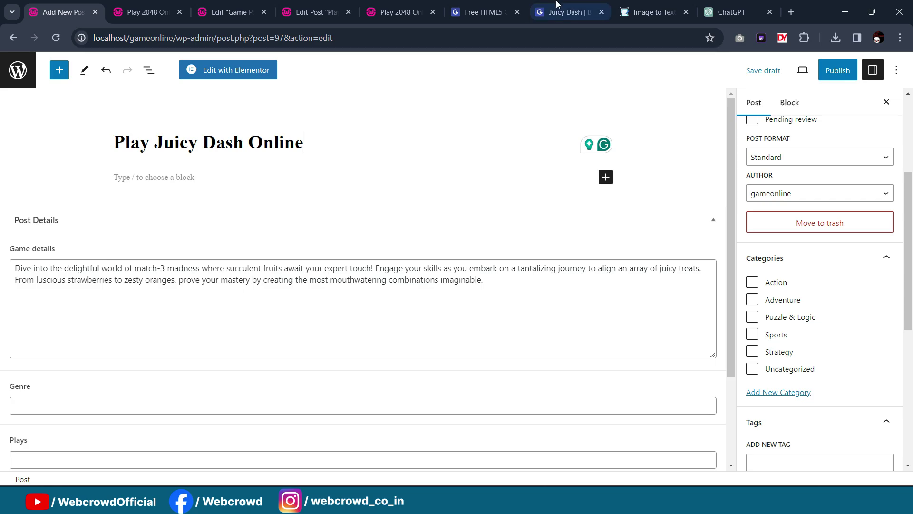
click(568, 12)
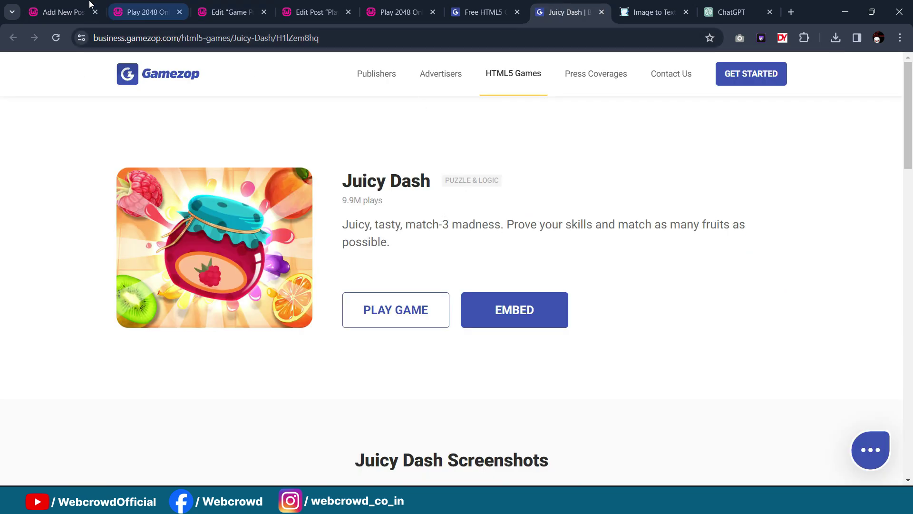
click(76, 11)
click(766, 323)
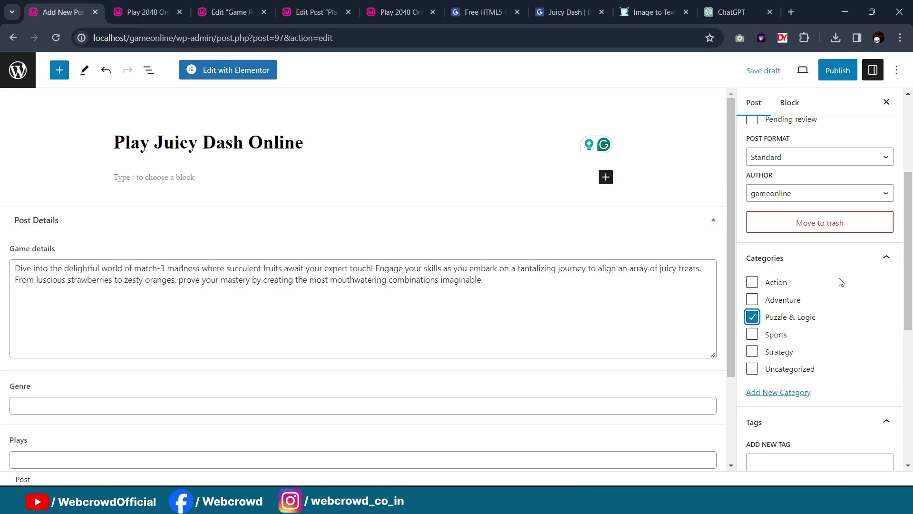
Step: Add the tags "online game" and "juicy dash online game" to the post
scroll(809, 285, down, 4)
click(788, 285)
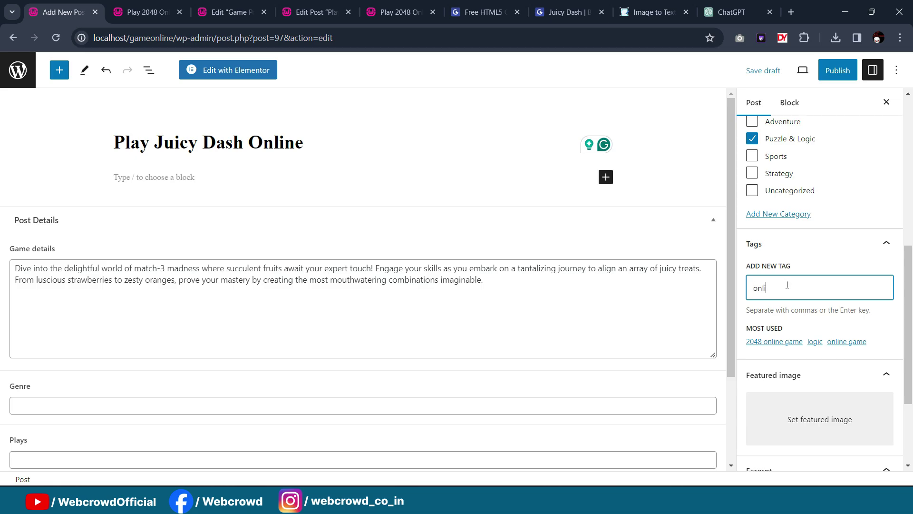
text(online game)
key(Return)
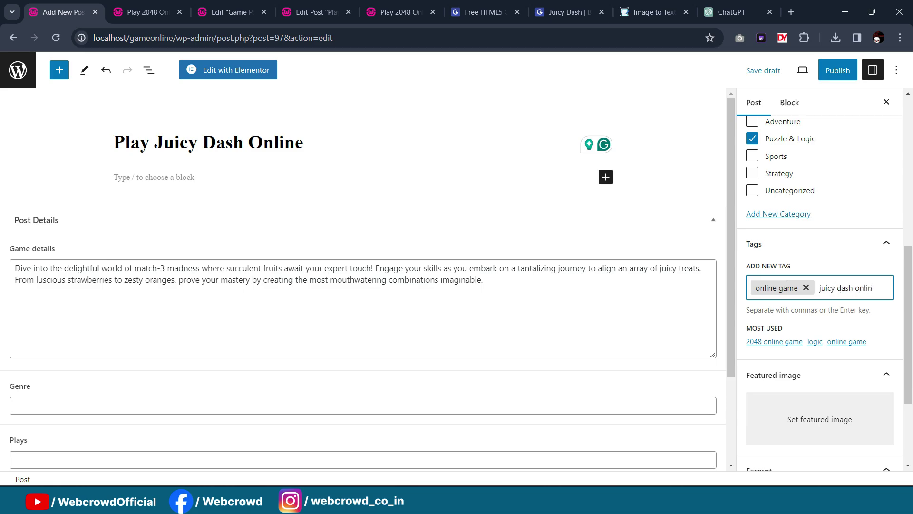
text(juicy dash online game)
key(Return)
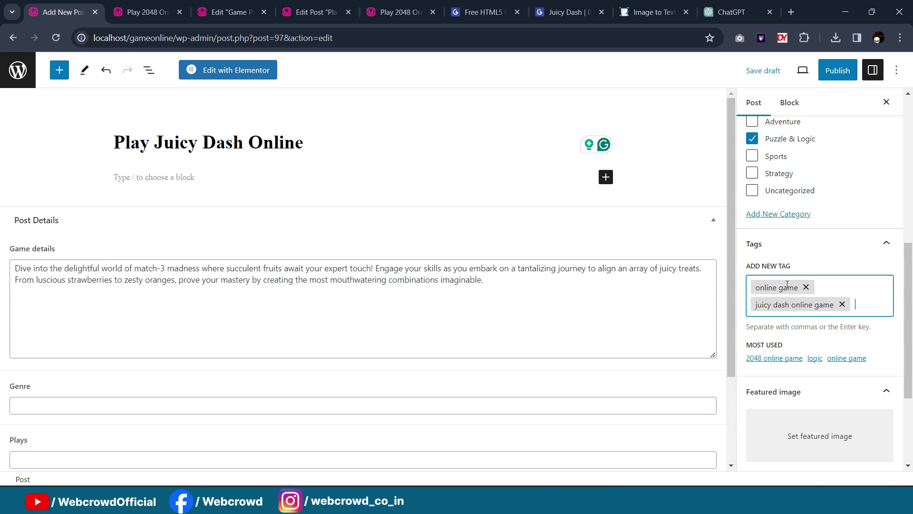
Step: Start a file upload for the post's featured image and browse to the Video data folder inside video2(online Gaming website)
scroll(788, 284, down, 3)
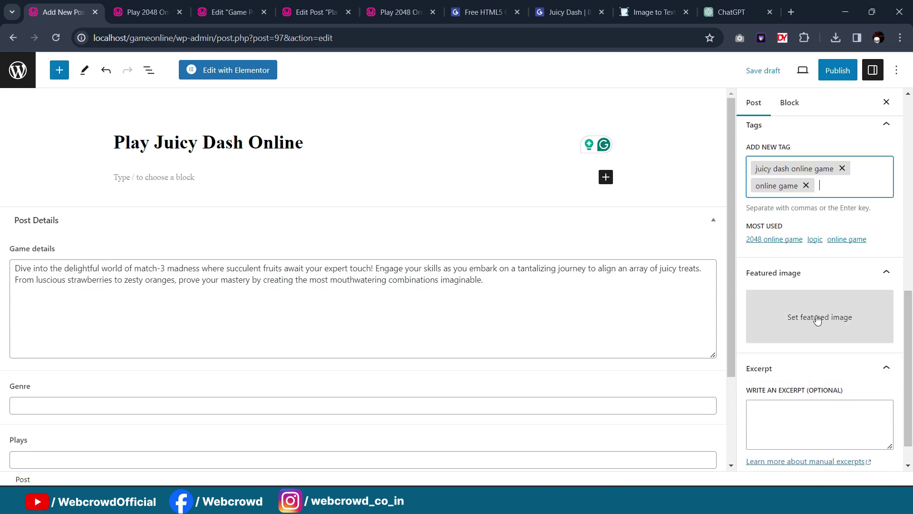
click(796, 328)
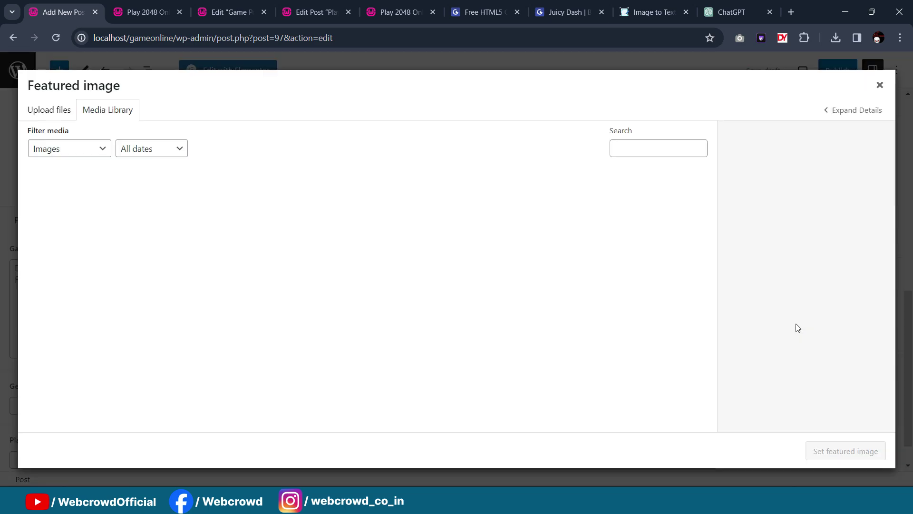
click(49, 114)
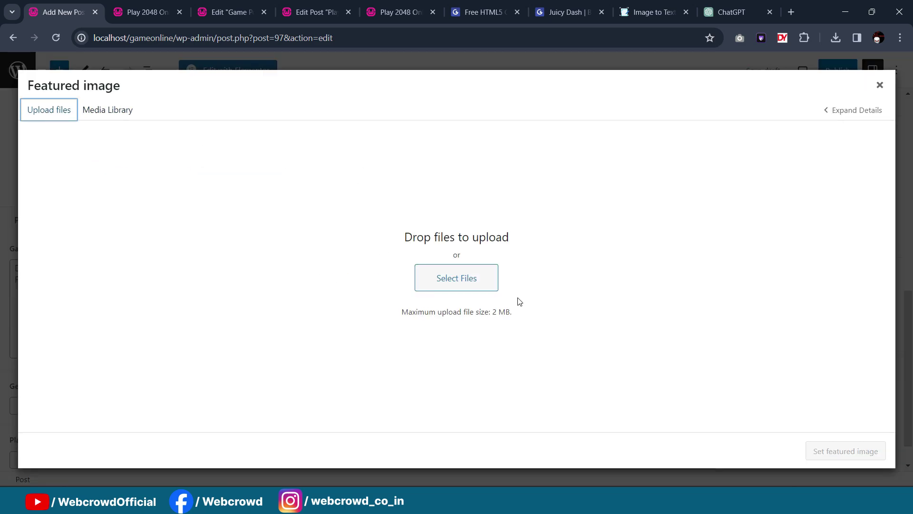
click(487, 285)
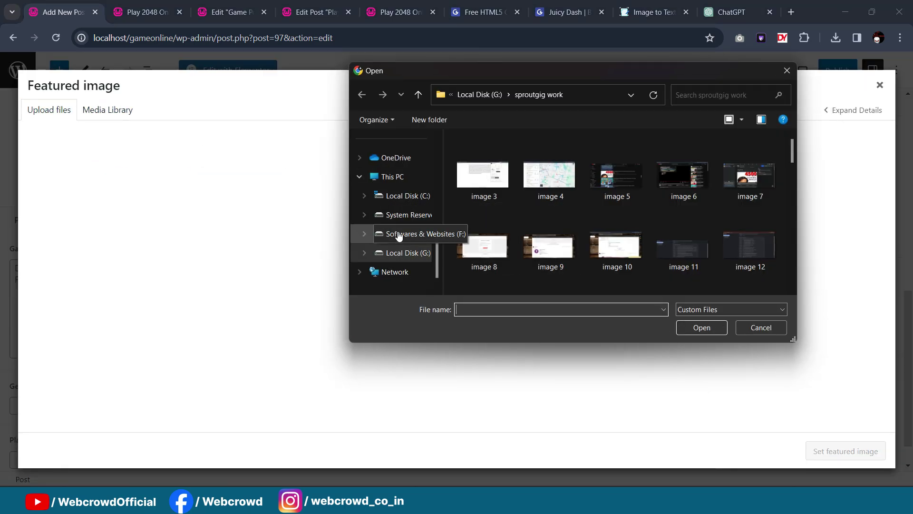
scroll(377, 234, up, 1)
scroll(400, 243, down, 2)
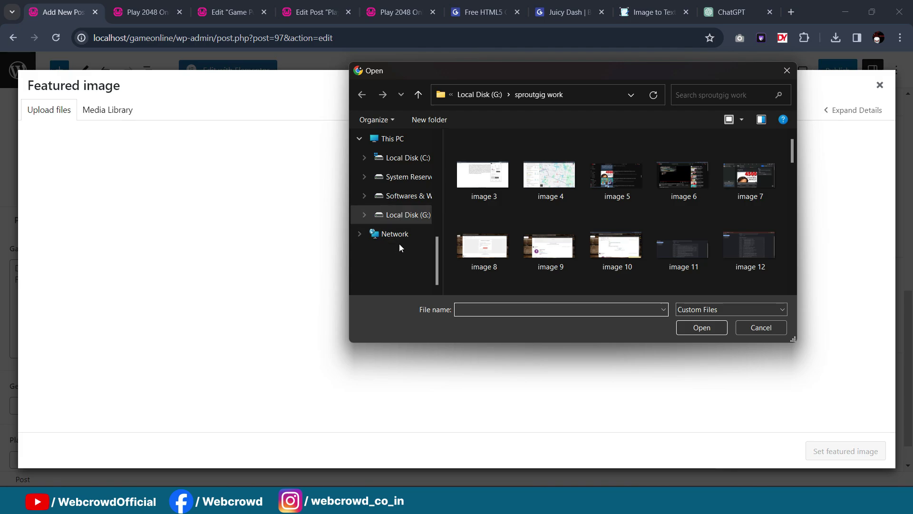
scroll(408, 204, up, 3)
click(408, 199)
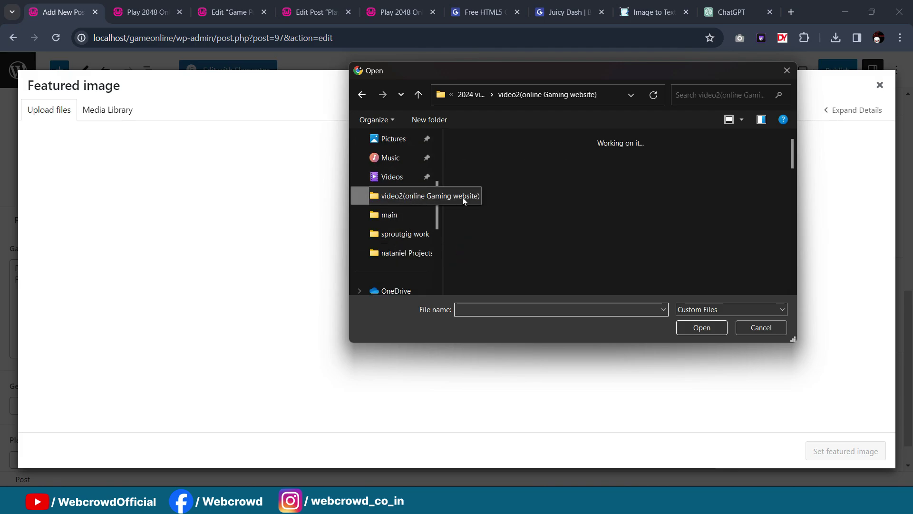
double_click(541, 168)
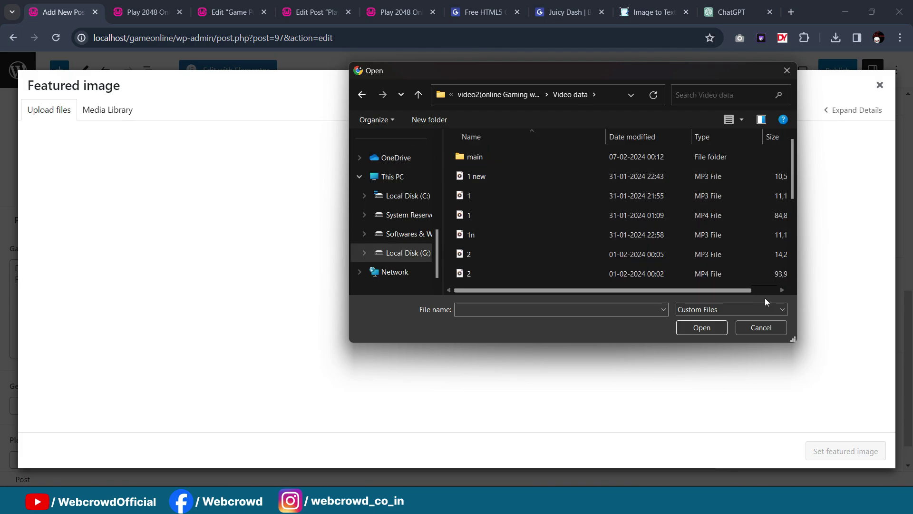
Step: Upload the cover JPG from the Video data folder and set it as the post's featured image
scroll(523, 200, down, 3)
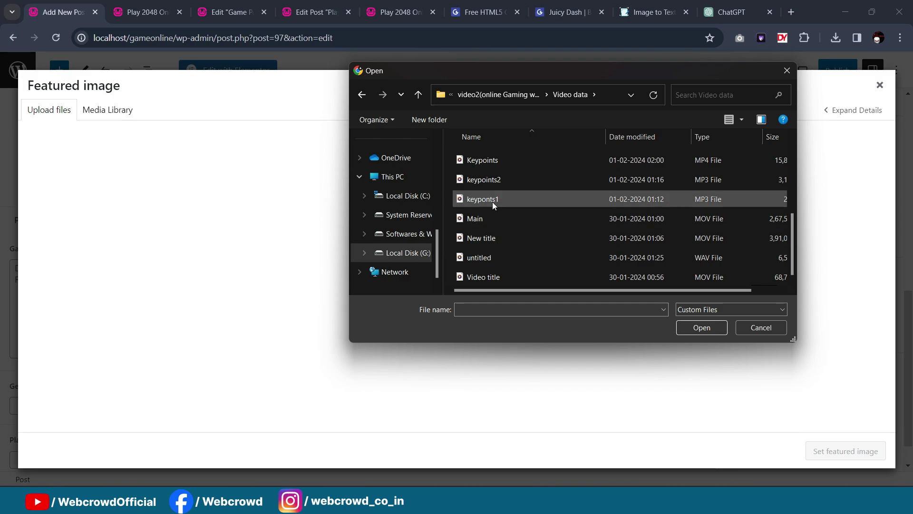
scroll(475, 185, up, 1)
click(476, 174)
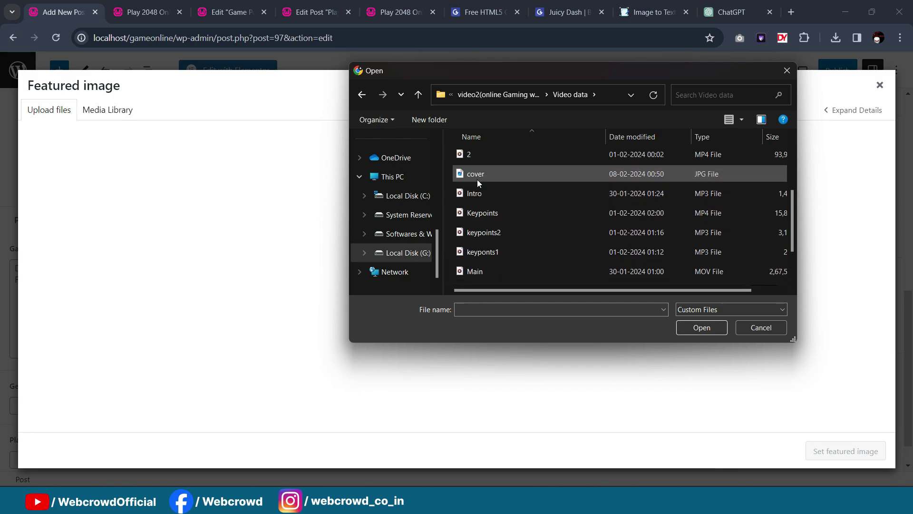
click(699, 328)
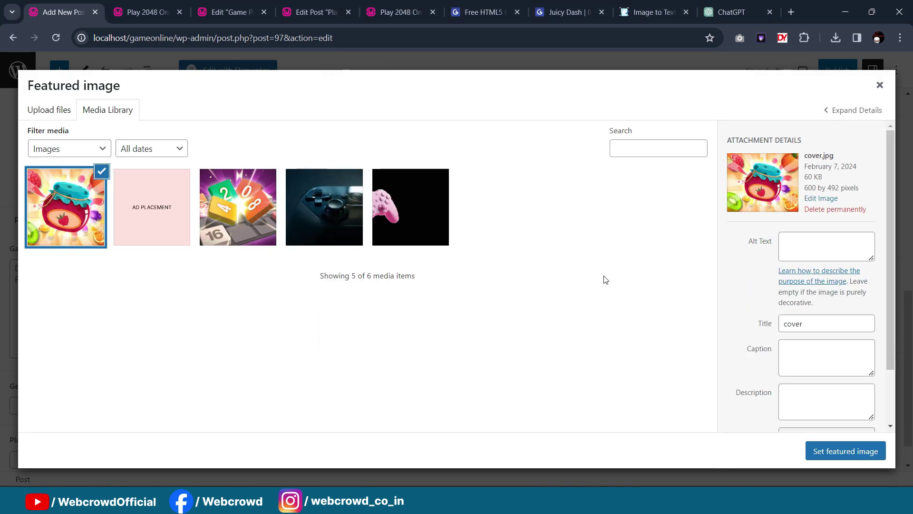
click(844, 461)
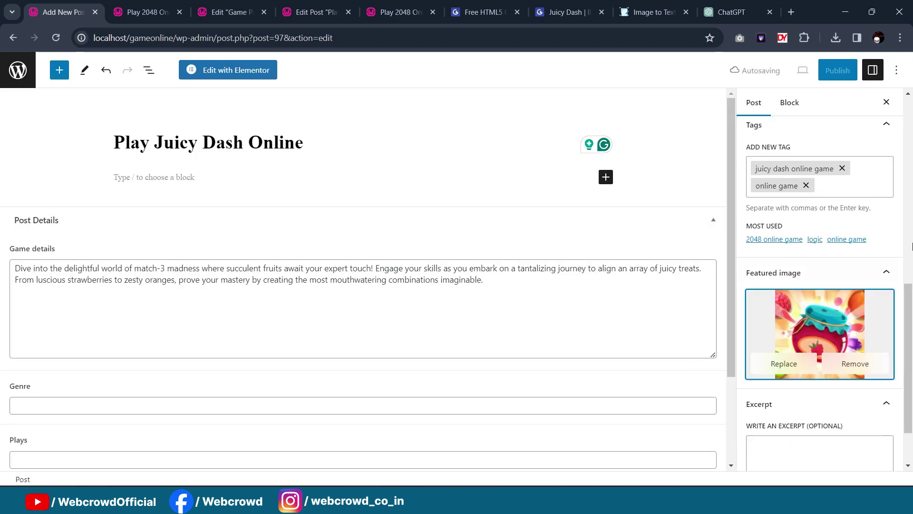
Step: Set the post's Genre detail to "Puzzle & Logic"
scroll(853, 255, down, 1)
click(809, 383)
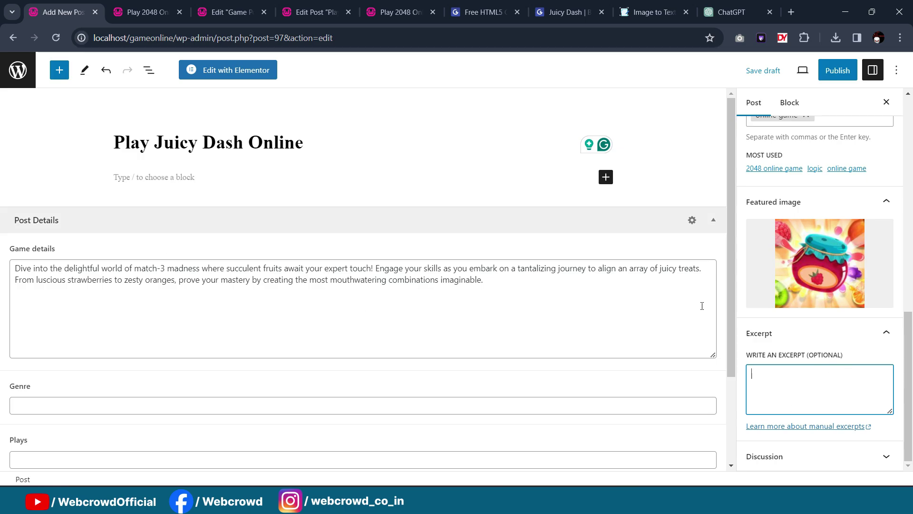
scroll(221, 200, down, 3)
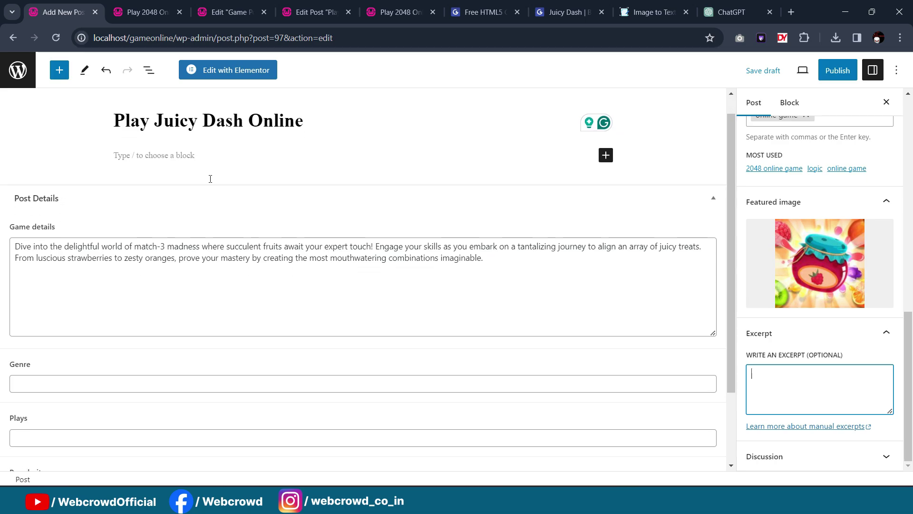
click(45, 286)
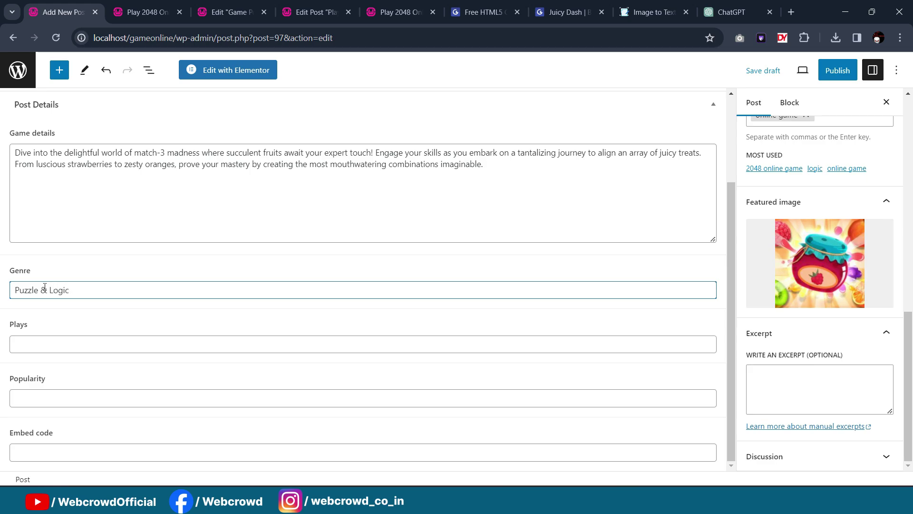
Step: Set Plays to 9.9M, matching the play count on the Gamezop Juicy Dash page, and Popularity to 10,00,000+
click(54, 340)
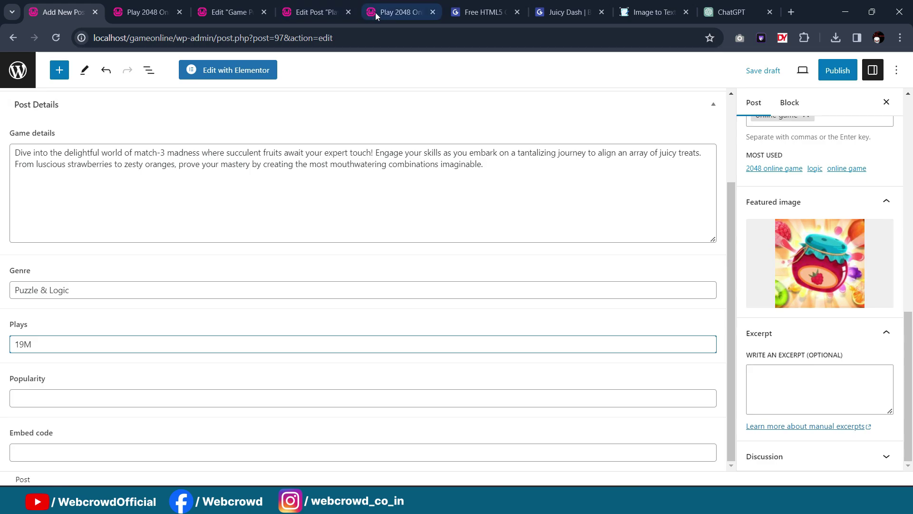
click(567, 12)
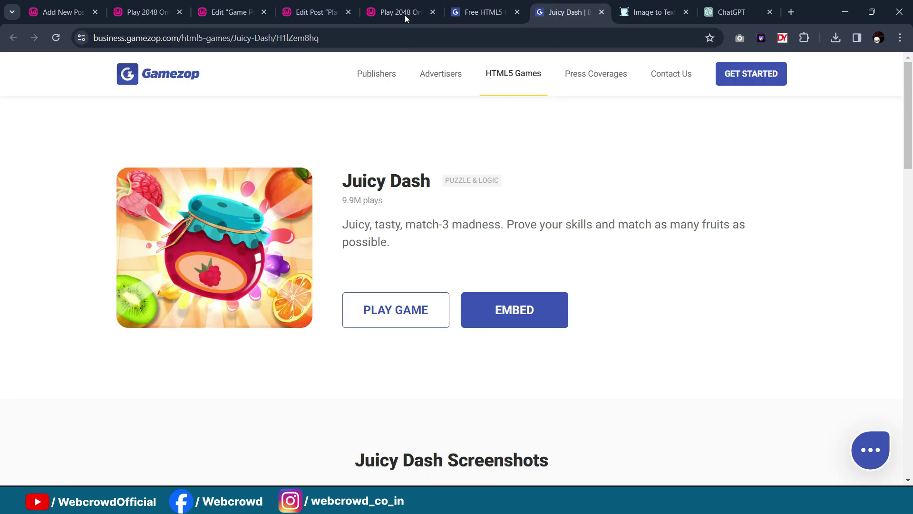
click(62, 12)
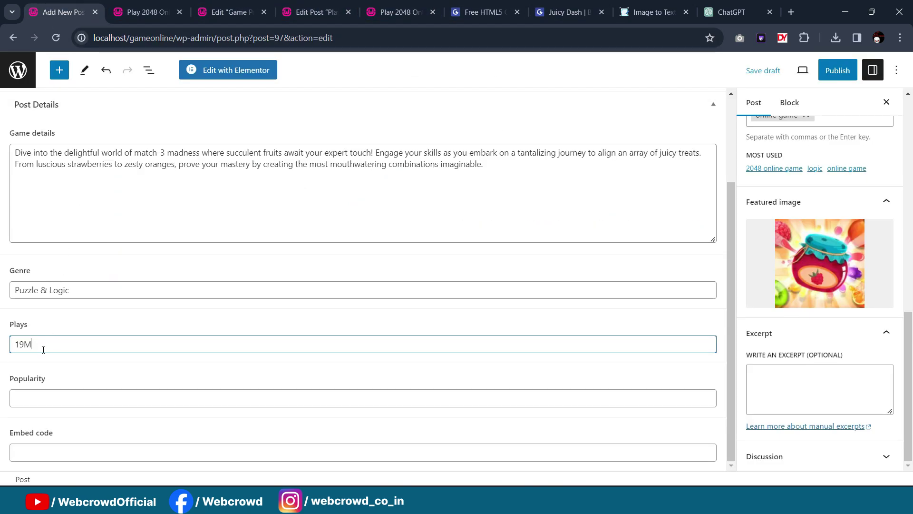
drag(43, 350, 7, 346)
text(9.)
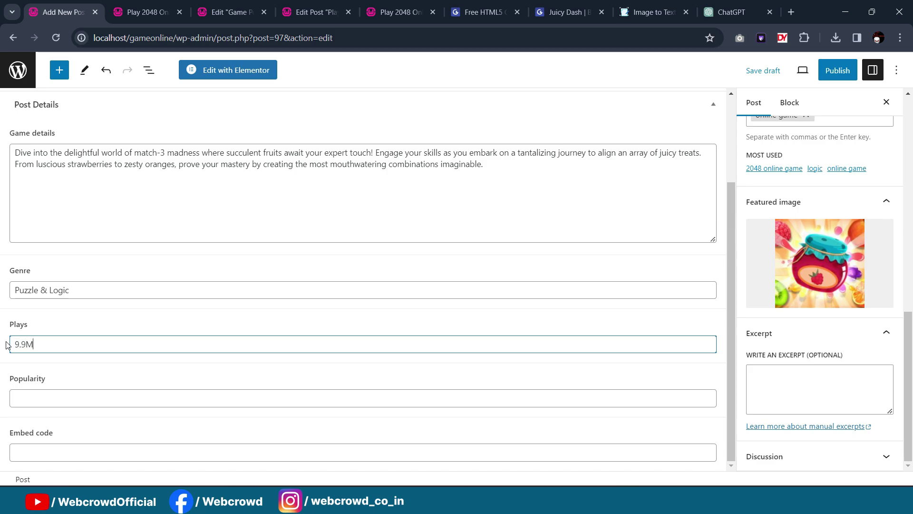
key(Tab)
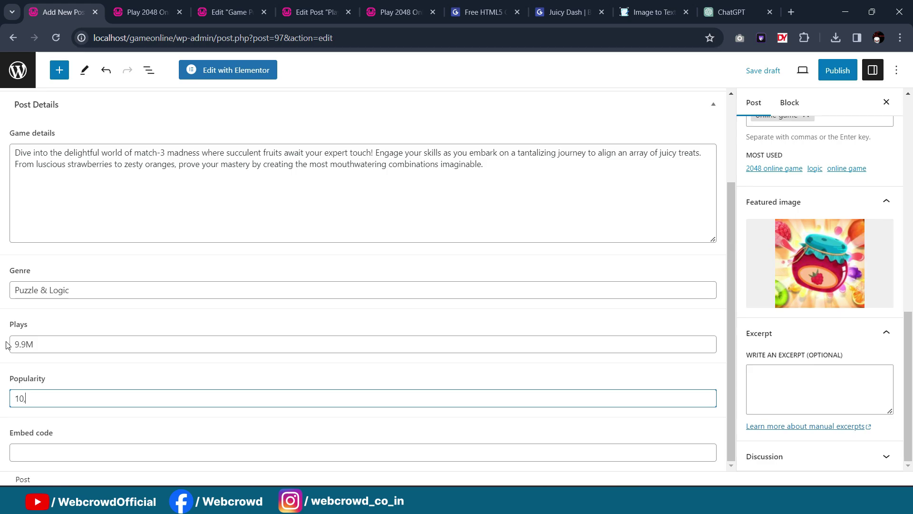
text(10,00,000+)
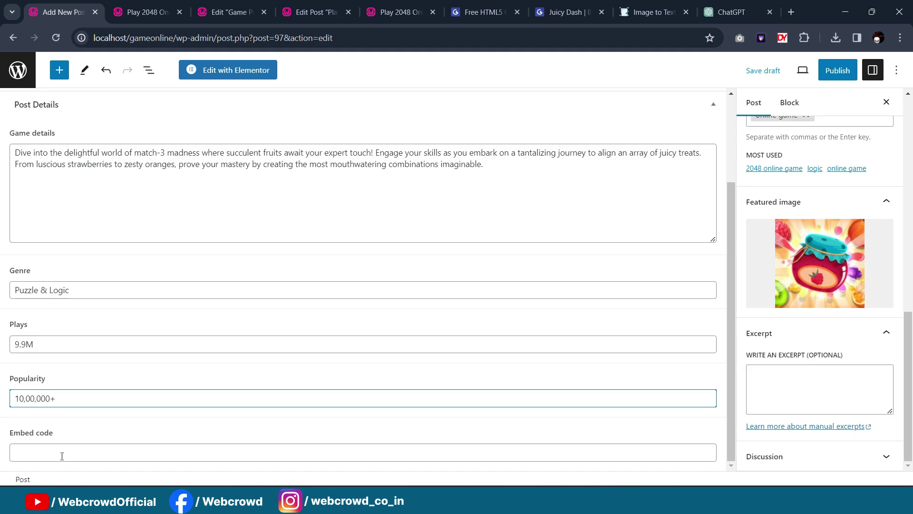
Step: Copy Juicy Dash's embed code from its Gamezop page and replace the old iframe code in the text editor with it
click(564, 12)
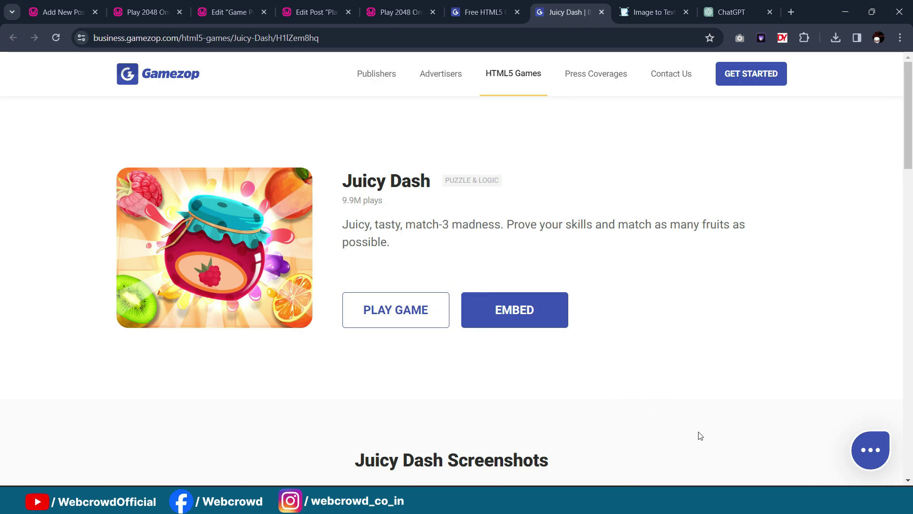
click(517, 308)
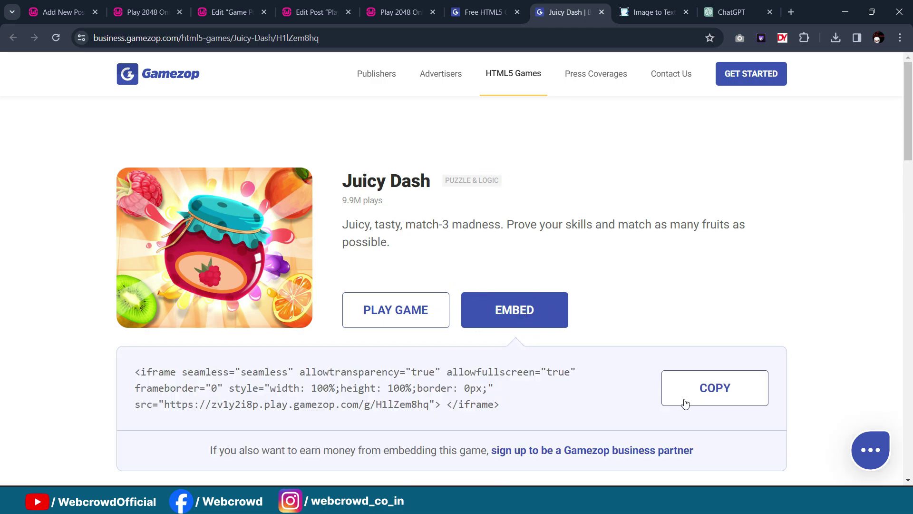
key(alt+Tab)
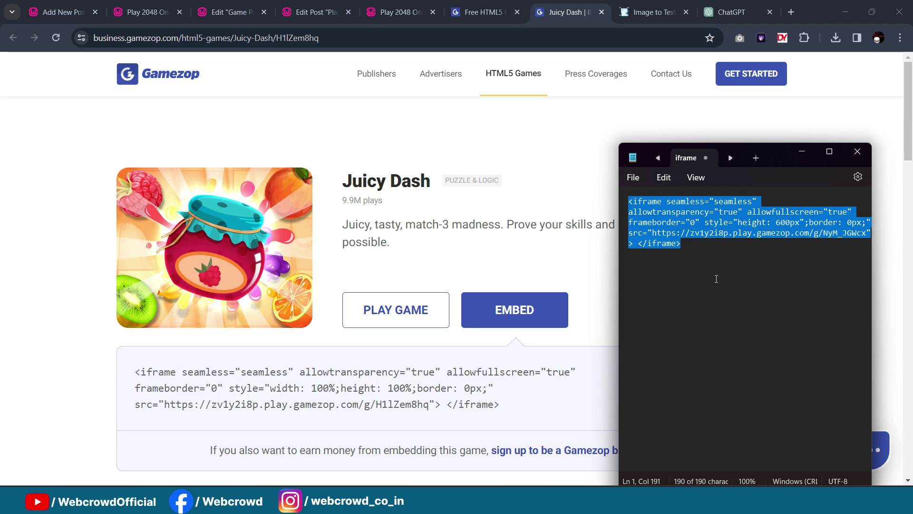
key(ctrl+v)
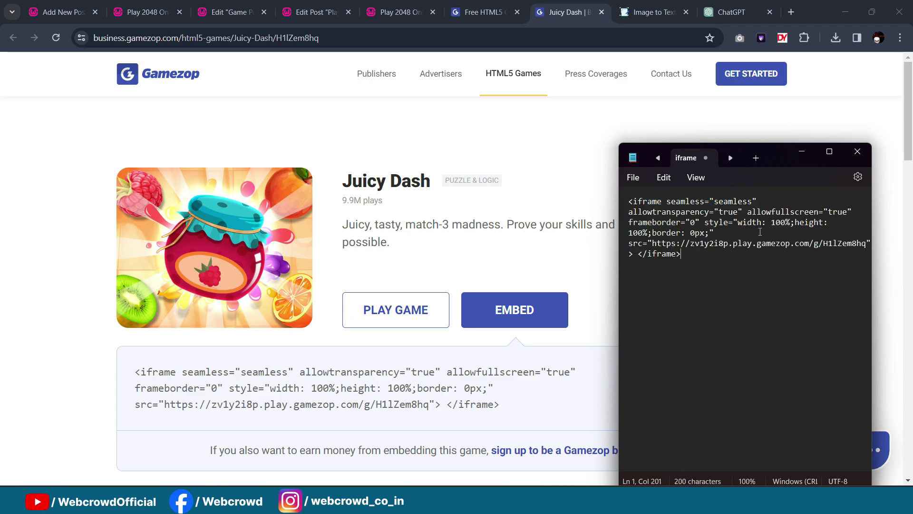
Step: Remove the 100% width from the iframe style, set its height to 600px and copy the whole code
drag(738, 225, 790, 225)
key(BackSpace)
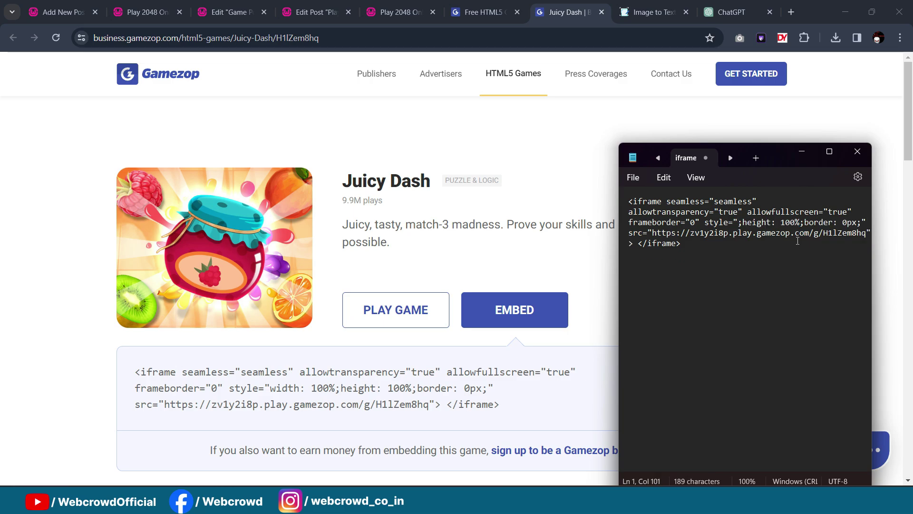
key(BackSpace)
drag(794, 221, 782, 221)
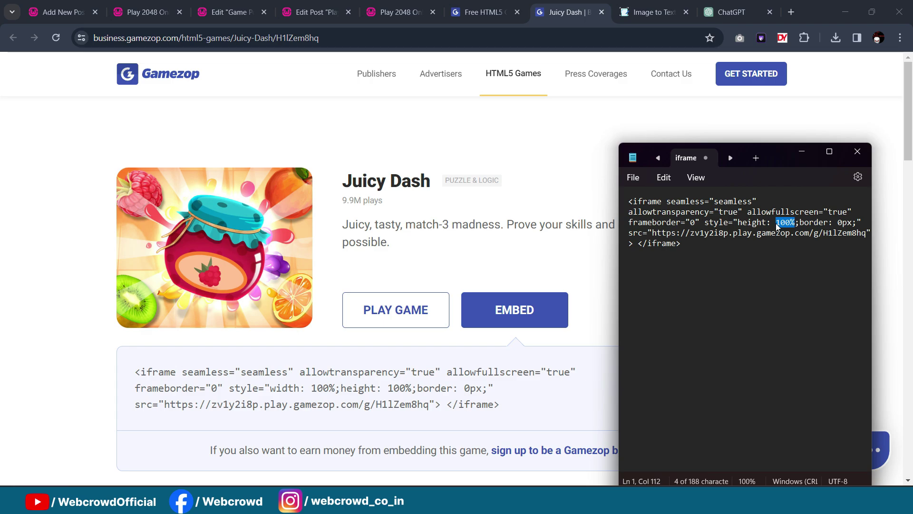
text(600px)
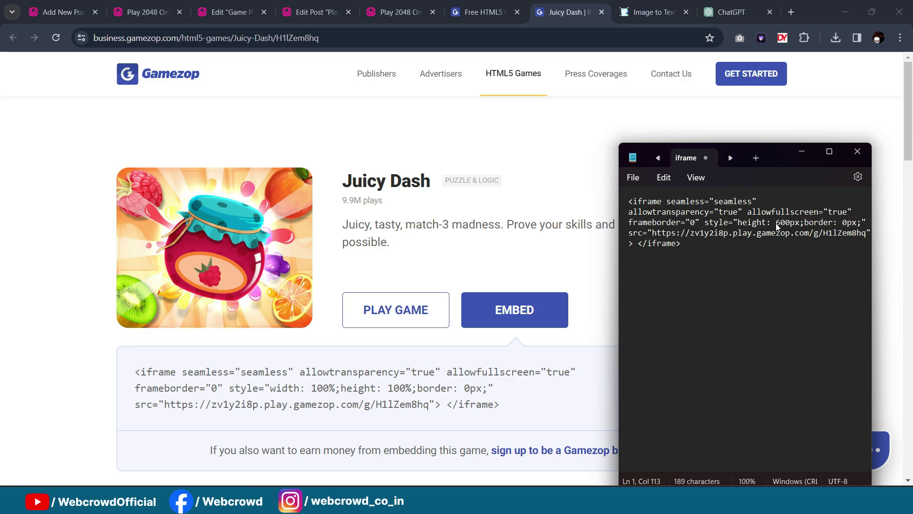
click(768, 267)
key(ctrl+a)
key(ctrl+c)
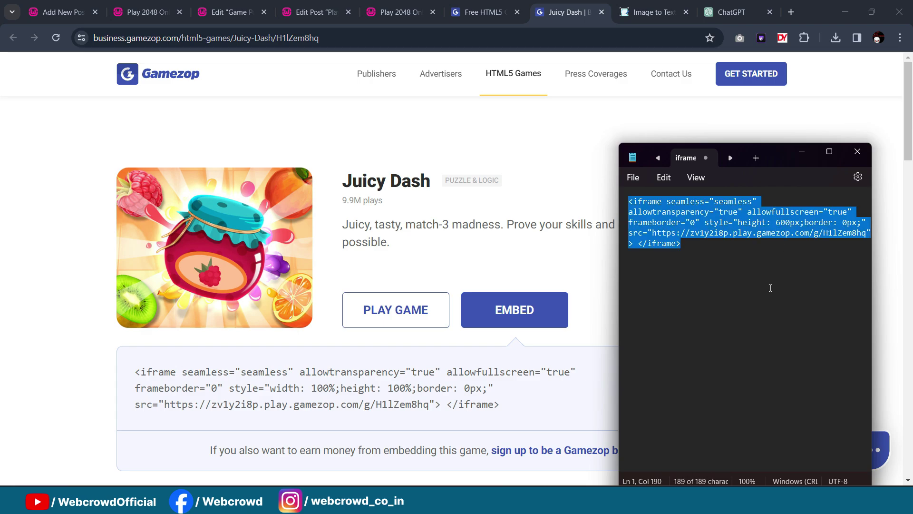
Step: Return to the Juicy Dash post and save it as a draft
click(62, 12)
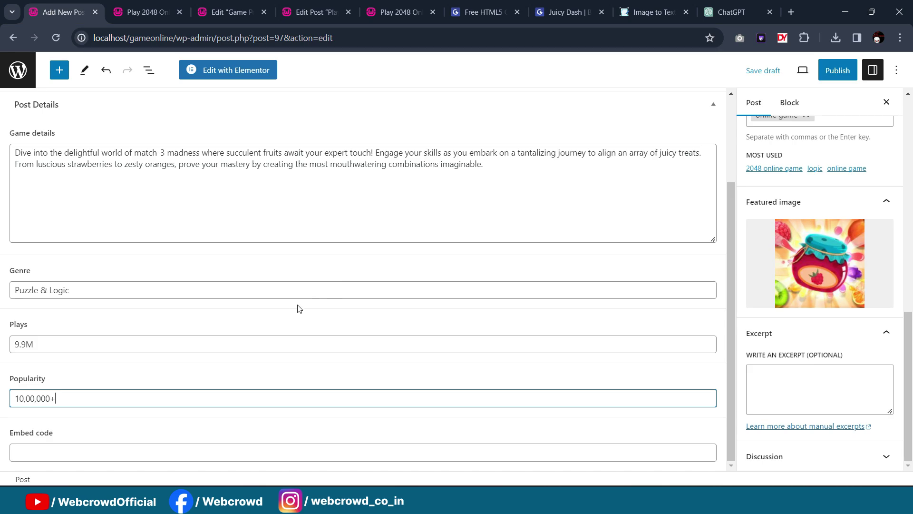
scroll(279, 278, up, 3)
click(228, 12)
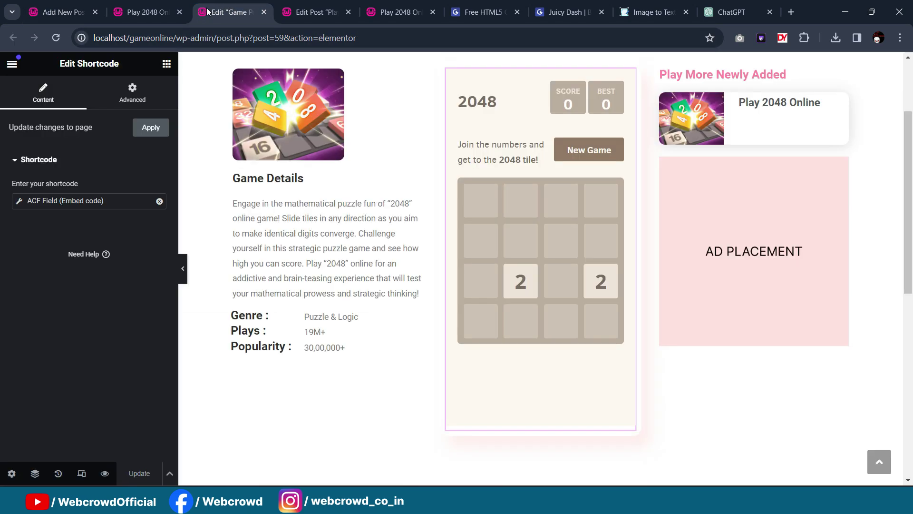
click(47, 6)
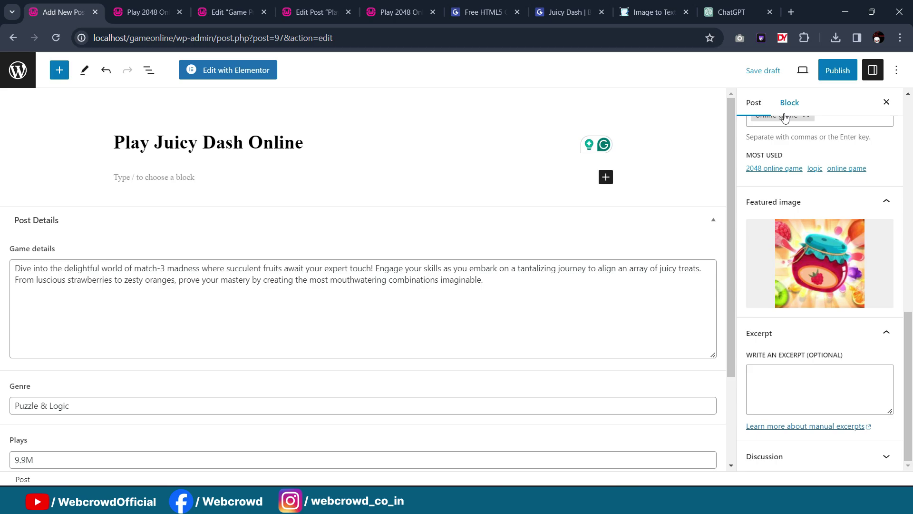
click(763, 72)
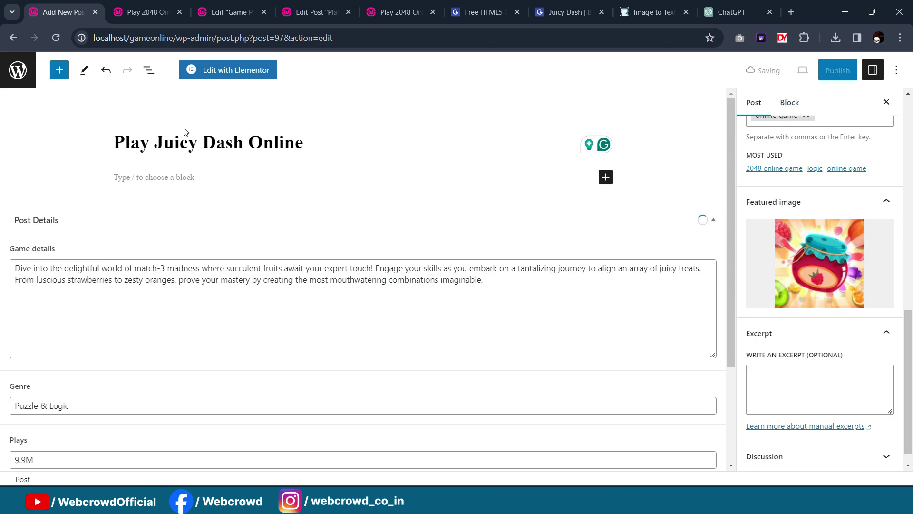
Step: Leave the post editor, open the Raw HTML Snippets tool and start a new snippet
click(13, 38)
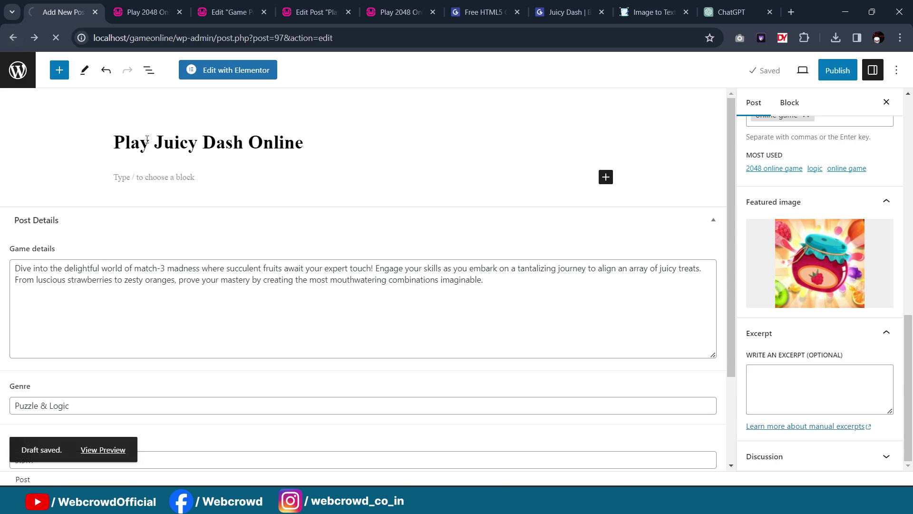
scroll(56, 362, down, 3)
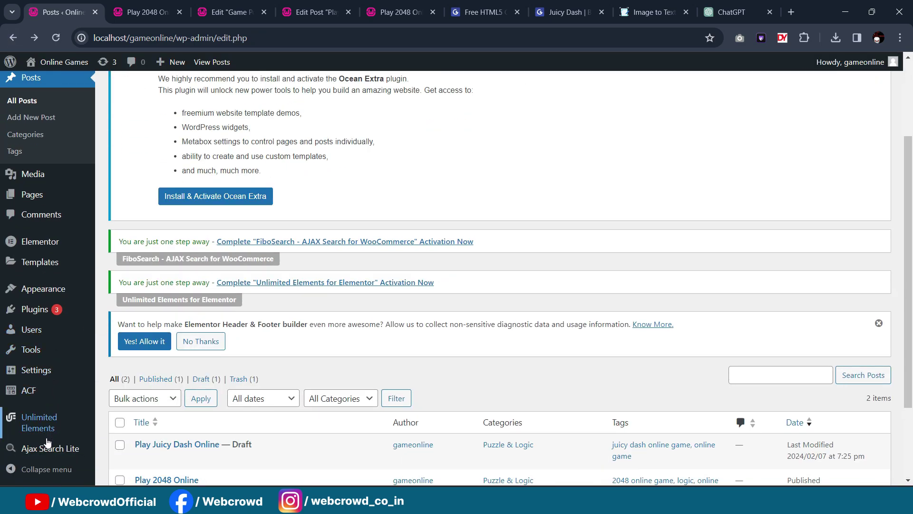
mouse_move(52, 374)
mouse_move(45, 353)
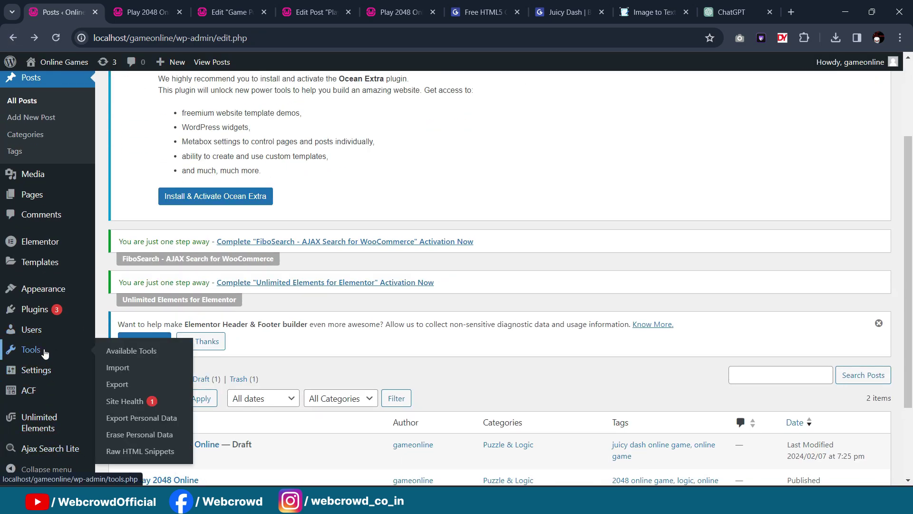
click(140, 451)
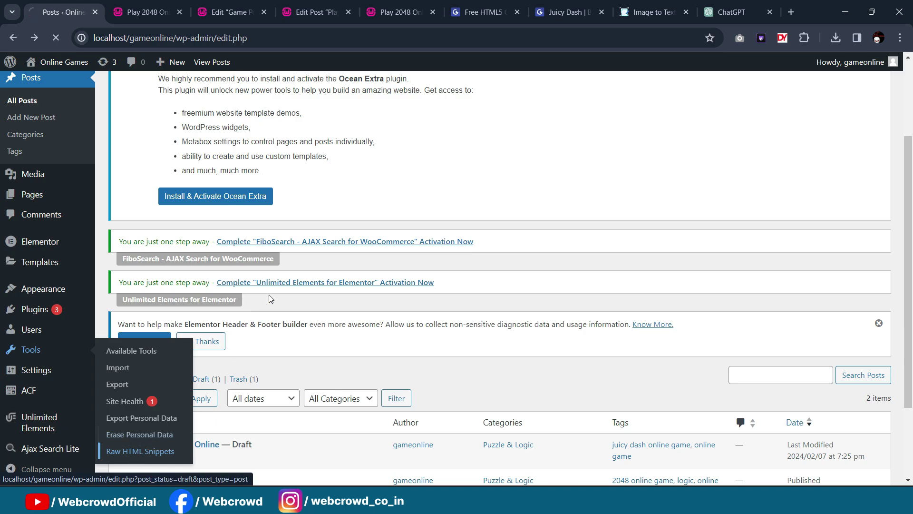
scroll(678, 398, down, 4)
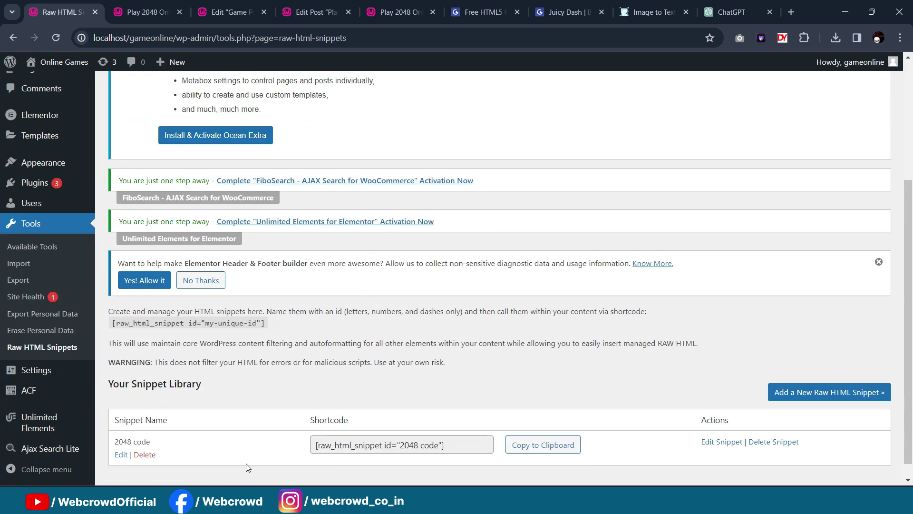
click(819, 397)
scroll(386, 210, down, 8)
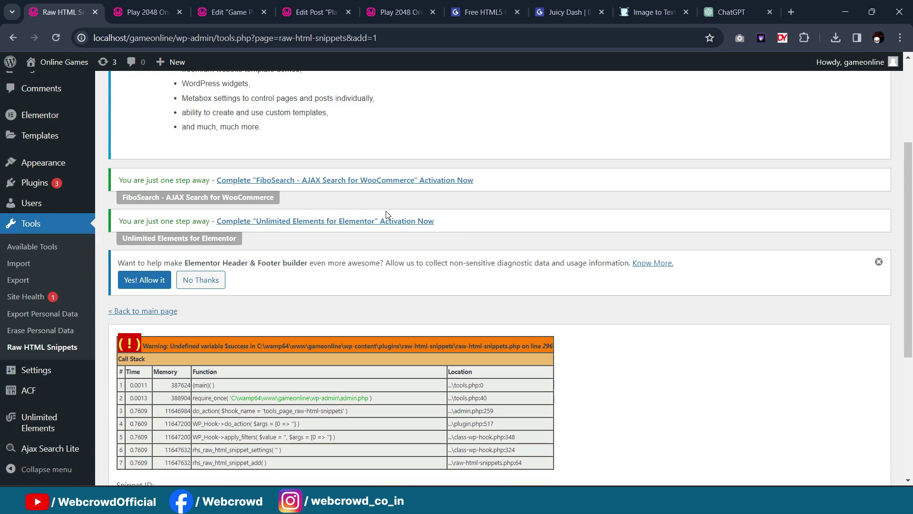
Step: Add a snippet with the ID "juicy dash" containing the copied 600px-high iframe code
click(153, 264)
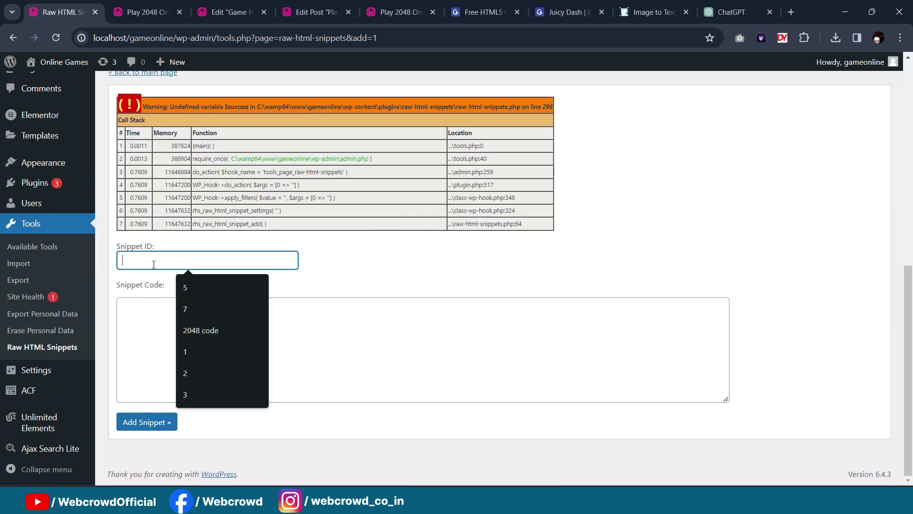
text(juicy dash)
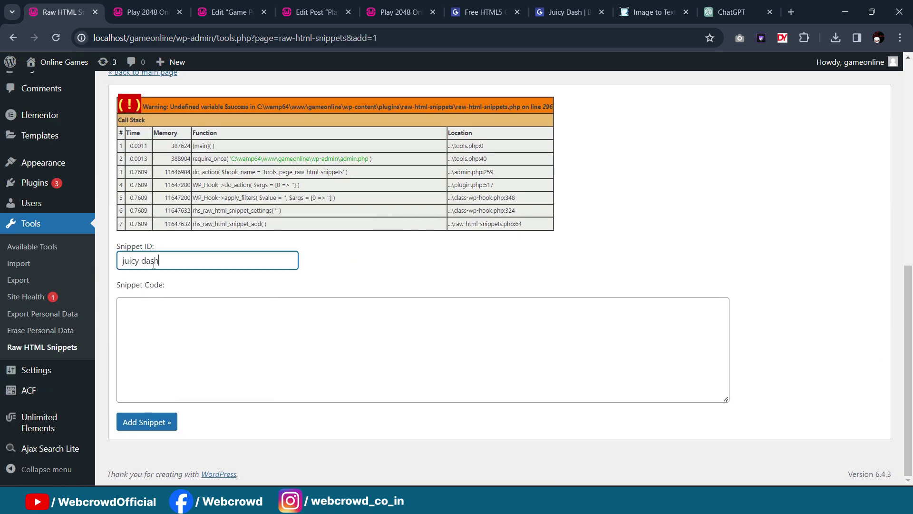
key(Tab)
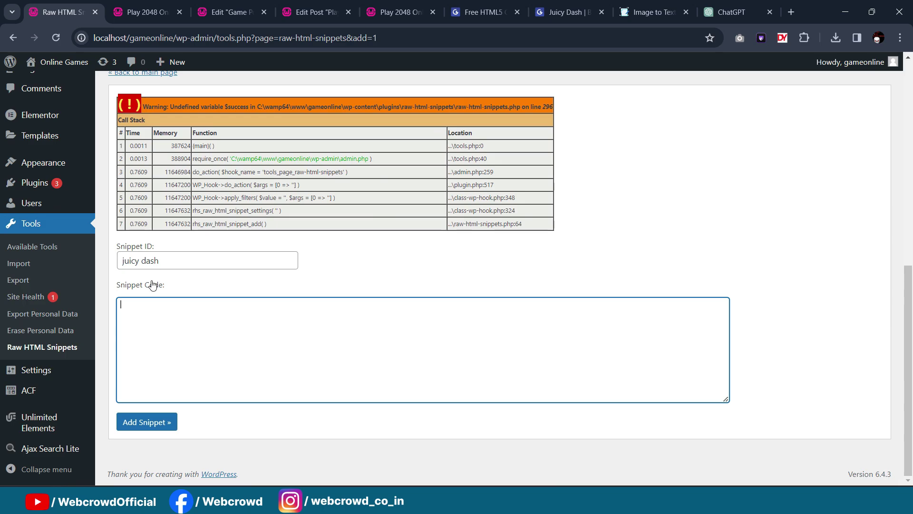
key(ctrl+v)
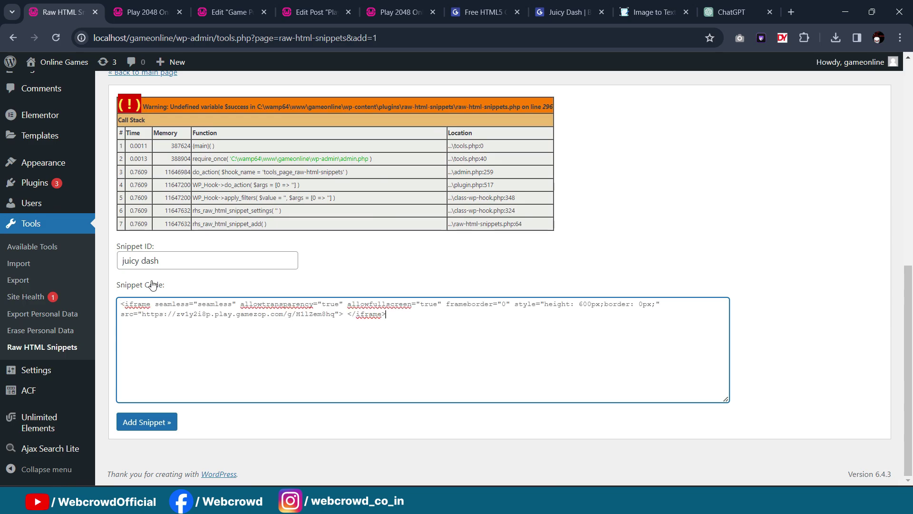
click(161, 423)
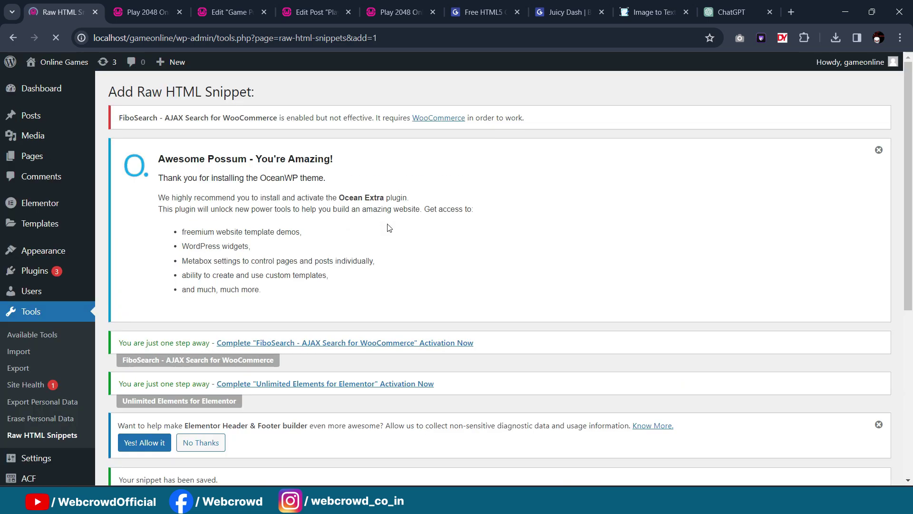
Step: Open the Raw HTML Snippets library and copy the shortcode of the "juicy dash" snippet
scroll(410, 180, down, 6)
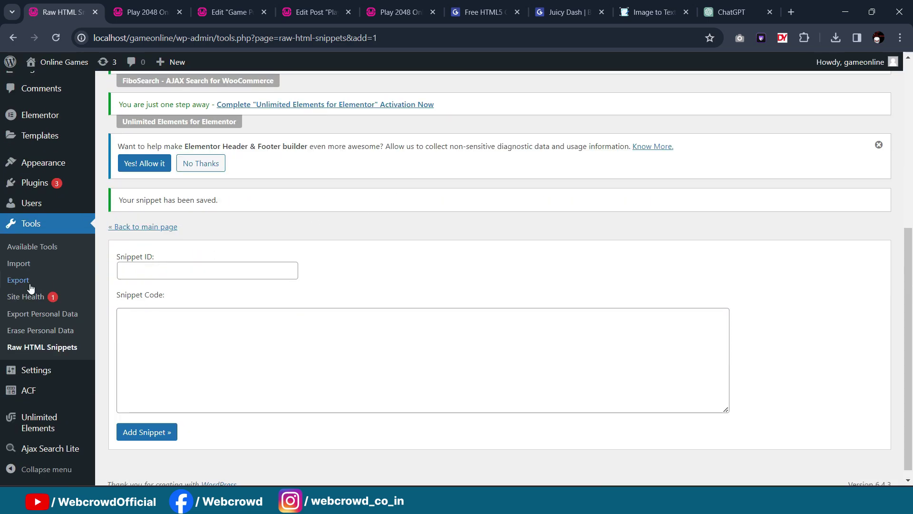
click(40, 346)
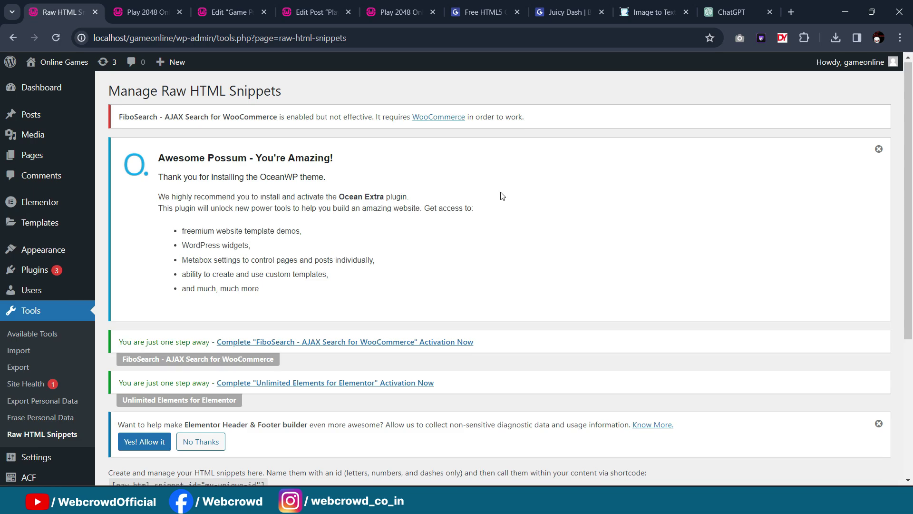
scroll(504, 224, down, 4)
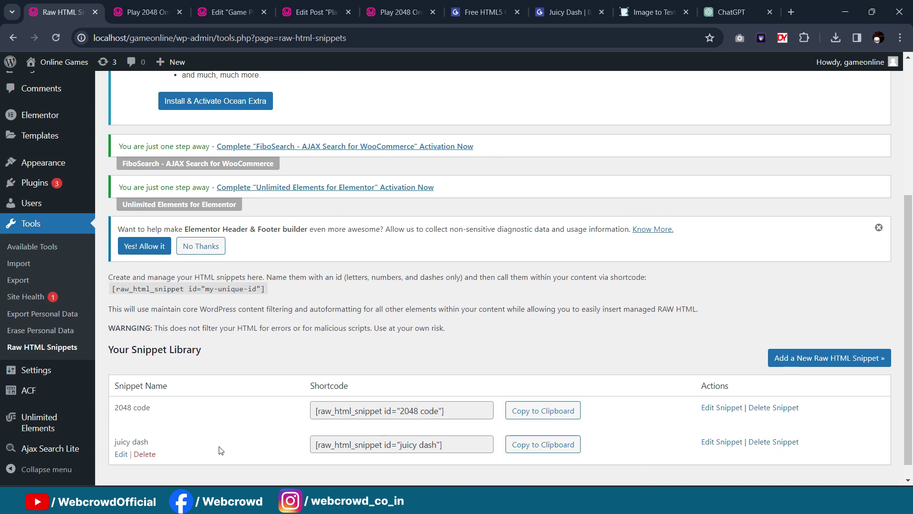
click(564, 449)
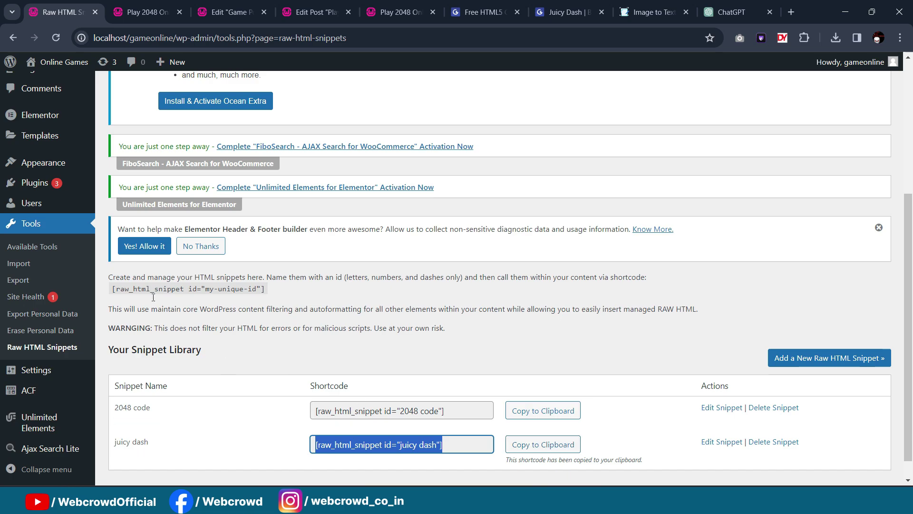
Step: Open the Play Juicy Dash Online draft for editing and paste the snippet shortcode [raw_html_snippet id="juicy dash"] as its embed code
scroll(22, 135, up, 4)
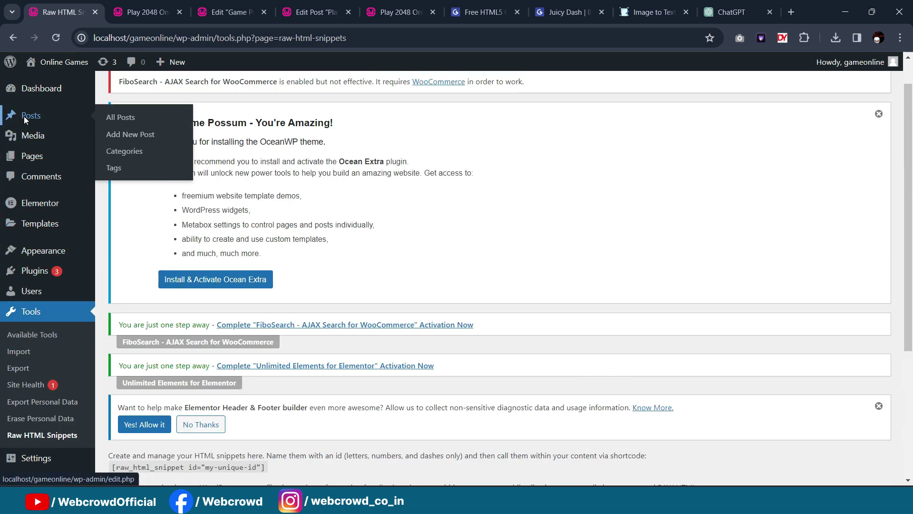
click(24, 116)
scroll(214, 185, down, 4)
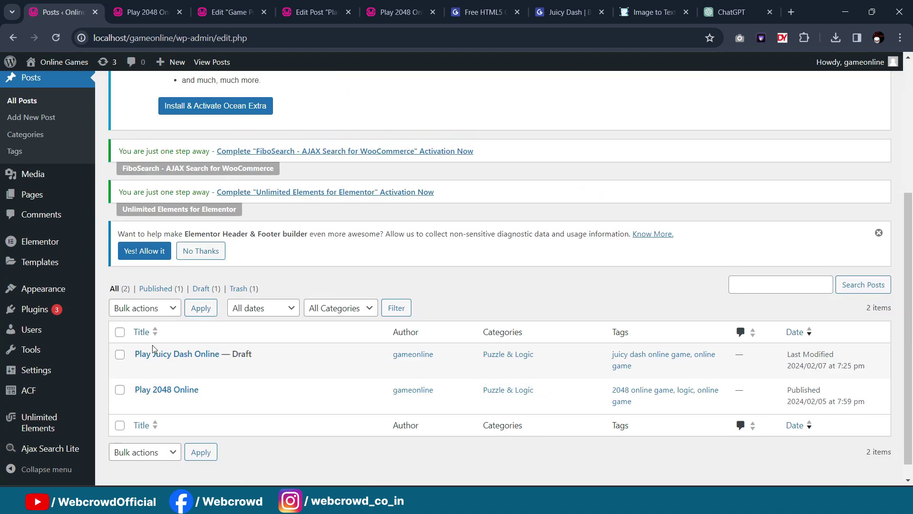
click(141, 368)
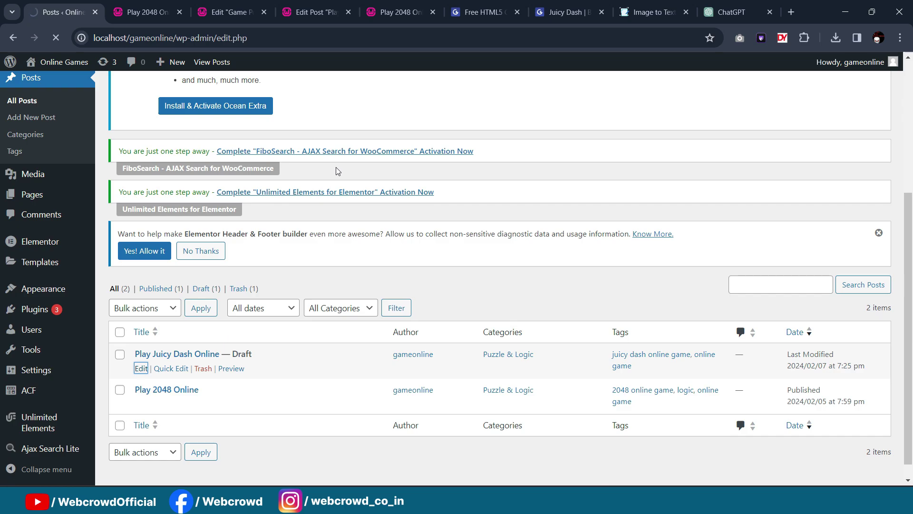
scroll(184, 354, down, 2)
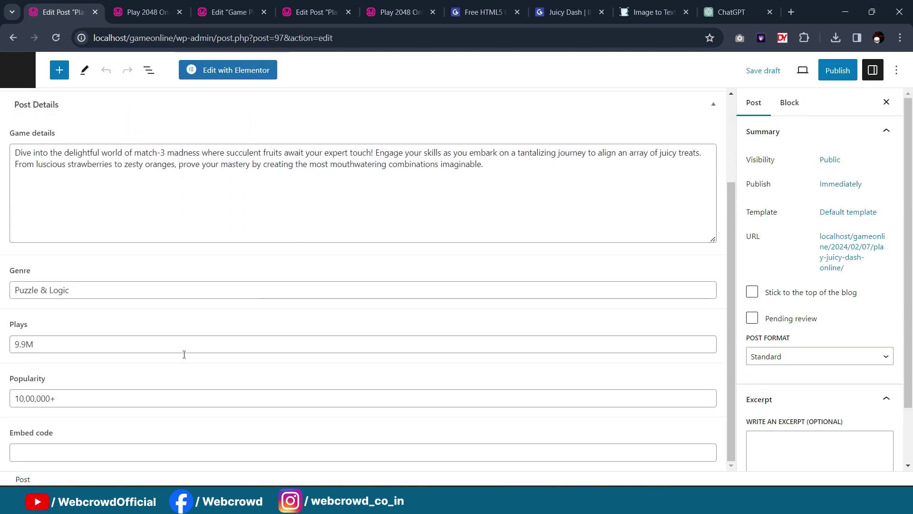
click(16, 445)
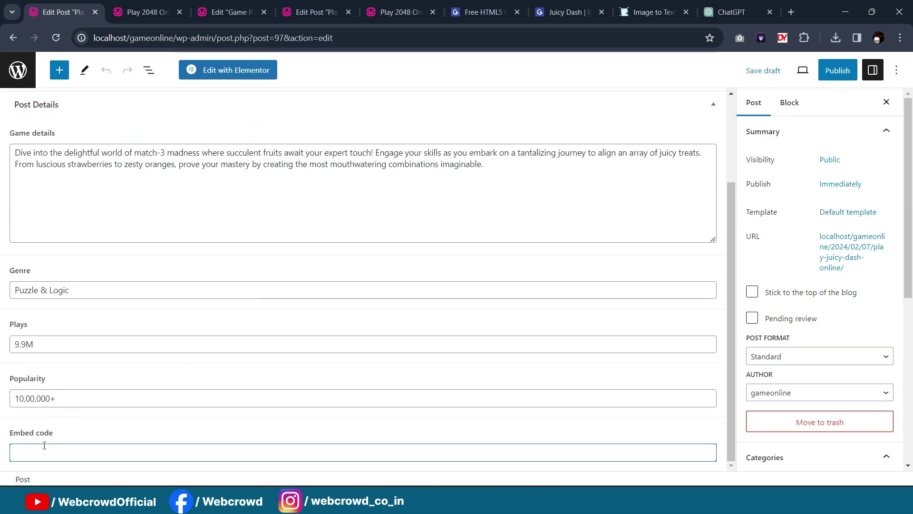
key(ctrl+v)
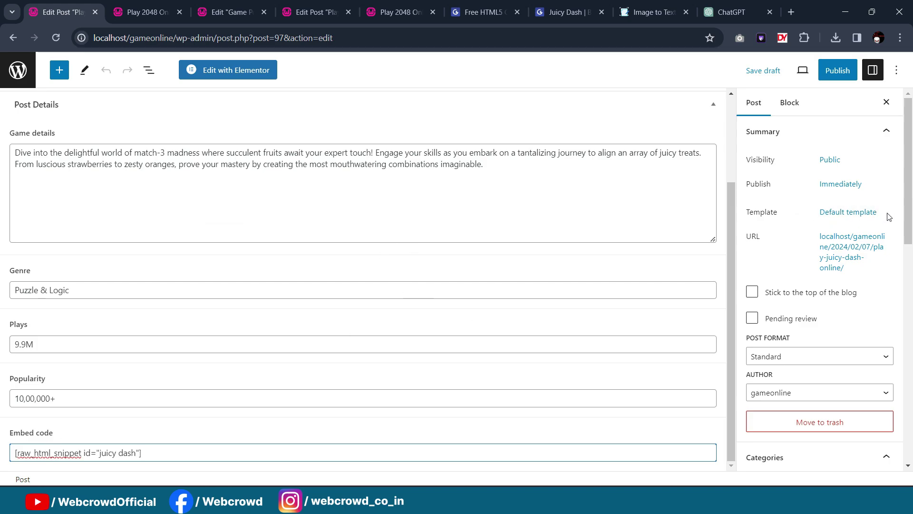
Step: Review the Juicy Dash post's details and publish the post
scroll(860, 262, down, 1)
scroll(858, 256, up, 1)
scroll(451, 207, up, 3)
scroll(449, 178, down, 3)
scroll(438, 278, up, 3)
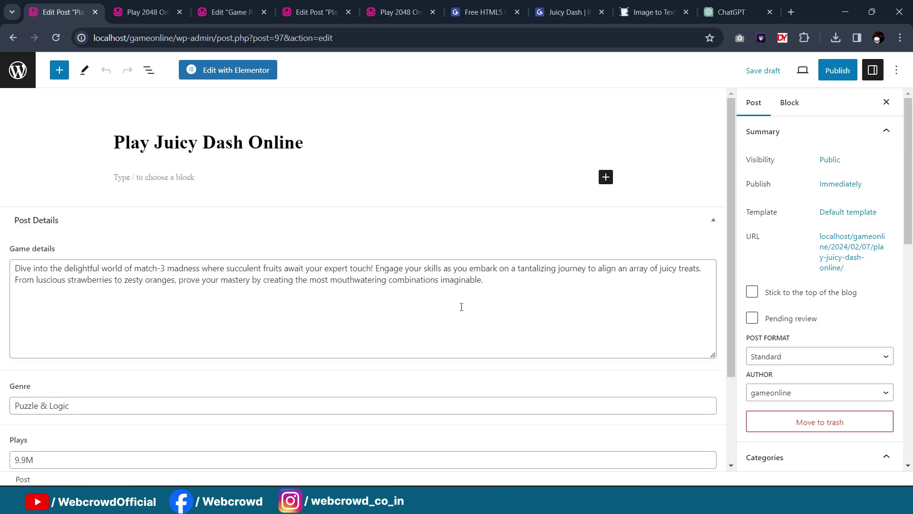
click(838, 71)
click(791, 76)
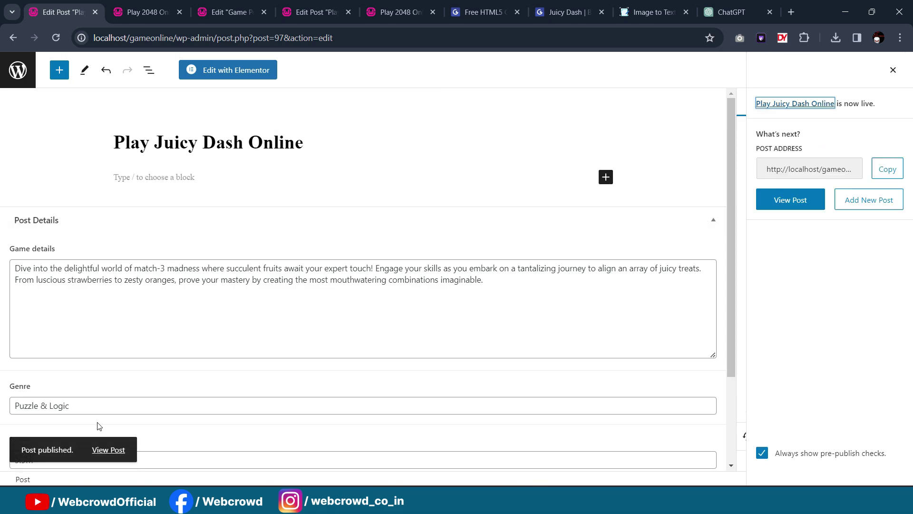
Step: View the published Juicy Dash post on the site and check its game details and embedded game
click(110, 456)
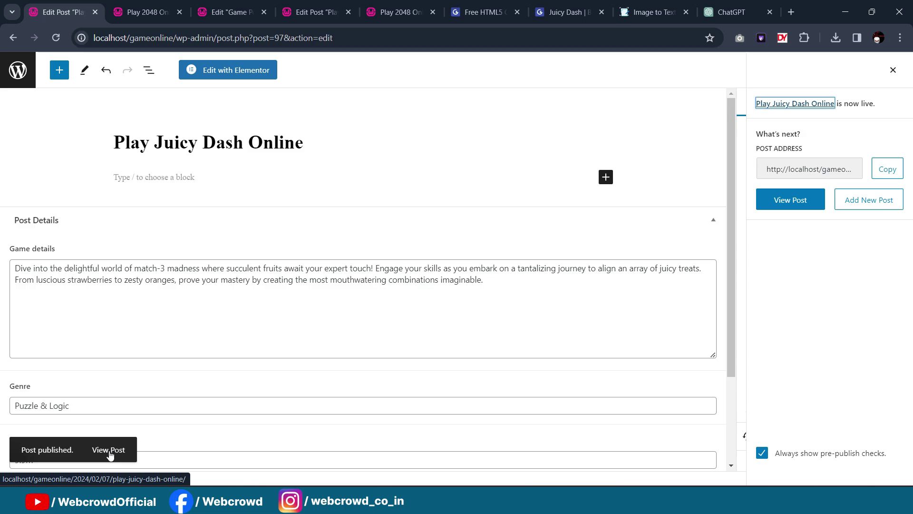
click(109, 451)
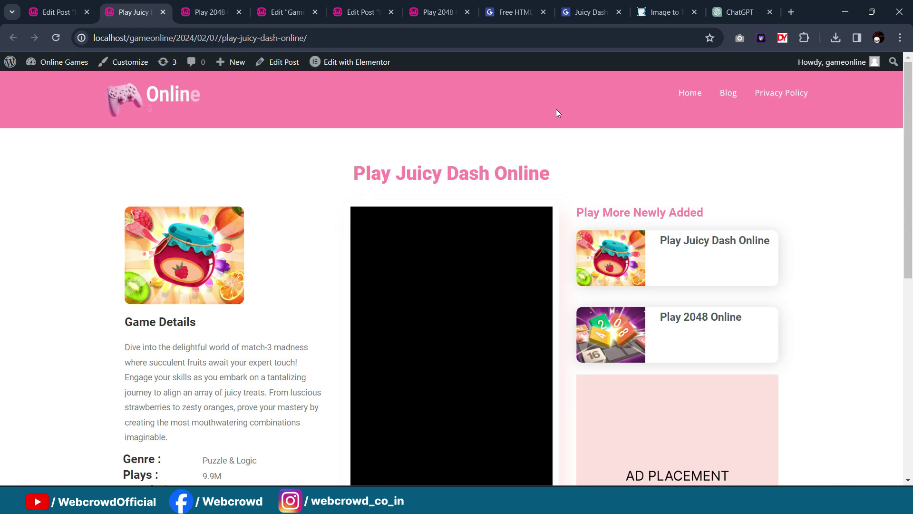
scroll(455, 242, down, 2)
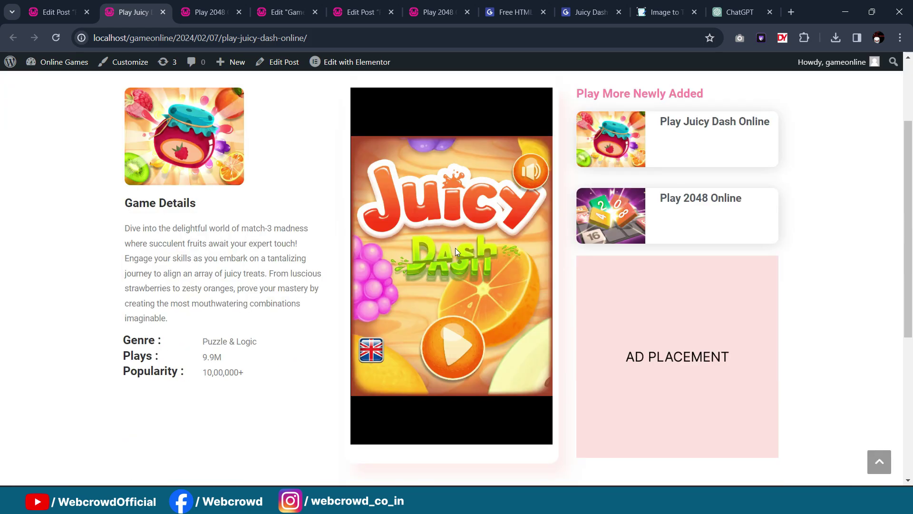
scroll(455, 251, up, 1)
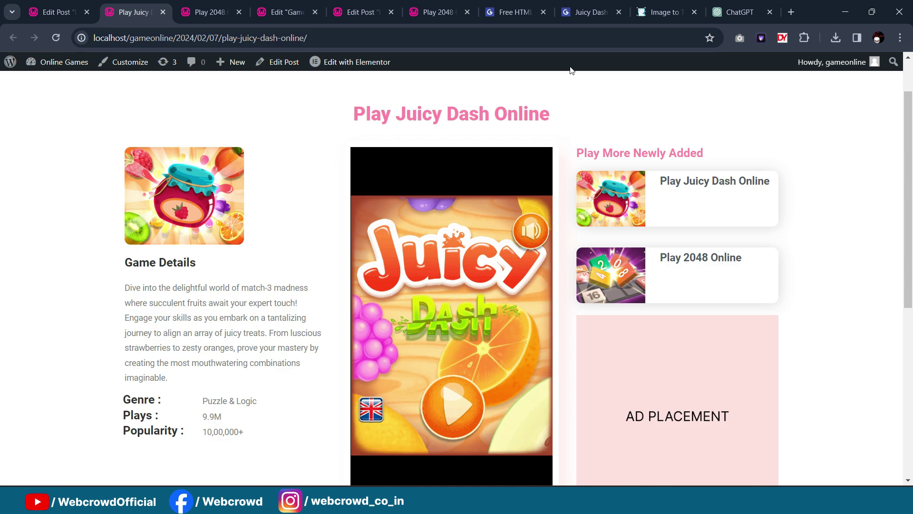
Step: Switch to Gamezop's puzzle and logic games page and look through the other available games
click(515, 12)
scroll(624, 228, up, 4)
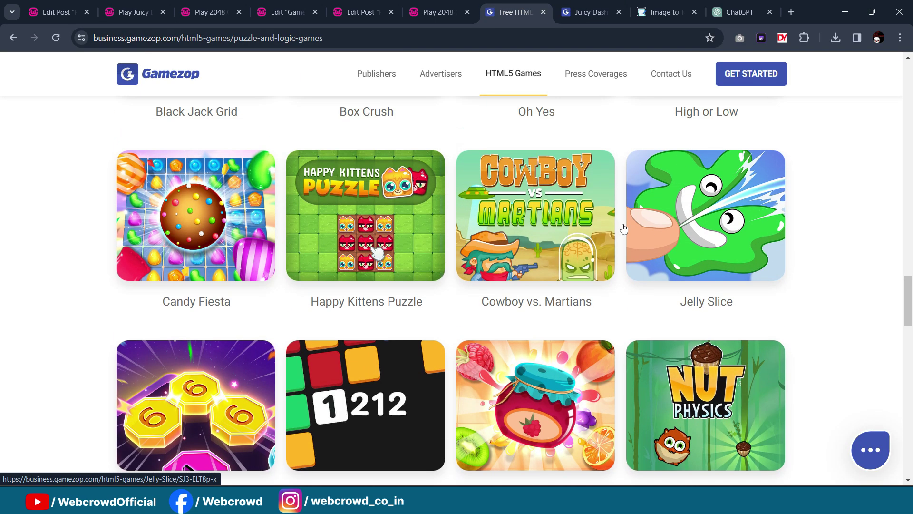
scroll(623, 229, up, 4)
scroll(617, 189, up, 4)
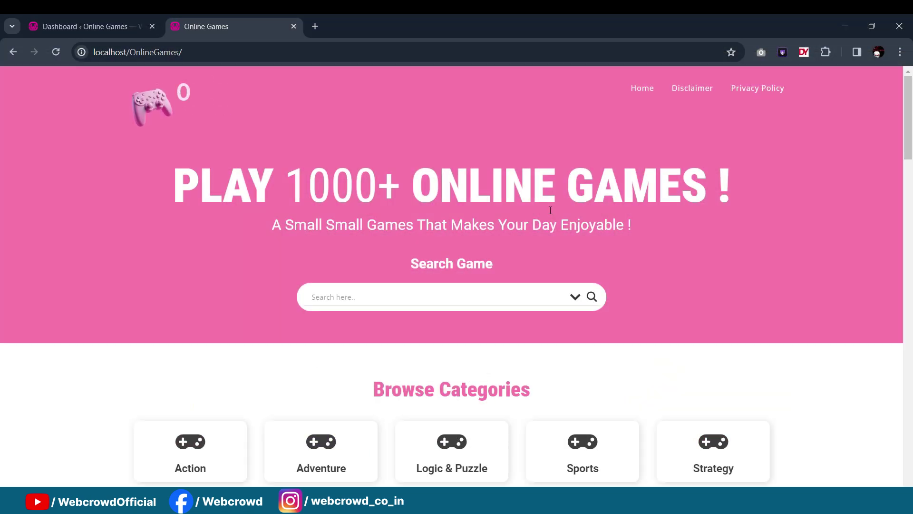
Step: Examine the finished OnlineGames homepage from the game search and categories down to the Newly Added Games section
scroll(540, 297, down, 3)
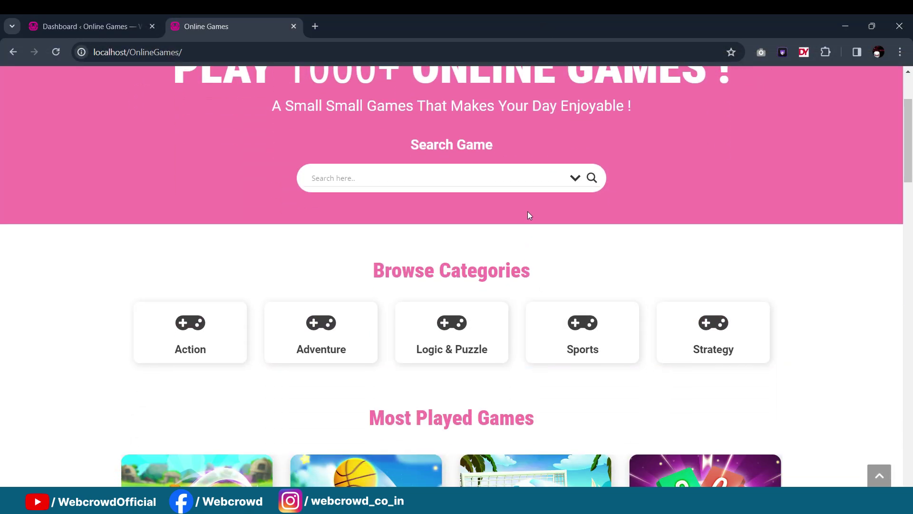
scroll(513, 167, down, 3)
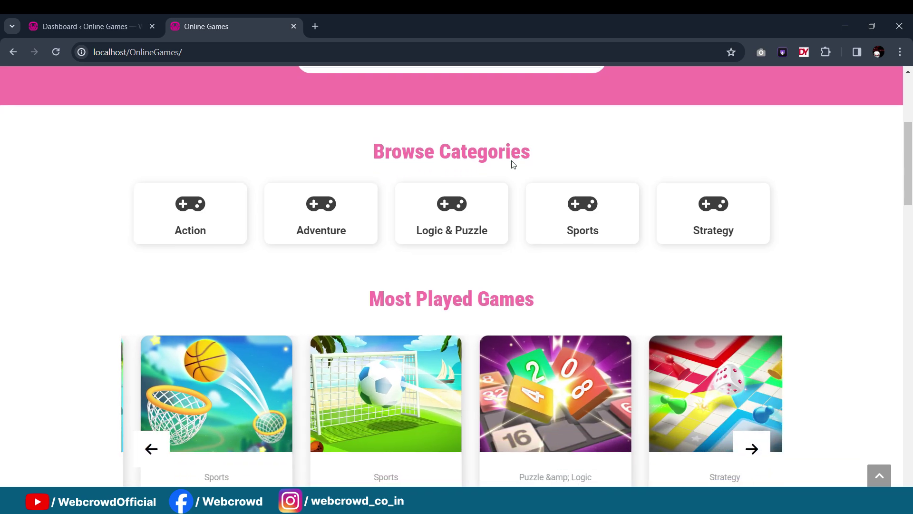
scroll(512, 187, down, 4)
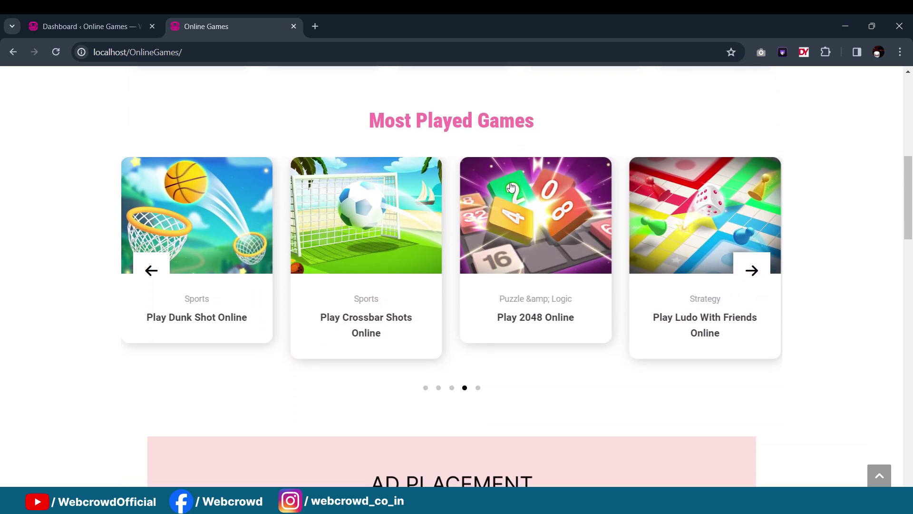
scroll(511, 188, down, 2)
scroll(528, 190, down, 2)
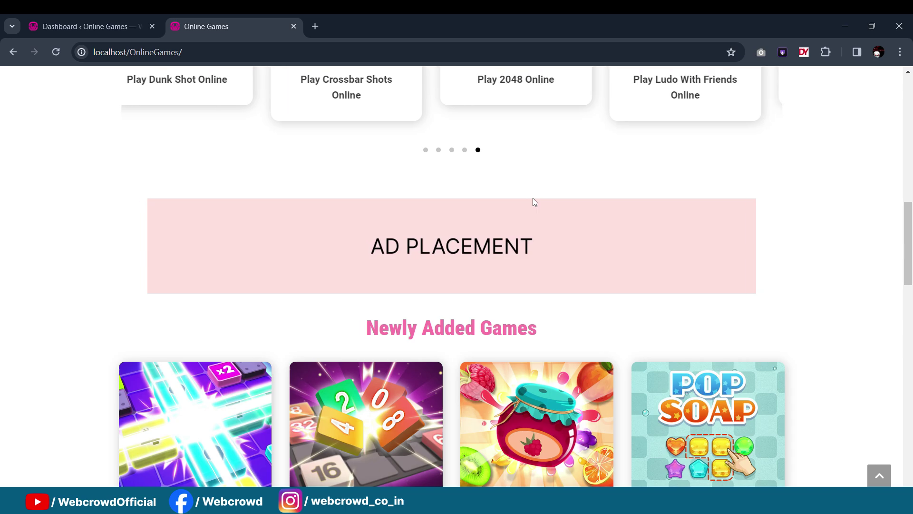
Step: Return to the WordPress admin, check the existing pages and add a new page titled "Home"
click(90, 24)
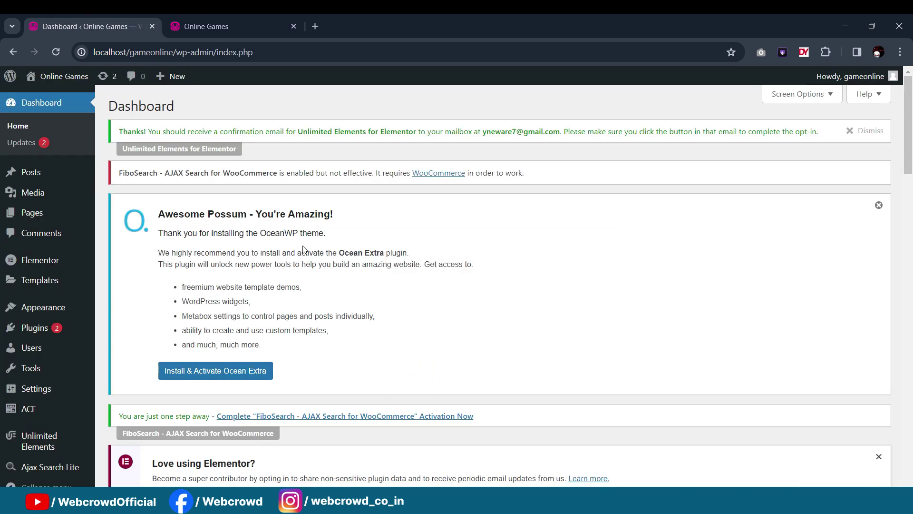
click(33, 213)
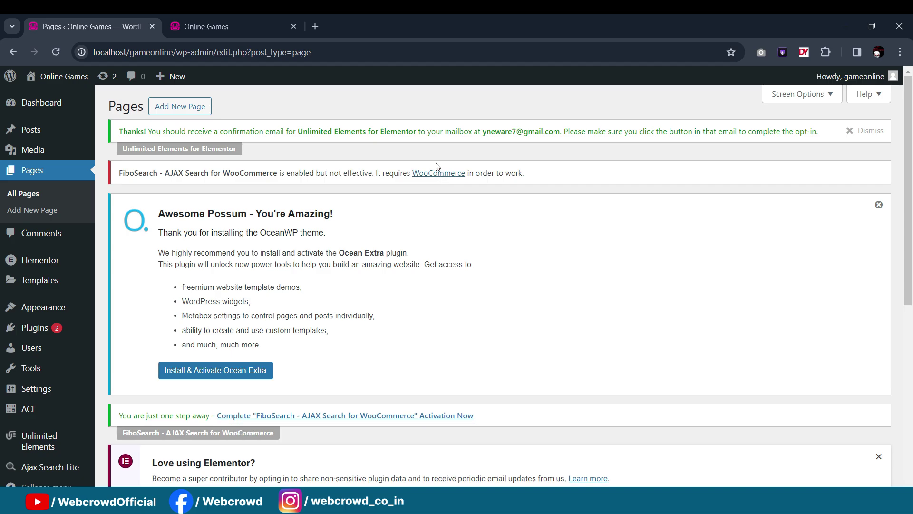
scroll(434, 170, down, 7)
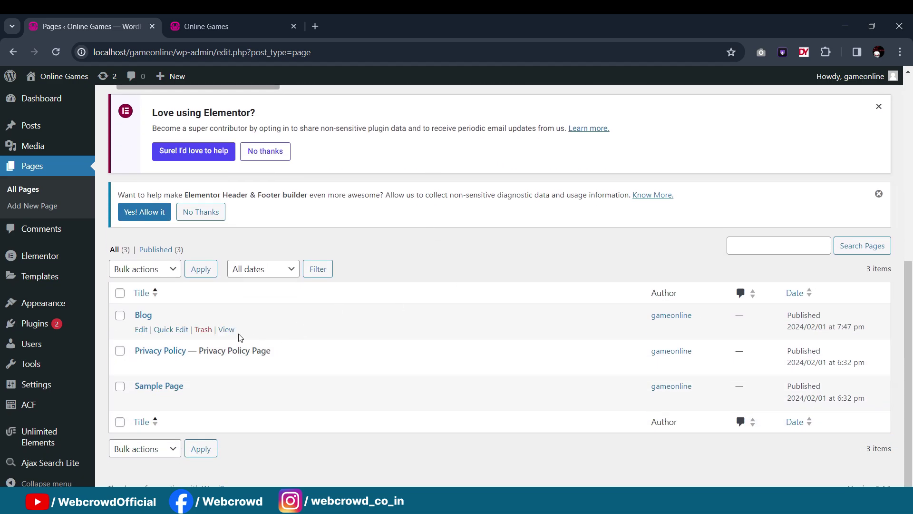
scroll(161, 196, up, 8)
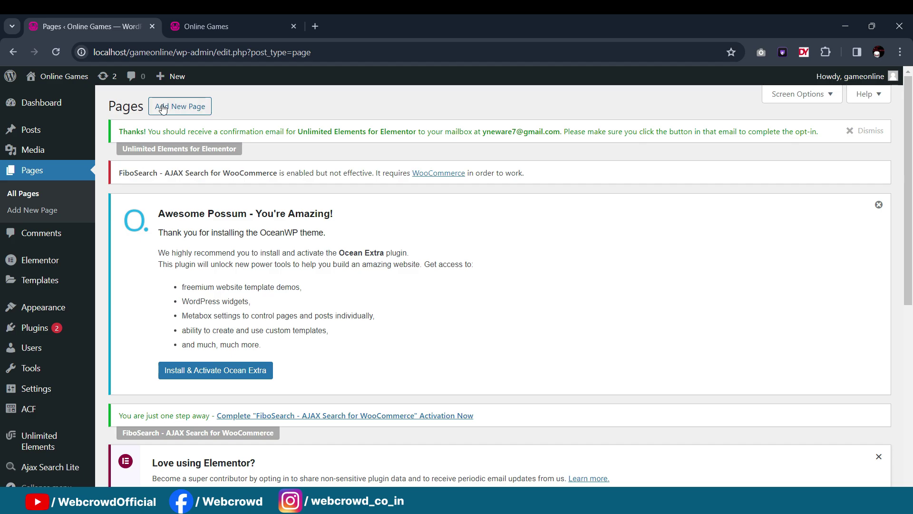
click(172, 111)
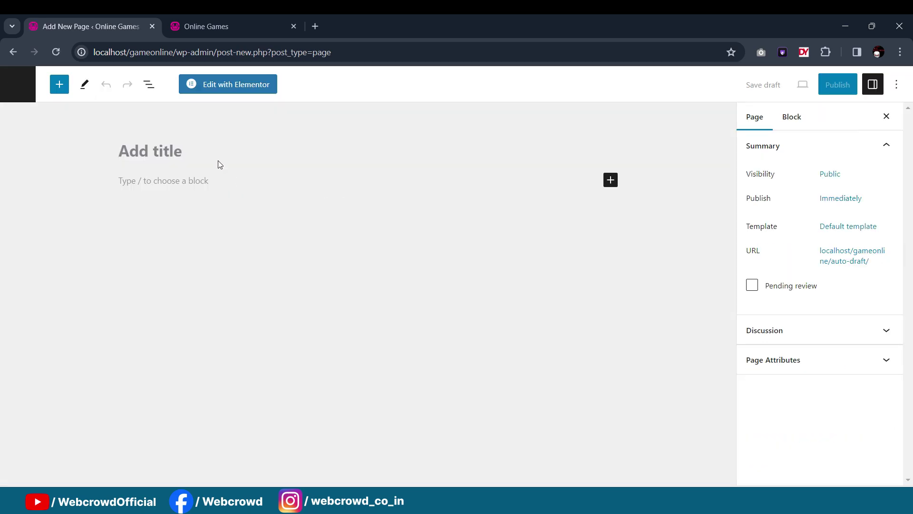
text(Home)
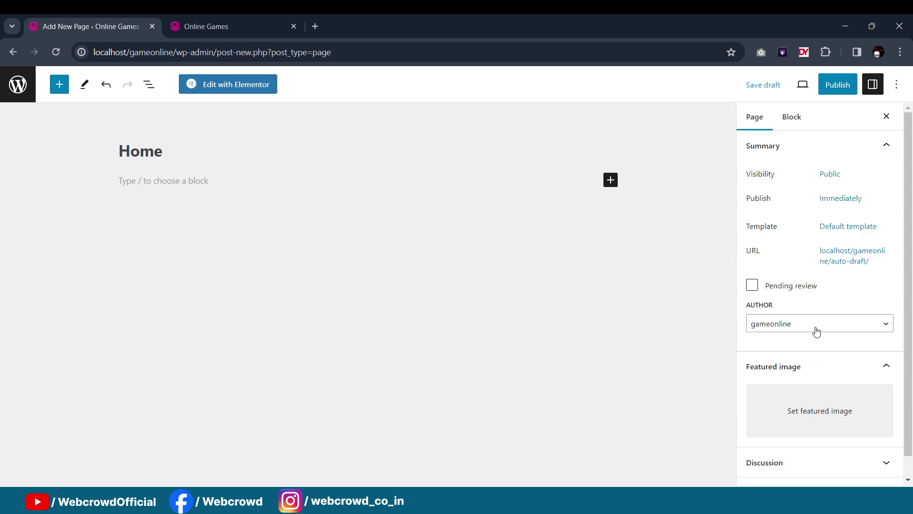
Step: Assign the Elementor Full Width template to the Home page and publish it
click(838, 232)
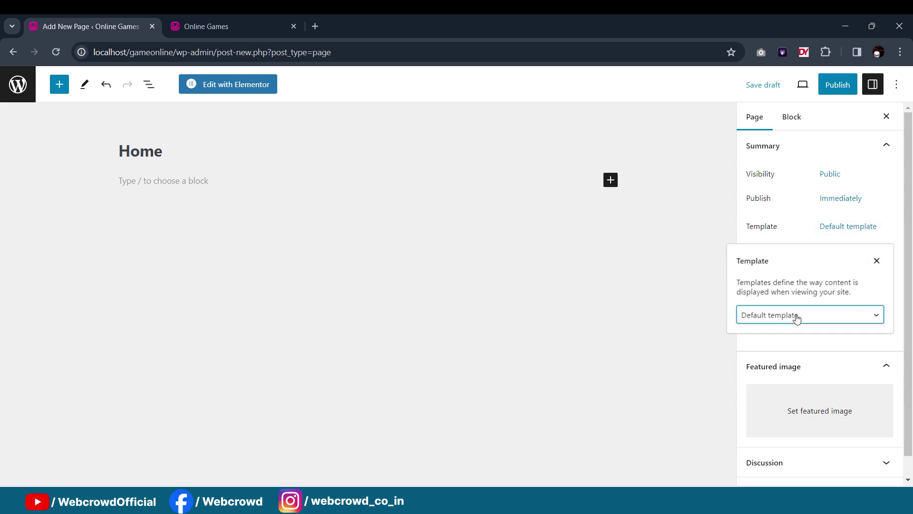
click(790, 352)
click(835, 87)
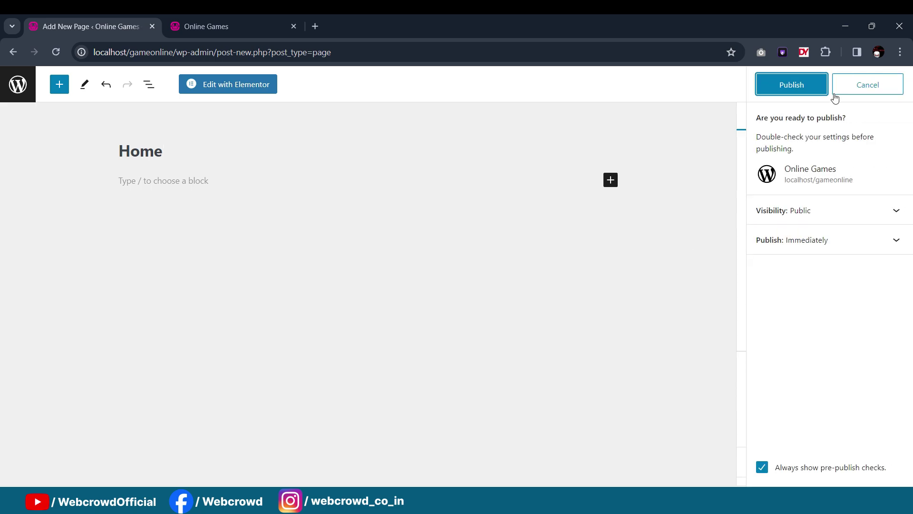
click(806, 90)
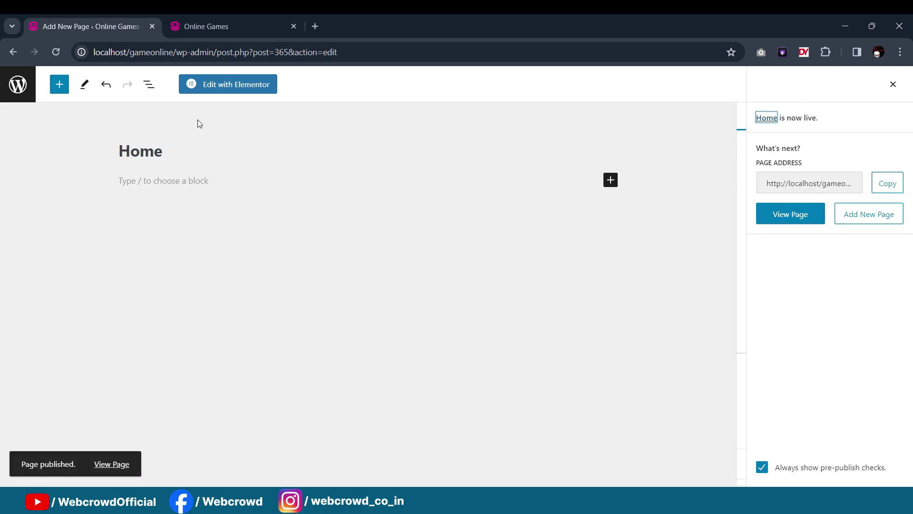
Step: Go back to the pages list, open the Home page for editing and launch it in Elementor
click(13, 52)
scroll(221, 118, down, 7)
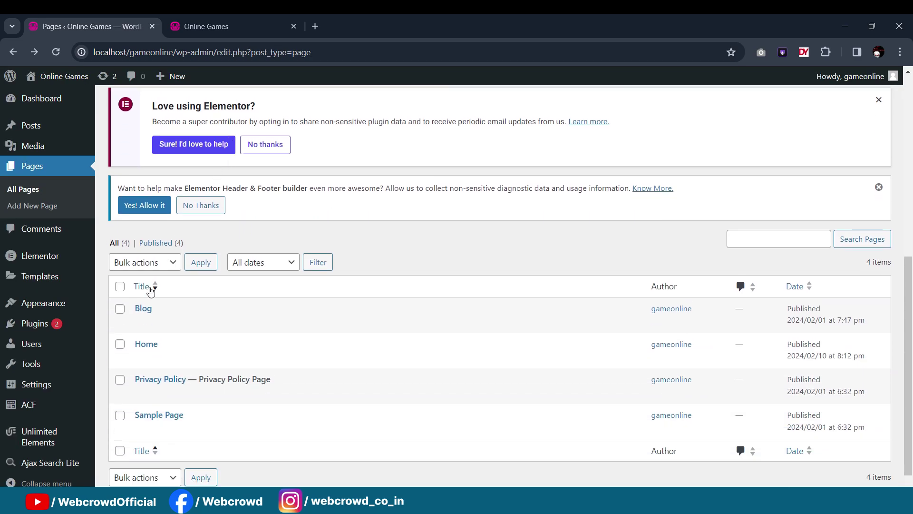
mouse_move(145, 358)
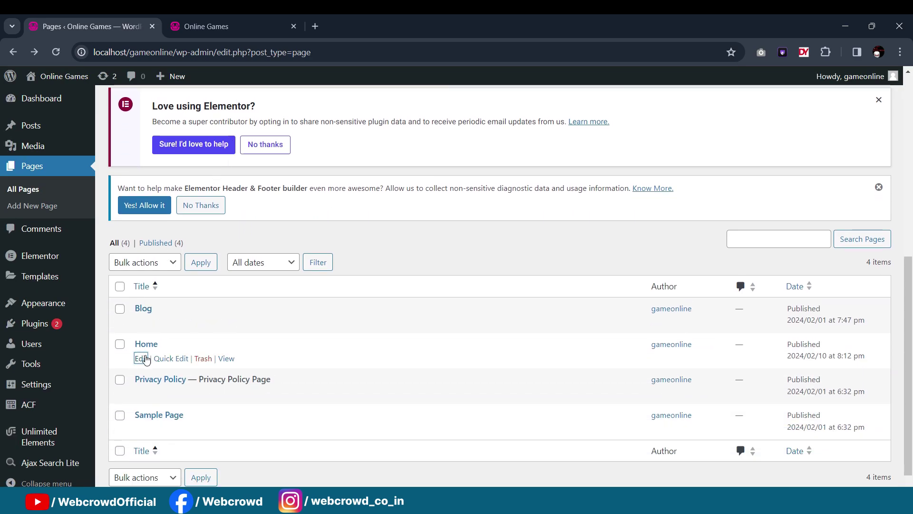
click(142, 358)
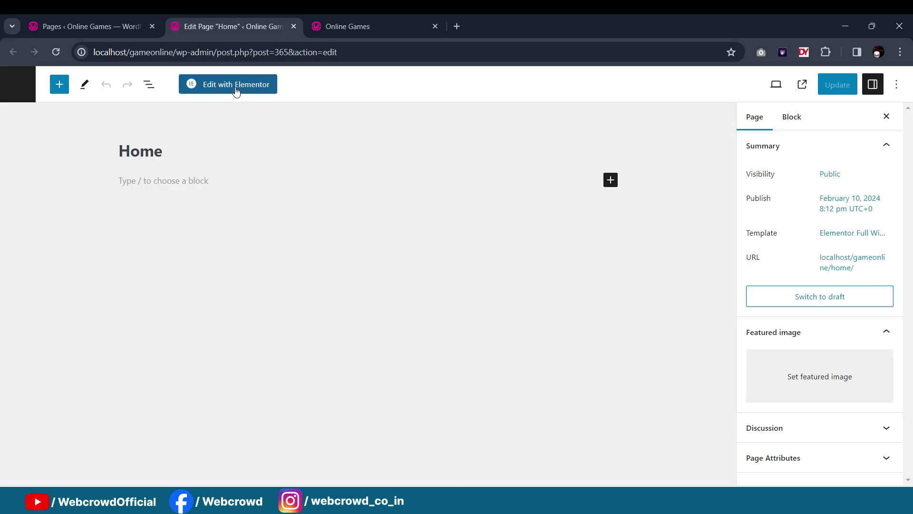
click(235, 86)
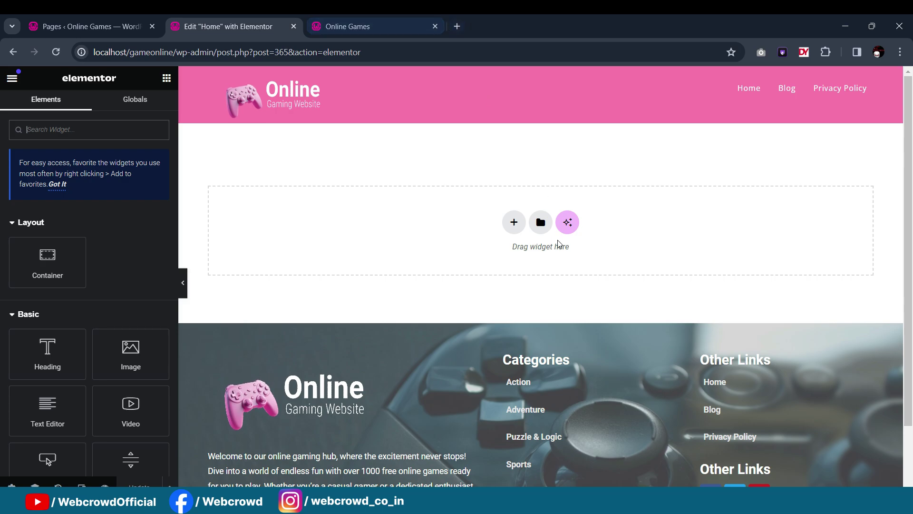
Step: After a look at the finished homepage's hero section, add a Heading widget to the empty Home page and centre it
click(385, 19)
scroll(522, 196, up, 10)
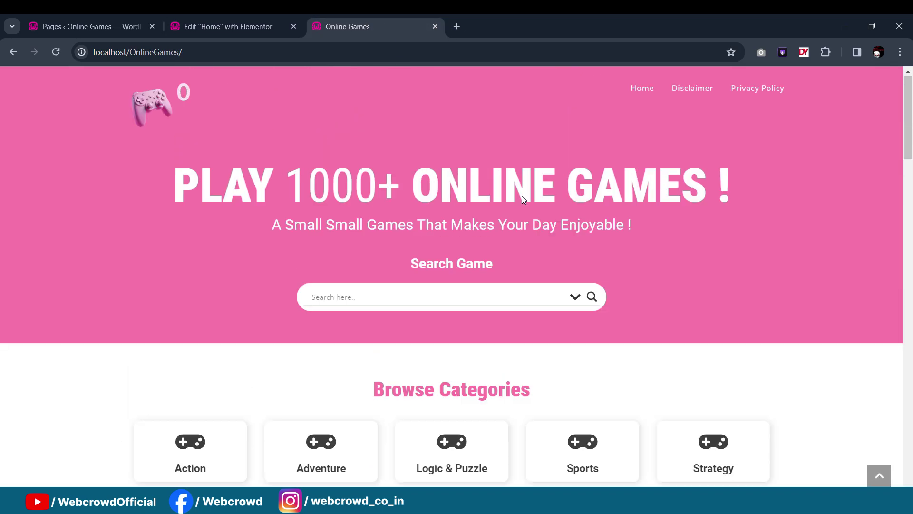
click(279, 18)
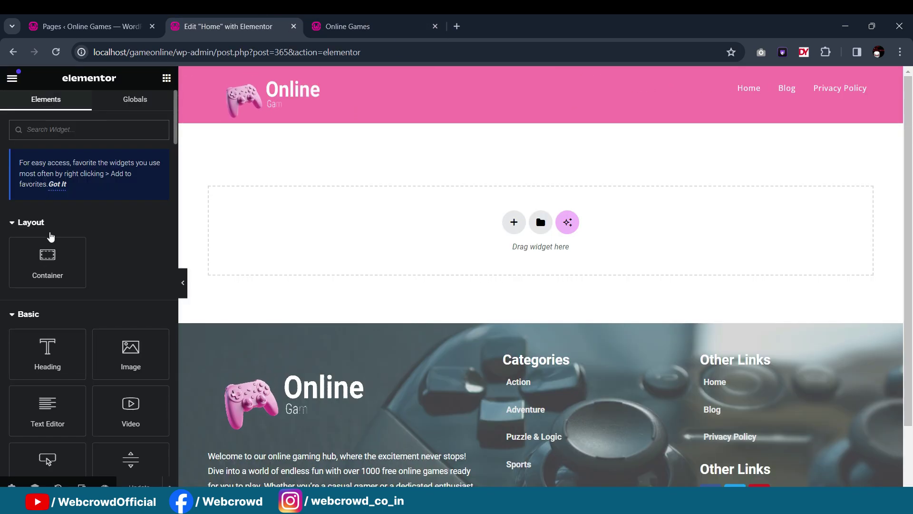
drag(288, 307, 515, 231)
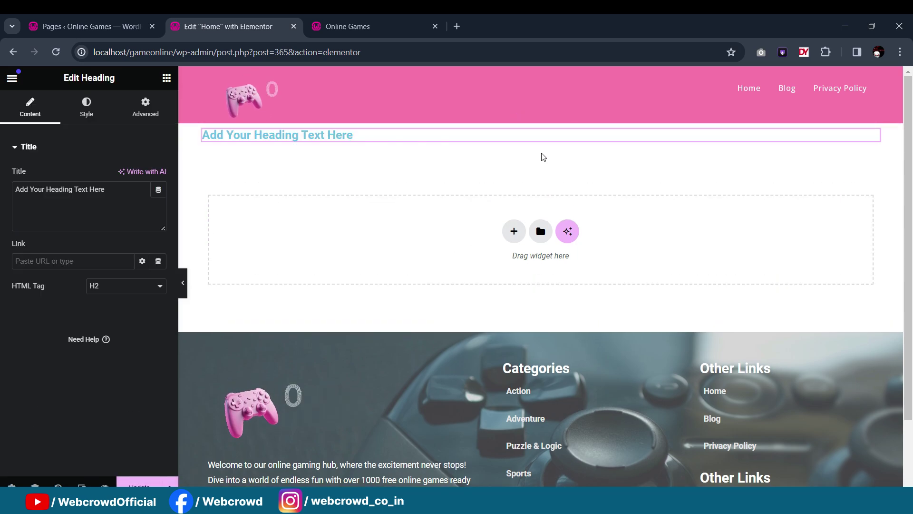
click(90, 110)
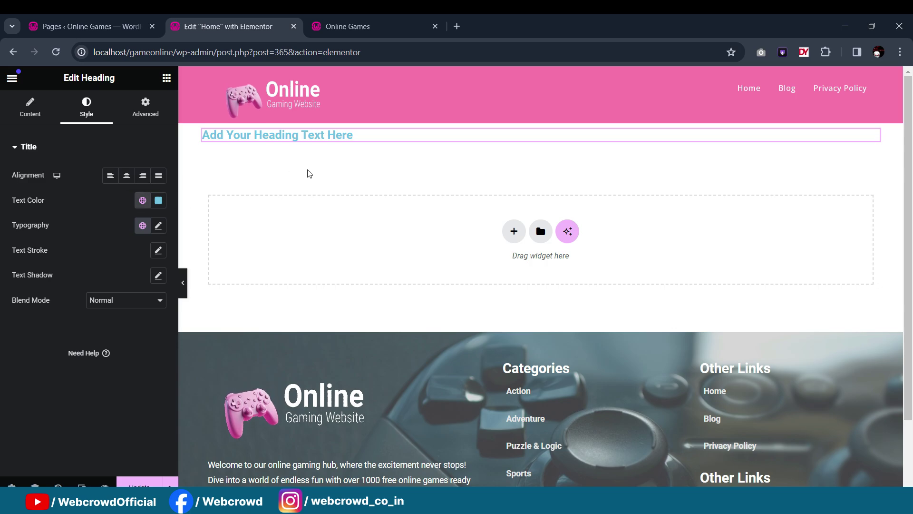
click(126, 175)
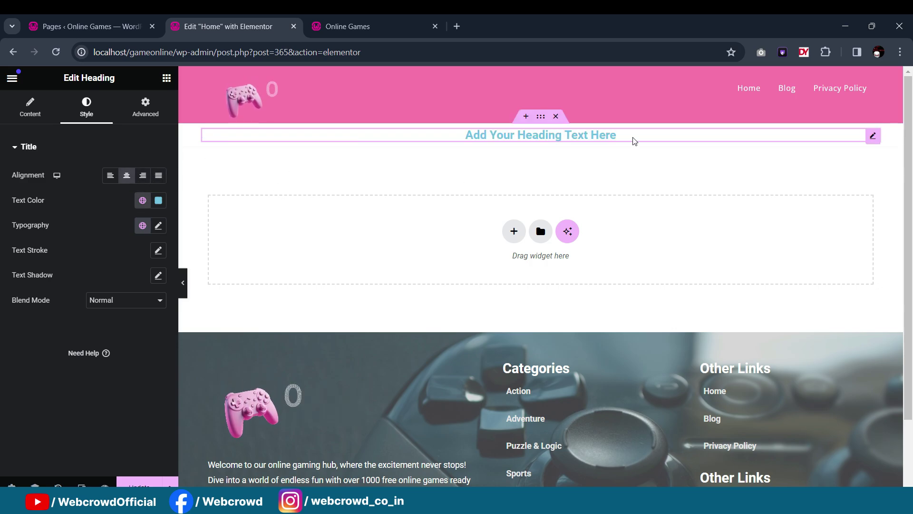
Step: Set the heading container's padding to 40 px at top and bottom and 0 px at right and left
click(541, 116)
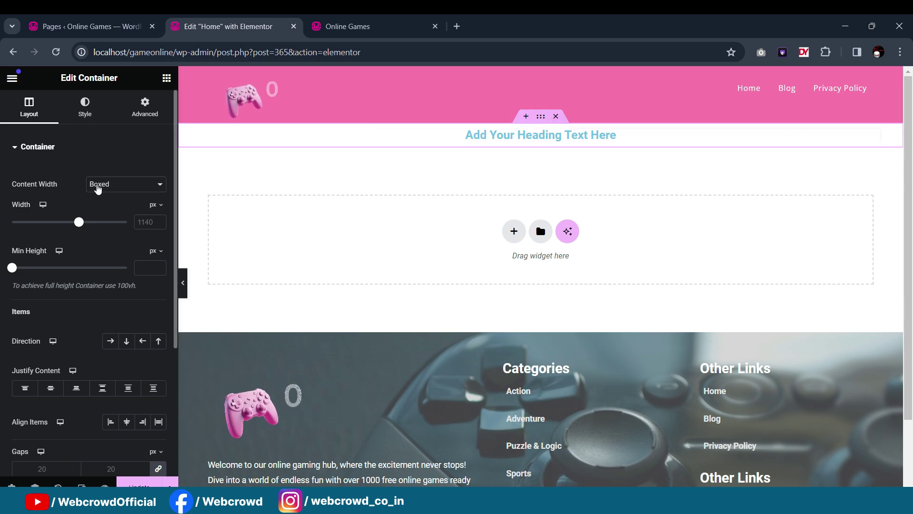
click(145, 105)
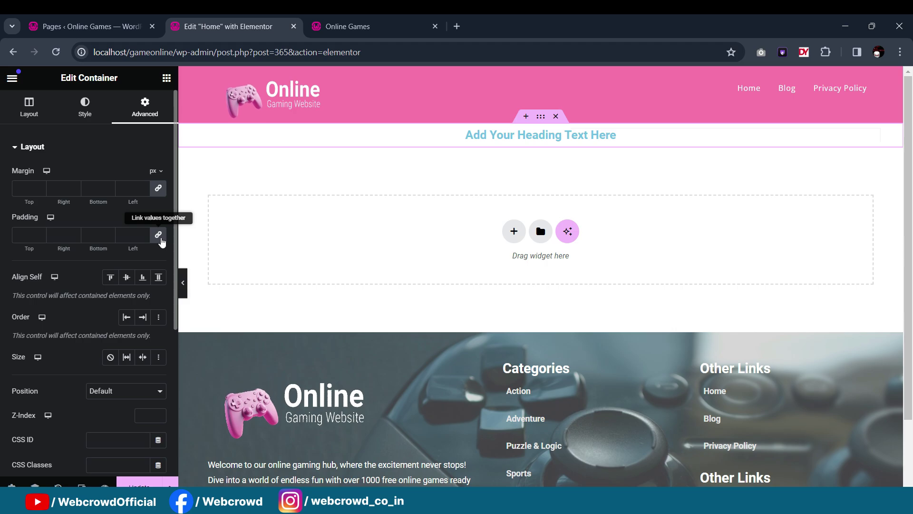
click(22, 238)
text(0)
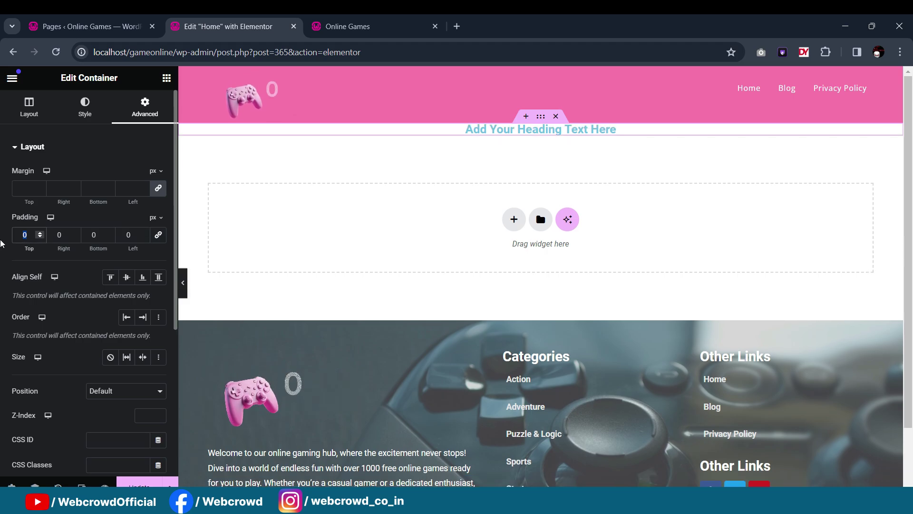
text(40)
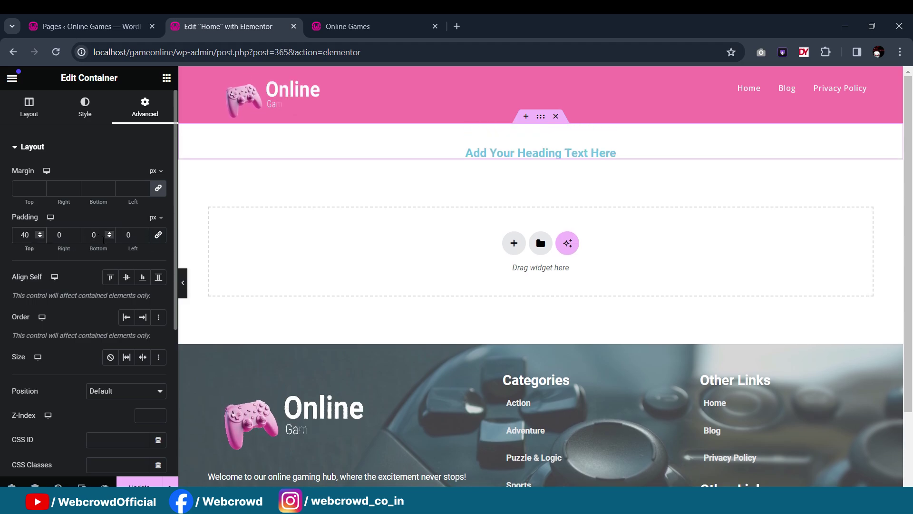
key(Tab)
key(Tab)
text(40)
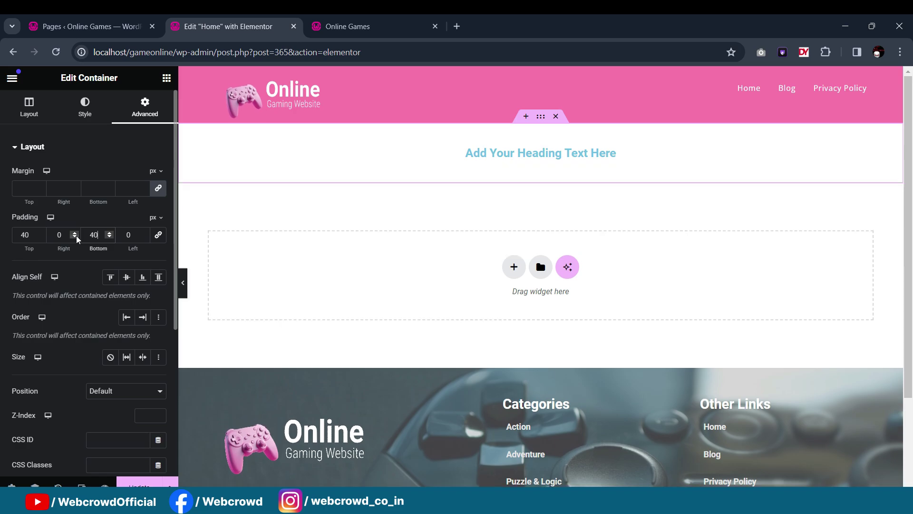
Step: Replace the heading's placeholder text with "PLAY 1000+ ONLINE GAMES !" copied from the finished homepage
click(508, 170)
click(30, 107)
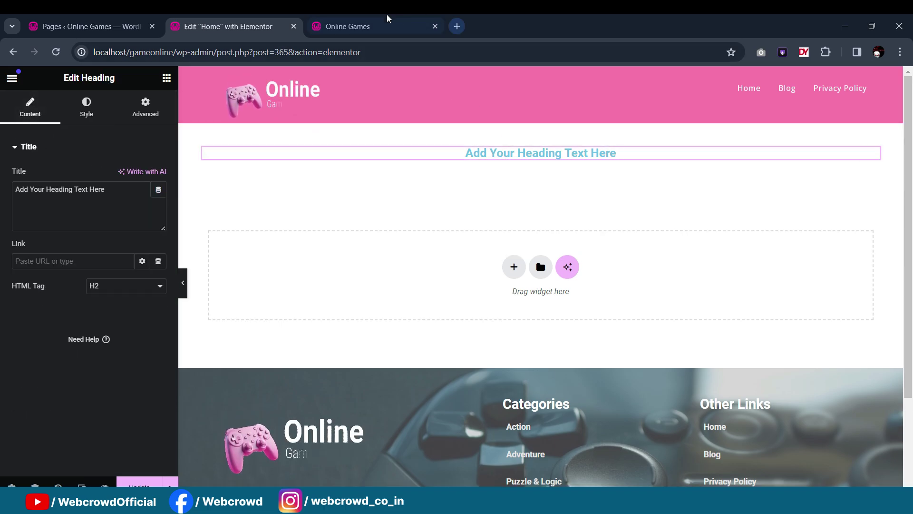
click(380, 26)
drag(717, 193, 169, 184)
key(ctrl+c)
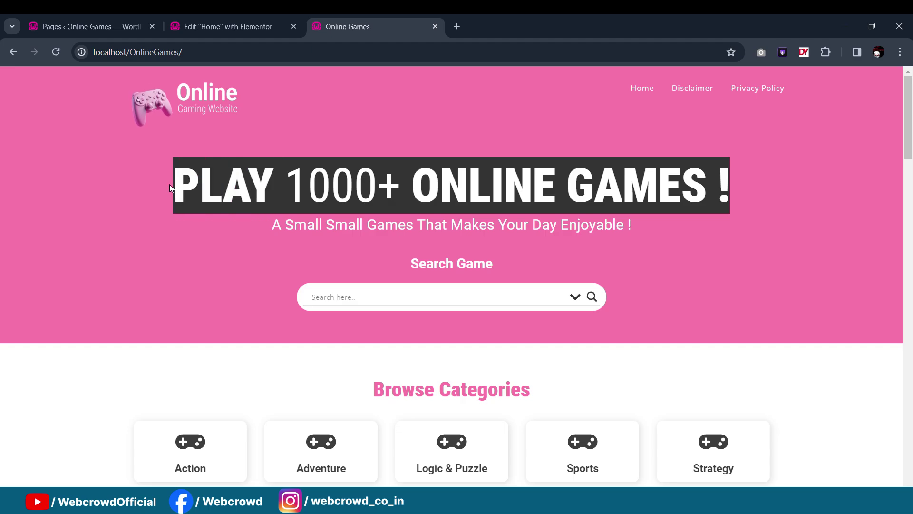
click(215, 21)
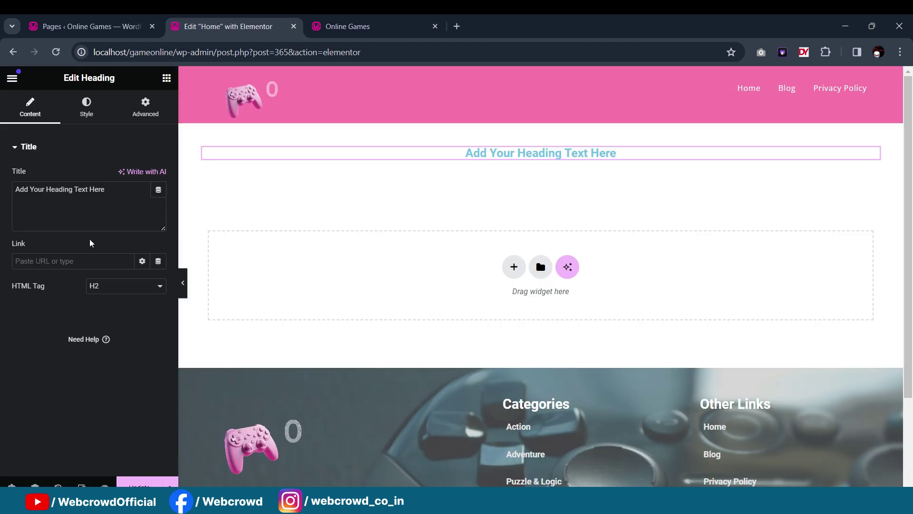
triple_click(116, 191)
key(ctrl+v)
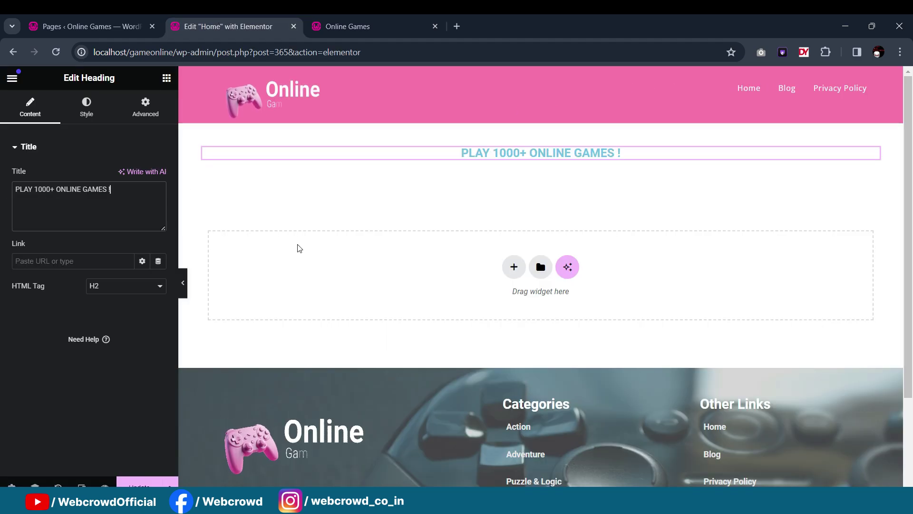
Step: Check the finished hero section and give the heading's container a classic background in the global Main color
click(404, 24)
click(697, 272)
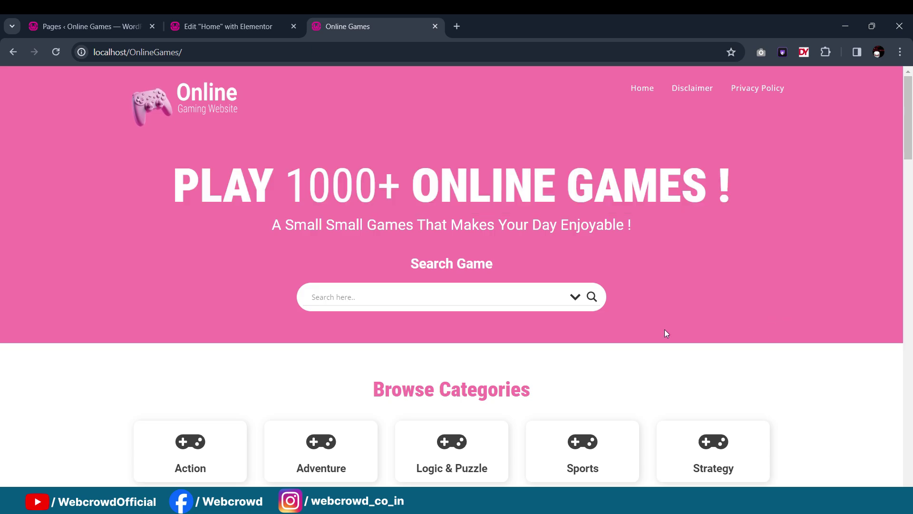
click(224, 27)
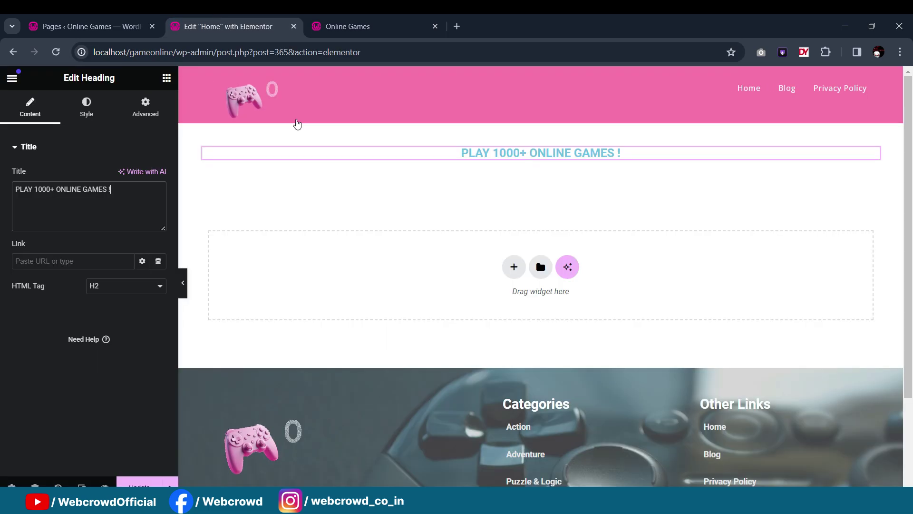
click(541, 116)
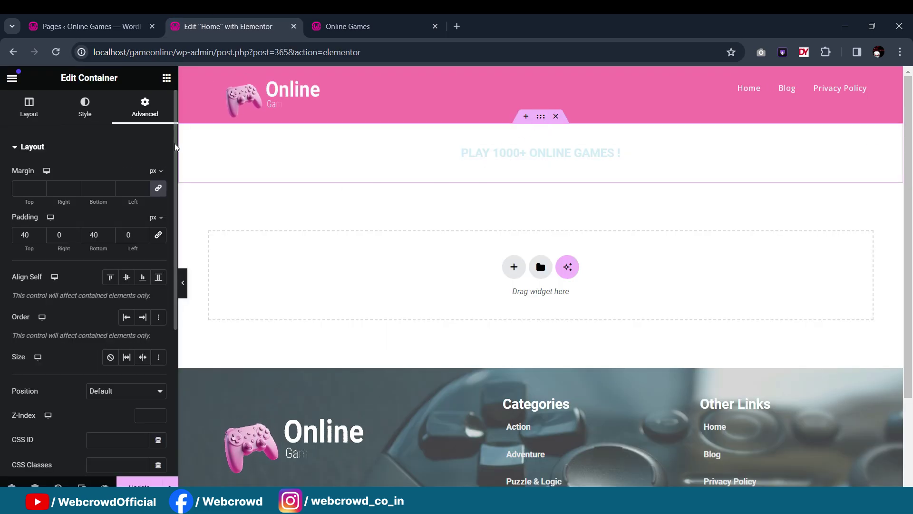
click(91, 114)
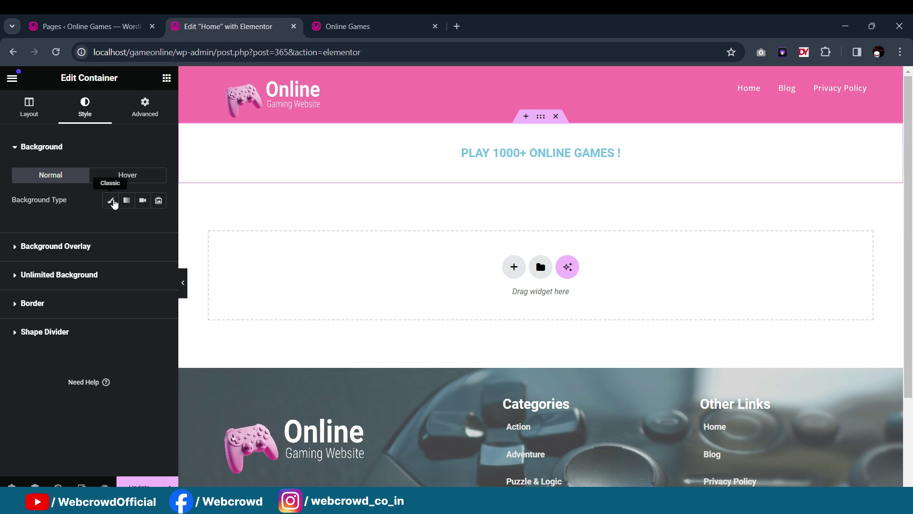
click(110, 200)
click(144, 226)
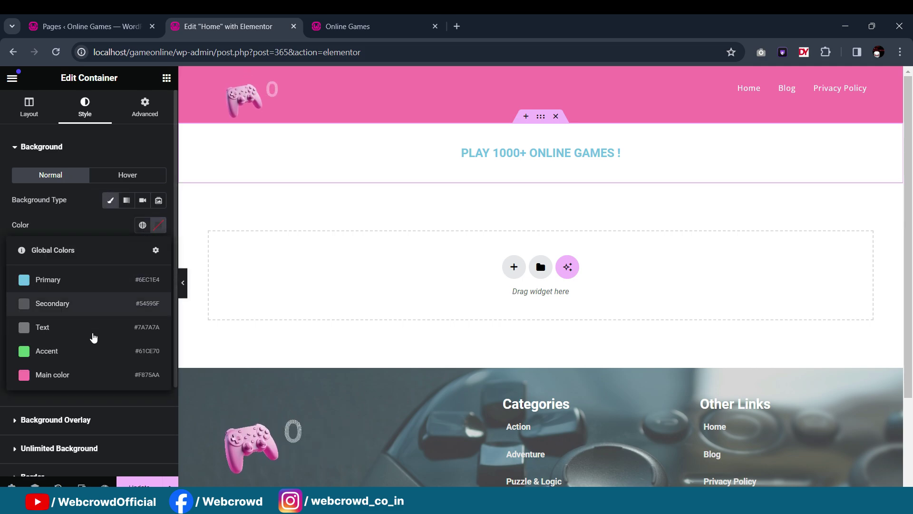
click(86, 379)
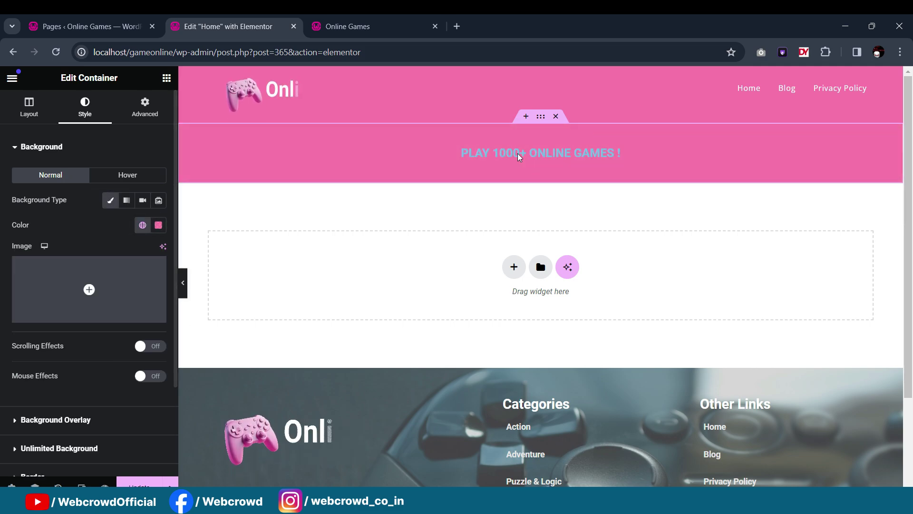
Step: Set the hero heading's text color to white (#FFFFFF)
click(492, 152)
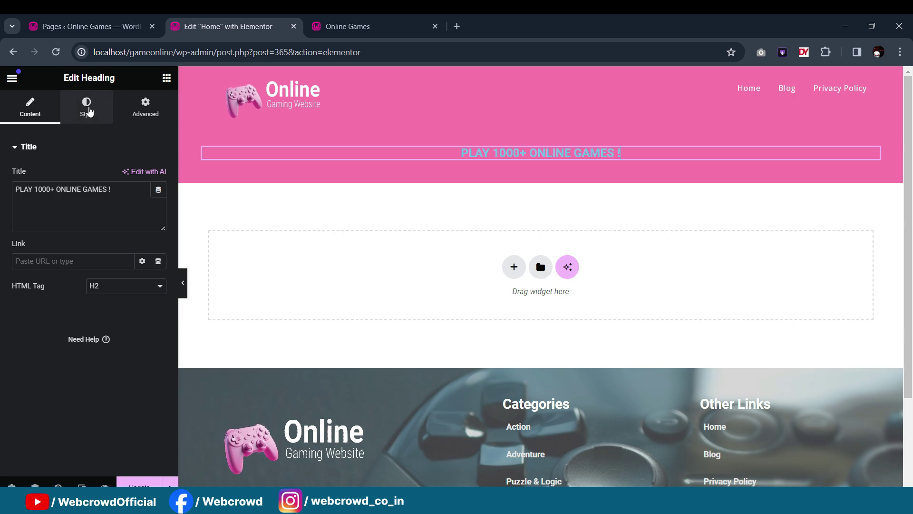
click(87, 107)
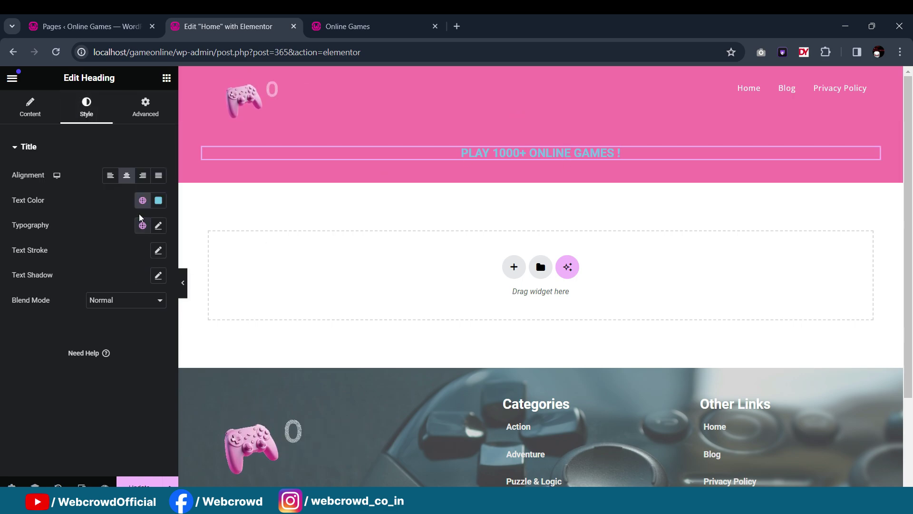
click(158, 200)
click(90, 246)
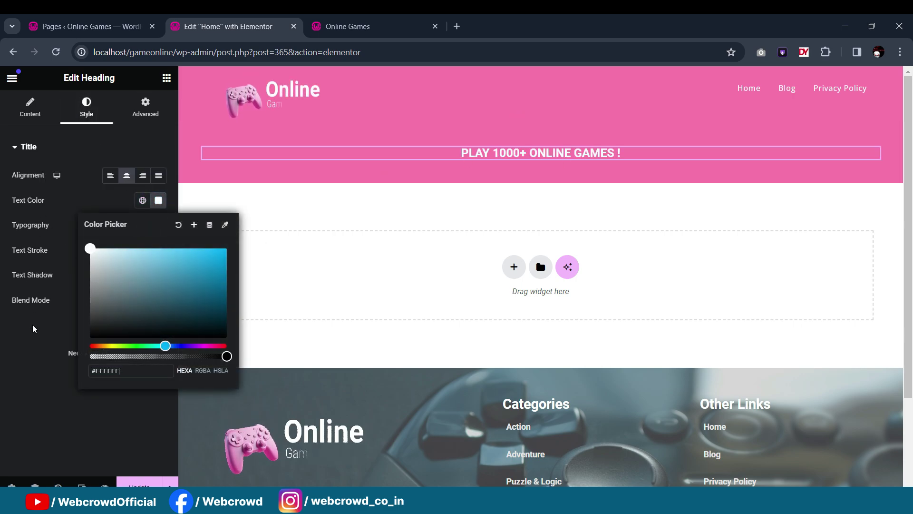
key(Escape)
Step: Set the hero heading's typography to size 60 px and weight 800 (Extra Bold)
click(160, 226)
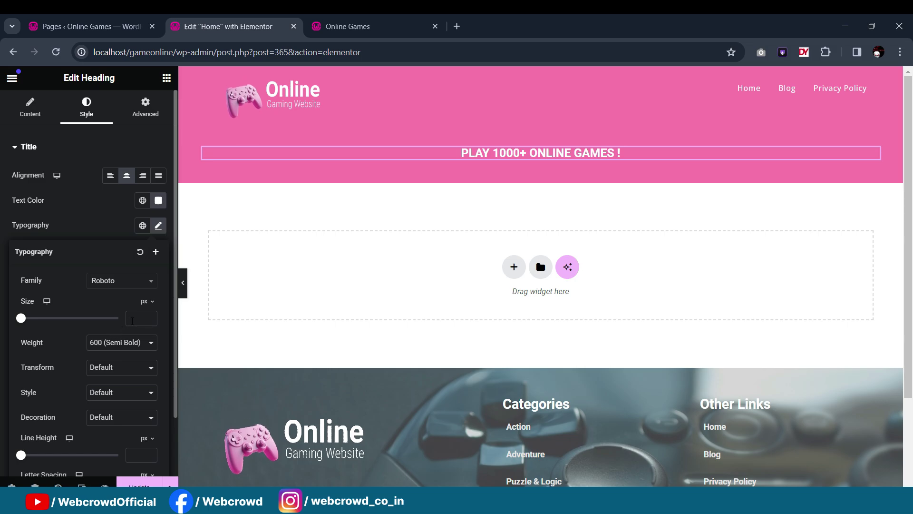
click(142, 318)
text(60)
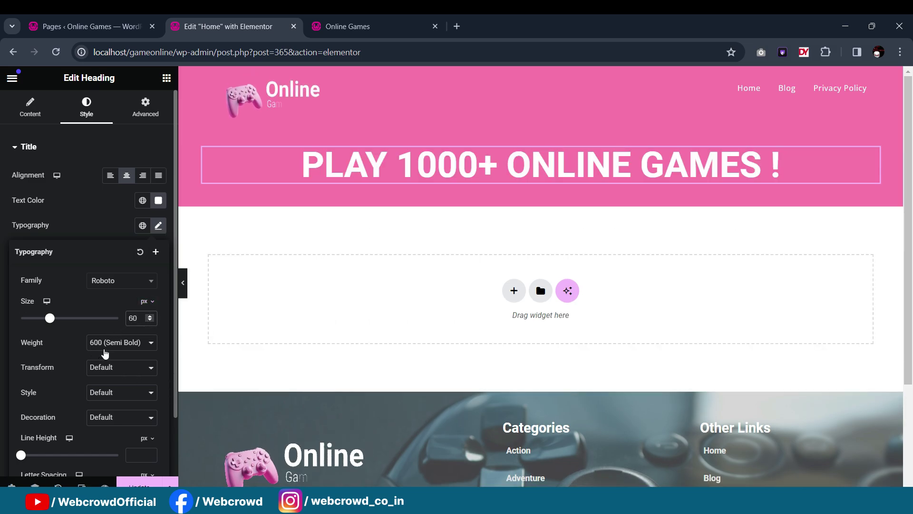
click(108, 419)
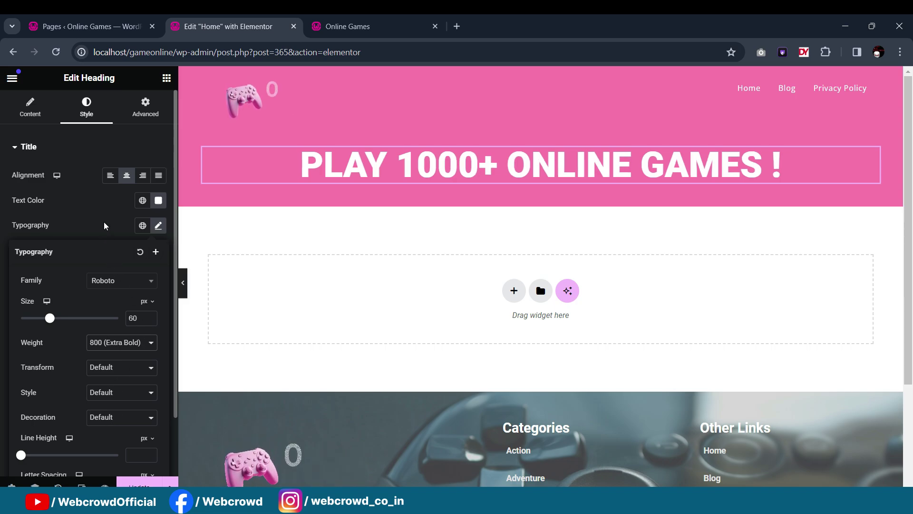
click(347, 238)
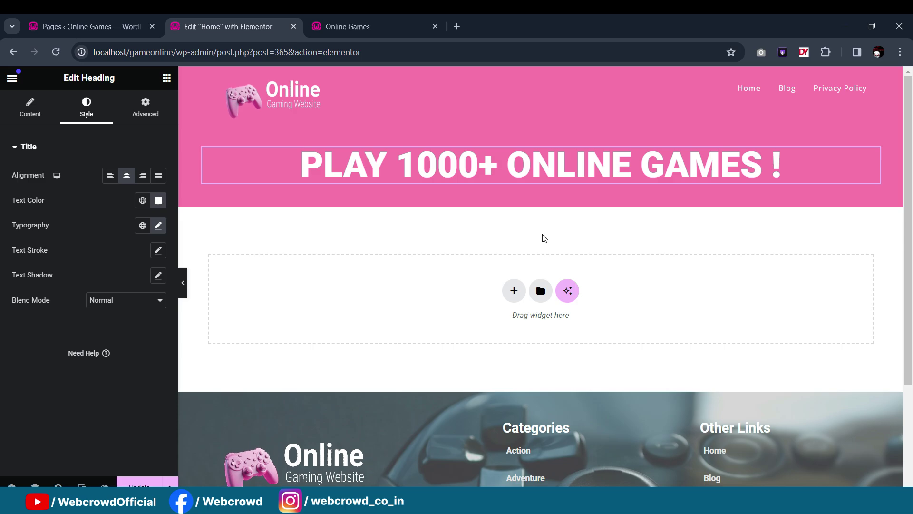
Step: Compare the hero heading with the finished homepage and wrap its "1000+" text in <span> and </span> tags
click(414, 27)
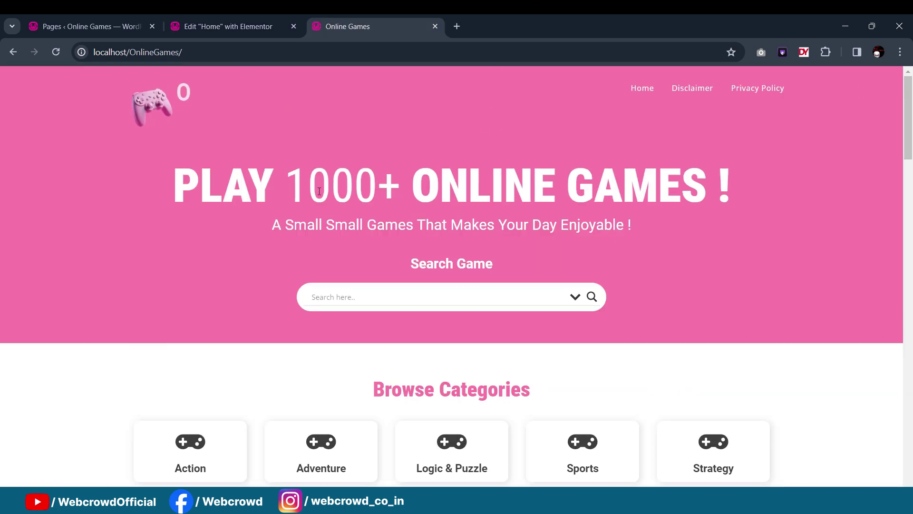
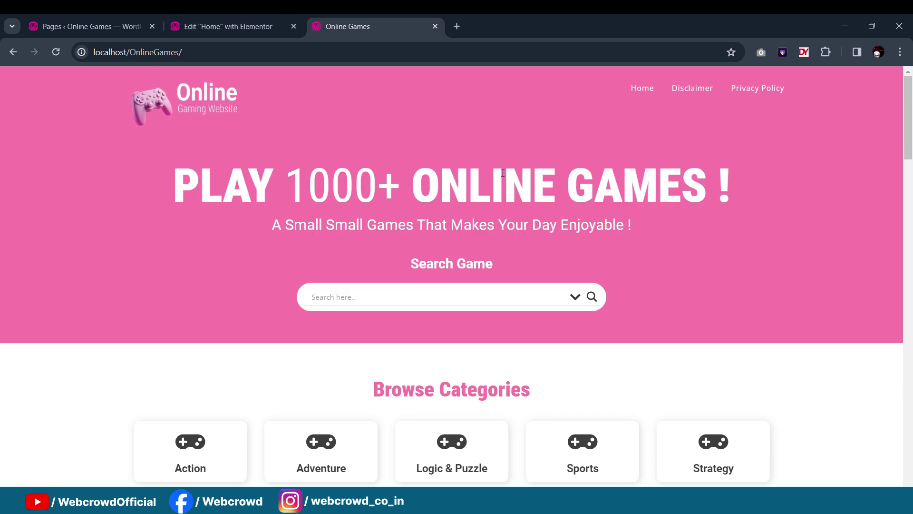
click(259, 21)
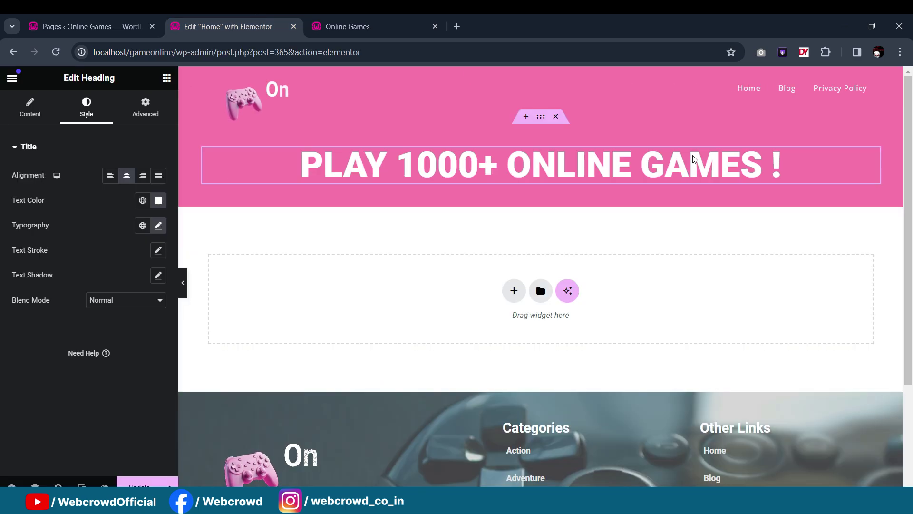
click(30, 107)
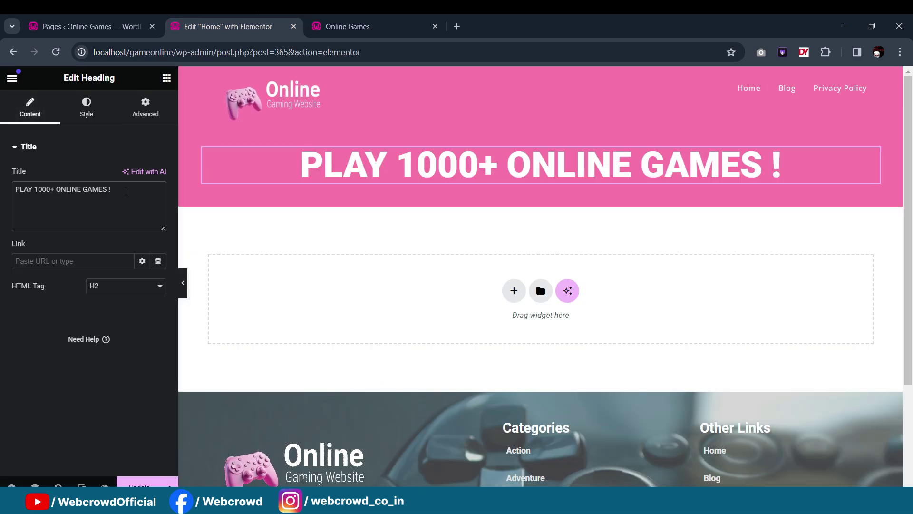
text(<>)
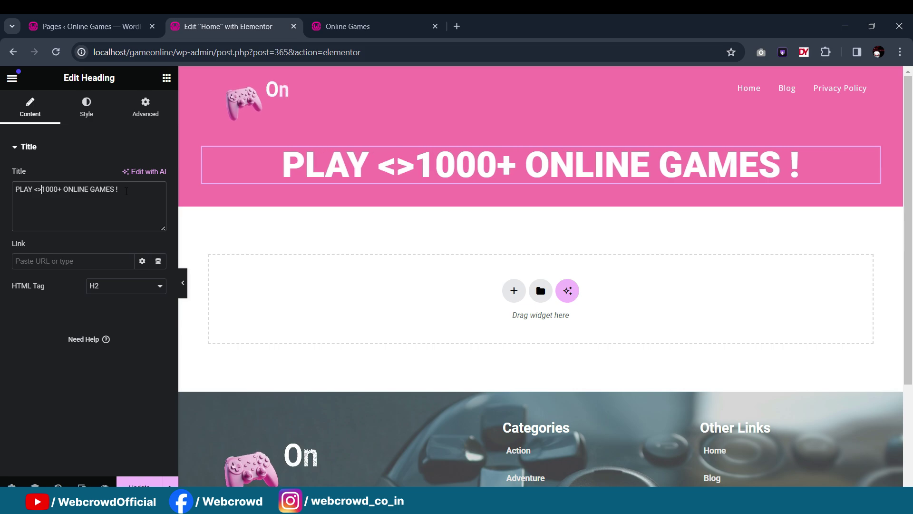
key(Left)
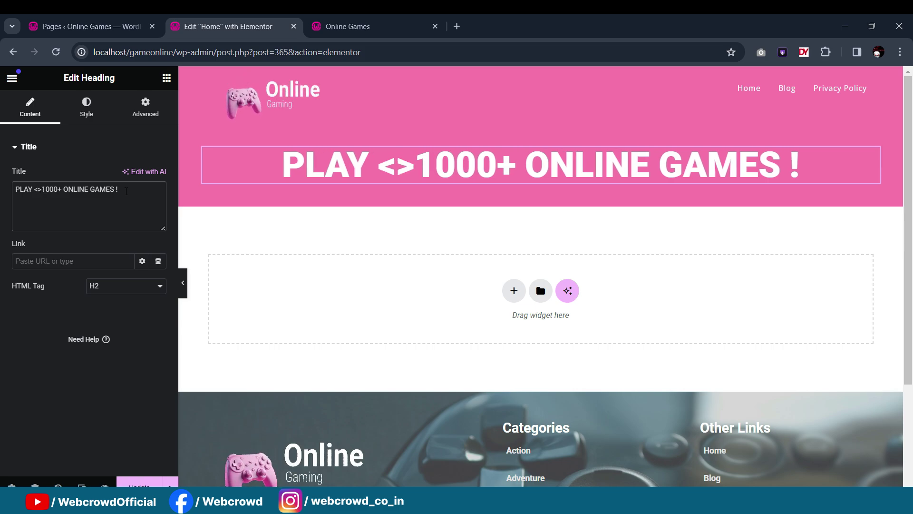
text(span)
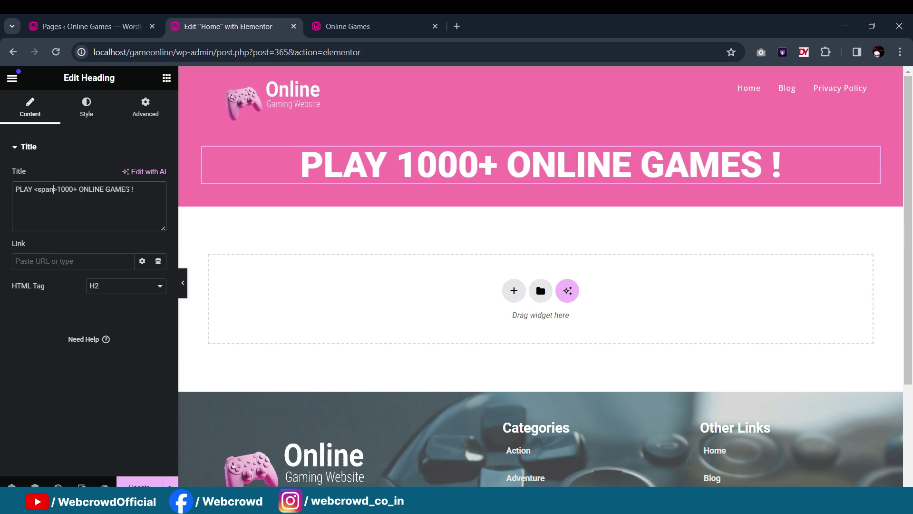
key(Right)
key(Right)
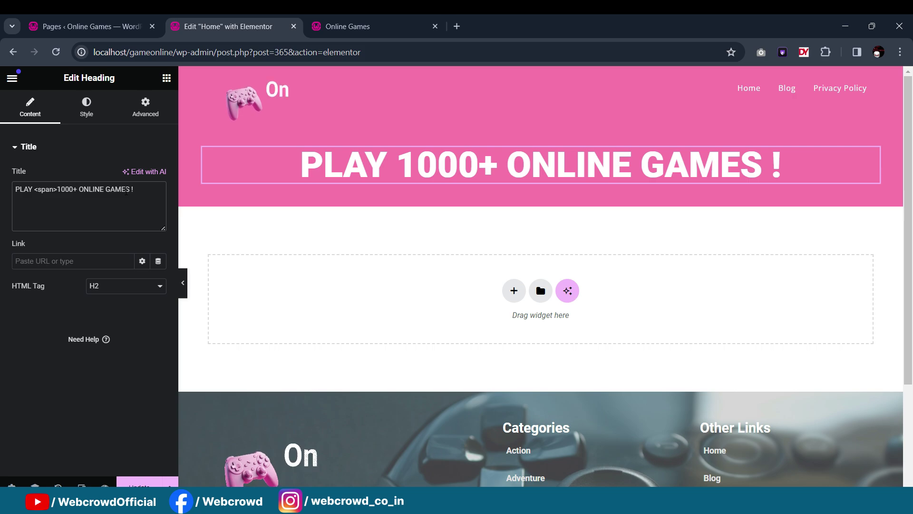
text(<>)
key(Left)
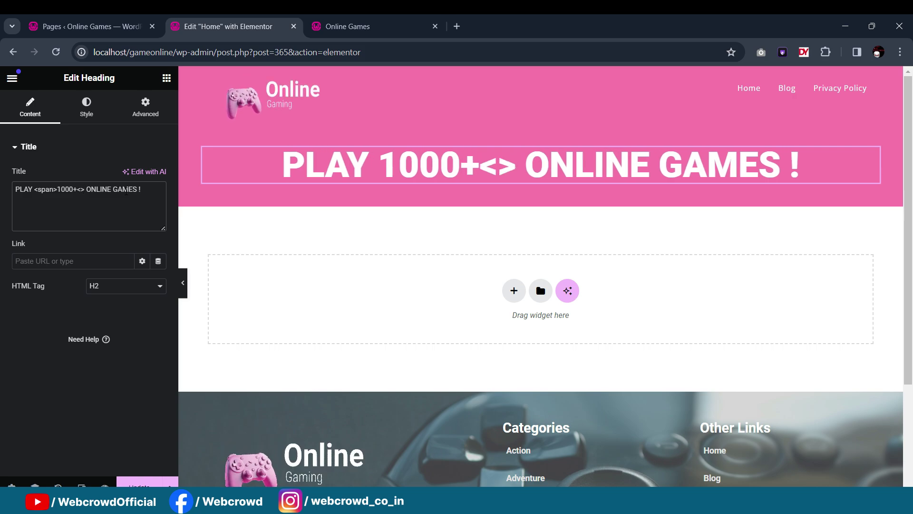
text(/span>)
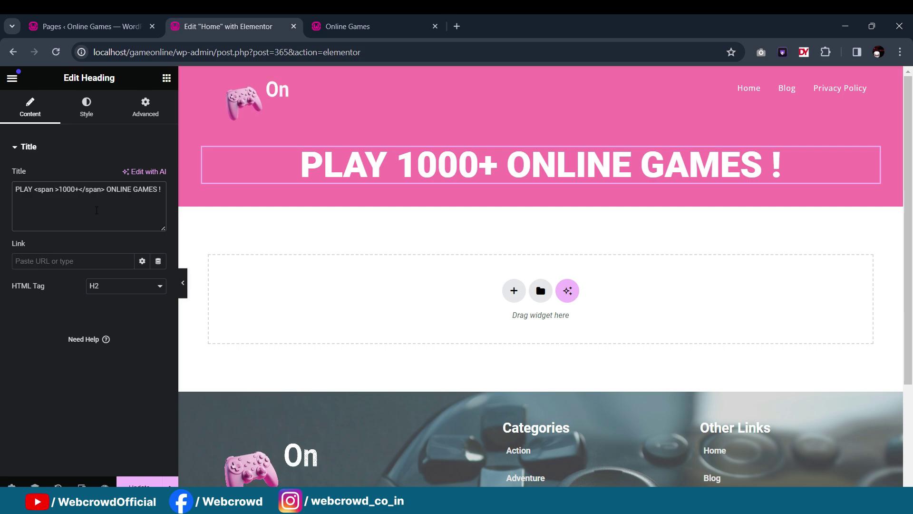
Step: Add the inline style "font-weight:300" to the opening span tag around "1000+" in the hero heading
text(sty)
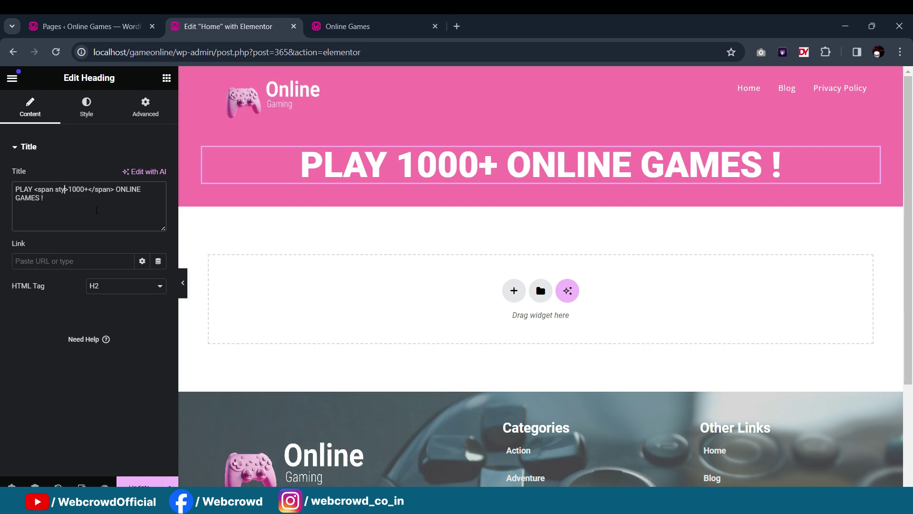
text(le)
text(=)
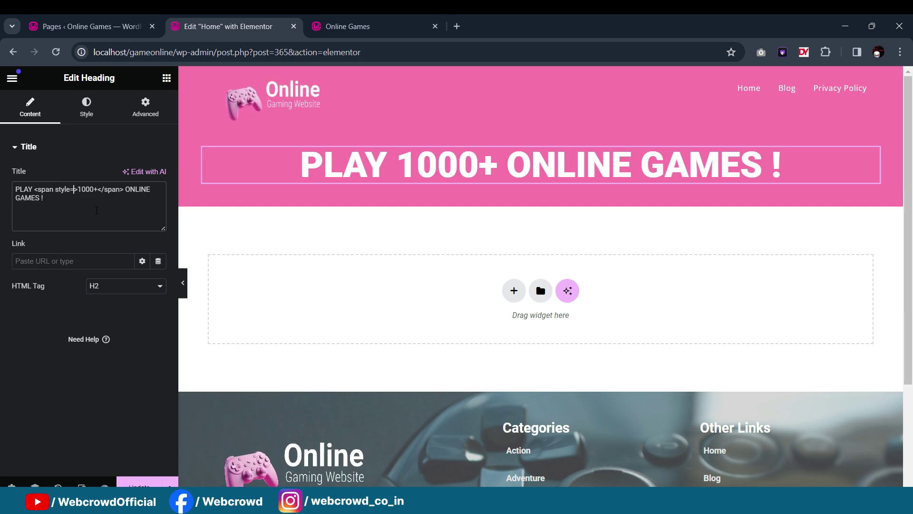
text("")
key(Left)
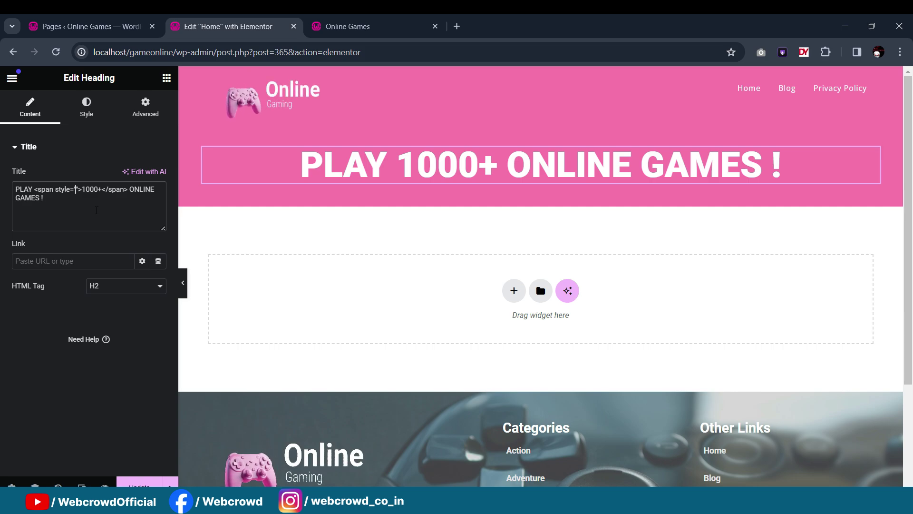
text(font)
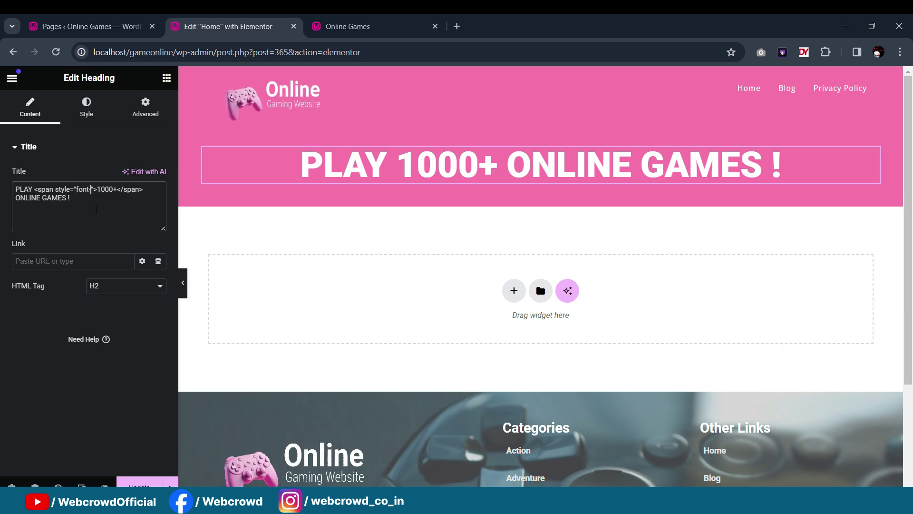
text(-weight)
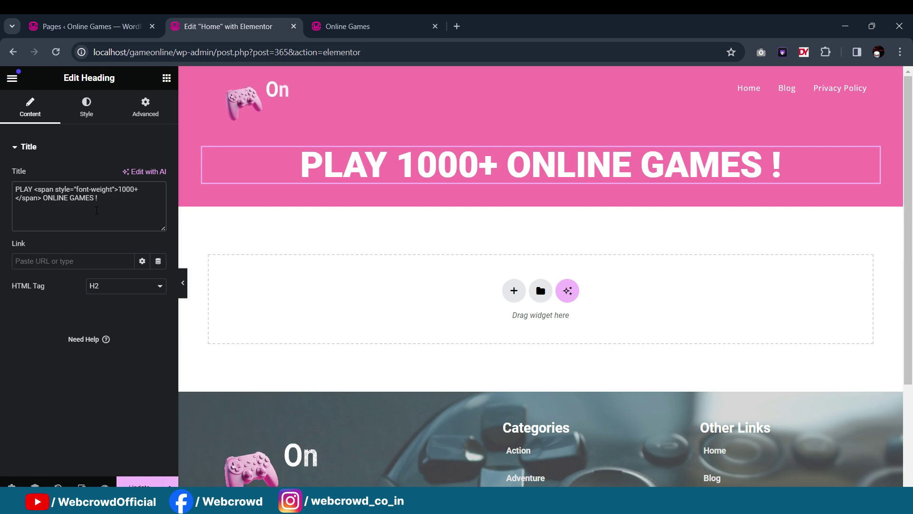
text(:300)
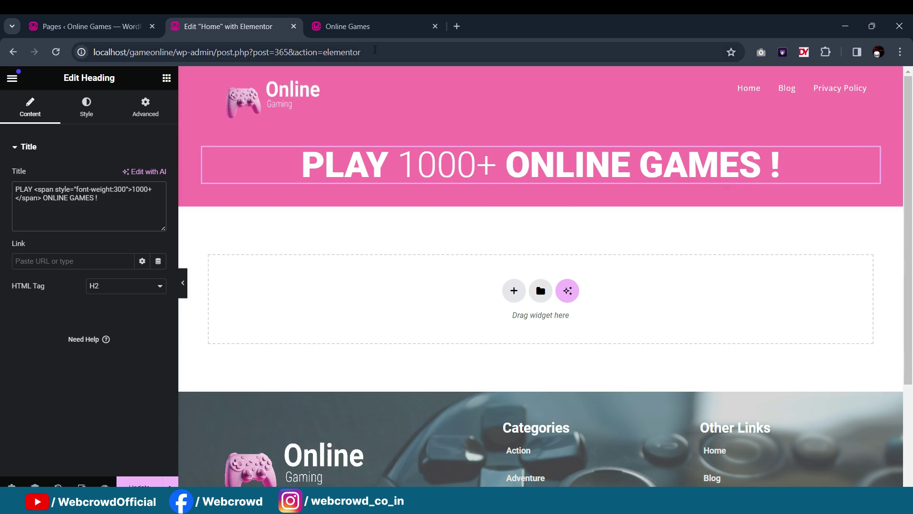
Step: Check the finished homepage and add a second Heading widget directly below the "PLAY 1000+ ONLINE GAMES !" heading
click(387, 27)
click(238, 26)
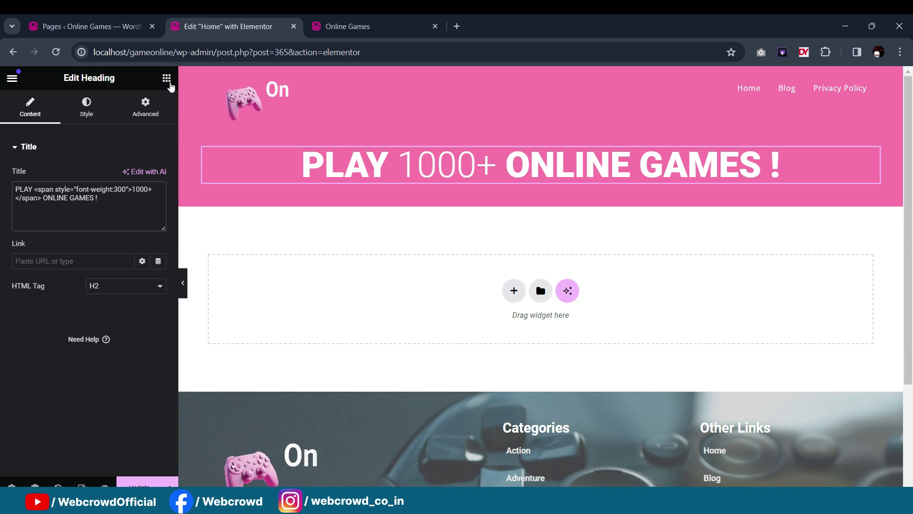
click(166, 78)
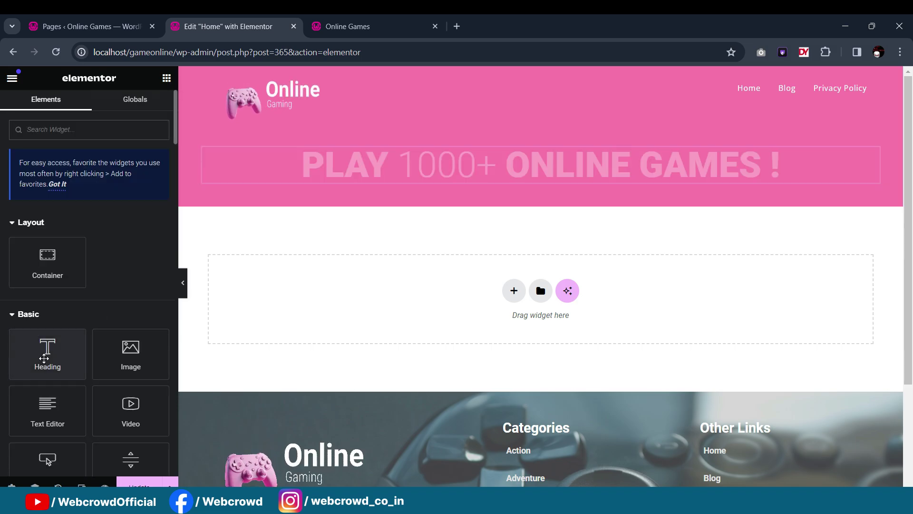
drag(43, 358, 431, 238)
drag(392, 171, 499, 190)
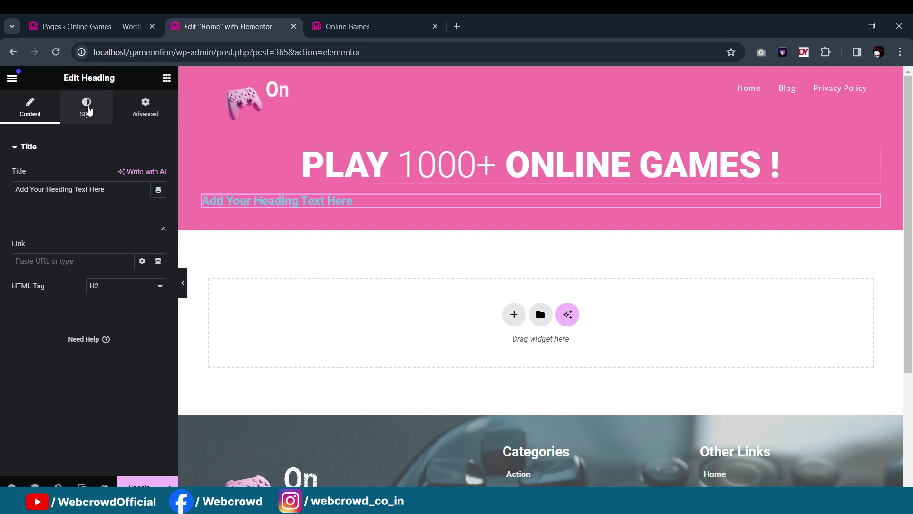
Step: Center the new heading and set its text color to white
click(86, 106)
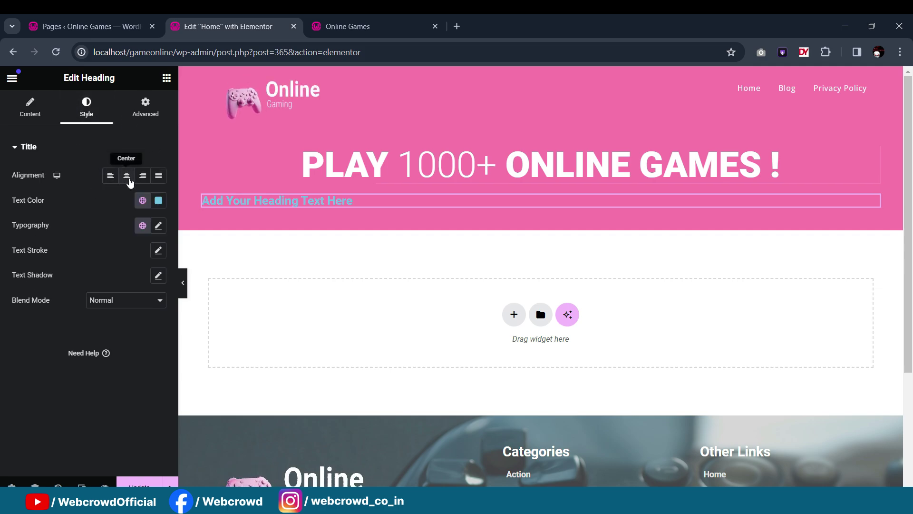
click(128, 179)
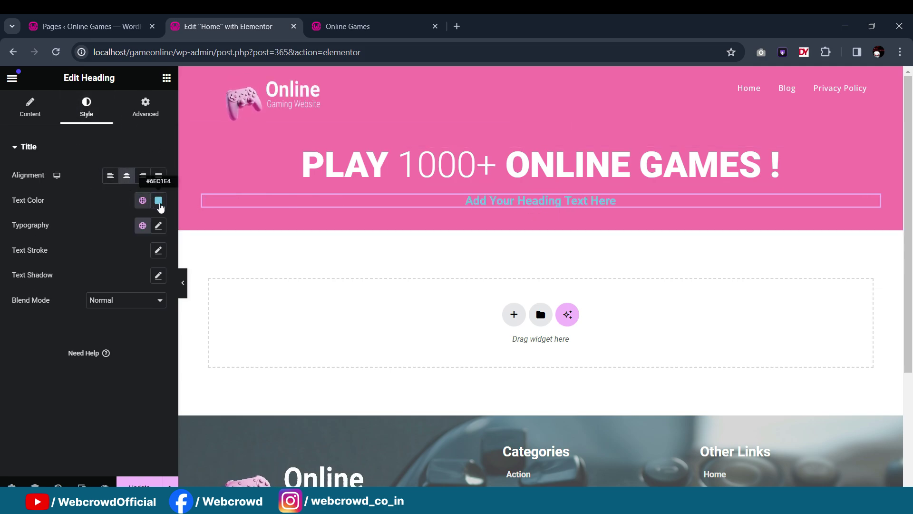
click(158, 201)
click(90, 246)
click(120, 298)
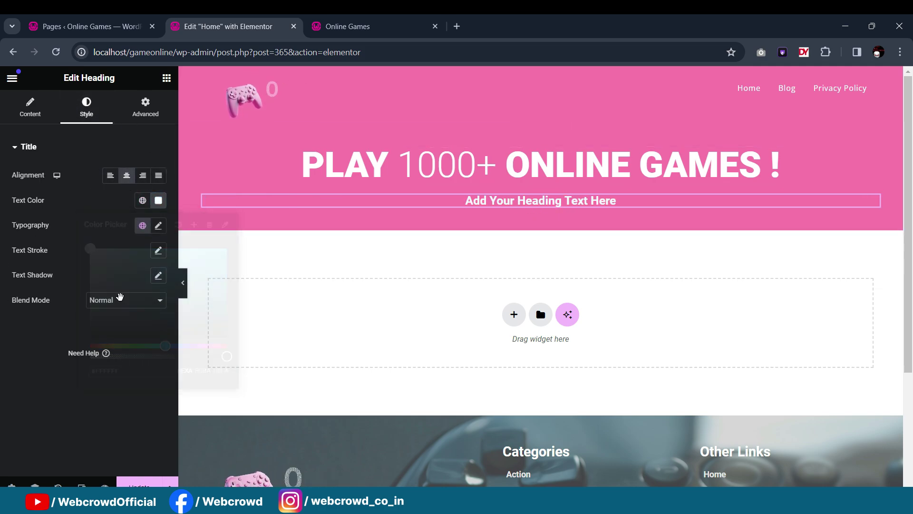
Step: Replace the new heading's placeholder text with "A Small Small Games That Makes Your Day Enjoyable !" copied from the finished homepage
click(405, 19)
drag(658, 200, 637, 225)
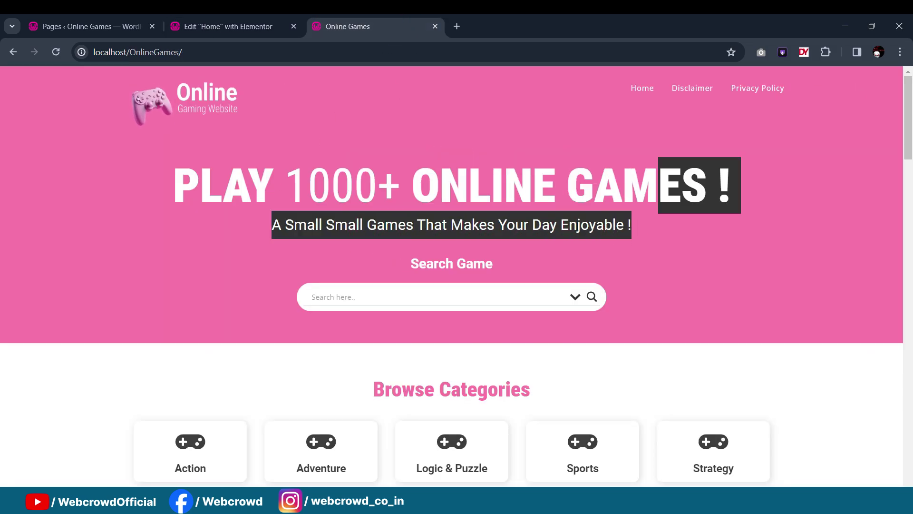
click(637, 225)
drag(261, 225, 643, 229)
key(ctrl+c)
click(265, 21)
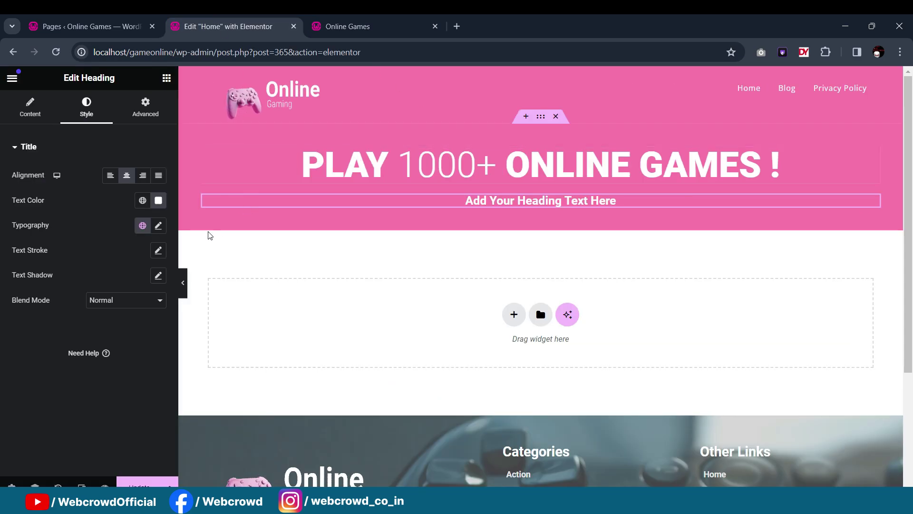
click(26, 112)
key(ctrl+a)
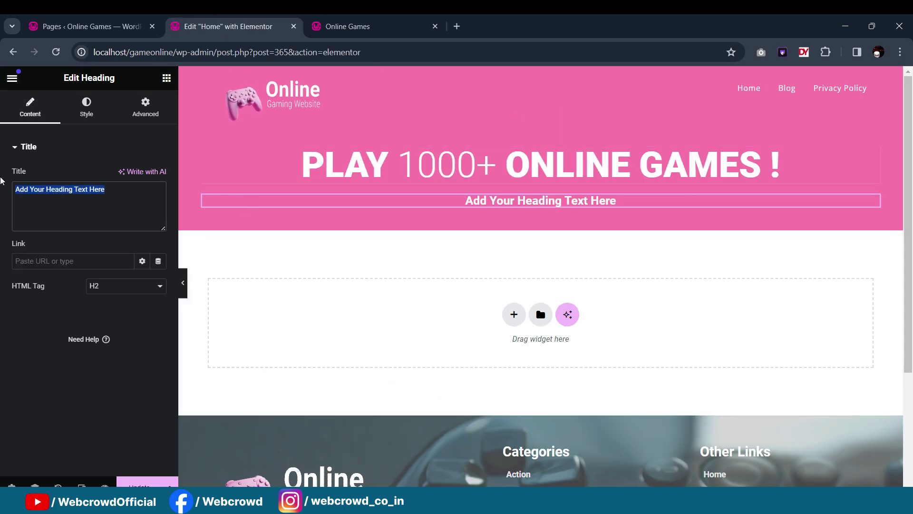
key(ctrl+v)
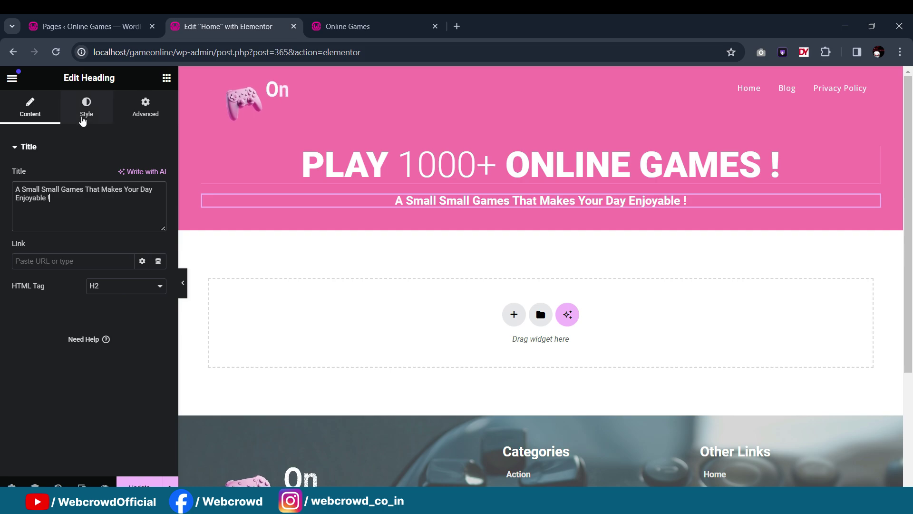
Step: Set the subheading's typography to size 25 px and weight 400 (Normal)
click(86, 107)
click(160, 226)
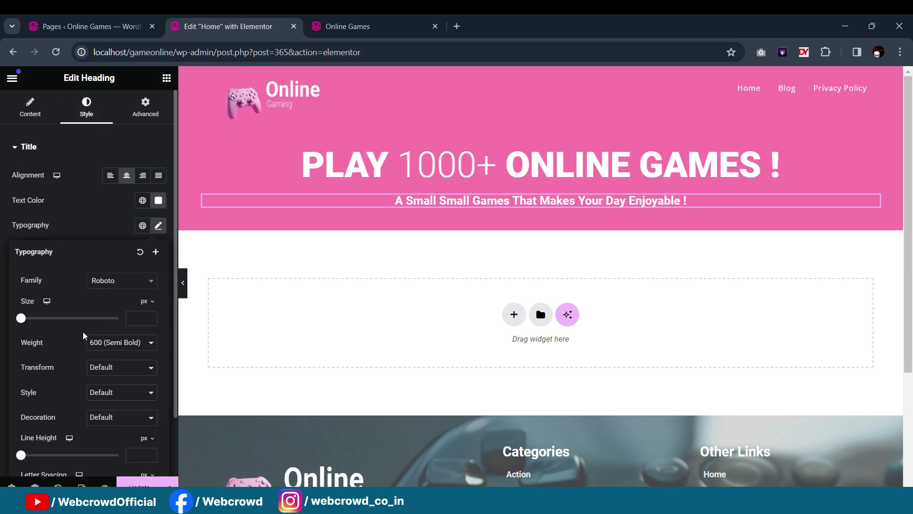
text(30)
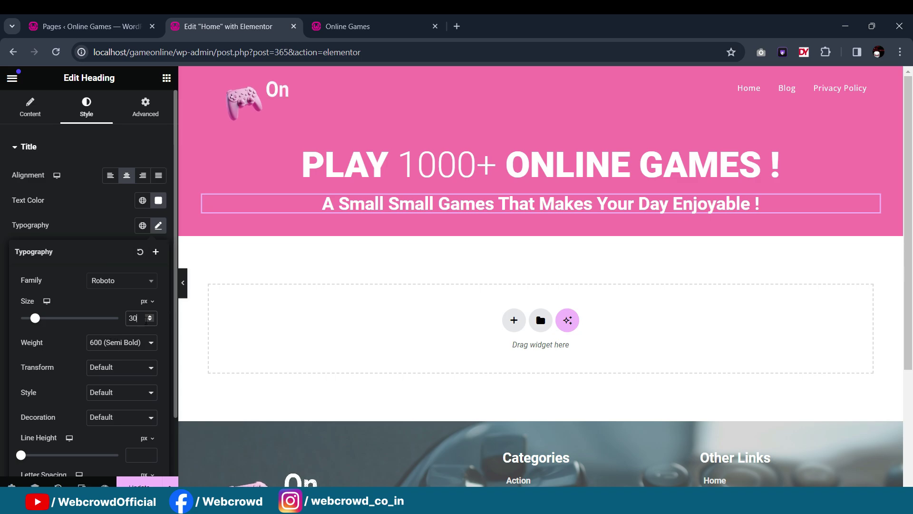
text(25)
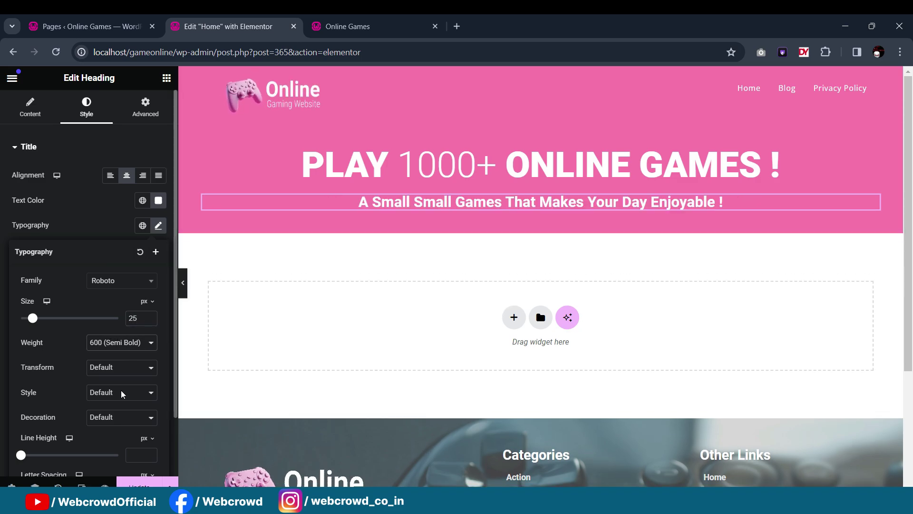
key(Up)
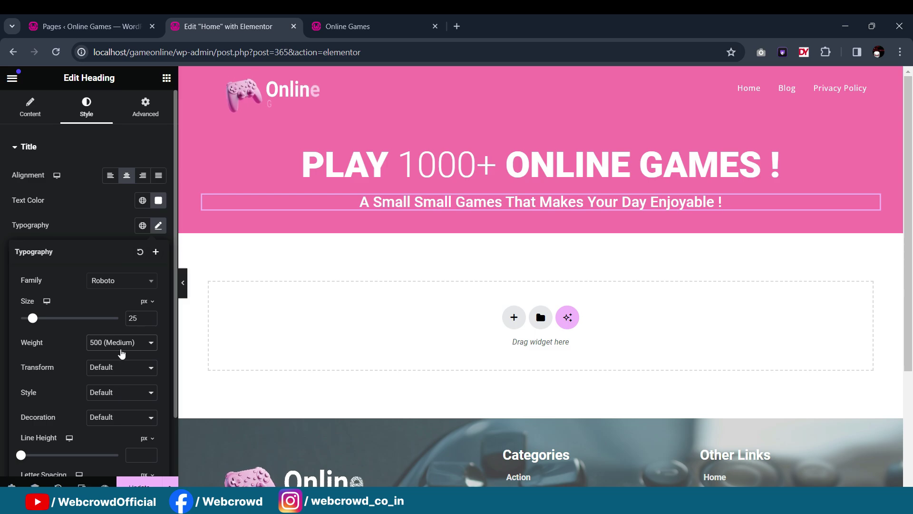
key(Up)
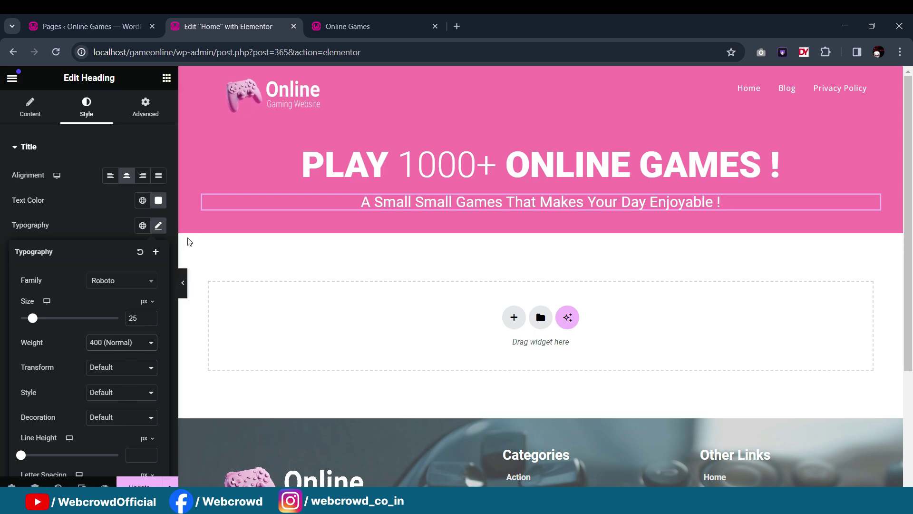
Step: Check the finished hero section and duplicate the "A Small Small Games That Makes Your Day Enjoyable !" heading
click(360, 26)
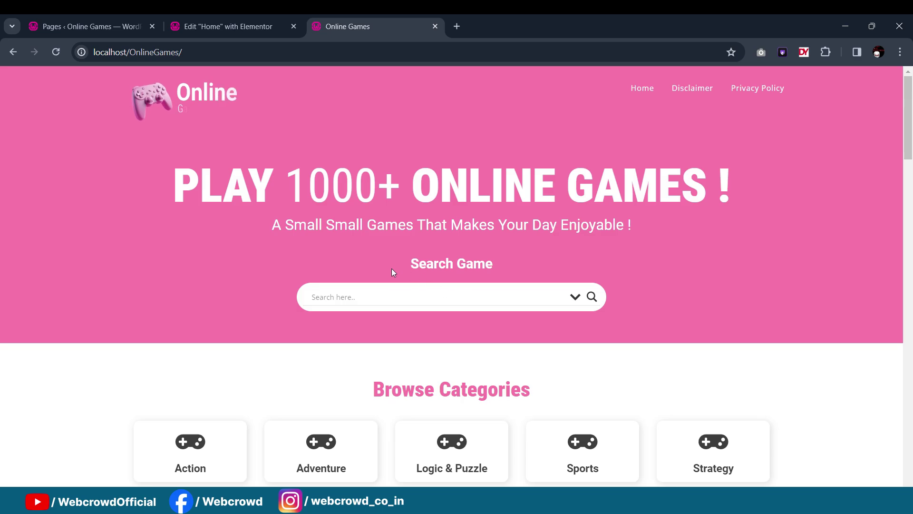
click(227, 27)
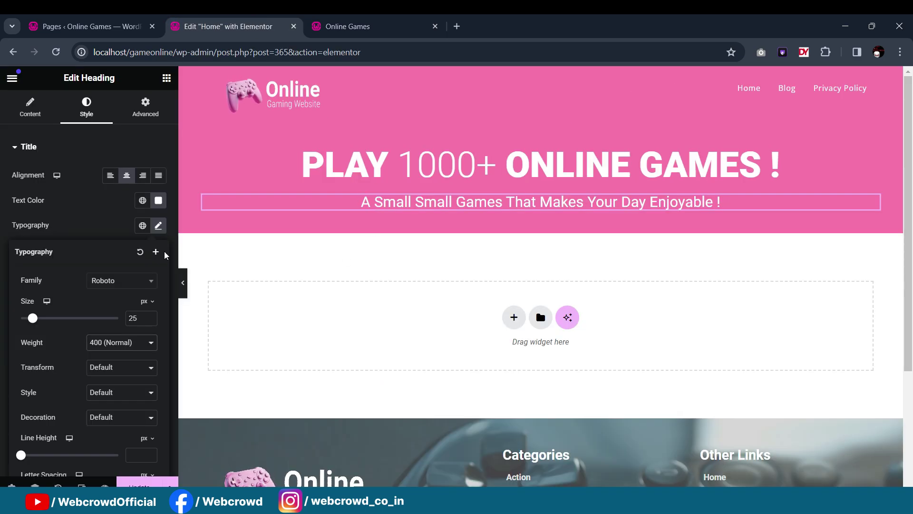
right_click(846, 206)
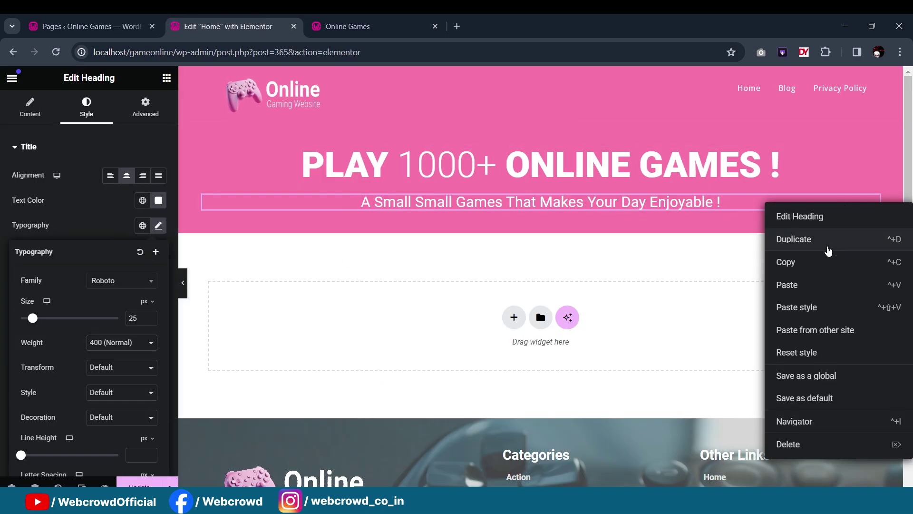
click(828, 240)
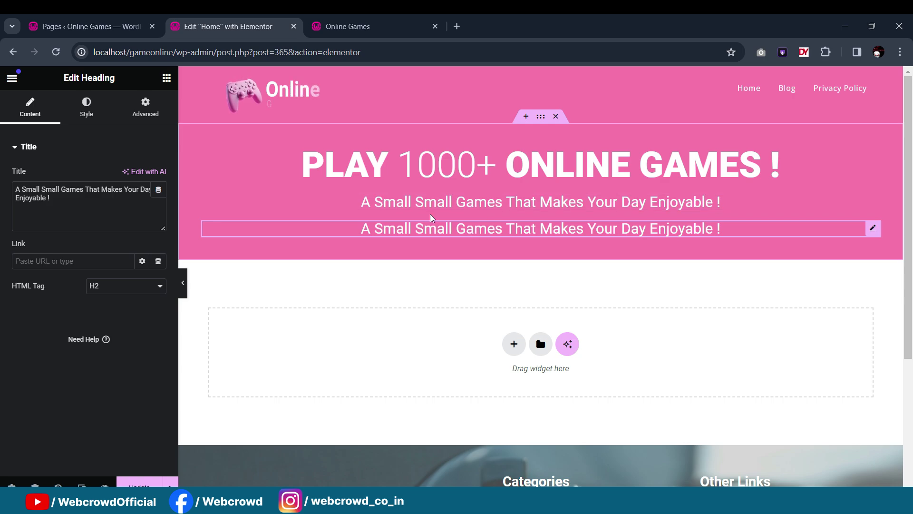
Step: Replace the duplicated subheading's text with "Search Game"
drag(70, 209, 1, 165)
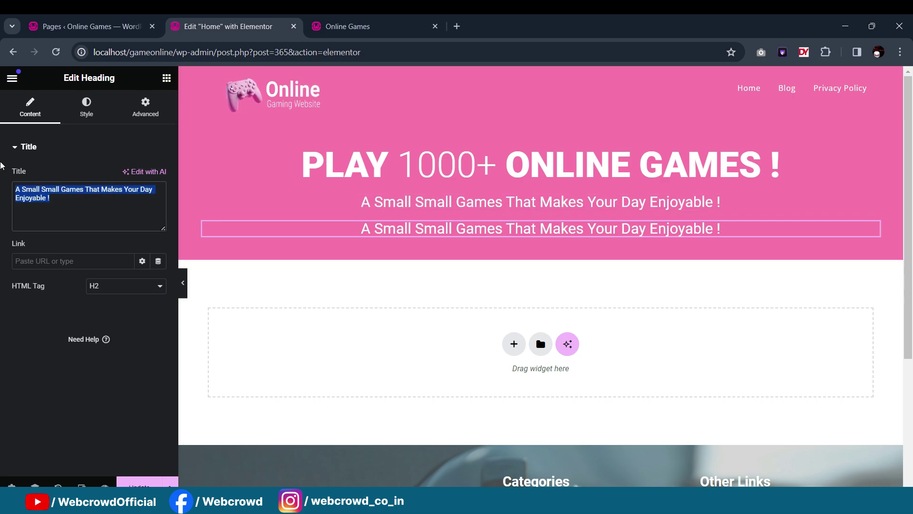
text(Searc)
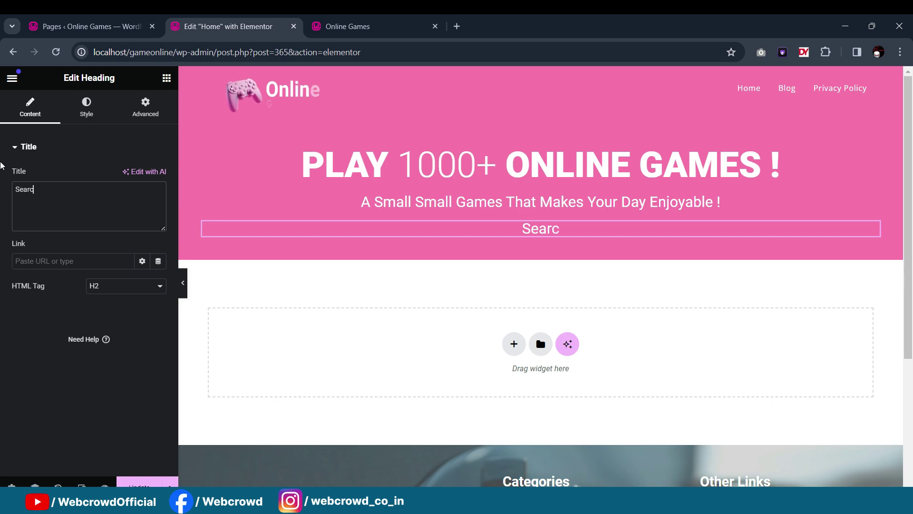
text(h Game)
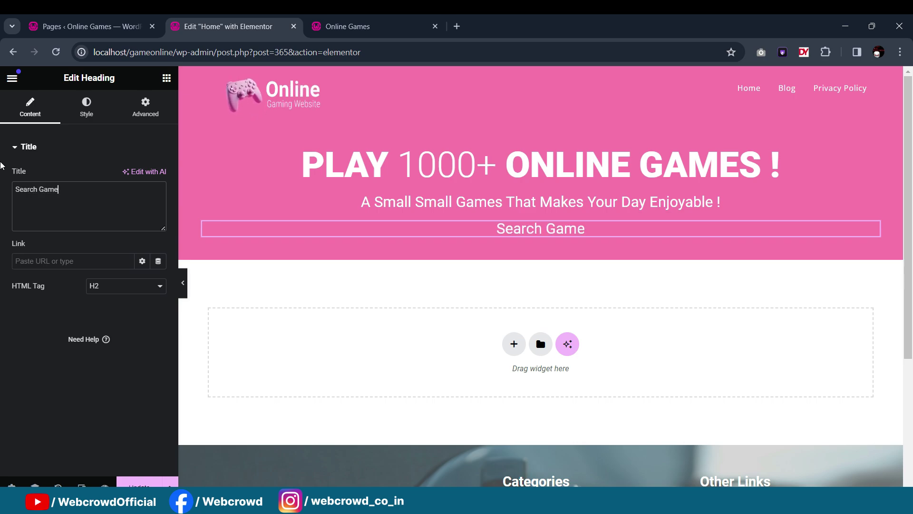
Step: Set the "Search Game" heading's typography to size 20 px and weight 600 (Semi Bold)
click(86, 112)
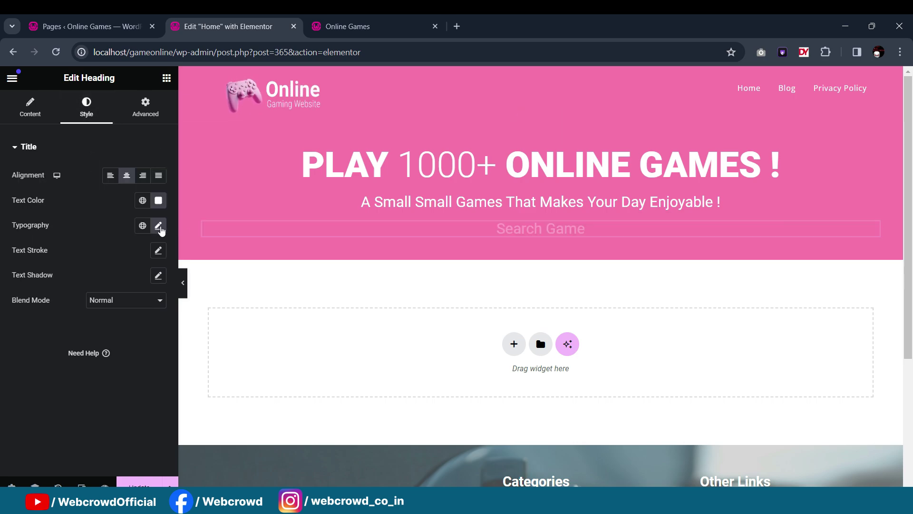
click(158, 226)
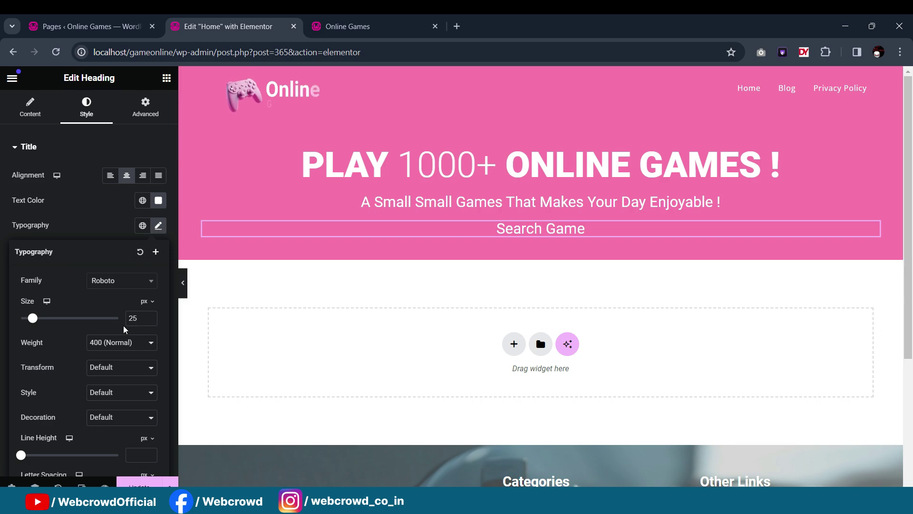
text(20)
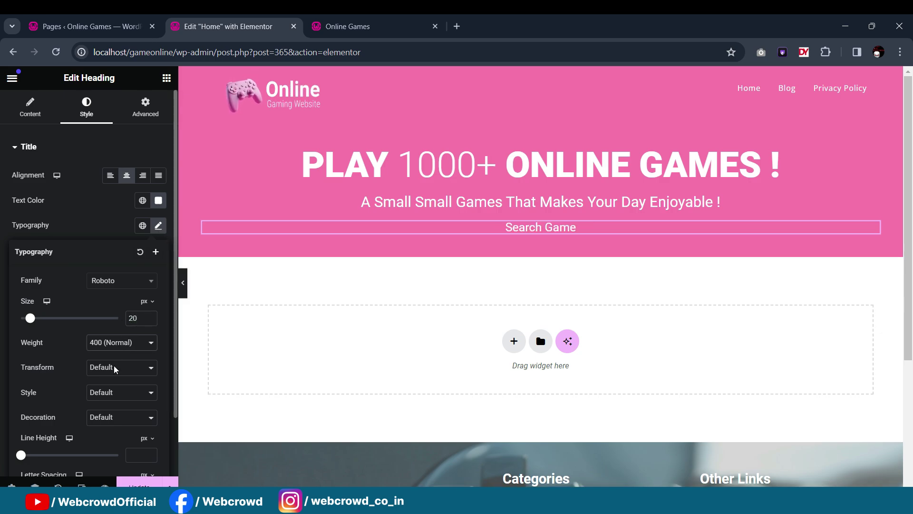
click(119, 406)
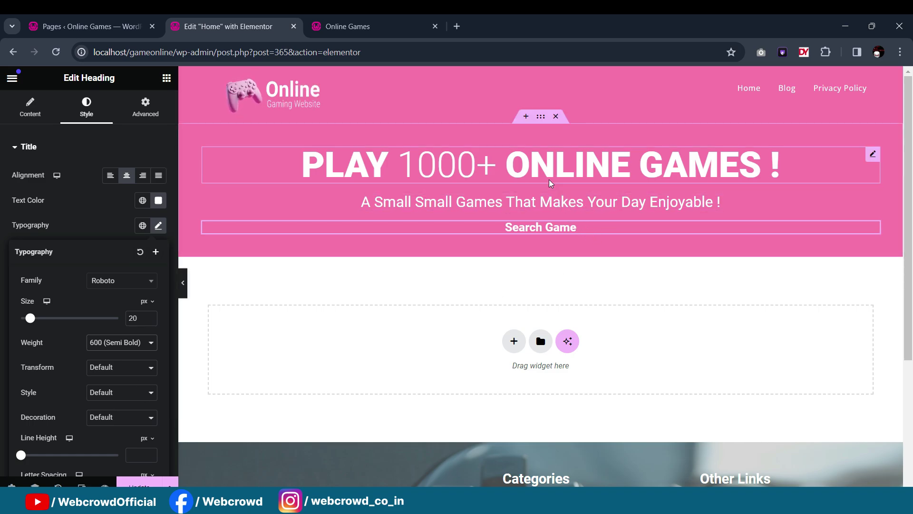
click(878, 229)
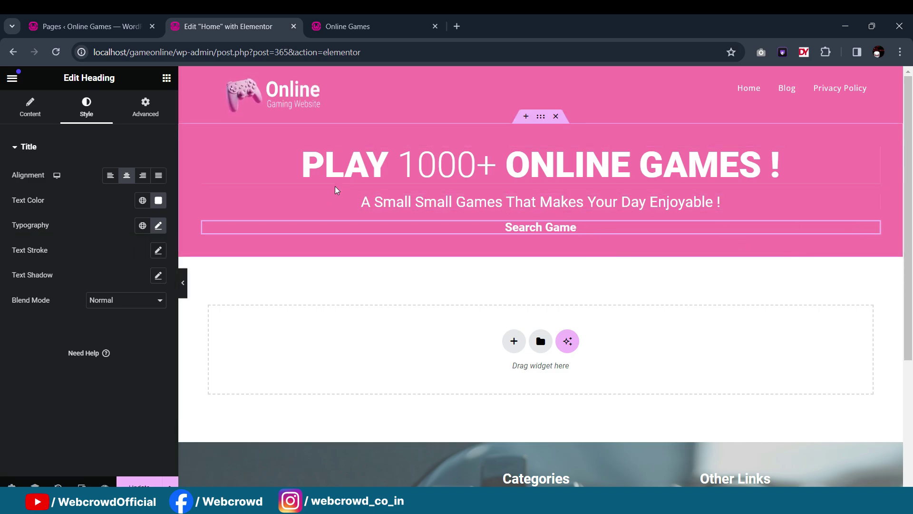
Step: Unlink the "Search Game" heading's margin values and set only its top margin to 8 px
click(145, 105)
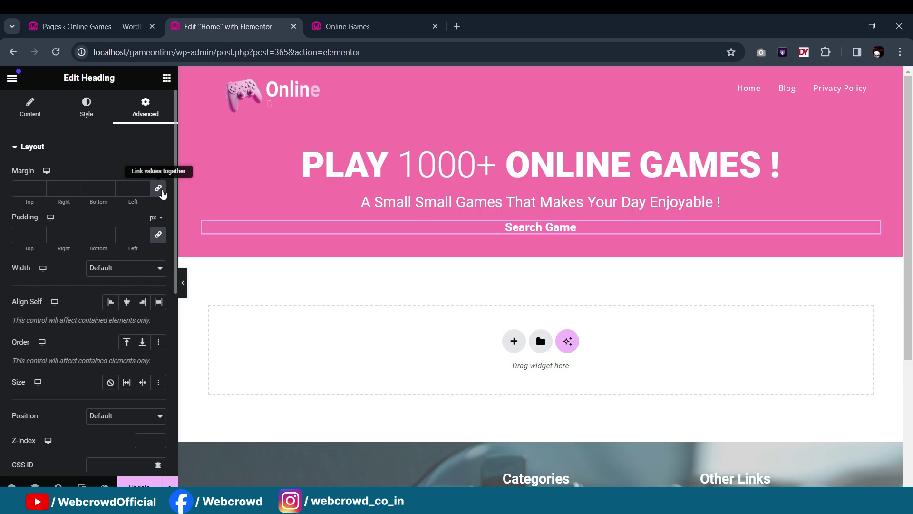
click(26, 188)
text(0)
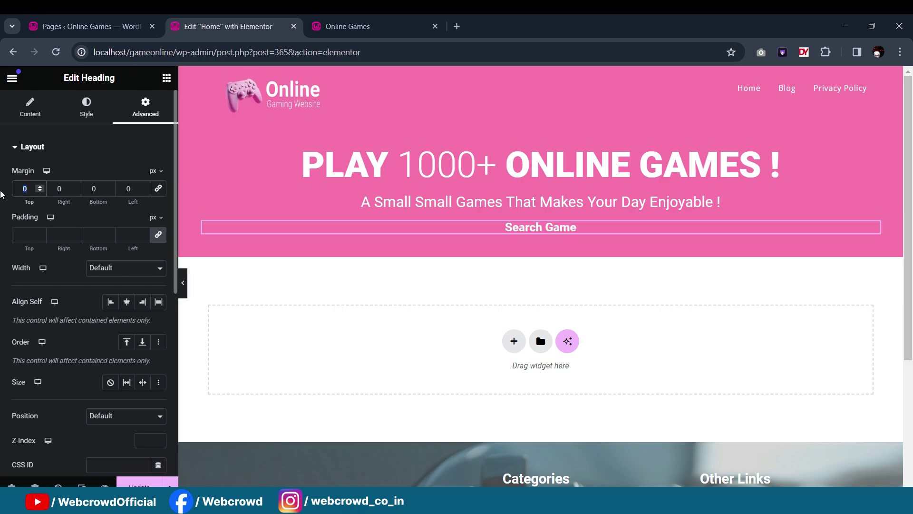
text(8)
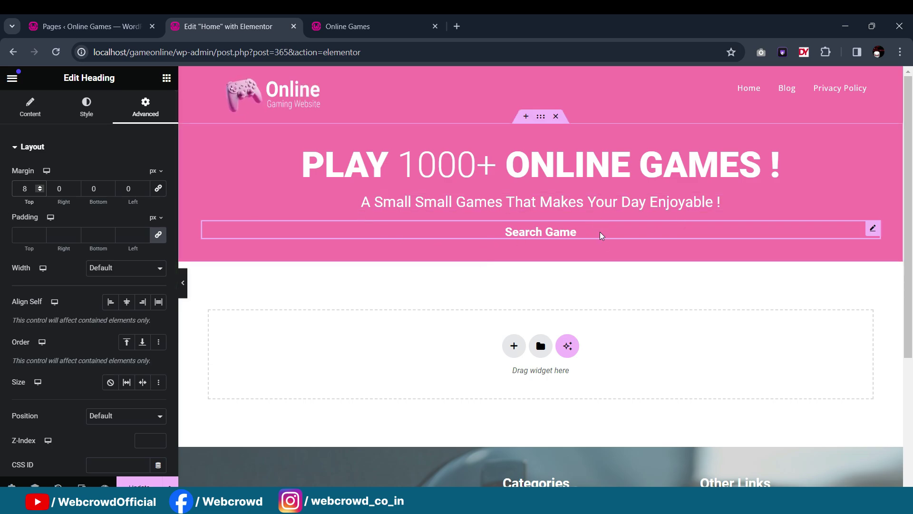
Step: Check the search area in the finished homepage's hero section for comparison
click(368, 25)
scroll(522, 276, down, 1)
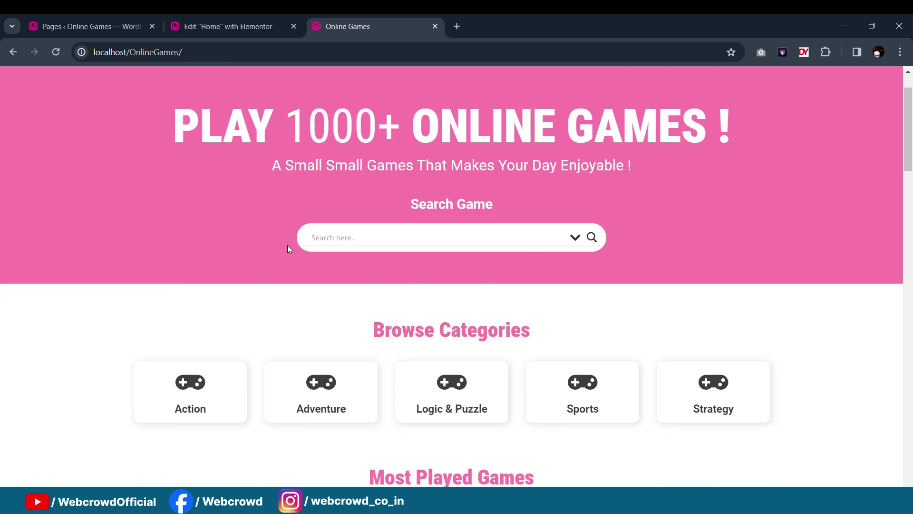
scroll(288, 247, up, 2)
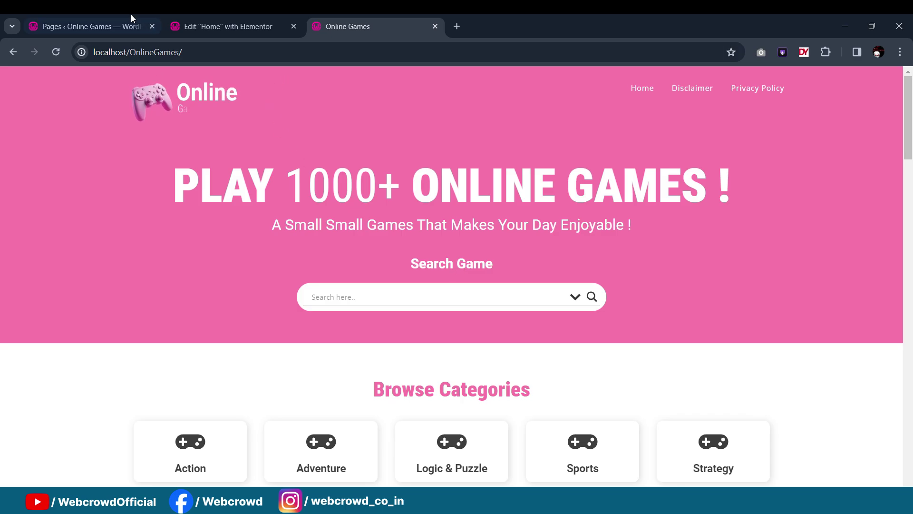
Step: Switch to the WordPress dashboard and open the Ajax Search Lite plugin settings
click(84, 23)
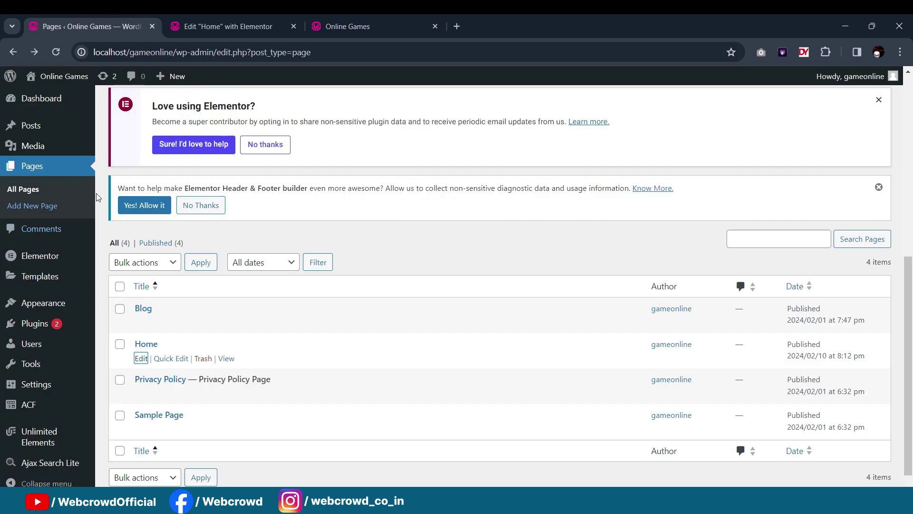
mouse_move(62, 252)
key(alt+Right)
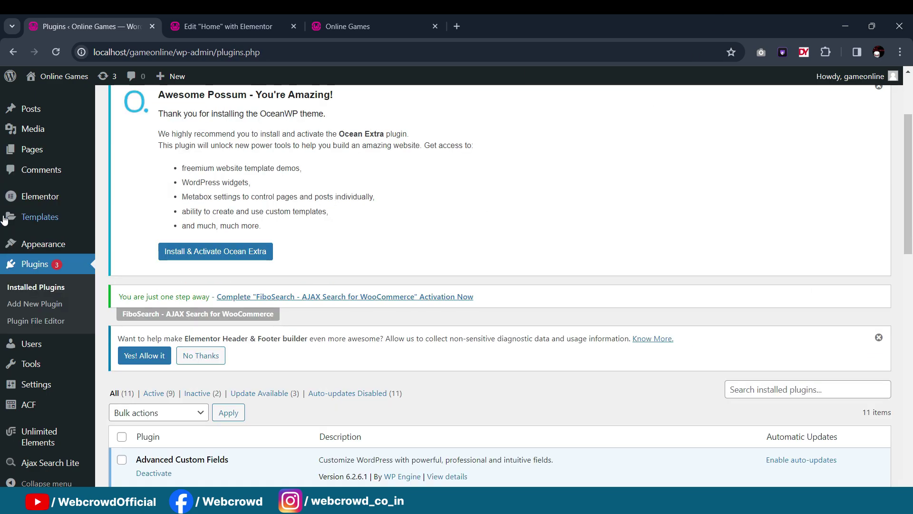
mouse_move(37, 219)
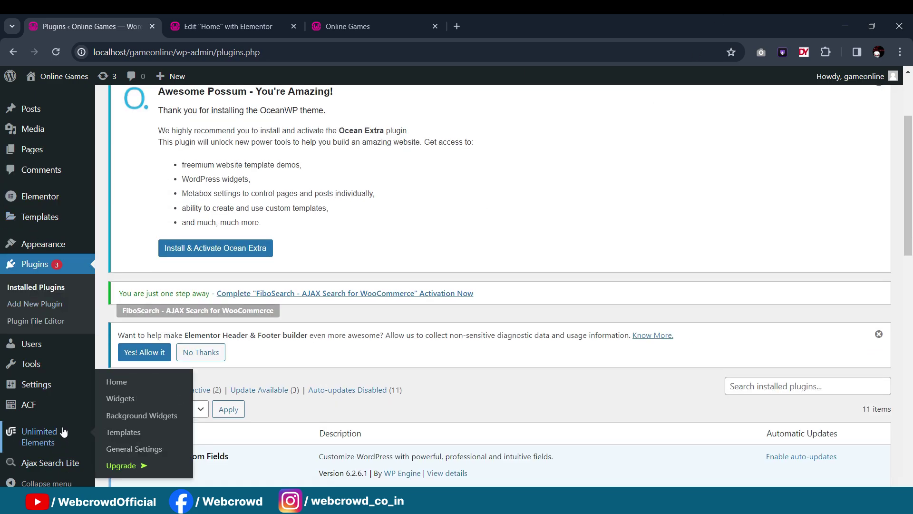
scroll(61, 433, down, 2)
mouse_move(59, 466)
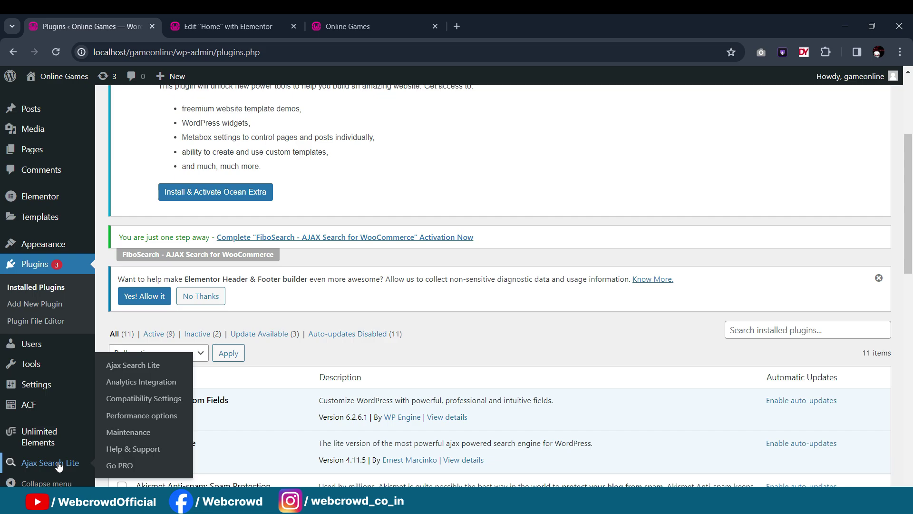
click(59, 465)
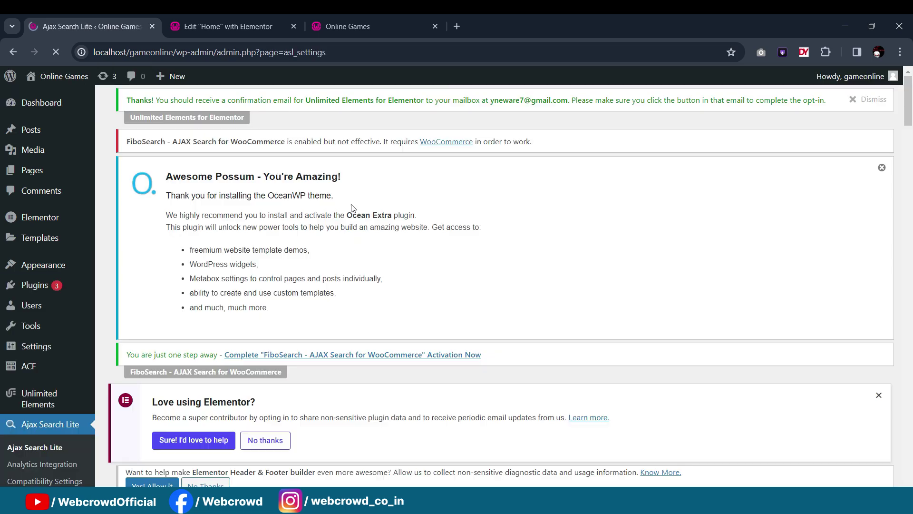
Step: Review Ajax Search Lite's layout options for the search box and theme, and save the options
scroll(490, 195, down, 6)
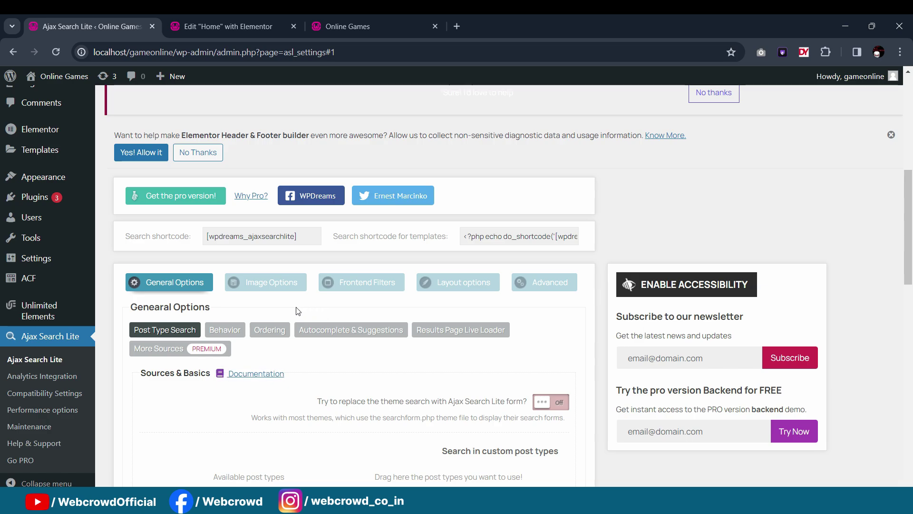
click(452, 294)
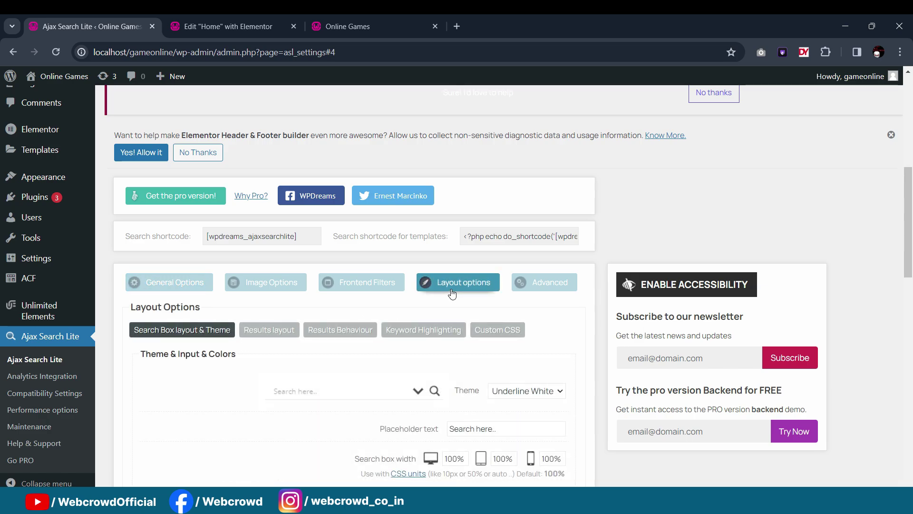
scroll(545, 352, down, 1)
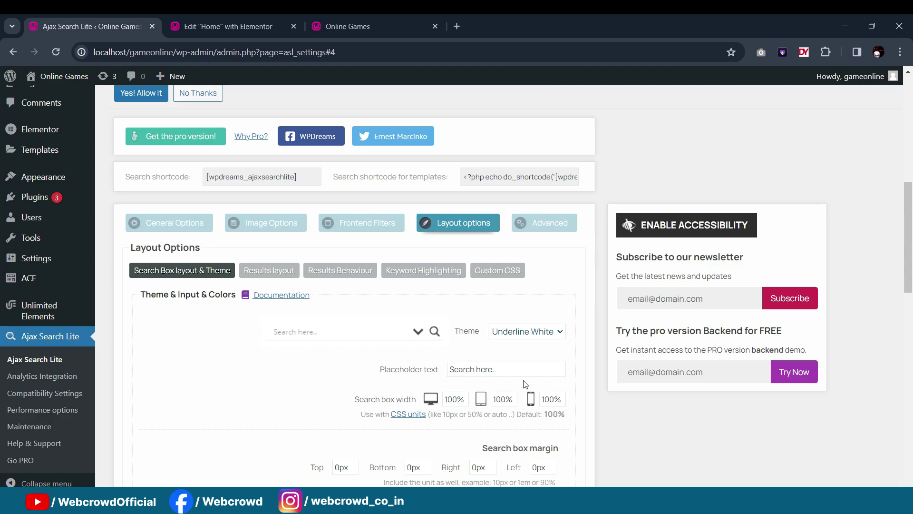
scroll(516, 423, down, 10)
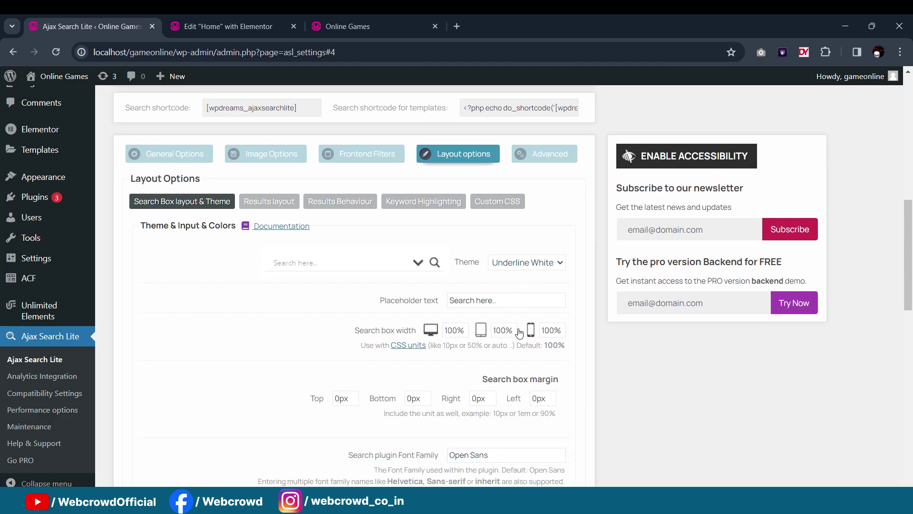
scroll(581, 397, down, 2)
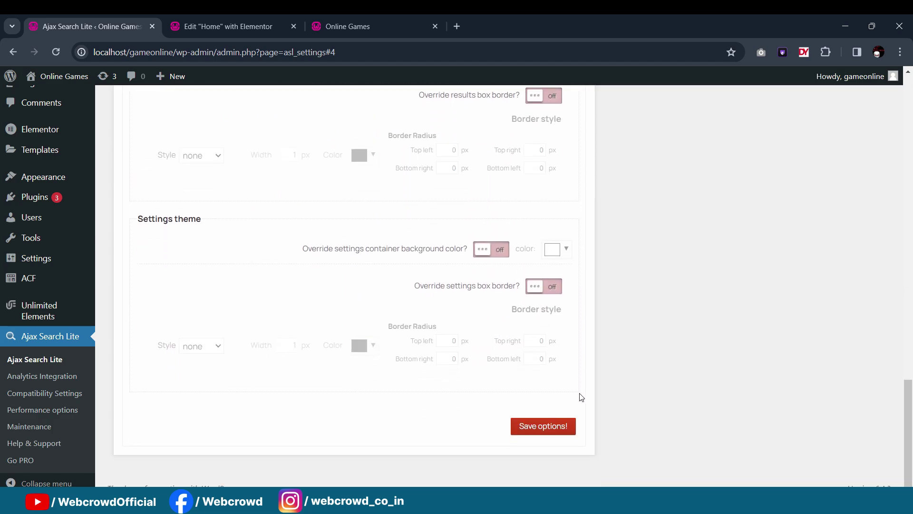
click(535, 433)
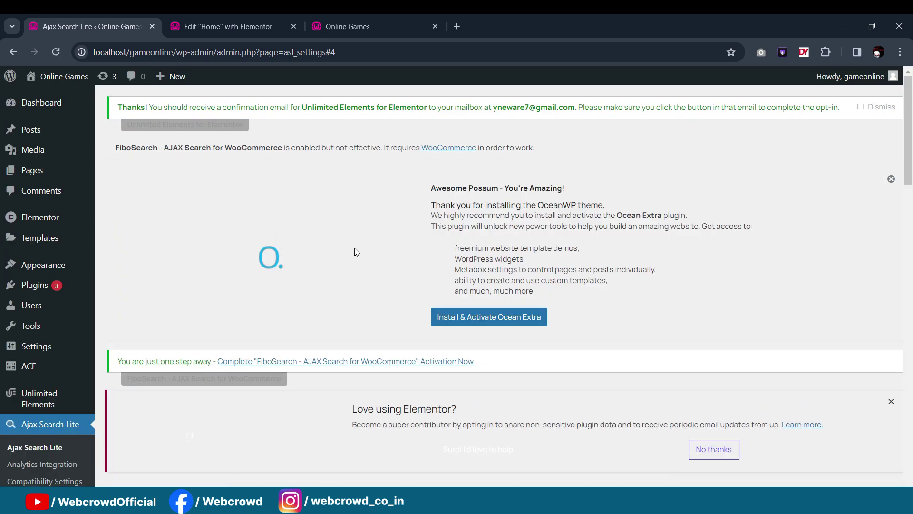
Step: Copy the search shortcode [wpdreams_ajaxsearchlite] from the Ajax Search Lite settings
scroll(354, 252, down, 4)
scroll(190, 329, down, 2)
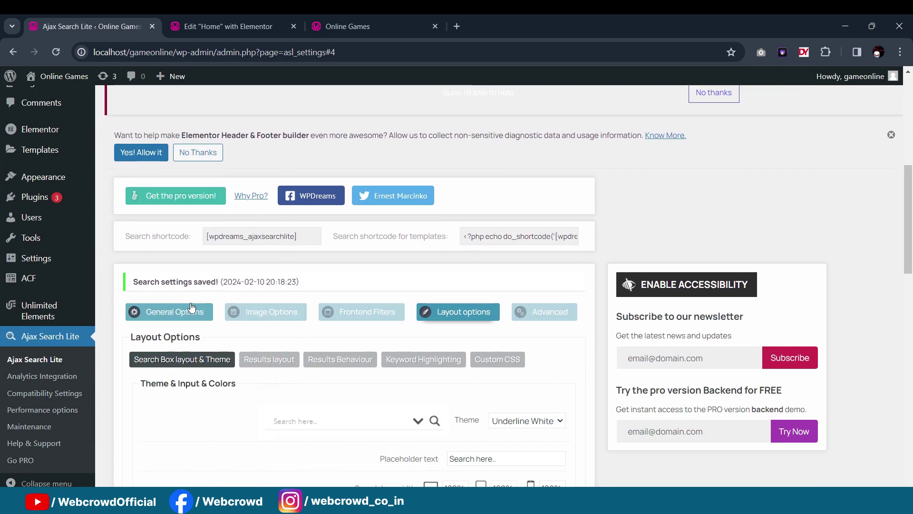
scroll(287, 287, up, 2)
click(268, 360)
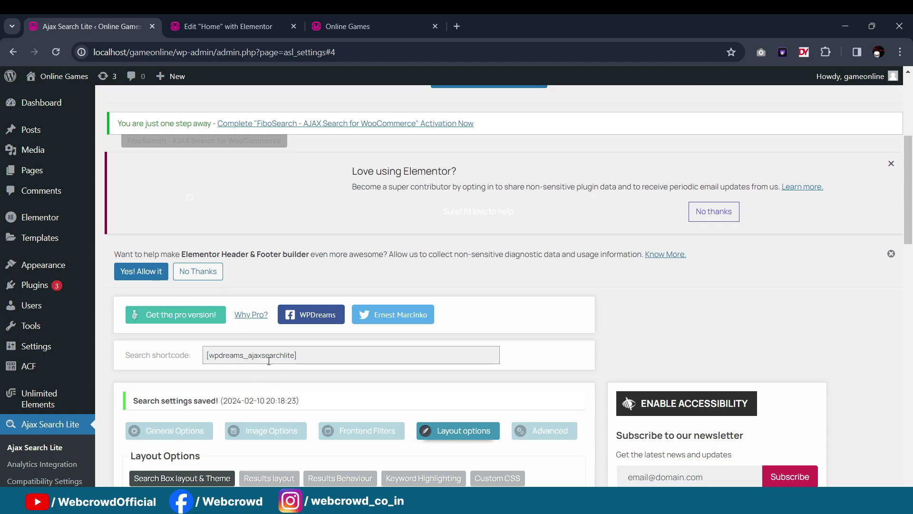
drag(318, 361, 194, 355)
key(ctrl+c)
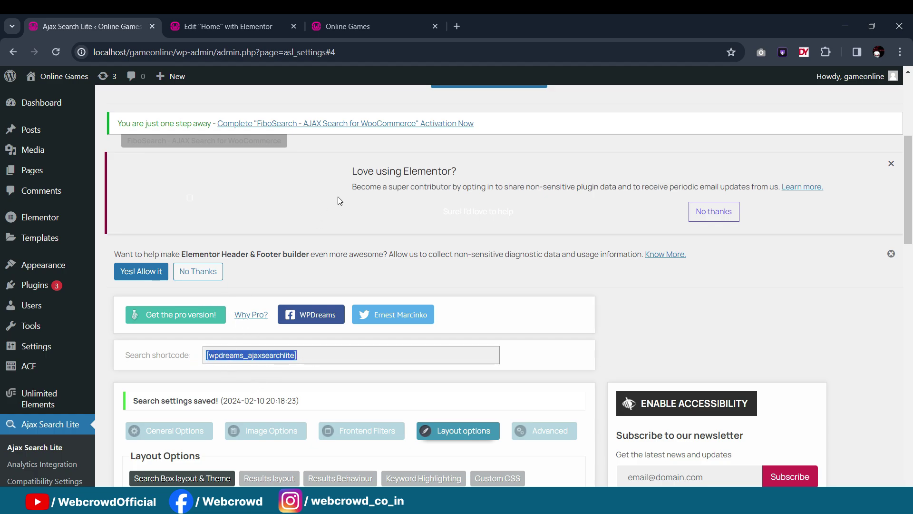
Step: In the Home page's Elementor editor, add a Shortcode widget below the "Search Game" heading and paste [wpdreams_ajaxsearchlite] into it
click(228, 26)
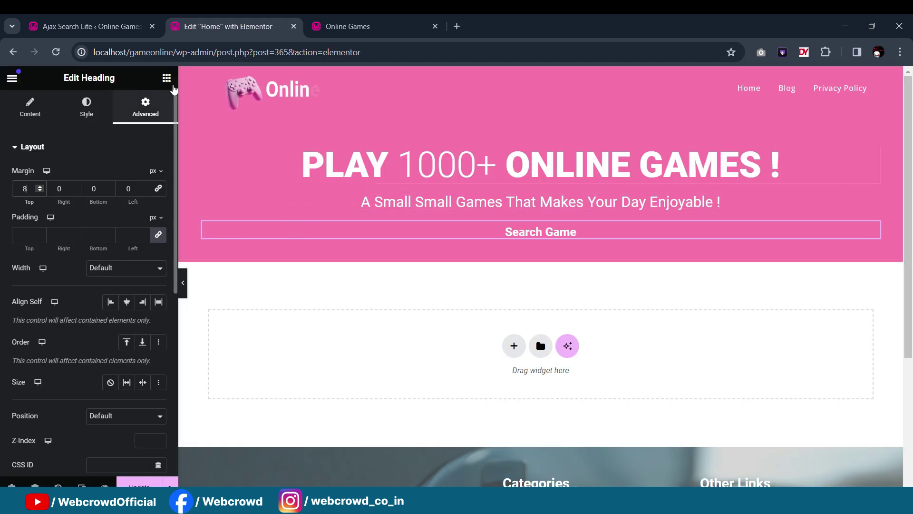
click(167, 78)
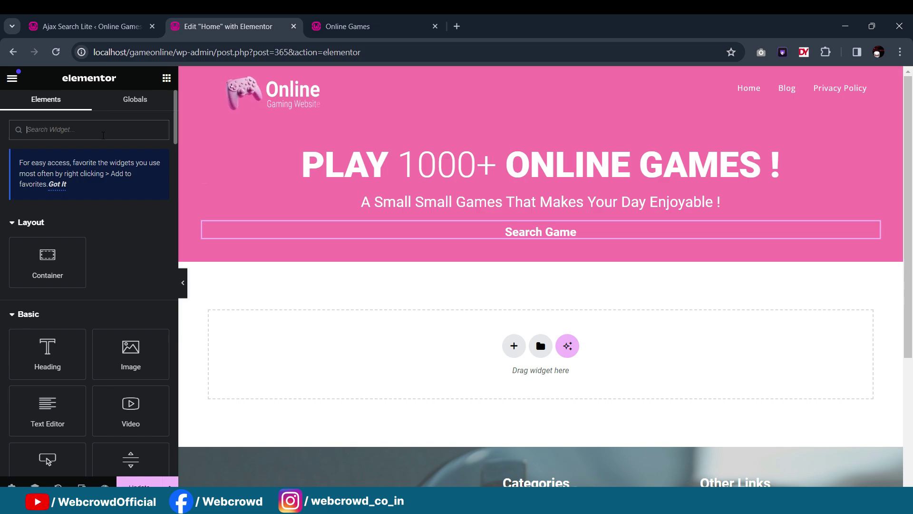
text(shro)
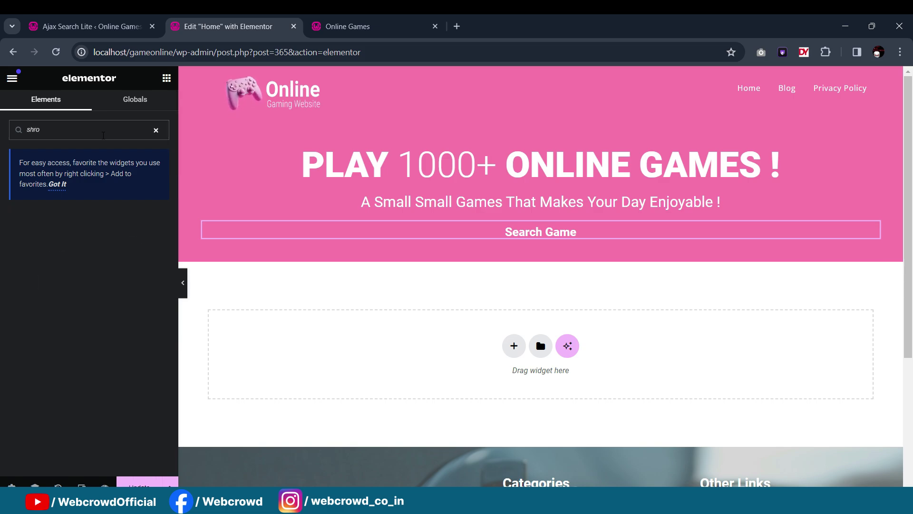
key(BackSpace)
key(BackSpace)
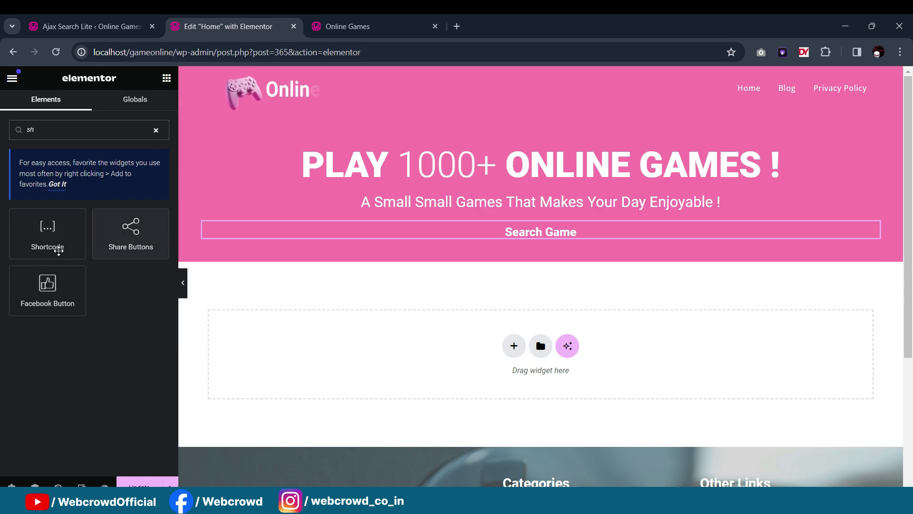
drag(47, 233, 554, 239)
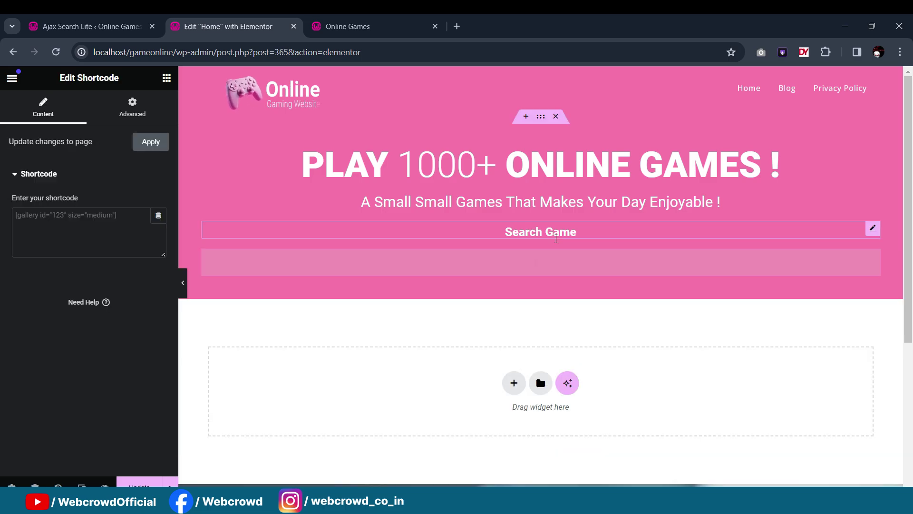
key(ctrl+v)
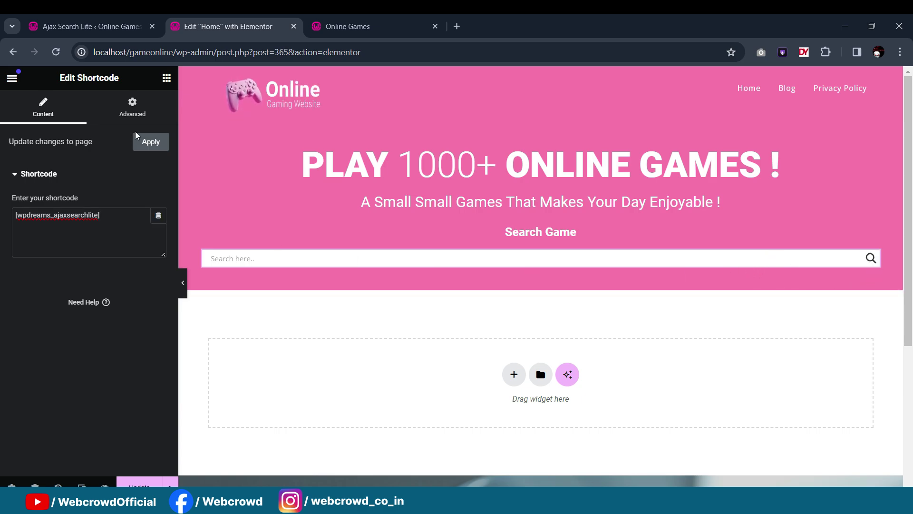
Step: Set the search Shortcode widget's layout width to Custom
click(138, 113)
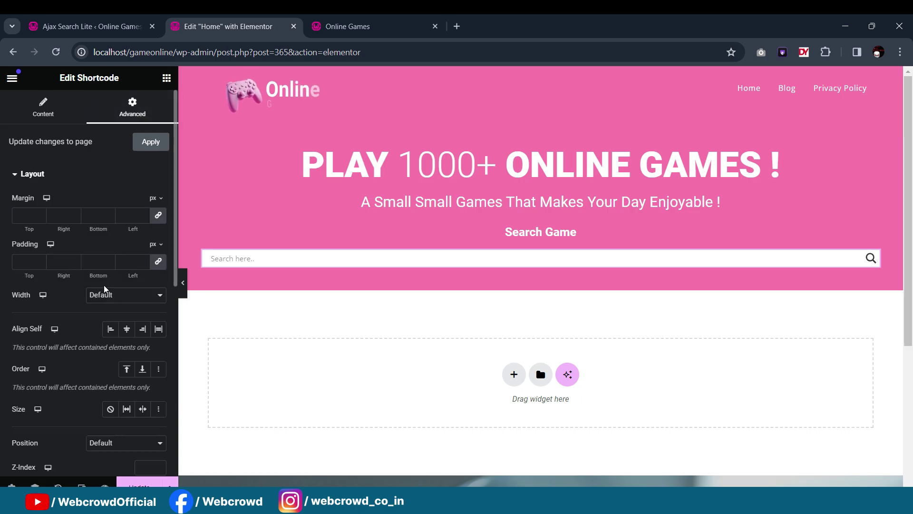
click(113, 336)
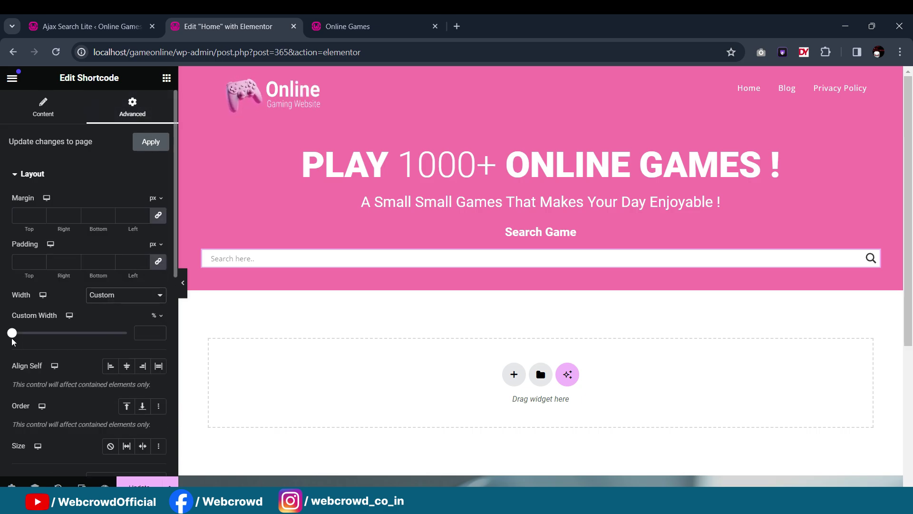
Step: Set the search shortcode's custom width to 48% and center-align the items of its parent container
drag(15, 337, 70, 343)
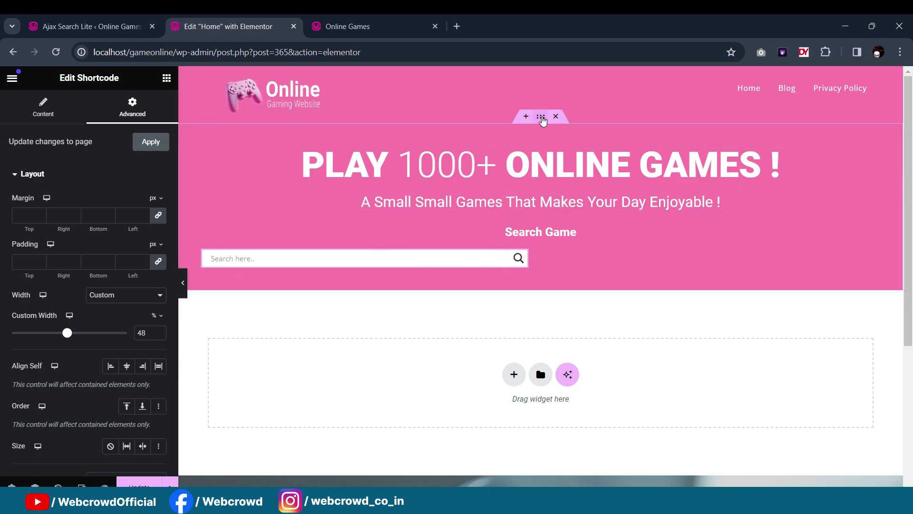
click(542, 121)
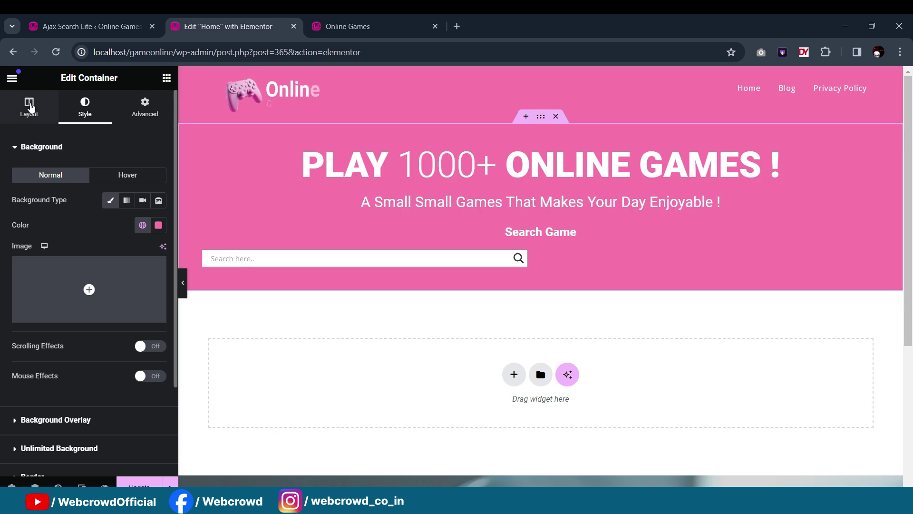
click(29, 105)
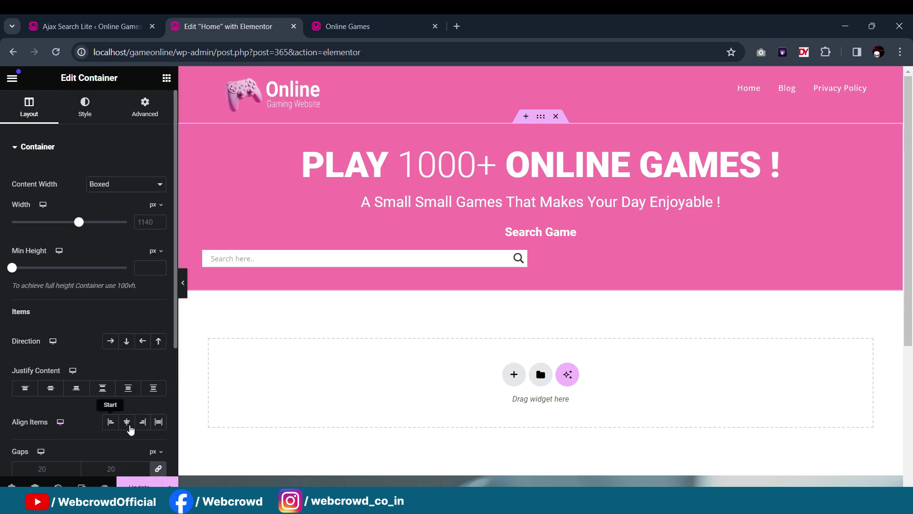
click(126, 422)
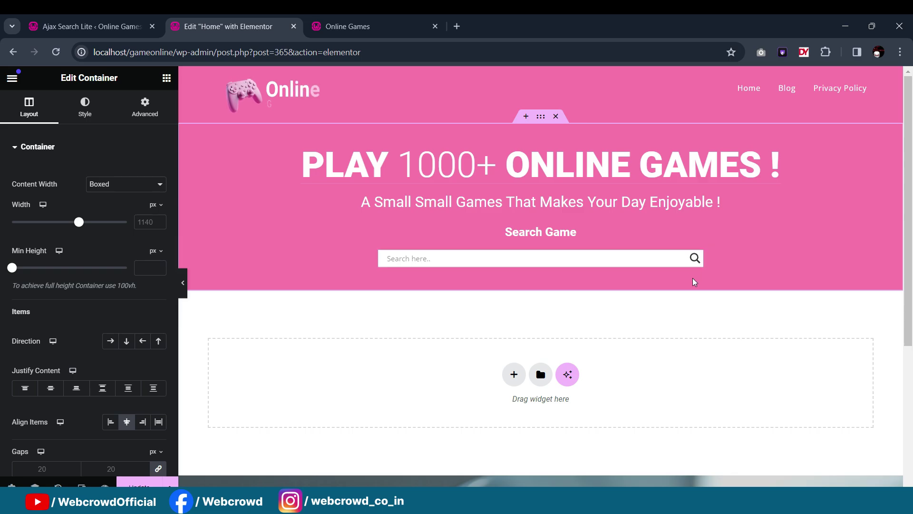
Step: Set the search shortcode's padding to 10 px on all sides
click(697, 258)
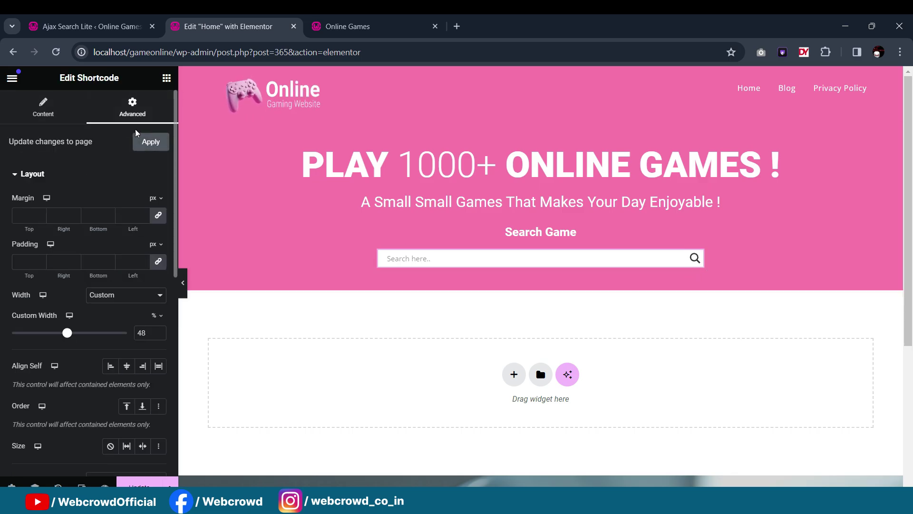
click(24, 265)
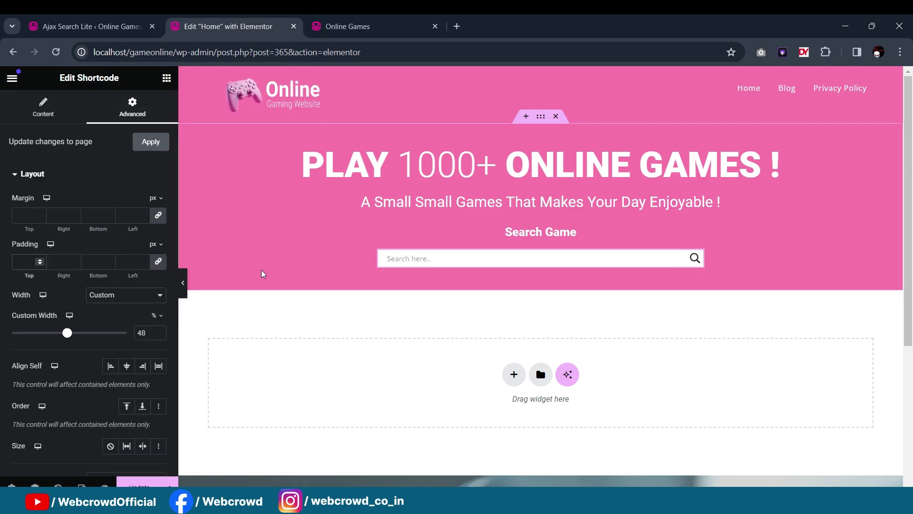
text(10)
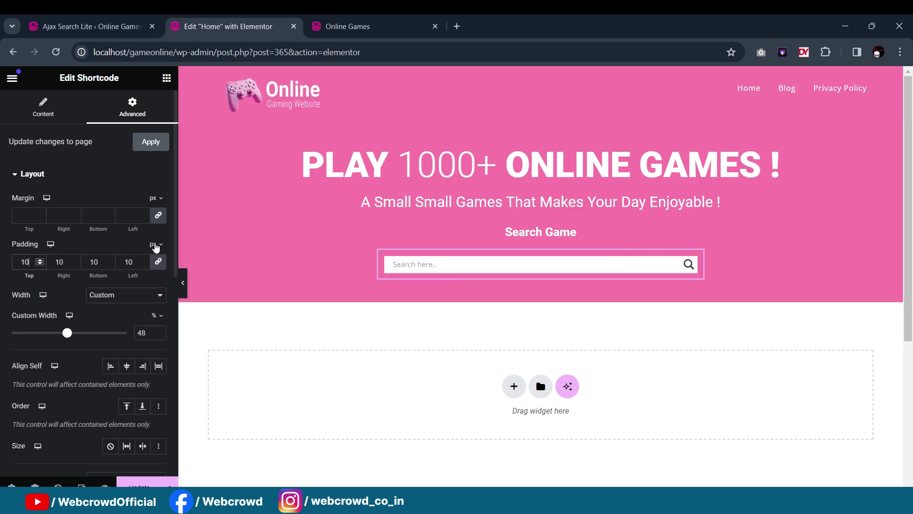
Step: Give the search shortcode a classic background in white, #FFFFFF
scroll(71, 327, down, 6)
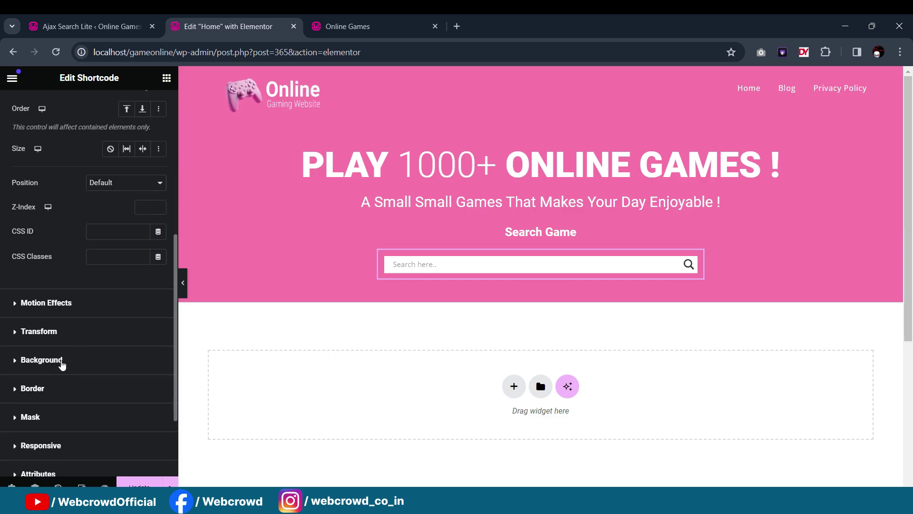
click(60, 362)
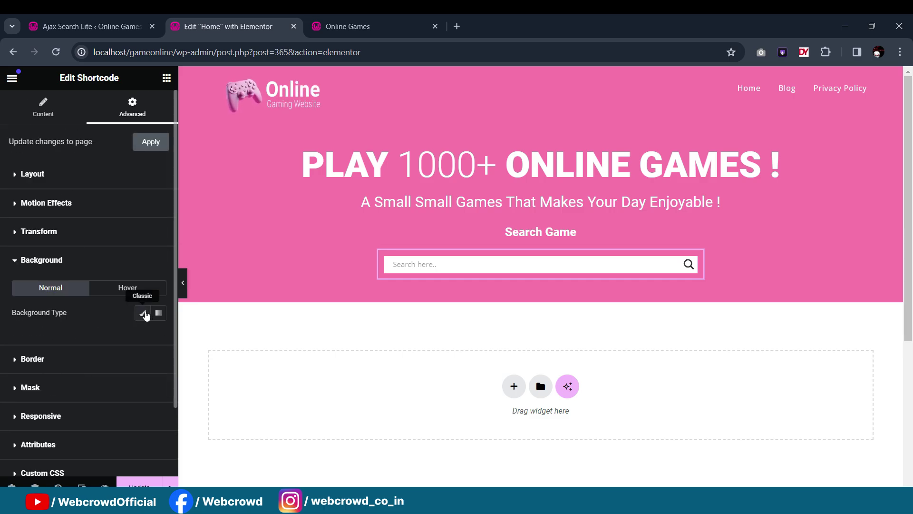
click(142, 312)
click(167, 338)
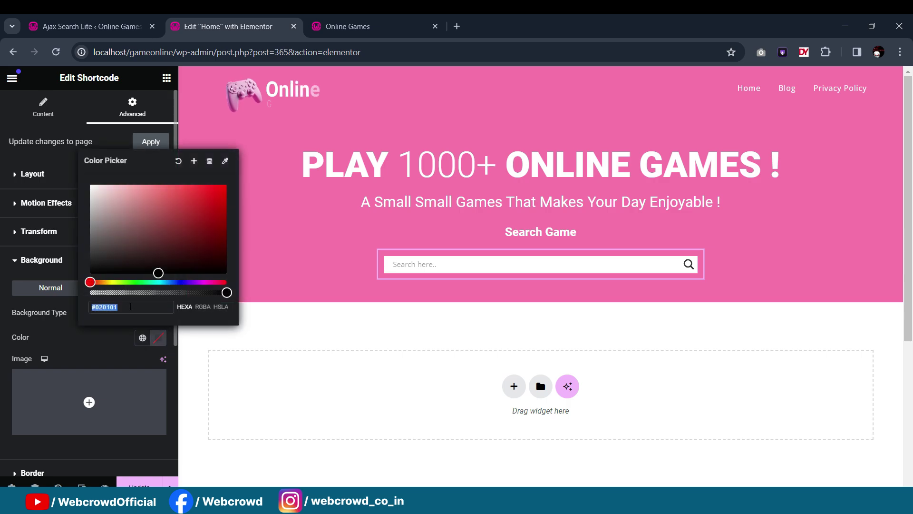
drag(126, 261, 32, 129)
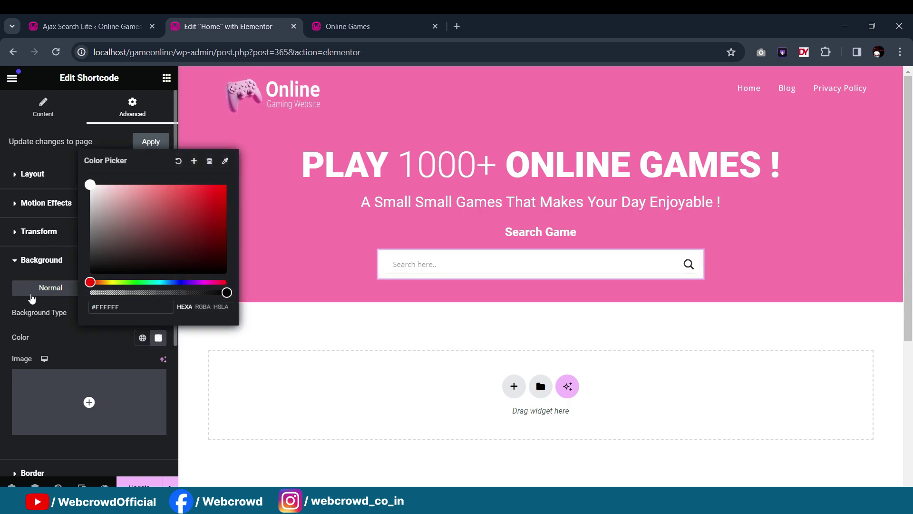
click(13, 312)
click(19, 265)
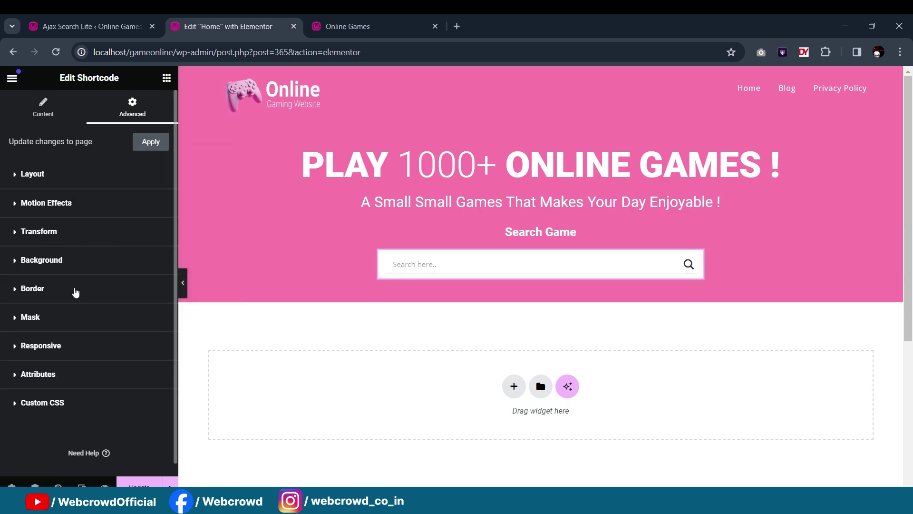
Step: Set the search shortcode's border radius to 100 px on all corners and preview the page
click(68, 290)
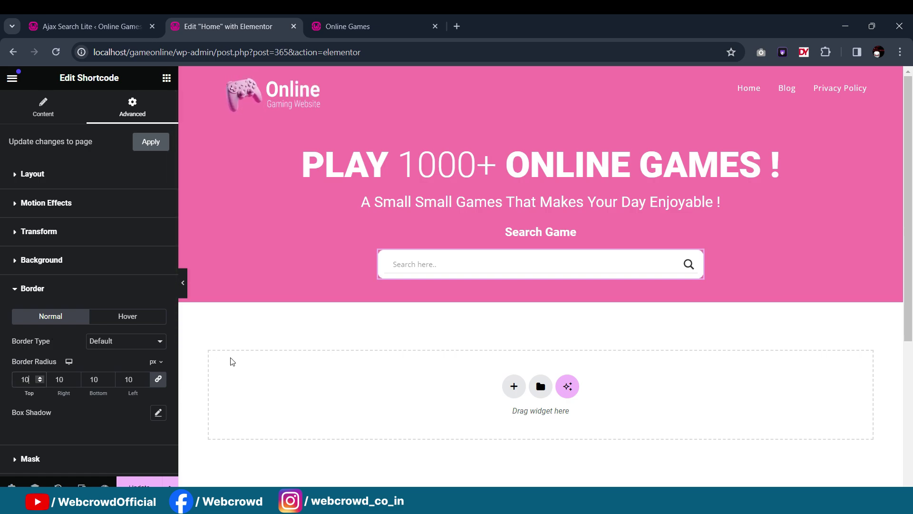
text(0)
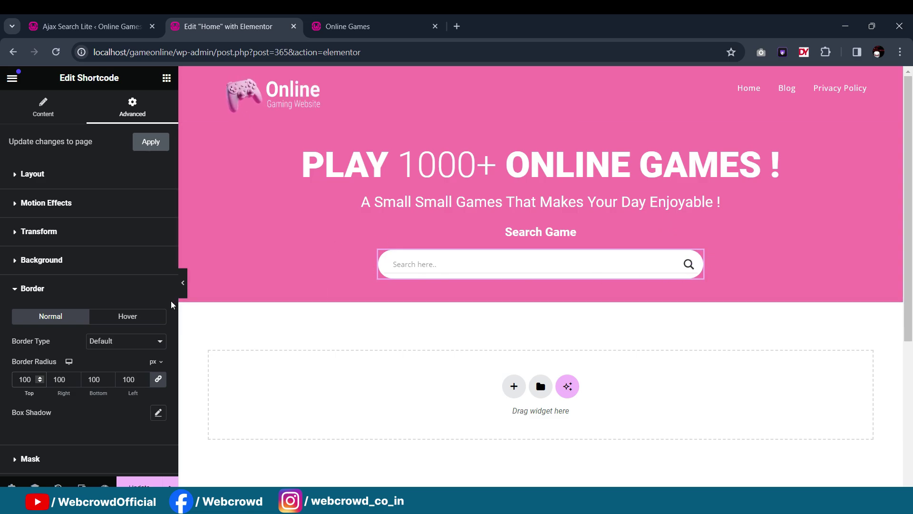
click(184, 285)
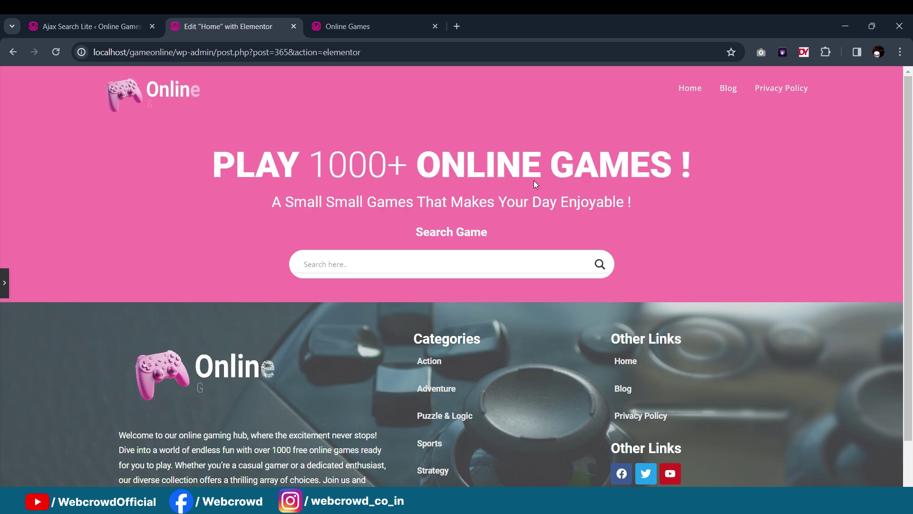
click(4, 284)
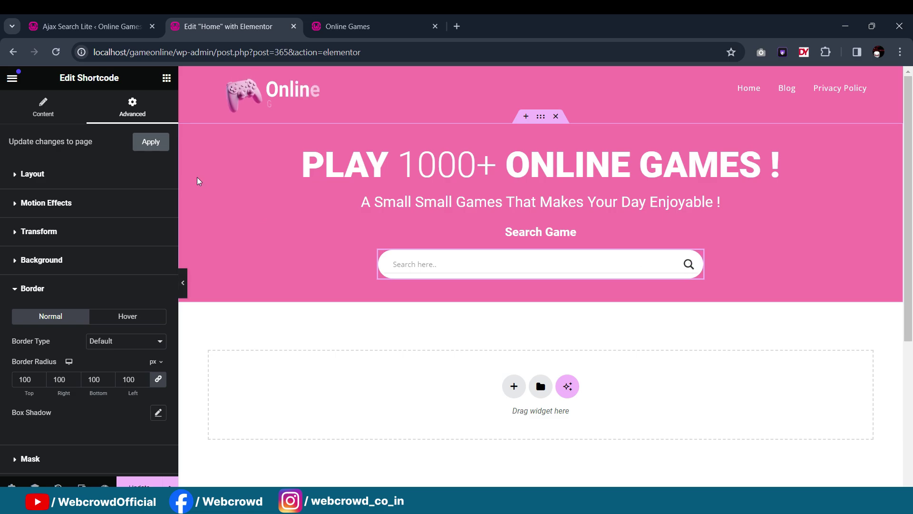
Step: Unlink the search shortcode's margins, set the top margin to -8 px, and preview the page
click(119, 177)
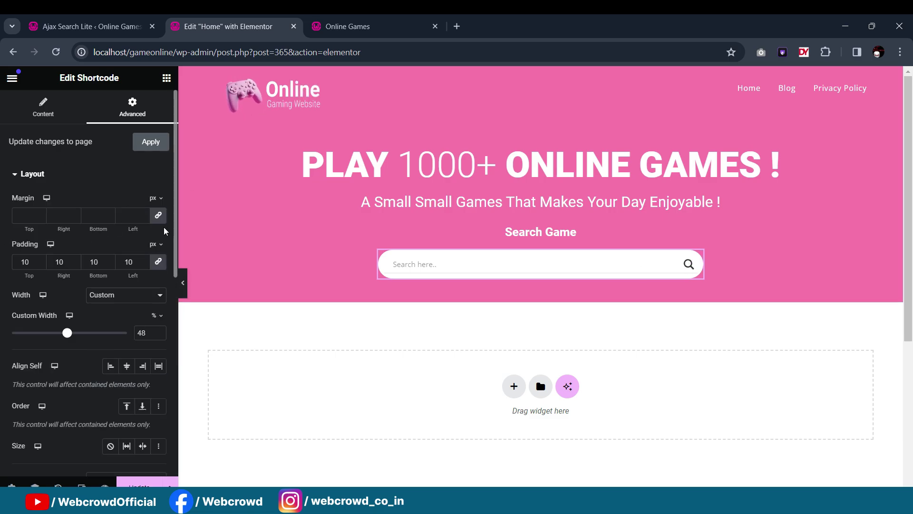
click(29, 230)
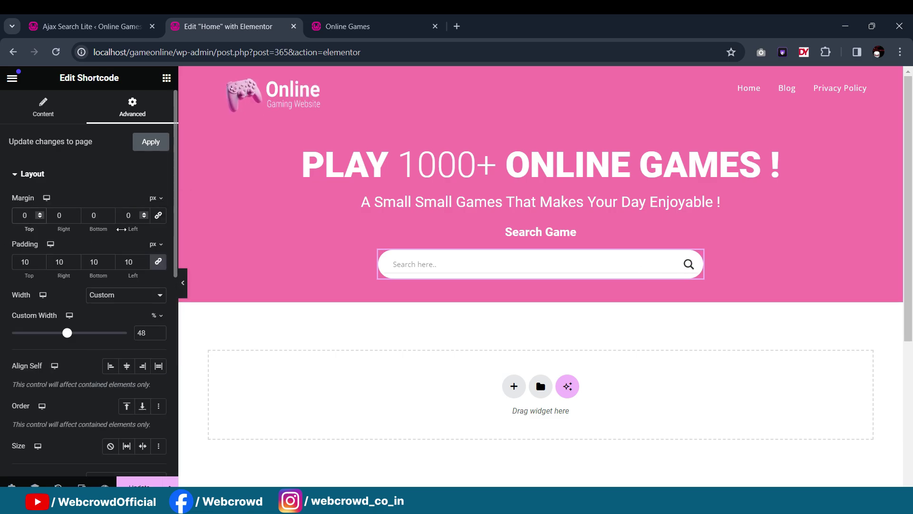
key(BackSpace)
text(-6)
key(BackSpace)
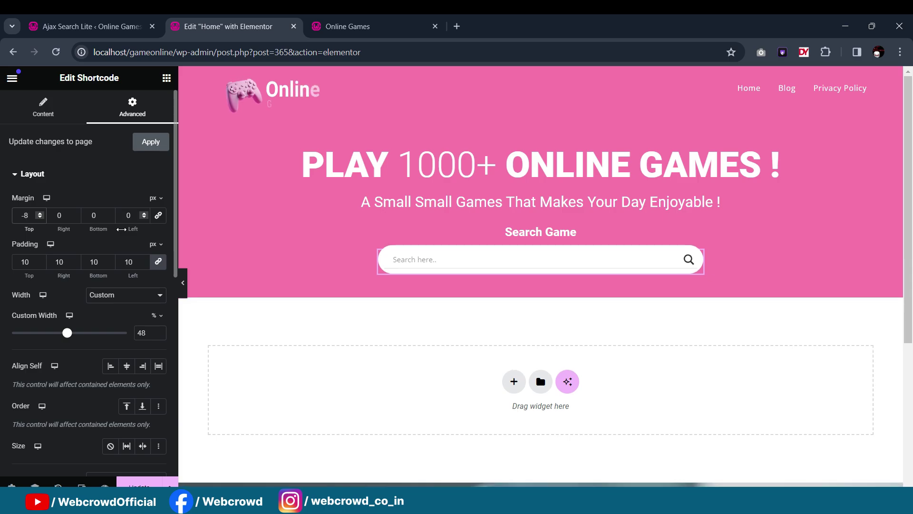
text(8)
click(183, 285)
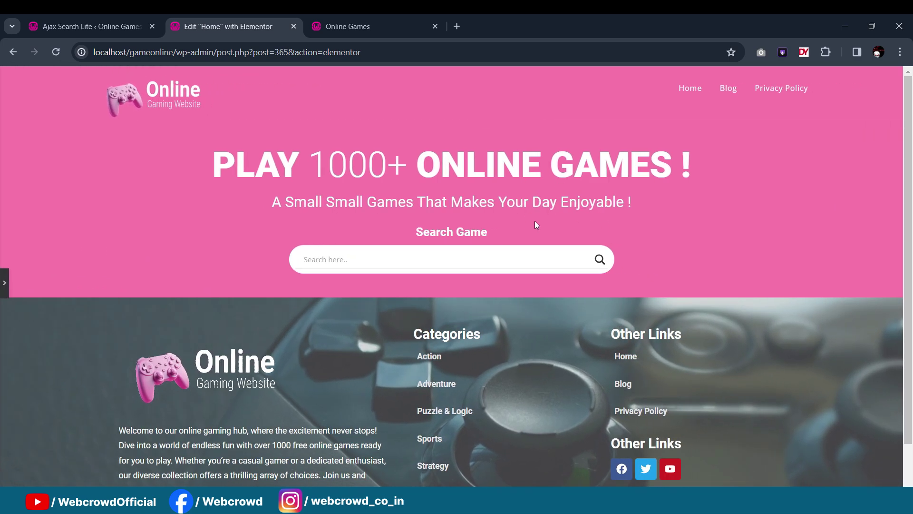
click(4, 283)
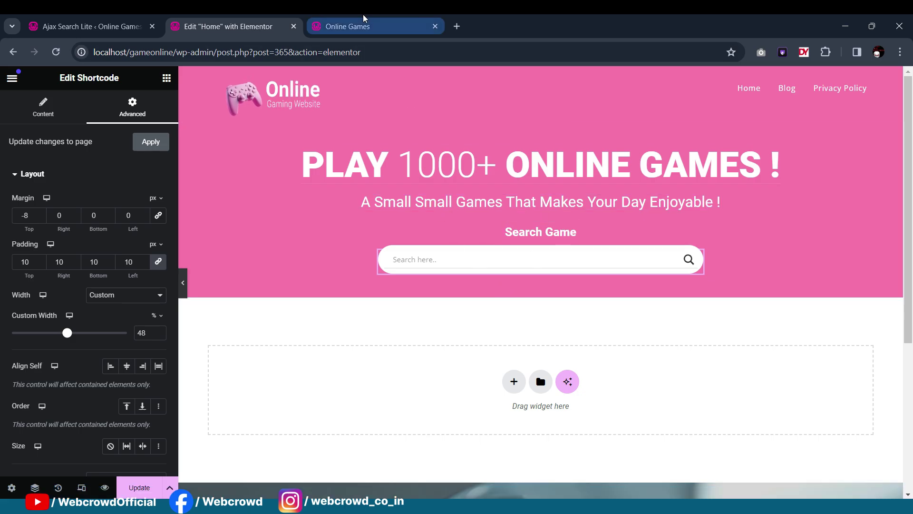
Step: Examine the Browse Categories section on the finished Online Games reference site, and return to the Home page editor with the widget list open
click(347, 26)
scroll(440, 282, up, 1)
scroll(440, 281, down, 1)
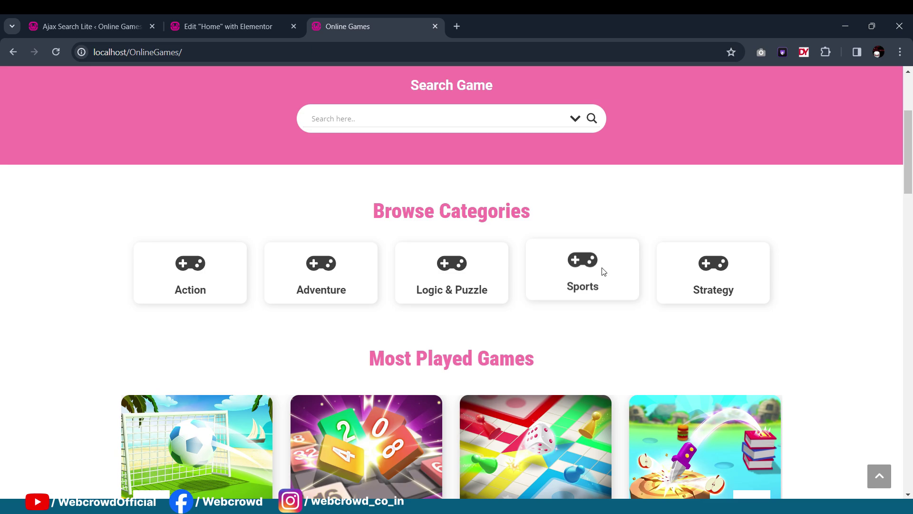
click(220, 21)
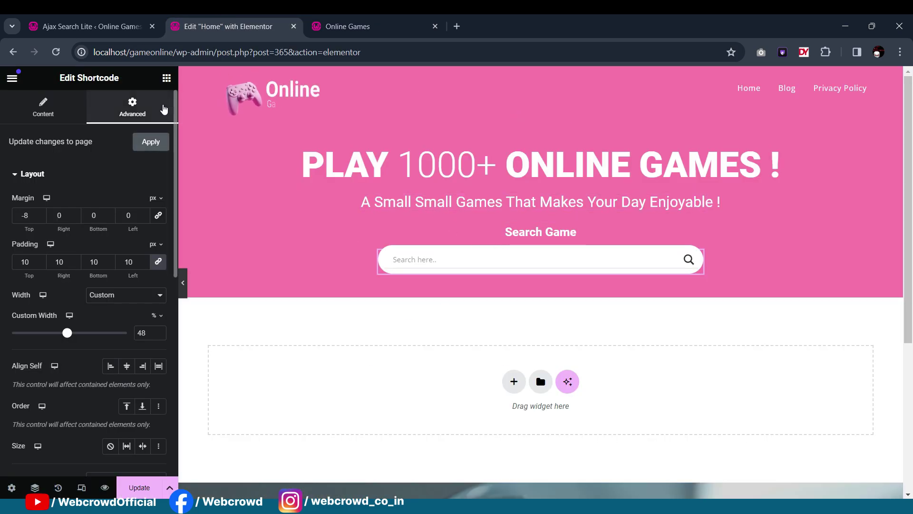
click(166, 78)
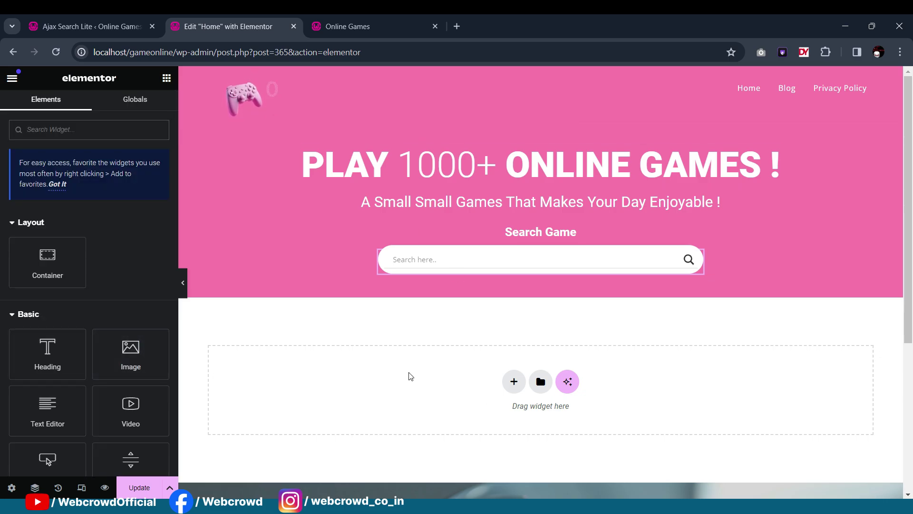
click(348, 26)
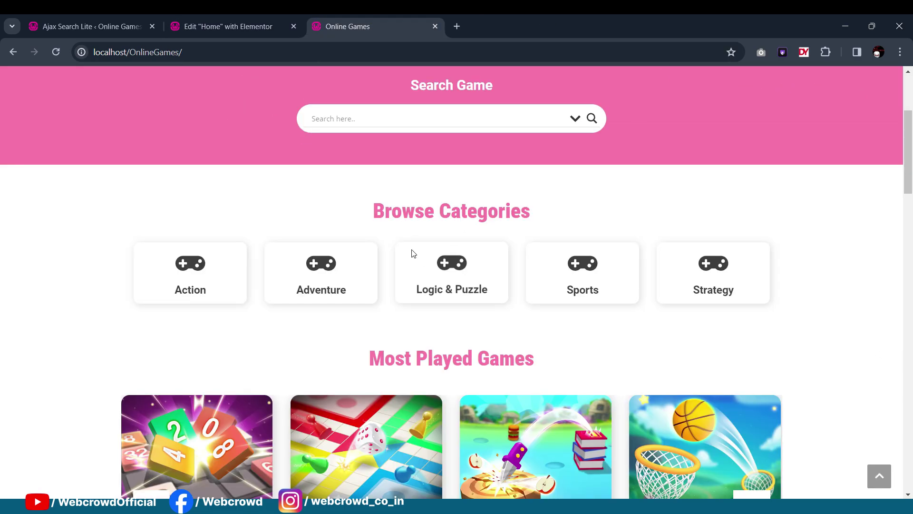
click(233, 27)
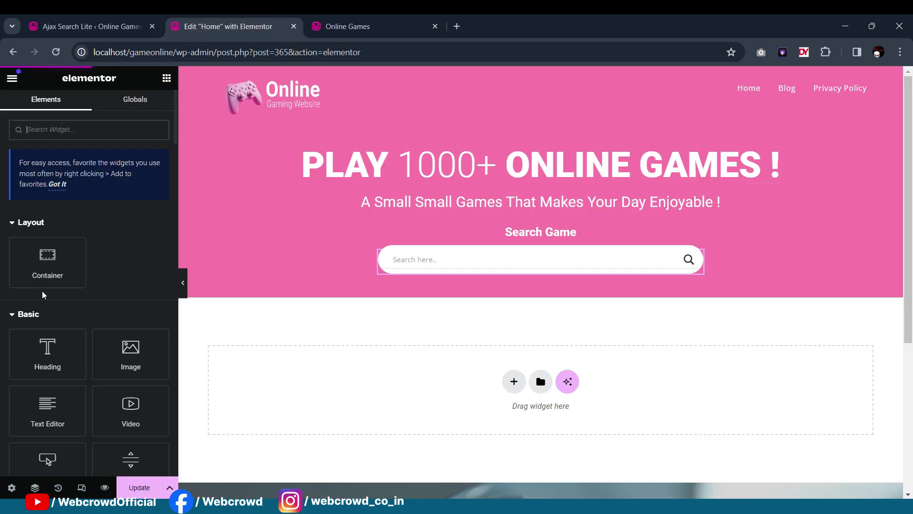
Step: Add a Heading widget in the empty area below the search section and center its text
drag(44, 349, 460, 388)
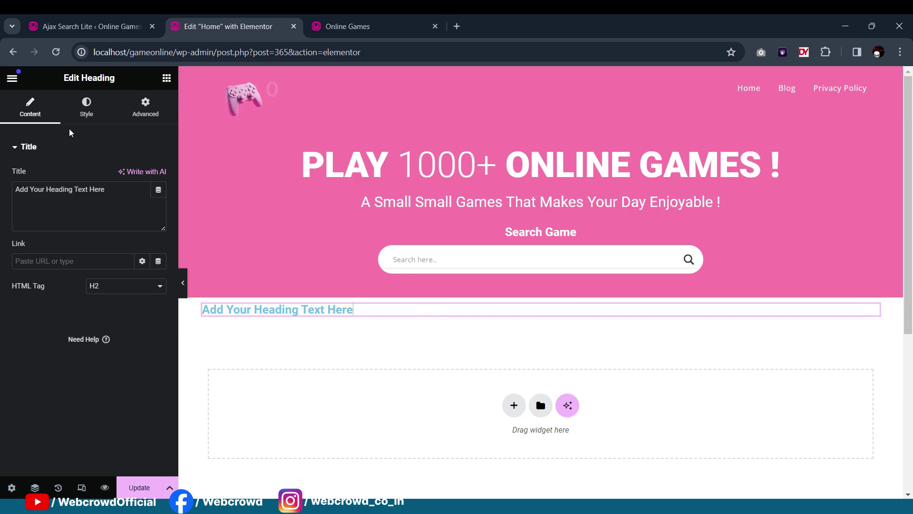
click(86, 107)
click(127, 176)
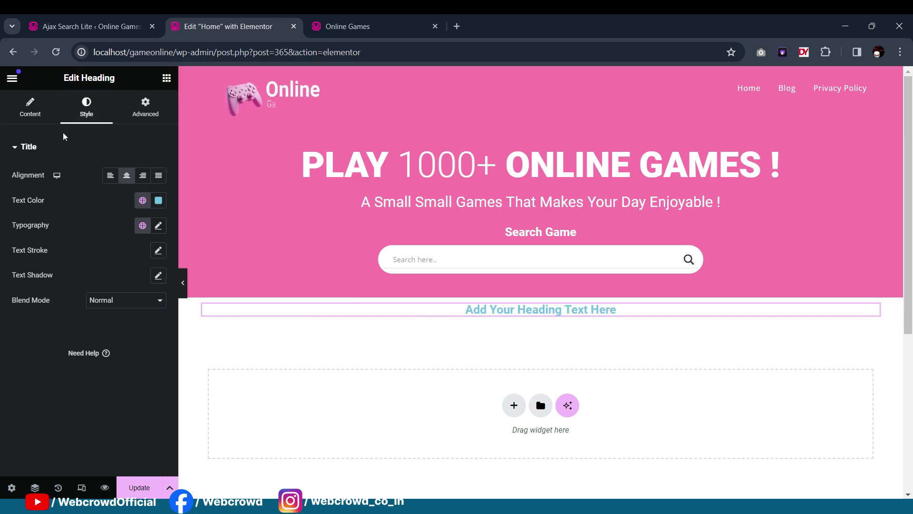
Step: Set the new heading's title to "Browse Categories"
click(30, 107)
drag(140, 204, 0, 216)
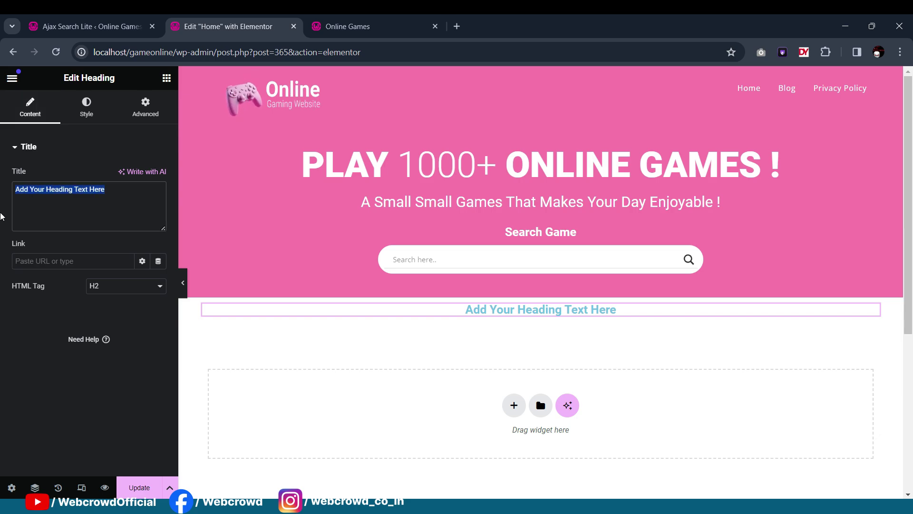
text(Brows)
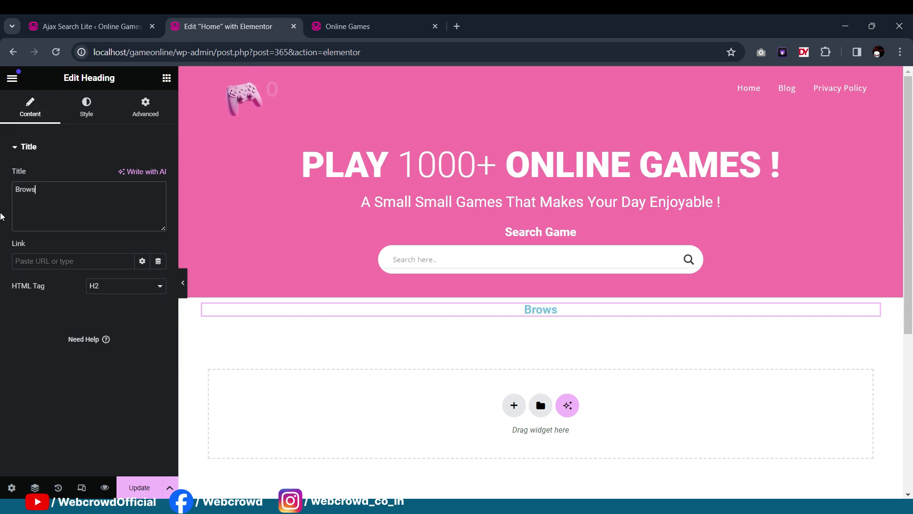
text(e Categp)
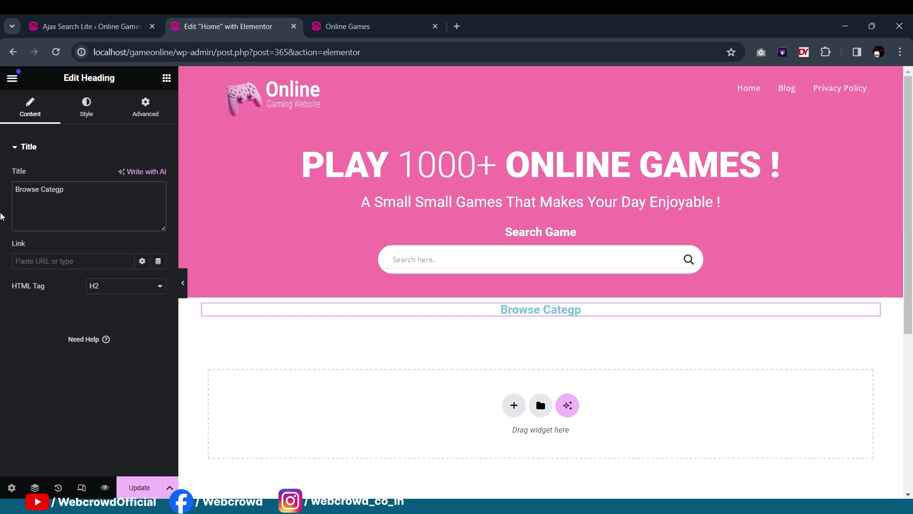
key(BackSpace)
text(ories)
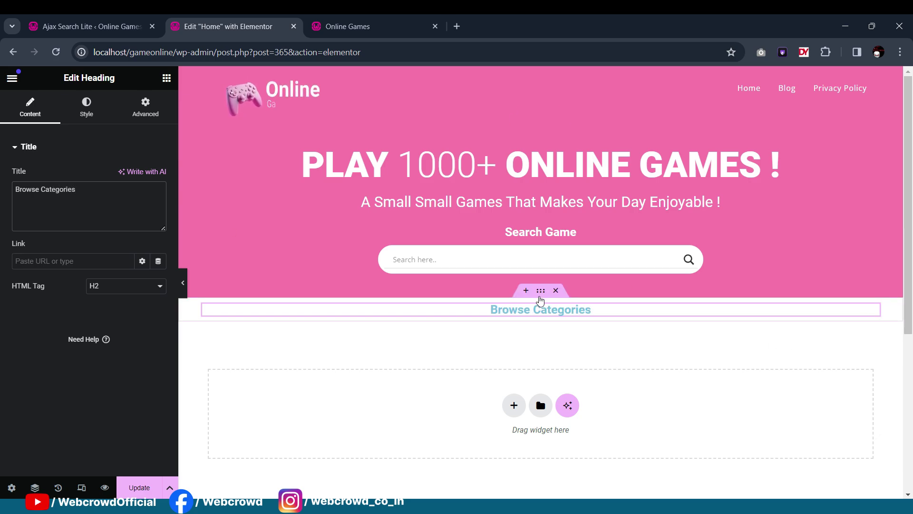
Step: Set the Browse Categories container's top and bottom padding to 40 px, keeping the side paddings at 0
drag(542, 296, 536, 292)
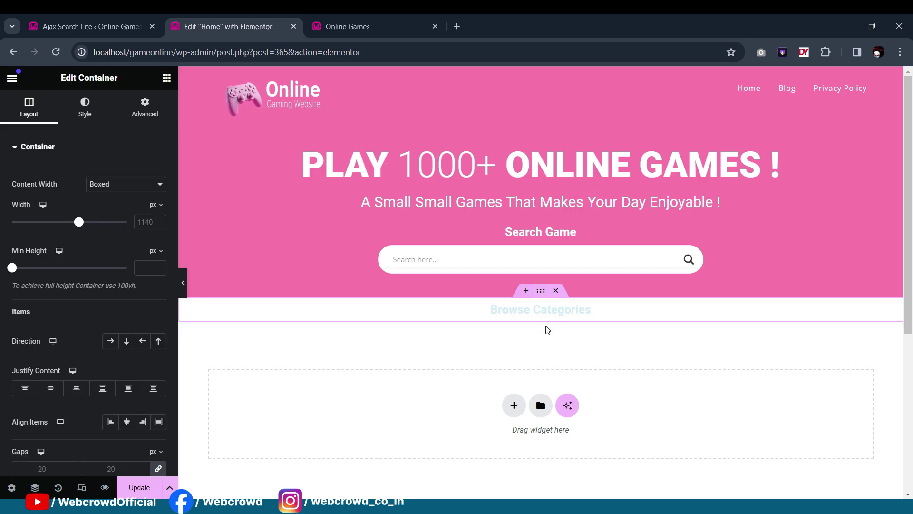
drag(548, 329, 542, 330)
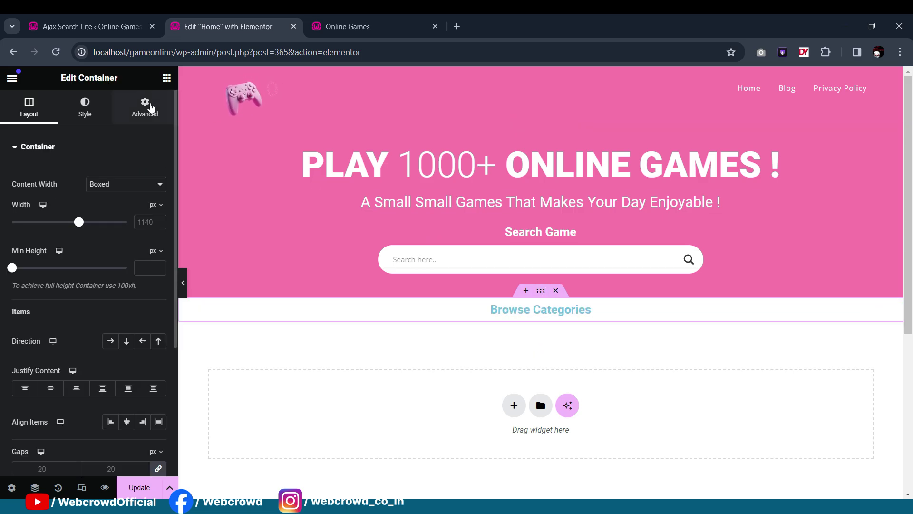
click(150, 108)
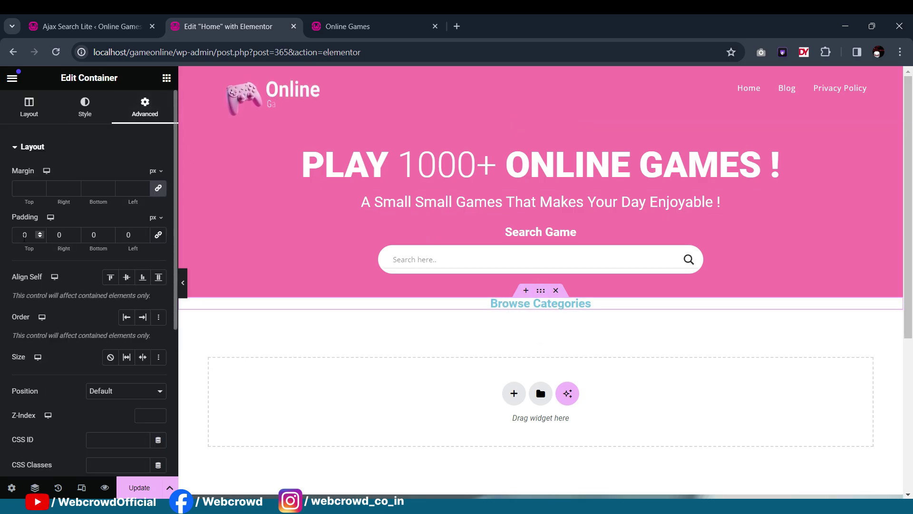
text(4)
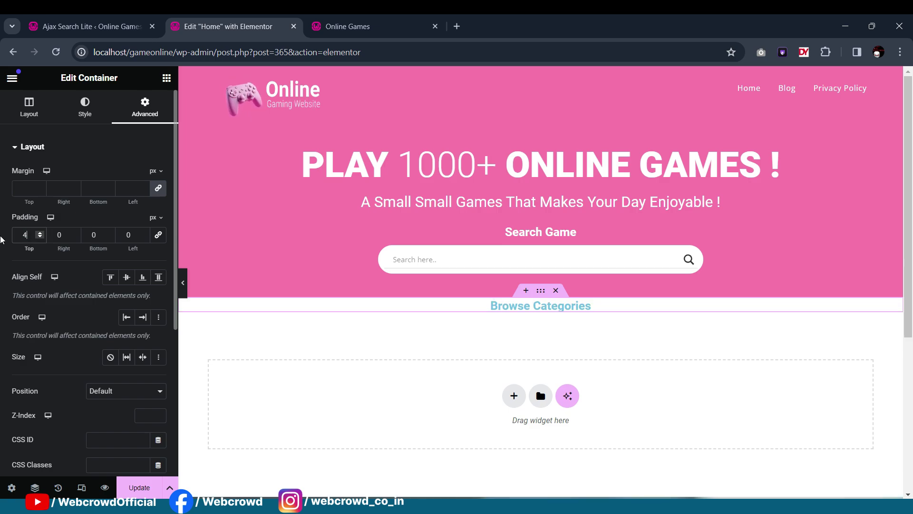
text(0)
text(4)
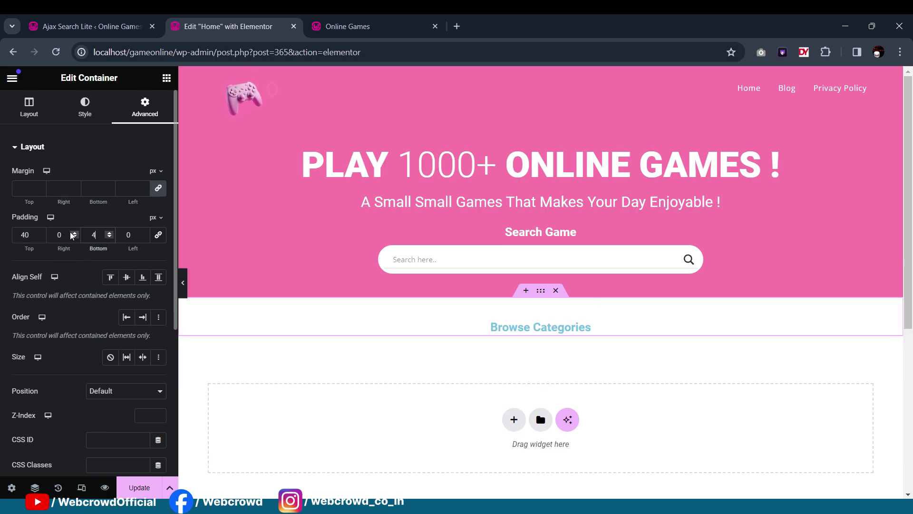
text(0)
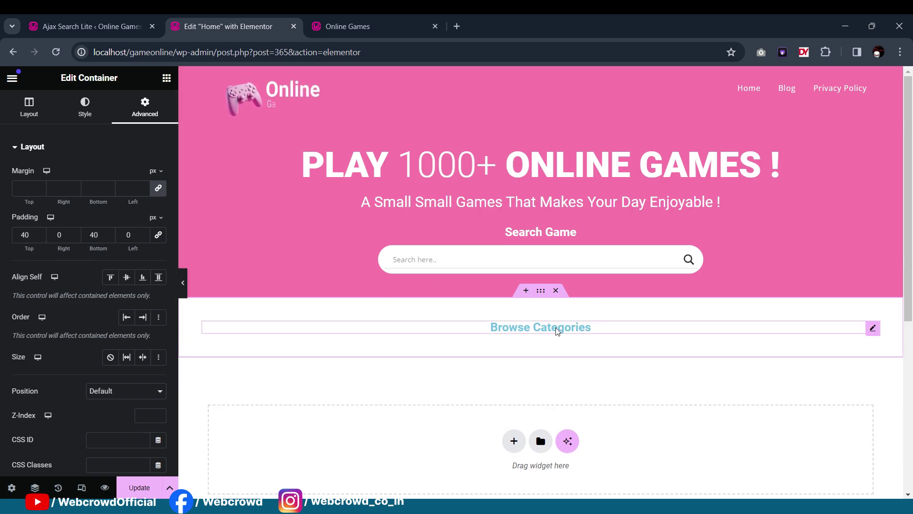
Step: Change the Browse Categories heading's text color to the pink global color
click(558, 331)
click(86, 106)
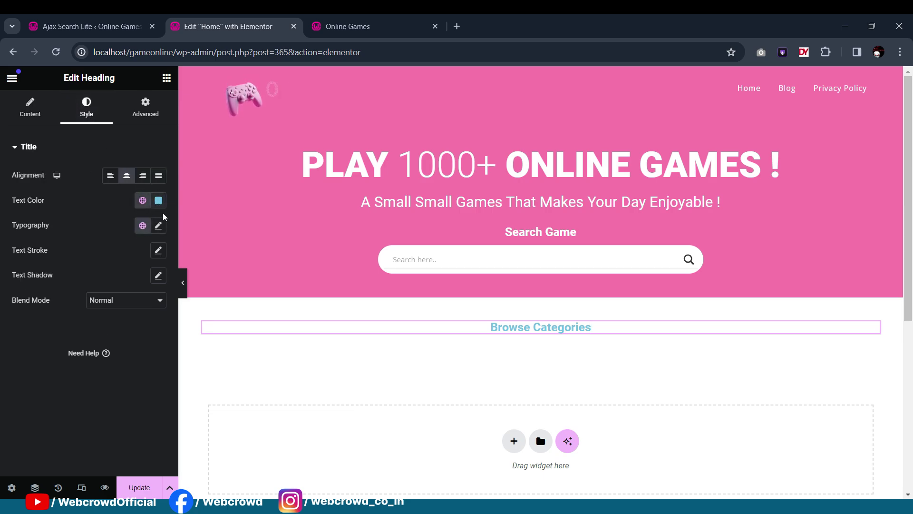
click(143, 200)
click(112, 350)
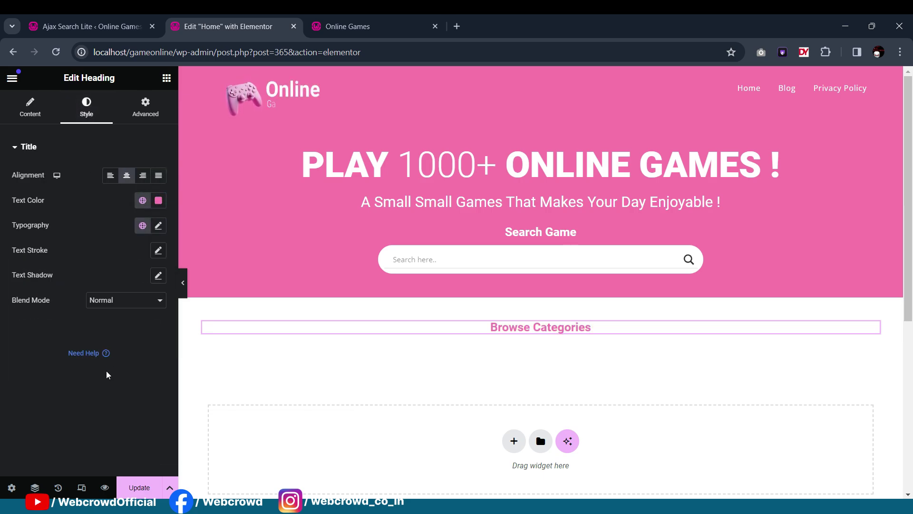
Step: Set the Browse Categories heading's font size to 28 px
click(158, 226)
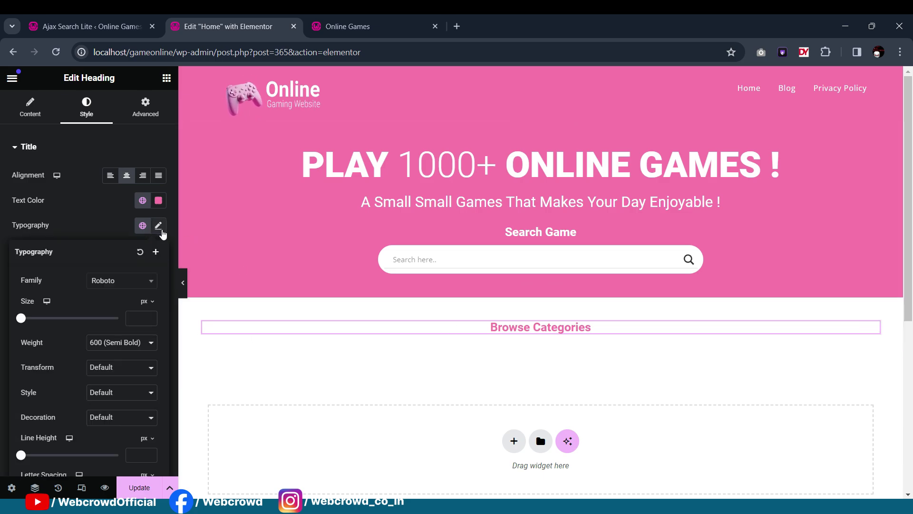
click(138, 318)
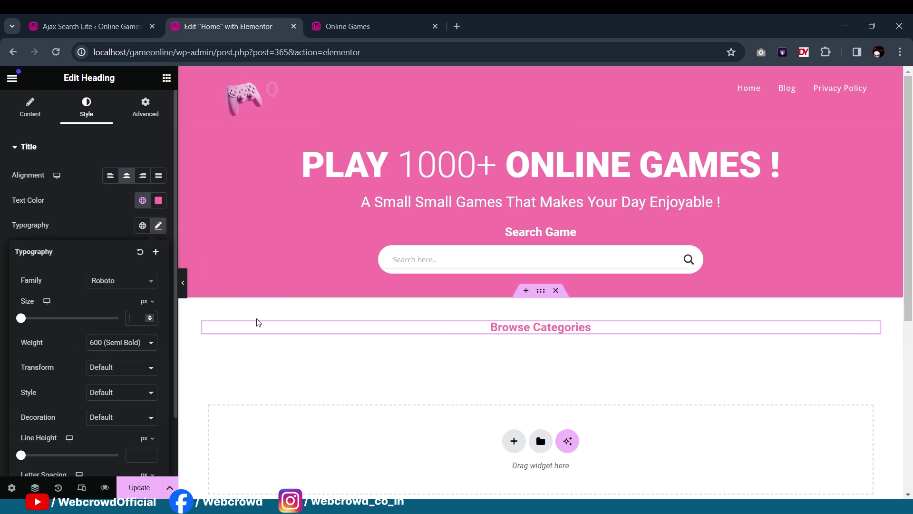
text(30)
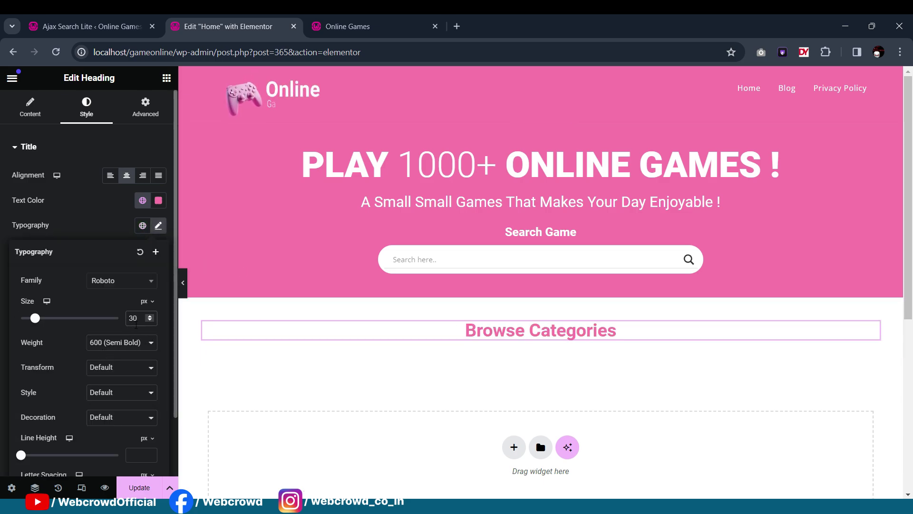
text(25)
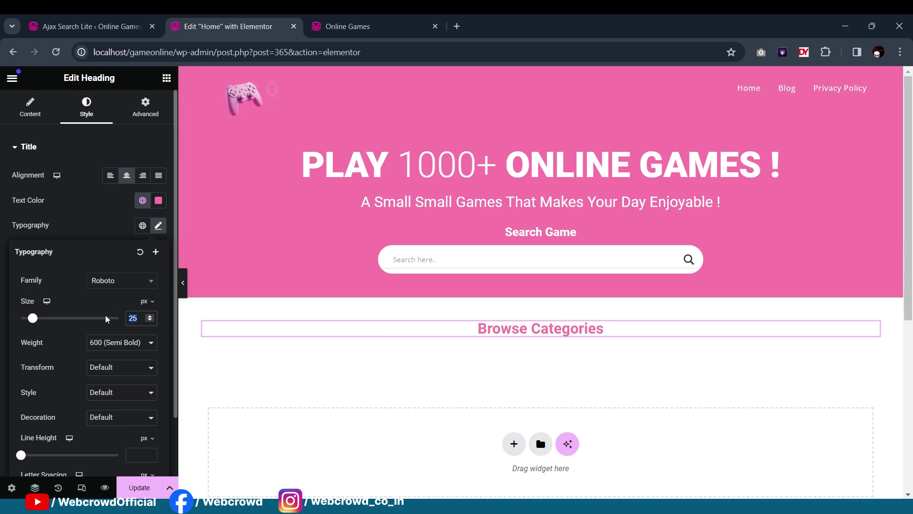
key(BackSpace)
text(7)
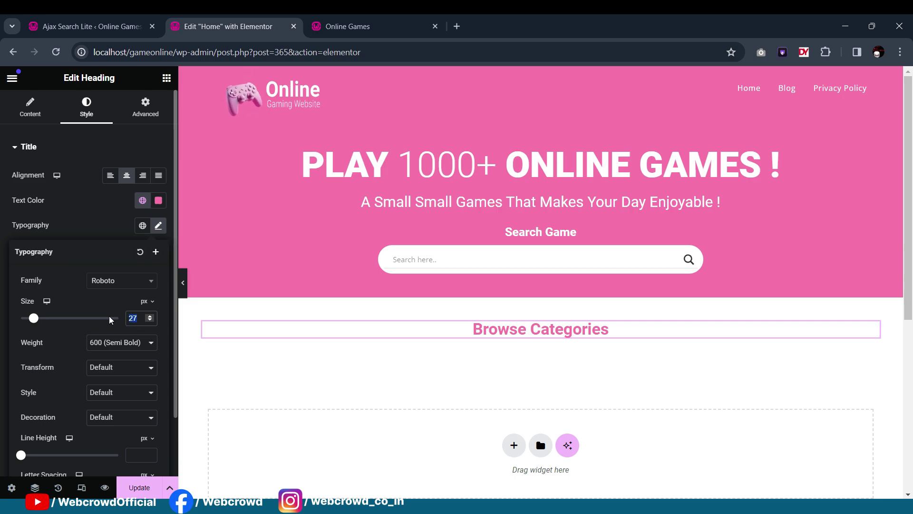
text(28)
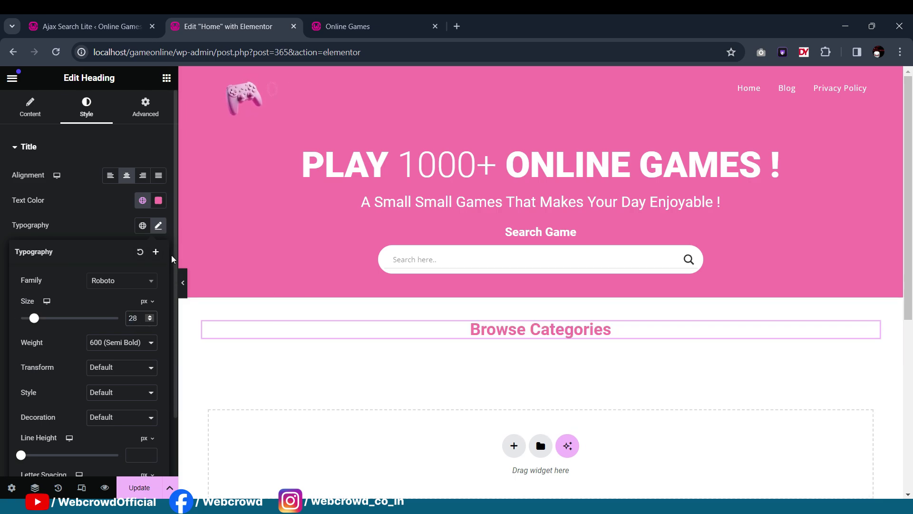
Step: Set the Browse Categories heading's font family to Roboto Condensed with weight 700 (Bold)
click(118, 284)
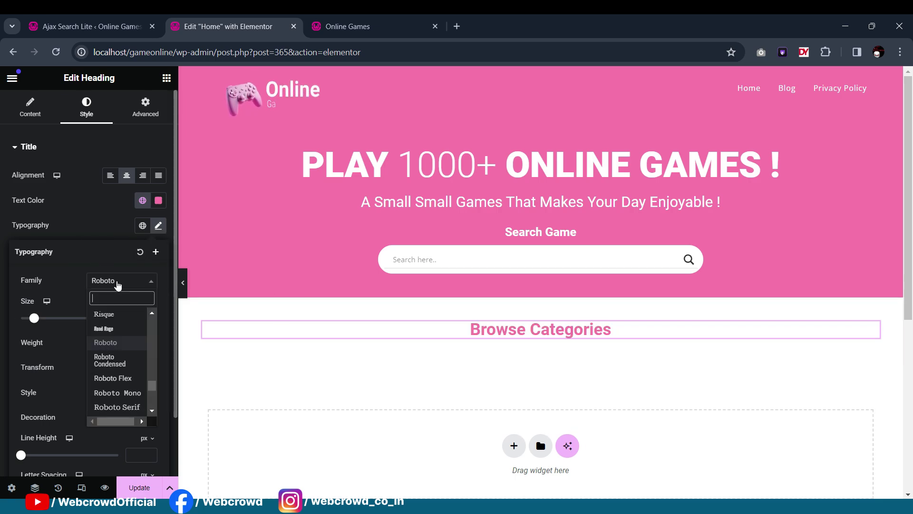
click(111, 360)
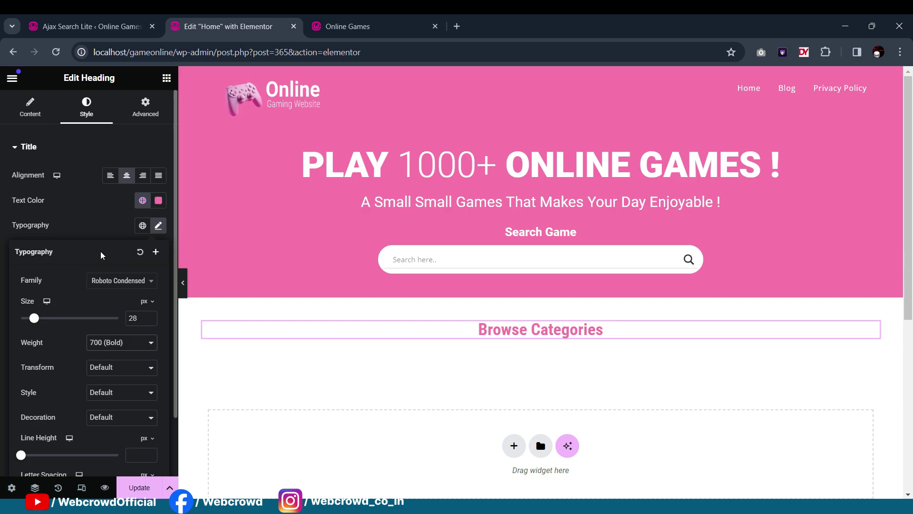
click(100, 227)
Step: Add a container below the Browse Categories heading and nest a second container inside it
scroll(472, 264, down, 1)
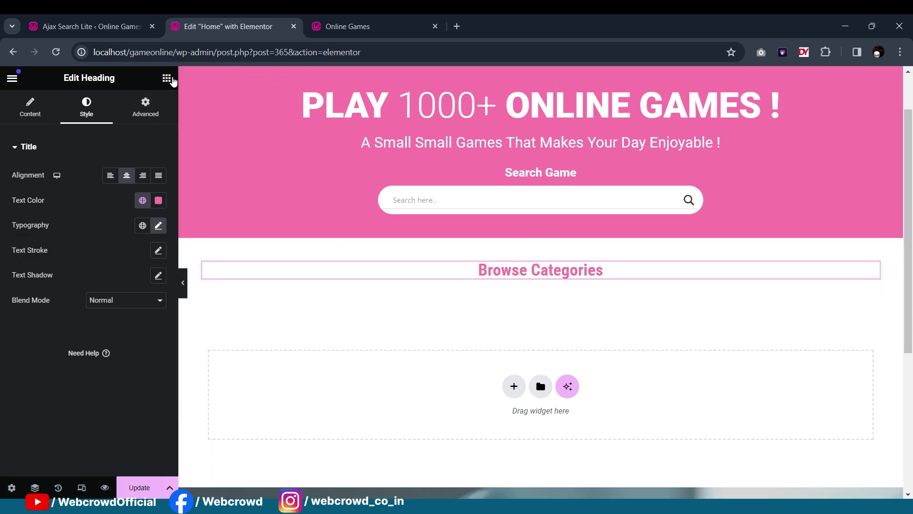
click(166, 77)
drag(62, 260, 549, 278)
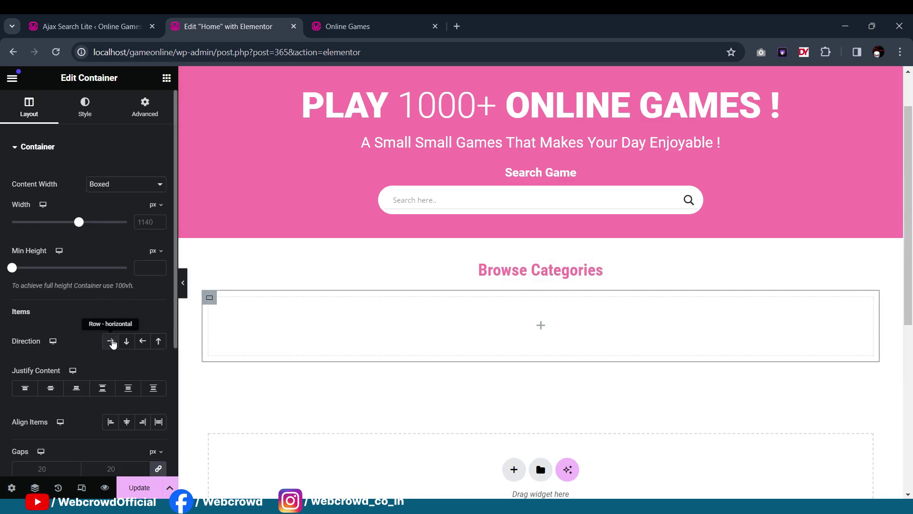
click(166, 77)
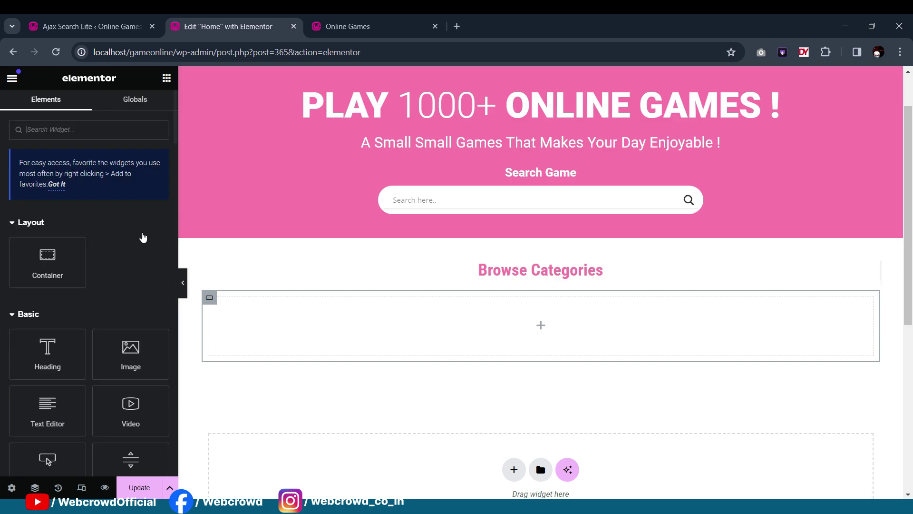
drag(57, 261, 448, 344)
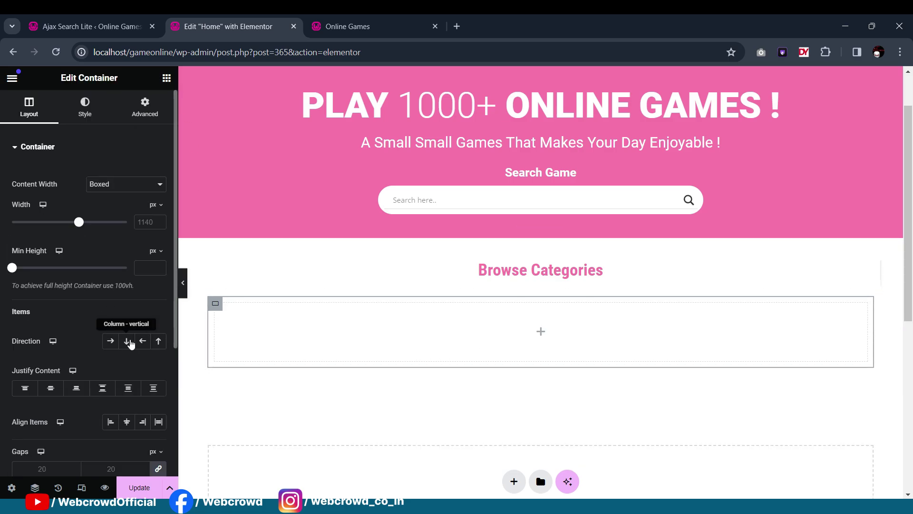
Step: Add an Icon Box widget to the inner container and clear its description text
click(167, 77)
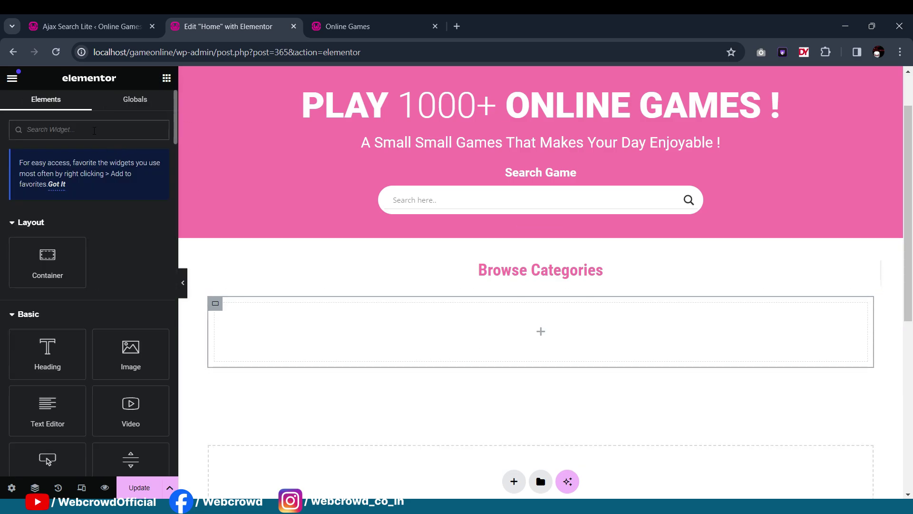
text(icon)
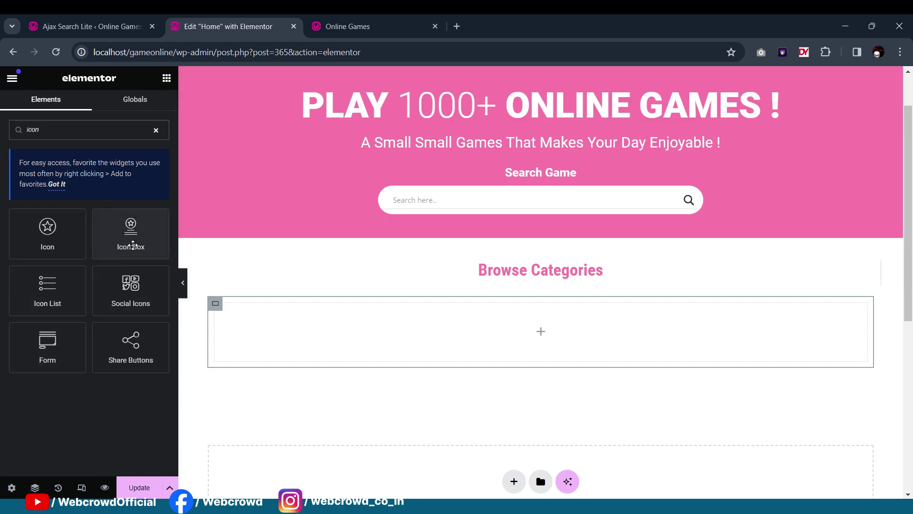
drag(123, 245, 353, 358)
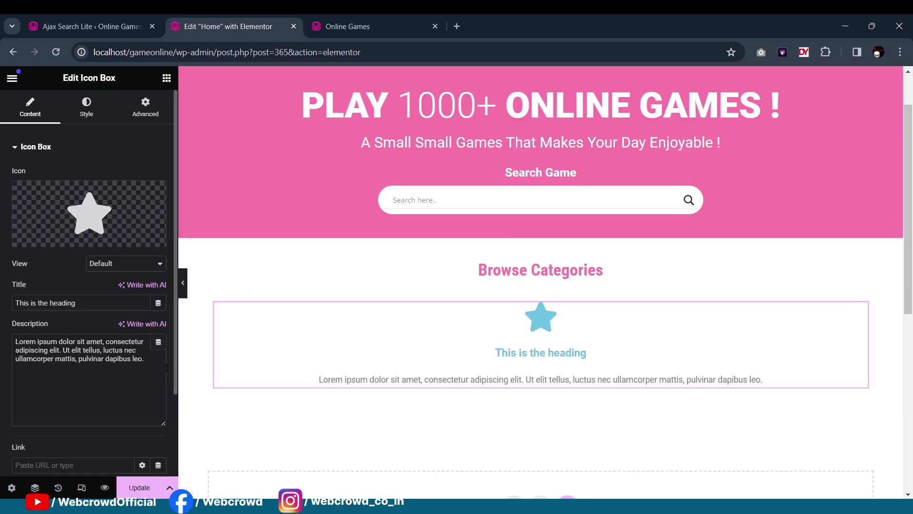
drag(148, 363, 1, 331)
key(BackSpace)
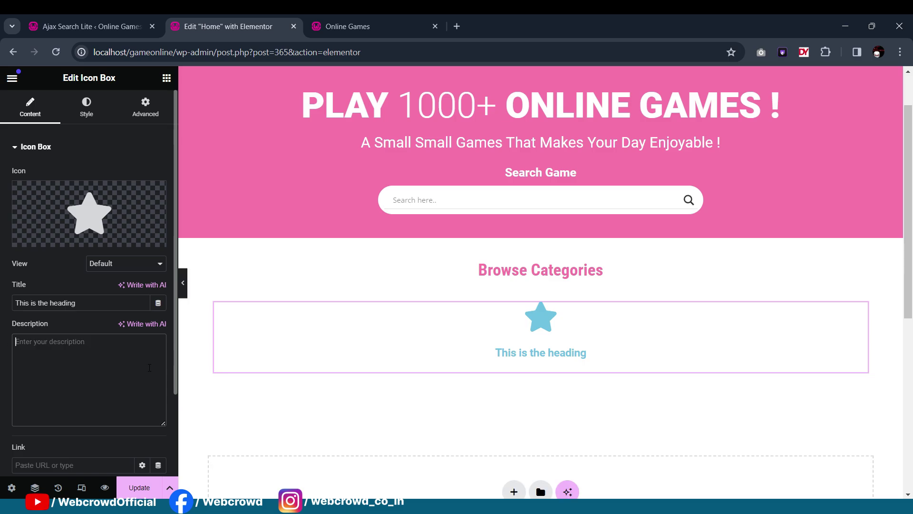
Step: Replace the icon box's star with the gamepad icon, searching the icon library for "game"
click(89, 214)
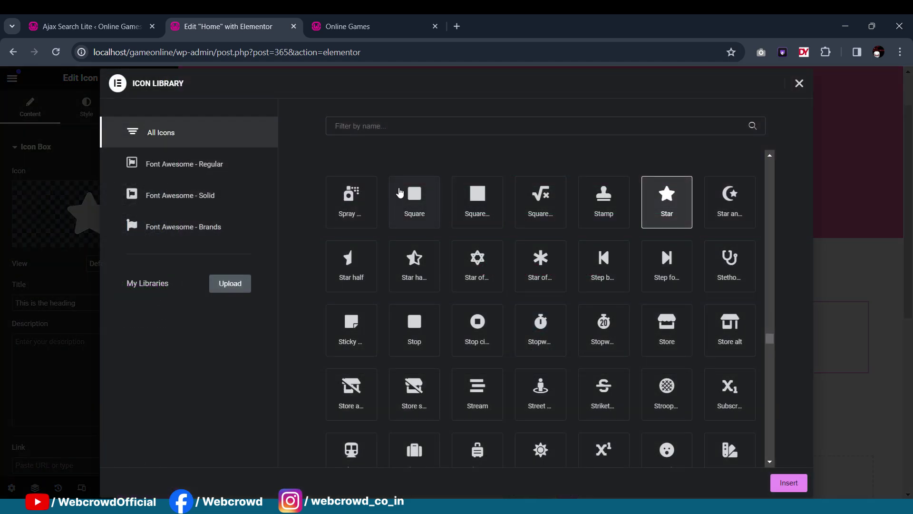
text(game)
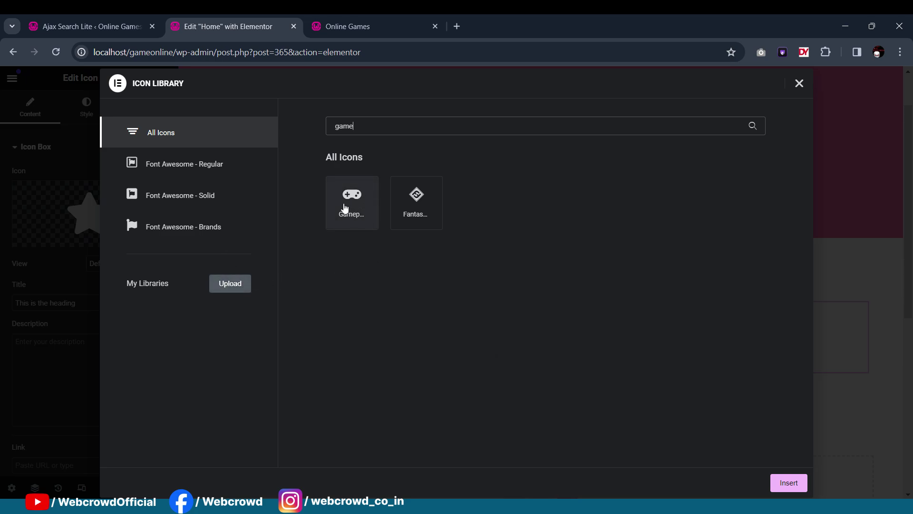
click(347, 209)
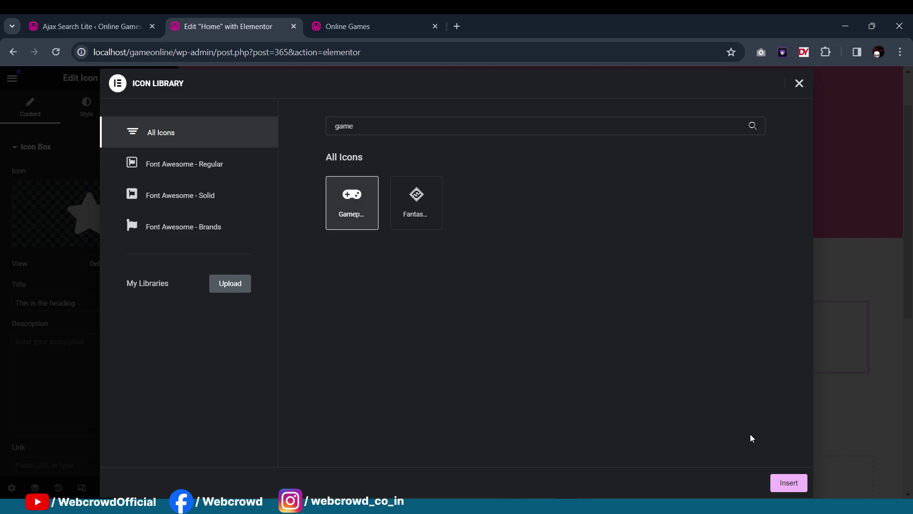
click(789, 482)
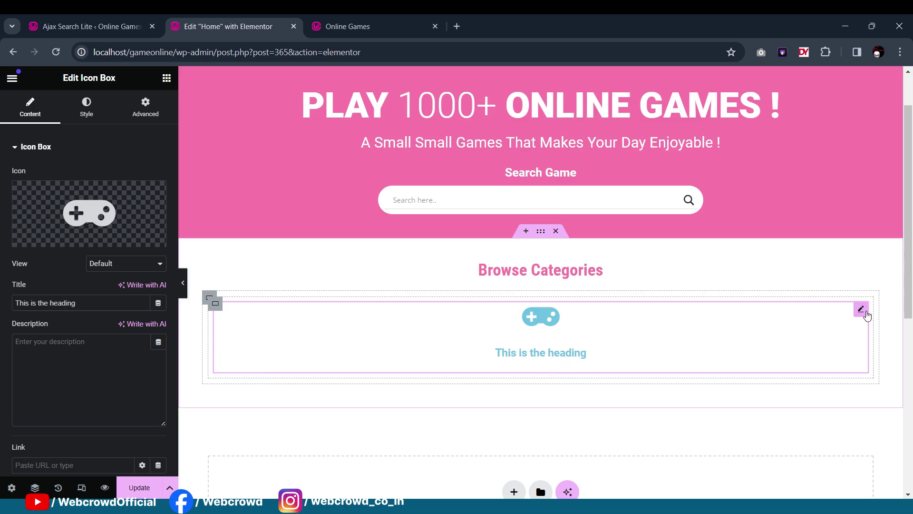
Step: Reduce the icon box's icon spacing to 0 px
click(86, 109)
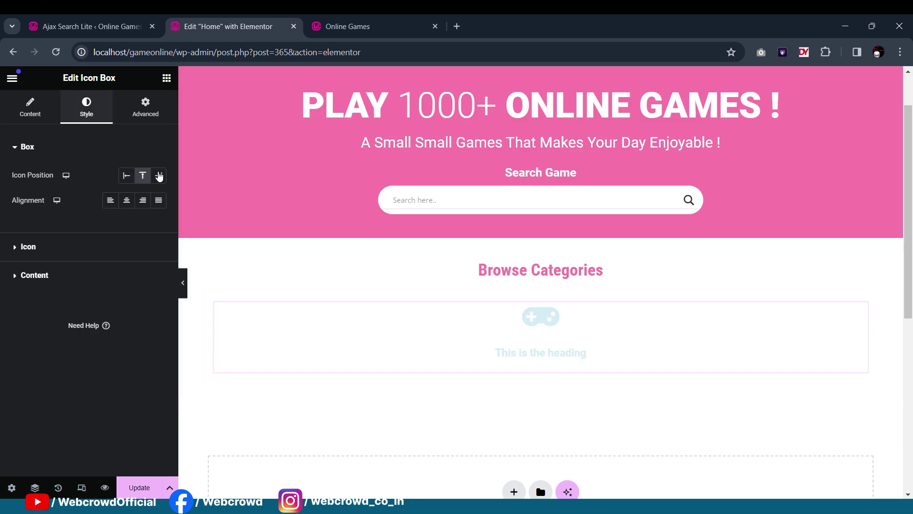
click(50, 252)
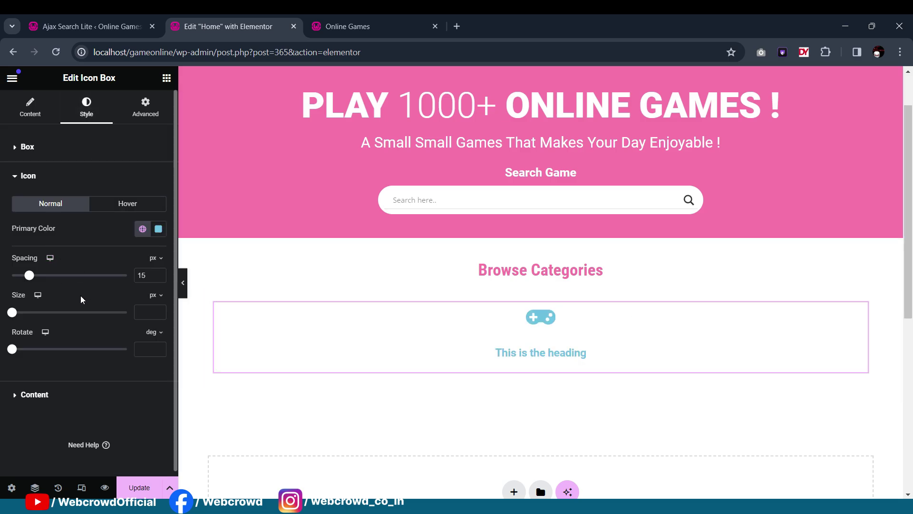
drag(30, 281, 4, 274)
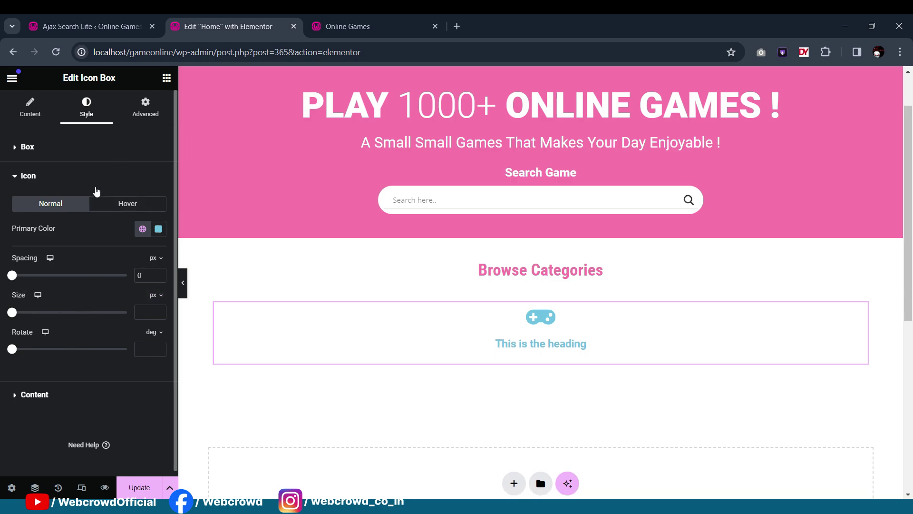
Step: Unlink the icon box's margins and set the bottom margin to -15 px
click(151, 120)
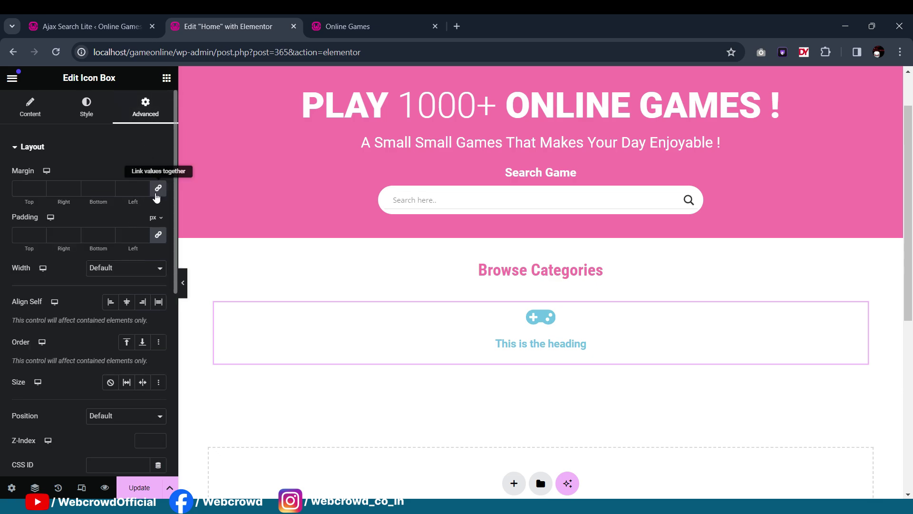
click(162, 193)
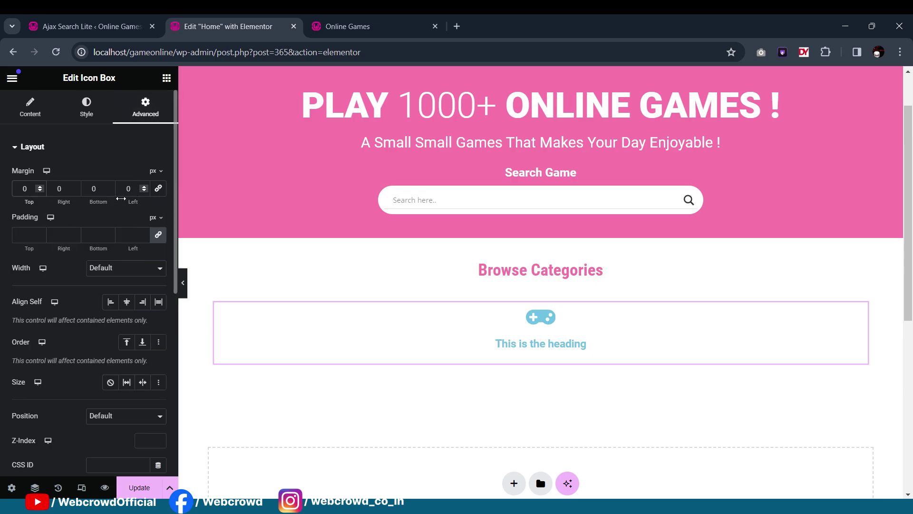
click(104, 189)
key(Down)
key(Down)
key(Down)
key(Down)
key(Down)
key(Down)
key(Down)
key(Down)
key(Down)
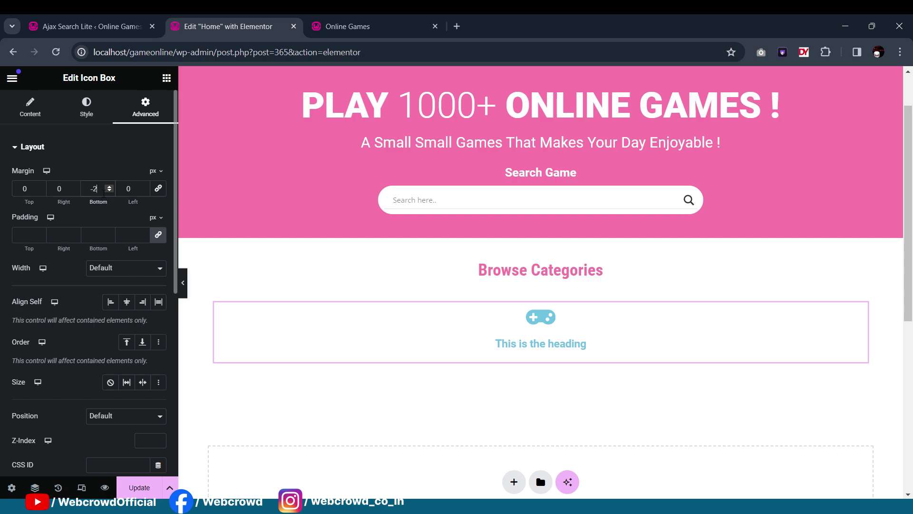
key(Down)
key(Down)
key(Down)
key(Down)
key(Down)
key(Down)
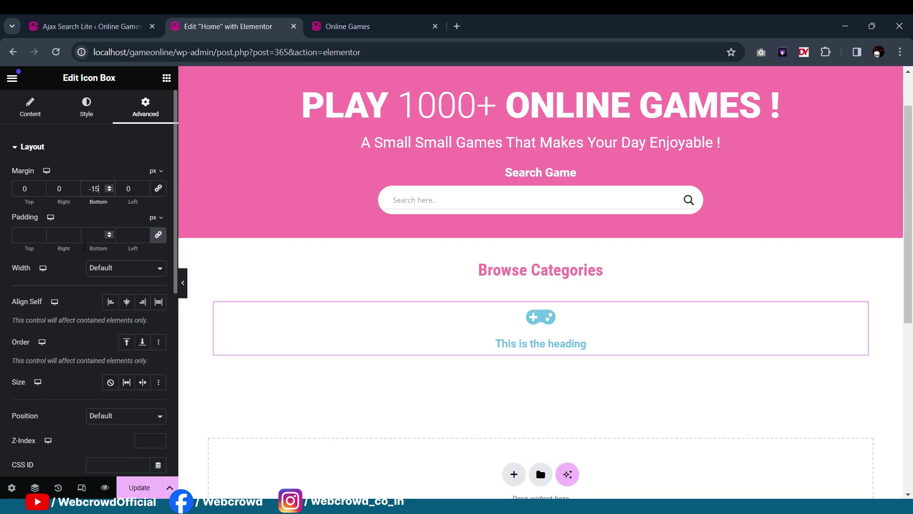
Step: Set the icon box's primary icon color to #3F3F3F
click(88, 116)
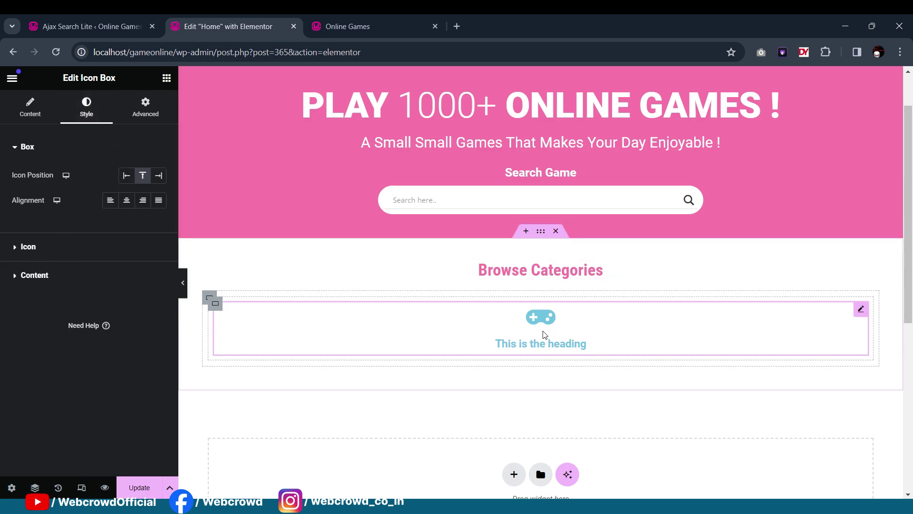
click(80, 256)
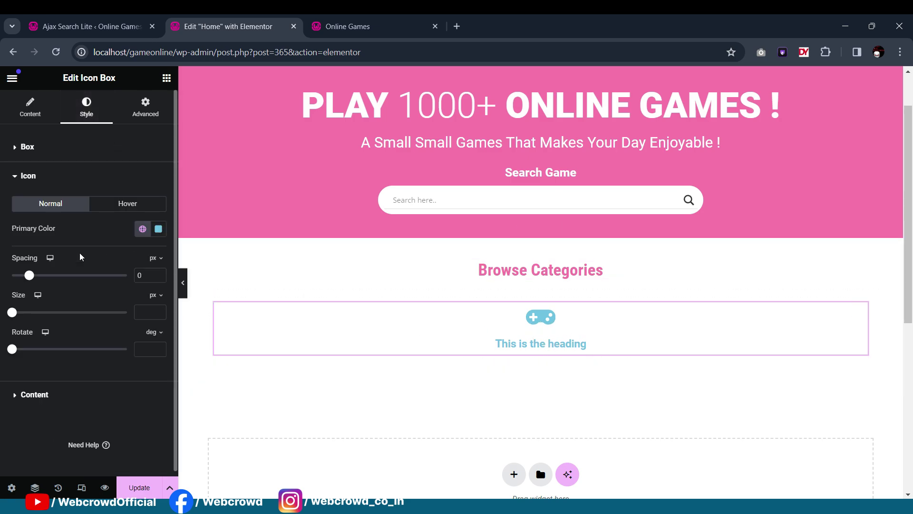
click(158, 229)
drag(138, 315, 28, 349)
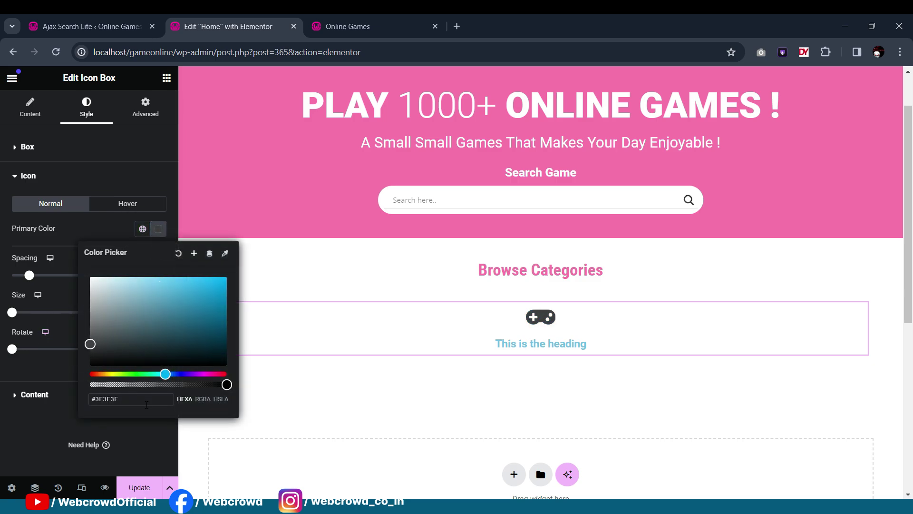
triple_click(146, 404)
click(63, 407)
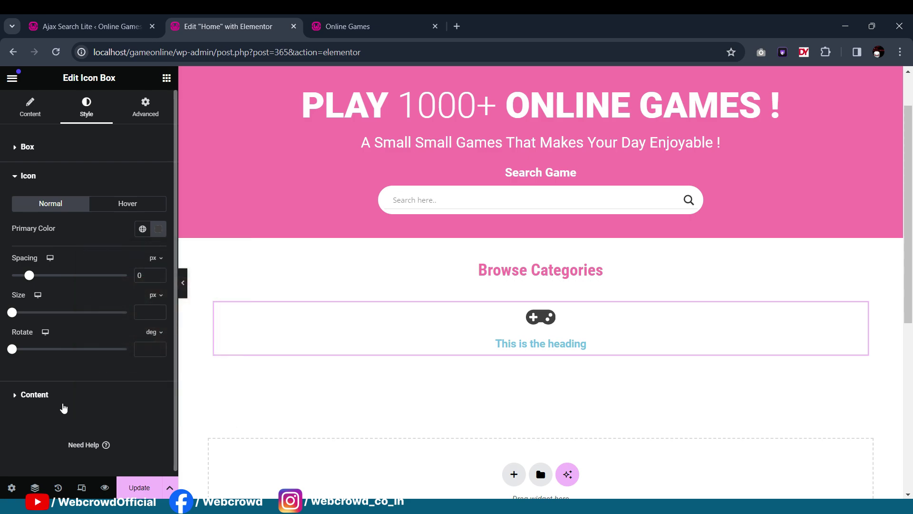
Step: Set the icon box's title color to #3F3F3F
click(57, 397)
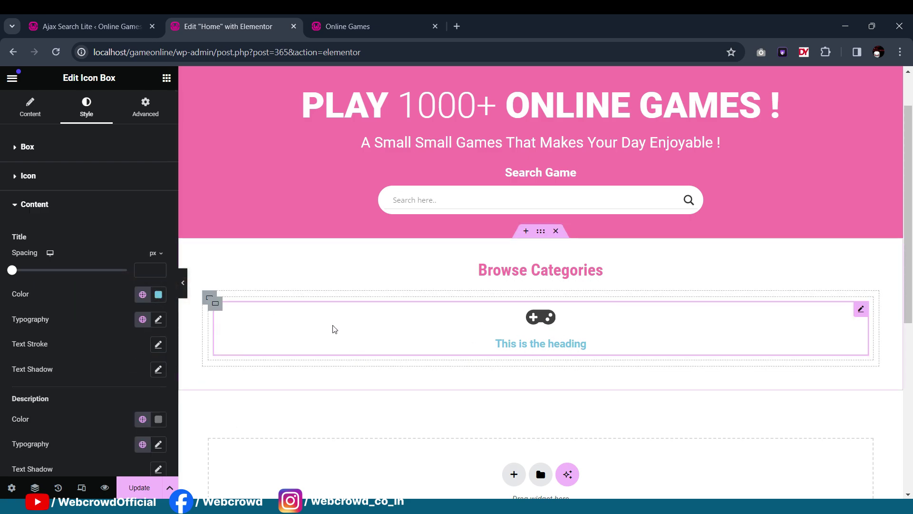
click(158, 294)
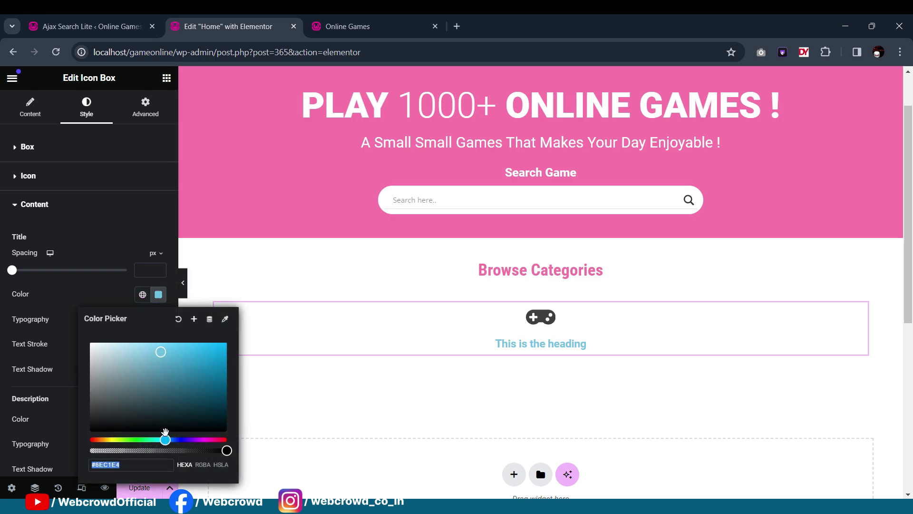
key(BackSpace)
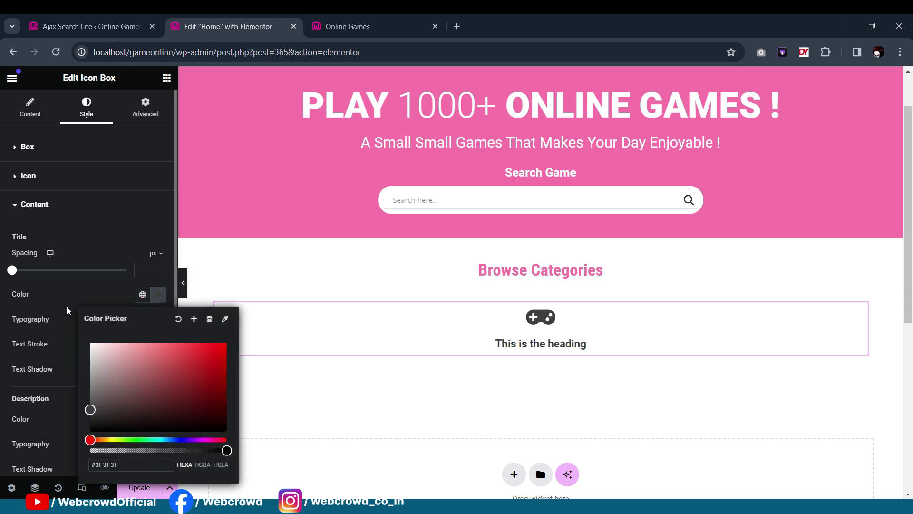
click(385, 304)
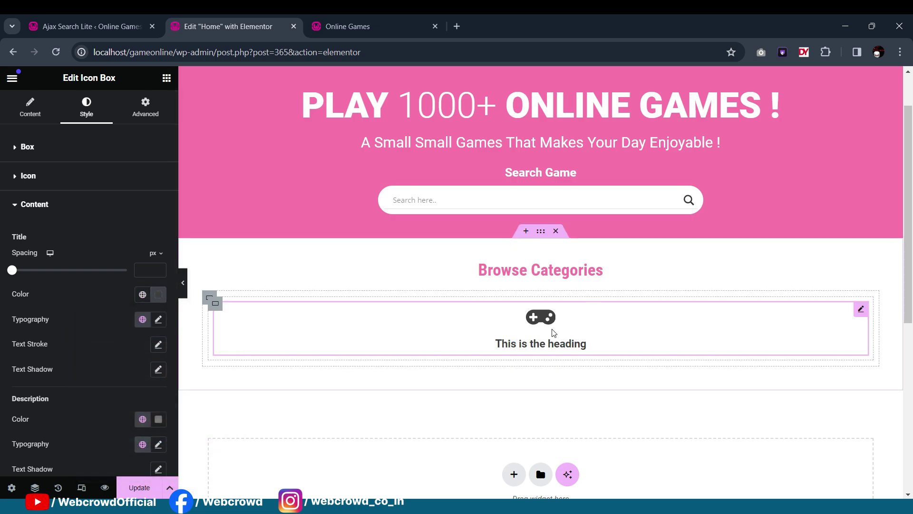
scroll(483, 279, down, 1)
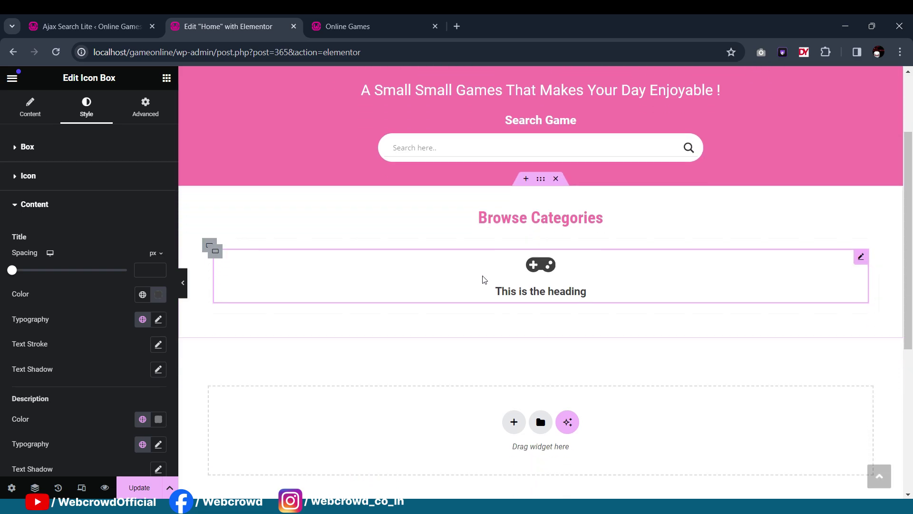
scroll(484, 279, up, 2)
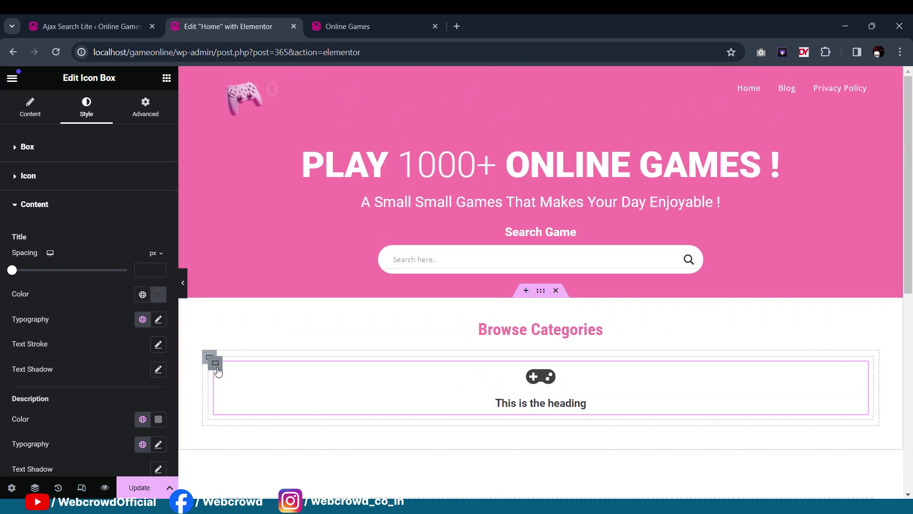
Step: Check the reference site's category cards and give the icon box's container a box shadow with horizontal and vertical offsets of 2
click(218, 371)
click(399, 26)
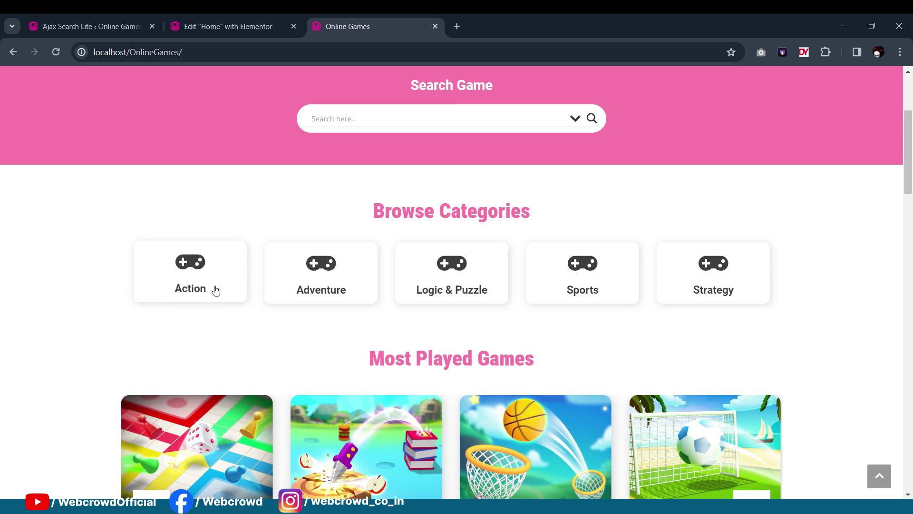
click(228, 19)
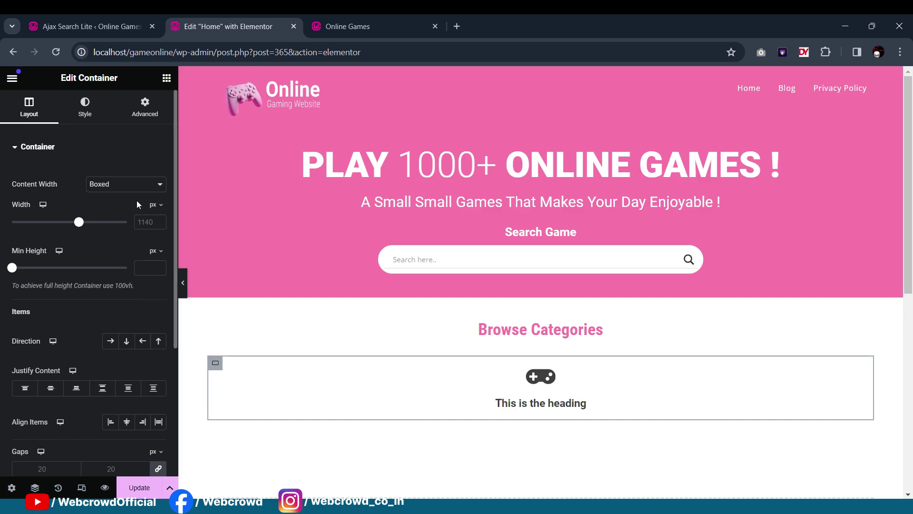
click(141, 119)
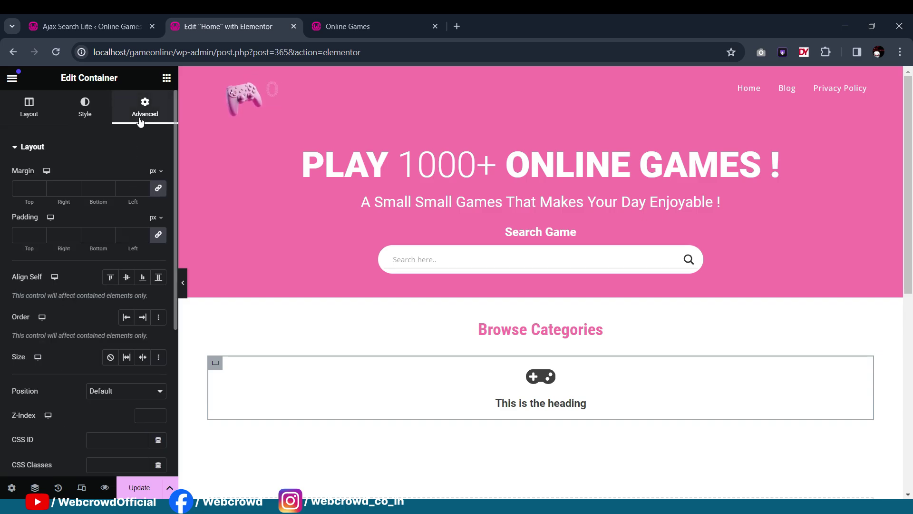
click(86, 110)
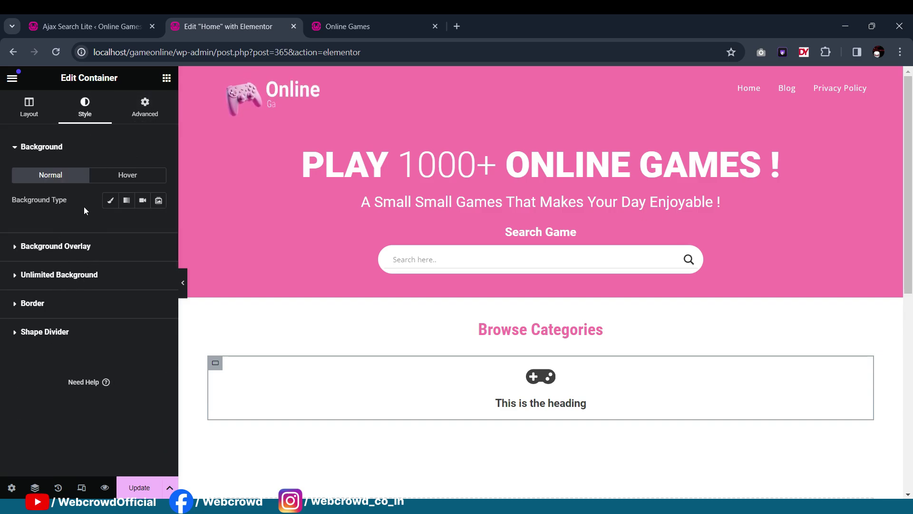
click(146, 114)
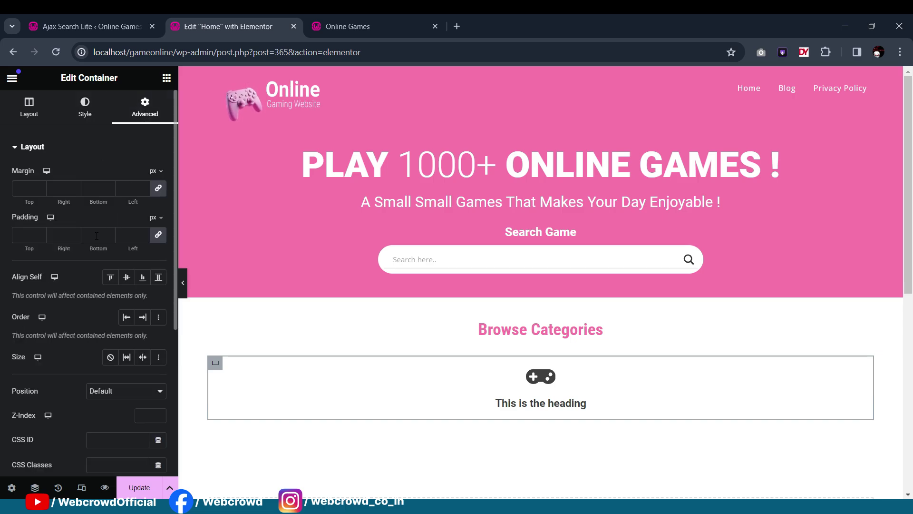
click(88, 115)
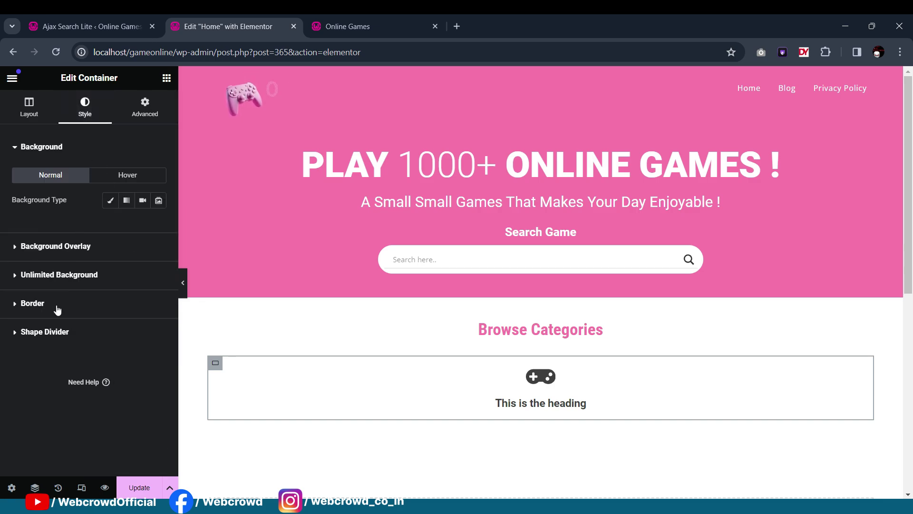
click(57, 305)
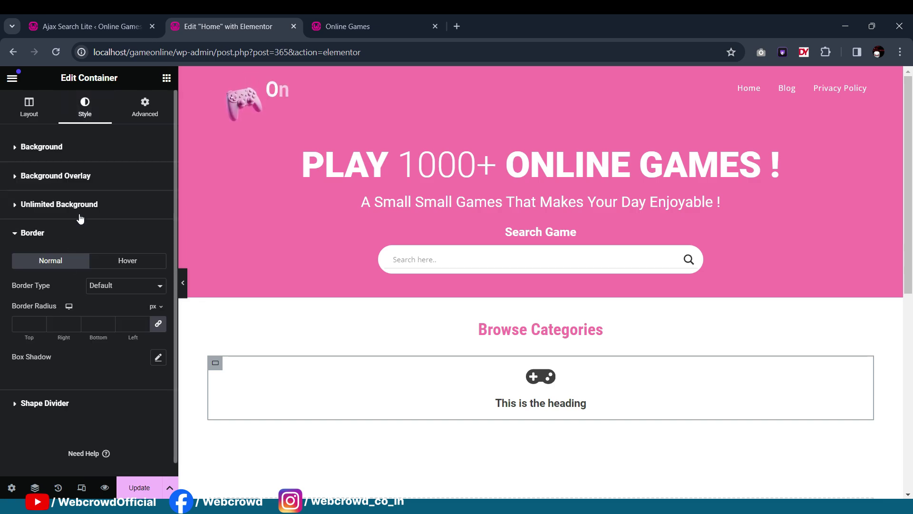
click(158, 360)
scroll(120, 340, down, 1)
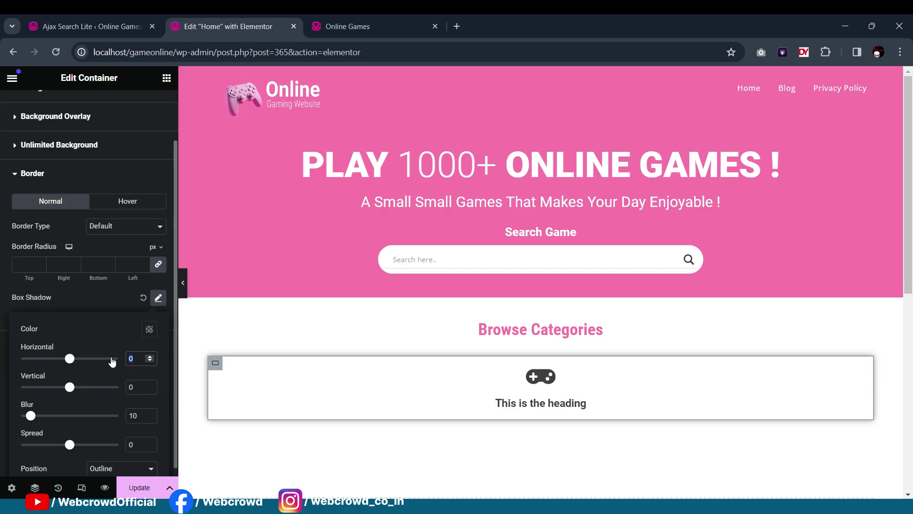
text(2)
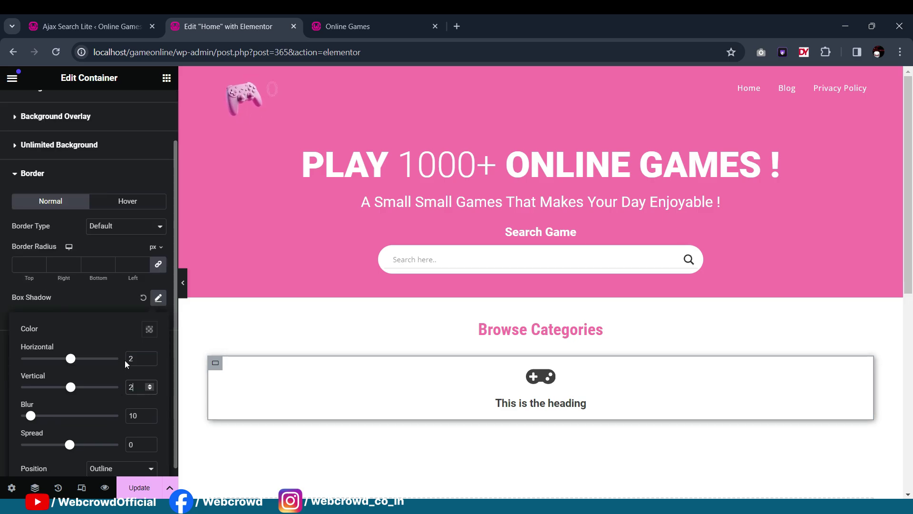
Step: Lighten the container's box shadow color to rgba(0, 0, 0, 0.11), raise its blur to 17, and preview the page at full width
click(148, 329)
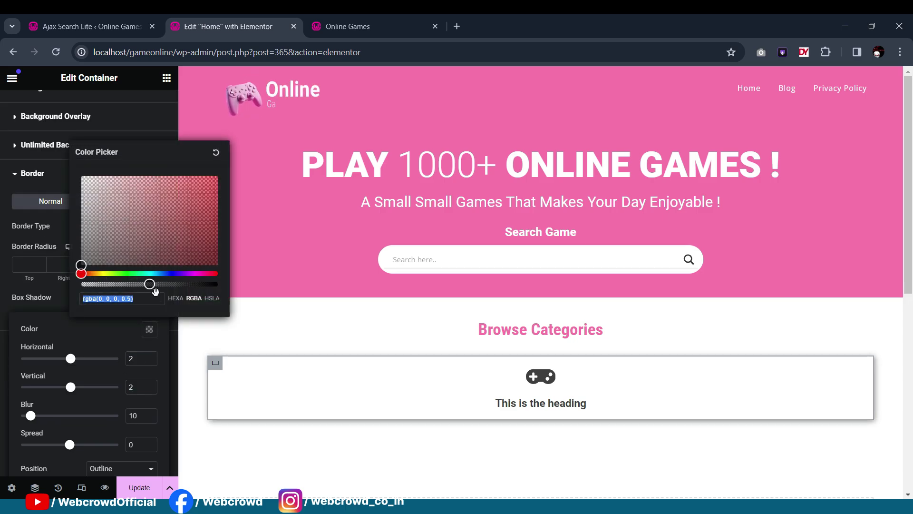
drag(154, 288, 103, 290)
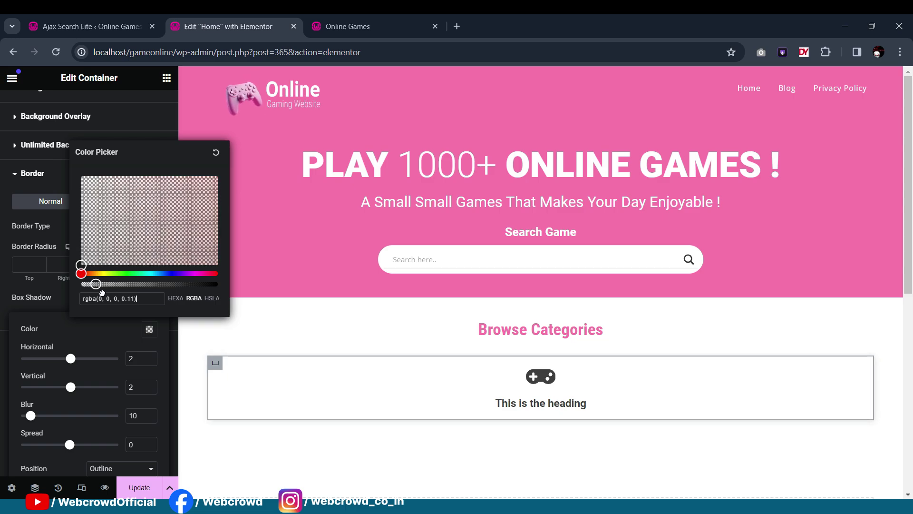
drag(33, 416, 45, 422)
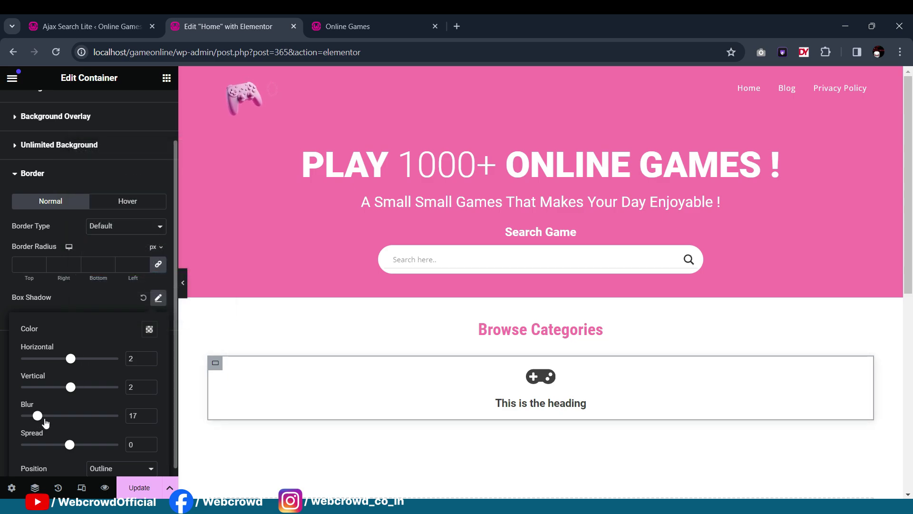
click(77, 298)
click(183, 285)
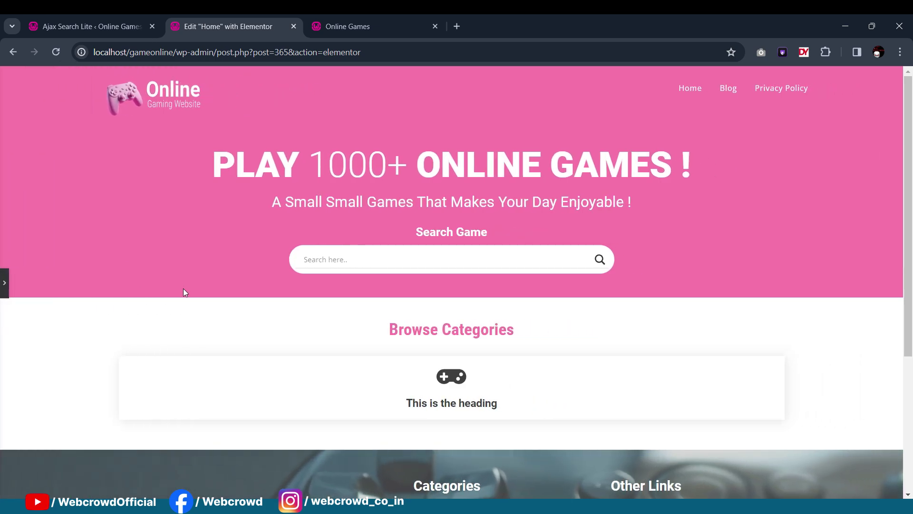
click(5, 281)
Step: Set the container's border radius to 10 px on all corners and preview the card at full width
click(25, 263)
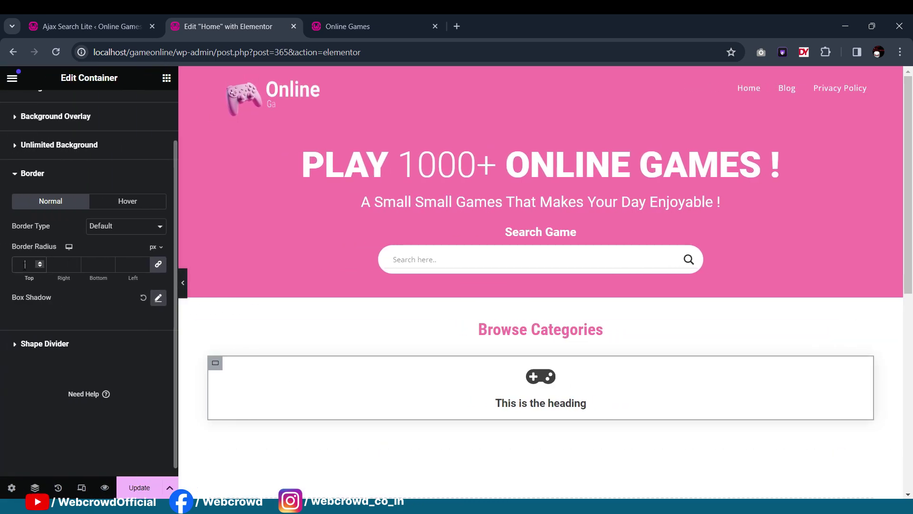
text(1)
scroll(138, 256, up, 1)
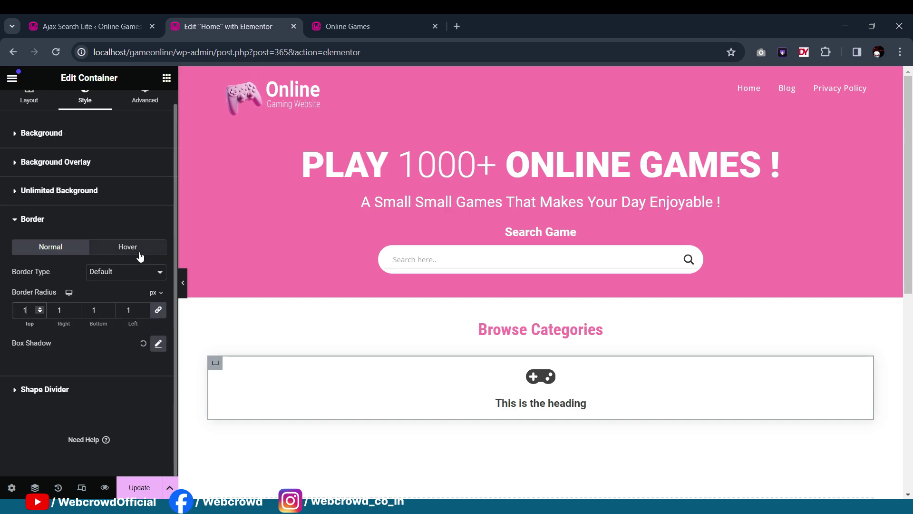
text(0)
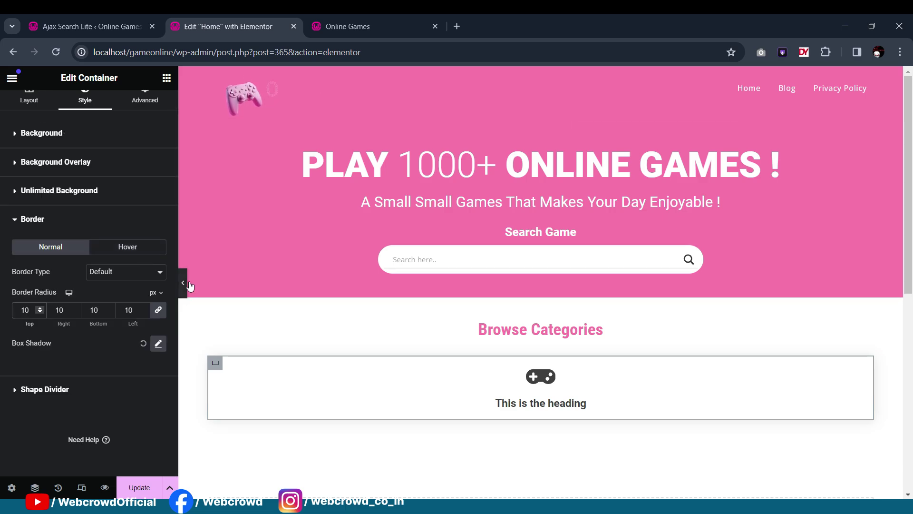
click(183, 283)
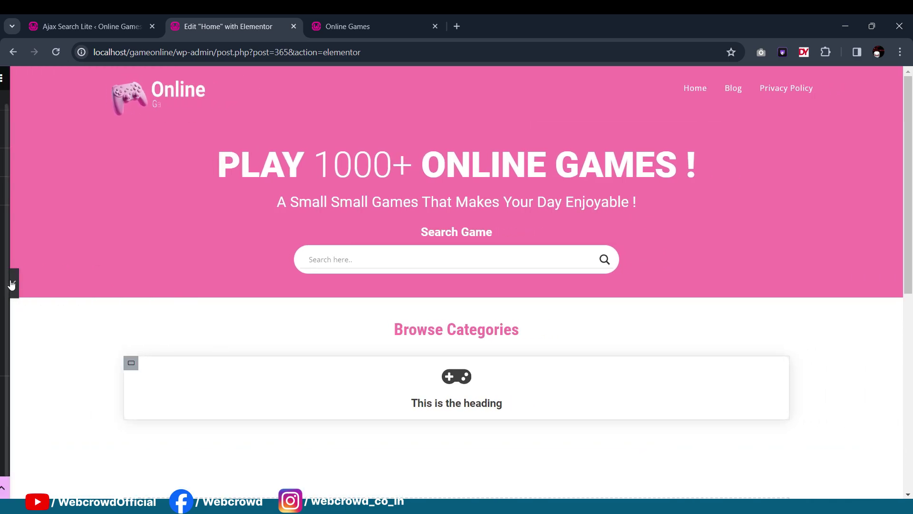
click(4, 282)
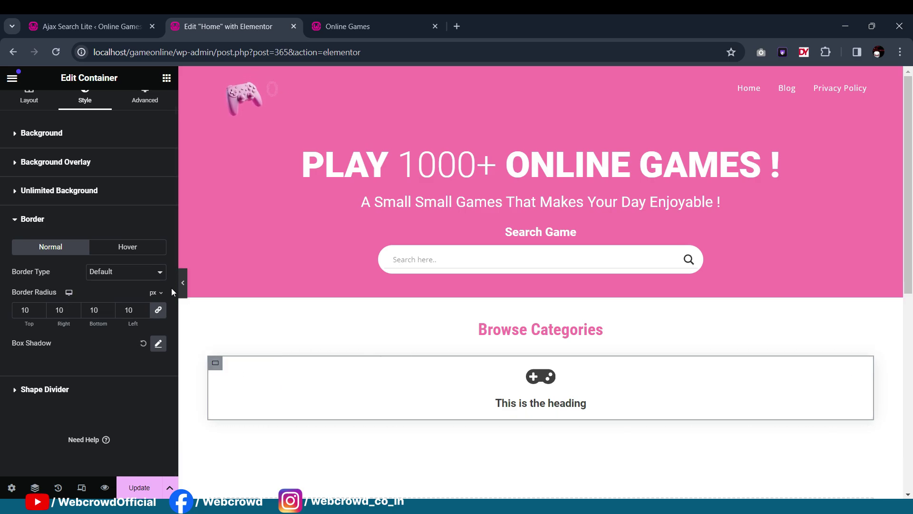
Step: Give the container a hover transform with Offset Y of -5 px and compare it with the category cards on the reference site
scroll(138, 204, up, 1)
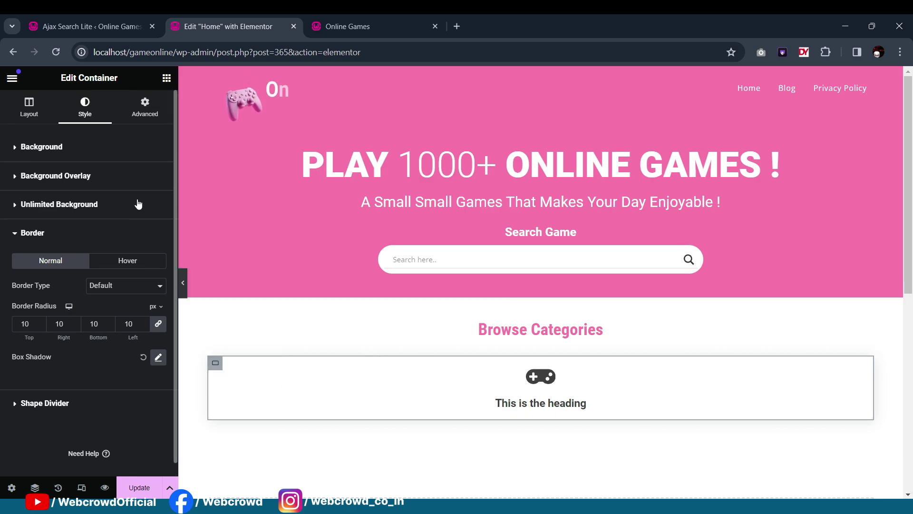
click(145, 114)
scroll(61, 316, down, 2)
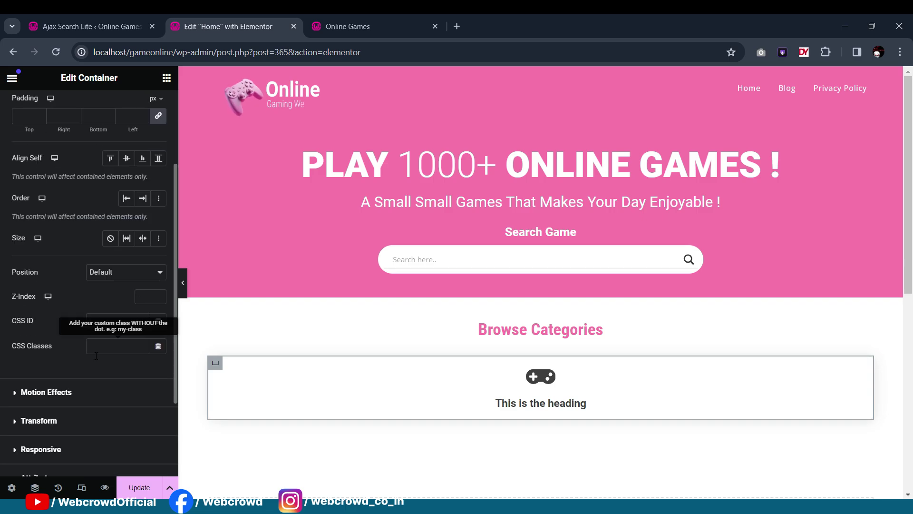
click(63, 427)
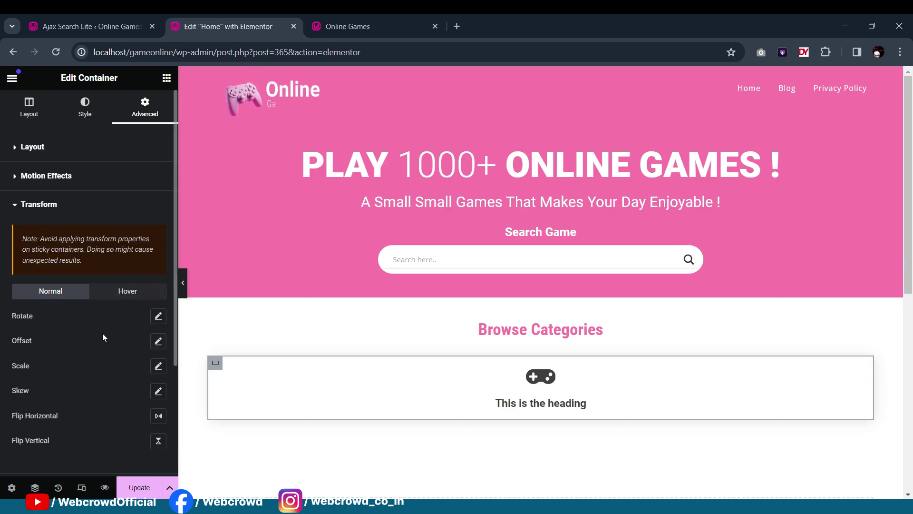
click(126, 295)
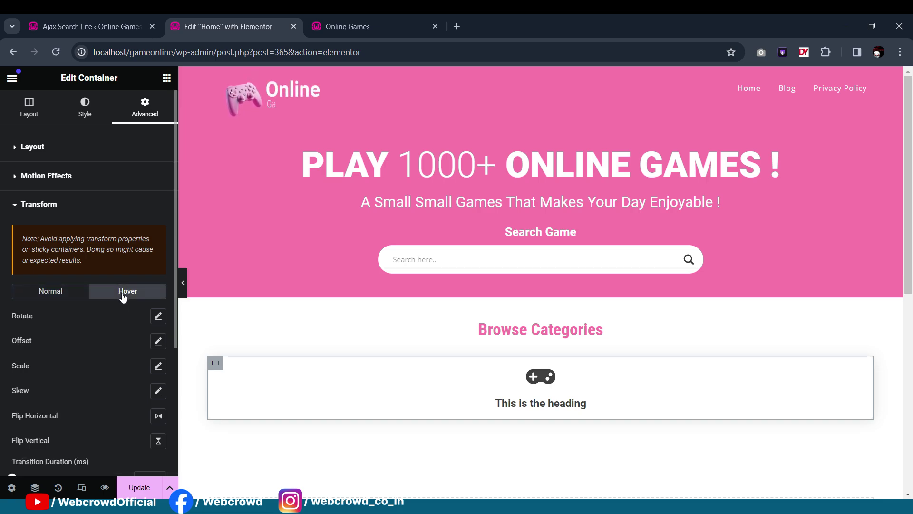
click(159, 342)
click(136, 427)
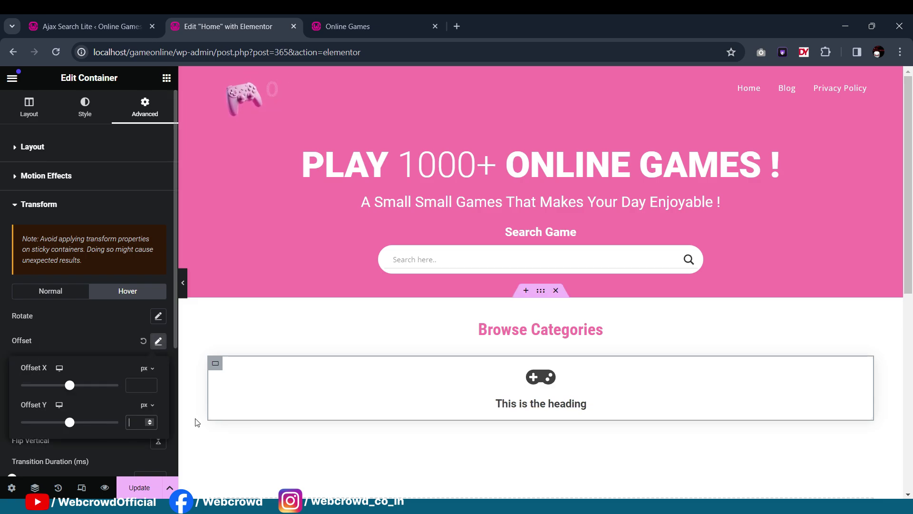
text(-5)
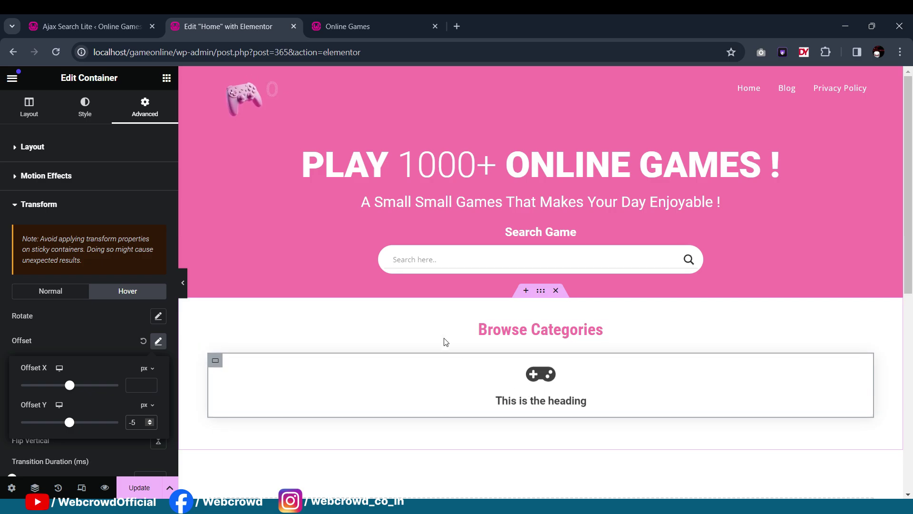
click(375, 18)
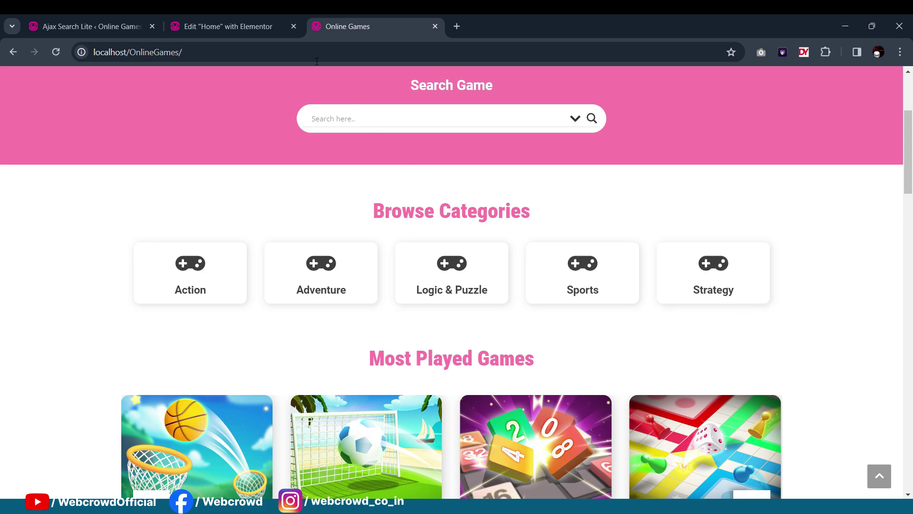
Step: Return to the Home page editor and duplicate the icon box's container four times to make a row of five category cards
click(242, 14)
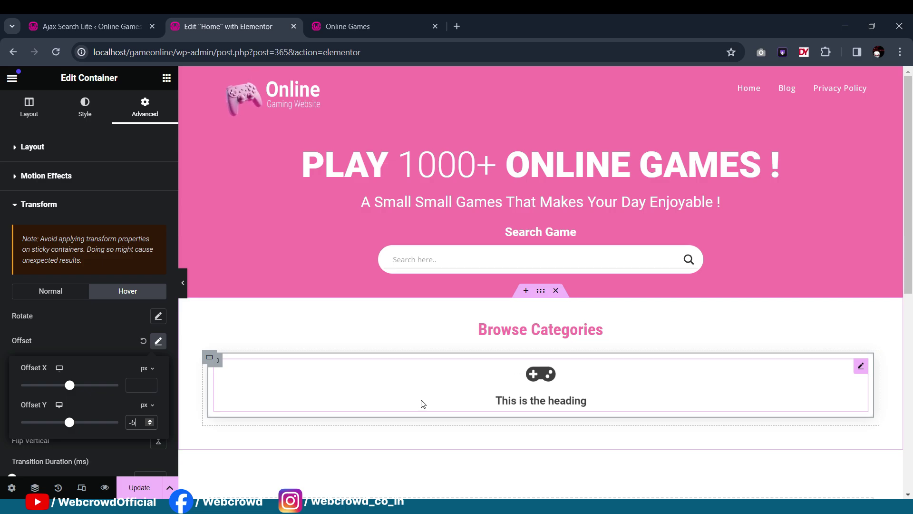
click(223, 369)
right_click(219, 365)
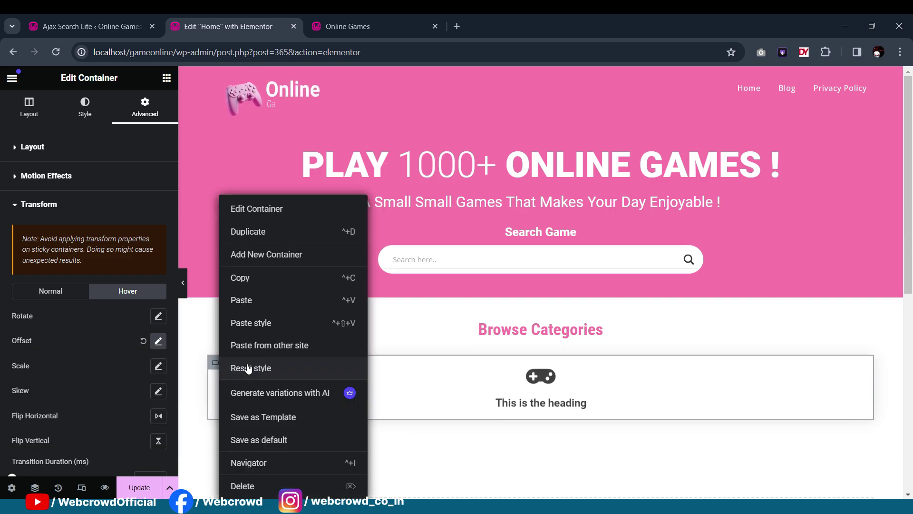
click(295, 232)
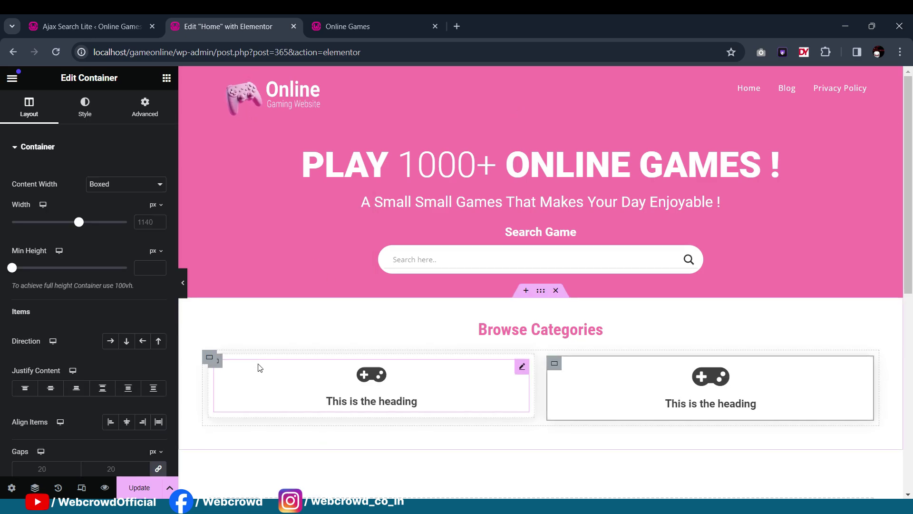
right_click(225, 366)
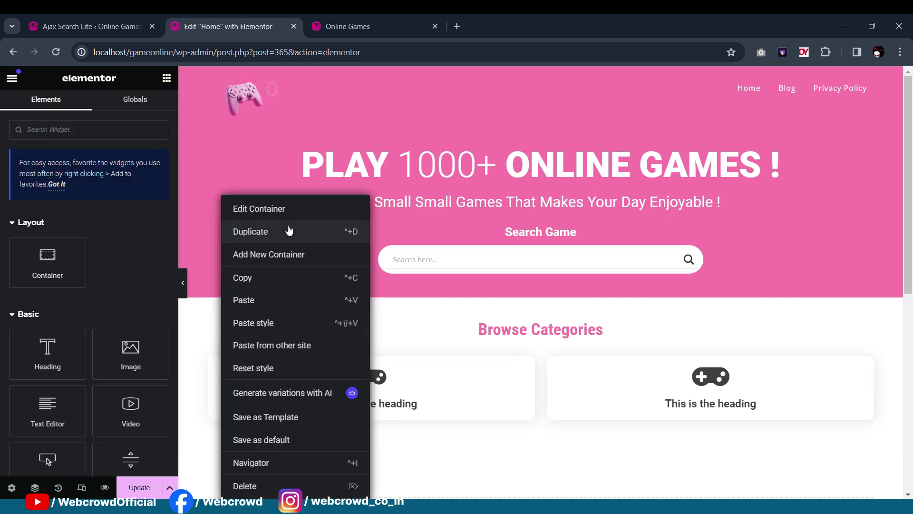
click(346, 230)
right_click(216, 370)
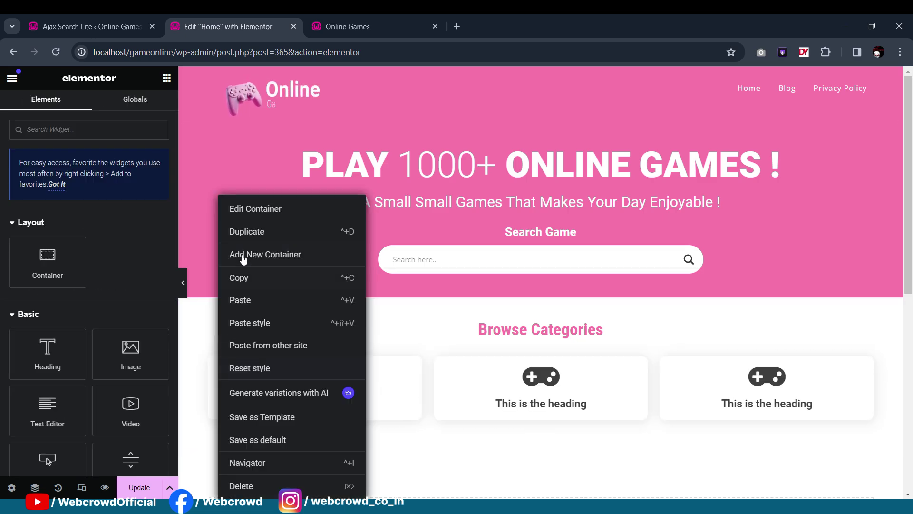
click(247, 232)
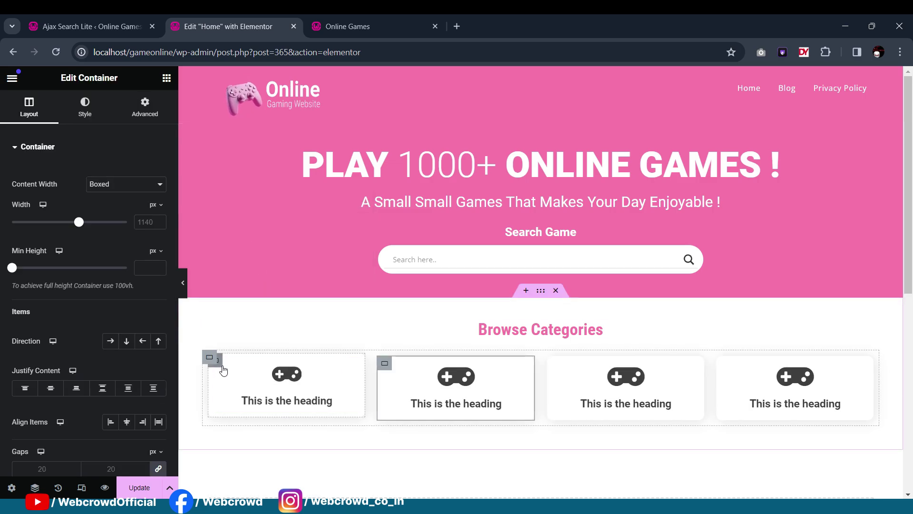
right_click(221, 369)
click(262, 232)
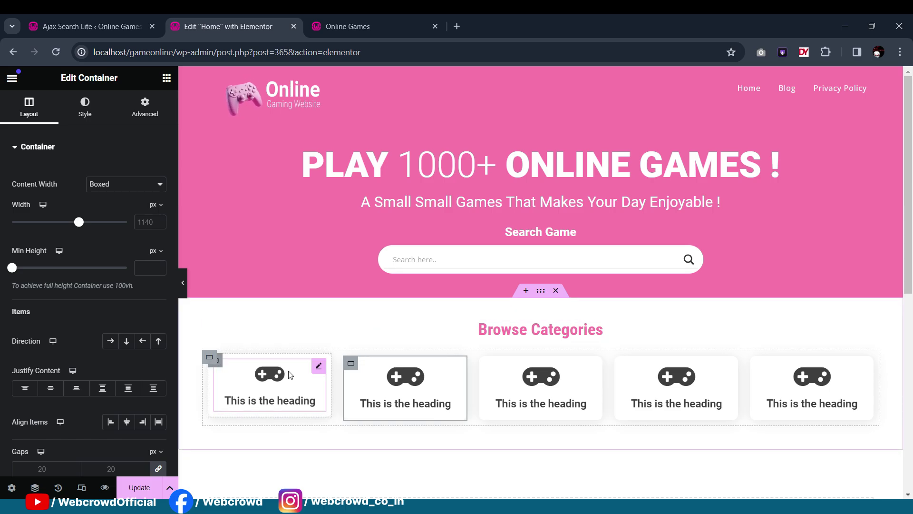
Step: Open the first card's icon box link setting and copy the Action category's link from the WordPress post categories list
click(319, 367)
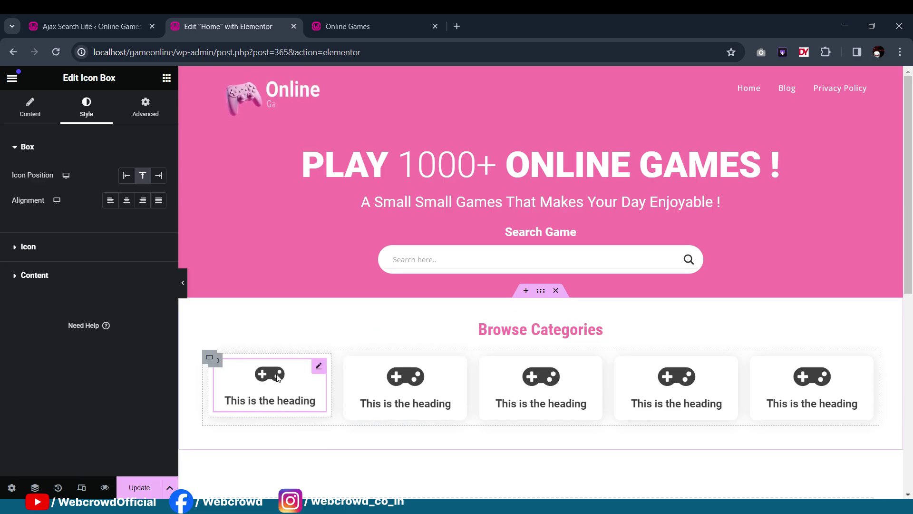
click(30, 108)
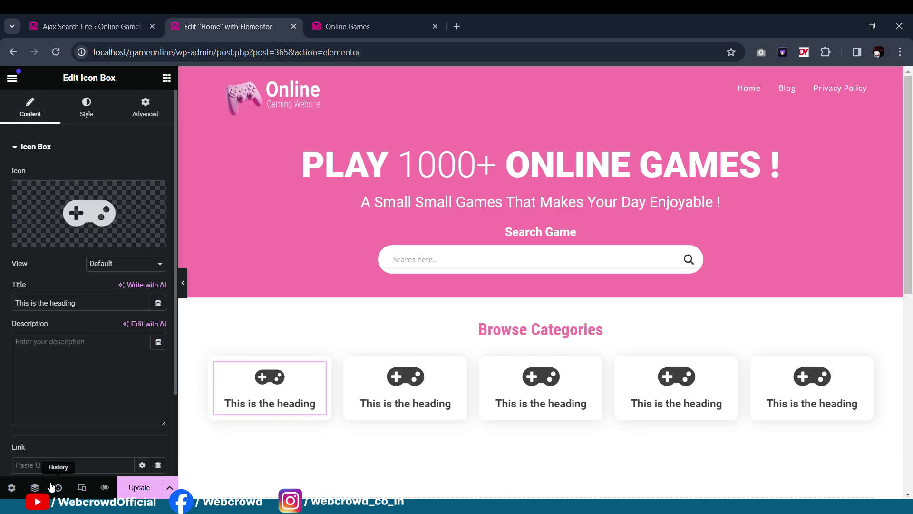
scroll(66, 441, down, 2)
click(59, 367)
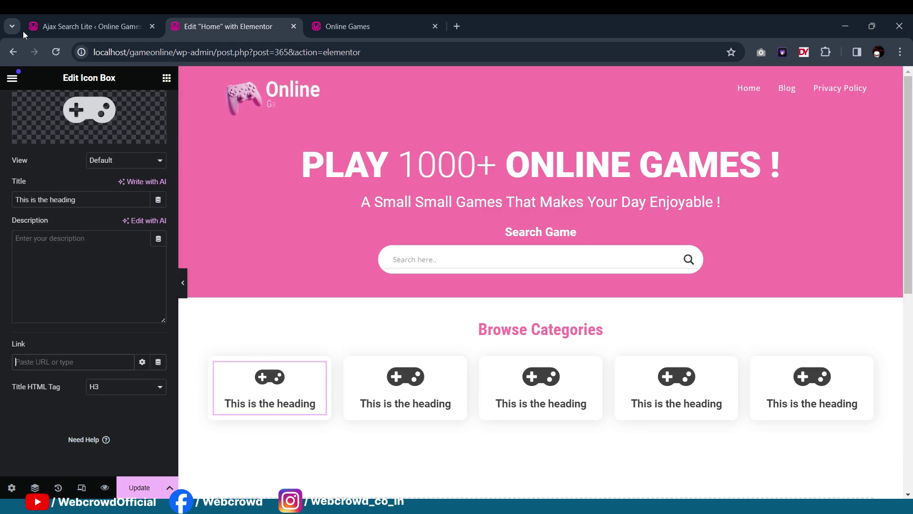
click(62, 26)
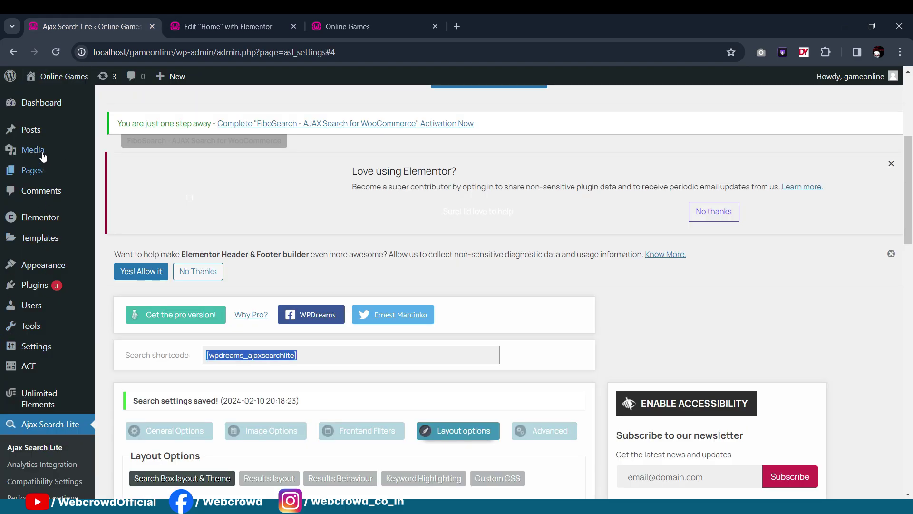
mouse_move(35, 130)
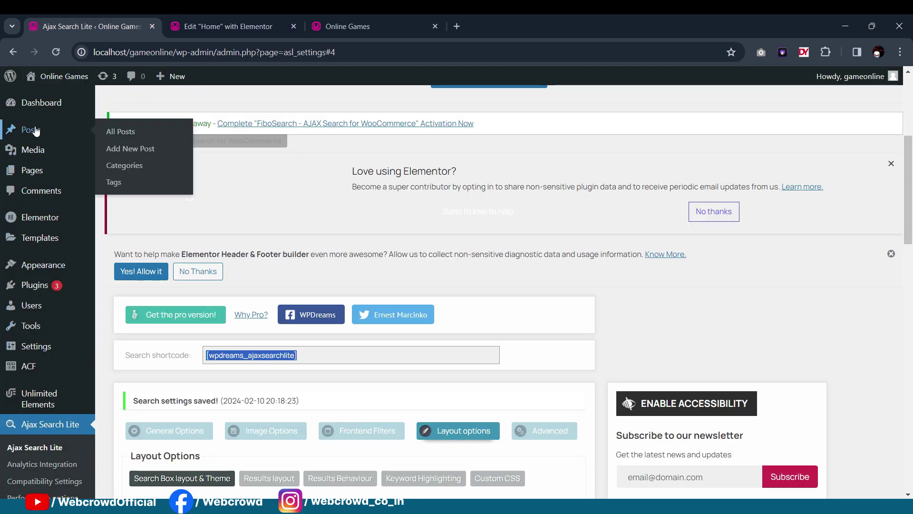
click(122, 166)
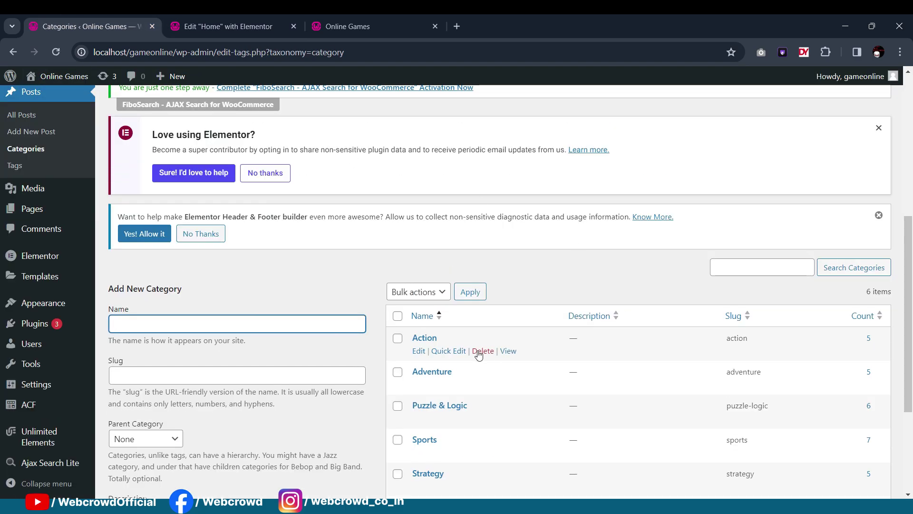
click(512, 352)
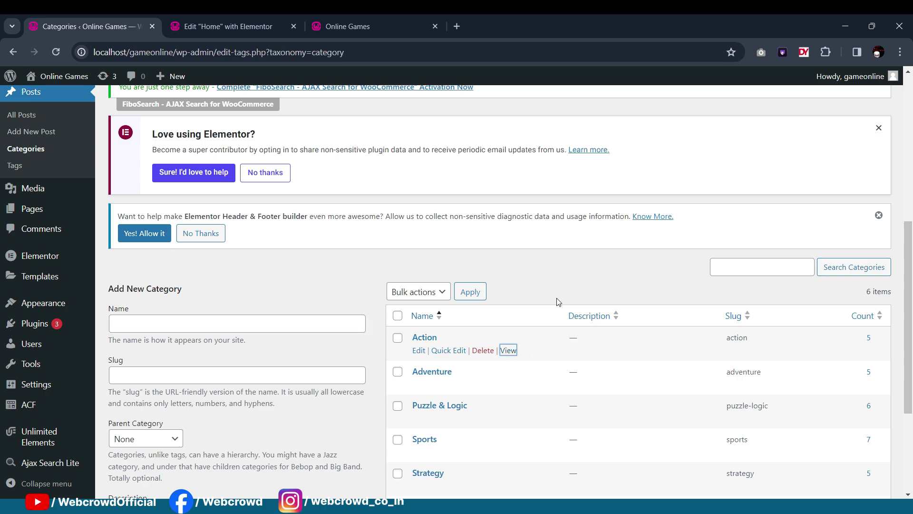
click(209, 25)
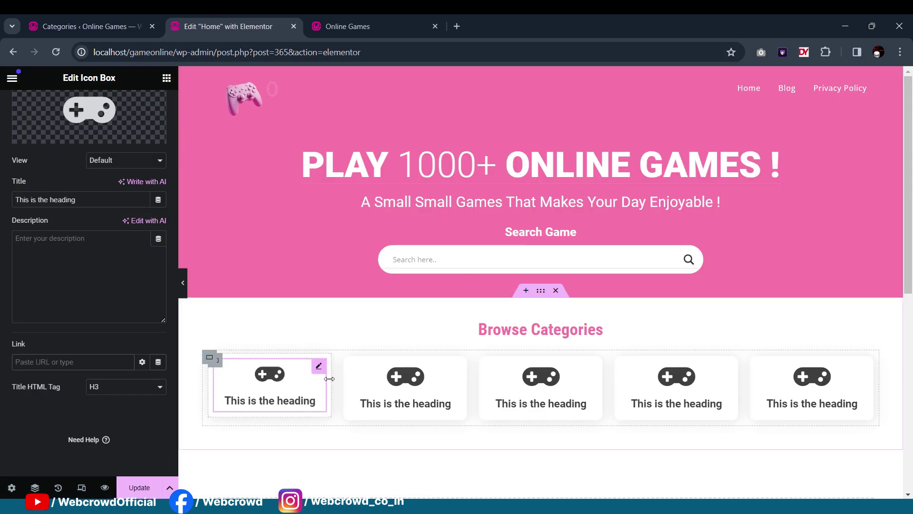
drag(81, 199, 1, 191)
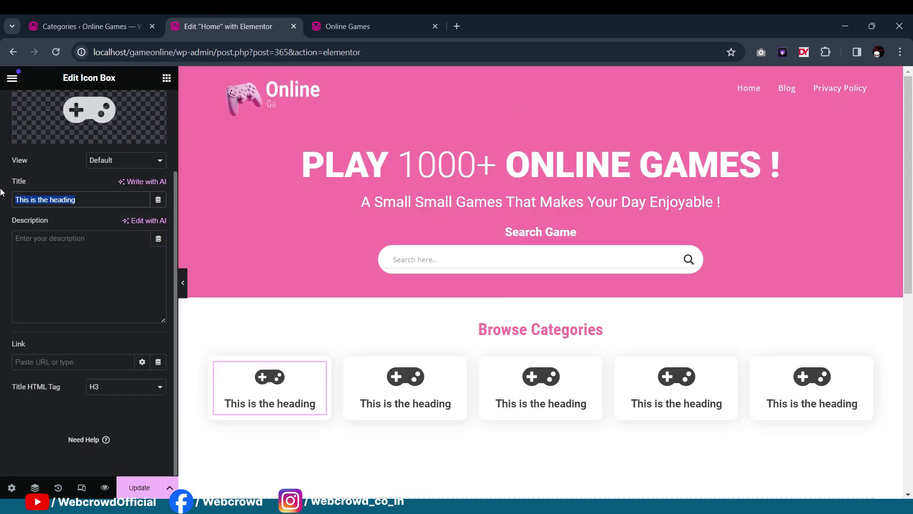
text(Action)
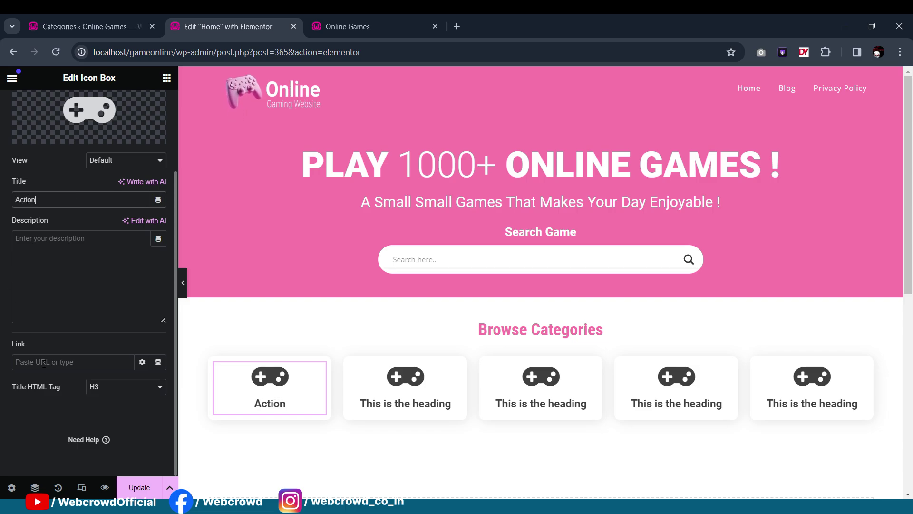
click(44, 363)
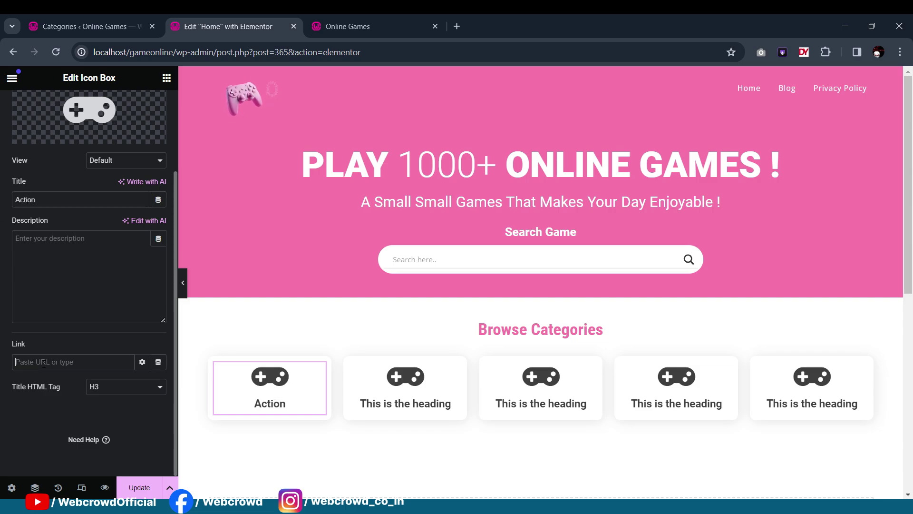
text(localhost/gameonline/category/action/)
click(142, 362)
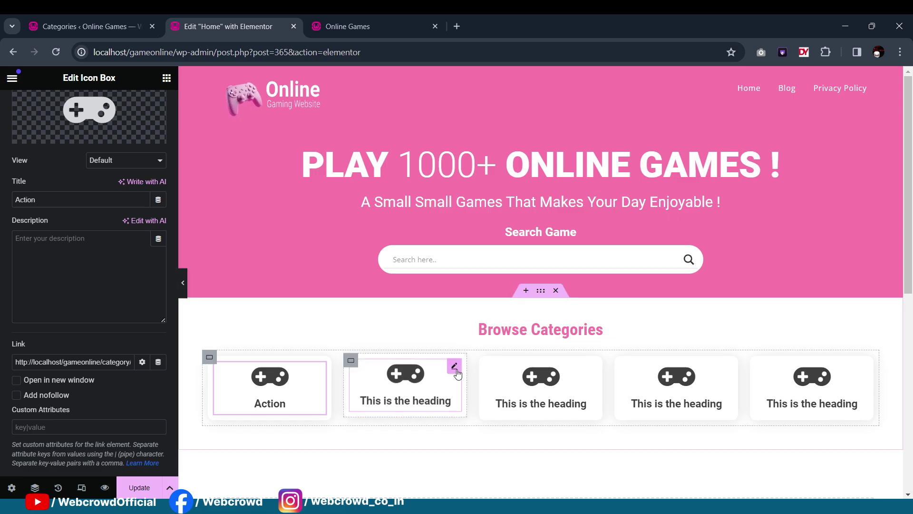
Step: Check the reference site's second category card and title the second card's icon box "Adventure"
click(421, 385)
click(389, 16)
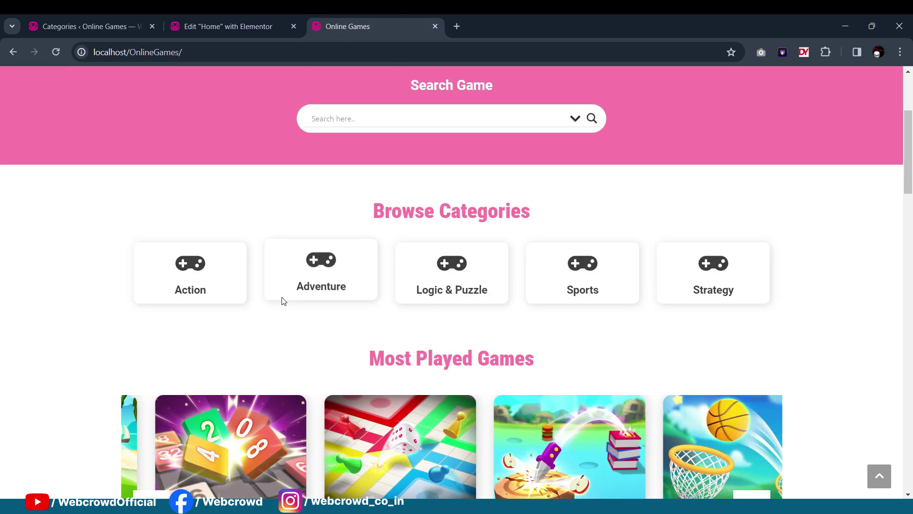
click(230, 17)
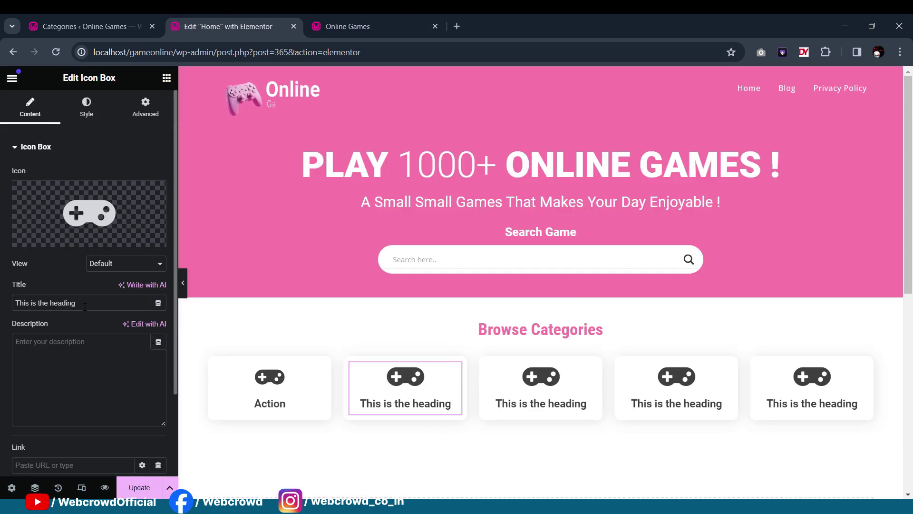
drag(76, 303, 2, 306)
text(Adve)
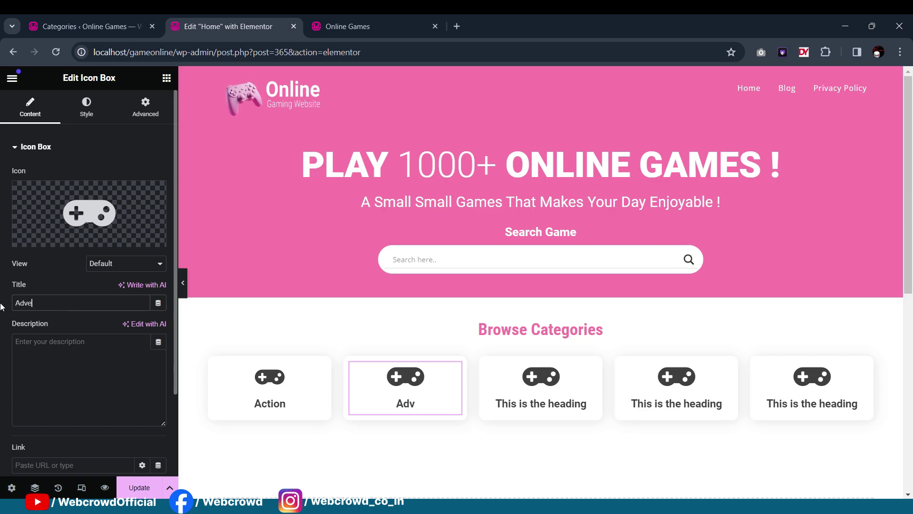
text(ntuer)
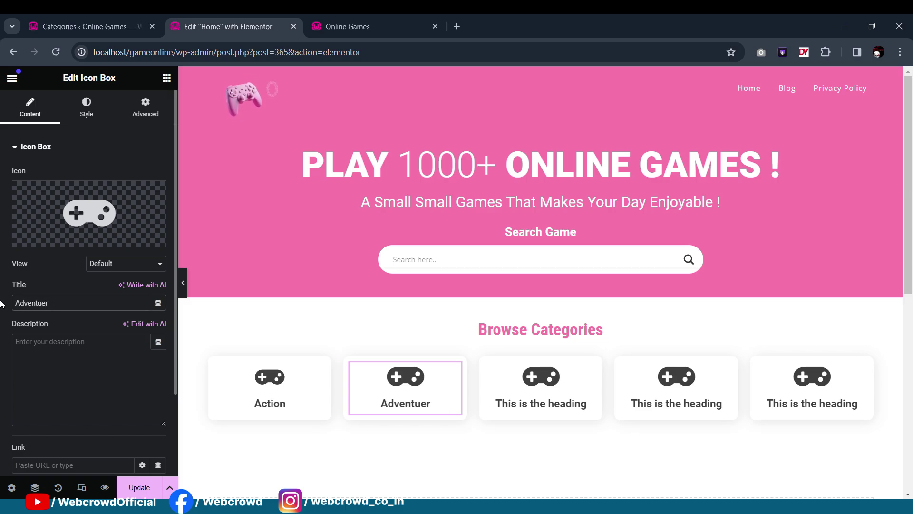
key(BackSpace)
key(BackSpace)
text(re)
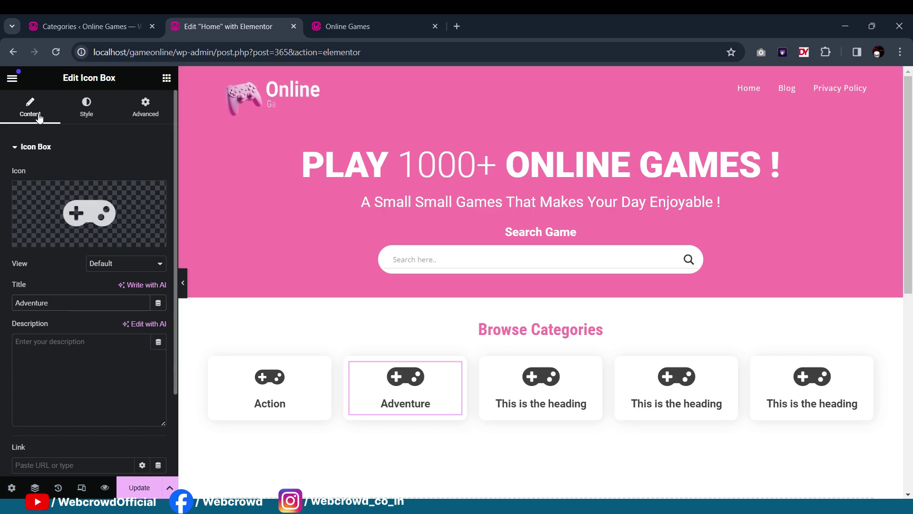
Step: Copy the Adventure category's link from the WordPress category list and set localhost/gameonline/category/adventure/ as the second card's link
click(67, 17)
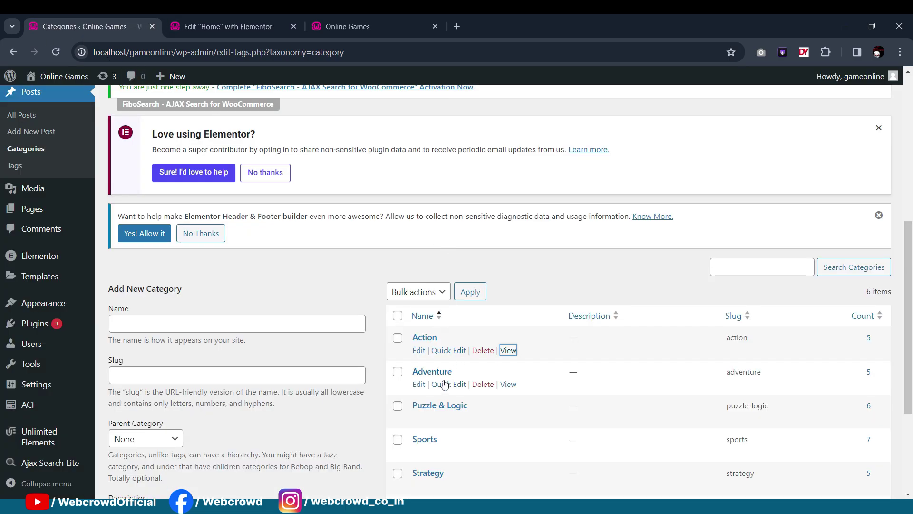
click(508, 384)
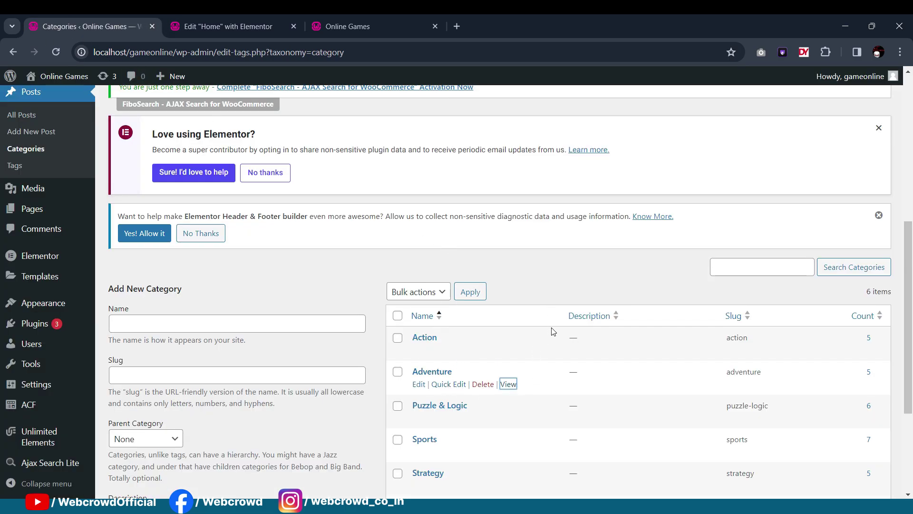
click(224, 26)
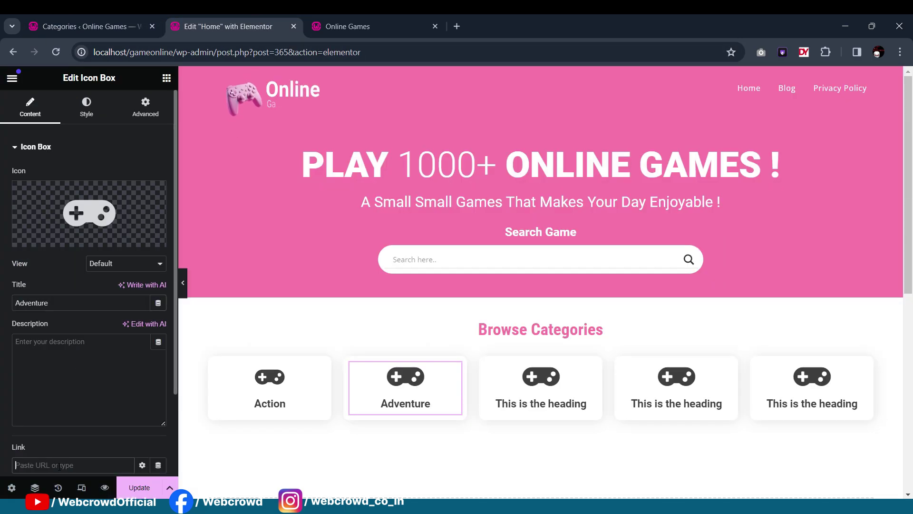
key(ctrl+v)
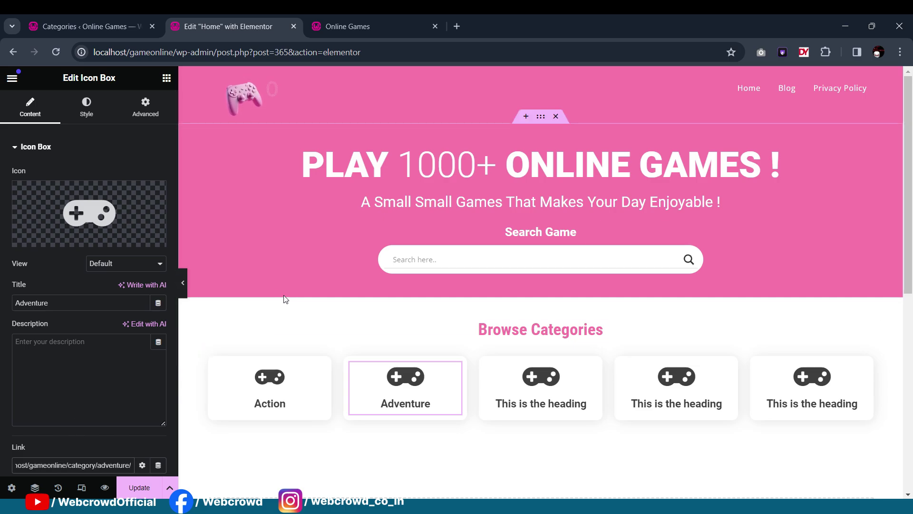
Step: Check the reference site's third category card and title the third card's icon box "Puzzle & logic"
click(595, 365)
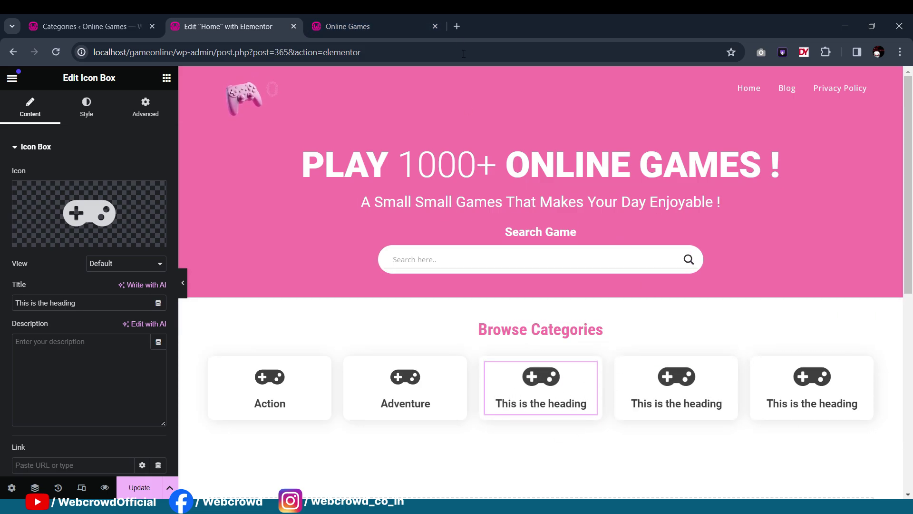
click(365, 19)
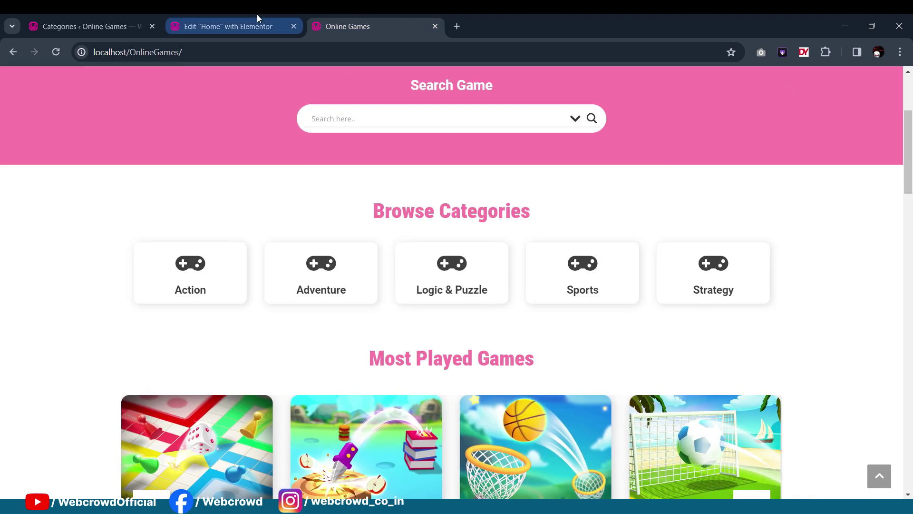
click(257, 20)
drag(75, 302, 2, 305)
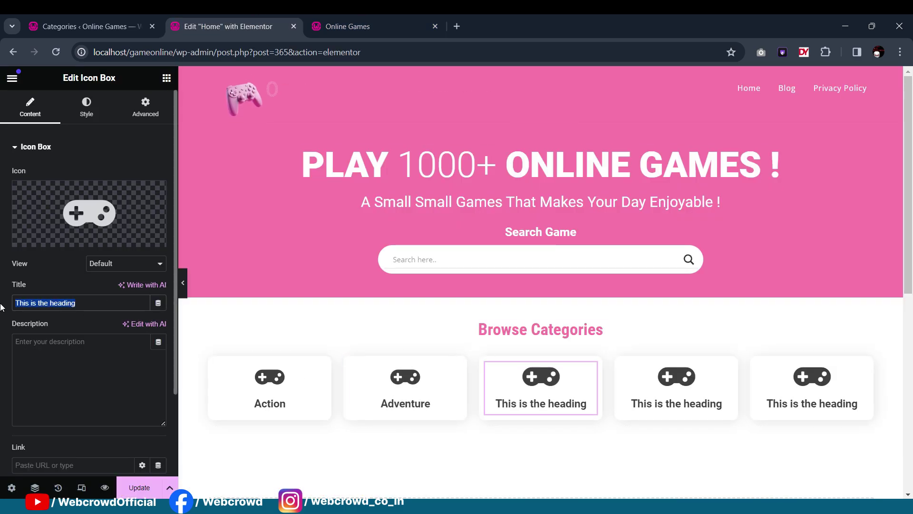
text(Puzzl)
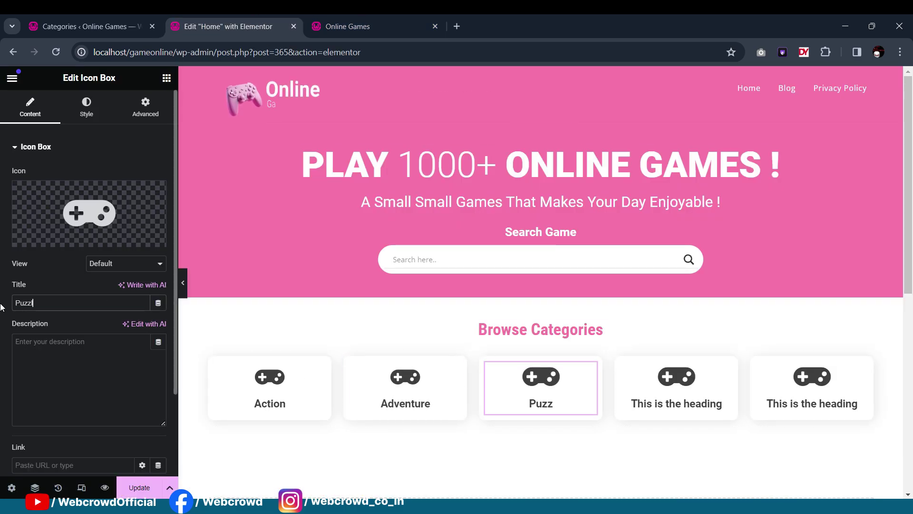
text(e & )
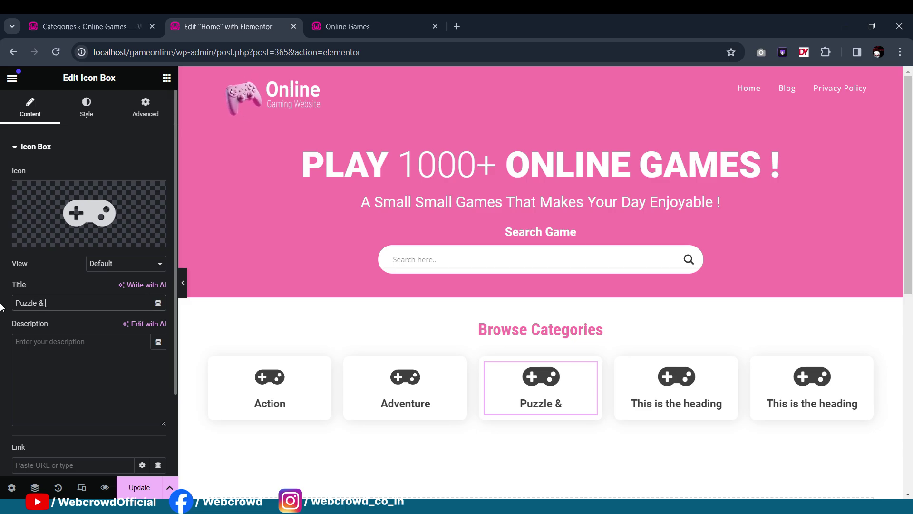
text(logic)
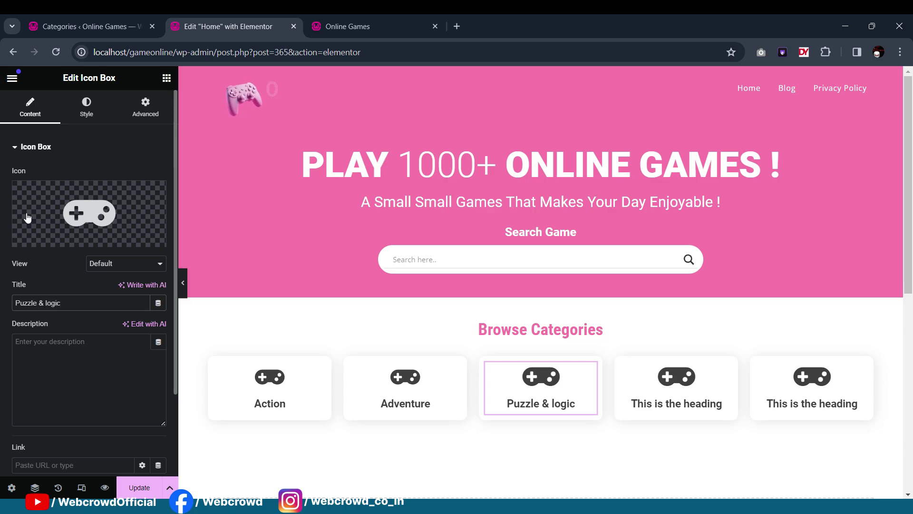
click(90, 26)
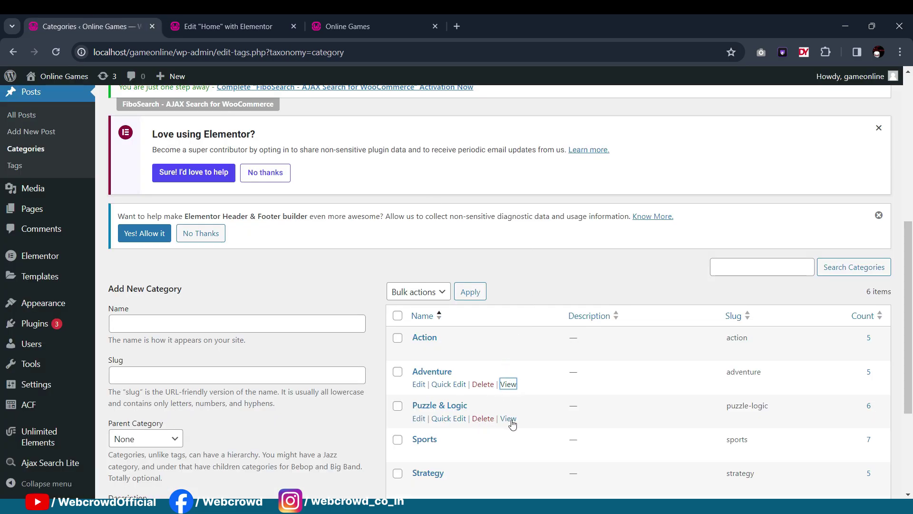
click(508, 418)
click(250, 21)
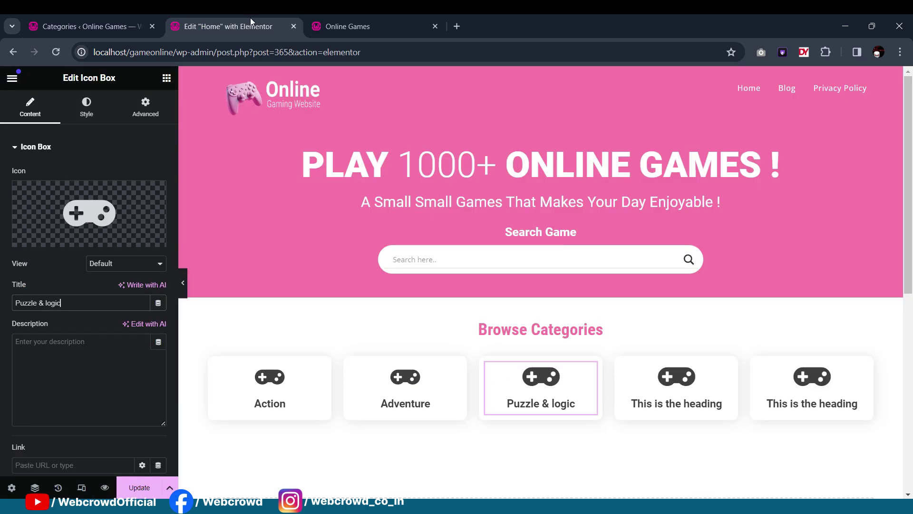
scroll(333, 248, down, 2)
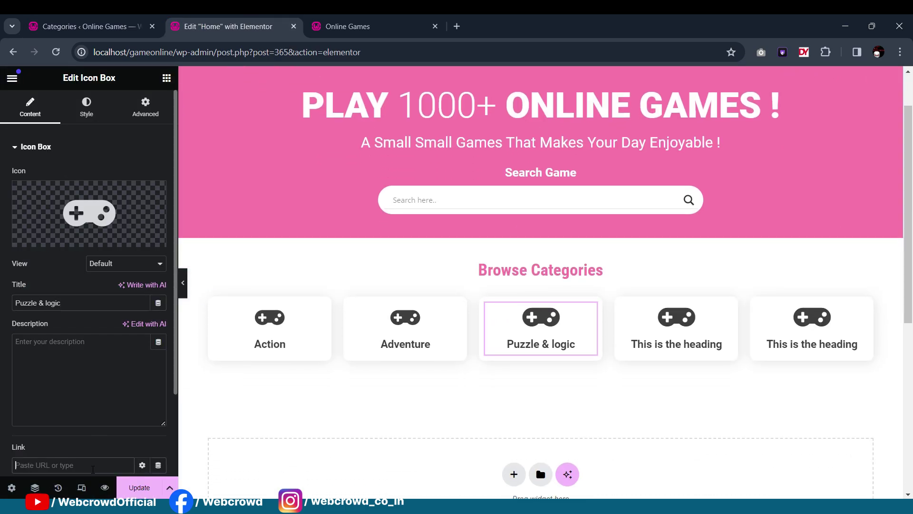
text(http://localhost/gameonline/category/puzzle-logic/)
click(680, 324)
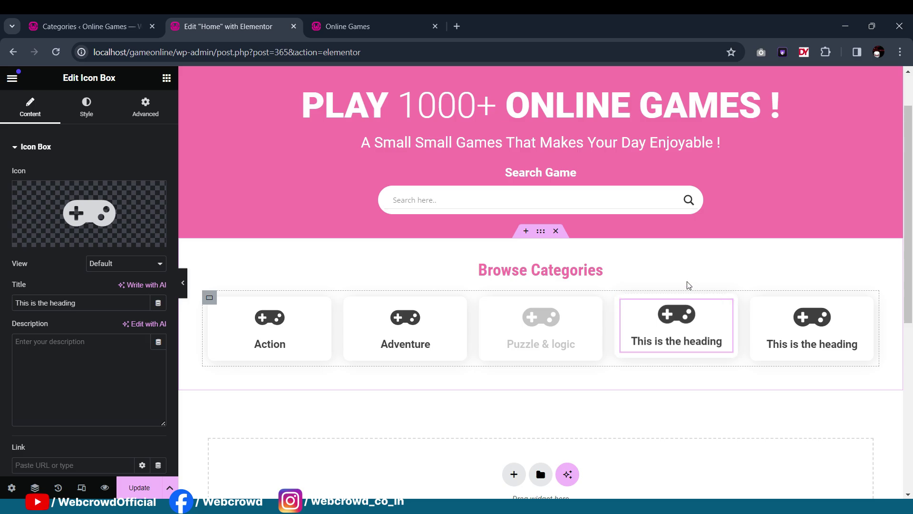
click(91, 27)
scroll(481, 333, down, 2)
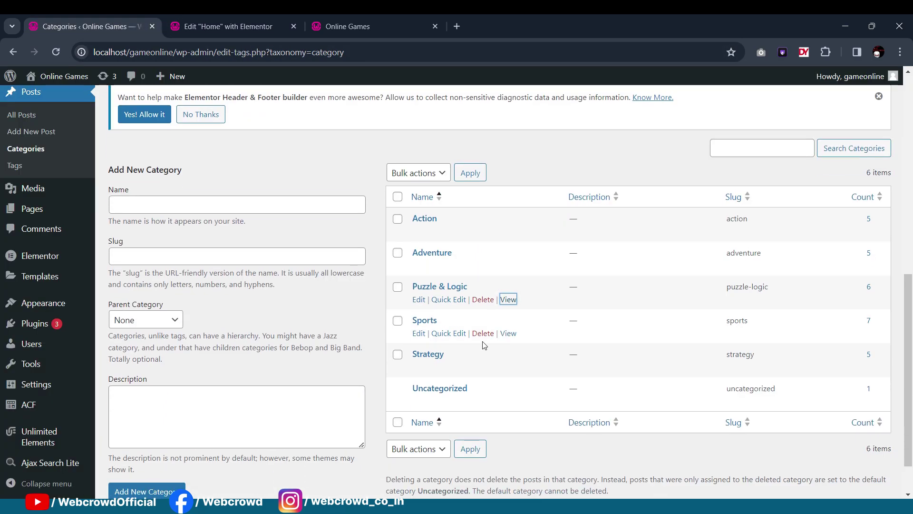
click(508, 333)
click(195, 26)
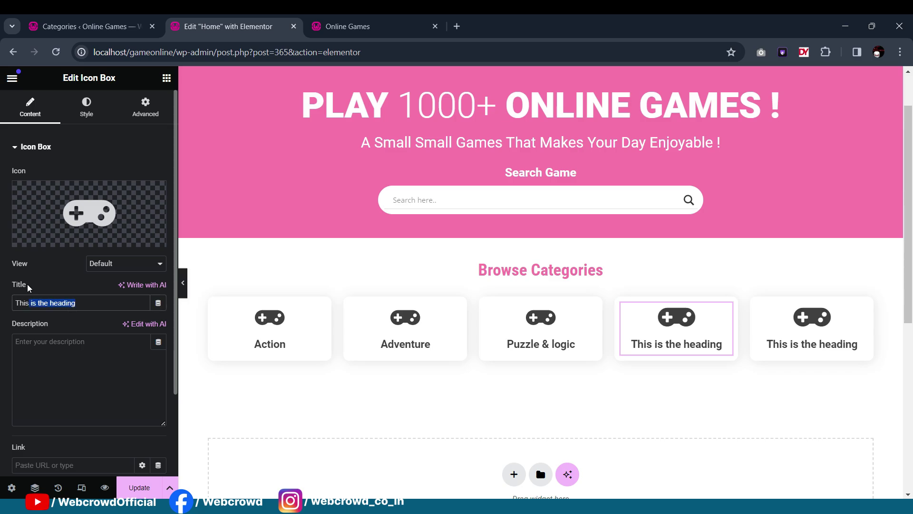
text(Sp)
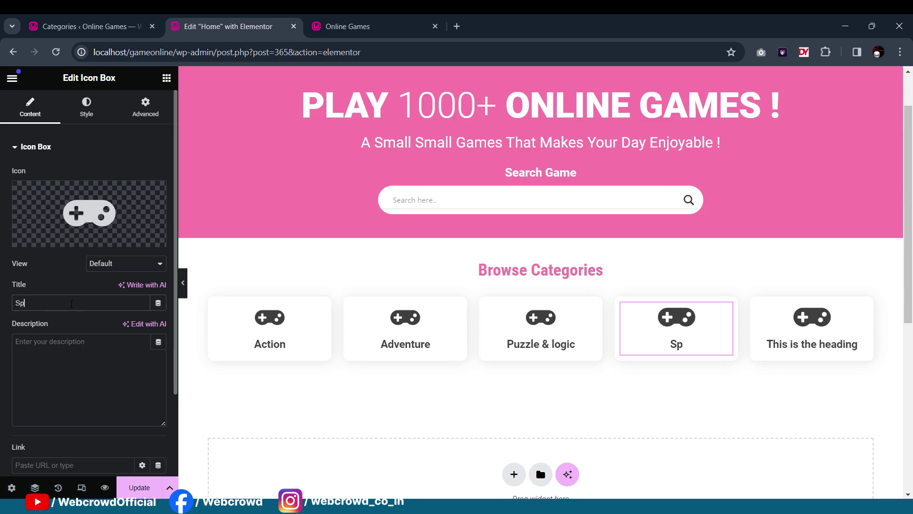
text(orts)
text(http://localhost/gameonline/category/sports/)
scroll(79, 428, down, 1)
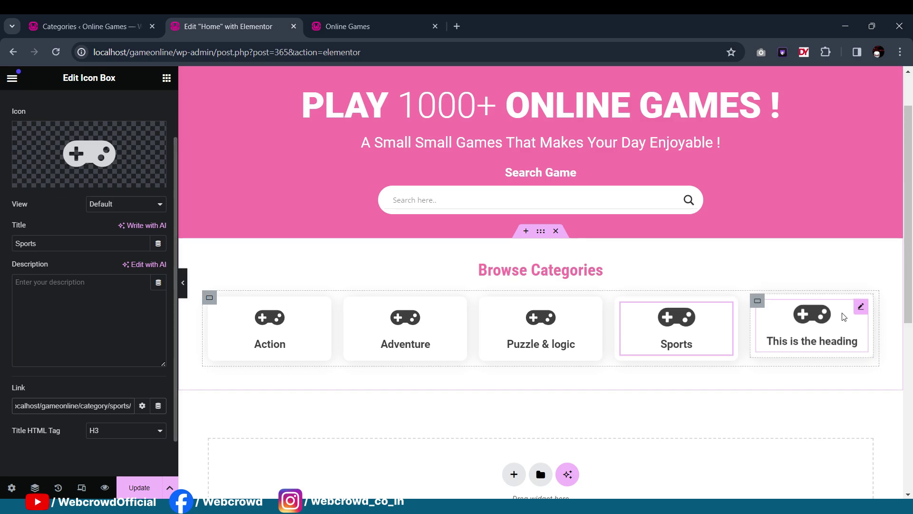
Step: Check the reference site's fifth category card and title the fifth card's icon box "Strategy"
click(861, 306)
click(333, 28)
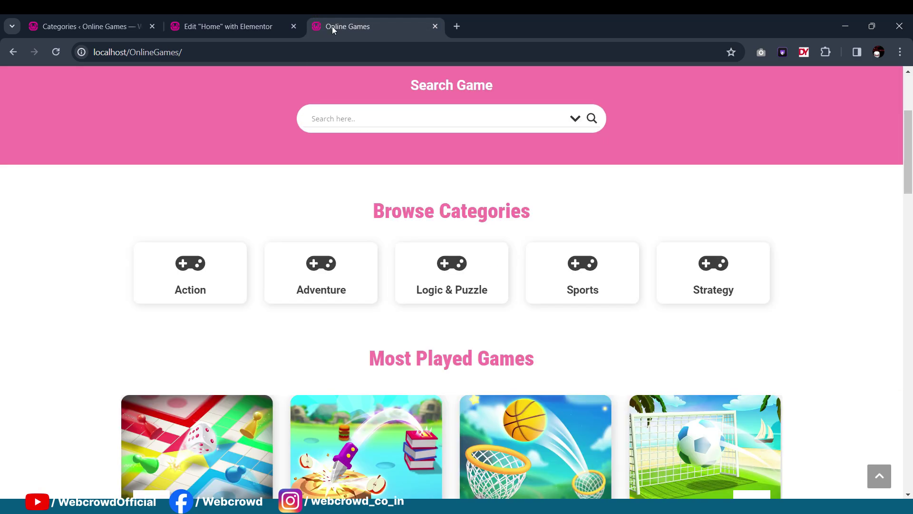
click(235, 20)
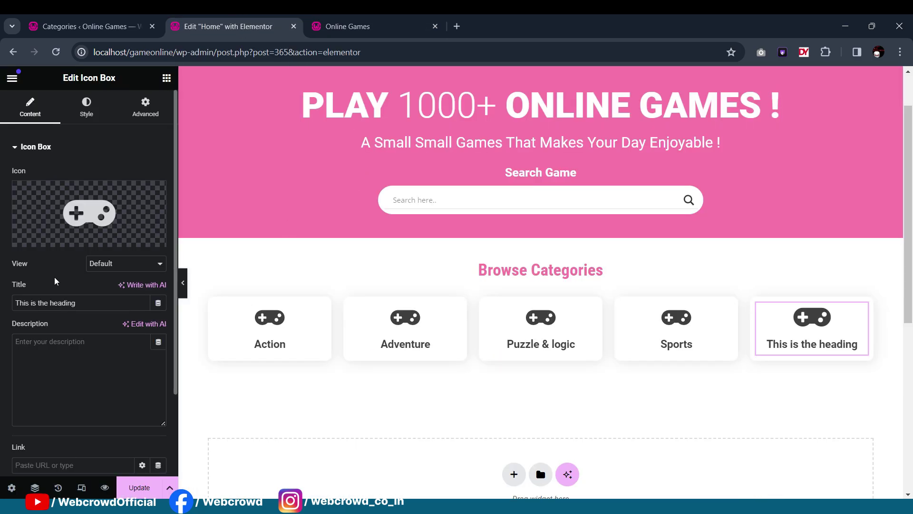
drag(76, 303, 1, 308)
text(Stra)
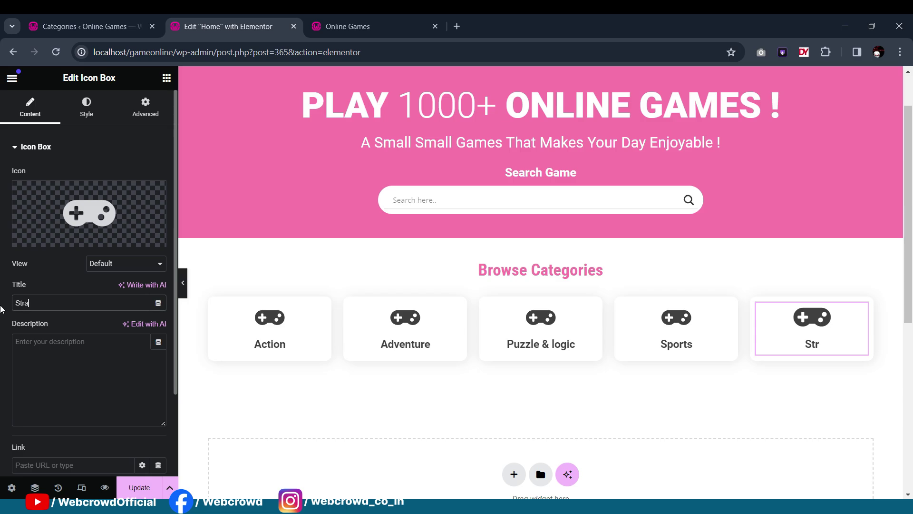
text(tegy)
Step: Copy the Strategy category's link from the WordPress category list and set localhost/gameonline/category/strategy/ as the fifth card's link
click(88, 26)
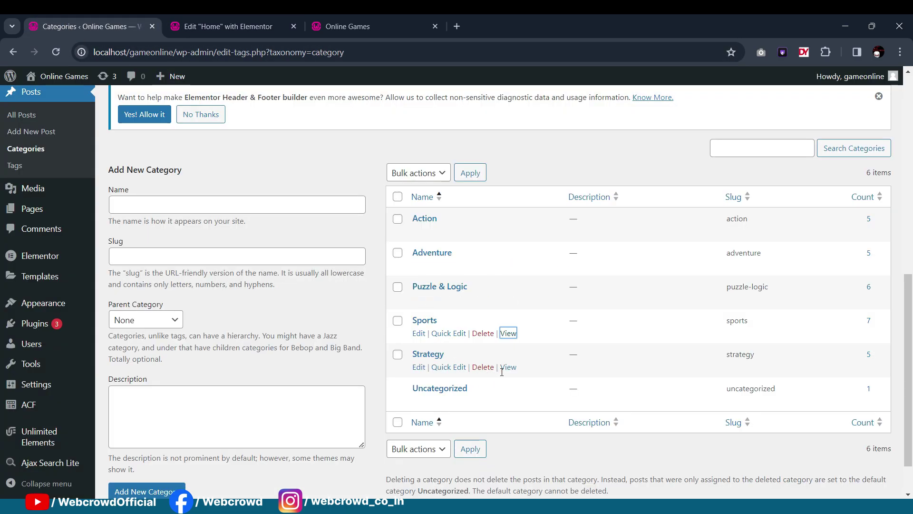
click(228, 26)
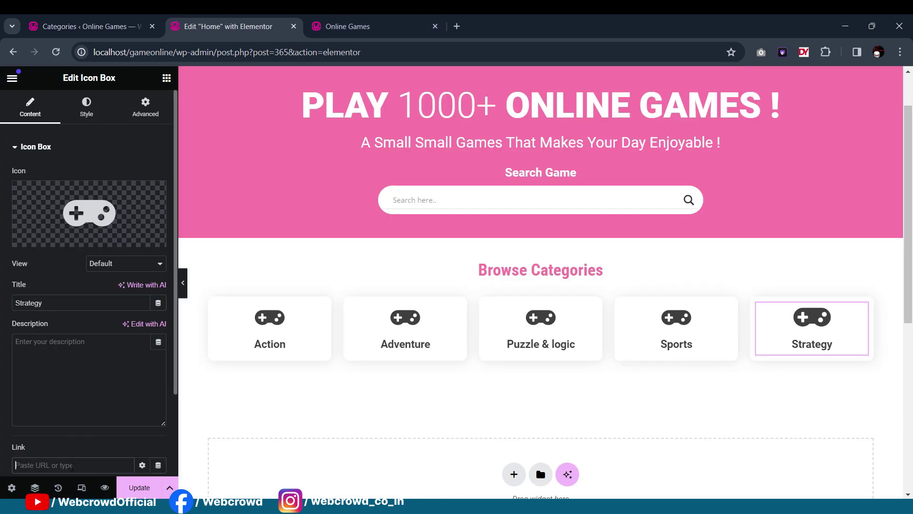
key(ctrl+v)
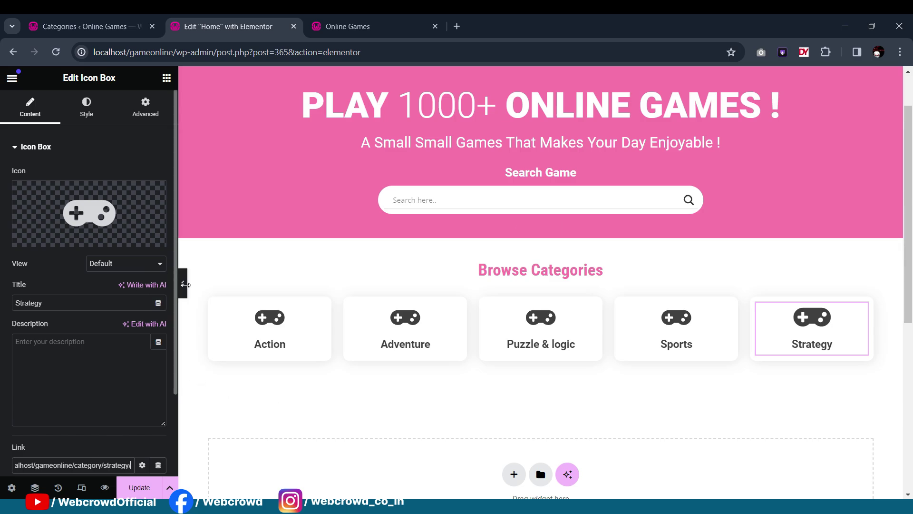
Step: Preview the Browse Categories section at full width without the editing panel, then update the Home page
click(187, 288)
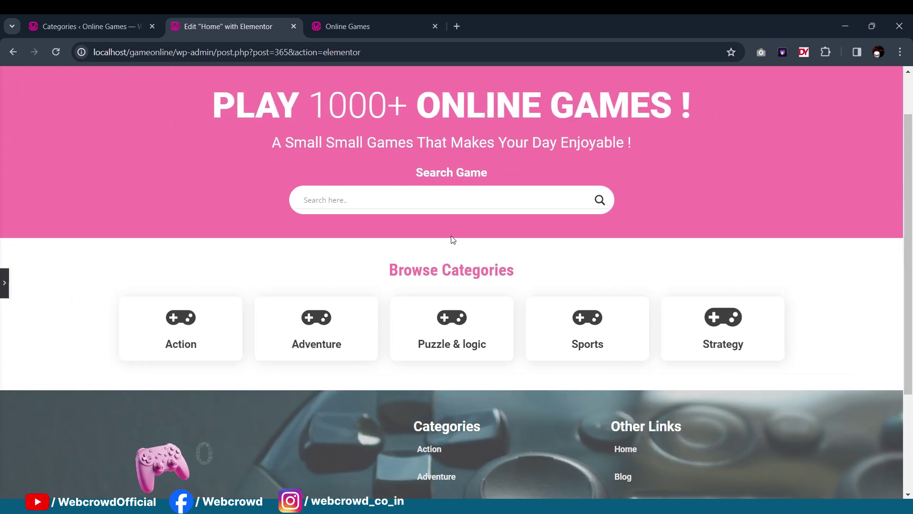
scroll(373, 237, down, 1)
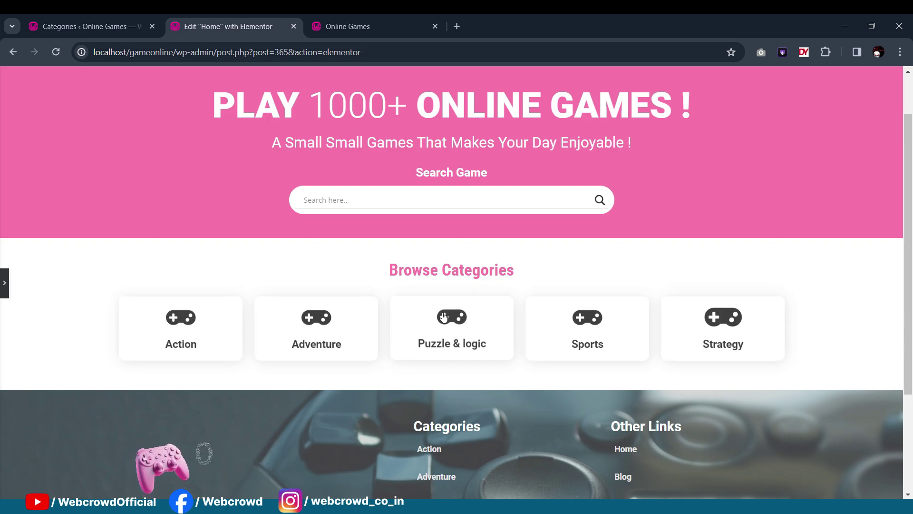
click(5, 283)
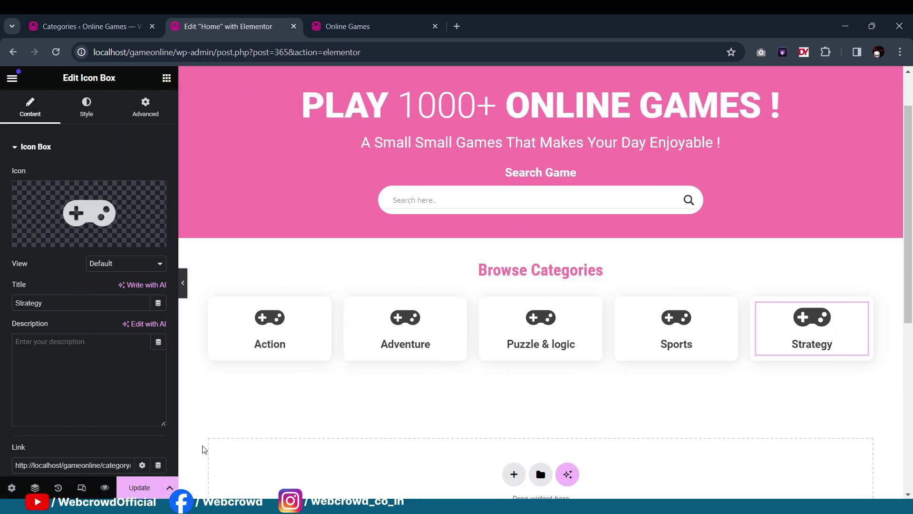
click(145, 492)
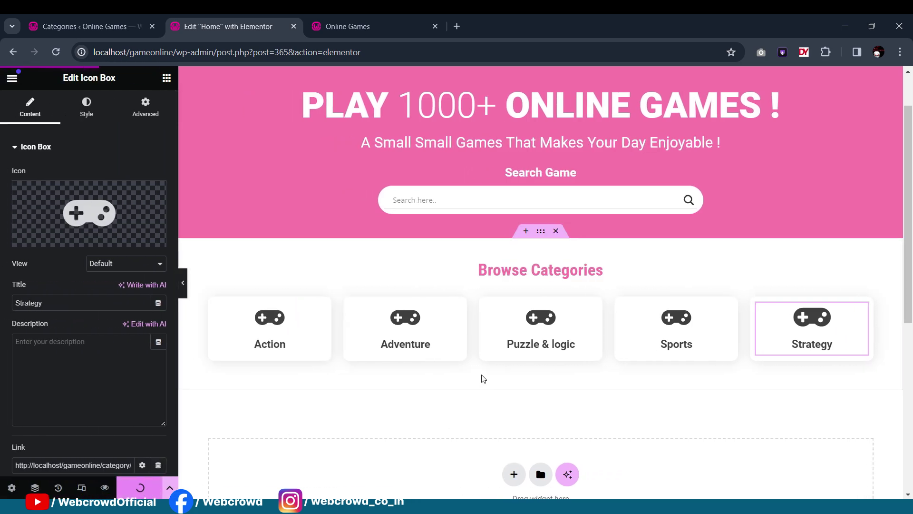
Step: Visit the live site from the WordPress admin and examine what its front page displays
click(118, 26)
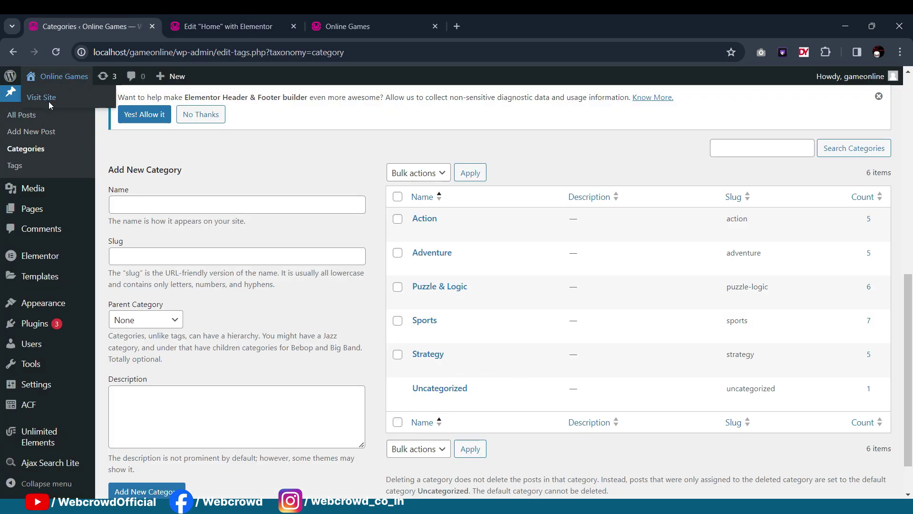
click(48, 101)
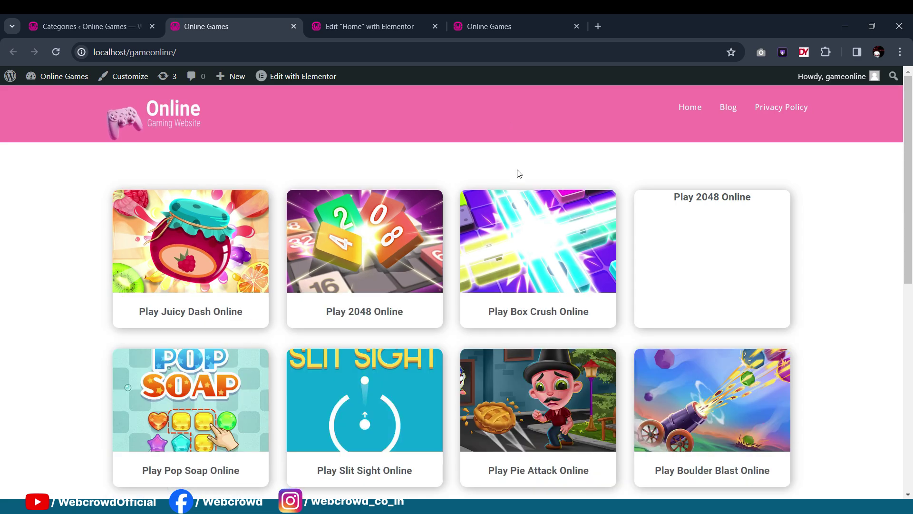
scroll(519, 174, down, 6)
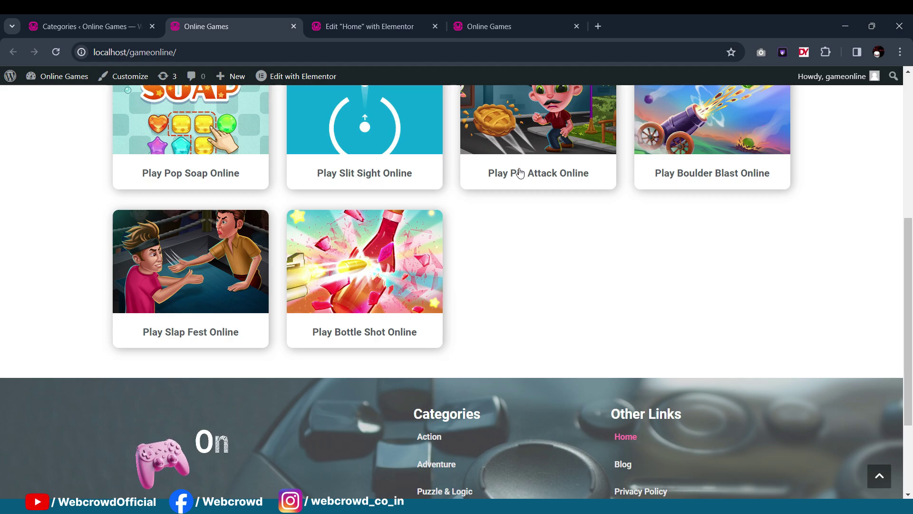
scroll(520, 173, up, 6)
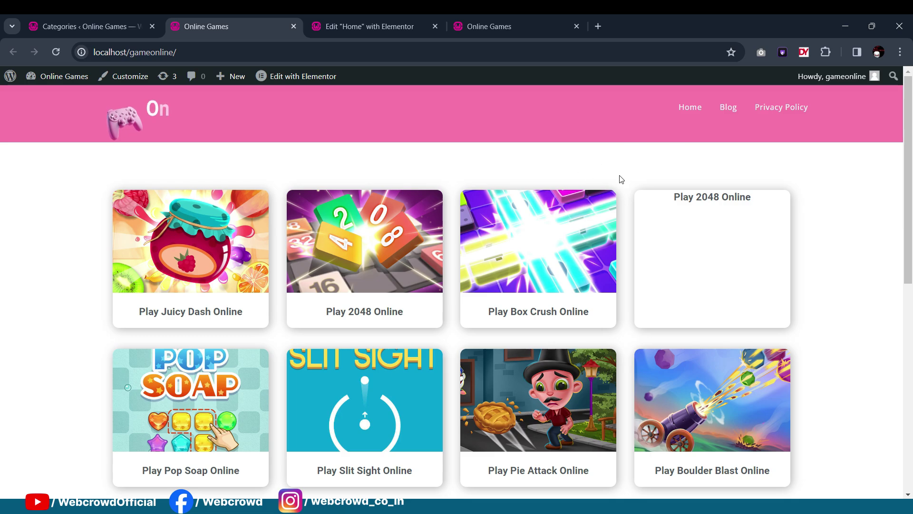
scroll(639, 173, down, 3)
scroll(229, 168, up, 3)
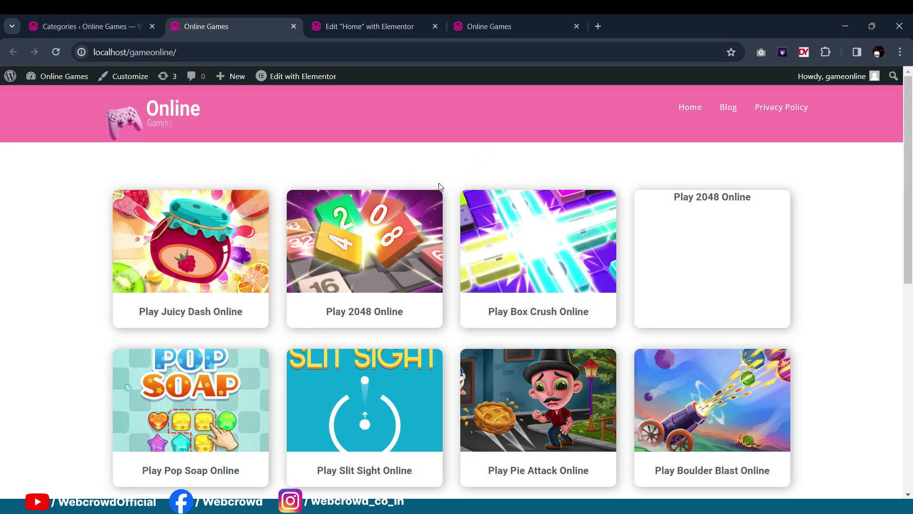
click(129, 16)
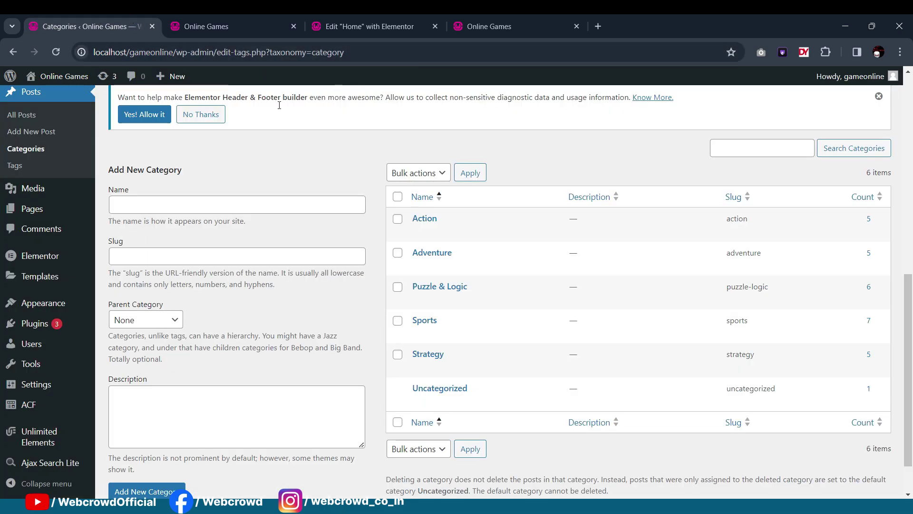
click(214, 25)
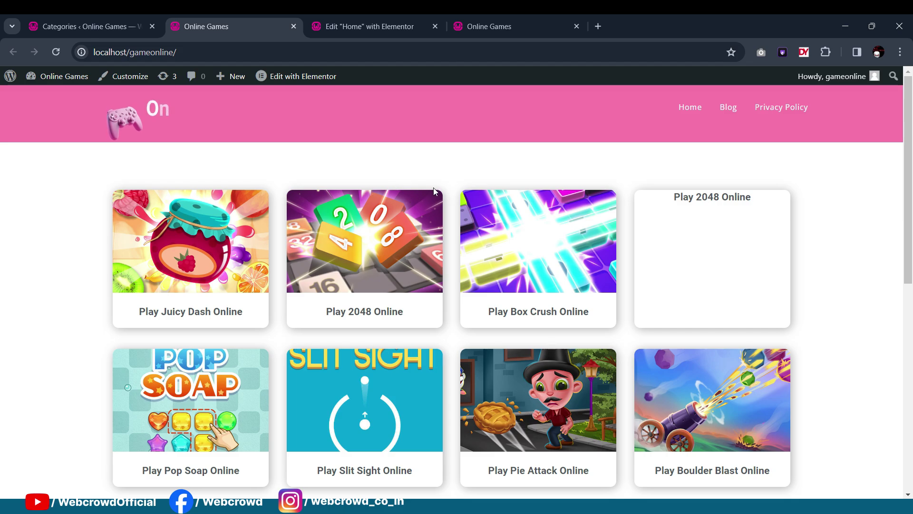
Step: Customize the site's homepage to display the static page Home, publish the change, and reopen the live site
click(130, 78)
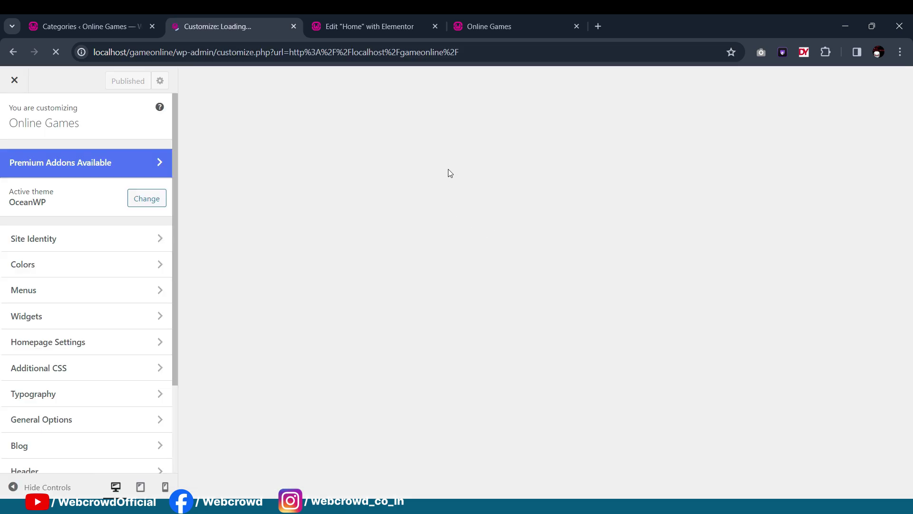
click(48, 342)
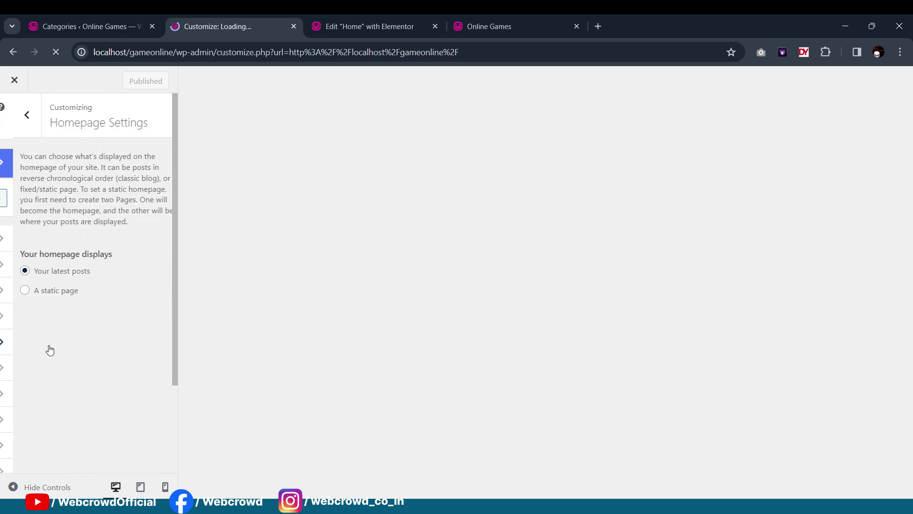
click(13, 291)
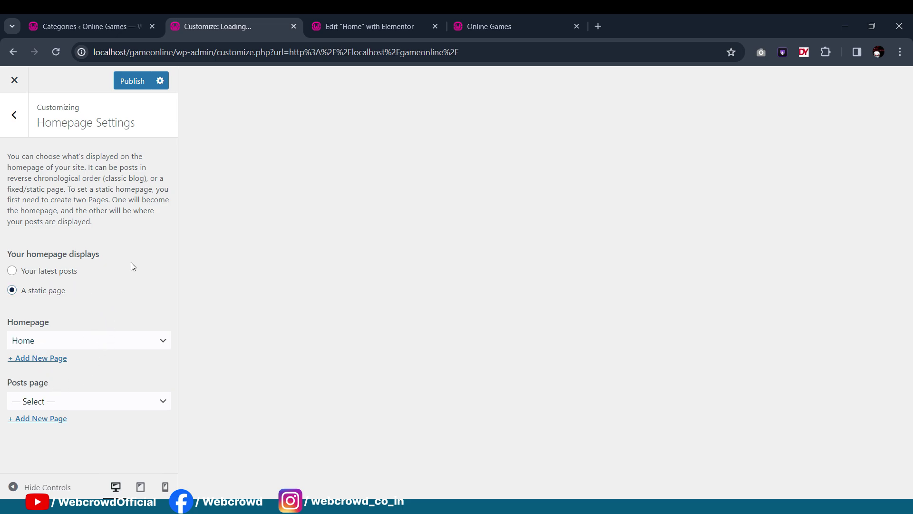
click(133, 81)
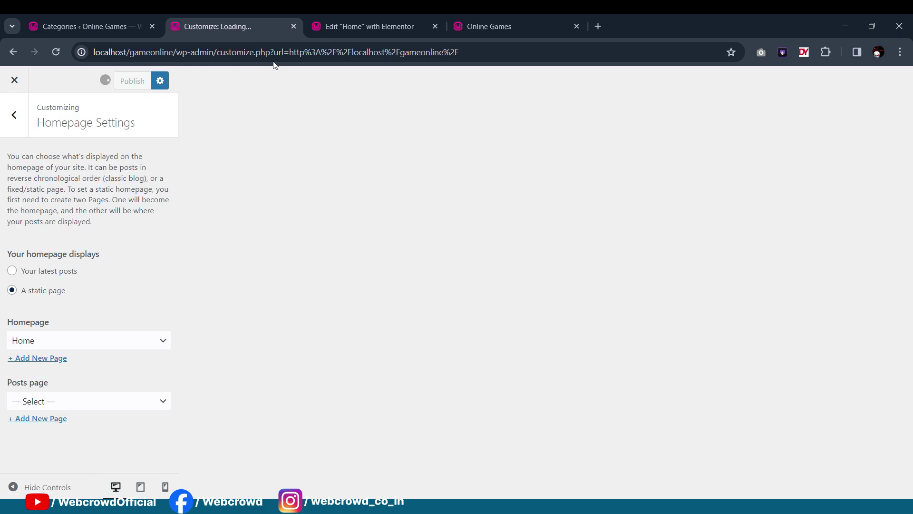
click(293, 26)
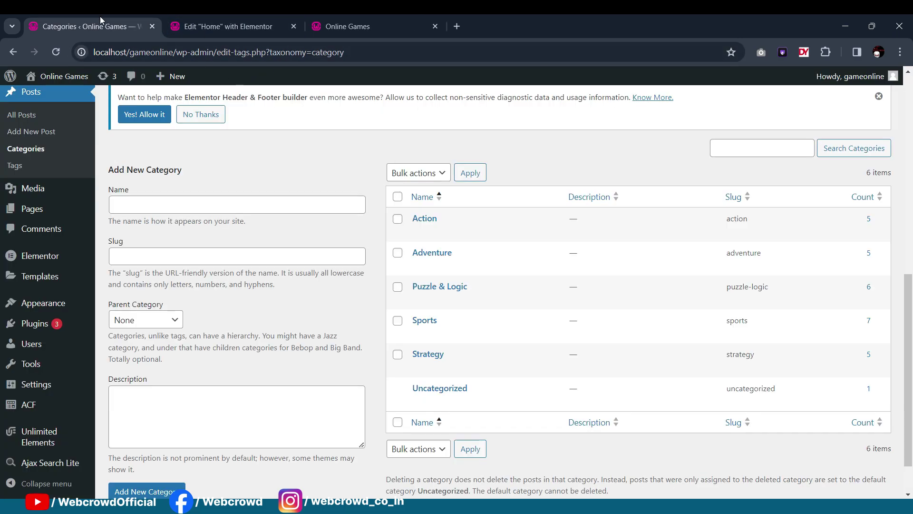
click(43, 97)
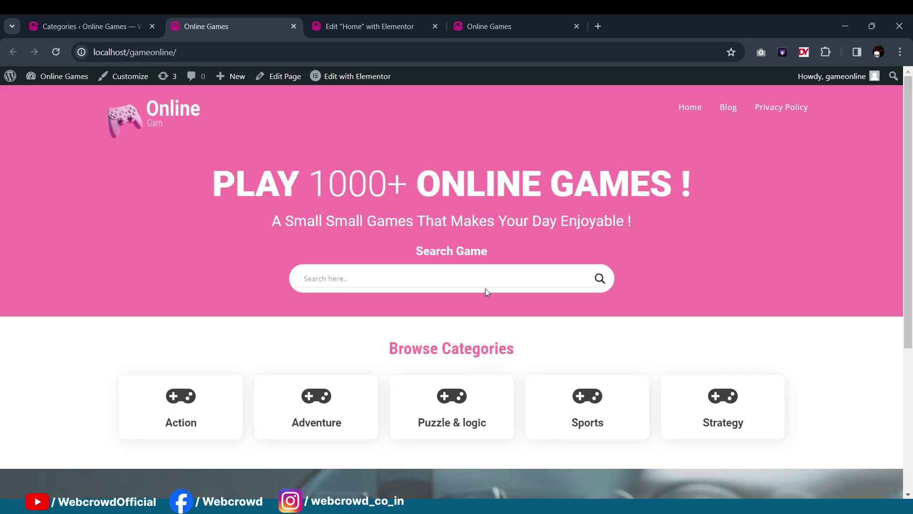
Step: Examine the reference site's Most Played Games carousel and return to the gameonline WordPress dashboard
click(535, 22)
scroll(372, 242, down, 2)
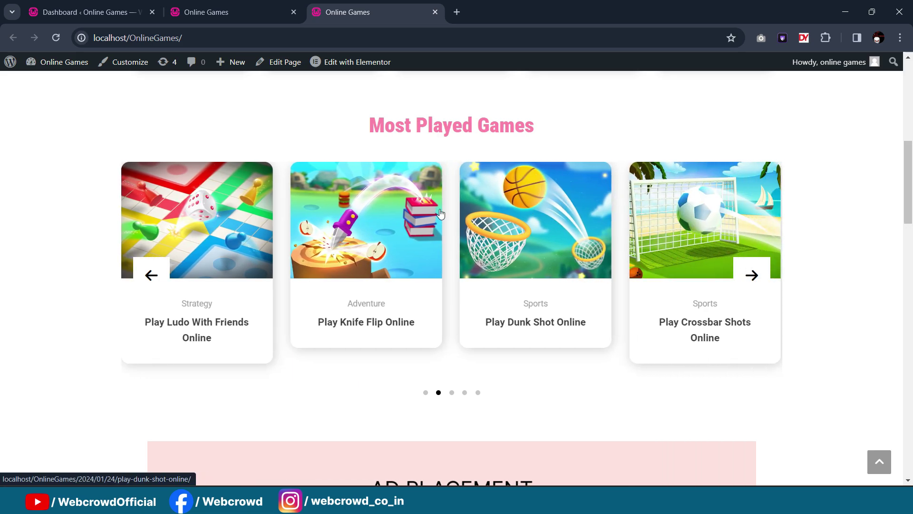
scroll(569, 187, down, 1)
scroll(569, 187, up, 1)
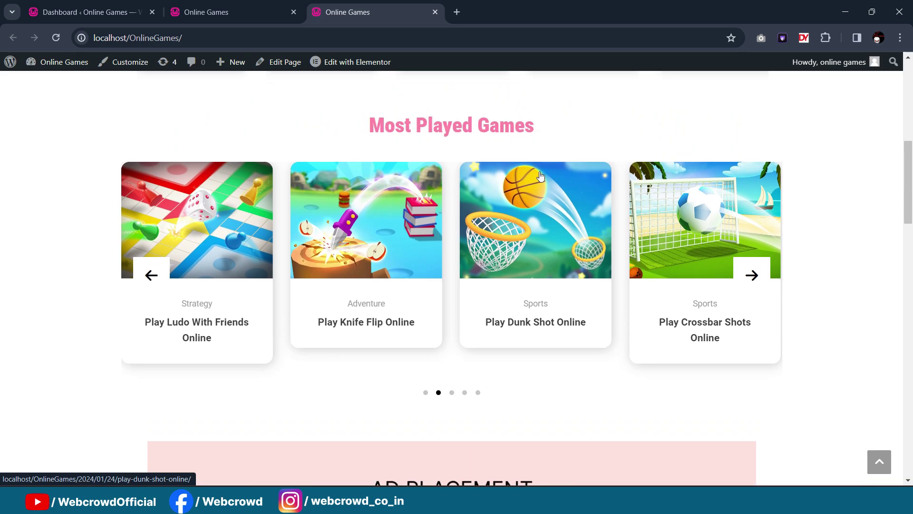
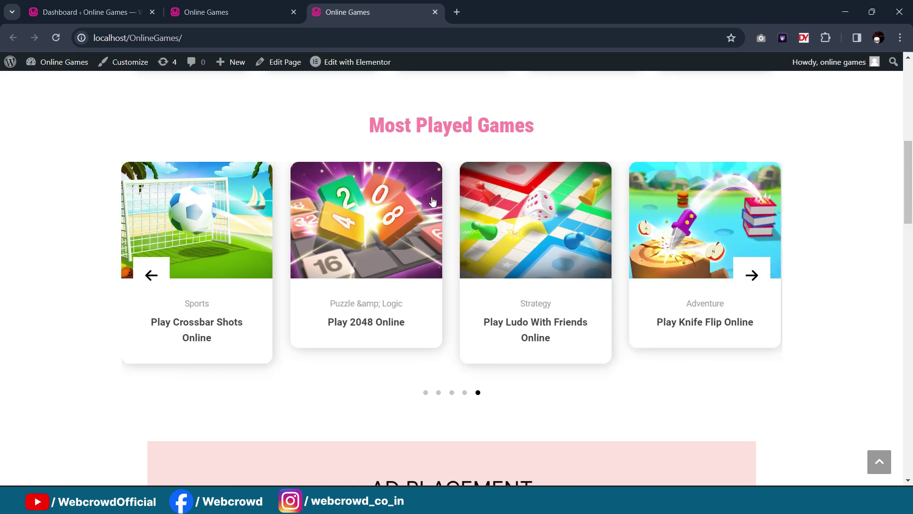
click(75, 12)
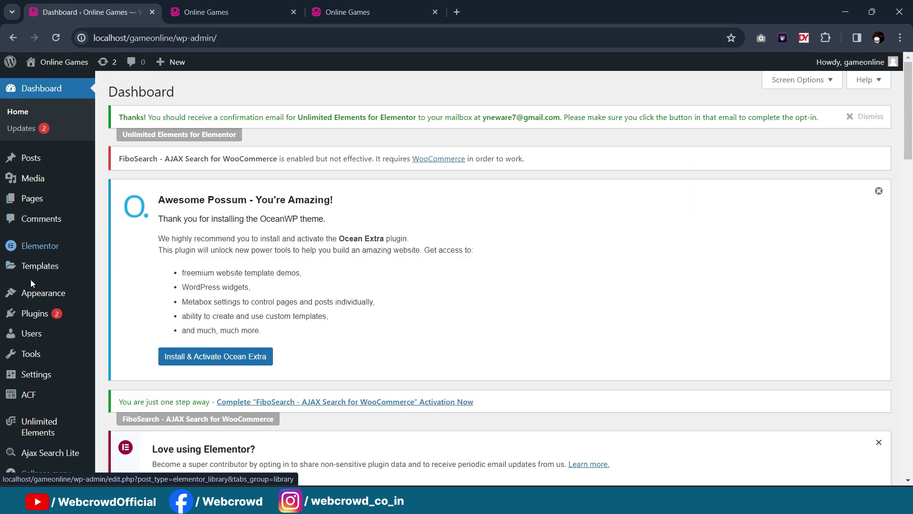
Step: Open the widget library of the Unlimited Elements plugin from the WordPress admin
scroll(68, 354, down, 2)
mouse_move(38, 423)
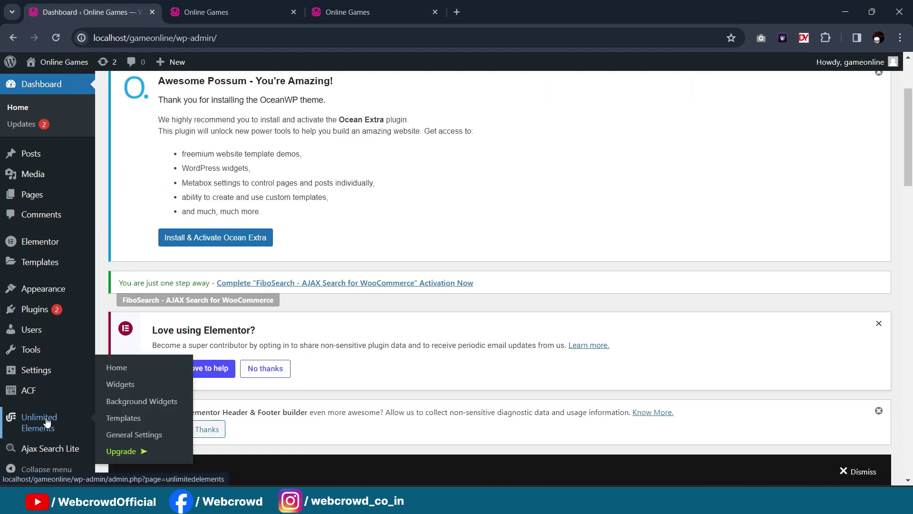
click(46, 423)
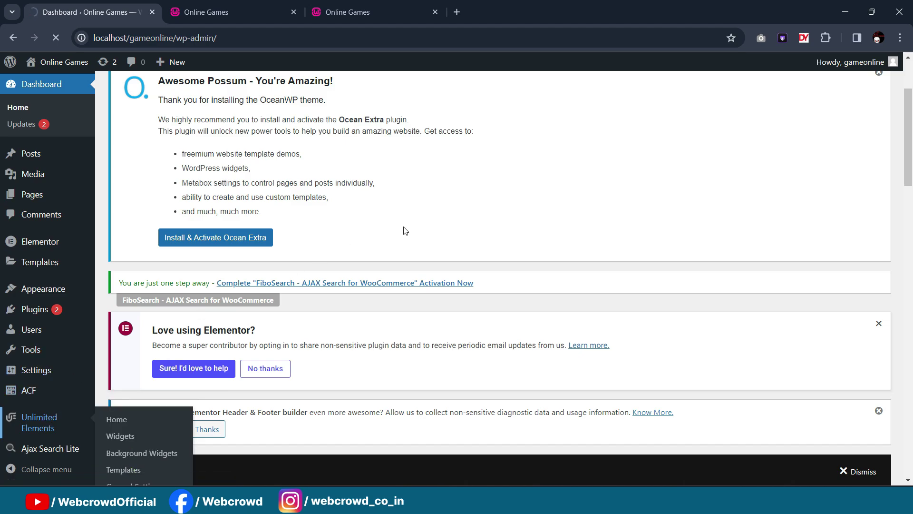
scroll(451, 165, down, 3)
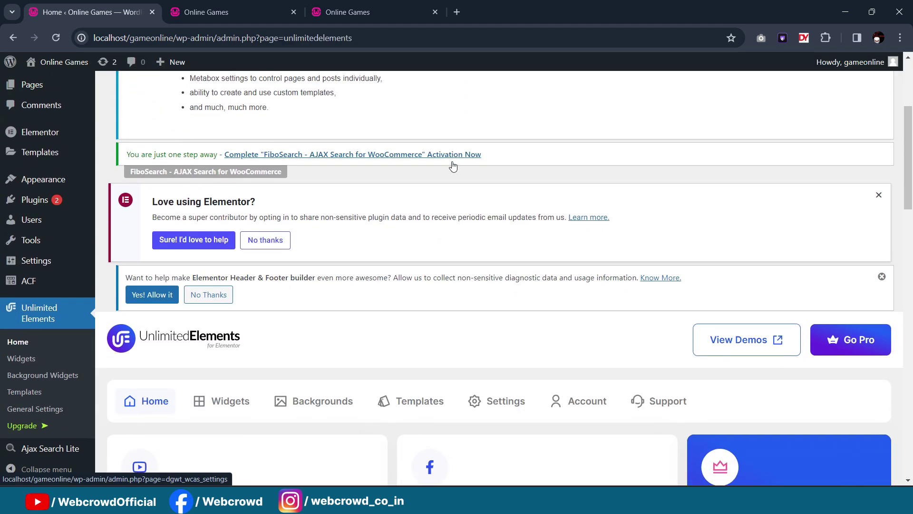
scroll(453, 165, down, 3)
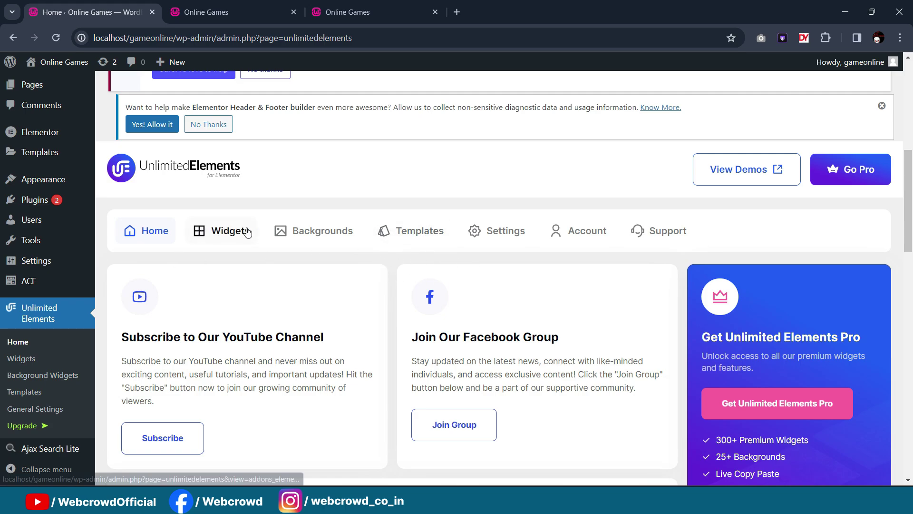
scroll(367, 210, down, 2)
scroll(254, 272, up, 2)
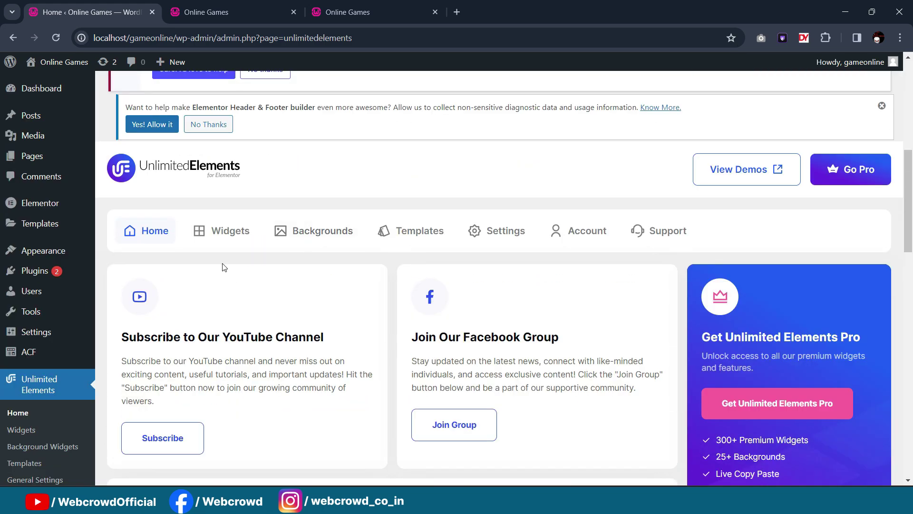
click(237, 235)
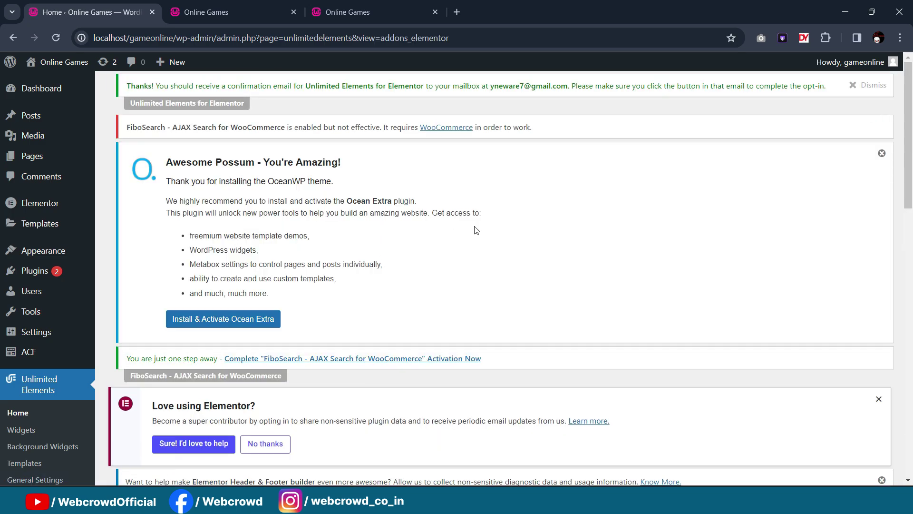
Step: Find the Post Carousel Lite widget among the Post Widgets and check which actions it offers
scroll(475, 230, down, 9)
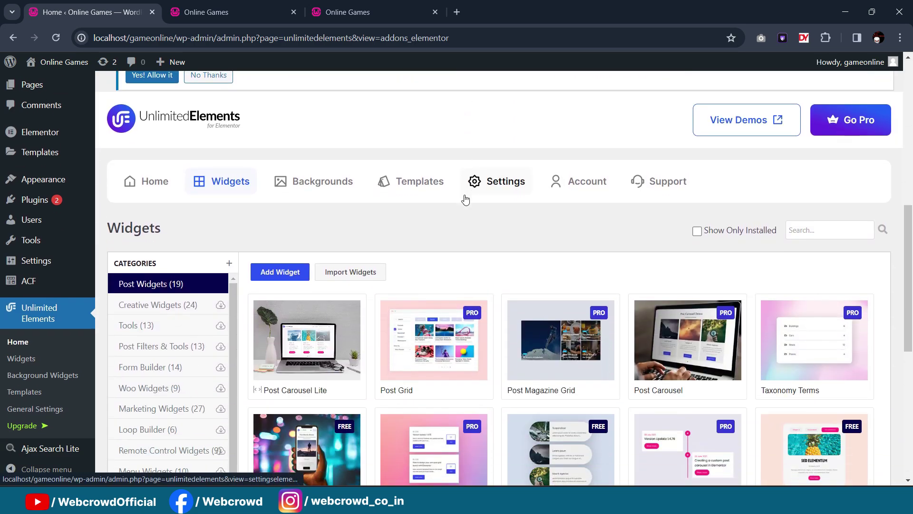
scroll(465, 199, down, 2)
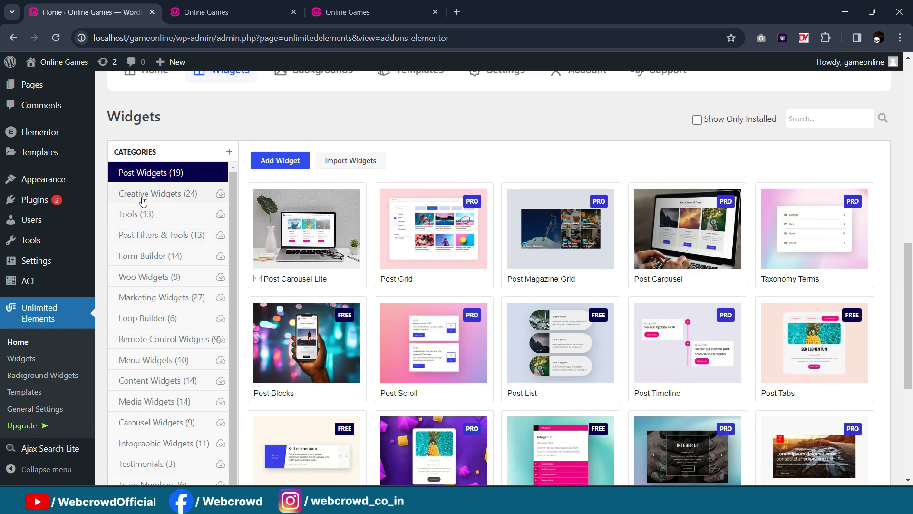
scroll(143, 200, down, 1)
scroll(166, 288, up, 1)
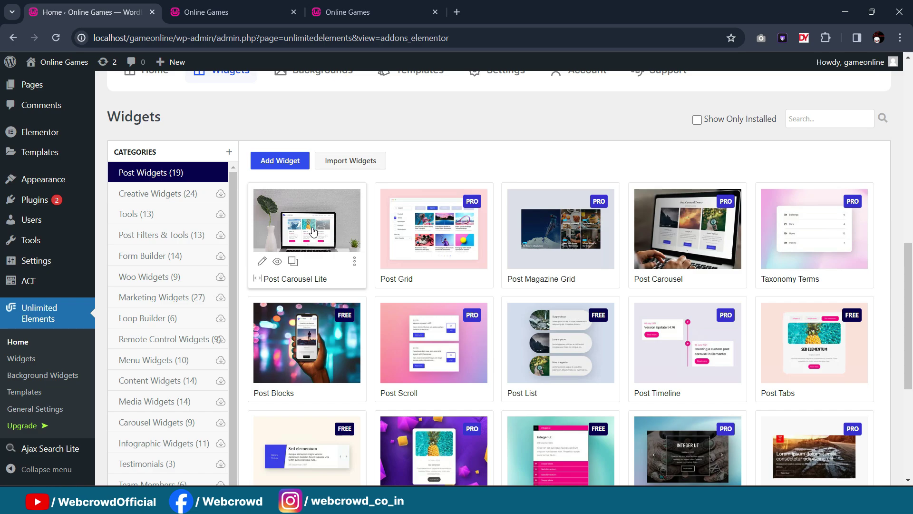
click(355, 261)
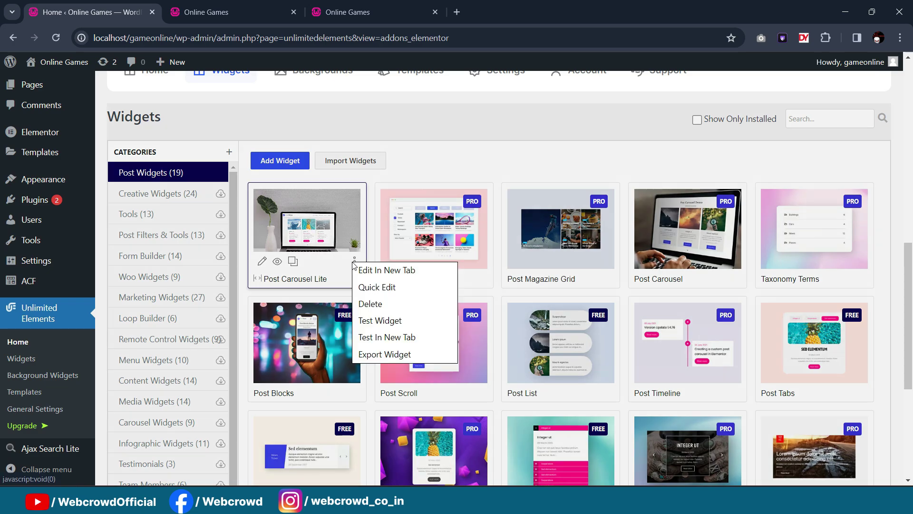
click(317, 232)
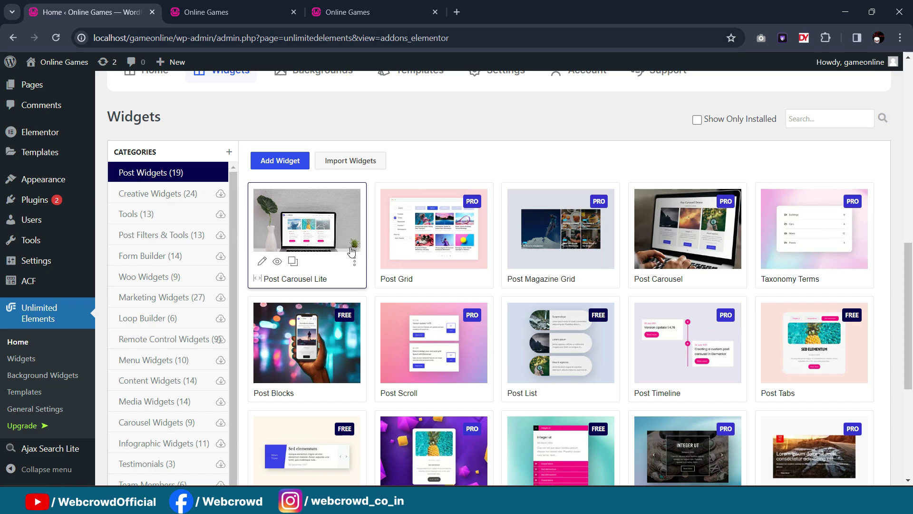
Step: Switch to the live gameonline site, open its Home page in the Elementor editor, and search the widgets for "post"
key(ctrl+Tab)
mouse_move(338, 69)
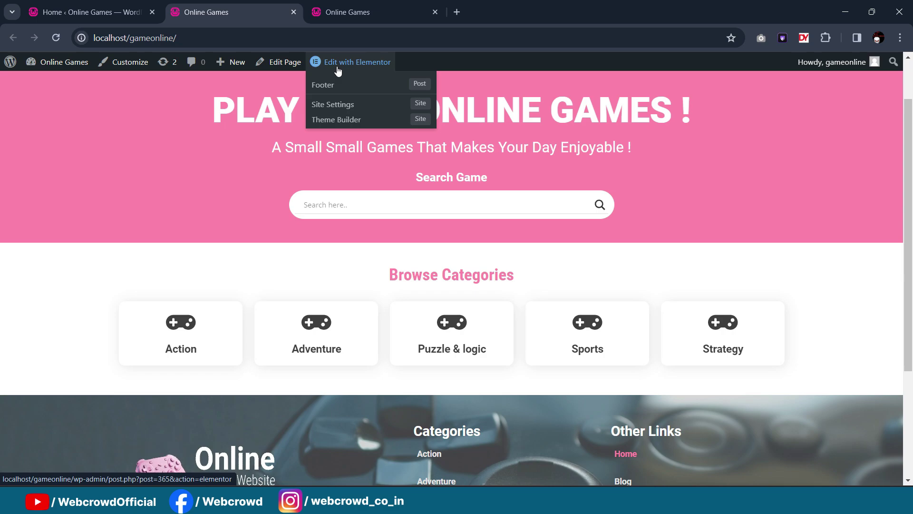
click(338, 69)
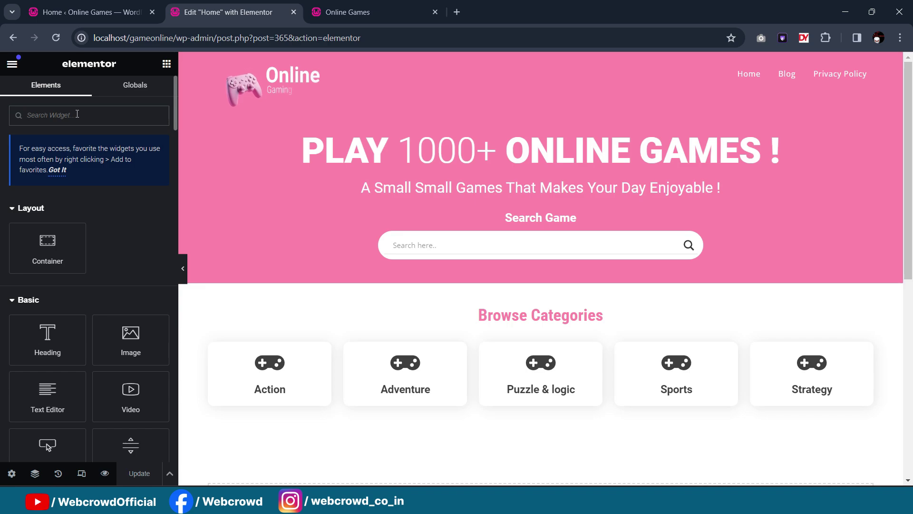
text(post)
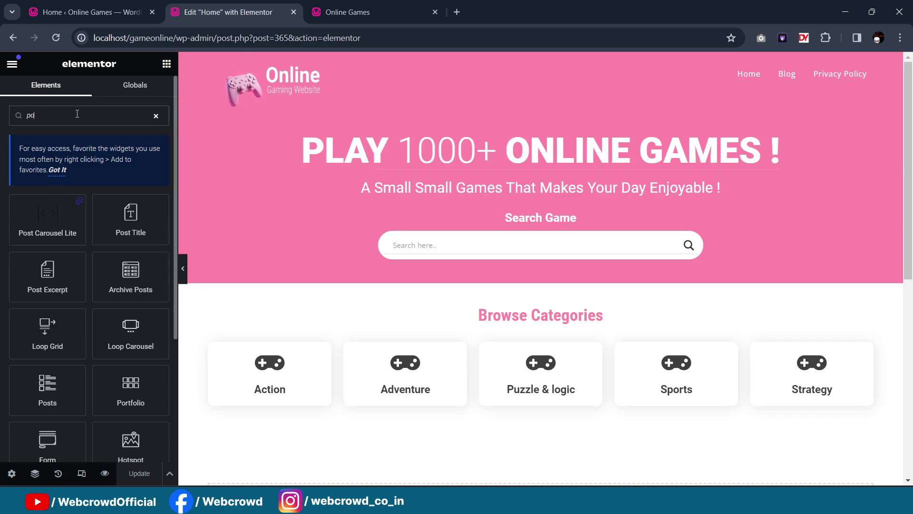
mouse_move(47, 227)
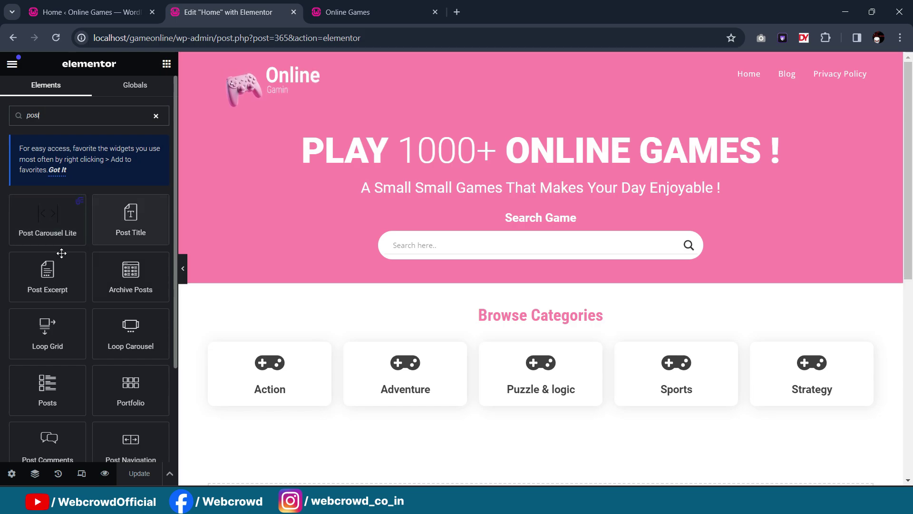
mouse_move(83, 218)
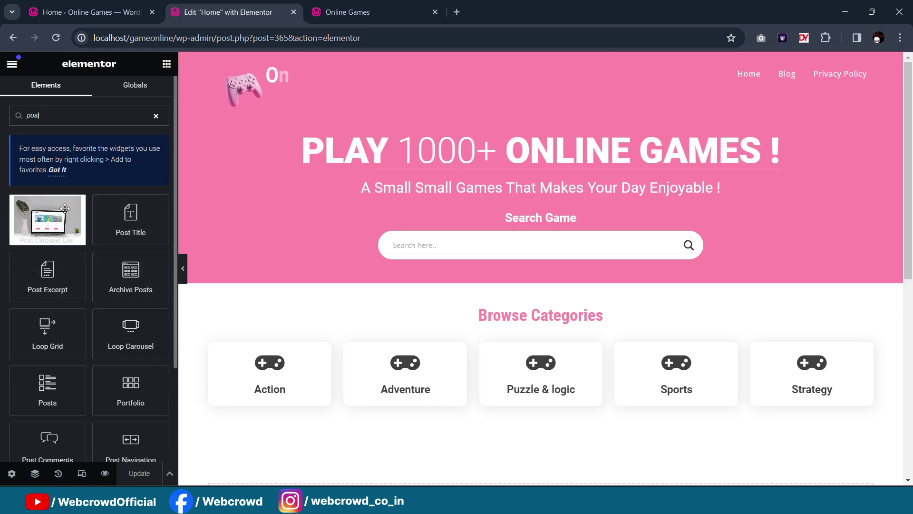
Step: Copy the Browse Categories heading and paste it into the same container, below the category cards
scroll(492, 258, down, 3)
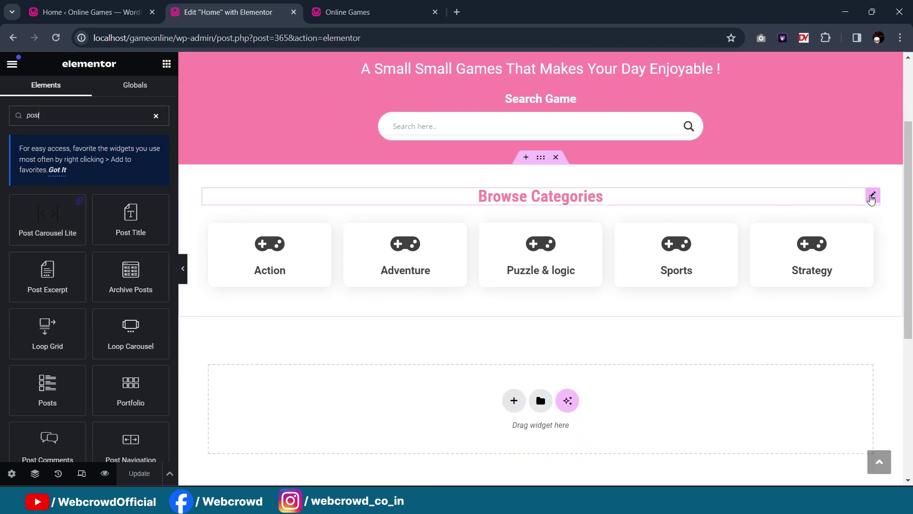
right_click(872, 198)
key(Escape)
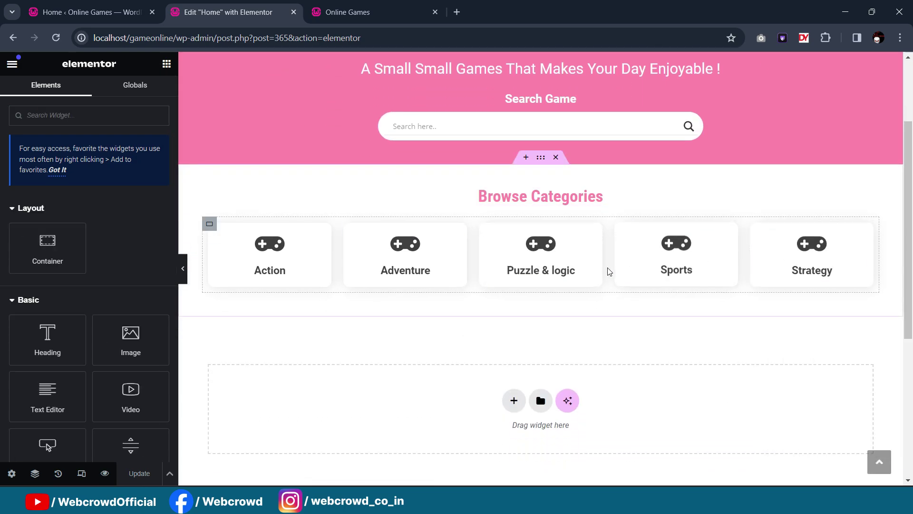
right_click(539, 214)
key(Escape)
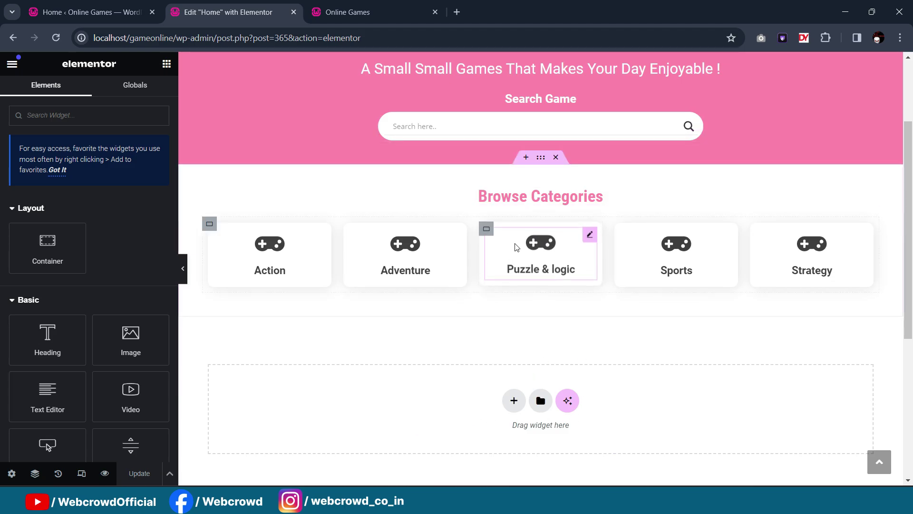
right_click(541, 164)
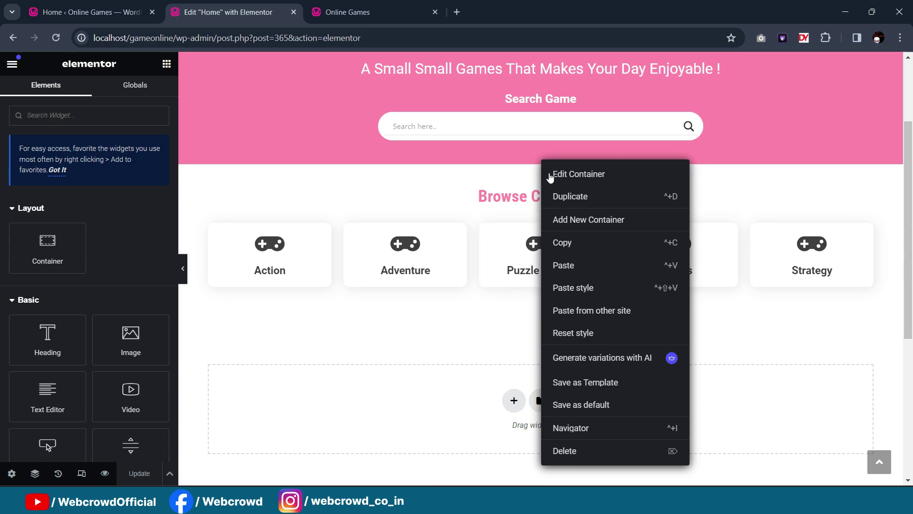
click(578, 264)
scroll(701, 301, down, 1)
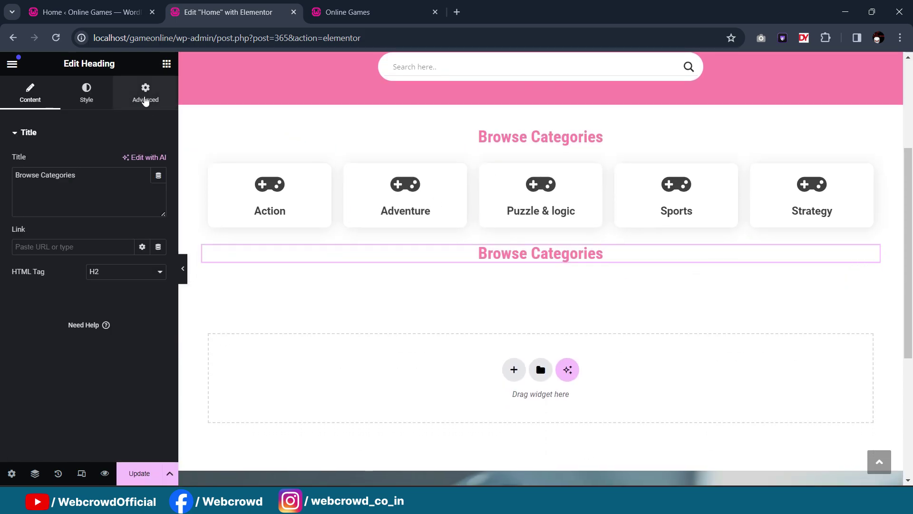
Step: Unlink the pasted heading's margin values and set its top margin to 30 px
click(145, 92)
click(158, 174)
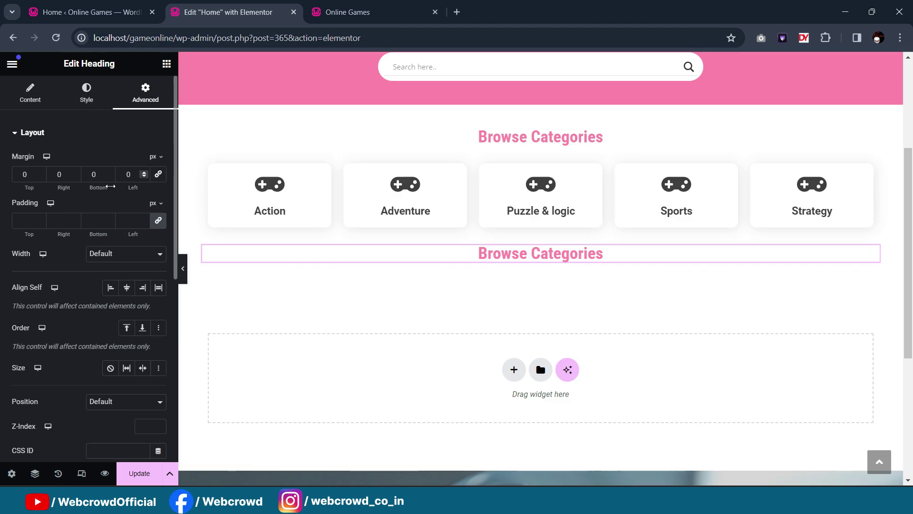
text(30)
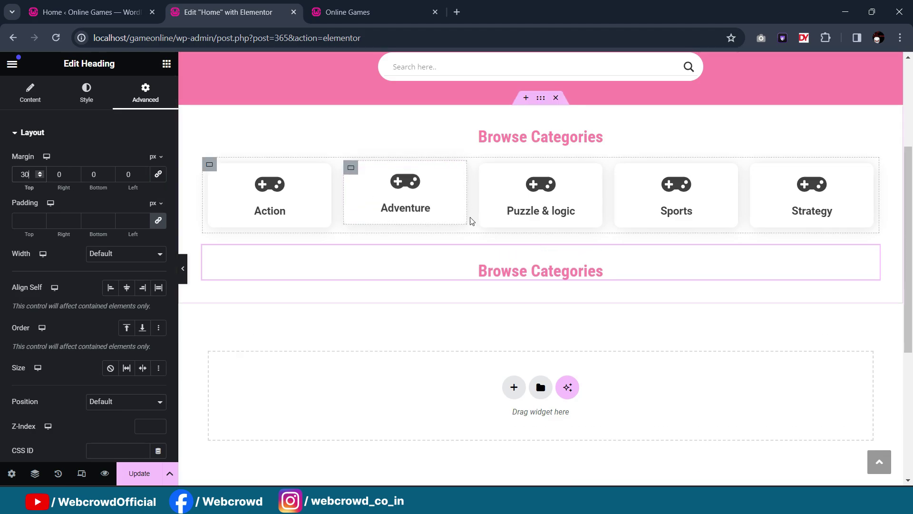
Step: Add the Post Carousel Lite widget directly below the pasted heading and look over its game cards
click(166, 63)
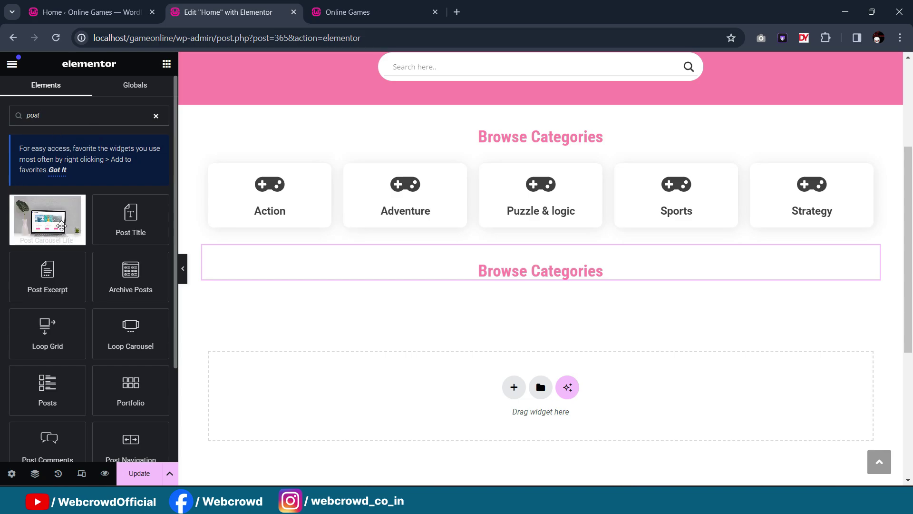
drag(47, 219, 564, 281)
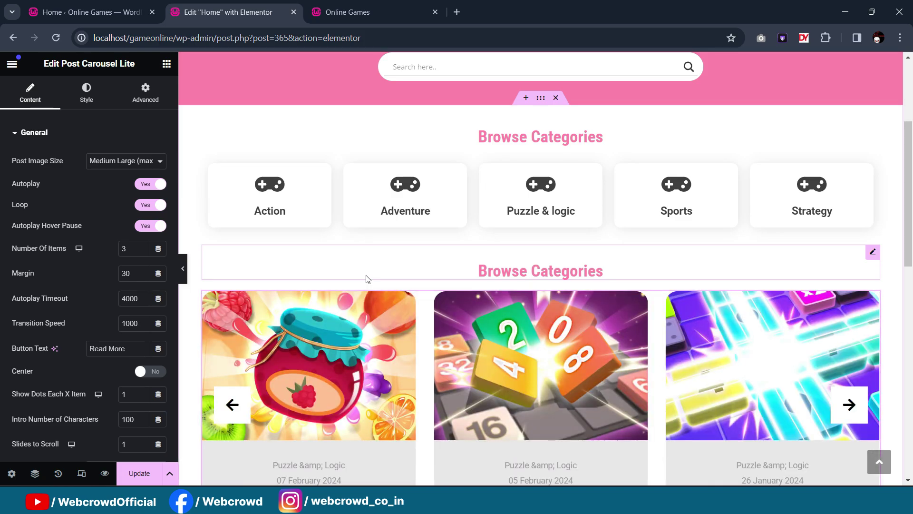
scroll(612, 233, down, 3)
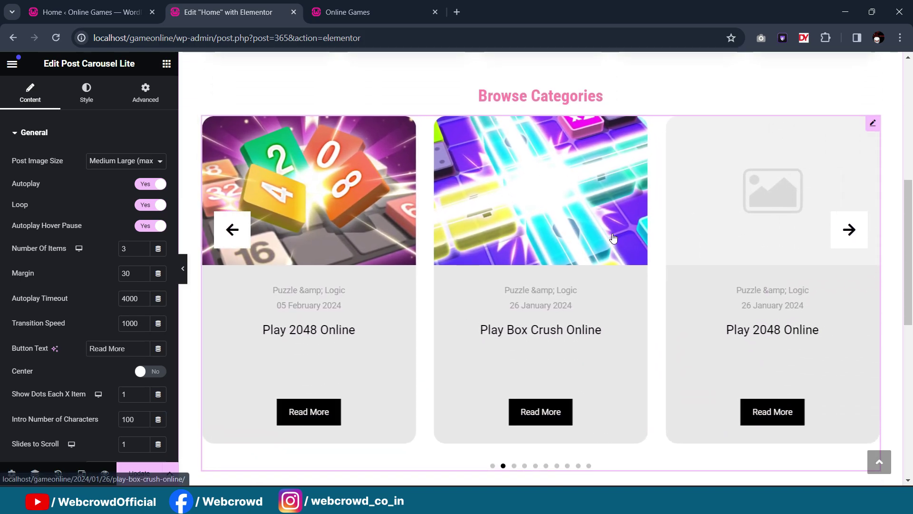
scroll(613, 233, up, 1)
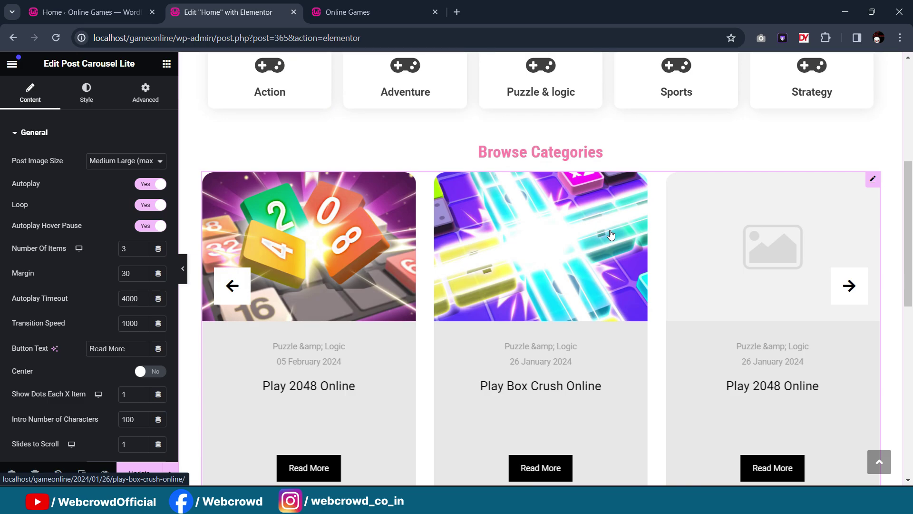
Step: Compare the new post carousel with the Most Played Games carousel on the reference site
click(376, 12)
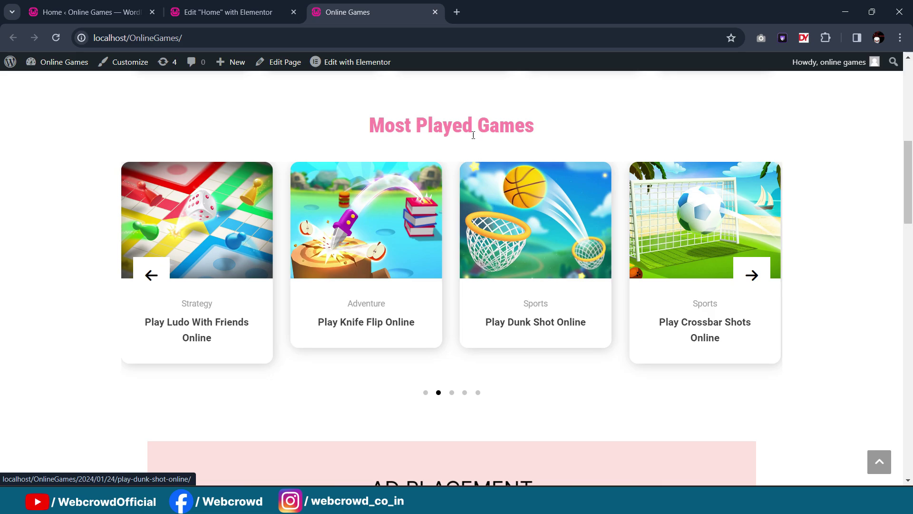
click(227, 12)
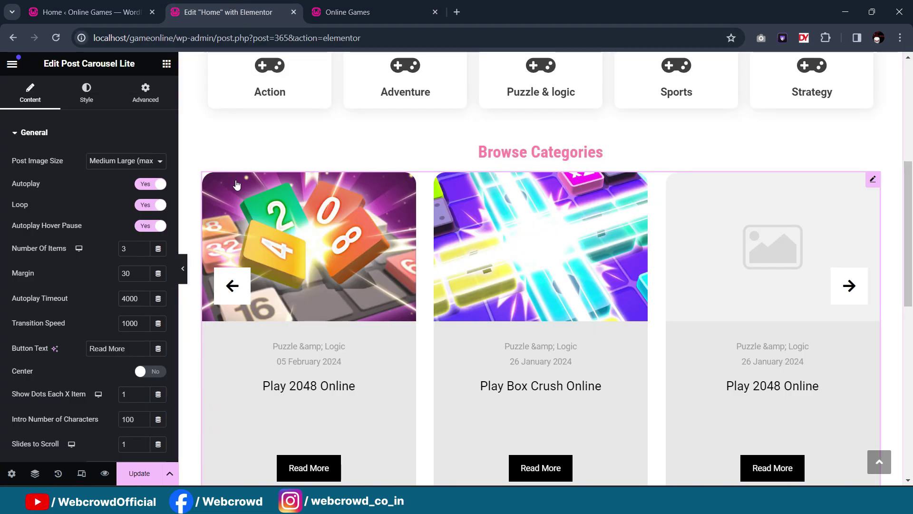
scroll(286, 286, down, 1)
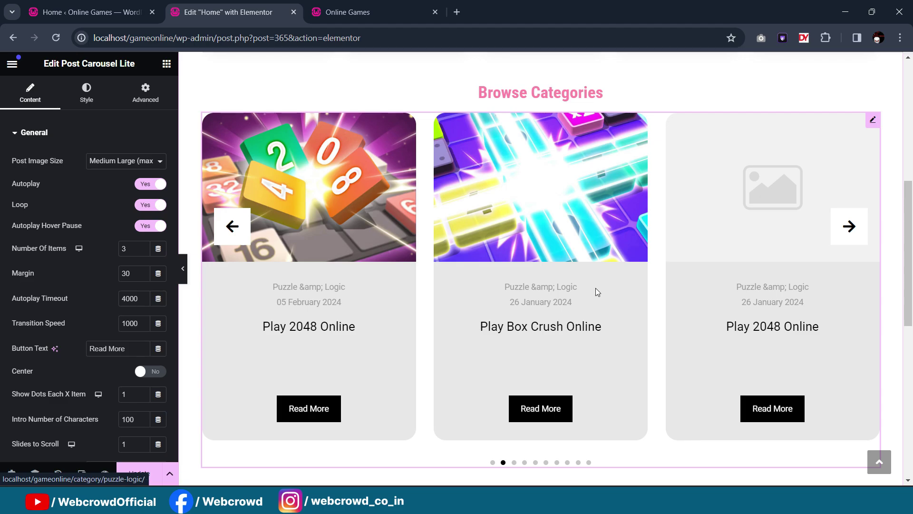
Step: Hide the date, intro text and button on the post carousel's cards
click(86, 92)
click(30, 93)
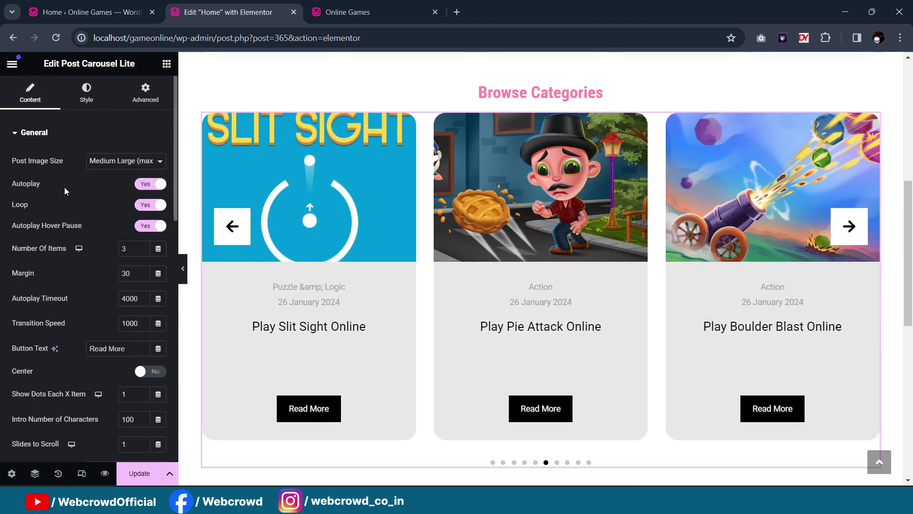
scroll(78, 241, down, 2)
scroll(87, 215, down, 2)
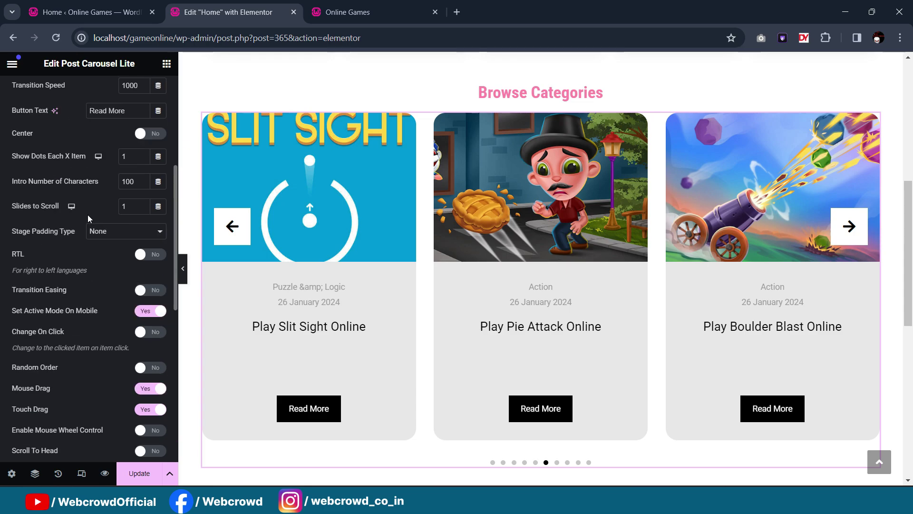
scroll(77, 287, down, 1)
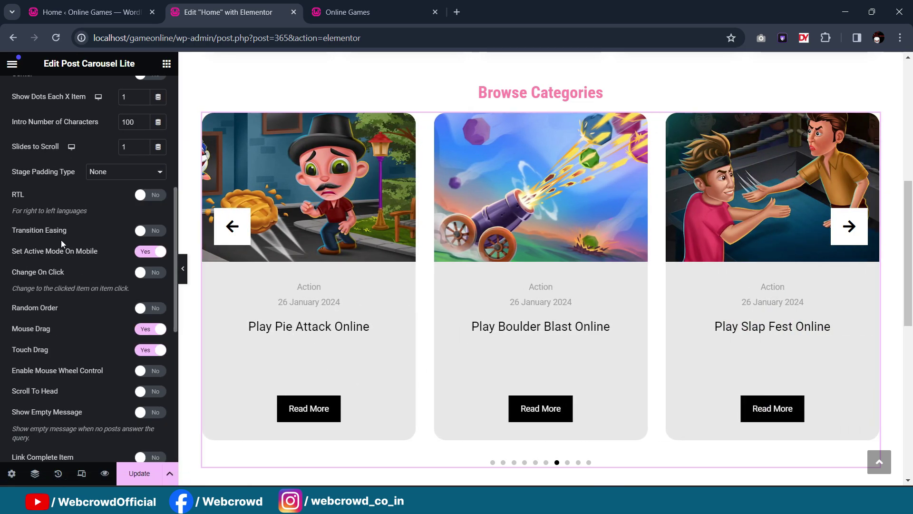
scroll(76, 310, down, 6)
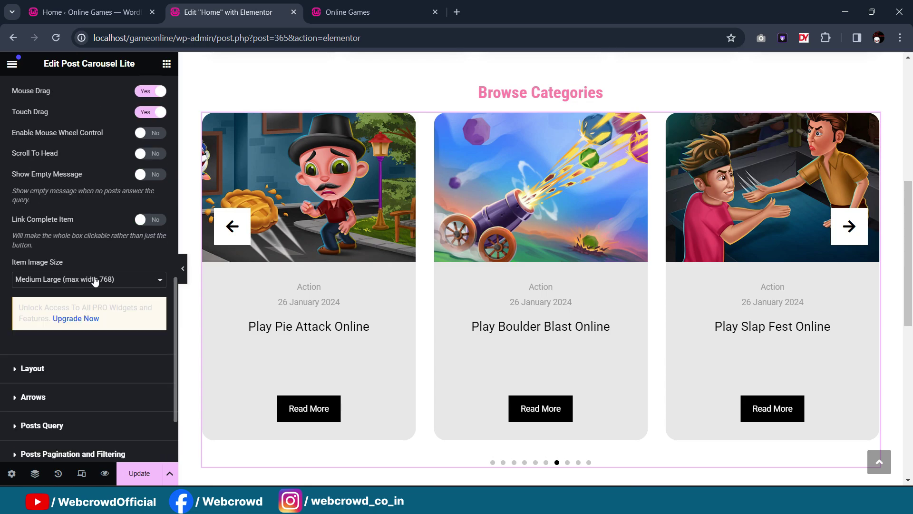
click(51, 261)
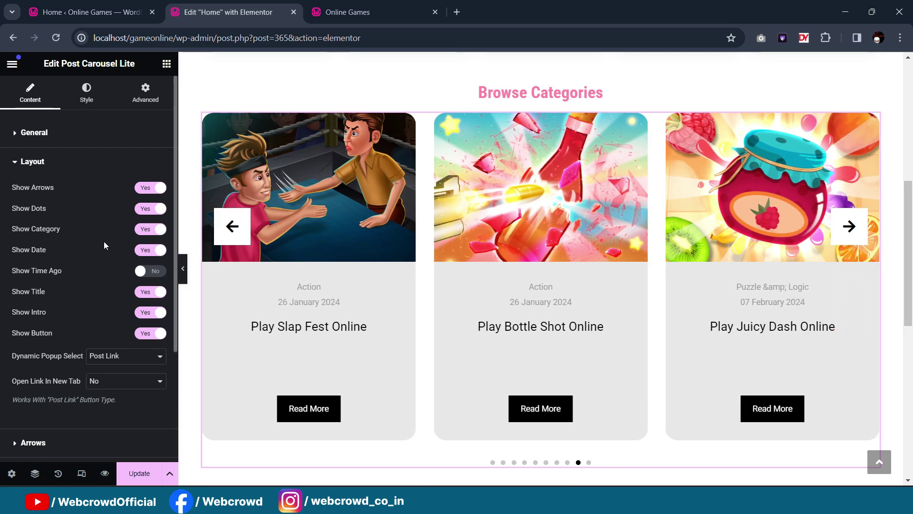
click(149, 250)
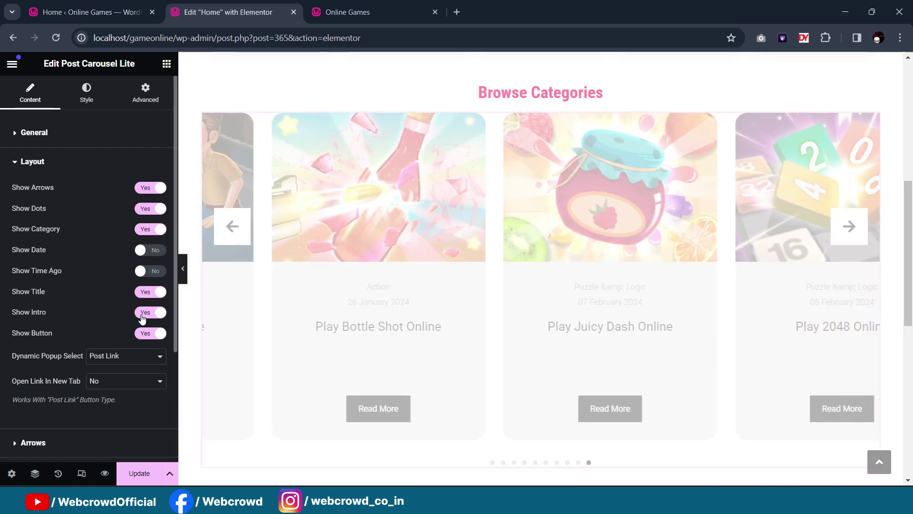
click(145, 313)
click(149, 334)
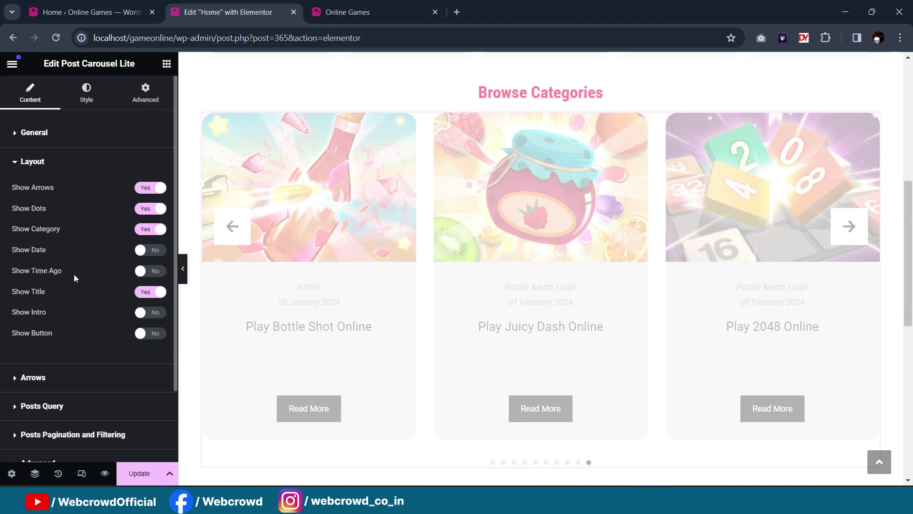
Step: Reduce the content minimum height of the carousel cards to 137
scroll(69, 229, down, 2)
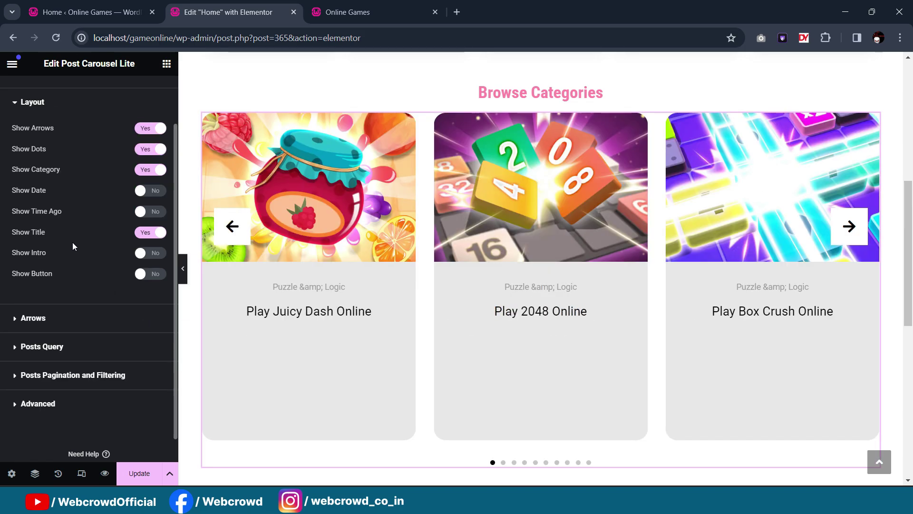
scroll(384, 270, down, 1)
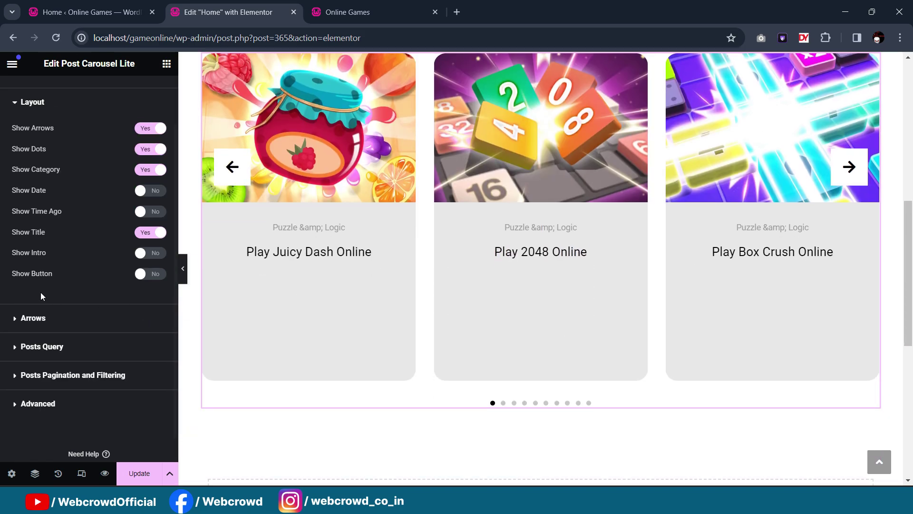
scroll(48, 324, up, 1)
scroll(327, 287, up, 1)
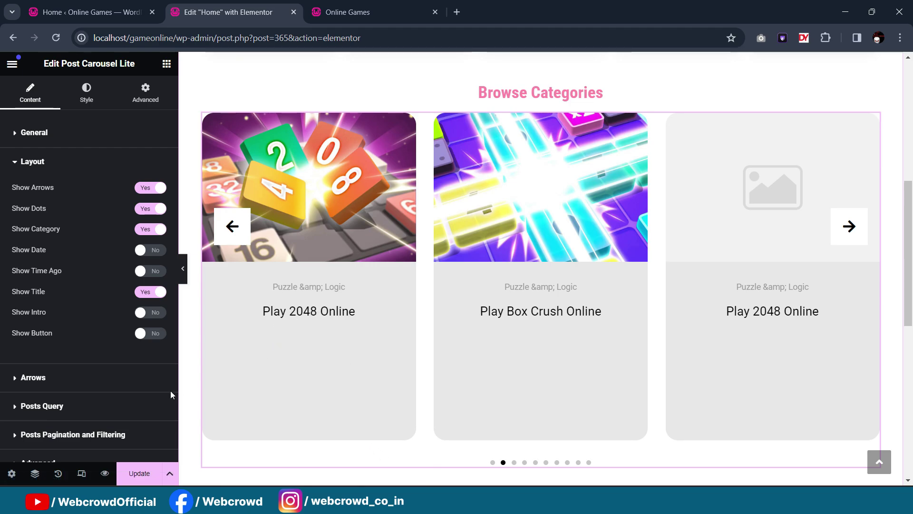
scroll(56, 281, down, 2)
scroll(58, 202, up, 2)
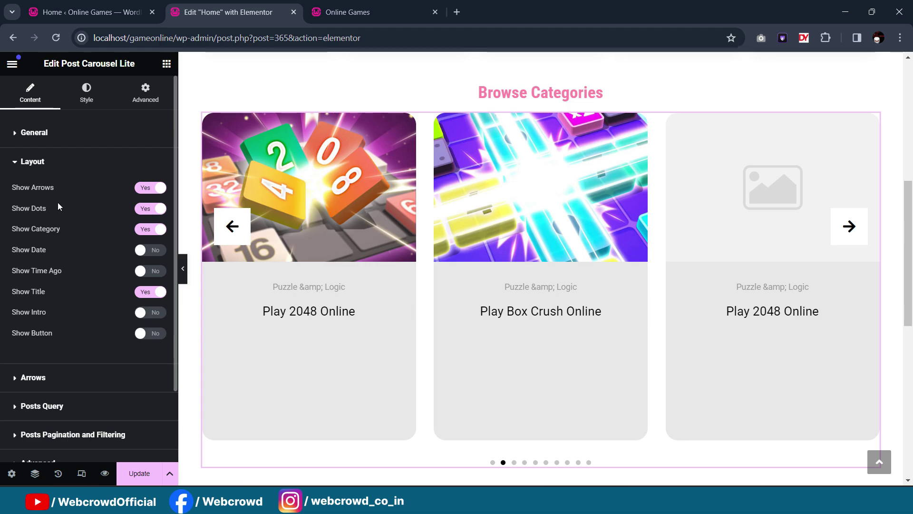
click(83, 95)
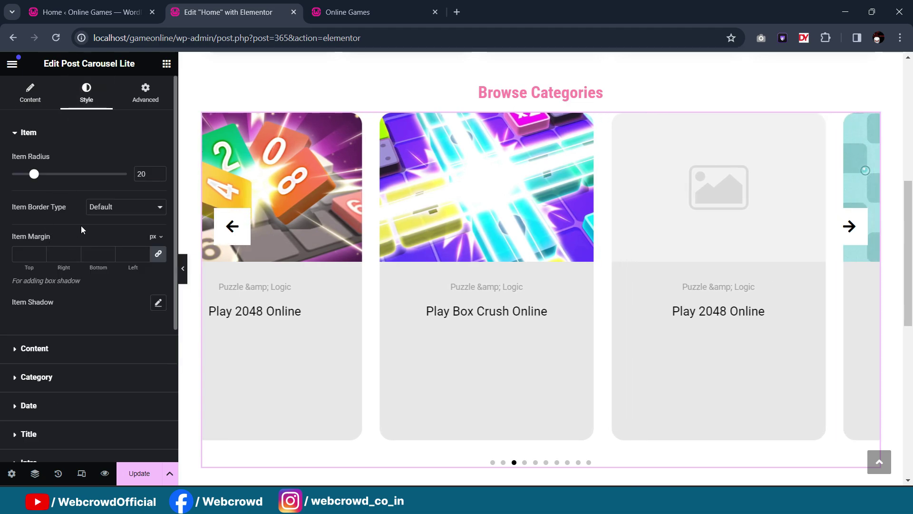
scroll(74, 232, down, 1)
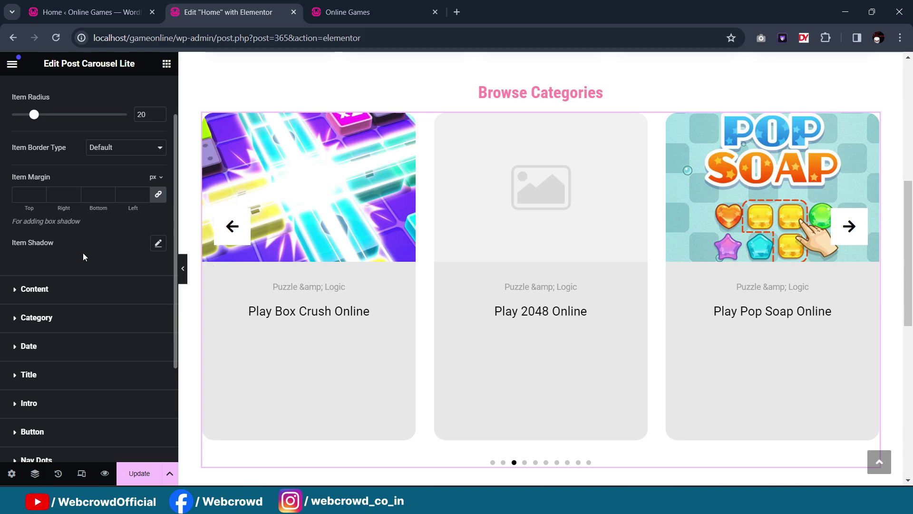
scroll(69, 215, down, 1)
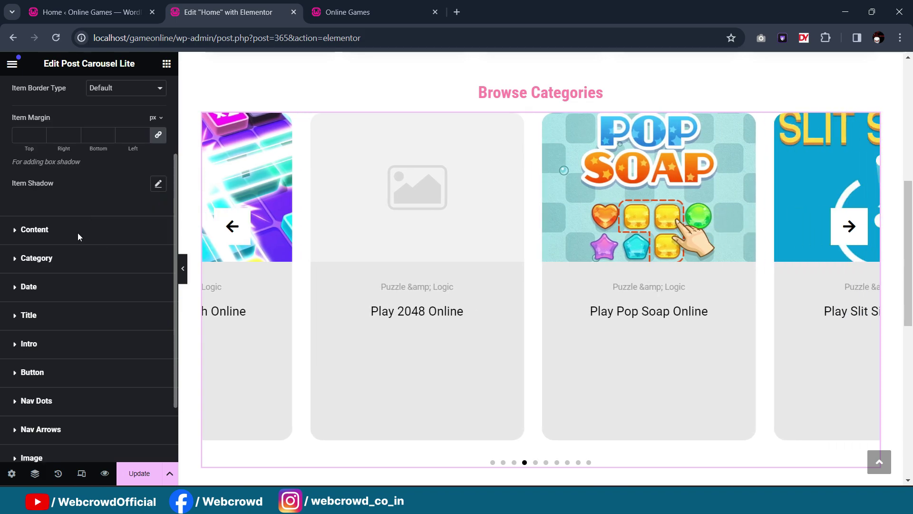
click(78, 233)
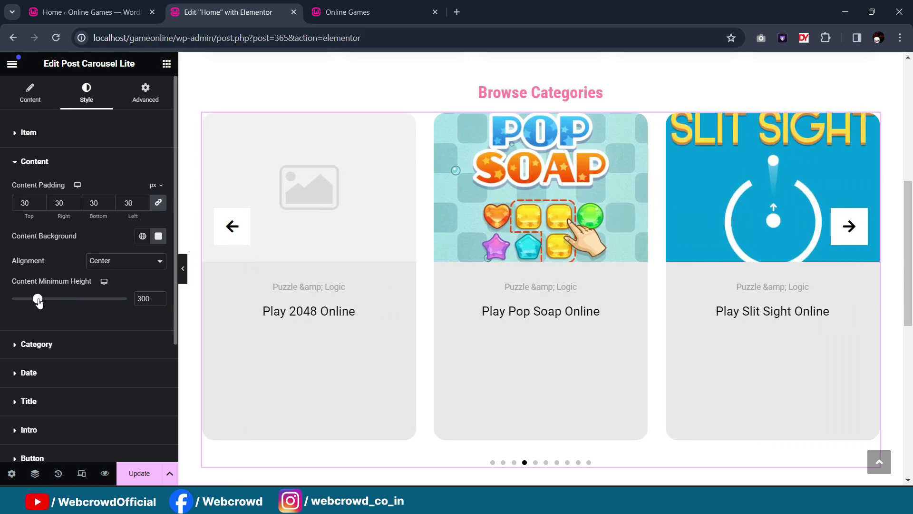
drag(38, 300, 17, 300)
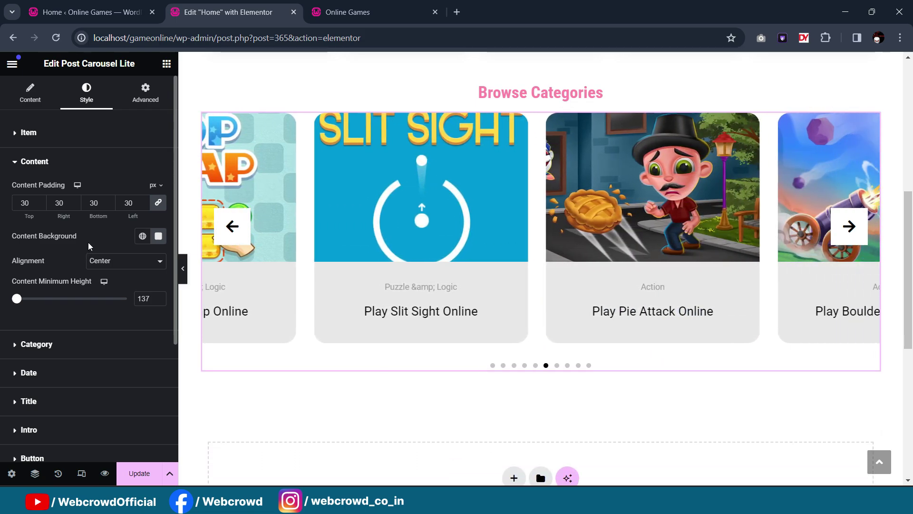
Step: Change the content background of the carousel cards to white
scroll(105, 274, down, 1)
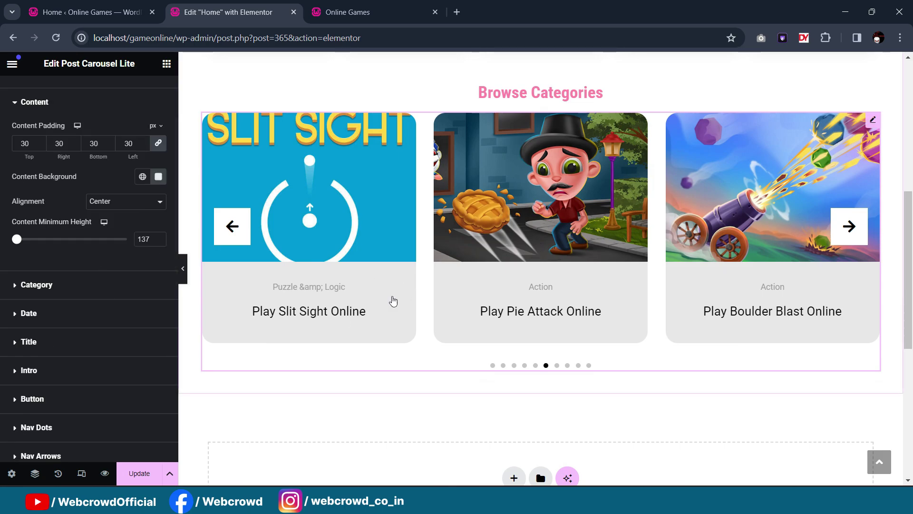
click(38, 290)
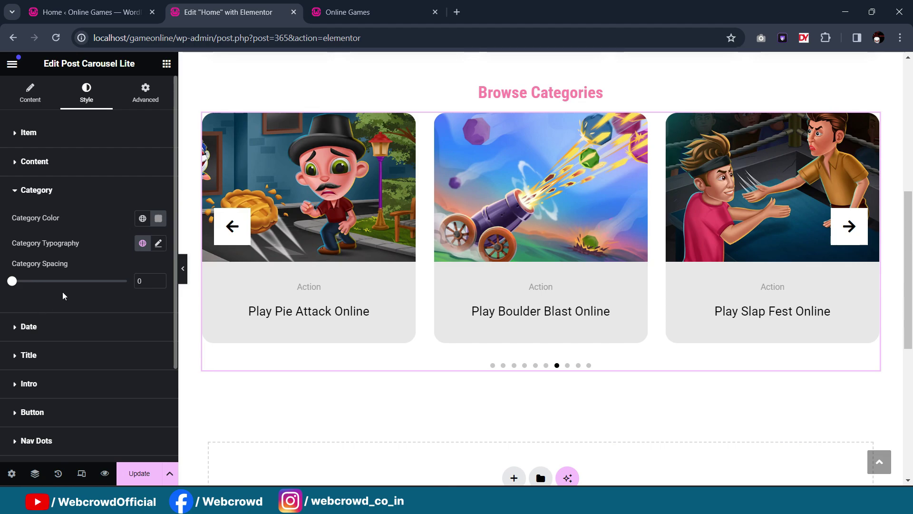
scroll(62, 299, down, 1)
scroll(52, 221, up, 2)
click(34, 161)
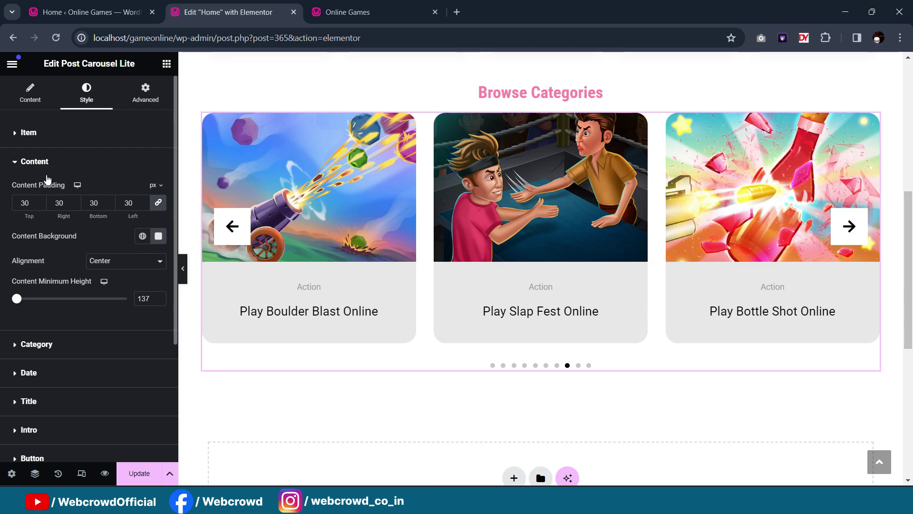
click(159, 236)
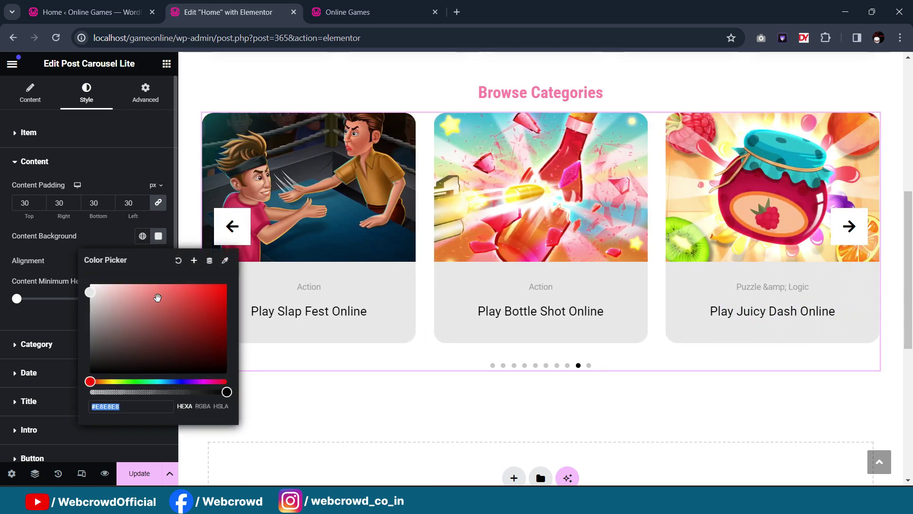
drag(158, 297, 38, 262)
click(38, 262)
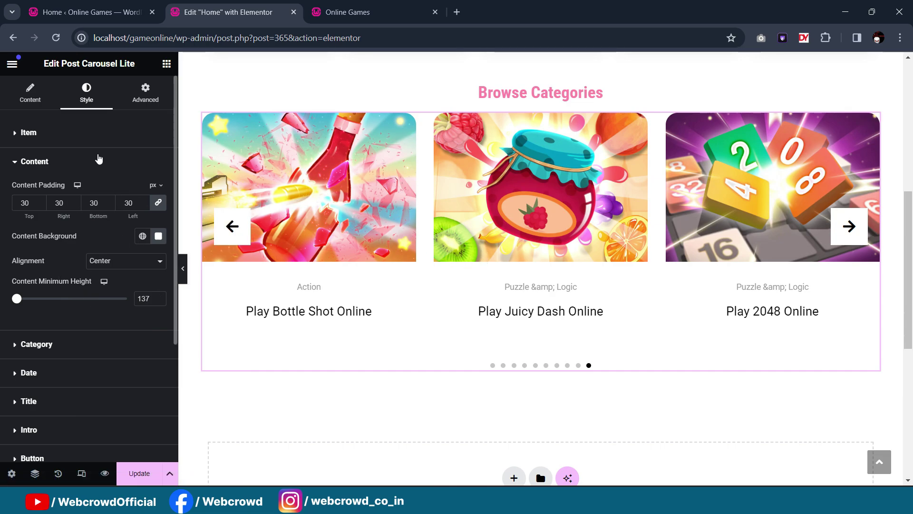
scroll(99, 159, down, 1)
scroll(62, 311, down, 2)
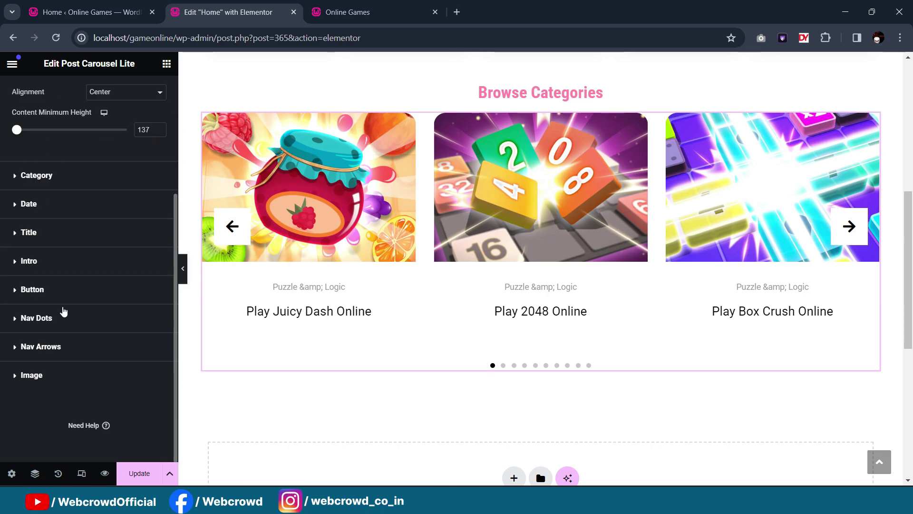
click(59, 377)
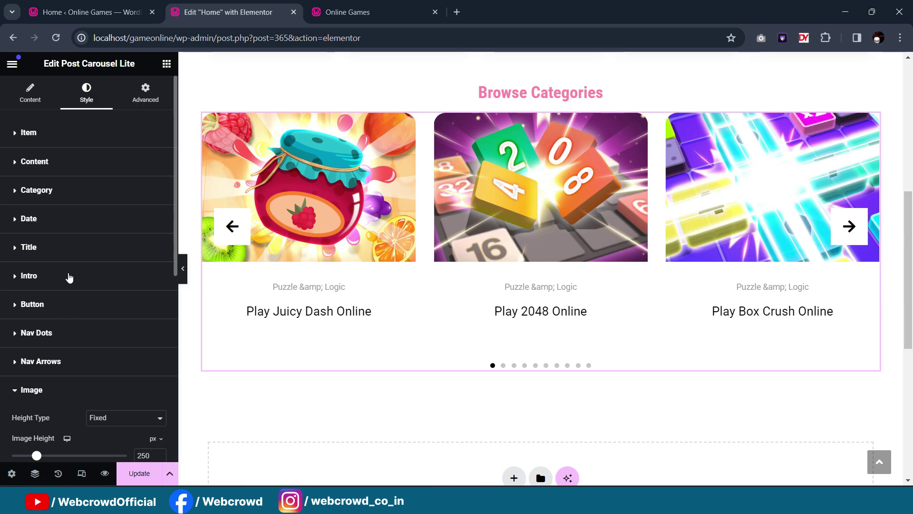
scroll(122, 298, down, 5)
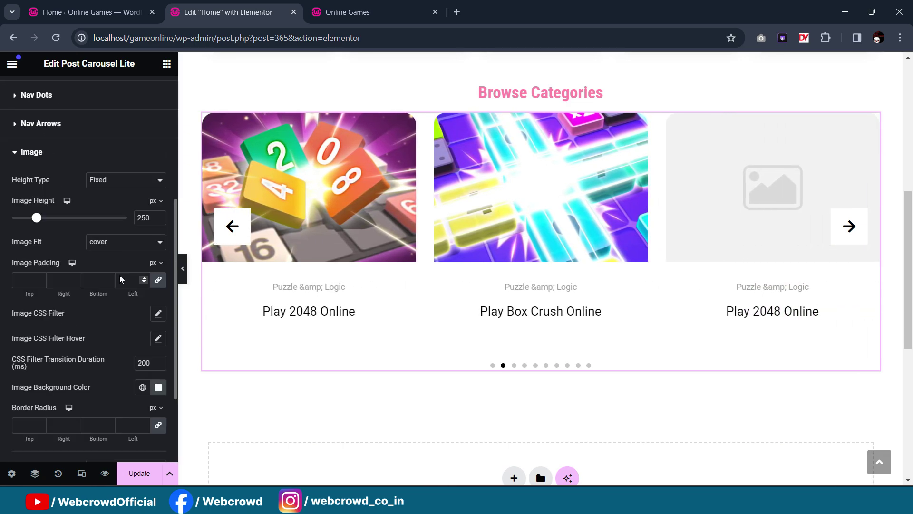
scroll(118, 275, down, 3)
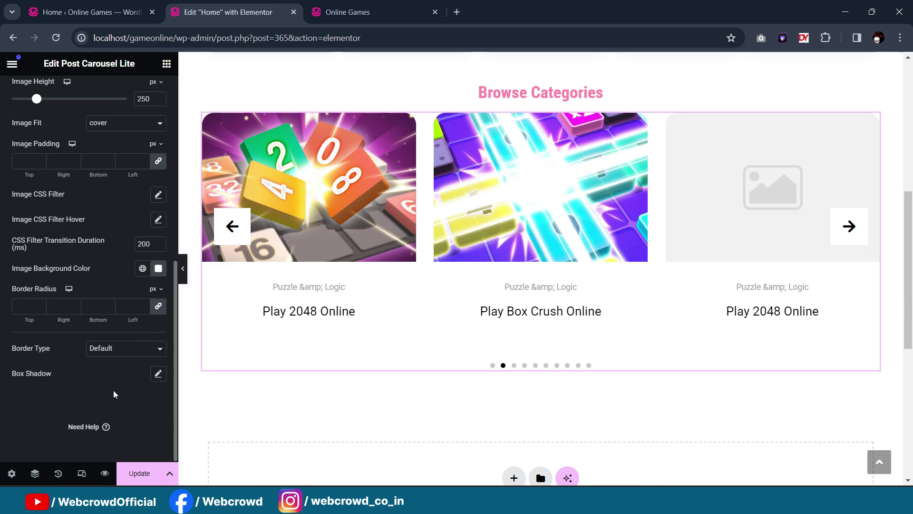
click(158, 374)
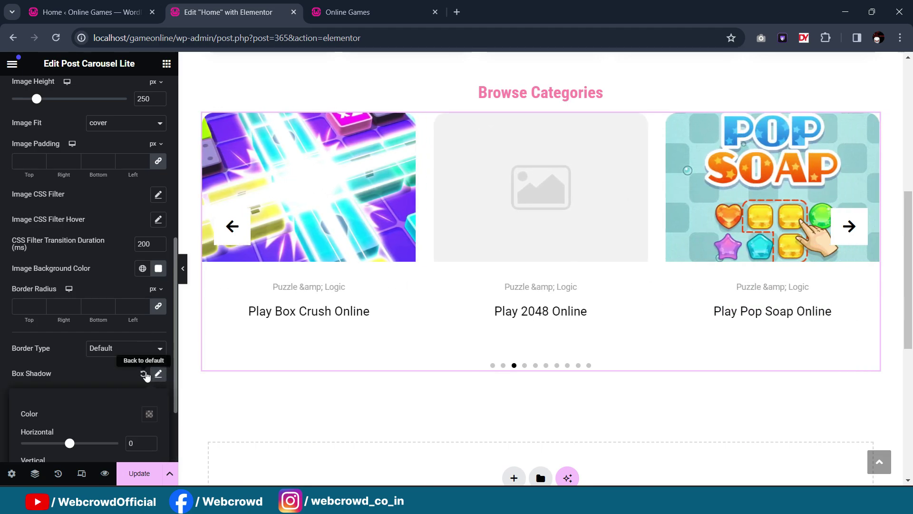
click(101, 367)
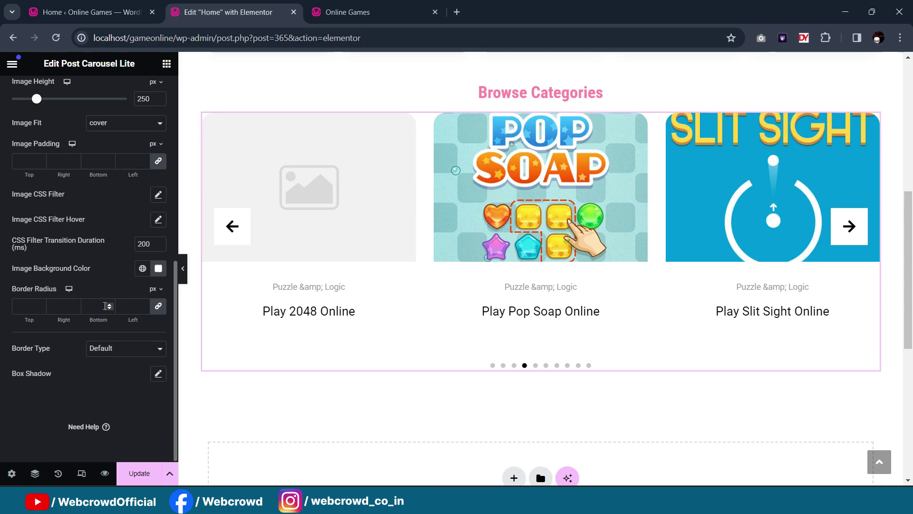
scroll(106, 306, up, 4)
click(46, 221)
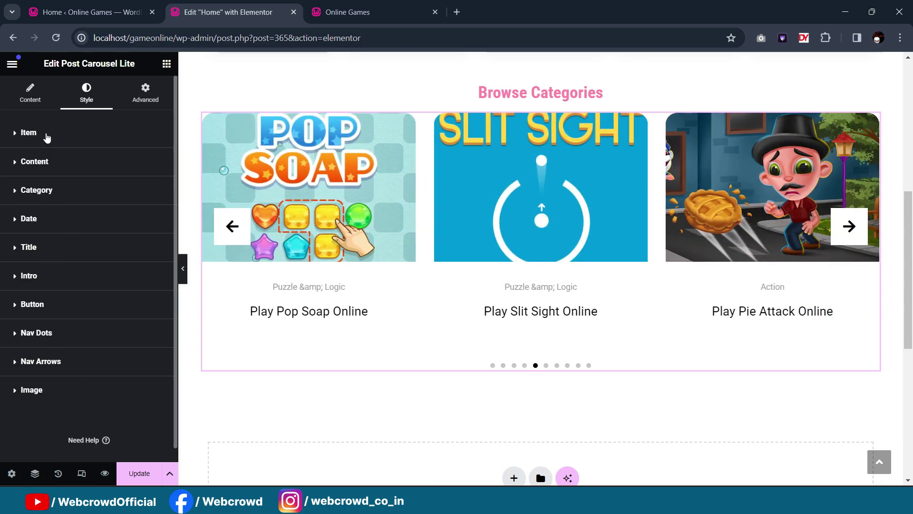
Step: Add an item shadow to the carousel cards with horizontal and vertical offsets of 2
click(46, 134)
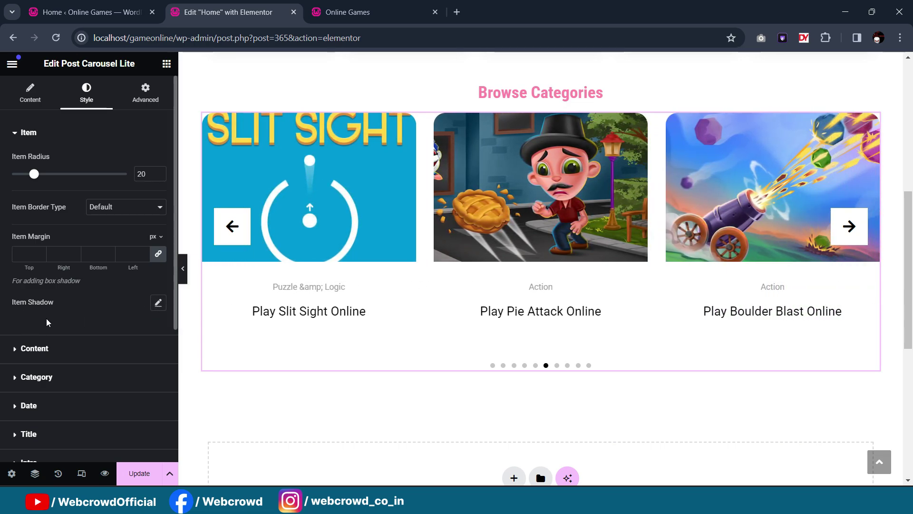
click(158, 303)
scroll(59, 307, down, 3)
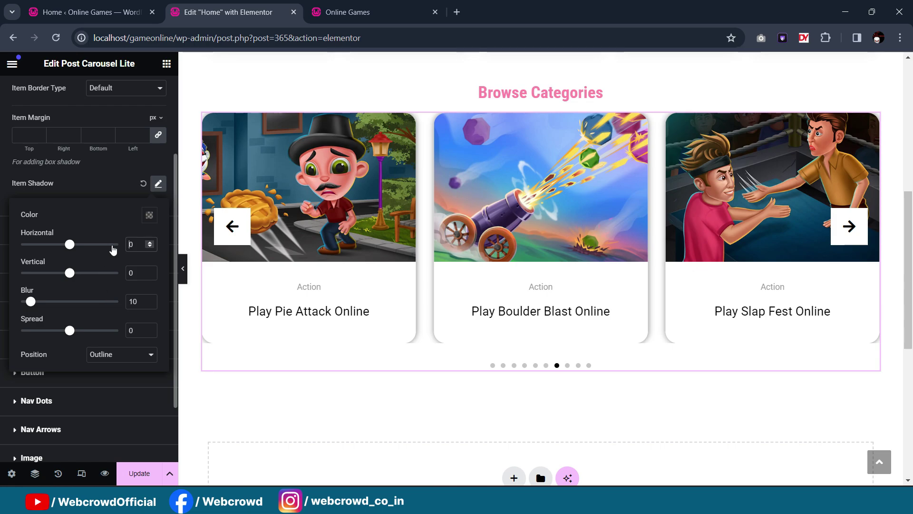
click(80, 245)
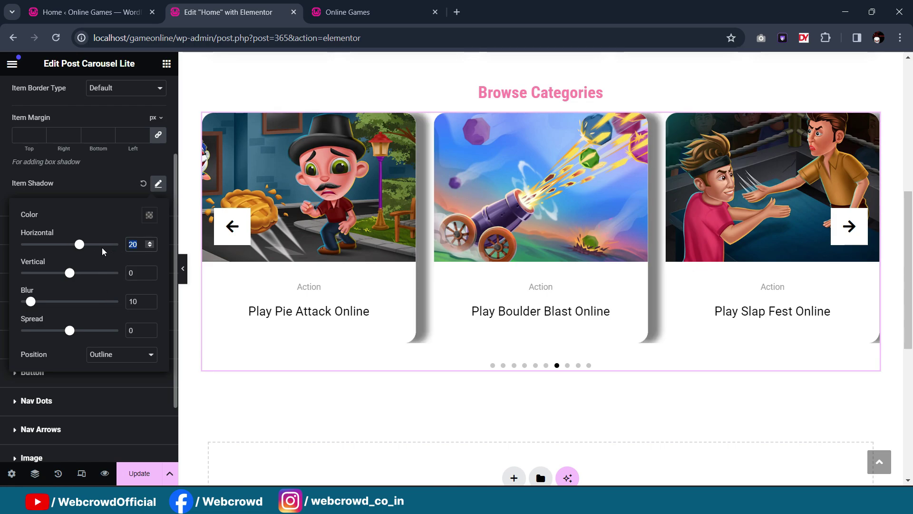
text(2)
key(Tab)
key(Tab)
text(2)
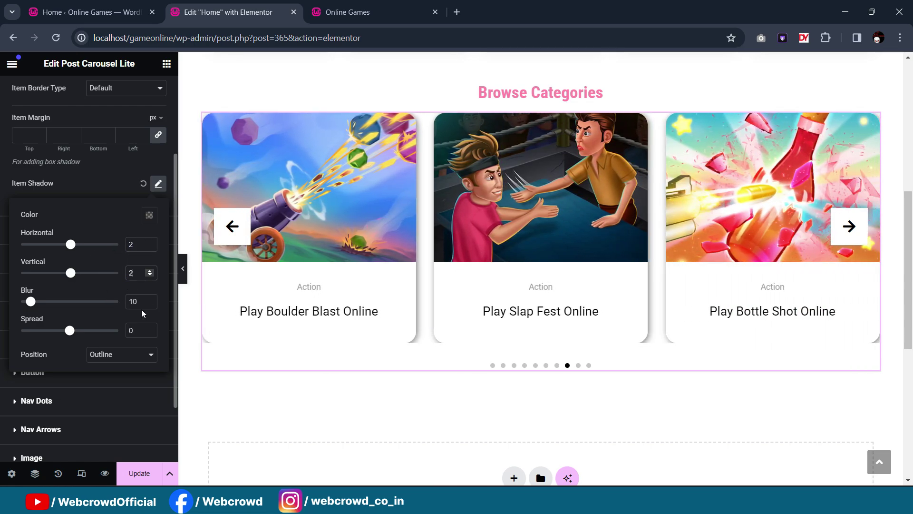
Step: Soften the item shadow with the colour rgba(0, 0, 0, 0.11) and a blur of 16
click(149, 215)
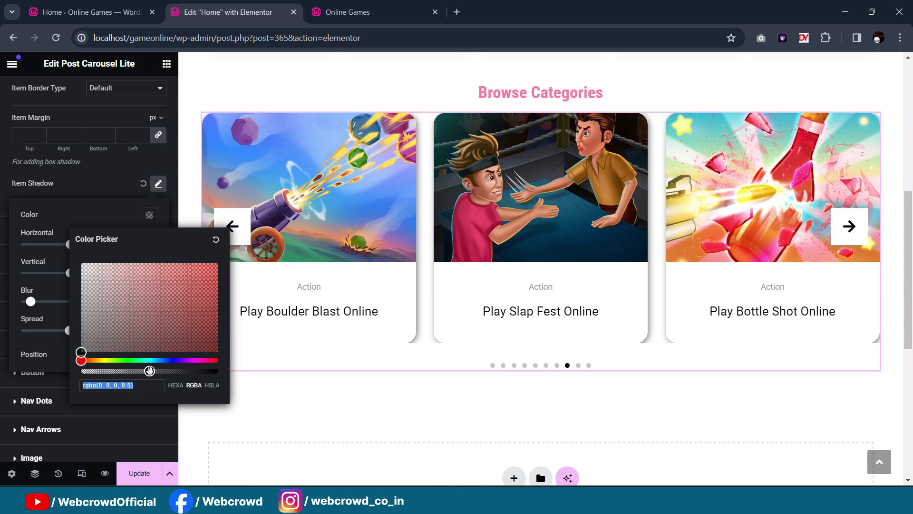
drag(149, 371, 98, 381)
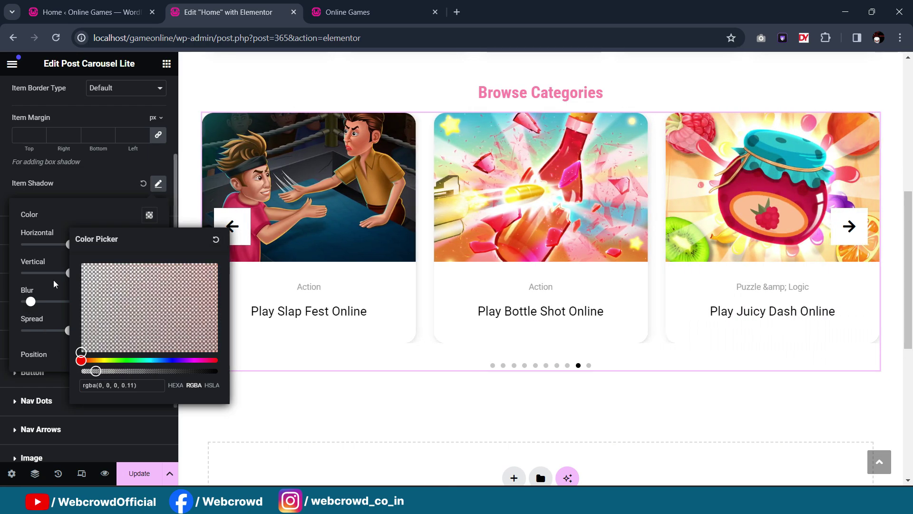
click(52, 282)
drag(30, 302, 39, 304)
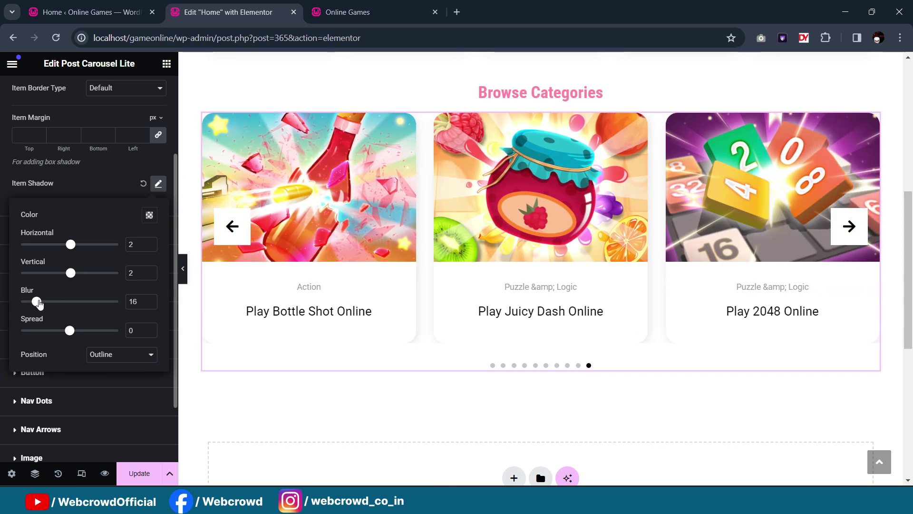
Step: Compare the carousel with the reference site's Most Played Games section and set its number of items to 4
click(183, 269)
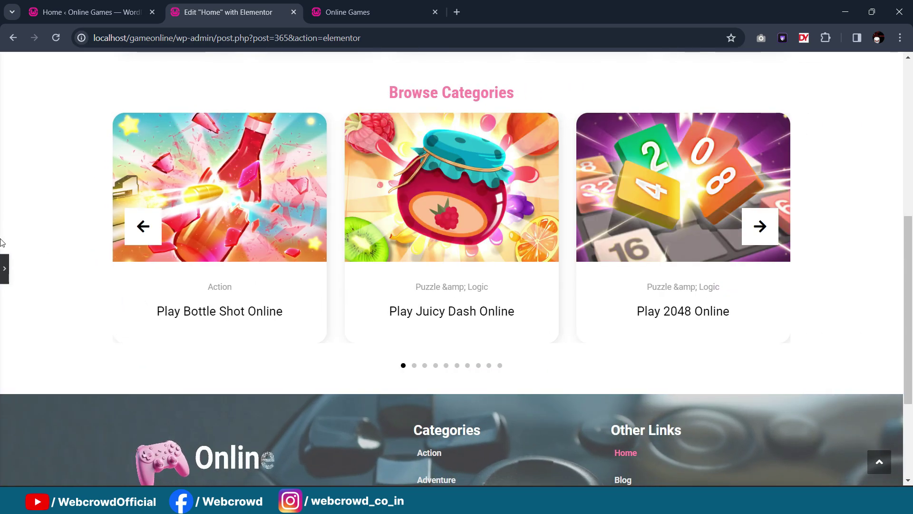
click(3, 277)
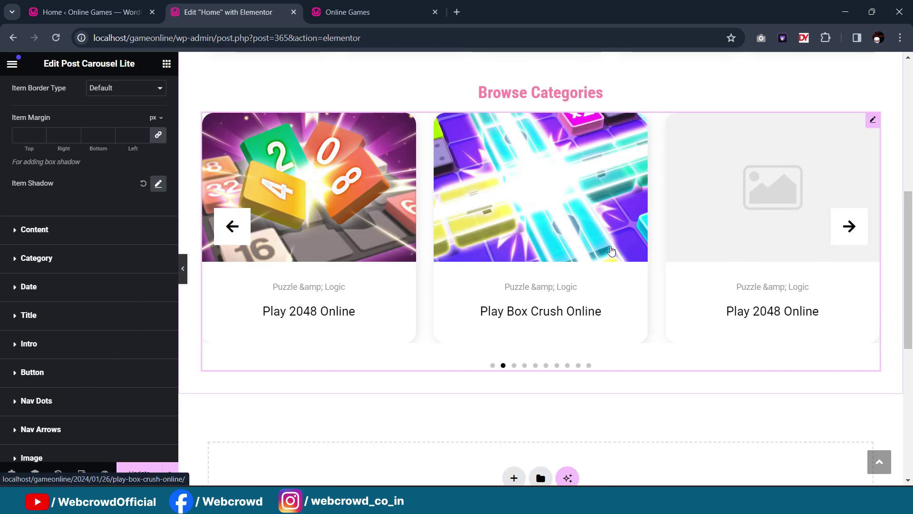
scroll(701, 247, up, 1)
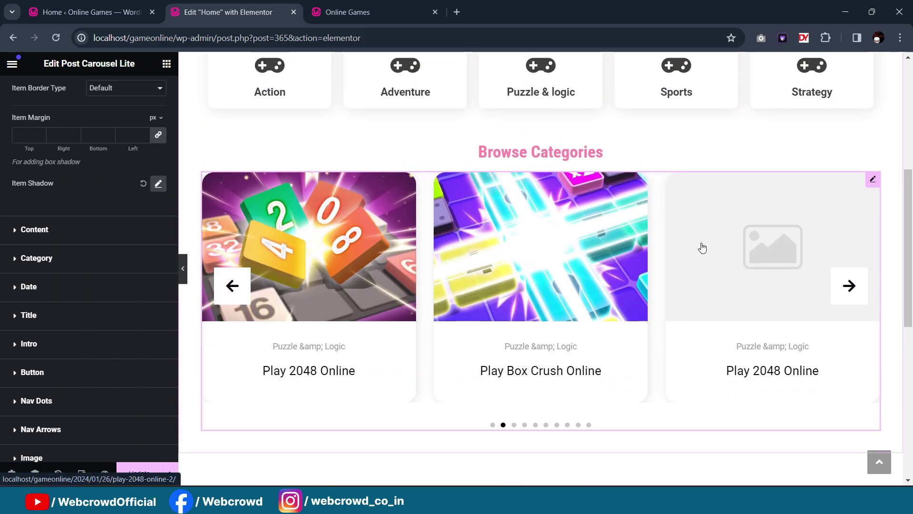
click(377, 4)
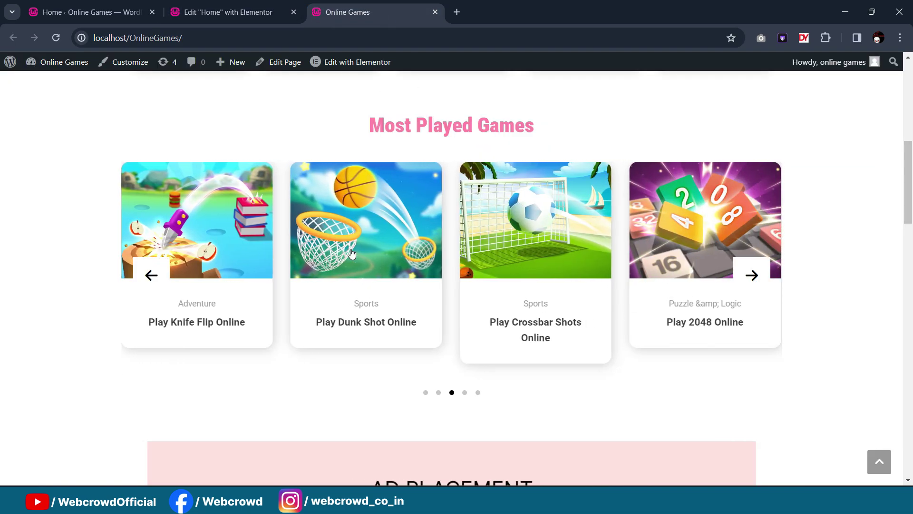
click(231, 11)
click(874, 181)
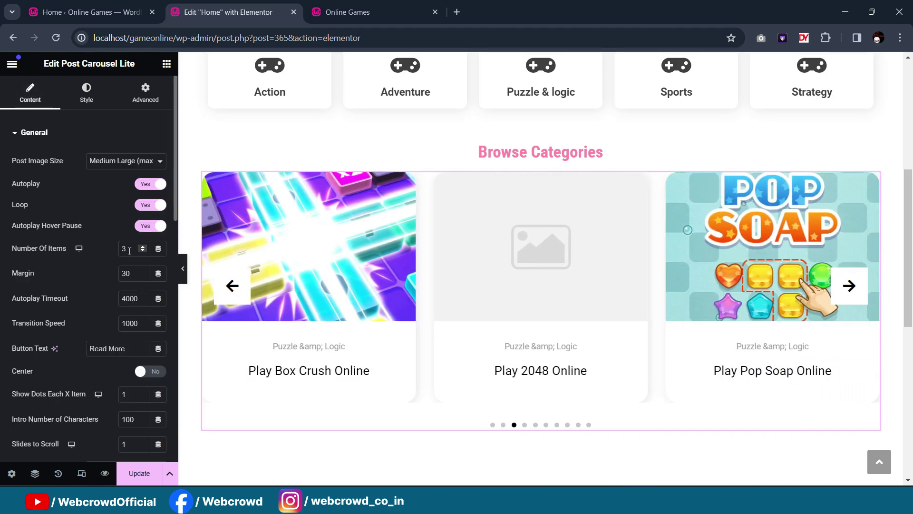
text(4)
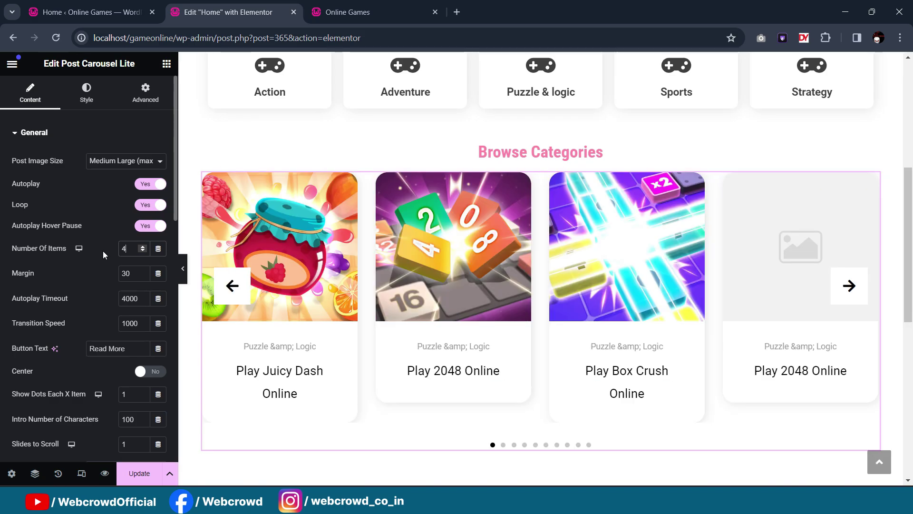
Step: Unlink the content padding of the carousel cards and try other bottom values, ending back at 30
scroll(515, 383, down, 1)
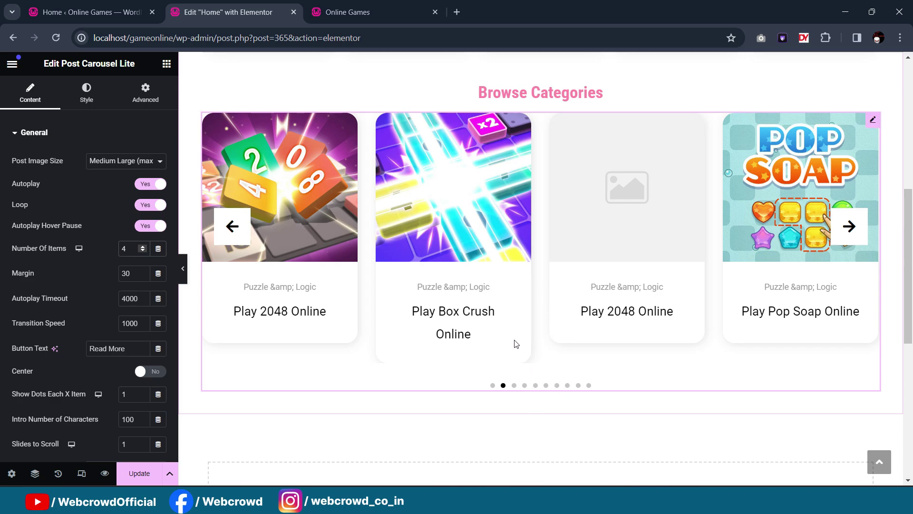
click(86, 92)
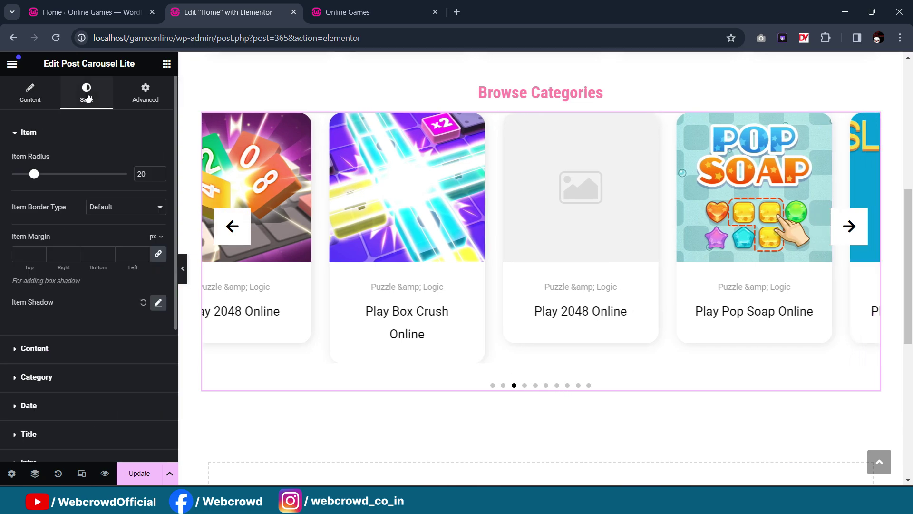
scroll(70, 289, down, 2)
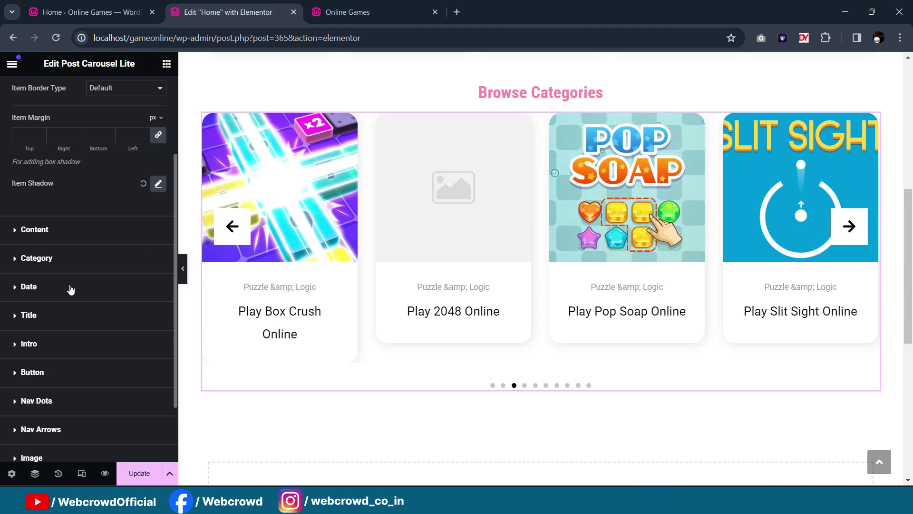
click(48, 232)
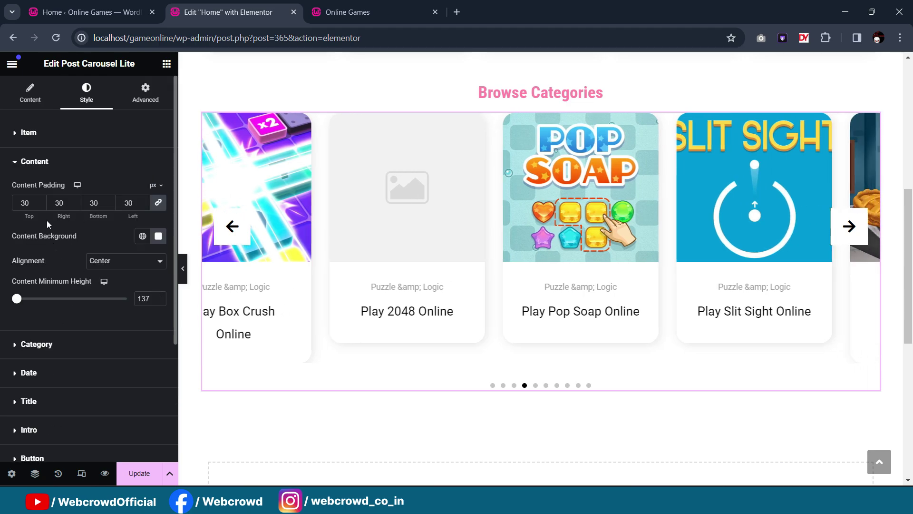
click(158, 203)
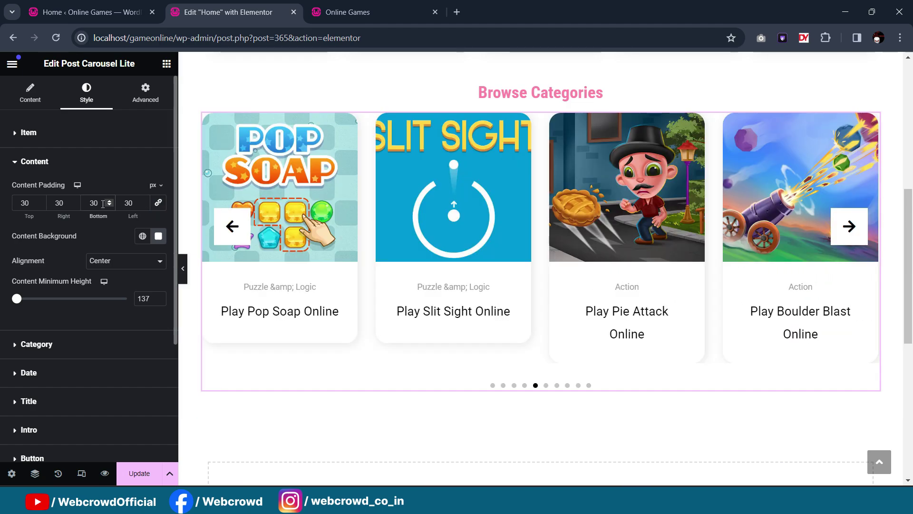
key(Up)
key(Up)
key(Up)
key(Up)
key(Up)
key(Up)
key(Up)
key(Up)
key(Up)
key(Up)
key(Up)
key(Up)
key(Up)
key(Up)
key(Up)
key(Up)
key(Up)
key(Up)
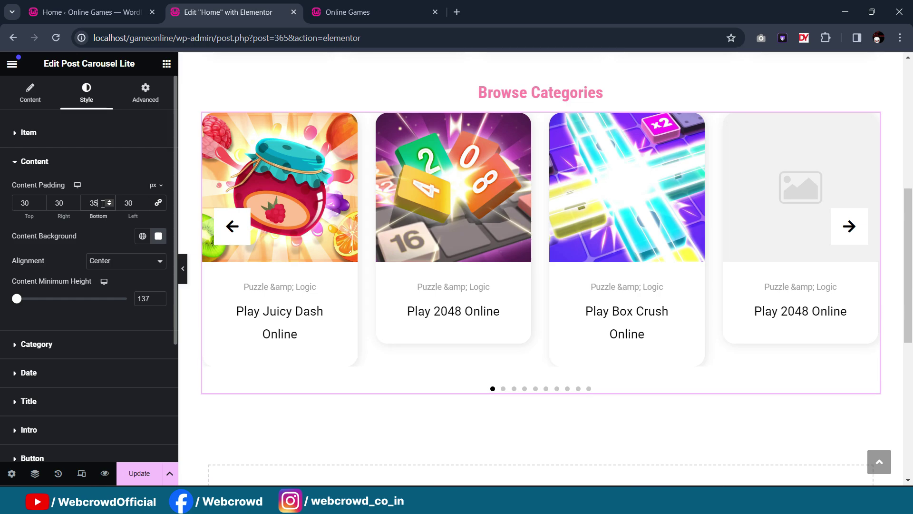
key(Down)
key(Down)
key(Down)
key(Down)
key(Down)
key(Down)
key(Down)
key(Down)
key(Down)
key(Down)
key(Down)
key(Down)
key(Down)
key(Down)
key(Down)
key(Down)
key(Down)
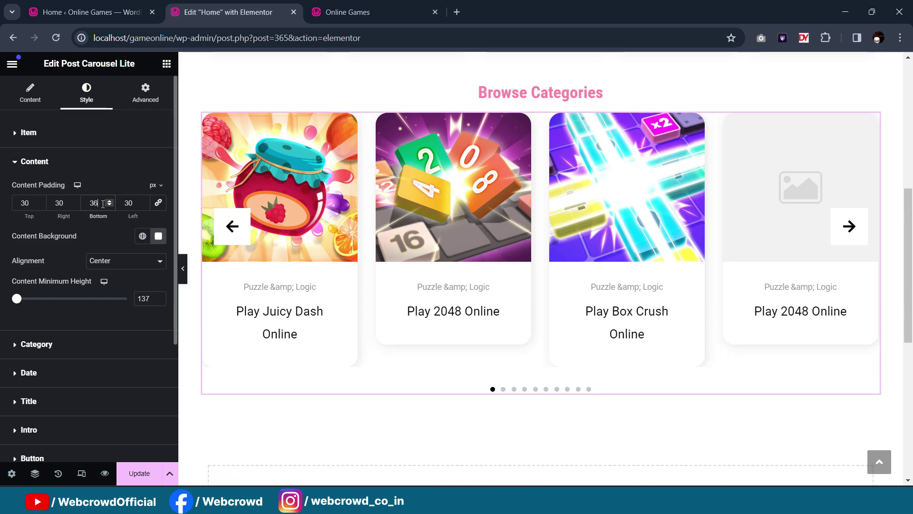
key(Down)
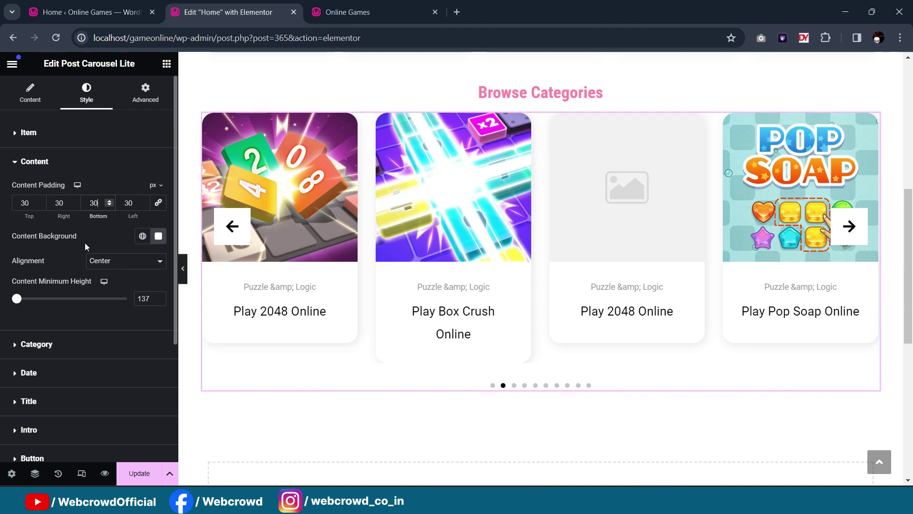
Step: Examine the title and image style settings of the post carousel
scroll(87, 233, down, 1)
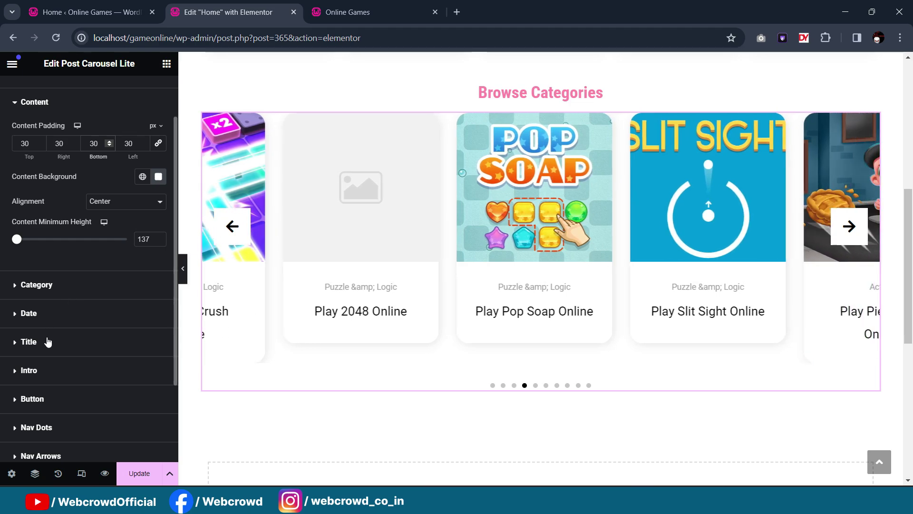
click(61, 350)
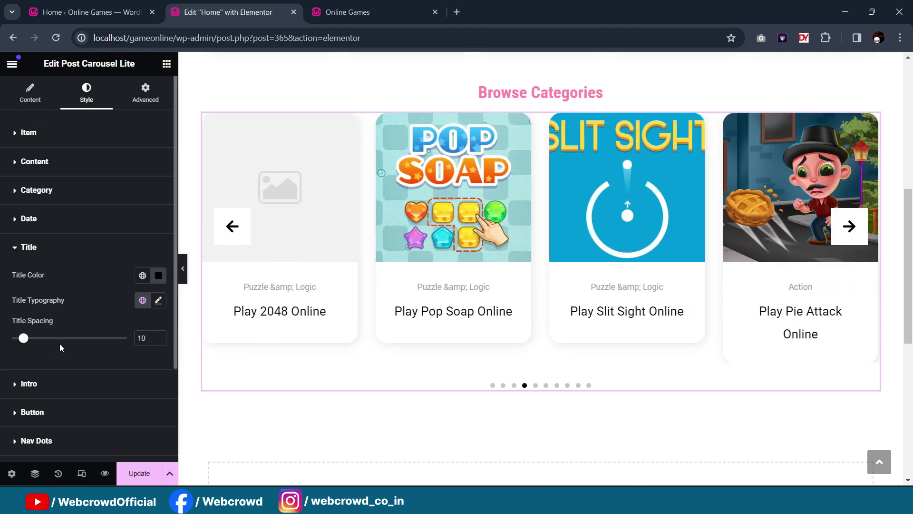
scroll(58, 309, down, 3)
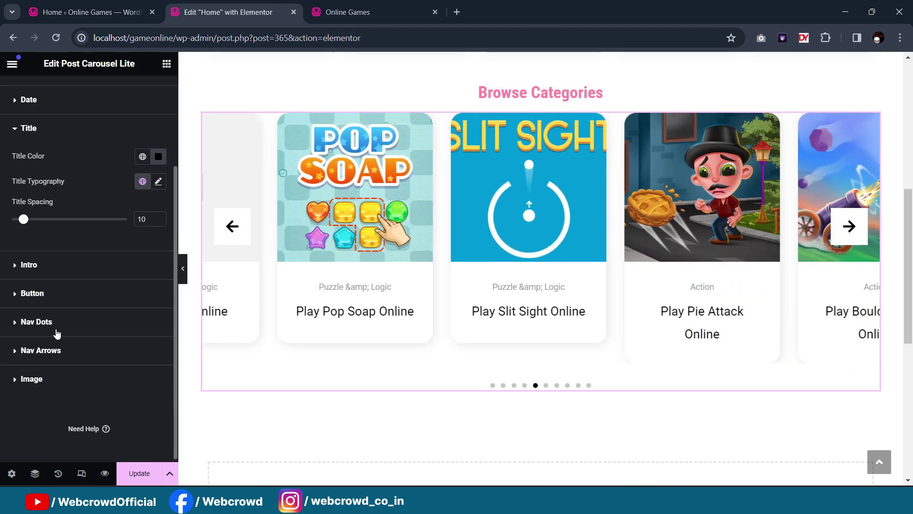
click(31, 379)
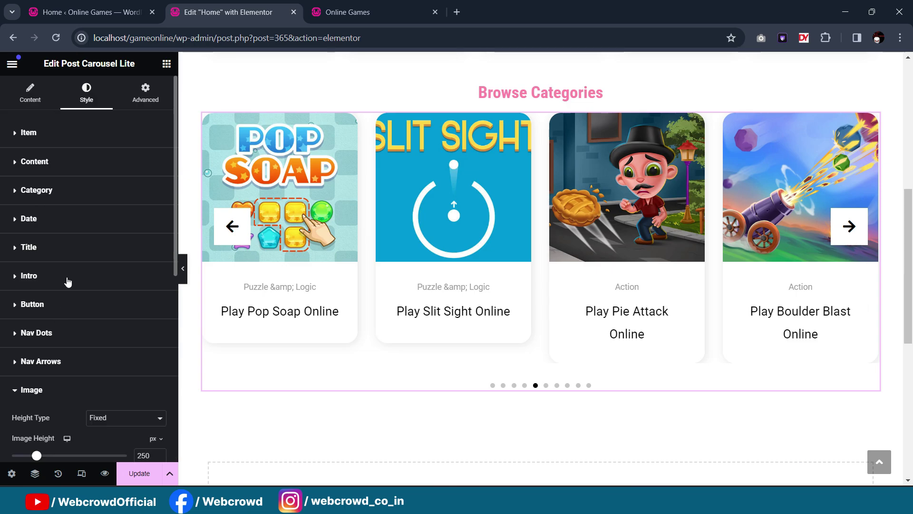
scroll(107, 363, down, 2)
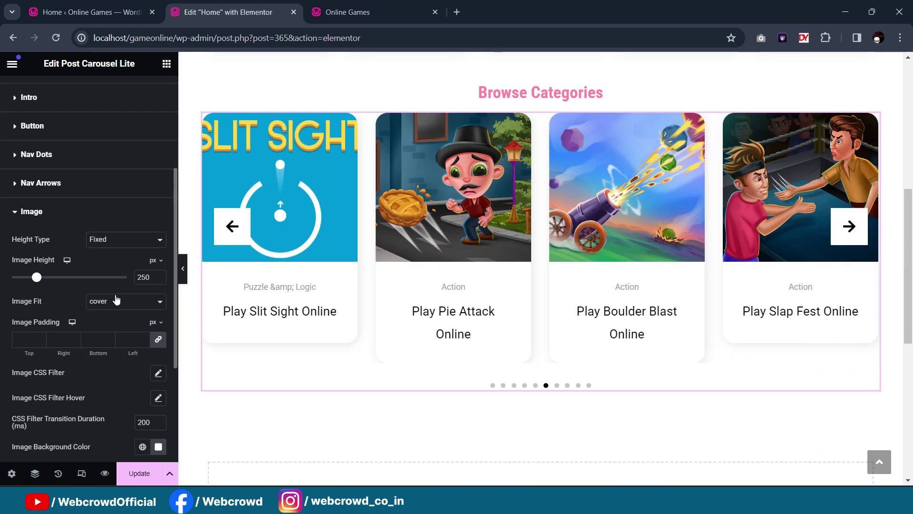
scroll(116, 297, down, 1)
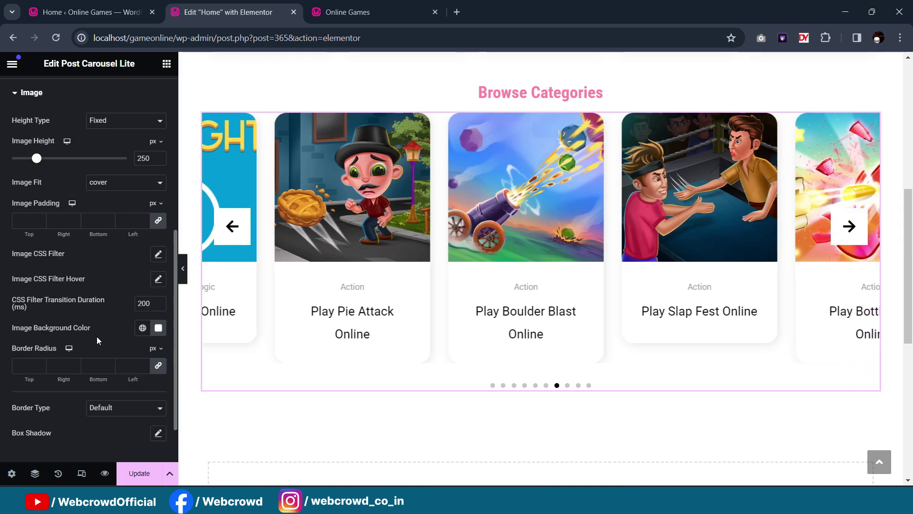
scroll(98, 336, up, 2)
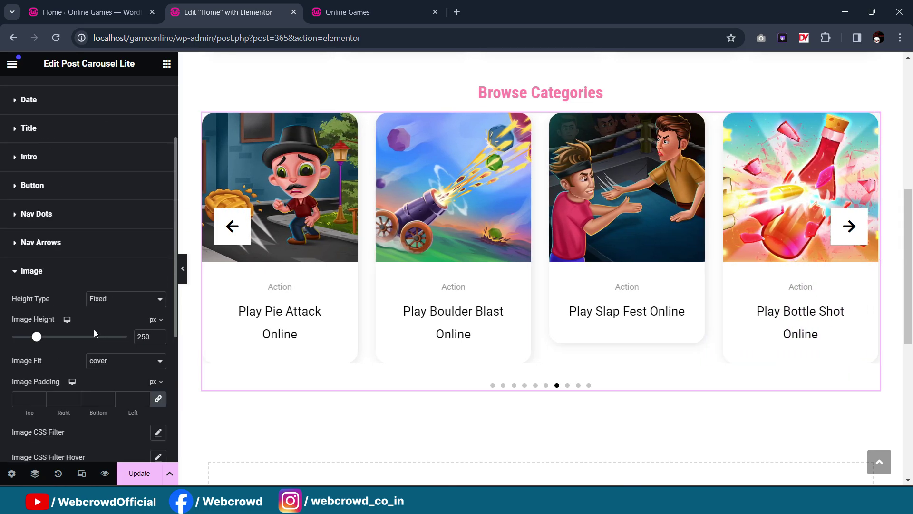
scroll(94, 333, up, 2)
Step: Unlink the item margin of the carousel cards and set only the bottom margin to 13 px
click(75, 141)
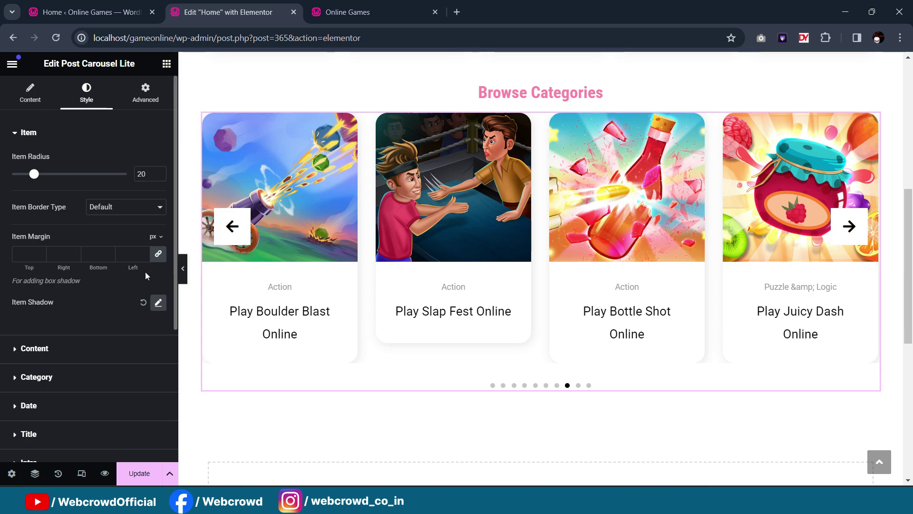
click(158, 254)
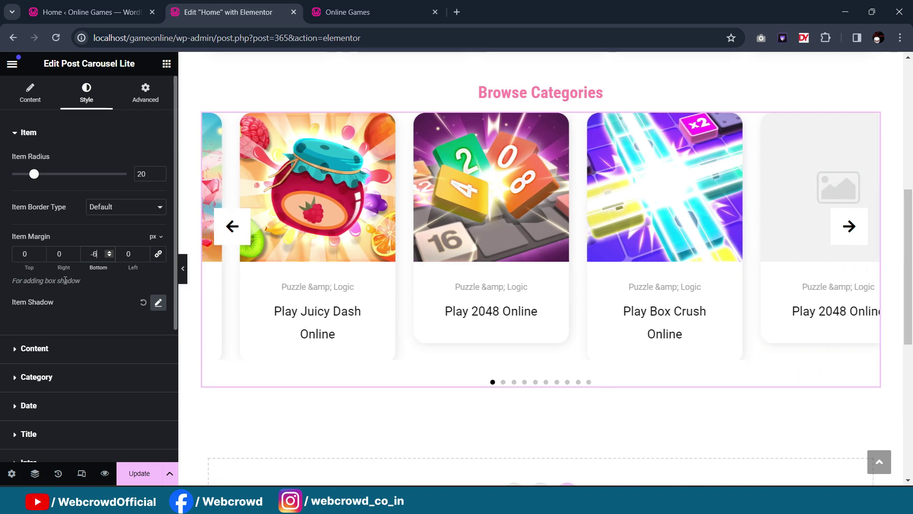
key(Up)
key(Up)
key(Up)
key(Up)
key(Up)
key(Up)
key(Up)
key(Up)
key(Up)
key(Up)
key(Up)
key(Up)
key(Up)
key(Up)
key(Up)
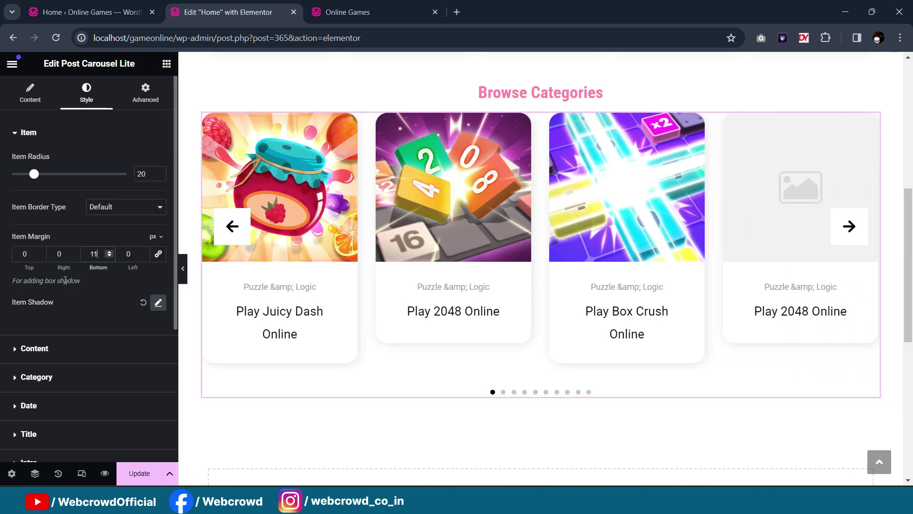
key(Down)
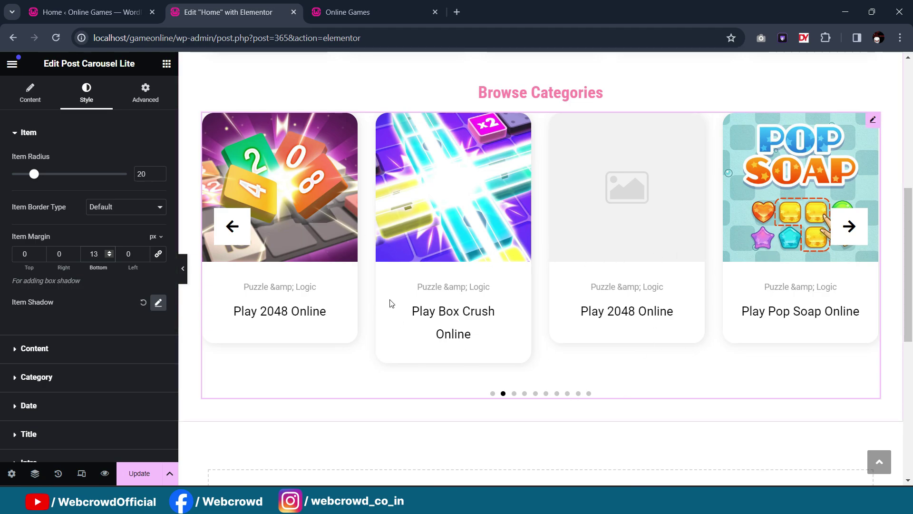
click(182, 268)
key(ctrl+p)
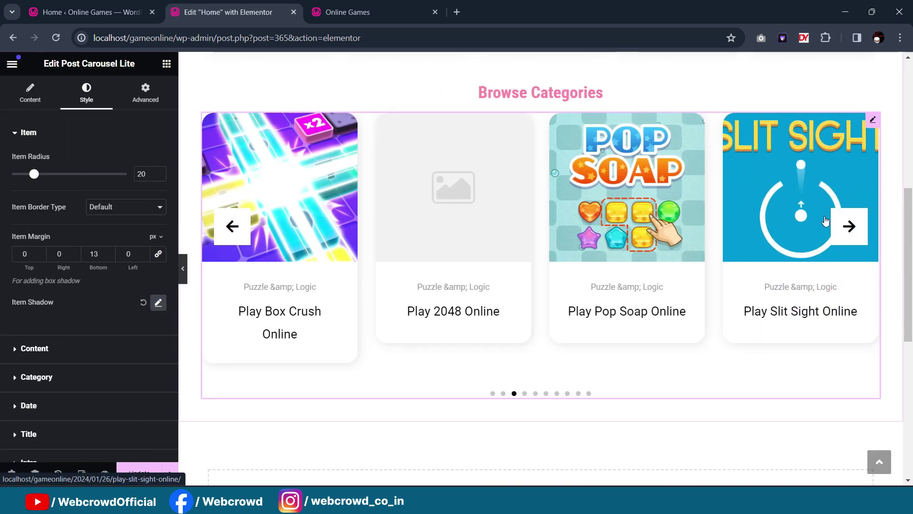
Step: Reduce the image height of the carousel cards to 203 px and compare the cards with the reference site
scroll(69, 328, down, 4)
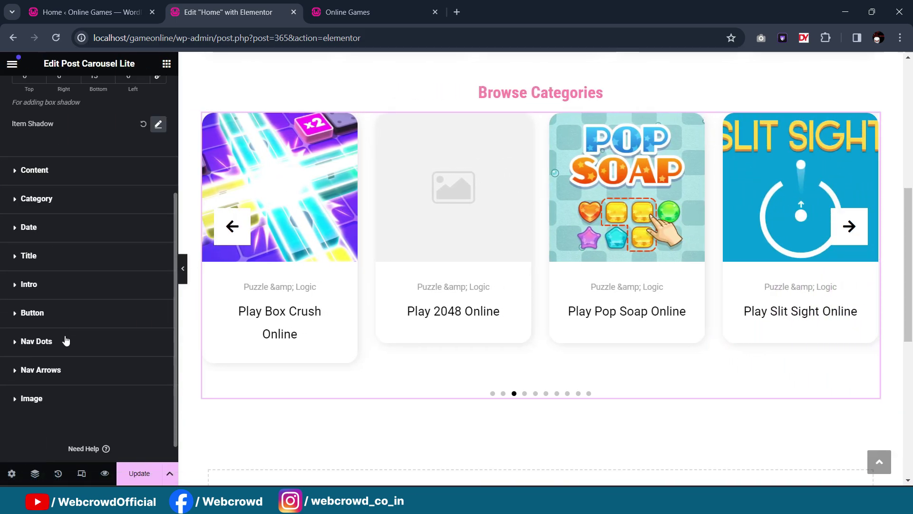
click(48, 409)
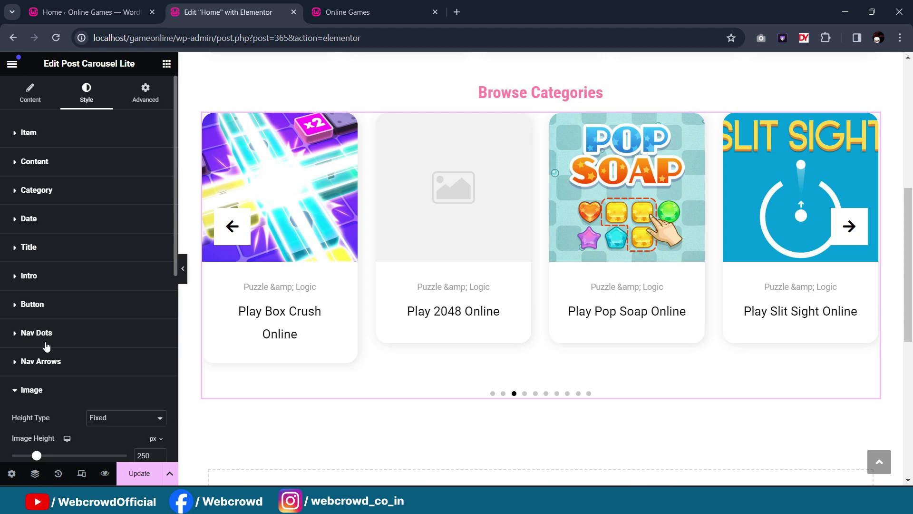
scroll(48, 338, down, 3)
drag(38, 341, 31, 339)
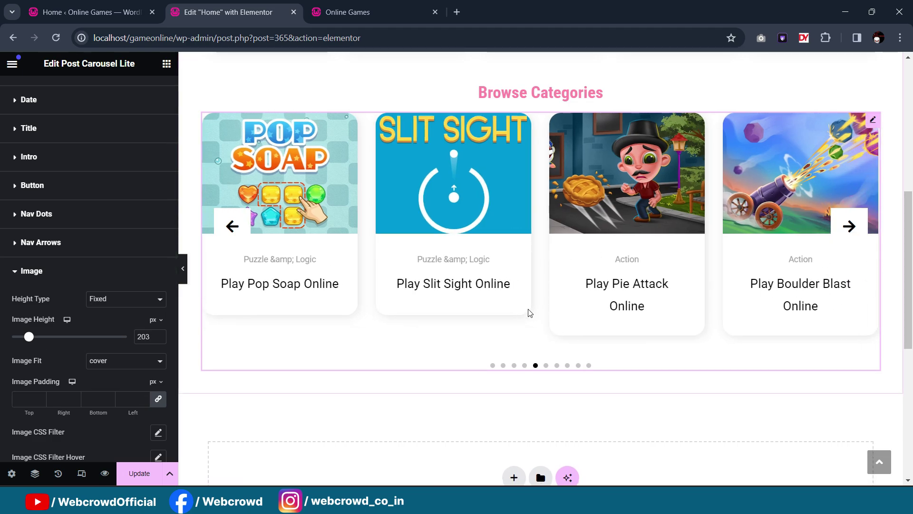
click(380, 11)
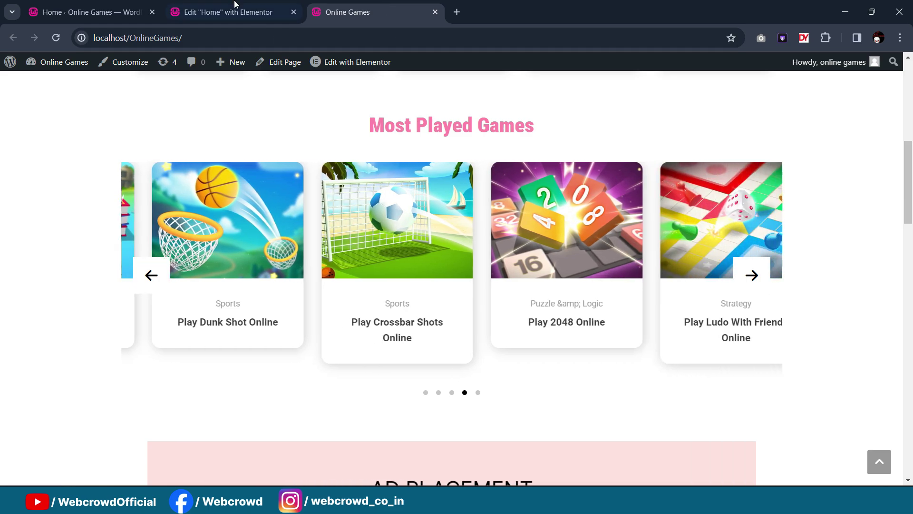
click(230, 10)
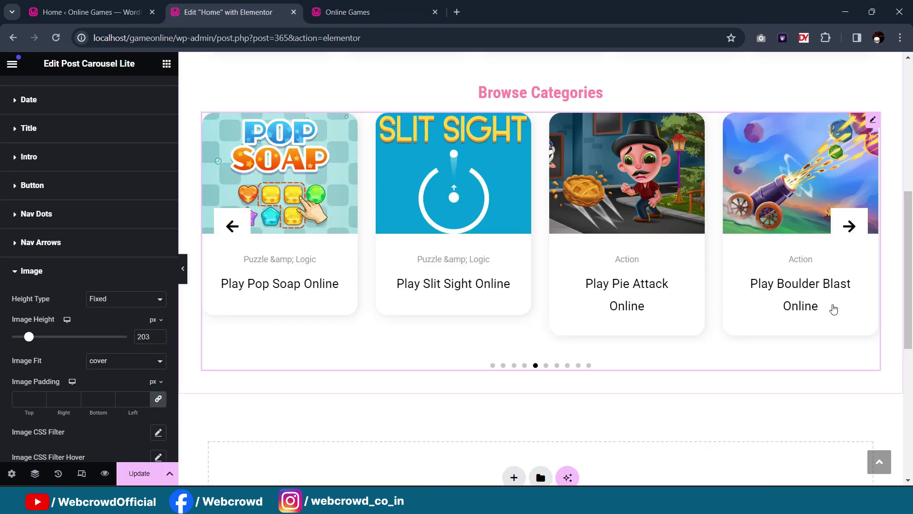
Step: Set the title typography size of the carousel cards to 20 px
click(46, 270)
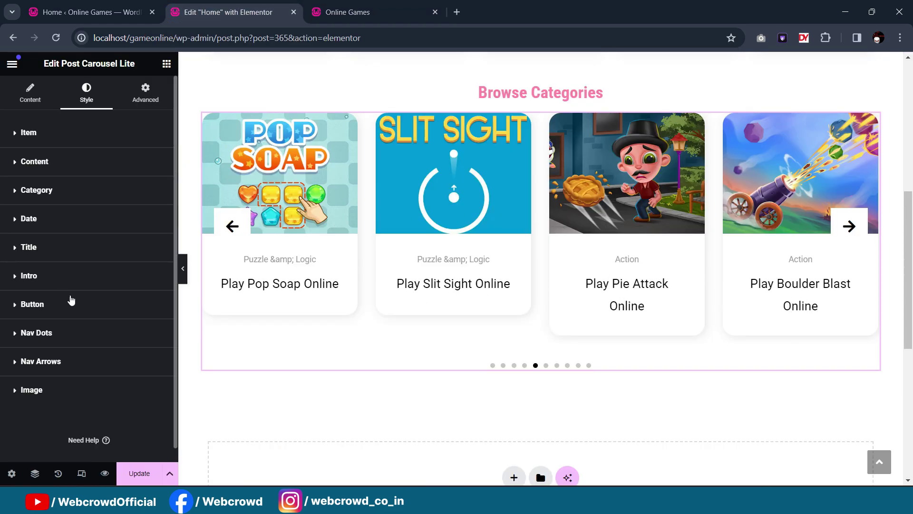
click(40, 245)
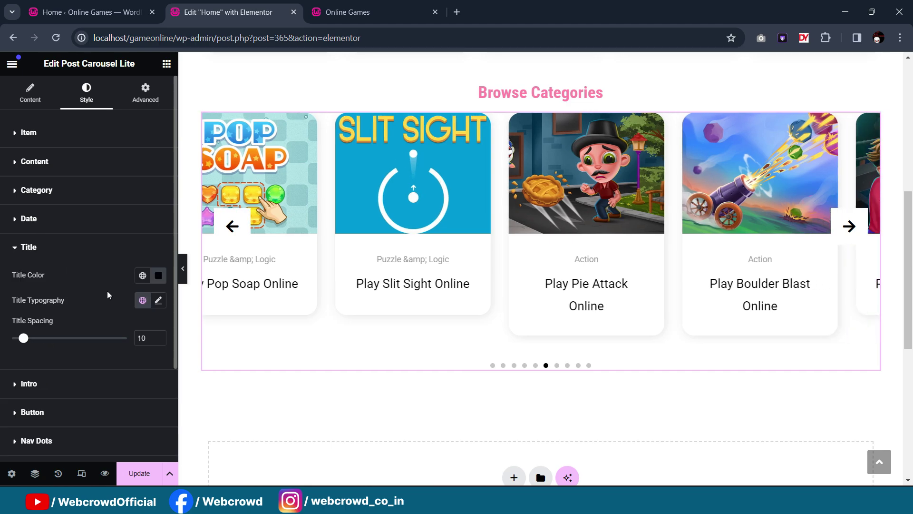
click(158, 301)
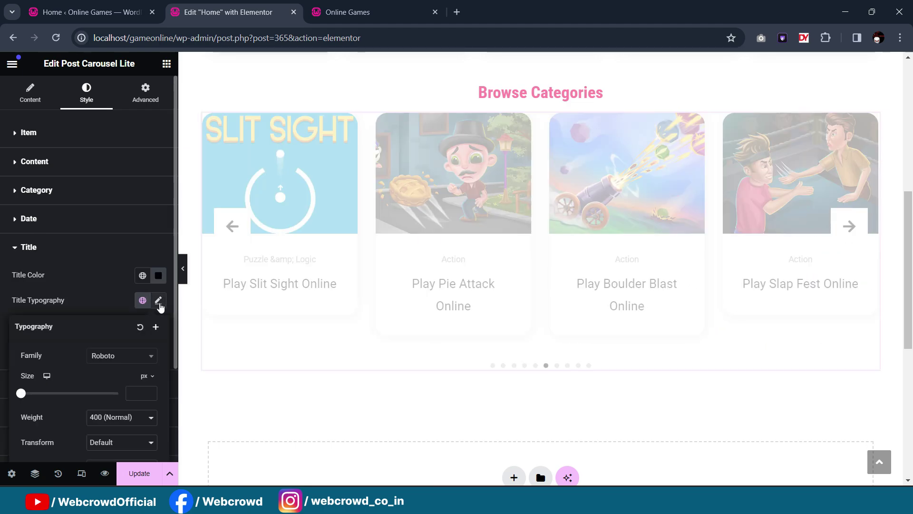
scroll(135, 348, down, 1)
click(137, 333)
text(20)
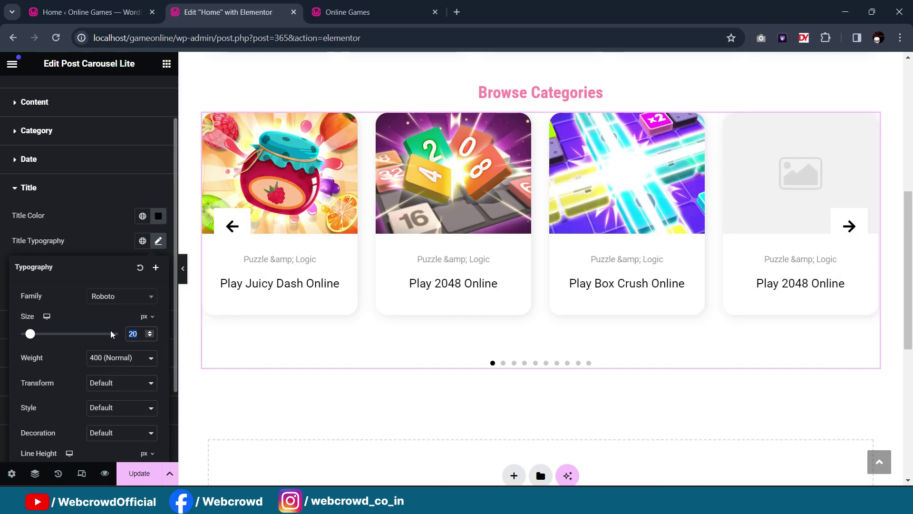
Step: Set the title typography of the carousel cards to size 17 px and weight 500 (Medium)
text(18)
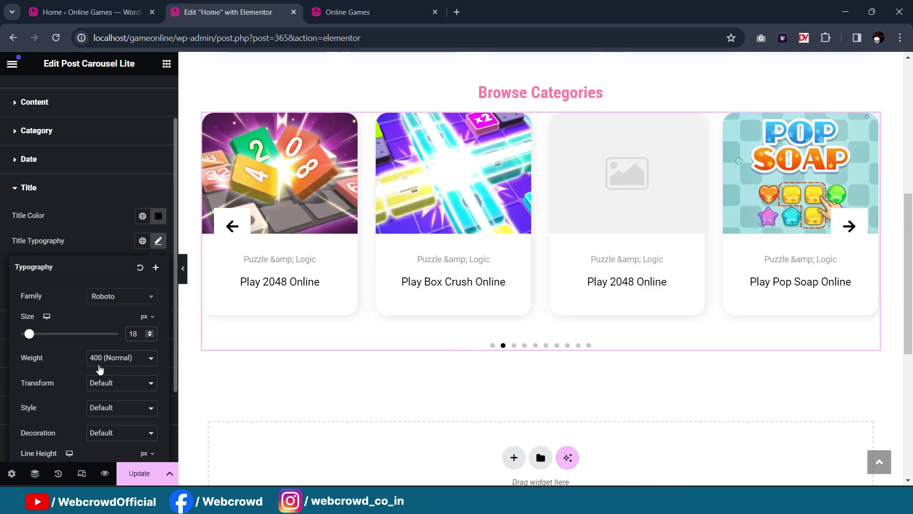
key(Down)
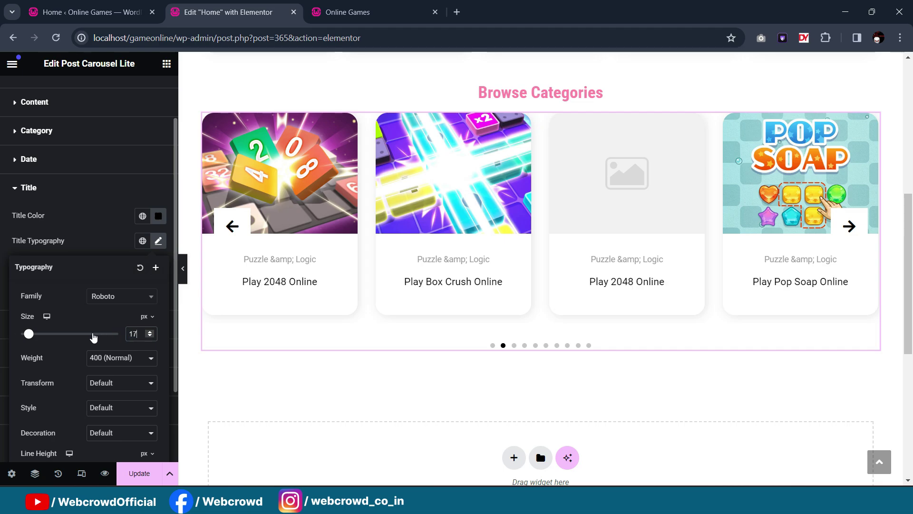
click(119, 365)
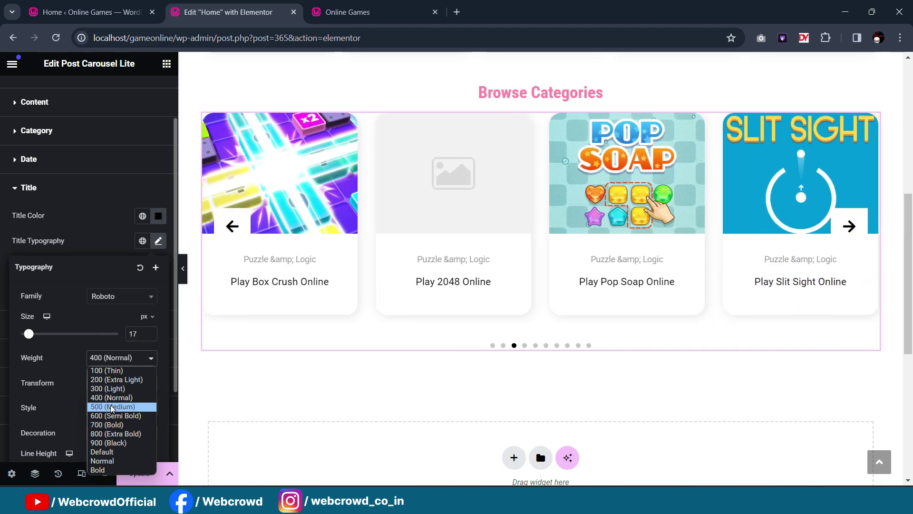
click(112, 408)
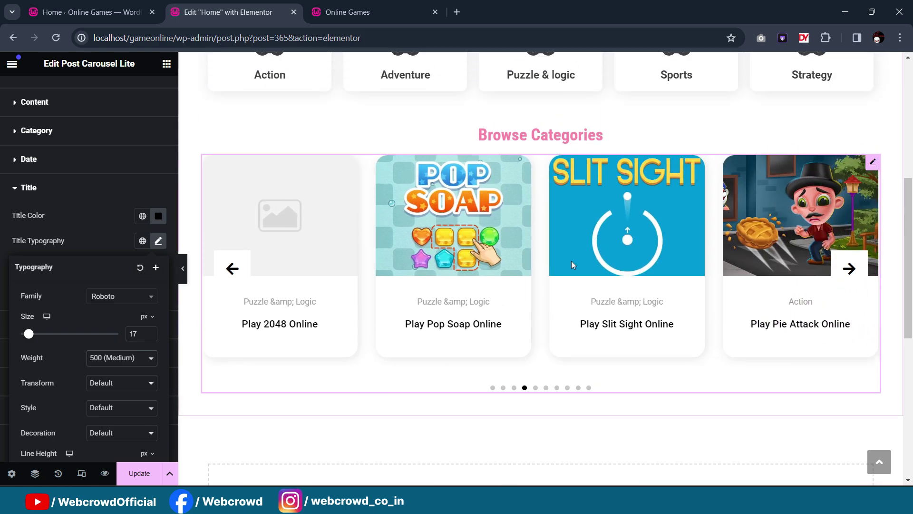
scroll(570, 266, up, 1)
click(116, 243)
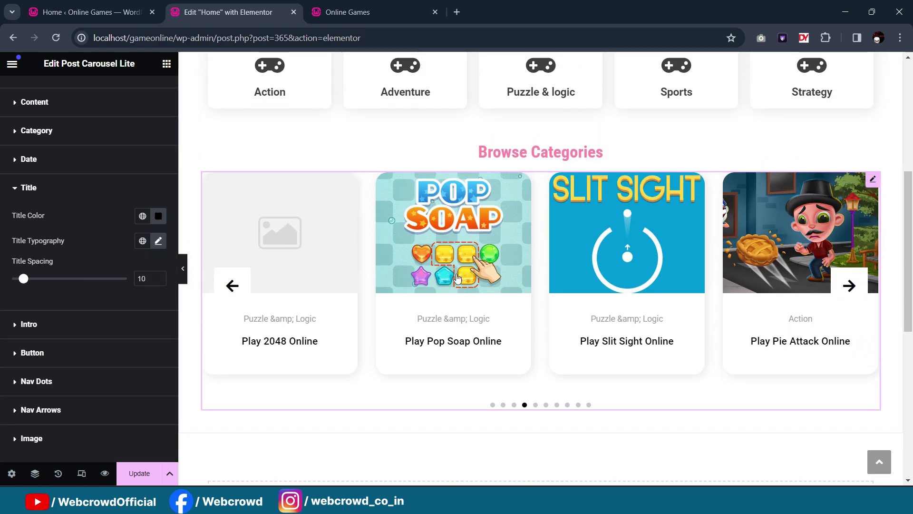
Step: Collapse the widget settings to preview the page sections at full width, and restore the settings
scroll(546, 235, down, 2)
scroll(559, 250, up, 2)
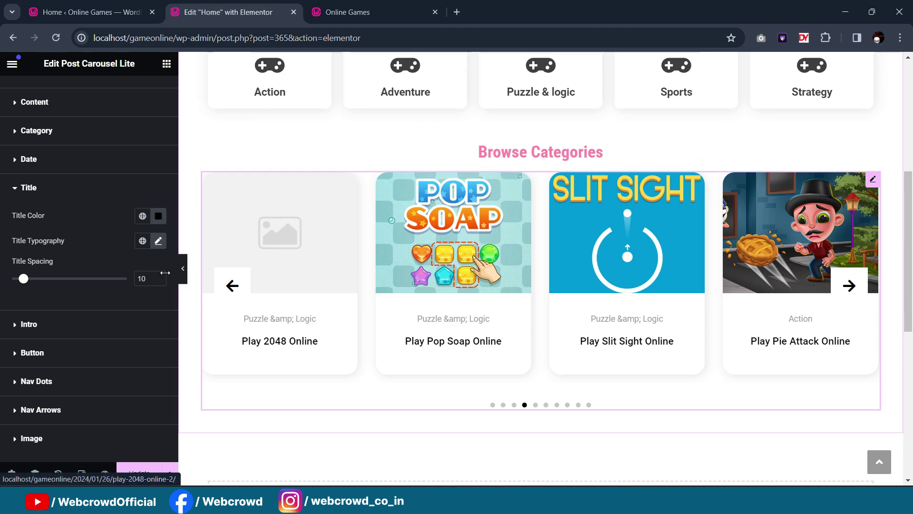
click(183, 270)
scroll(452, 271, up, 5)
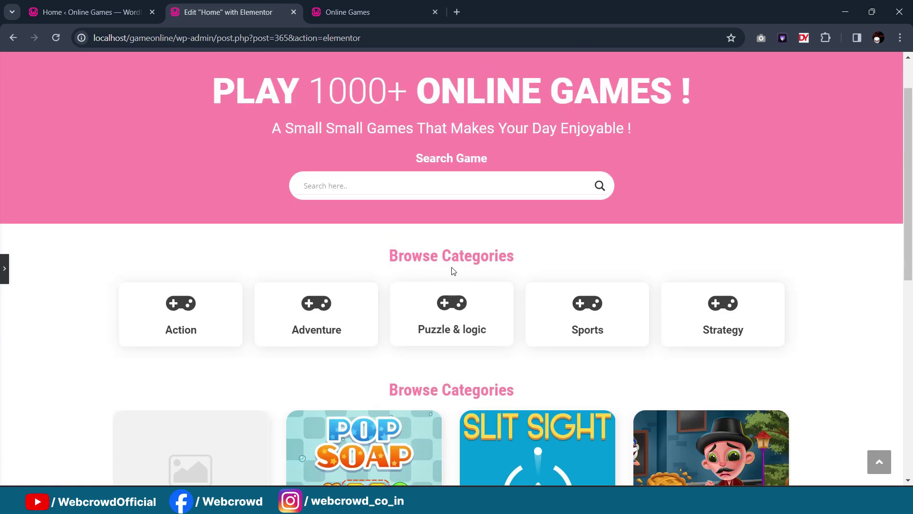
scroll(452, 265, down, 4)
click(2, 269)
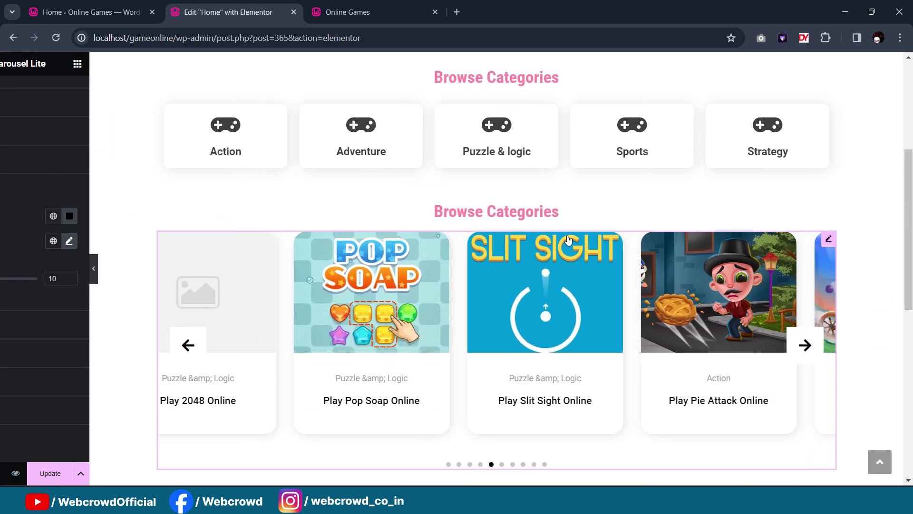
scroll(732, 208, down, 2)
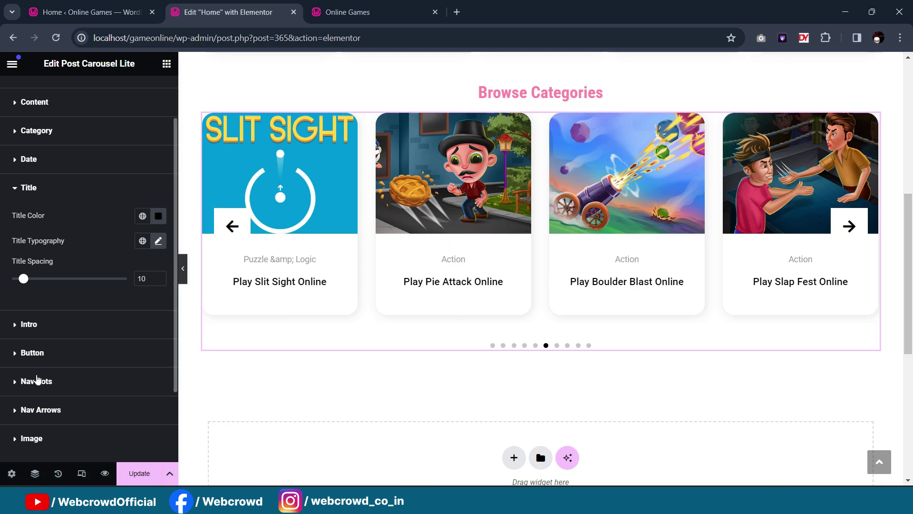
Step: Reduce the title spacing of the carousel cards to 2
click(50, 438)
scroll(66, 352, down, 4)
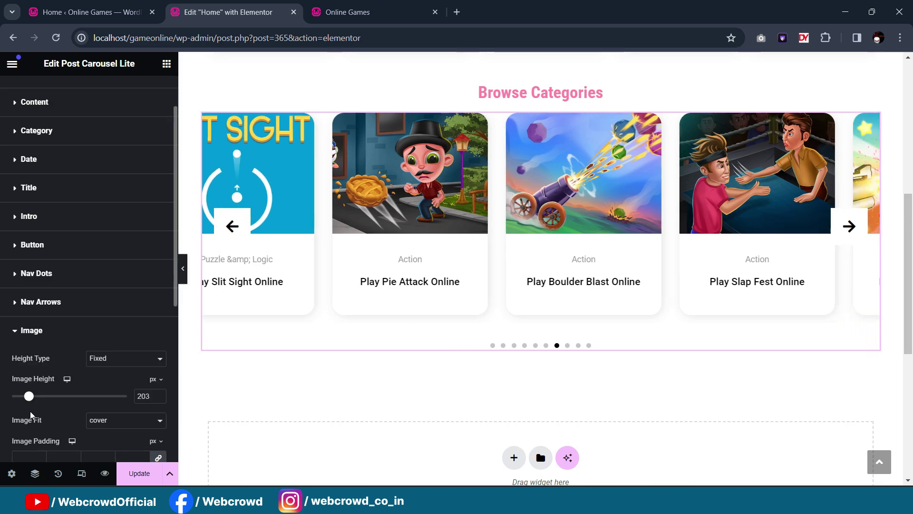
scroll(101, 328, down, 3)
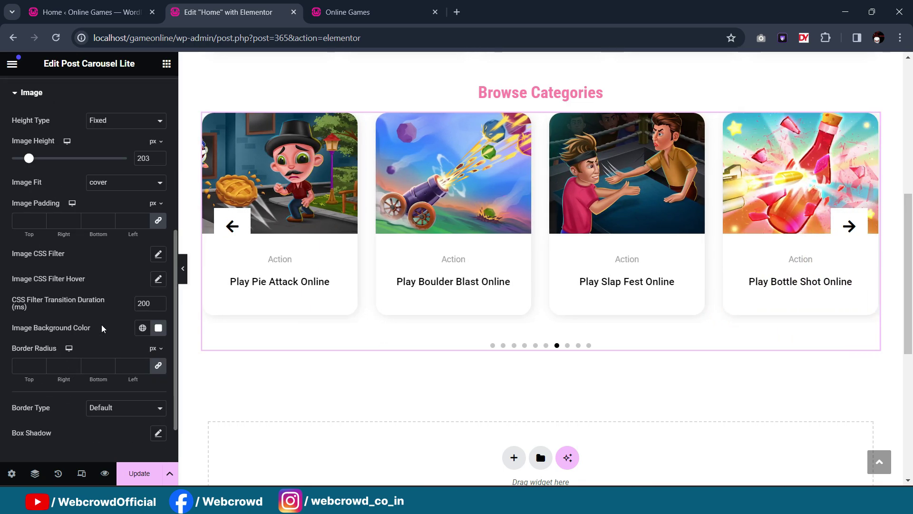
scroll(111, 372, up, 6)
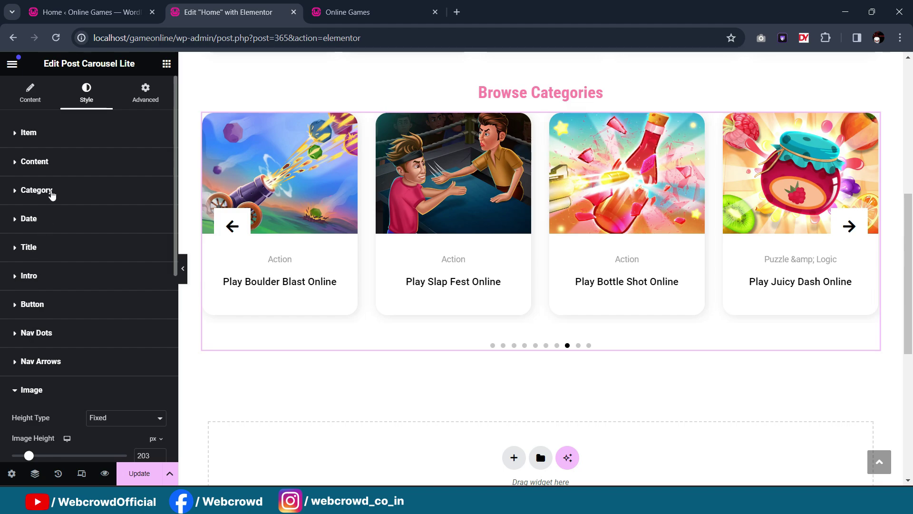
click(52, 193)
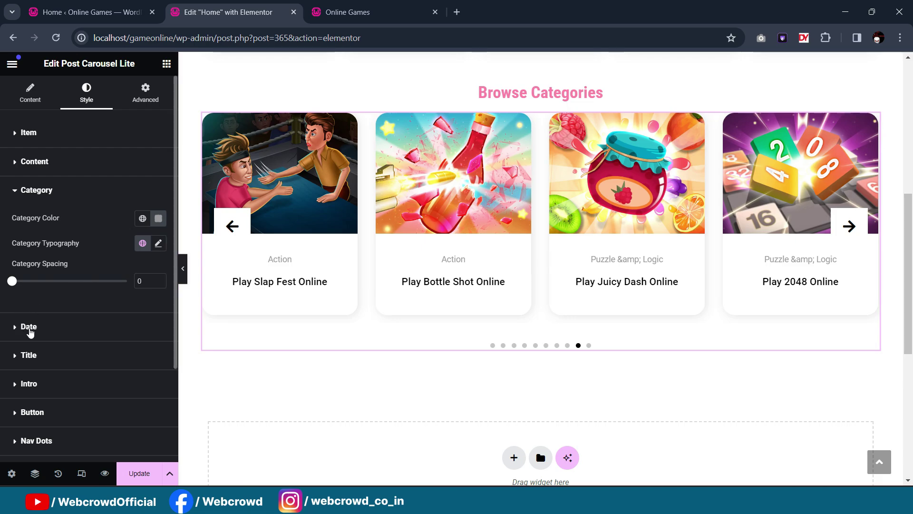
click(69, 357)
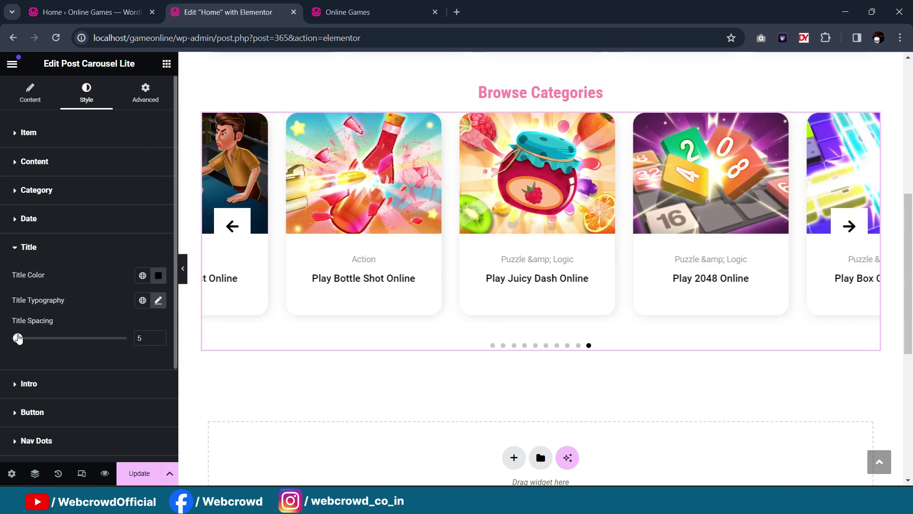
drag(9, 337, 16, 338)
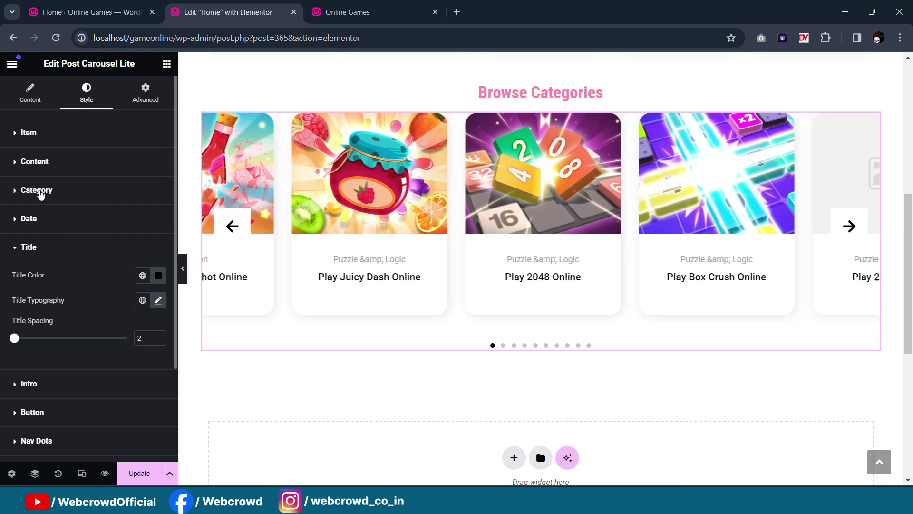
Step: Examine the carousel's item, category and intro style settings and compare the cards with the reference site
click(42, 136)
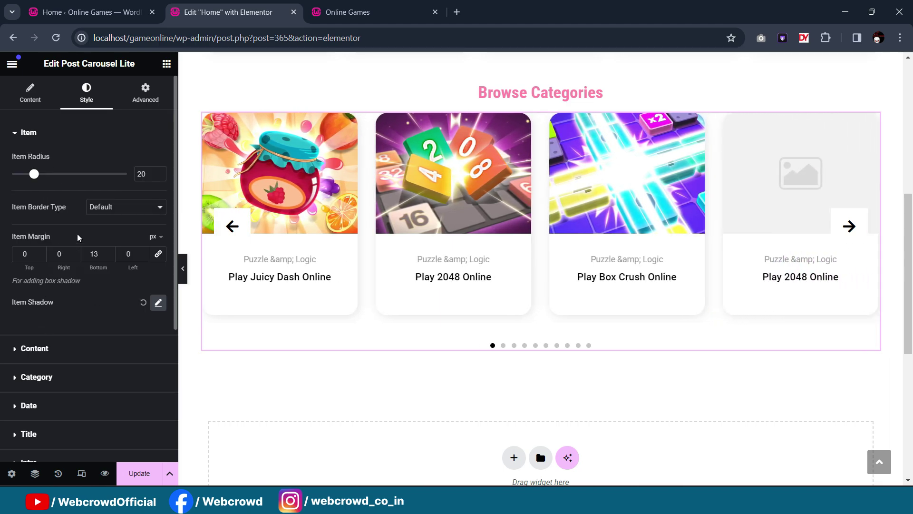
scroll(67, 250, down, 1)
scroll(71, 254, up, 1)
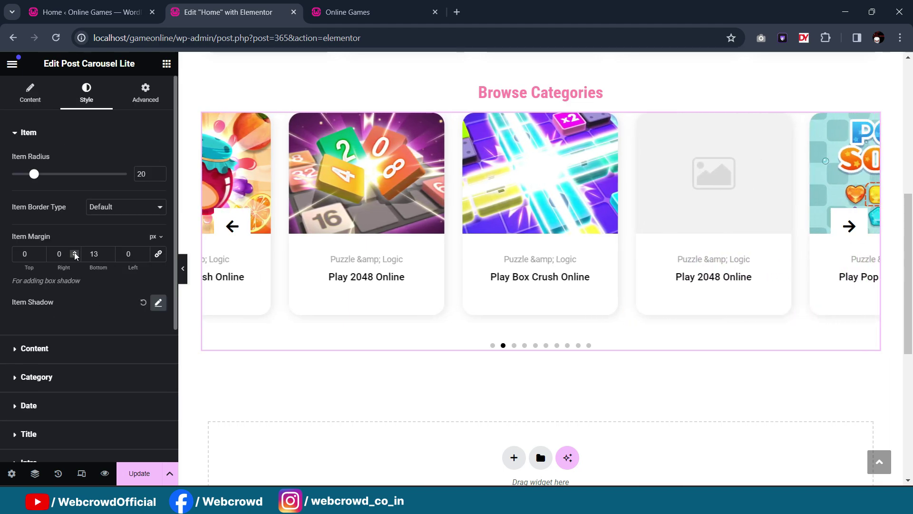
scroll(45, 351, down, 2)
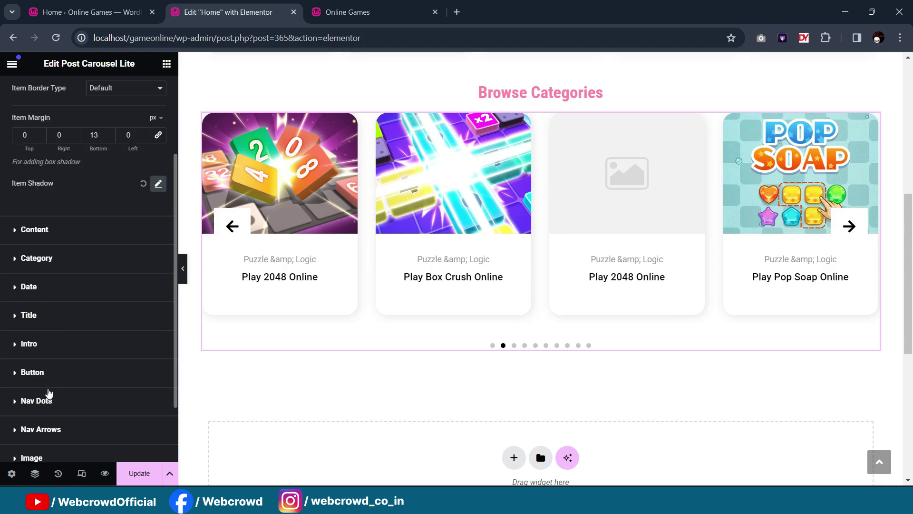
scroll(72, 351, down, 1)
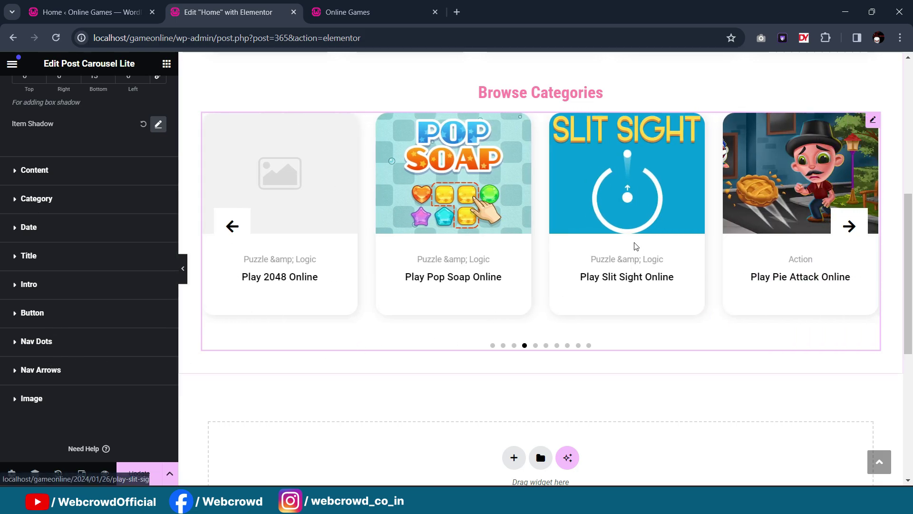
click(378, 8)
click(267, 5)
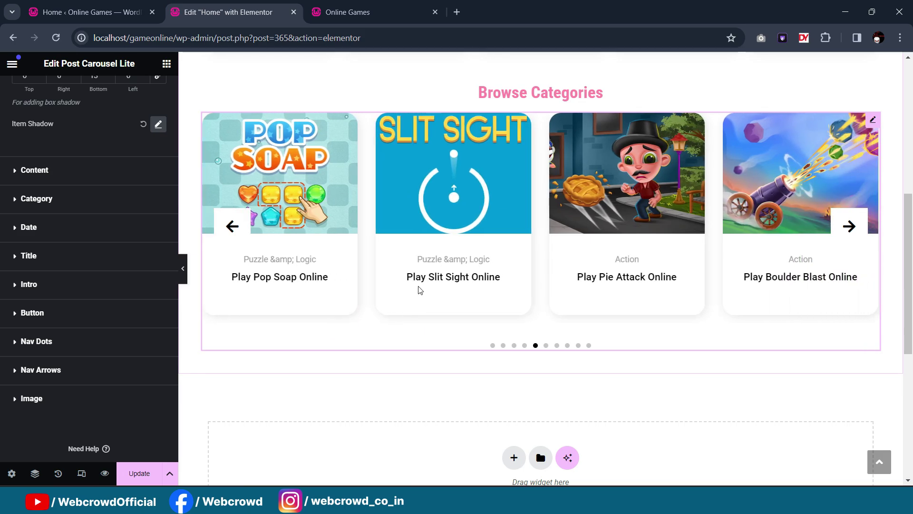
click(52, 207)
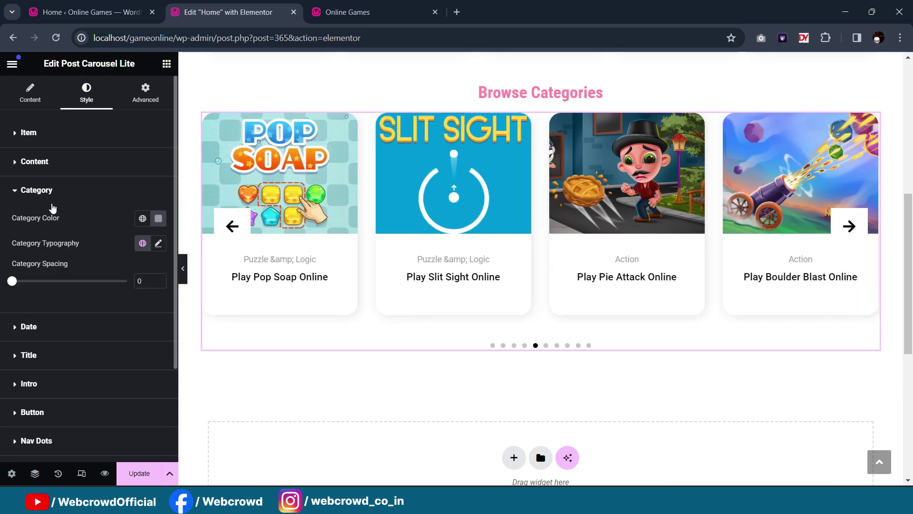
click(52, 201)
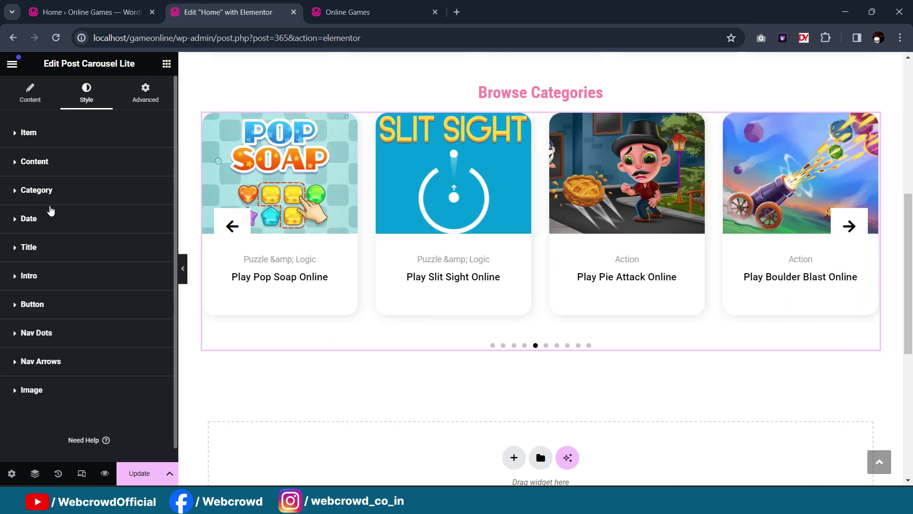
click(56, 282)
click(55, 283)
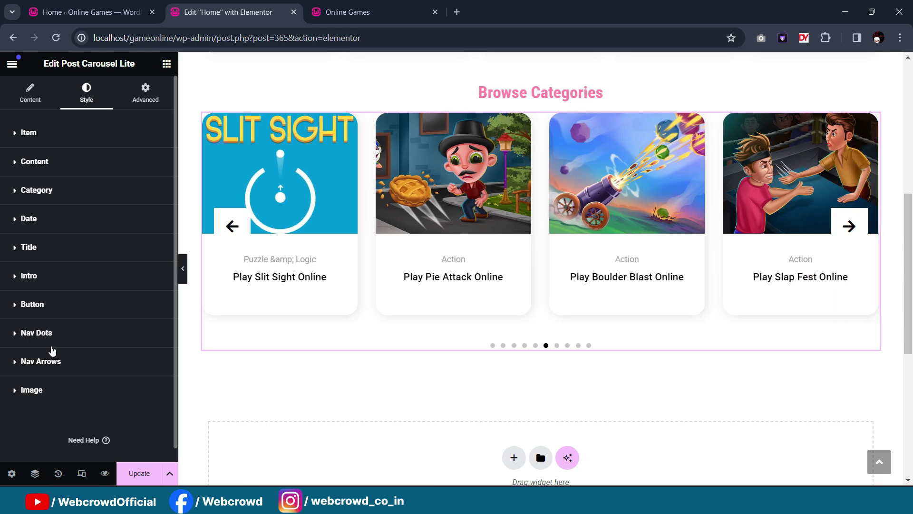
Step: Set the dot spacing of the carousel's navigation dots to 18
click(52, 342)
scroll(61, 357, down, 3)
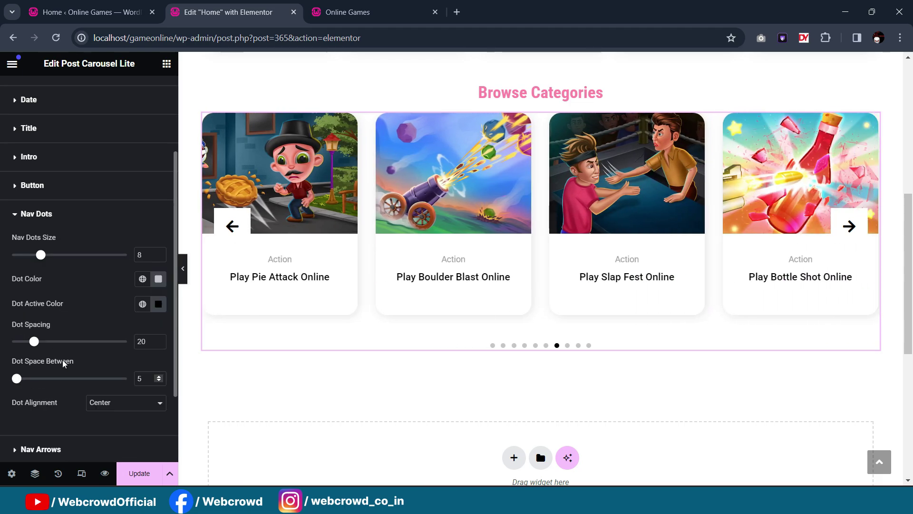
drag(33, 341, 31, 342)
scroll(77, 298, down, 1)
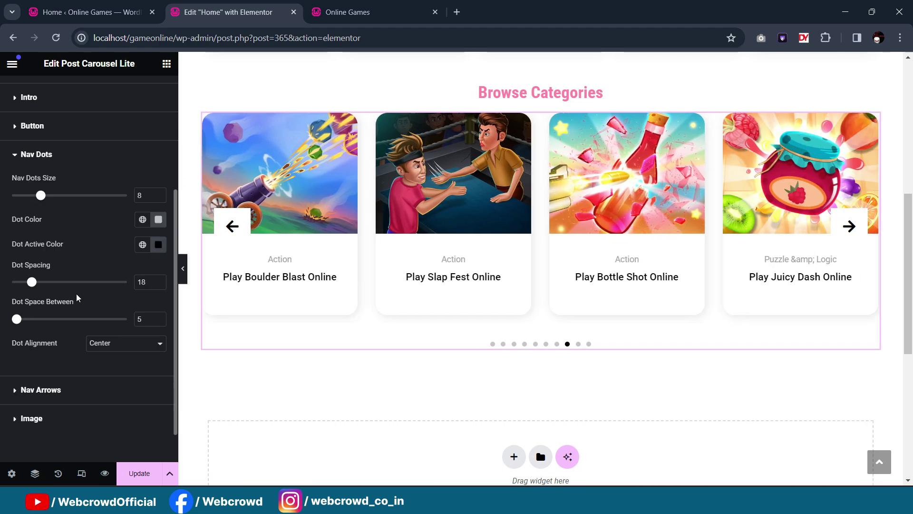
Step: Examine the carousel's image settings, including the height type options, and its item settings, and review the cards on the page
click(65, 417)
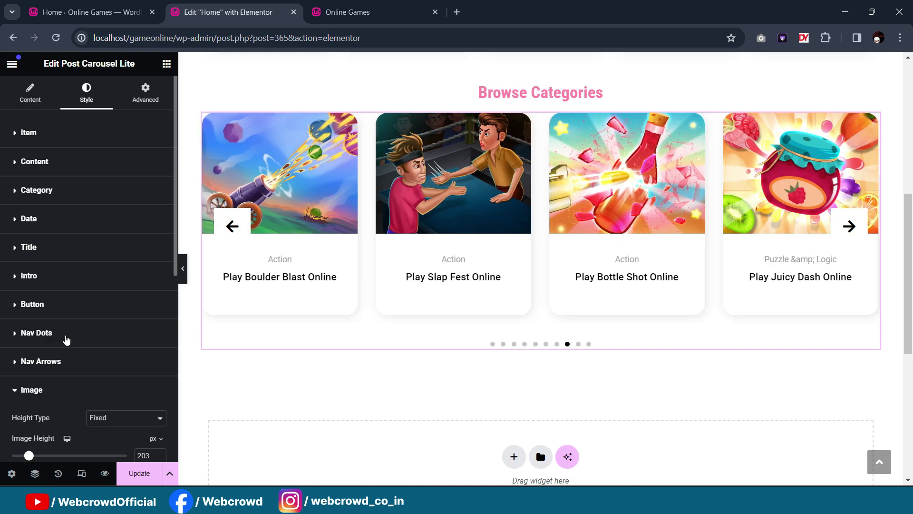
scroll(81, 337, down, 1)
click(101, 364)
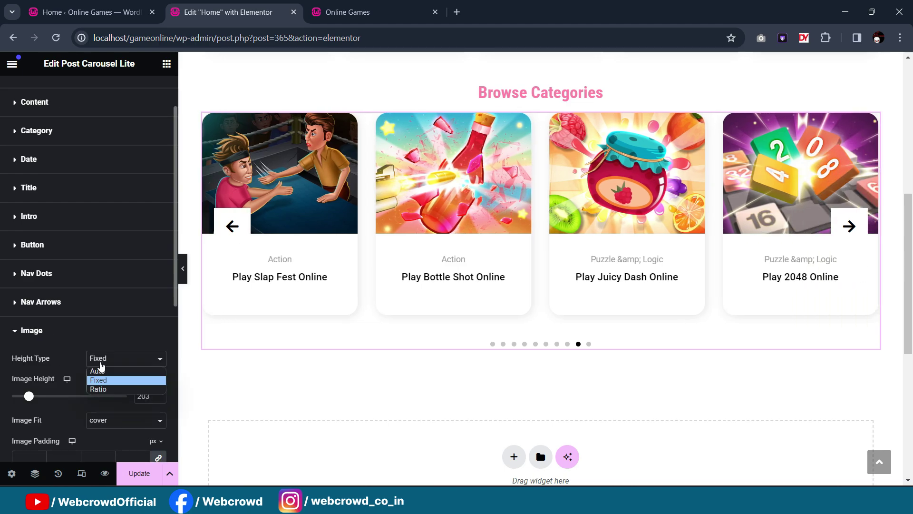
click(100, 364)
scroll(72, 325, down, 2)
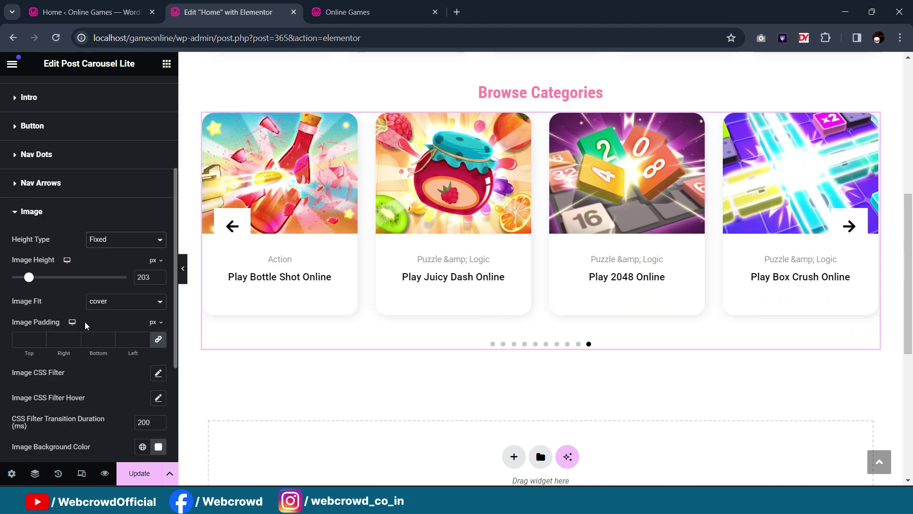
scroll(86, 326, down, 1)
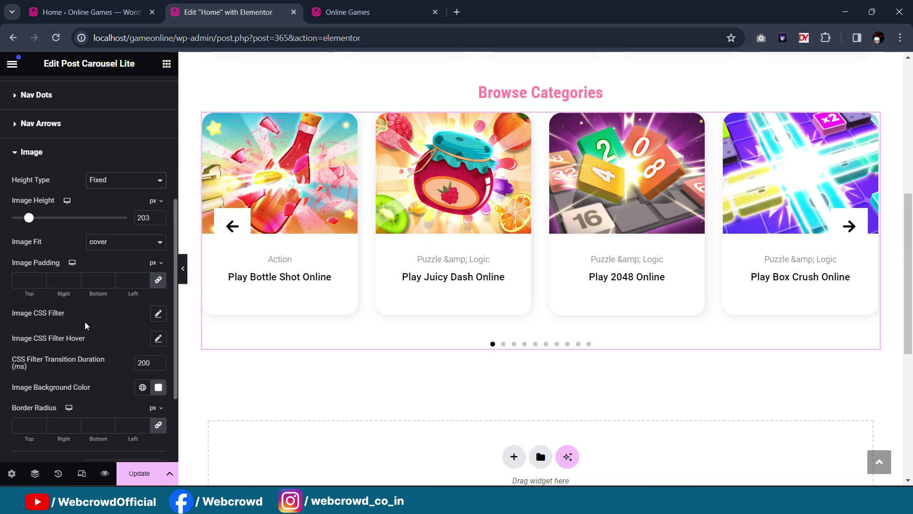
scroll(85, 325, down, 2)
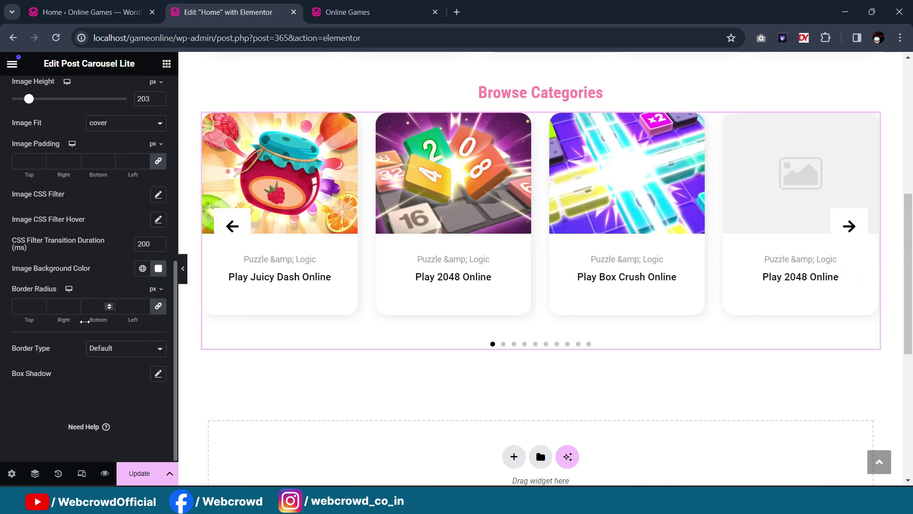
scroll(86, 325, up, 6)
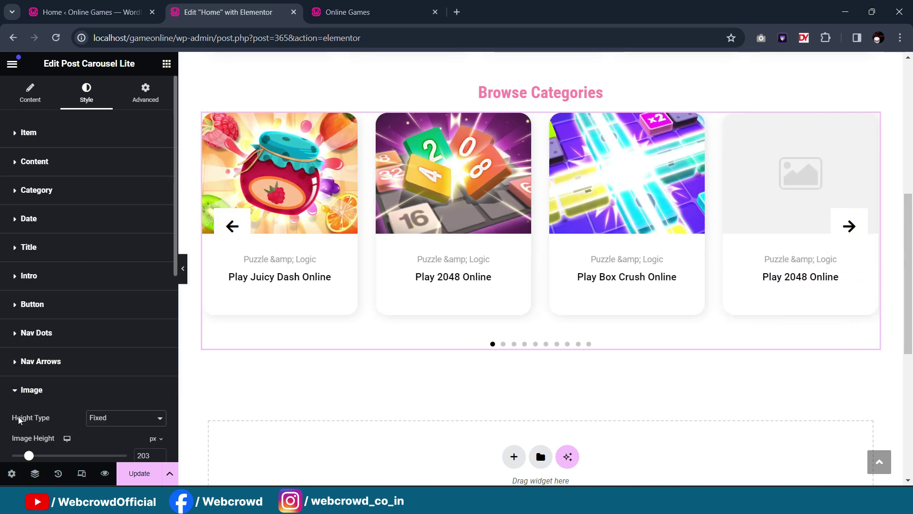
click(21, 391)
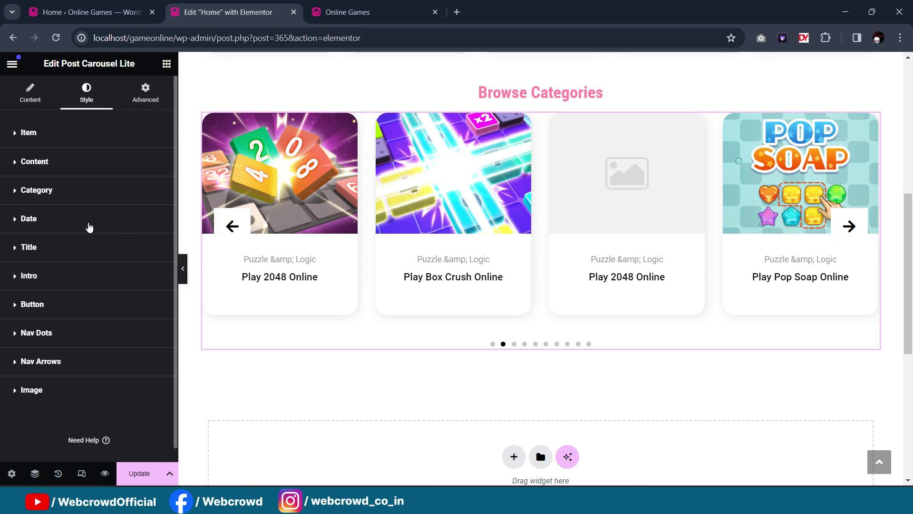
click(15, 135)
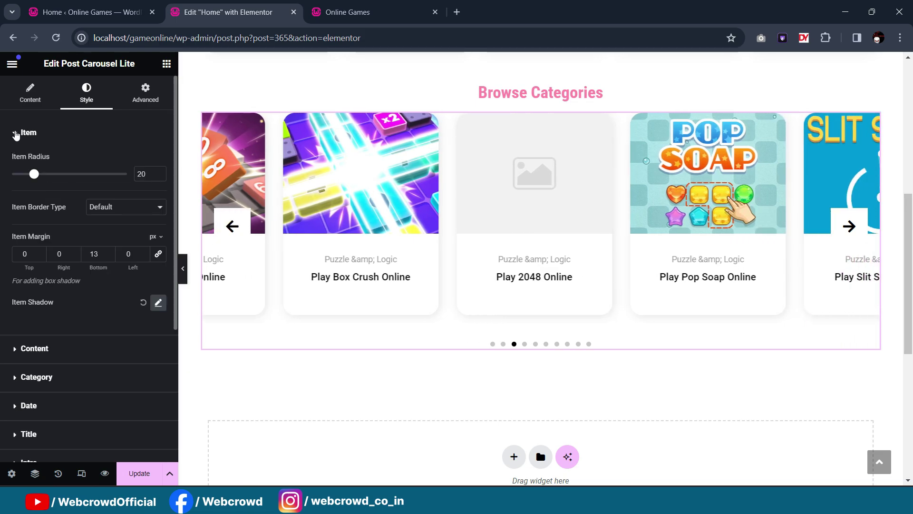
click(15, 133)
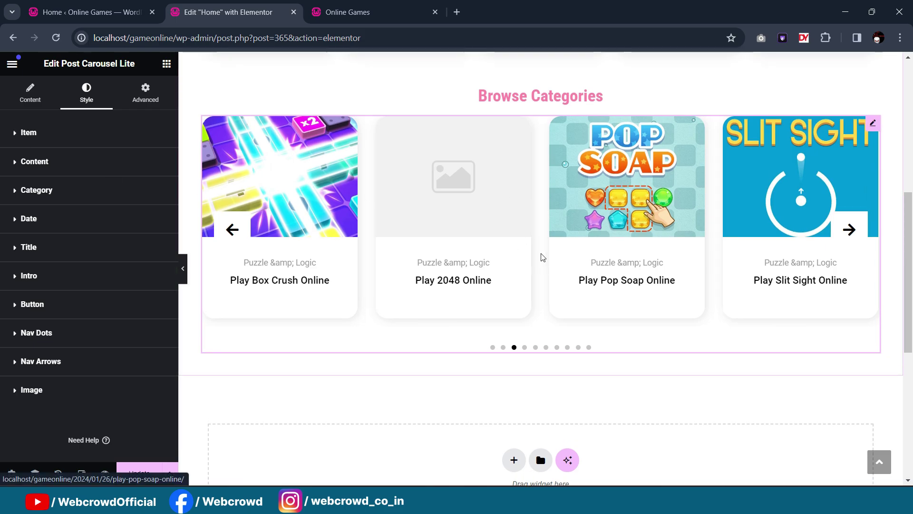
scroll(530, 253, up, 3)
scroll(535, 277, down, 2)
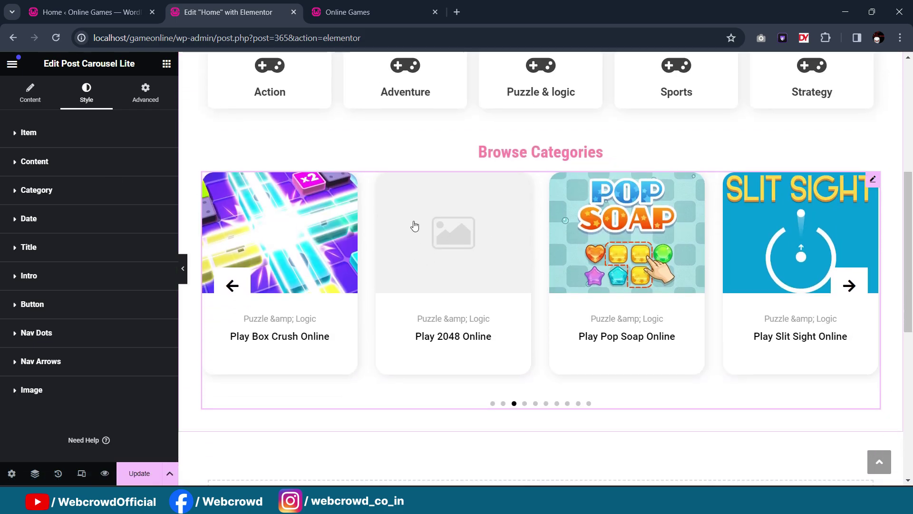
Step: Compare the carousel cards with the reference site's Most Played Games section and examine the carousel's general content settings
click(379, 18)
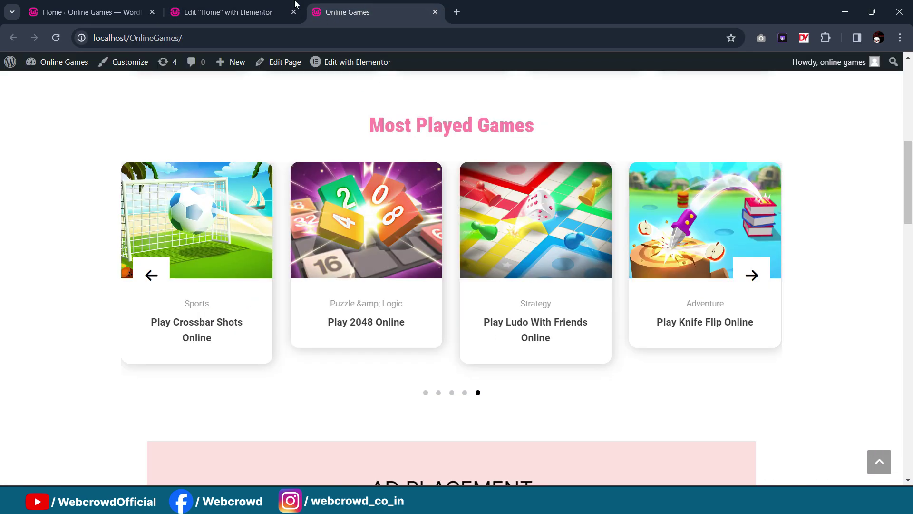
click(259, 11)
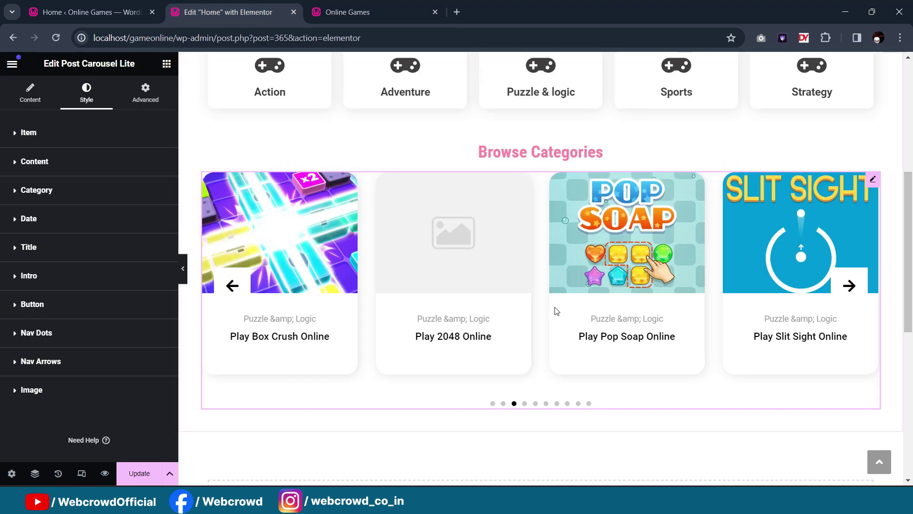
scroll(461, 262, down, 3)
scroll(641, 279, up, 3)
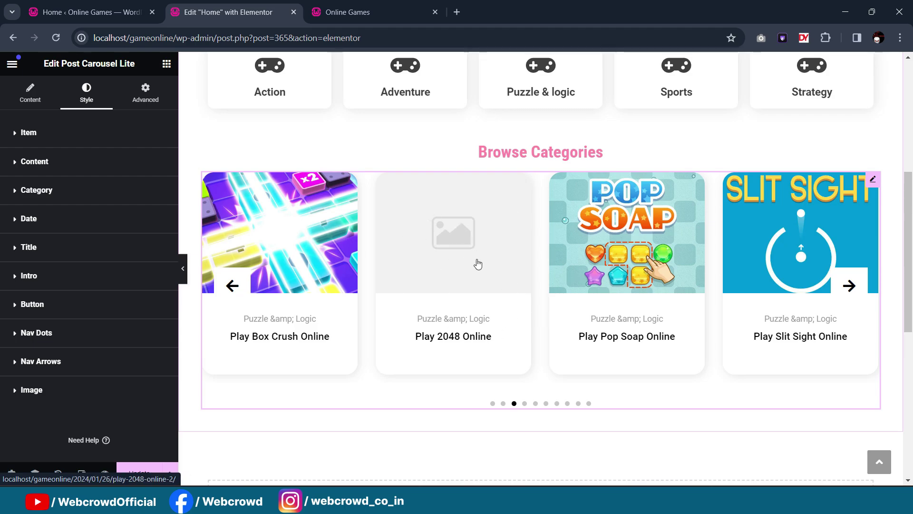
scroll(477, 261, up, 1)
scroll(479, 263, down, 2)
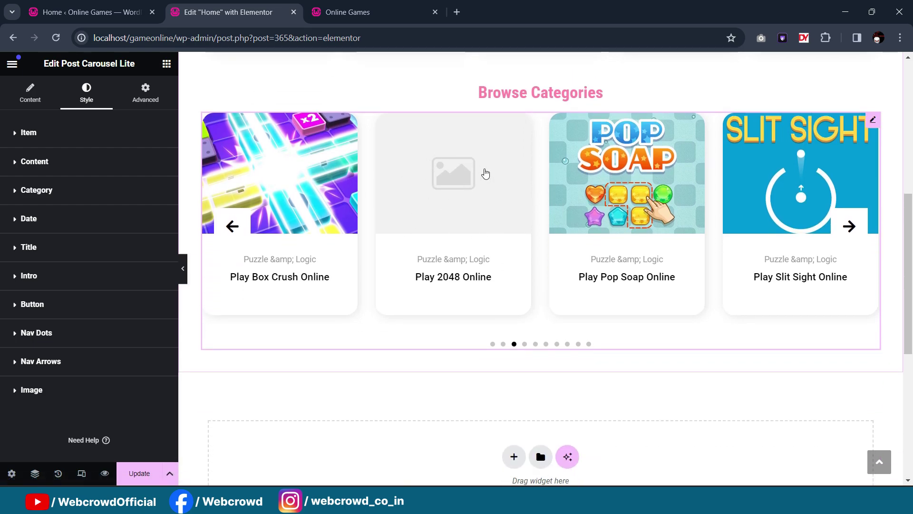
scroll(487, 225, up, 2)
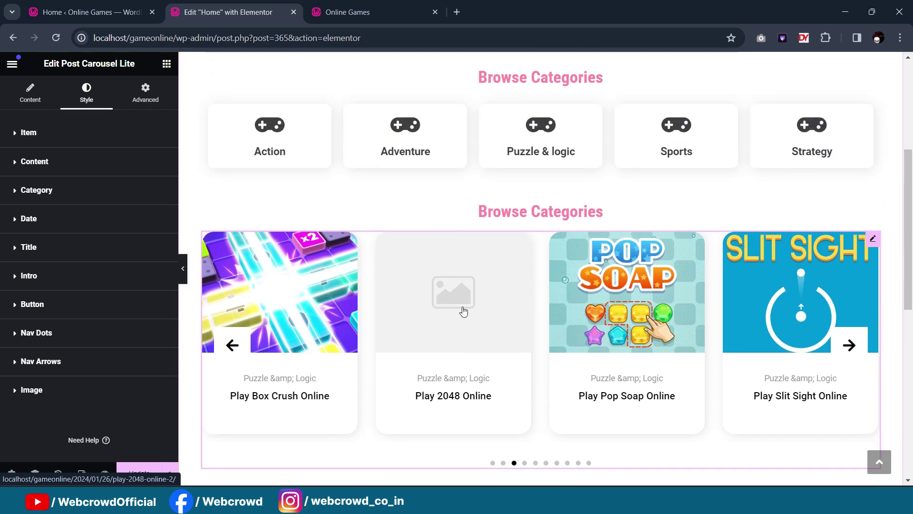
click(30, 93)
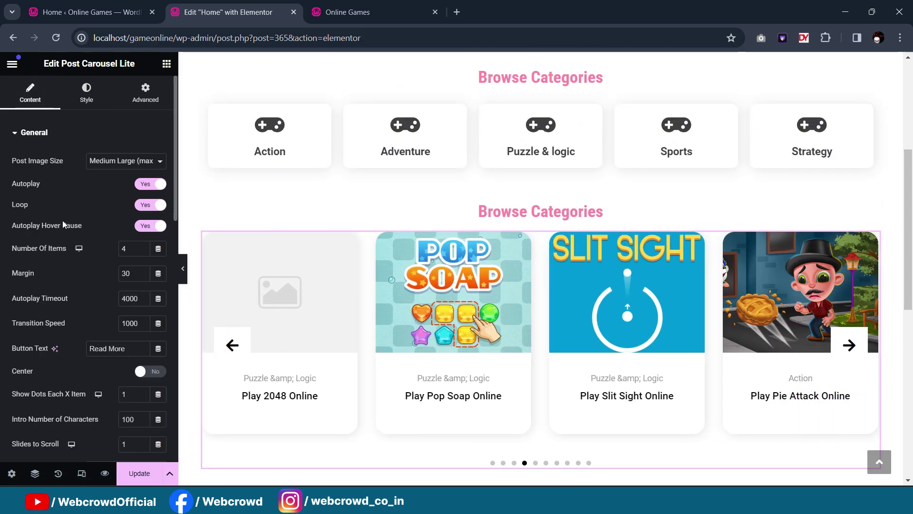
scroll(85, 224, down, 1)
scroll(93, 228, down, 2)
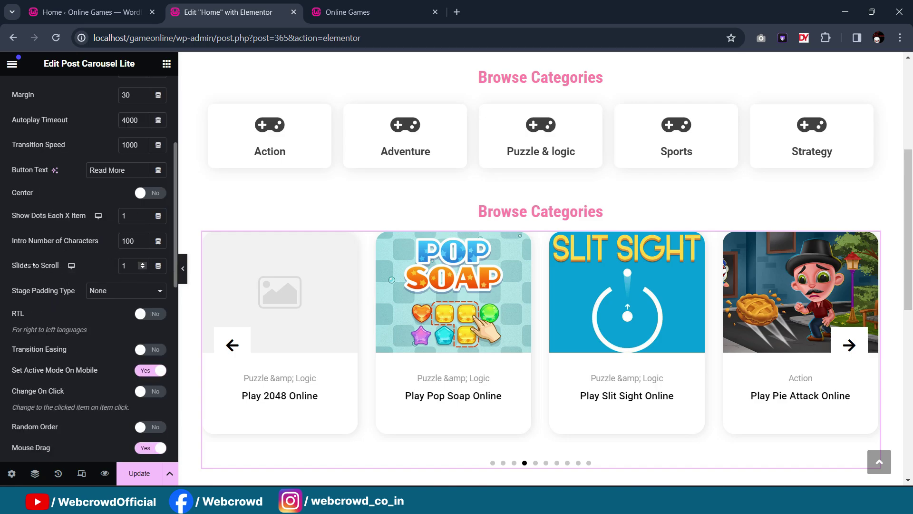
scroll(29, 265, down, 5)
scroll(50, 207, up, 8)
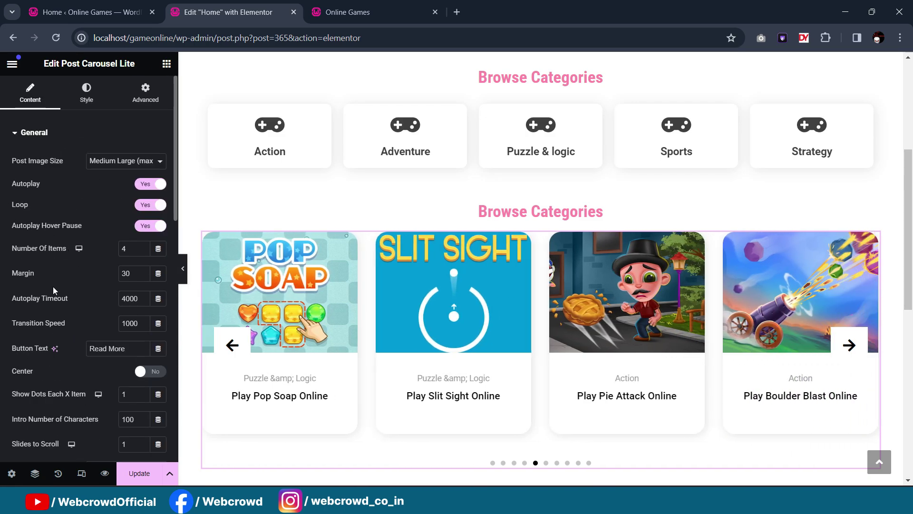
scroll(84, 296, down, 10)
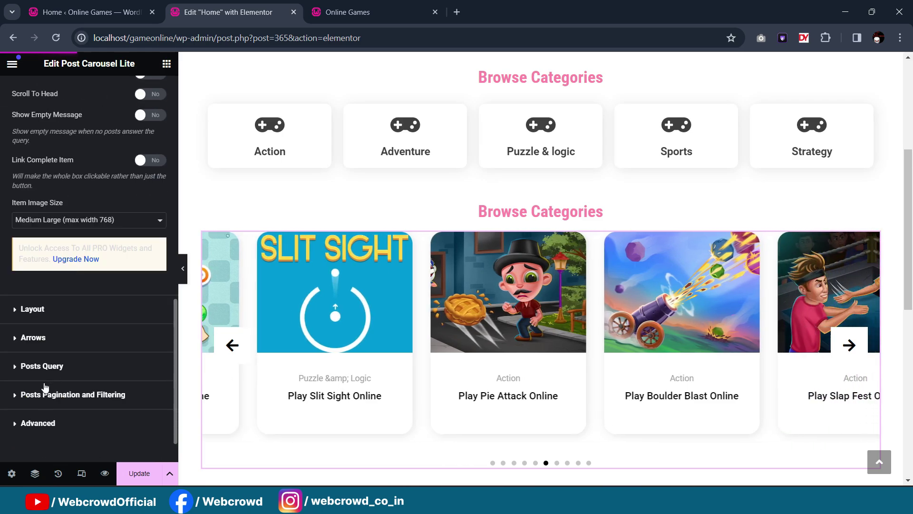
Step: Set the carousel's posts source to Manual Selection and add the Play Box Crush Online post
click(42, 366)
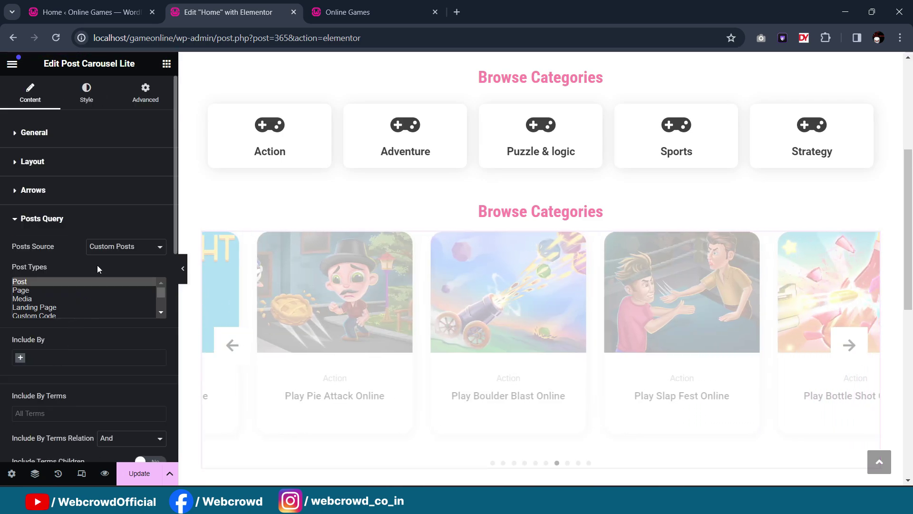
scroll(108, 264, down, 1)
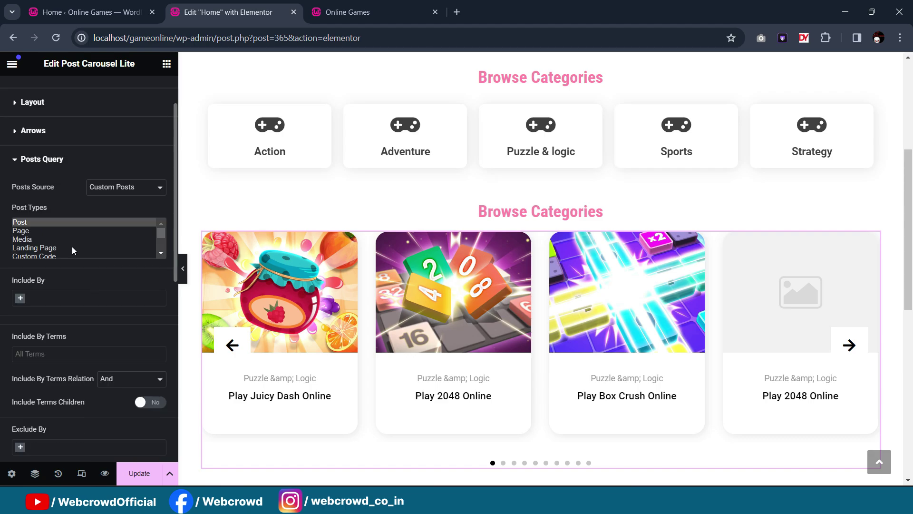
scroll(81, 307, up, 1)
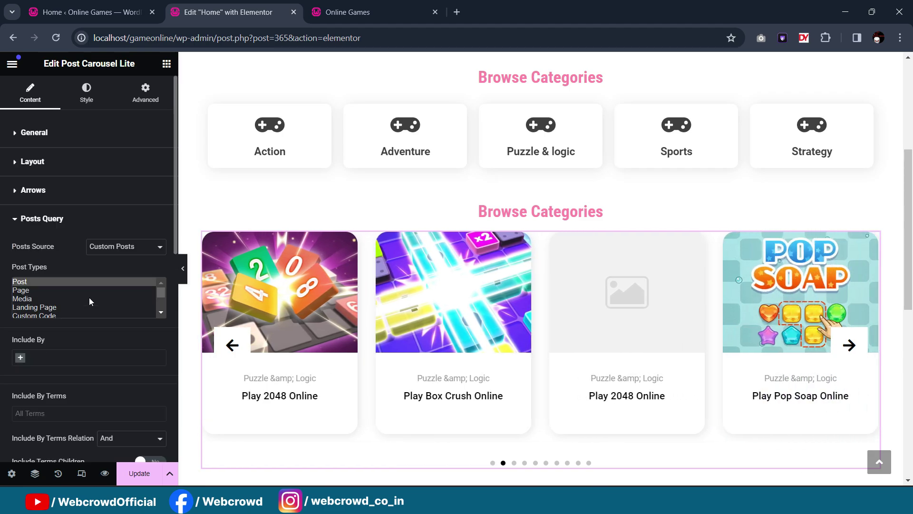
click(121, 247)
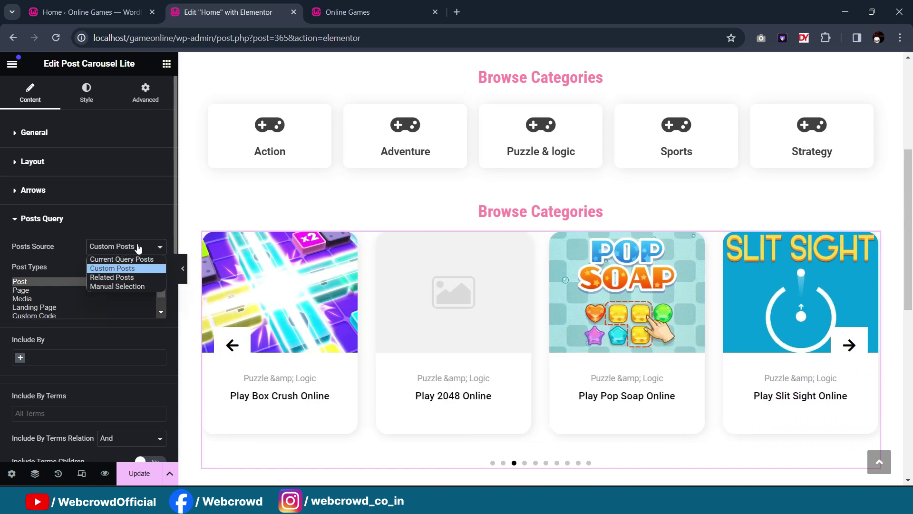
click(121, 286)
click(39, 286)
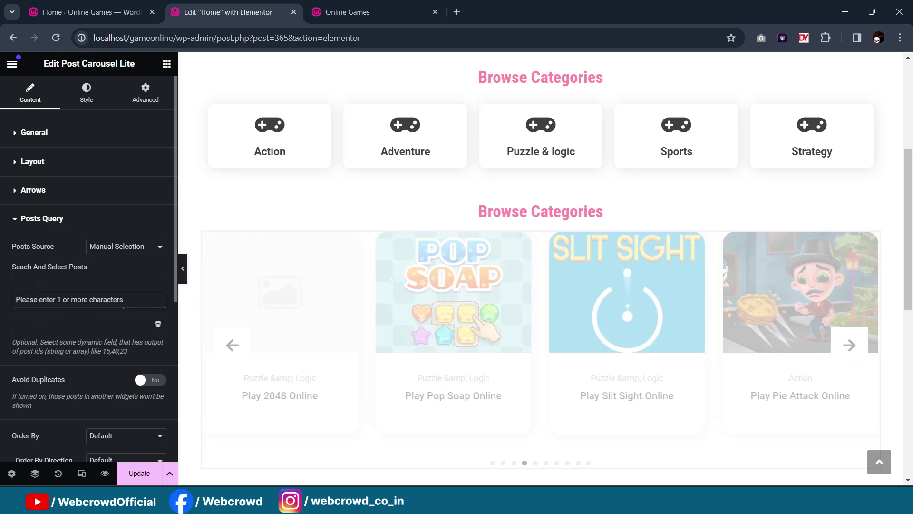
text(play)
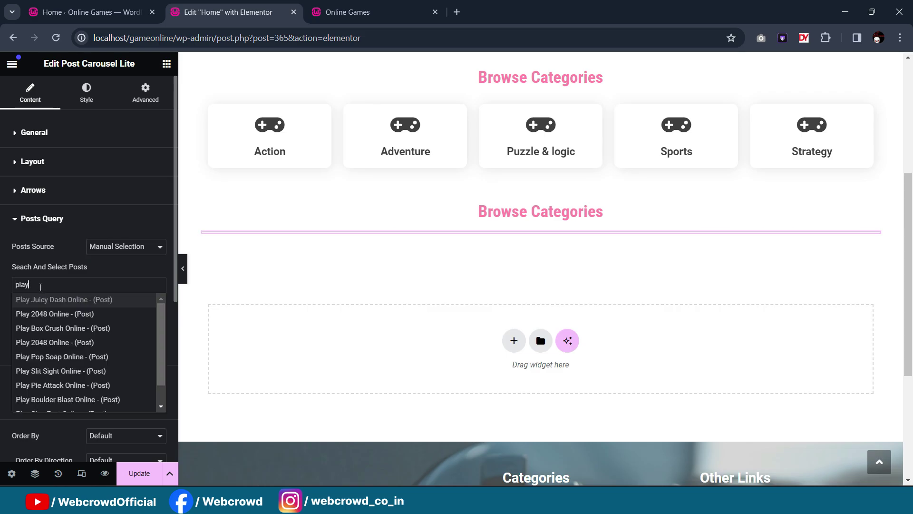
click(52, 329)
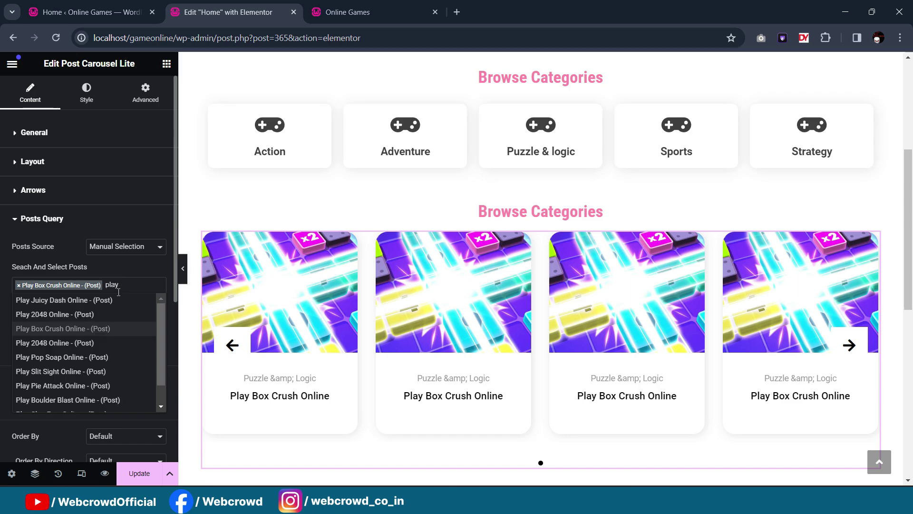
Step: Add the posts Play Slit Sight Online, Play Boulder Blast Online and Play Slap Fest Online to the carousel's manual selection
click(88, 376)
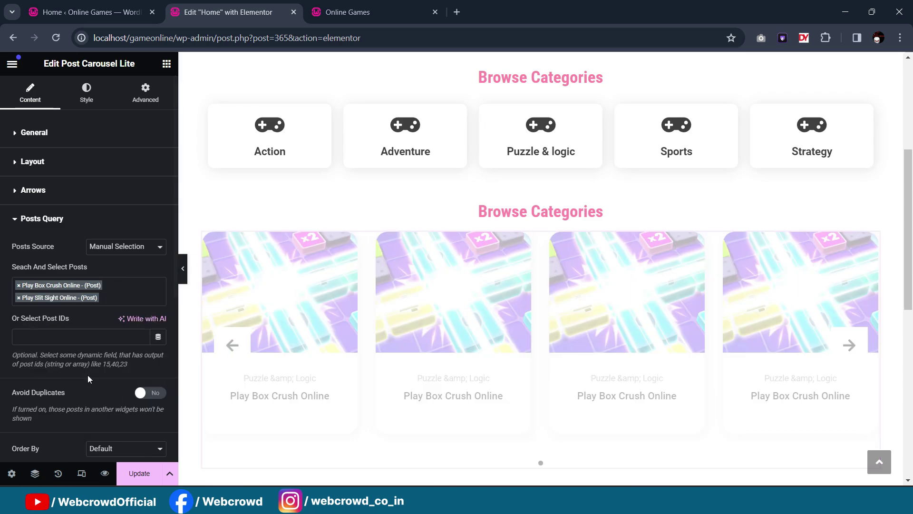
click(118, 297)
text(p)
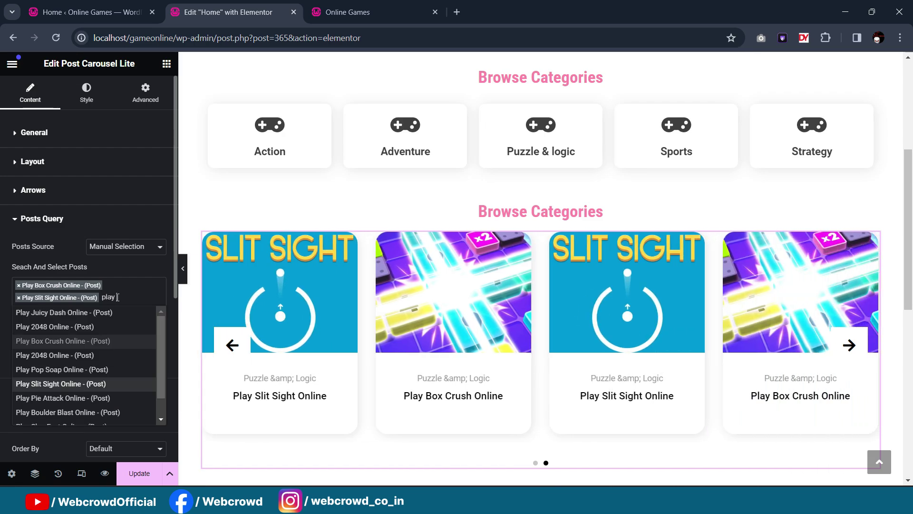
text(lay)
click(74, 412)
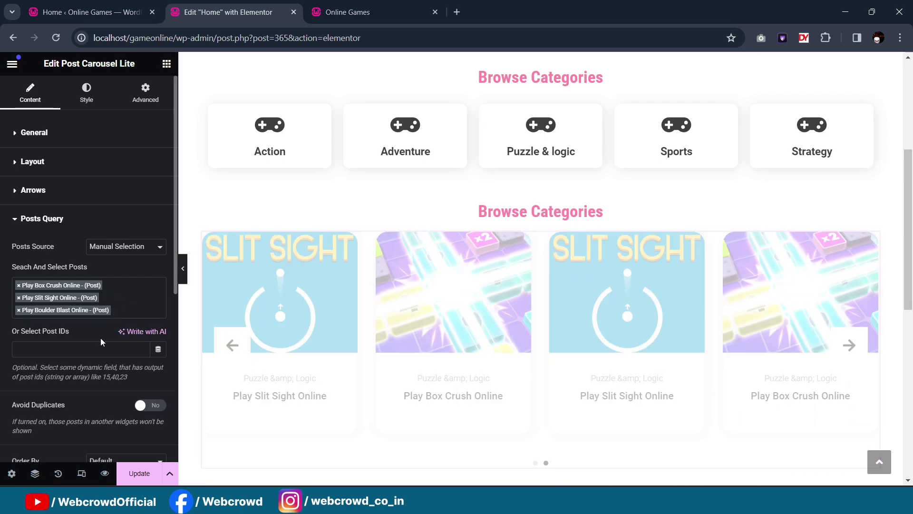
click(124, 309)
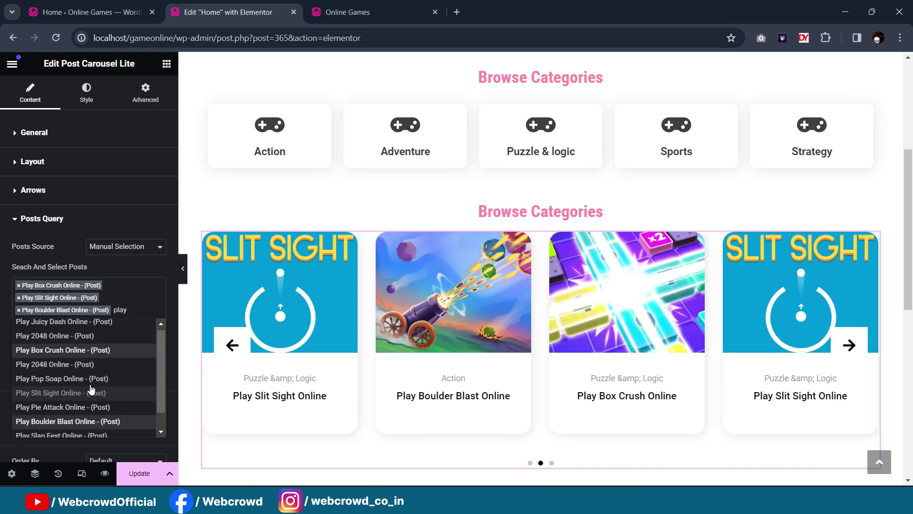
scroll(91, 389, down, 1)
click(81, 412)
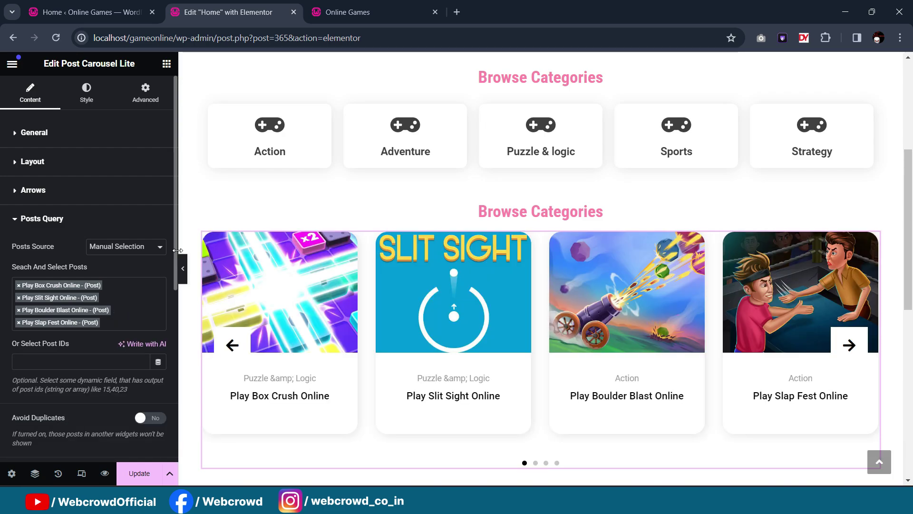
Step: Preview the page at full width and compare its category and carousel sections with the reference site
scroll(685, 194, down, 1)
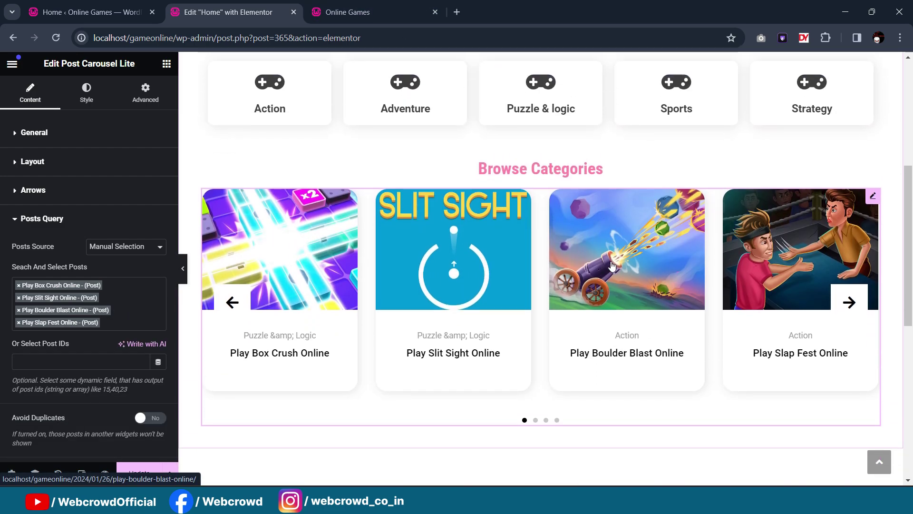
scroll(612, 266, down, 2)
click(183, 268)
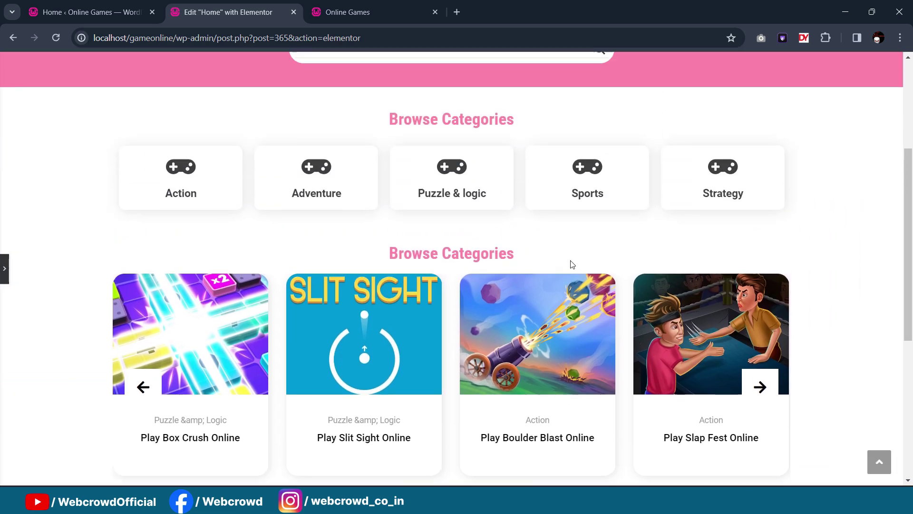
scroll(597, 194, up, 4)
scroll(616, 193, down, 5)
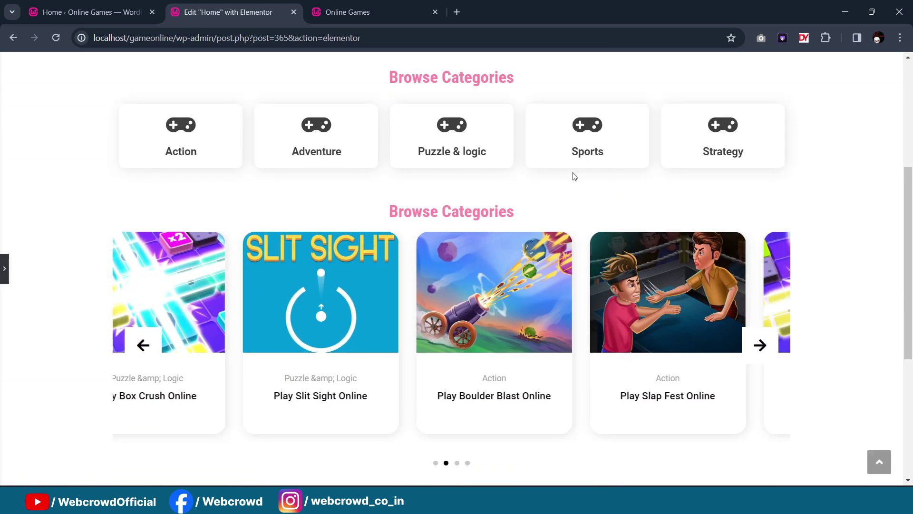
key(ctrl+Tab)
scroll(524, 221, up, 4)
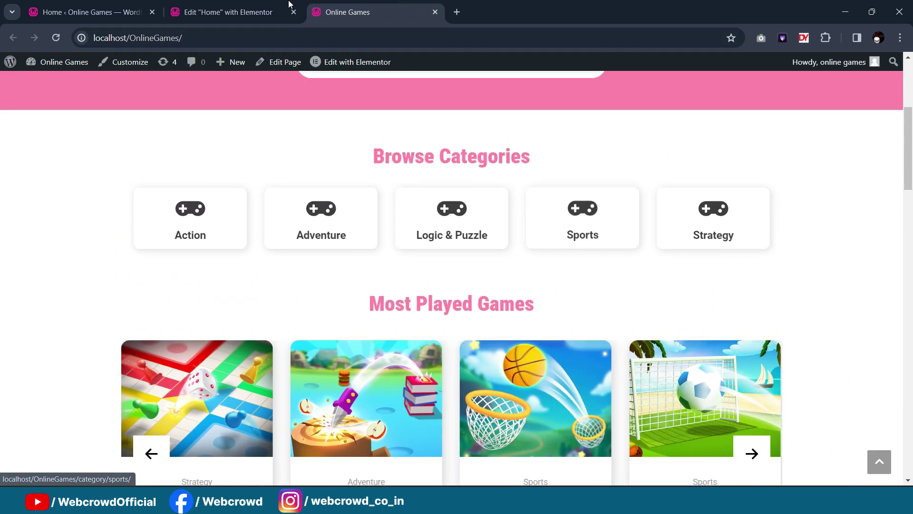
click(288, 4)
scroll(588, 234, up, 2)
scroll(588, 234, down, 1)
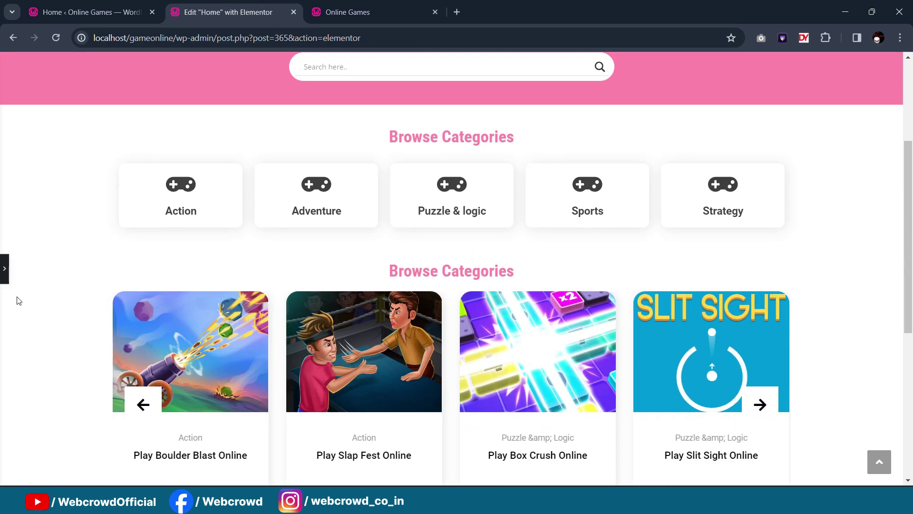
click(4, 269)
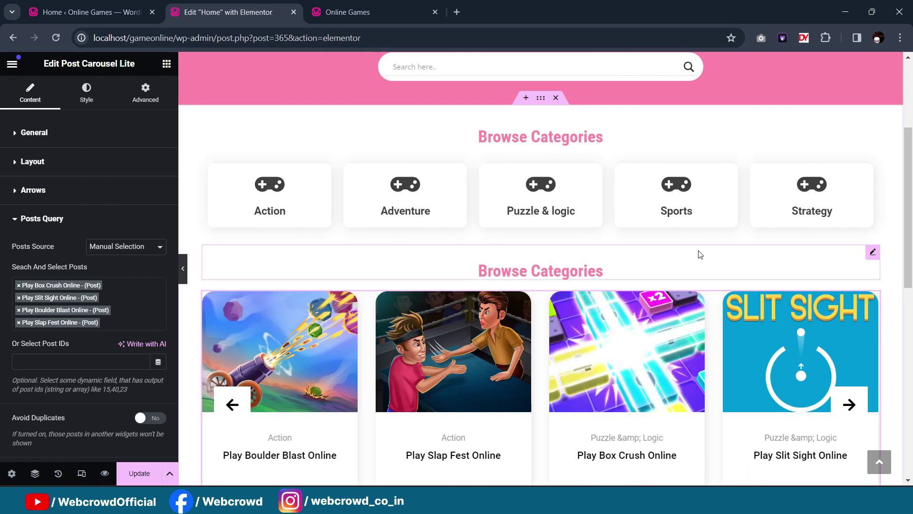
Step: Open the layout settings of the Browse Categories heading directly above the carousel
scroll(742, 237, down, 1)
click(873, 193)
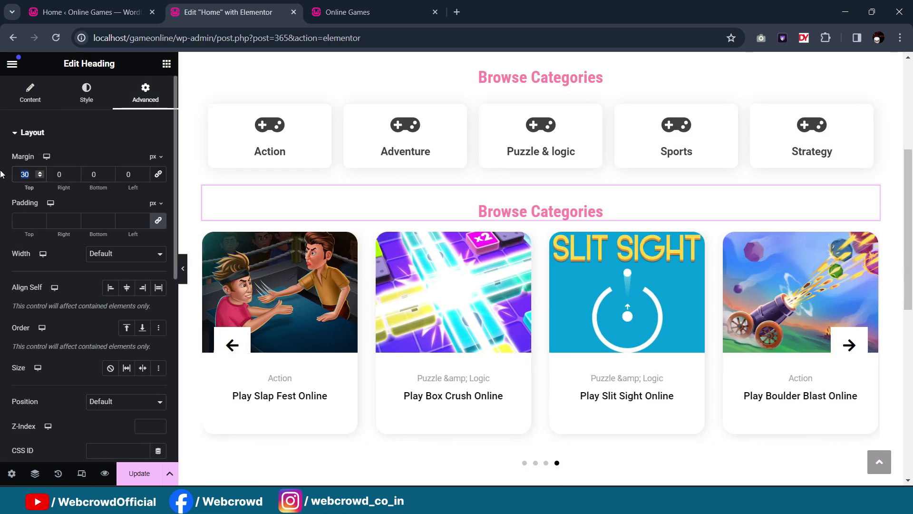
Step: Set the top margin of both "Browse Categories" headings to 40 px, leaving the other sides at 0
text(40)
scroll(571, 173, up, 3)
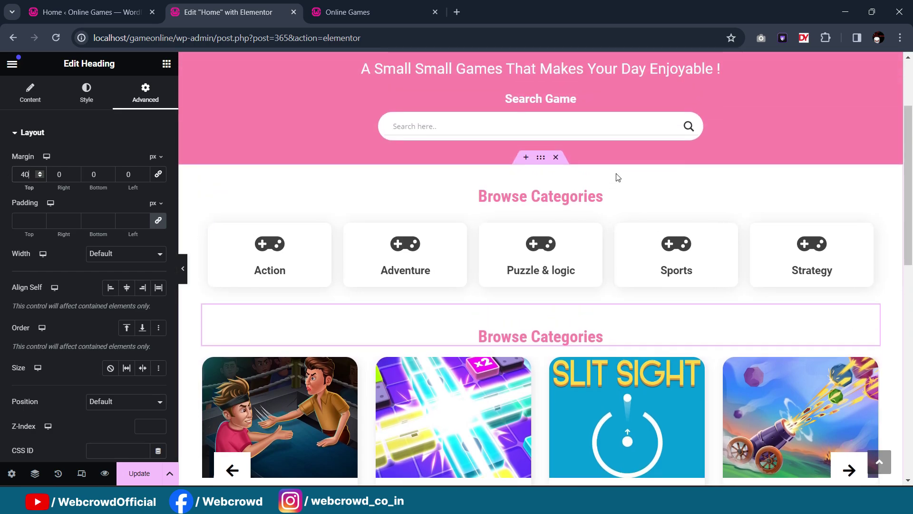
click(873, 196)
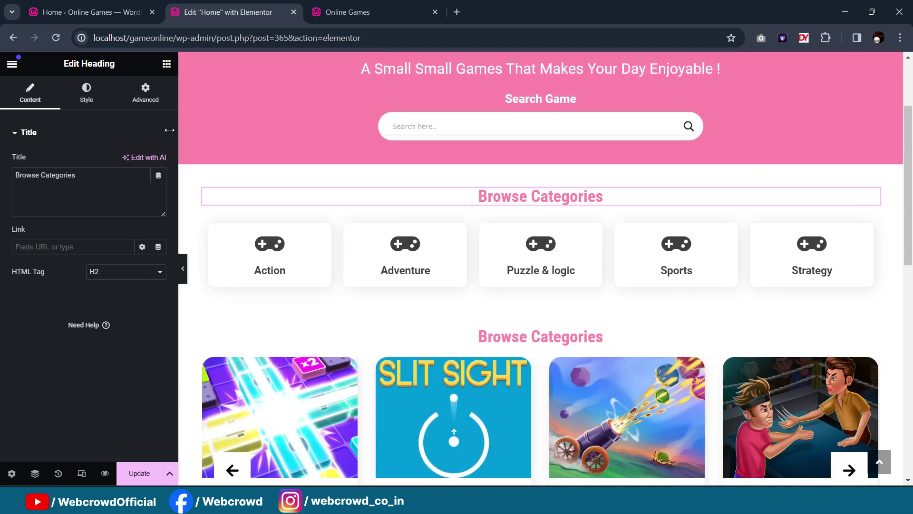
click(147, 98)
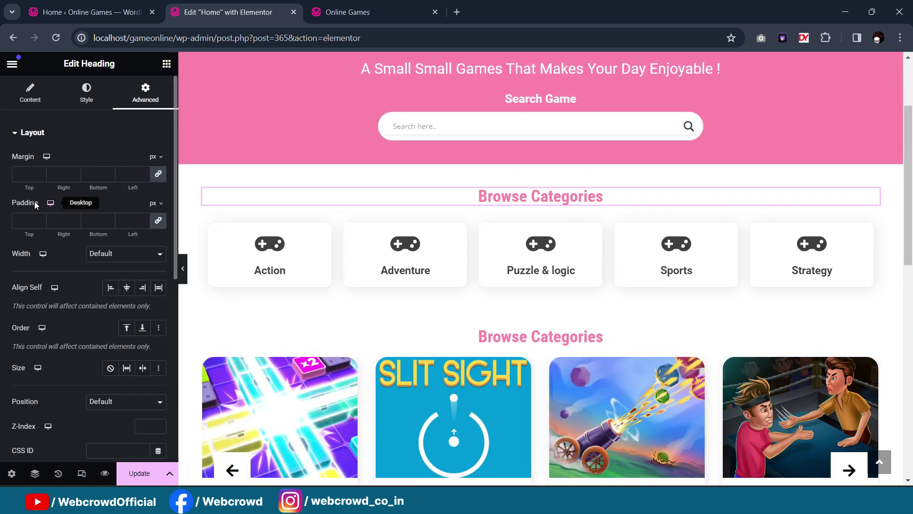
click(158, 176)
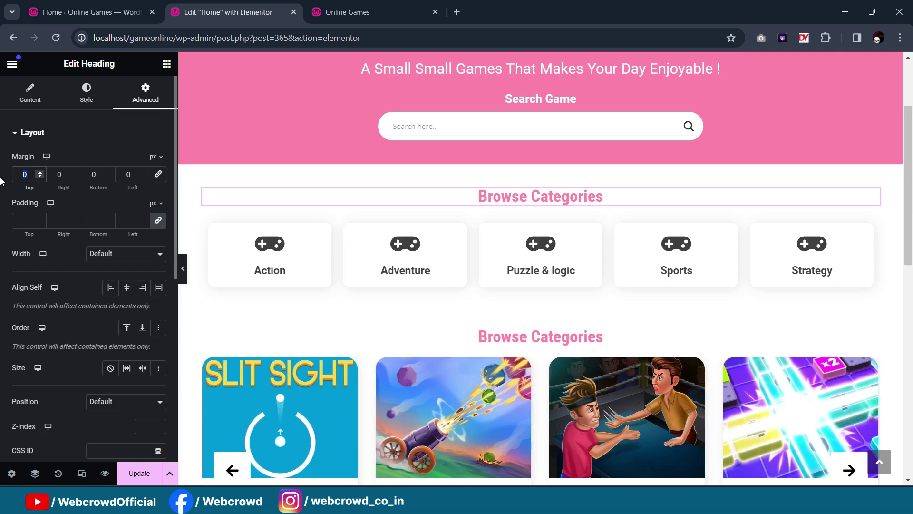
text(40)
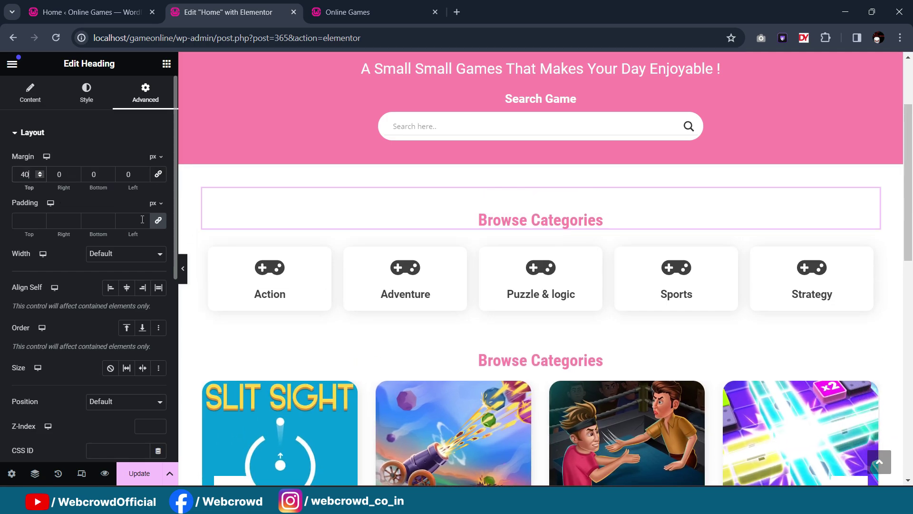
Step: Preview the heading spacing without the editing panel and check what follows the game carousel on the reference Online Games page
click(183, 270)
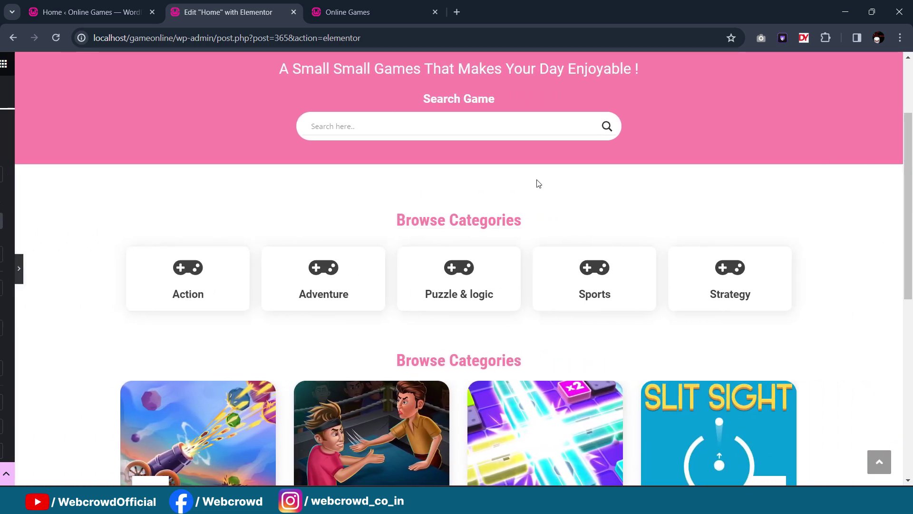
scroll(536, 180, down, 2)
scroll(526, 174, down, 1)
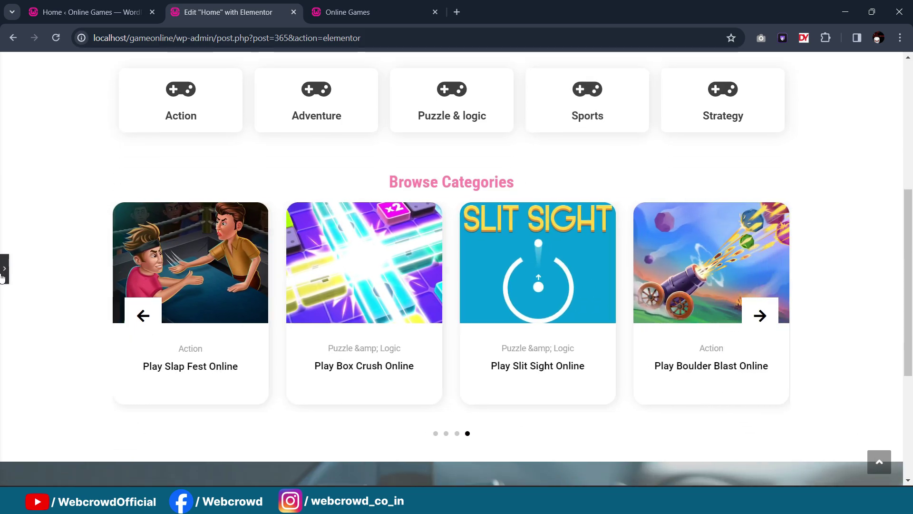
click(5, 269)
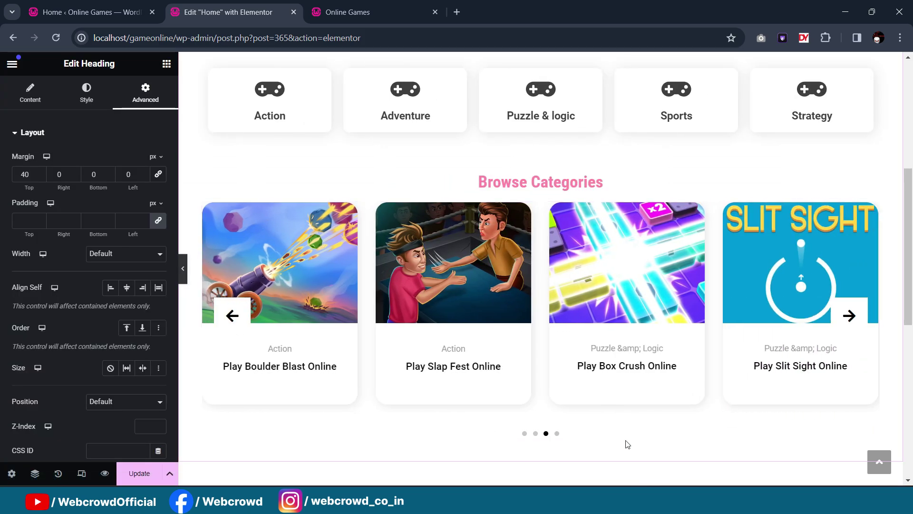
scroll(666, 308, down, 1)
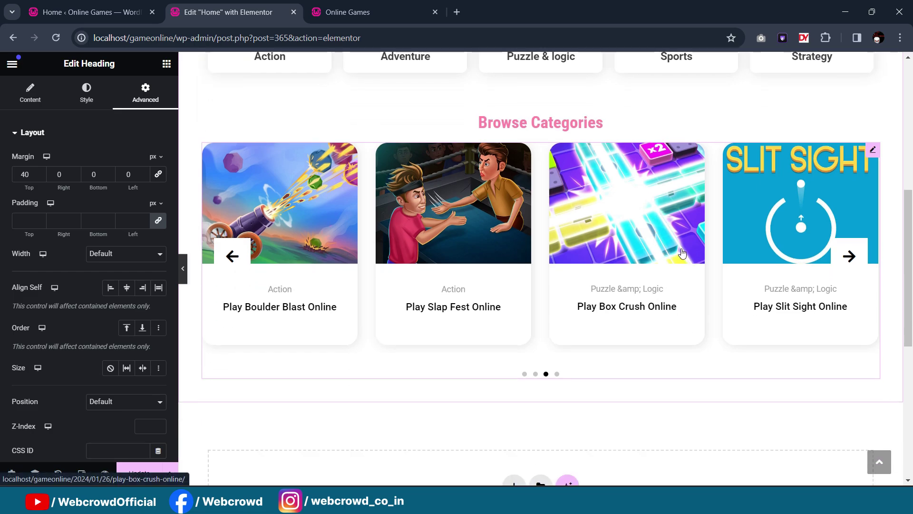
key(ctrl+Tab)
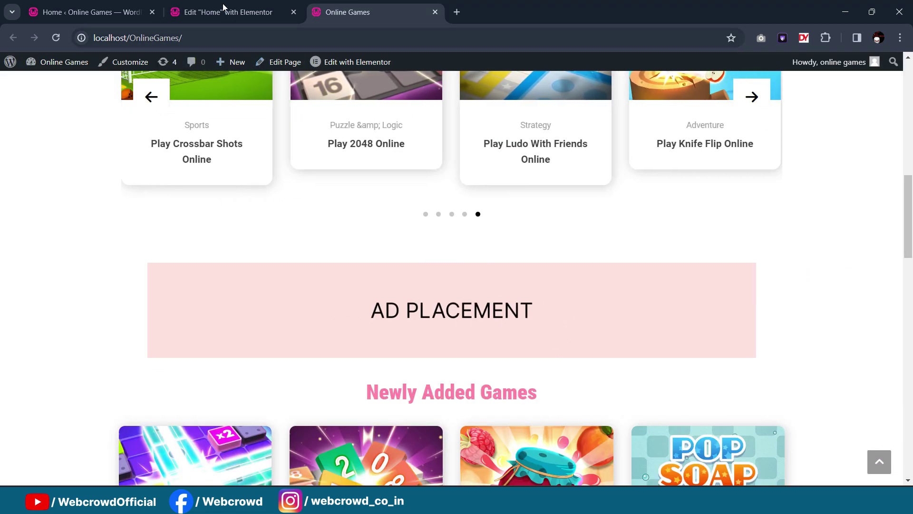
click(240, 6)
Step: Add an Image widget in a new container below the game carousel and fill it with the uploaded ad placeholder image
scroll(541, 267, down, 1)
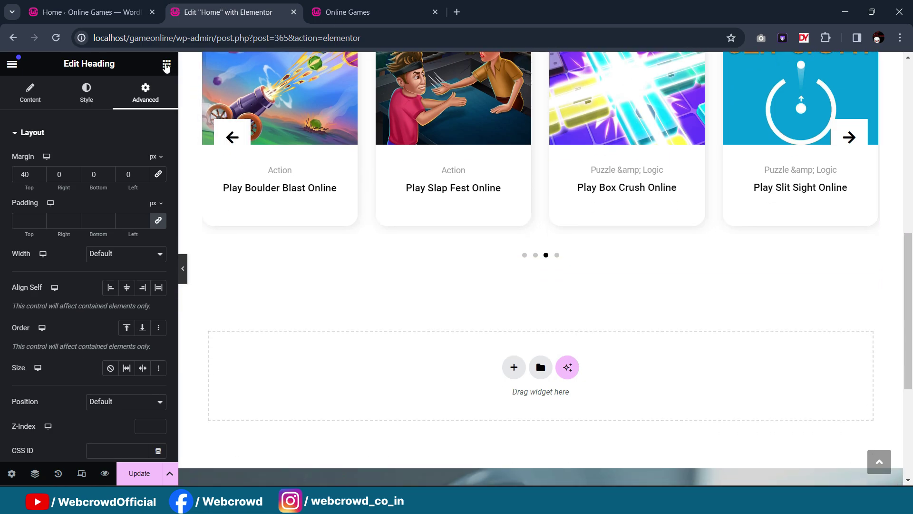
click(167, 64)
drag(134, 350, 458, 369)
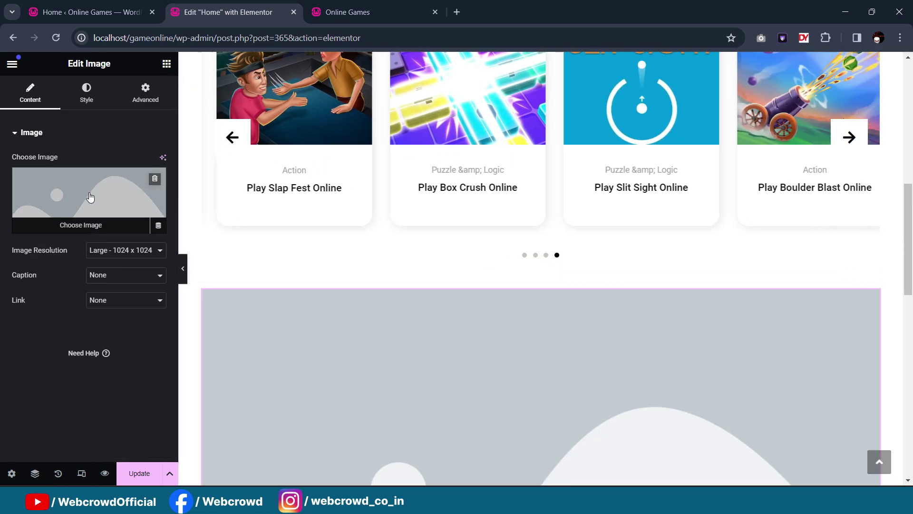
click(92, 198)
click(525, 271)
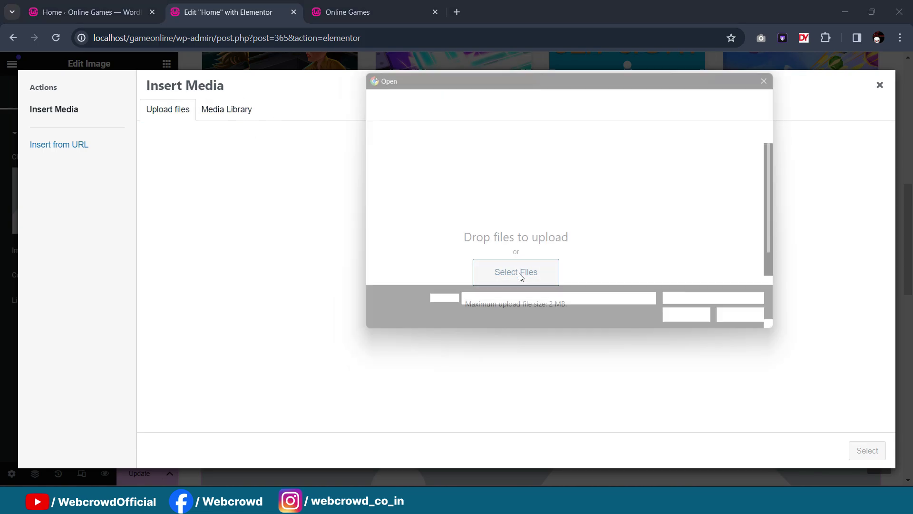
click(698, 330)
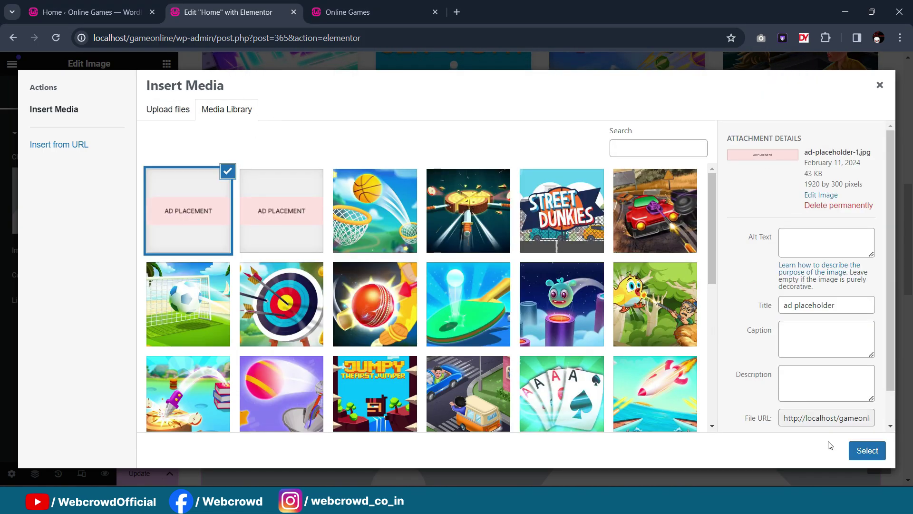
click(867, 450)
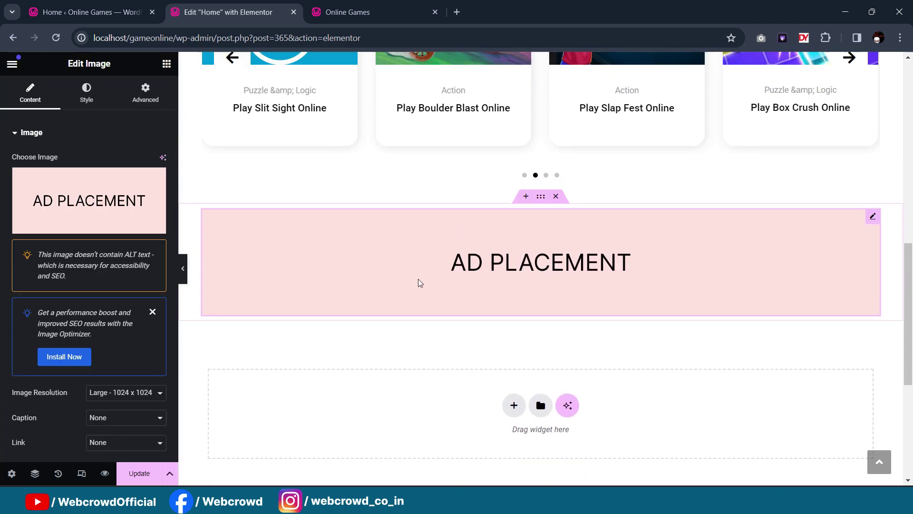
Step: Set the ad image container's padding to 20 px top and bottom and 0 on the sides
click(541, 218)
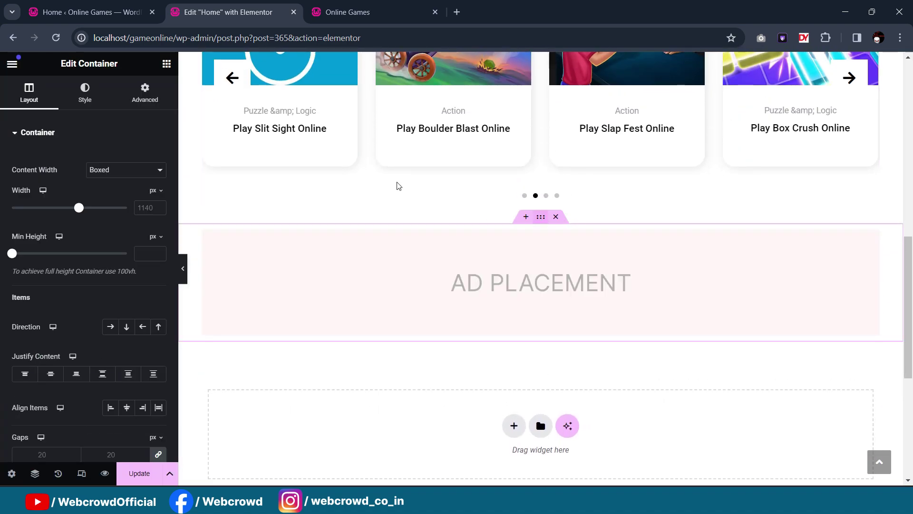
click(145, 93)
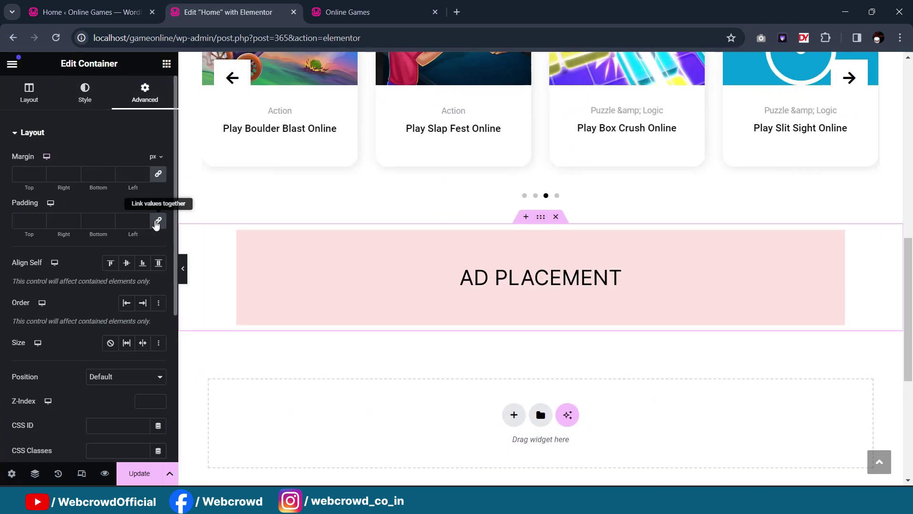
click(28, 220)
text(020)
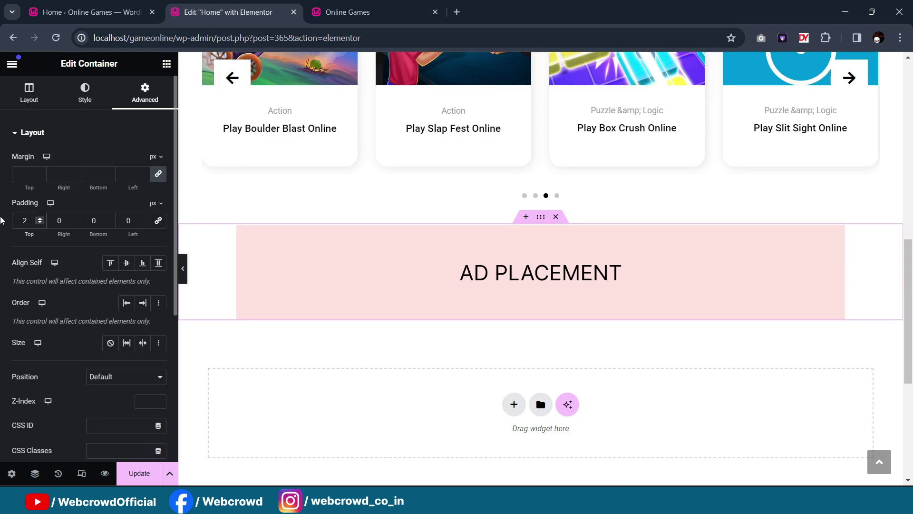
double_click(94, 221)
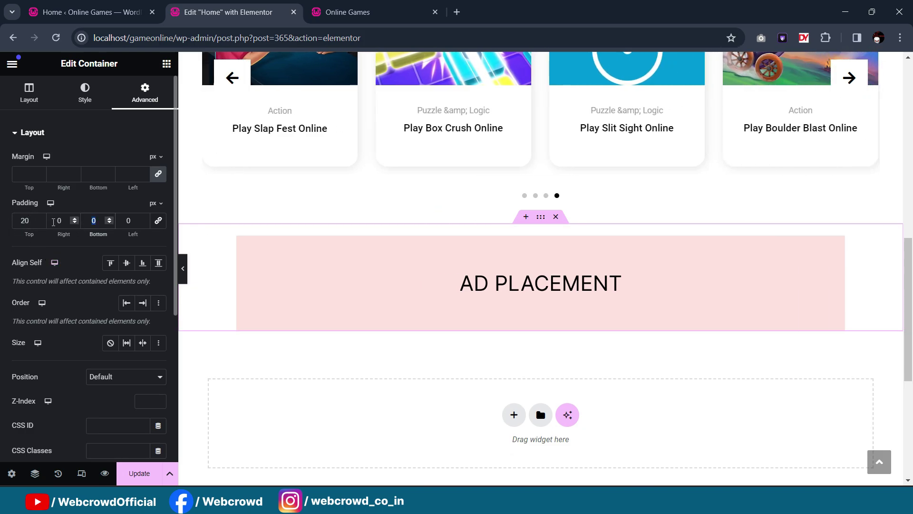
text(20)
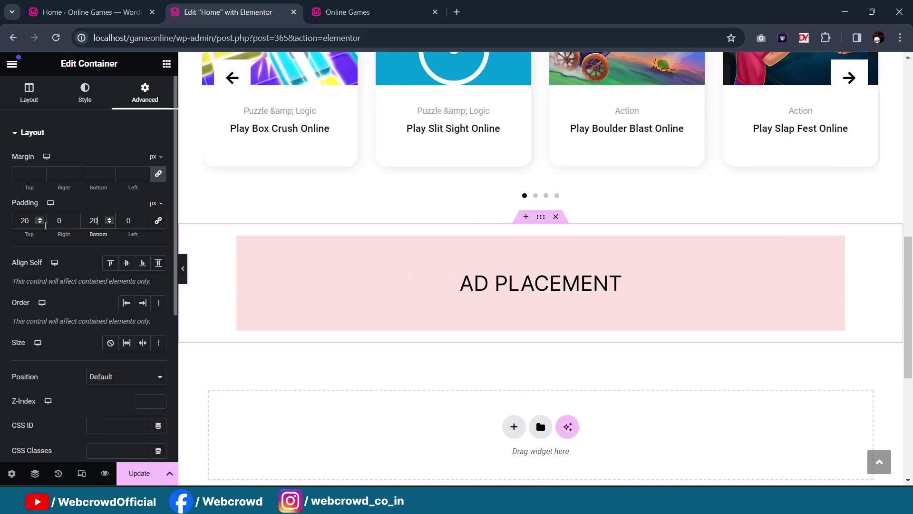
Step: Examine the Newly Added Games section below the ad on the reference Online Games page, and return to the Elementor editor
click(347, 12)
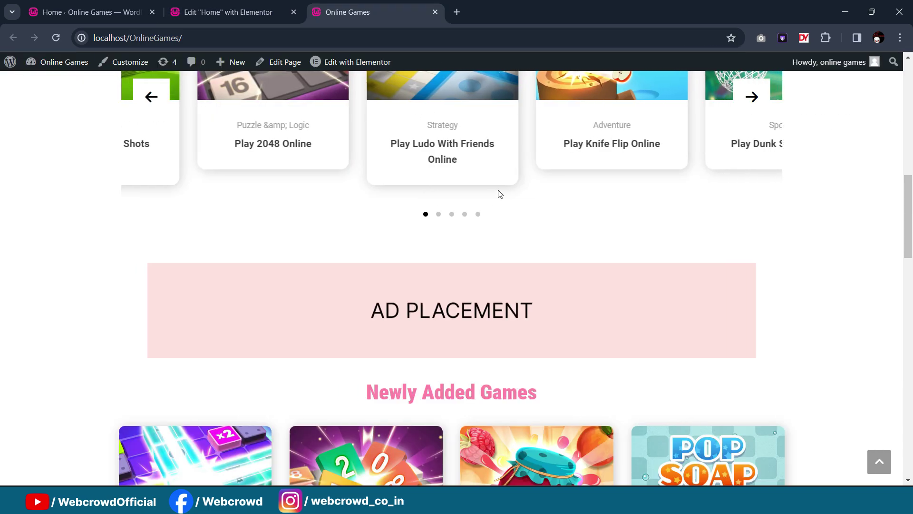
scroll(543, 270, down, 3)
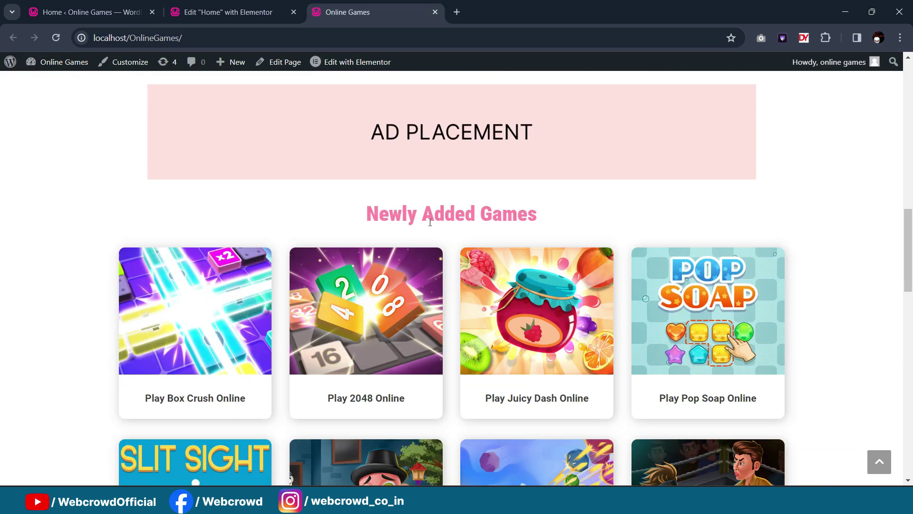
scroll(626, 239, down, 1)
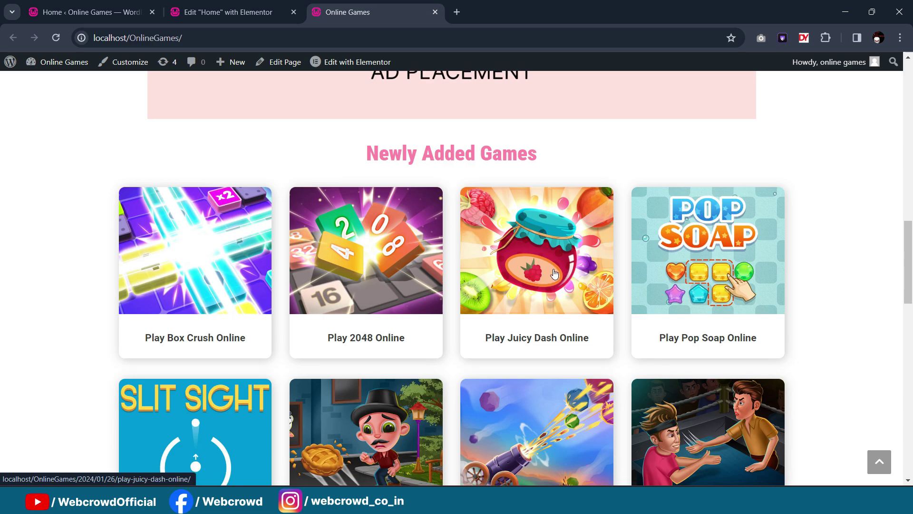
scroll(555, 274, down, 1)
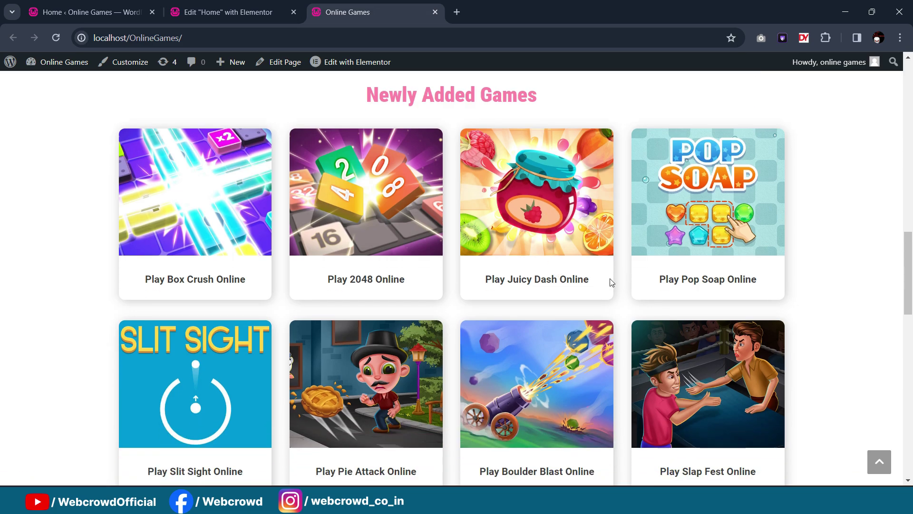
scroll(495, 215, up, 6)
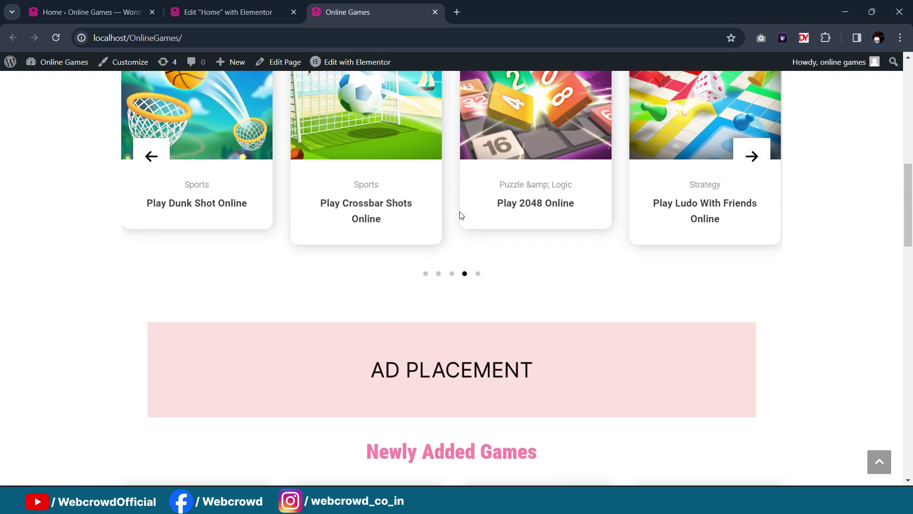
scroll(493, 187, down, 2)
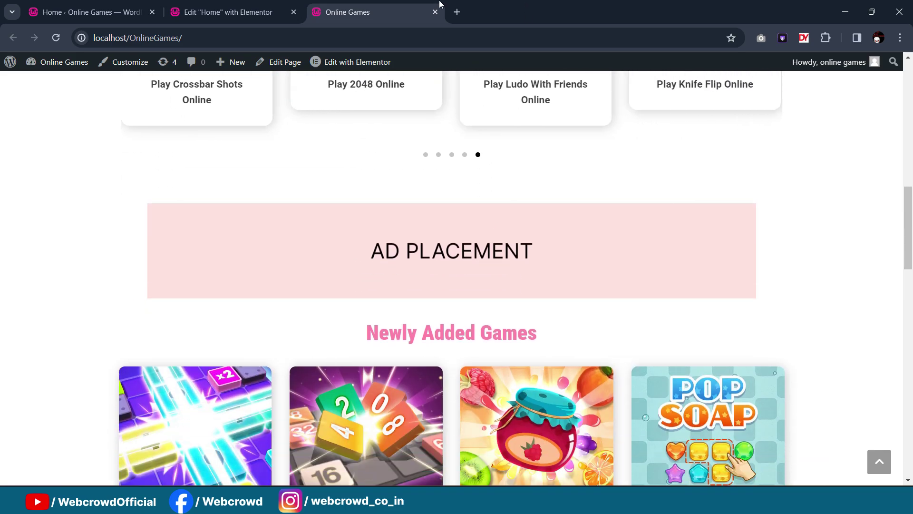
click(260, 11)
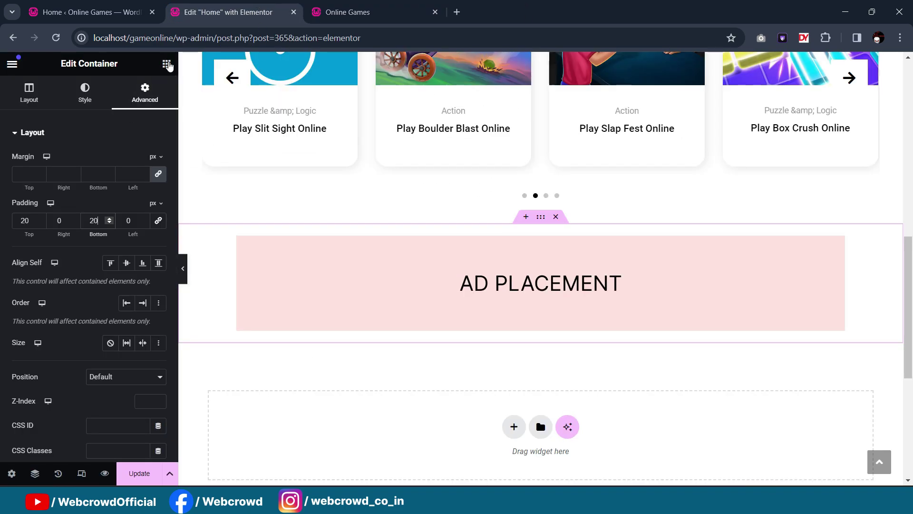
click(167, 64)
click(116, 117)
text(posts)
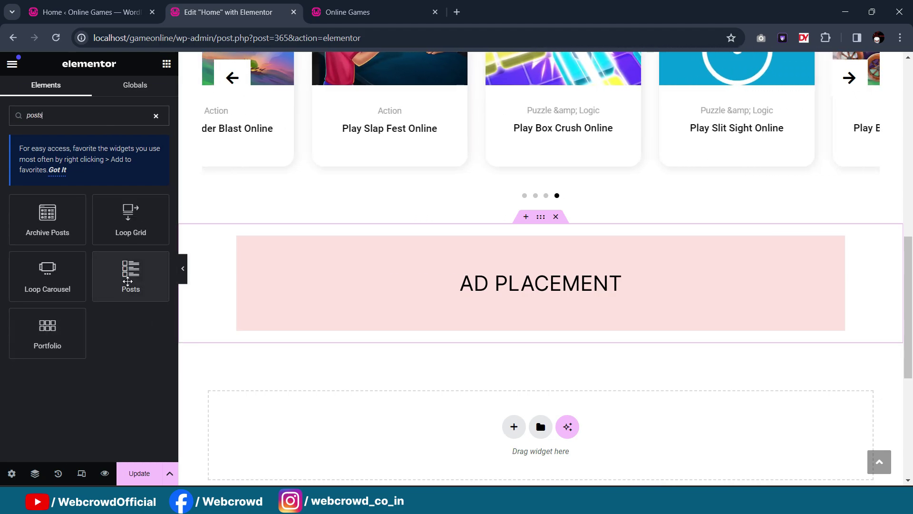
scroll(737, 312, up, 3)
scroll(728, 233, down, 3)
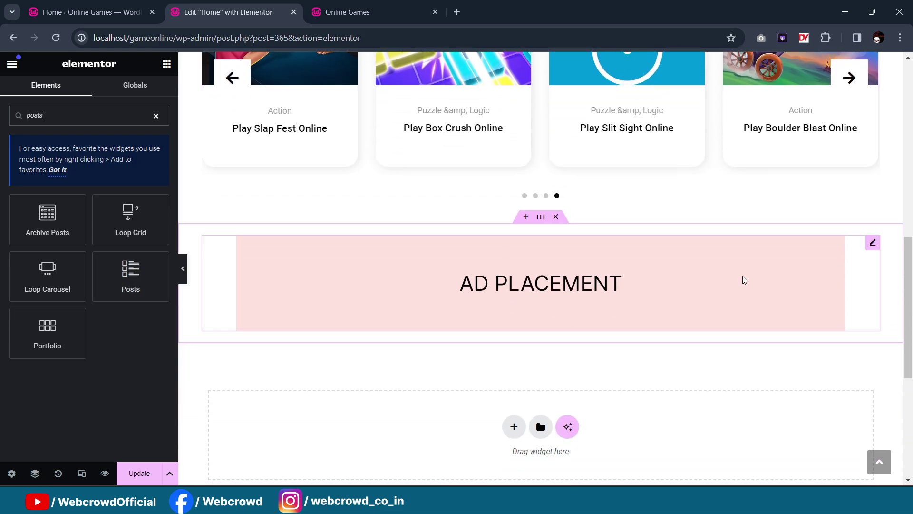
Step: Copy the "Browse Categories" heading above the game carousel and paste it into the empty area below the ad placement
scroll(743, 279, up, 7)
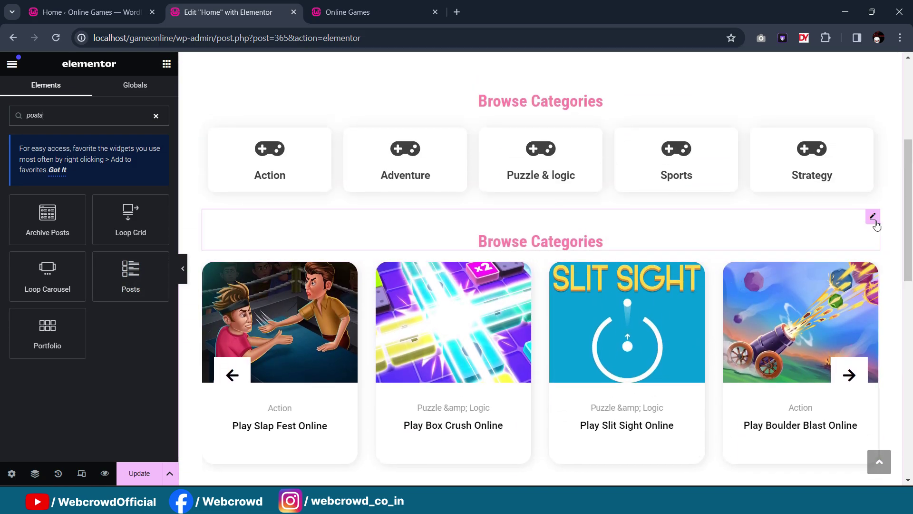
right_click(877, 223)
click(798, 278)
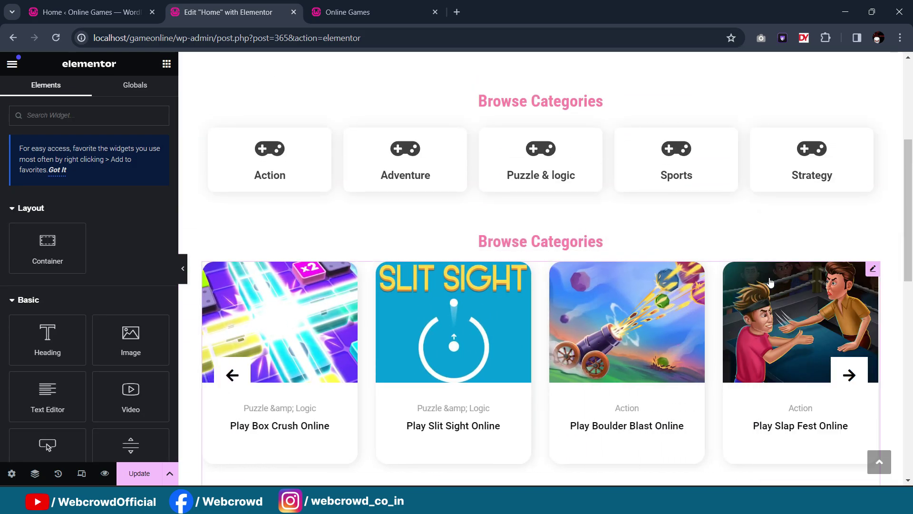
scroll(575, 281, down, 8)
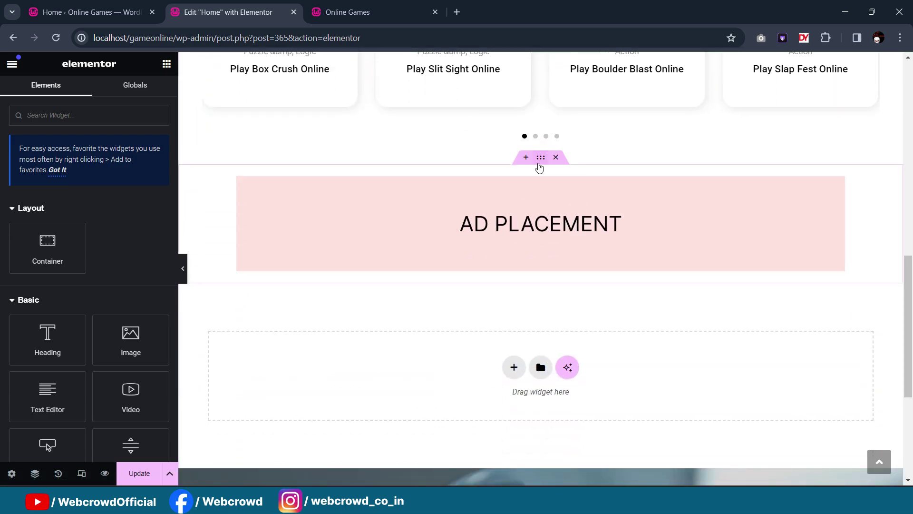
right_click(499, 361)
click(492, 379)
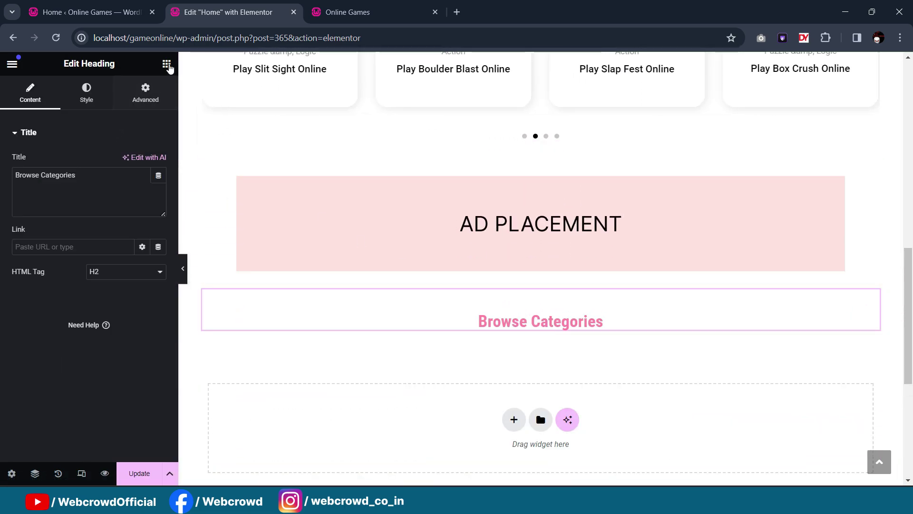
Step: Find the Posts widget and add it directly below the pasted heading under the ad placement
click(166, 63)
click(103, 115)
text(posts)
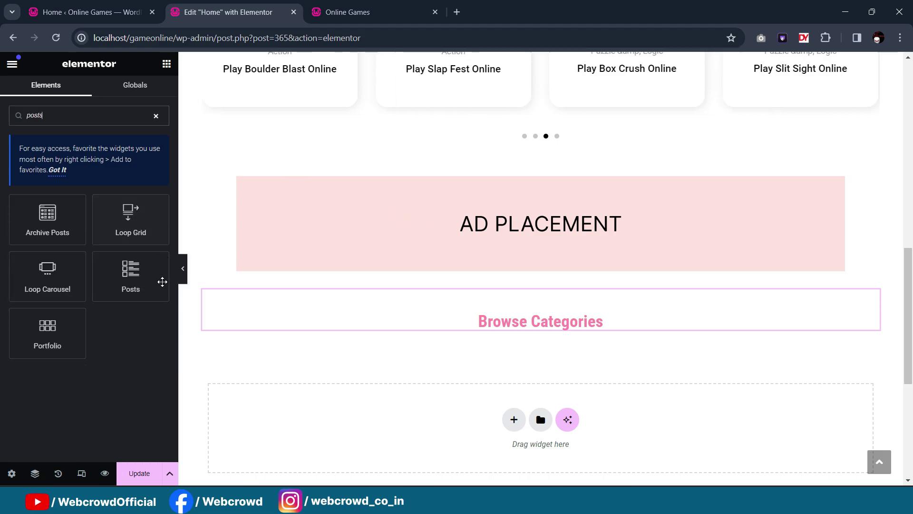
drag(162, 282, 536, 328)
scroll(525, 162, down, 8)
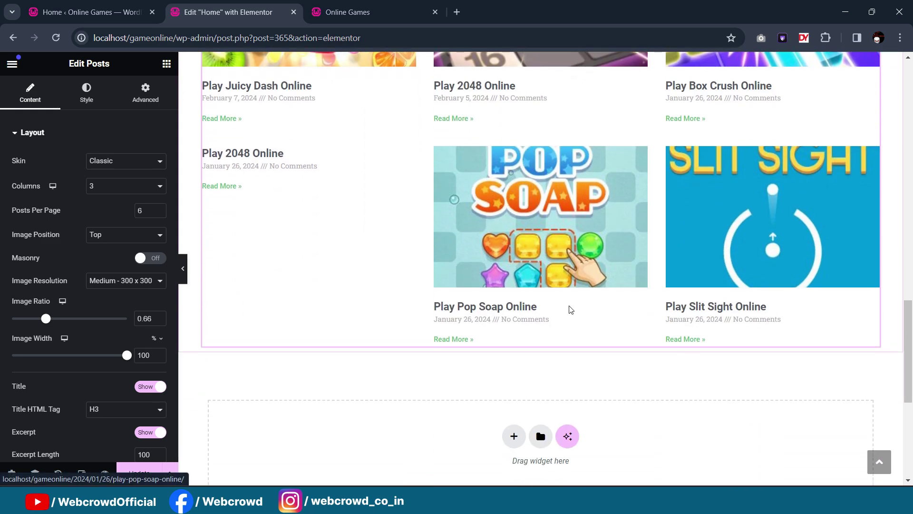
Step: Compare the new posts grid with the Newly Added Games section on the reference Online Games page, and return to the Elementor editor
scroll(640, 262, up, 3)
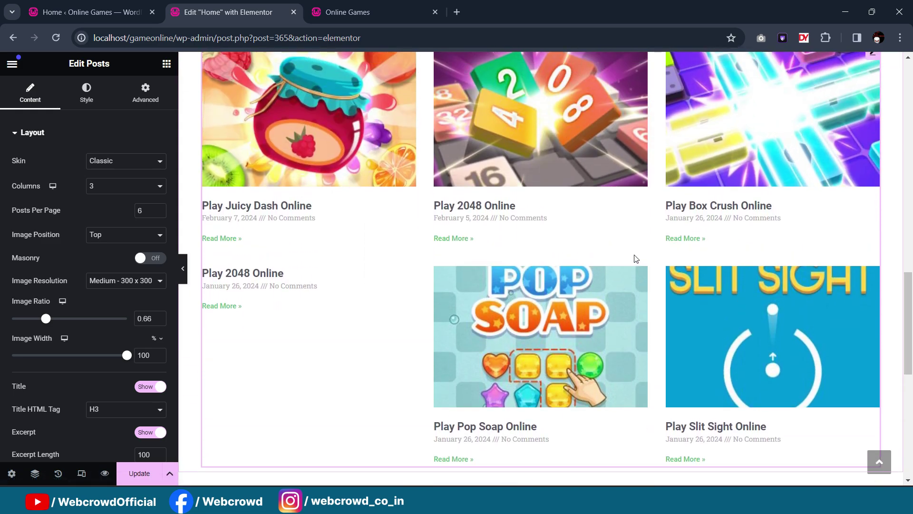
scroll(636, 258, up, 1)
scroll(635, 259, up, 2)
scroll(620, 247, down, 4)
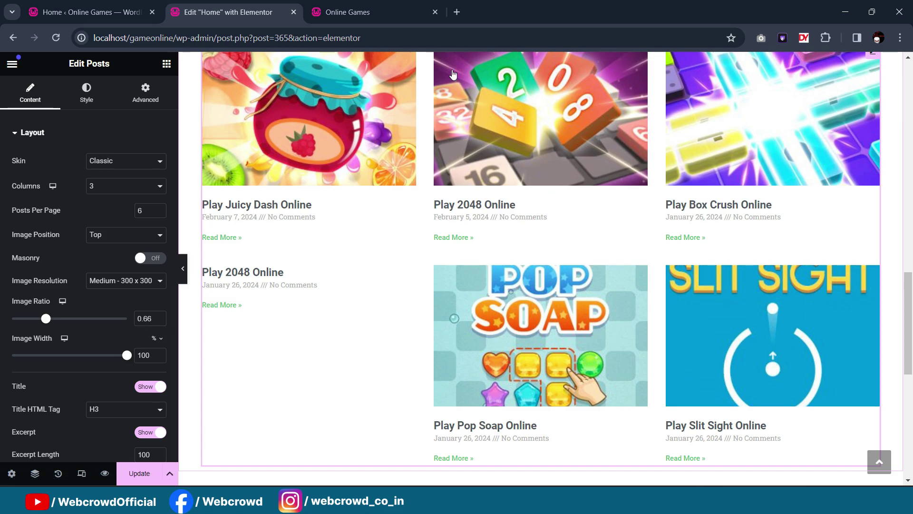
click(362, 12)
scroll(569, 262, down, 5)
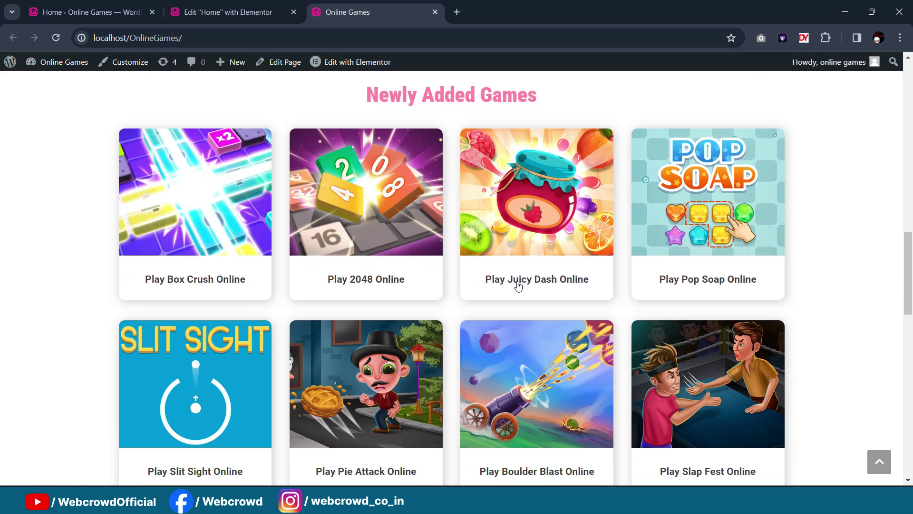
scroll(644, 237, down, 7)
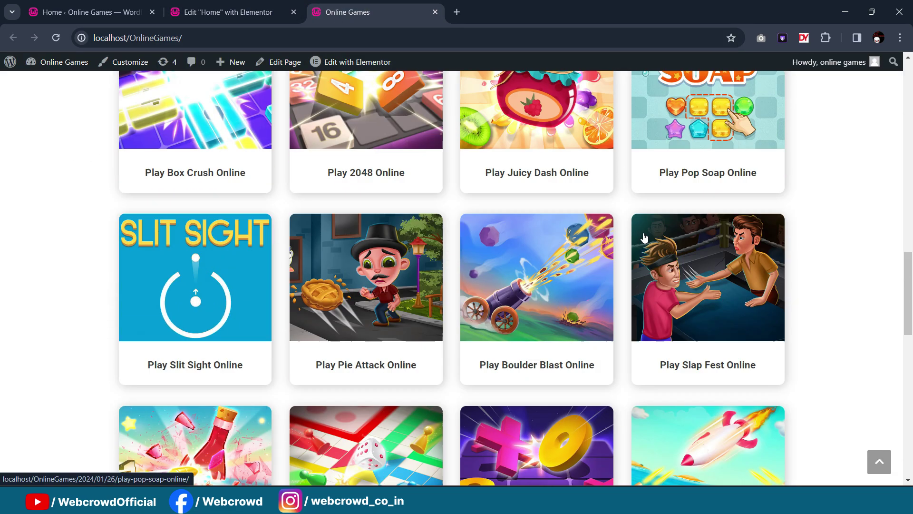
scroll(549, 255, up, 5)
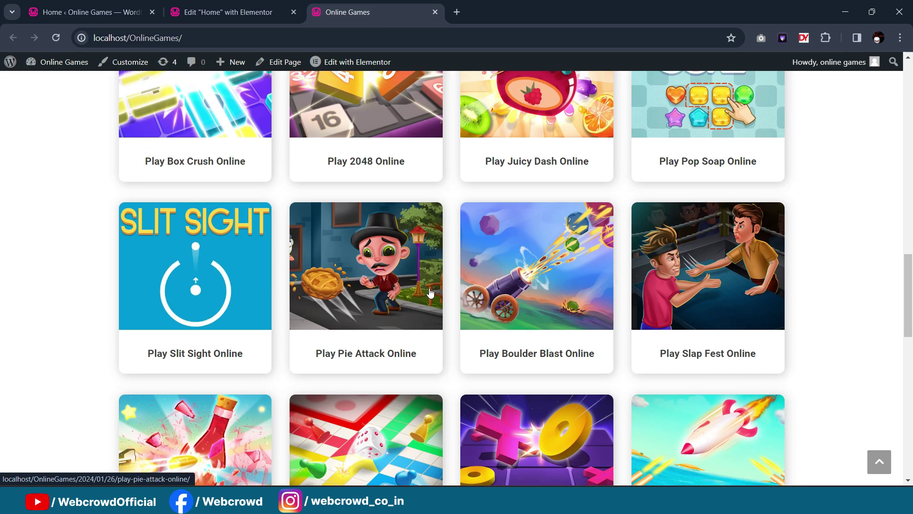
scroll(548, 255, up, 3)
click(229, 11)
Step: Set the Posts widget below the ad placement to 4 columns and 12 posts per page
scroll(629, 278, up, 4)
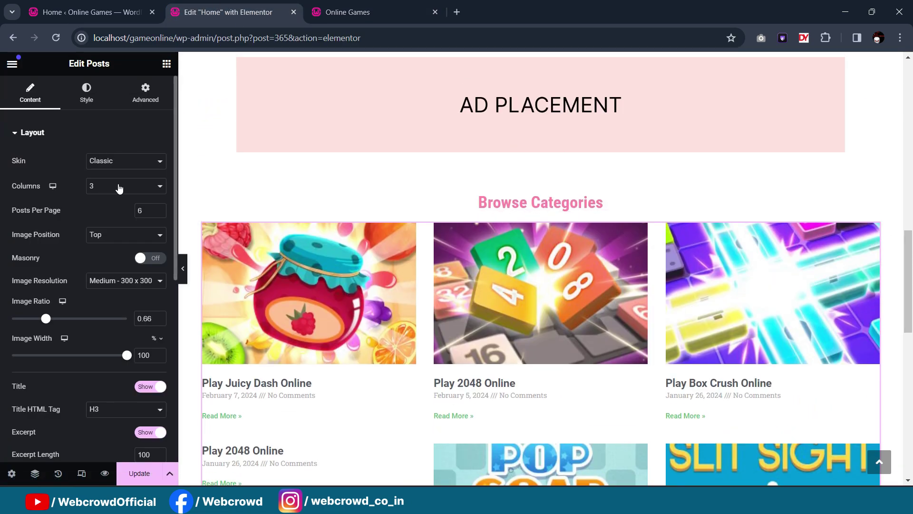
click(118, 187)
click(119, 223)
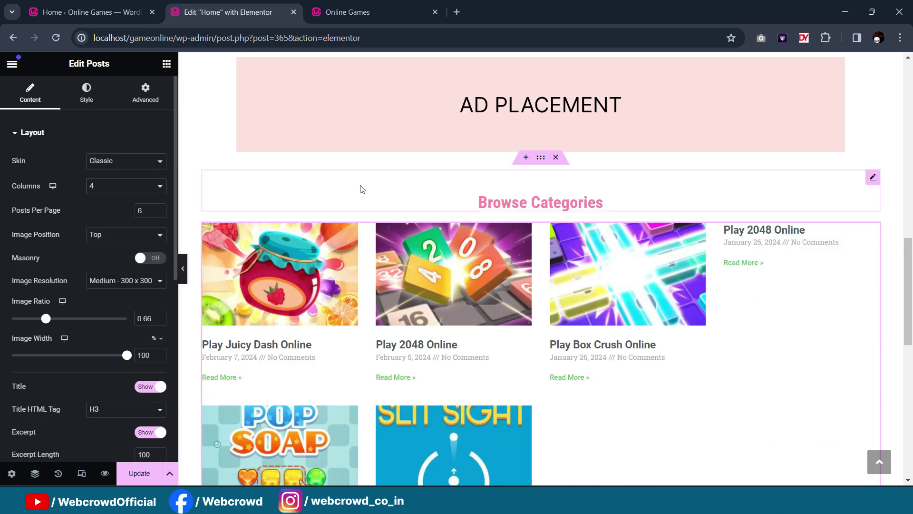
scroll(360, 189, down, 3)
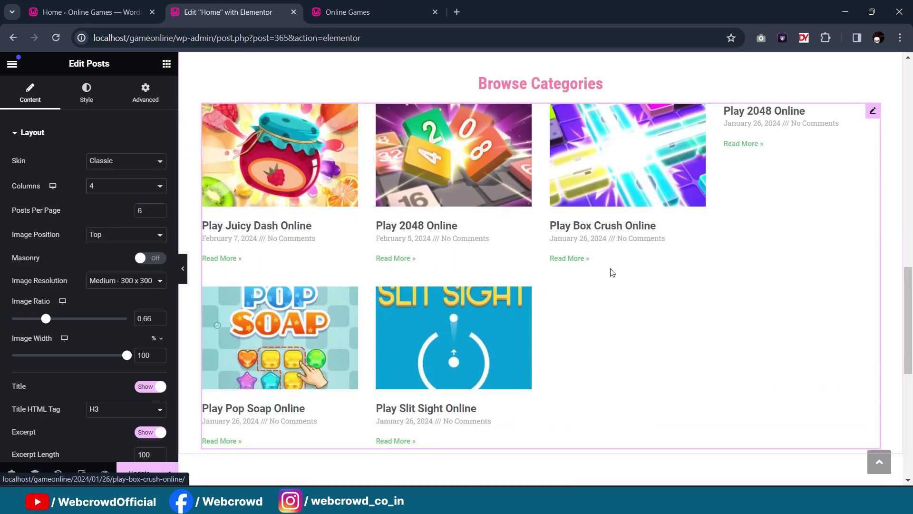
scroll(612, 272, up, 3)
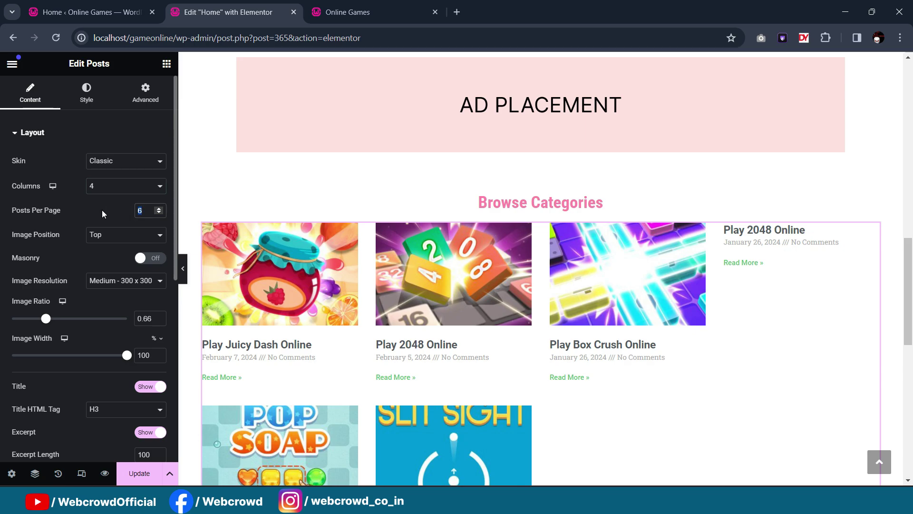
text(12)
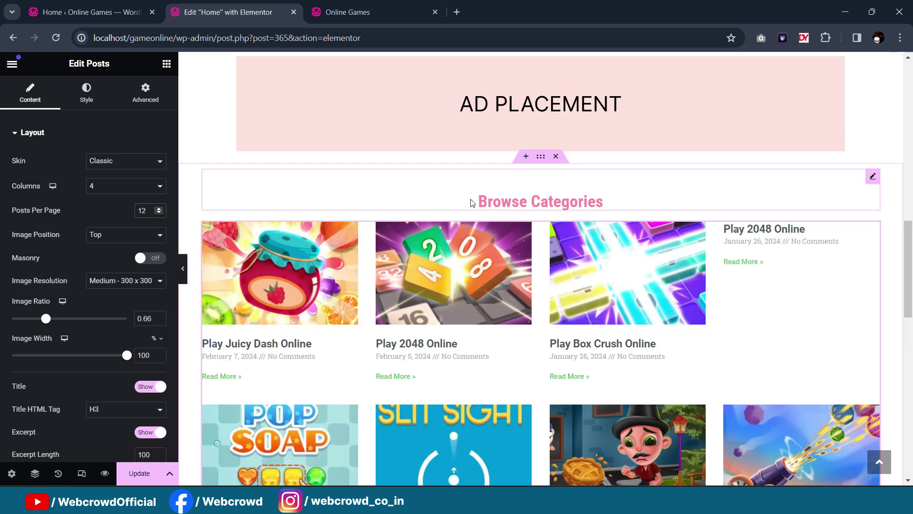
scroll(472, 203, down, 5)
scroll(526, 216, up, 3)
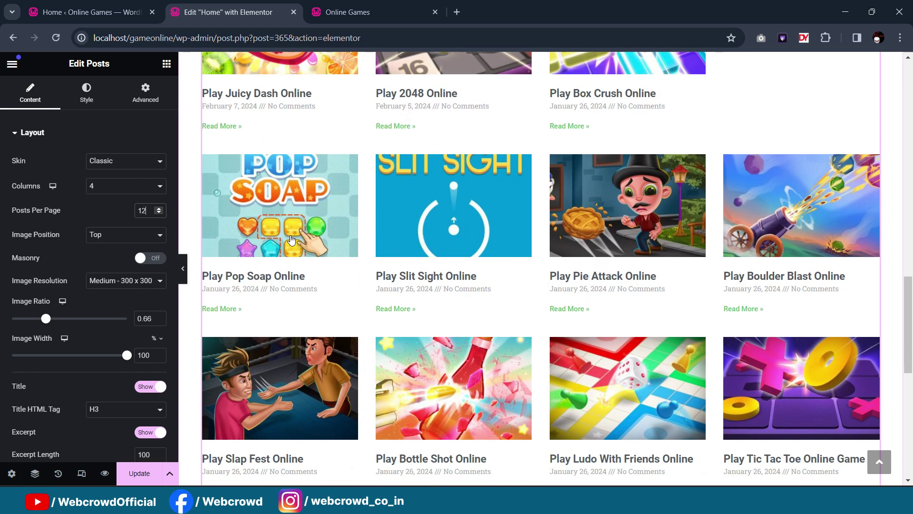
scroll(524, 197, up, 1)
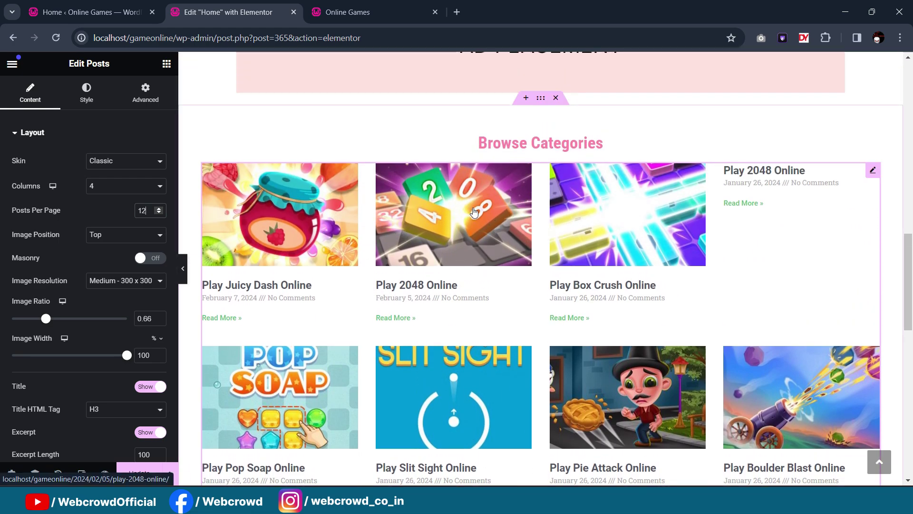
scroll(543, 198, down, 1)
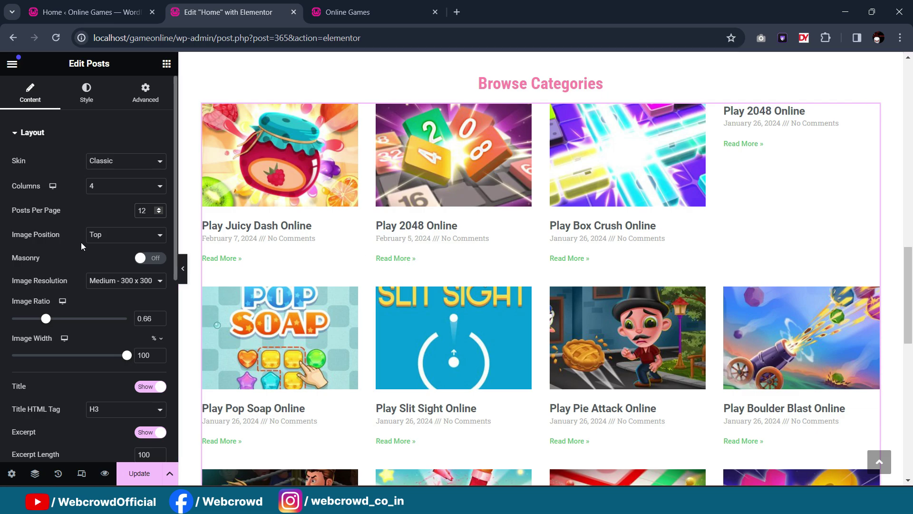
Step: Set the posts' image resolution to Full, with the image width at 100%
scroll(103, 276, down, 1)
scroll(61, 215, up, 1)
scroll(103, 236, down, 1)
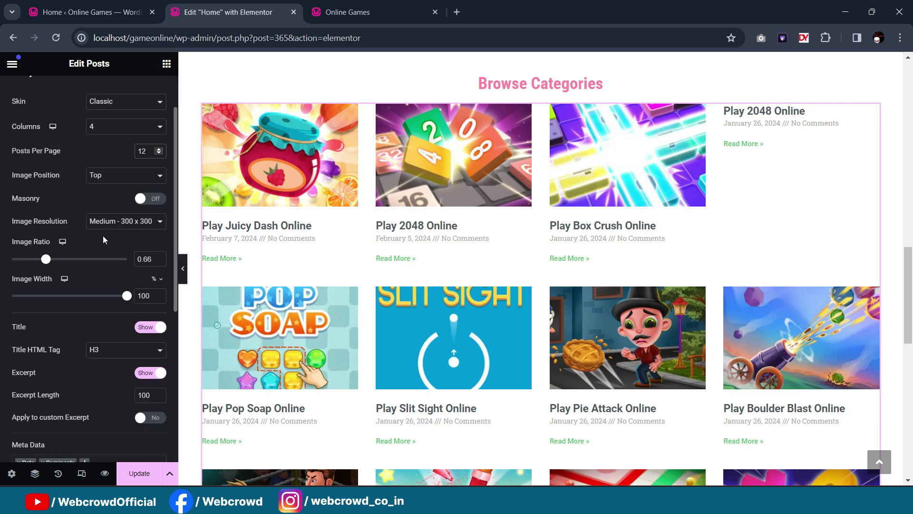
click(107, 221)
click(111, 314)
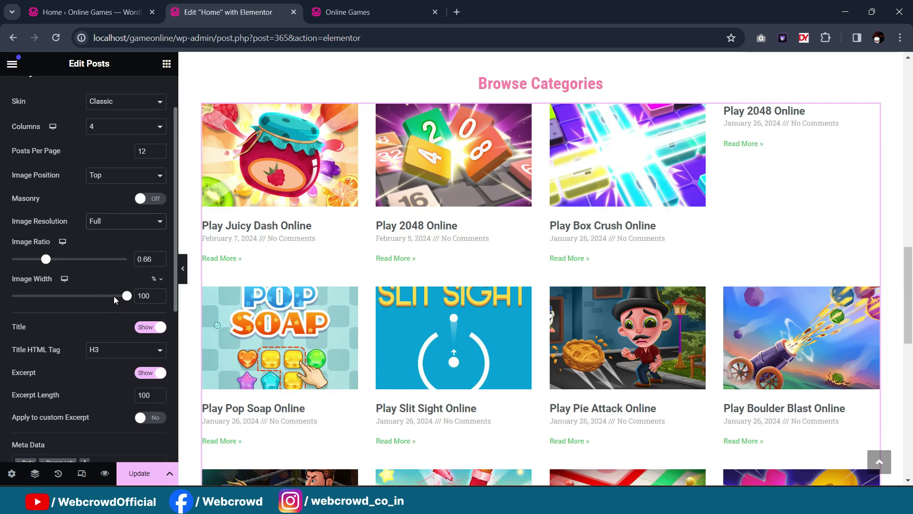
drag(127, 295, 132, 302)
scroll(111, 207, down, 2)
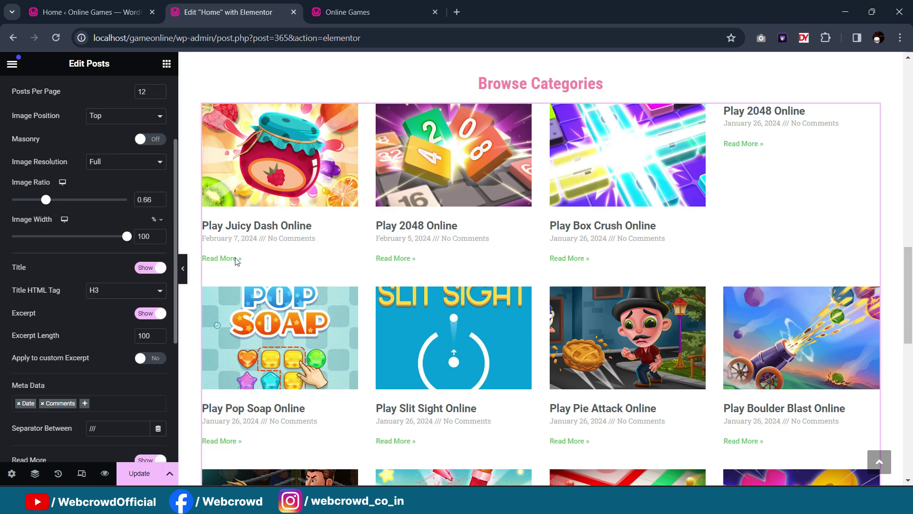
Step: Hide the posts' excerpt and remove the Comments and Date entries from their meta data
scroll(108, 298, down, 2)
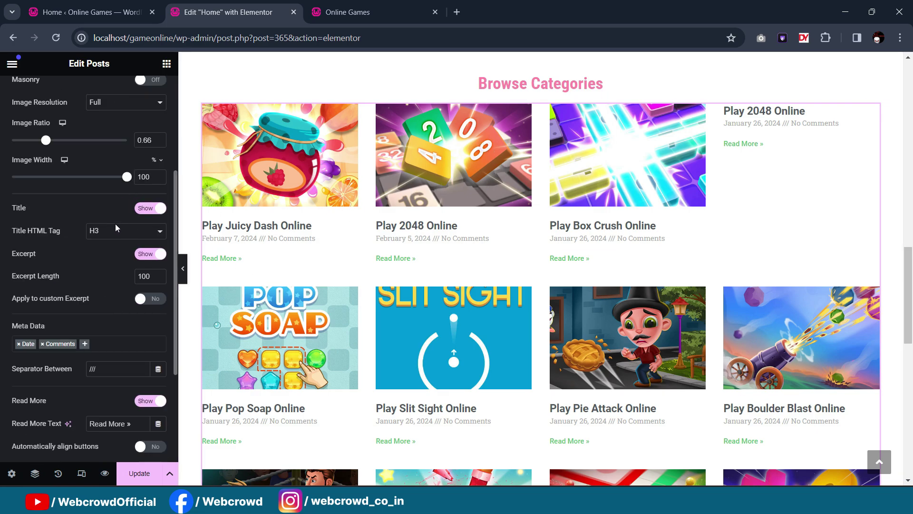
click(149, 254)
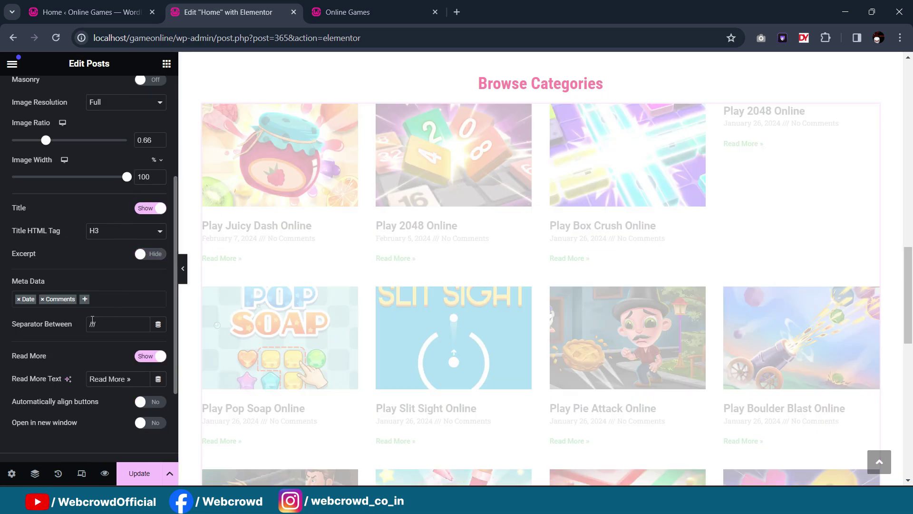
click(42, 299)
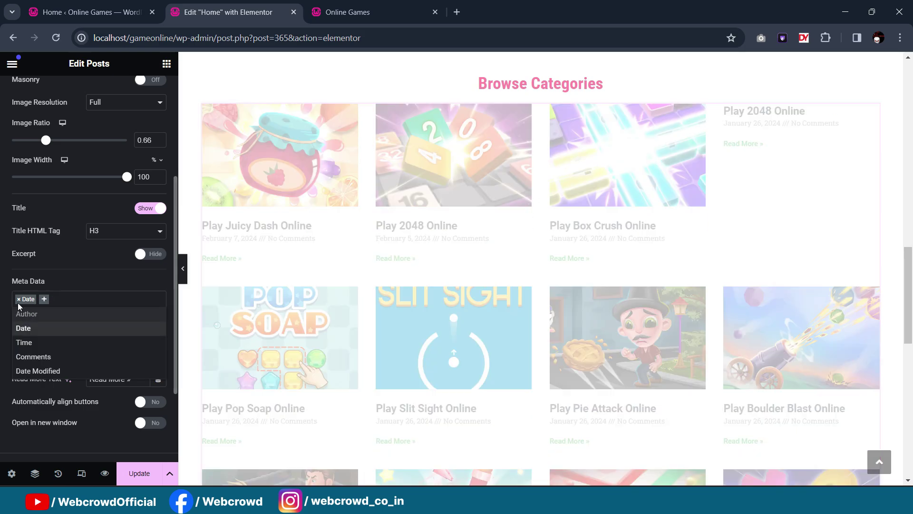
click(21, 299)
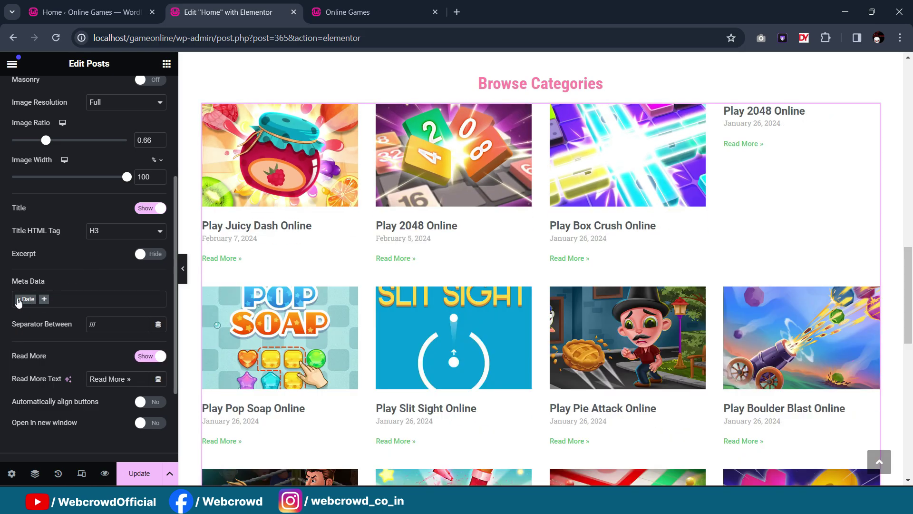
click(18, 300)
scroll(71, 222, down, 3)
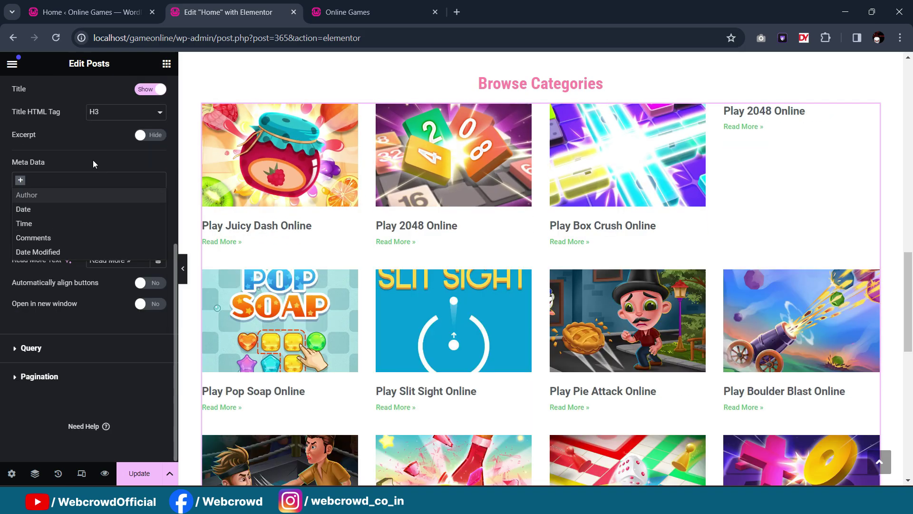
click(94, 163)
Step: Hide the Read More link on all posts in the grid
click(145, 241)
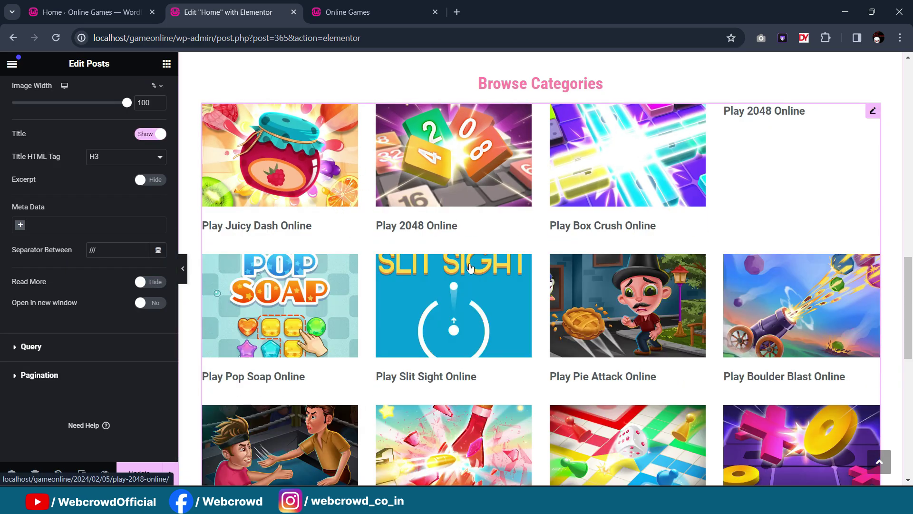
scroll(349, 206, up, 3)
scroll(419, 291, down, 1)
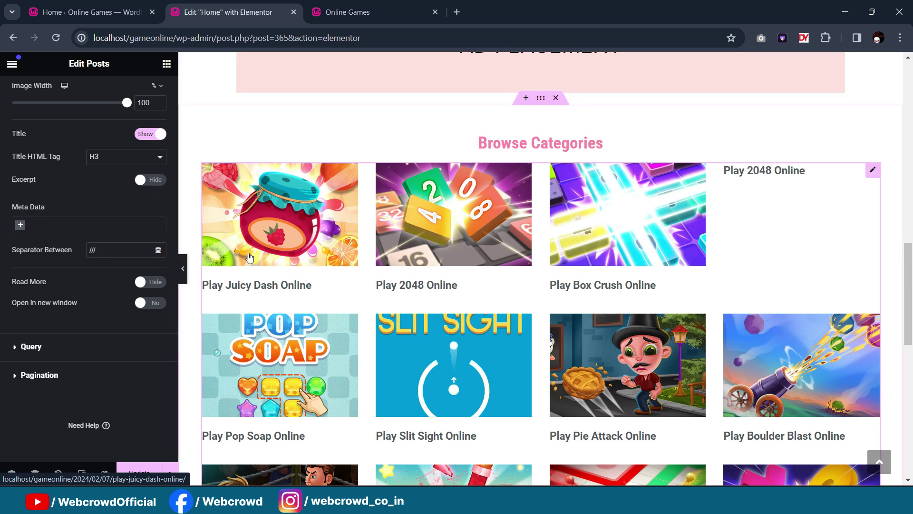
scroll(256, 224, up, 2)
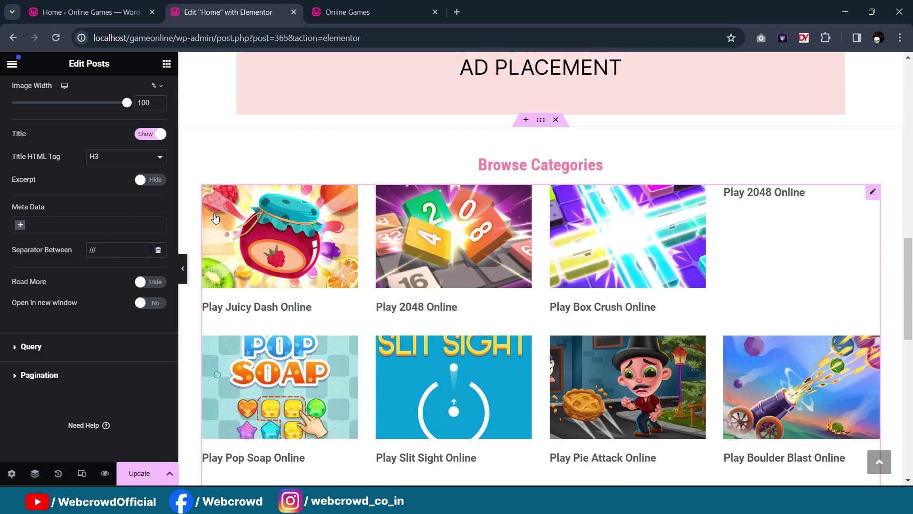
Step: Set the alignment of the Posts widget's content to center in its layout style settings
scroll(93, 179, up, 5)
click(88, 95)
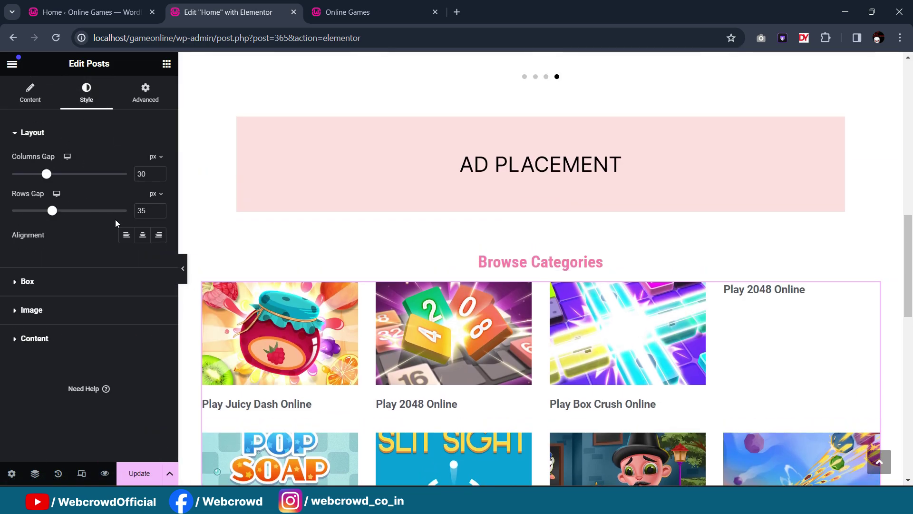
click(142, 235)
scroll(390, 219, down, 3)
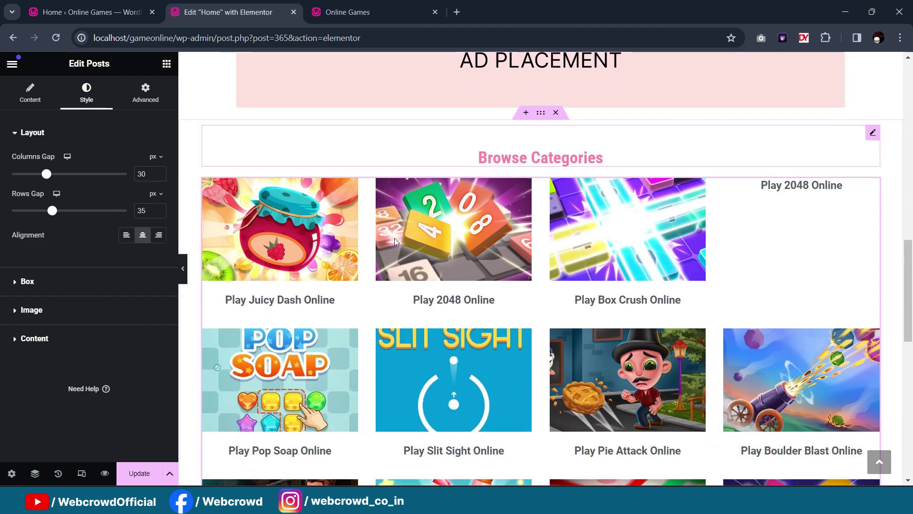
scroll(394, 240, up, 3)
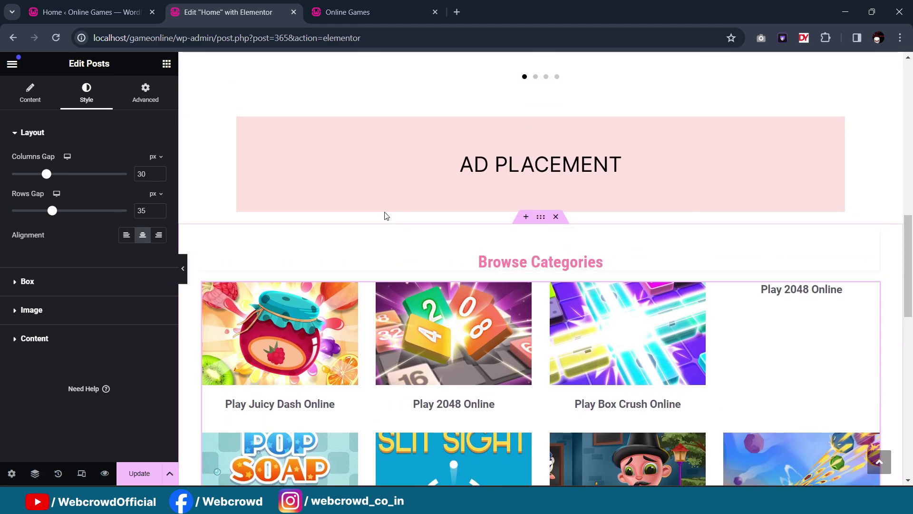
scroll(535, 256, down, 2)
scroll(535, 256, down, 1)
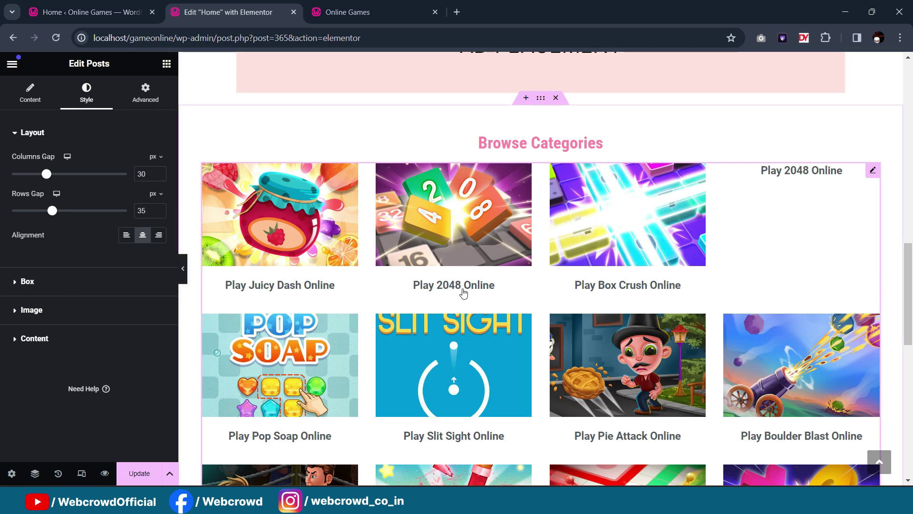
Step: Change the post titles' color to the dark gray #484848
click(93, 336)
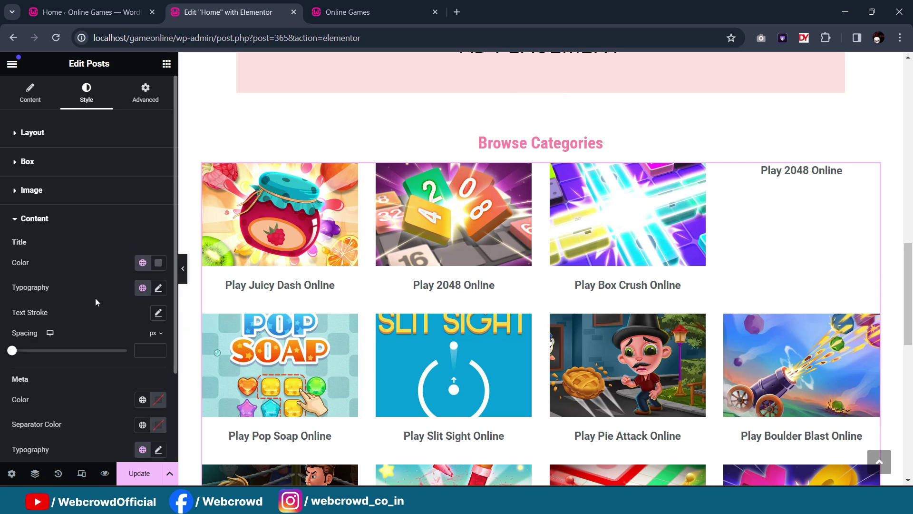
click(159, 263)
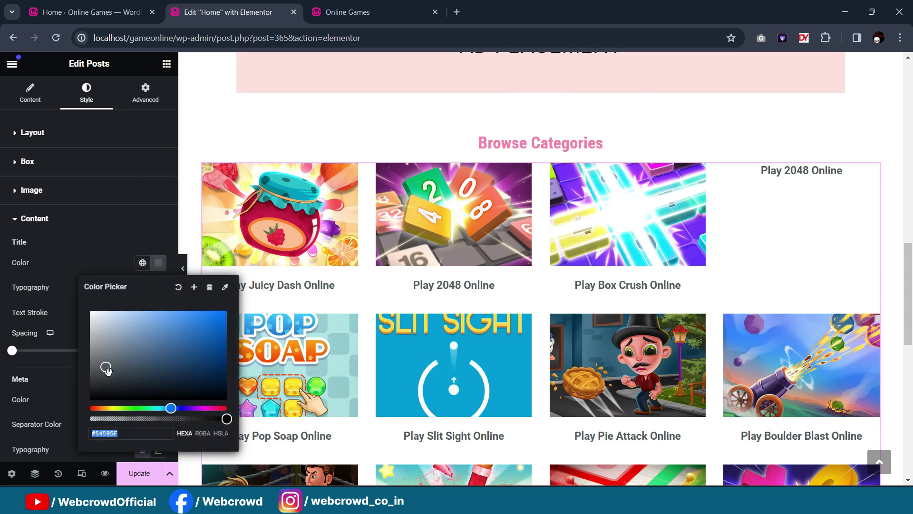
drag(105, 367, 86, 375)
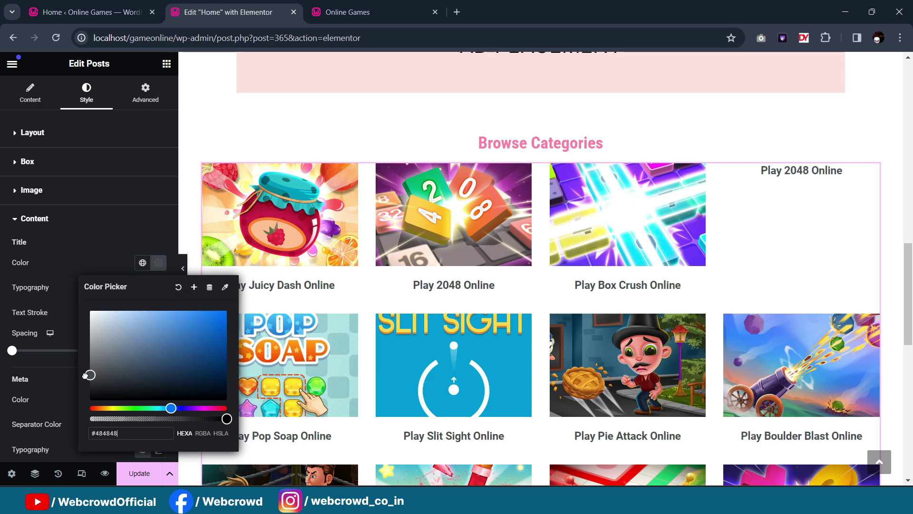
click(61, 252)
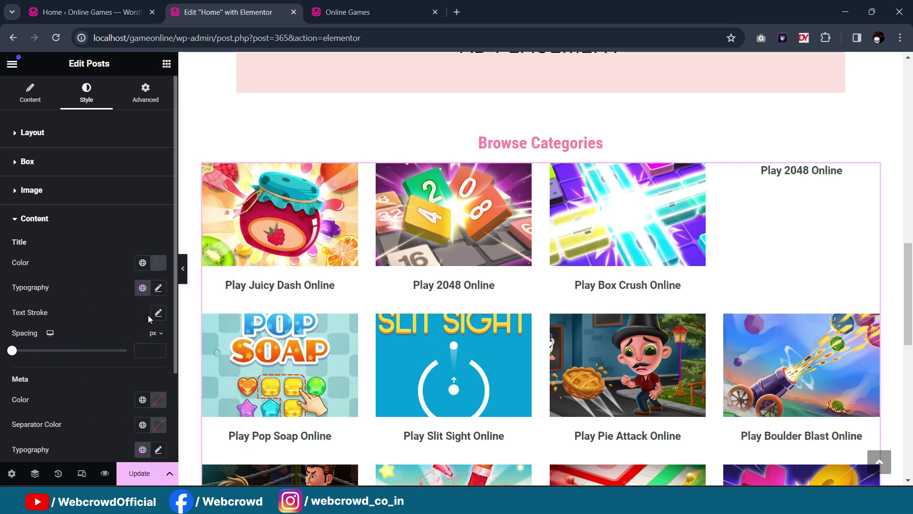
Step: Set the font size of the post titles to 17 px in their typography settings
click(158, 287)
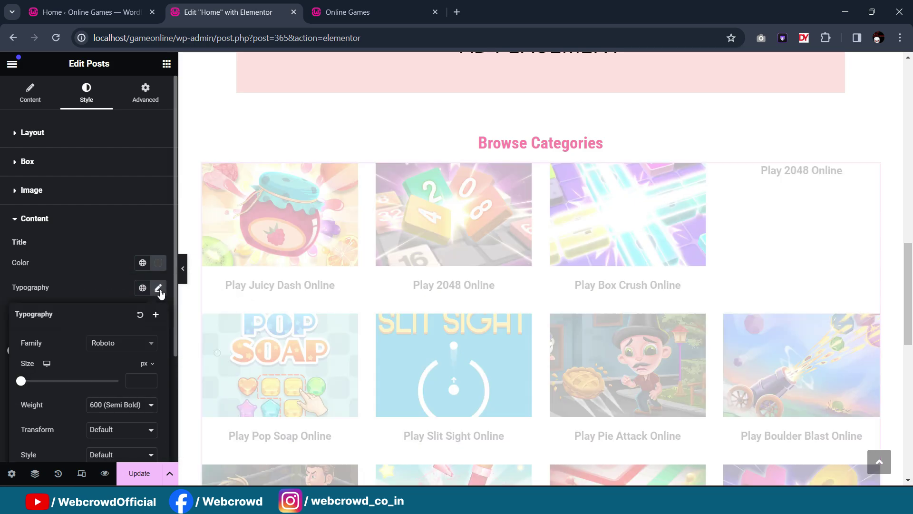
scroll(149, 308, down, 1)
scroll(148, 307, down, 1)
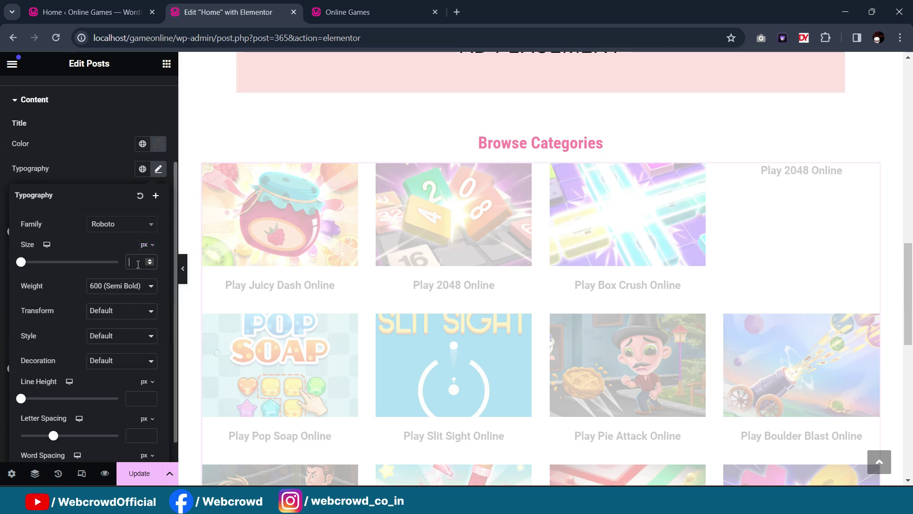
text(1)
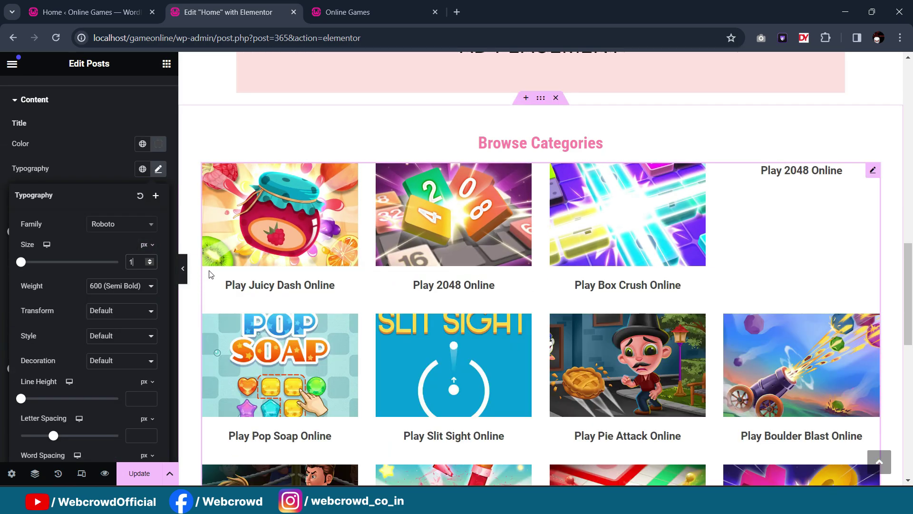
text(8)
text(17)
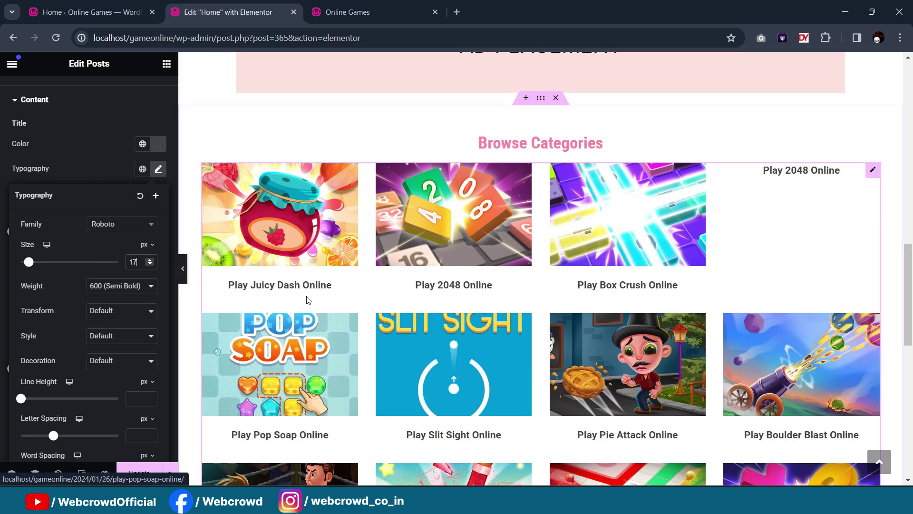
click(89, 164)
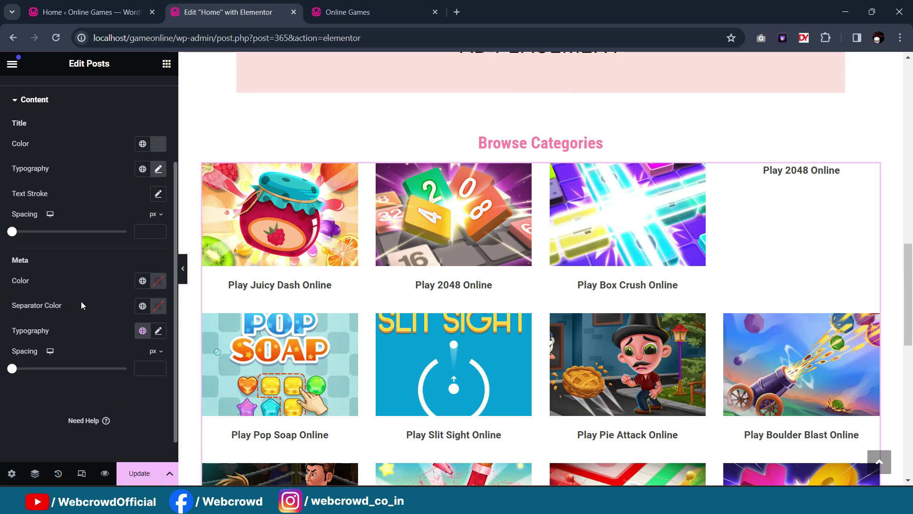
click(13, 231)
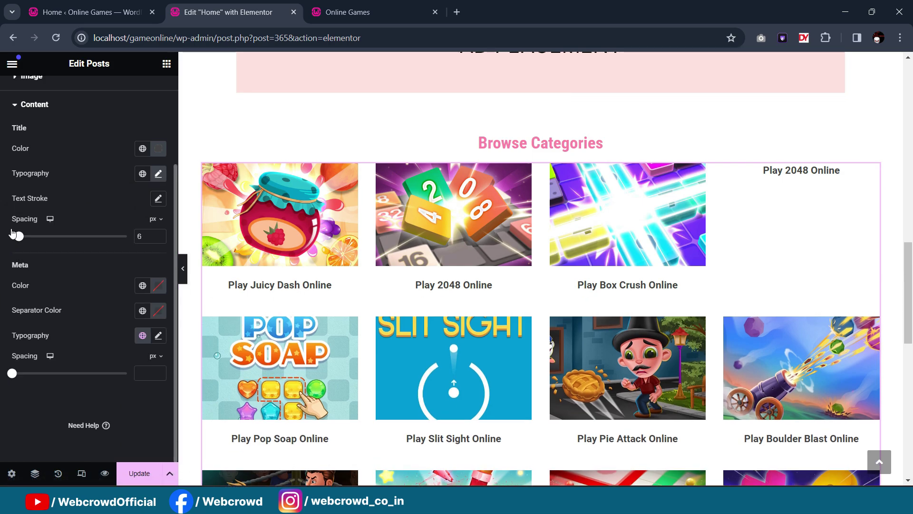
scroll(123, 289, up, 3)
click(74, 212)
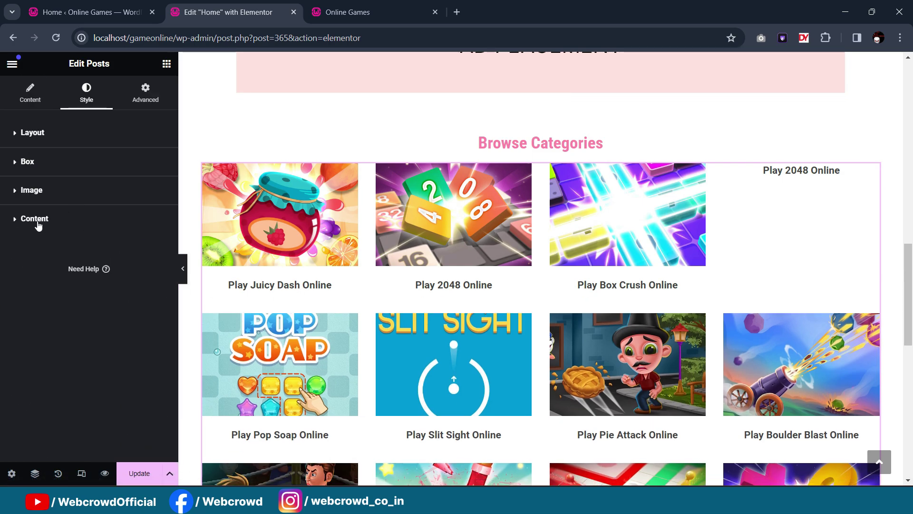
Step: Compare the posts grid with the card styling of the Newly Added Games section on the reference site
scroll(439, 182, down, 2)
scroll(439, 182, up, 3)
click(347, 12)
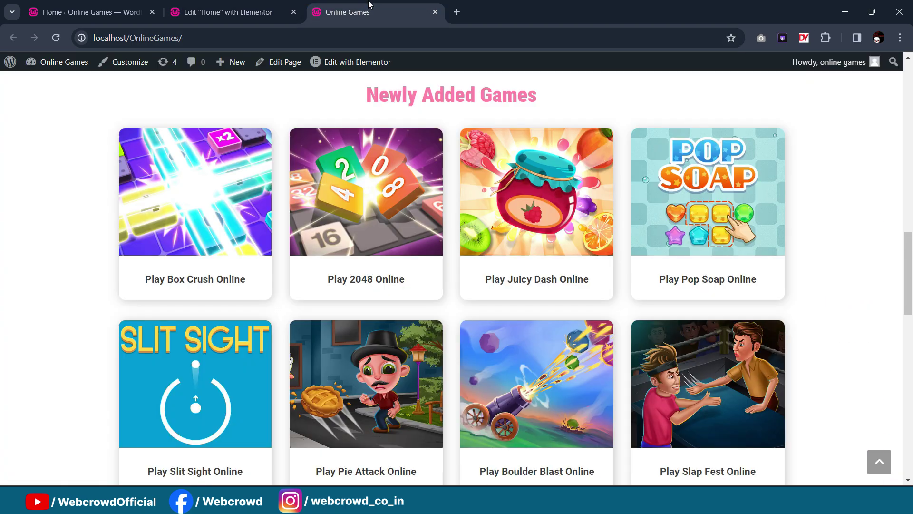
scroll(224, 261, up, 1)
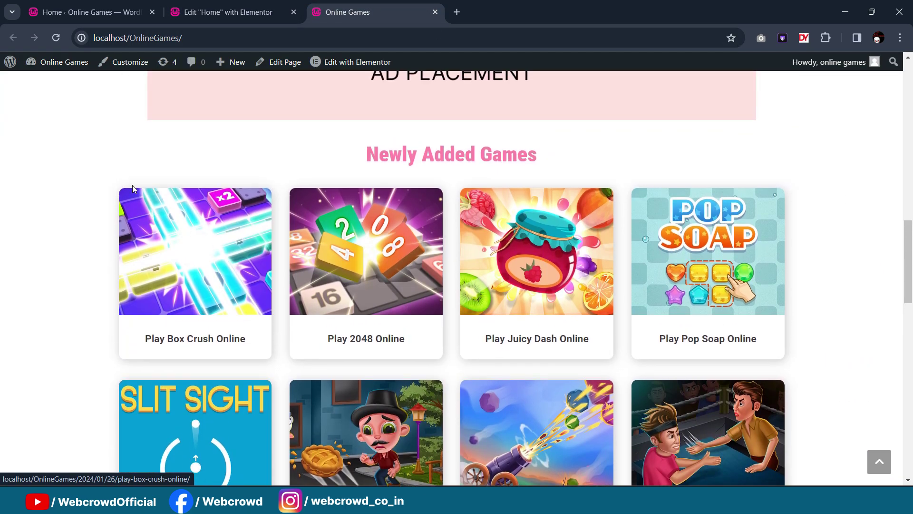
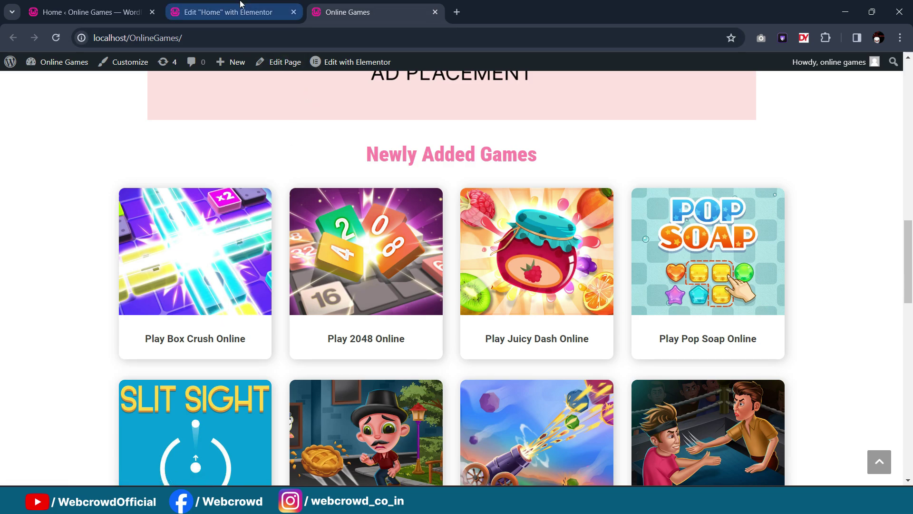
click(224, 12)
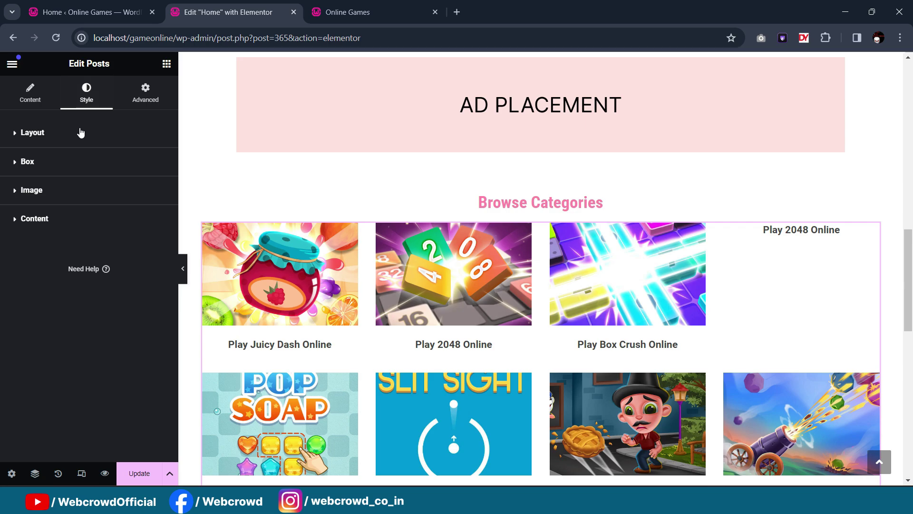
scroll(214, 190, down, 1)
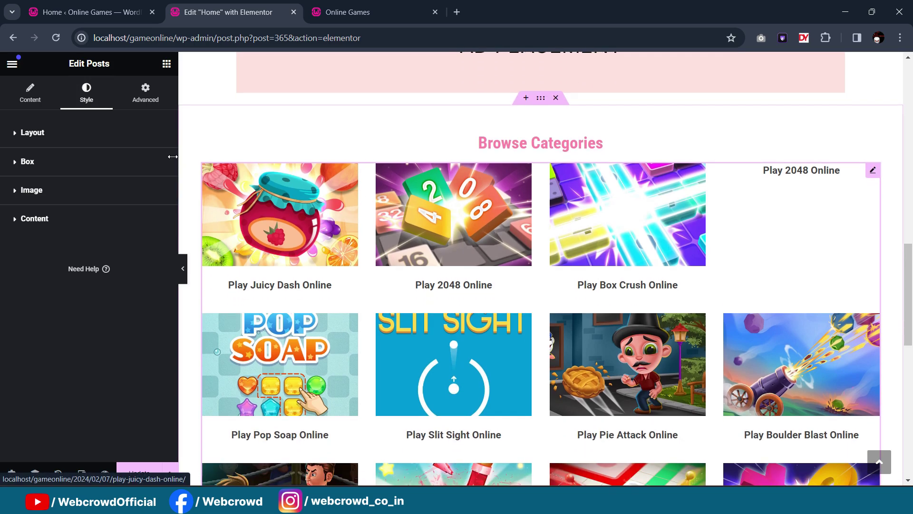
Step: Add a box shadow to the post cards with horizontal and vertical offsets of 2
click(75, 163)
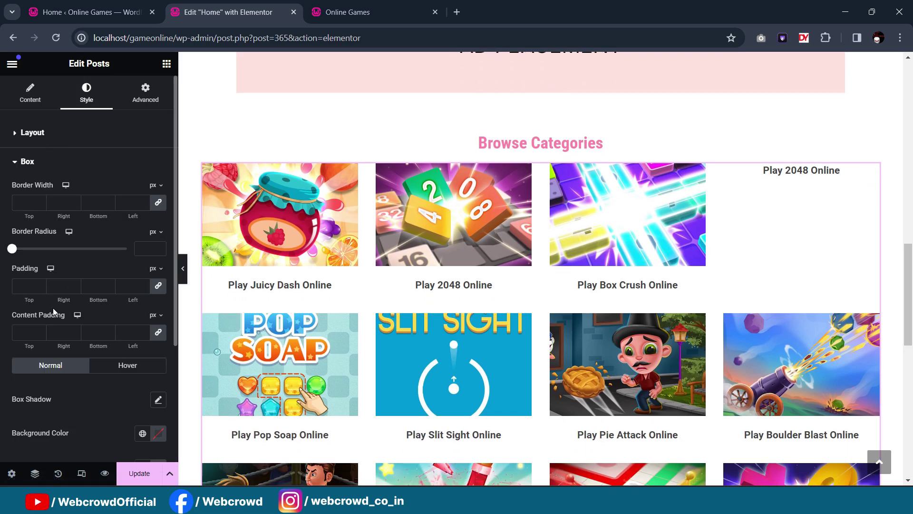
scroll(114, 377, down, 1)
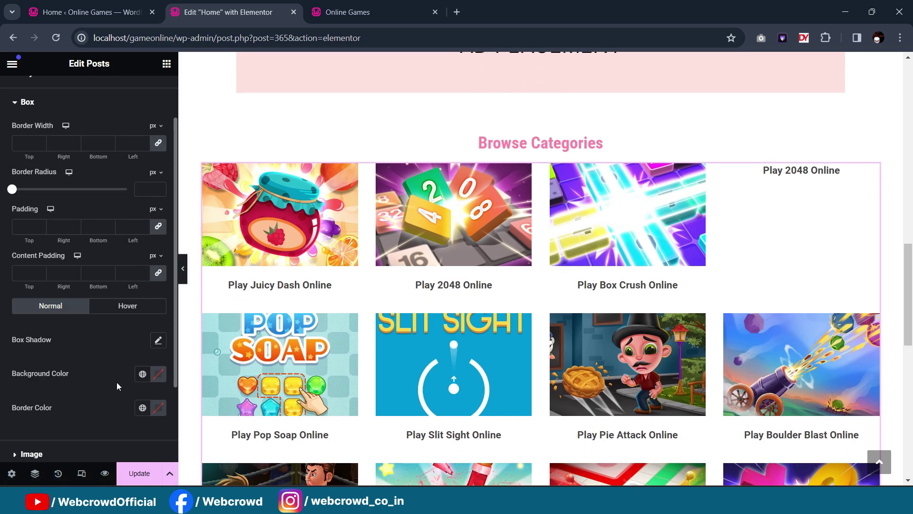
click(158, 340)
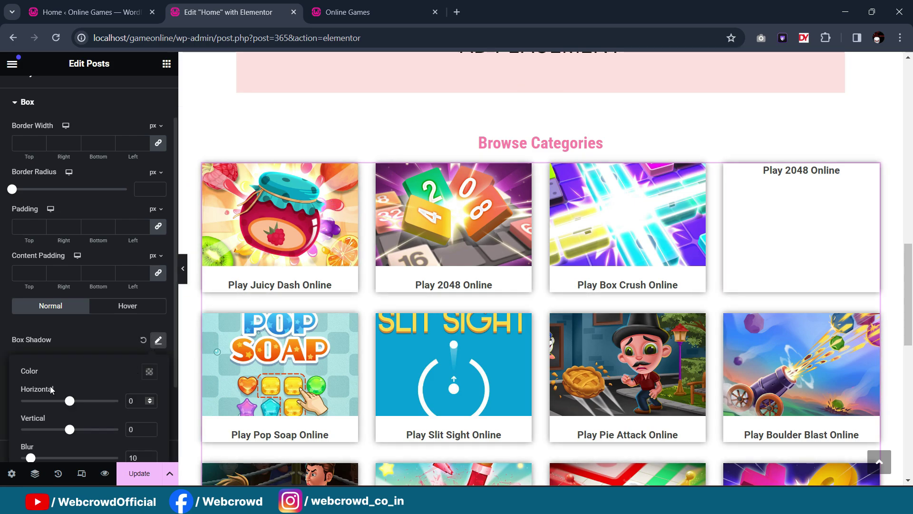
scroll(95, 338, down, 1)
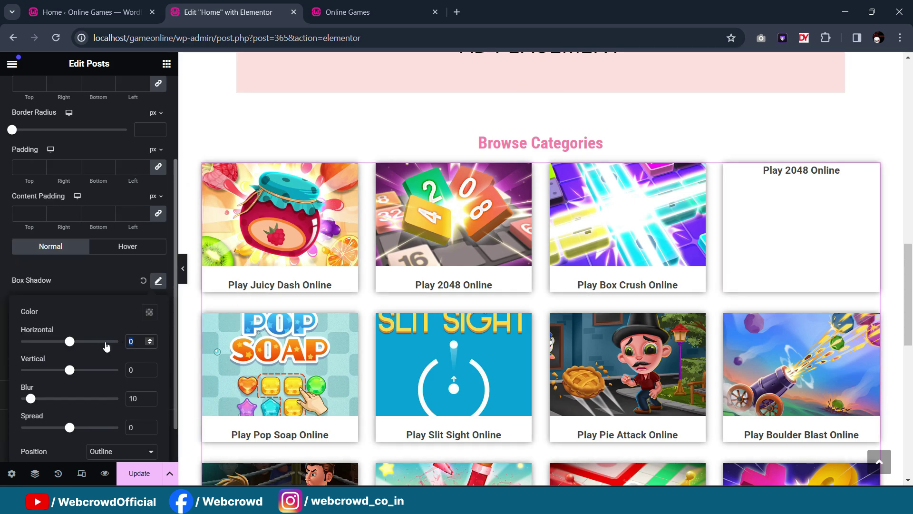
text(2)
key(Tab)
text(2)
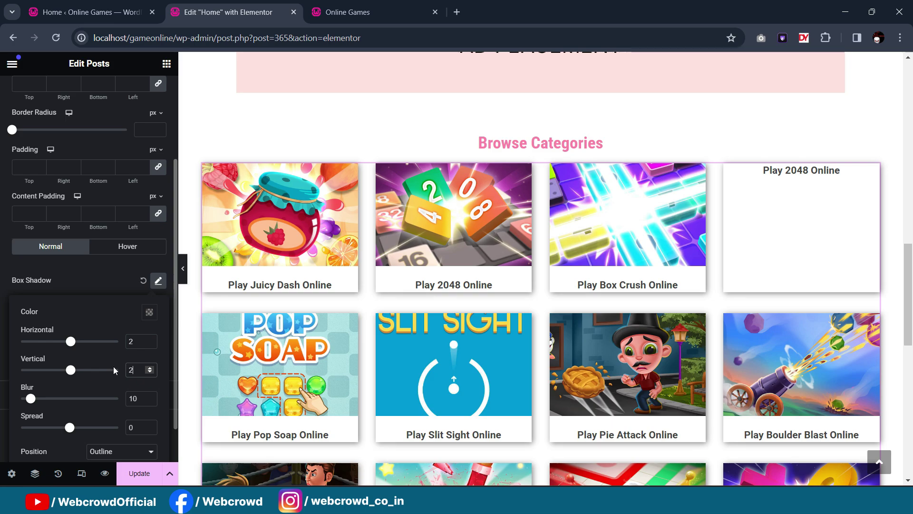
Step: Lighten the card shadow's color to rgba(0, 0, 0, 0.19) and set its blur to 15
click(150, 312)
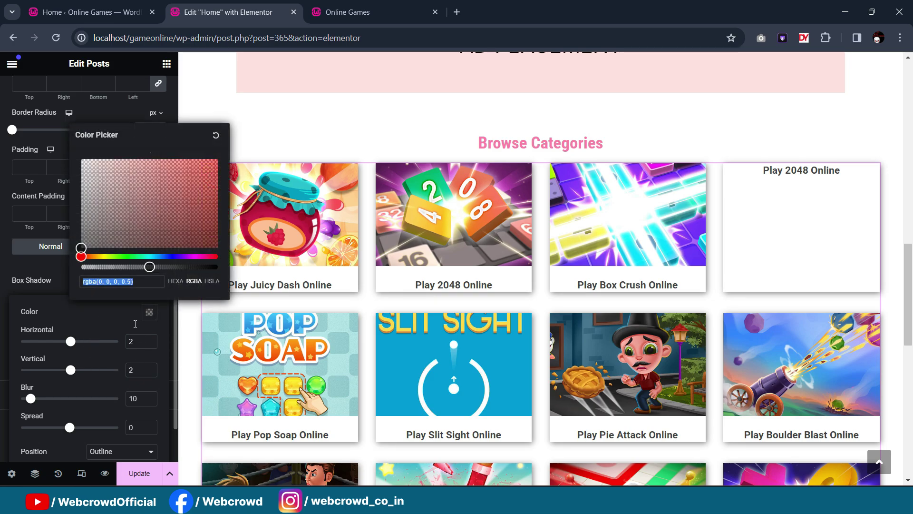
drag(149, 266, 106, 269)
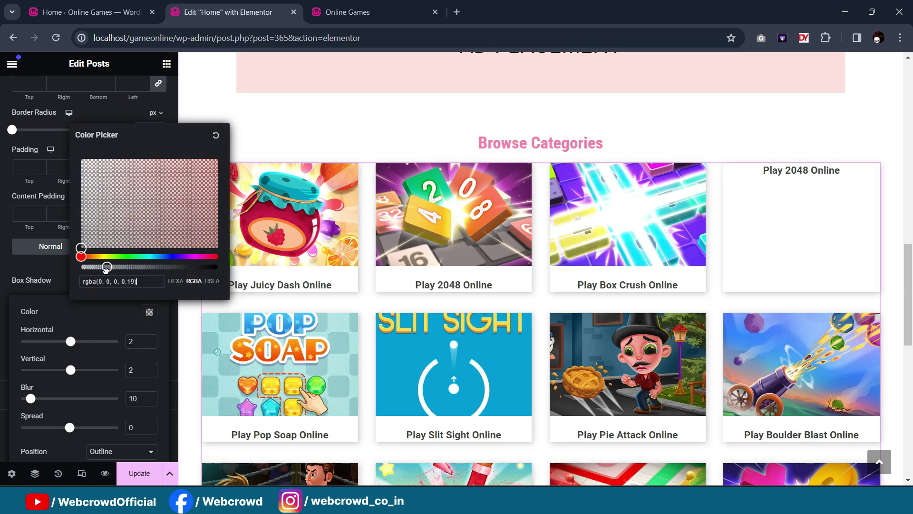
click(33, 399)
drag(34, 402, 38, 401)
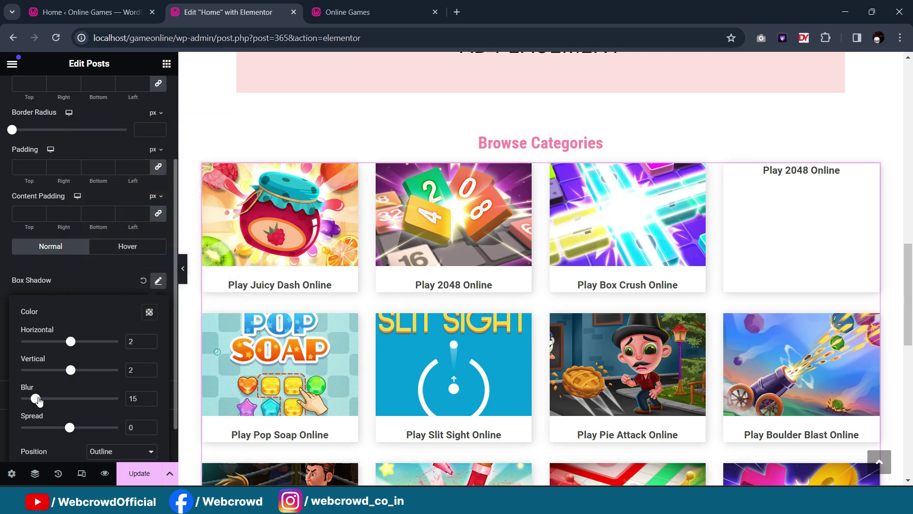
click(72, 270)
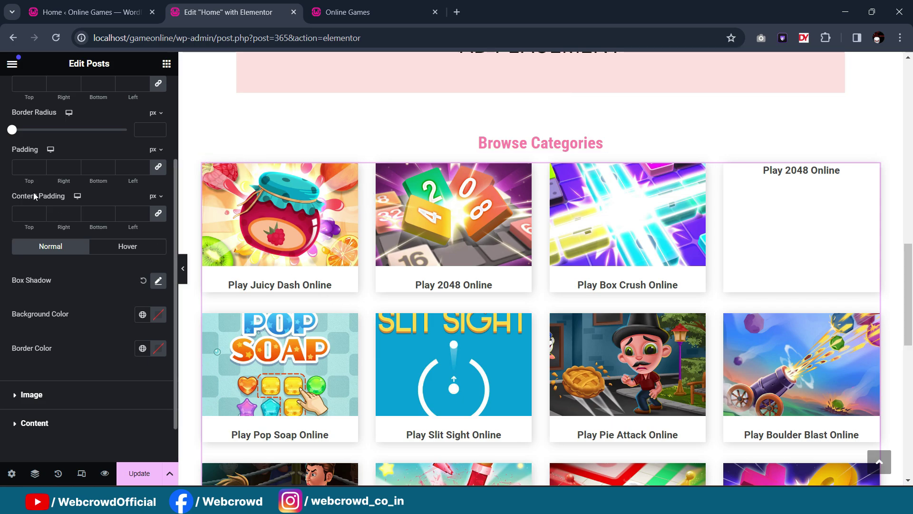
Step: Set the post cards' border radius to 10 px and preview the grid at full width
scroll(39, 212, up, 1)
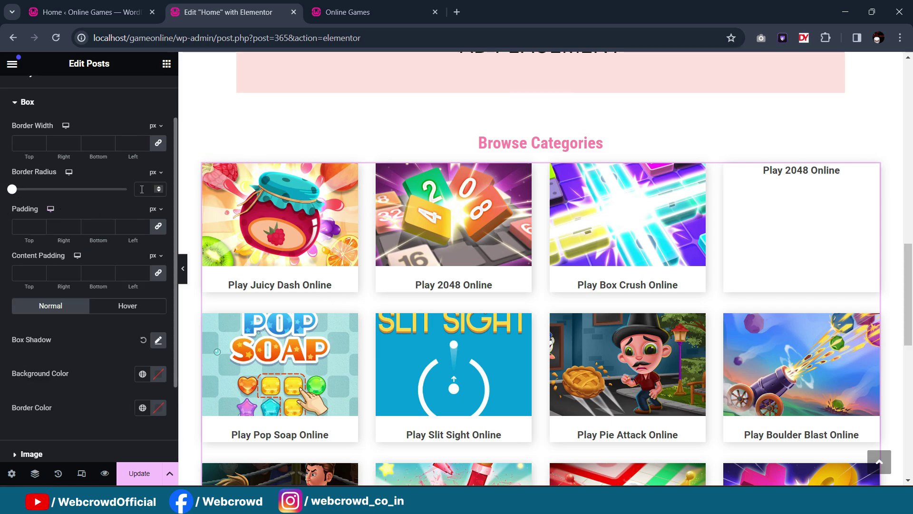
text(0)
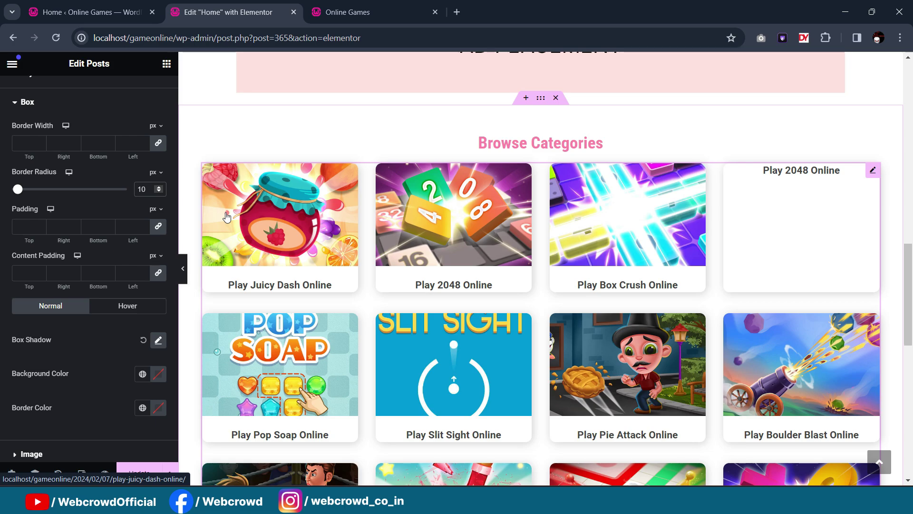
click(183, 268)
scroll(731, 166, down, 2)
scroll(713, 174, up, 1)
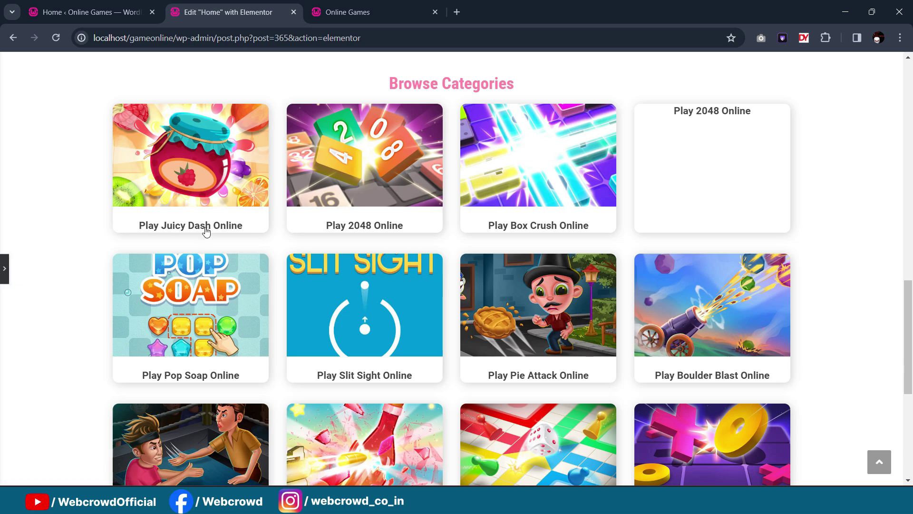
click(4, 268)
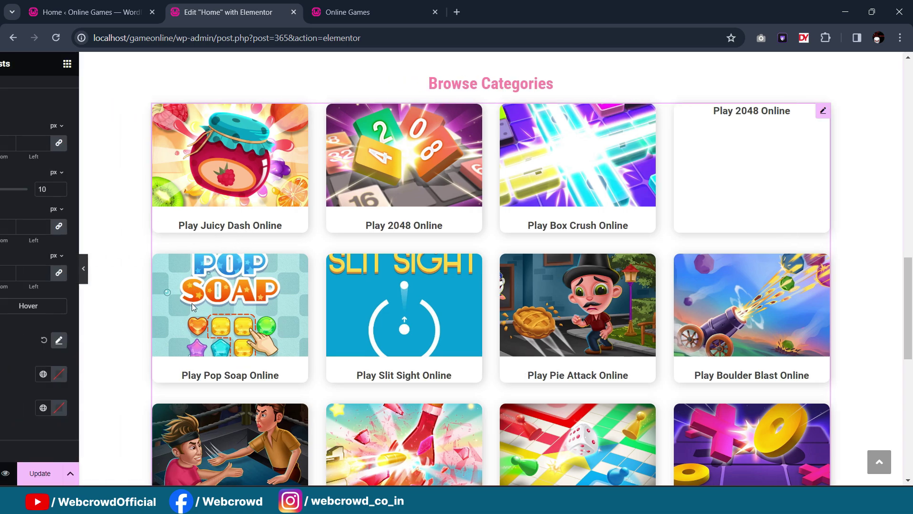
Step: Unlink the cards' content padding values and set only the bottom padding to 20 px
click(38, 134)
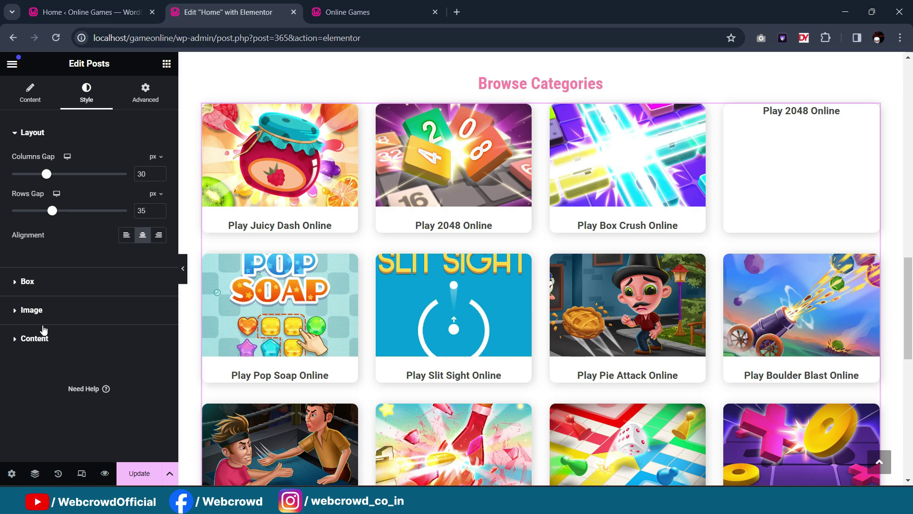
click(29, 282)
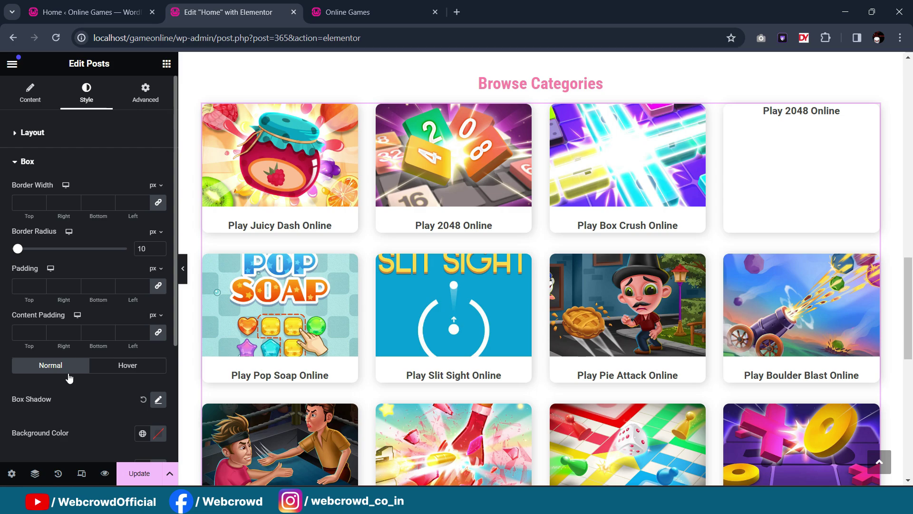
scroll(71, 364, down, 4)
scroll(76, 347, up, 2)
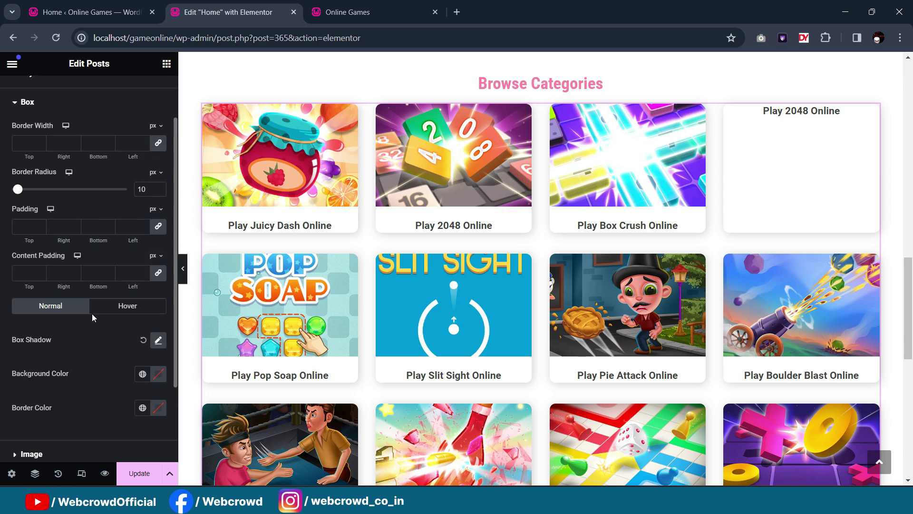
click(158, 273)
click(105, 275)
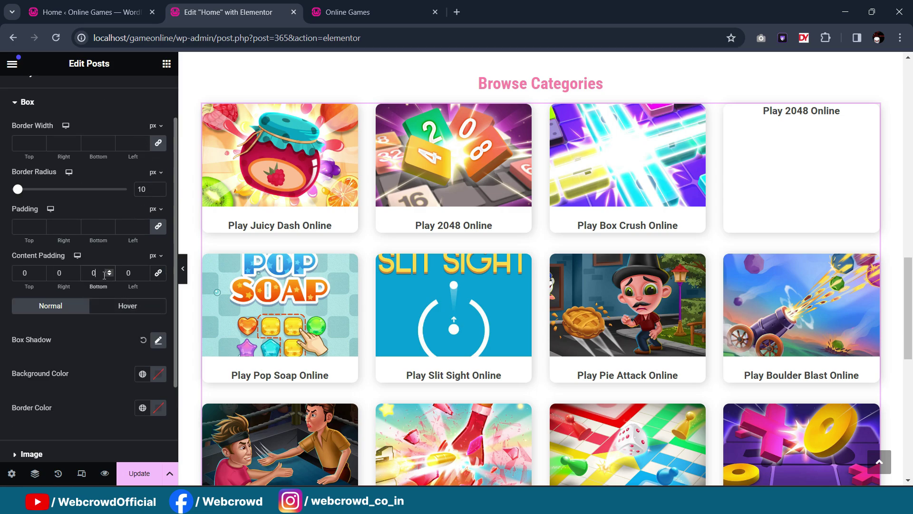
text(10)
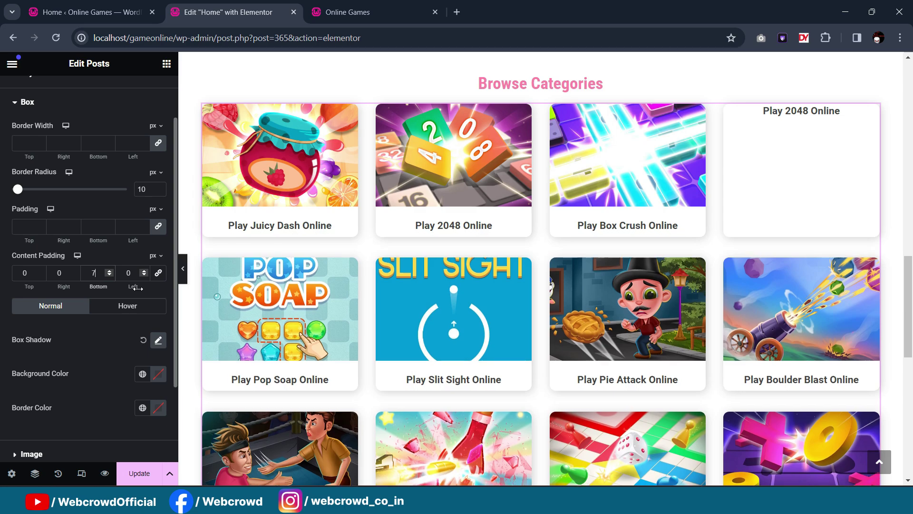
key(Up)
key(Up)
key(Up)
key(Up)
key(Up)
key(Up)
key(Up)
key(Up)
key(Up)
key(Up)
key(Up)
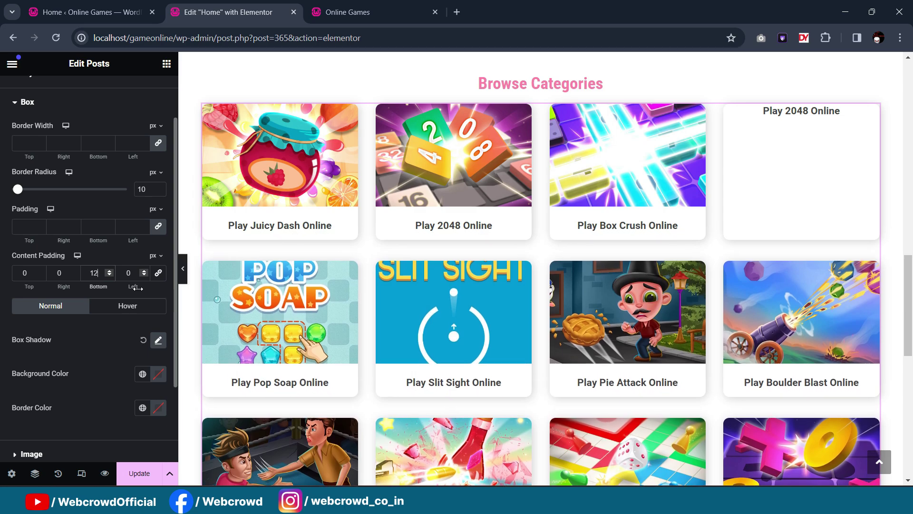
key(Down)
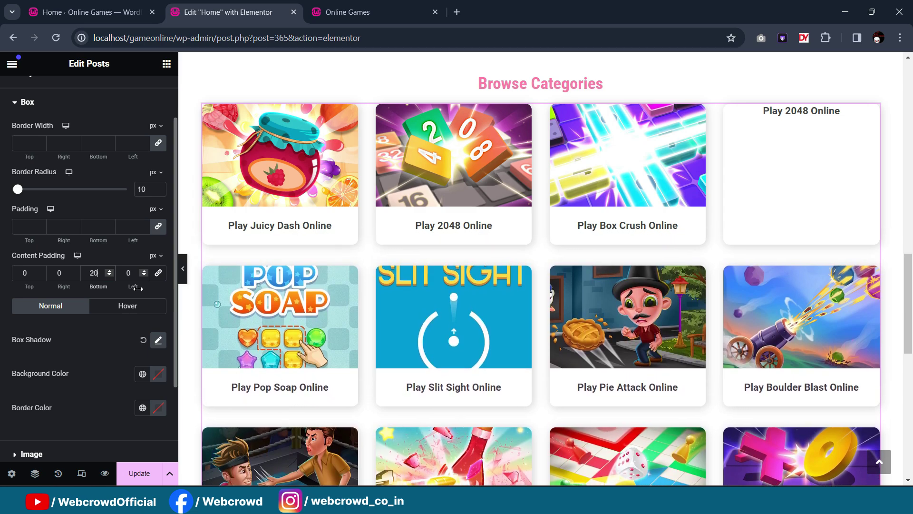
Step: Preview the styled games grid at full width and check its card spacing down to the last row
click(183, 268)
scroll(612, 298, up, 2)
scroll(612, 295, down, 5)
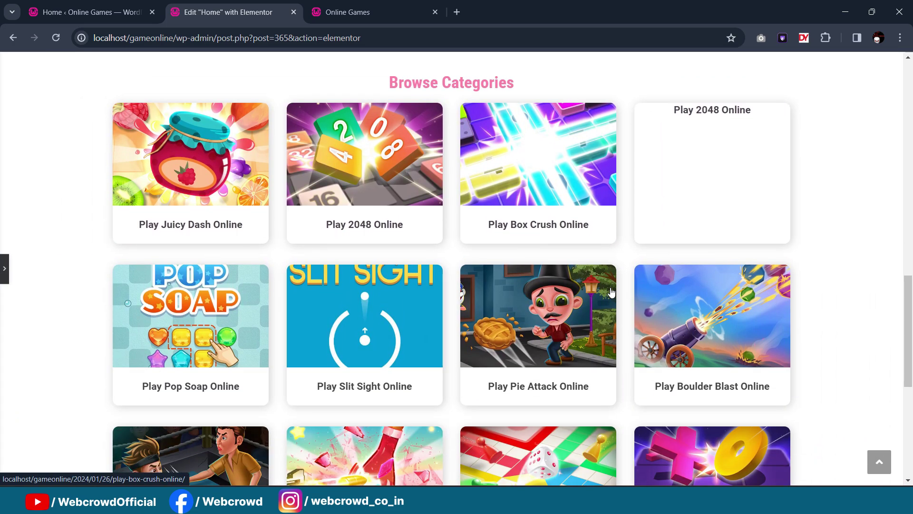
scroll(612, 291, up, 1)
scroll(612, 291, up, 3)
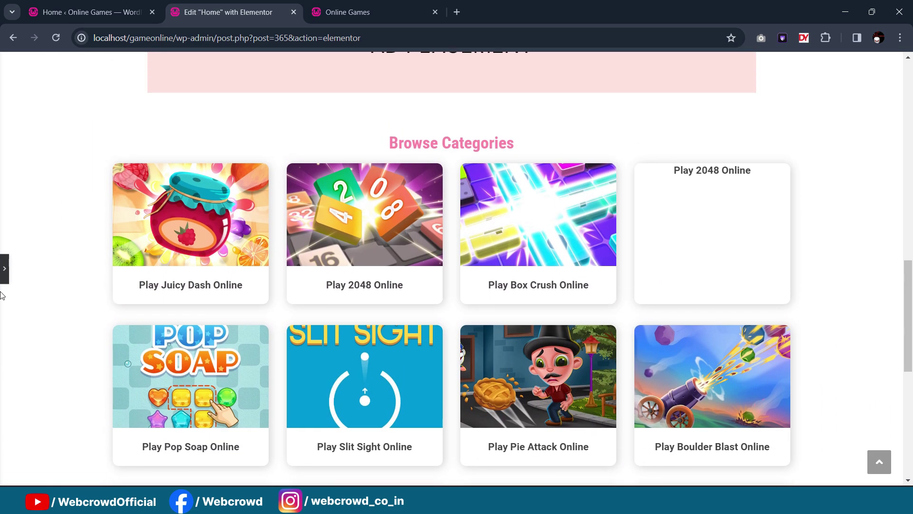
click(4, 269)
scroll(730, 202, down, 5)
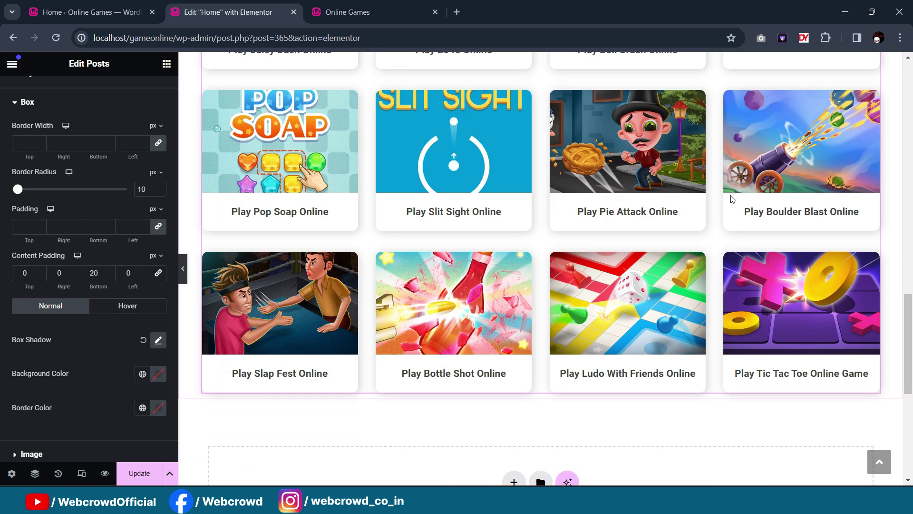
Step: Show the exclusion options of the games grid's post query
scroll(732, 199, up, 5)
scroll(742, 207, down, 1)
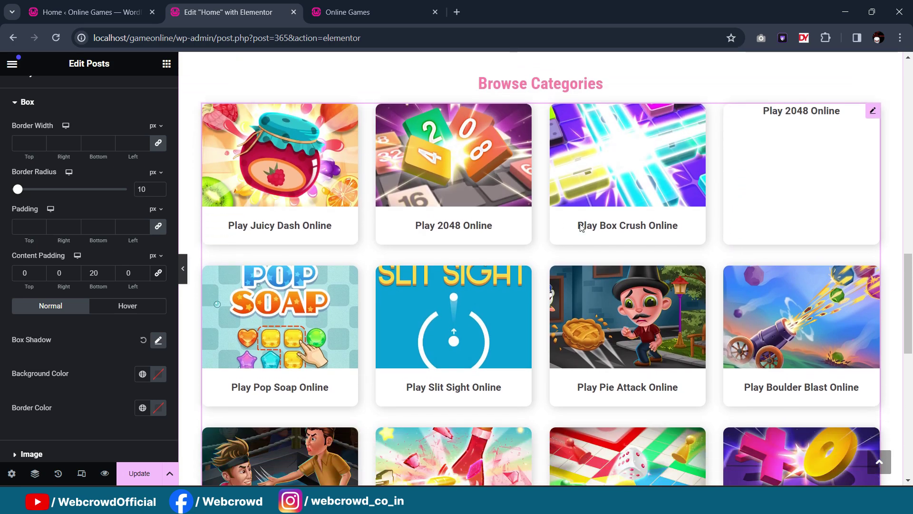
scroll(799, 247, up, 1)
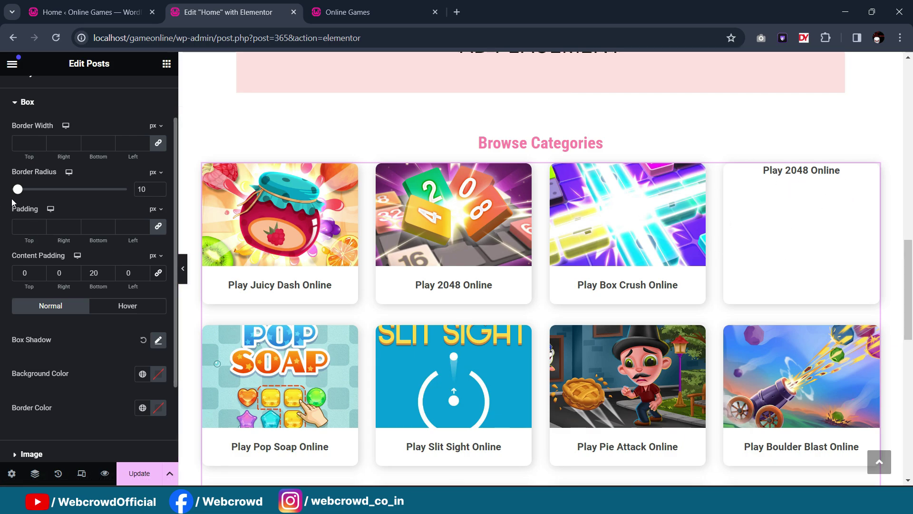
scroll(35, 191, up, 2)
click(30, 101)
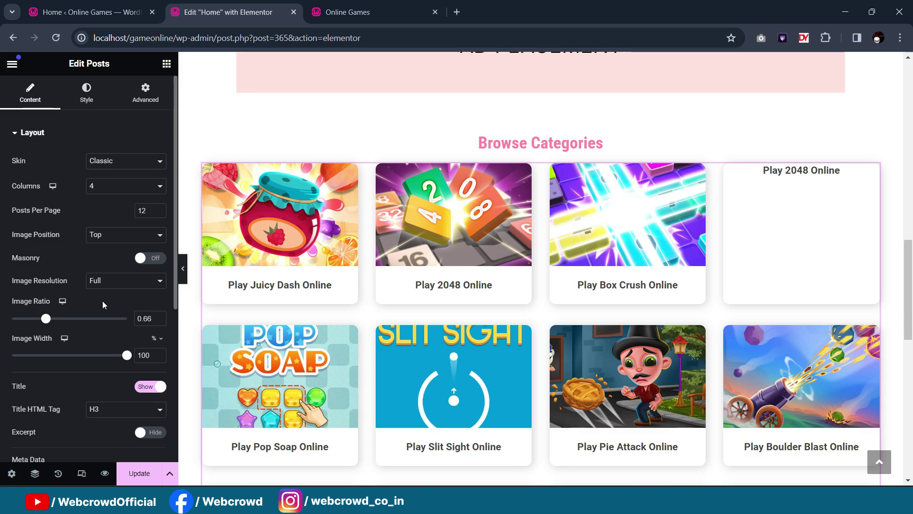
scroll(87, 301, down, 1)
scroll(66, 233, up, 1)
scroll(71, 270, down, 5)
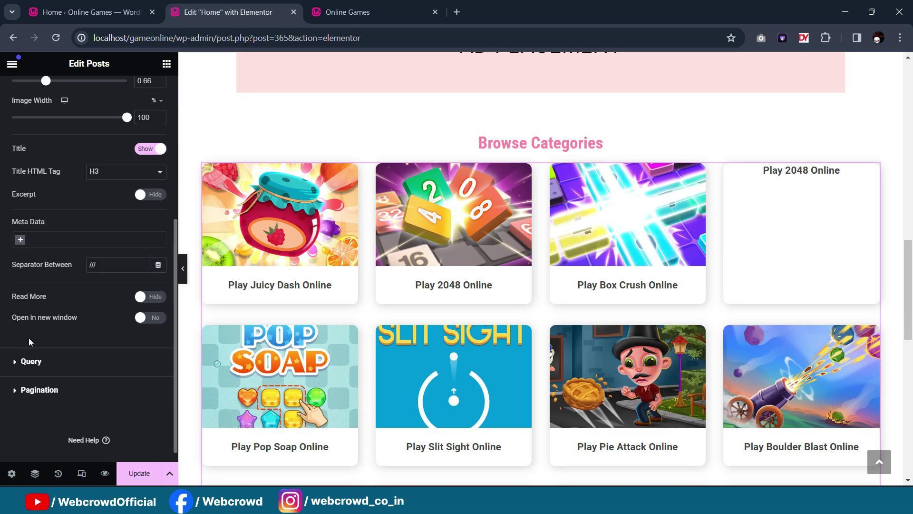
click(40, 370)
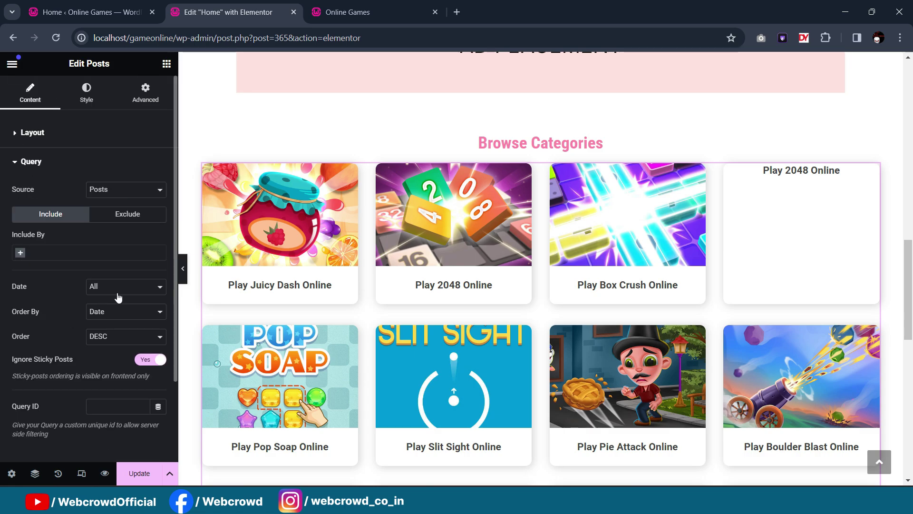
click(126, 220)
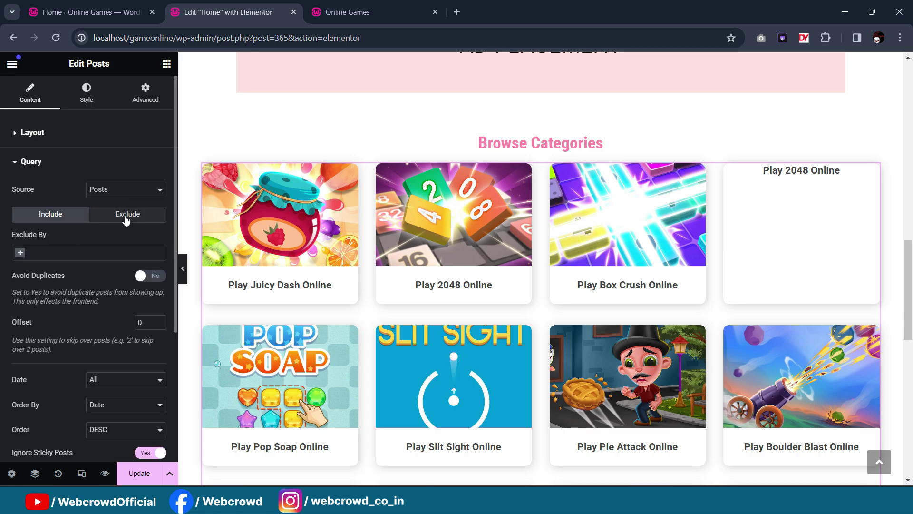
click(80, 257)
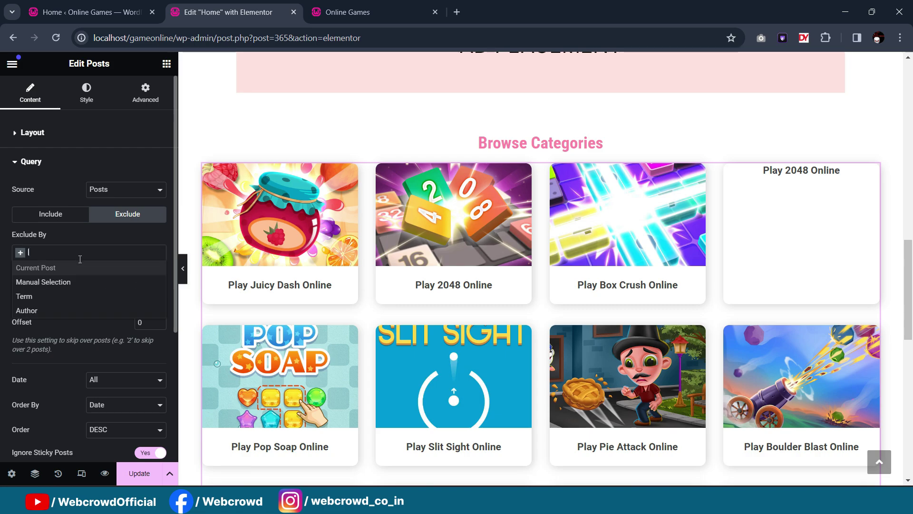
click(47, 298)
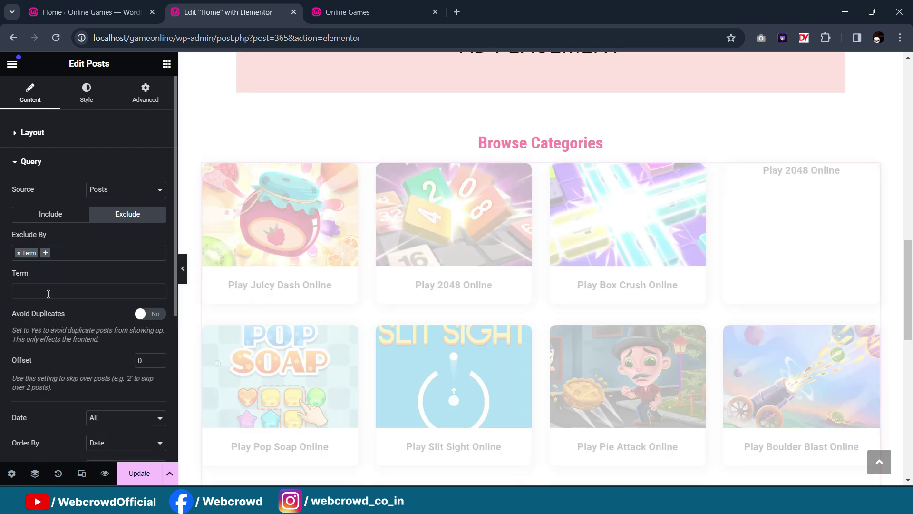
click(48, 293)
text(pla)
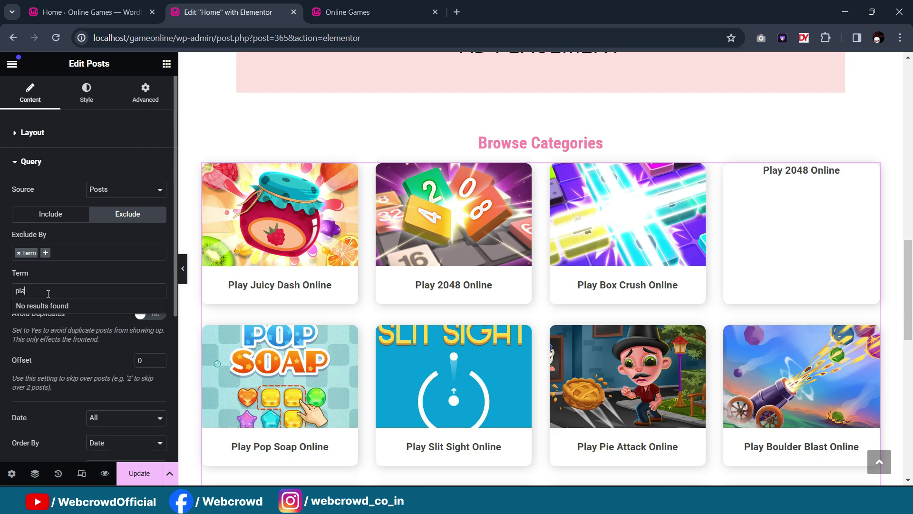
key(BackSpace)
click(19, 253)
Step: Exclude posts from the grid by Manual Selection, choosing the first "Play 2048 Online" post found for "play"
click(55, 258)
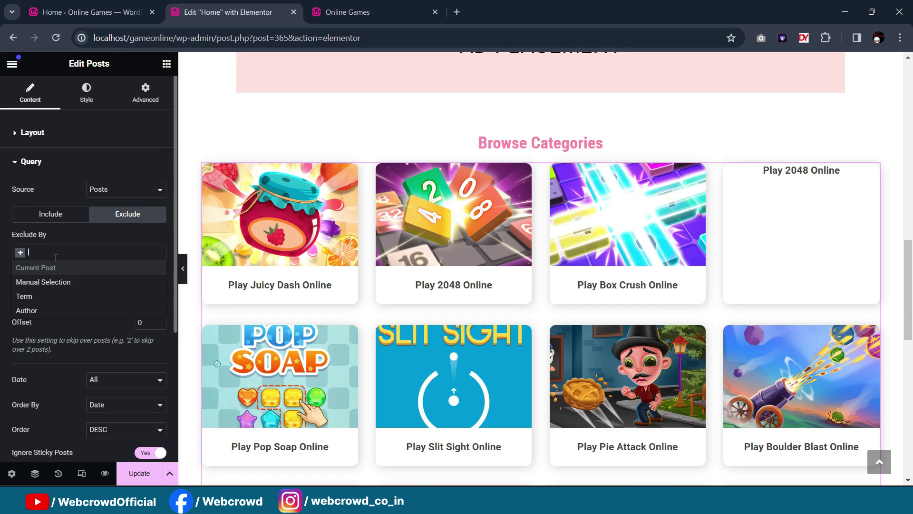
click(49, 282)
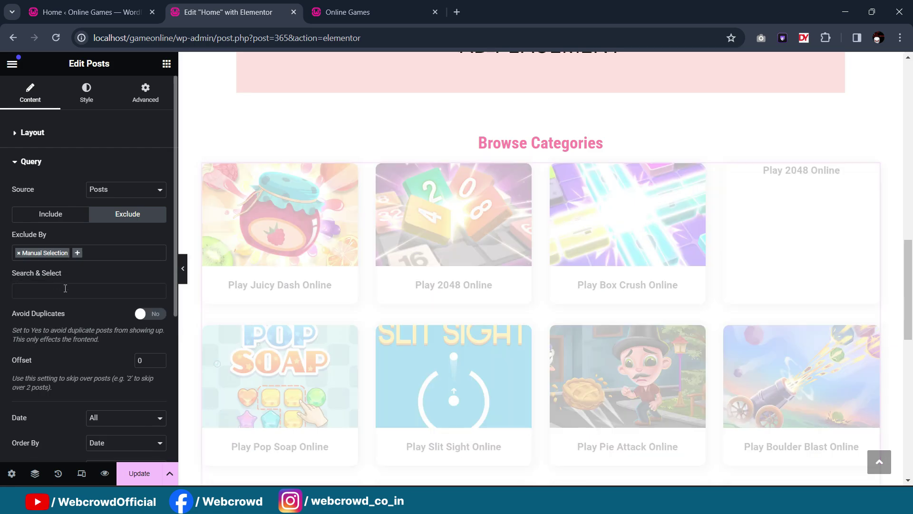
click(66, 289)
text(play)
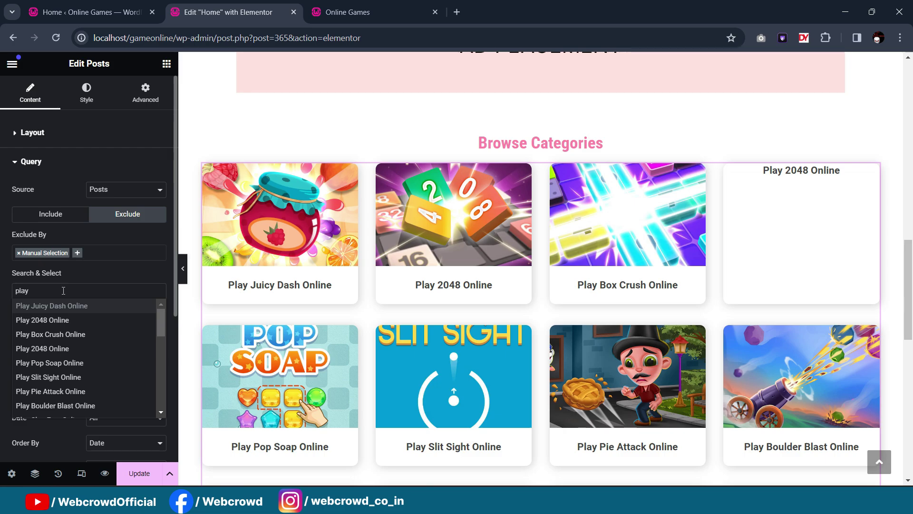
click(66, 320)
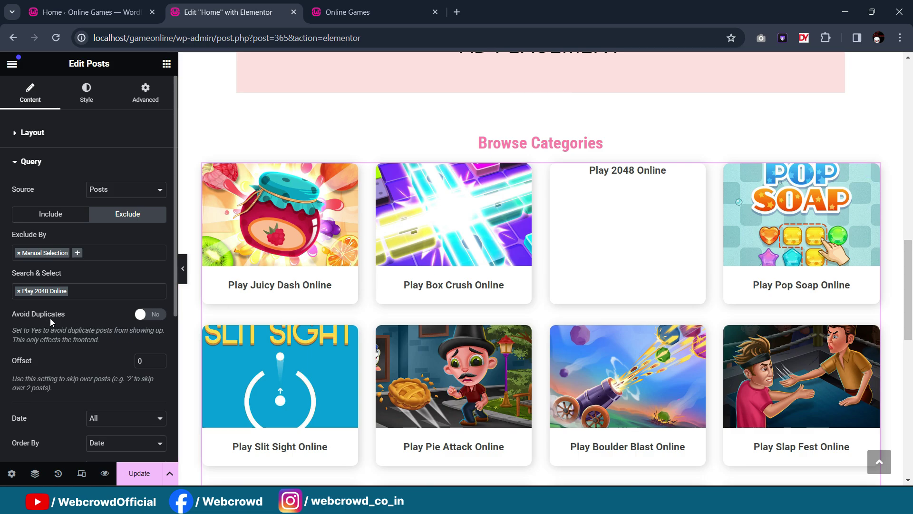
Step: Add the second "Play 2048 Online" post, the duplicate without an image, to the excluded posts
click(91, 292)
text(play)
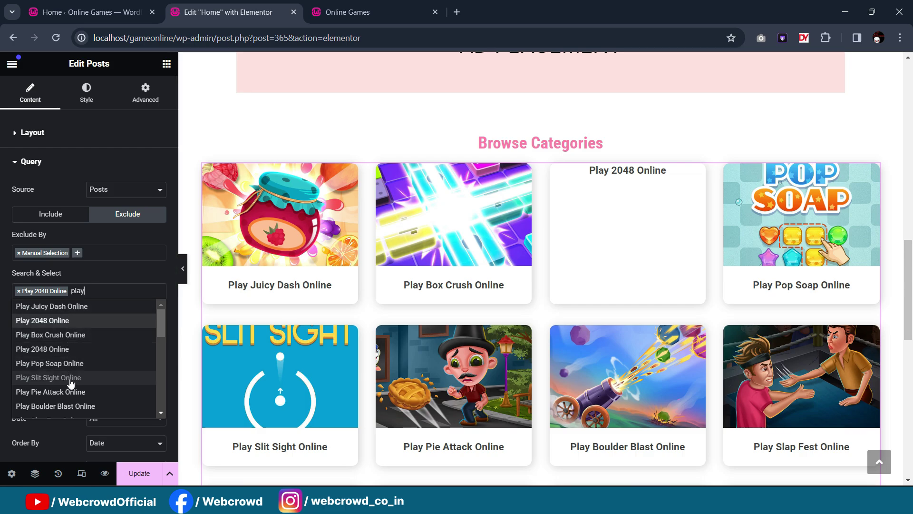
click(61, 350)
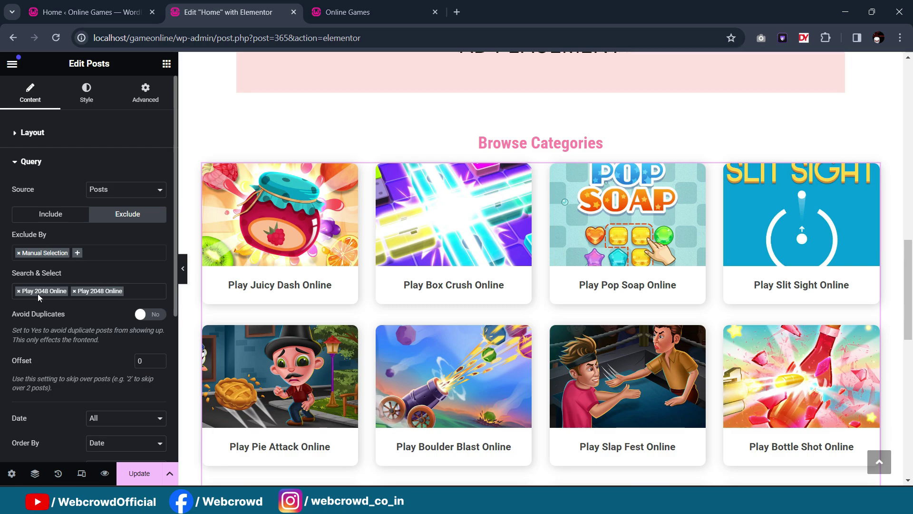
Step: Remove the first "Play 2048 Online" entry from the excluded posts and check the grid down to its last row
click(139, 288)
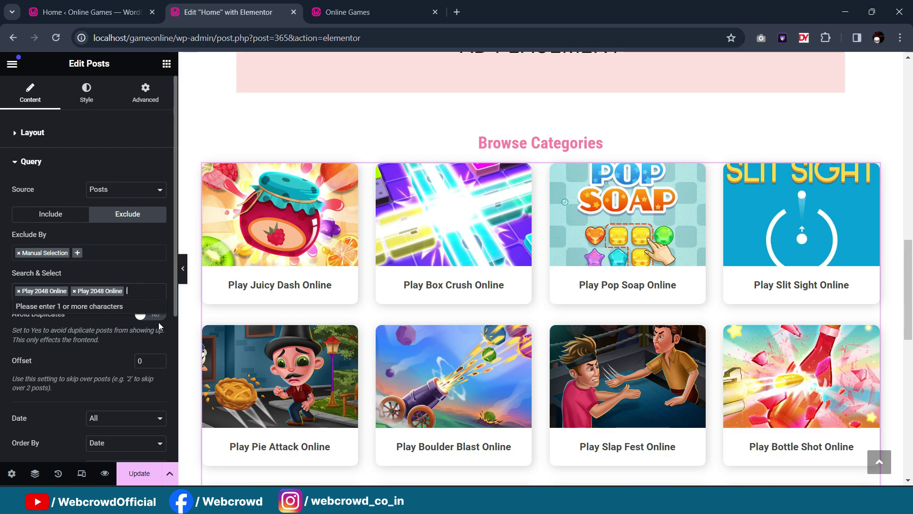
click(19, 291)
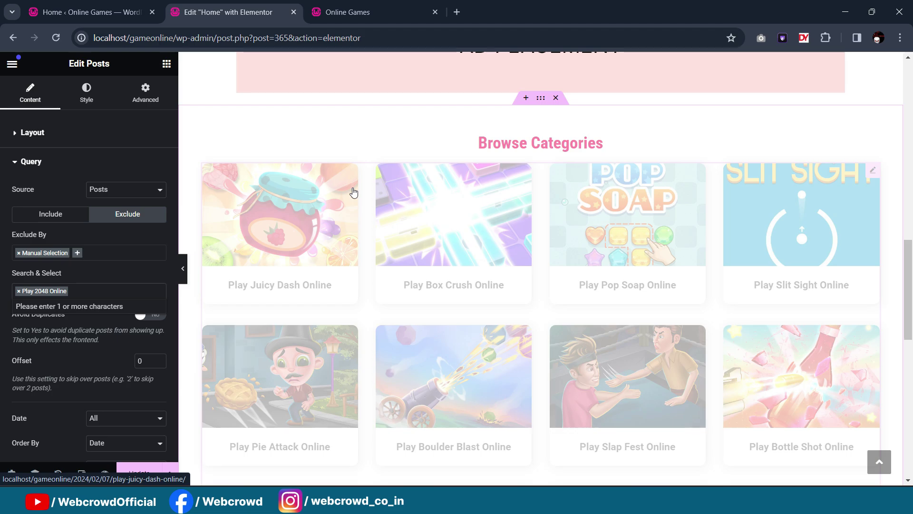
scroll(628, 231, down, 5)
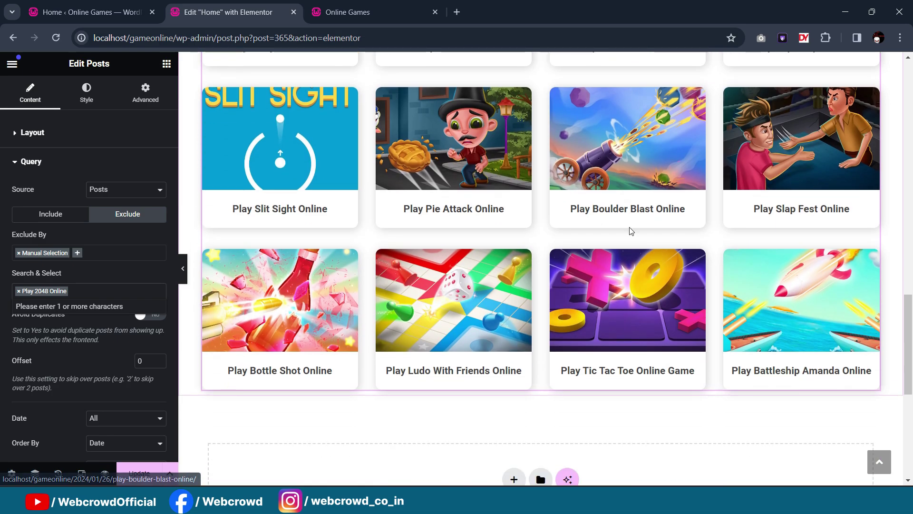
scroll(630, 232, up, 5)
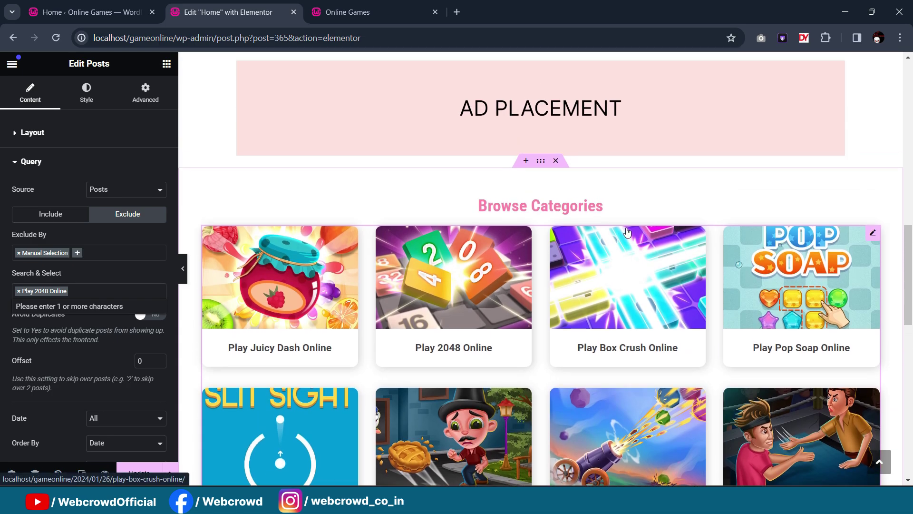
scroll(626, 228, down, 5)
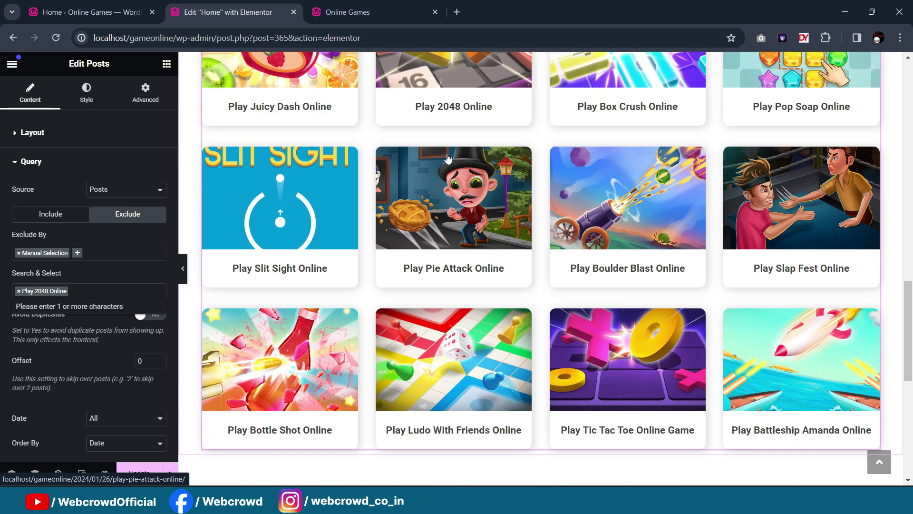
scroll(514, 206, down, 2)
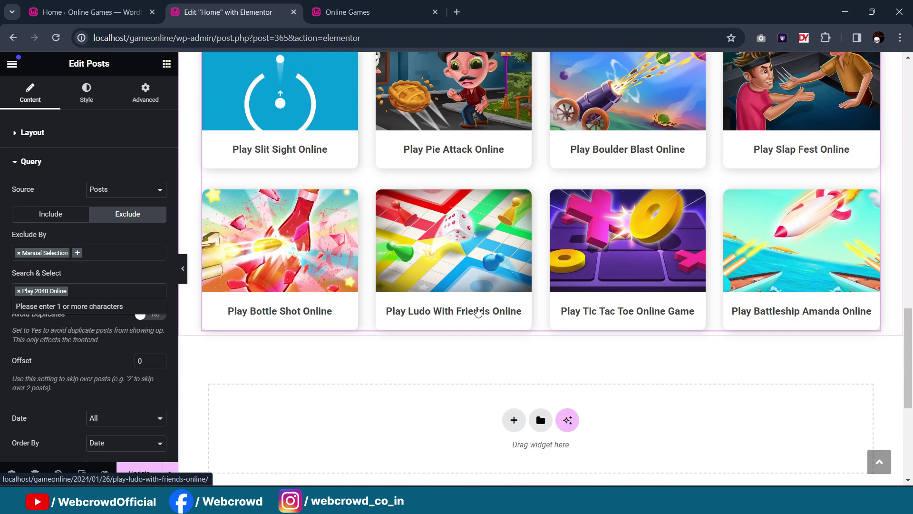
Step: Check the category columns on the reference site and add a container with narrow, wide and narrow columns below the games grid
key(ctrl+Tab)
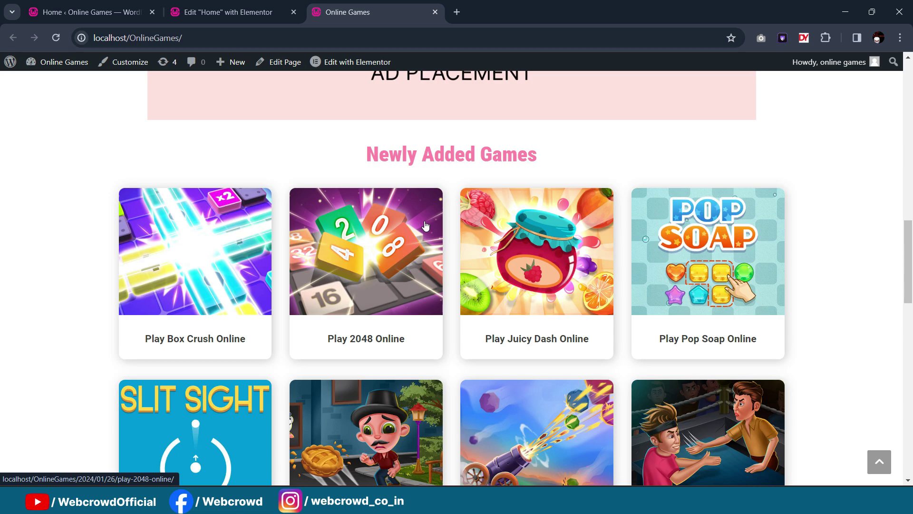
scroll(777, 326, down, 10)
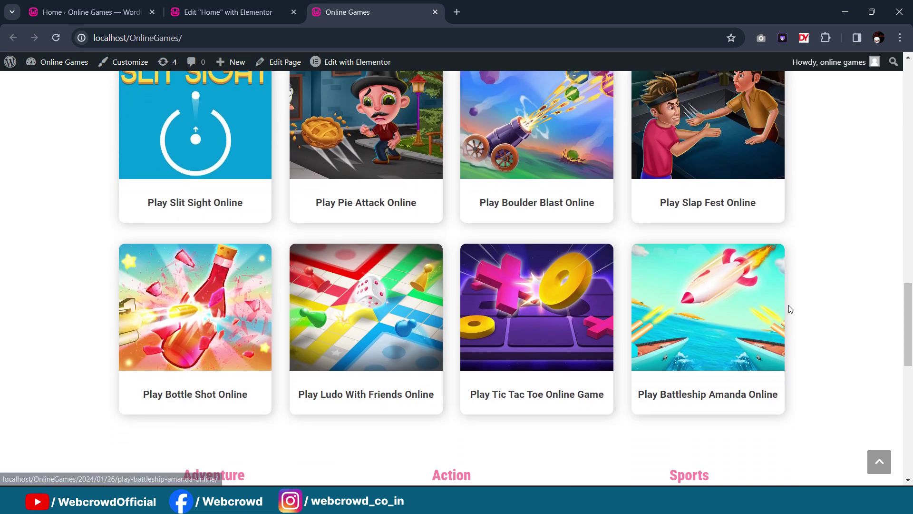
scroll(703, 353, down, 1)
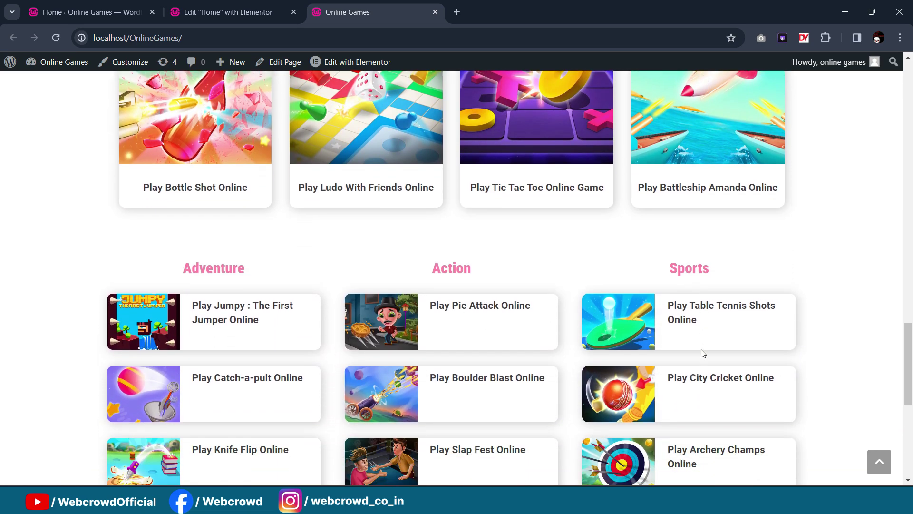
scroll(703, 355, down, 1)
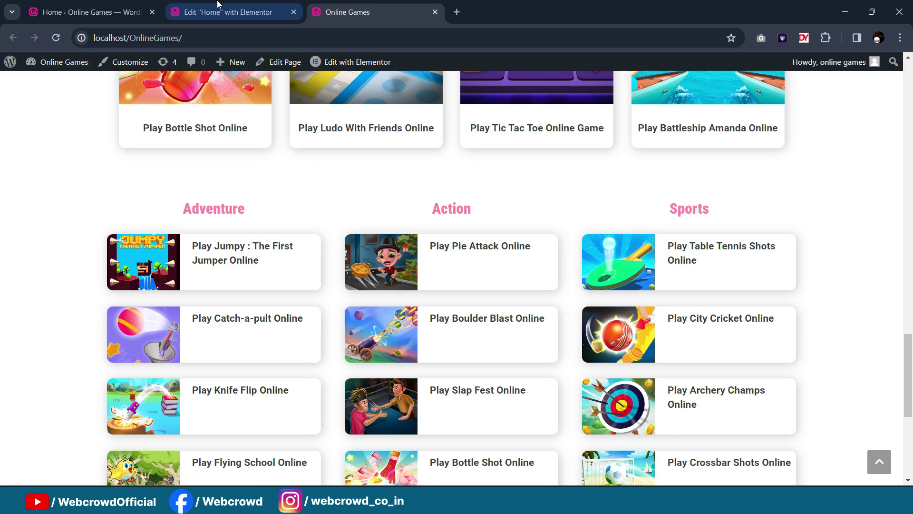
click(228, 12)
scroll(528, 204, down, 1)
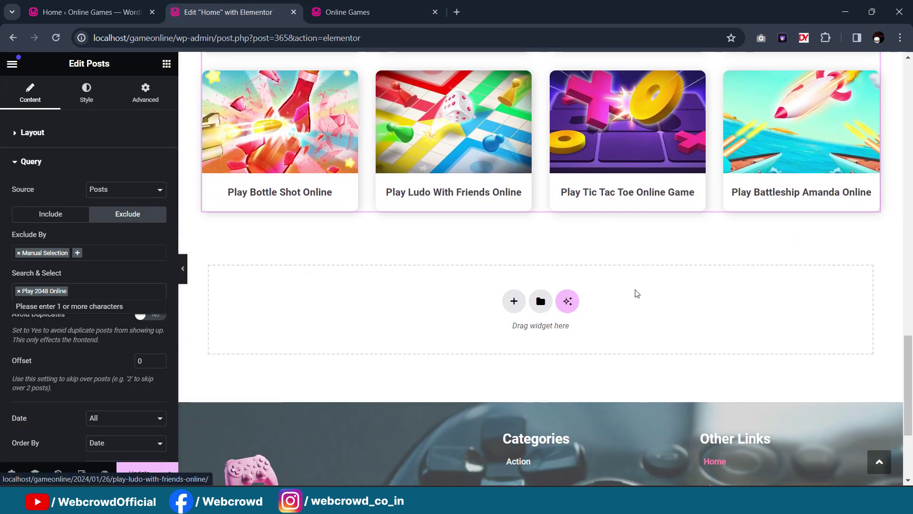
click(308, 280)
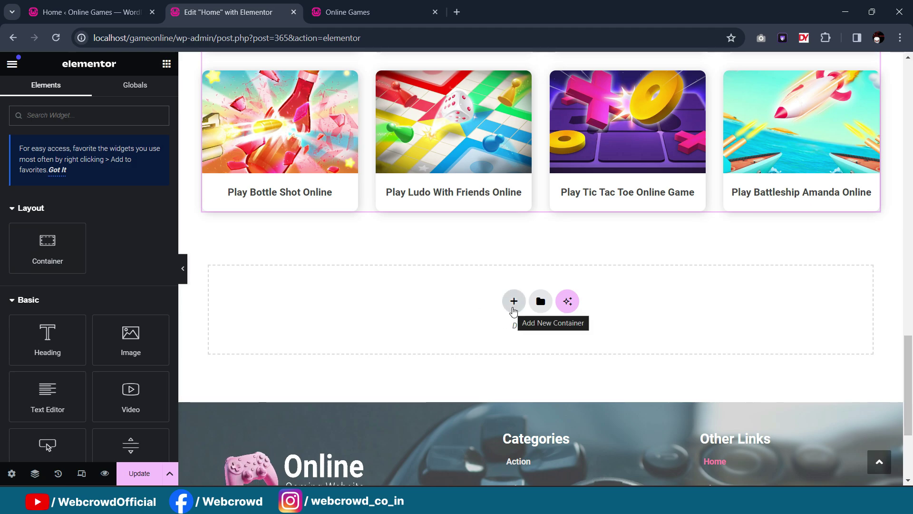
click(513, 310)
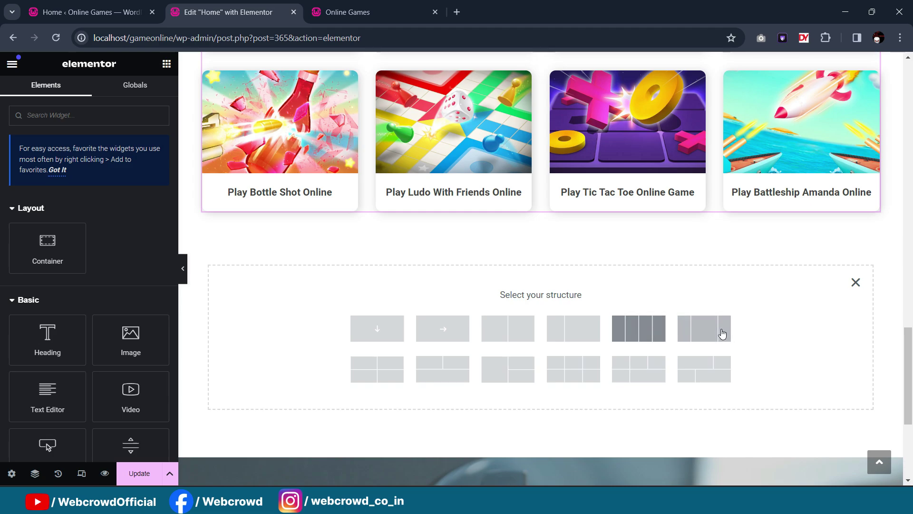
click(706, 332)
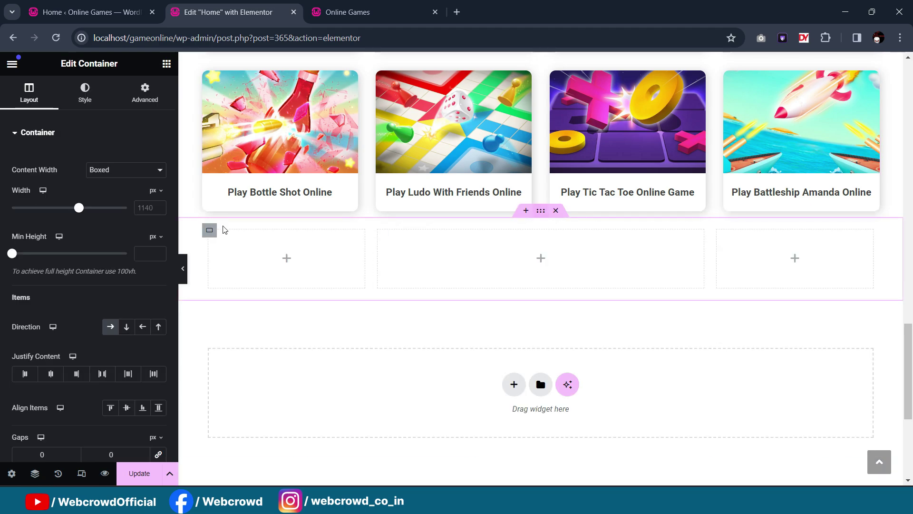
Step: Unlink the new container's padding and set it to 40 px top and bottom, 0 right and left
click(145, 92)
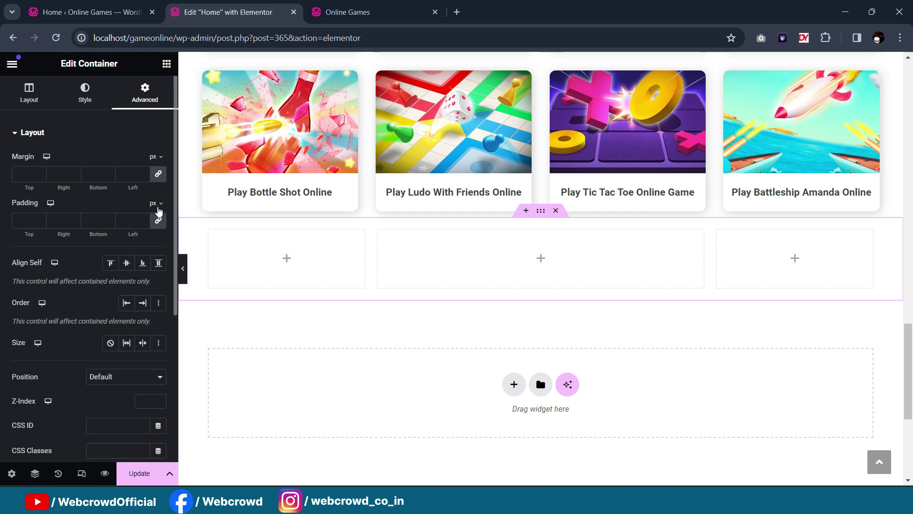
click(29, 224)
text(040)
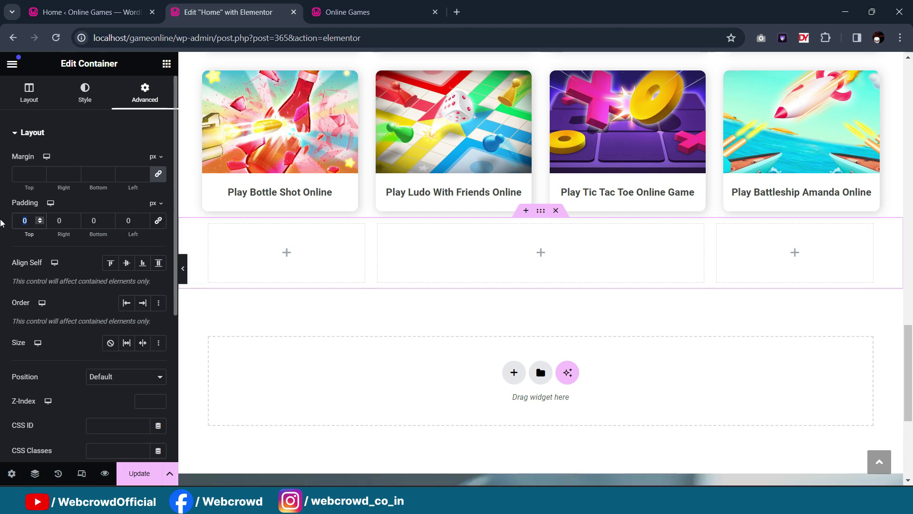
double_click(87, 220)
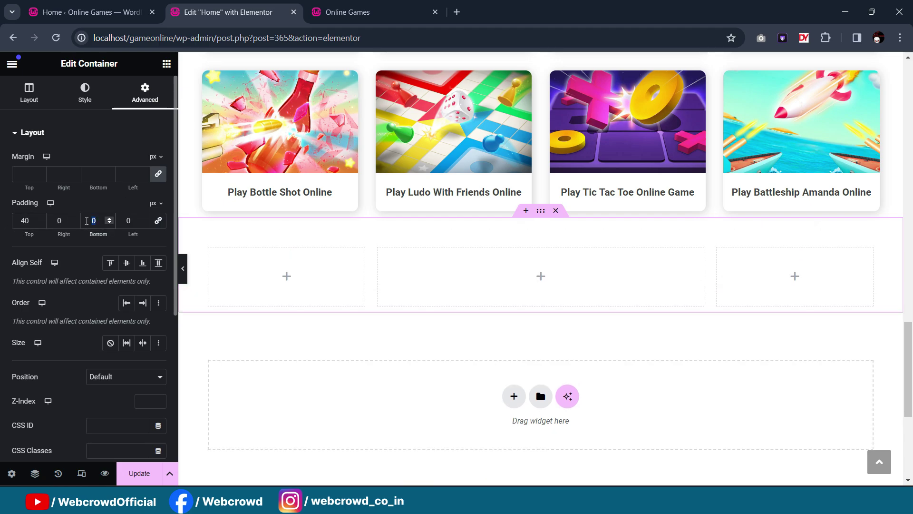
text(40)
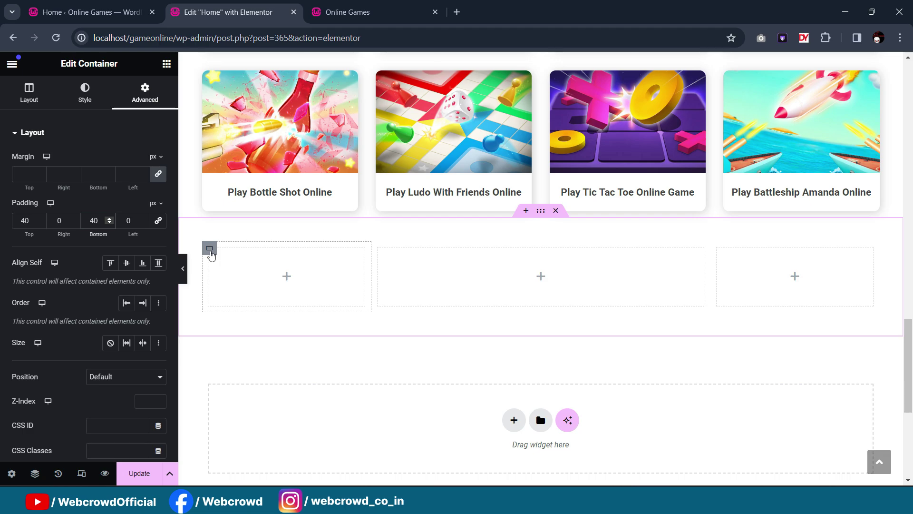
Step: Set the width of the first inner column in the new container to 33.33%
click(209, 249)
click(535, 206)
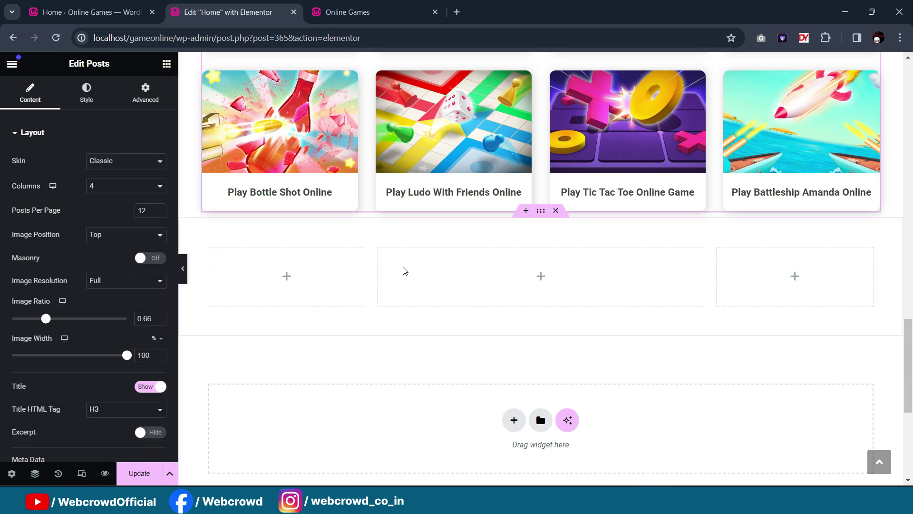
click(209, 251)
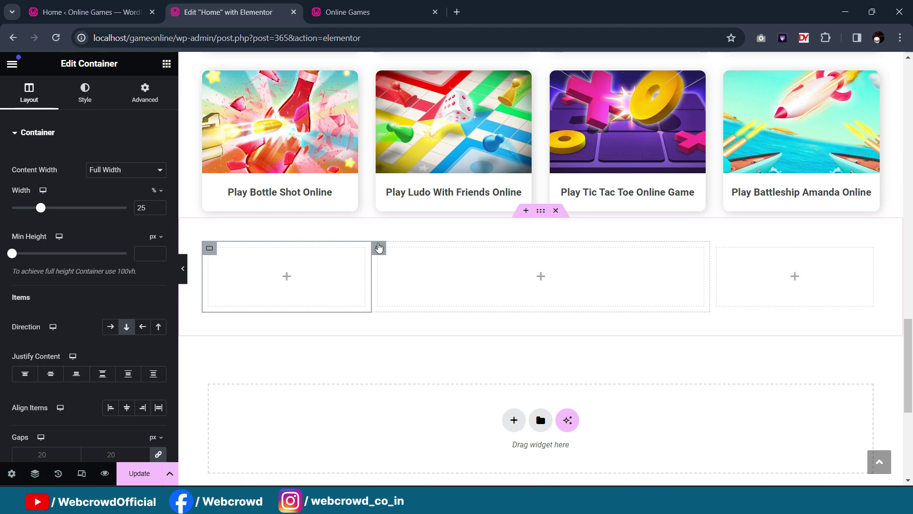
click(379, 248)
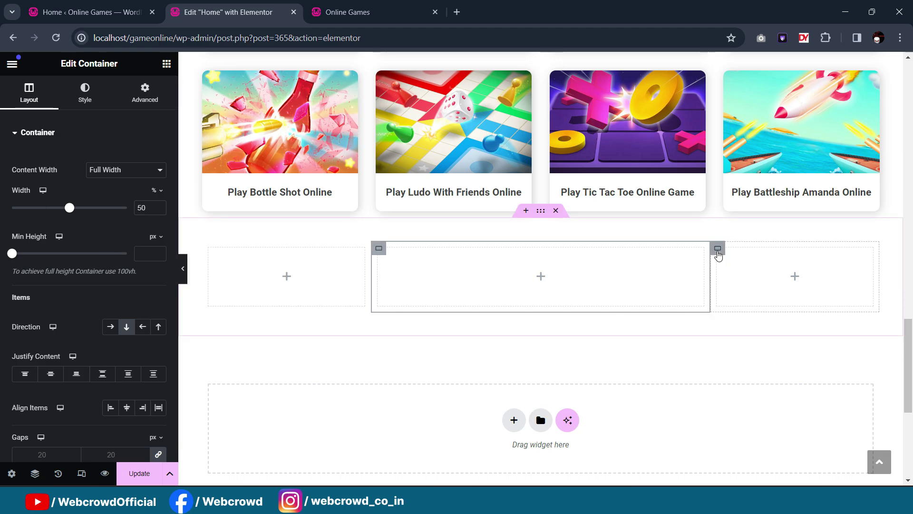
click(717, 247)
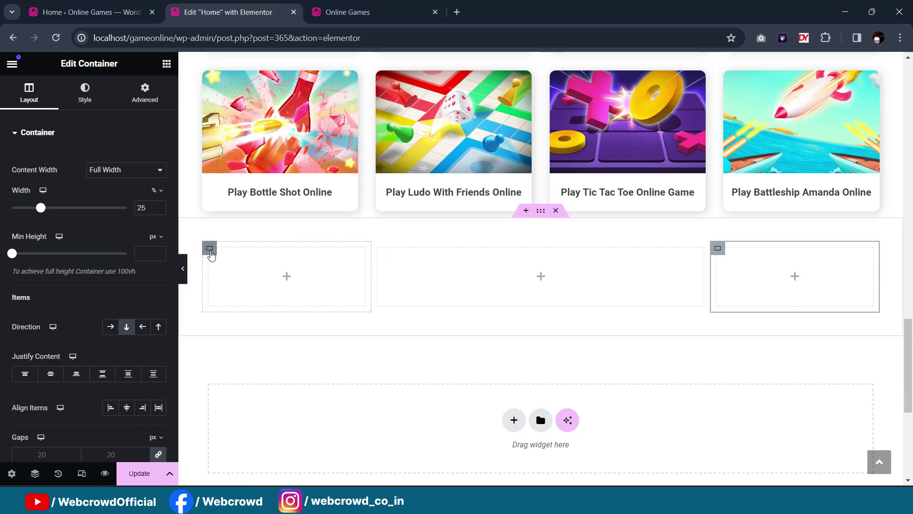
click(209, 249)
double_click(141, 207)
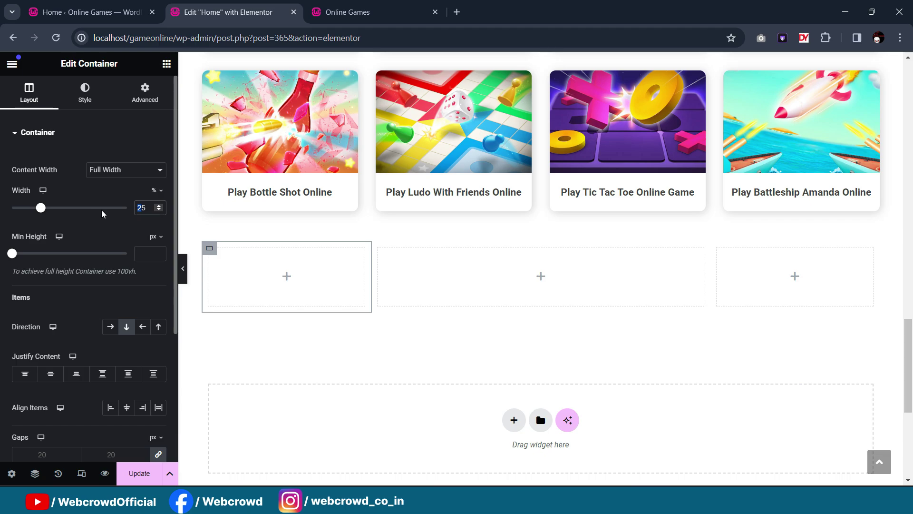
text(33.33)
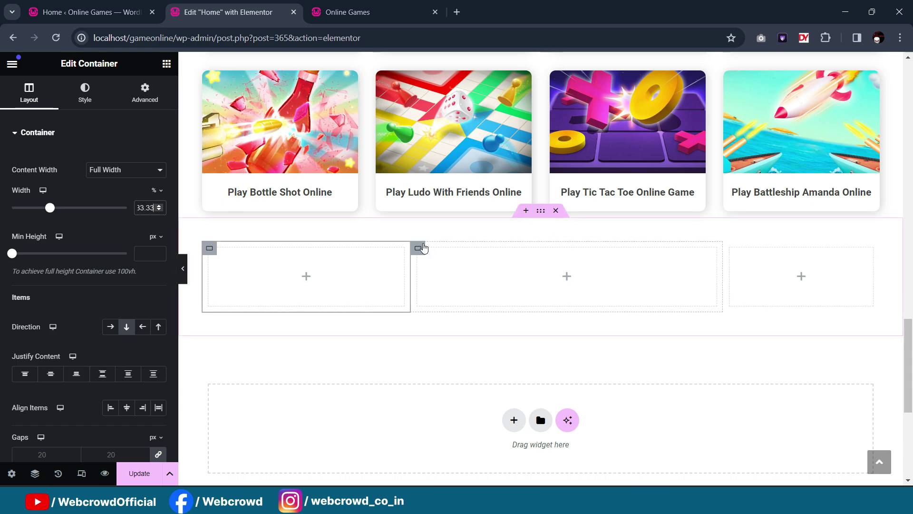
Step: Set the middle and last inner columns of the new container to a width of 33.33% each
click(419, 248)
click(143, 208)
text(33)
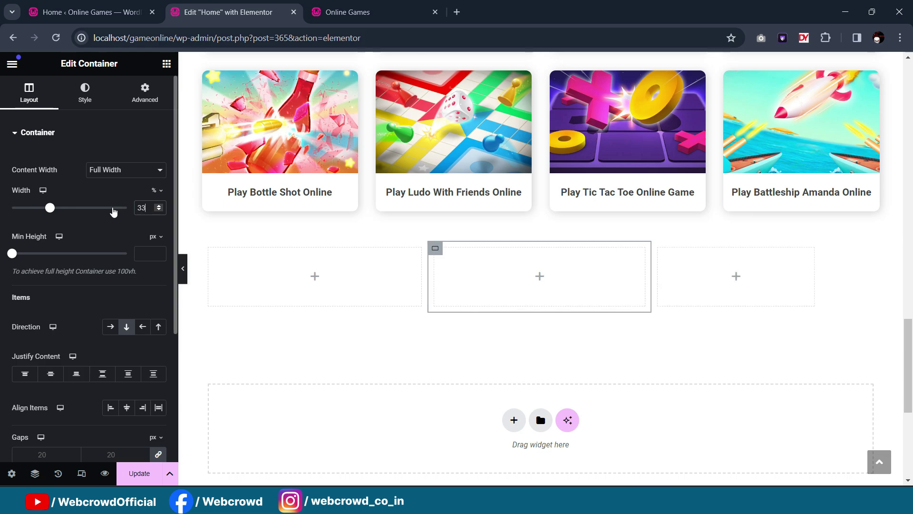
text(.33)
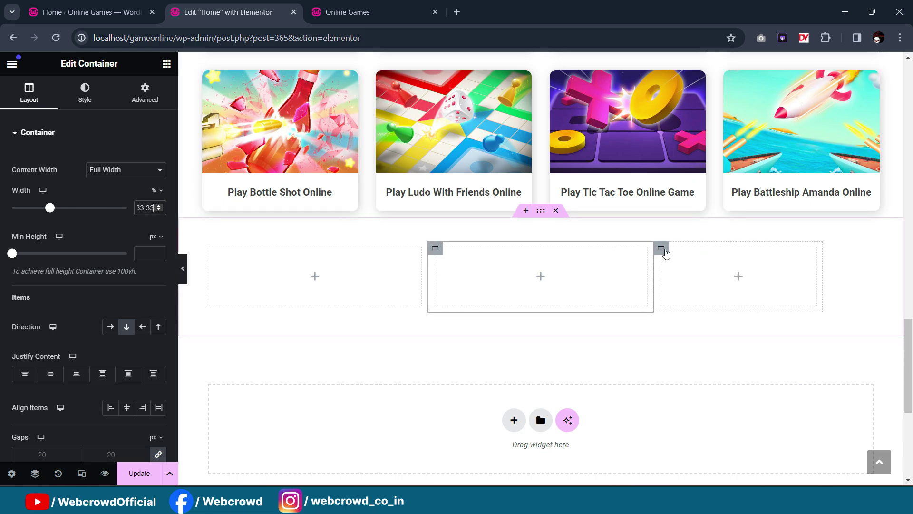
click(665, 251)
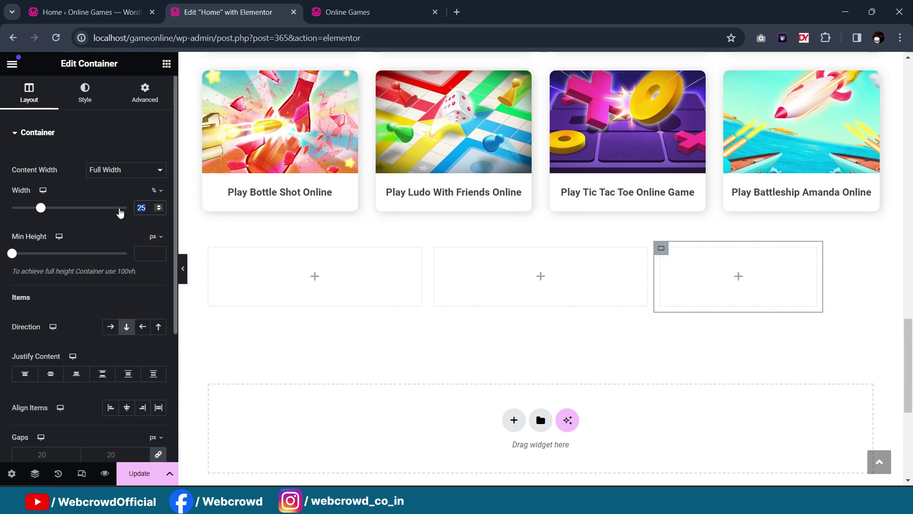
text(33.33)
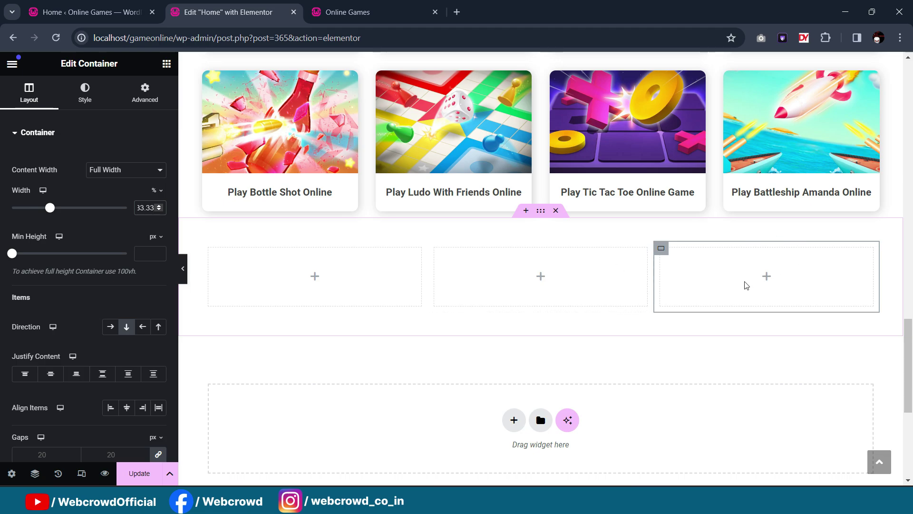
Step: Compare the games grid with the Adventure, Action and Sports columns on the reference site
scroll(745, 281, up, 15)
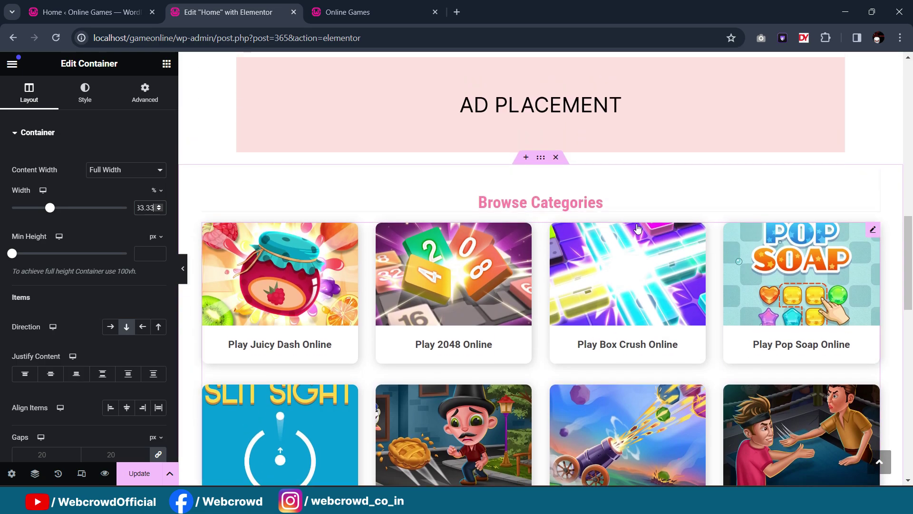
scroll(637, 228, down, 3)
key(ctrl+Tab)
scroll(566, 233, down, 5)
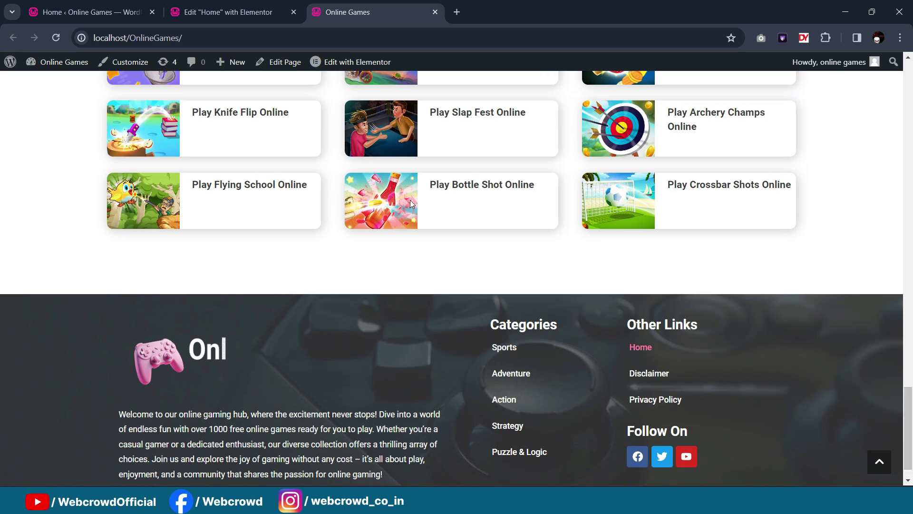
scroll(412, 203, up, 3)
scroll(291, 173, up, 3)
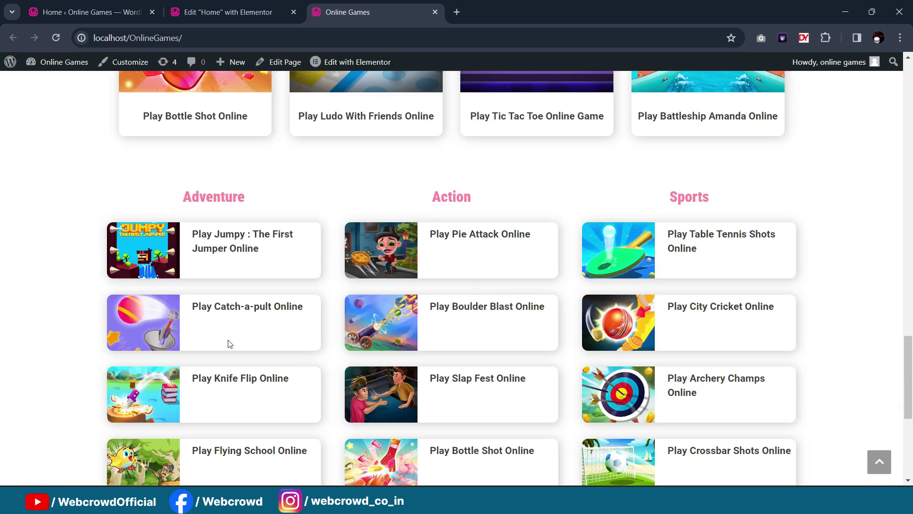
click(224, 12)
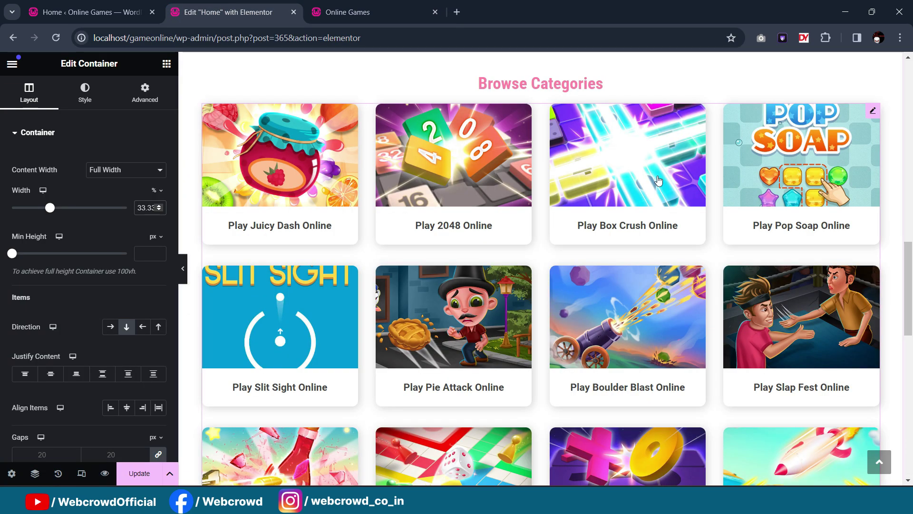
Step: Copy the Browse Categories Posts widget and paste it into the first column of the new container
right_click(869, 114)
click(807, 172)
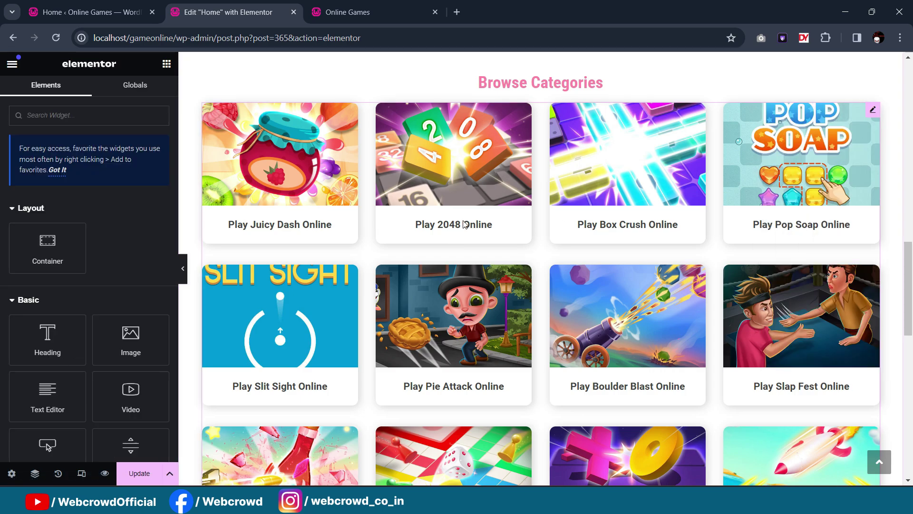
scroll(460, 228, down, 8)
right_click(213, 190)
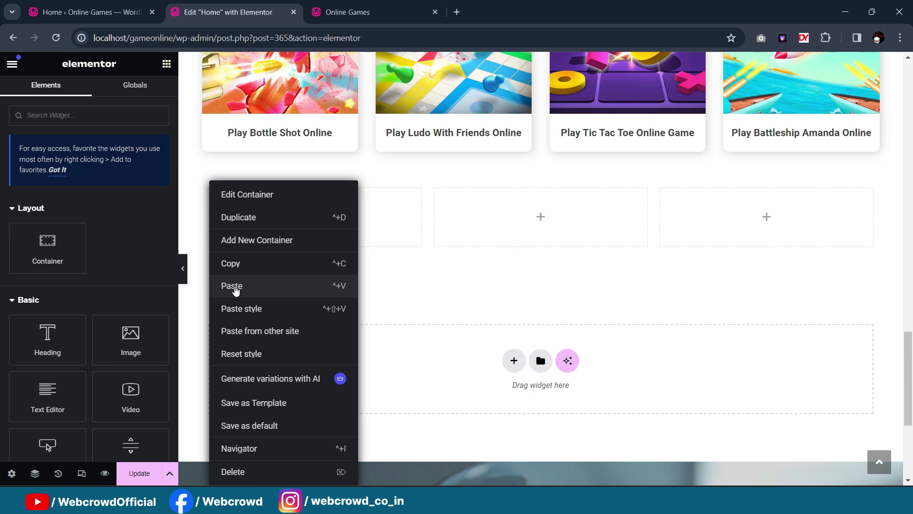
key(ctrl+v)
Step: Following the reference site, set the pasted Posts widget to 1 column, 4 posts per page and left image position
key(ctrl+Tab)
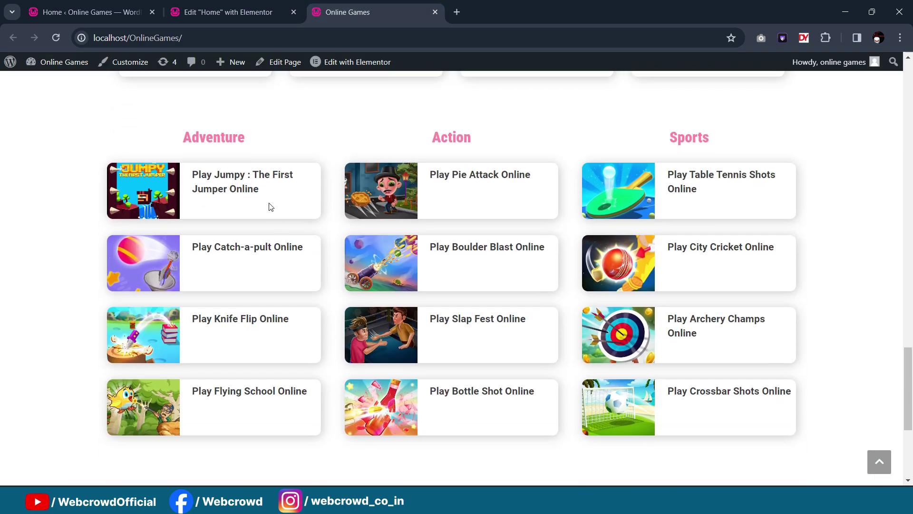
click(291, 11)
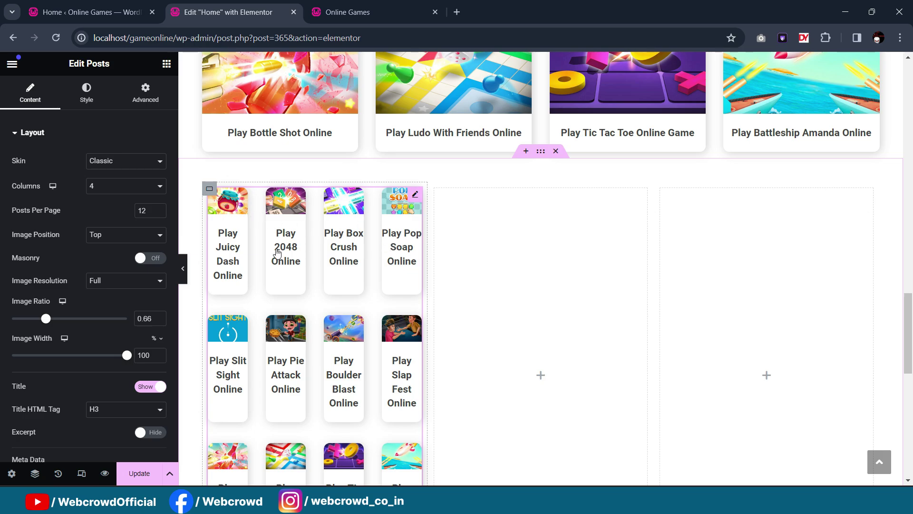
click(100, 189)
click(104, 199)
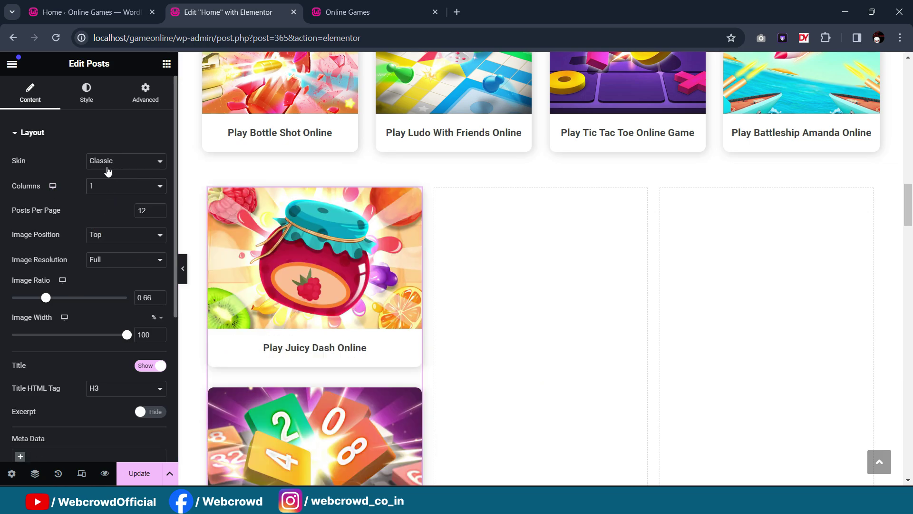
drag(146, 210, 102, 210)
text(4)
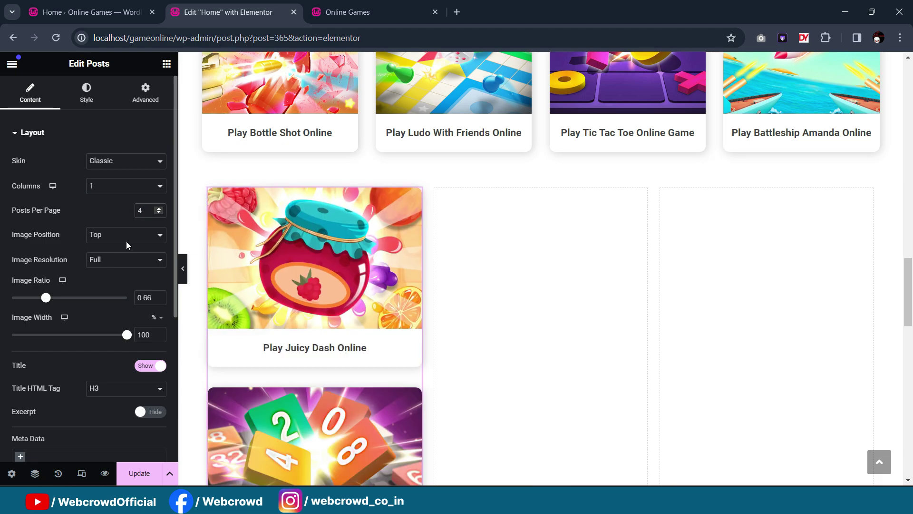
click(126, 238)
click(116, 256)
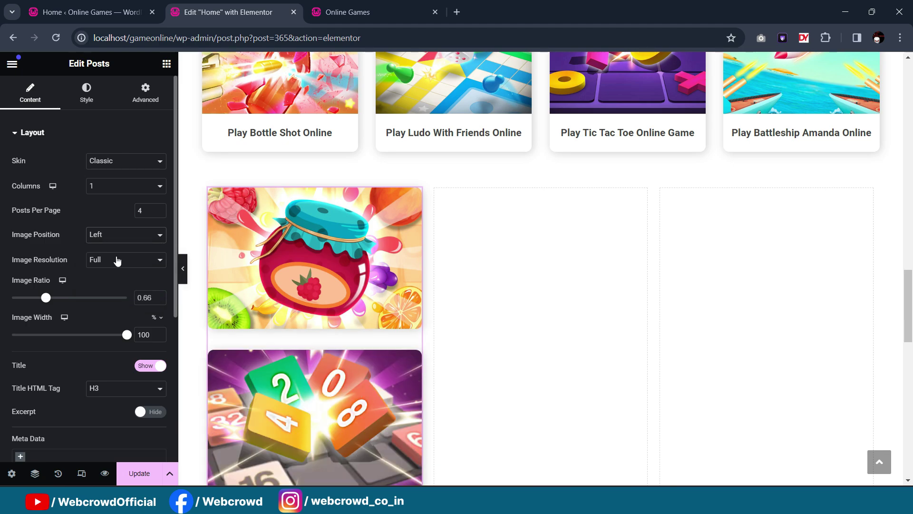
Step: Set the pasted Posts widget's image width to 33% and its image ratio to 0.8
scroll(151, 312, down, 1)
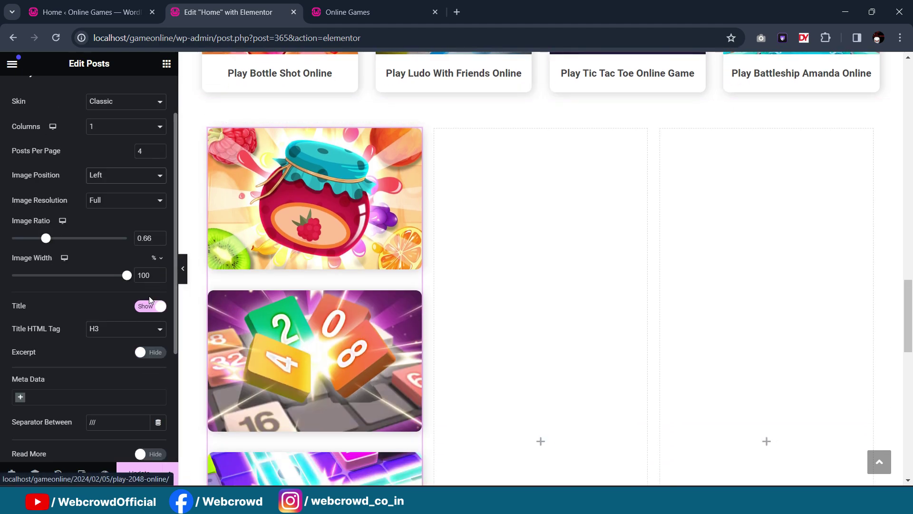
drag(126, 276, 42, 281)
scroll(310, 265, up, 1)
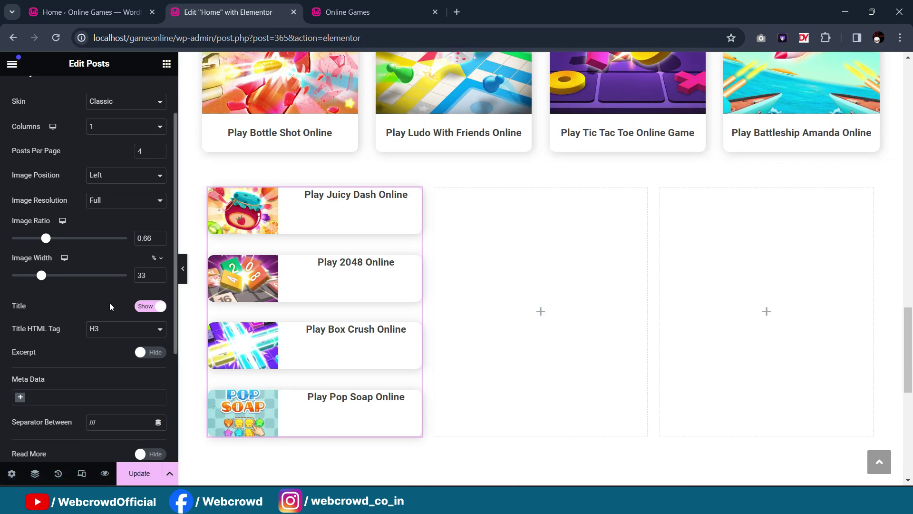
drag(45, 242, 55, 244)
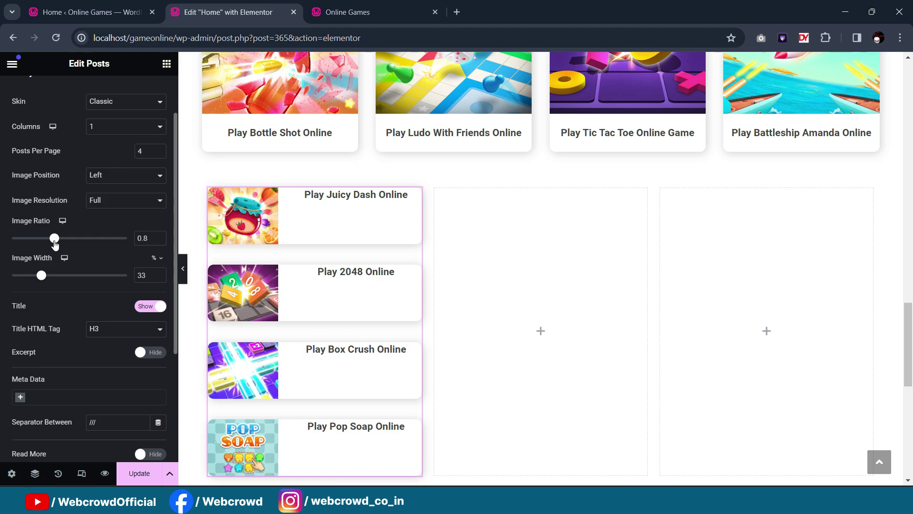
Step: Set the first column's Posts widget to a rows gap of 26 px and left alignment
scroll(82, 161, up, 2)
click(86, 93)
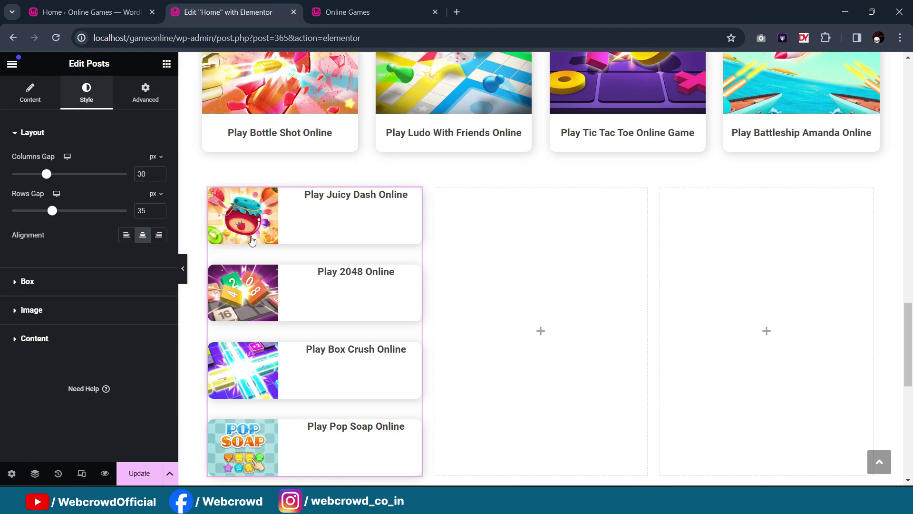
drag(52, 218, 41, 215)
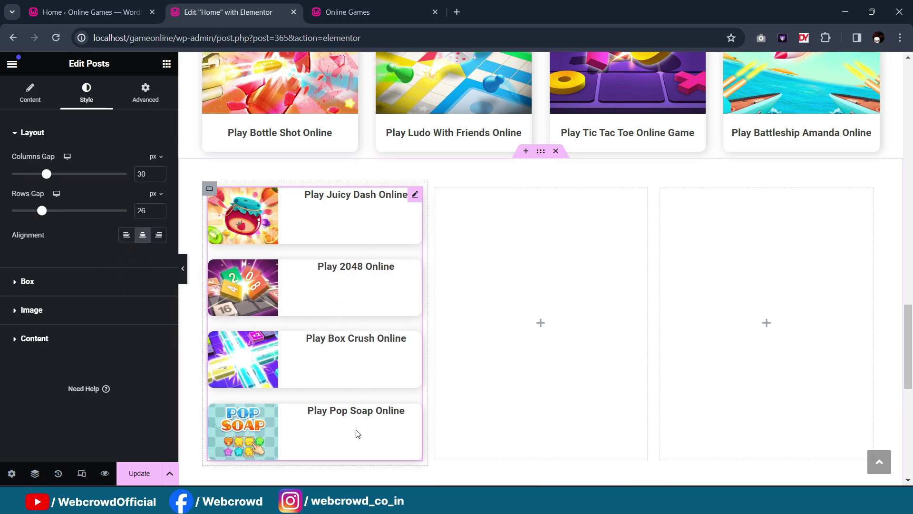
click(126, 234)
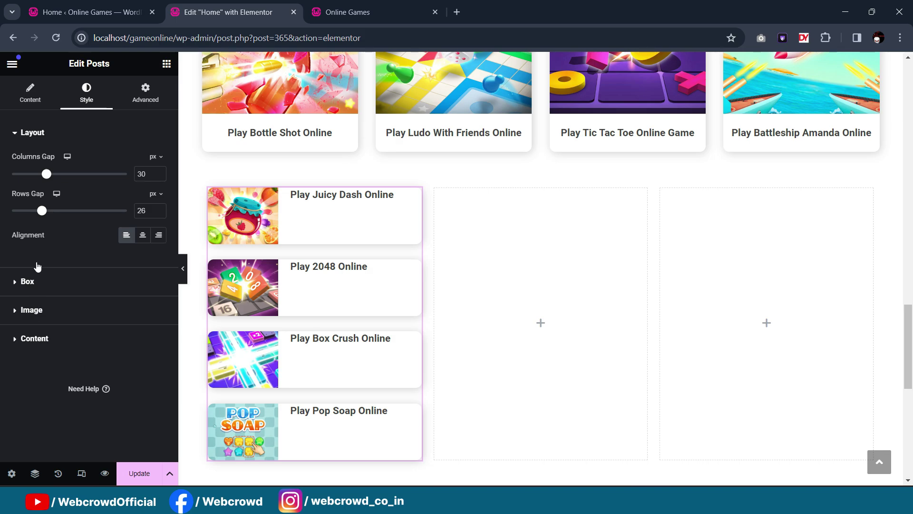
click(47, 283)
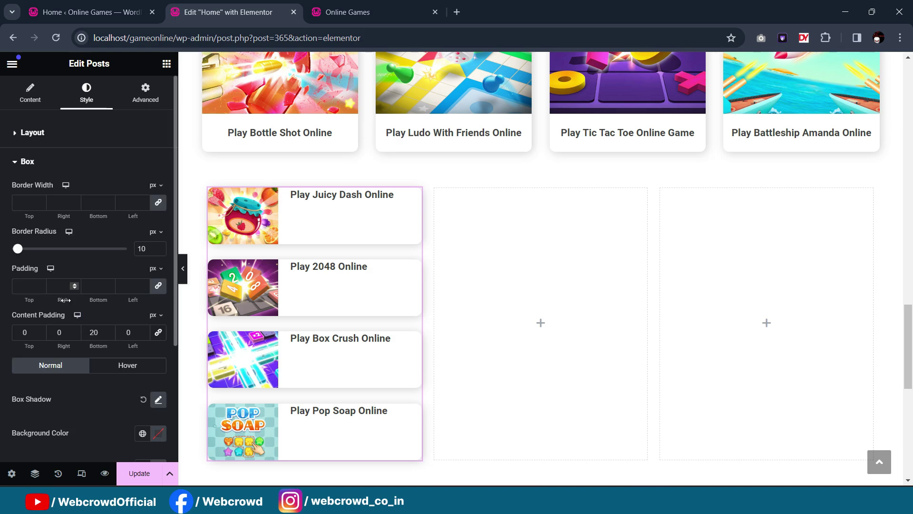
click(157, 287)
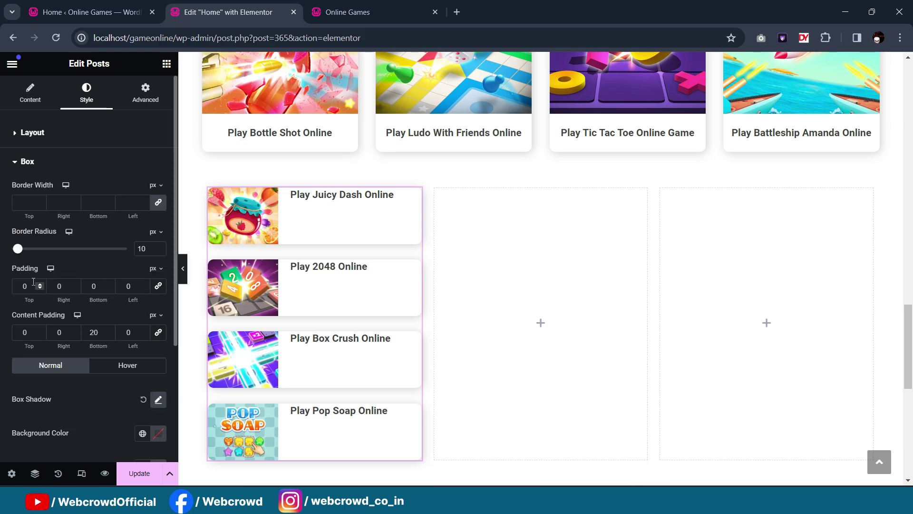
key(Up)
key(Up)
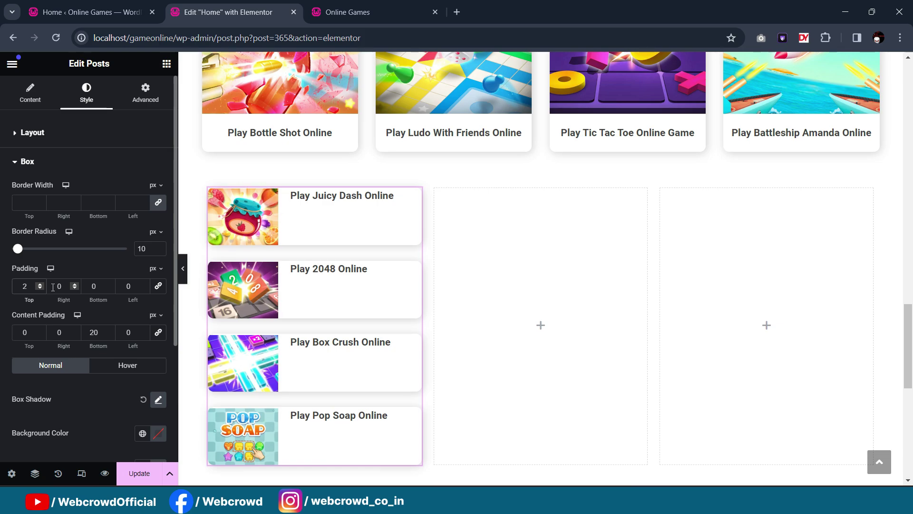
key(Down)
key(Down)
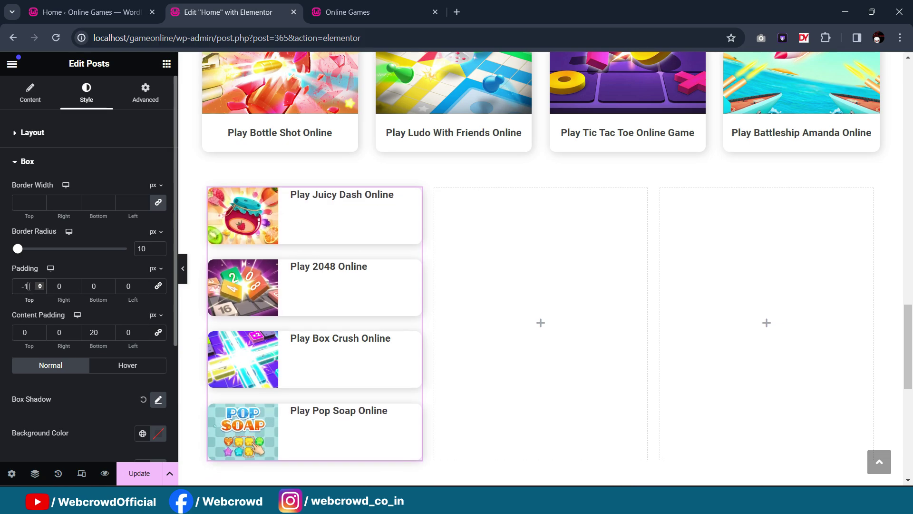
text(0)
Step: Set the top content padding of the first column's post boxes to 12 px
click(31, 333)
key(Up)
key(Up)
key(Up)
key(Up)
key(Up)
key(Up)
key(Up)
key(Up)
key(Up)
key(Up)
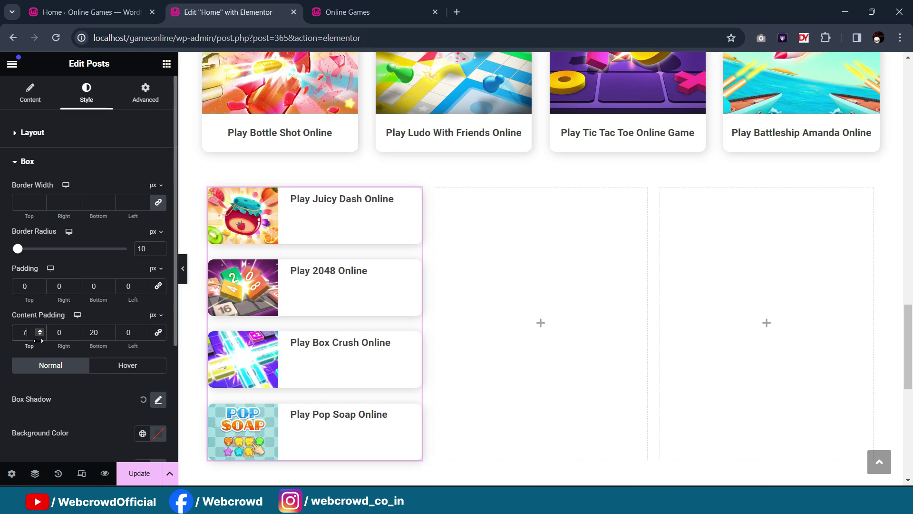
key(Up)
key(Up)
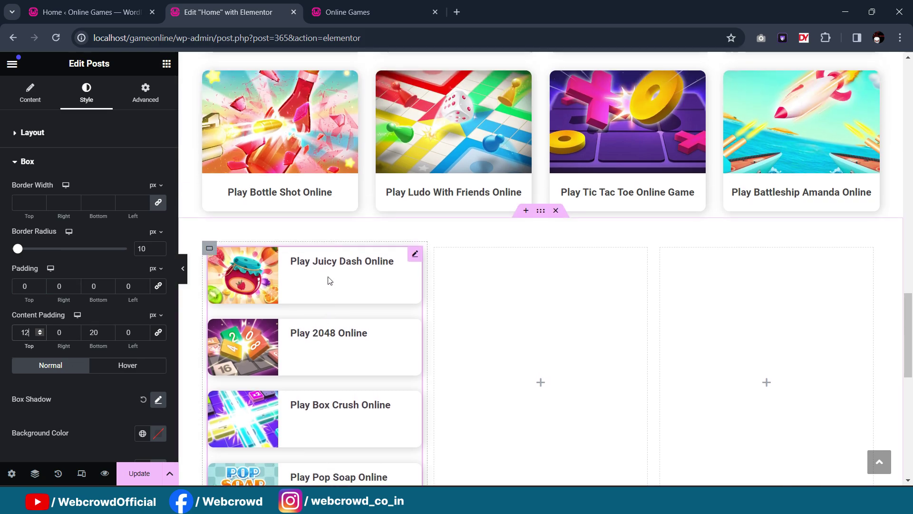
scroll(328, 277, down, 1)
scroll(361, 286, up, 2)
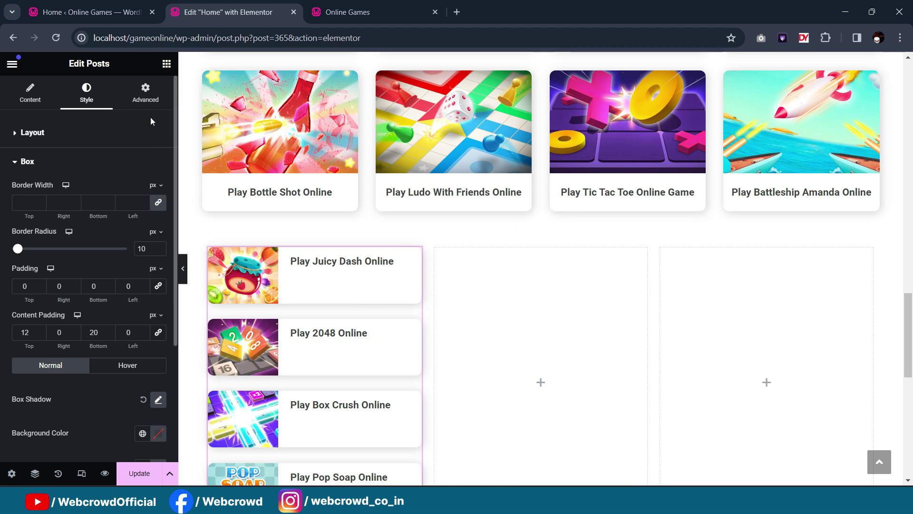
Step: Set a 10 px margin on all sides of the first column's Posts widget
click(148, 102)
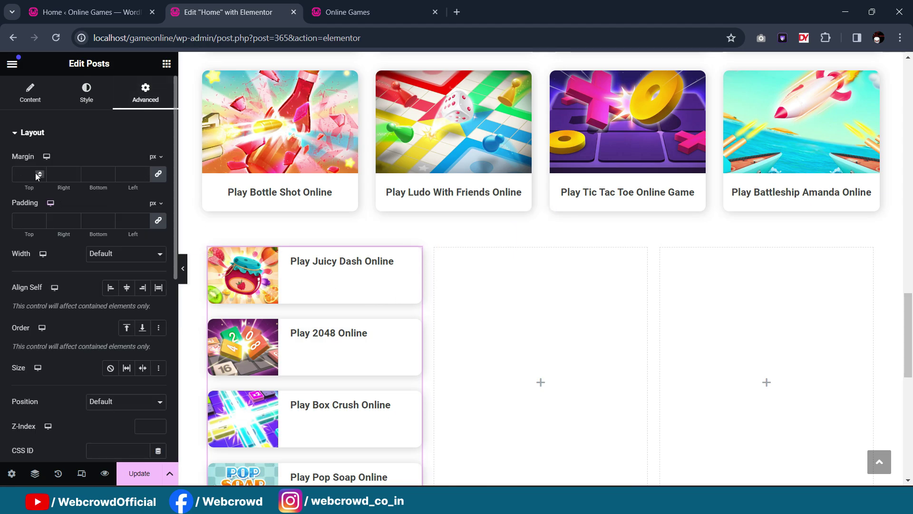
drag(92, 189, 94, 190)
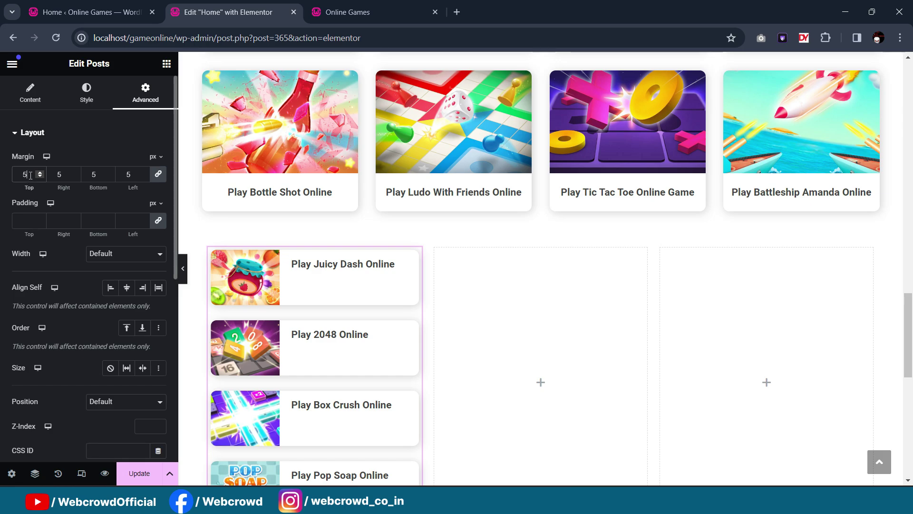
text(10)
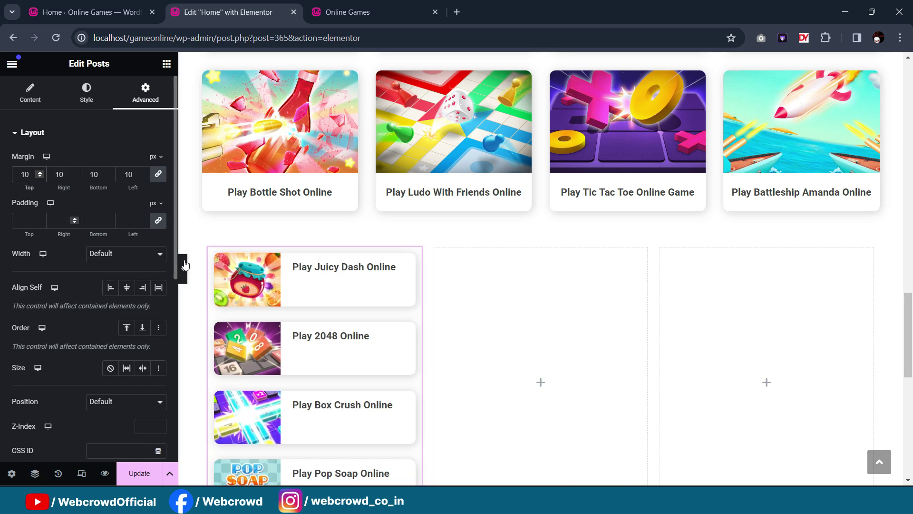
scroll(376, 328, down, 3)
scroll(383, 298, up, 3)
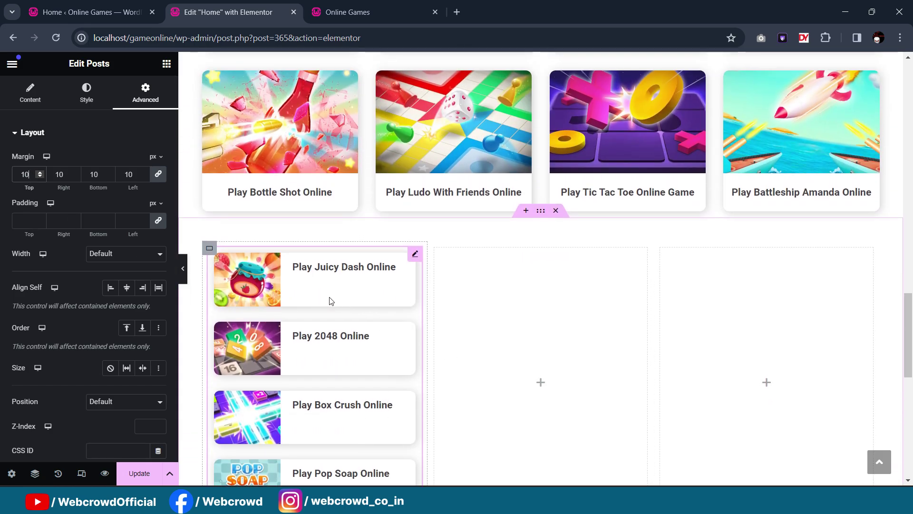
Step: Copy the first column's Posts widget and paste it into the empty second and third columns
scroll(333, 276, down, 3)
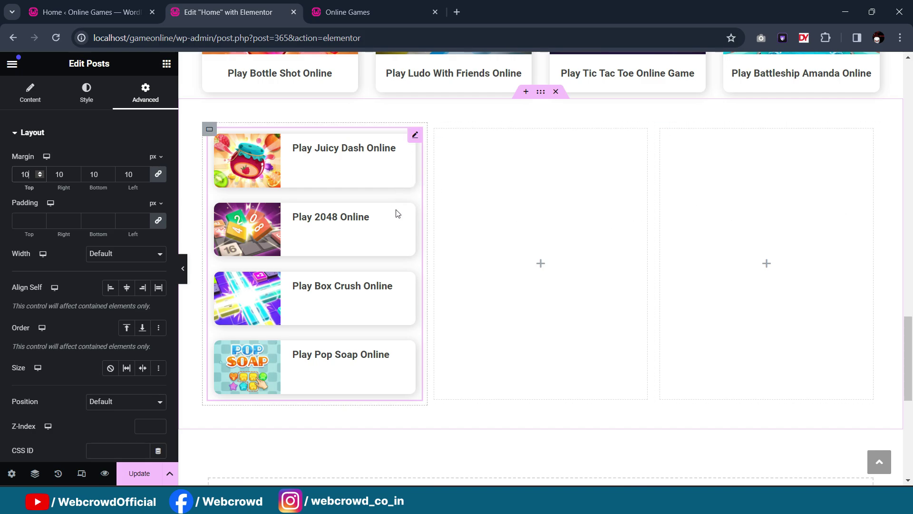
right_click(417, 136)
click(469, 188)
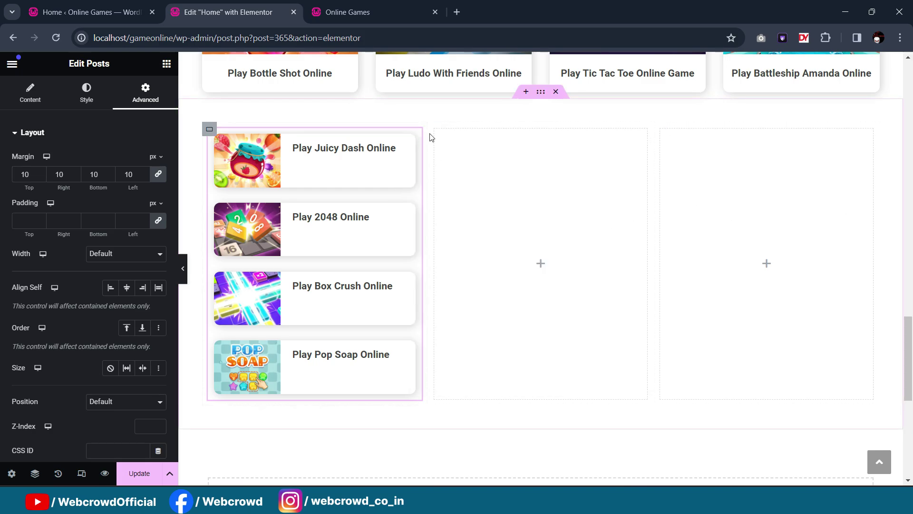
right_click(435, 131)
click(482, 234)
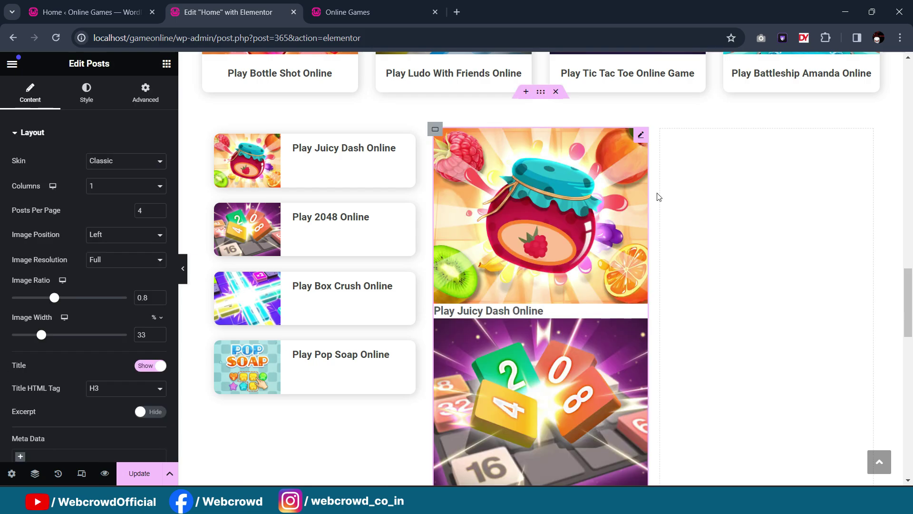
right_click(661, 131)
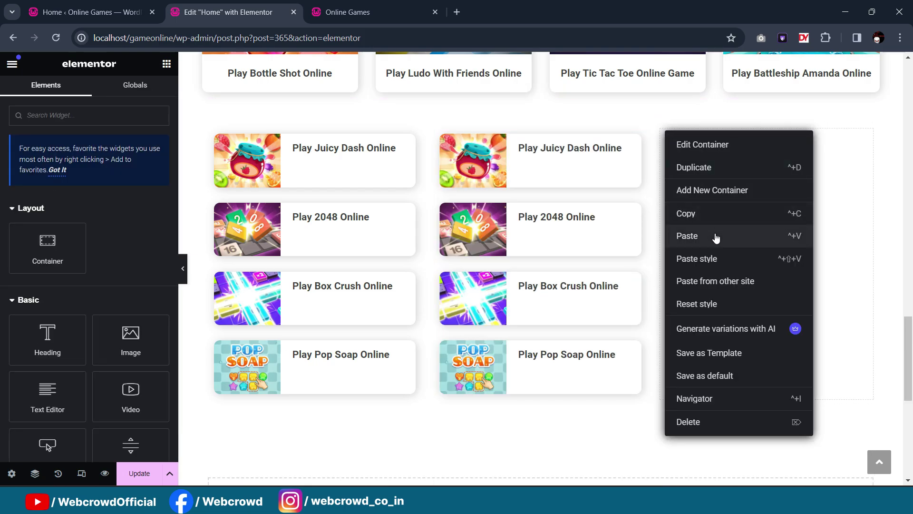
click(715, 234)
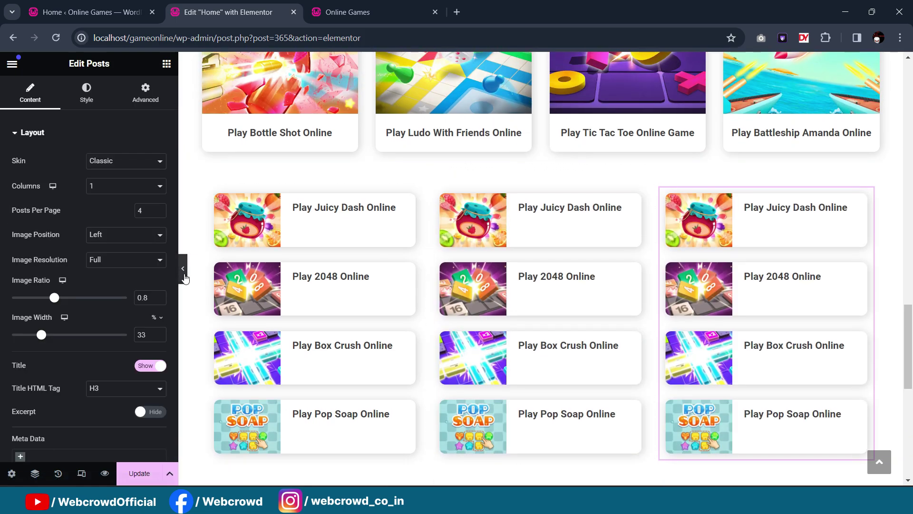
Step: Preview the three-column section without the editing panel and check its container's margin and padding settings
key(ctrl+p)
scroll(697, 177, down, 2)
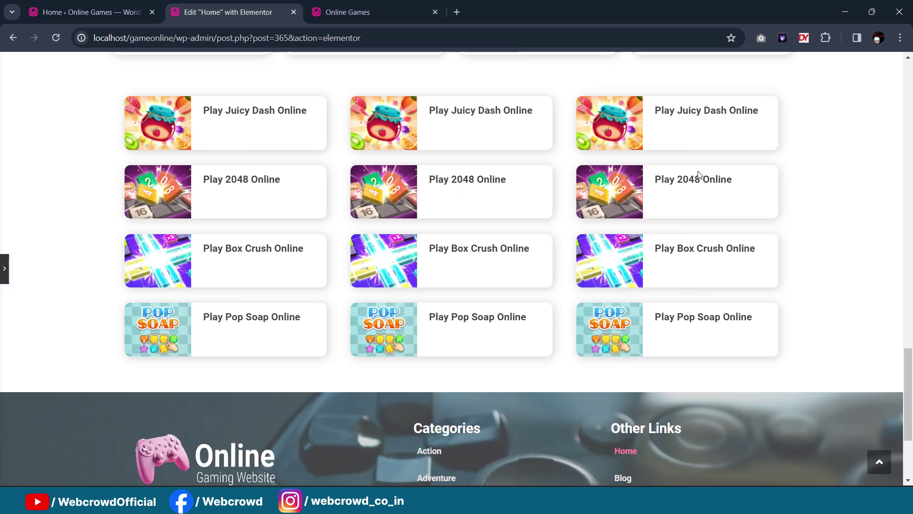
scroll(699, 176, up, 3)
key(ctrl+p)
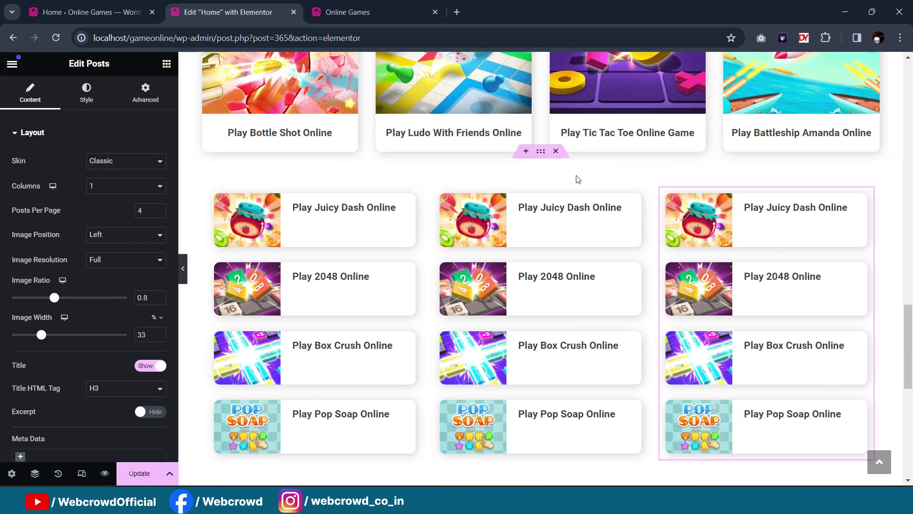
click(540, 154)
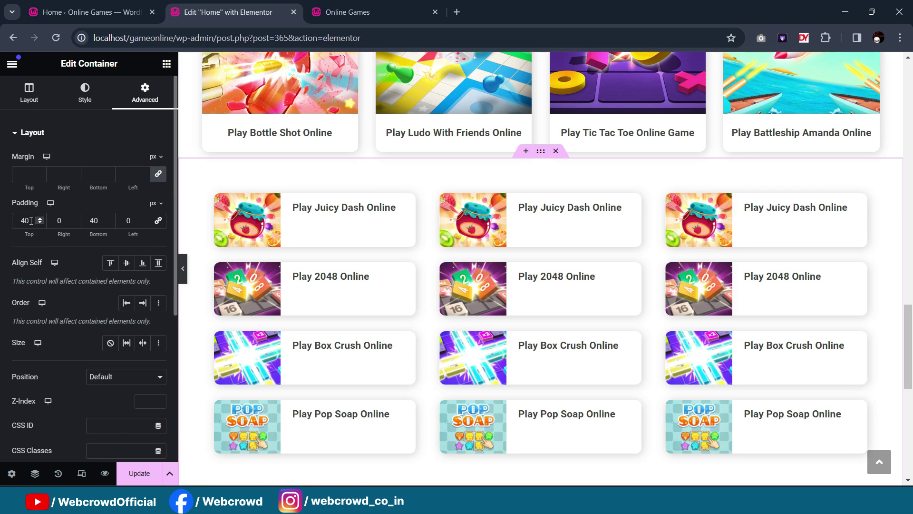
click(19, 179)
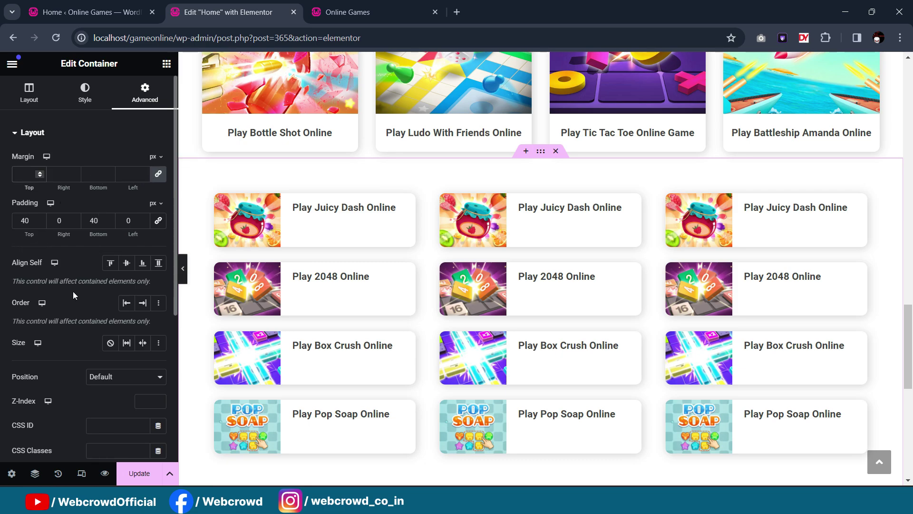
click(63, 223)
click(30, 178)
click(183, 269)
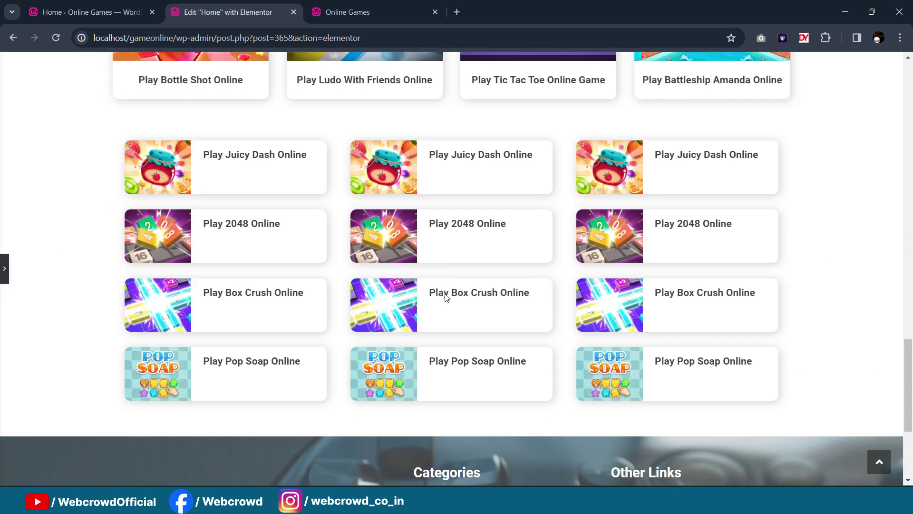
scroll(2, 328, up, 1)
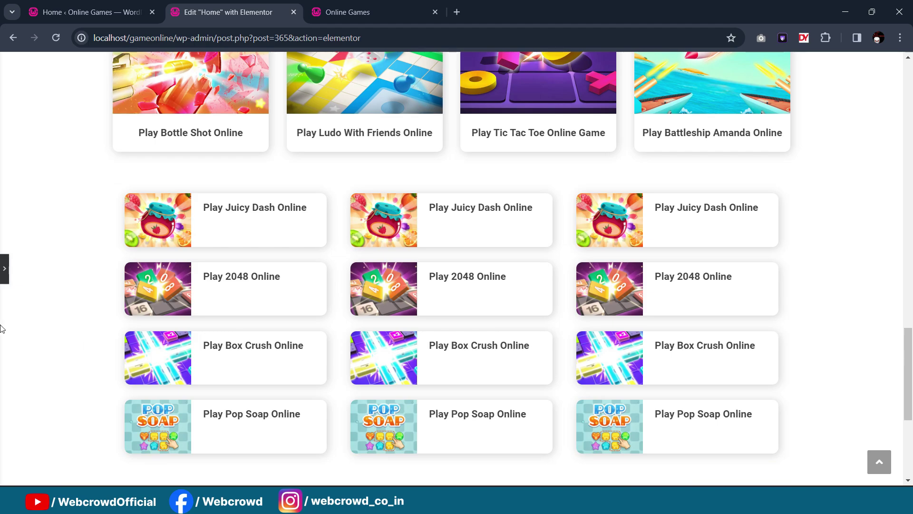
click(552, 279)
click(265, 237)
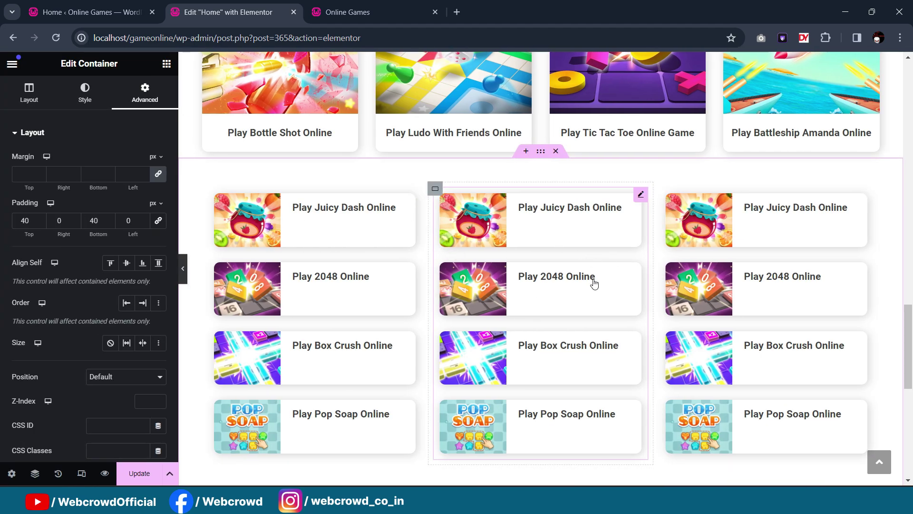
Step: Copy the "Browse Categories" heading and paste it into the first column of the three-column section
scroll(758, 305, up, 1)
scroll(837, 333, up, 15)
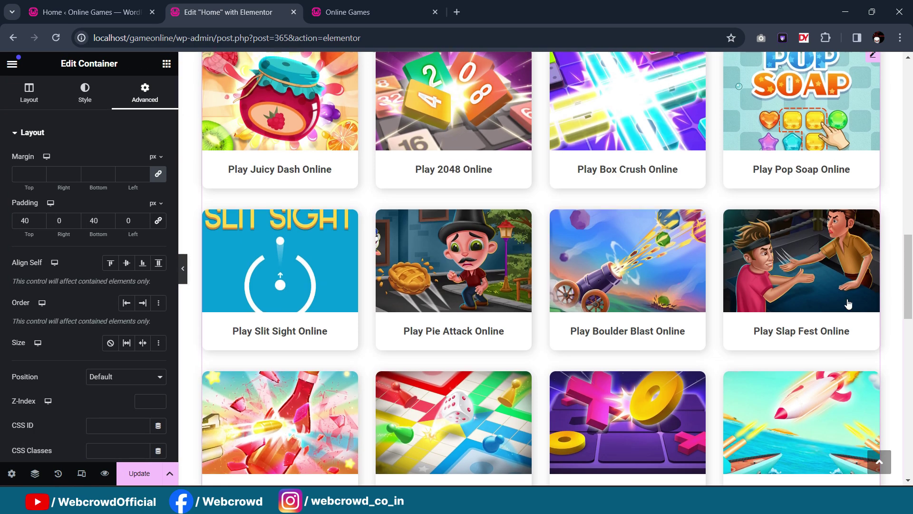
scroll(817, 298, down, 1)
scroll(820, 303, down, 1)
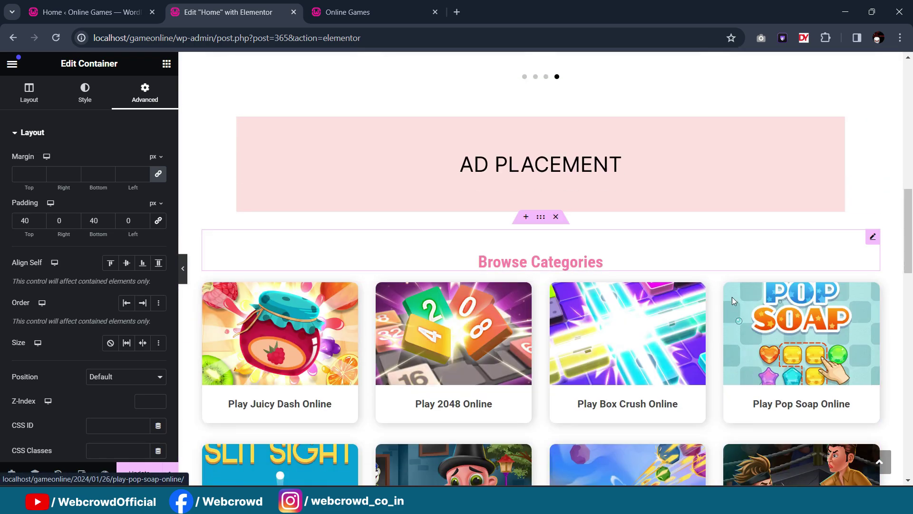
right_click(872, 241)
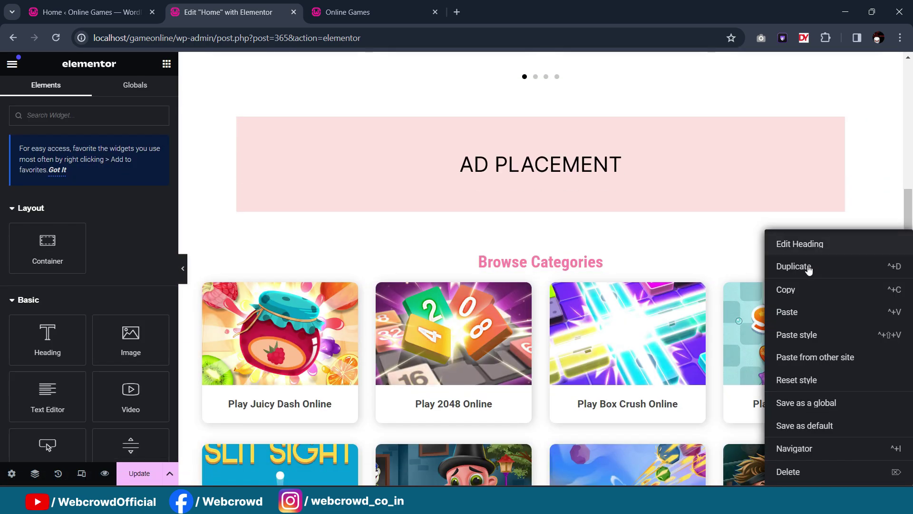
key(Escape)
scroll(386, 338, down, 6)
scroll(387, 338, down, 5)
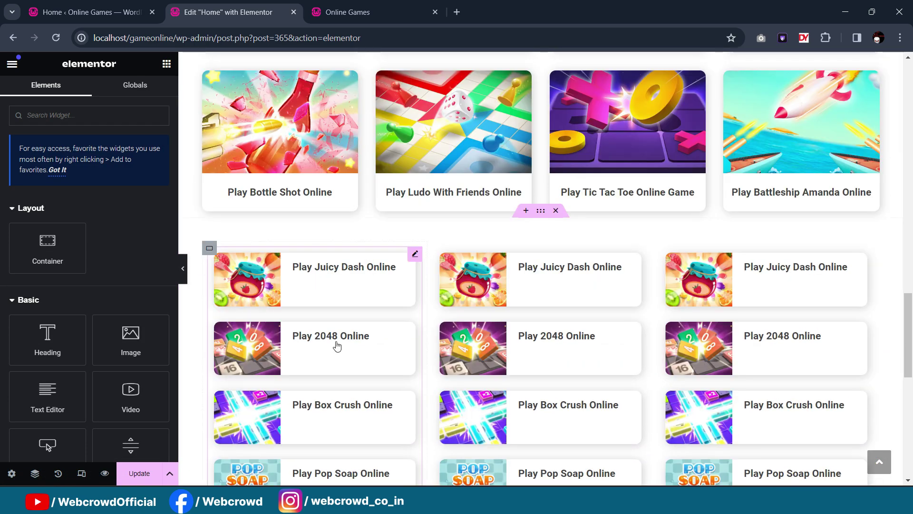
right_click(211, 191)
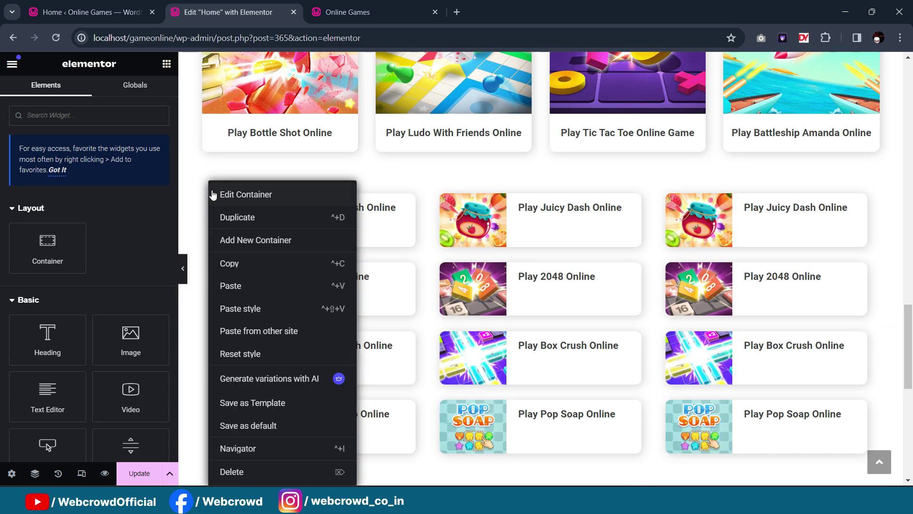
click(233, 285)
scroll(380, 400, down, 3)
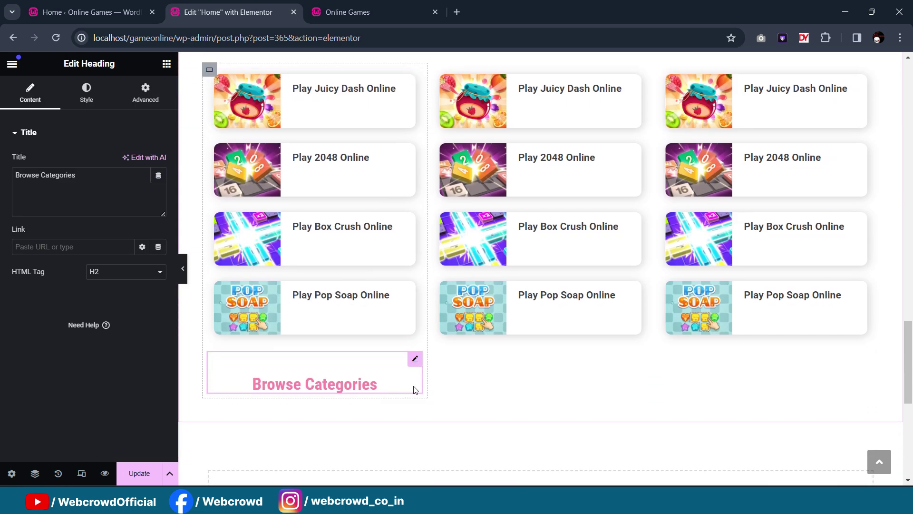
Step: Set the pasted heading's top margin to 0 and move the heading above the first column's post list
click(145, 91)
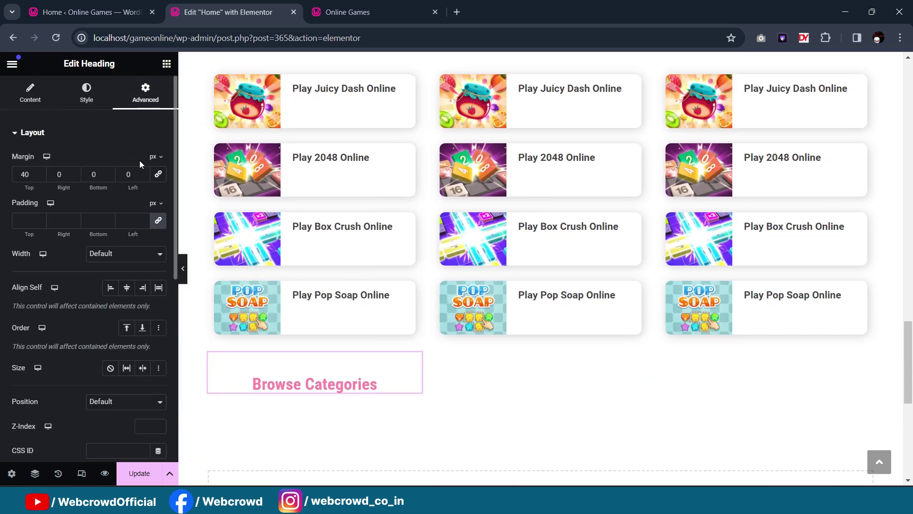
drag(39, 183, 2, 179)
text(0)
scroll(428, 299, up, 1)
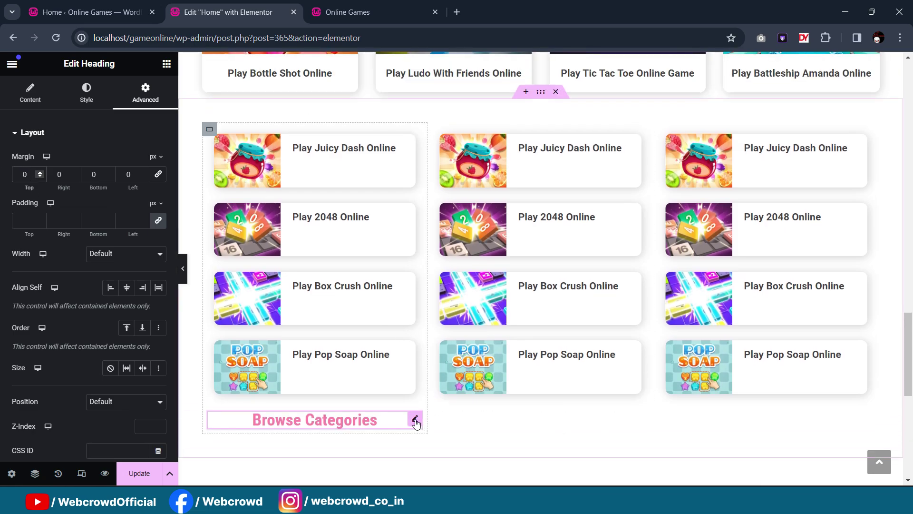
drag(414, 420, 299, 141)
Step: Copy the first column's heading and paste it into the second and third columns
right_click(421, 145)
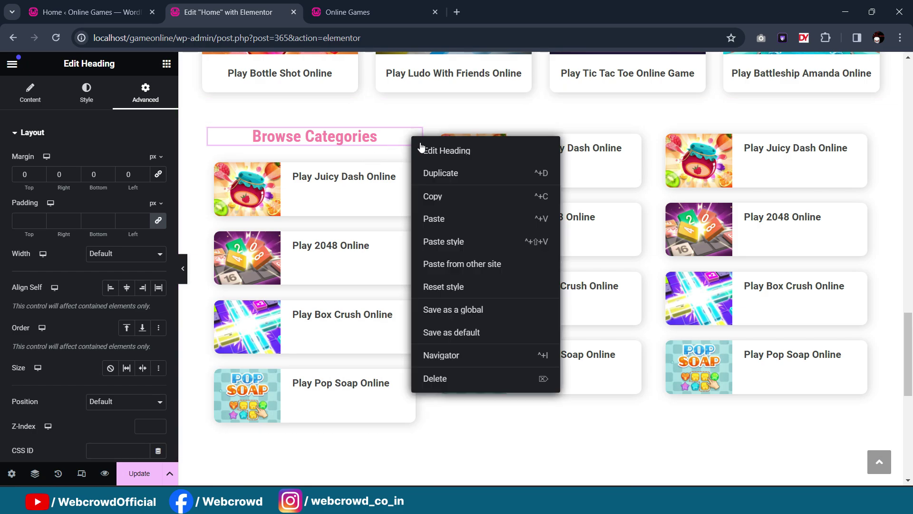
click(439, 196)
right_click(434, 127)
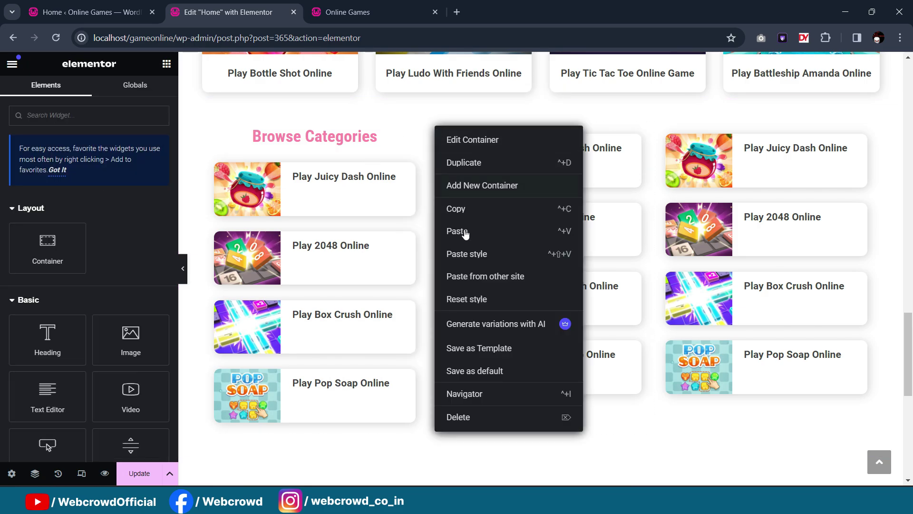
click(465, 232)
right_click(664, 125)
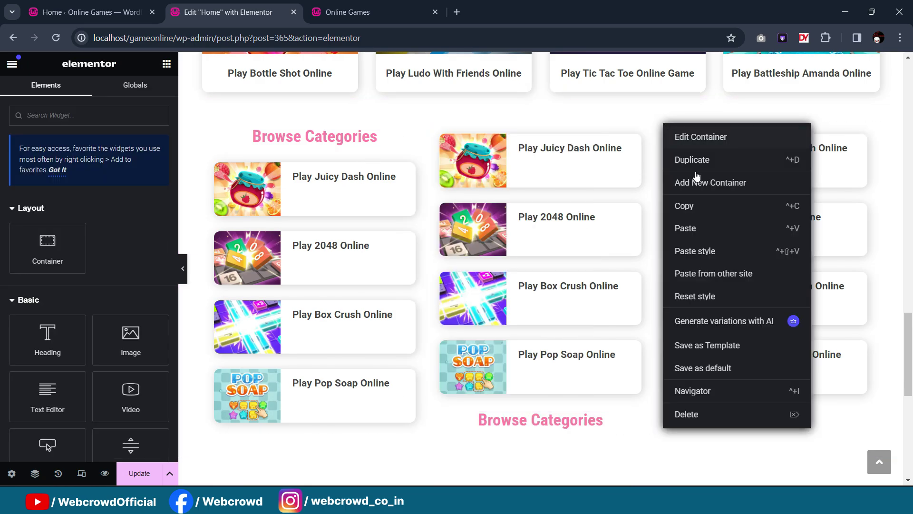
click(696, 229)
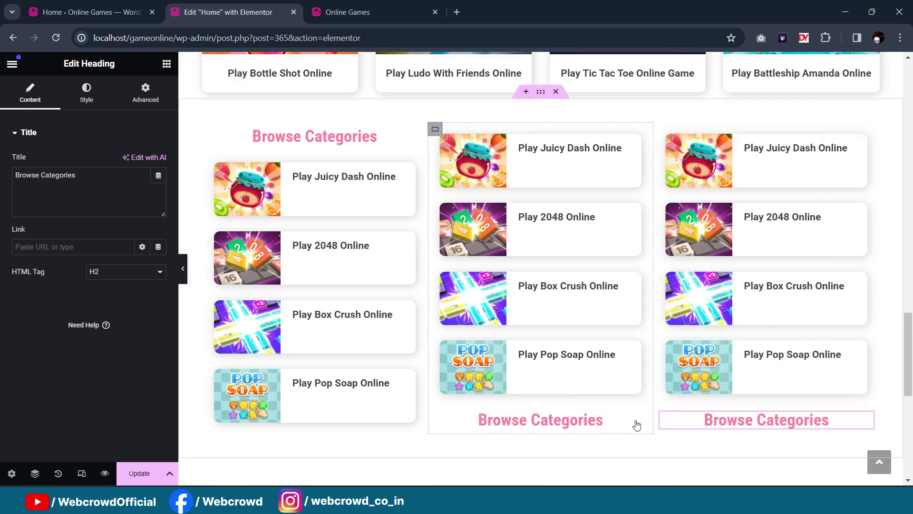
Step: Move the pasted headings above the post lists in the second and third columns
drag(636, 425, 539, 133)
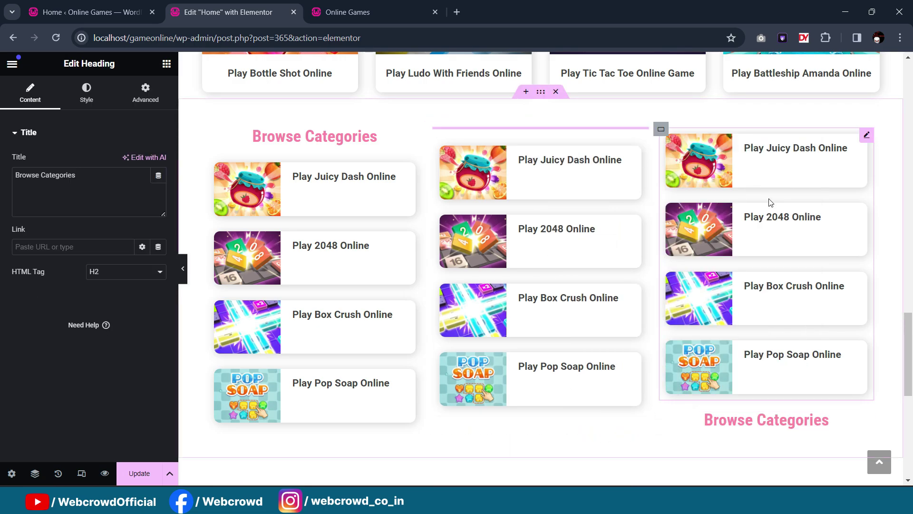
drag(863, 424, 784, 137)
scroll(389, 120, up, 1)
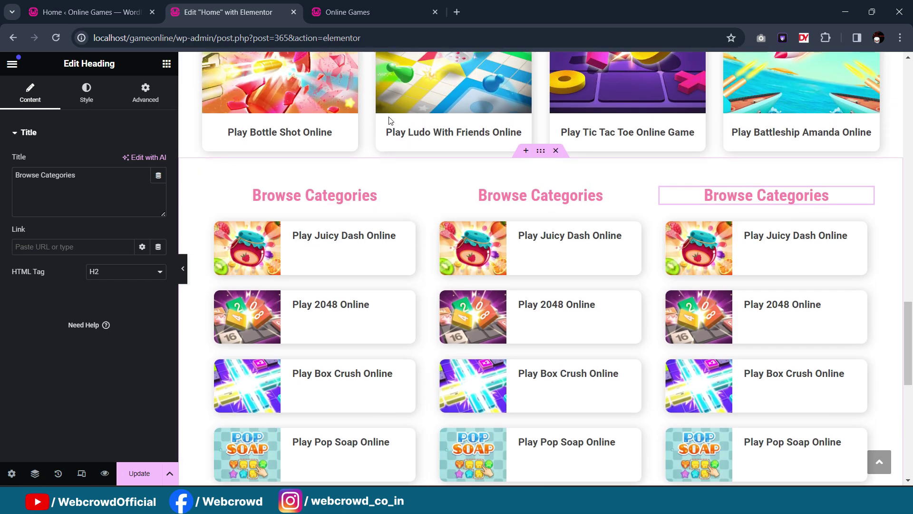
Step: Following the reference site's section titles, change the first column's heading text to "Adventure"
click(358, 14)
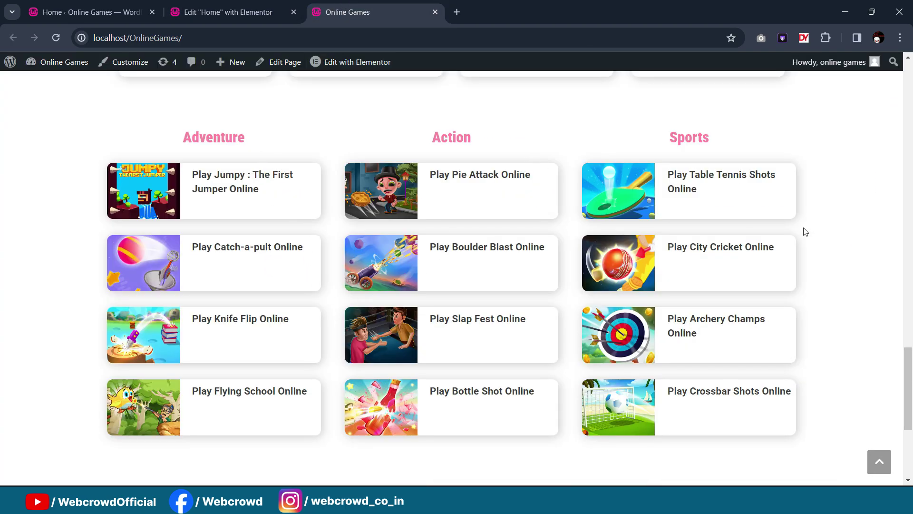
click(228, 12)
click(219, 195)
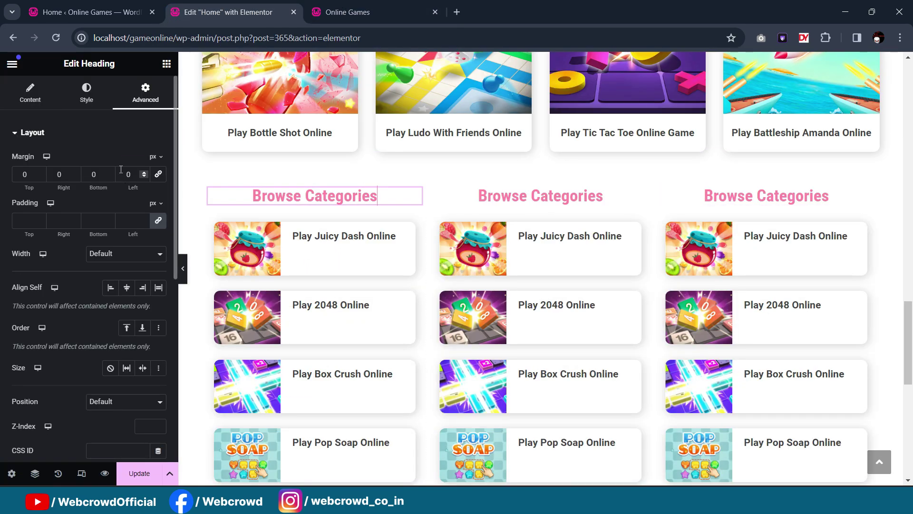
click(47, 97)
key(ctrl+a)
text(A)
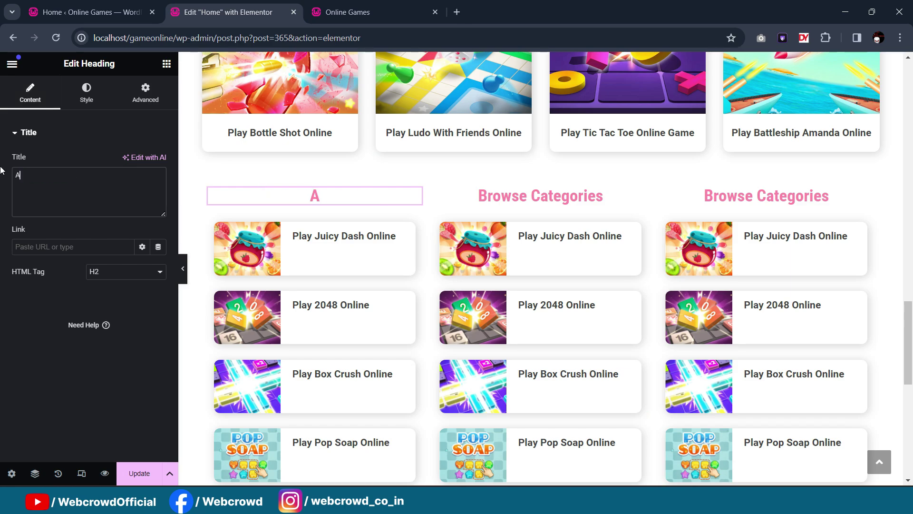
text(dventure)
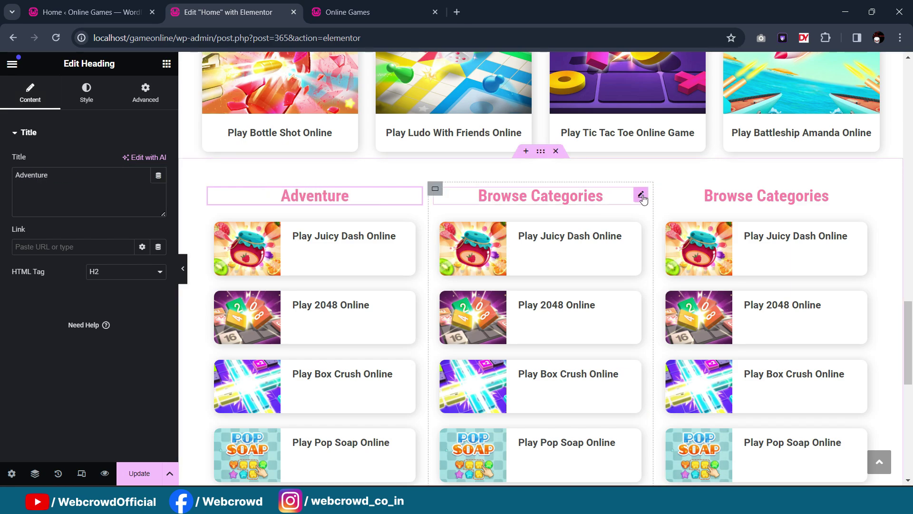
Step: Change the second column's heading text to "Action", following the section titles on the reference site
click(640, 195)
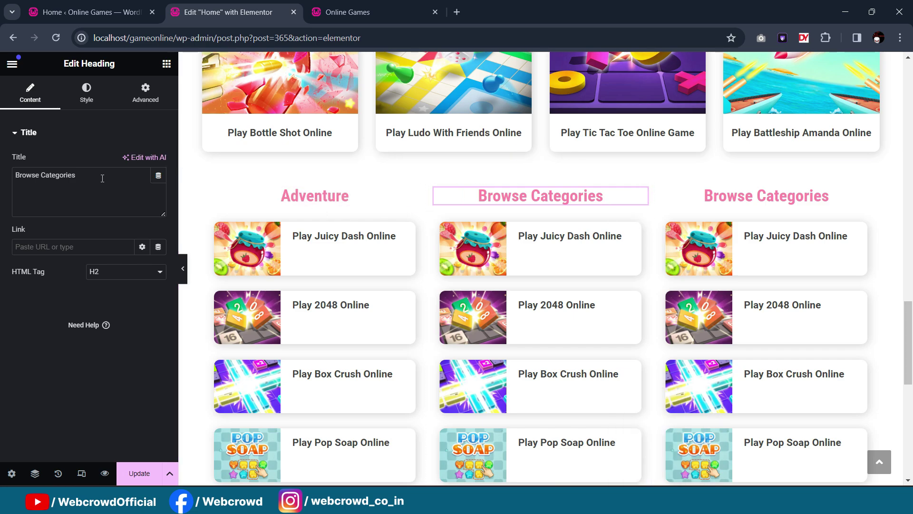
drag(159, 177, 0, 176)
text(S)
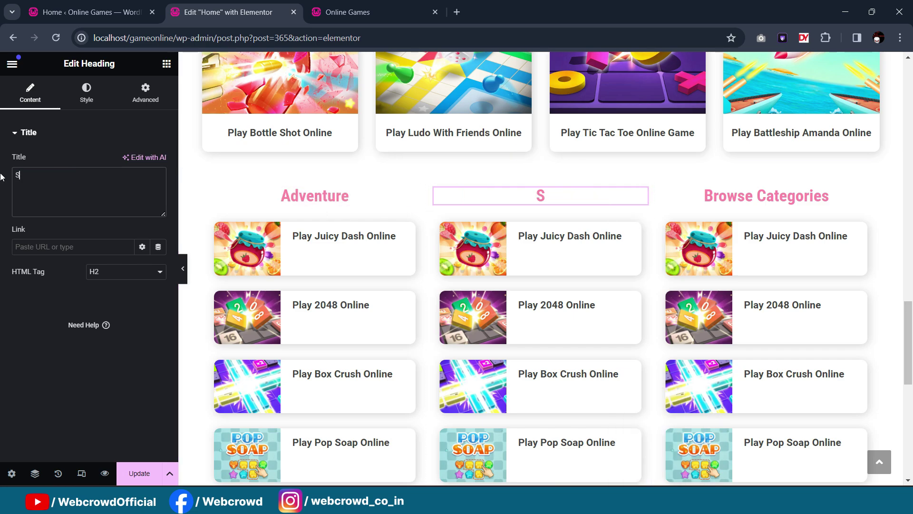
click(342, 10)
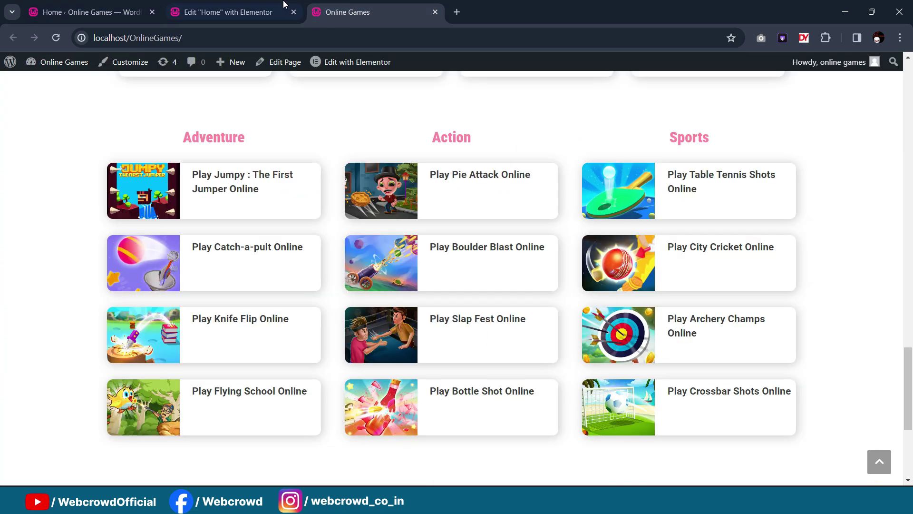
click(198, 3)
drag(72, 177, 1, 176)
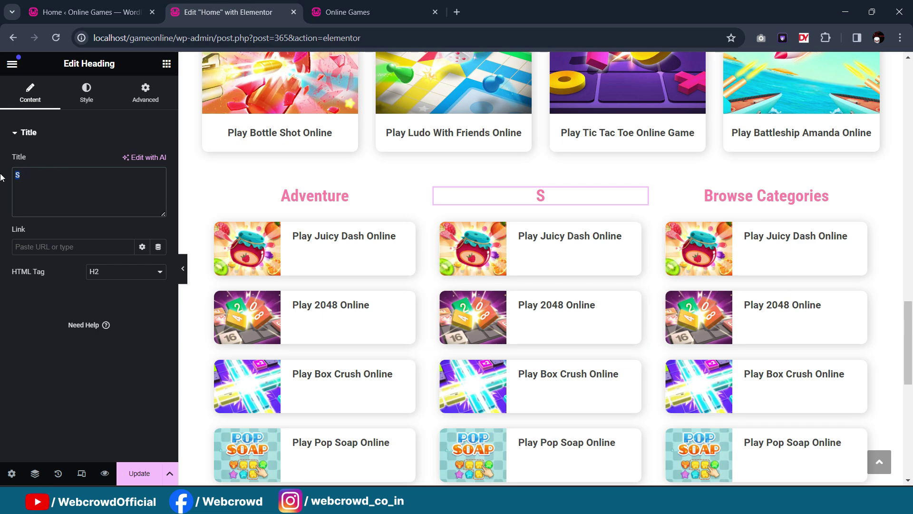
text(Action)
key(Tab)
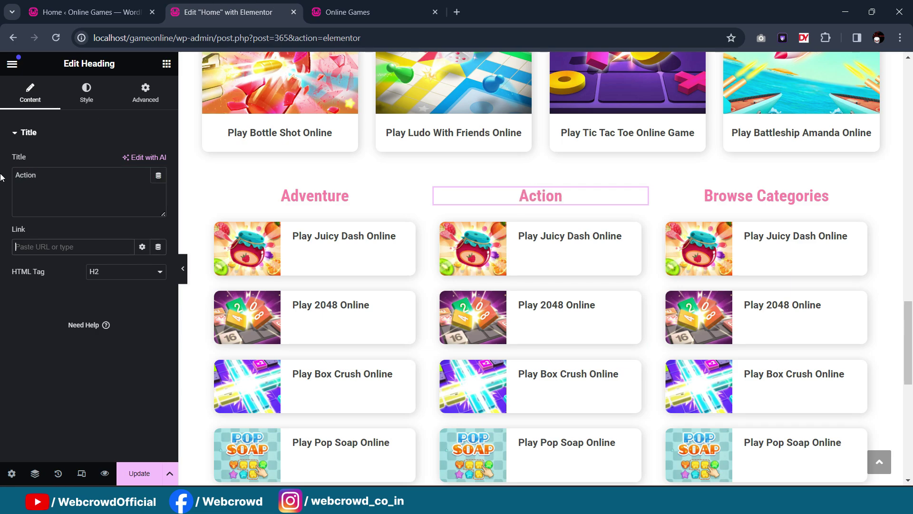
Step: Change the third column's heading text to "Sports" and preview the three titled columns without the editing panel
click(829, 196)
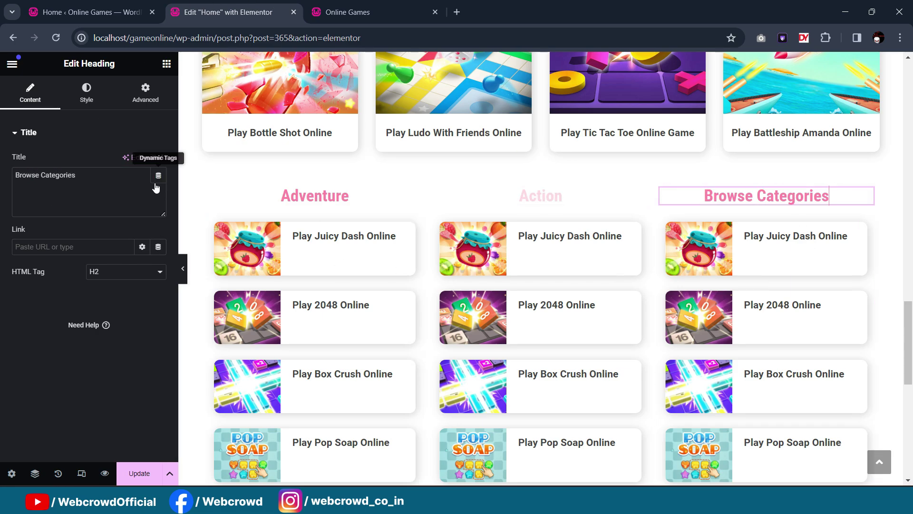
click(88, 174)
drag(87, 174, 1, 177)
text(Spor)
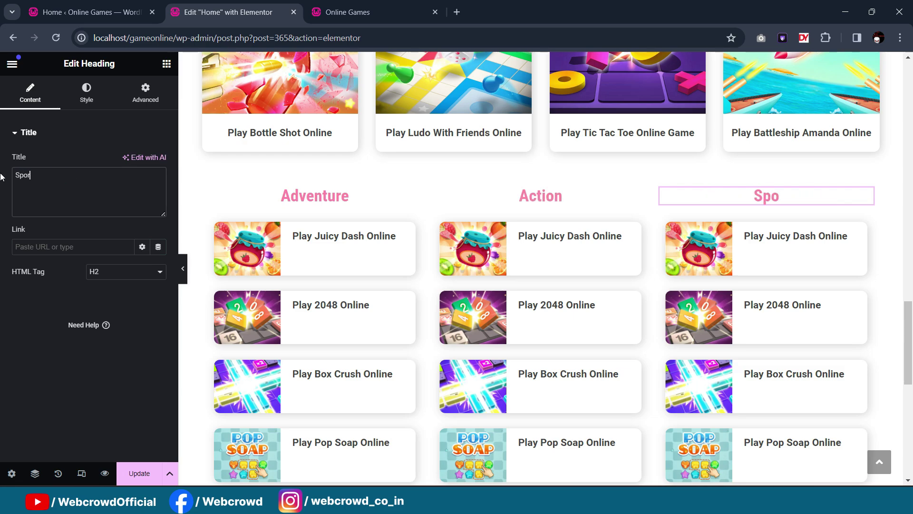
text(ts)
scroll(501, 427, down, 3)
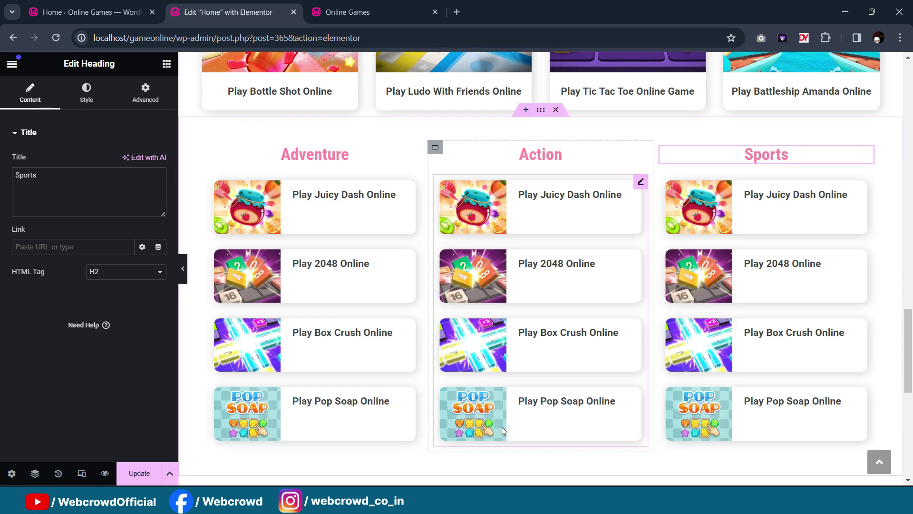
key(ctrl+p)
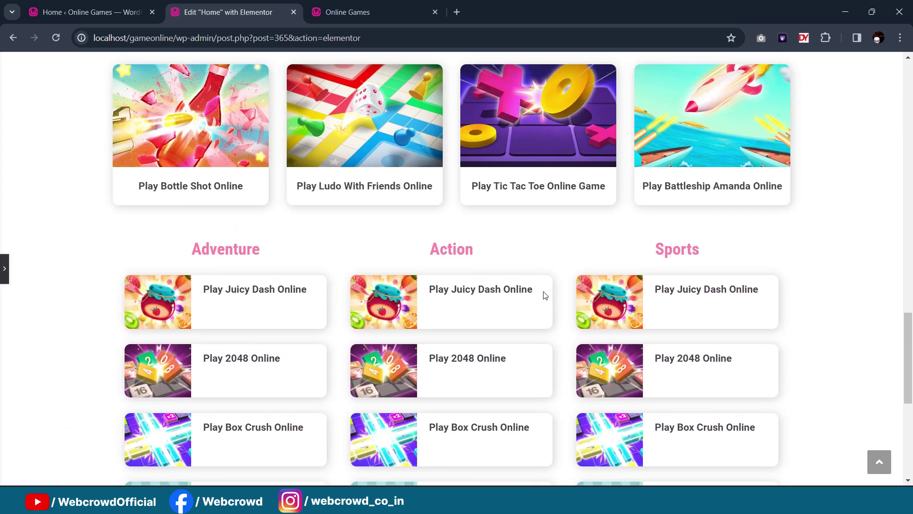
scroll(45, 279, up, 2)
scroll(19, 336, down, 1)
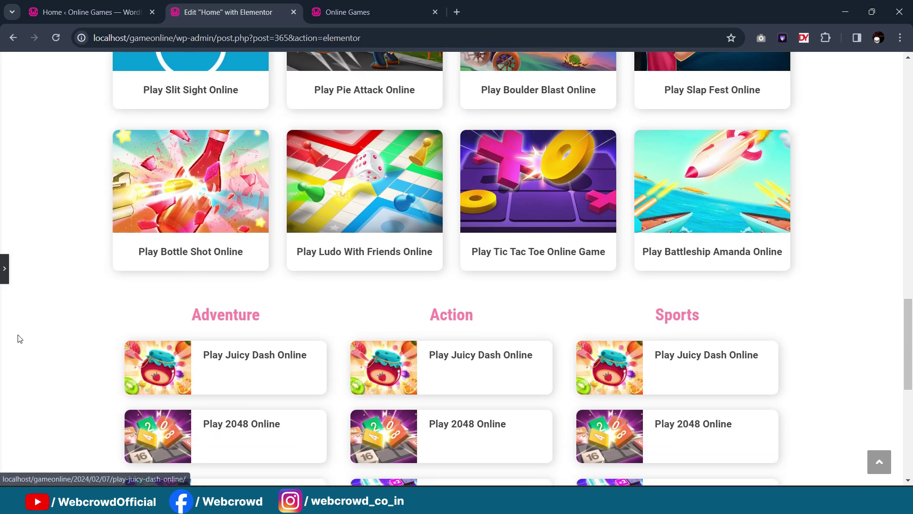
key(ctrl+p)
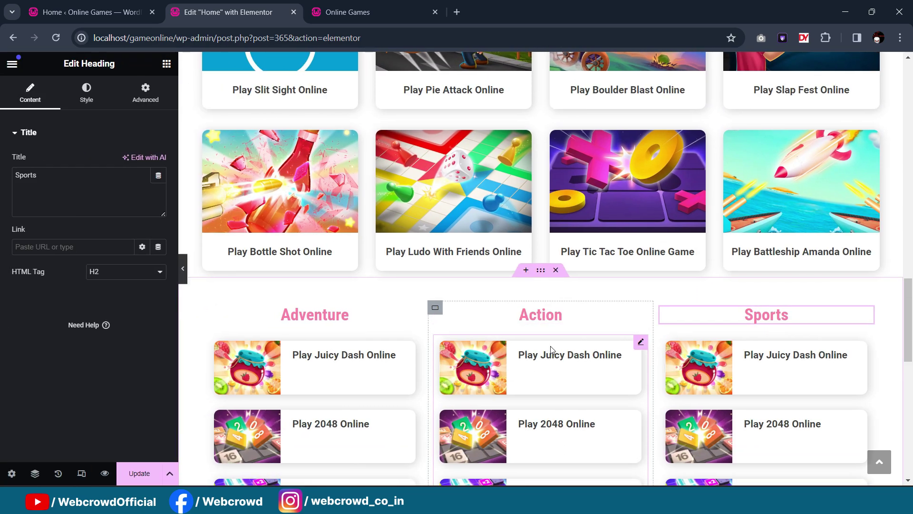
Step: Filter the Adventure column's post list to include posts by Term, using the category Adventure
scroll(379, 228, down, 3)
click(380, 227)
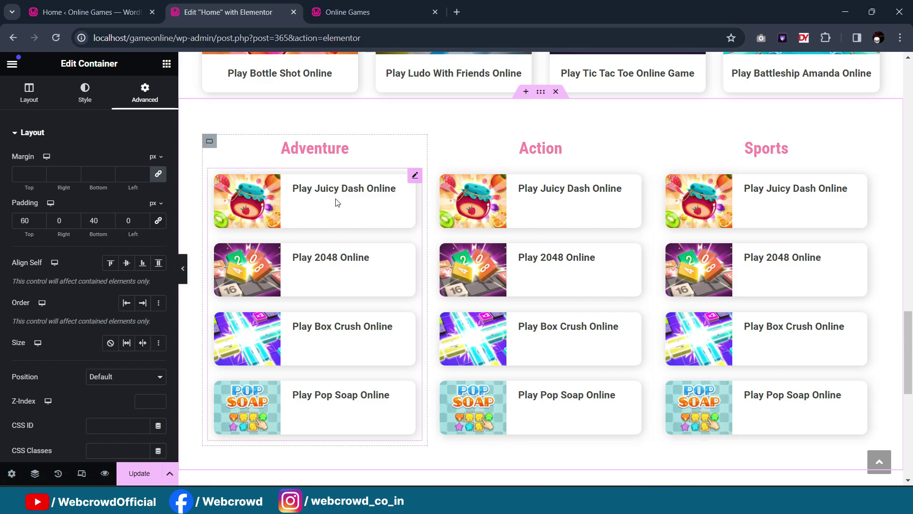
click(415, 177)
scroll(77, 193, down, 5)
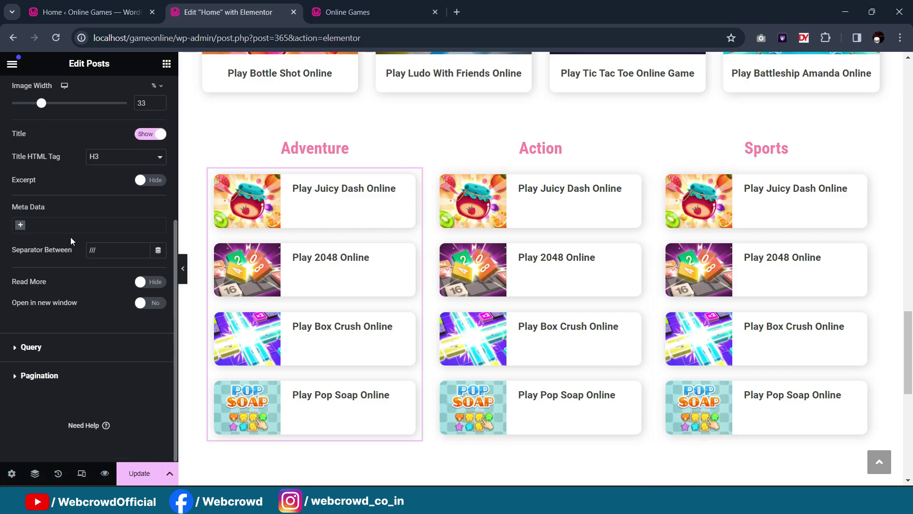
click(63, 357)
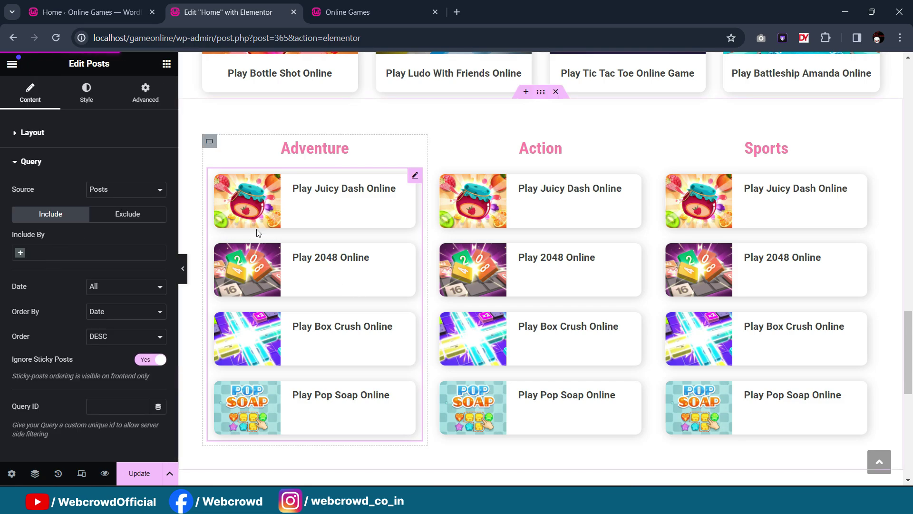
click(20, 252)
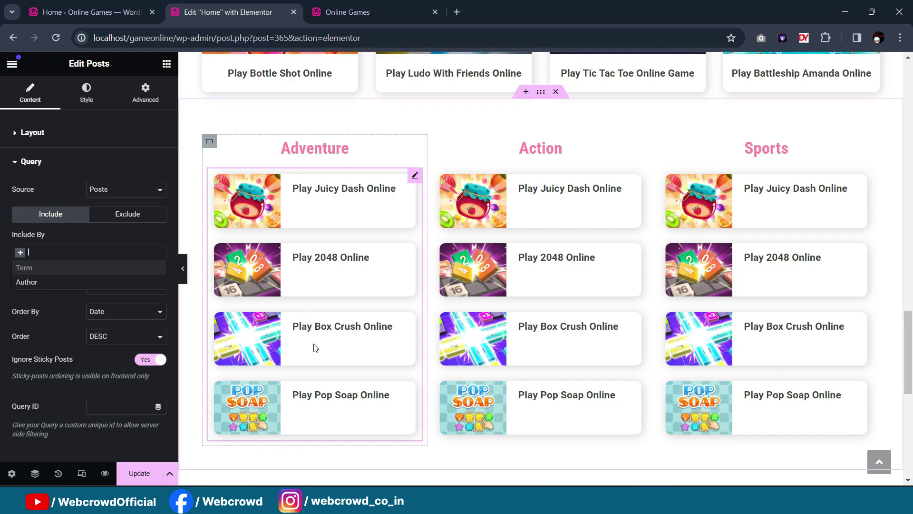
click(25, 267)
click(40, 292)
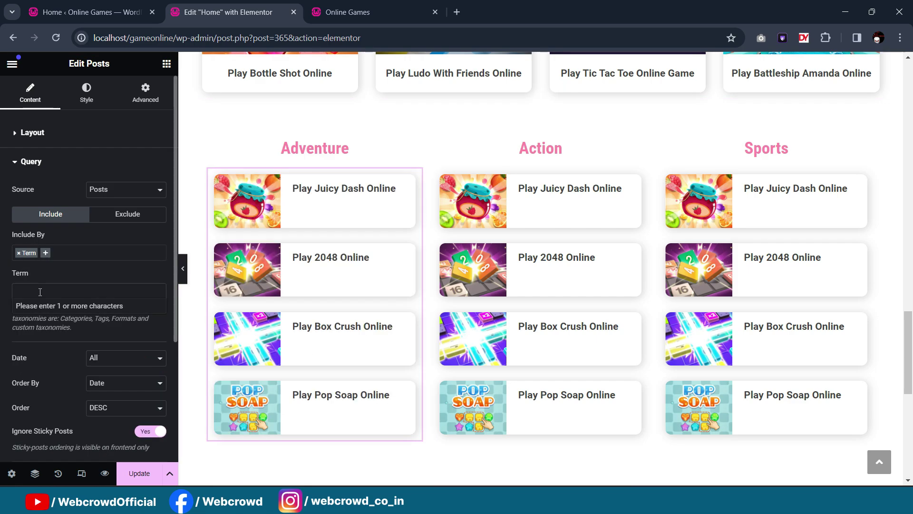
text(adventure)
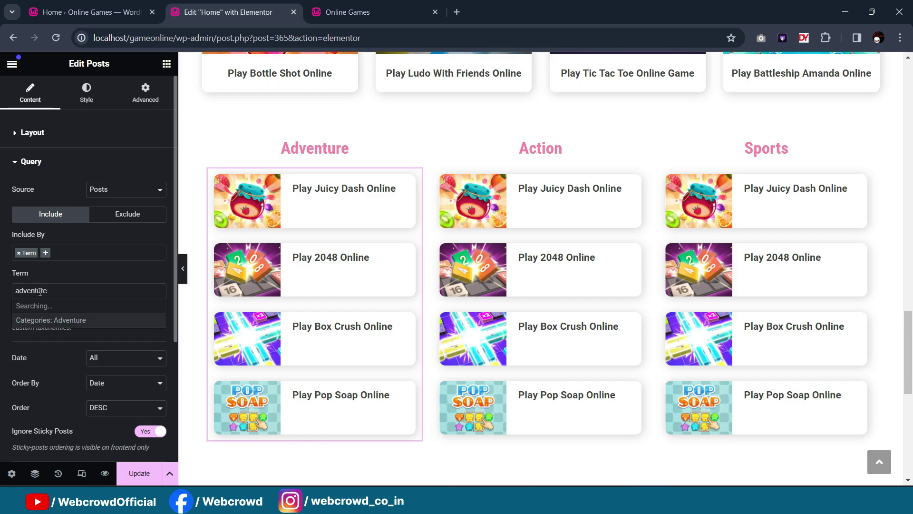
click(76, 319)
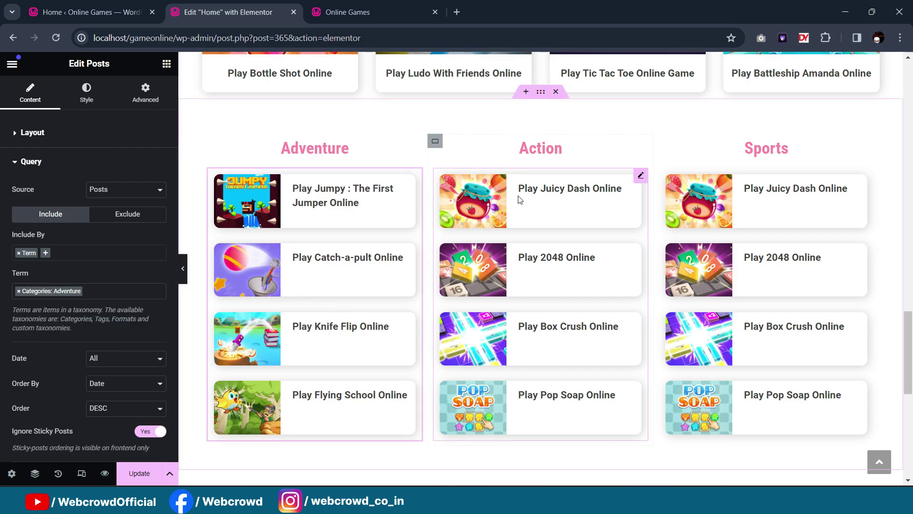
Step: Filter the Action column's post list to include posts by Term, using the category Action
click(640, 176)
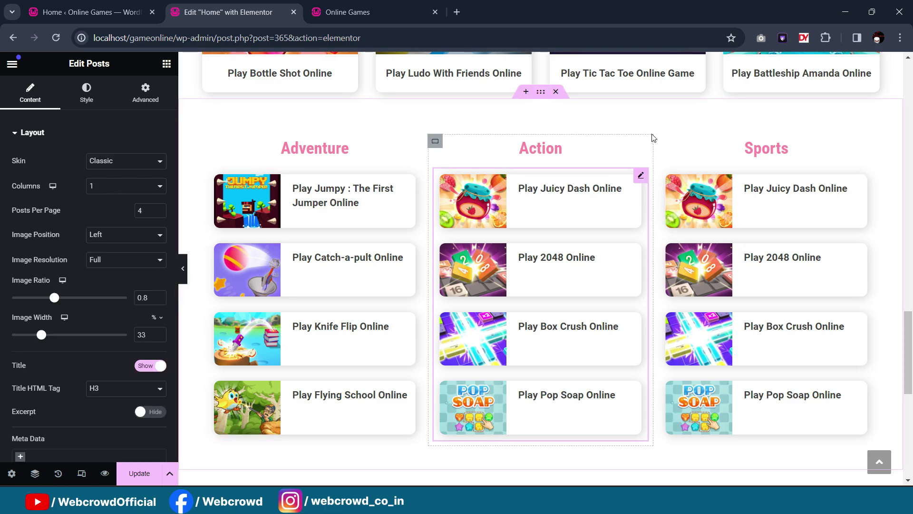
scroll(60, 331, down, 5)
click(31, 347)
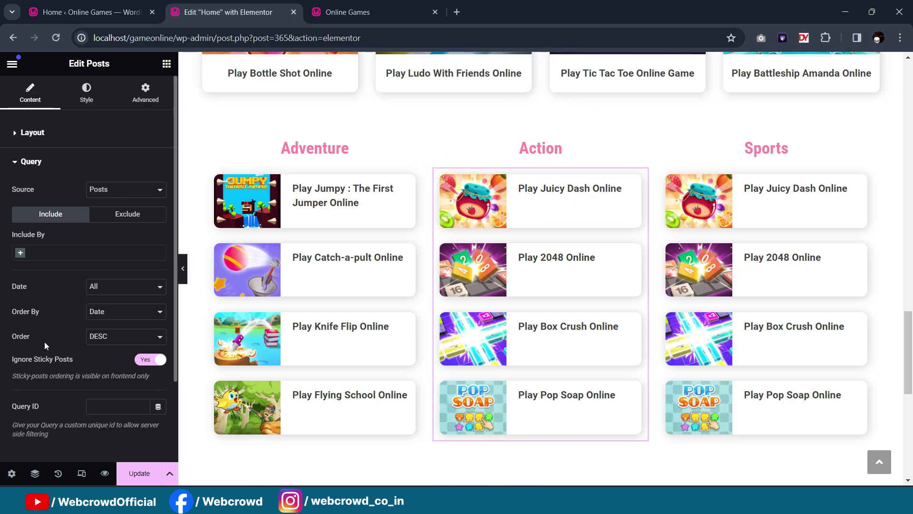
click(65, 252)
click(56, 264)
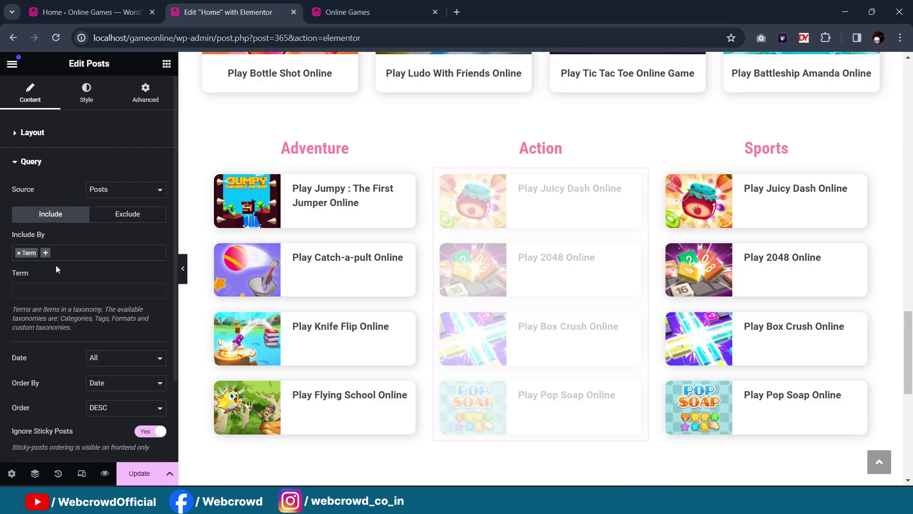
click(45, 291)
text(action)
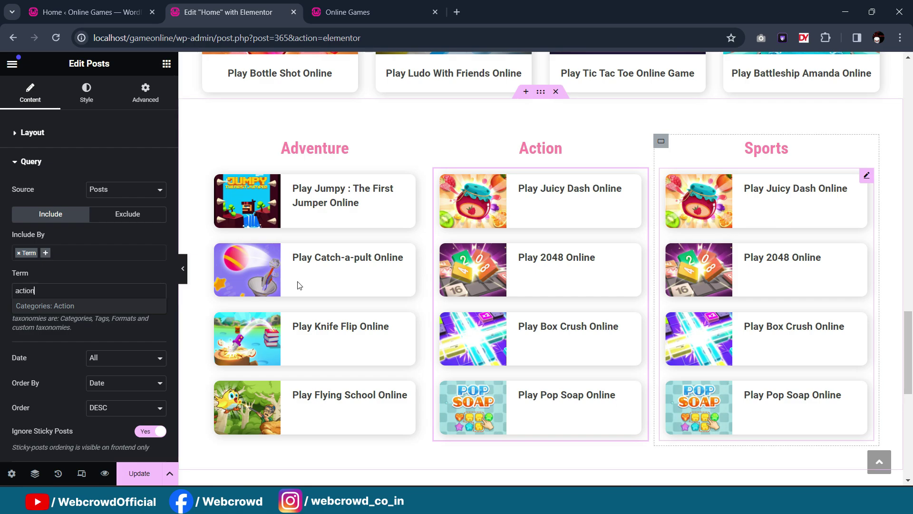
key(Return)
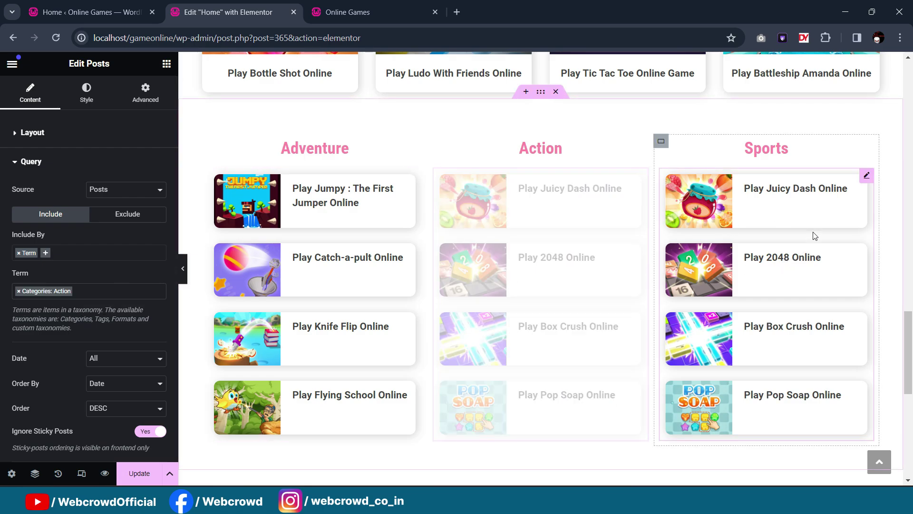
Step: Set the Sports column's post list to include posts by Term, enter "sports" as the term and update the page
click(866, 176)
scroll(62, 233, down, 5)
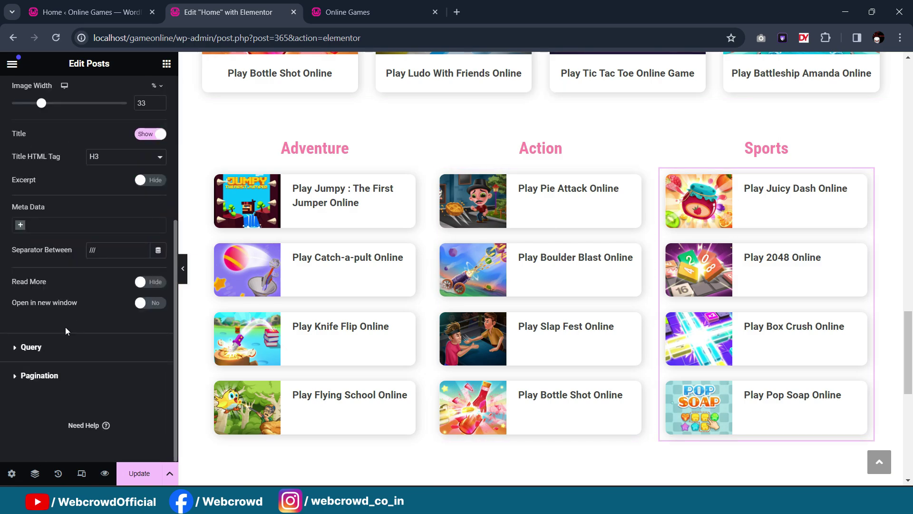
click(62, 347)
click(19, 252)
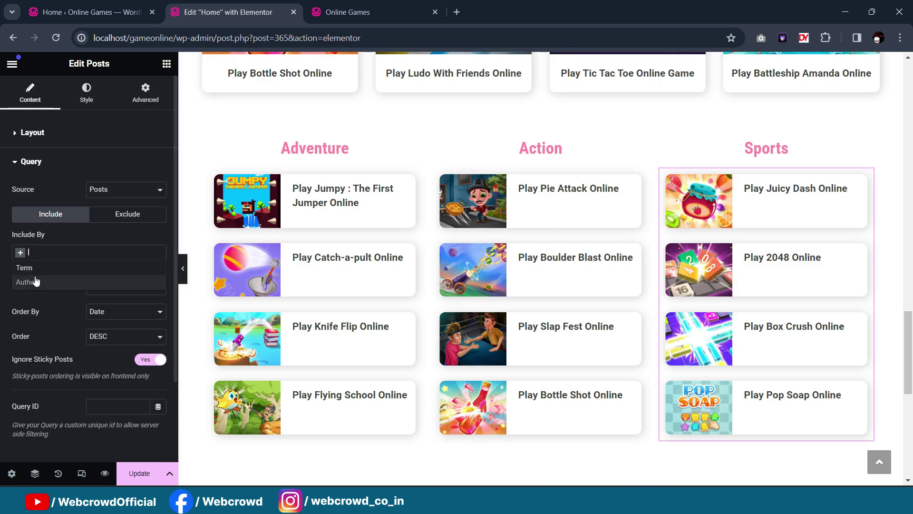
click(34, 267)
click(58, 292)
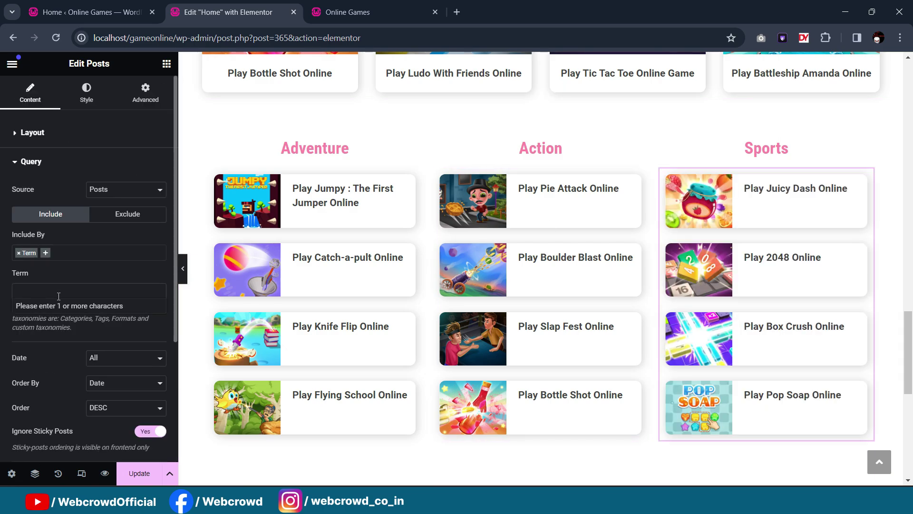
text(sports)
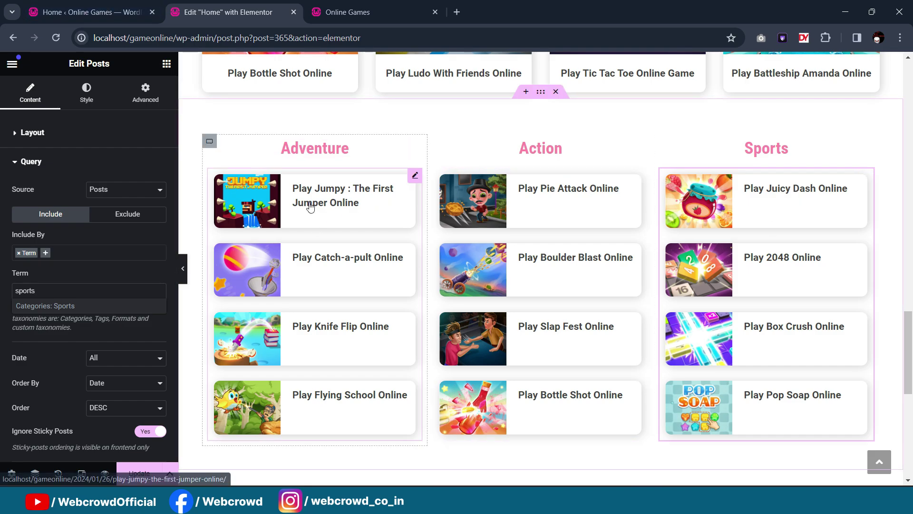
scroll(552, 252, down, 2)
scroll(555, 251, up, 2)
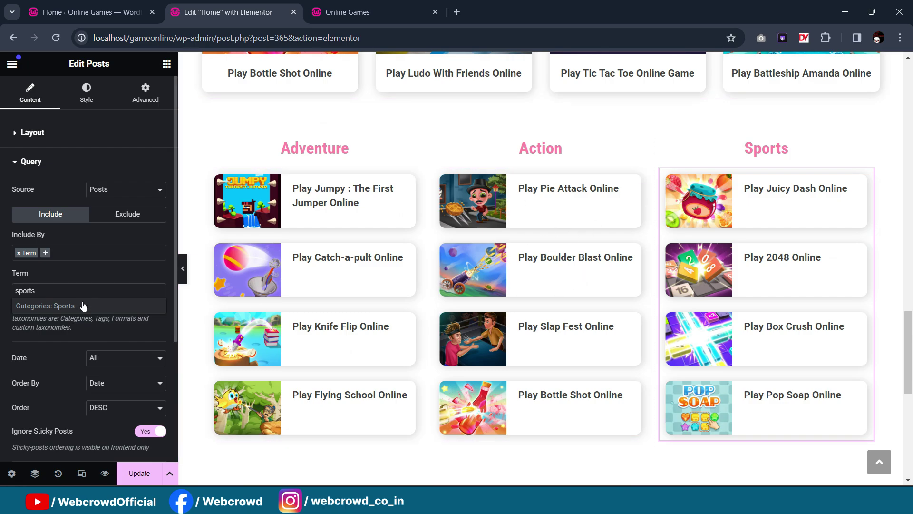
click(141, 474)
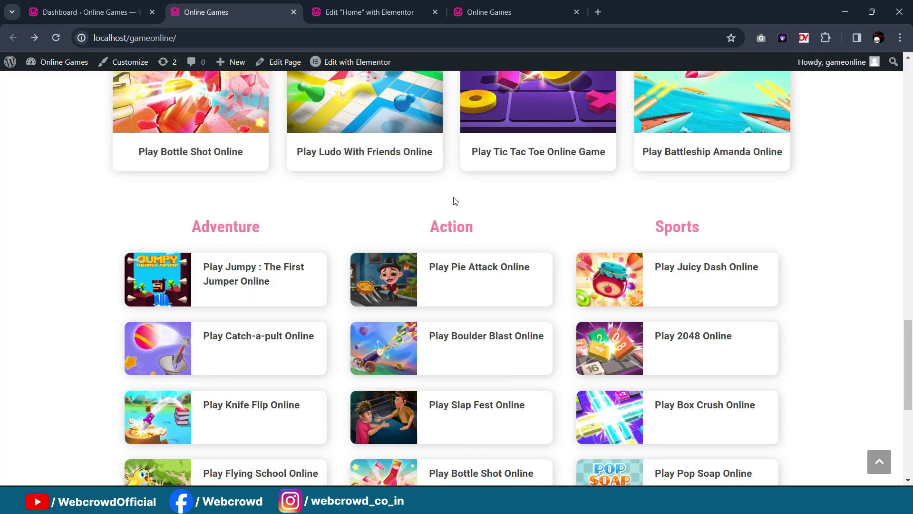
Step: Check the three columns on the published home page and open the Action category page on the reference site
scroll(540, 213, down, 1)
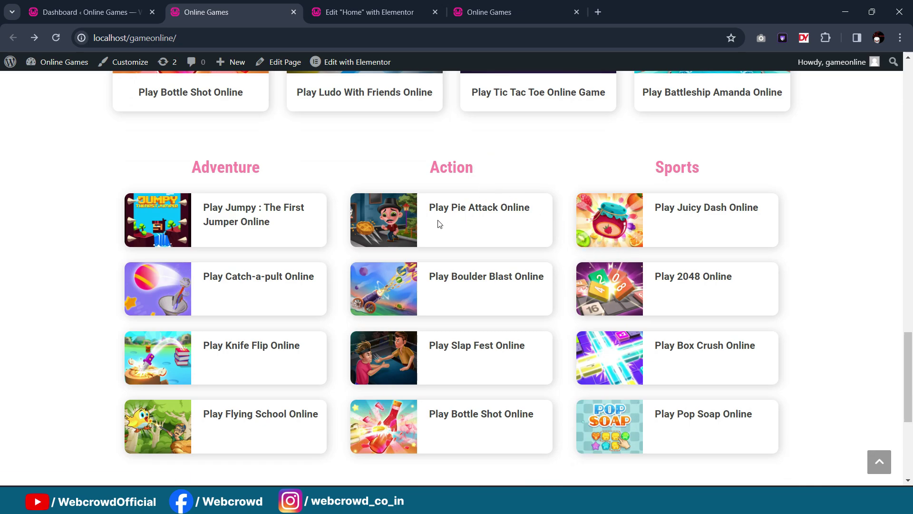
click(513, 8)
scroll(446, 202, down, 1)
scroll(395, 217, up, 1)
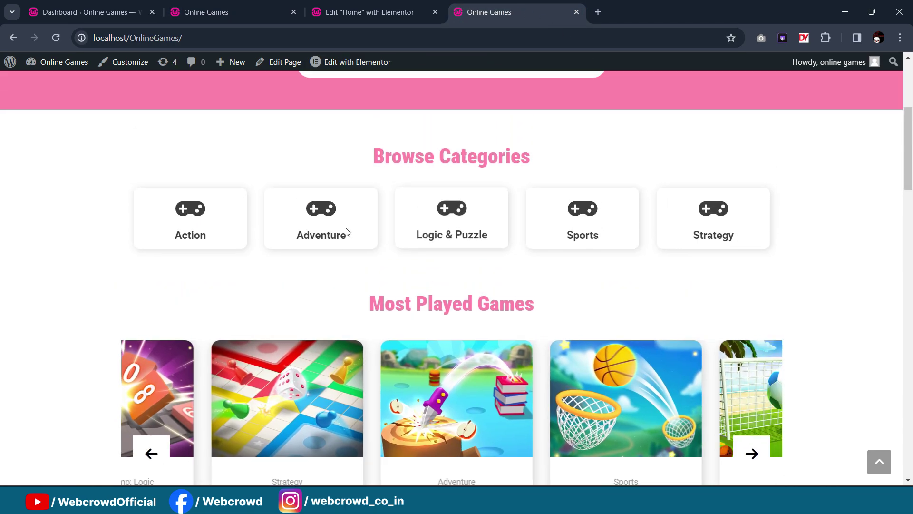
click(190, 208)
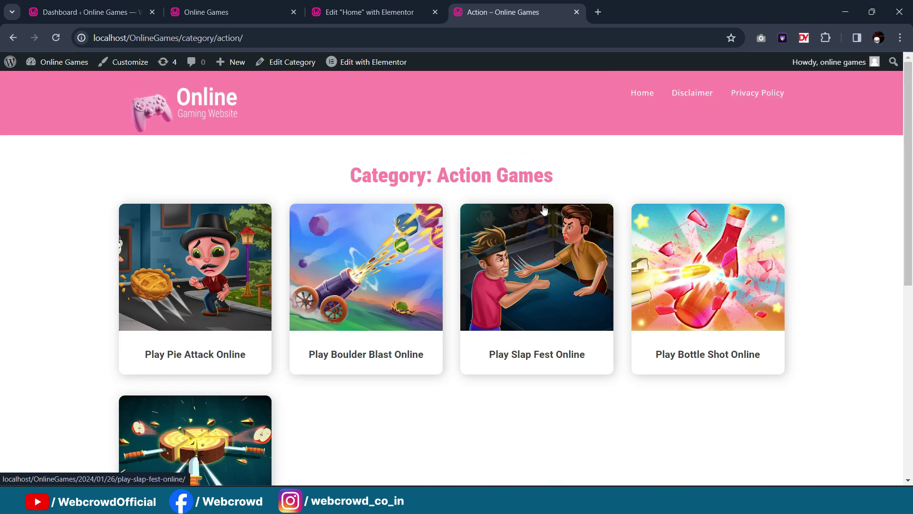
scroll(528, 216, down, 1)
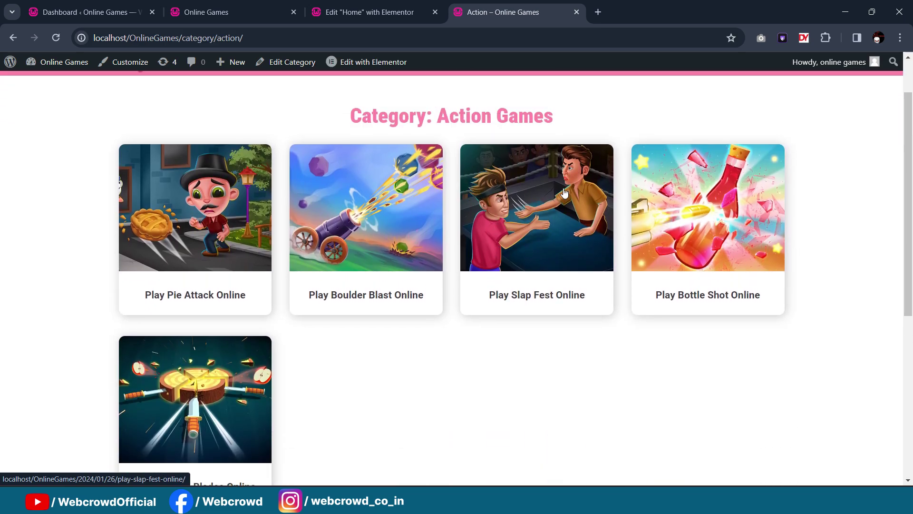
Step: Open the Action category page from the Browse Categories section of the site's own home page
click(228, 9)
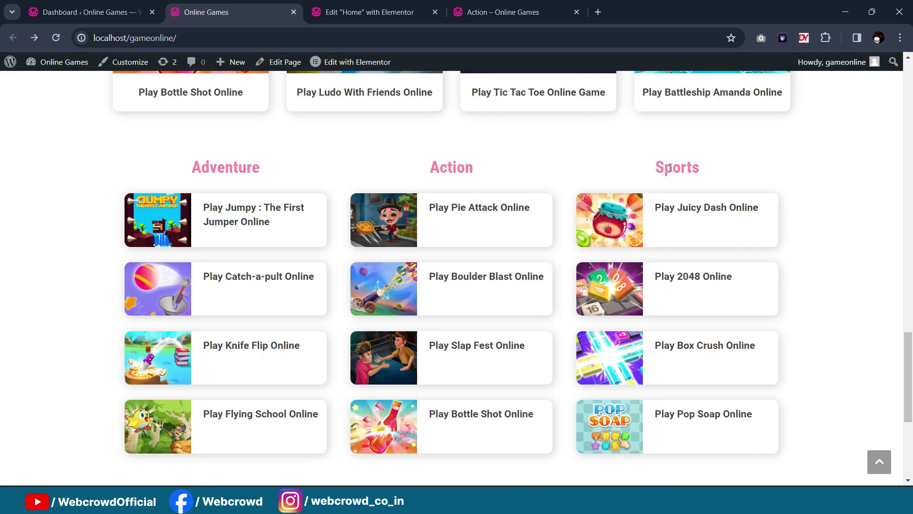
scroll(683, 190, down, 5)
scroll(571, 205, up, 10)
scroll(421, 225, up, 6)
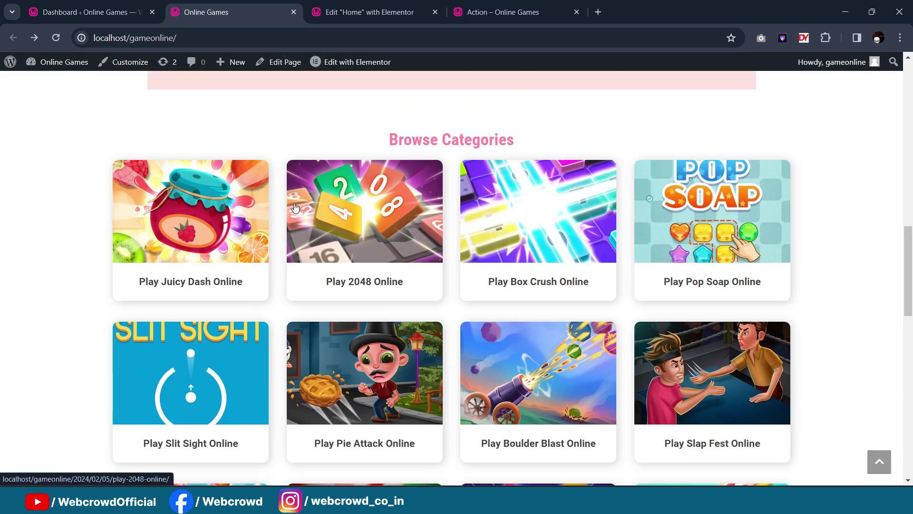
scroll(294, 206, up, 12)
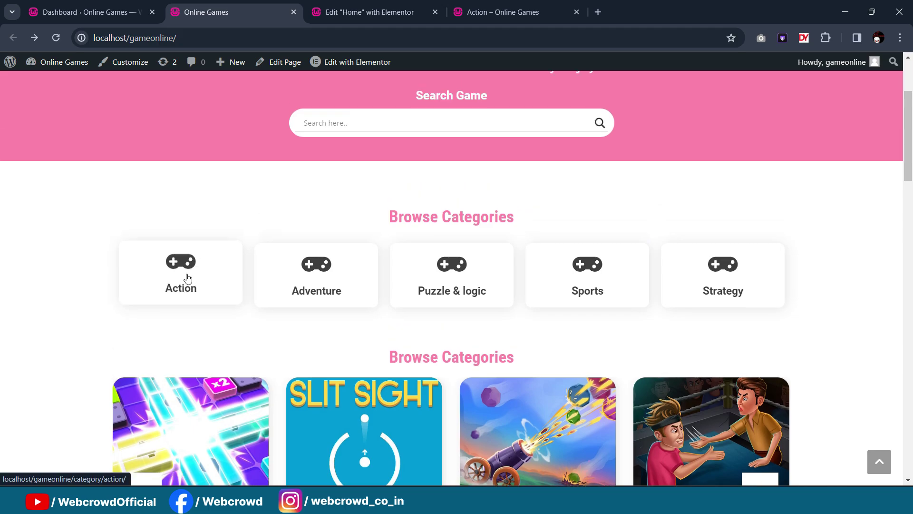
click(188, 278)
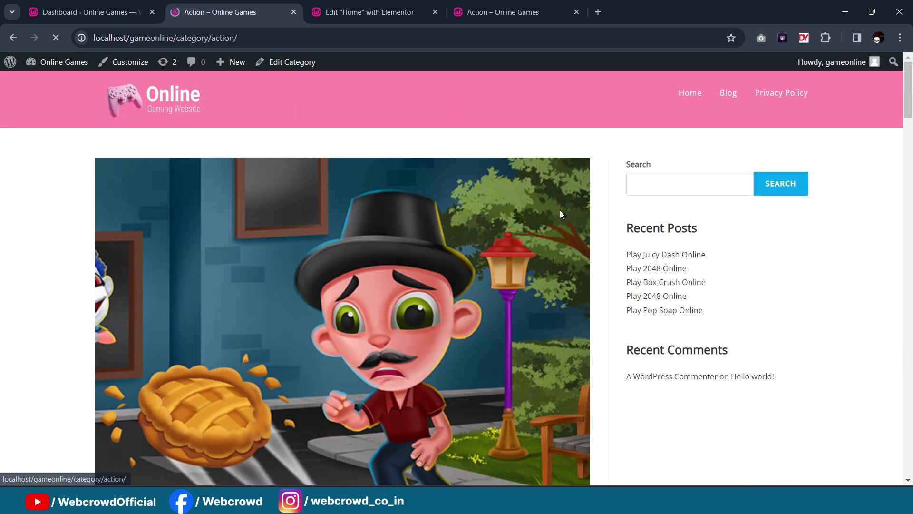
Step: Examine the layout of the Action category page and compare it with the reference site's Action category page
scroll(495, 237, down, 8)
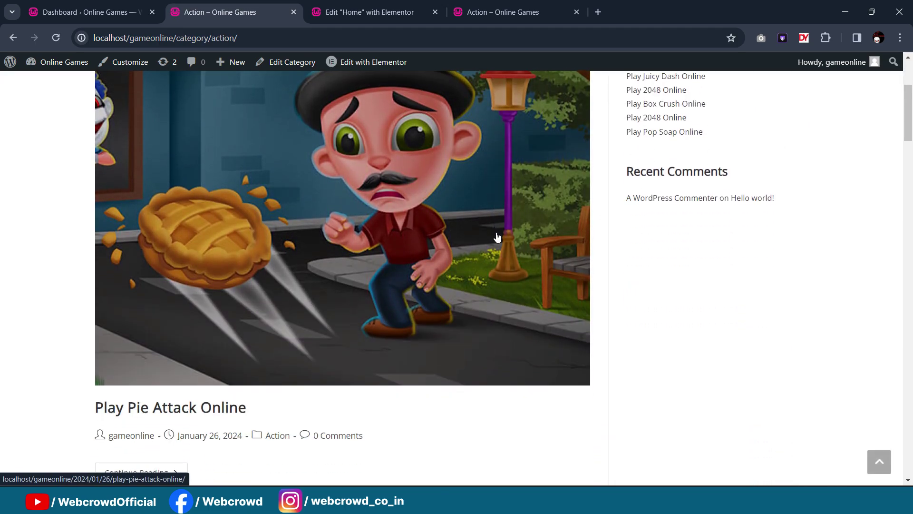
scroll(367, 207, down, 6)
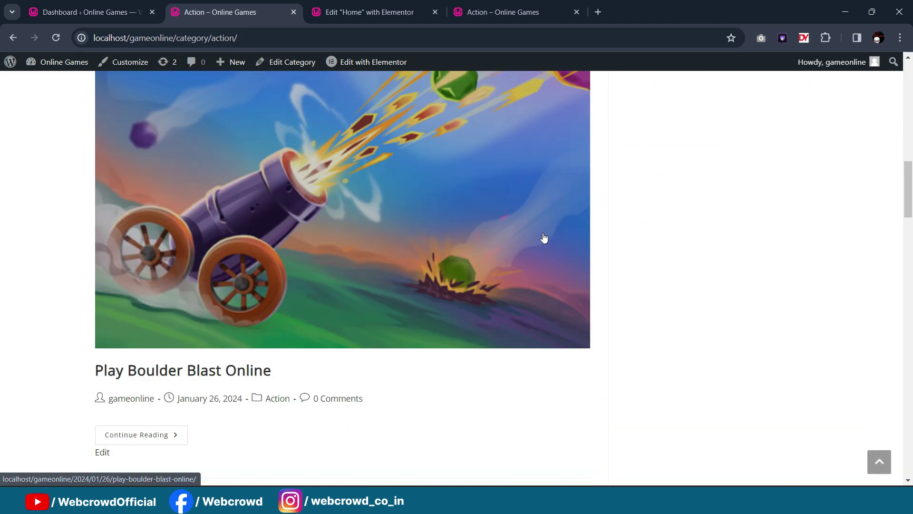
scroll(483, 254, down, 5)
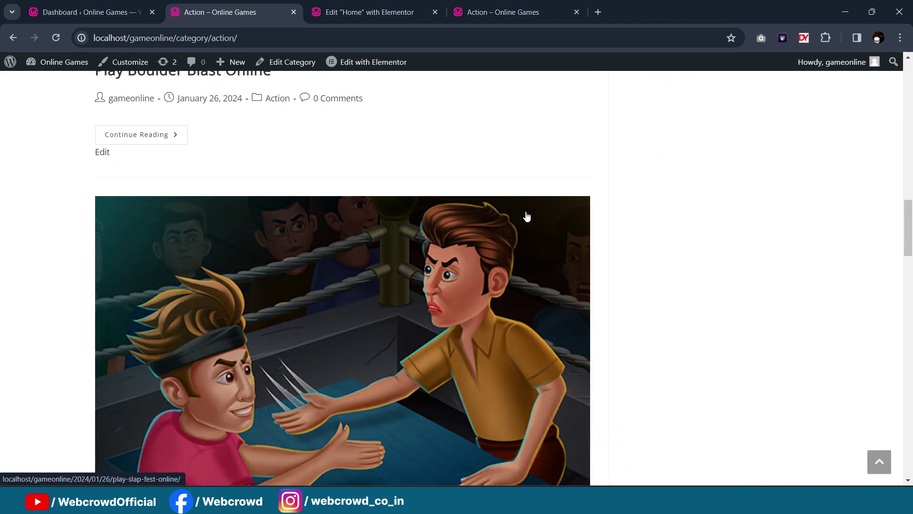
scroll(498, 214, up, 4)
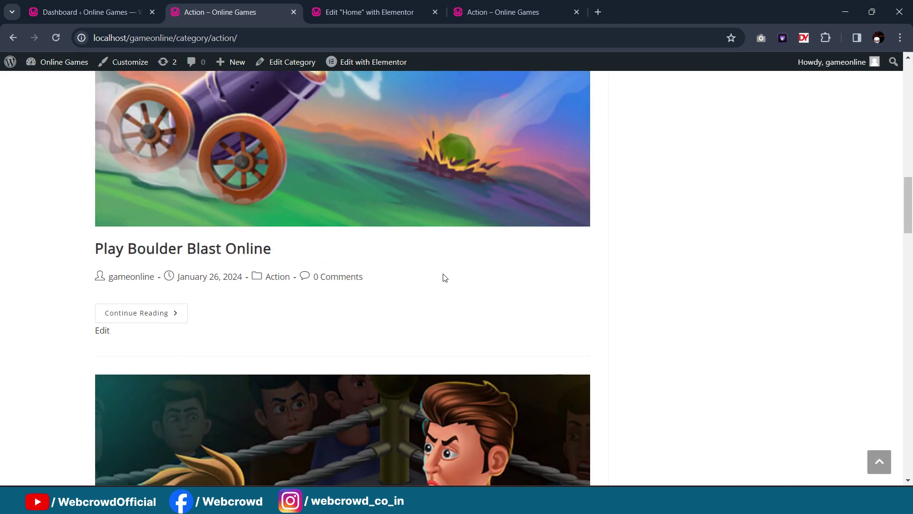
scroll(443, 237, up, 3)
click(525, 13)
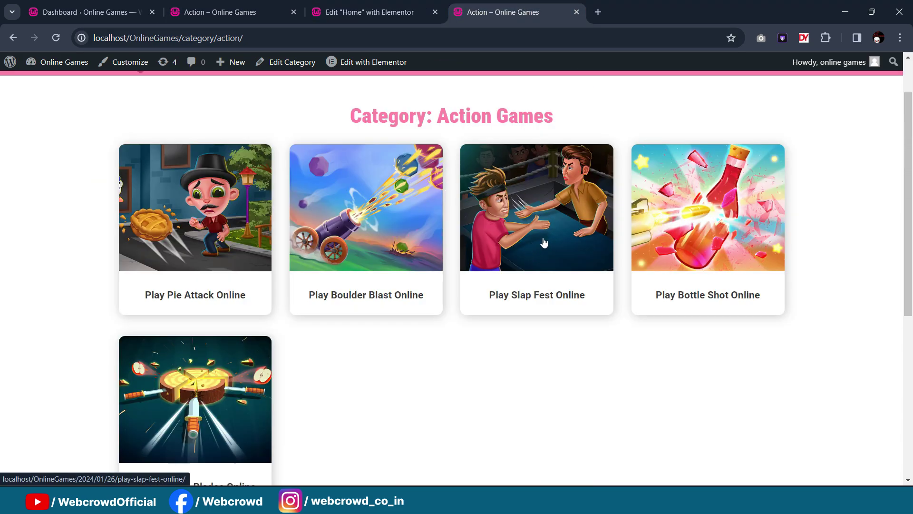
scroll(550, 259, down, 5)
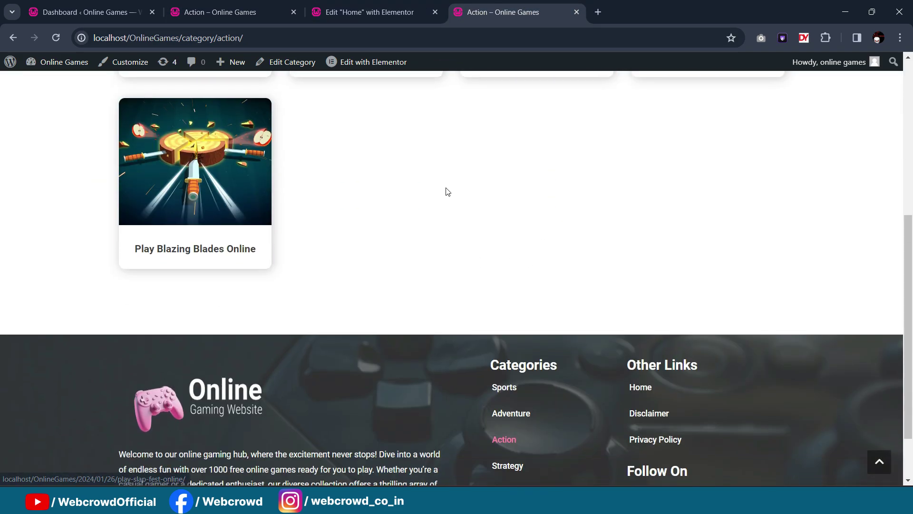
scroll(525, 226, up, 5)
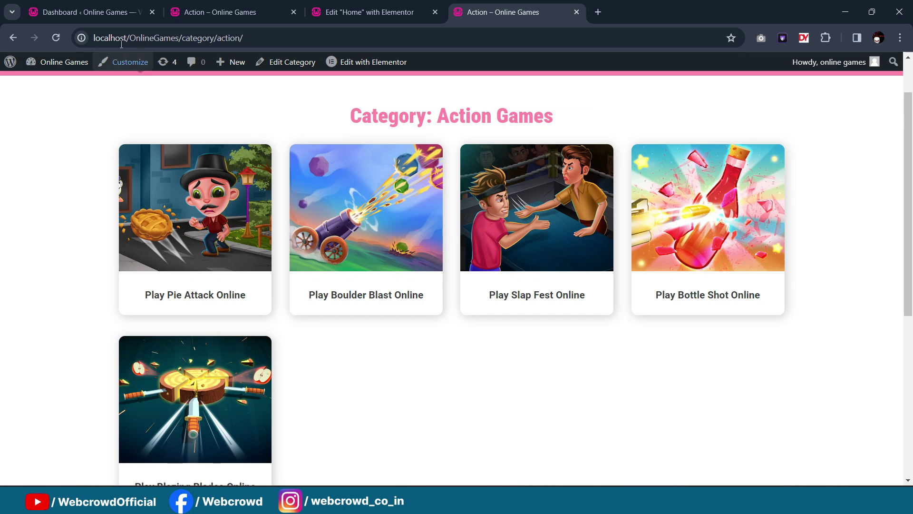
Step: Create a new Archive template in the Theme Builder and dismiss the template library
click(98, 13)
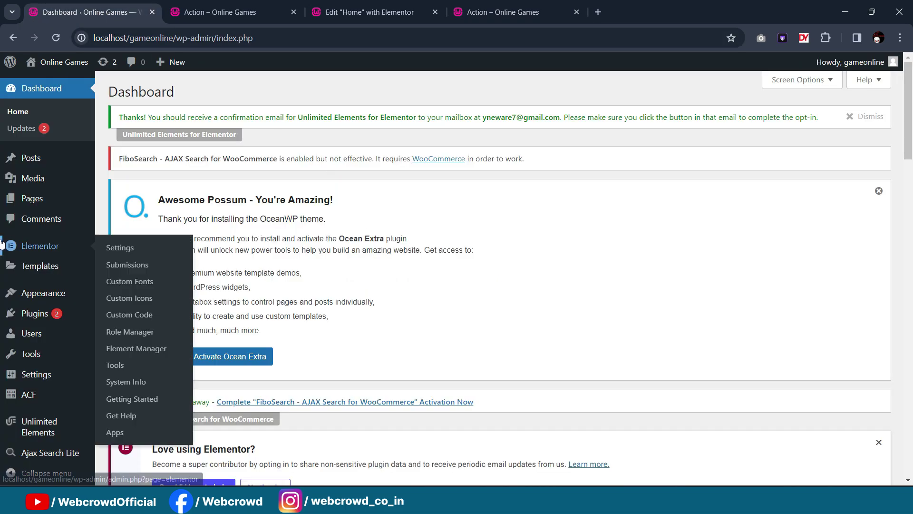
scroll(26, 328, down, 1)
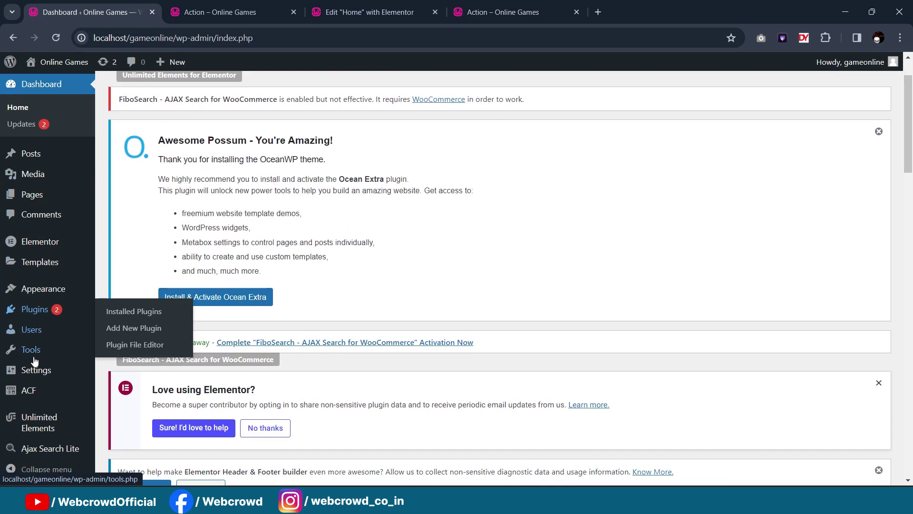
mouse_move(38, 262)
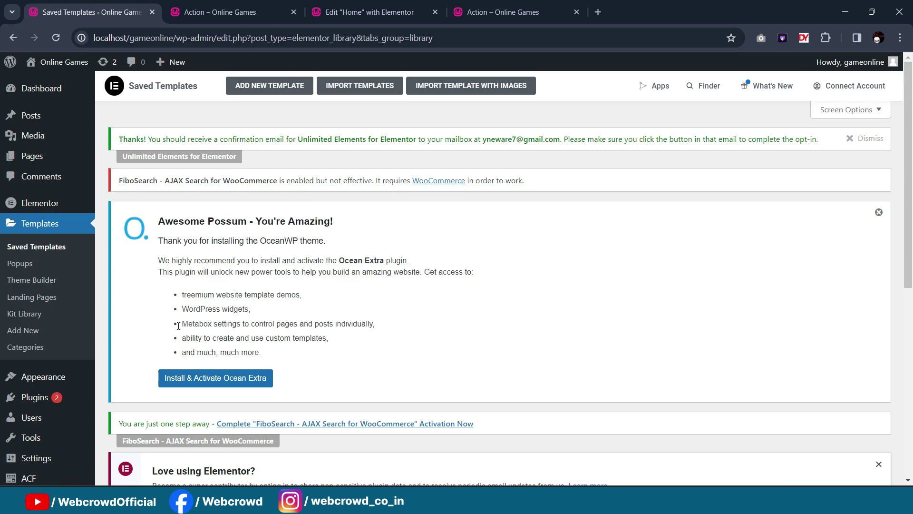
click(32, 281)
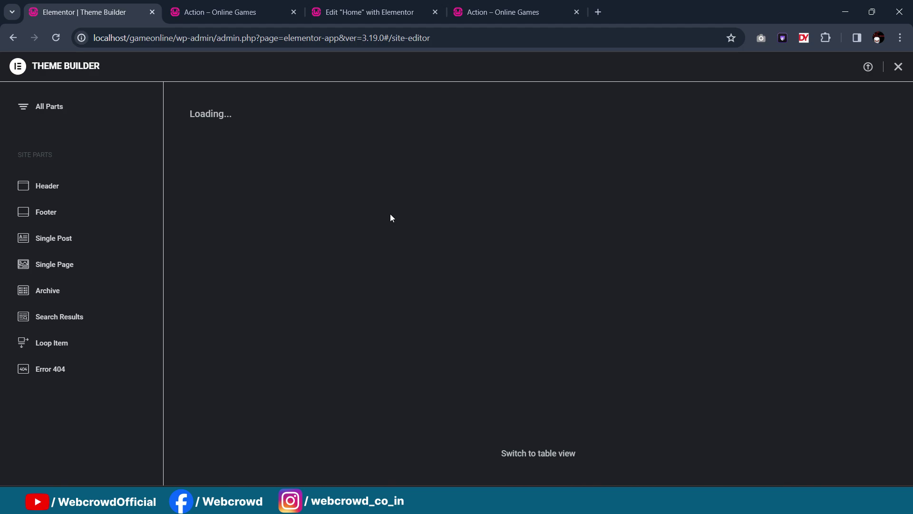
click(44, 296)
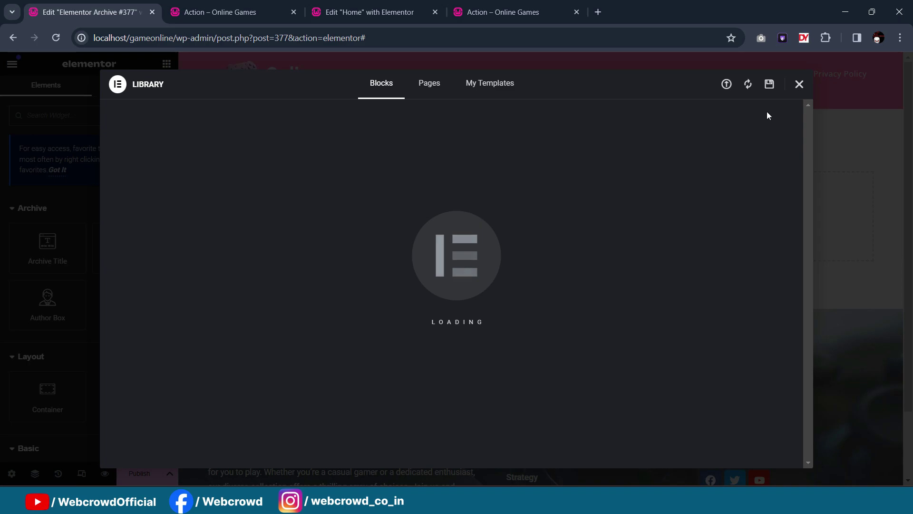
click(798, 84)
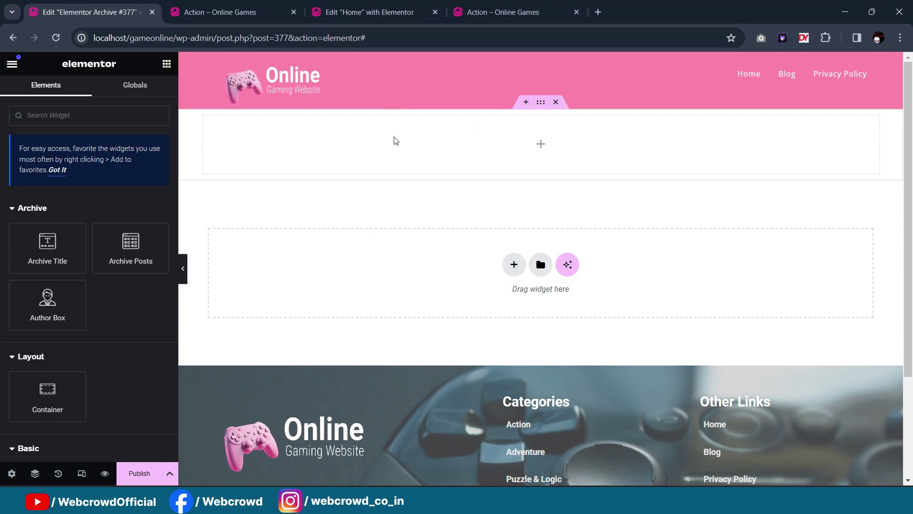
Step: Copy the four-column Posts widget from the Home page and paste it into the empty container of the archive template
key(ctrl+3)
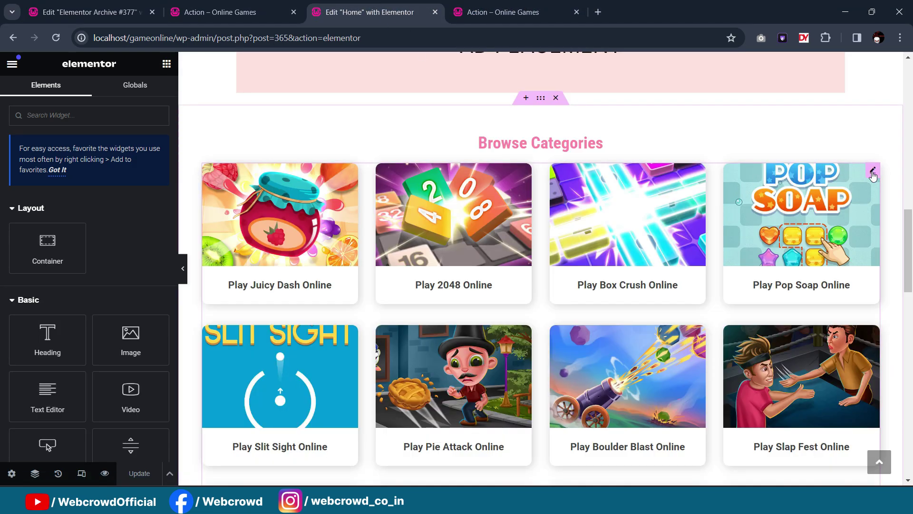
right_click(874, 169)
click(796, 232)
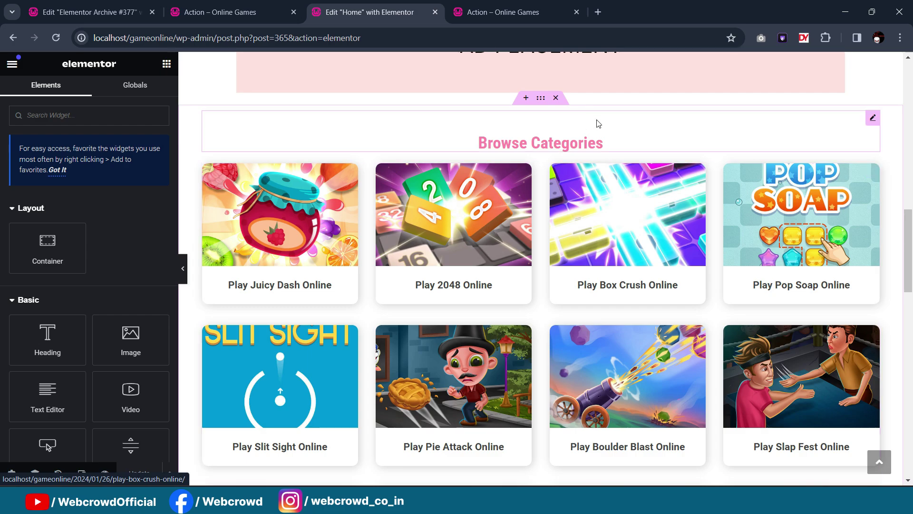
click(219, 12)
click(142, 11)
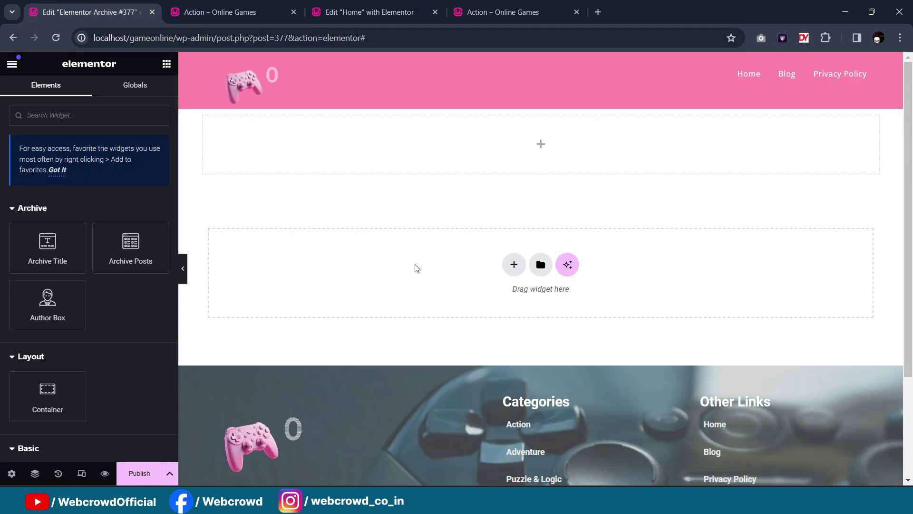
right_click(441, 140)
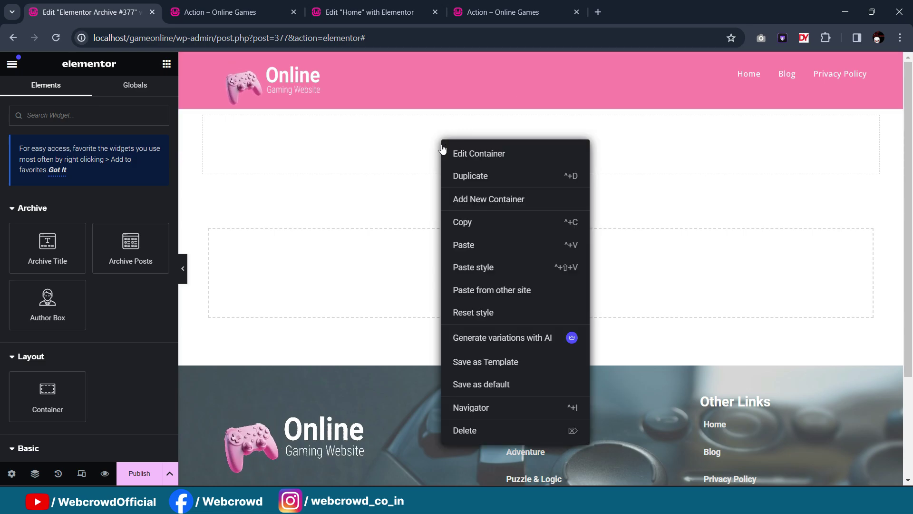
click(463, 244)
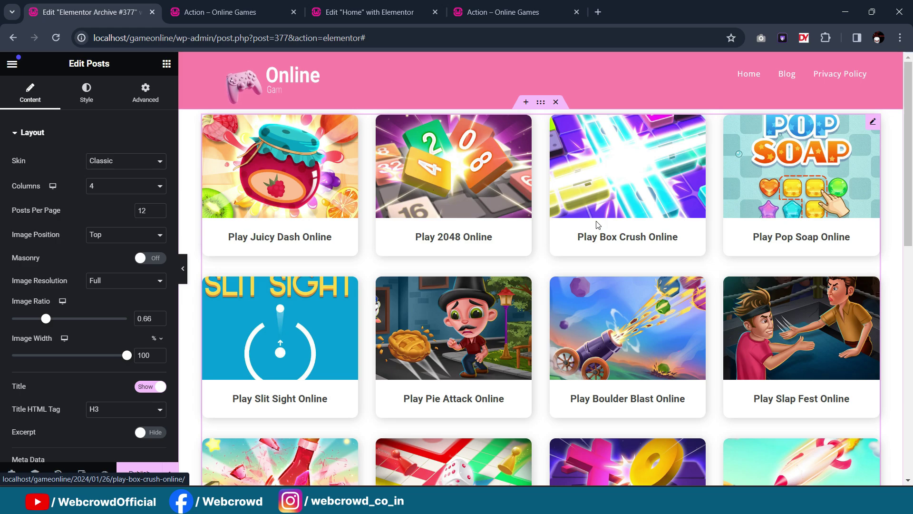
scroll(599, 223, down, 5)
scroll(547, 199, up, 3)
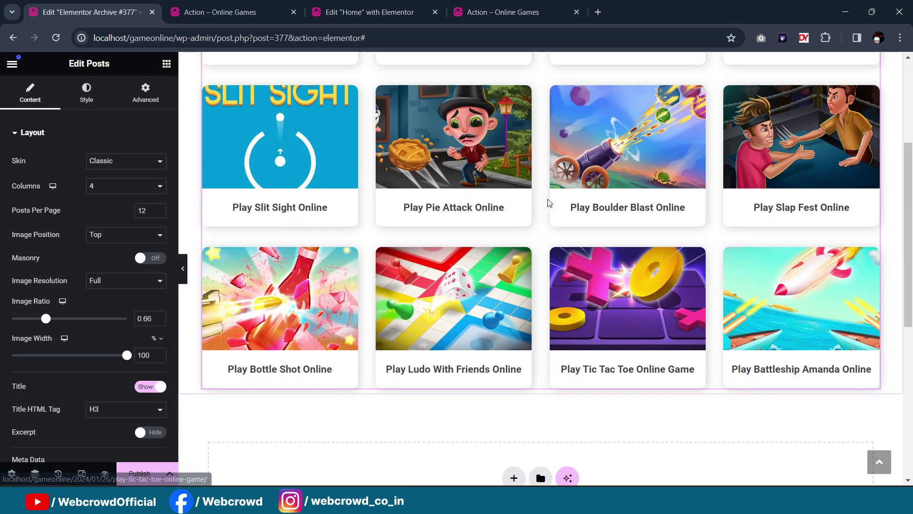
scroll(653, 228, down, 1)
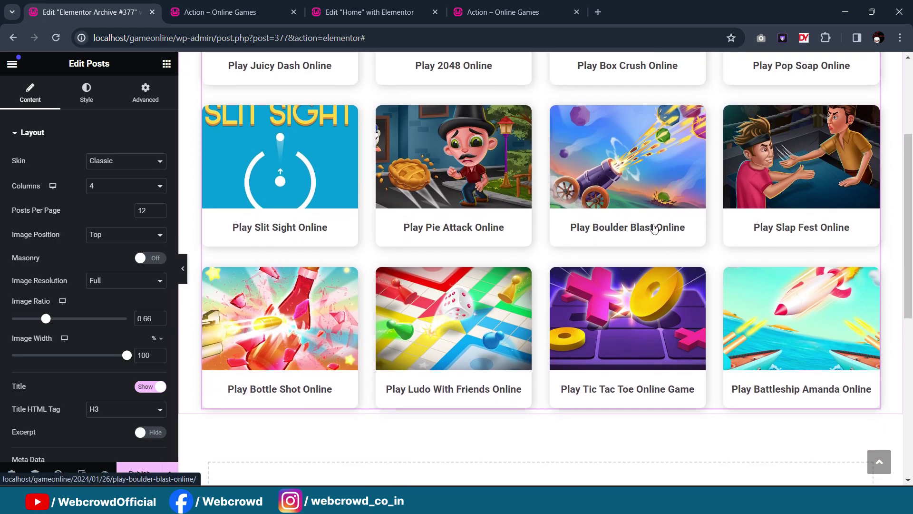
scroll(547, 224, up, 2)
scroll(548, 216, up, 2)
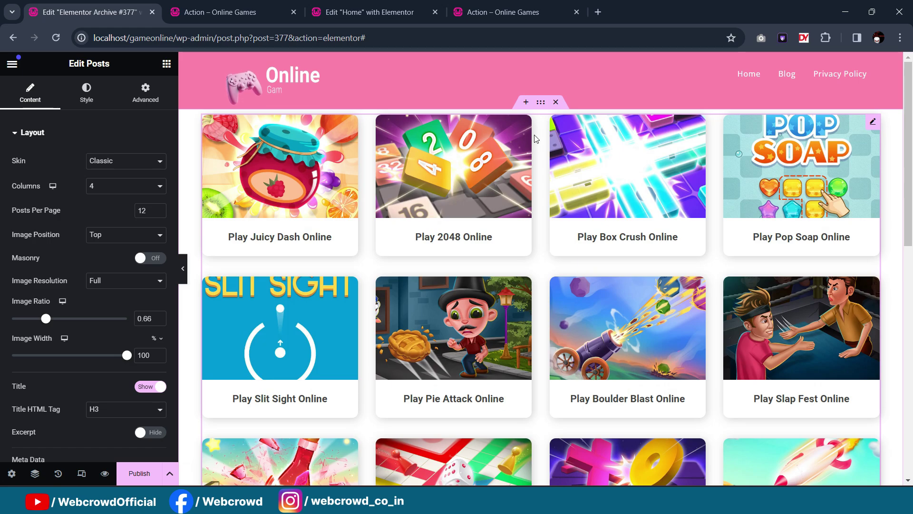
Step: Set the posts container's top padding to 130 px and bottom padding to 50 px, with the sides unlinked
click(541, 104)
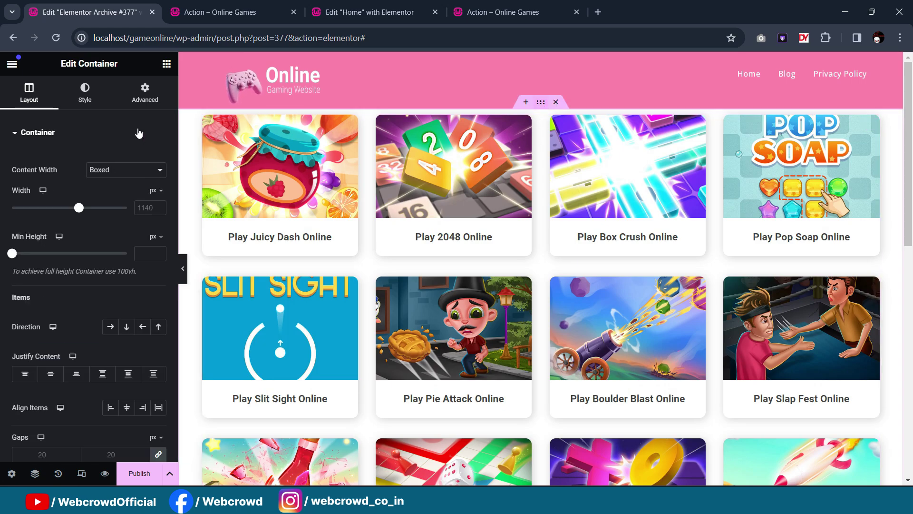
click(145, 92)
click(153, 178)
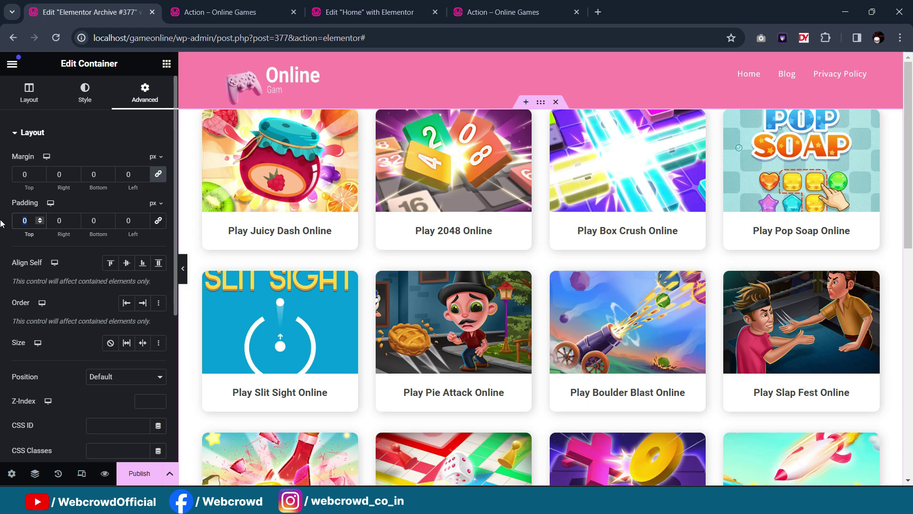
text(50)
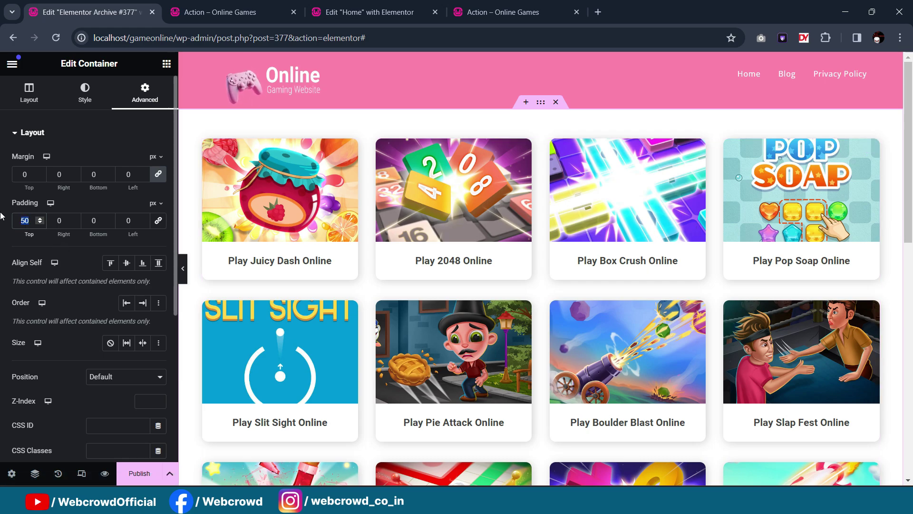
text(130)
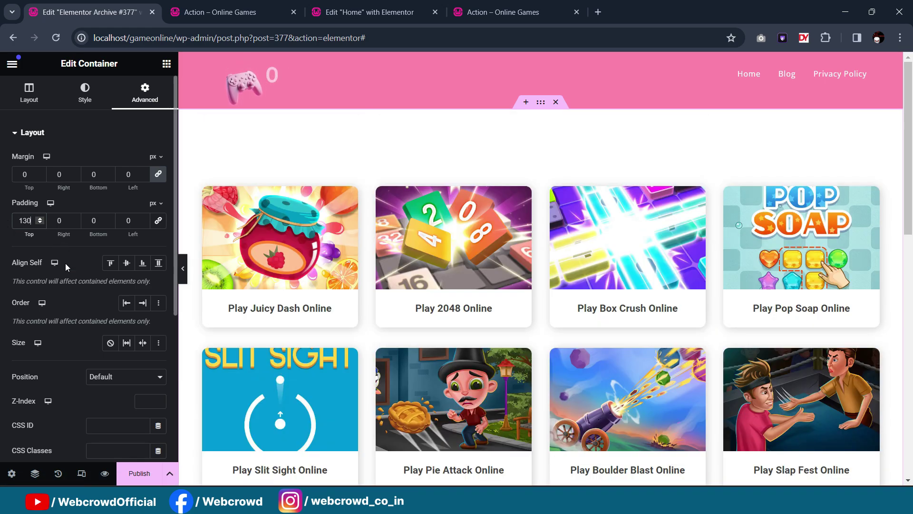
double_click(99, 221)
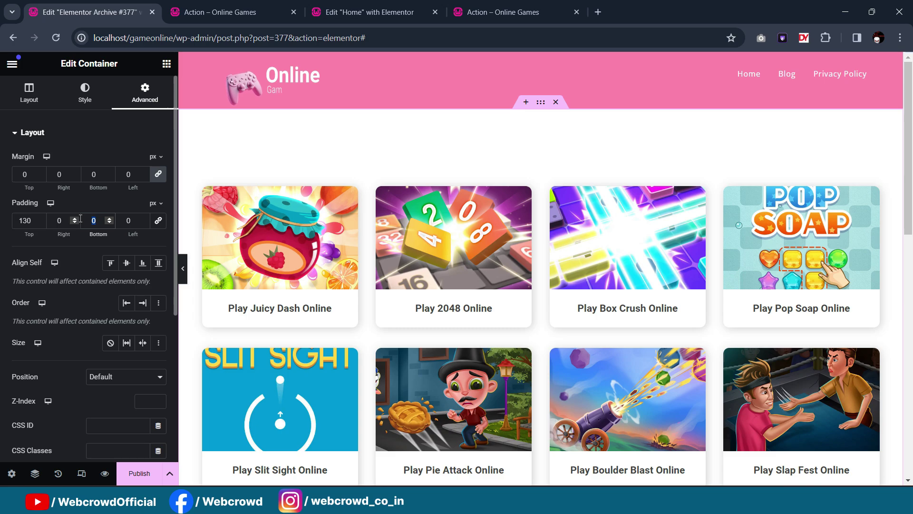
text(50)
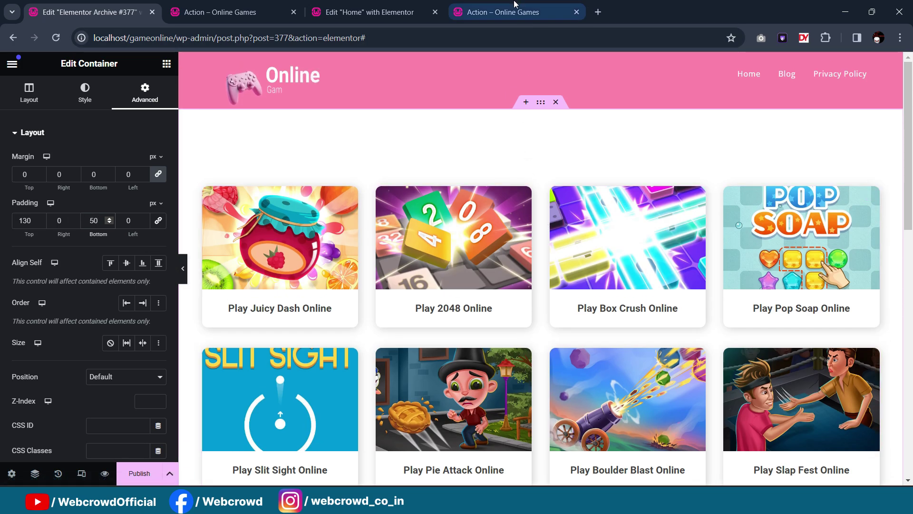
Step: Add an Archive Title widget above the posts grid in the archive template, following the reference category page
click(514, 12)
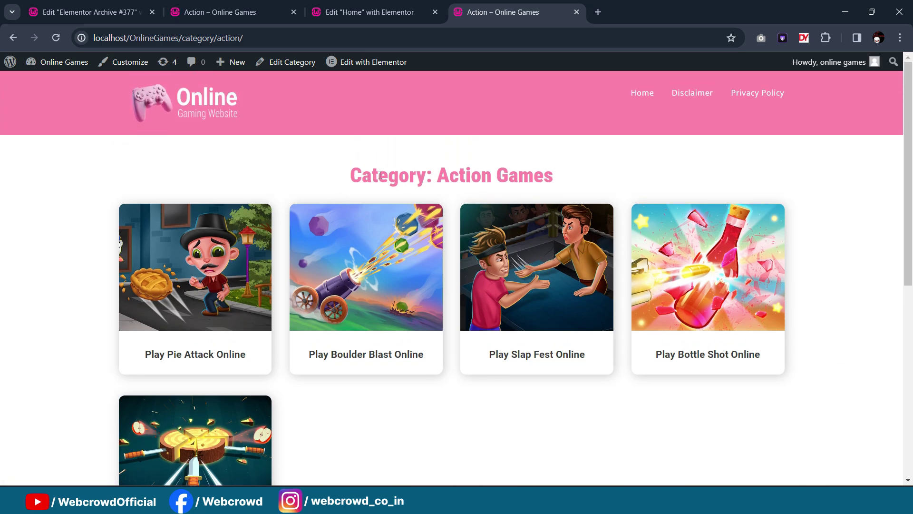
click(369, 12)
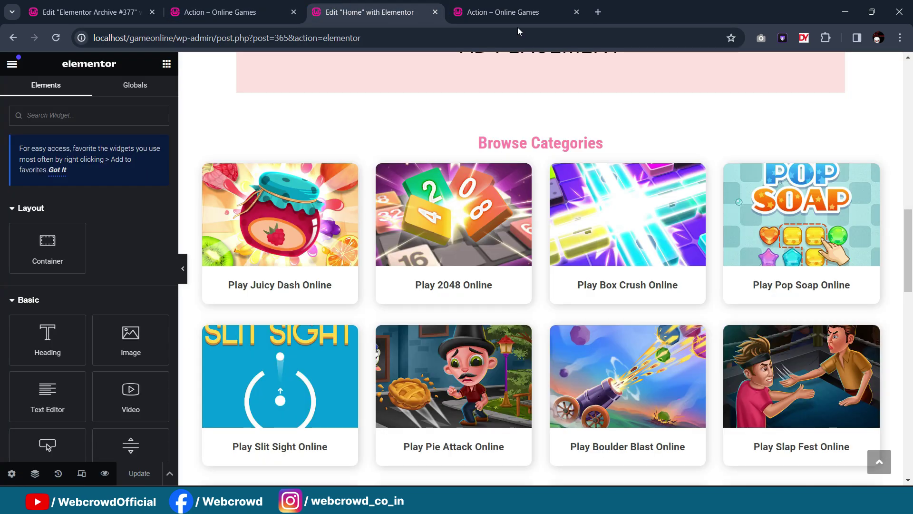
click(233, 5)
click(90, 12)
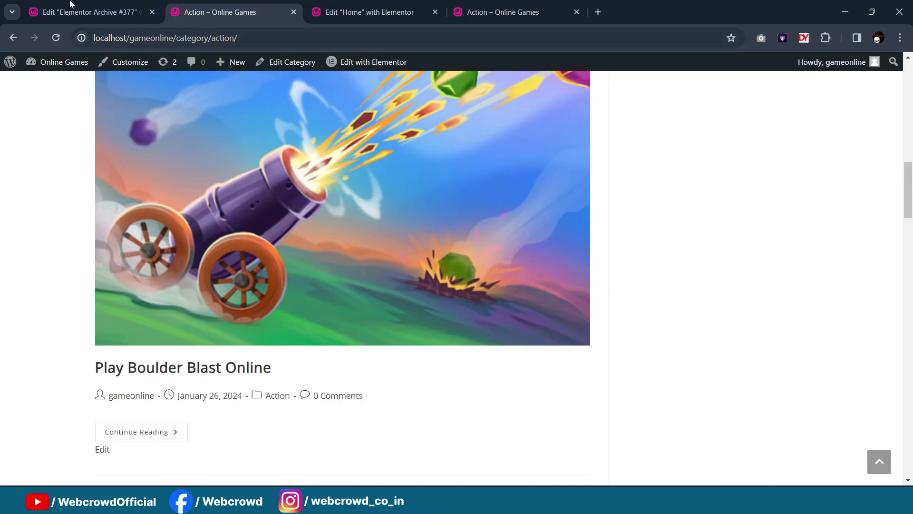
click(167, 63)
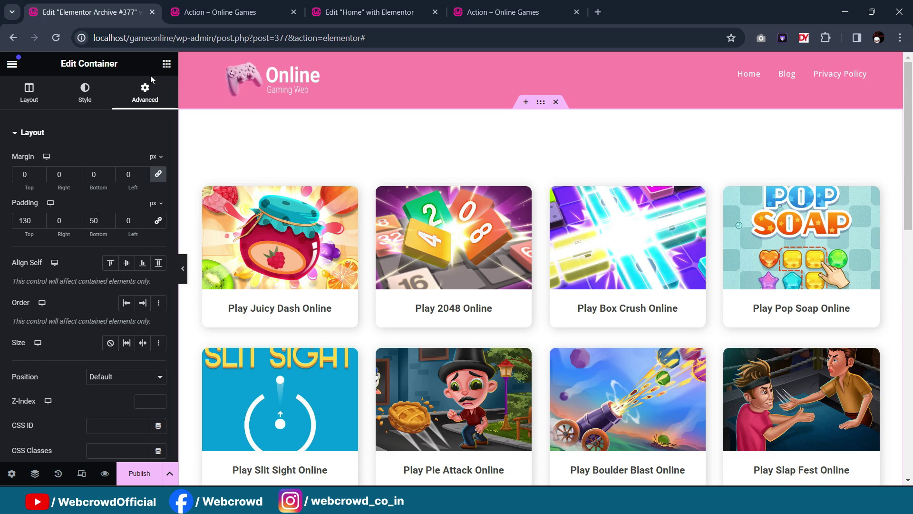
text(archive)
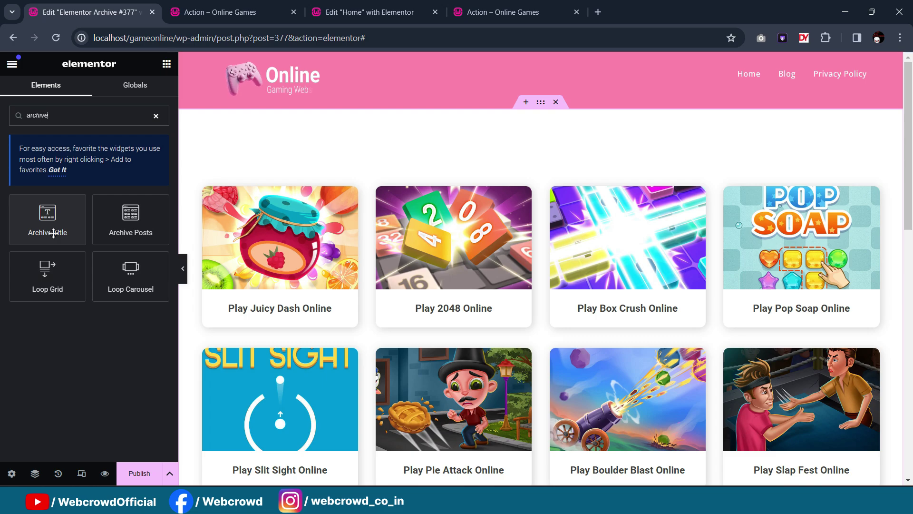
drag(53, 232, 544, 198)
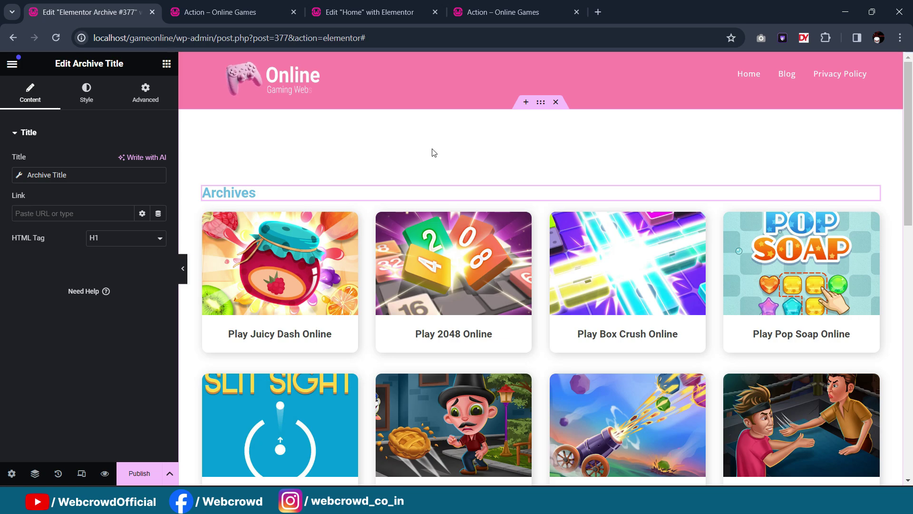
Step: Center the archive title and set its text color to the global Main color, matching the reference category heading
click(503, 12)
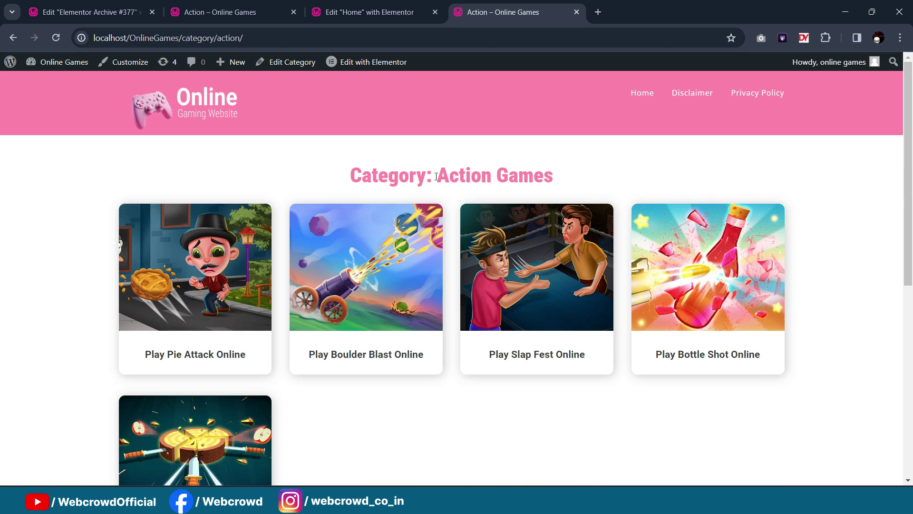
mouse_move(438, 174)
mouse_down()
mouse_move(497, 175)
mouse_move(438, 175)
mouse_up()
drag(498, 175, 554, 178)
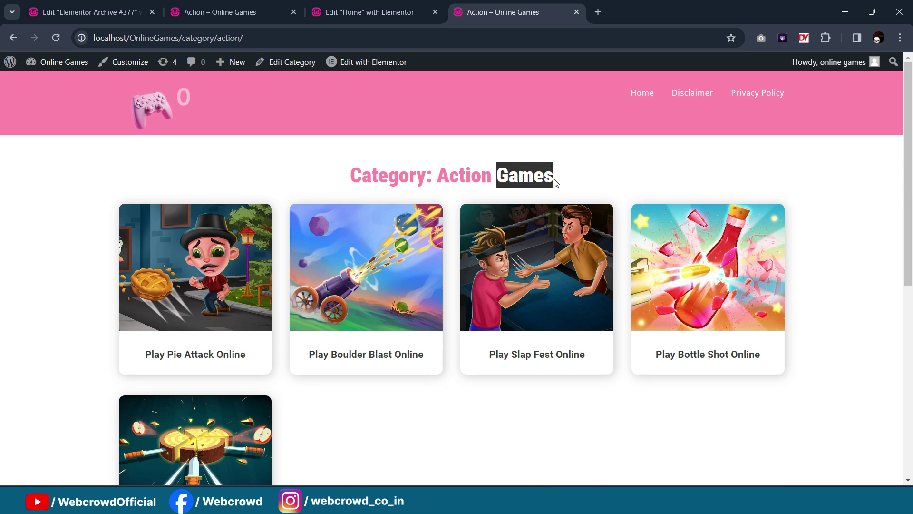
click(556, 184)
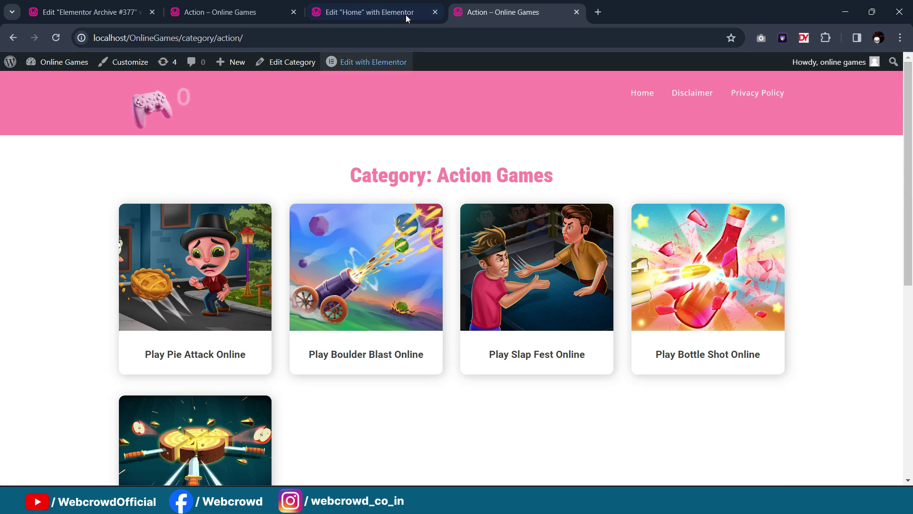
click(90, 12)
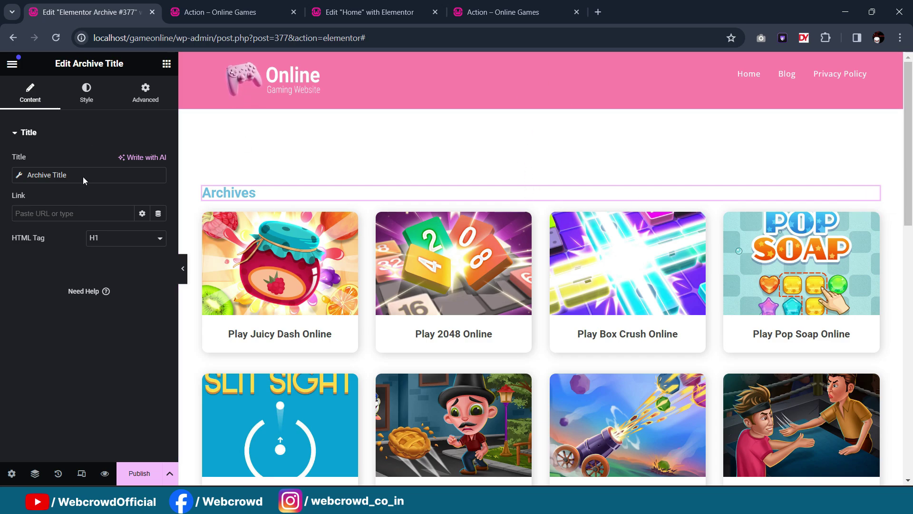
click(86, 92)
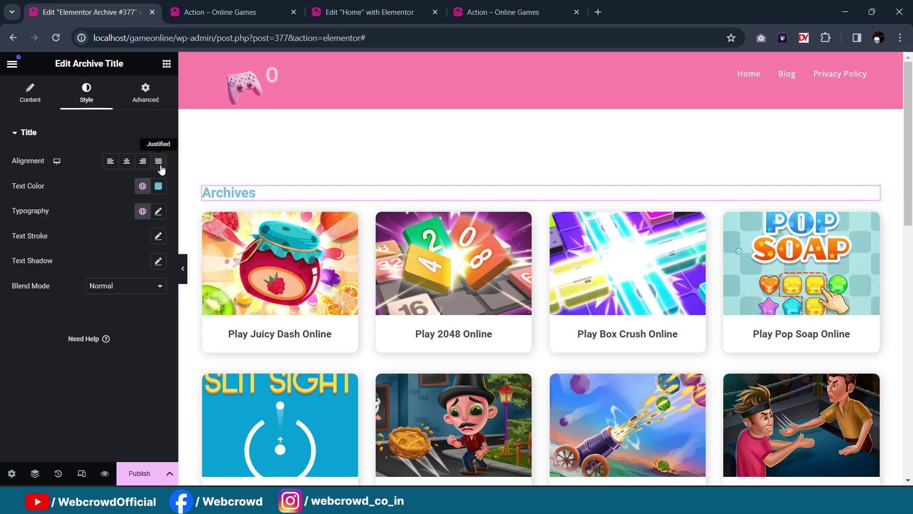
click(131, 165)
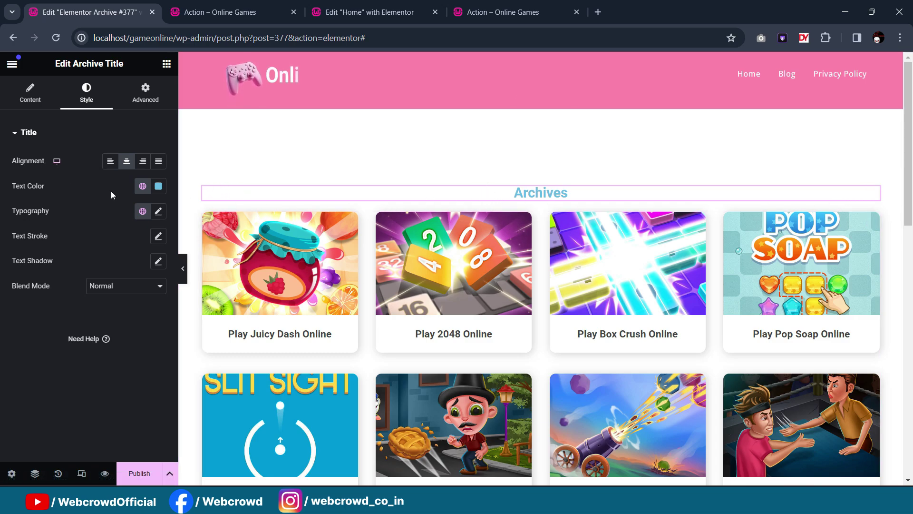
click(142, 186)
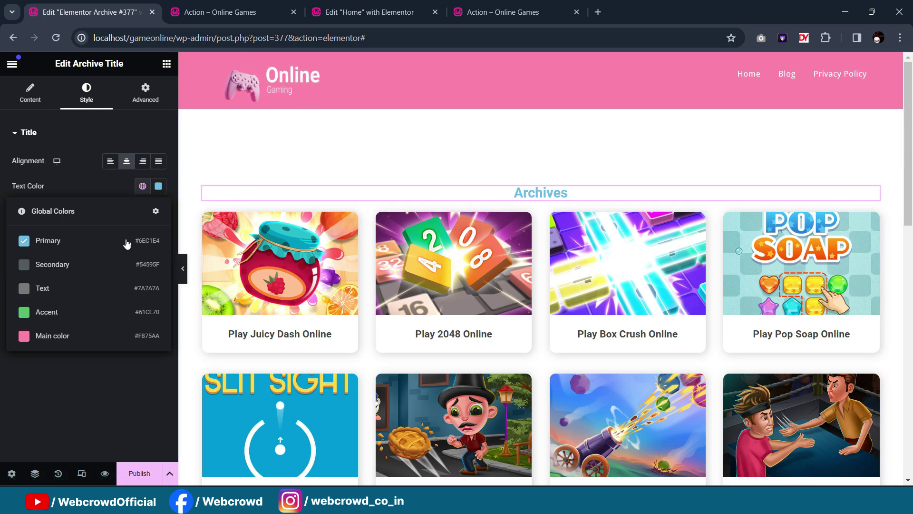
click(108, 338)
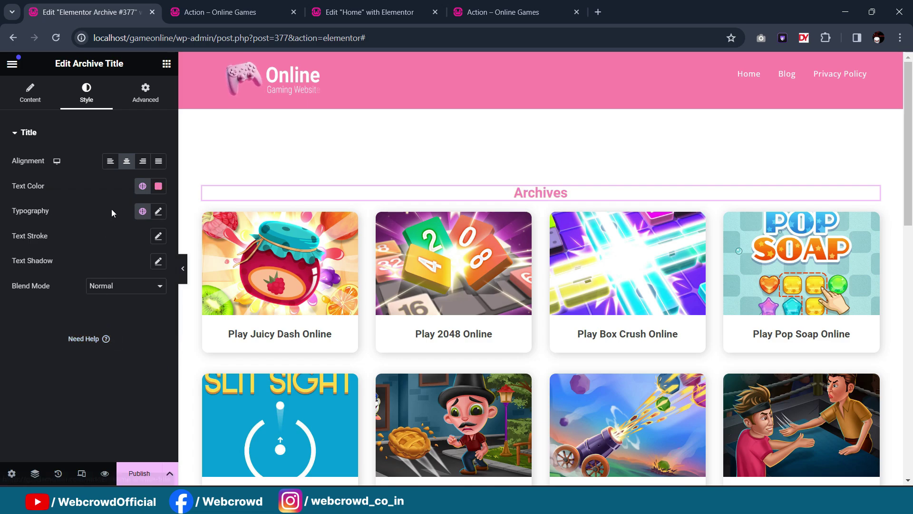
Step: Set the archive title's typography to a size of 35 px and weight 700 (Bold)
click(159, 212)
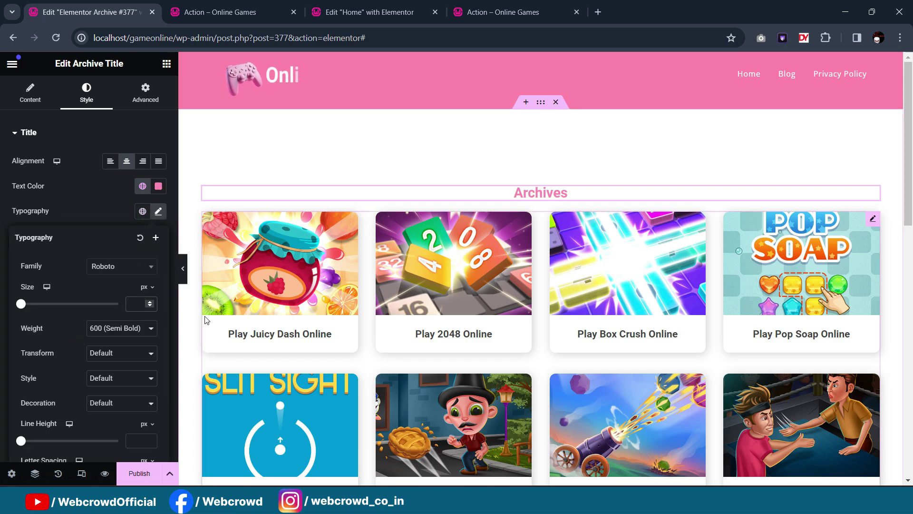
text(19)
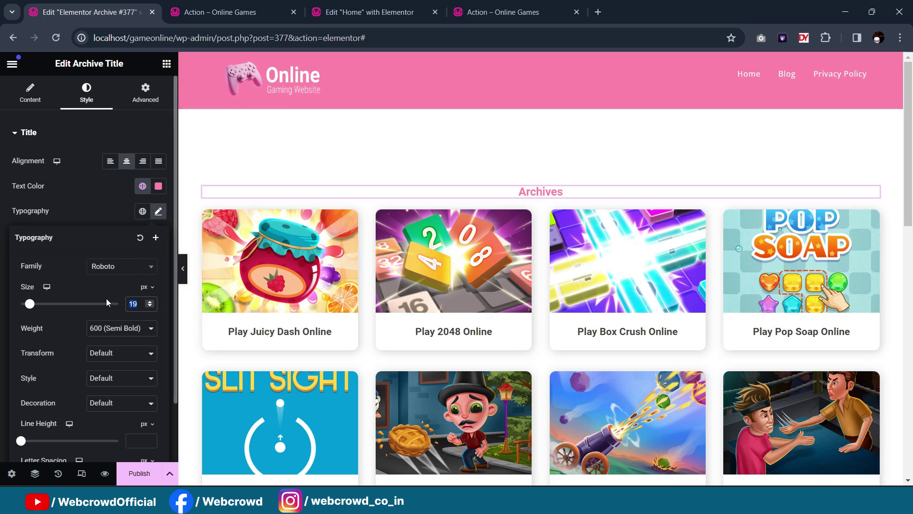
text(30)
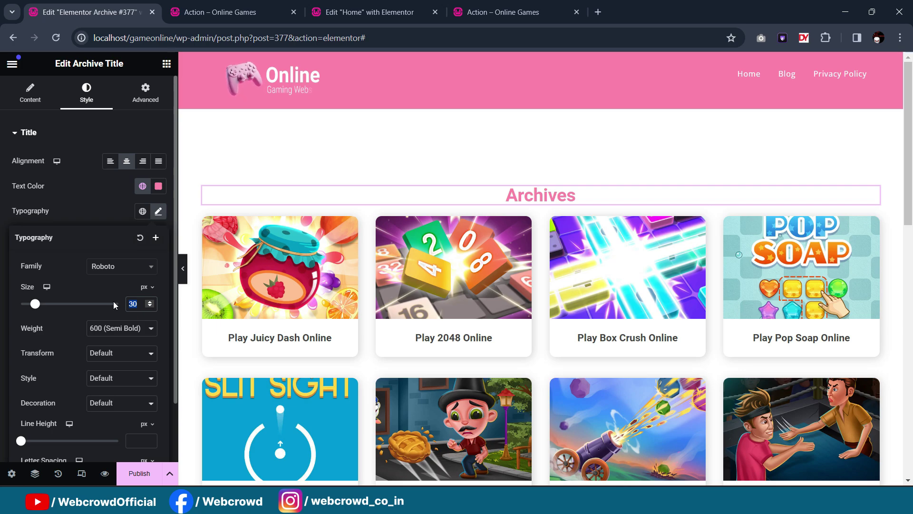
text(35)
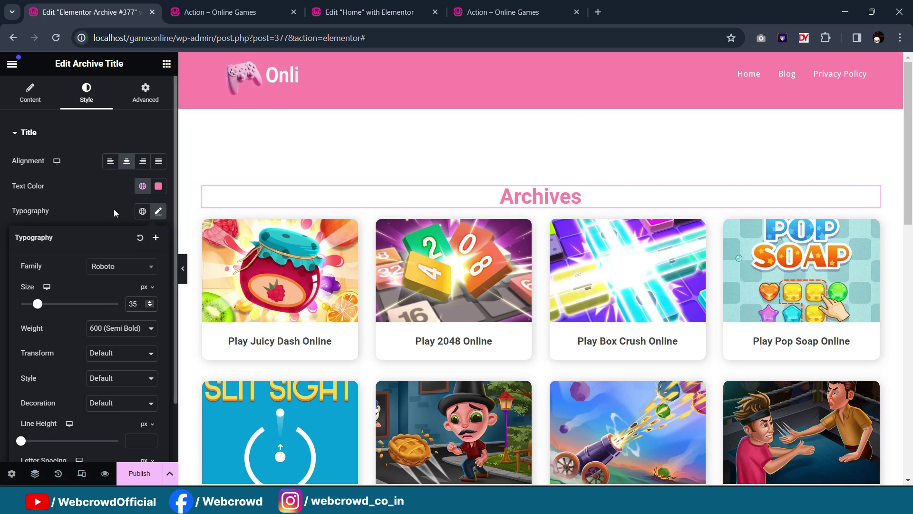
click(105, 332)
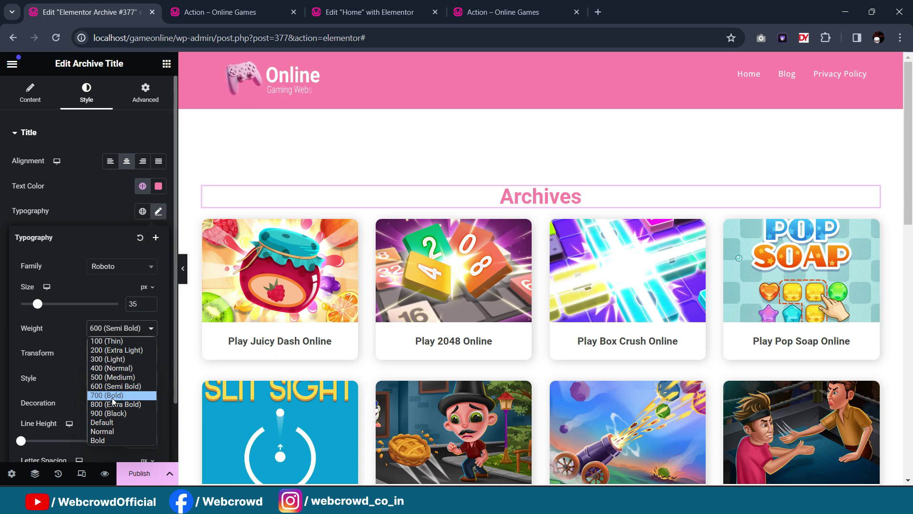
key(Escape)
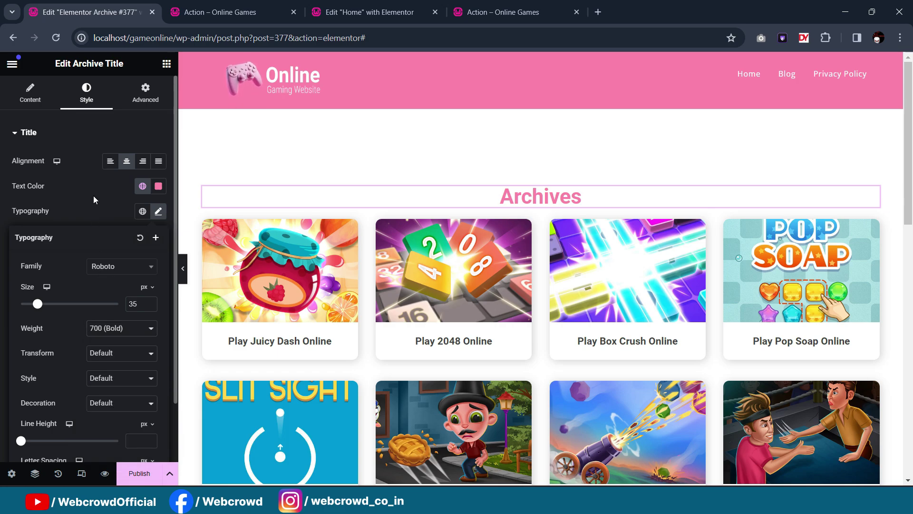
click(93, 199)
Step: Set the query source of the archive template's Posts widget to Current Query
scroll(544, 184, down, 1)
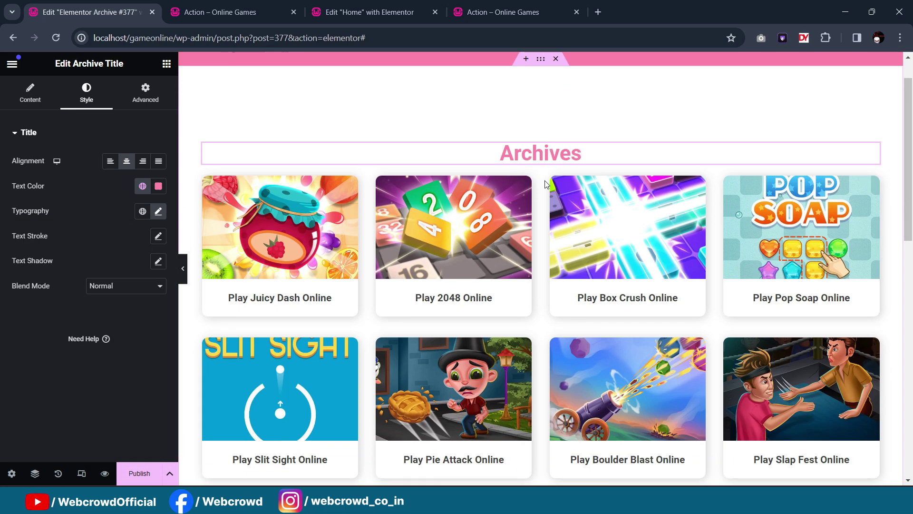
scroll(545, 184, down, 1)
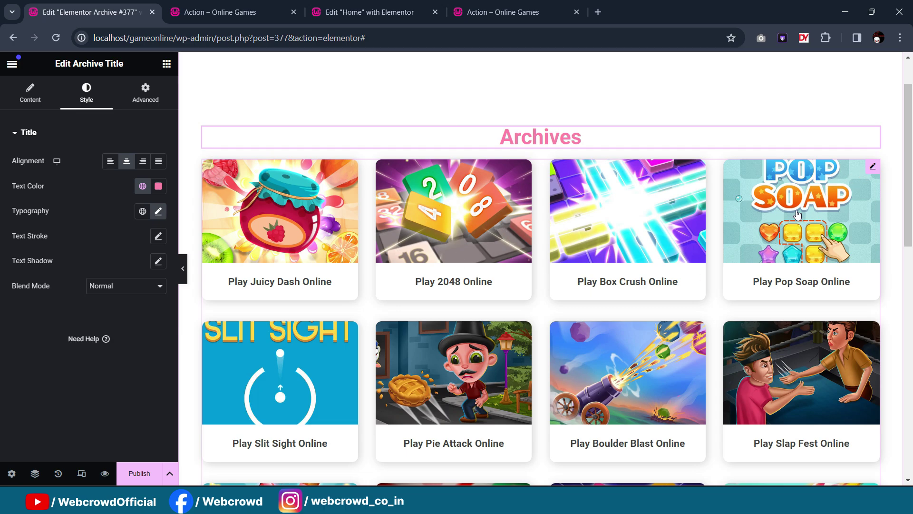
click(874, 167)
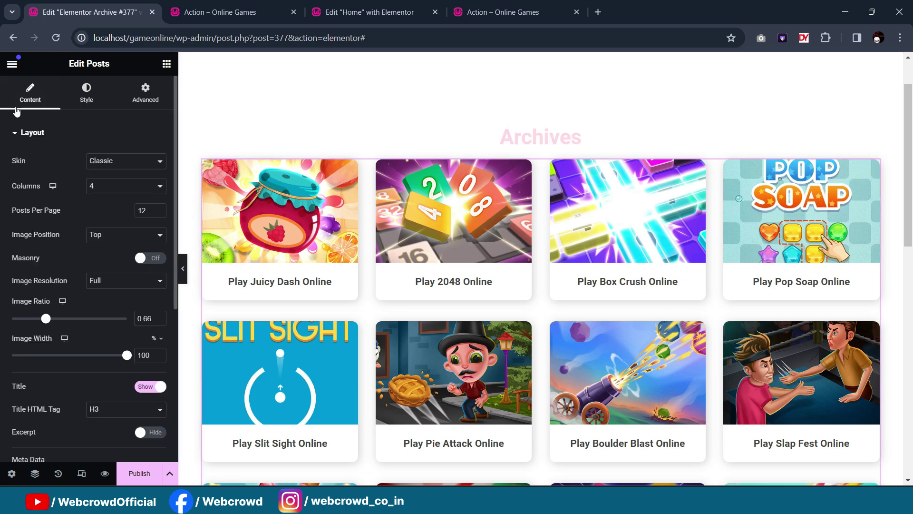
scroll(110, 189, down, 1)
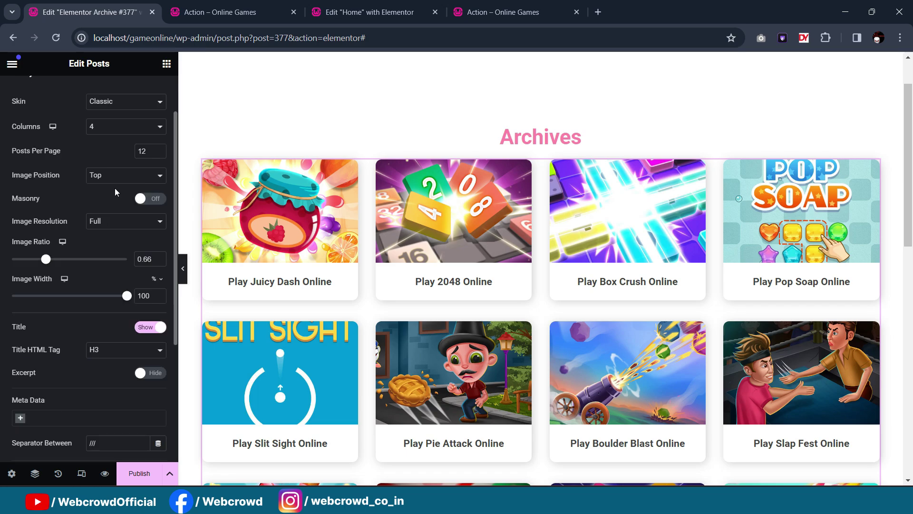
scroll(145, 158, down, 1)
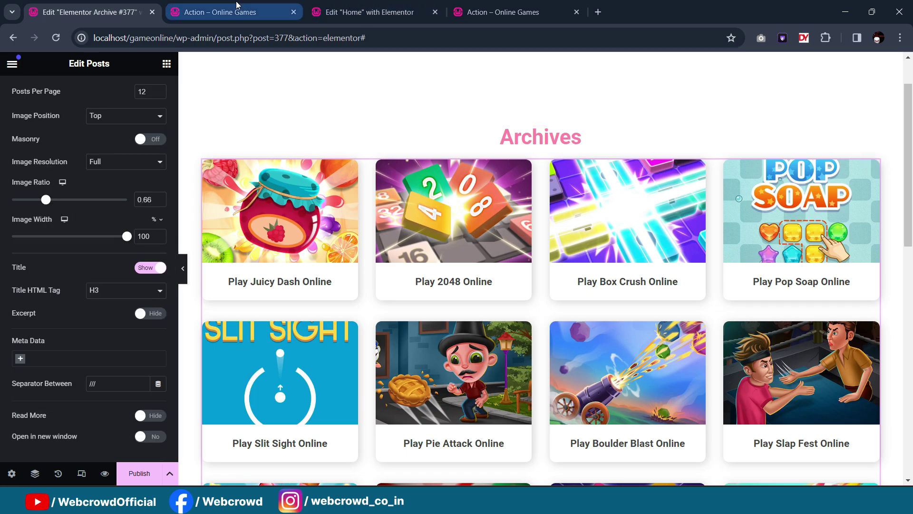
click(380, 4)
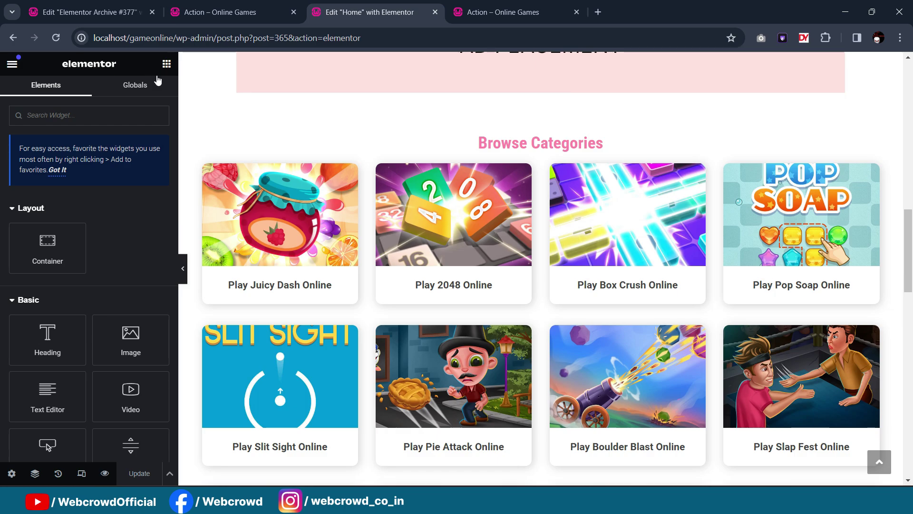
click(119, 4)
scroll(85, 216, down, 2)
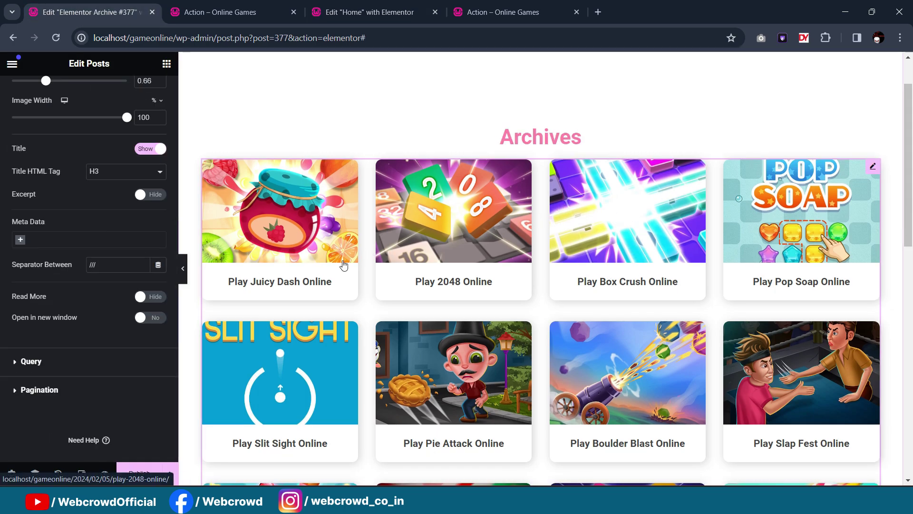
click(32, 360)
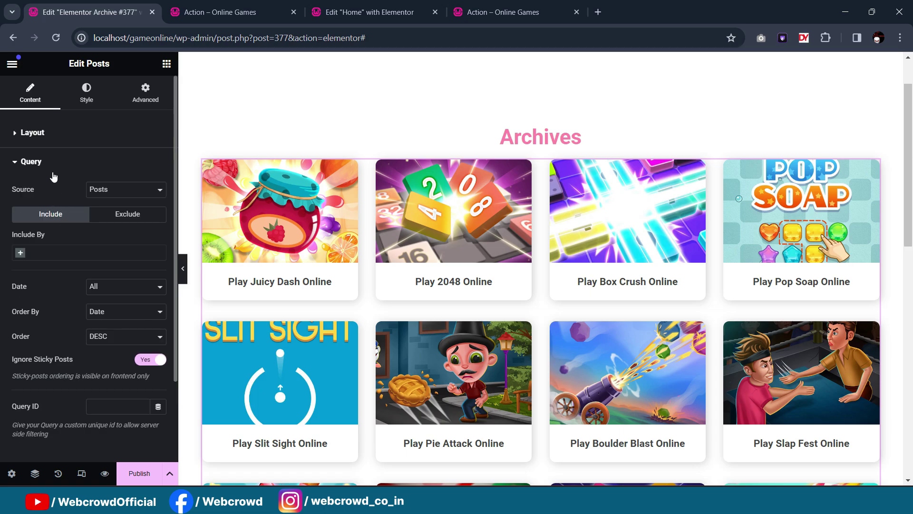
click(138, 192)
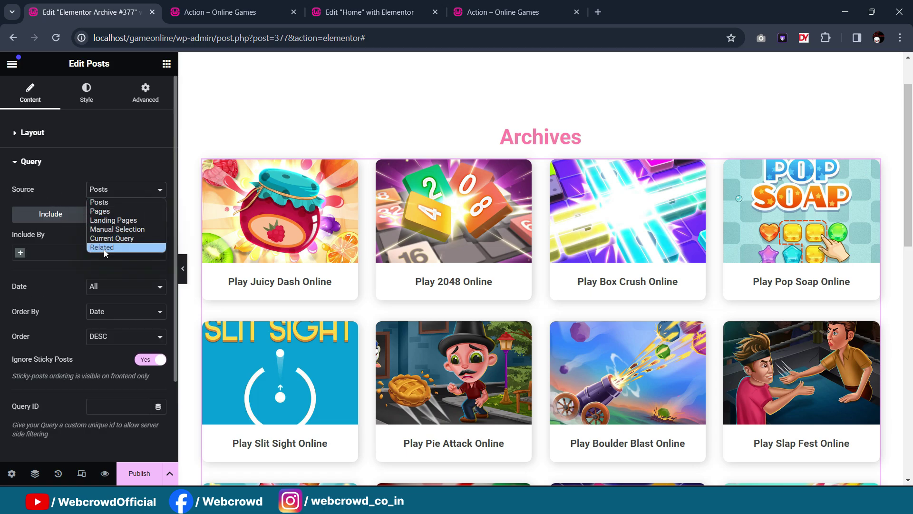
click(110, 238)
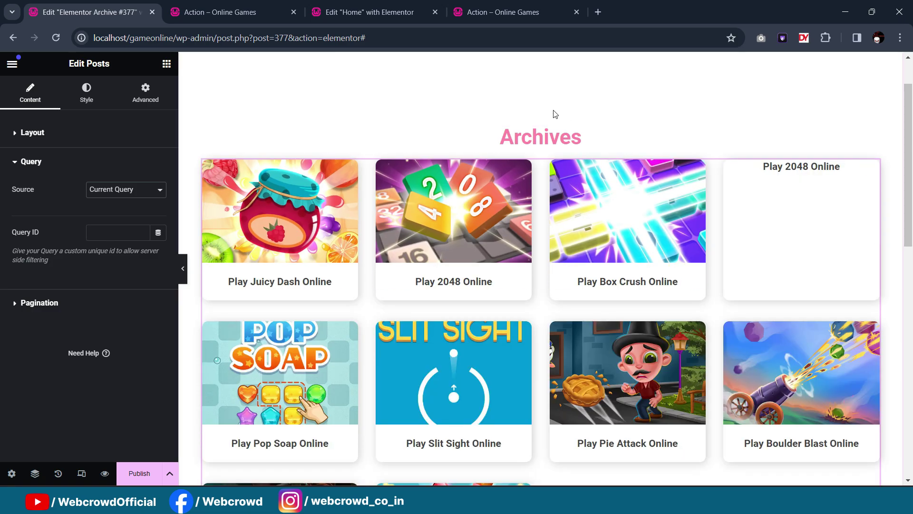
Step: Compare the posts grid with the reference category page, check its pagination setting and preview the template at full width
click(517, 13)
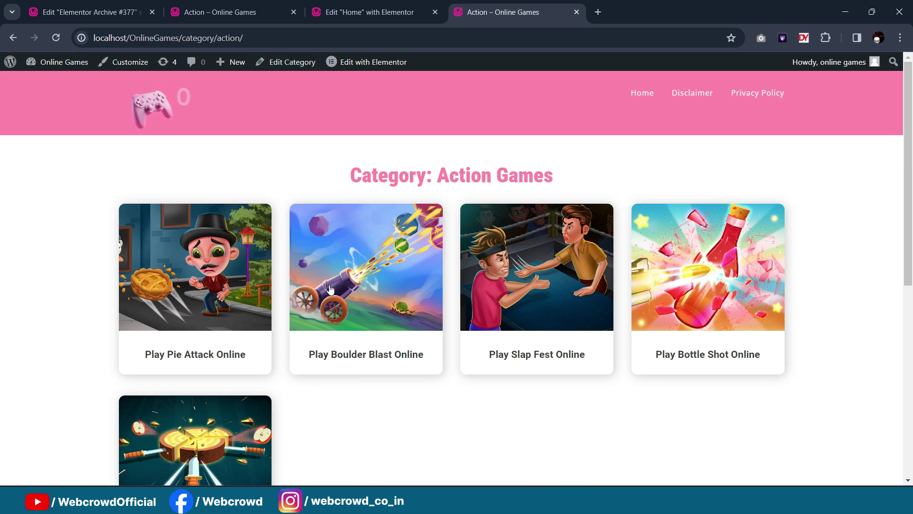
click(71, 3)
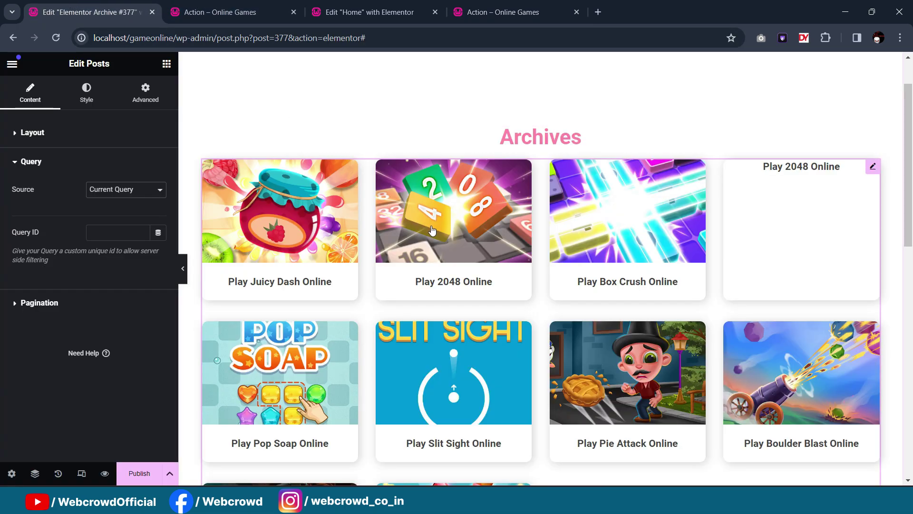
click(57, 302)
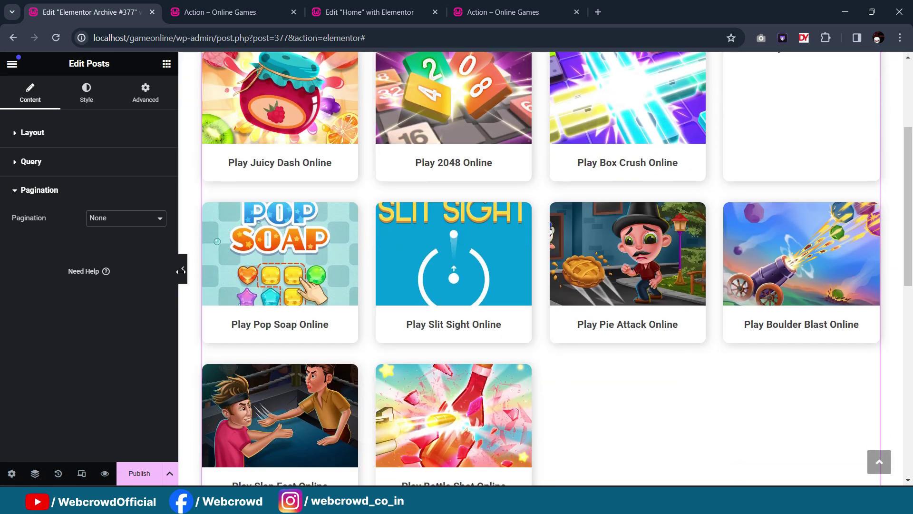
click(181, 271)
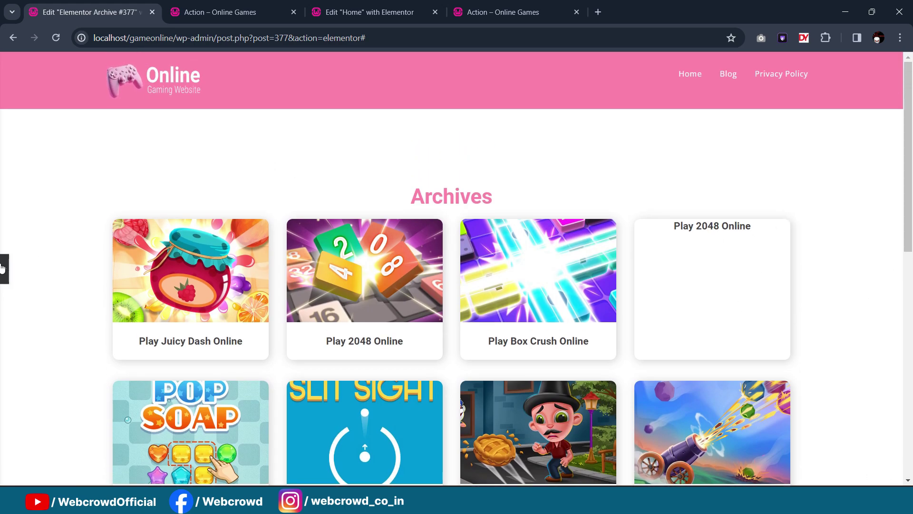
click(4, 268)
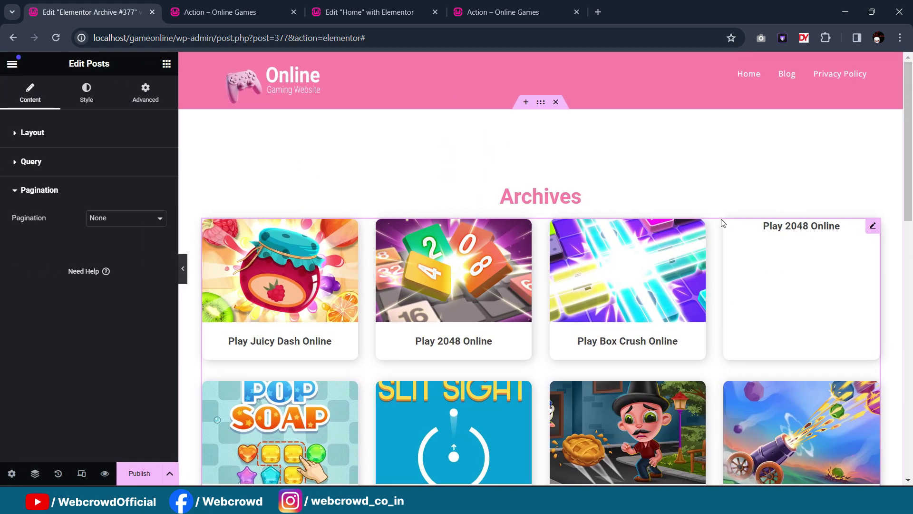
Step: Try Numbers pagination on the archive template's Posts widget and set it back to None
scroll(784, 172, down, 2)
scroll(764, 237, up, 1)
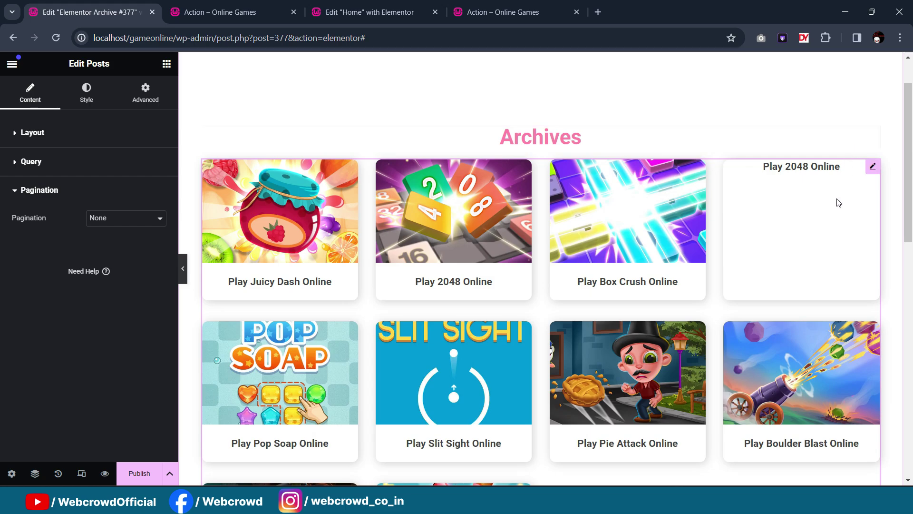
scroll(589, 195, down, 4)
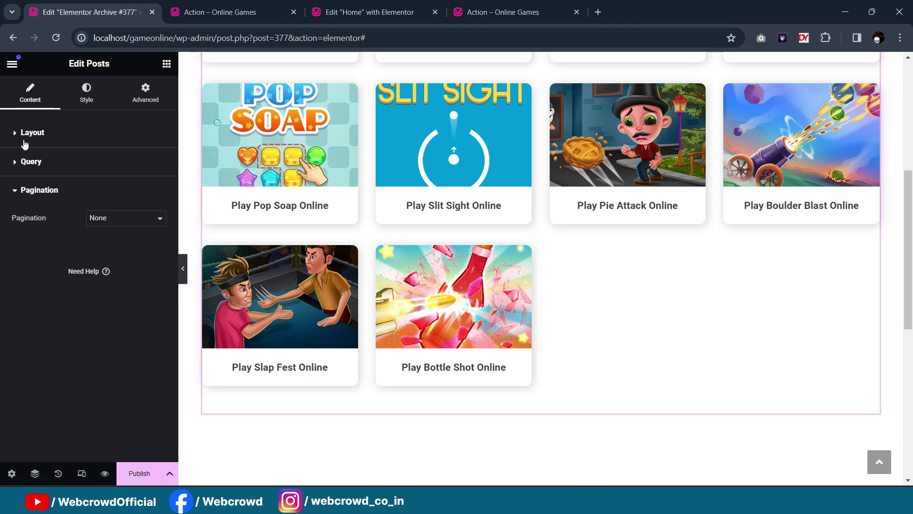
click(121, 222)
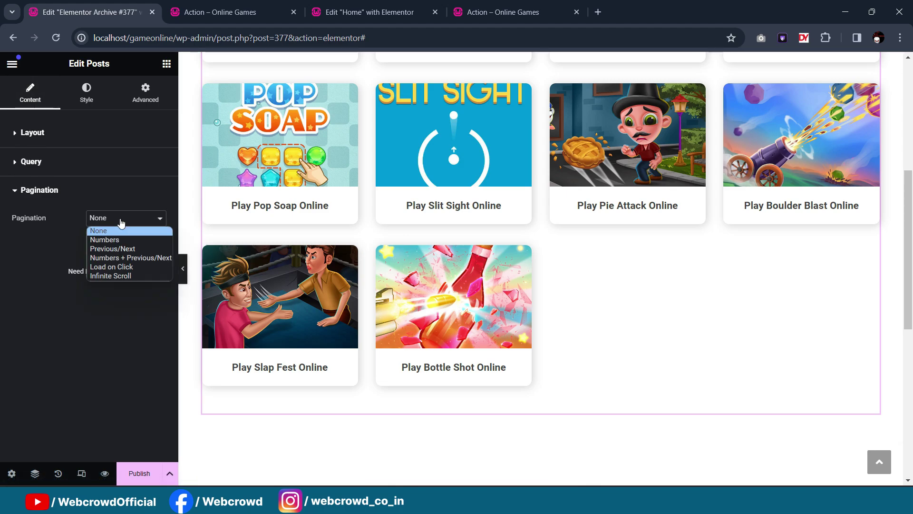
click(119, 240)
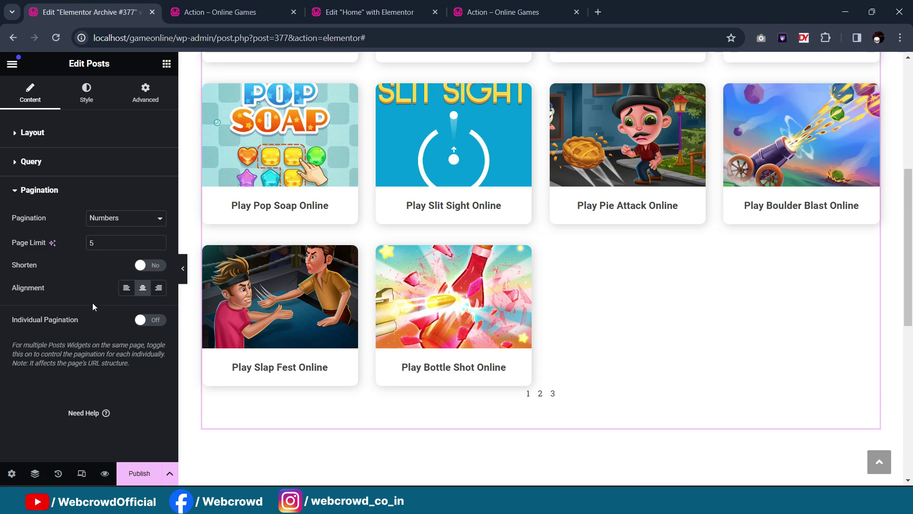
click(99, 222)
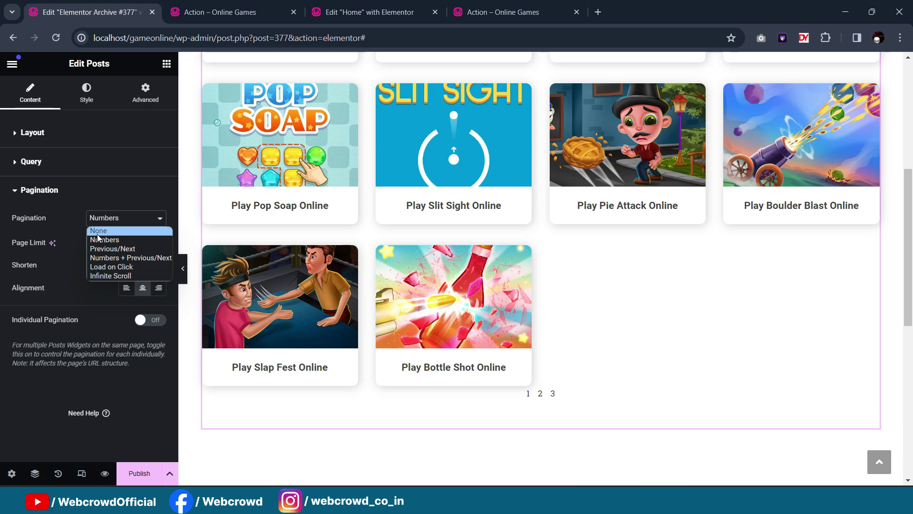
click(98, 232)
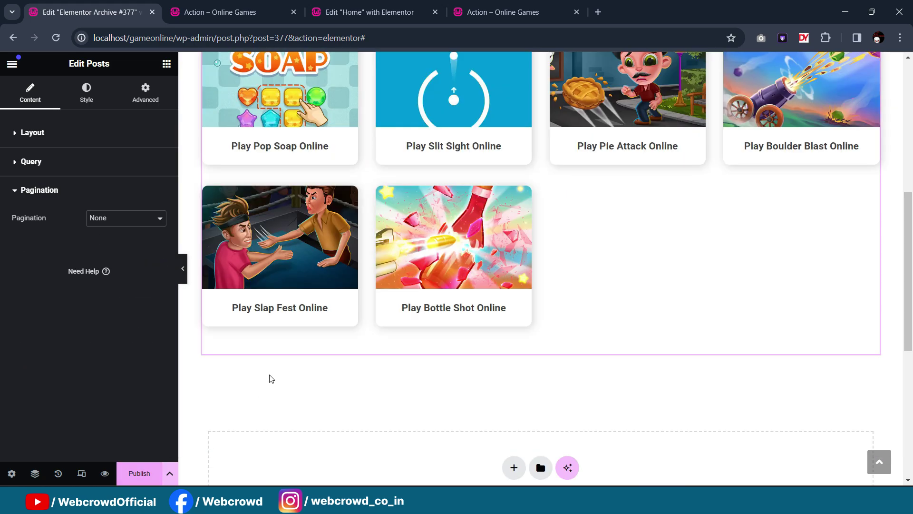
Step: Publish the archive template with a display condition that includes All Archives
scroll(197, 418, down, 1)
click(137, 472)
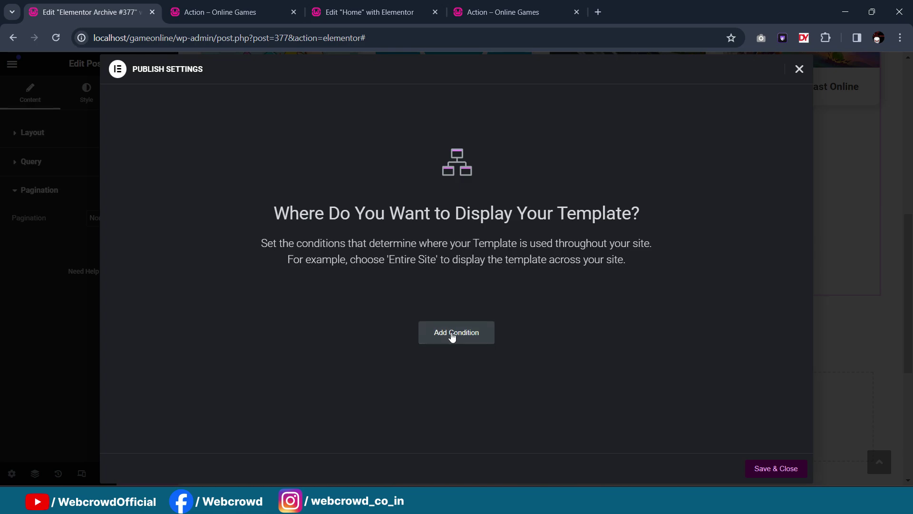
click(452, 337)
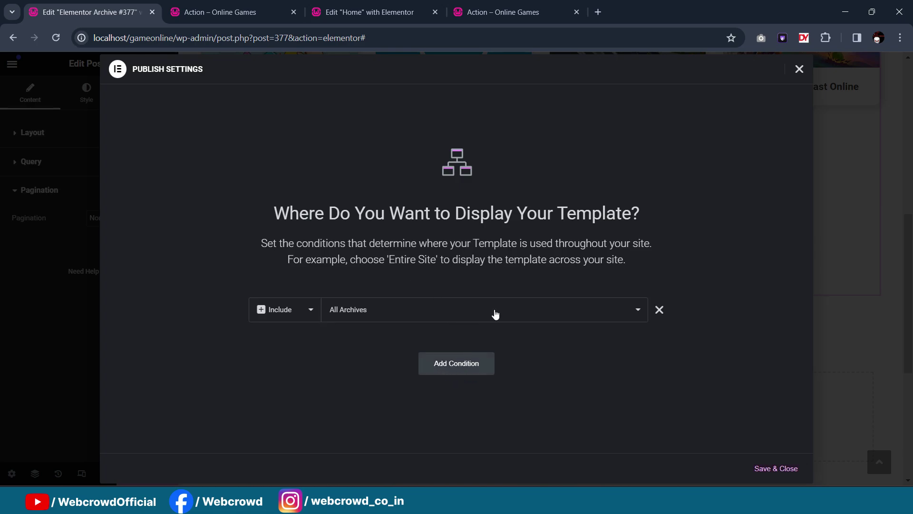
click(761, 475)
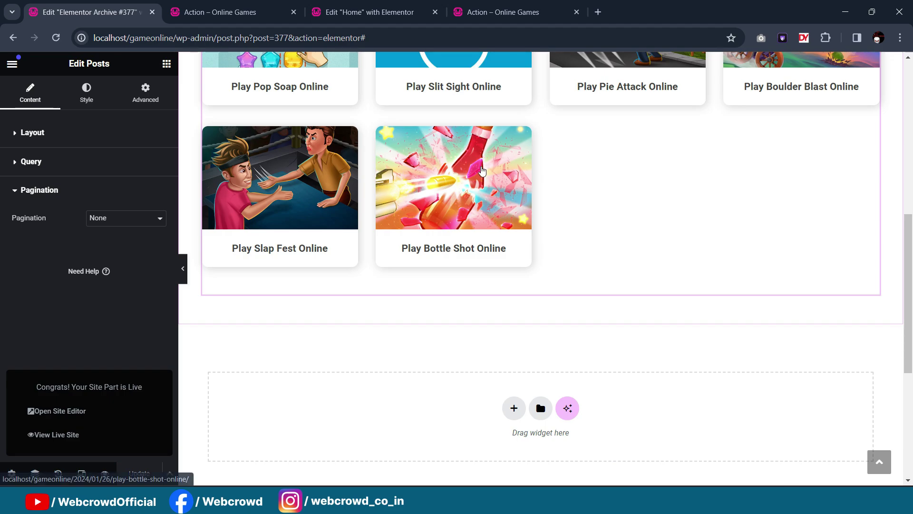
Step: Open the Action category from the live site's home page and check its title and posts grid
click(208, 18)
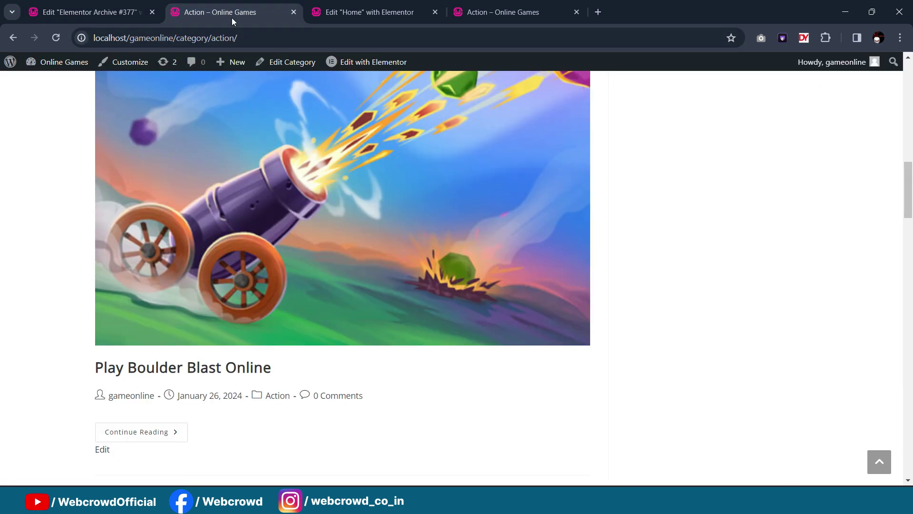
scroll(233, 93, up, 5)
scroll(233, 92, up, 5)
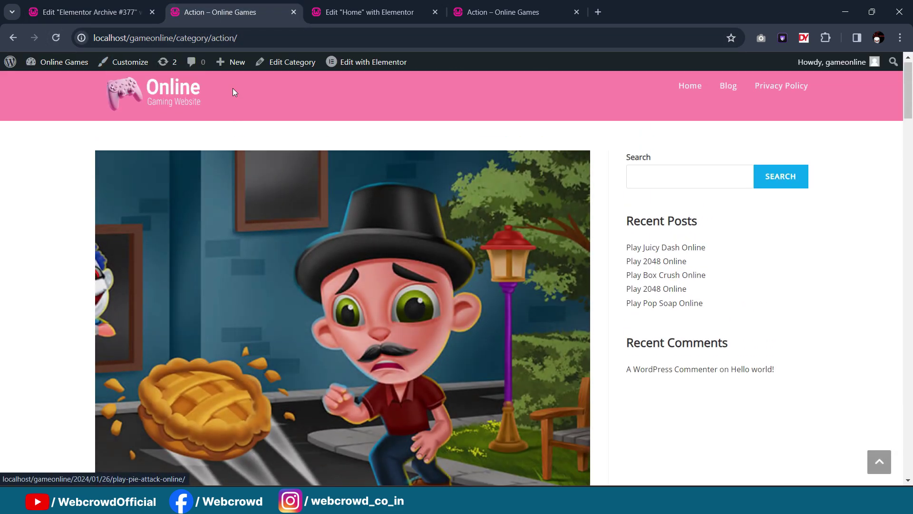
click(173, 96)
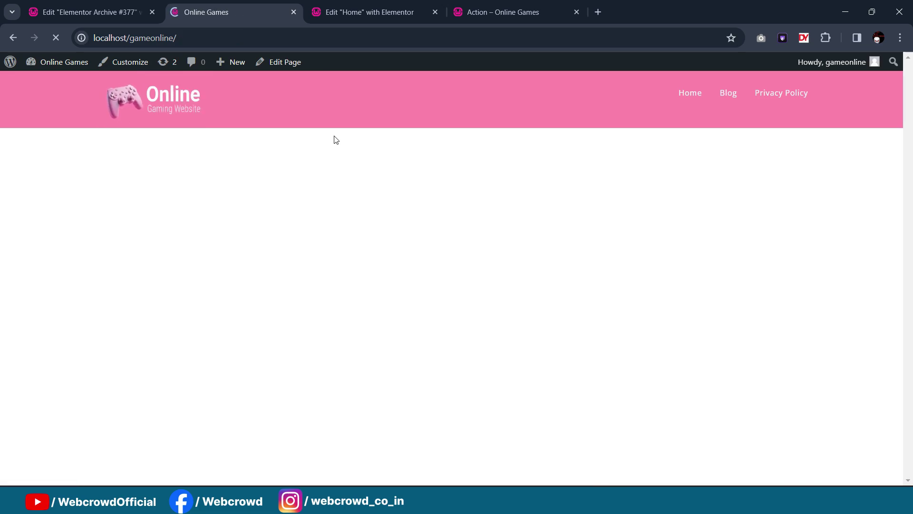
scroll(514, 200, down, 1)
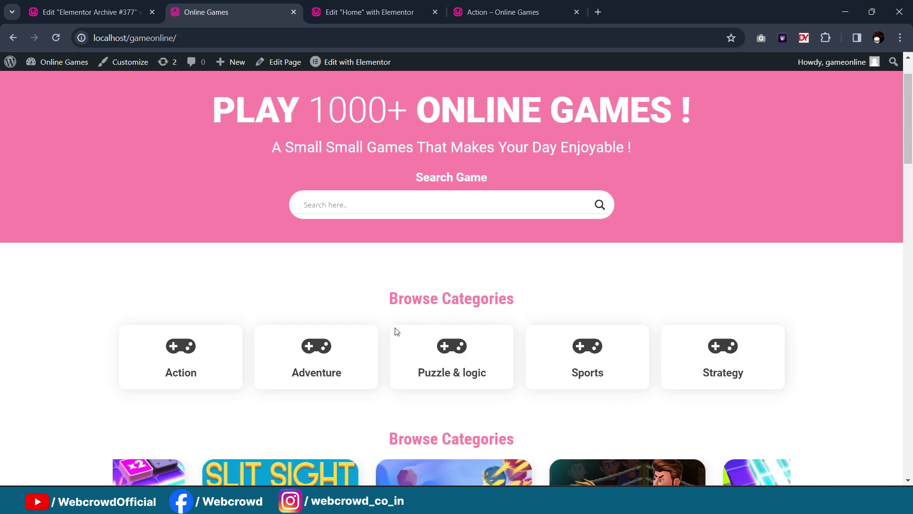
click(195, 348)
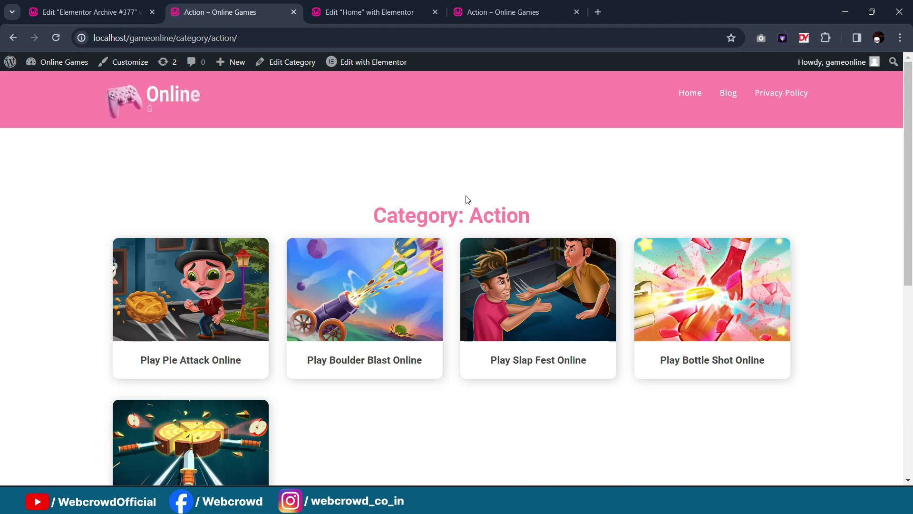
scroll(465, 197, down, 1)
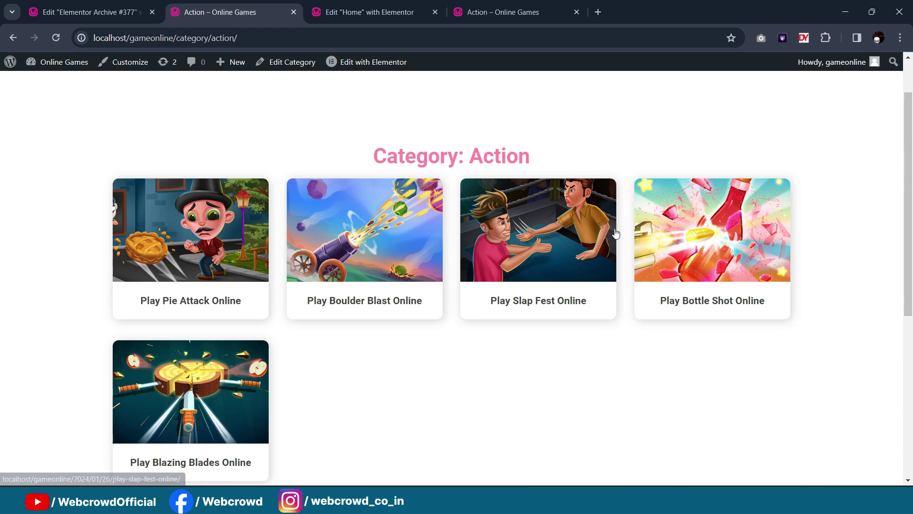
scroll(447, 176, up, 1)
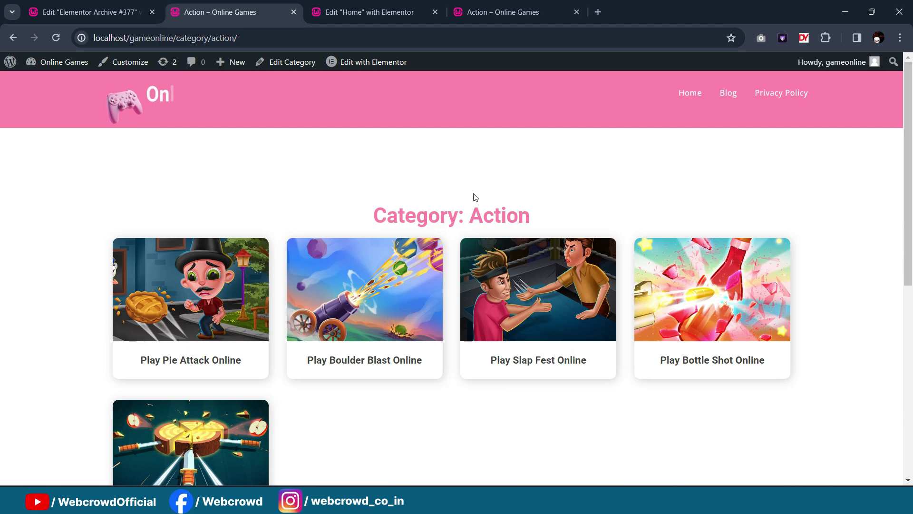
Step: Compare the wording of the Action category heading with the heading on the reference category page
double_click(473, 214)
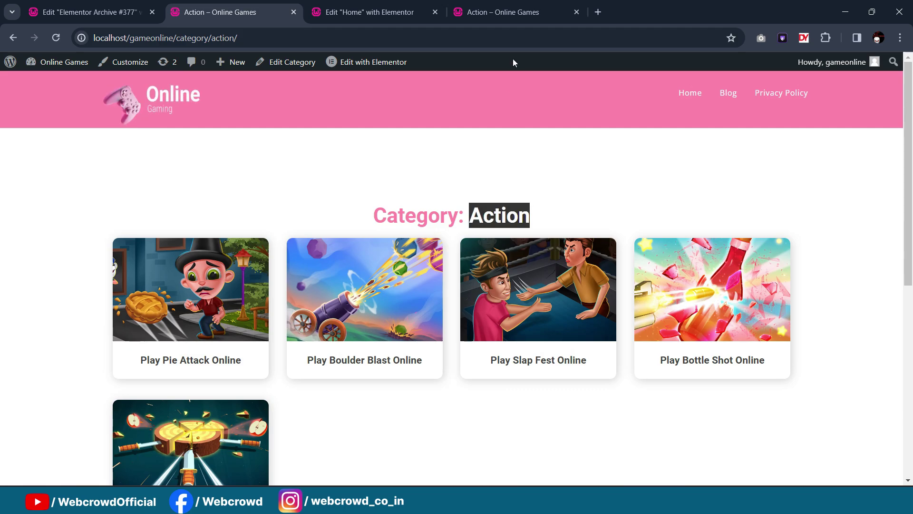
click(504, 11)
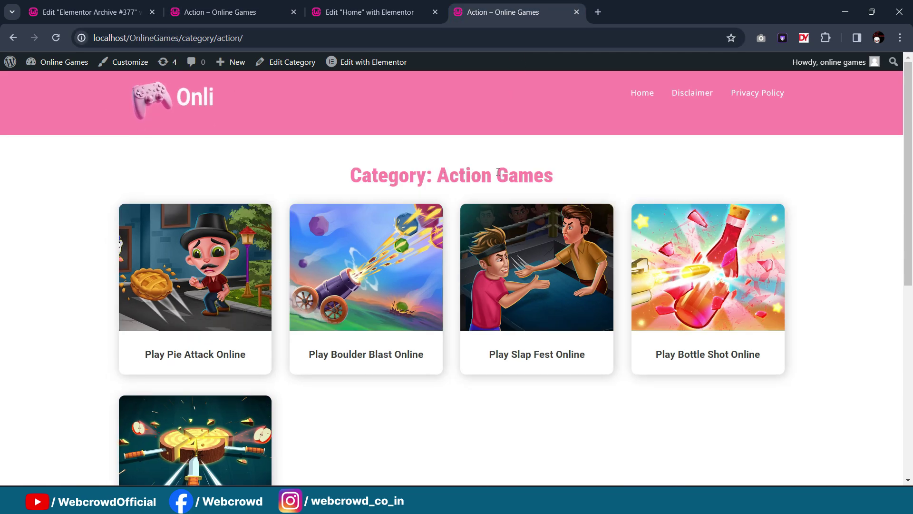
click(387, 13)
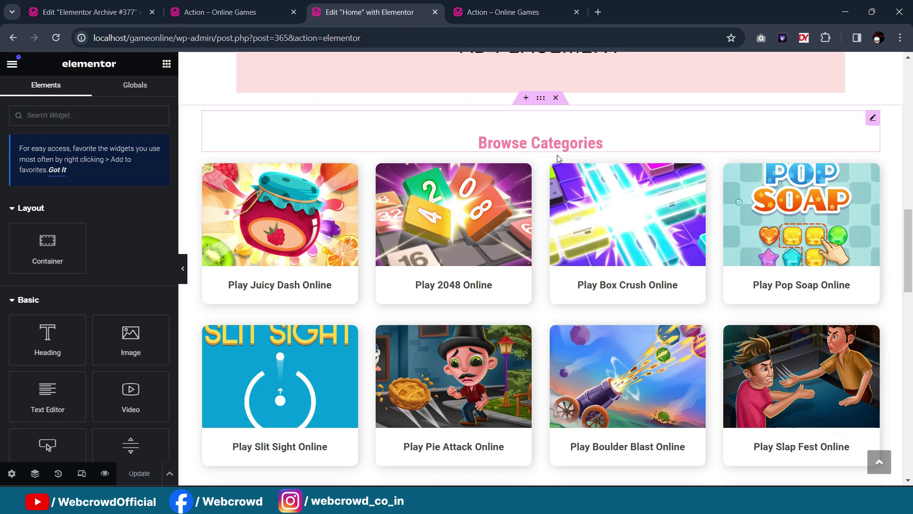
click(228, 12)
click(555, 212)
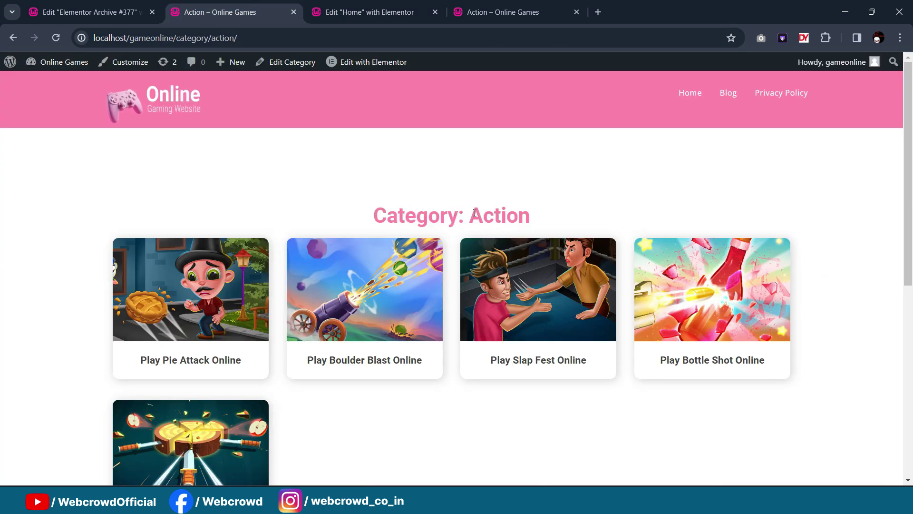
Step: Add the text "Games" after the dynamic archive title and update the archive template
click(112, 11)
scroll(485, 185, up, 10)
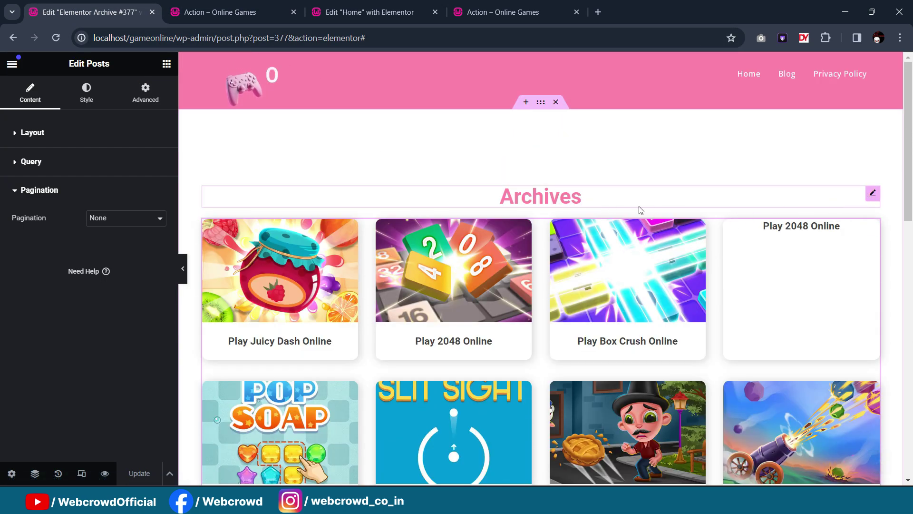
click(565, 201)
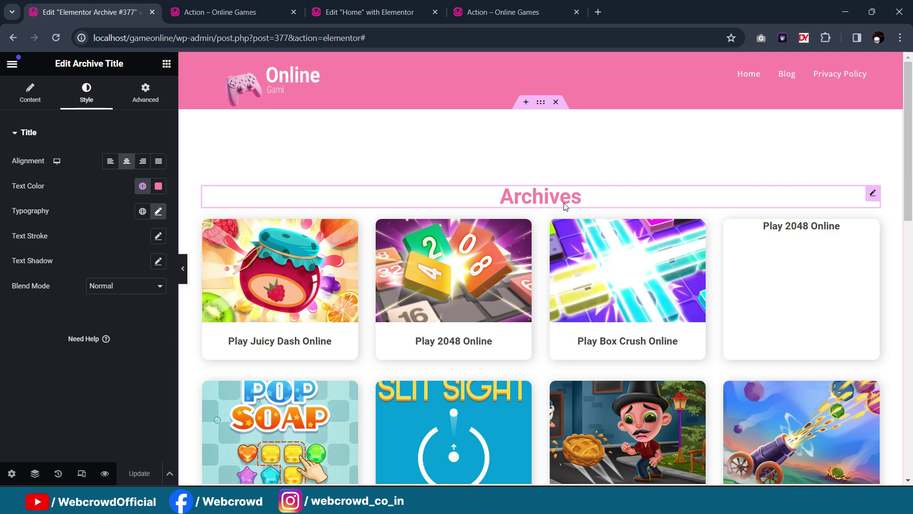
click(29, 94)
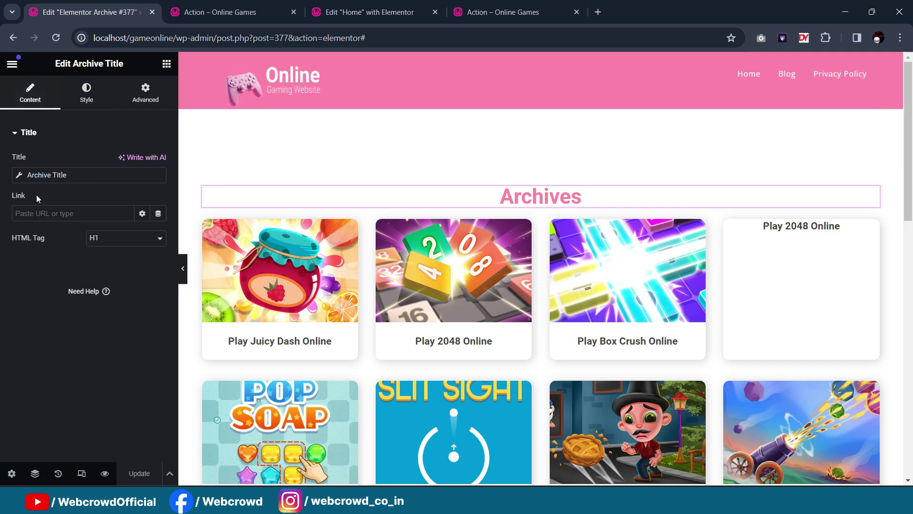
click(19, 176)
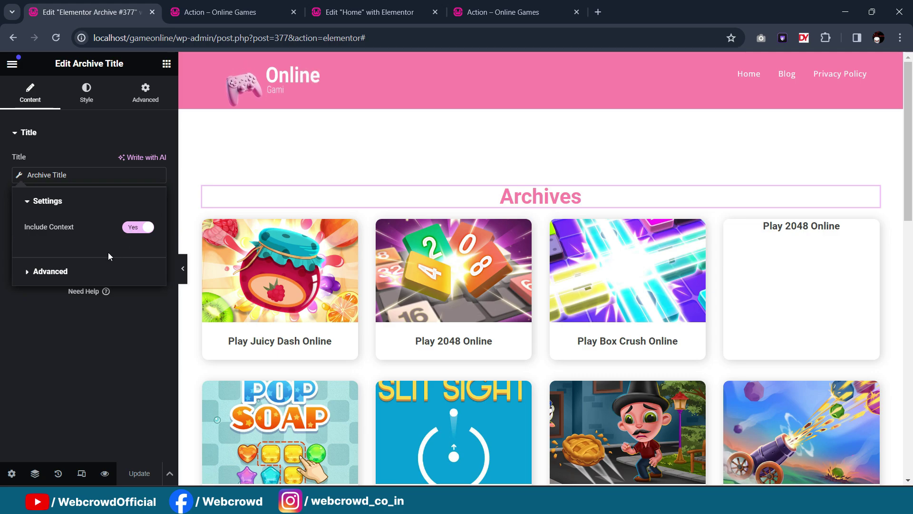
click(27, 273)
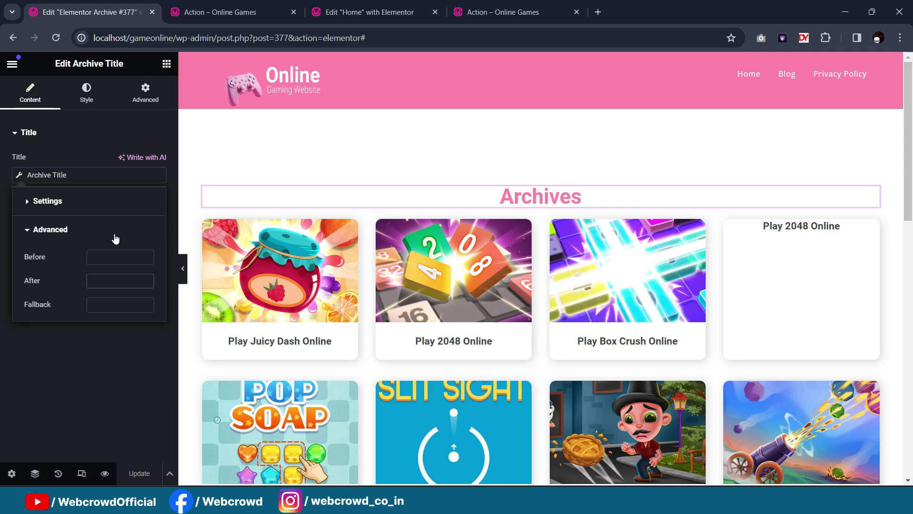
text(Games)
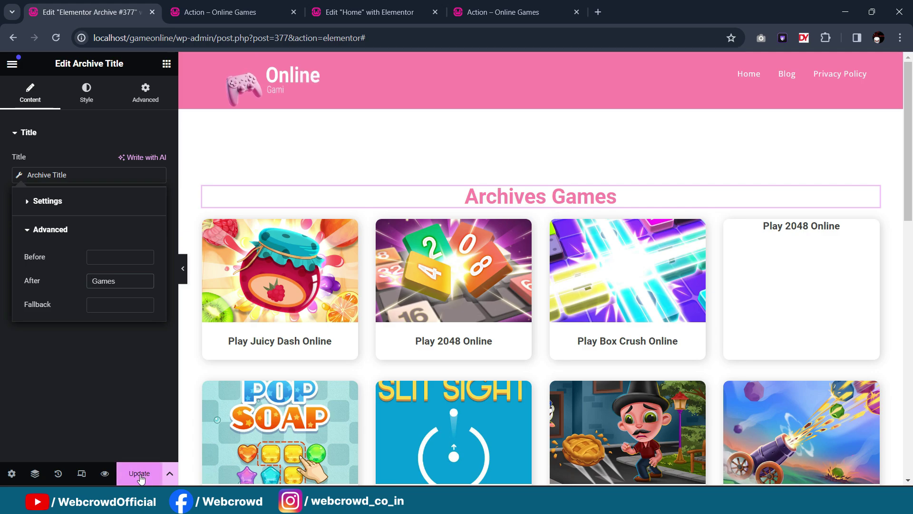
click(136, 474)
click(147, 472)
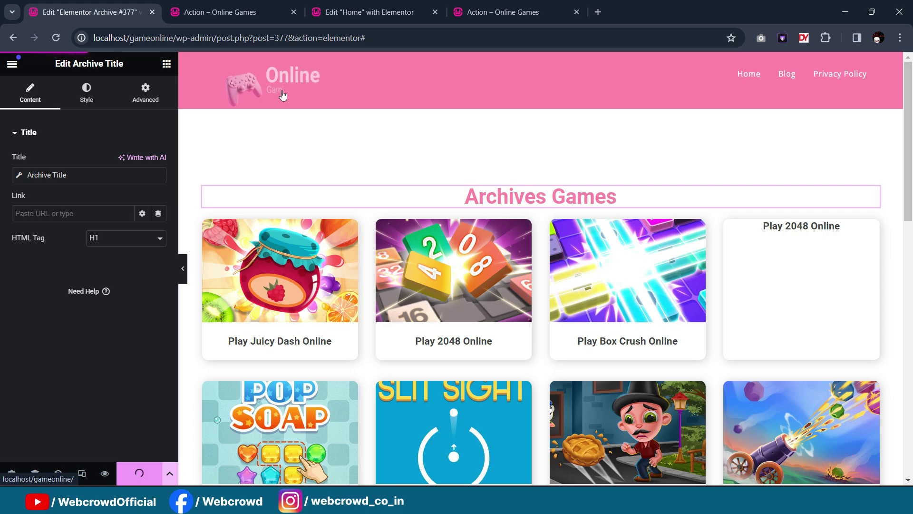
Step: Reload the live Action category page and compare its heading and posts grid with the reference page
click(254, 4)
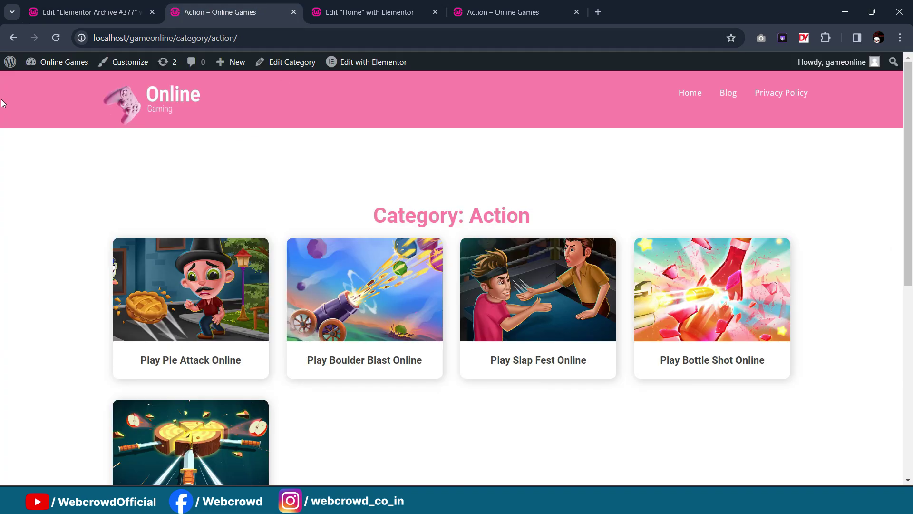
click(55, 38)
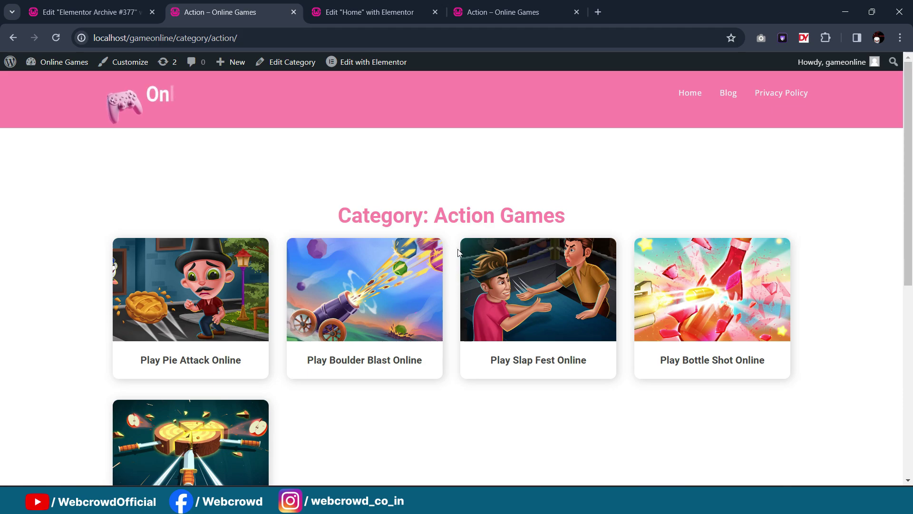
scroll(482, 256, down, 2)
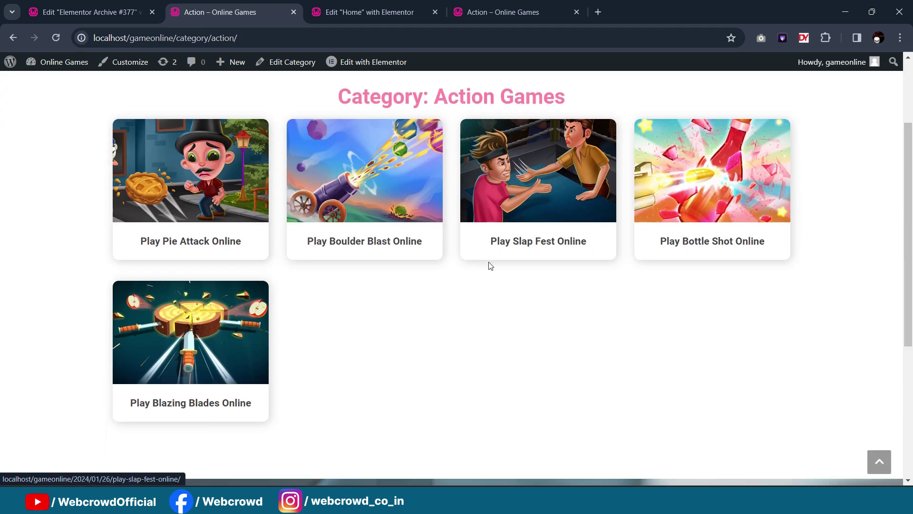
scroll(483, 253, down, 3)
scroll(481, 252, up, 5)
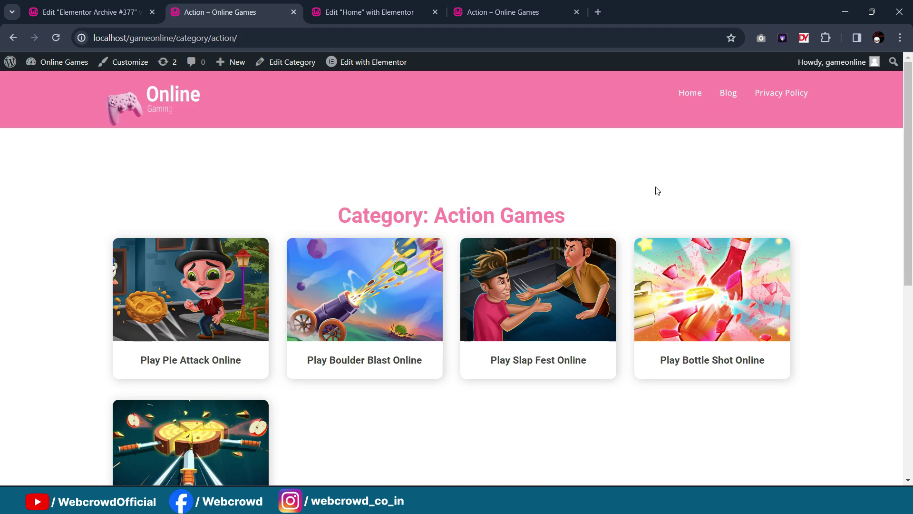
key(ctrl+Tab)
key(ctrl+Tab)
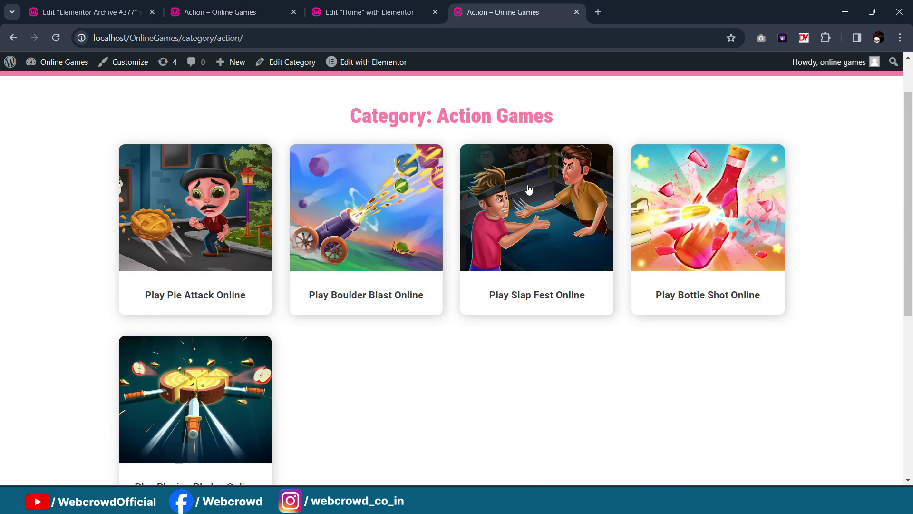